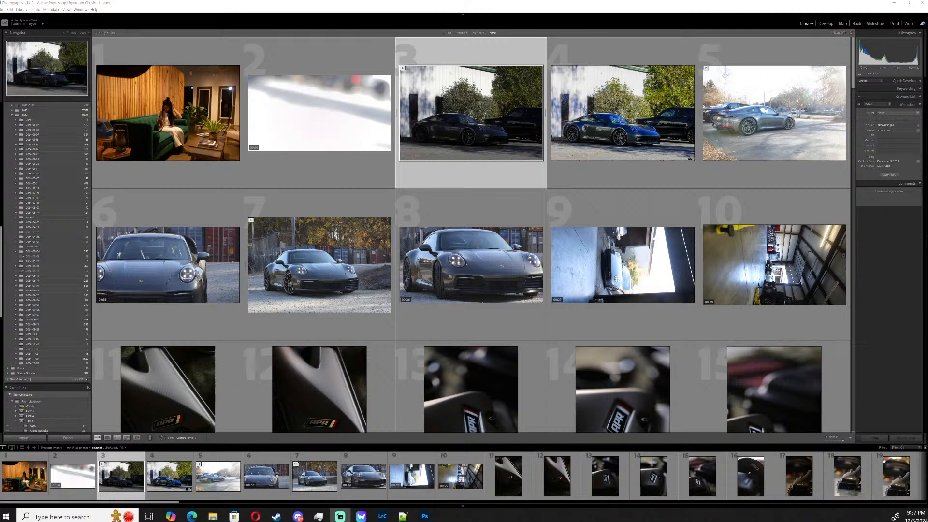
- Remove the dark APR airbox photo numbered 11 from the Lightroom catalog without deleting its file from disk
{"action": "scroll", "coordinate": [527, 360], "scroll_direction": "down", "scroll_amount": 4}
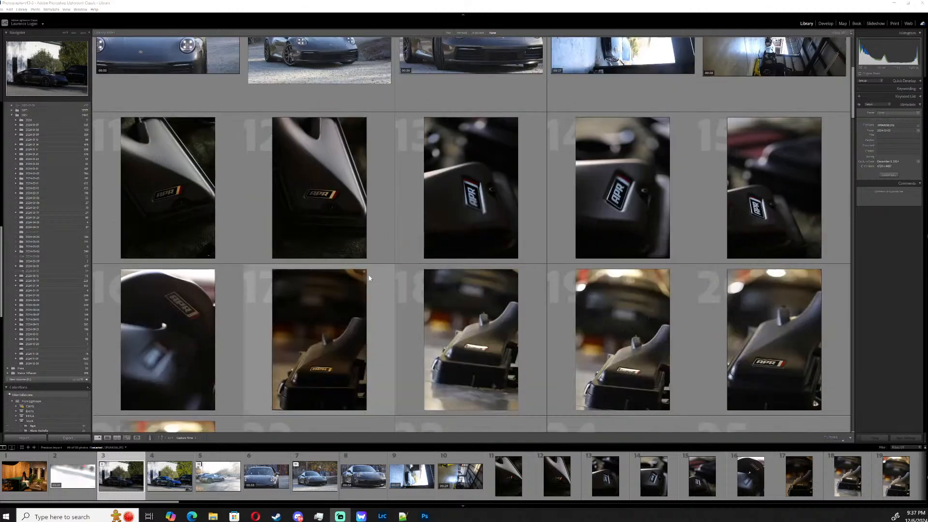
{"action": "left_click", "coordinate": [207, 211]}
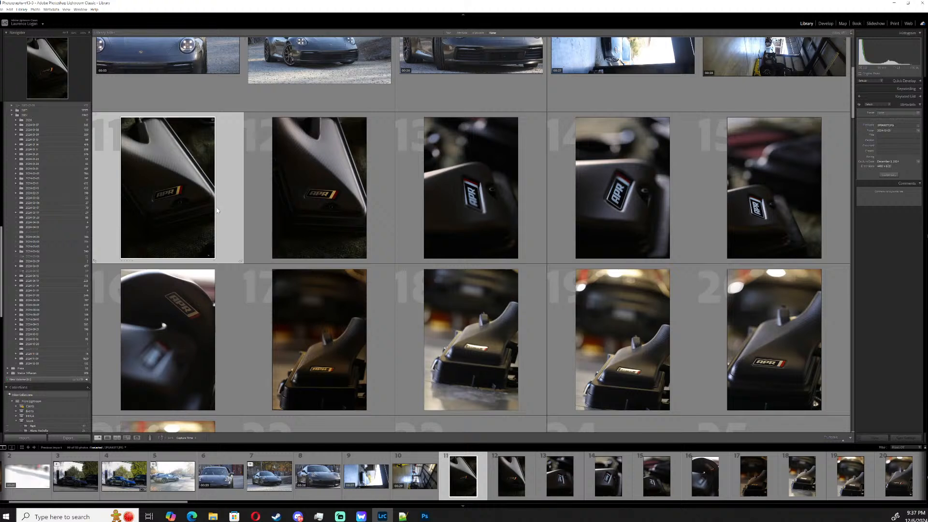
{"action": "key", "text": "Delete"}
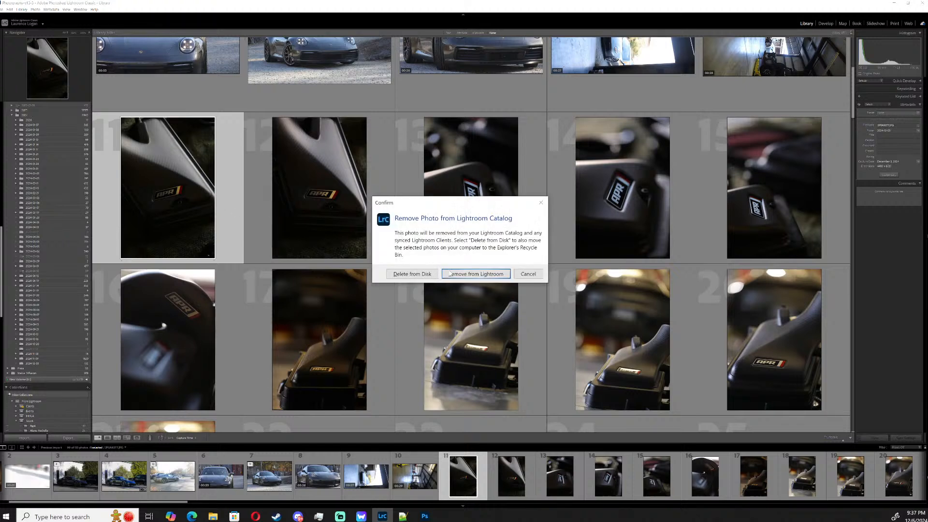
{"action": "left_click", "coordinate": [460, 269]}
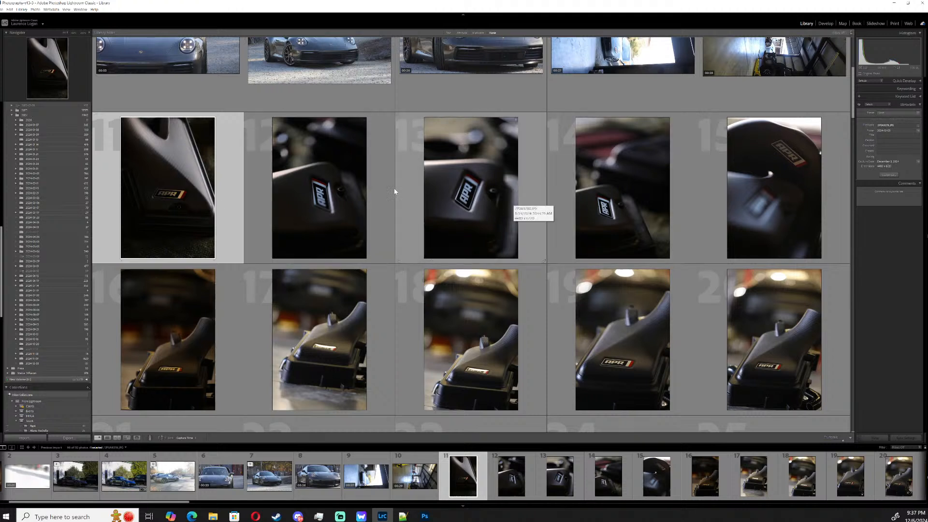
- Remove the APR badge close-up numbered 12 from the catalog only, leaving its file on disk
{"action": "left_click", "coordinate": [330, 187]}
{"action": "key", "text": "Delete"}
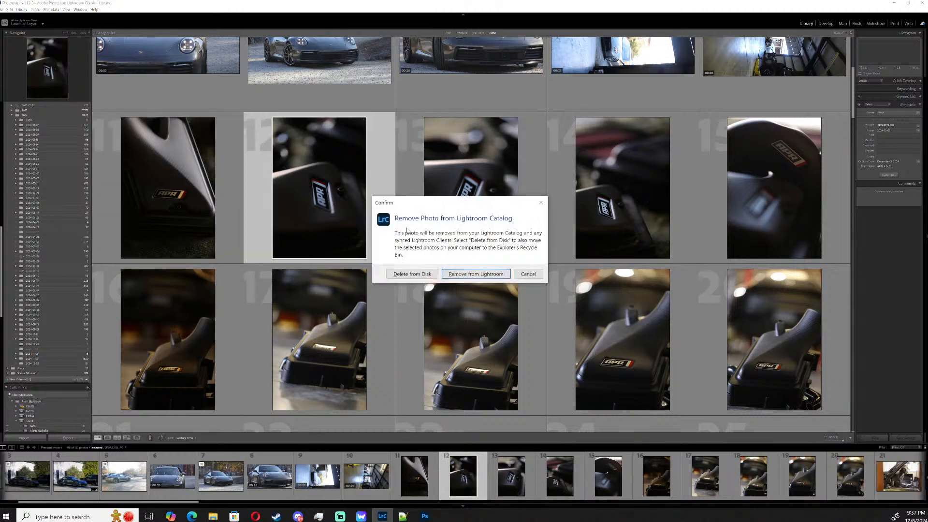
{"action": "left_click", "coordinate": [461, 273]}
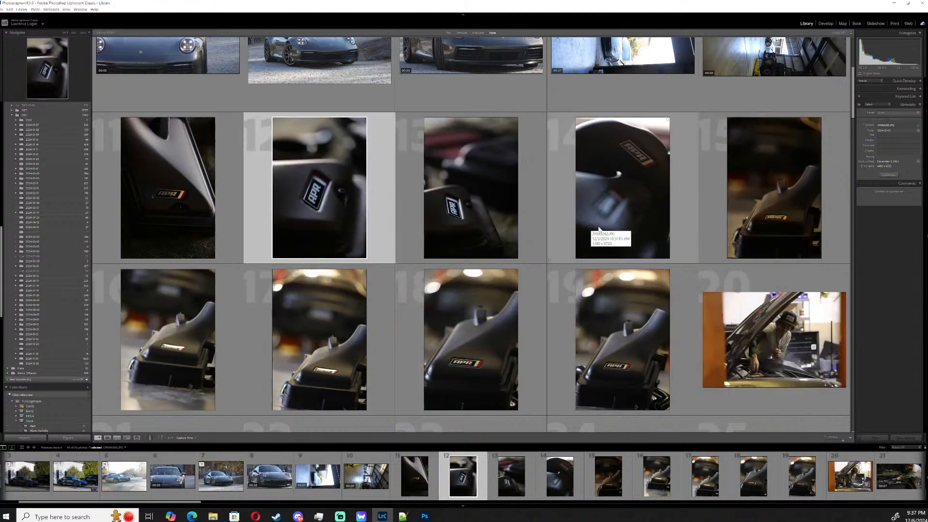
- Remove the four airbox photos numbered 15 through 18 from the catalog, keeping their files on disk
{"action": "scroll", "coordinate": [596, 237], "scroll_direction": "down", "scroll_amount": 3}
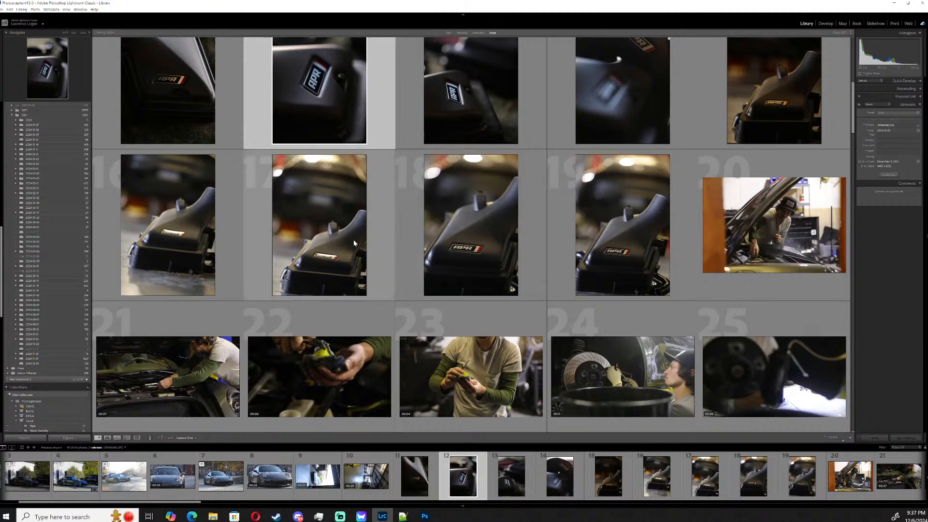
{"action": "left_click", "coordinate": [767, 147]}
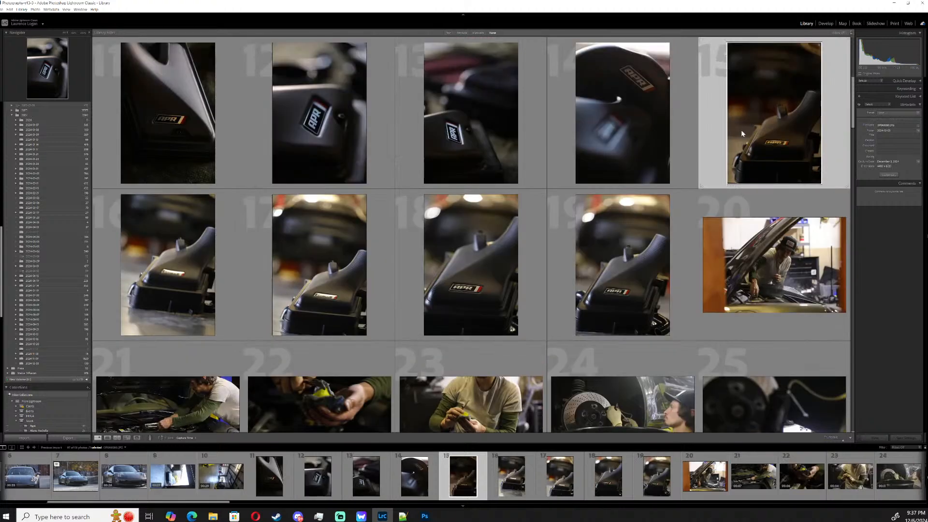
{"action": "left_click", "coordinate": [529, 269], "text": "shift"}
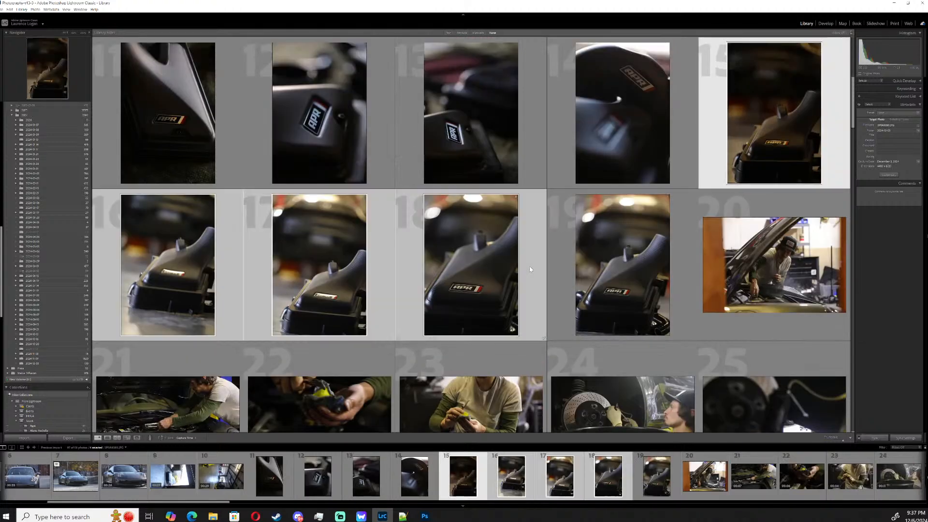
{"action": "key", "text": "Delete"}
{"action": "left_click", "coordinate": [492, 273]}
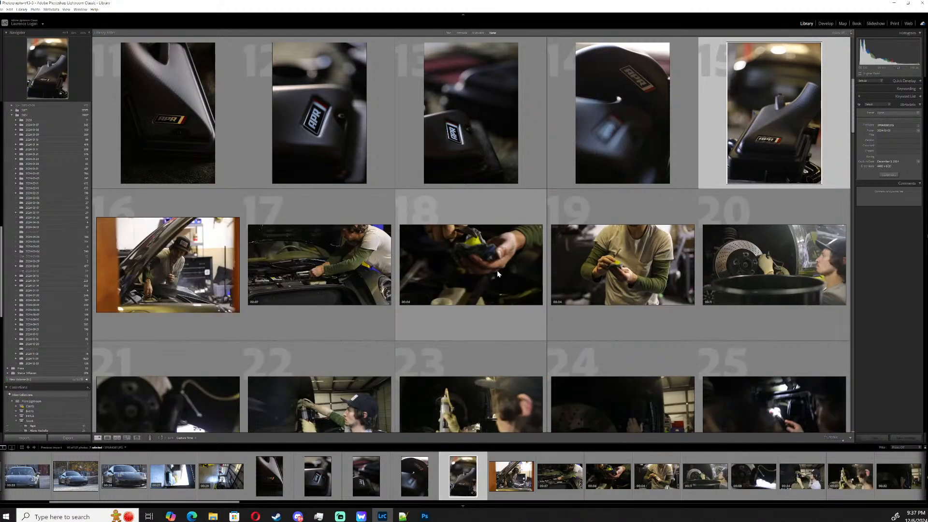
- Review the workshop shots and remove the three video clips numbered 66 through 68 from the catalog only
{"action": "scroll", "coordinate": [503, 261], "scroll_direction": "down", "scroll_amount": 2}
{"action": "scroll", "coordinate": [502, 260], "scroll_direction": "down", "scroll_amount": 9}
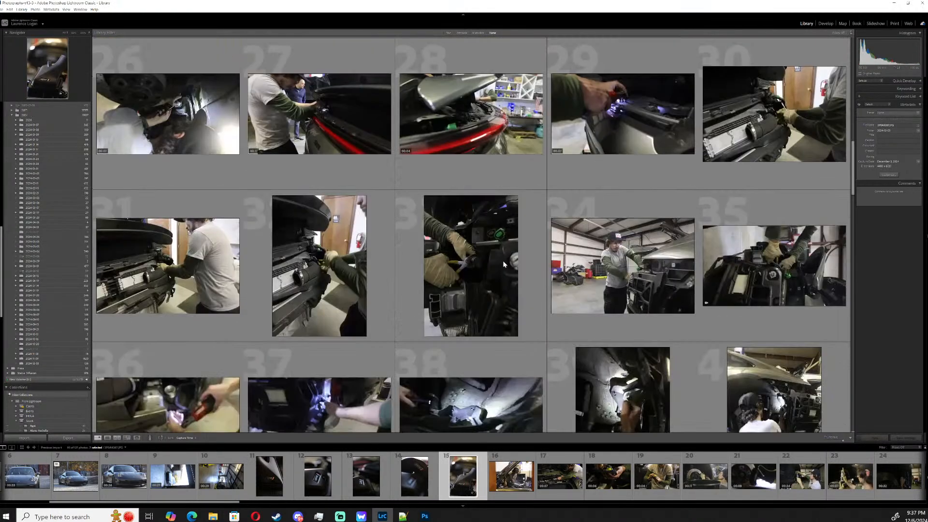
{"action": "scroll", "coordinate": [503, 260], "scroll_direction": "down", "scroll_amount": 6}
{"action": "scroll", "coordinate": [503, 264], "scroll_direction": "down", "scroll_amount": 15}
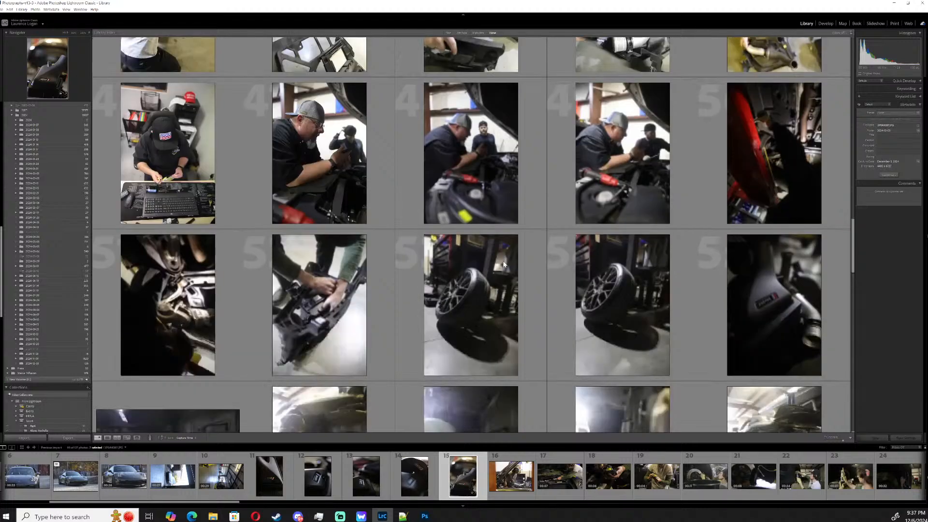
{"action": "scroll", "coordinate": [503, 264], "scroll_direction": "up", "scroll_amount": 15}
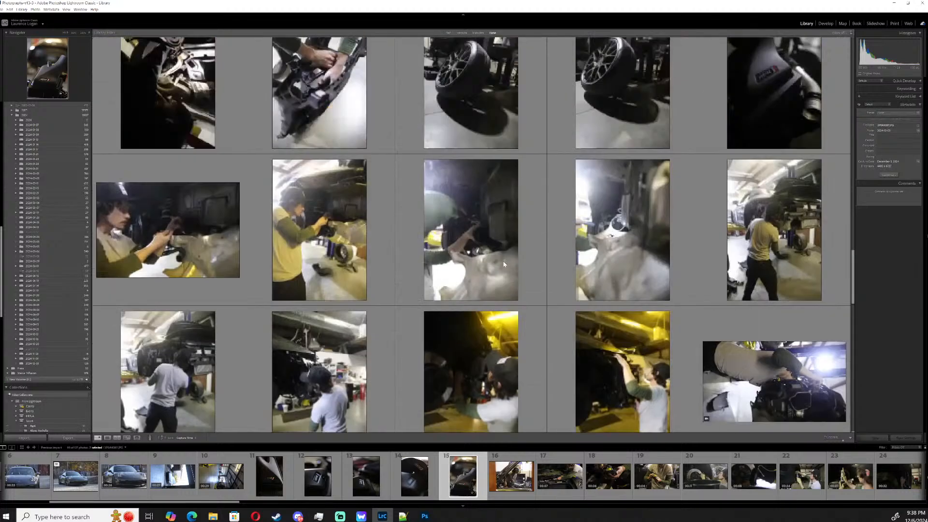
{"action": "scroll", "coordinate": [503, 264], "scroll_direction": "down", "scroll_amount": 12}
{"action": "left_click", "coordinate": [489, 262]}
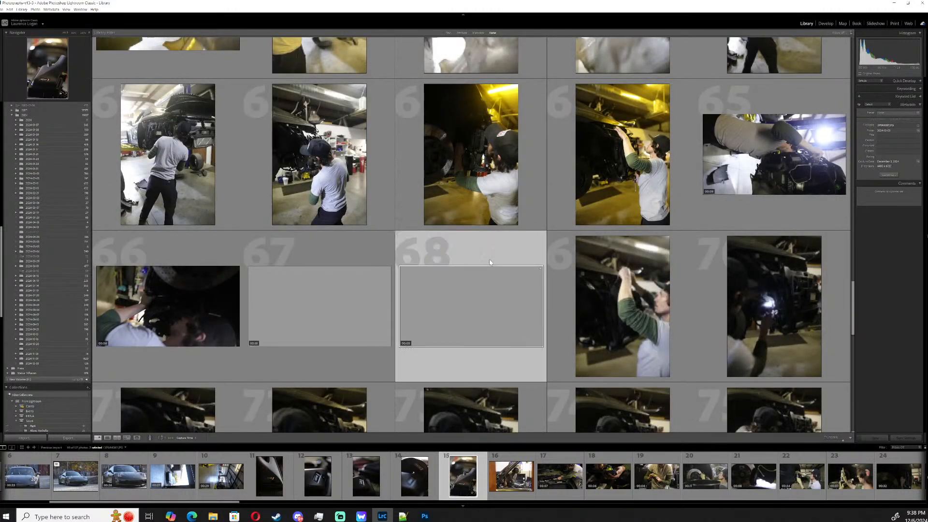
{"action": "left_click", "coordinate": [214, 259], "text": "shift"}
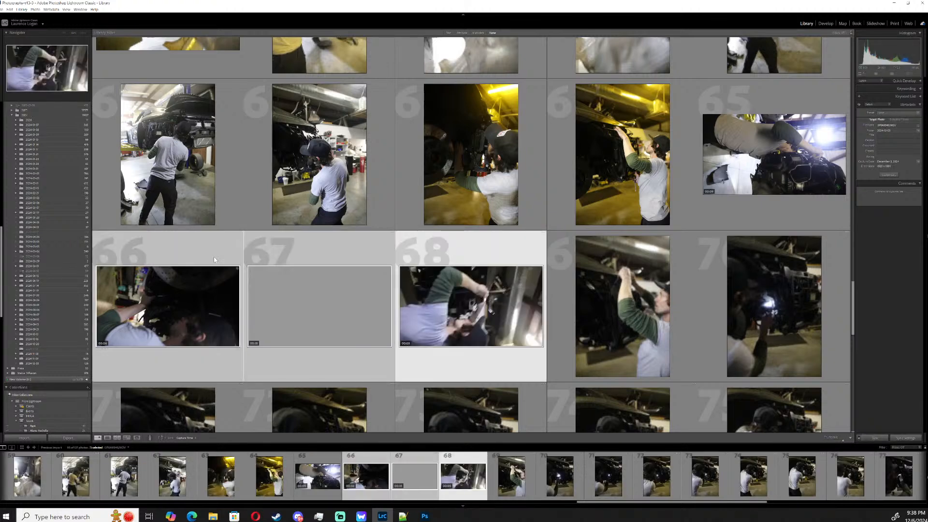
{"action": "key", "text": "Delete"}
{"action": "left_click", "coordinate": [465, 274]}
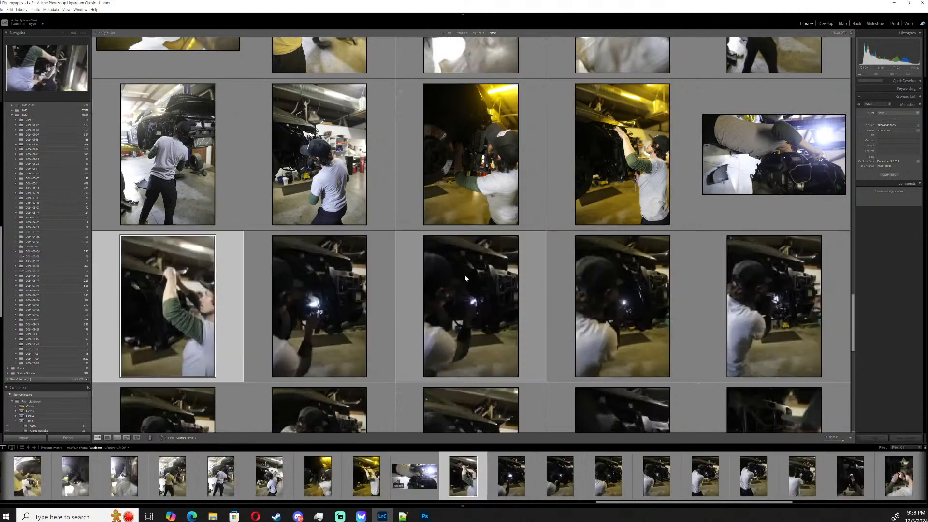
- Review the remaining shots and select the two APR airbox photos numbered 11 and 15 together
{"action": "scroll", "coordinate": [465, 277], "scroll_direction": "down", "scroll_amount": 6}
{"action": "scroll", "coordinate": [465, 277], "scroll_direction": "down", "scroll_amount": 2}
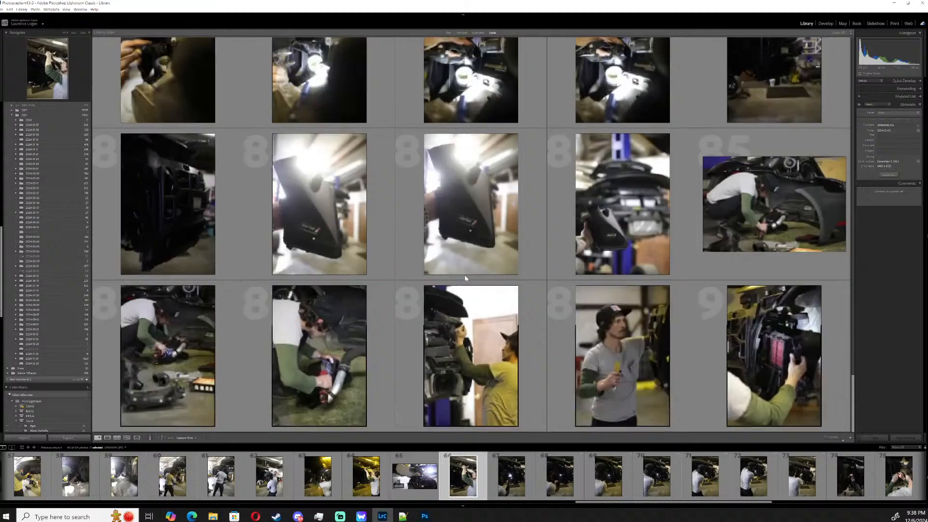
{"action": "scroll", "coordinate": [465, 278], "scroll_direction": "up", "scroll_amount": 15}
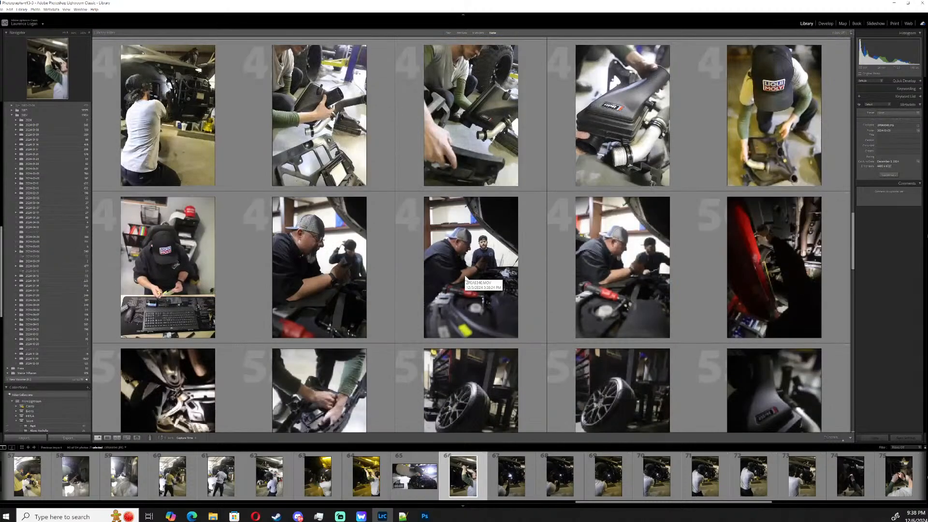
{"action": "scroll", "coordinate": [466, 278], "scroll_direction": "up", "scroll_amount": 4}
{"action": "scroll", "coordinate": [465, 278], "scroll_direction": "up", "scroll_amount": 16}
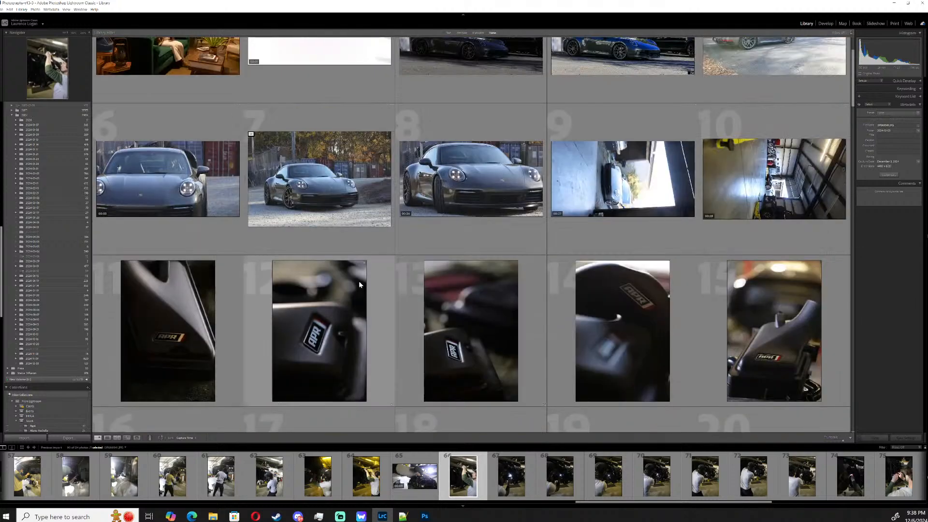
{"action": "left_click", "coordinate": [207, 294]}
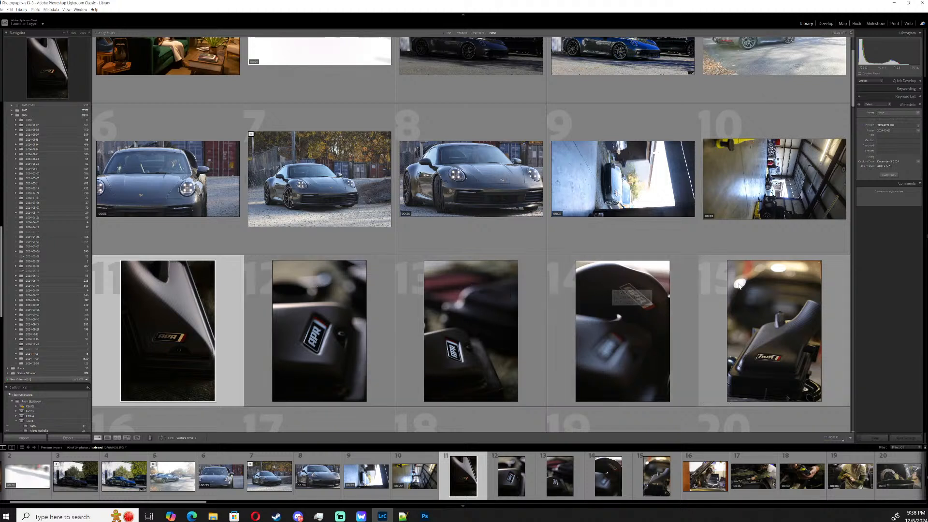
{"action": "left_click", "coordinate": [752, 286], "text": "ctrl"}
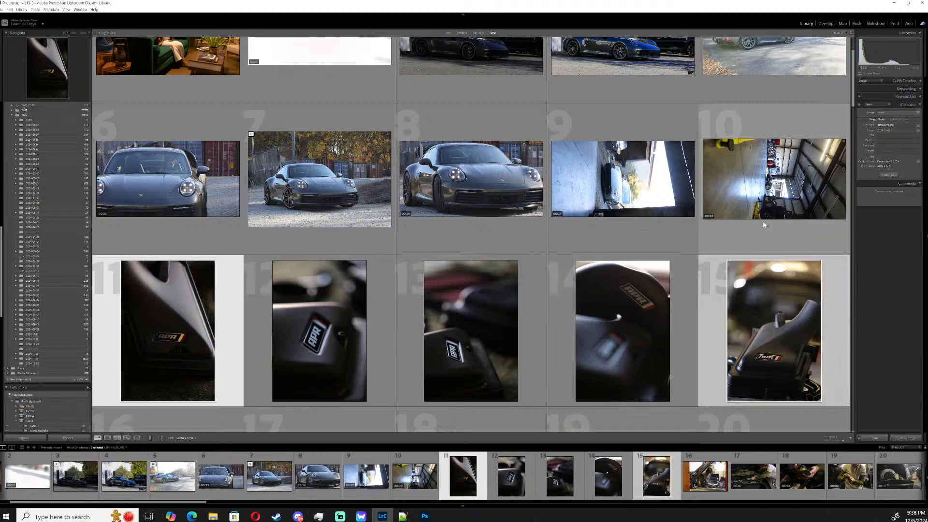
- Open the selected photos in Develop, then raise the exposure and cool the temperature of photo 11
{"action": "left_click", "coordinate": [825, 23]}
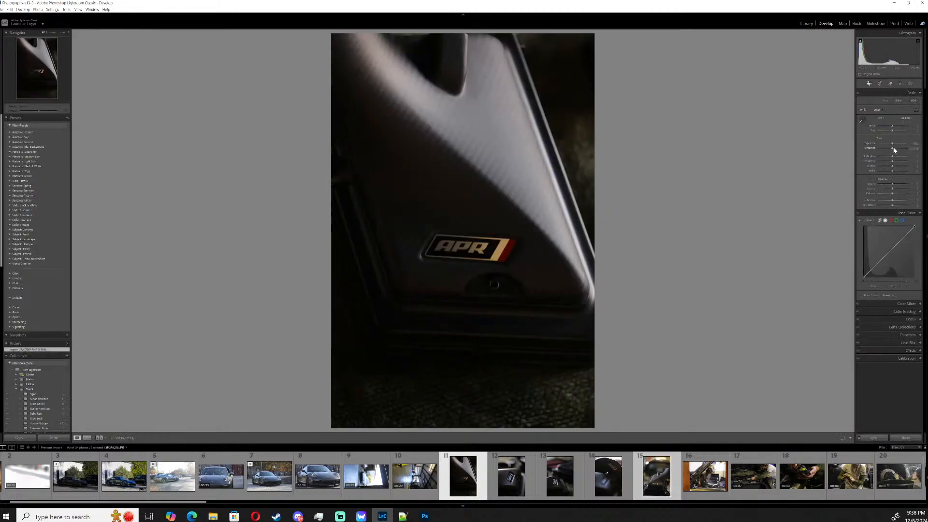
{"action": "left_click_drag", "start_coordinate": [894, 144], "coordinate": [889, 127]}
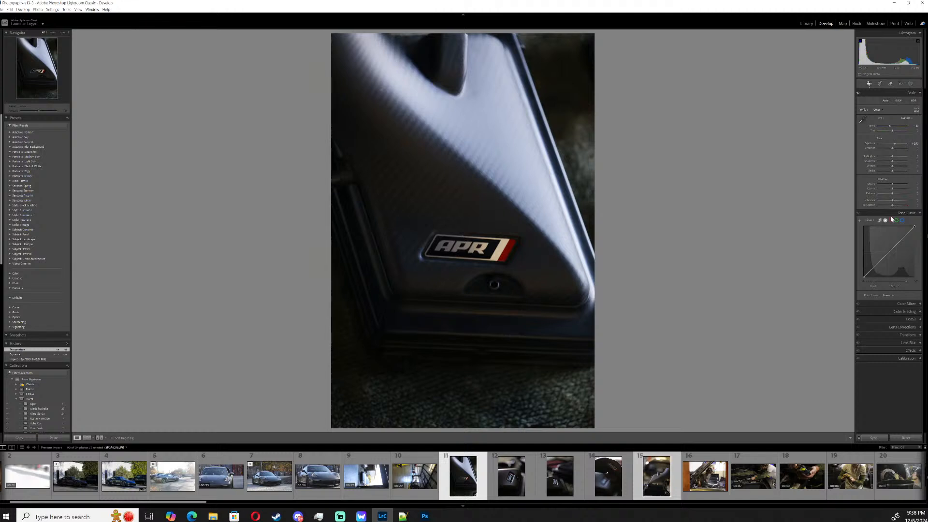
- Examine the Point Color controls of the Color Mixer and dismiss the feature tip
{"action": "left_click", "coordinate": [919, 306]}
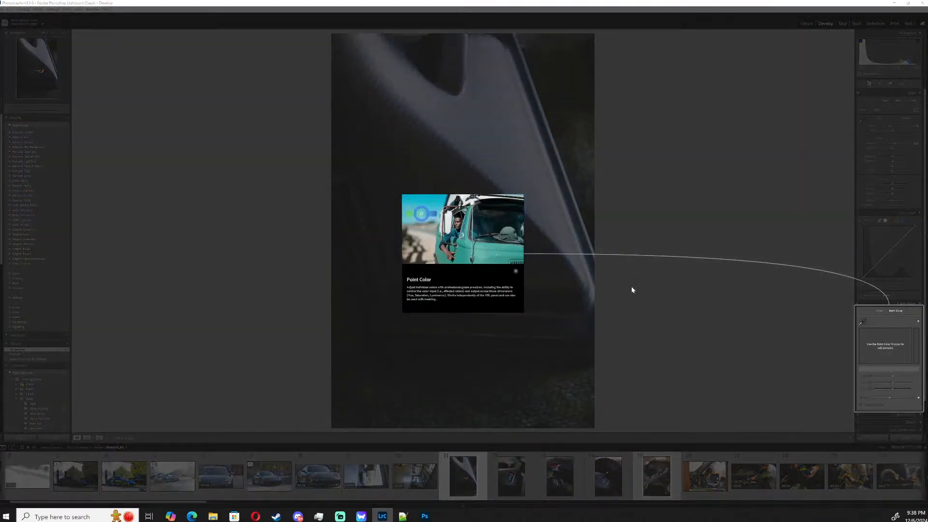
{"action": "left_click", "coordinate": [516, 272]}
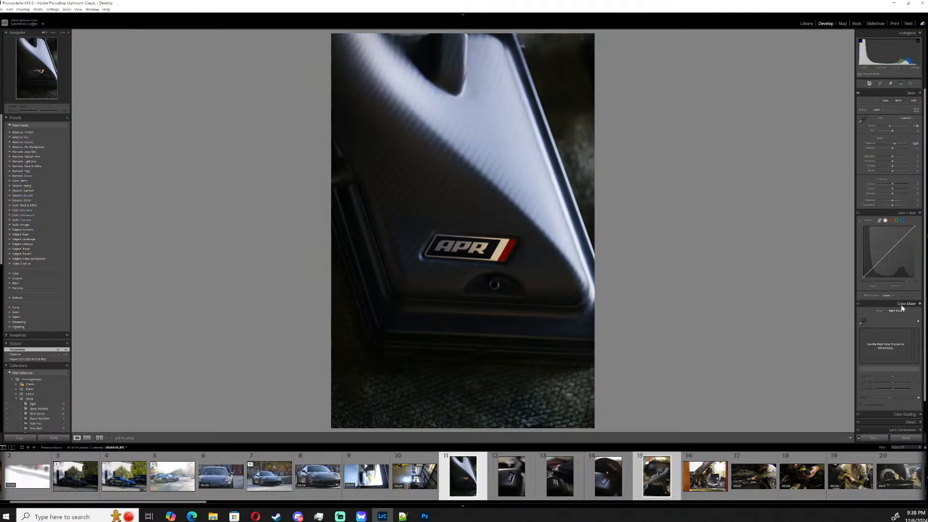
{"action": "left_click", "coordinate": [919, 305]}
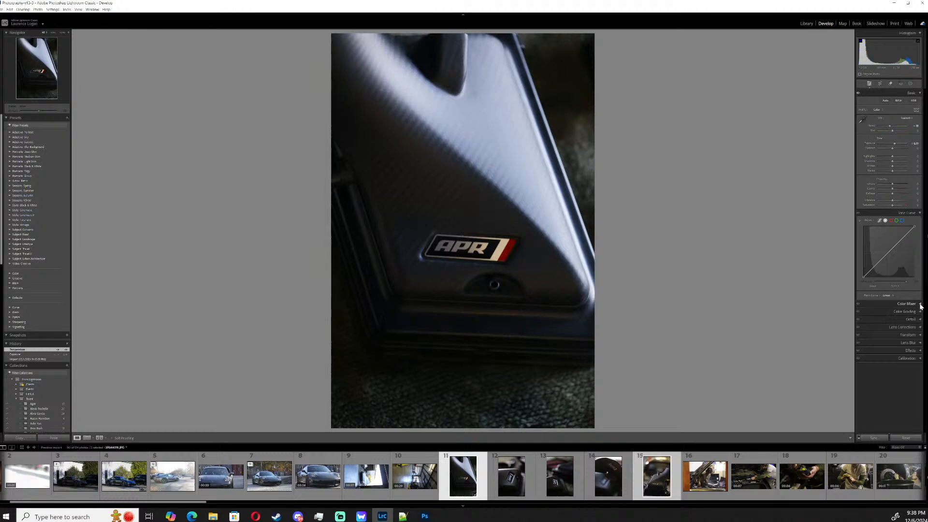
{"action": "left_click", "coordinate": [920, 305]}
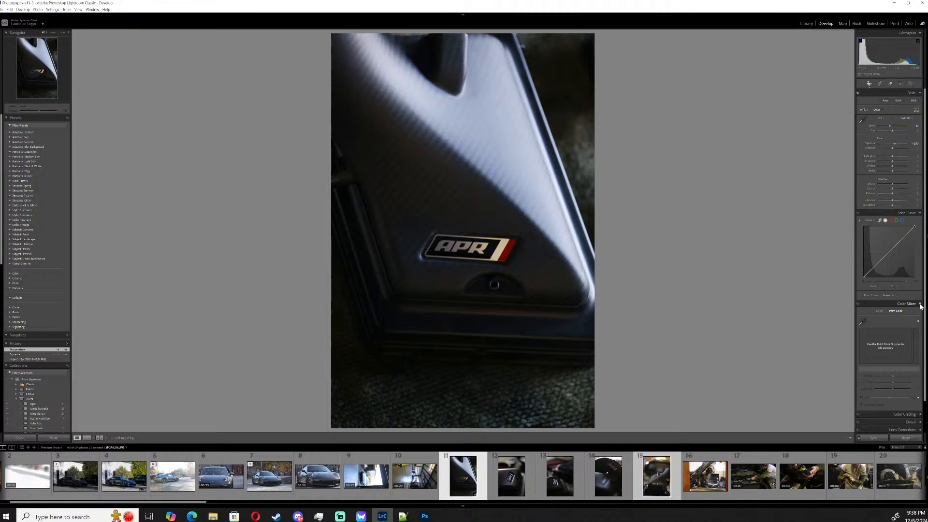
{"action": "left_click", "coordinate": [920, 304]}
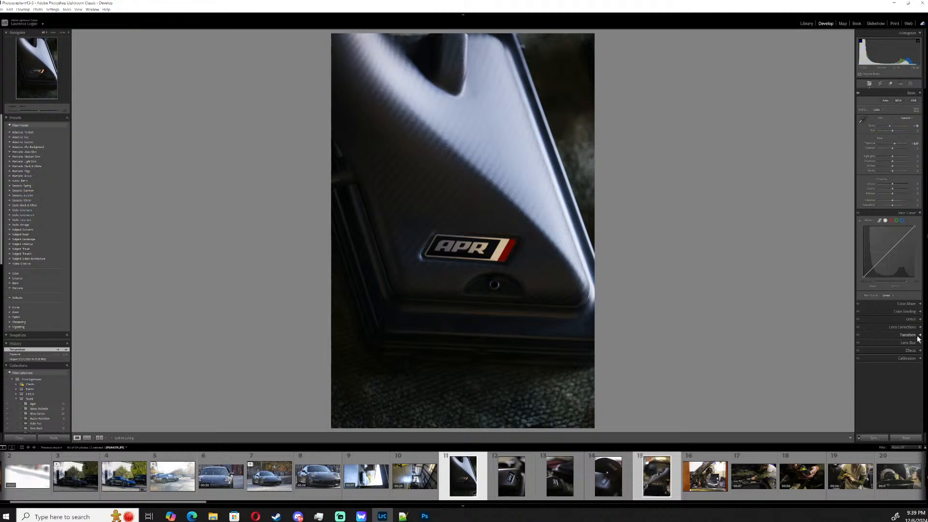
- Examine the Color Grading wheels for midtones and highlights, then return to the three-way view
{"action": "left_click", "coordinate": [918, 311]}
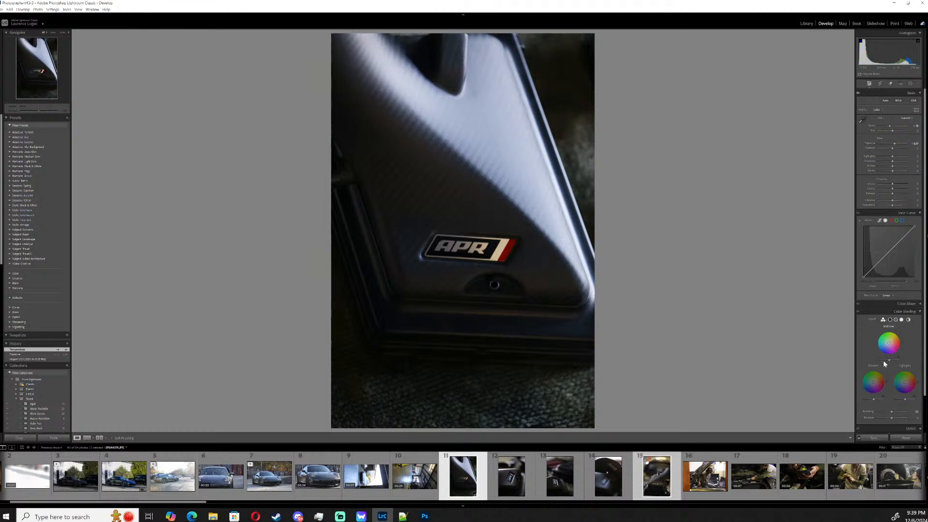
{"action": "left_click", "coordinate": [895, 320]}
{"action": "left_click", "coordinate": [902, 320]}
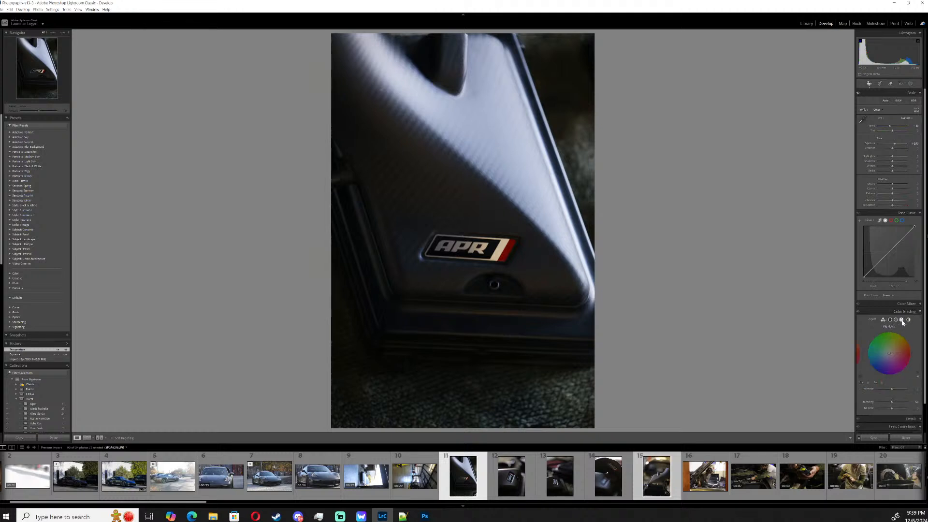
{"action": "left_click", "coordinate": [895, 319]}
{"action": "left_click_drag", "start_coordinate": [924, 366], "coordinate": [924, 406]}
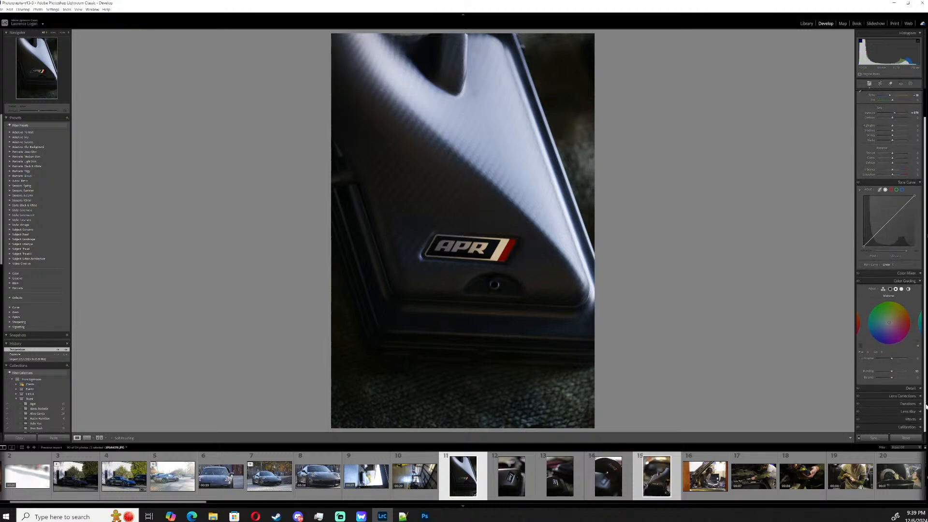
{"action": "left_click", "coordinate": [883, 288]}
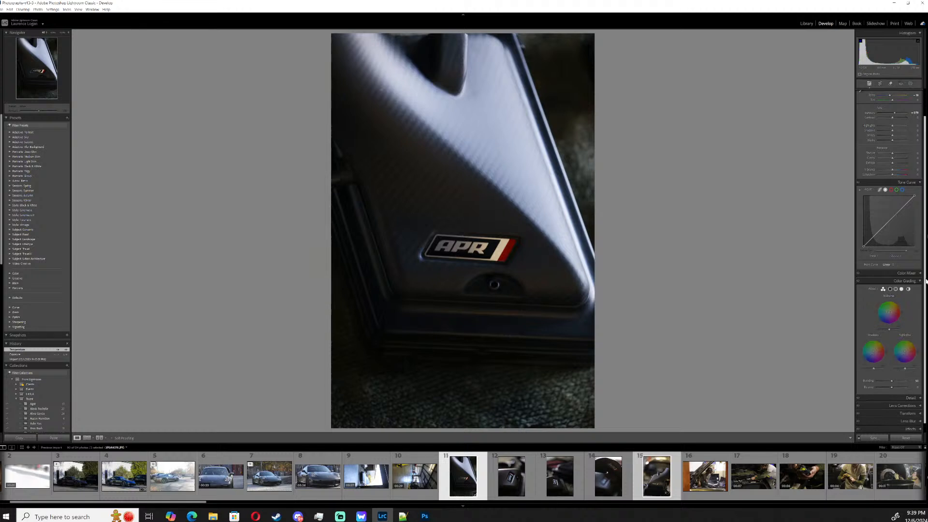
- Sample the bluish highlight on the airbox in photo 11 as a Point Color swatch in the Color Mixer
{"action": "left_click", "coordinate": [918, 273]}
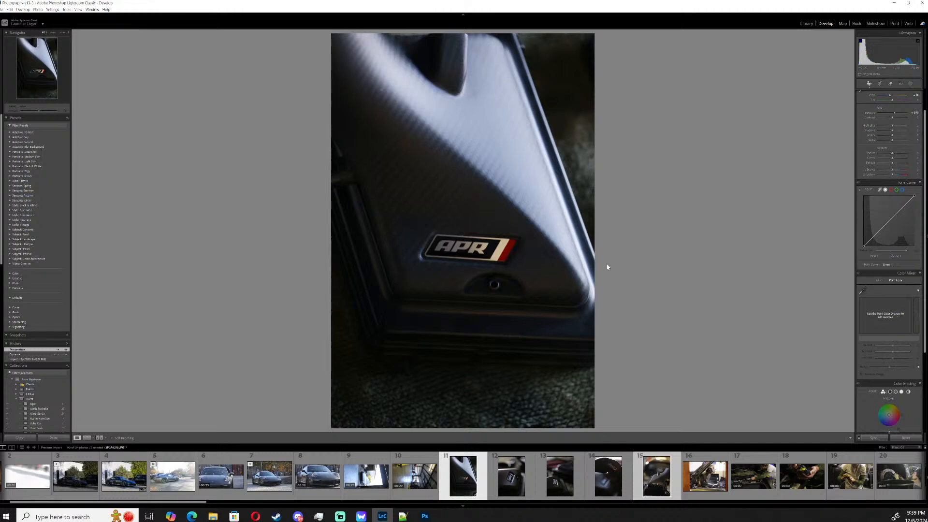
{"action": "left_click", "coordinate": [559, 236]}
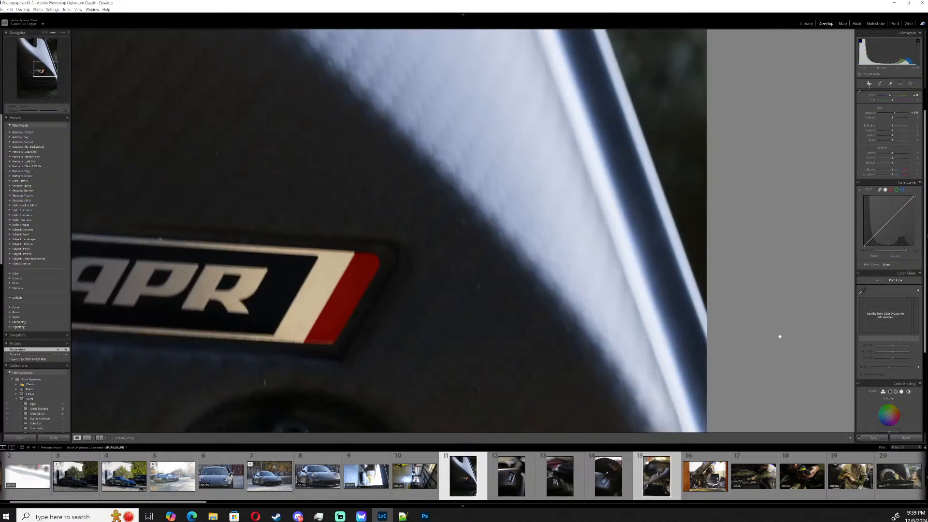
{"action": "left_click", "coordinate": [865, 292]}
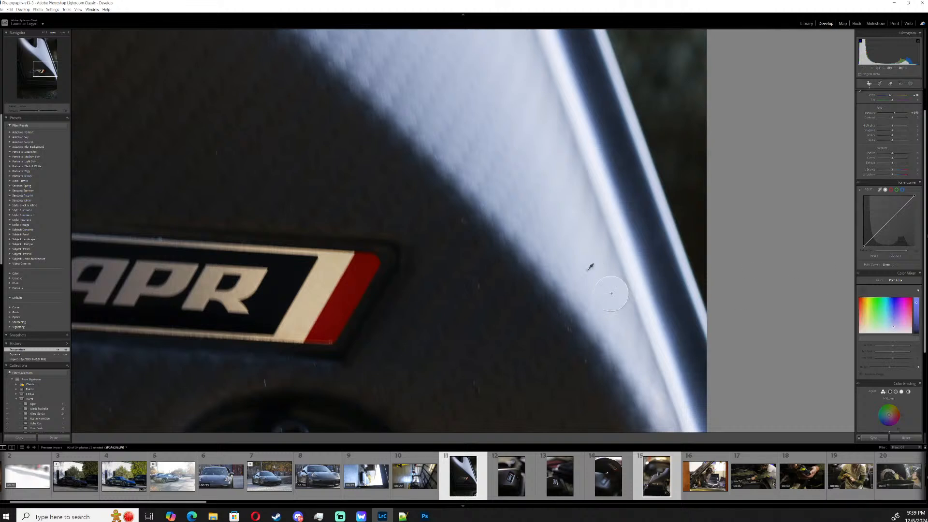
{"action": "left_click", "coordinate": [579, 271]}
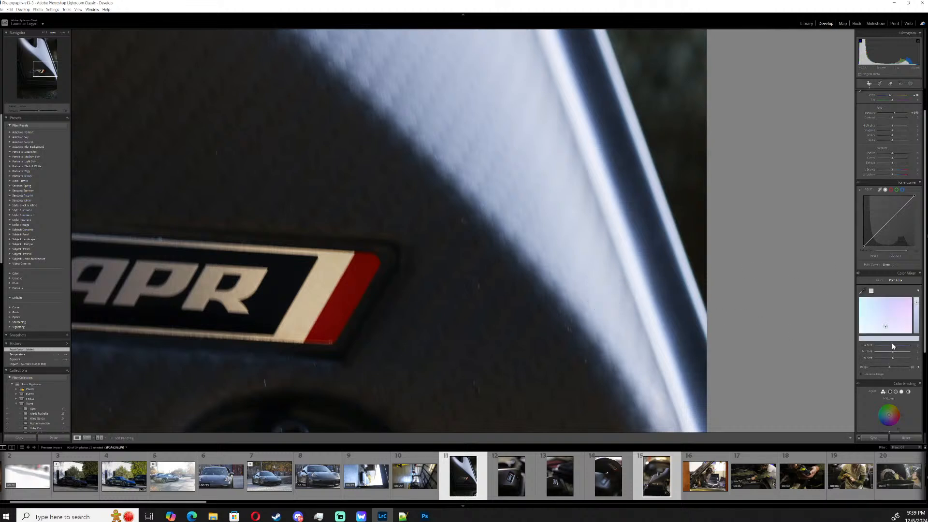
{"action": "left_click", "coordinate": [910, 273]}
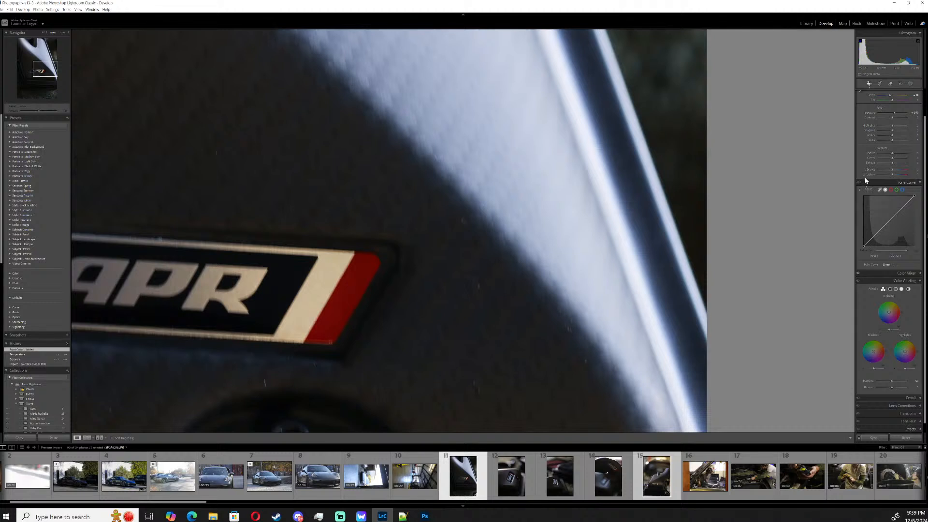
- Examine the Effects, Calibration, Lens Blur, Transform, Lens Corrections and Detail settings, dismissing the Lens Blur tip
{"action": "scroll", "coordinate": [868, 186], "scroll_direction": "up", "scroll_amount": 2}
{"action": "scroll", "coordinate": [865, 177], "scroll_direction": "down", "scroll_amount": 3}
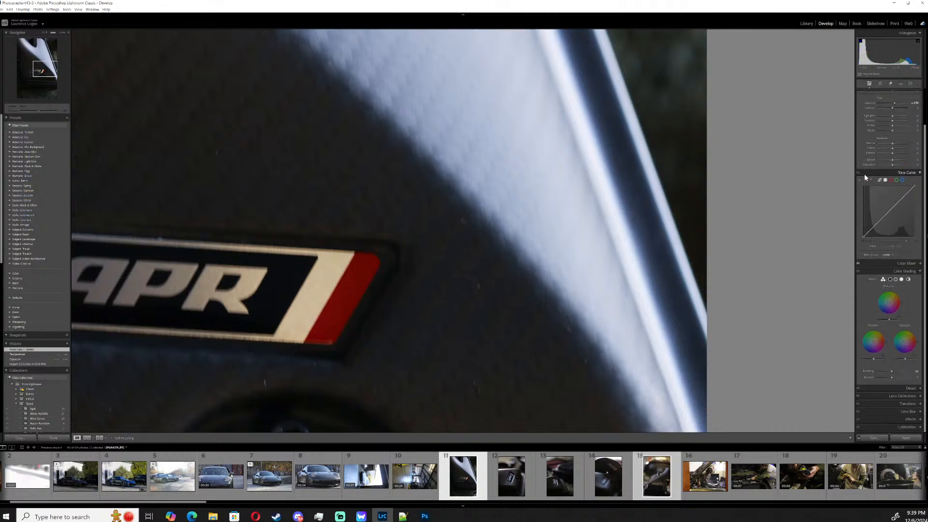
{"action": "left_click", "coordinate": [914, 420]}
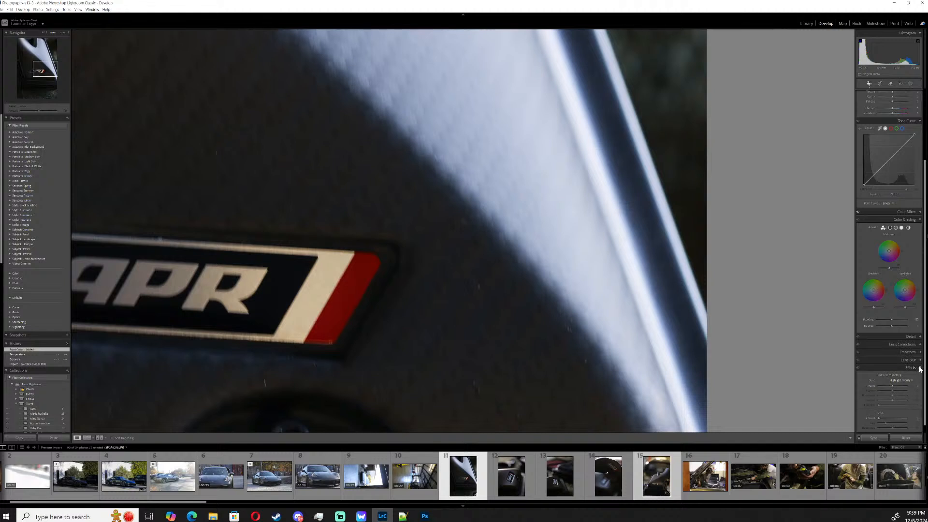
{"action": "left_click", "coordinate": [915, 368]}
{"action": "left_click", "coordinate": [921, 427]}
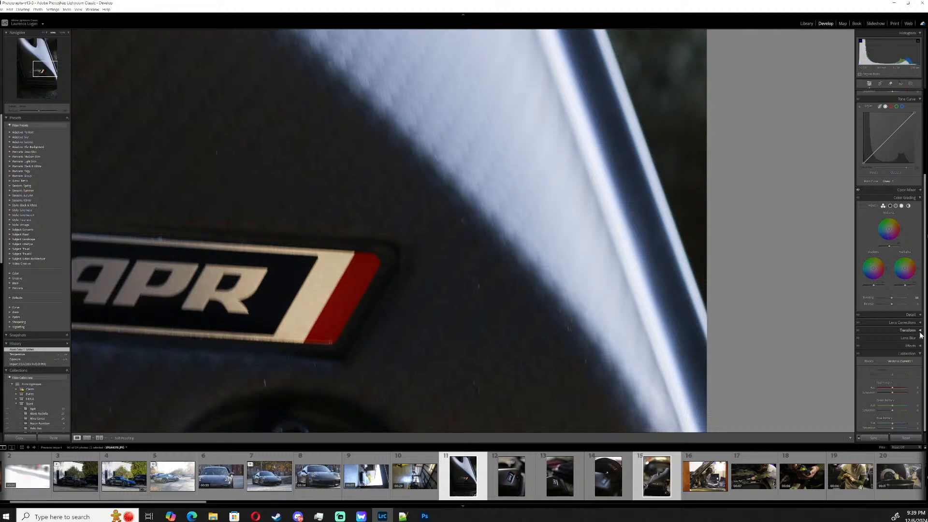
{"action": "left_click", "coordinate": [921, 349]}
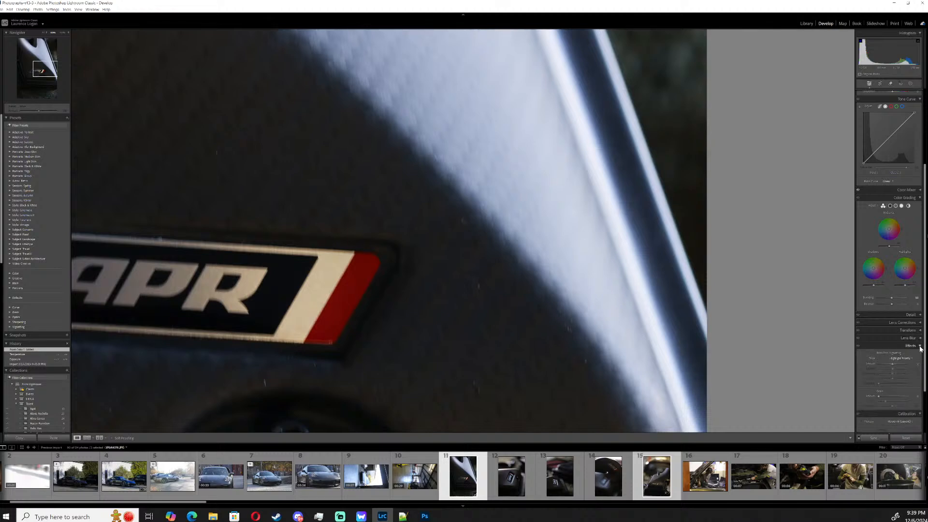
{"action": "left_click", "coordinate": [921, 338]}
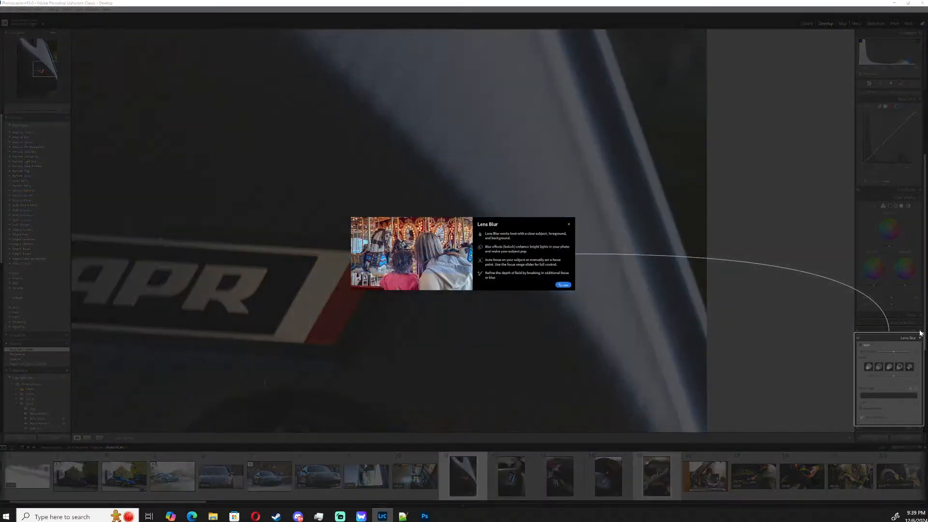
{"action": "left_click", "coordinate": [569, 224]}
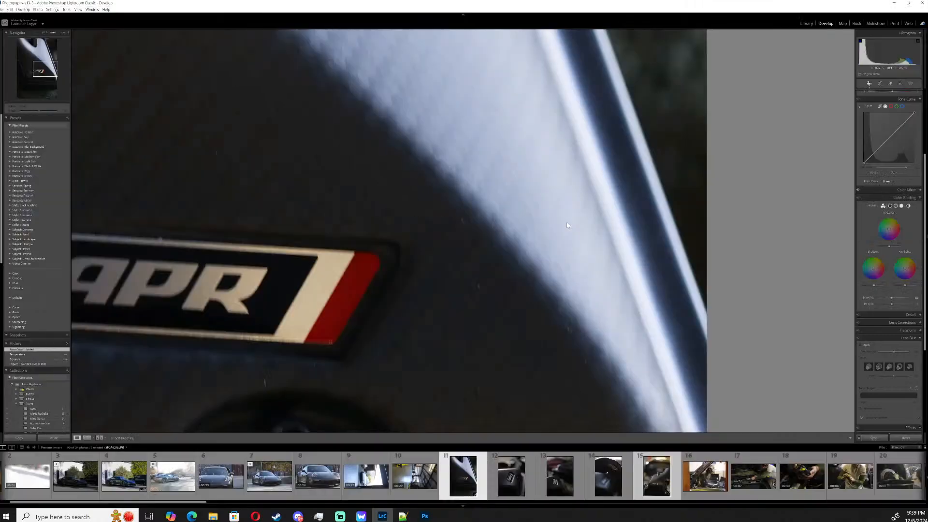
{"action": "left_click", "coordinate": [921, 331]}
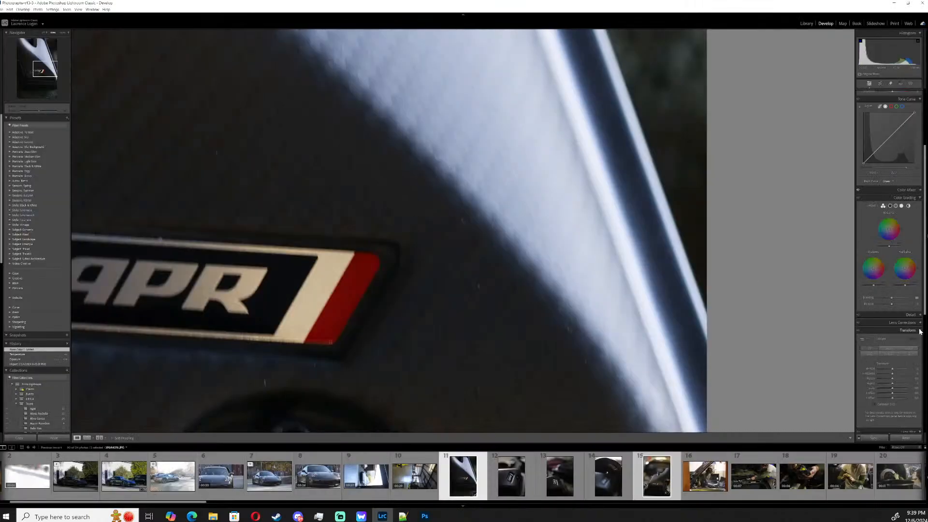
{"action": "left_click", "coordinate": [920, 324]}
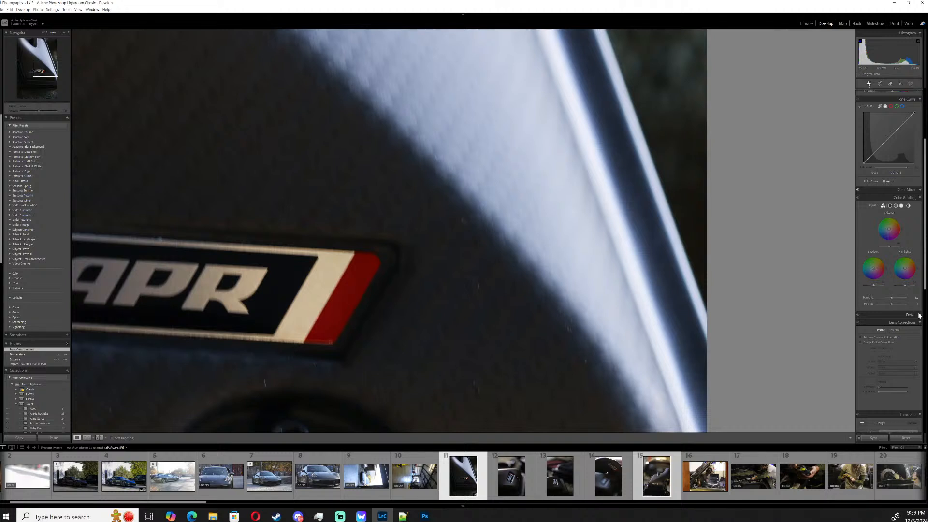
{"action": "left_click", "coordinate": [919, 314]}
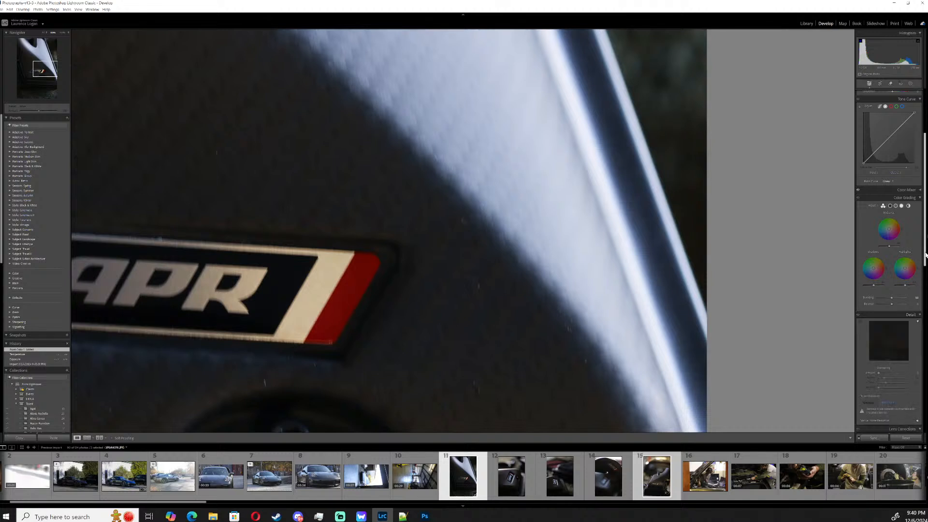
{"action": "scroll", "coordinate": [925, 255], "scroll_direction": "up", "scroll_amount": 5}
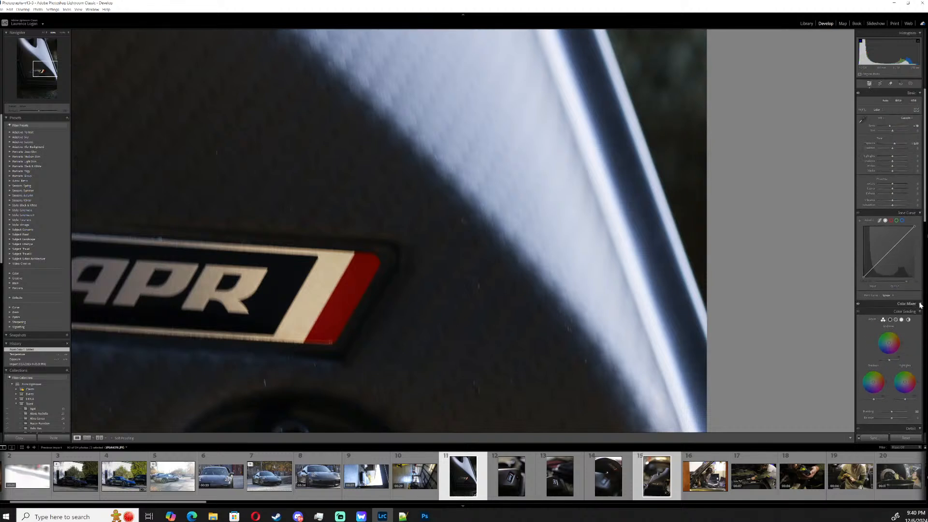
- Lower the blue saturation of photo 11 to the minimum in the Color Mixer and sync its settings to photo 15
{"action": "left_click", "coordinate": [920, 305]}
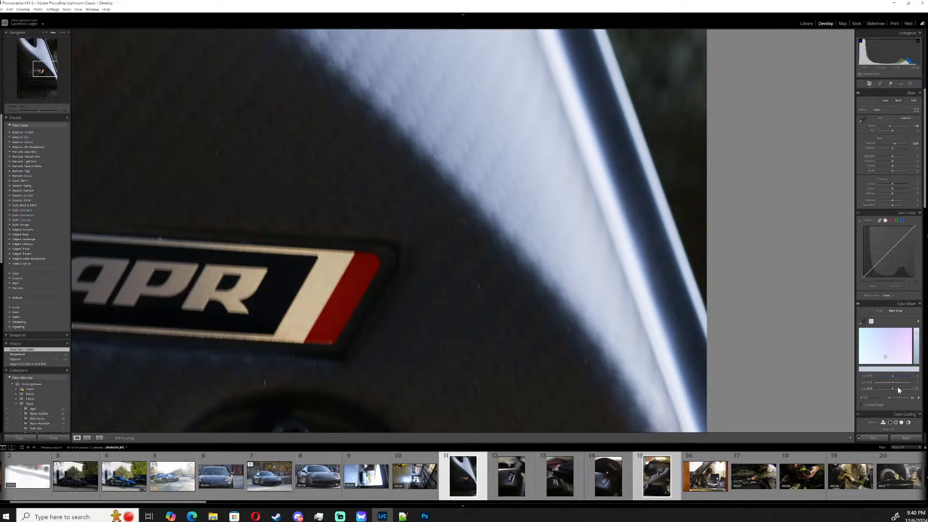
{"action": "left_click", "coordinate": [879, 311]}
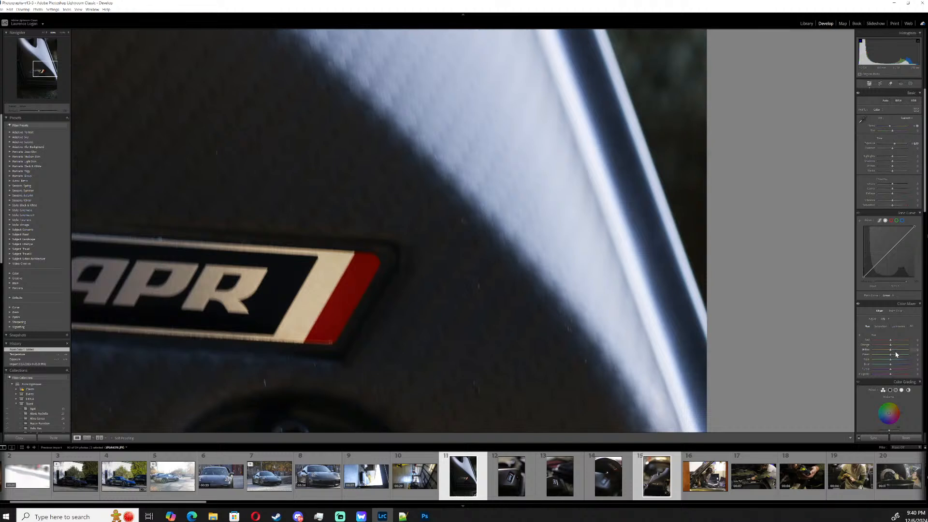
{"action": "left_click", "coordinate": [883, 326]}
{"action": "left_click_drag", "start_coordinate": [892, 365], "coordinate": [873, 366]}
{"action": "scroll", "coordinate": [653, 334], "scroll_direction": "down", "scroll_amount": 5}
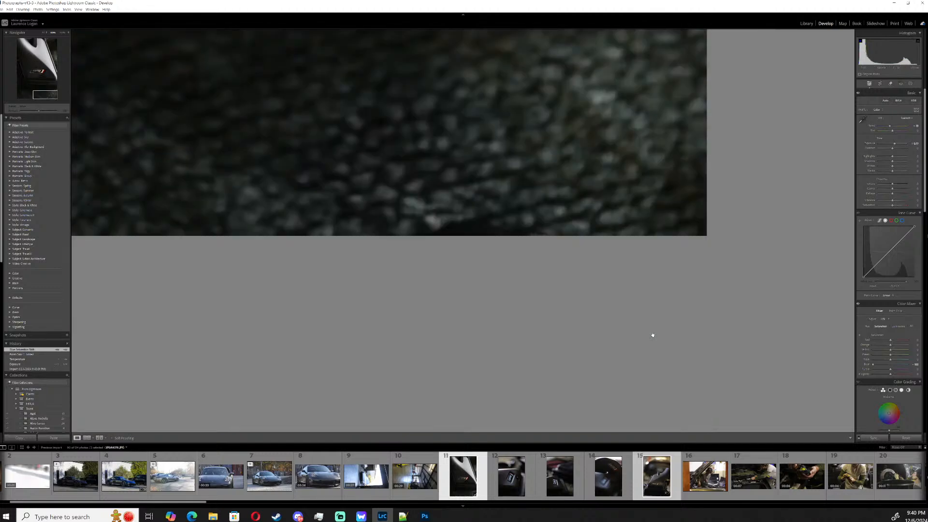
{"action": "scroll", "coordinate": [652, 333], "scroll_direction": "up", "scroll_amount": 5}
{"action": "left_click", "coordinate": [651, 324]}
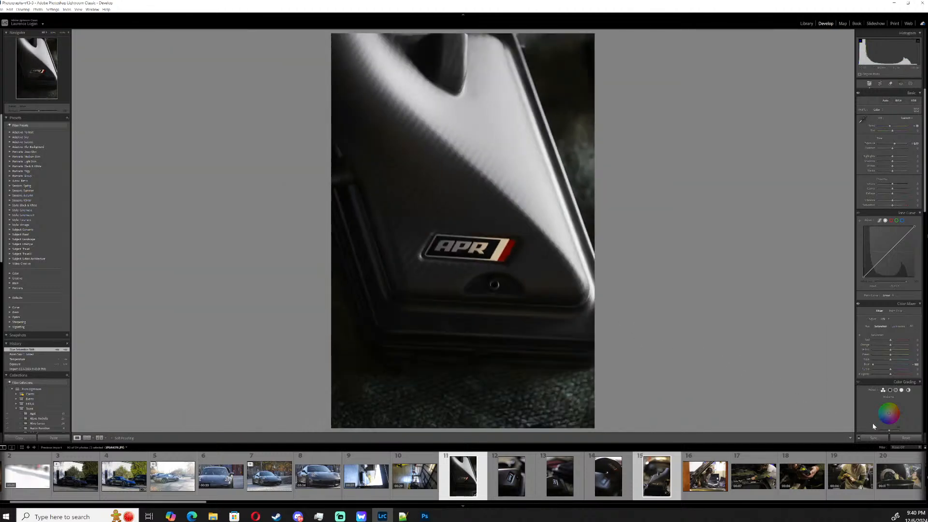
{"action": "left_click", "coordinate": [880, 438]}
- Select the airbox photos 12 to 14, strongly reduce the blue saturation of photo 12, and sync it to the other two
{"action": "left_click", "coordinate": [530, 481]}
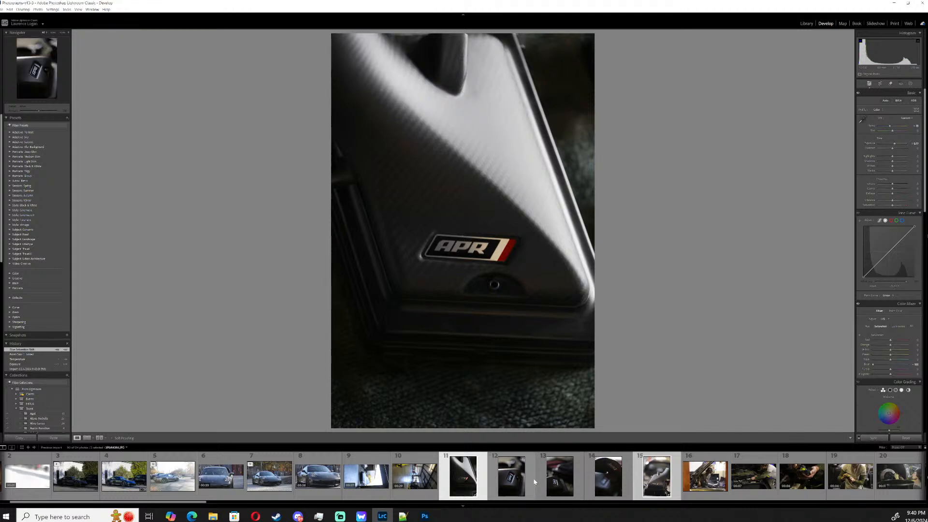
{"action": "left_click", "coordinate": [608, 474]}
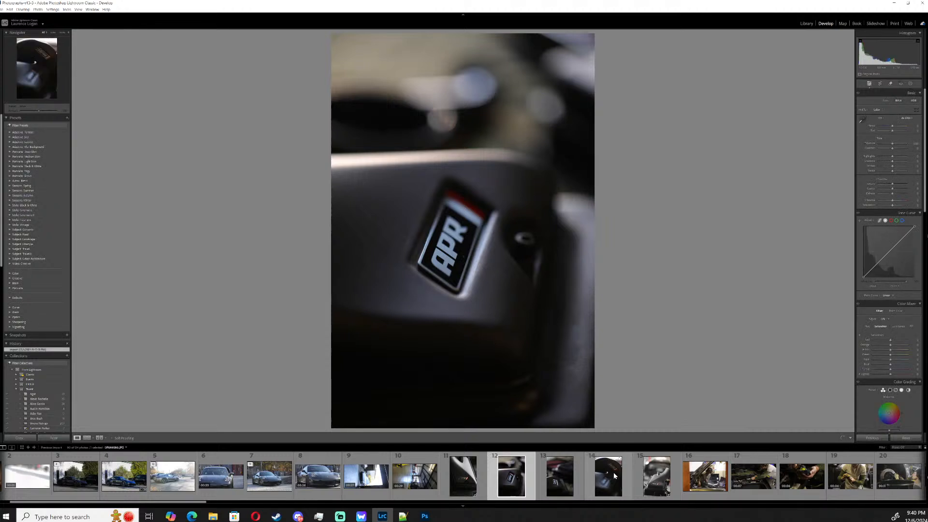
{"action": "left_click", "coordinate": [614, 473], "text": "shift"}
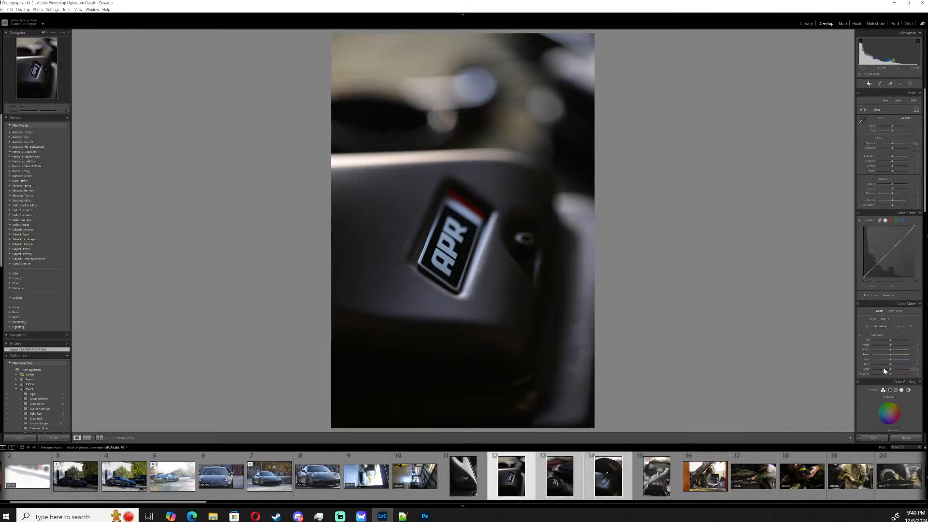
{"action": "left_click_drag", "start_coordinate": [891, 367], "coordinate": [879, 364]}
{"action": "left_click", "coordinate": [879, 437]}
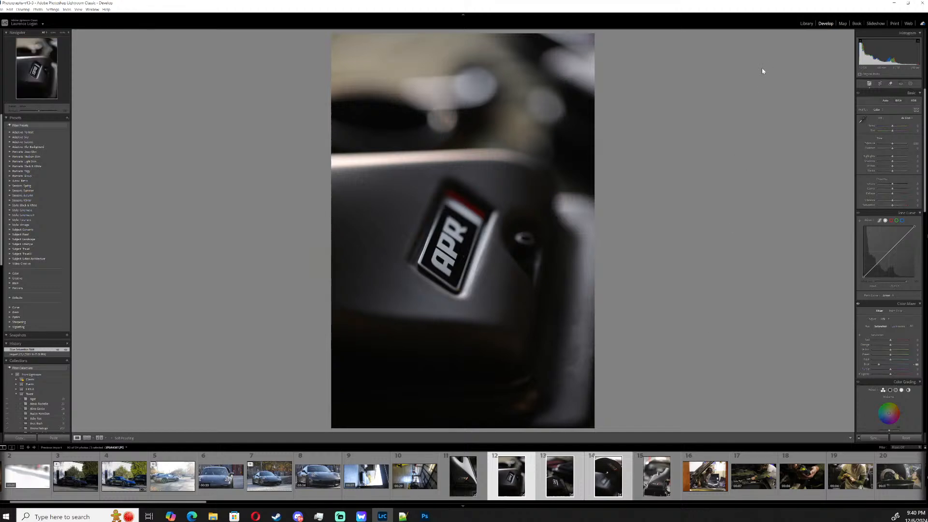
- Return to the Library grid and remove the workshop clips numbered 17 to 29 from the Lightroom catalog
{"action": "left_click", "coordinate": [806, 24]}
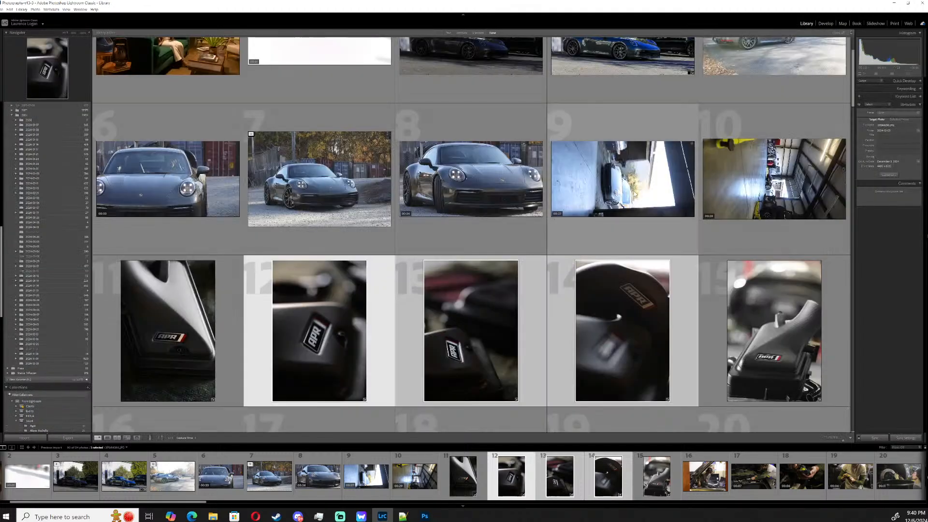
{"action": "scroll", "coordinate": [638, 206], "scroll_direction": "down", "scroll_amount": 3}
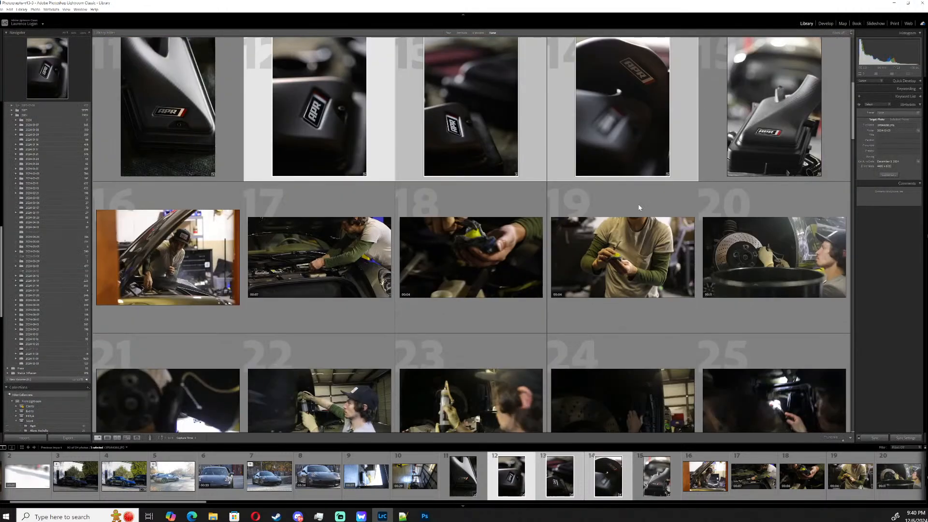
{"action": "scroll", "coordinate": [639, 207], "scroll_direction": "down", "scroll_amount": 4}
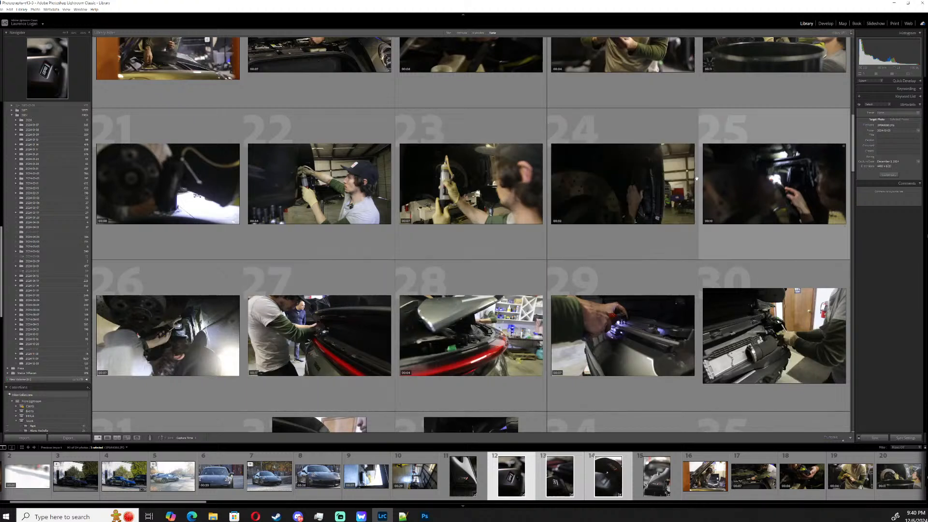
{"action": "scroll", "coordinate": [418, 182], "scroll_direction": "up", "scroll_amount": 3}
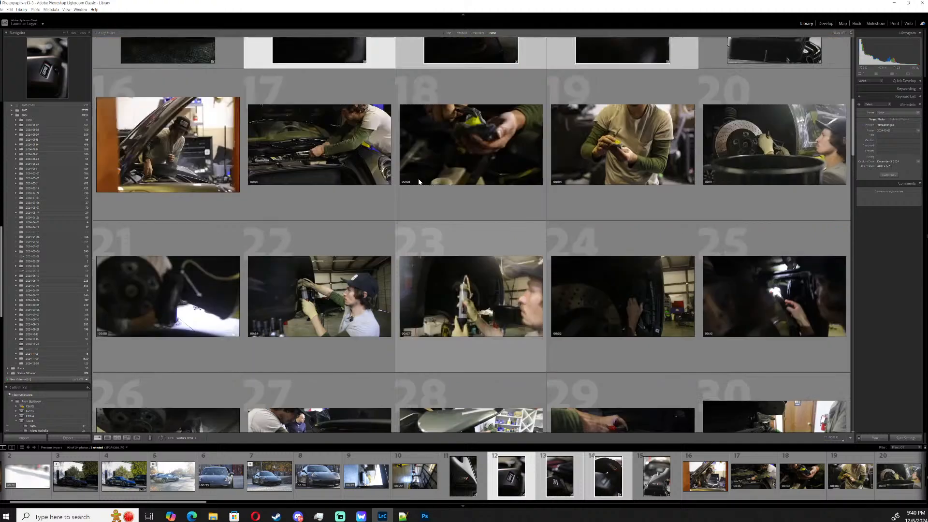
{"action": "left_click", "coordinate": [368, 171]}
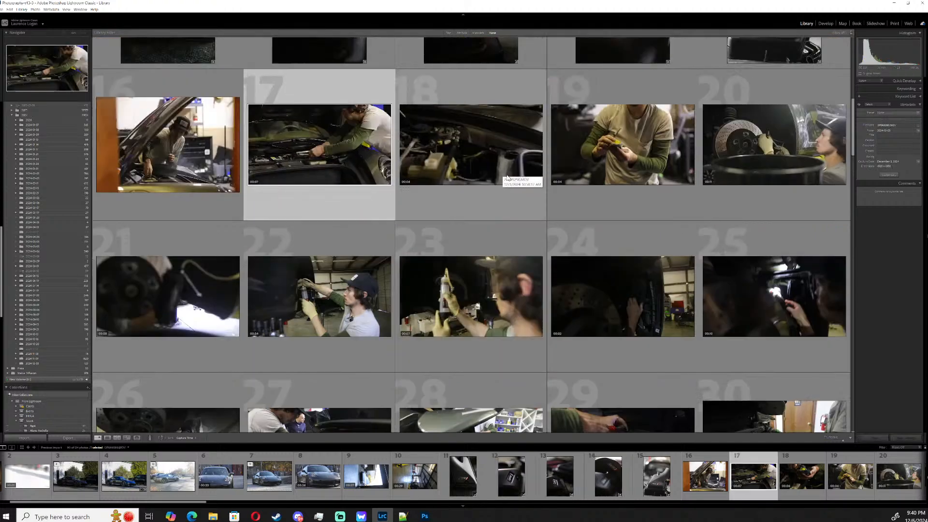
{"action": "scroll", "coordinate": [506, 176], "scroll_direction": "down", "scroll_amount": 3}
{"action": "scroll", "coordinate": [506, 178], "scroll_direction": "down", "scroll_amount": 2}
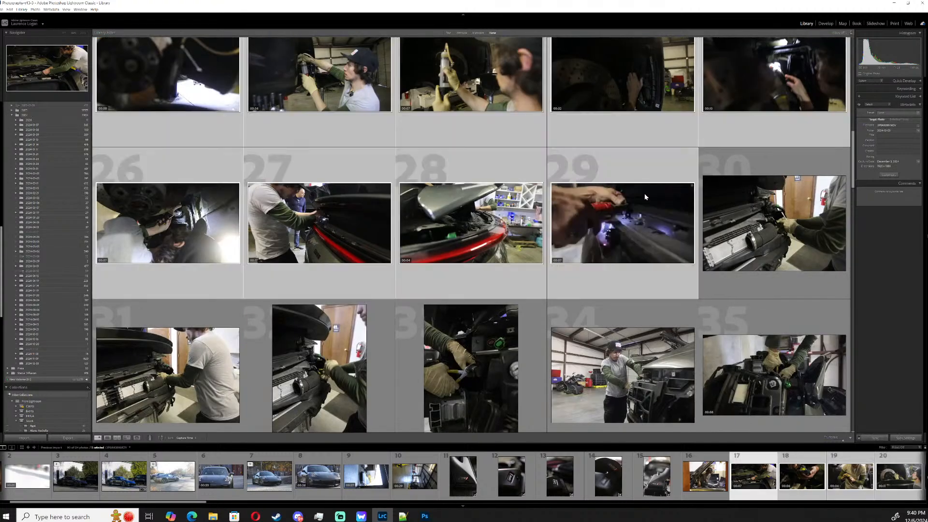
{"action": "key", "text": "Delete"}
{"action": "key", "text": "Return"}
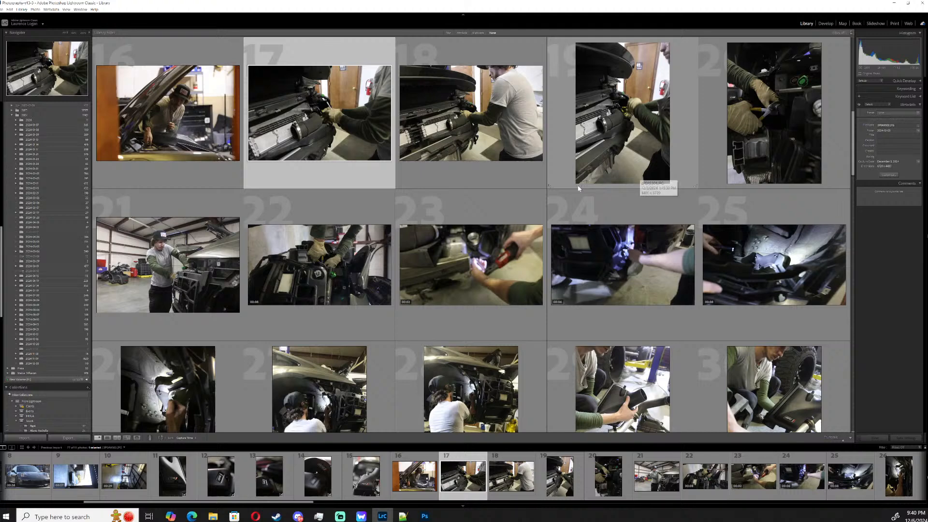
- Select the four clips numbered 22 to 25 and remove them from the Lightroom catalog without deleting them from disk
{"action": "key", "text": "Down"}
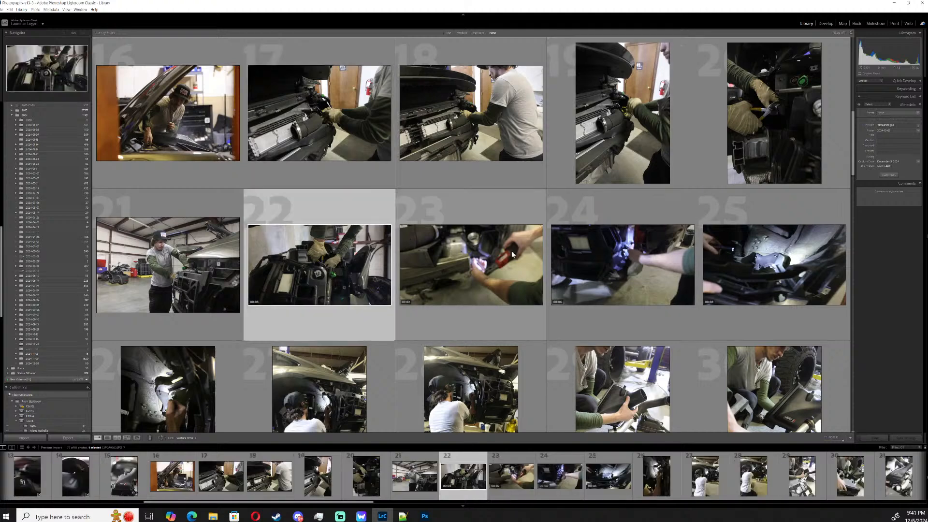
{"action": "scroll", "coordinate": [684, 268], "scroll_direction": "down", "scroll_amount": 2}
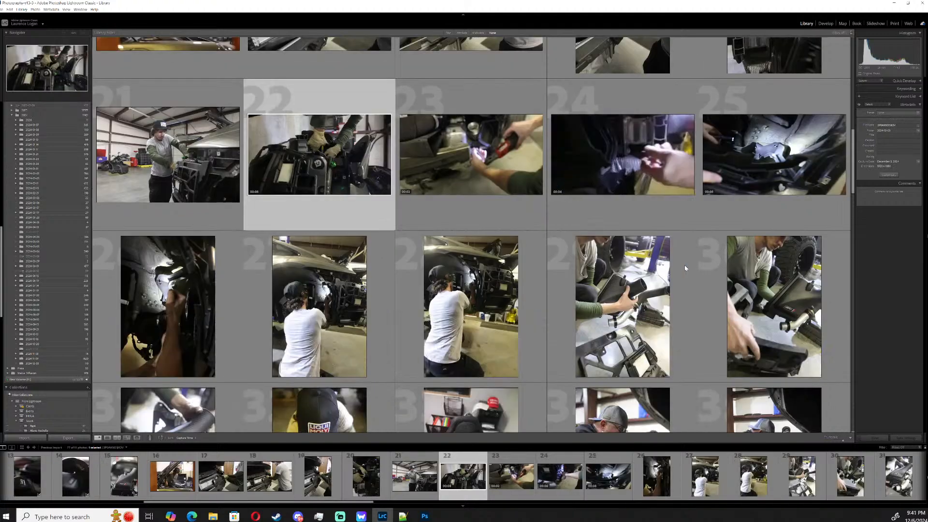
{"action": "left_click", "coordinate": [747, 178], "text": "shift"}
{"action": "key", "text": "Delete"}
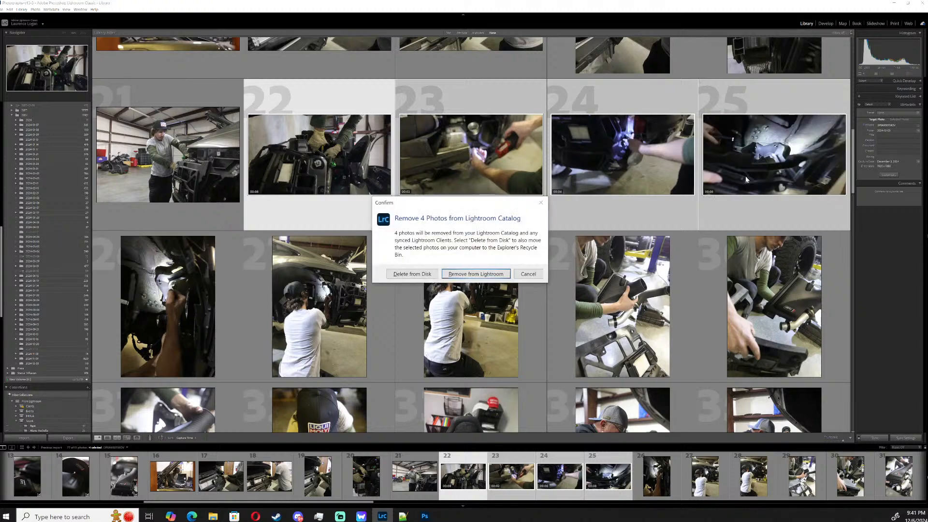
{"action": "key", "text": "Return"}
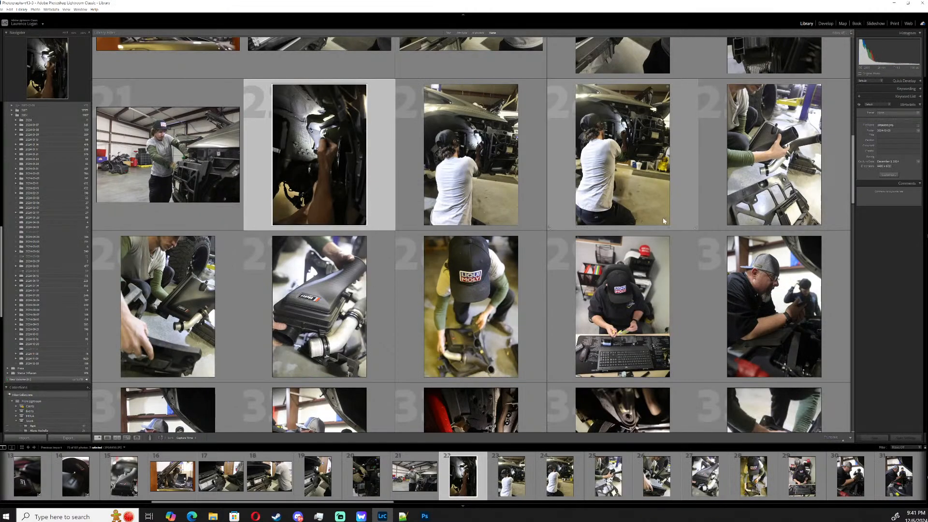
- Find the workshop video clip numbered 48 and remove it from the Lightroom catalog
{"action": "scroll", "coordinate": [663, 218], "scroll_direction": "down", "scroll_amount": 2}
{"action": "scroll", "coordinate": [662, 221], "scroll_direction": "down", "scroll_amount": 6}
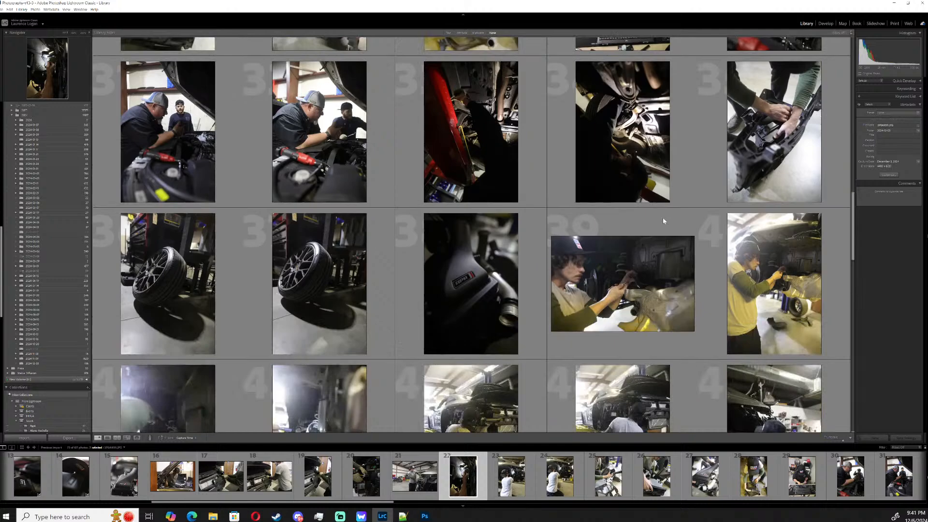
{"action": "scroll", "coordinate": [662, 221], "scroll_direction": "down", "scroll_amount": 4}
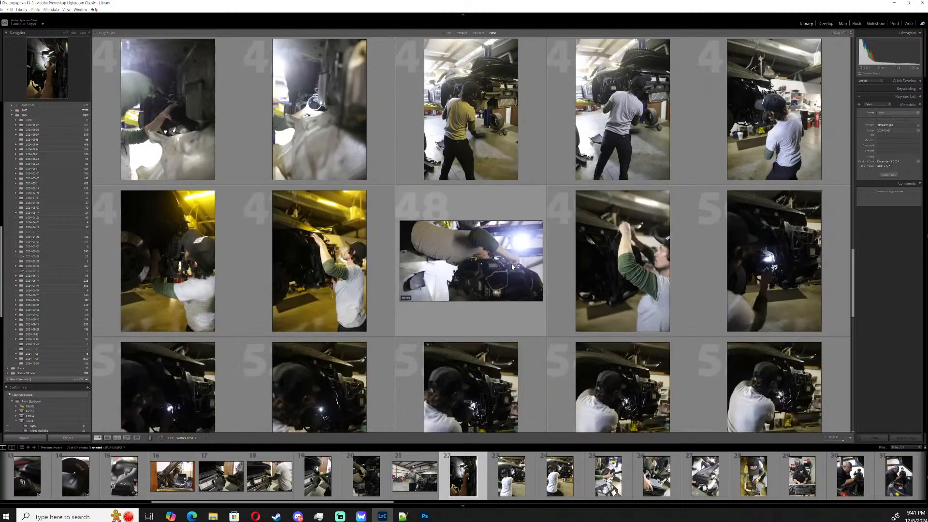
{"action": "left_click", "coordinate": [511, 267]}
{"action": "key", "text": "Delete"}
{"action": "key", "text": "Return"}
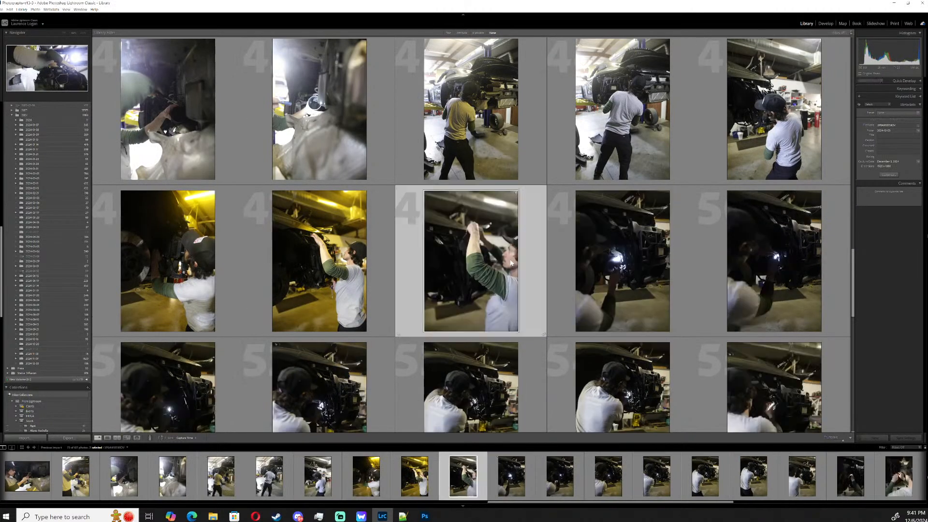
- Select all workshop photos from 16 to 72, with the final photo of the set as the active one
{"action": "scroll", "coordinate": [512, 260], "scroll_direction": "down", "scroll_amount": 12}
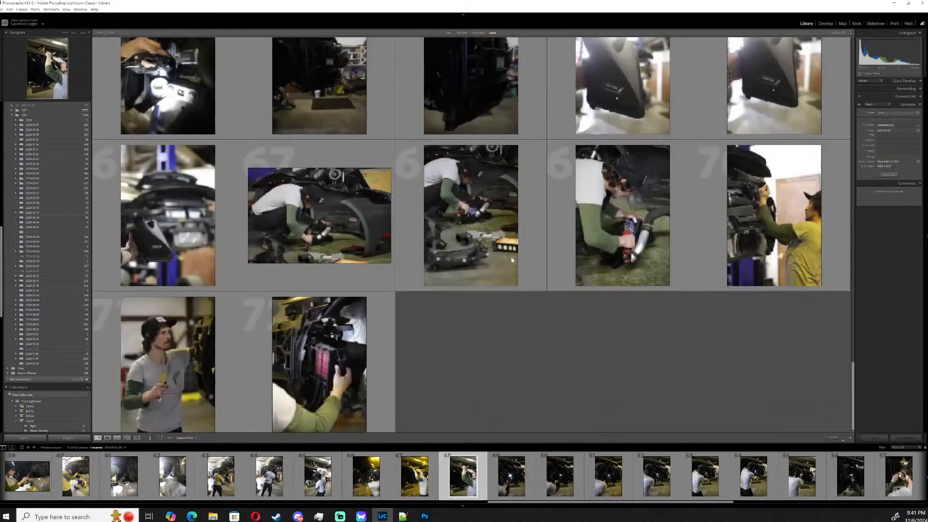
{"action": "key", "text": "Down"}
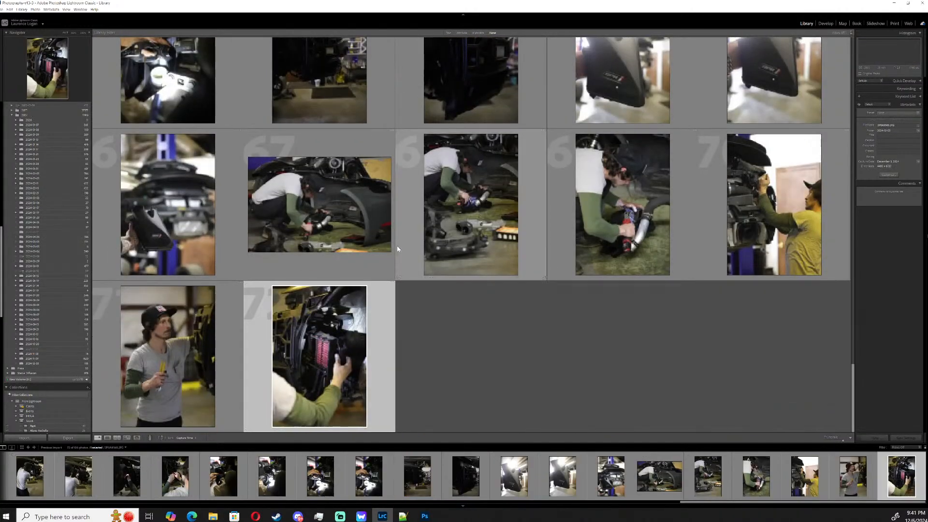
{"action": "scroll", "coordinate": [397, 246], "scroll_direction": "up", "scroll_amount": 7}
{"action": "scroll", "coordinate": [397, 247], "scroll_direction": "up", "scroll_amount": 14}
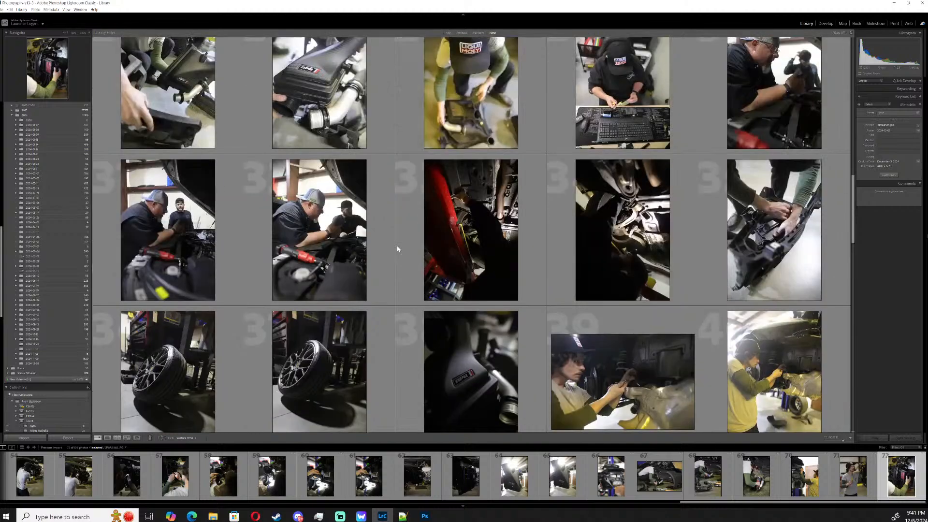
{"action": "scroll", "coordinate": [397, 248], "scroll_direction": "up", "scroll_amount": 3}
{"action": "scroll", "coordinate": [396, 245], "scroll_direction": "up", "scroll_amount": 2}
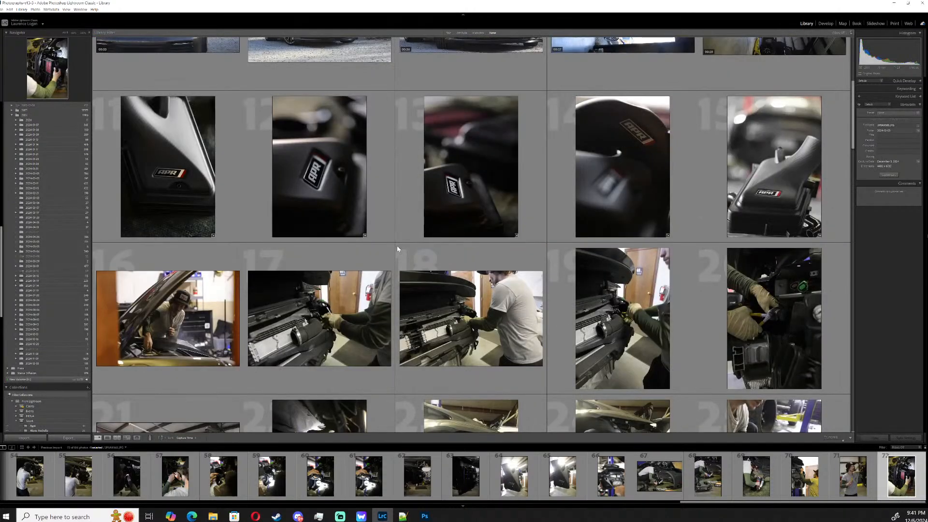
{"action": "scroll", "coordinate": [396, 245], "scroll_direction": "down", "scroll_amount": 2}
{"action": "left_click", "coordinate": [211, 234], "text": "shift"}
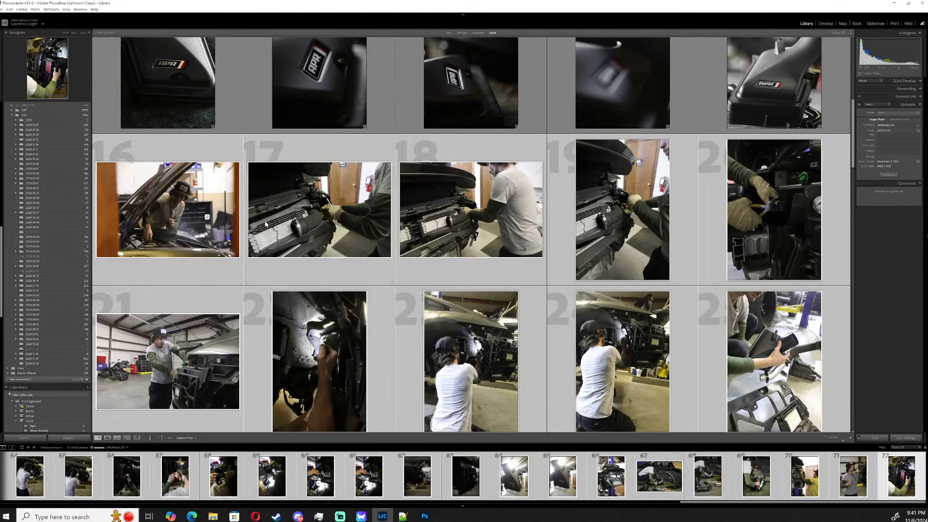
- Open the selected photos in Develop and set the white balance of photo 72 to Auto
{"action": "left_click", "coordinate": [826, 23]}
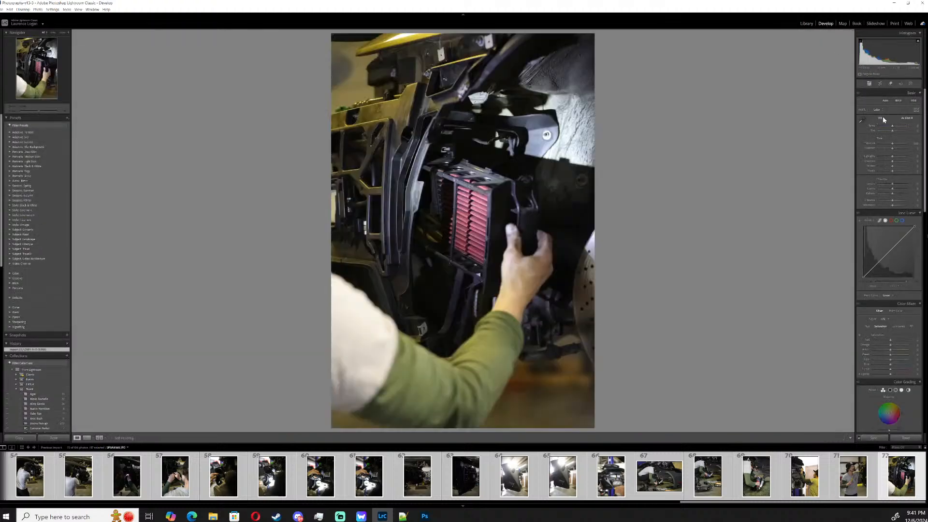
{"action": "left_click", "coordinate": [880, 118]}
{"action": "left_click", "coordinate": [902, 131]}
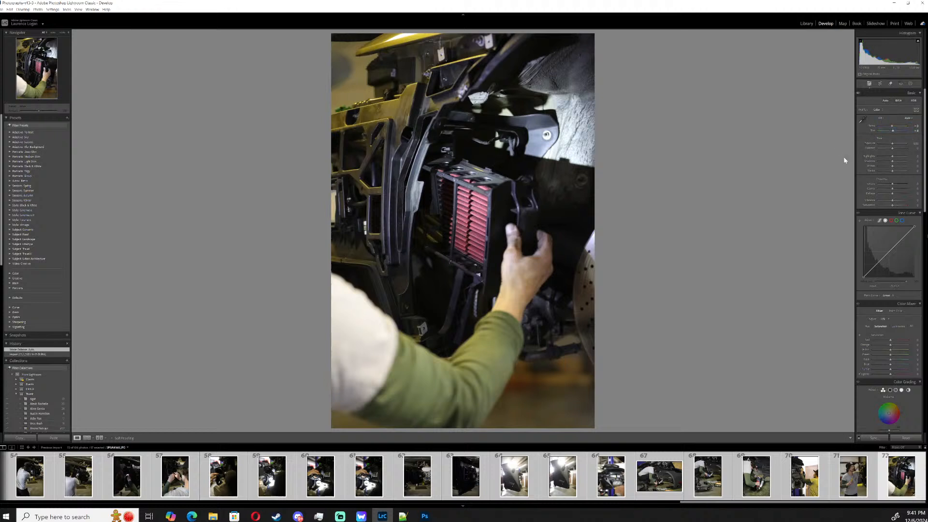
- Lower the yellow saturation and strongly raise the green saturation of photo 72, and sync its settings to the other selected photos
{"action": "scroll", "coordinate": [923, 157], "scroll_direction": "down", "scroll_amount": 1}
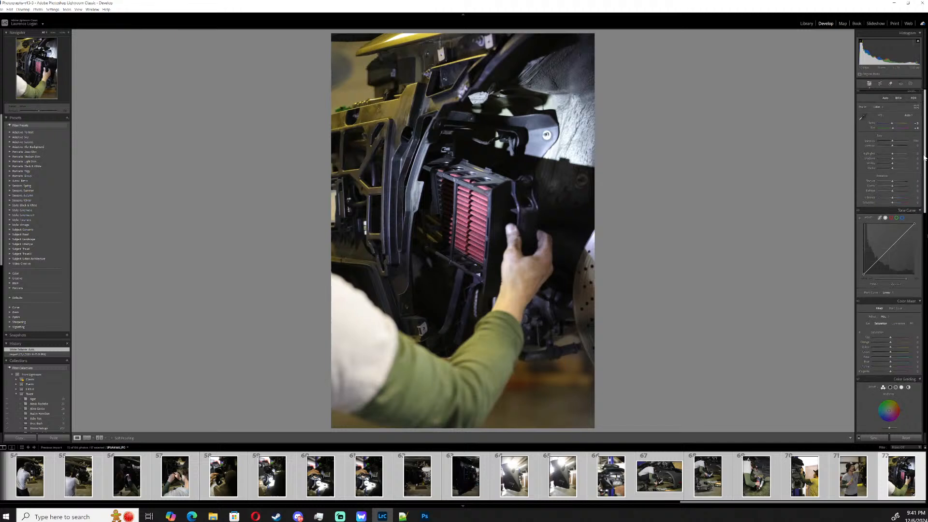
{"action": "left_click_drag", "start_coordinate": [924, 157], "coordinate": [923, 196]}
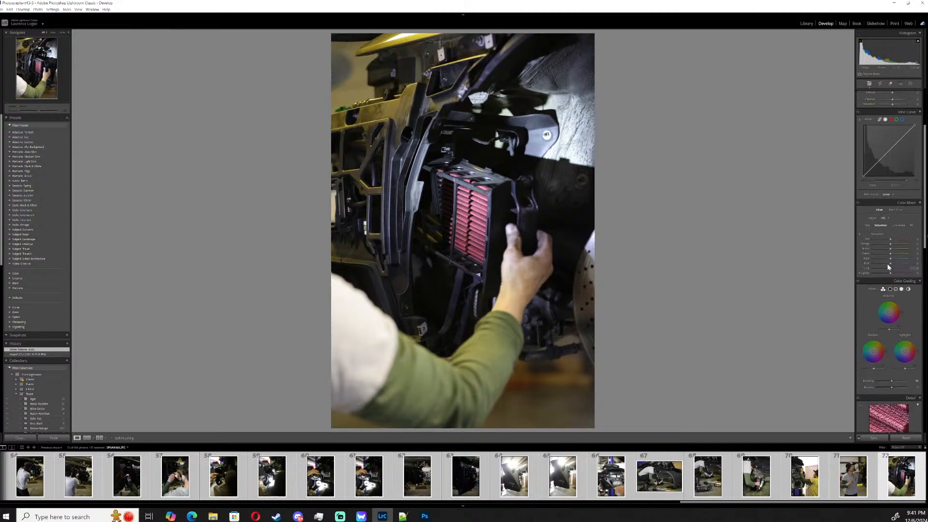
{"action": "mouse_move", "coordinate": [891, 257]}
{"action": "left_mouse_down"}
{"action": "mouse_move", "coordinate": [868, 248]}
{"action": "mouse_move", "coordinate": [877, 250]}
{"action": "left_mouse_up"}
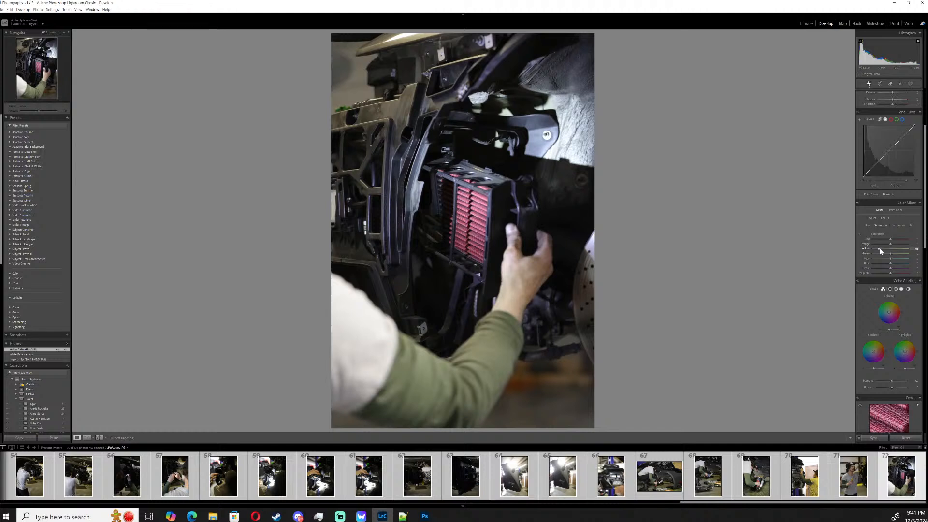
{"action": "mouse_move", "coordinate": [879, 251]}
{"action": "left_mouse_down"}
{"action": "mouse_move", "coordinate": [896, 251]}
{"action": "mouse_move", "coordinate": [880, 247]}
{"action": "left_mouse_up"}
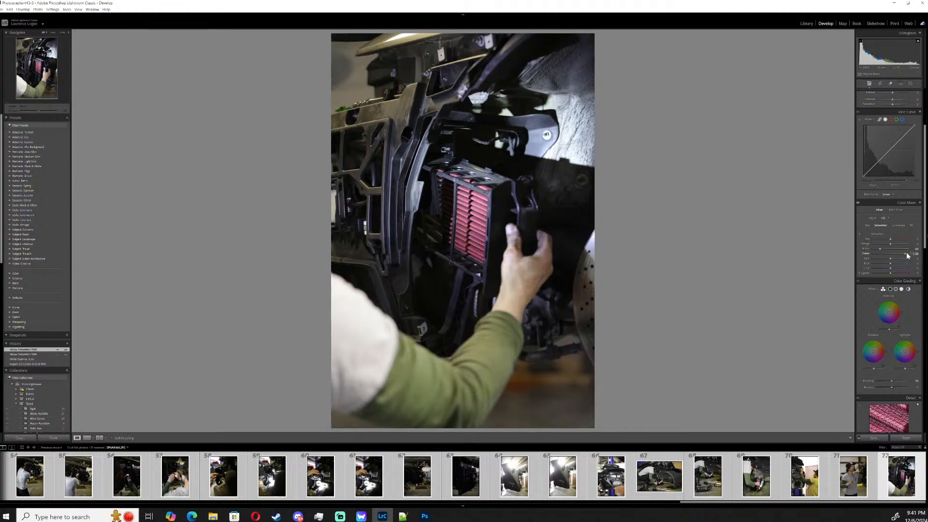
{"action": "left_click_drag", "start_coordinate": [907, 255], "coordinate": [912, 254]}
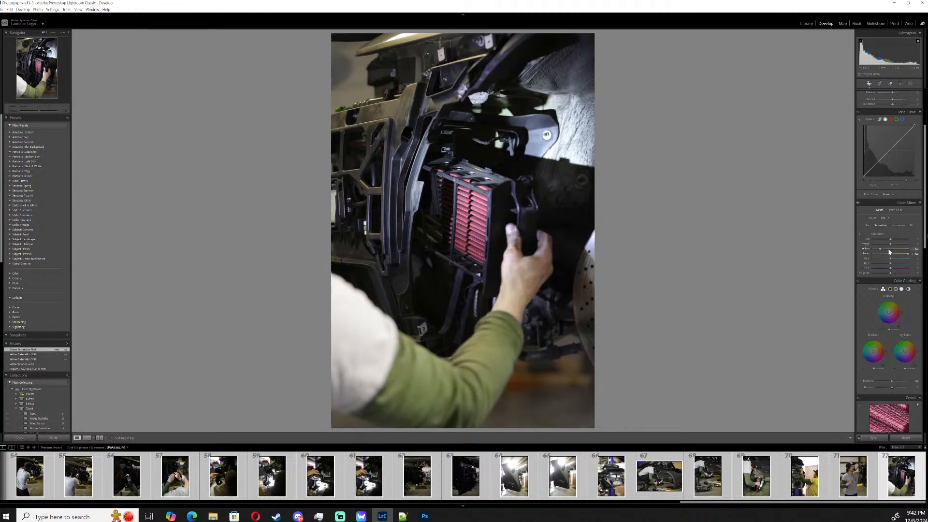
{"action": "left_click", "coordinate": [876, 439]}
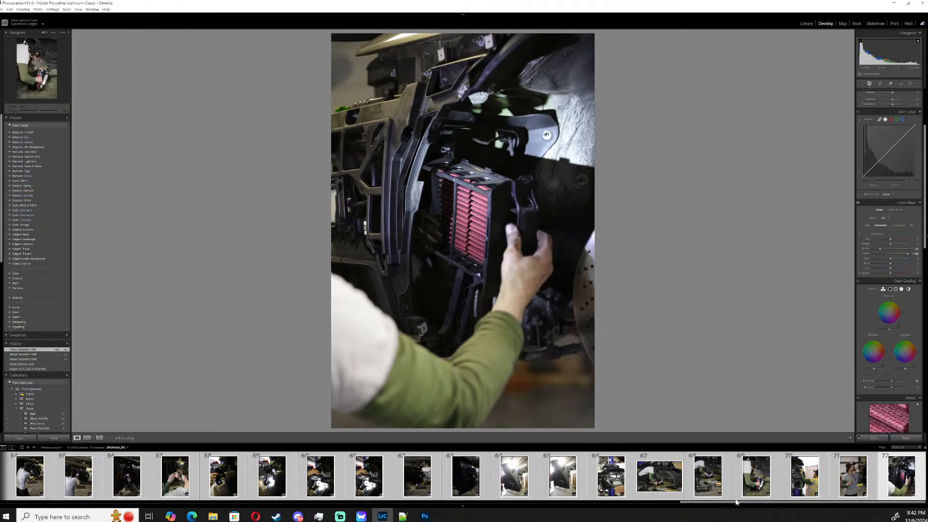
- Return to the Library, show photo 16 in Loupe view, and widen the metadata side panel
{"action": "left_click_drag", "start_coordinate": [737, 500], "coordinate": [73, 503]}
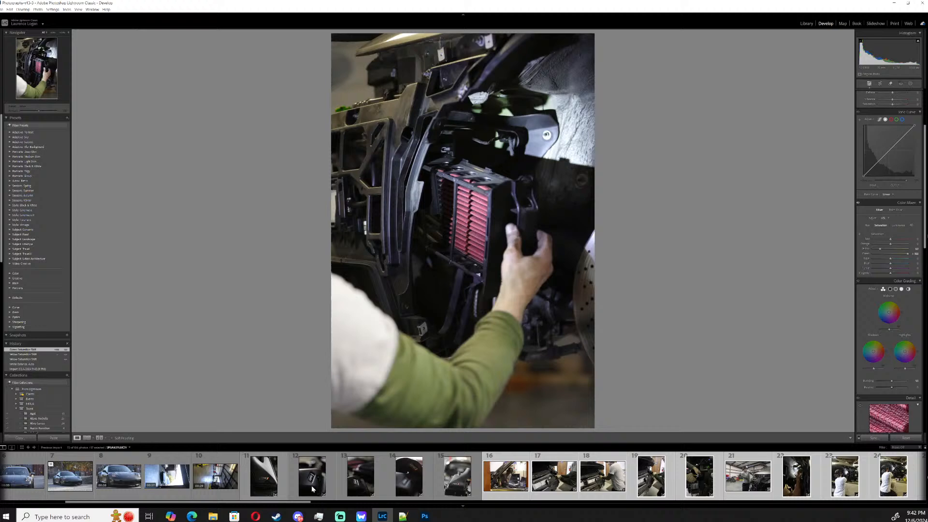
{"action": "left_click", "coordinate": [453, 469]}
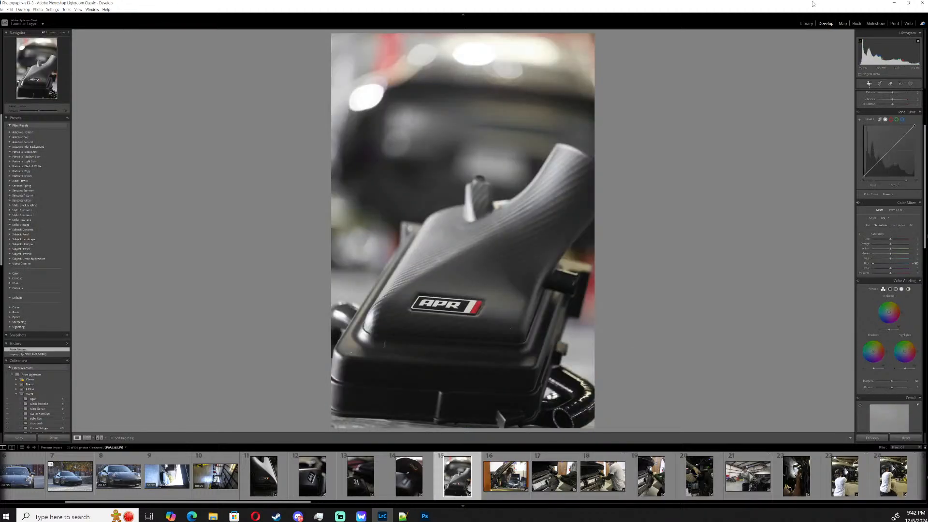
{"action": "left_click", "coordinate": [806, 24]}
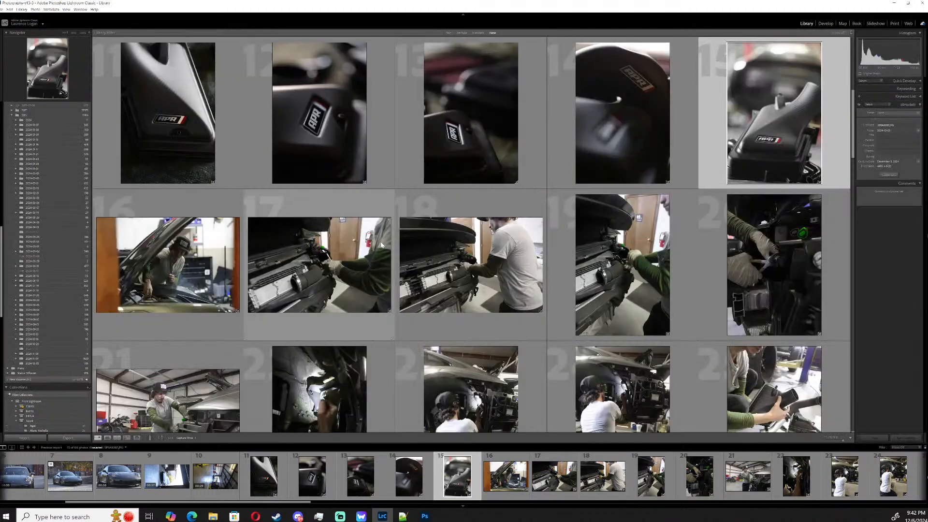
{"action": "left_click", "coordinate": [170, 268]}
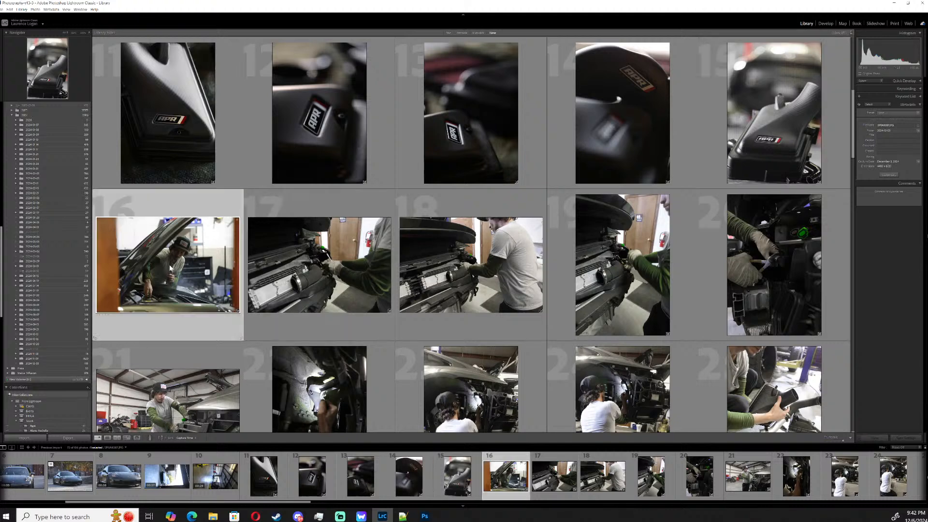
{"action": "left_click", "coordinate": [108, 439]}
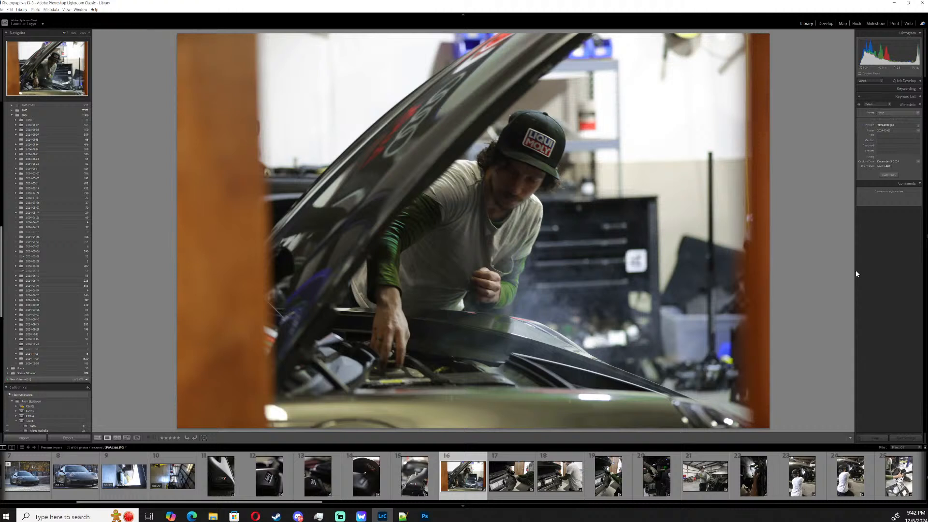
{"action": "left_click_drag", "start_coordinate": [854, 269], "coordinate": [832, 267]}
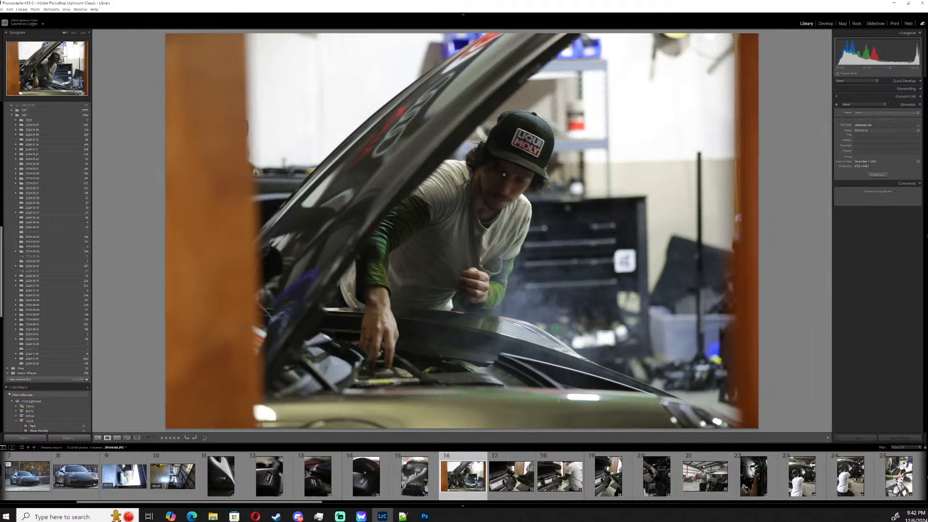
- Review the Loupe view settings in the Library View Options and leave them as they are
{"action": "left_click", "coordinate": [66, 9]}
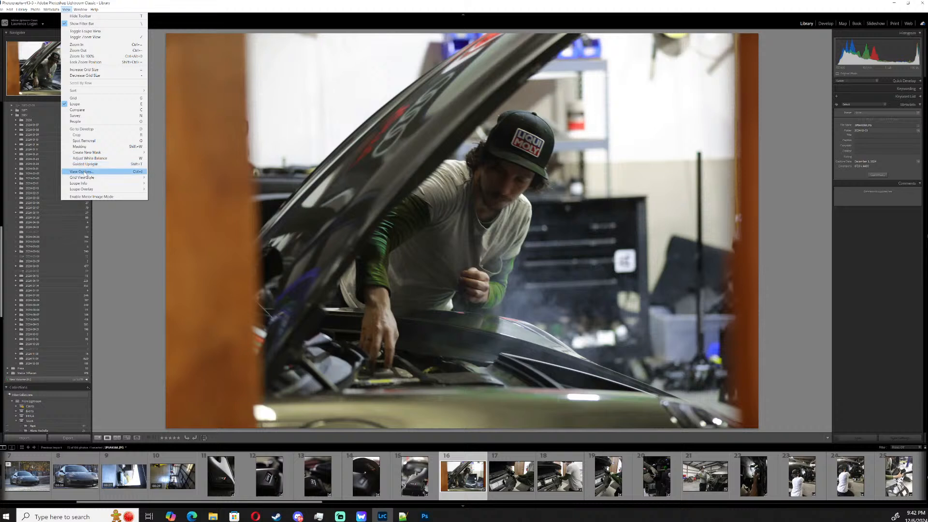
{"action": "left_click", "coordinate": [85, 172]}
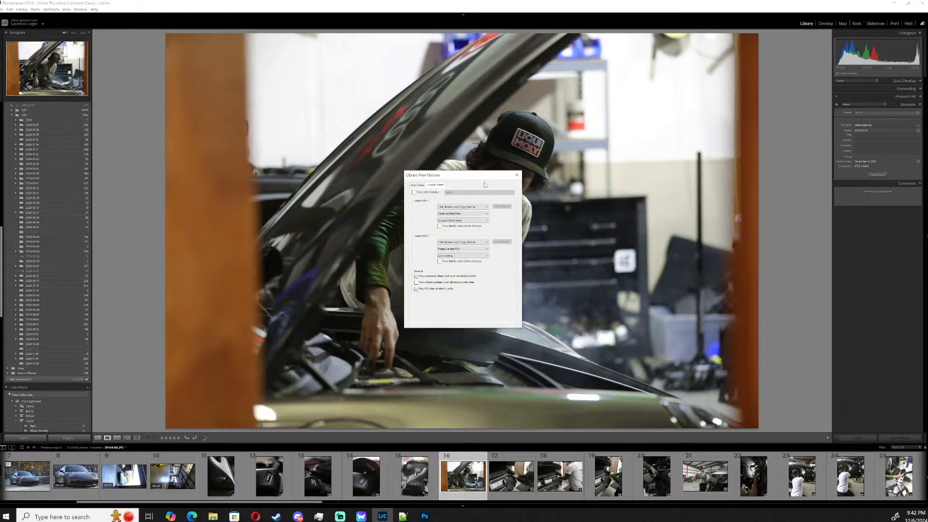
{"action": "left_click", "coordinate": [516, 175]}
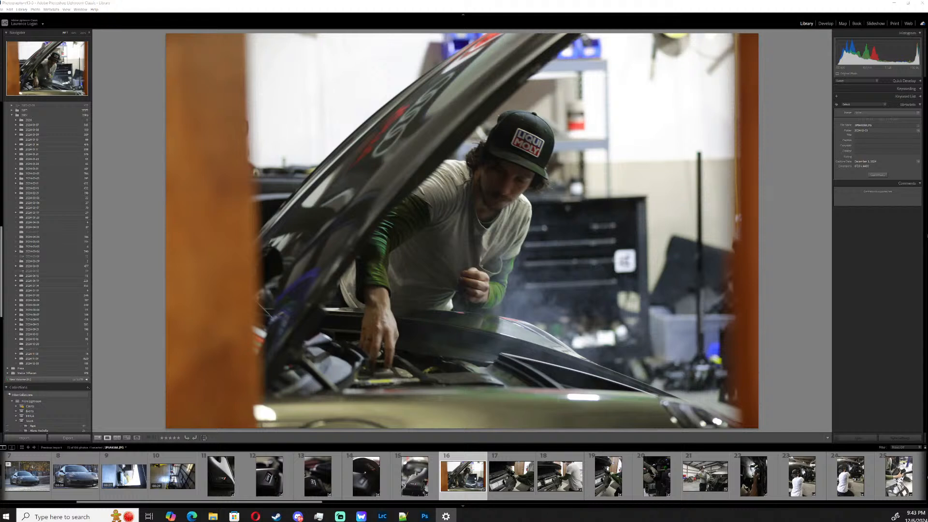
{"action": "key", "text": "2"}
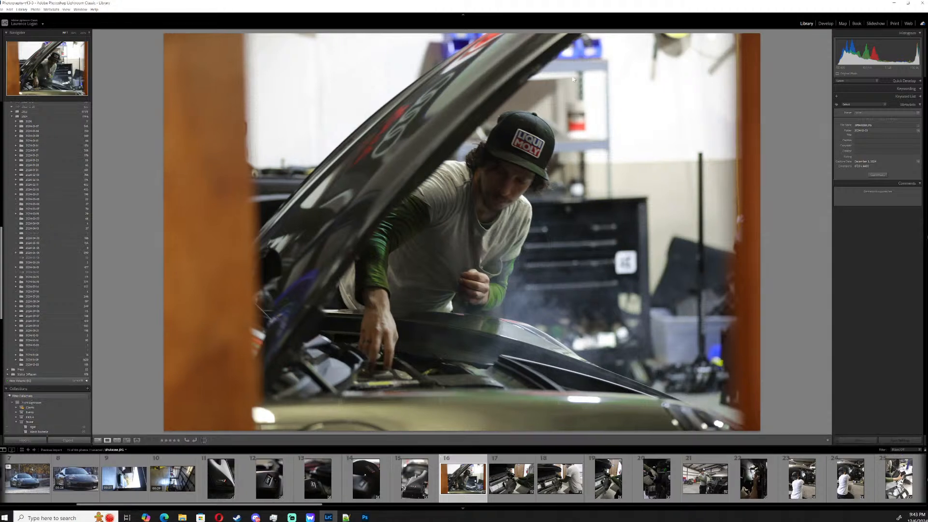
- Set the interface font size to Large - 150% in the Lightroom preferences
{"action": "left_click", "coordinate": [73, 12]}
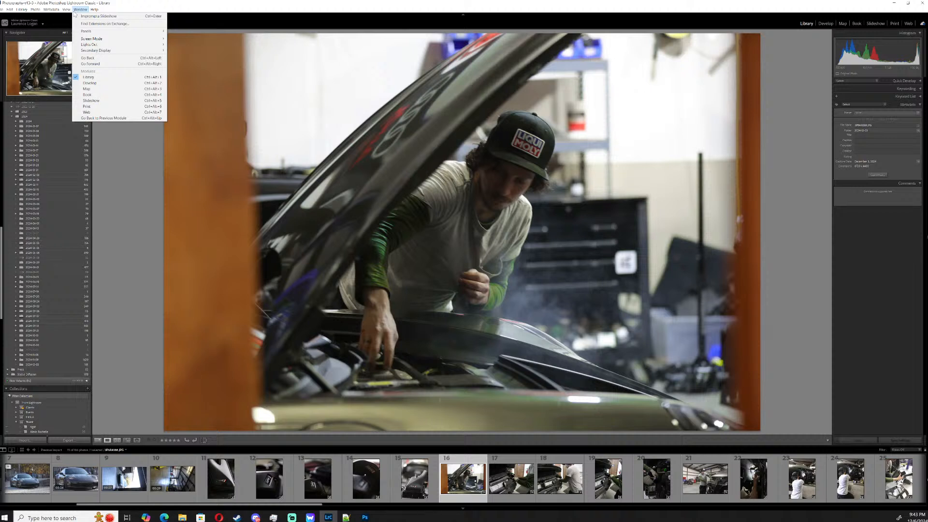
{"action": "mouse_move", "coordinate": [66, 12]}
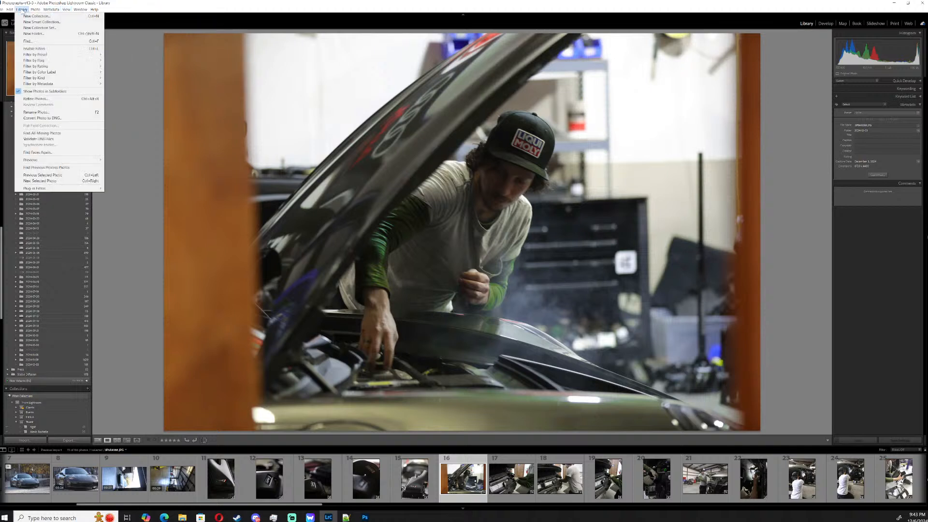
{"action": "mouse_move", "coordinate": [10, 10]}
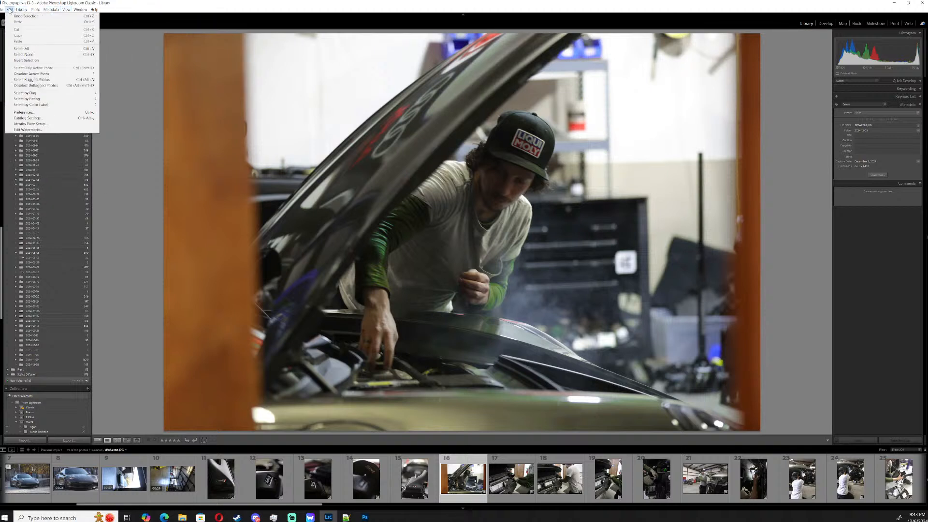
{"action": "left_click", "coordinate": [43, 112]}
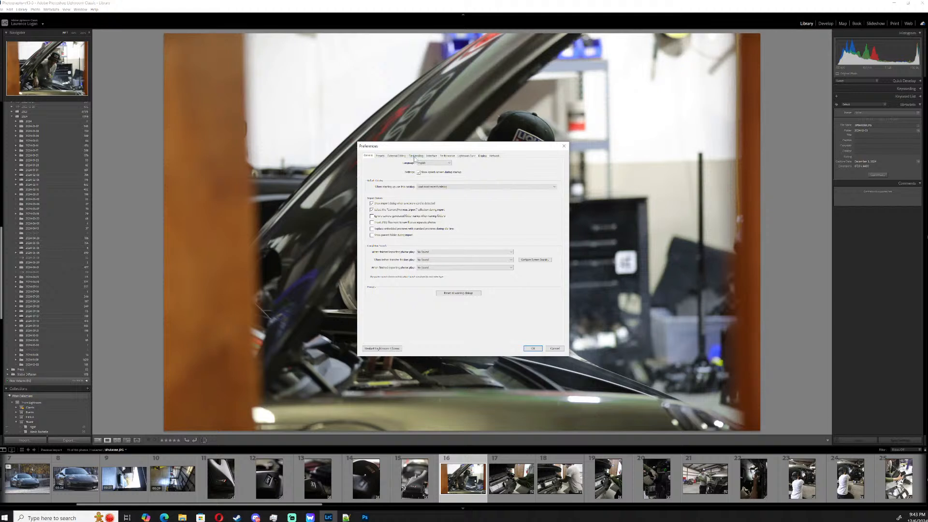
{"action": "left_click", "coordinate": [430, 156]}
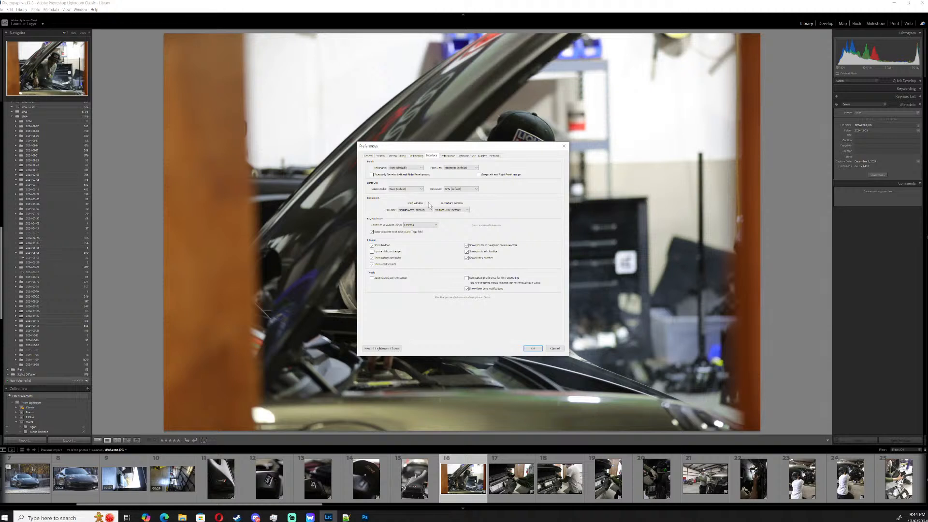
{"action": "left_click", "coordinate": [460, 168]}
{"action": "left_click", "coordinate": [457, 194]}
{"action": "left_click", "coordinate": [533, 349]}
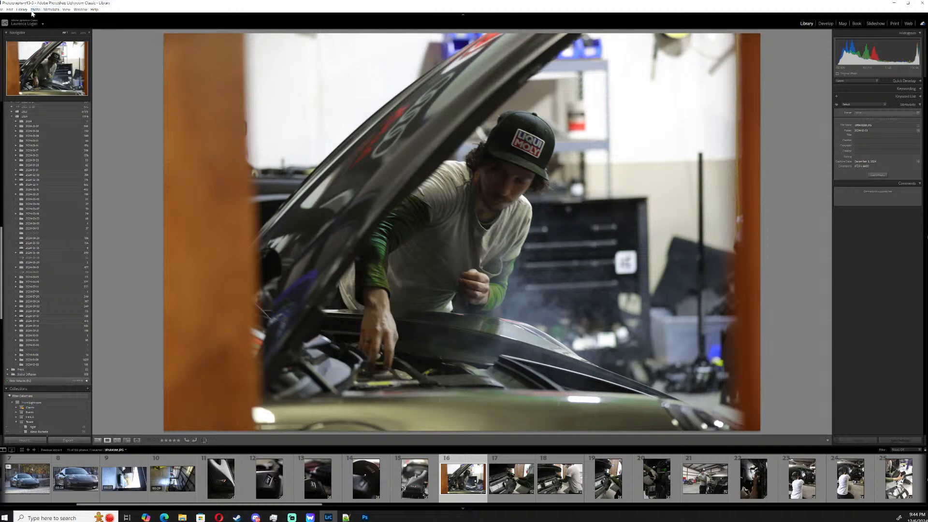
- Set the interface font size to Larger - 200% in the Lightroom preferences
{"action": "left_click", "coordinate": [9, 9]}
{"action": "left_click", "coordinate": [21, 114]}
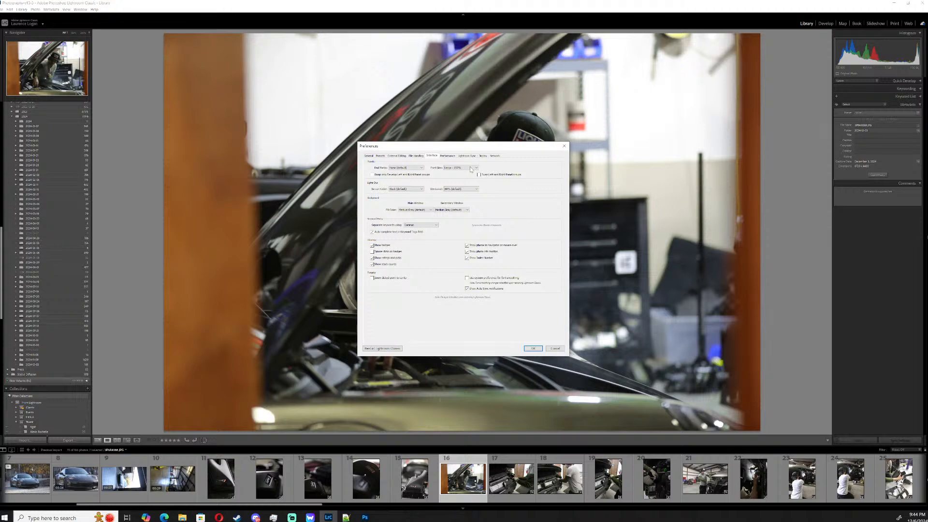
{"action": "left_click", "coordinate": [470, 169]}
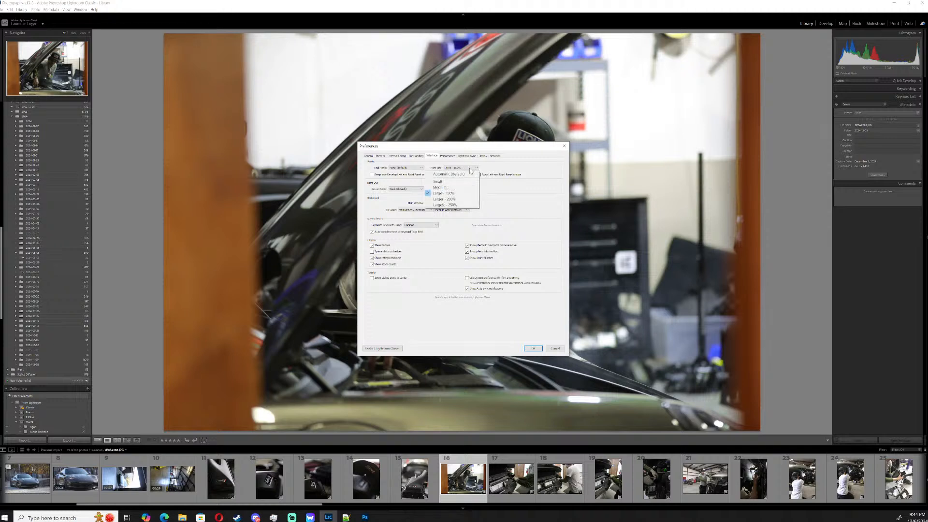
{"action": "left_click", "coordinate": [457, 199]}
{"action": "left_click", "coordinate": [533, 348]}
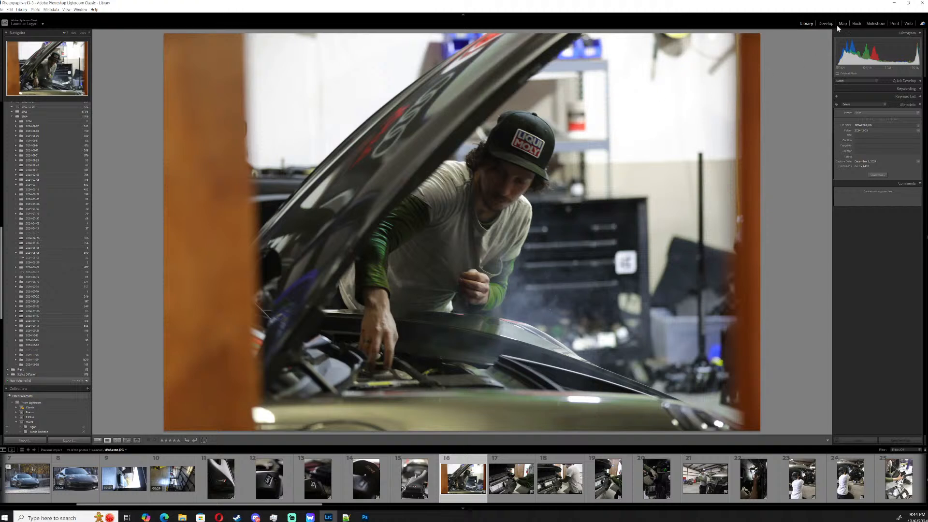
- Restart Lightroom Classic without waiting for the photo sync to finish, and dismiss the product feedback survey
{"action": "left_click", "coordinate": [921, 3]}
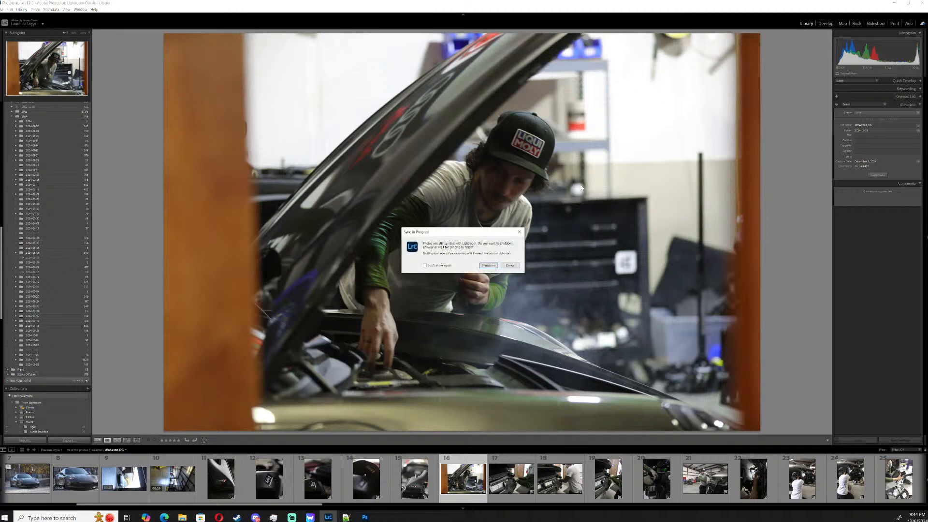
{"action": "left_click", "coordinate": [488, 266]}
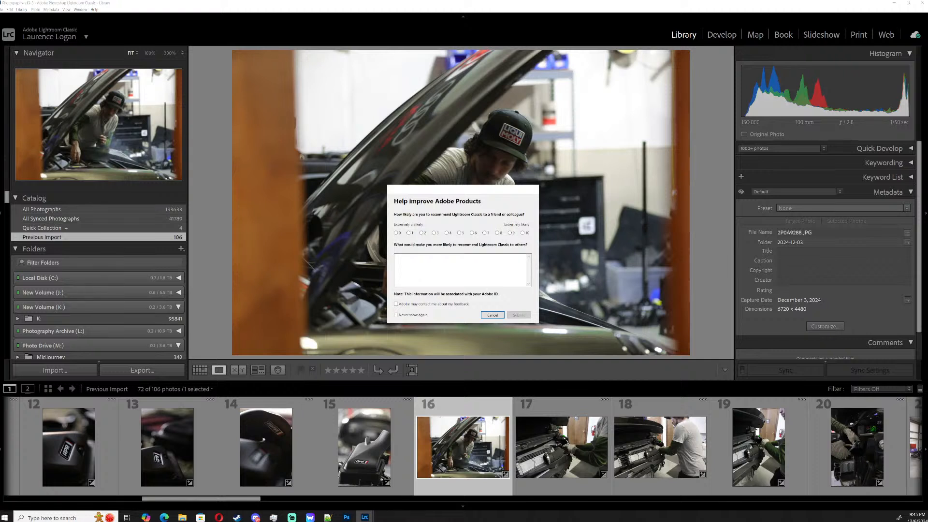
{"action": "left_click", "coordinate": [492, 315]}
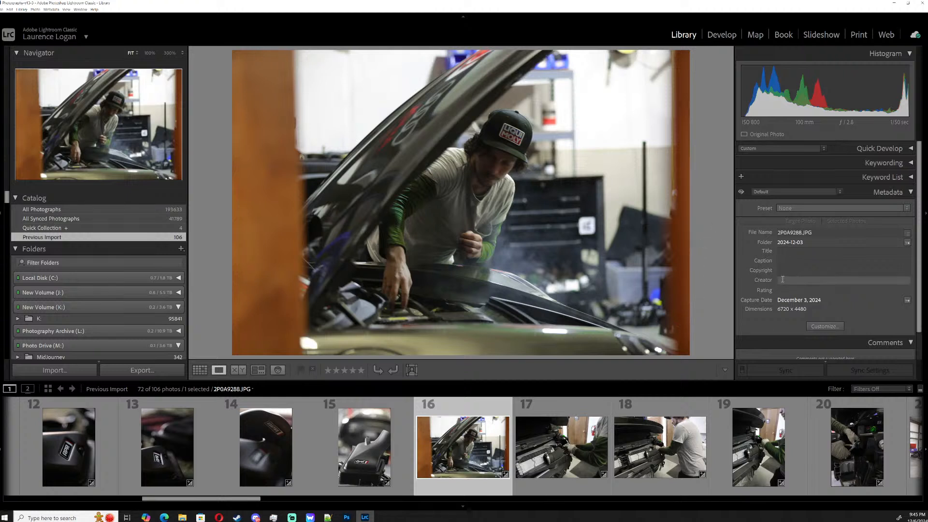
- Show the Library photos as a grid, narrow both side panels, and shrink the filmstrip to enlarge the grid area
{"action": "left_click", "coordinate": [723, 37]}
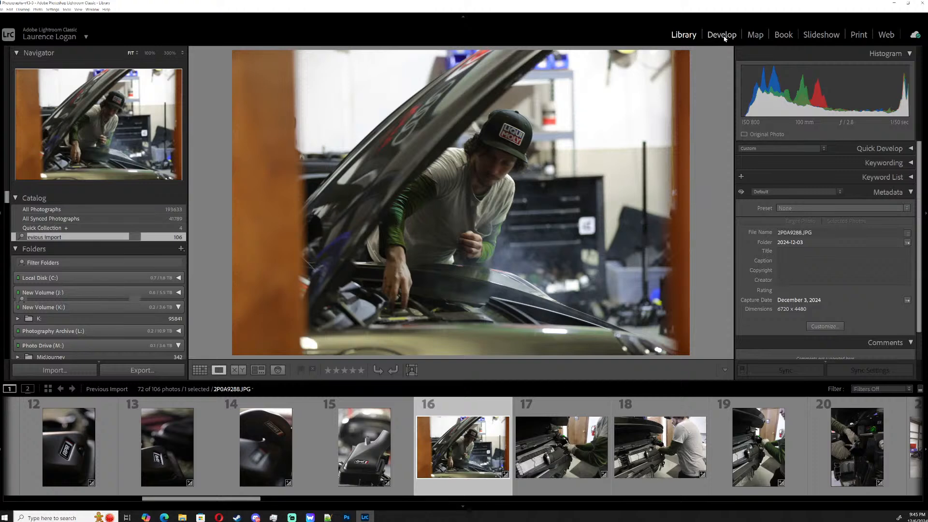
{"action": "left_click", "coordinate": [684, 35]}
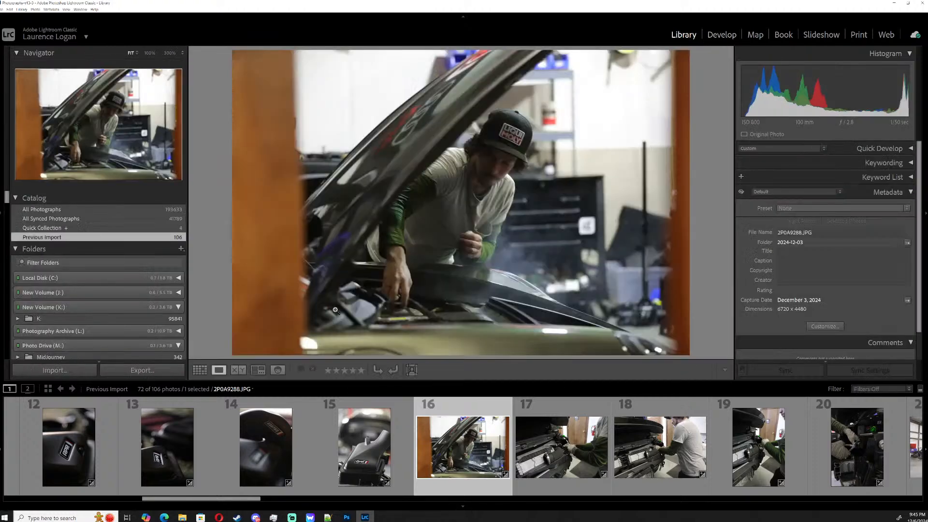
{"action": "left_click", "coordinate": [200, 370]}
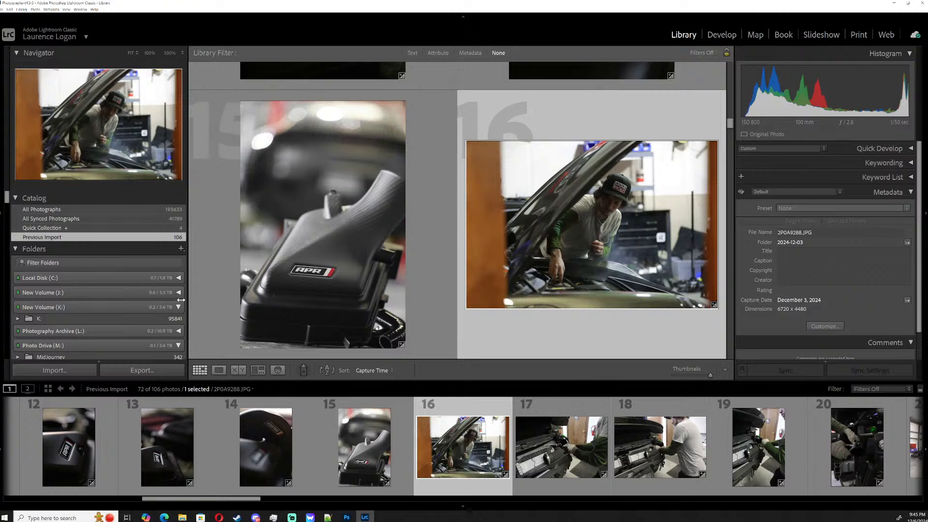
{"action": "left_click_drag", "start_coordinate": [181, 299], "coordinate": [146, 300]}
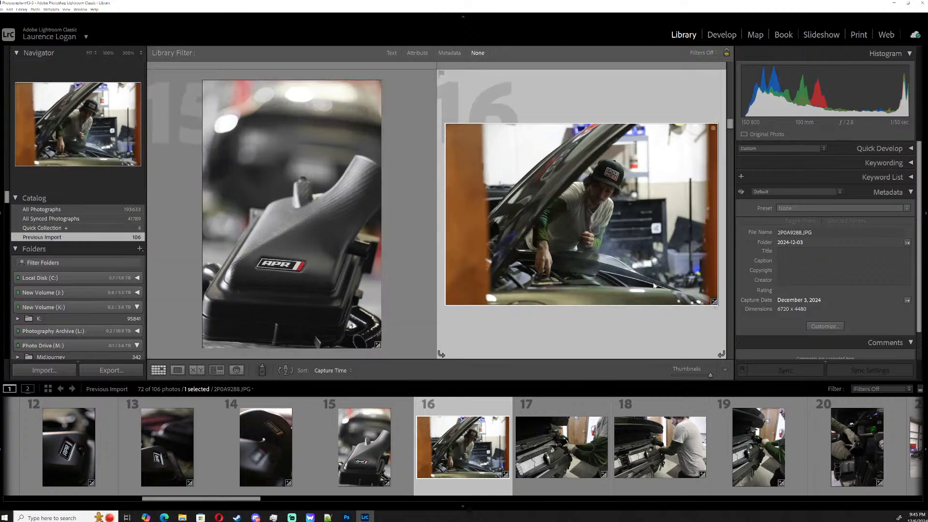
{"action": "left_click_drag", "start_coordinate": [733, 287], "coordinate": [836, 281]}
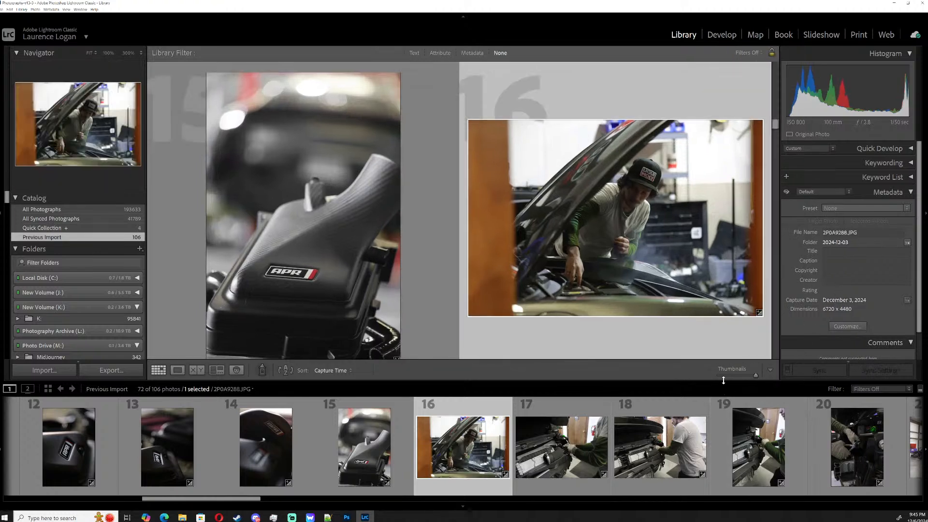
{"action": "left_click_drag", "start_coordinate": [723, 380], "coordinate": [742, 437]}
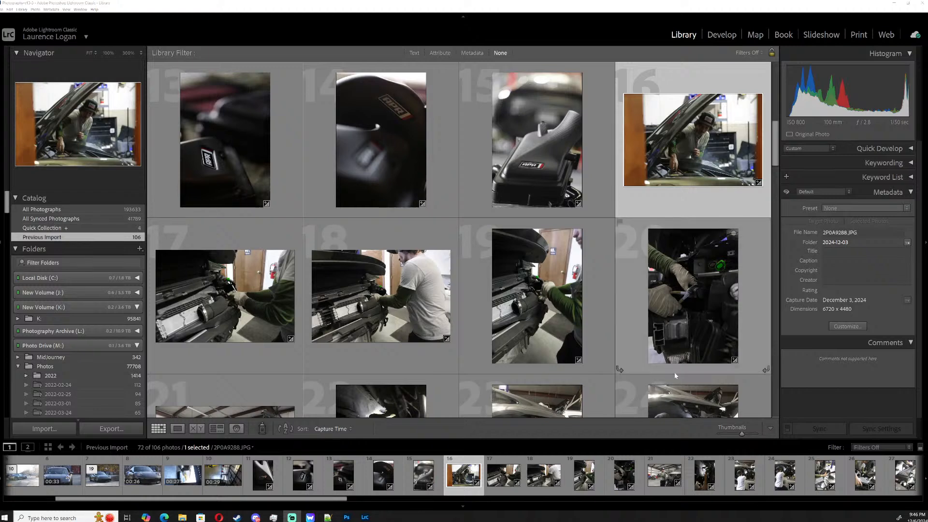
- Develop photo 38, the dark APR airbox shot, with Exposure +1.24 and Shadows about -28, and return to the Library
{"action": "scroll", "coordinate": [576, 319], "scroll_direction": "down", "scroll_amount": 3}
{"action": "scroll", "coordinate": [576, 319], "scroll_direction": "down", "scroll_amount": 3}
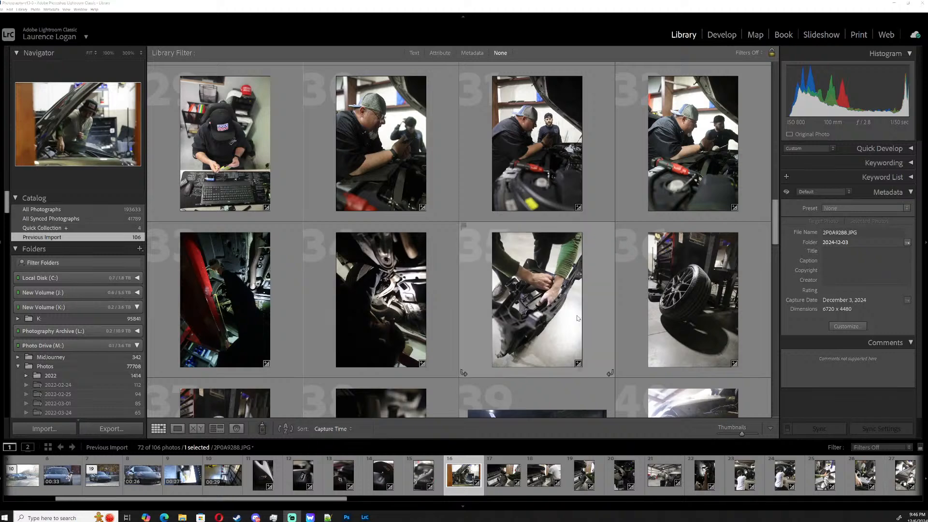
{"action": "scroll", "coordinate": [576, 316], "scroll_direction": "down", "scroll_amount": 1}
{"action": "scroll", "coordinate": [576, 313], "scroll_direction": "down", "scroll_amount": 2}
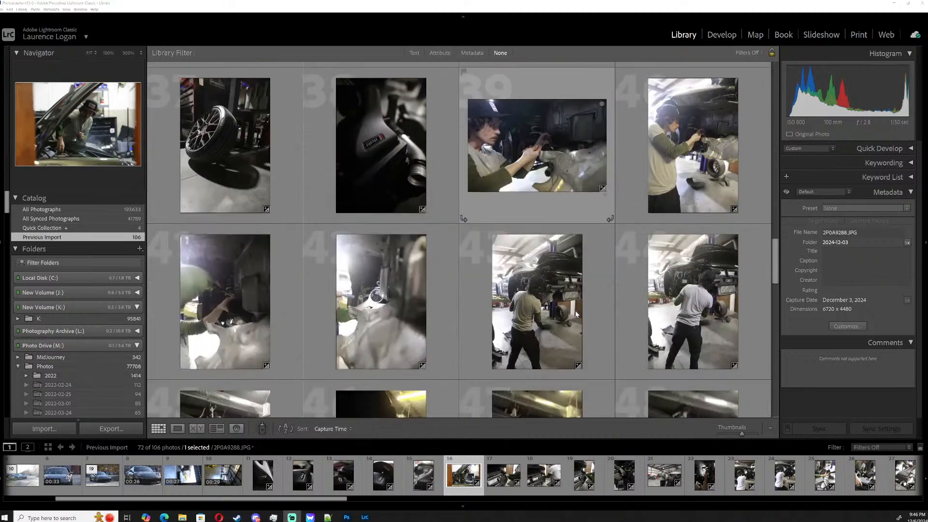
{"action": "left_click", "coordinate": [431, 186]}
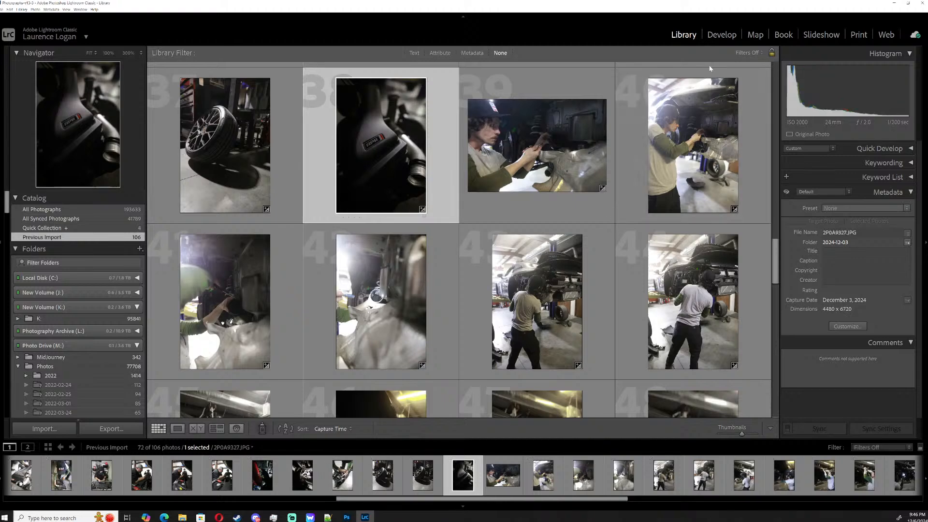
{"action": "left_click", "coordinate": [721, 34]}
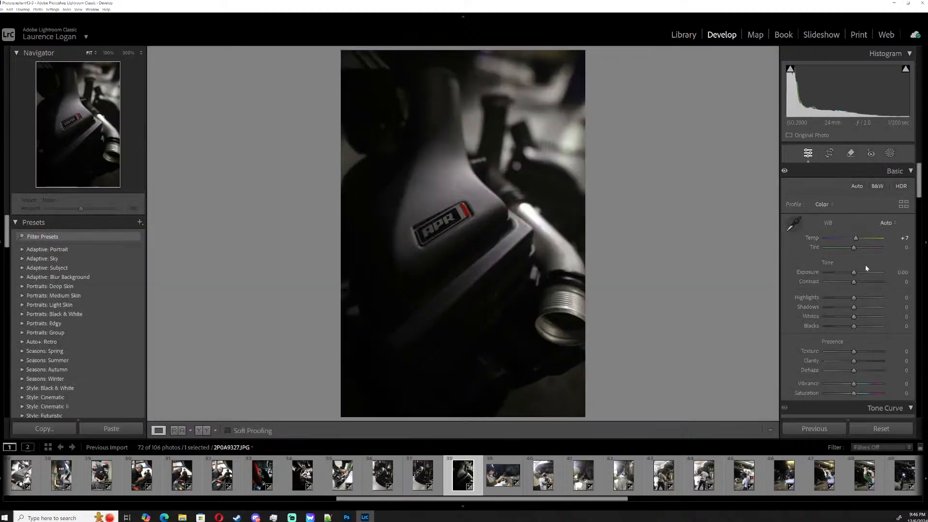
{"action": "left_click_drag", "start_coordinate": [853, 272], "coordinate": [861, 272]}
{"action": "left_click_drag", "start_coordinate": [853, 306], "coordinate": [847, 308]}
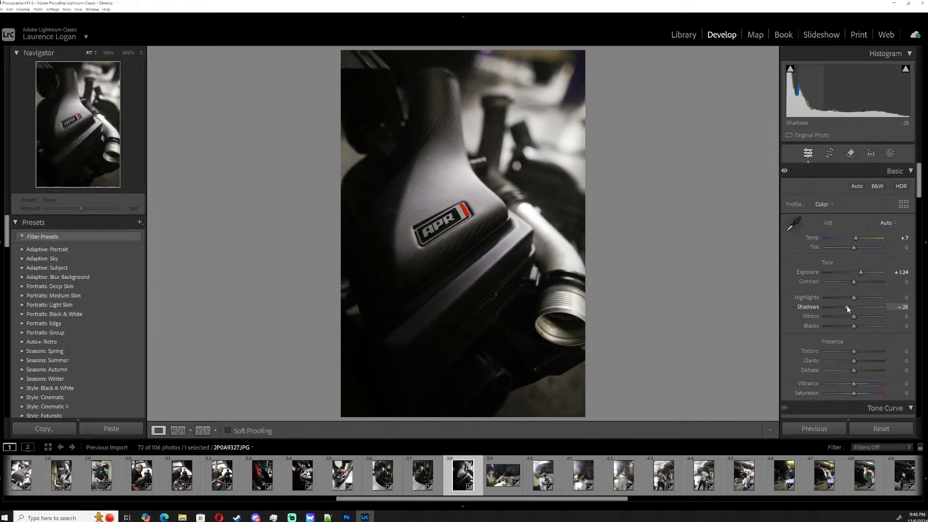
{"action": "left_click", "coordinate": [683, 34]}
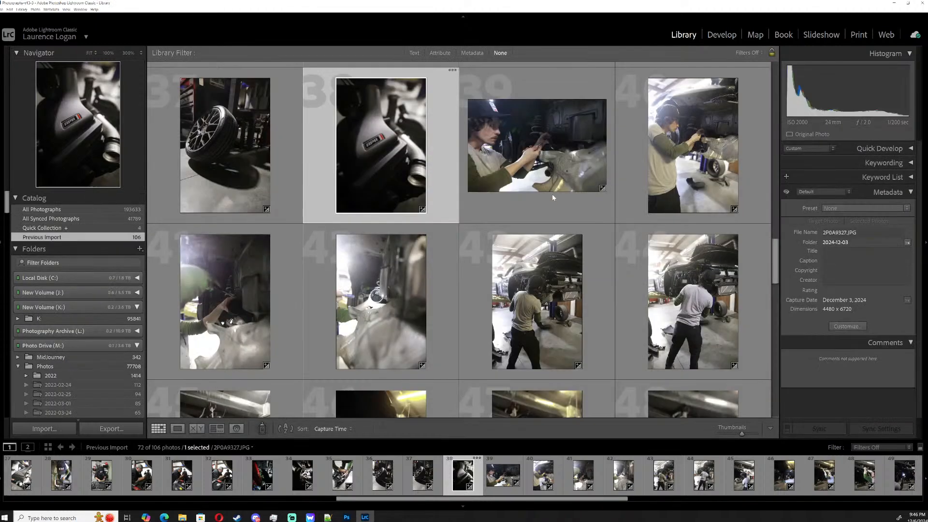
- Look through the workshop photos in the Library grid, from the lifted-car shots back to the first airbox photos
{"action": "scroll", "coordinate": [556, 197], "scroll_direction": "down", "scroll_amount": 3}
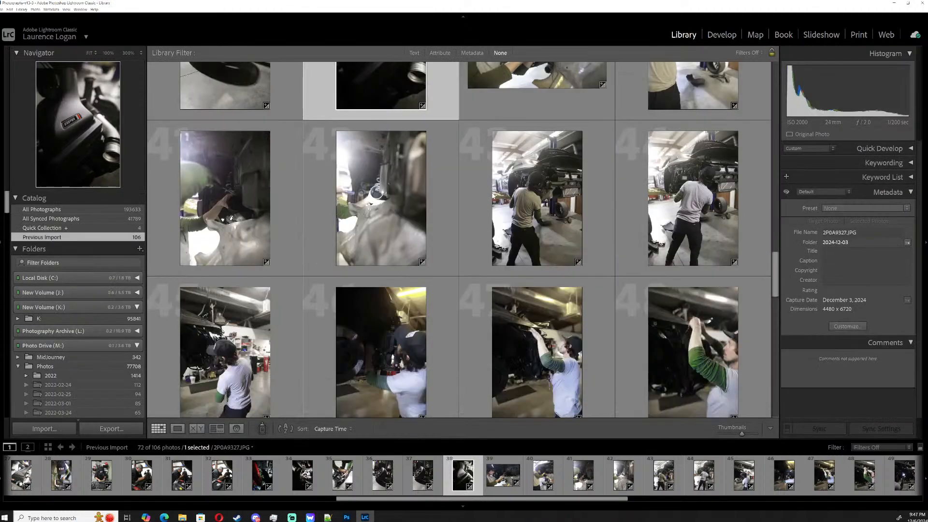
{"action": "scroll", "coordinate": [493, 195], "scroll_direction": "down", "scroll_amount": 2}
{"action": "scroll", "coordinate": [493, 195], "scroll_direction": "up", "scroll_amount": 1}
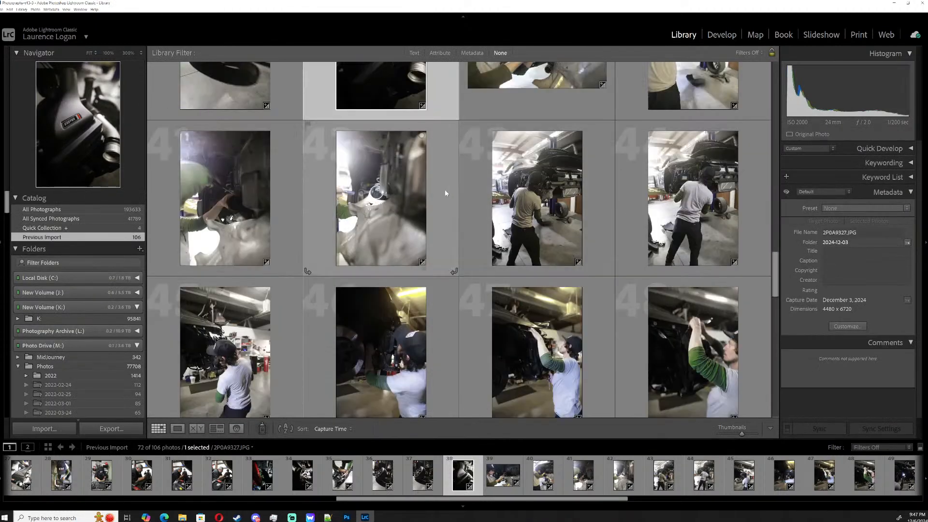
{"action": "scroll", "coordinate": [447, 189], "scroll_direction": "down", "scroll_amount": 4}
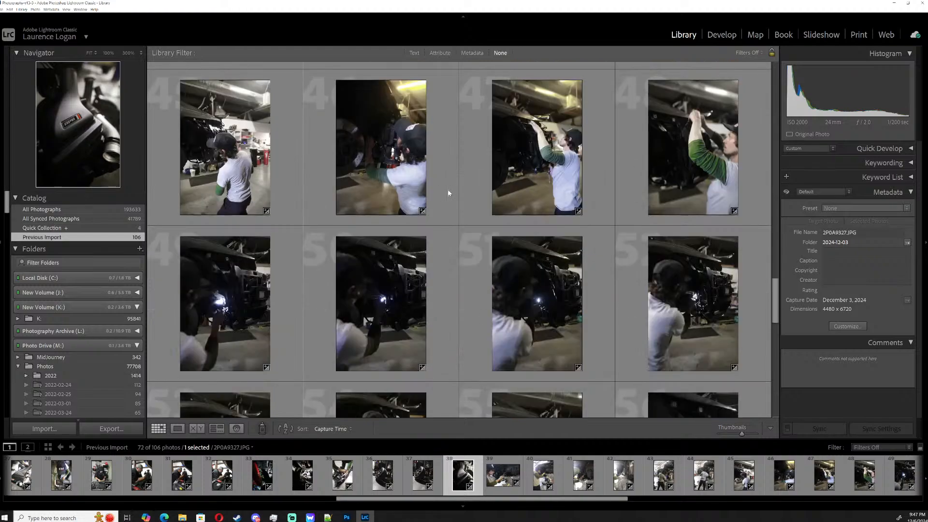
{"action": "scroll", "coordinate": [448, 194], "scroll_direction": "up", "scroll_amount": 6}
{"action": "scroll", "coordinate": [448, 192], "scroll_direction": "up", "scroll_amount": 10}
{"action": "scroll", "coordinate": [449, 188], "scroll_direction": "down", "scroll_amount": 4}
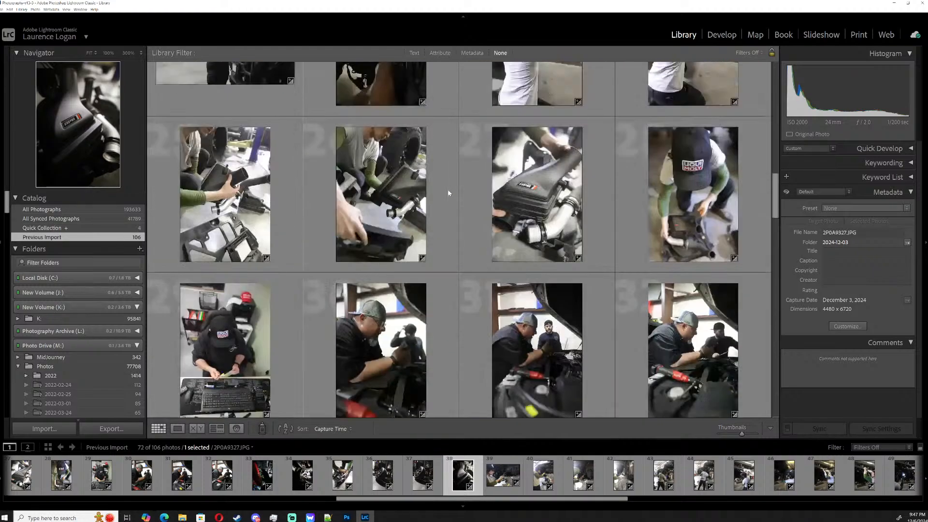
{"action": "scroll", "coordinate": [452, 185], "scroll_direction": "up", "scroll_amount": 4}
{"action": "scroll", "coordinate": [453, 186], "scroll_direction": "up", "scroll_amount": 6}
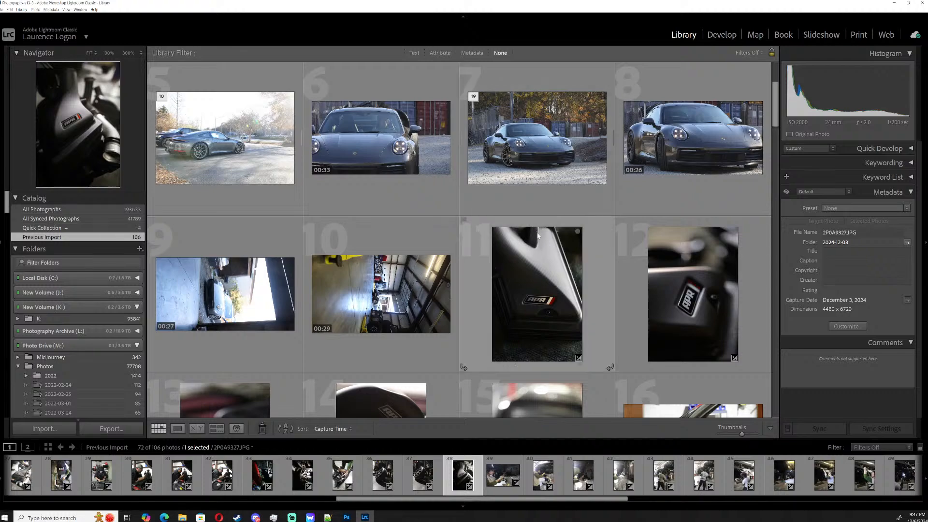
- Select the range of photos from 11, the first airbox shot, through 72, the last in the grid
{"action": "left_click", "coordinate": [539, 285]}
{"action": "scroll", "coordinate": [672, 278], "scroll_direction": "down", "scroll_amount": 8}
{"action": "scroll", "coordinate": [674, 275], "scroll_direction": "down", "scroll_amount": 20}
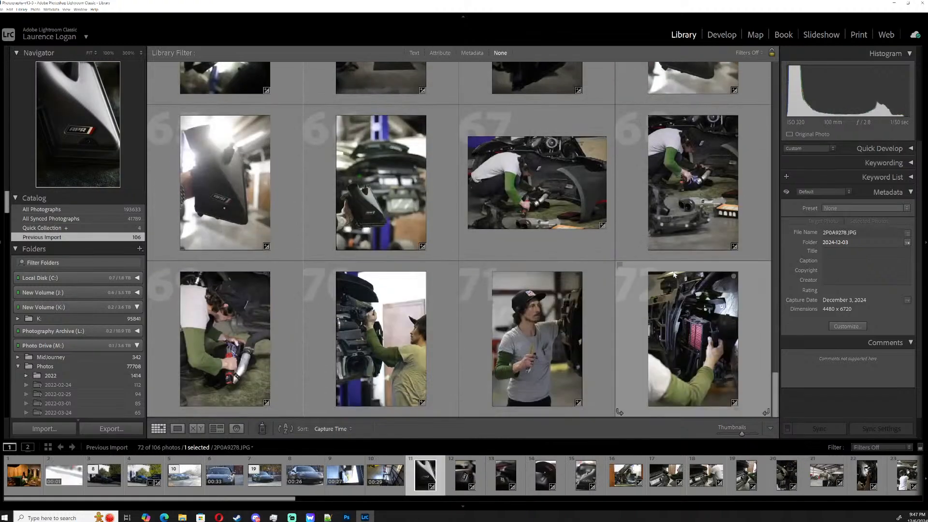
{"action": "left_click", "coordinate": [667, 311], "text": "shift"}
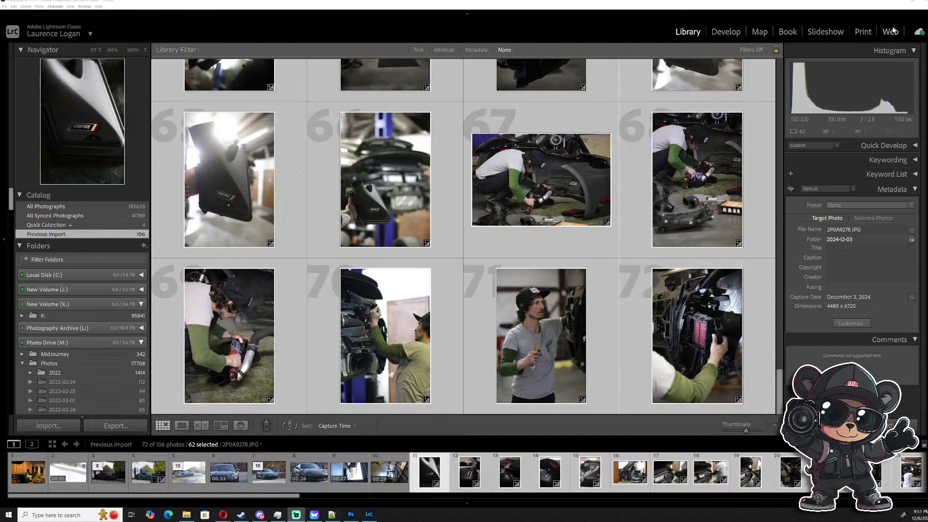
- Switch to Photoshop and examine the Porsche composite 2P0A9236-HDR.dng both close up and as a whole
{"action": "left_click", "coordinate": [895, 4]}
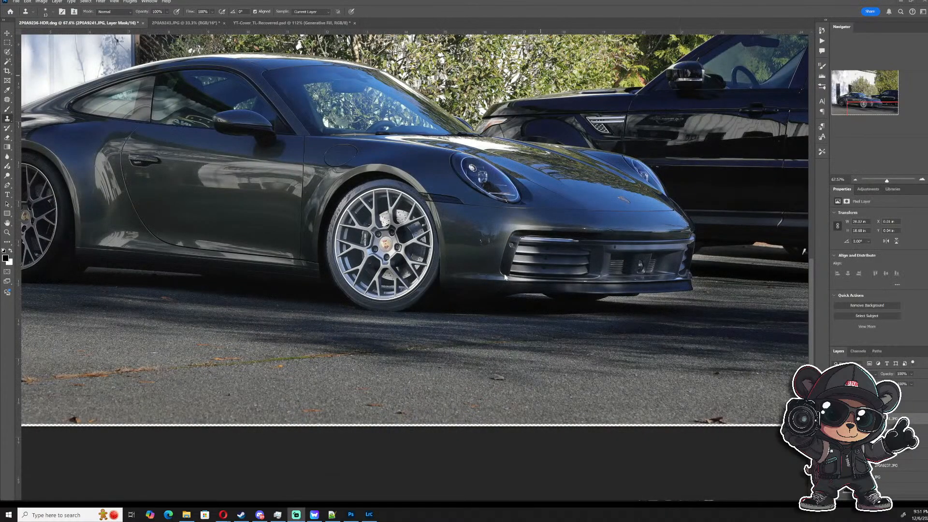
{"action": "scroll", "coordinate": [504, 276], "scroll_direction": "down", "scroll_amount": 3}
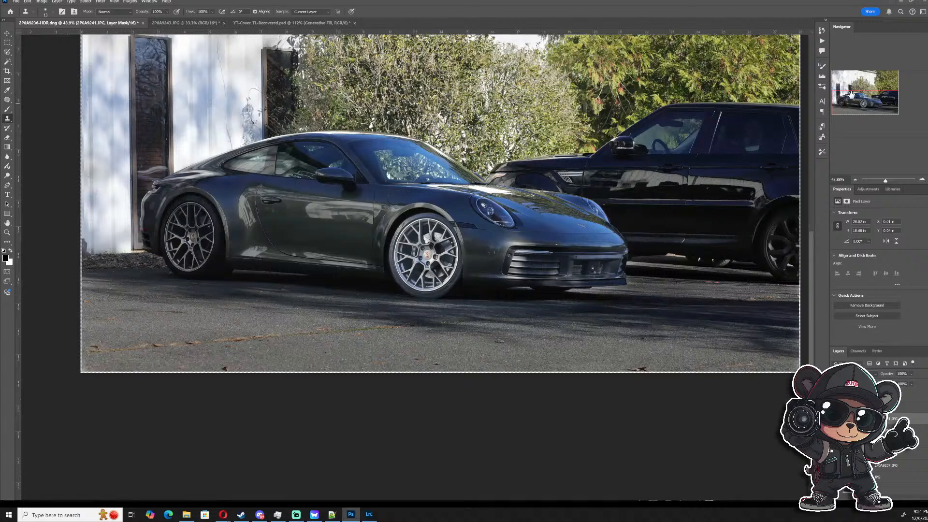
{"action": "scroll", "coordinate": [852, 89], "scroll_direction": "down", "scroll_amount": 4}
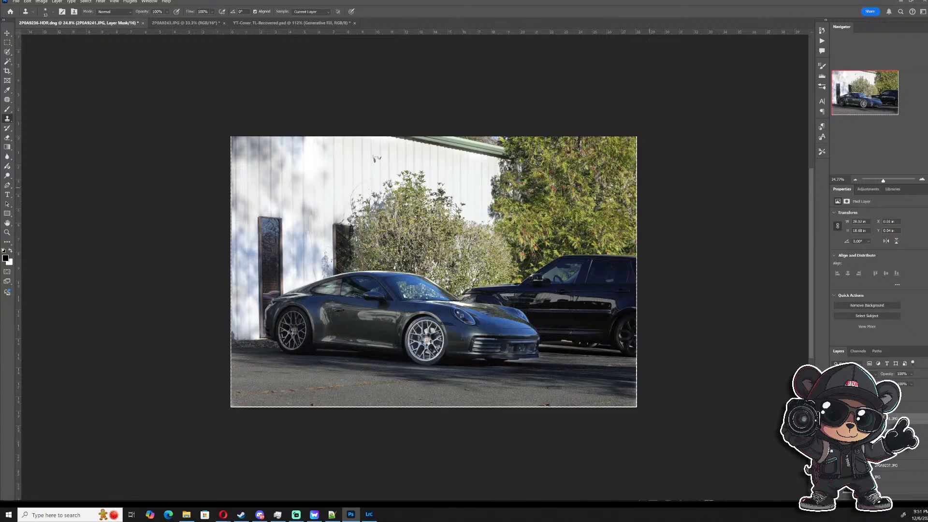
{"action": "scroll", "coordinate": [487, 214], "scroll_direction": "up", "scroll_amount": 13}
{"action": "scroll", "coordinate": [478, 216], "scroll_direction": "down", "scroll_amount": 8}
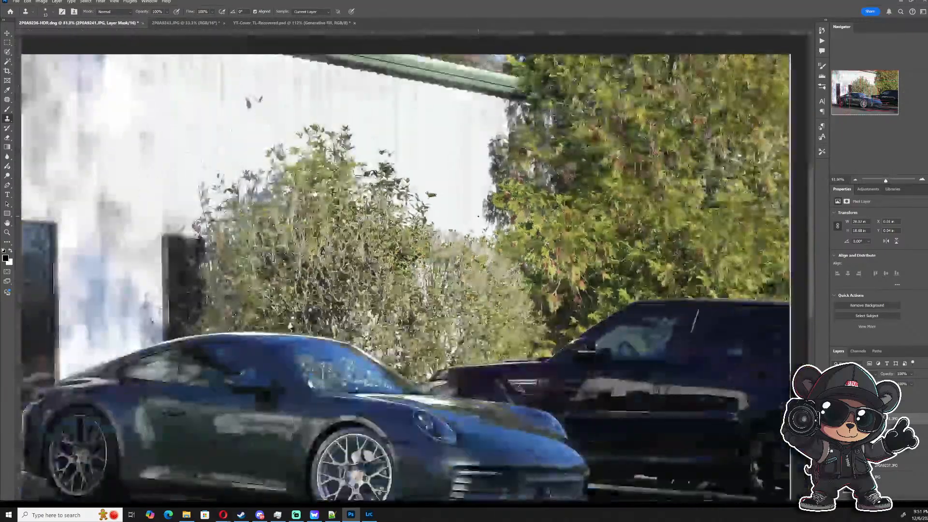
{"action": "scroll", "coordinate": [478, 216], "scroll_direction": "down", "scroll_amount": 4}
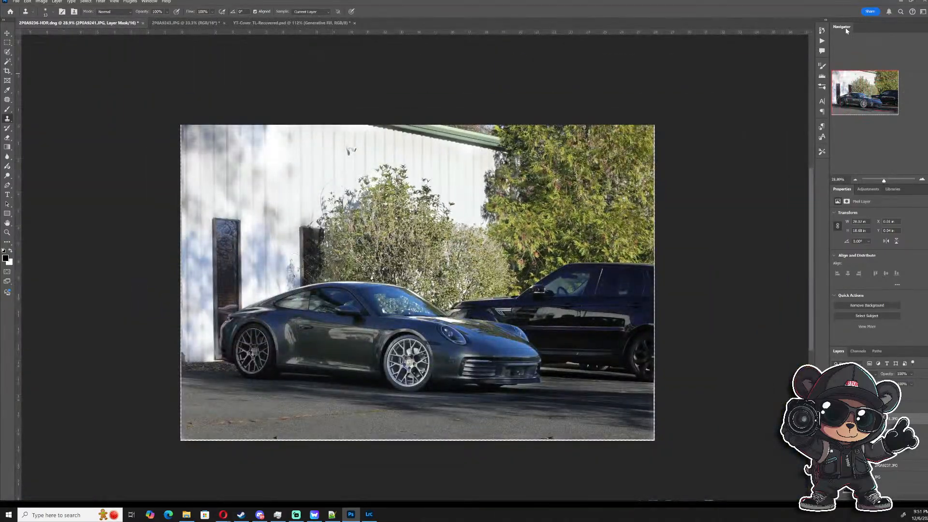
- Enlarge the Navigator preview by increasing its panel height and widening the panel column
{"action": "mouse_move", "coordinate": [845, 27]}
{"action": "left_mouse_down"}
{"action": "mouse_move", "coordinate": [689, 62]}
{"action": "mouse_move", "coordinate": [853, 56]}
{"action": "mouse_move", "coordinate": [850, 29]}
{"action": "left_mouse_up"}
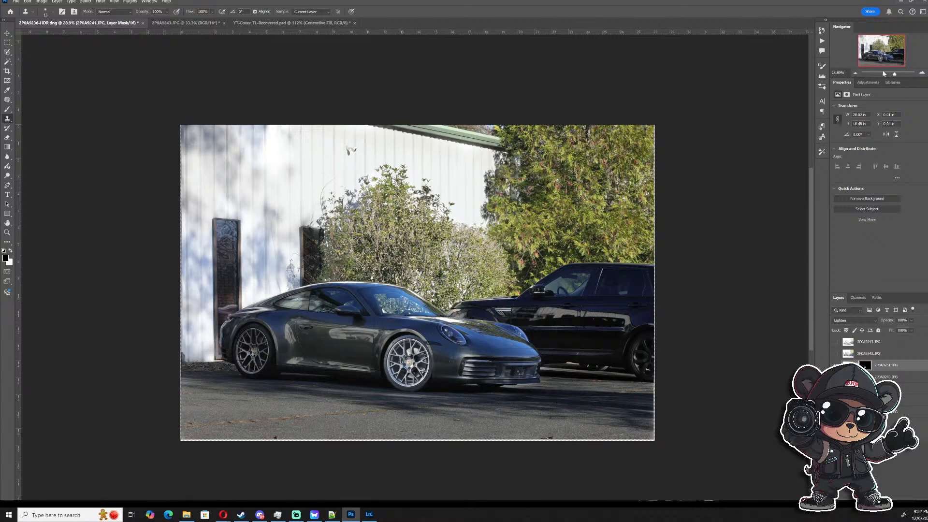
{"action": "left_click_drag", "start_coordinate": [906, 77], "coordinate": [898, 142]}
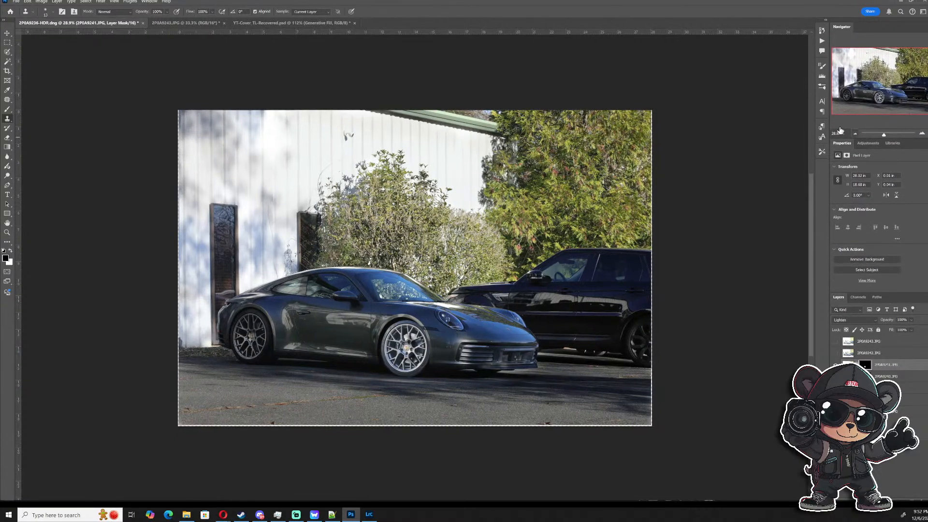
{"action": "left_click_drag", "start_coordinate": [827, 124], "coordinate": [787, 124]}
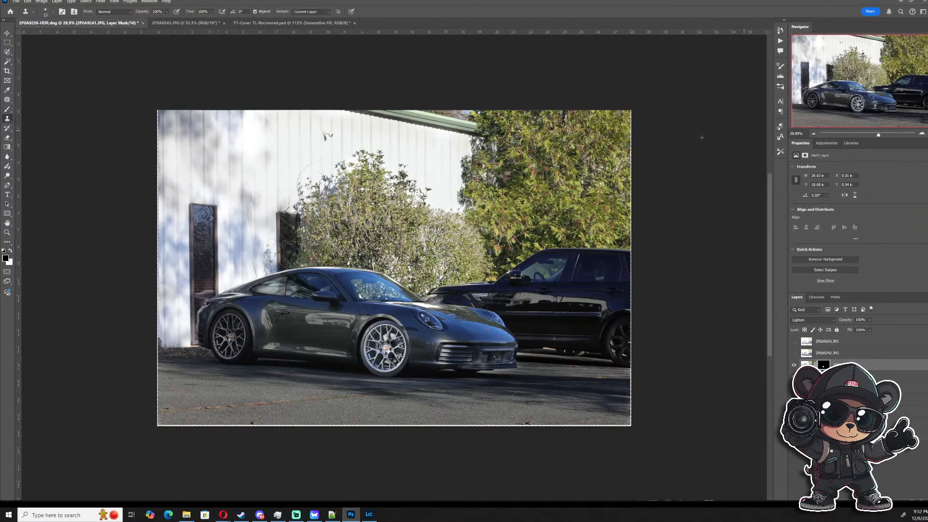
- Magnify the Porsche and use the Navigator to center the view on its front wheel
{"action": "scroll", "coordinate": [356, 324], "scroll_direction": "up", "scroll_amount": 5}
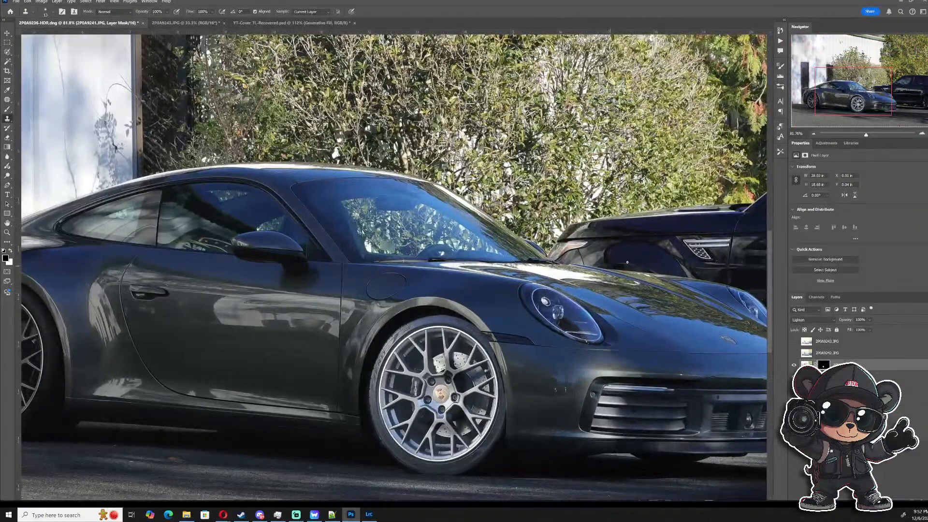
{"action": "scroll", "coordinate": [699, 215], "scroll_direction": "up", "scroll_amount": 3}
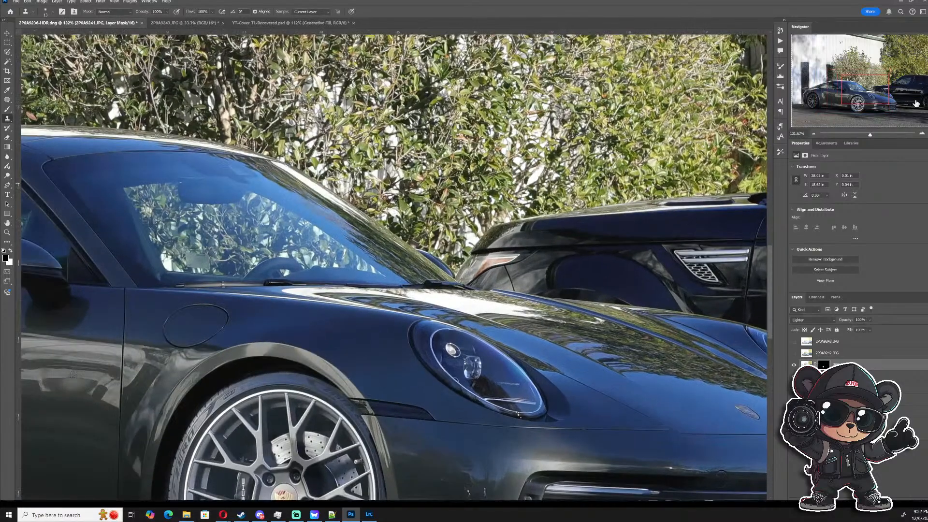
{"action": "left_click_drag", "start_coordinate": [873, 91], "coordinate": [862, 102]}
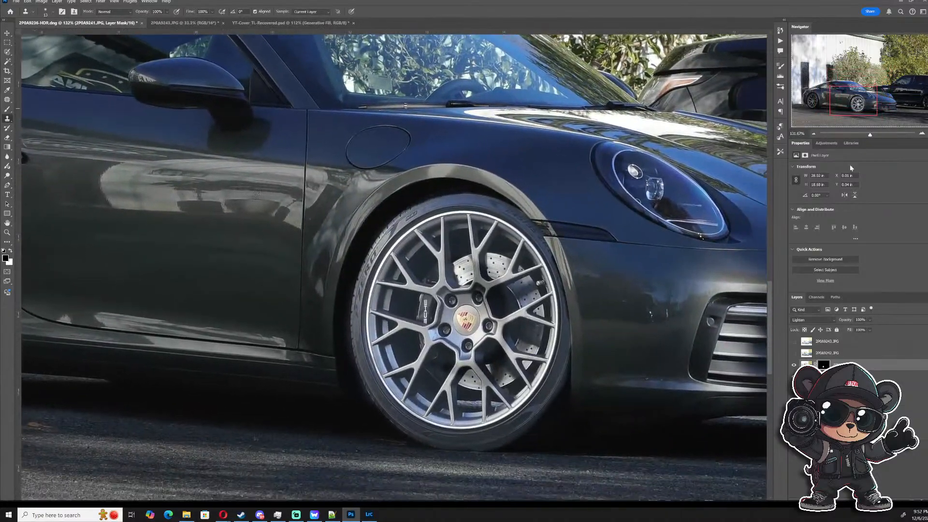
{"action": "left_click", "coordinate": [394, 315]}
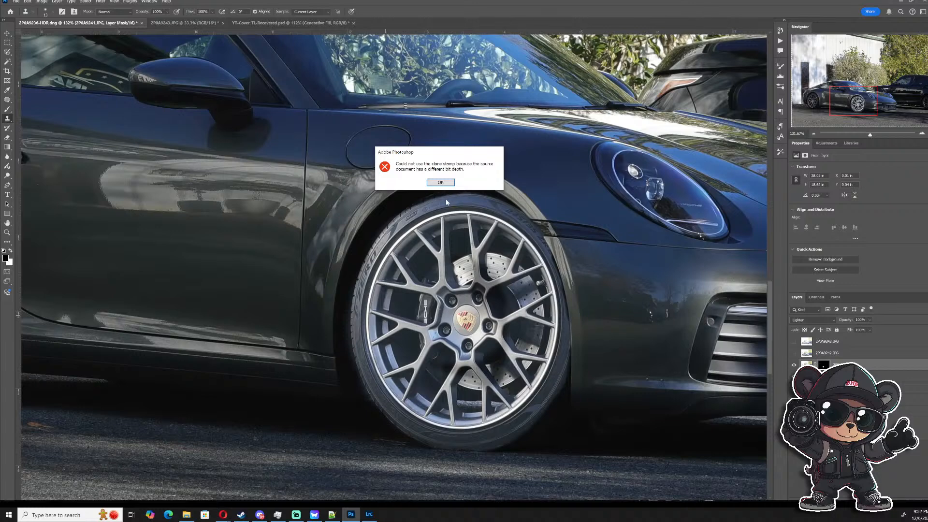
{"action": "left_click", "coordinate": [440, 183]}
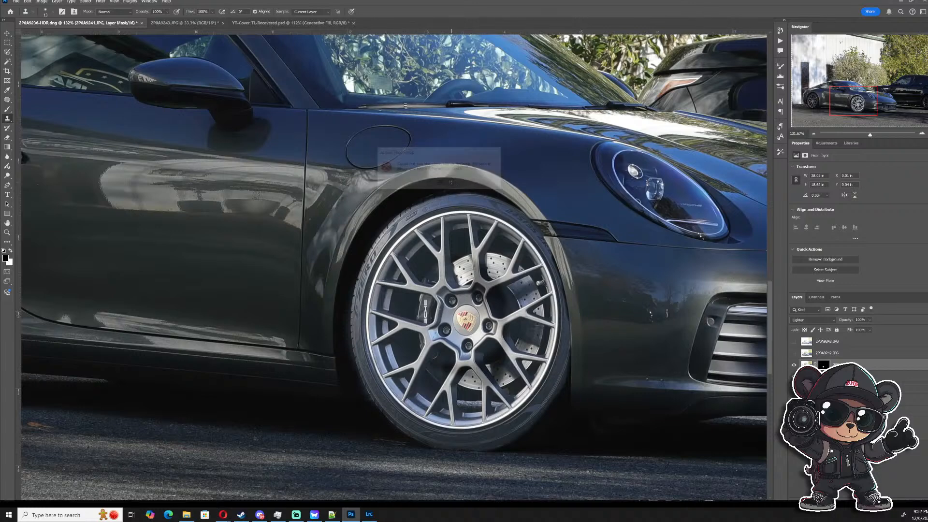
- Target the layer mask of 2P0A9241.JPG and brush black over the spoke opening beside the front wheel's brake caliper
{"action": "left_click", "coordinate": [806, 364]}
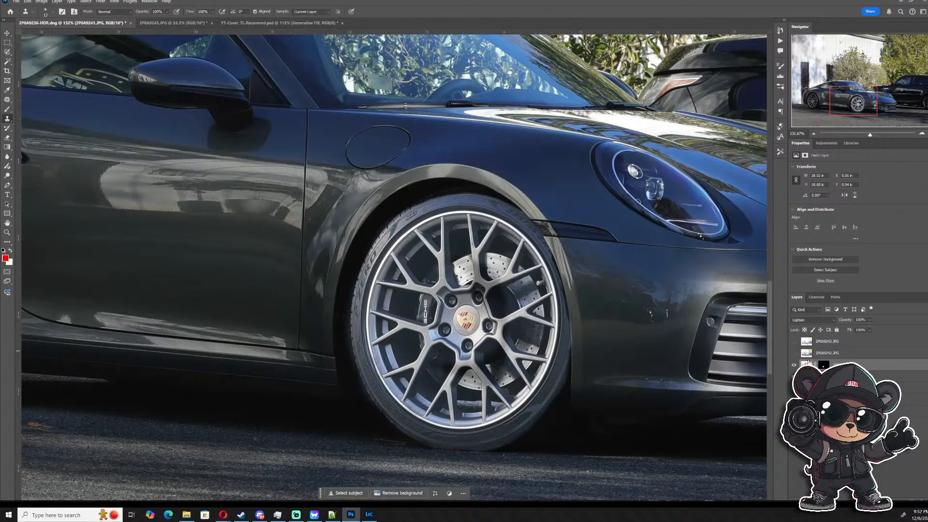
{"action": "left_click", "coordinate": [823, 366]}
{"action": "scroll", "coordinate": [379, 360], "scroll_direction": "up", "scroll_amount": 6}
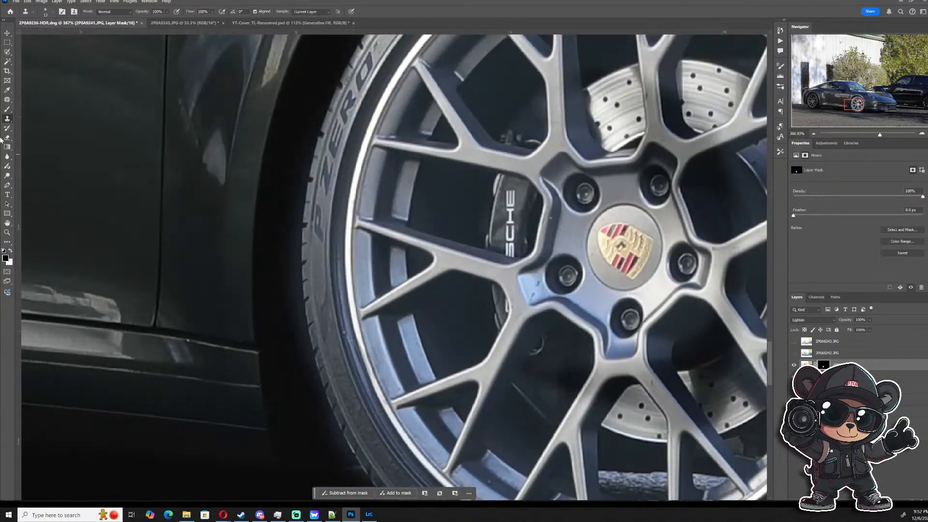
{"action": "left_click", "coordinate": [6, 110]}
{"action": "scroll", "coordinate": [441, 213], "scroll_direction": "up", "scroll_amount": 4}
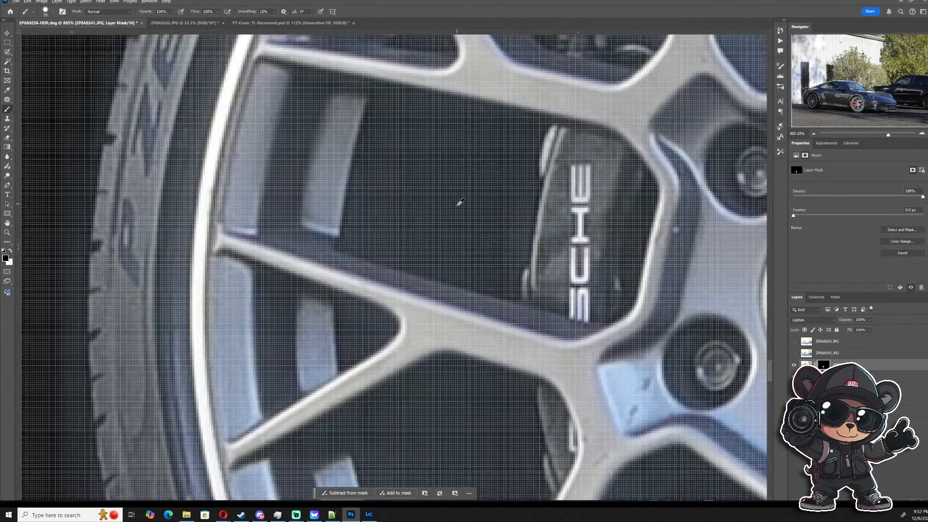
{"action": "left_click_drag", "start_coordinate": [428, 203], "coordinate": [414, 203]}
{"action": "mouse_move", "coordinate": [377, 221]}
{"action": "left_mouse_down"}
{"action": "mouse_move", "coordinate": [493, 265]}
{"action": "mouse_move", "coordinate": [372, 219]}
{"action": "mouse_move", "coordinate": [384, 138]}
{"action": "mouse_move", "coordinate": [379, 184]}
{"action": "mouse_move", "coordinate": [466, 141]}
{"action": "mouse_move", "coordinate": [512, 149]}
{"action": "mouse_move", "coordinate": [495, 177]}
{"action": "mouse_move", "coordinate": [487, 232]}
{"action": "mouse_move", "coordinate": [497, 249]}
{"action": "mouse_move", "coordinate": [512, 187]}
{"action": "mouse_move", "coordinate": [497, 267]}
{"action": "mouse_move", "coordinate": [447, 163]}
{"action": "mouse_move", "coordinate": [386, 222]}
{"action": "mouse_move", "coordinate": [393, 217]}
{"action": "mouse_move", "coordinate": [426, 260]}
{"action": "mouse_move", "coordinate": [389, 251]}
{"action": "mouse_move", "coordinate": [502, 279]}
{"action": "left_mouse_up"}
{"action": "right_click", "coordinate": [412, 216], "text": "alt"}
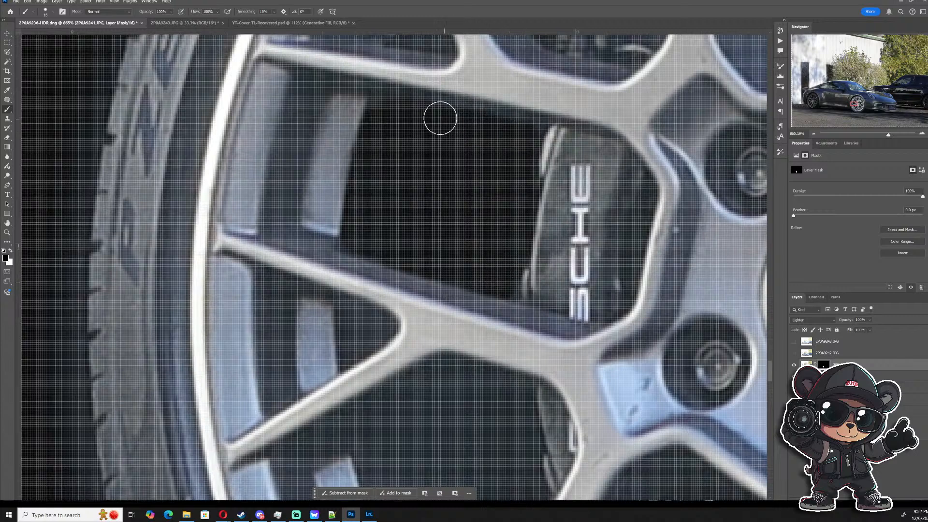
{"action": "left_click_drag", "start_coordinate": [511, 130], "coordinate": [501, 131]}
- Paint black on the mask over the small triangular gap and the larger spoke opening just below the caliper
{"action": "scroll", "coordinate": [538, 130], "scroll_direction": "down", "scroll_amount": 5}
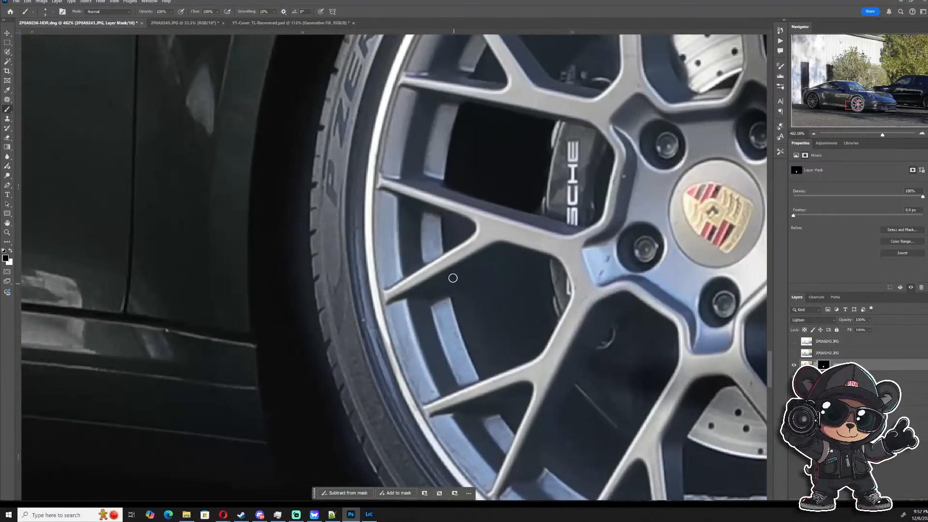
{"action": "scroll", "coordinate": [452, 278], "scroll_direction": "up", "scroll_amount": 3}
{"action": "mouse_move", "coordinate": [443, 234]}
{"action": "left_mouse_down"}
{"action": "mouse_move", "coordinate": [443, 198]}
{"action": "mouse_move", "coordinate": [473, 208]}
{"action": "mouse_move", "coordinate": [449, 225]}
{"action": "mouse_move", "coordinate": [469, 214]}
{"action": "mouse_move", "coordinate": [458, 224]}
{"action": "mouse_move", "coordinate": [462, 211]}
{"action": "mouse_move", "coordinate": [449, 198]}
{"action": "left_mouse_up"}
{"action": "scroll", "coordinate": [483, 309], "scroll_direction": "down", "scroll_amount": 2}
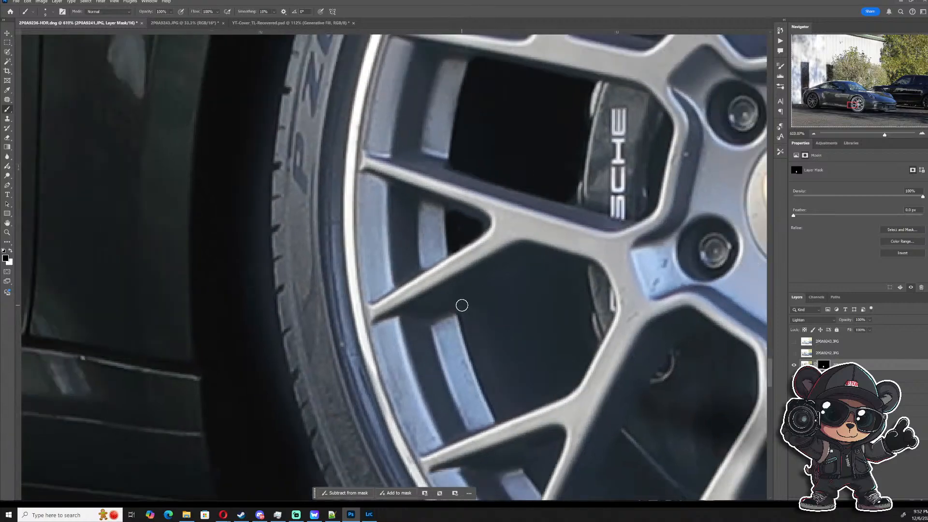
{"action": "mouse_move", "coordinate": [462, 304]}
{"action": "left_mouse_down"}
{"action": "mouse_move", "coordinate": [524, 262]}
{"action": "mouse_move", "coordinate": [562, 268]}
{"action": "mouse_move", "coordinate": [587, 353]}
{"action": "mouse_move", "coordinate": [561, 281]}
{"action": "left_mouse_up"}
{"action": "scroll", "coordinate": [478, 325], "scroll_direction": "down", "scroll_amount": 3}
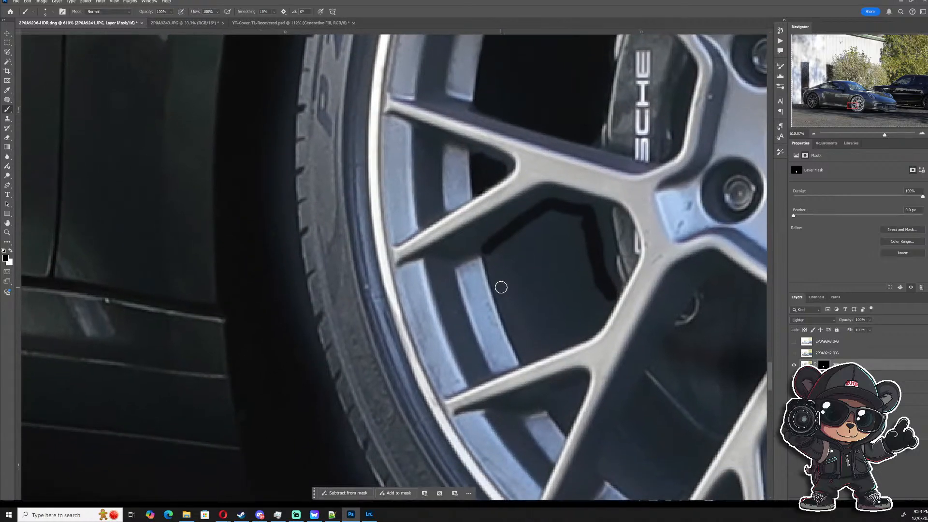
{"action": "scroll", "coordinate": [529, 283], "scroll_direction": "up", "scroll_amount": 1}
{"action": "right_click", "coordinate": [529, 283], "text": "alt"}
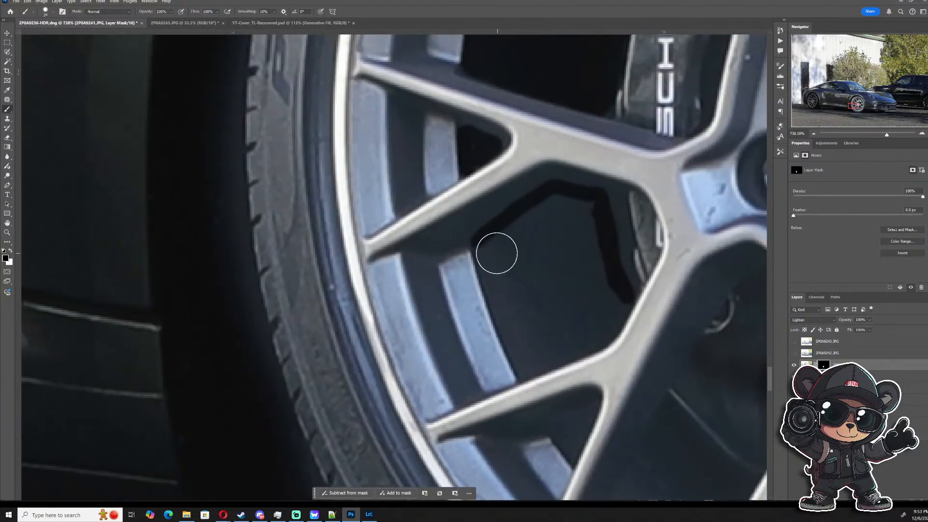
{"action": "mouse_move", "coordinate": [495, 253]}
{"action": "left_mouse_down"}
{"action": "mouse_move", "coordinate": [530, 356]}
{"action": "mouse_move", "coordinate": [590, 328]}
{"action": "mouse_move", "coordinate": [612, 281]}
{"action": "mouse_move", "coordinate": [594, 329]}
{"action": "mouse_move", "coordinate": [583, 311]}
{"action": "mouse_move", "coordinate": [591, 259]}
{"action": "mouse_move", "coordinate": [578, 258]}
{"action": "mouse_move", "coordinate": [533, 304]}
{"action": "mouse_move", "coordinate": [564, 215]}
{"action": "mouse_move", "coordinate": [579, 228]}
{"action": "mouse_move", "coordinate": [555, 251]}
{"action": "mouse_move", "coordinate": [502, 250]}
{"action": "mouse_move", "coordinate": [579, 218]}
{"action": "mouse_move", "coordinate": [607, 285]}
{"action": "mouse_move", "coordinate": [607, 205]}
{"action": "mouse_move", "coordinate": [592, 218]}
{"action": "left_mouse_up"}
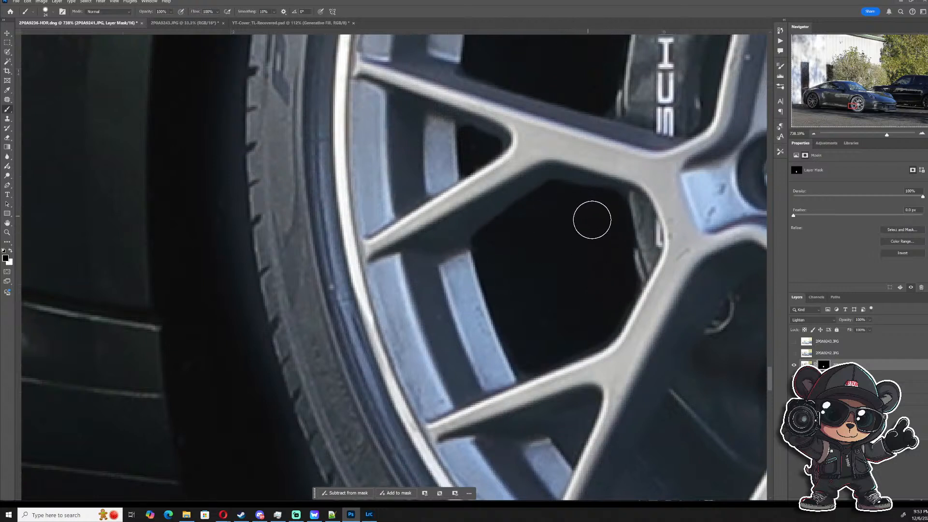
- Paint black on the mask over the long spoke opening beneath the wheel's hub
{"action": "scroll", "coordinate": [570, 279], "scroll_direction": "down", "scroll_amount": 1}
{"action": "scroll", "coordinate": [570, 279], "scroll_direction": "down", "scroll_amount": 3}
{"action": "left_click_drag", "start_coordinate": [593, 314], "coordinate": [509, 214]}
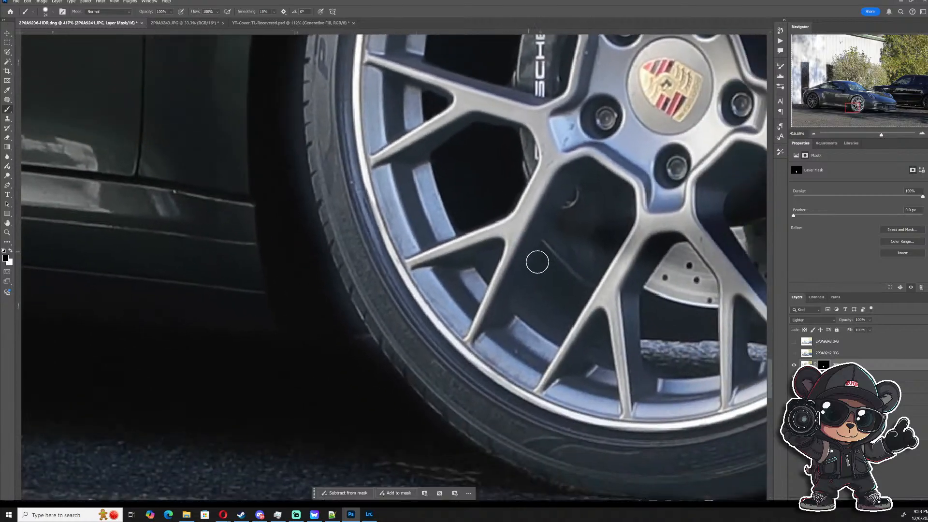
{"action": "scroll", "coordinate": [547, 275], "scroll_direction": "up", "scroll_amount": 3}
{"action": "scroll", "coordinate": [545, 274], "scroll_direction": "up", "scroll_amount": 1}
{"action": "mouse_move", "coordinate": [523, 300]}
{"action": "left_mouse_down"}
{"action": "mouse_move", "coordinate": [513, 318]}
{"action": "mouse_move", "coordinate": [550, 347]}
{"action": "left_mouse_up"}
{"action": "mouse_move", "coordinate": [558, 356]}
{"action": "left_mouse_down"}
{"action": "mouse_move", "coordinate": [591, 304]}
{"action": "mouse_move", "coordinate": [532, 241]}
{"action": "mouse_move", "coordinate": [539, 257]}
{"action": "mouse_move", "coordinate": [512, 314]}
{"action": "mouse_move", "coordinate": [525, 259]}
{"action": "mouse_move", "coordinate": [545, 279]}
{"action": "mouse_move", "coordinate": [555, 325]}
{"action": "mouse_move", "coordinate": [549, 299]}
{"action": "mouse_move", "coordinate": [501, 294]}
{"action": "mouse_move", "coordinate": [517, 262]}
{"action": "mouse_move", "coordinate": [494, 316]}
{"action": "mouse_move", "coordinate": [531, 223]}
{"action": "mouse_move", "coordinate": [470, 341]}
{"action": "mouse_move", "coordinate": [489, 318]}
{"action": "mouse_move", "coordinate": [550, 162]}
{"action": "mouse_move", "coordinate": [562, 143]}
{"action": "mouse_move", "coordinate": [546, 199]}
{"action": "mouse_move", "coordinate": [554, 164]}
{"action": "mouse_move", "coordinate": [595, 121]}
{"action": "mouse_move", "coordinate": [571, 160]}
{"action": "mouse_move", "coordinate": [545, 247]}
{"action": "mouse_move", "coordinate": [609, 147]}
{"action": "mouse_move", "coordinate": [550, 307]}
{"action": "mouse_move", "coordinate": [614, 232]}
{"action": "mouse_move", "coordinate": [577, 311]}
{"action": "mouse_move", "coordinate": [607, 272]}
{"action": "mouse_move", "coordinate": [655, 169]}
{"action": "mouse_move", "coordinate": [610, 131]}
{"action": "left_mouse_up"}
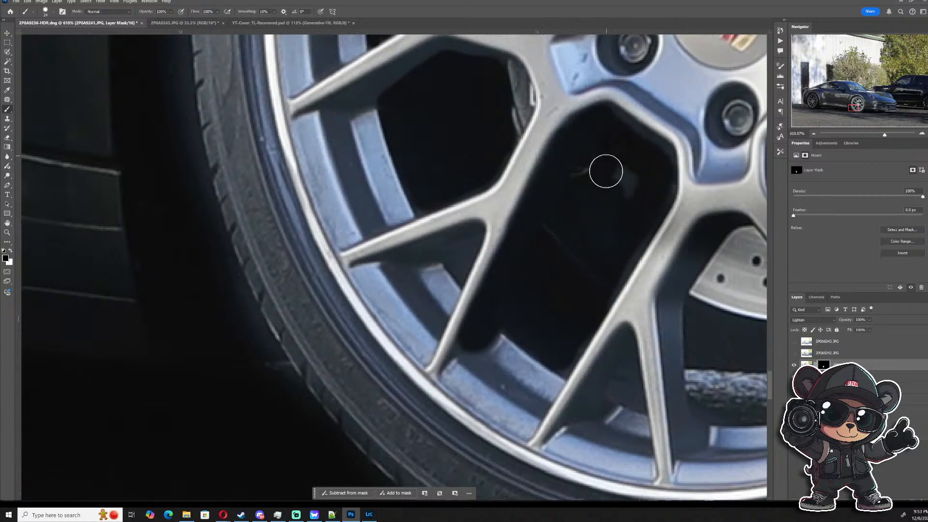
{"action": "scroll", "coordinate": [555, 289], "scroll_direction": "down", "scroll_amount": 5}
- Touch up the mask along the upper edge of the opening below the caliper and lower the brush opacity
{"action": "scroll", "coordinate": [555, 289], "scroll_direction": "up", "scroll_amount": 4}
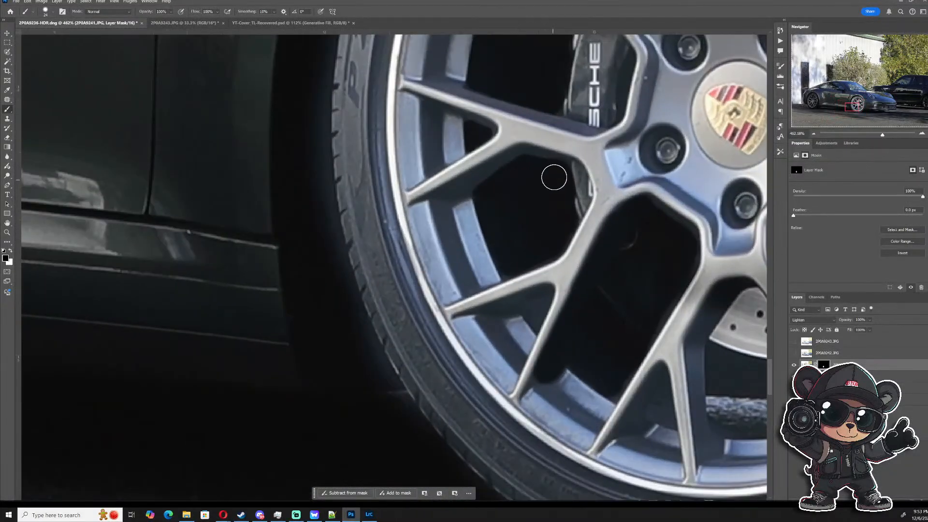
{"action": "mouse_move", "coordinate": [554, 177]}
{"action": "left_mouse_down"}
{"action": "mouse_move", "coordinate": [555, 162]}
{"action": "mouse_move", "coordinate": [526, 153]}
{"action": "mouse_move", "coordinate": [479, 181]}
{"action": "left_mouse_up"}
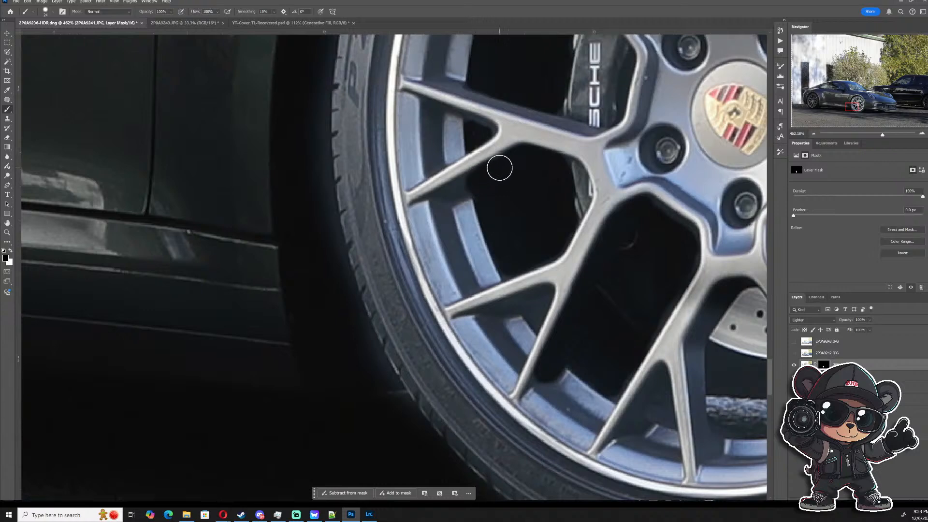
{"action": "scroll", "coordinate": [499, 183], "scroll_direction": "down", "scroll_amount": 2}
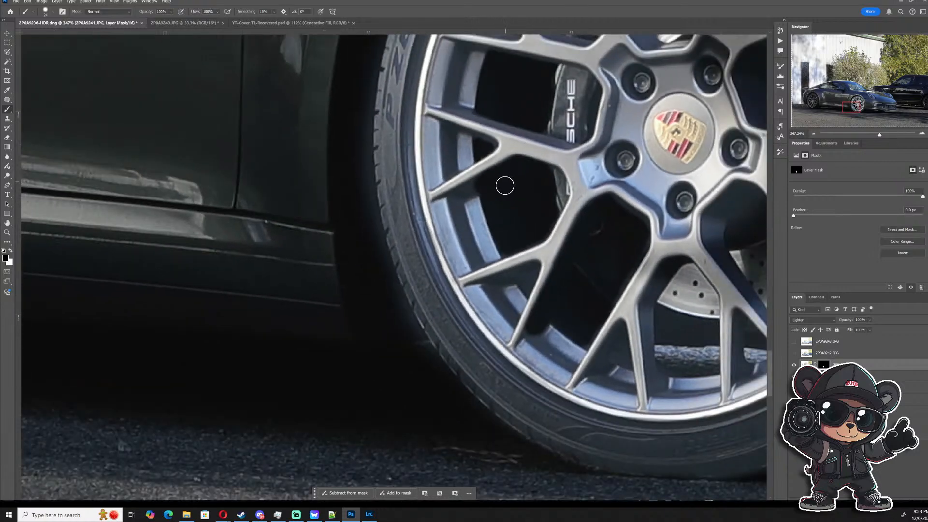
{"action": "scroll", "coordinate": [504, 185], "scroll_direction": "up", "scroll_amount": 1}
{"action": "mouse_move", "coordinate": [472, 187]}
{"action": "left_mouse_down"}
{"action": "mouse_move", "coordinate": [505, 77]}
{"action": "mouse_move", "coordinate": [463, 181]}
{"action": "mouse_move", "coordinate": [475, 171]}
{"action": "mouse_move", "coordinate": [453, 205]}
{"action": "left_mouse_up"}
{"action": "key", "text": "x"}
{"action": "key", "text": "1"}
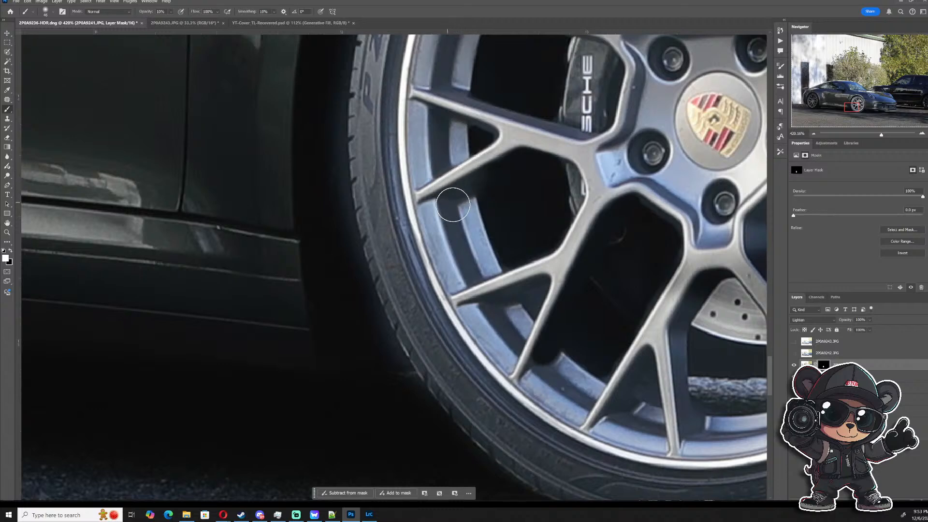
{"action": "scroll", "coordinate": [550, 211], "scroll_direction": "down", "scroll_amount": 3}
{"action": "key", "text": "x"}
{"action": "scroll", "coordinate": [526, 117], "scroll_direction": "up", "scroll_amount": 3}
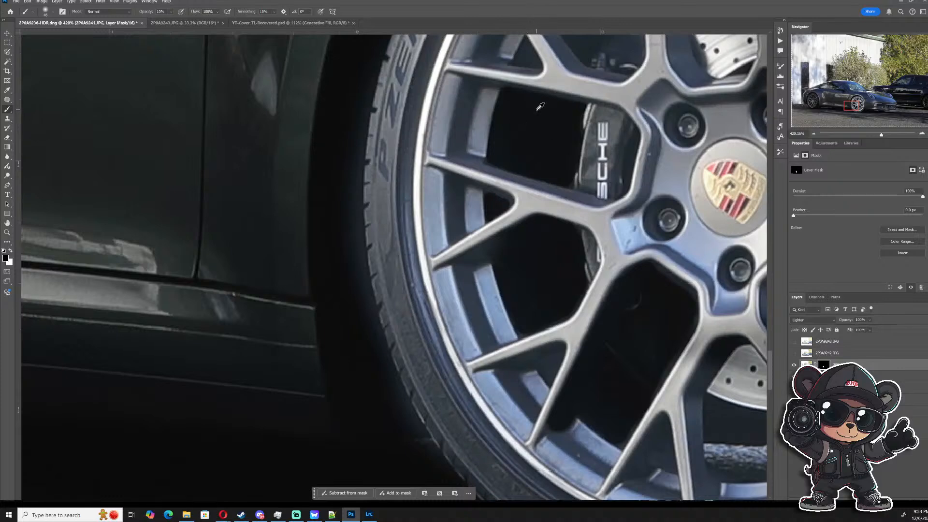
- Resize the brush and paint white at low opacity on the mask to partly restore the long opening beneath the hub
{"action": "scroll", "coordinate": [536, 105], "scroll_direction": "down", "scroll_amount": 3}
{"action": "key", "text": "bracketleft"}
{"action": "key", "text": "bracketleft"}
{"action": "key", "text": "bracketleft"}
{"action": "scroll", "coordinate": [529, 147], "scroll_direction": "down", "scroll_amount": 2}
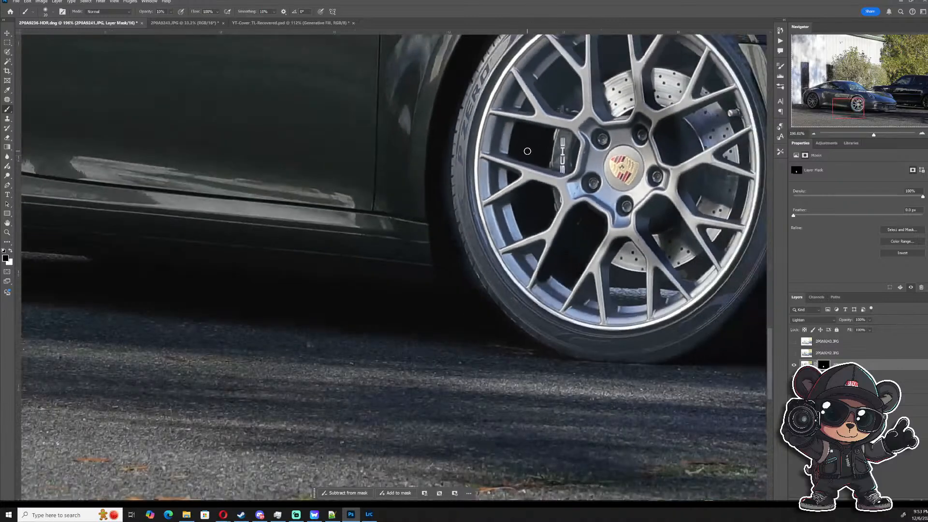
{"action": "scroll", "coordinate": [527, 151], "scroll_direction": "up", "scroll_amount": 1}
{"action": "scroll", "coordinate": [606, 285], "scroll_direction": "up", "scroll_amount": 2}
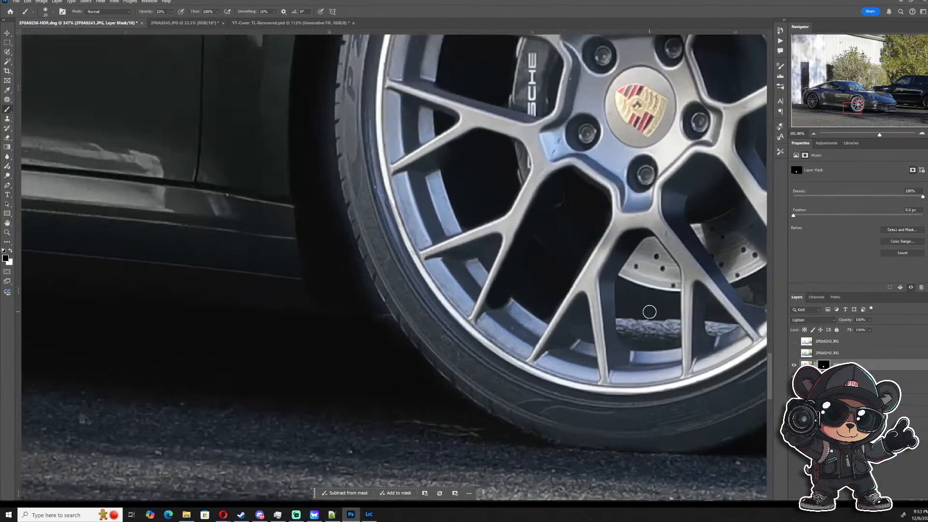
{"action": "scroll", "coordinate": [562, 193], "scroll_direction": "up", "scroll_amount": 1}
{"action": "key", "text": "bracketright"}
{"action": "key", "text": "bracketright"}
{"action": "key", "text": "x"}
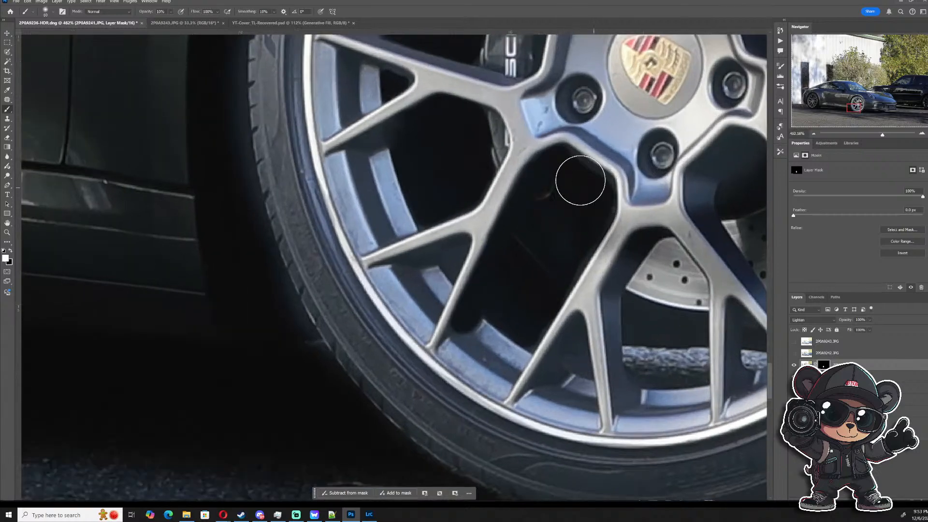
{"action": "mouse_move", "coordinate": [548, 162]}
{"action": "left_mouse_down"}
{"action": "mouse_move", "coordinate": [580, 162]}
{"action": "mouse_move", "coordinate": [569, 157]}
{"action": "mouse_move", "coordinate": [592, 181]}
{"action": "mouse_move", "coordinate": [535, 179]}
{"action": "mouse_move", "coordinate": [502, 218]}
{"action": "mouse_move", "coordinate": [531, 173]}
{"action": "left_mouse_up"}
{"action": "key", "text": "x"}
- Return the brush to 100% opacity and paint black on the mask over the gaps beneath the lower part of the brake disc
{"action": "scroll", "coordinate": [667, 327], "scroll_direction": "up", "scroll_amount": 5}
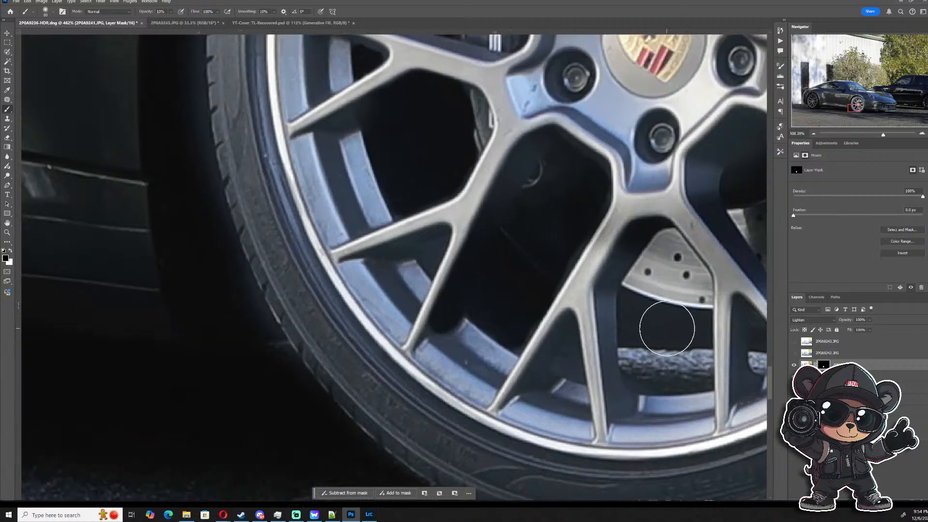
{"action": "mouse_move", "coordinate": [661, 328]}
{"action": "left_mouse_down"}
{"action": "mouse_move", "coordinate": [612, 334]}
{"action": "mouse_move", "coordinate": [721, 337]}
{"action": "mouse_move", "coordinate": [720, 317]}
{"action": "mouse_move", "coordinate": [659, 311]}
{"action": "mouse_move", "coordinate": [602, 281]}
{"action": "mouse_move", "coordinate": [634, 311]}
{"action": "mouse_move", "coordinate": [608, 330]}
{"action": "mouse_move", "coordinate": [602, 292]}
{"action": "mouse_move", "coordinate": [609, 330]}
{"action": "mouse_move", "coordinate": [716, 341]}
{"action": "mouse_move", "coordinate": [702, 328]}
{"action": "mouse_move", "coordinate": [597, 323]}
{"action": "mouse_move", "coordinate": [623, 331]}
{"action": "mouse_move", "coordinate": [601, 327]}
{"action": "mouse_move", "coordinate": [630, 311]}
{"action": "mouse_move", "coordinate": [628, 275]}
{"action": "mouse_move", "coordinate": [682, 337]}
{"action": "mouse_move", "coordinate": [654, 330]}
{"action": "mouse_move", "coordinate": [706, 350]}
{"action": "mouse_move", "coordinate": [624, 338]}
{"action": "mouse_move", "coordinate": [673, 334]}
{"action": "mouse_move", "coordinate": [644, 311]}
{"action": "left_mouse_up"}
{"action": "key", "text": "x"}
{"action": "key", "text": "0"}
{"action": "key", "text": "x"}
{"action": "scroll", "coordinate": [665, 326], "scroll_direction": "down", "scroll_amount": 6}
{"action": "scroll", "coordinate": [694, 328], "scroll_direction": "up", "scroll_amount": 3}
{"action": "scroll", "coordinate": [598, 324], "scroll_direction": "up", "scroll_amount": 5}
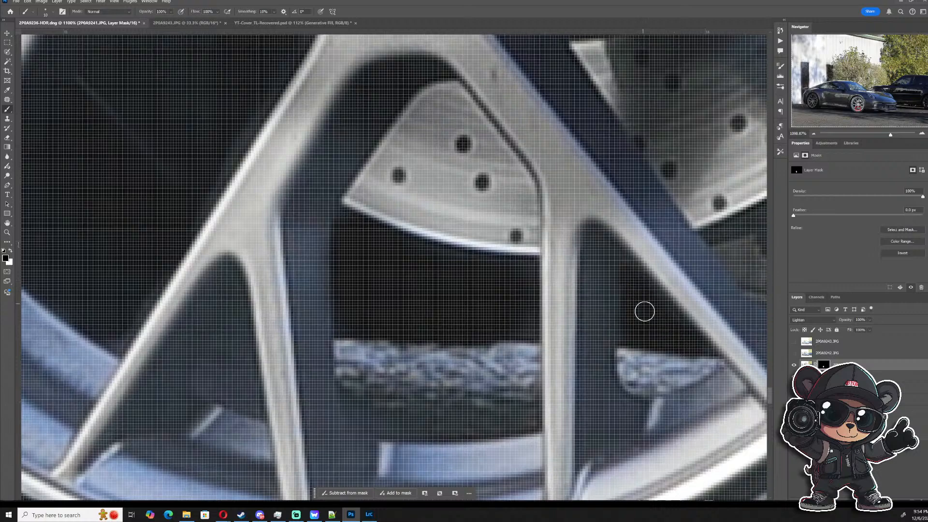
{"action": "scroll", "coordinate": [623, 308], "scroll_direction": "down", "scroll_amount": 4}
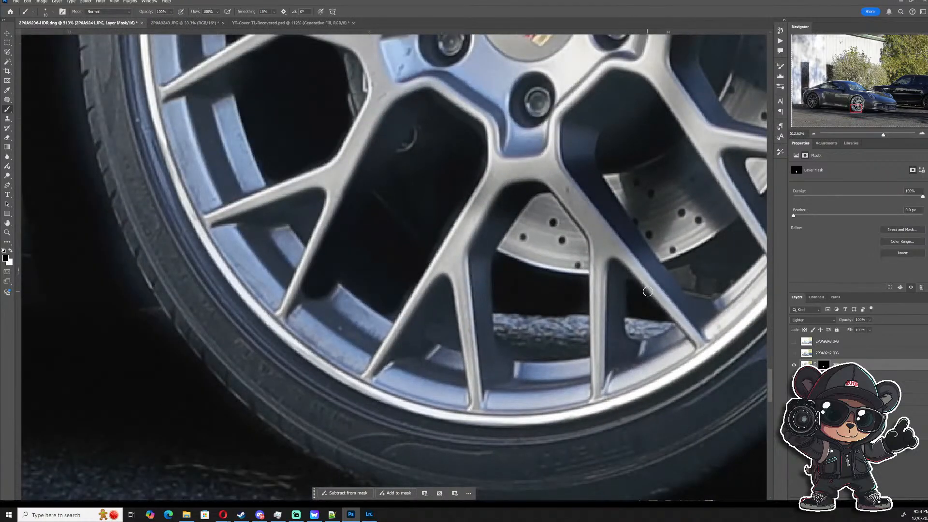
{"action": "scroll", "coordinate": [648, 292], "scroll_direction": "up", "scroll_amount": 1}
- Resize the brush and paint black on the mask over the wheel's lower-right openings between brake disc and rim
{"action": "scroll", "coordinate": [626, 280], "scroll_direction": "down", "scroll_amount": 4}
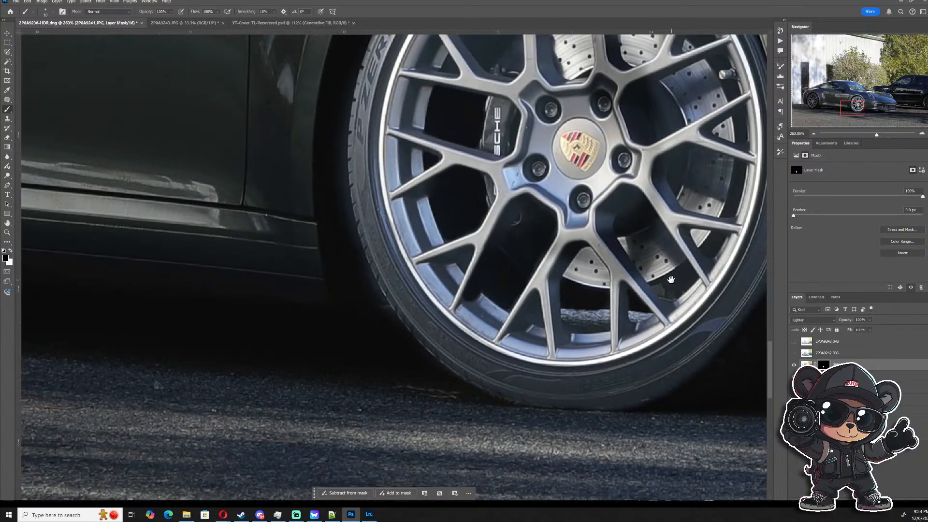
{"action": "mouse_move", "coordinate": [671, 280]}
{"action": "left_mouse_down"}
{"action": "mouse_move", "coordinate": [642, 292]}
{"action": "mouse_move", "coordinate": [563, 368]}
{"action": "mouse_move", "coordinate": [583, 380]}
{"action": "mouse_move", "coordinate": [564, 384]}
{"action": "mouse_move", "coordinate": [581, 361]}
{"action": "left_mouse_up"}
{"action": "scroll", "coordinate": [578, 369], "scroll_direction": "up", "scroll_amount": 3}
{"action": "right_click", "coordinate": [578, 377], "text": "alt"}
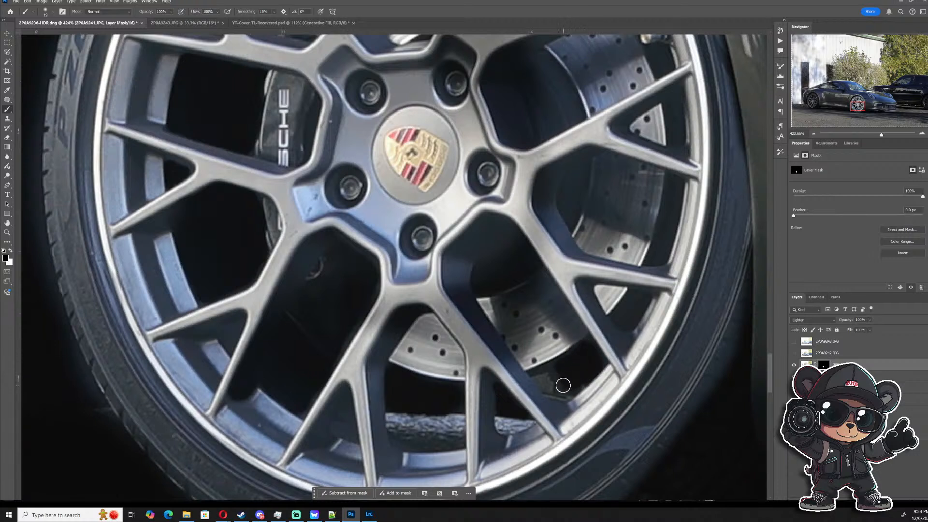
{"action": "mouse_move", "coordinate": [562, 385]}
{"action": "left_mouse_down"}
{"action": "mouse_move", "coordinate": [531, 377]}
{"action": "mouse_move", "coordinate": [557, 371]}
{"action": "left_mouse_up"}
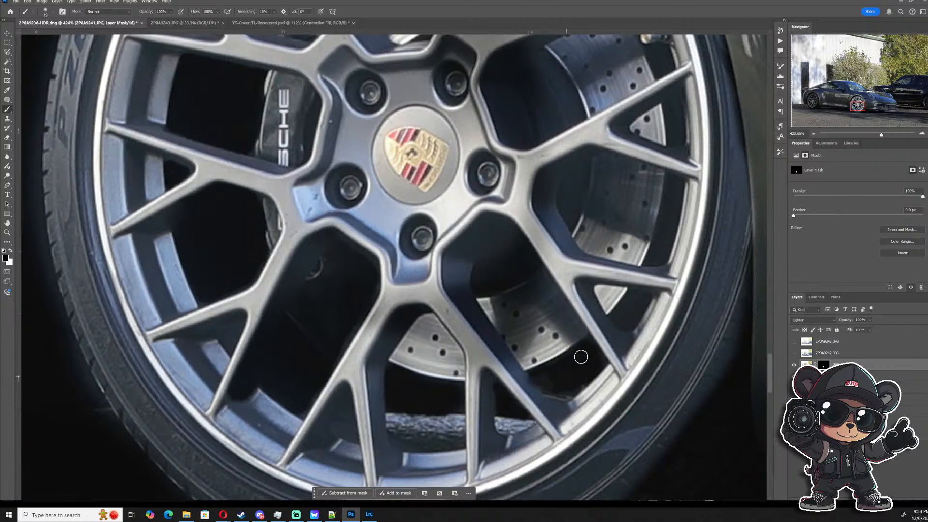
{"action": "mouse_move", "coordinate": [628, 315]}
{"action": "left_mouse_down"}
{"action": "mouse_move", "coordinate": [630, 296]}
{"action": "mouse_move", "coordinate": [594, 377]}
{"action": "mouse_move", "coordinate": [615, 360]}
{"action": "mouse_move", "coordinate": [628, 283]}
{"action": "mouse_move", "coordinate": [627, 304]}
{"action": "left_mouse_up"}
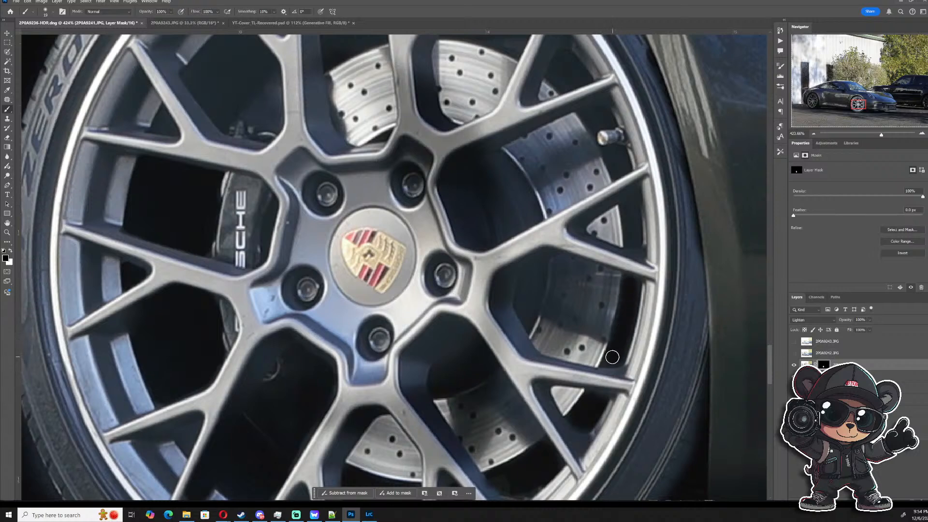
- Paint black on the mask over the gaps outside the disc, around the valve stem and in the triangle above it
{"action": "mouse_move", "coordinate": [633, 242]}
{"action": "left_mouse_down"}
{"action": "mouse_move", "coordinate": [628, 206]}
{"action": "mouse_move", "coordinate": [629, 234]}
{"action": "left_mouse_up"}
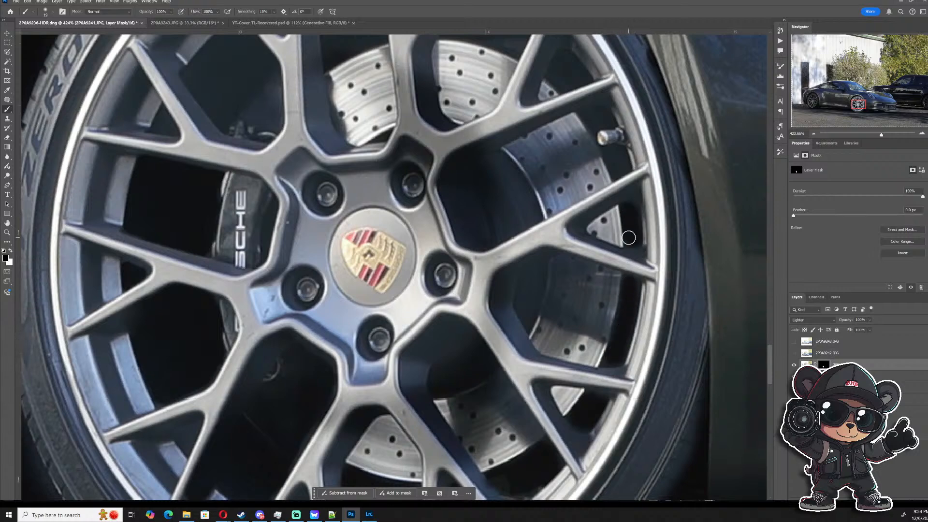
{"action": "scroll", "coordinate": [629, 237], "scroll_direction": "up", "scroll_amount": 3}
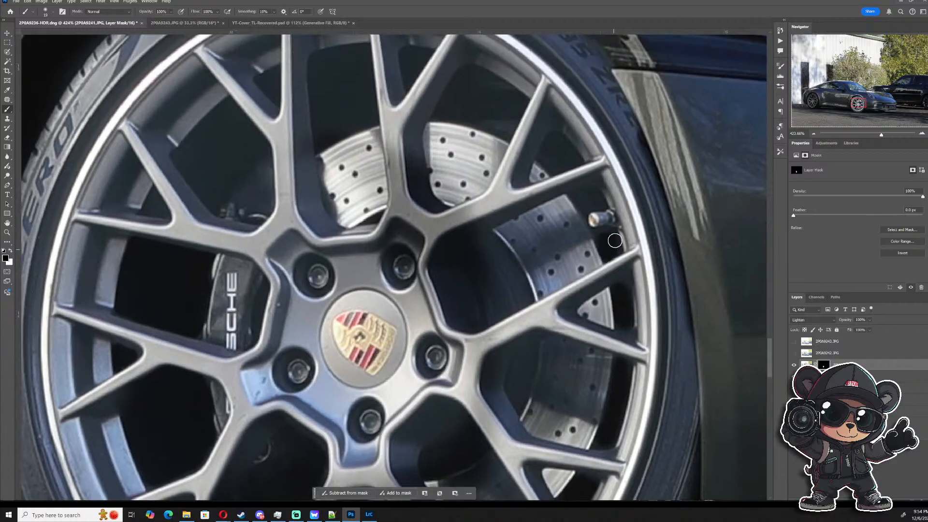
{"action": "mouse_move", "coordinate": [614, 240]}
{"action": "left_mouse_down"}
{"action": "mouse_move", "coordinate": [597, 229]}
{"action": "mouse_move", "coordinate": [598, 203]}
{"action": "mouse_move", "coordinate": [578, 201]}
{"action": "mouse_move", "coordinate": [573, 158]}
{"action": "mouse_move", "coordinate": [542, 158]}
{"action": "left_mouse_up"}
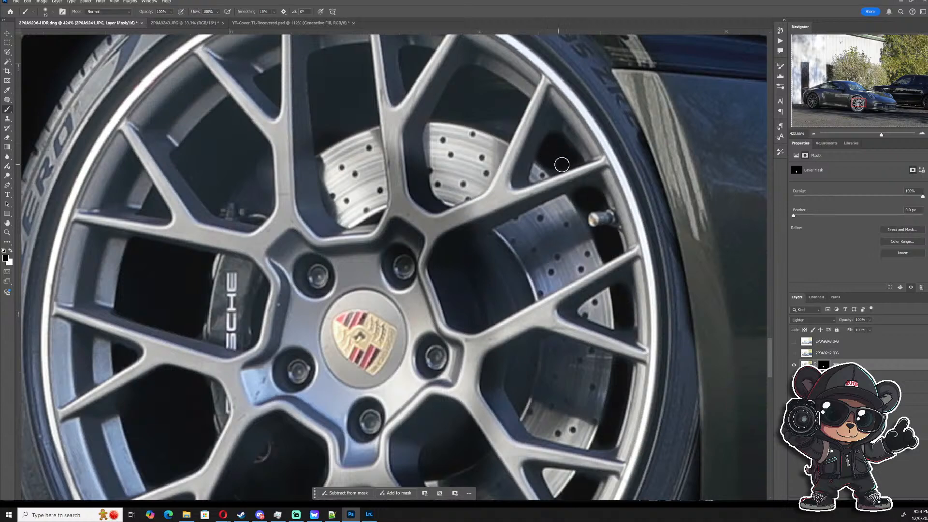
- Paint black on the mask over the openings above the brake disc and between the wheel's upper spokes
{"action": "scroll", "coordinate": [530, 189], "scroll_direction": "down", "scroll_amount": 5}
{"action": "scroll", "coordinate": [507, 174], "scroll_direction": "up", "scroll_amount": 4}
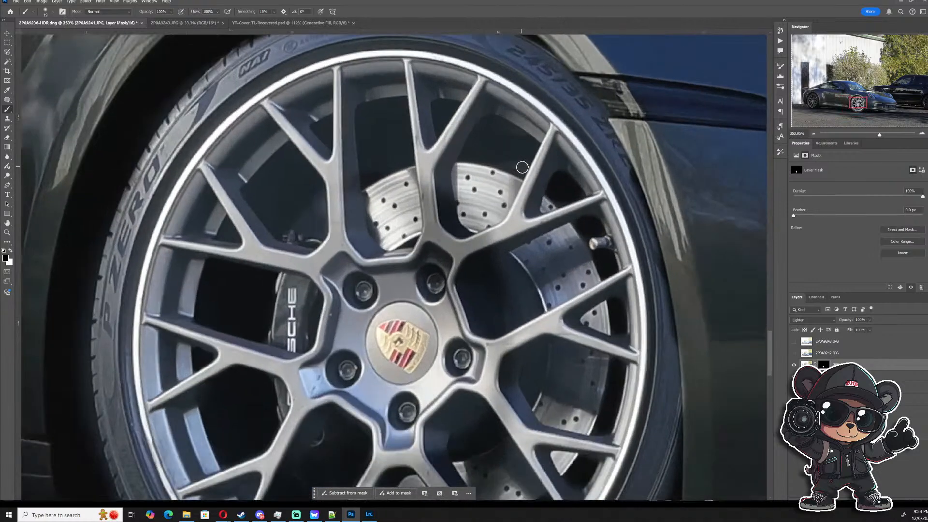
{"action": "mouse_move", "coordinate": [490, 158]}
{"action": "left_mouse_down"}
{"action": "mouse_move", "coordinate": [461, 156]}
{"action": "mouse_move", "coordinate": [485, 125]}
{"action": "mouse_move", "coordinate": [507, 129]}
{"action": "mouse_move", "coordinate": [530, 155]}
{"action": "mouse_move", "coordinate": [517, 160]}
{"action": "mouse_move", "coordinate": [505, 134]}
{"action": "left_mouse_up"}
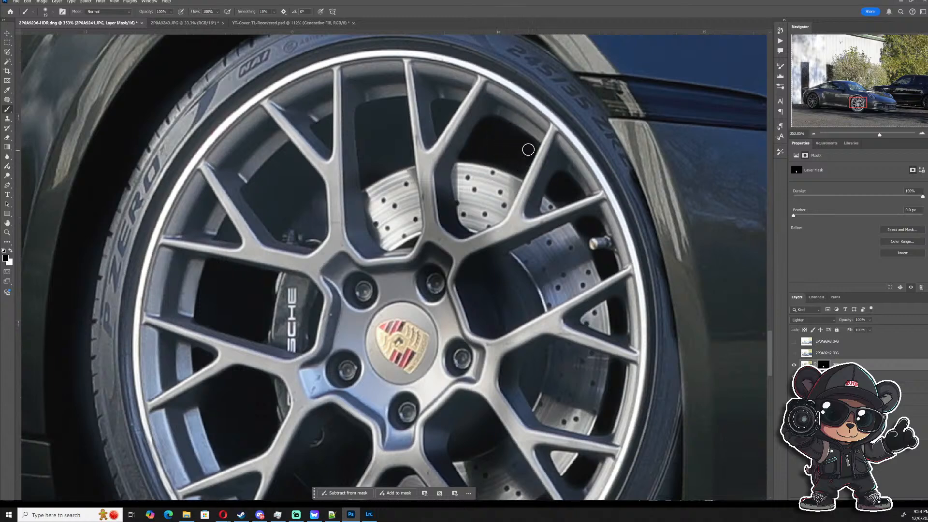
{"action": "scroll", "coordinate": [483, 150], "scroll_direction": "down", "scroll_amount": 5}
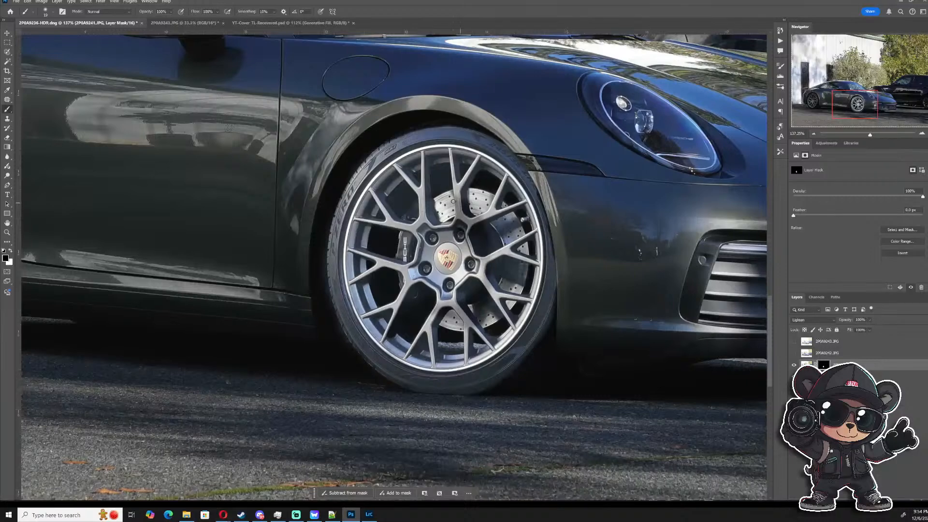
{"action": "scroll", "coordinate": [452, 201], "scroll_direction": "up", "scroll_amount": 3}
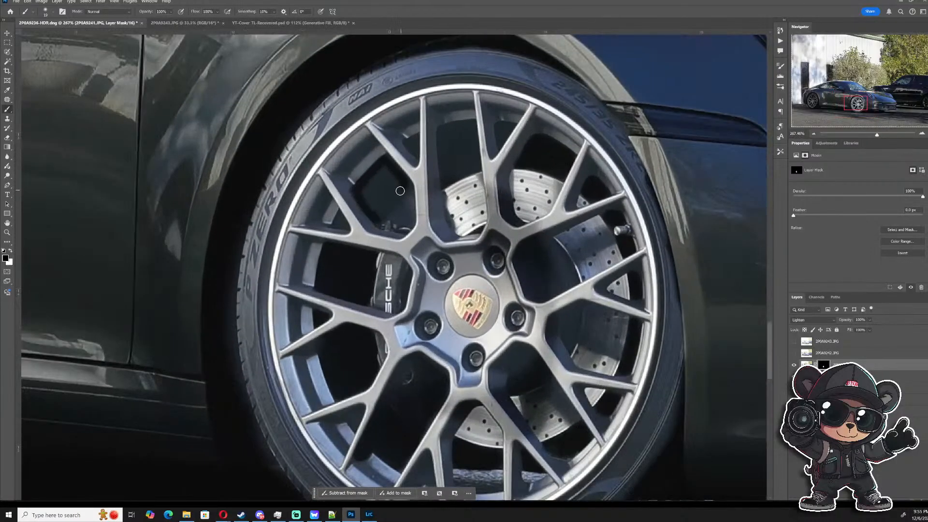
{"action": "left_click_drag", "start_coordinate": [401, 184], "coordinate": [370, 205]}
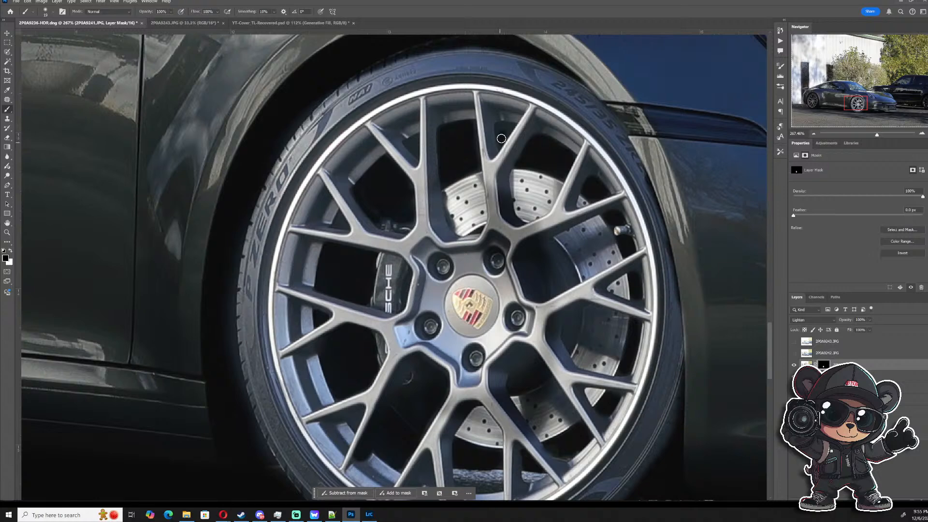
{"action": "scroll", "coordinate": [517, 190], "scroll_direction": "down", "scroll_amount": 5}
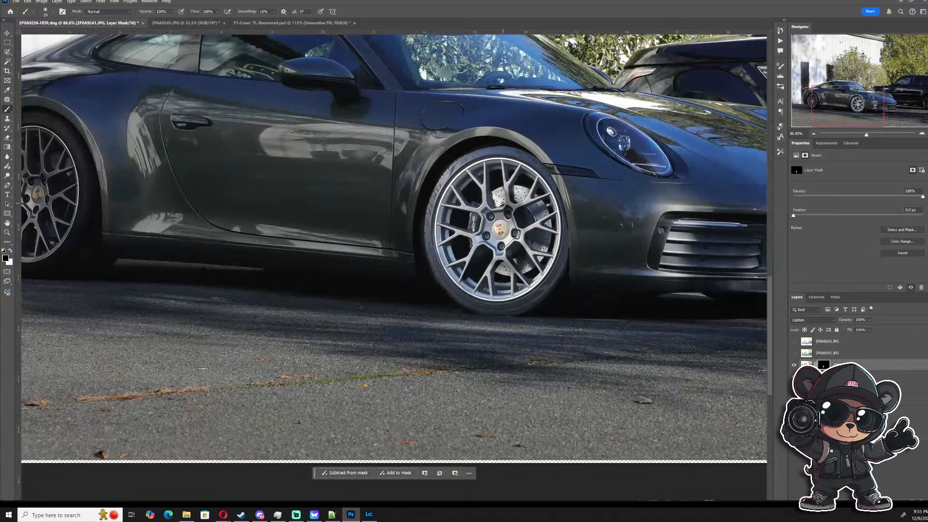
- Compare the front wheel with the masked 2P0A9241.JPG layer hidden and shown
{"action": "scroll", "coordinate": [590, 237], "scroll_direction": "up", "scroll_amount": 2}
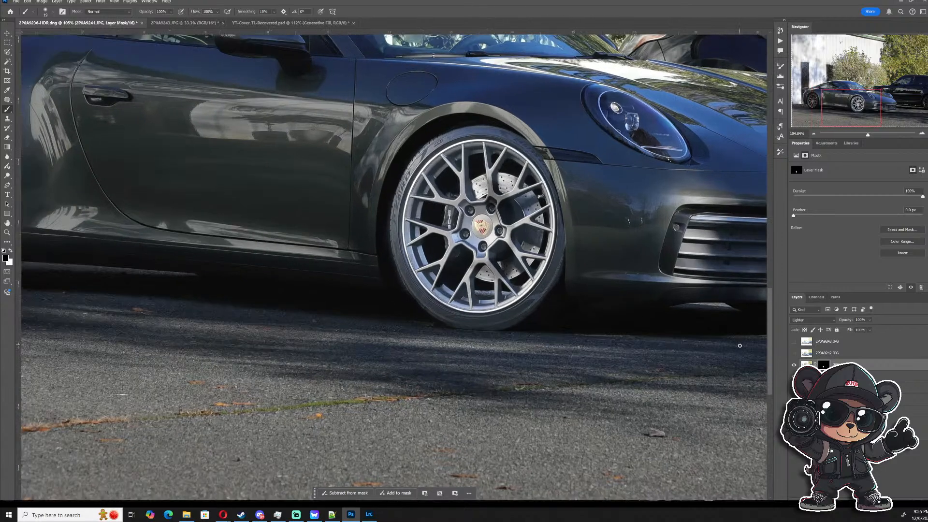
{"action": "left_click", "coordinate": [793, 365]}
{"action": "left_click", "coordinate": [793, 366]}
{"action": "left_click", "coordinate": [794, 366]}
{"action": "left_click", "coordinate": [794, 366]}
{"action": "scroll", "coordinate": [493, 170], "scroll_direction": "up", "scroll_amount": 3}
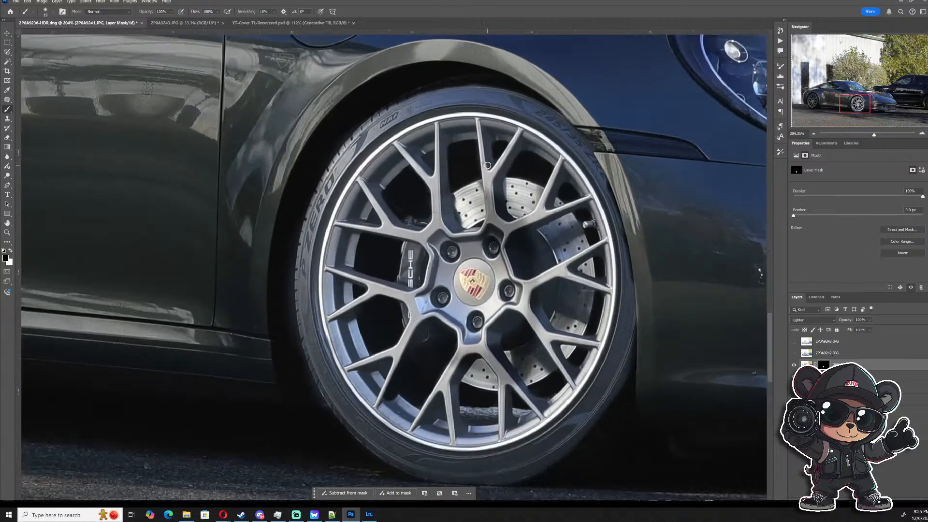
- Duplicate the 2P0A9241.JPG layer, hide the copy and target the original layer's mask
{"action": "left_click", "coordinate": [878, 367]}
{"action": "key", "text": "ctrl+j"}
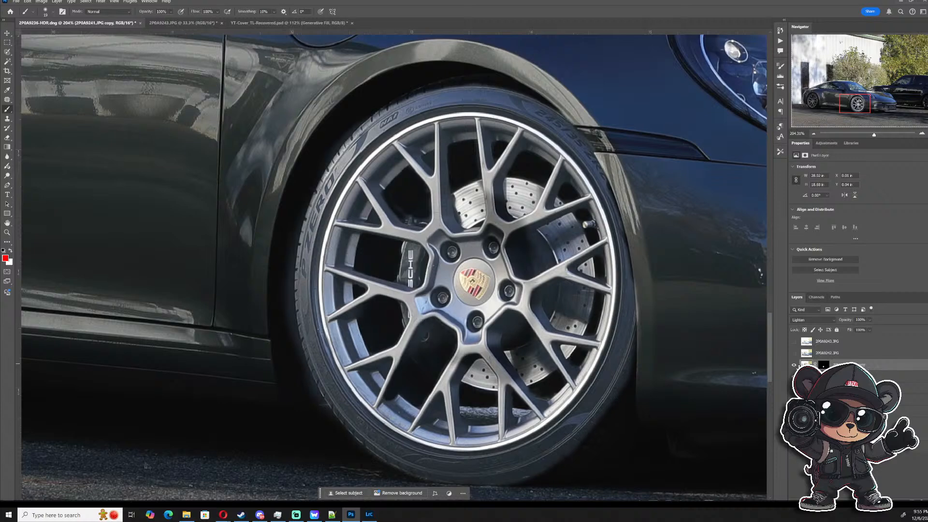
{"action": "left_click", "coordinate": [794, 365]}
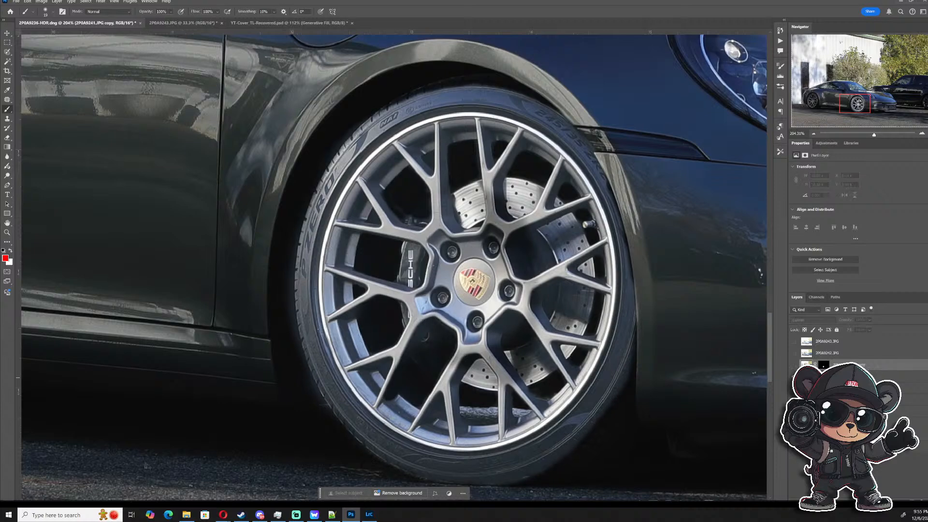
{"action": "left_click", "coordinate": [823, 376]}
- Paint black on the original layer's mask around the front tire's right side, top and left side
{"action": "scroll", "coordinate": [551, 424], "scroll_direction": "down", "scroll_amount": 3}
{"action": "mouse_move", "coordinate": [534, 447]}
{"action": "left_mouse_down"}
{"action": "mouse_move", "coordinate": [551, 456]}
{"action": "mouse_move", "coordinate": [543, 451]}
{"action": "left_mouse_up"}
{"action": "key", "text": "x"}
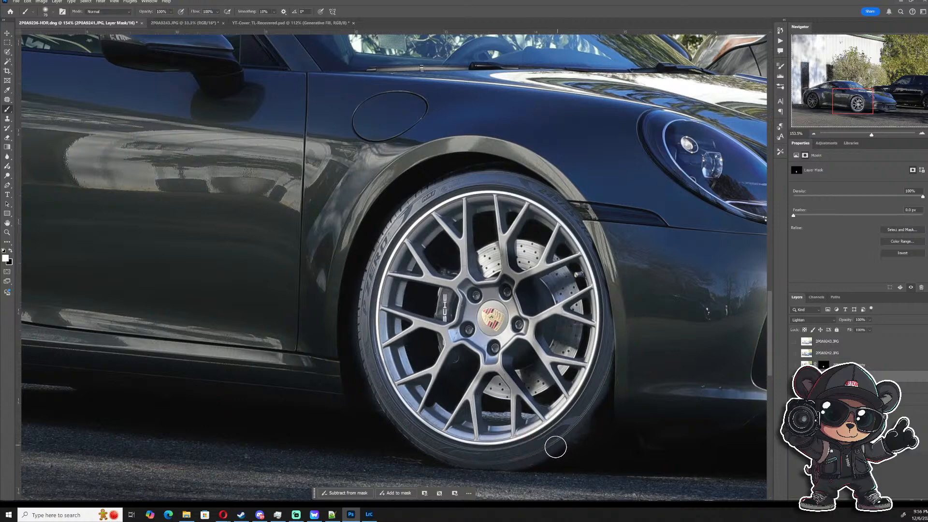
{"action": "key", "text": "x"}
{"action": "mouse_move", "coordinate": [549, 447]}
{"action": "left_mouse_down"}
{"action": "mouse_move", "coordinate": [599, 404]}
{"action": "mouse_move", "coordinate": [577, 436]}
{"action": "mouse_move", "coordinate": [539, 463]}
{"action": "mouse_move", "coordinate": [598, 402]}
{"action": "mouse_move", "coordinate": [573, 423]}
{"action": "mouse_move", "coordinate": [614, 353]}
{"action": "left_mouse_up"}
{"action": "left_click_drag", "start_coordinate": [620, 294], "coordinate": [614, 344]}
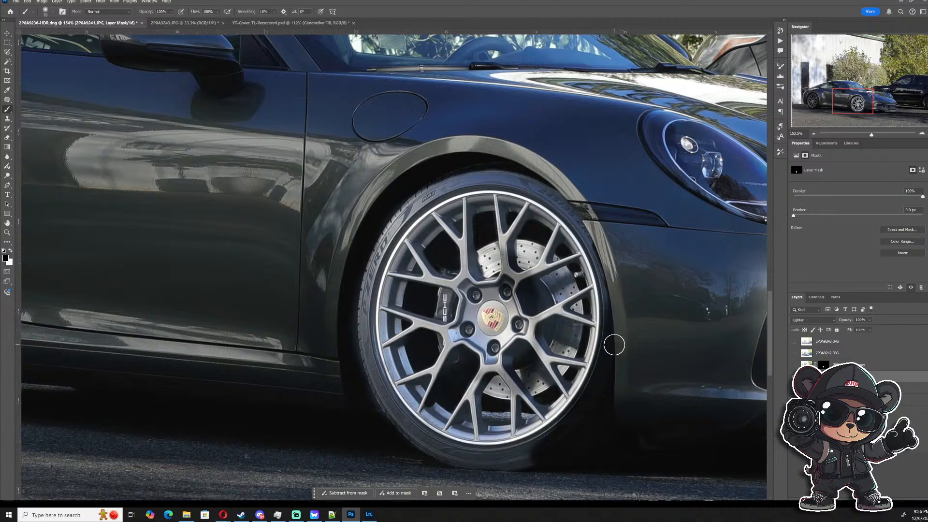
{"action": "mouse_move", "coordinate": [615, 312]}
{"action": "left_mouse_down"}
{"action": "mouse_move", "coordinate": [518, 187]}
{"action": "mouse_move", "coordinate": [488, 183]}
{"action": "mouse_move", "coordinate": [513, 178]}
{"action": "mouse_move", "coordinate": [434, 180]}
{"action": "mouse_move", "coordinate": [466, 177]}
{"action": "mouse_move", "coordinate": [390, 221]}
{"action": "mouse_move", "coordinate": [361, 285]}
{"action": "mouse_move", "coordinate": [369, 268]}
{"action": "mouse_move", "coordinate": [358, 325]}
{"action": "mouse_move", "coordinate": [368, 272]}
{"action": "mouse_move", "coordinate": [366, 334]}
{"action": "mouse_move", "coordinate": [362, 322]}
{"action": "mouse_move", "coordinate": [380, 410]}
{"action": "mouse_move", "coordinate": [369, 336]}
{"action": "mouse_move", "coordinate": [368, 372]}
{"action": "mouse_move", "coordinate": [420, 443]}
{"action": "mouse_move", "coordinate": [363, 379]}
{"action": "mouse_move", "coordinate": [393, 416]}
{"action": "left_mouse_up"}
- Resize the brush and paint black on the mask over the front tire's remaining left edge and its bottom
{"action": "right_click", "coordinate": [519, 186], "text": "alt"}
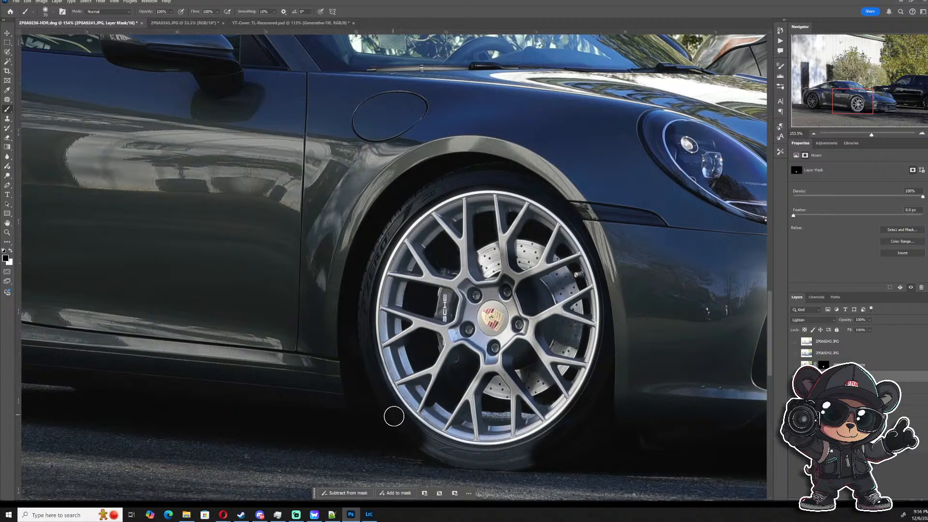
{"action": "mouse_move", "coordinate": [365, 369]}
{"action": "left_mouse_down"}
{"action": "mouse_move", "coordinate": [381, 387]}
{"action": "mouse_move", "coordinate": [361, 341]}
{"action": "left_mouse_up"}
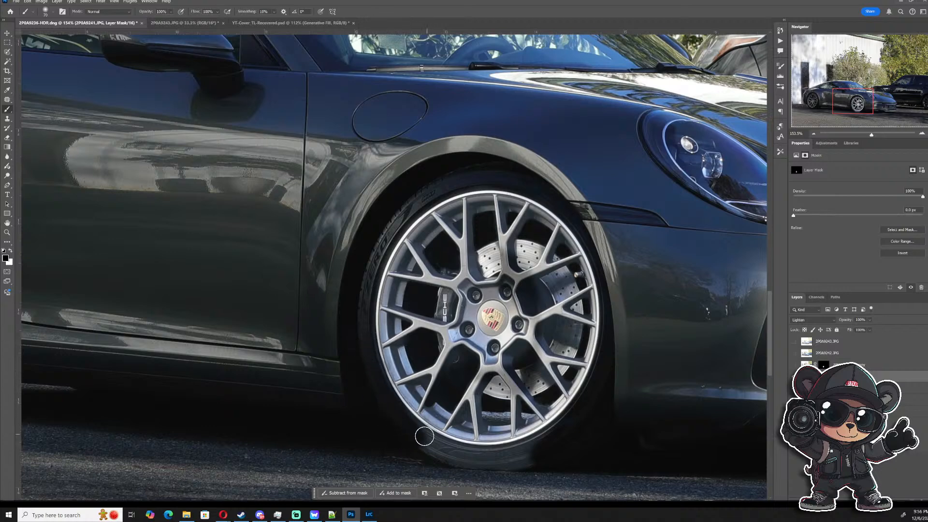
{"action": "mouse_move", "coordinate": [424, 437]}
{"action": "left_mouse_down"}
{"action": "mouse_move", "coordinate": [495, 468]}
{"action": "mouse_move", "coordinate": [413, 452]}
{"action": "mouse_move", "coordinate": [405, 437]}
{"action": "mouse_move", "coordinate": [451, 459]}
{"action": "mouse_move", "coordinate": [408, 432]}
{"action": "mouse_move", "coordinate": [450, 455]}
{"action": "mouse_move", "coordinate": [439, 451]}
{"action": "mouse_move", "coordinate": [534, 461]}
{"action": "mouse_move", "coordinate": [463, 457]}
{"action": "mouse_move", "coordinate": [482, 463]}
{"action": "mouse_move", "coordinate": [580, 411]}
{"action": "left_mouse_up"}
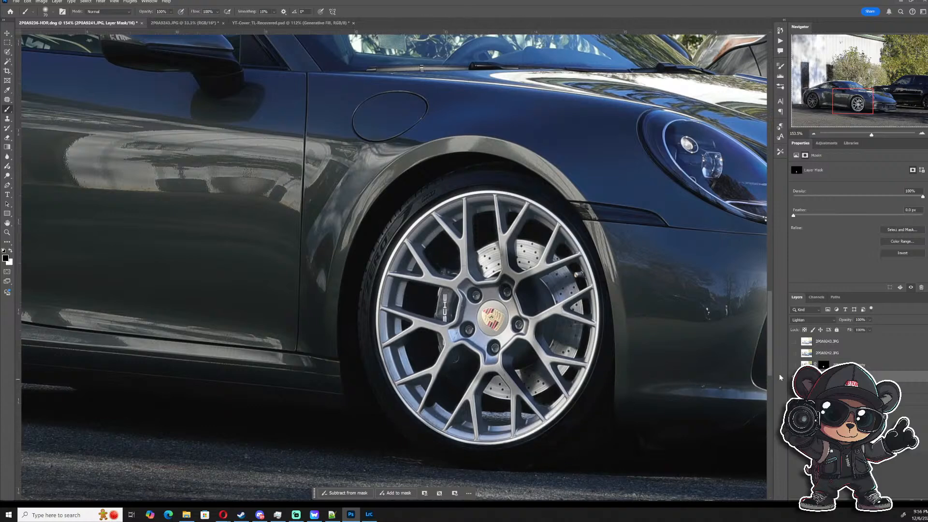
- Show the copied layer and lower its opacity to about 48%
{"action": "left_click", "coordinate": [793, 366]}
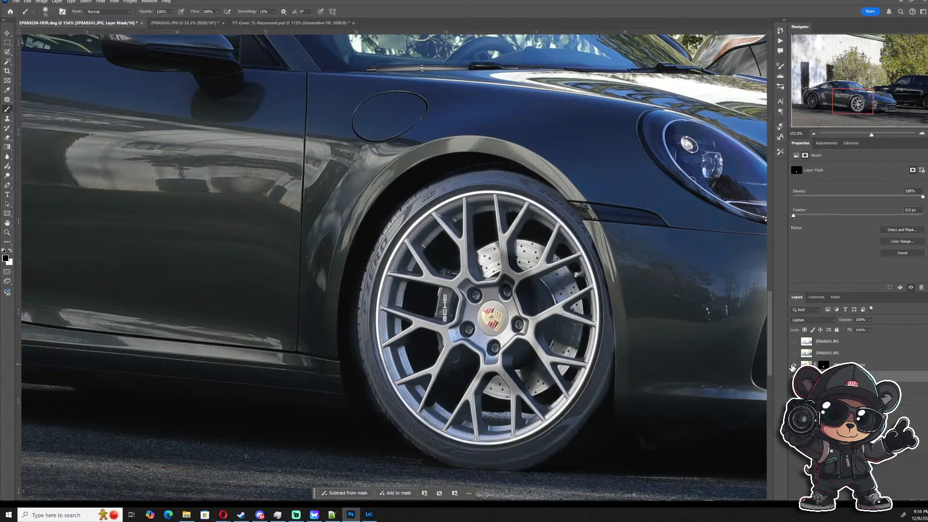
{"action": "left_click", "coordinate": [838, 363]}
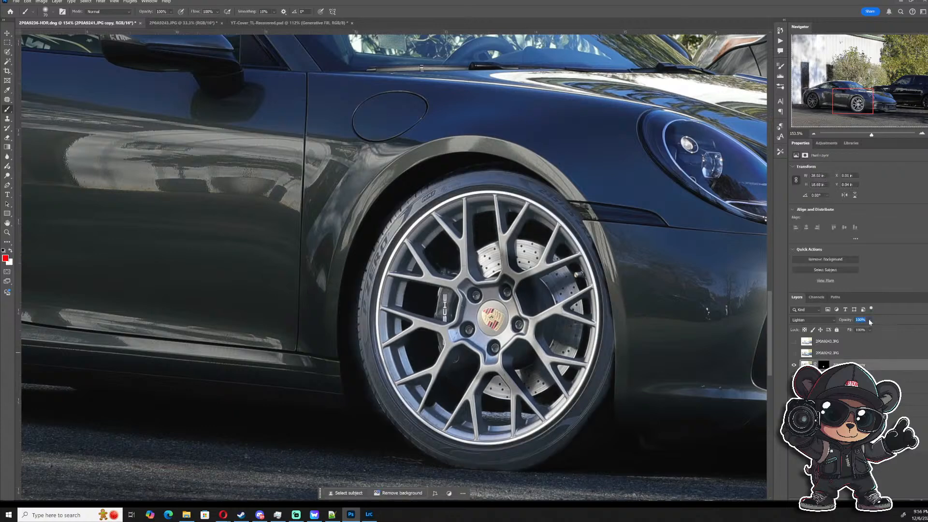
{"action": "left_click_drag", "start_coordinate": [864, 330], "coordinate": [863, 330]}
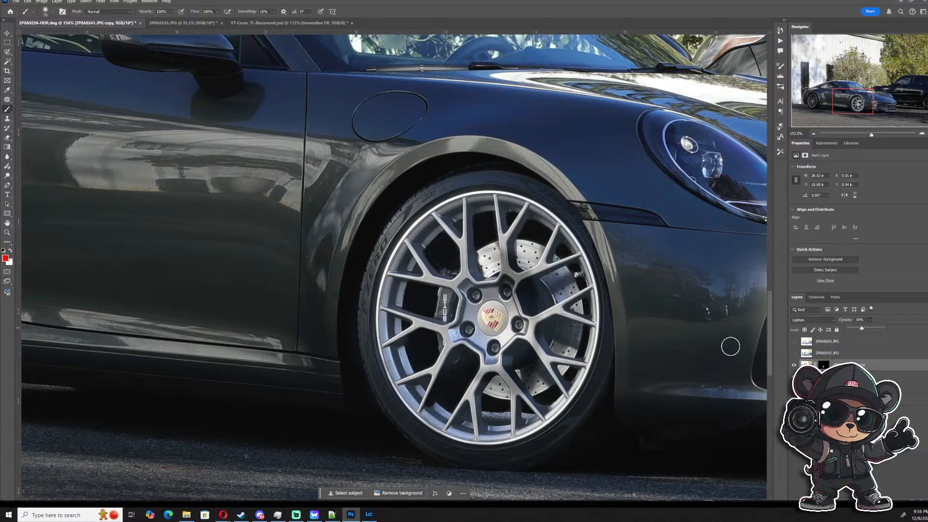
{"action": "scroll", "coordinate": [586, 371], "scroll_direction": "down", "scroll_amount": 11}
{"action": "scroll", "coordinate": [595, 368], "scroll_direction": "up", "scroll_amount": 5}
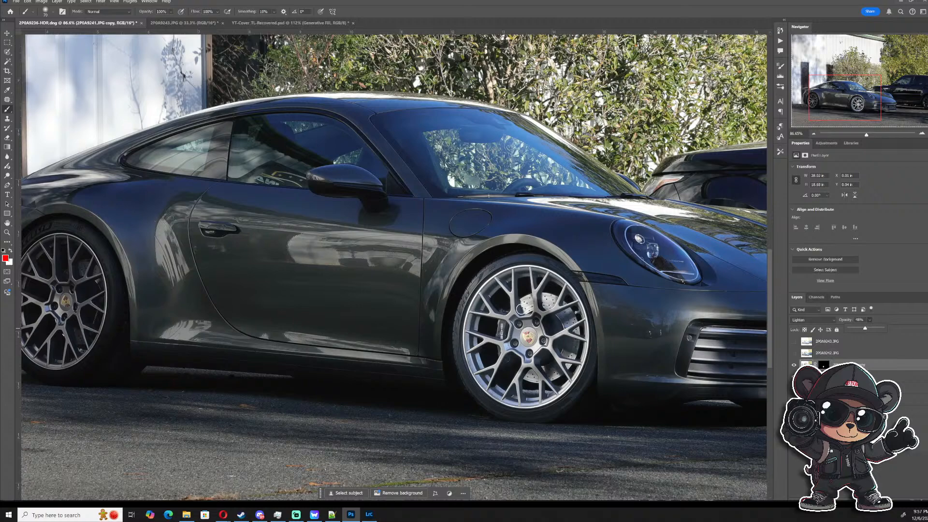
- Target the copied layer's mask and paint white over the rear tire's right side and lower sidewall
{"action": "left_click_drag", "start_coordinate": [845, 108], "coordinate": [793, 111]}
{"action": "scroll", "coordinate": [187, 315], "scroll_direction": "up", "scroll_amount": 3}
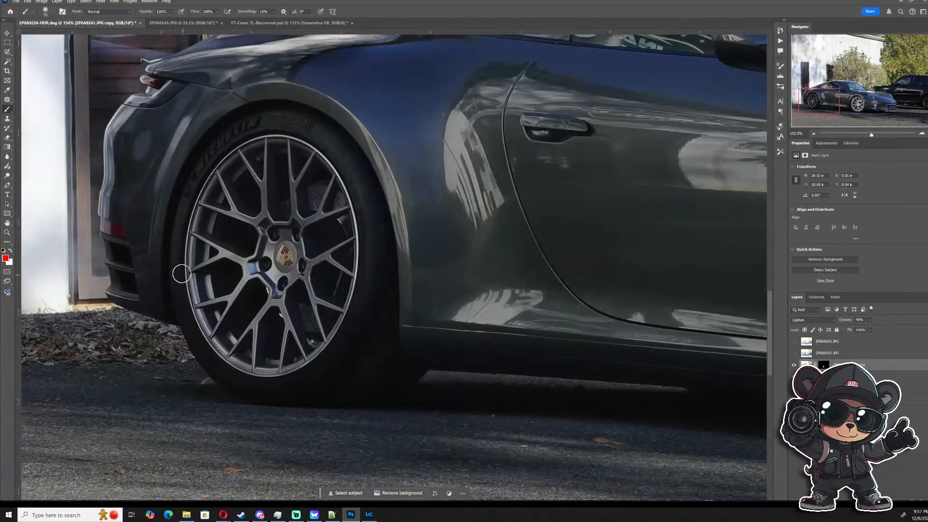
{"action": "left_click_drag", "start_coordinate": [308, 135], "coordinate": [304, 135]}
{"action": "left_click_drag", "start_coordinate": [302, 124], "coordinate": [309, 128]}
{"action": "left_click", "coordinate": [824, 365]}
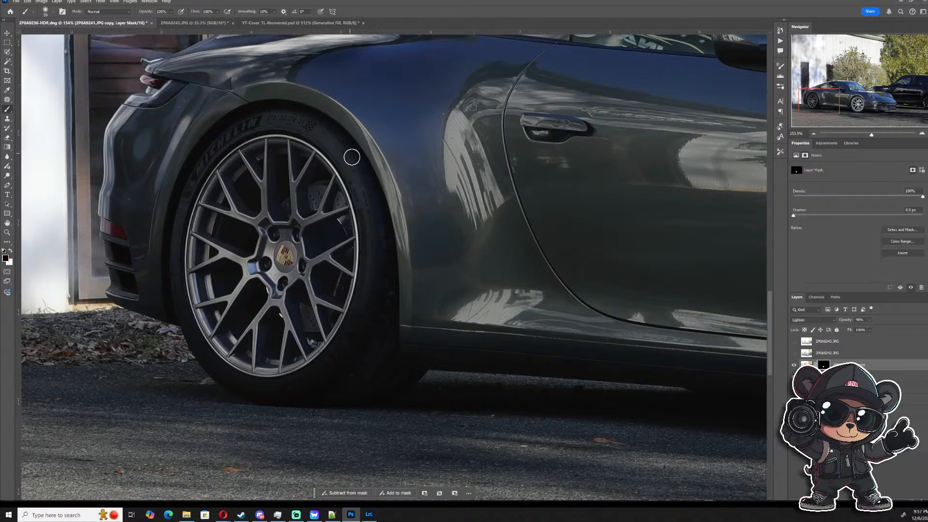
{"action": "key", "text": "x"}
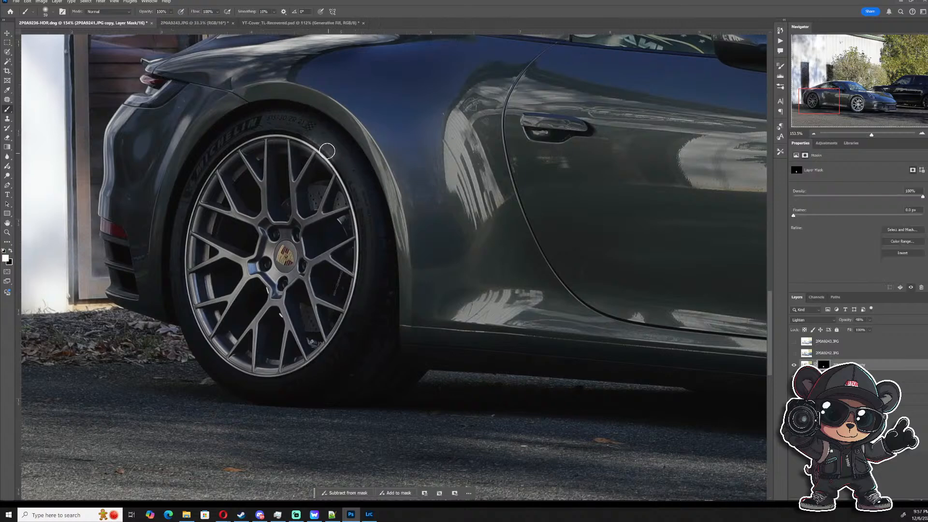
{"action": "mouse_move", "coordinate": [342, 159]}
{"action": "left_mouse_down"}
{"action": "mouse_move", "coordinate": [314, 128]}
{"action": "mouse_move", "coordinate": [351, 164]}
{"action": "mouse_move", "coordinate": [361, 191]}
{"action": "mouse_move", "coordinate": [341, 164]}
{"action": "mouse_move", "coordinate": [361, 190]}
{"action": "mouse_move", "coordinate": [372, 242]}
{"action": "mouse_move", "coordinate": [352, 180]}
{"action": "mouse_move", "coordinate": [369, 235]}
{"action": "mouse_move", "coordinate": [356, 317]}
{"action": "mouse_move", "coordinate": [372, 269]}
{"action": "left_mouse_up"}
{"action": "mouse_move", "coordinate": [353, 191]}
{"action": "left_mouse_down"}
{"action": "mouse_move", "coordinate": [306, 128]}
{"action": "mouse_move", "coordinate": [267, 120]}
{"action": "mouse_move", "coordinate": [310, 130]}
{"action": "mouse_move", "coordinate": [260, 123]}
{"action": "mouse_move", "coordinate": [214, 147]}
{"action": "mouse_move", "coordinate": [181, 201]}
{"action": "mouse_move", "coordinate": [175, 295]}
{"action": "mouse_move", "coordinate": [208, 363]}
{"action": "mouse_move", "coordinate": [267, 394]}
{"action": "mouse_move", "coordinate": [208, 364]}
{"action": "mouse_move", "coordinate": [243, 388]}
{"action": "mouse_move", "coordinate": [210, 366]}
{"action": "mouse_move", "coordinate": [253, 388]}
{"action": "mouse_move", "coordinate": [298, 388]}
{"action": "mouse_move", "coordinate": [256, 391]}
{"action": "mouse_move", "coordinate": [299, 386]}
{"action": "mouse_move", "coordinate": [321, 371]}
{"action": "mouse_move", "coordinate": [358, 320]}
{"action": "mouse_move", "coordinate": [344, 341]}
{"action": "mouse_move", "coordinate": [191, 368]}
{"action": "left_mouse_up"}
- Paint black on the copy's mask along the ground beside the rear tire's lower-left edge
{"action": "scroll", "coordinate": [208, 387], "scroll_direction": "up", "scroll_amount": 13}
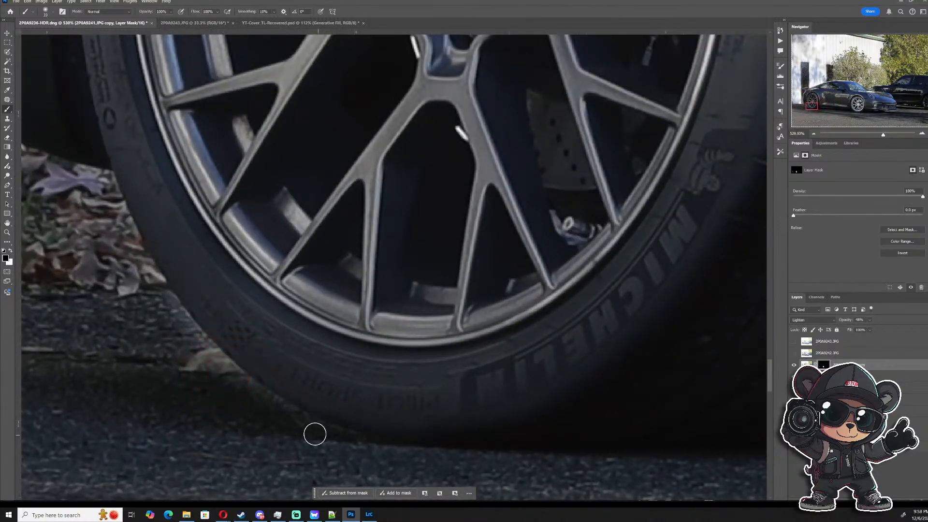
{"action": "key", "text": "x"}
{"action": "mouse_move", "coordinate": [144, 285]}
{"action": "left_mouse_down"}
{"action": "mouse_move", "coordinate": [217, 366]}
{"action": "mouse_move", "coordinate": [144, 268]}
{"action": "mouse_move", "coordinate": [237, 383]}
{"action": "mouse_move", "coordinate": [328, 433]}
{"action": "mouse_move", "coordinate": [232, 377]}
{"action": "mouse_move", "coordinate": [160, 305]}
{"action": "left_mouse_up"}
{"action": "scroll", "coordinate": [189, 348], "scroll_direction": "down", "scroll_amount": 6}
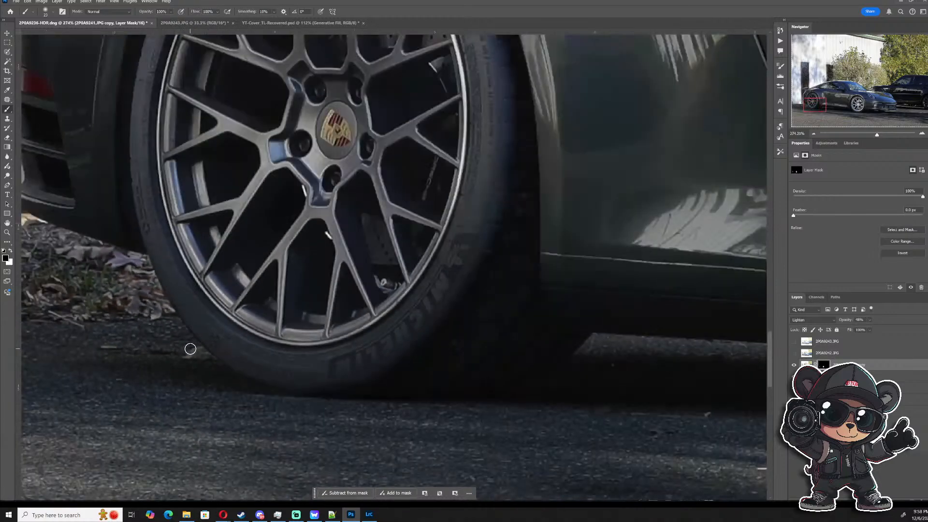
- Enlarge the brush and paint white on the mask over the rear tire's lower-right sidewall and tread
{"action": "scroll", "coordinate": [356, 365], "scroll_direction": "up", "scroll_amount": 1}
{"action": "key", "text": "x"}
{"action": "key", "text": "bracketright"}
{"action": "key", "text": "bracketright"}
{"action": "key", "text": "bracketright"}
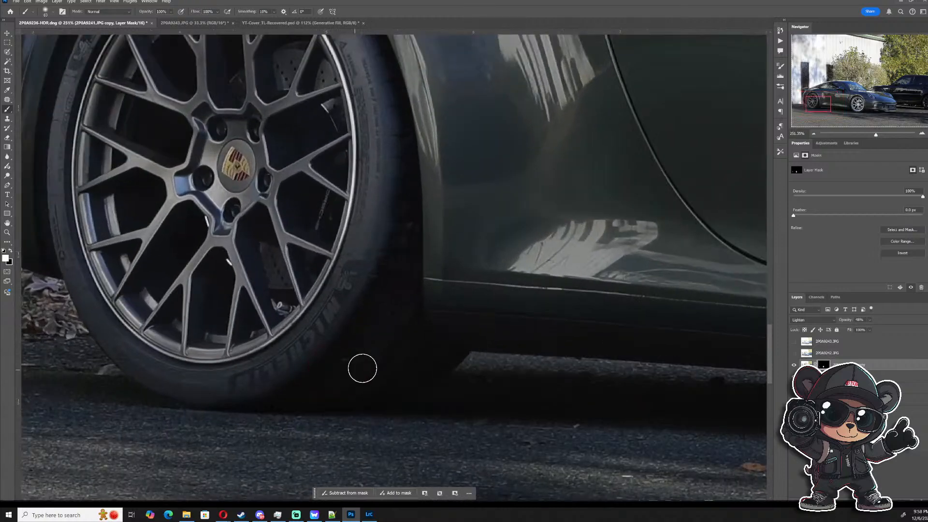
{"action": "mouse_move", "coordinate": [273, 391]}
{"action": "left_mouse_down"}
{"action": "mouse_move", "coordinate": [320, 388]}
{"action": "mouse_move", "coordinate": [242, 391]}
{"action": "mouse_move", "coordinate": [396, 386]}
{"action": "mouse_move", "coordinate": [411, 367]}
{"action": "mouse_move", "coordinate": [397, 373]}
{"action": "mouse_move", "coordinate": [386, 244]}
{"action": "mouse_move", "coordinate": [369, 367]}
{"action": "mouse_move", "coordinate": [380, 268]}
{"action": "mouse_move", "coordinate": [324, 390]}
{"action": "mouse_move", "coordinate": [342, 328]}
{"action": "left_mouse_up"}
{"action": "scroll", "coordinate": [343, 327], "scroll_direction": "down", "scroll_amount": 6}
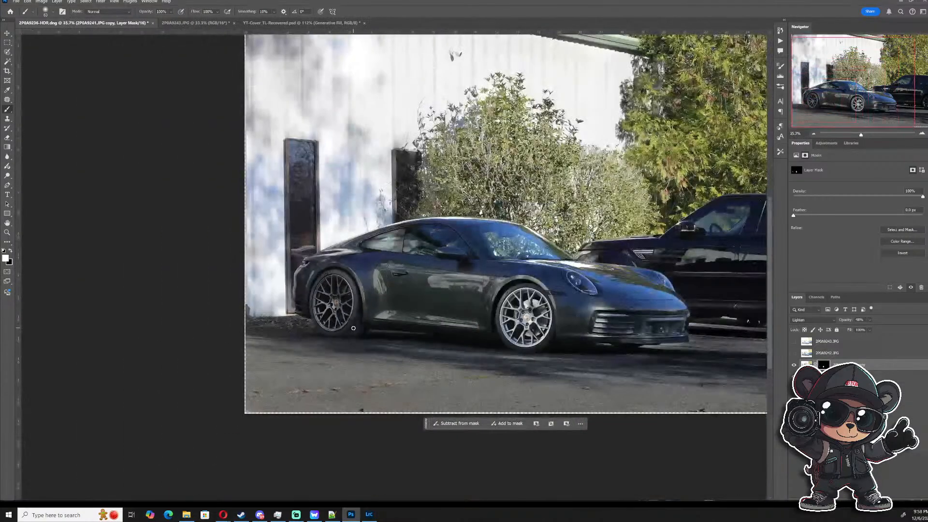
- Resize the brush and paint white on the mask over the rear tire's right tread and around to its left sidewall
{"action": "scroll", "coordinate": [353, 324], "scroll_direction": "up", "scroll_amount": 3}
{"action": "scroll", "coordinate": [364, 291], "scroll_direction": "up", "scroll_amount": 2}
{"action": "right_click", "coordinate": [363, 290], "text": "alt"}
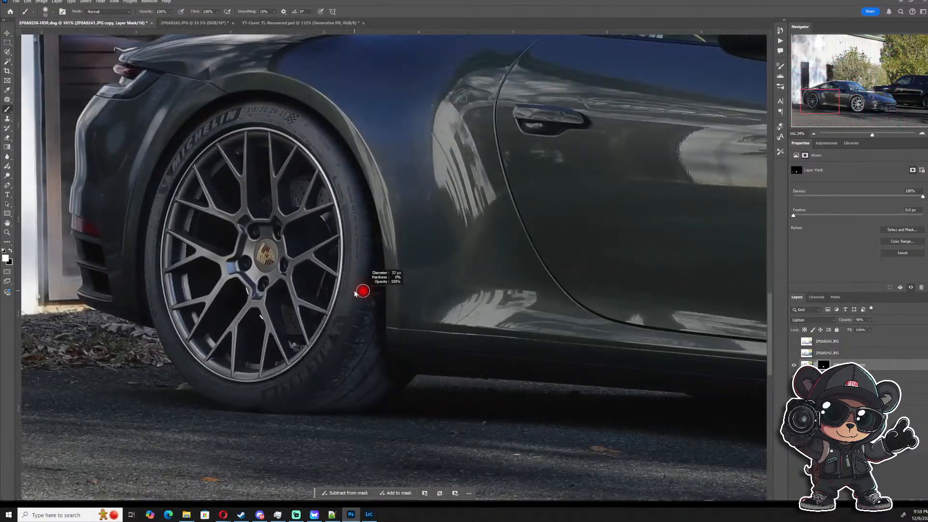
{"action": "left_click_drag", "start_coordinate": [375, 376], "coordinate": [380, 381]}
{"action": "mouse_move", "coordinate": [367, 294]}
{"action": "left_mouse_down"}
{"action": "mouse_move", "coordinate": [366, 272]}
{"action": "mouse_move", "coordinate": [376, 375]}
{"action": "mouse_move", "coordinate": [372, 260]}
{"action": "mouse_move", "coordinate": [375, 366]}
{"action": "mouse_move", "coordinate": [400, 379]}
{"action": "mouse_move", "coordinate": [369, 302]}
{"action": "mouse_move", "coordinate": [370, 224]}
{"action": "mouse_move", "coordinate": [359, 188]}
{"action": "mouse_move", "coordinate": [318, 132]}
{"action": "mouse_move", "coordinate": [308, 154]}
{"action": "mouse_move", "coordinate": [333, 139]}
{"action": "mouse_move", "coordinate": [292, 106]}
{"action": "mouse_move", "coordinate": [254, 101]}
{"action": "mouse_move", "coordinate": [214, 113]}
{"action": "mouse_move", "coordinate": [230, 105]}
{"action": "mouse_move", "coordinate": [171, 158]}
{"action": "mouse_move", "coordinate": [152, 210]}
{"action": "left_mouse_up"}
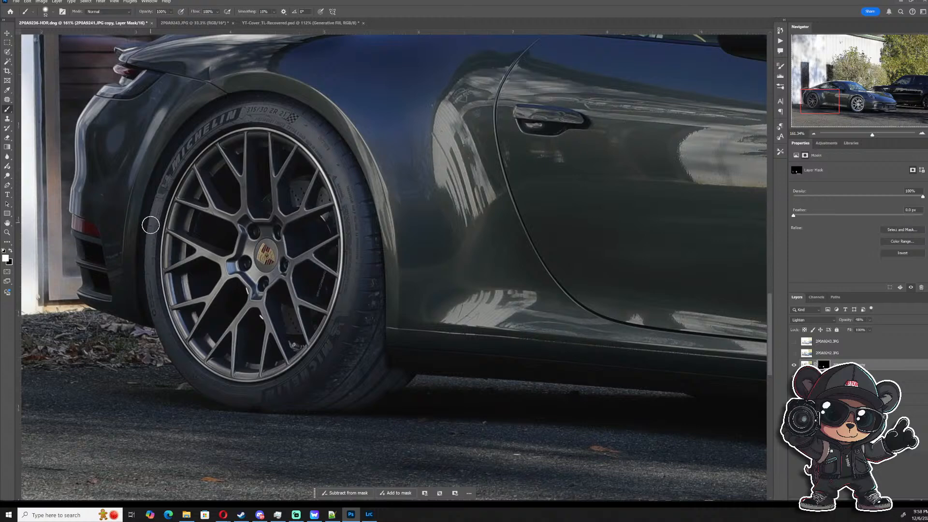
- Paint white on the mask over the rear tire's upper-left sidewall and along its top
{"action": "scroll", "coordinate": [150, 231], "scroll_direction": "up", "scroll_amount": 5}
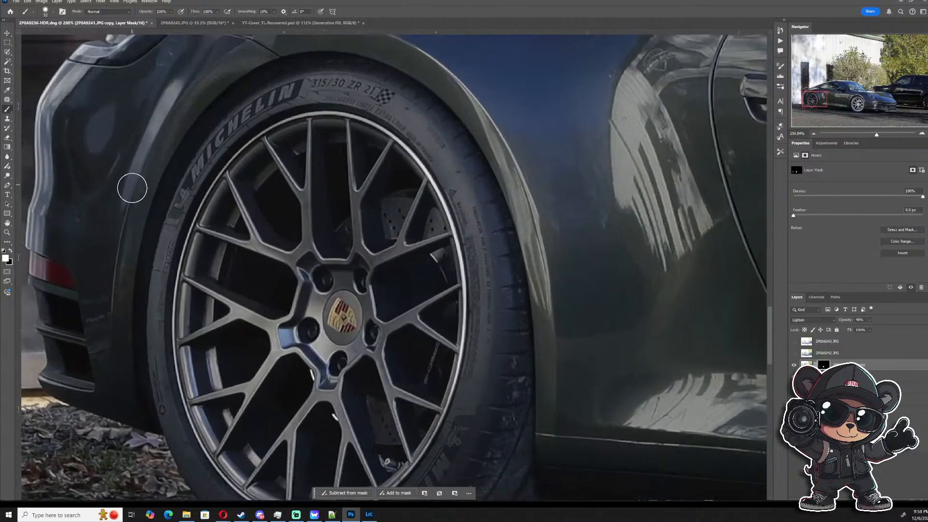
{"action": "mouse_move", "coordinate": [120, 244]}
{"action": "left_mouse_down"}
{"action": "mouse_move", "coordinate": [131, 289]}
{"action": "mouse_move", "coordinate": [151, 200]}
{"action": "mouse_move", "coordinate": [145, 227]}
{"action": "mouse_move", "coordinate": [178, 154]}
{"action": "mouse_move", "coordinate": [238, 81]}
{"action": "mouse_move", "coordinate": [302, 51]}
{"action": "mouse_move", "coordinate": [345, 47]}
{"action": "left_mouse_up"}
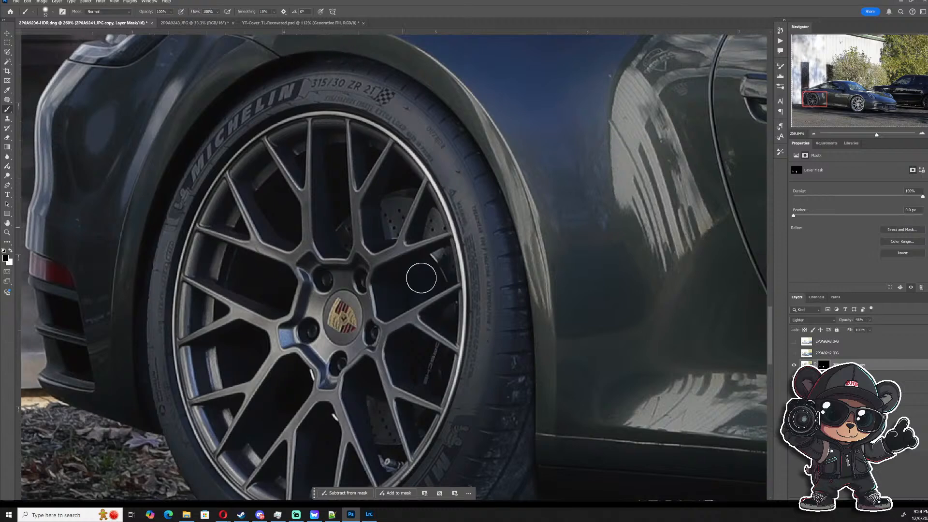
{"action": "scroll", "coordinate": [432, 314], "scroll_direction": "down", "scroll_amount": 5}
{"action": "scroll", "coordinate": [517, 376], "scroll_direction": "up", "scroll_amount": 2}
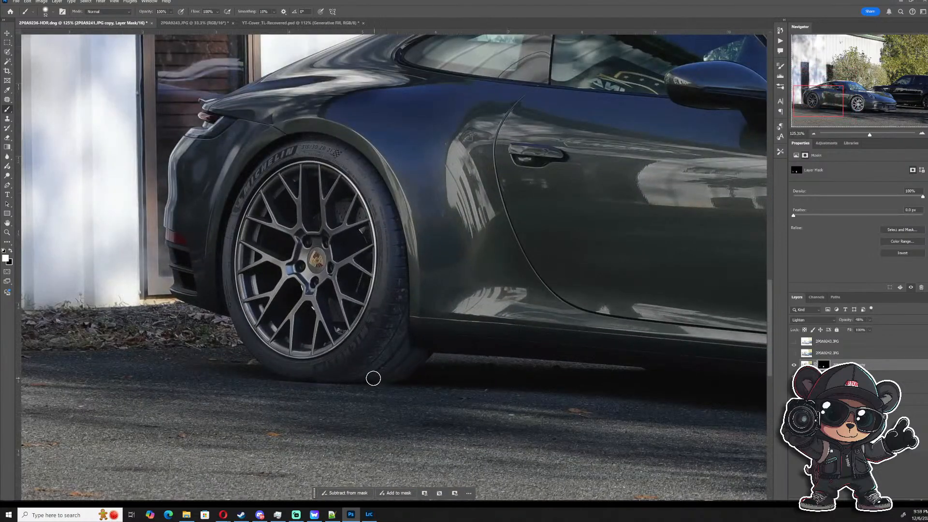
- Paint black at low opacity with a larger soft brush on the mask over the rear tire's lower tread and ground shadow
{"action": "scroll", "coordinate": [488, 396], "scroll_direction": "up", "scroll_amount": 2}
{"action": "right_click", "coordinate": [421, 398], "text": "alt"}
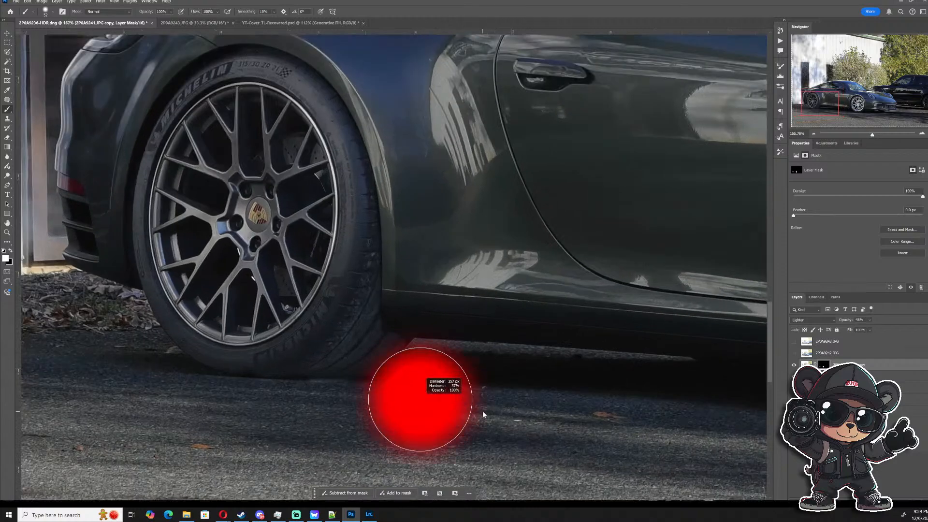
{"action": "key", "text": "x"}
{"action": "key", "text": "1"}
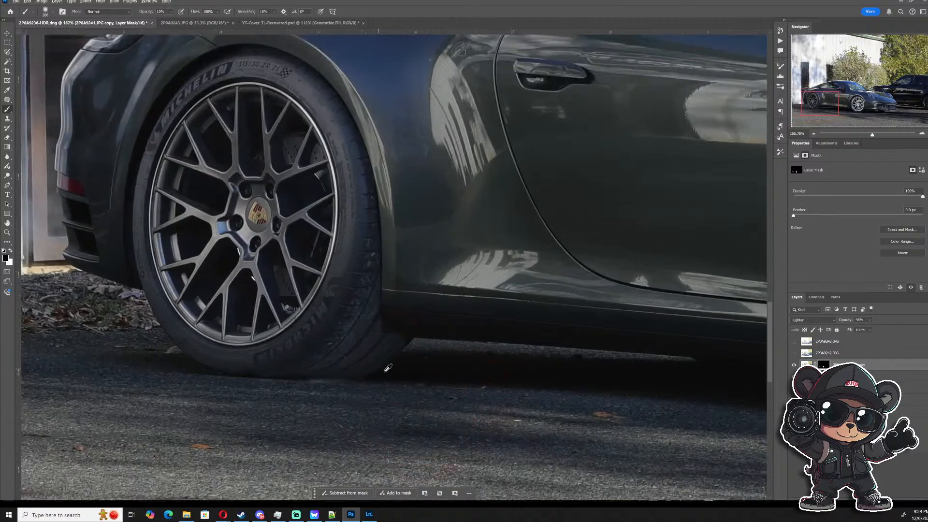
{"action": "right_click", "coordinate": [387, 368], "text": "alt"}
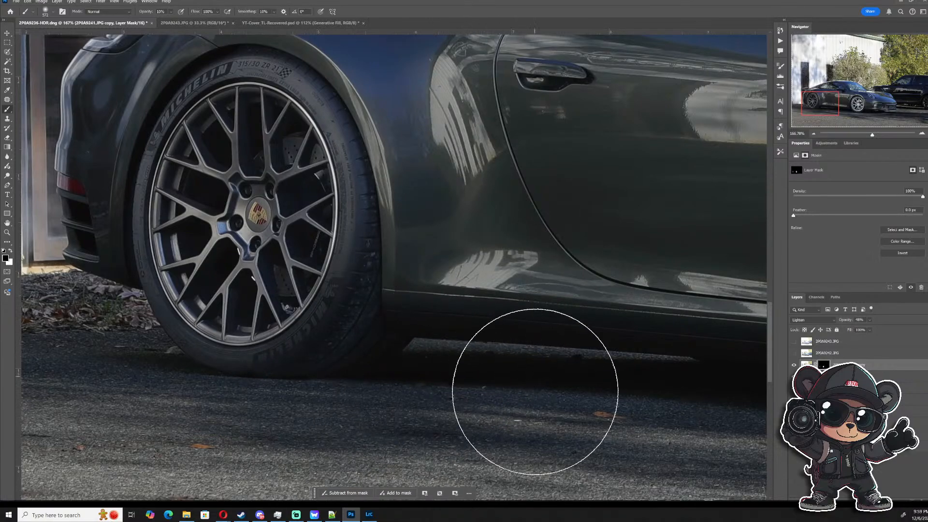
- Enlarge the brush to 1413 px and softly paint black on the copy's mask over the rear wheel area
{"action": "scroll", "coordinate": [535, 391], "scroll_direction": "down", "scroll_amount": 5}
{"action": "scroll", "coordinate": [542, 408], "scroll_direction": "up", "scroll_amount": 2}
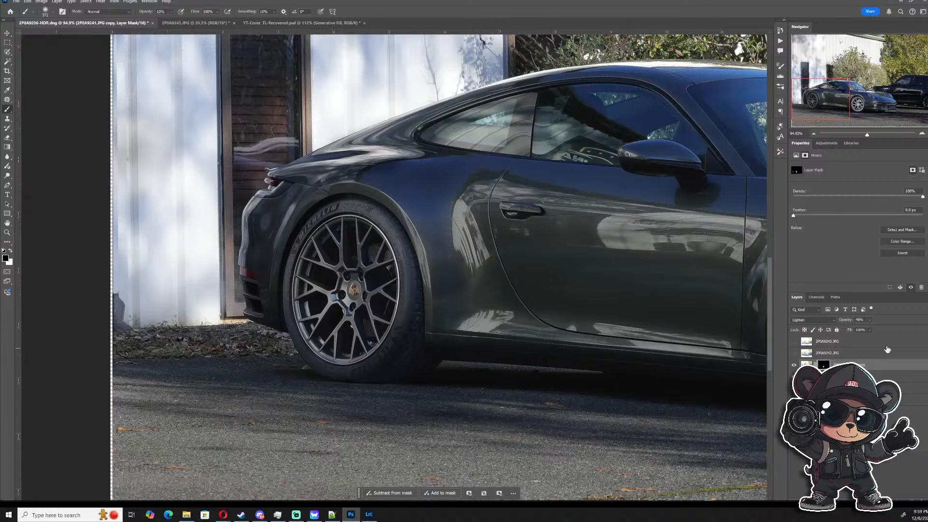
{"action": "mouse_move", "coordinate": [360, 335]}
{"action": "left_mouse_down"}
{"action": "mouse_move", "coordinate": [501, 335]}
{"action": "mouse_move", "coordinate": [445, 335]}
{"action": "left_mouse_up"}
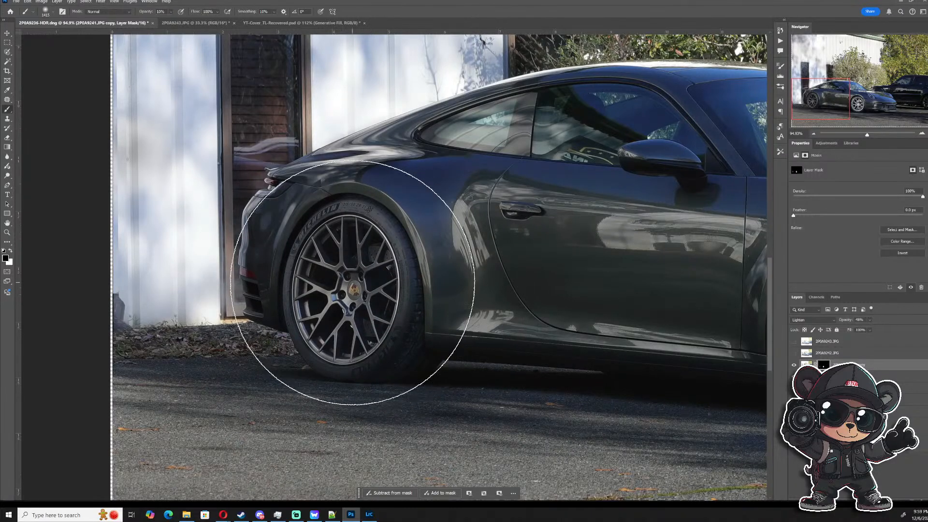
{"action": "scroll", "coordinate": [531, 338], "scroll_direction": "down", "scroll_amount": 3}
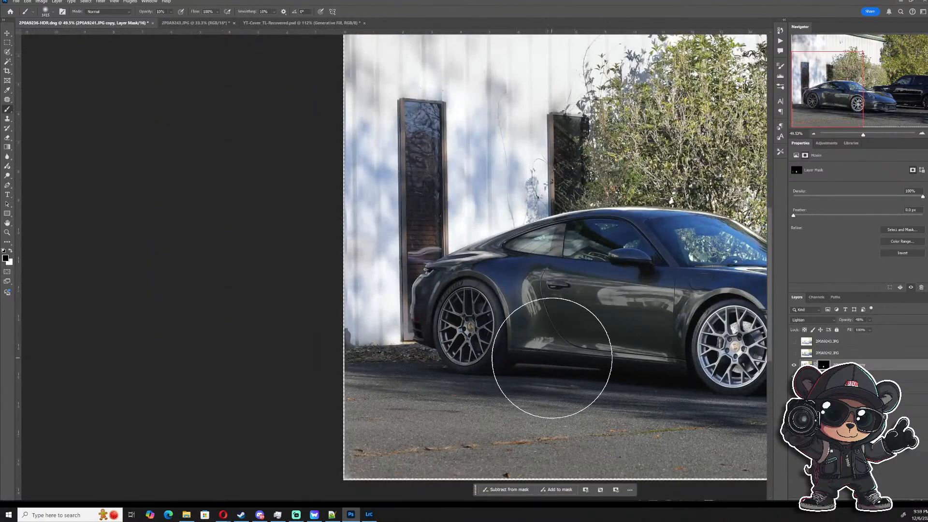
- Rename the copied layer as Tires and select the original 2P0A9241.JPG layer
{"action": "scroll", "coordinate": [546, 363], "scroll_direction": "up", "scroll_amount": 3}
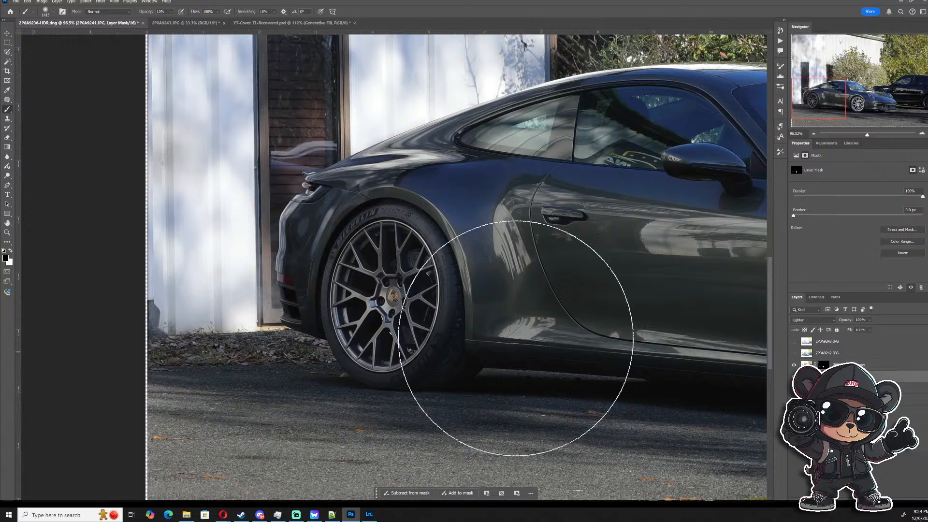
{"action": "scroll", "coordinate": [517, 341], "scroll_direction": "up", "scroll_amount": 1}
{"action": "double_click", "coordinate": [847, 364]}
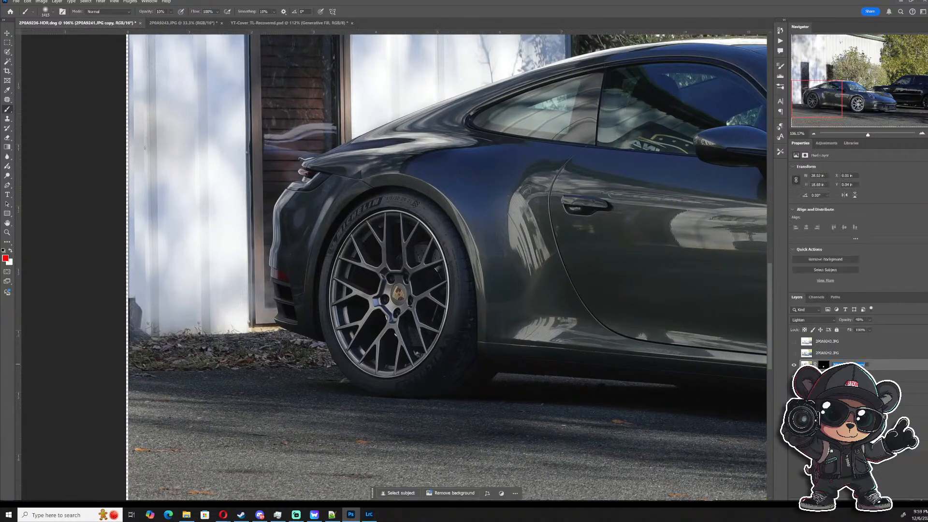
{"action": "key", "text": "Return"}
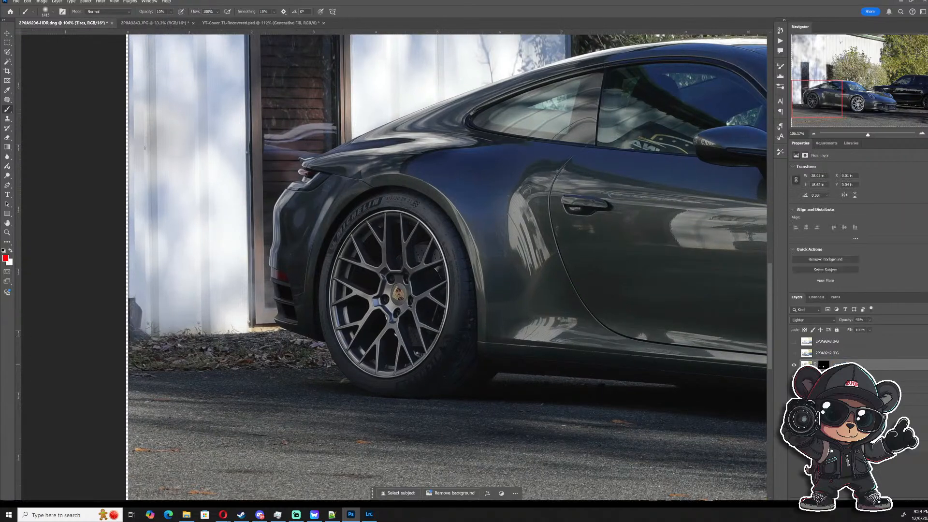
{"action": "left_click", "coordinate": [847, 374]}
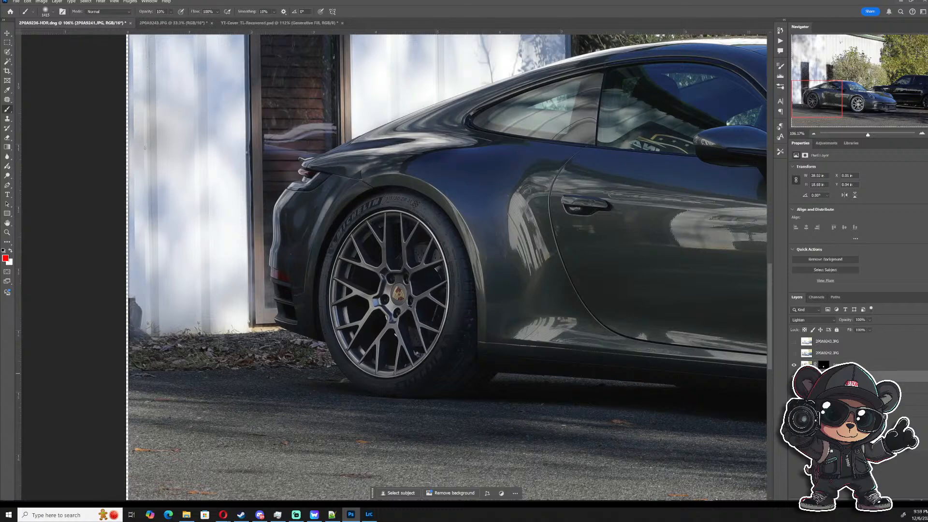
- Name the layer Rims and set up a small soft white brush at 100% opacity on its mask
{"action": "key", "text": "Return"}
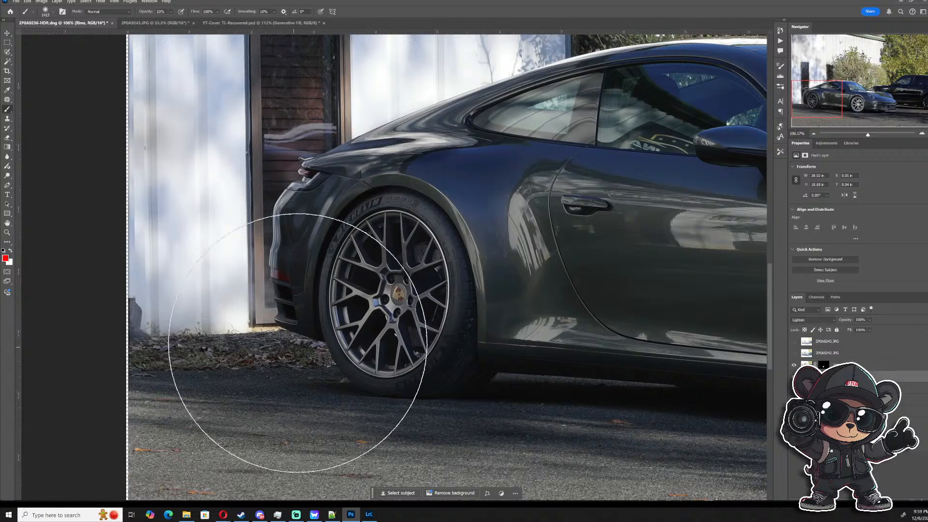
{"action": "scroll", "coordinate": [364, 278], "scroll_direction": "up", "scroll_amount": 4}
{"action": "left_click_drag", "start_coordinate": [448, 304], "coordinate": [83, 266]}
{"action": "left_click_drag", "start_coordinate": [530, 274], "coordinate": [356, 264]}
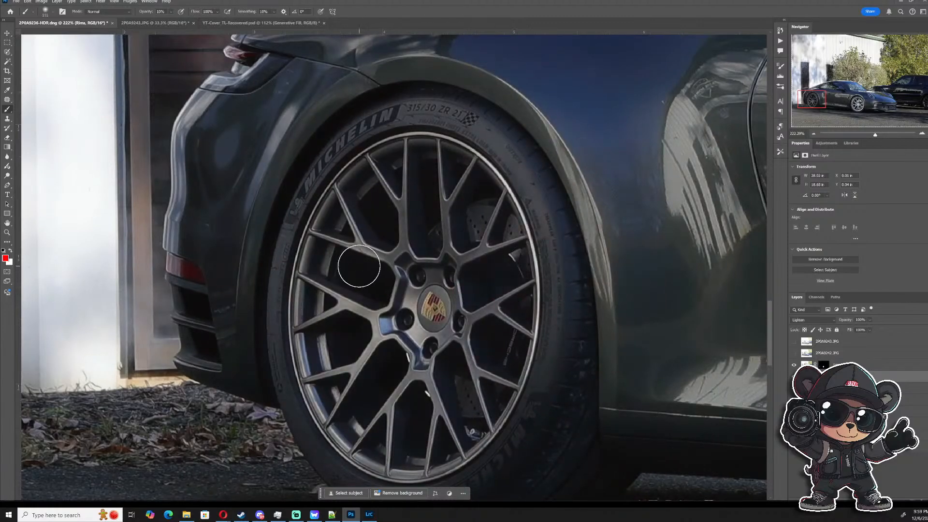
{"action": "key", "text": "0"}
{"action": "scroll", "coordinate": [339, 310], "scroll_direction": "up", "scroll_amount": 2}
{"action": "left_click_drag", "start_coordinate": [383, 315], "coordinate": [318, 308]}
{"action": "scroll", "coordinate": [352, 305], "scroll_direction": "up", "scroll_amount": 2}
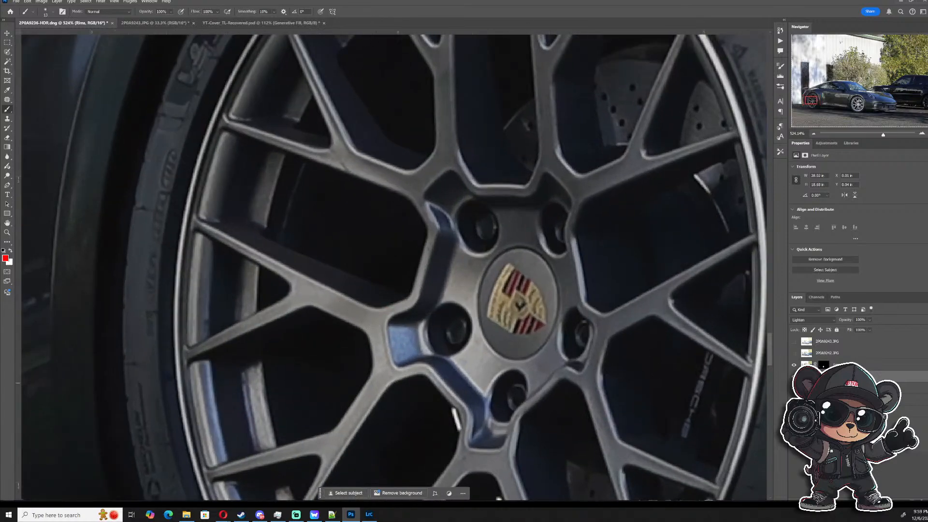
{"action": "left_click", "coordinate": [823, 377]}
{"action": "left_click", "coordinate": [823, 376]}
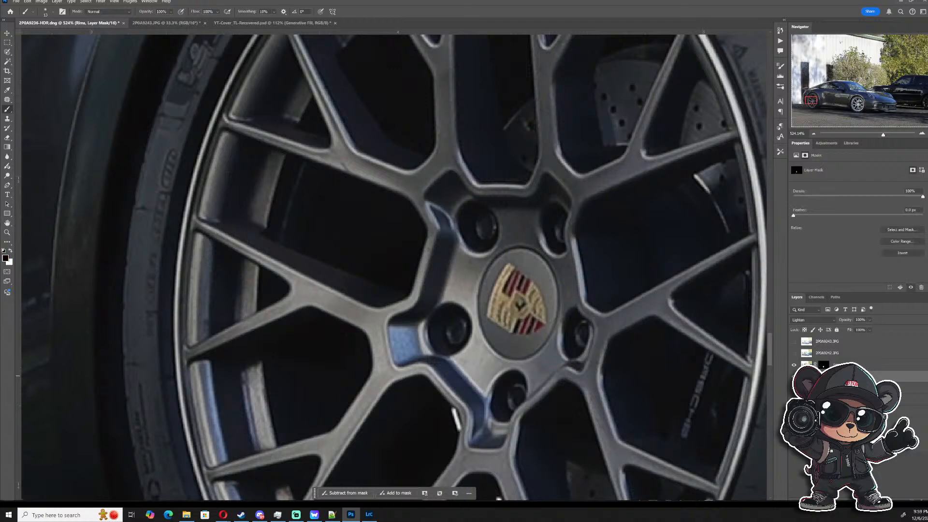
{"action": "key", "text": "x"}
- Paint white on the Rims mask over the rear wheel's left spoke, both its branches and the adjoining hub facet
{"action": "left_click_drag", "start_coordinate": [364, 319], "coordinate": [291, 284]}
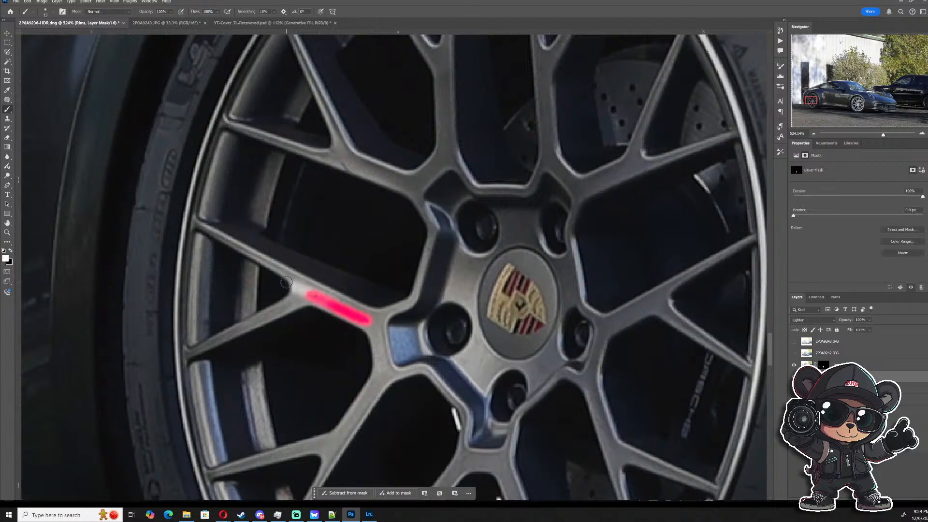
{"action": "key", "text": "ctrl+z"}
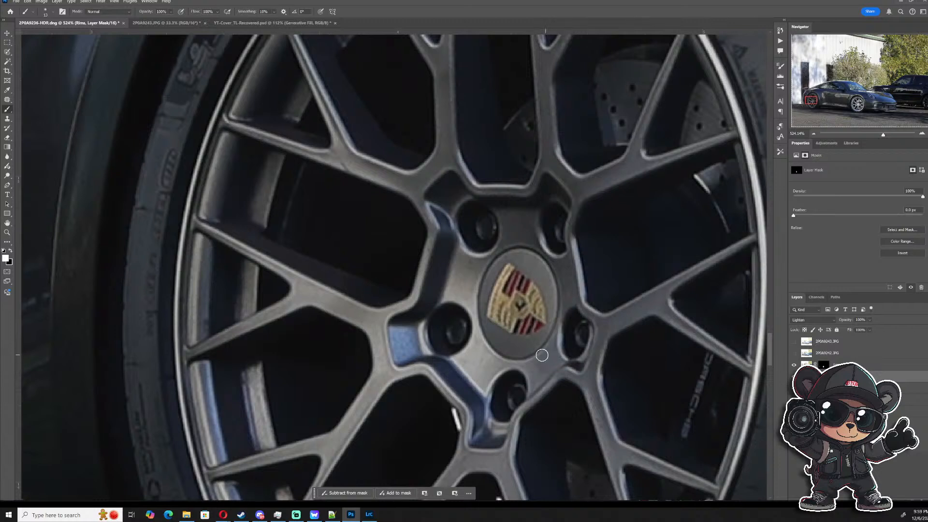
{"action": "left_click_drag", "start_coordinate": [380, 327], "coordinate": [284, 286]}
{"action": "left_click_drag", "start_coordinate": [299, 281], "coordinate": [351, 313]}
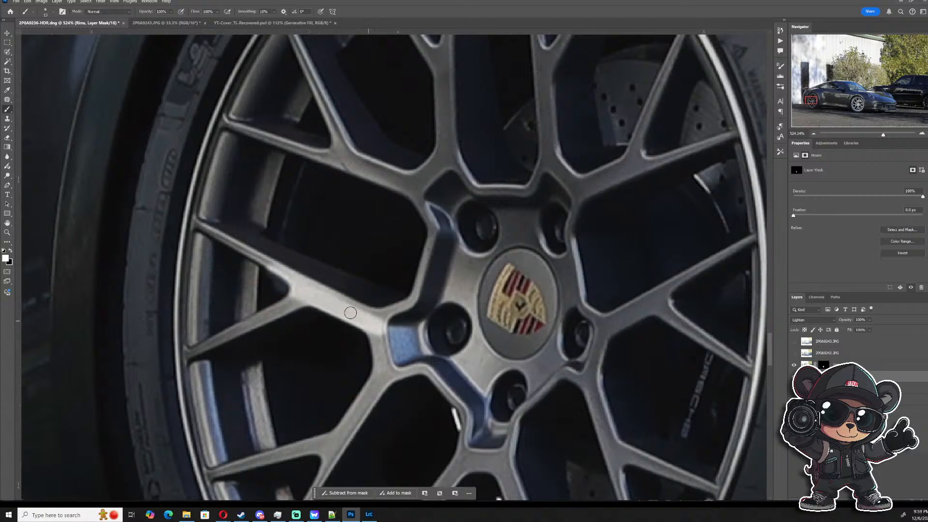
{"action": "scroll", "coordinate": [259, 302], "scroll_direction": "up", "scroll_amount": 2}
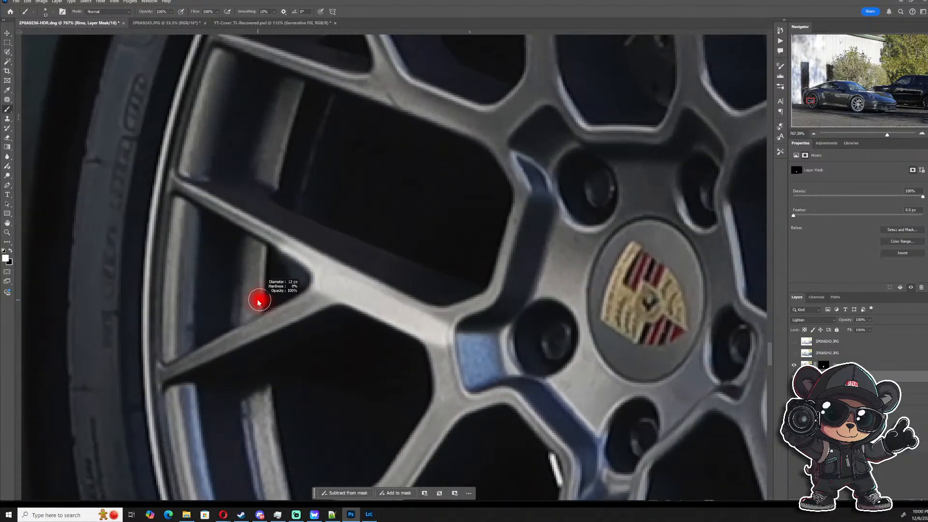
{"action": "mouse_move", "coordinate": [312, 304]}
{"action": "left_mouse_down"}
{"action": "mouse_move", "coordinate": [274, 325]}
{"action": "mouse_move", "coordinate": [337, 275]}
{"action": "mouse_move", "coordinate": [251, 329]}
{"action": "mouse_move", "coordinate": [274, 320]}
{"action": "mouse_move", "coordinate": [169, 368]}
{"action": "mouse_move", "coordinate": [224, 331]}
{"action": "left_mouse_up"}
{"action": "scroll", "coordinate": [351, 319], "scroll_direction": "down", "scroll_amount": 4}
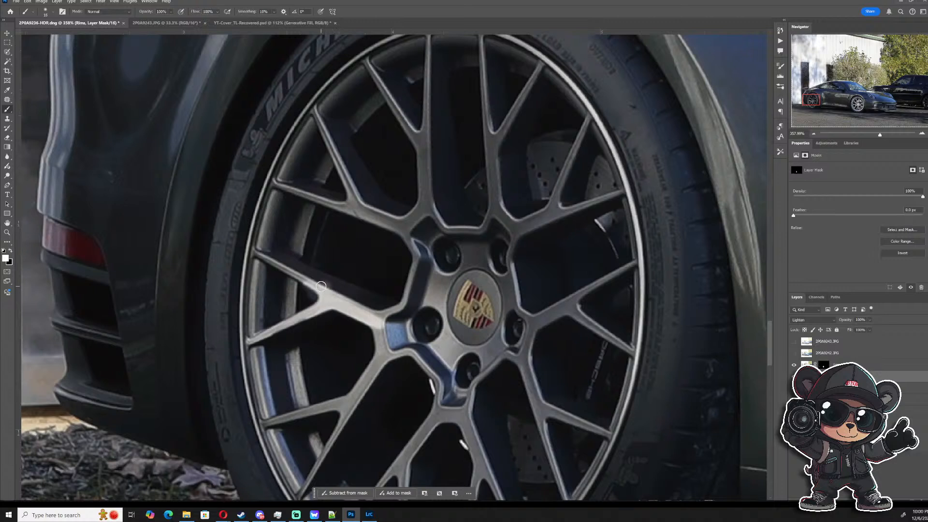
{"action": "mouse_move", "coordinate": [321, 286]}
{"action": "left_mouse_down"}
{"action": "mouse_move", "coordinate": [259, 253]}
{"action": "mouse_move", "coordinate": [382, 319]}
{"action": "mouse_move", "coordinate": [416, 298]}
{"action": "mouse_move", "coordinate": [419, 259]}
{"action": "mouse_move", "coordinate": [381, 350]}
{"action": "mouse_move", "coordinate": [399, 338]}
{"action": "mouse_move", "coordinate": [410, 348]}
{"action": "left_mouse_up"}
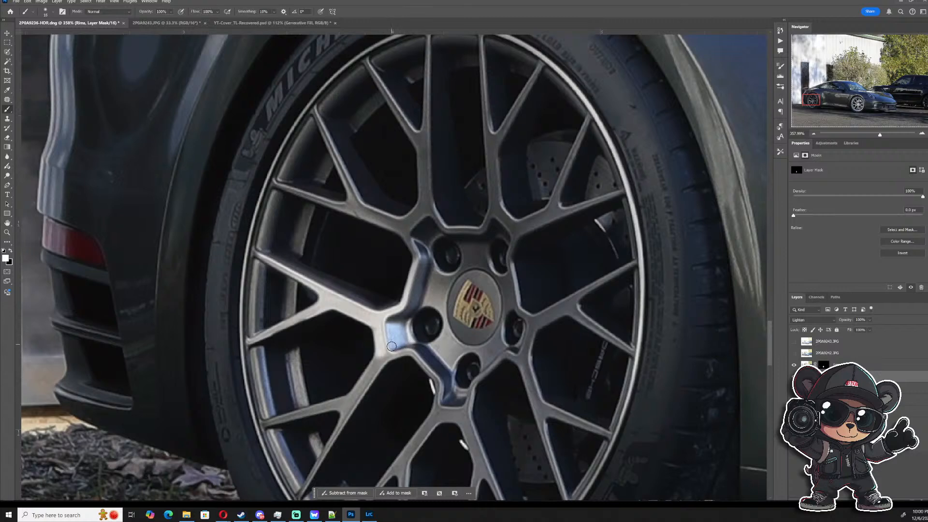
{"action": "left_click_drag", "start_coordinate": [374, 375], "coordinate": [390, 295]}
- Paint white on the Rims mask over the rear wheel's lower-left spoke with its branches and the hub's lower edge
{"action": "right_click", "coordinate": [367, 323], "text": "alt"}
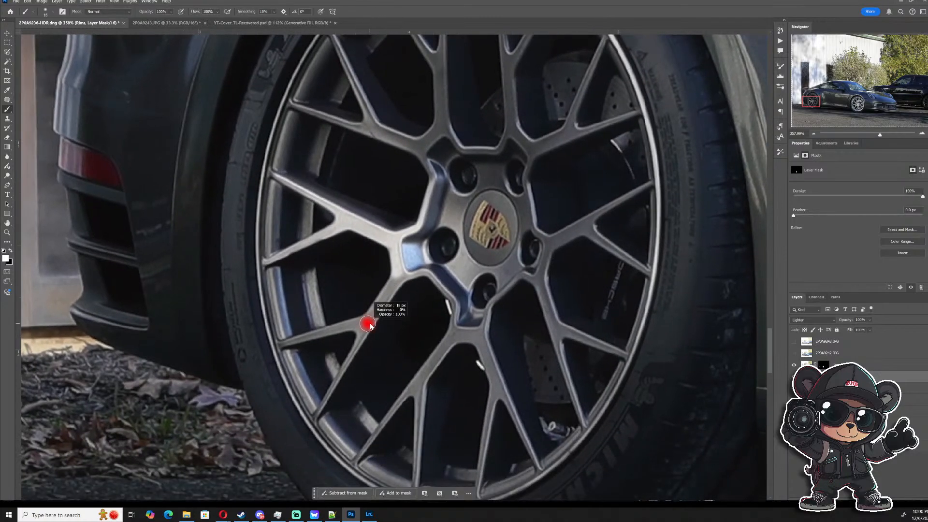
{"action": "right_click", "coordinate": [413, 260], "text": "alt"}
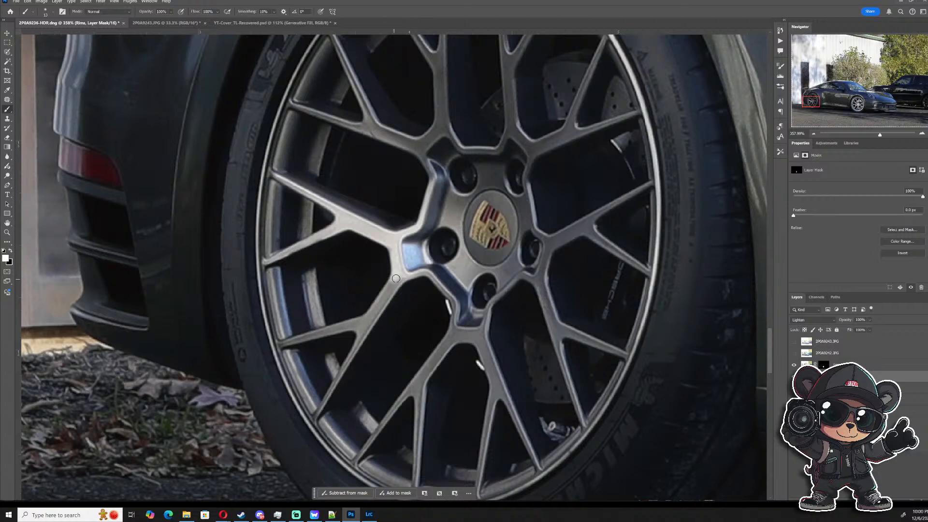
{"action": "mouse_move", "coordinate": [430, 267]}
{"action": "left_mouse_down"}
{"action": "mouse_move", "coordinate": [448, 291]}
{"action": "mouse_move", "coordinate": [452, 338]}
{"action": "mouse_move", "coordinate": [413, 388]}
{"action": "left_mouse_up"}
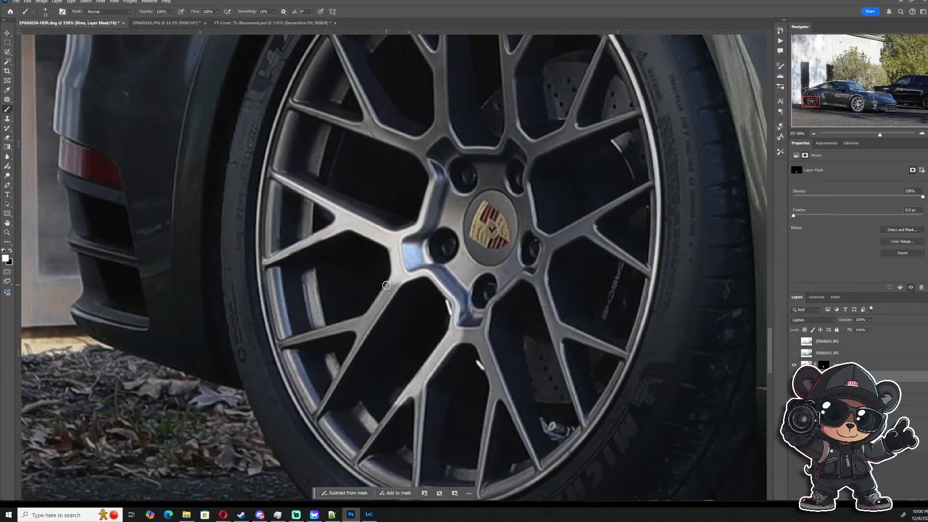
{"action": "left_click_drag", "start_coordinate": [386, 285], "coordinate": [331, 390]}
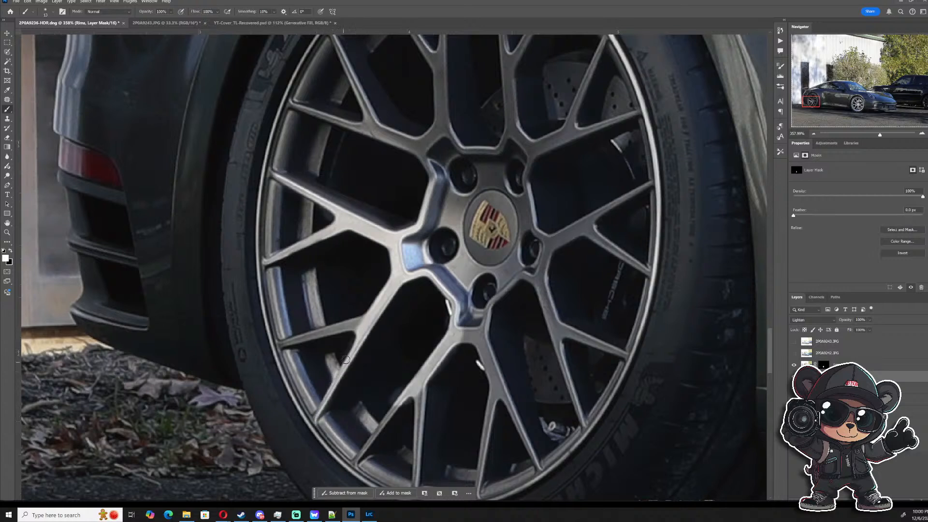
{"action": "mouse_move", "coordinate": [347, 341]}
{"action": "left_mouse_down"}
{"action": "mouse_move", "coordinate": [367, 322]}
{"action": "mouse_move", "coordinate": [329, 329]}
{"action": "mouse_move", "coordinate": [367, 320]}
{"action": "left_mouse_up"}
{"action": "left_click_drag", "start_coordinate": [291, 338], "coordinate": [295, 339]}
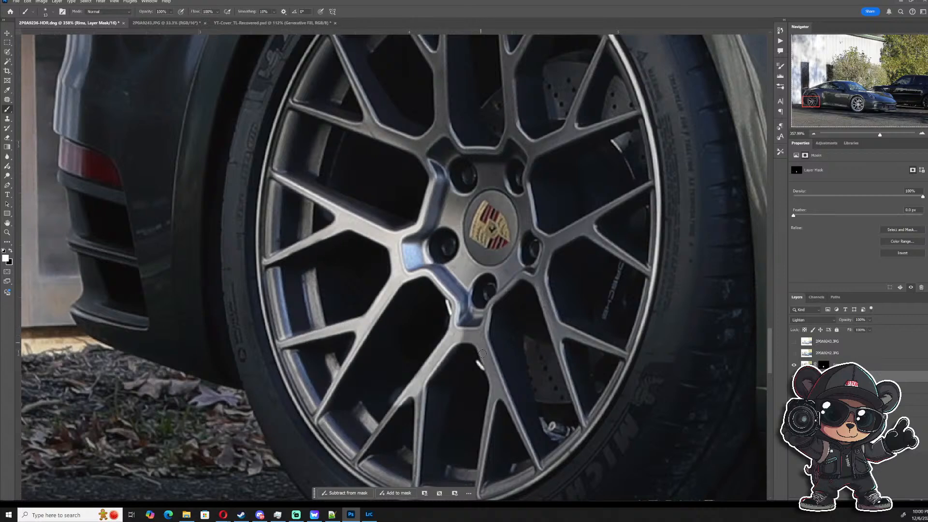
- Paint white on the Rims mask over the branches of the rear wheel's bottom spokes and along the lower rim edge
{"action": "left_click_drag", "start_coordinate": [452, 363], "coordinate": [443, 298]}
{"action": "left_click_drag", "start_coordinate": [386, 333], "coordinate": [353, 387]}
{"action": "left_click_drag", "start_coordinate": [410, 328], "coordinate": [407, 423]}
{"action": "mouse_move", "coordinate": [472, 406]}
{"action": "left_mouse_down"}
{"action": "mouse_move", "coordinate": [488, 327]}
{"action": "mouse_move", "coordinate": [471, 389]}
{"action": "left_mouse_up"}
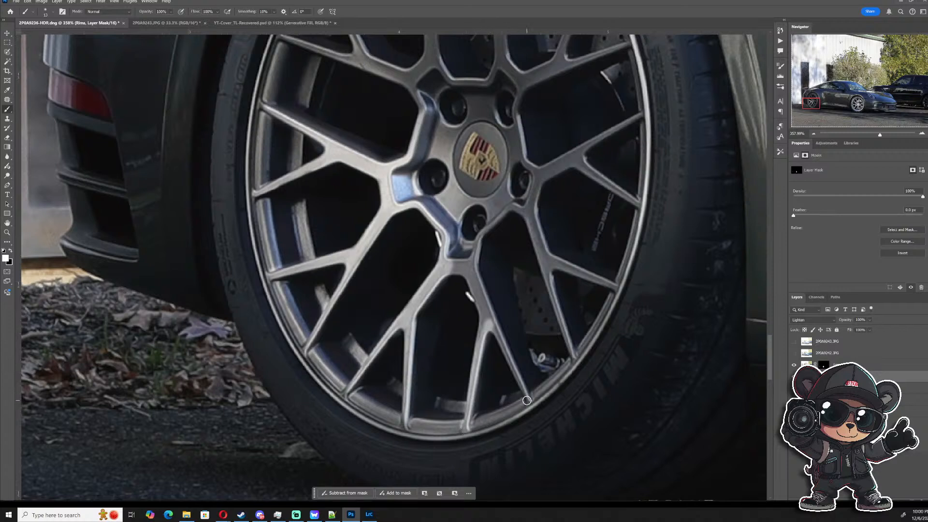
{"action": "mouse_move", "coordinate": [527, 400]}
{"action": "left_mouse_down"}
{"action": "mouse_move", "coordinate": [473, 272]}
{"action": "mouse_move", "coordinate": [486, 329]}
{"action": "mouse_move", "coordinate": [472, 282]}
{"action": "mouse_move", "coordinate": [475, 357]}
{"action": "left_mouse_up"}
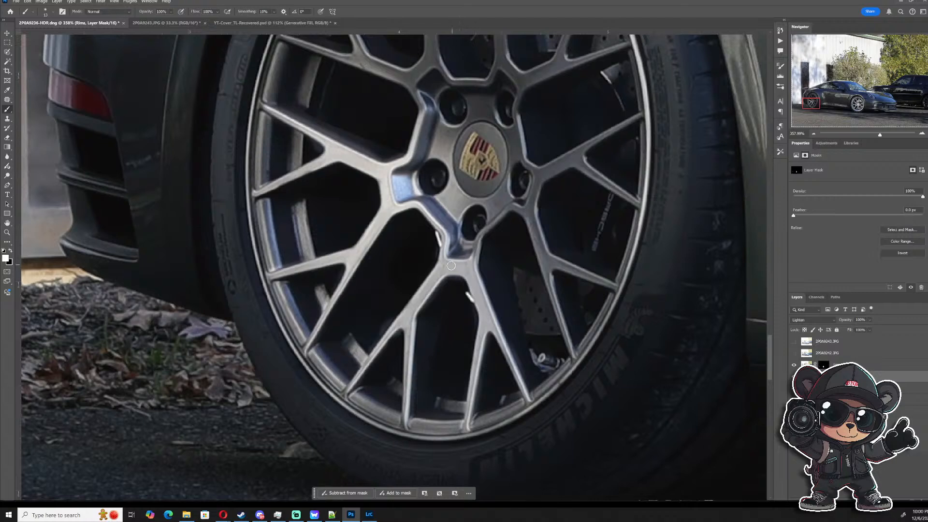
- Paint white on the Rims mask over the rear wheel's lower-right and right spokes and the nearby outer rim
{"action": "scroll", "coordinate": [453, 269], "scroll_direction": "down", "scroll_amount": 5}
{"action": "scroll", "coordinate": [497, 283], "scroll_direction": "up", "scroll_amount": 5}
{"action": "mouse_move", "coordinate": [552, 359]}
{"action": "left_mouse_down"}
{"action": "mouse_move", "coordinate": [507, 227]}
{"action": "mouse_move", "coordinate": [518, 245]}
{"action": "left_mouse_up"}
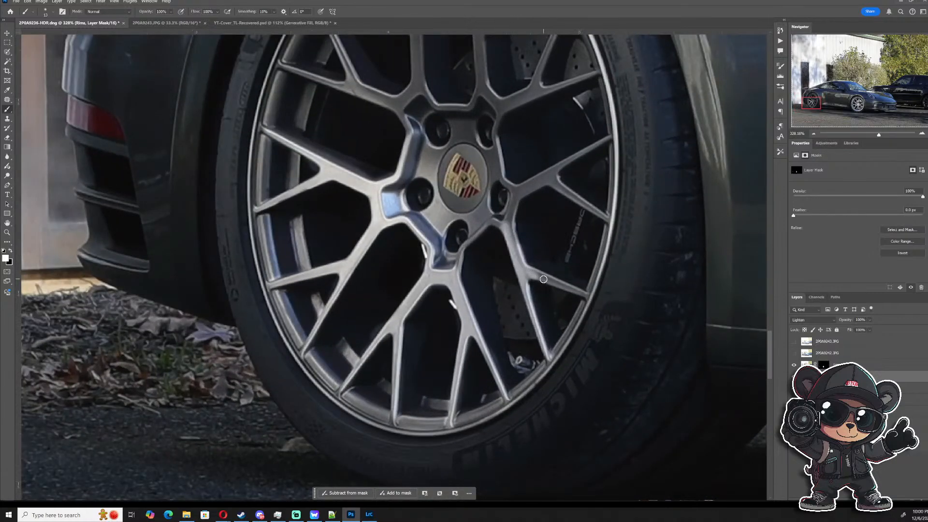
{"action": "left_click_drag", "start_coordinate": [543, 279], "coordinate": [522, 273]}
{"action": "mouse_move", "coordinate": [510, 231]}
{"action": "left_mouse_down"}
{"action": "mouse_move", "coordinate": [514, 202]}
{"action": "mouse_move", "coordinate": [503, 223]}
{"action": "mouse_move", "coordinate": [461, 246]}
{"action": "mouse_move", "coordinate": [447, 281]}
{"action": "mouse_move", "coordinate": [452, 237]}
{"action": "left_mouse_up"}
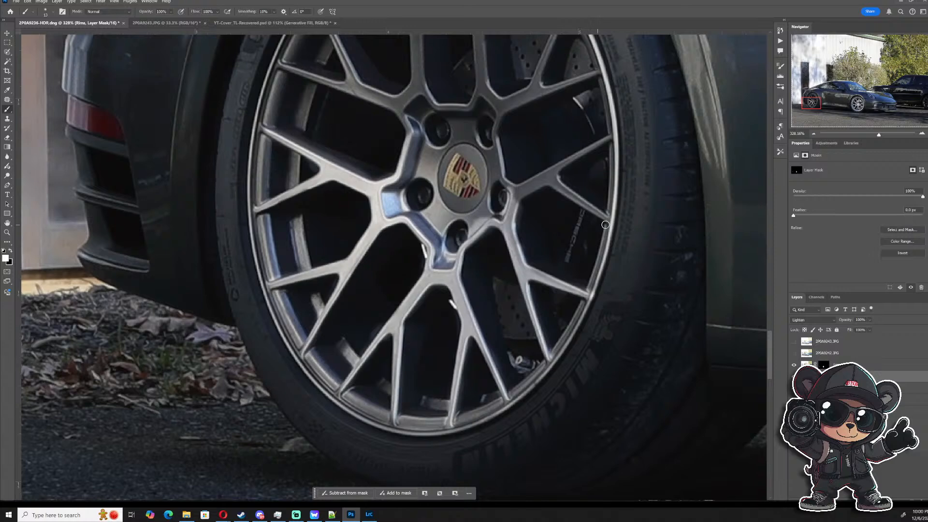
{"action": "mouse_move", "coordinate": [605, 225]}
{"action": "left_mouse_down"}
{"action": "mouse_move", "coordinate": [549, 183]}
{"action": "mouse_move", "coordinate": [497, 196]}
{"action": "mouse_move", "coordinate": [558, 173]}
{"action": "mouse_move", "coordinate": [619, 132]}
{"action": "left_mouse_up"}
{"action": "scroll", "coordinate": [530, 230], "scroll_direction": "down", "scroll_amount": 3}
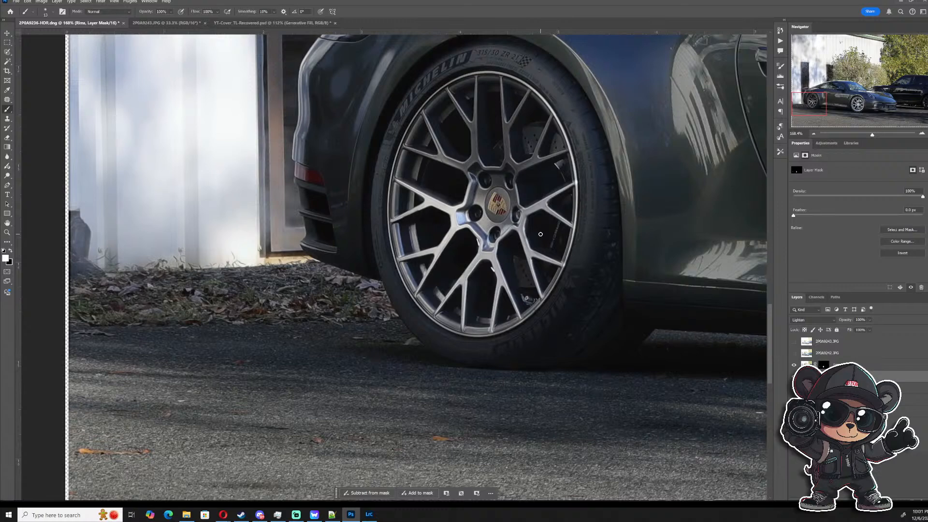
- Paint white on the Rims mask over the rear wheel's upper-right spoke and the hub around the center cap
{"action": "scroll", "coordinate": [529, 165], "scroll_direction": "up", "scroll_amount": 2}
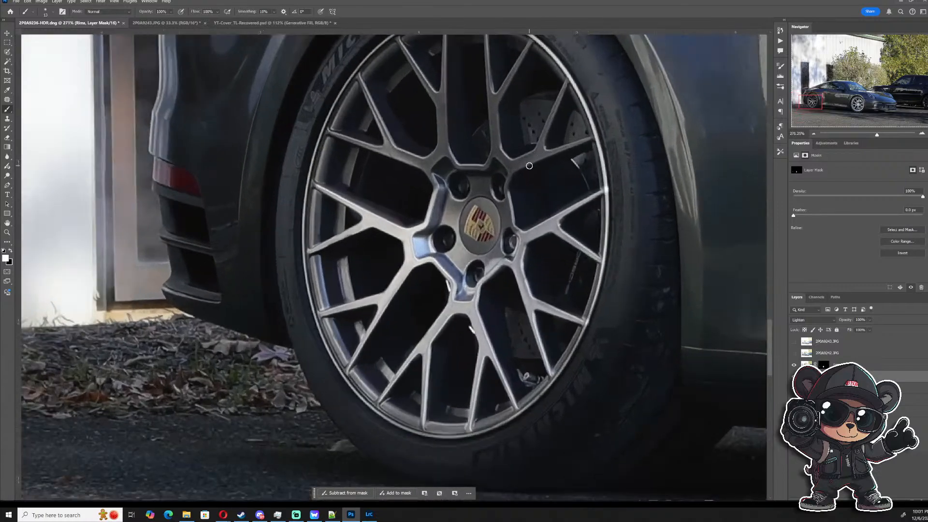
{"action": "left_click_drag", "start_coordinate": [589, 141], "coordinate": [506, 171]}
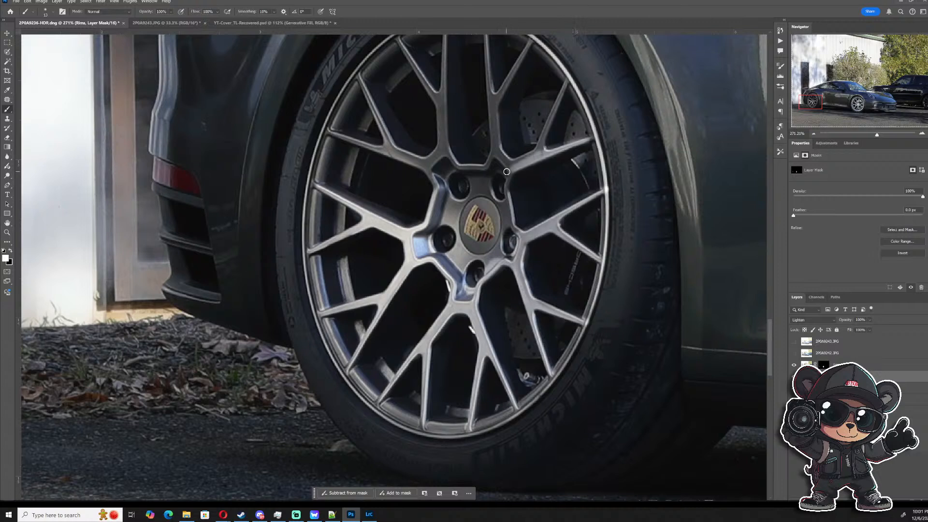
{"action": "mouse_move", "coordinate": [547, 138]}
{"action": "left_mouse_down"}
{"action": "mouse_move", "coordinate": [488, 218]}
{"action": "mouse_move", "coordinate": [507, 171]}
{"action": "mouse_move", "coordinate": [517, 249]}
{"action": "mouse_move", "coordinate": [501, 238]}
{"action": "mouse_move", "coordinate": [481, 258]}
{"action": "mouse_move", "coordinate": [498, 236]}
{"action": "mouse_move", "coordinate": [458, 227]}
{"action": "mouse_move", "coordinate": [461, 213]}
{"action": "mouse_move", "coordinate": [453, 242]}
{"action": "left_mouse_up"}
{"action": "scroll", "coordinate": [482, 237], "scroll_direction": "down", "scroll_amount": 3}
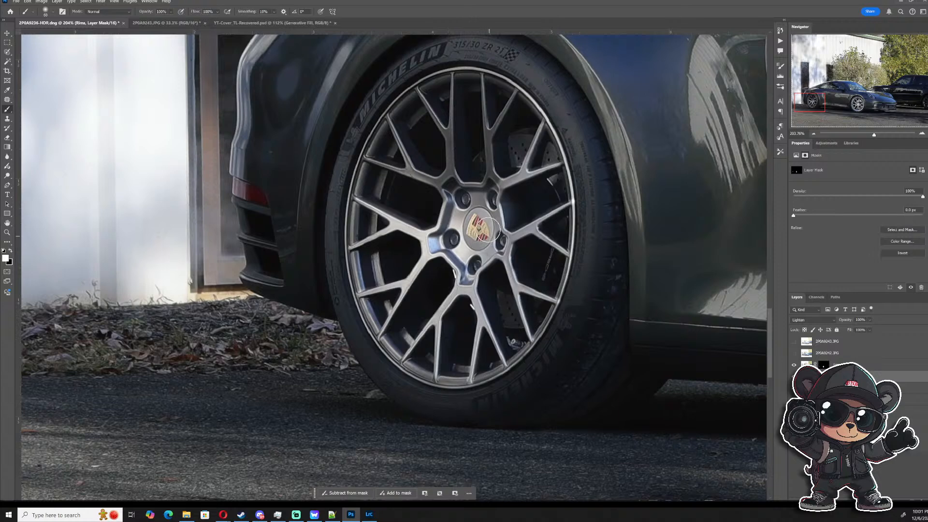
- Resize the brush and paint white on the Rims mask over the rear wheel's upper-left spoke and its branches
{"action": "scroll", "coordinate": [487, 230], "scroll_direction": "up", "scroll_amount": 4}
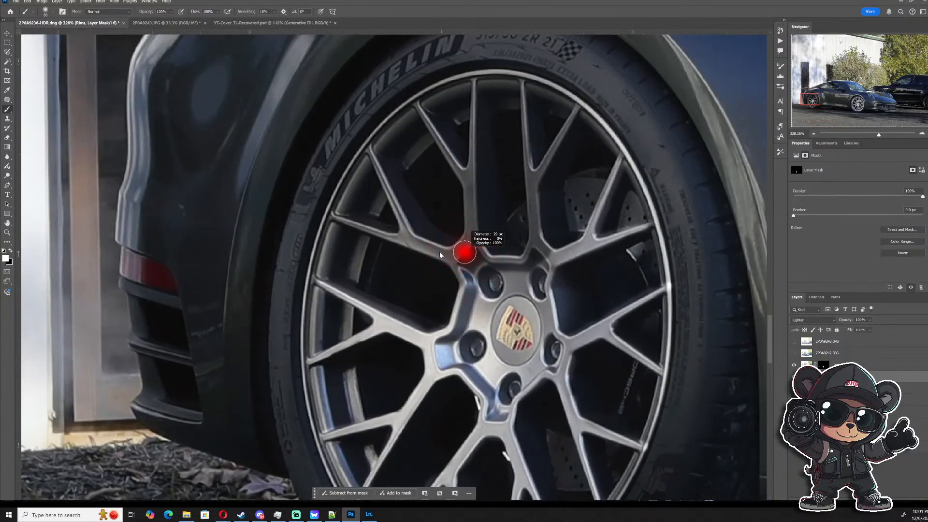
{"action": "left_click_drag", "start_coordinate": [439, 252], "coordinate": [435, 252]}
{"action": "mouse_move", "coordinate": [441, 258]}
{"action": "left_mouse_down"}
{"action": "mouse_move", "coordinate": [461, 271]}
{"action": "mouse_move", "coordinate": [472, 254]}
{"action": "mouse_move", "coordinate": [483, 271]}
{"action": "mouse_move", "coordinate": [337, 219]}
{"action": "left_mouse_up"}
{"action": "left_click_drag", "start_coordinate": [426, 239], "coordinate": [379, 164]}
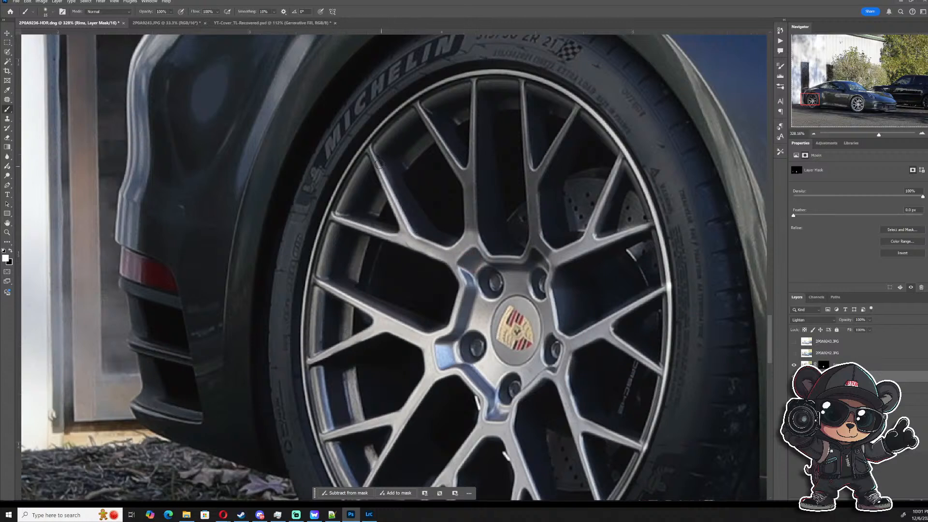
{"action": "mouse_move", "coordinate": [479, 252]}
{"action": "left_mouse_down"}
{"action": "mouse_move", "coordinate": [471, 176]}
{"action": "mouse_move", "coordinate": [466, 258]}
{"action": "mouse_move", "coordinate": [474, 204]}
{"action": "mouse_move", "coordinate": [421, 112]}
{"action": "left_mouse_up"}
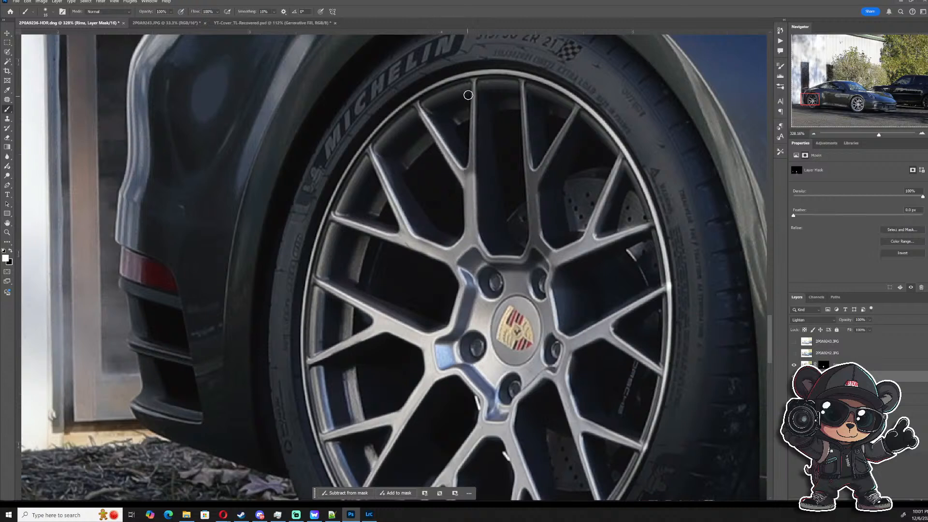
- Paint white on the Rims mask over the rear wheel's two top spokes and their forked branches
{"action": "left_click_drag", "start_coordinate": [476, 100], "coordinate": [470, 185]}
{"action": "mouse_move", "coordinate": [524, 281]}
{"action": "left_mouse_down"}
{"action": "mouse_move", "coordinate": [531, 196]}
{"action": "mouse_move", "coordinate": [539, 259]}
{"action": "left_mouse_up"}
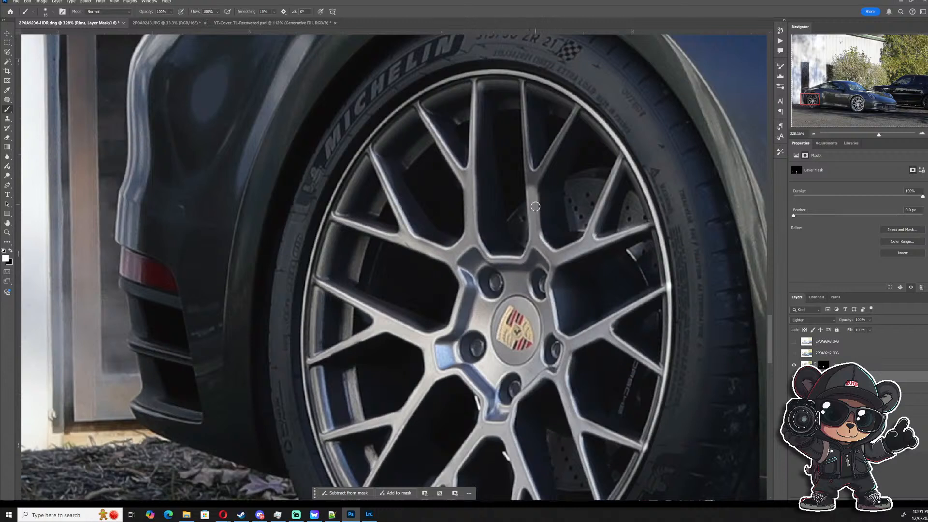
{"action": "left_click_drag", "start_coordinate": [536, 171], "coordinate": [544, 157]}
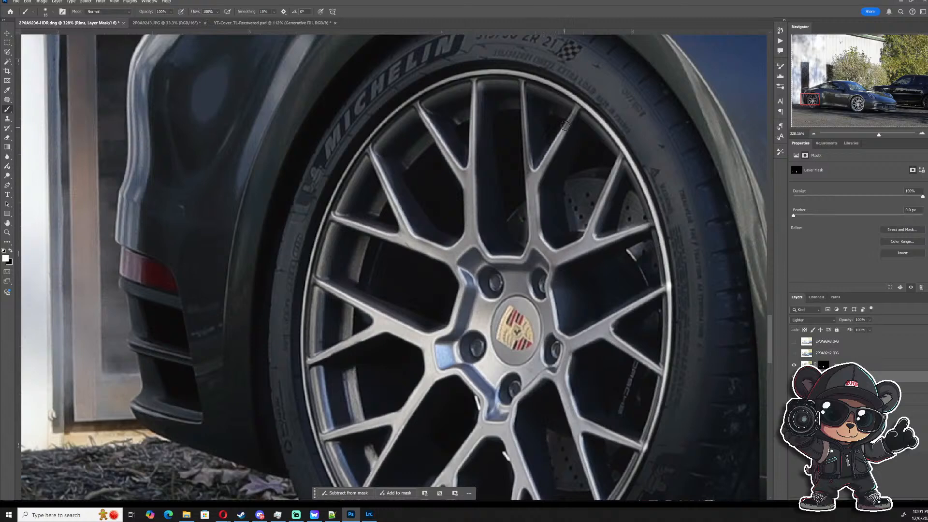
{"action": "left_click_drag", "start_coordinate": [527, 83], "coordinate": [539, 245]}
- Compare the whole car with the Rims layer hidden and shown
{"action": "scroll", "coordinate": [550, 301], "scroll_direction": "down", "scroll_amount": 3}
{"action": "scroll", "coordinate": [547, 301], "scroll_direction": "down", "scroll_amount": 10}
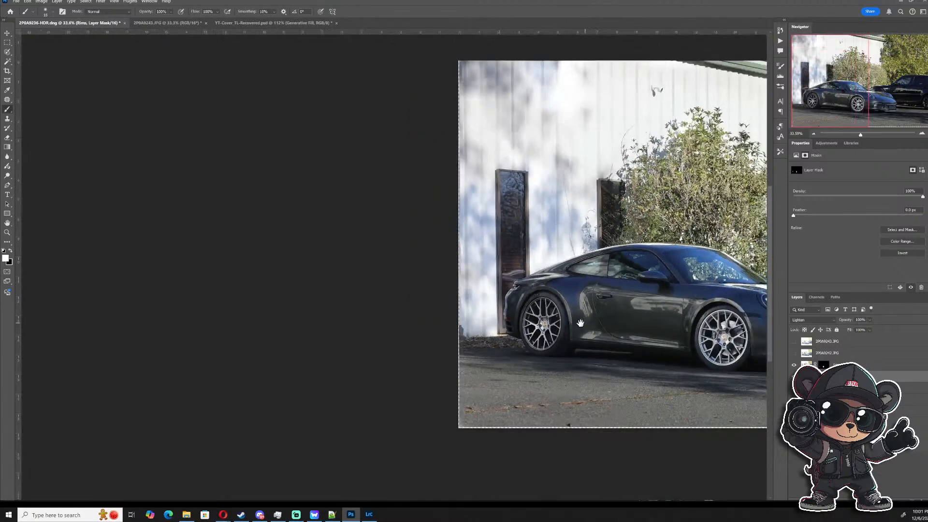
{"action": "left_click_drag", "start_coordinate": [580, 323], "coordinate": [411, 311]}
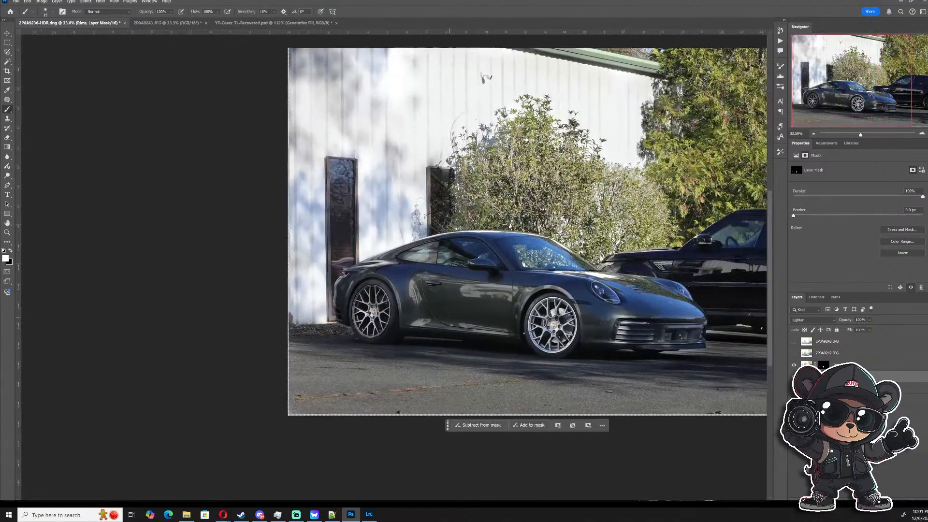
{"action": "left_click", "coordinate": [794, 377]}
{"action": "left_click", "coordinate": [793, 377]}
{"action": "left_click", "coordinate": [794, 376]}
{"action": "left_click", "coordinate": [793, 377]}
- Paint white on the Rims mask over the left inner barrel of the rear wheel between the spokes
{"action": "scroll", "coordinate": [347, 294], "scroll_direction": "up", "scroll_amount": 10}
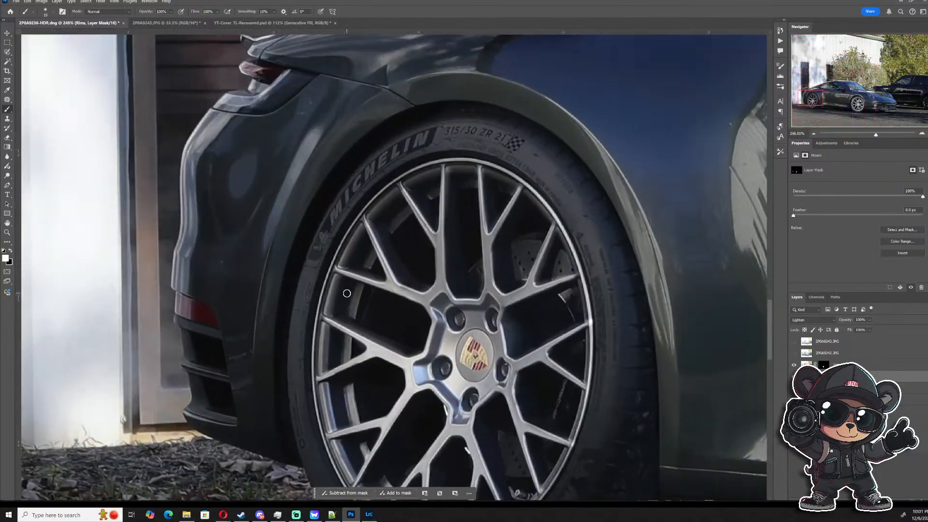
{"action": "left_click_drag", "start_coordinate": [340, 308], "coordinate": [358, 309]}
{"action": "mouse_move", "coordinate": [352, 273]}
{"action": "left_mouse_down"}
{"action": "mouse_move", "coordinate": [334, 320]}
{"action": "mouse_move", "coordinate": [343, 437]}
{"action": "left_mouse_up"}
{"action": "left_click_drag", "start_coordinate": [343, 435], "coordinate": [344, 217]}
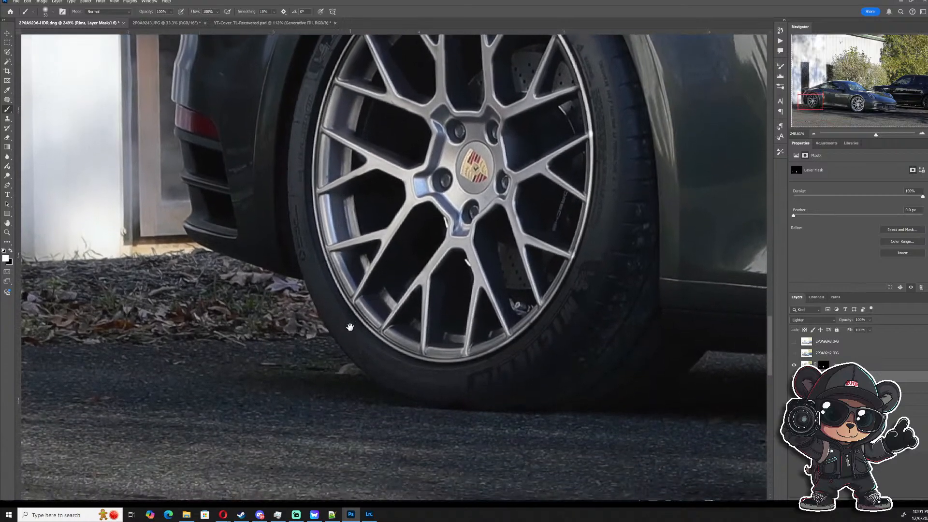
{"action": "scroll", "coordinate": [351, 329], "scroll_direction": "up", "scroll_amount": 5}
{"action": "left_click_drag", "start_coordinate": [339, 328], "coordinate": [335, 327]}
{"action": "mouse_move", "coordinate": [358, 233]}
{"action": "left_mouse_down"}
{"action": "mouse_move", "coordinate": [376, 264]}
{"action": "mouse_move", "coordinate": [338, 205]}
{"action": "mouse_move", "coordinate": [345, 202]}
{"action": "mouse_move", "coordinate": [398, 289]}
{"action": "mouse_move", "coordinate": [452, 333]}
{"action": "mouse_move", "coordinate": [549, 345]}
{"action": "mouse_move", "coordinate": [445, 303]}
{"action": "mouse_move", "coordinate": [393, 252]}
{"action": "mouse_move", "coordinate": [368, 215]}
{"action": "mouse_move", "coordinate": [367, 191]}
{"action": "mouse_move", "coordinate": [393, 232]}
{"action": "mouse_move", "coordinate": [366, 196]}
{"action": "mouse_move", "coordinate": [347, 114]}
{"action": "mouse_move", "coordinate": [387, 358]}
{"action": "left_mouse_up"}
{"action": "mouse_move", "coordinate": [394, 316]}
{"action": "left_mouse_down"}
{"action": "mouse_move", "coordinate": [396, 292]}
{"action": "mouse_move", "coordinate": [376, 271]}
{"action": "mouse_move", "coordinate": [408, 216]}
{"action": "mouse_move", "coordinate": [405, 242]}
{"action": "mouse_move", "coordinate": [435, 128]}
{"action": "mouse_move", "coordinate": [403, 158]}
{"action": "mouse_move", "coordinate": [401, 171]}
{"action": "mouse_move", "coordinate": [439, 99]}
{"action": "mouse_move", "coordinate": [382, 213]}
{"action": "mouse_move", "coordinate": [360, 353]}
{"action": "mouse_move", "coordinate": [368, 307]}
{"action": "mouse_move", "coordinate": [364, 343]}
{"action": "mouse_move", "coordinate": [379, 404]}
{"action": "left_mouse_up"}
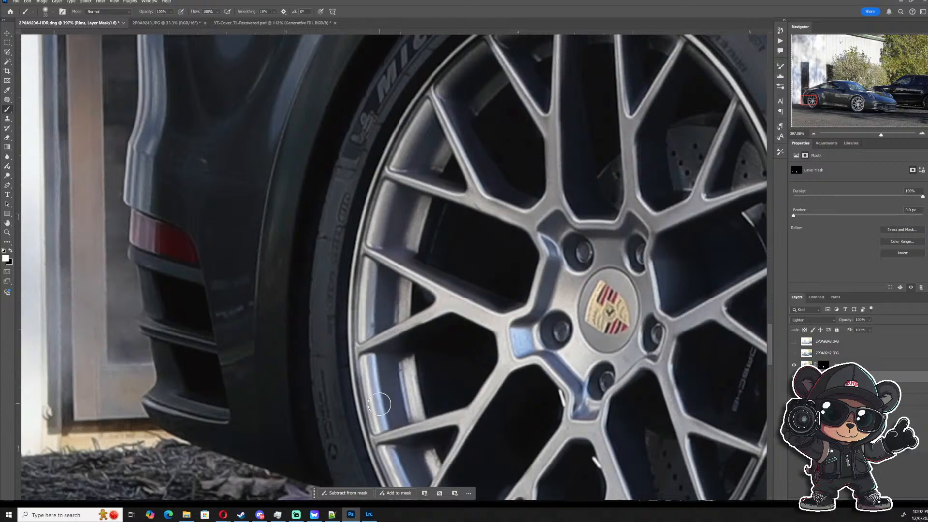
- Extend the white painting on the Rims mask along the rear wheel's remaining inner barrel, up to its top
{"action": "scroll", "coordinate": [378, 324], "scroll_direction": "down", "scroll_amount": 1}
{"action": "left_click_drag", "start_coordinate": [397, 287], "coordinate": [377, 430]}
{"action": "scroll", "coordinate": [434, 238], "scroll_direction": "up", "scroll_amount": 2}
{"action": "mouse_move", "coordinate": [436, 236]}
{"action": "left_mouse_down"}
{"action": "mouse_move", "coordinate": [425, 246]}
{"action": "mouse_move", "coordinate": [454, 228]}
{"action": "mouse_move", "coordinate": [443, 270]}
{"action": "mouse_move", "coordinate": [501, 220]}
{"action": "mouse_move", "coordinate": [493, 218]}
{"action": "mouse_move", "coordinate": [517, 182]}
{"action": "mouse_move", "coordinate": [467, 210]}
{"action": "mouse_move", "coordinate": [451, 203]}
{"action": "mouse_move", "coordinate": [572, 172]}
{"action": "mouse_move", "coordinate": [549, 182]}
{"action": "mouse_move", "coordinate": [613, 190]}
{"action": "mouse_move", "coordinate": [546, 184]}
{"action": "mouse_move", "coordinate": [631, 207]}
{"action": "mouse_move", "coordinate": [609, 177]}
{"action": "mouse_move", "coordinate": [662, 205]}
{"action": "mouse_move", "coordinate": [598, 188]}
{"action": "left_mouse_up"}
{"action": "scroll", "coordinate": [598, 187], "scroll_direction": "down", "scroll_amount": 6}
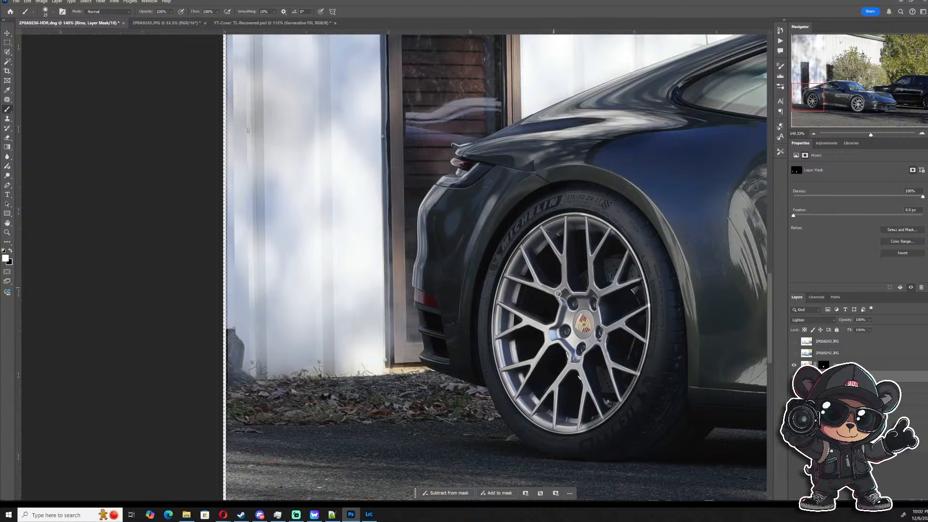
{"action": "scroll", "coordinate": [619, 379], "scroll_direction": "up", "scroll_amount": 3}
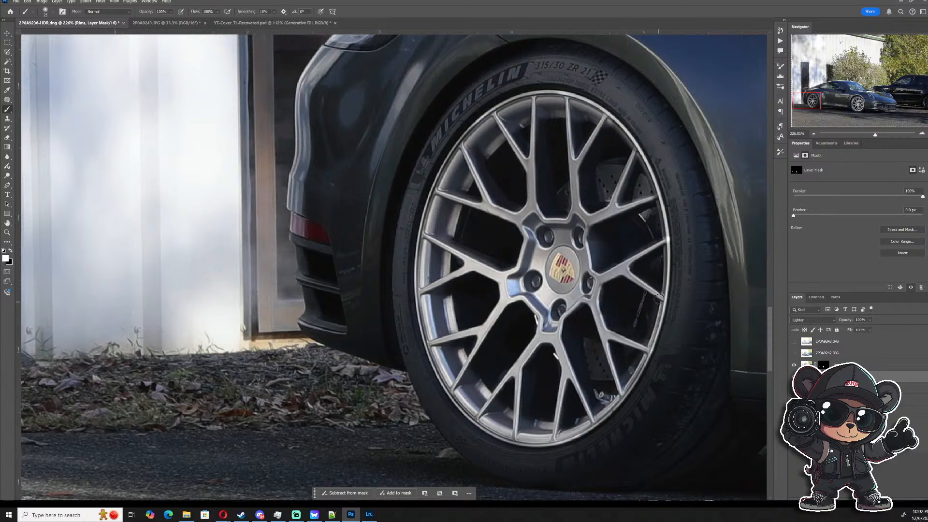
- Touch up the Rims mask along the rear wheel's right side, painting black over the stray bright patch in the lower-right gap
{"action": "left_click_drag", "start_coordinate": [662, 272], "coordinate": [641, 165]}
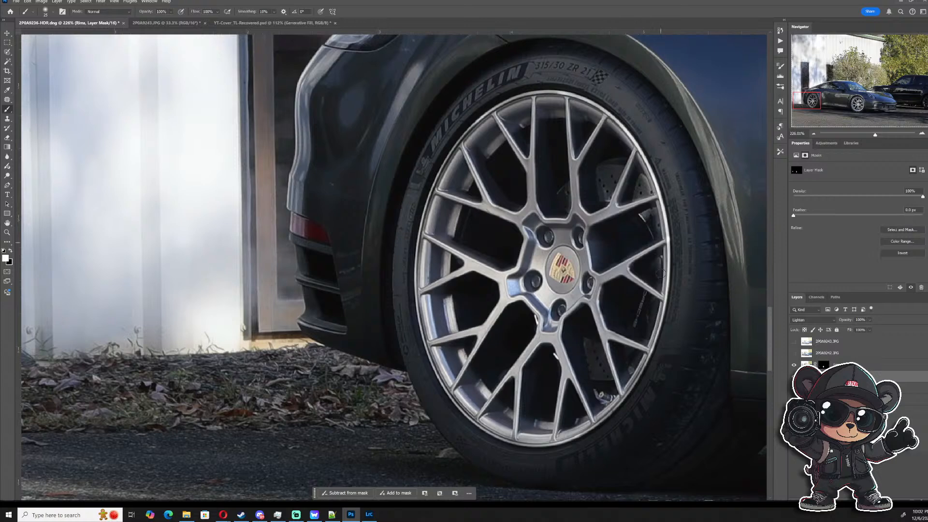
{"action": "scroll", "coordinate": [648, 377], "scroll_direction": "up", "scroll_amount": 5}
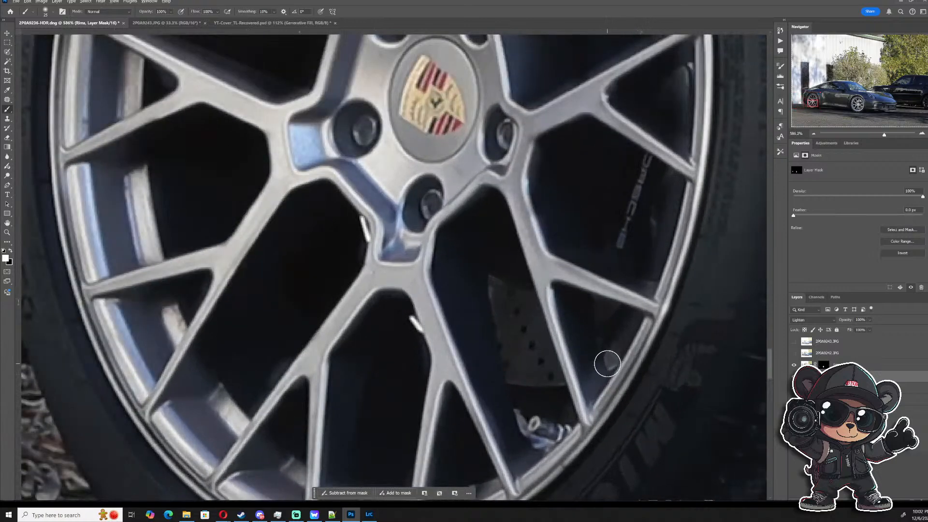
{"action": "left_click", "coordinate": [604, 364]}
{"action": "key", "text": "bracketleft"}
{"action": "key", "text": "c"}
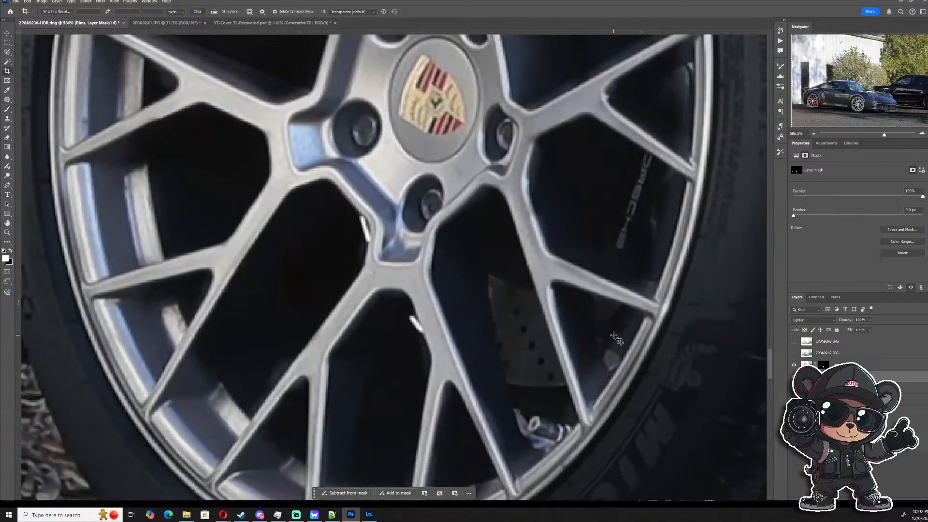
{"action": "key", "text": "v"}
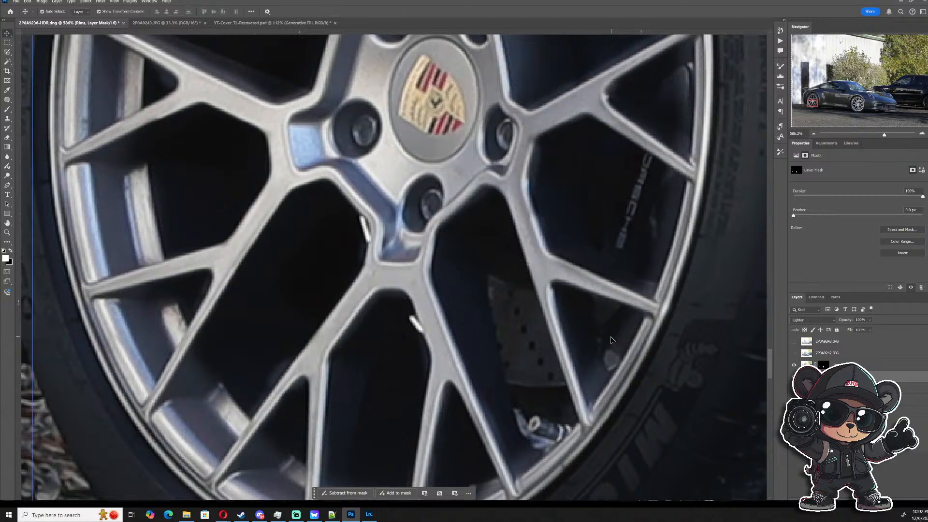
{"action": "key", "text": "b"}
{"action": "mouse_move", "coordinate": [610, 344]}
{"action": "left_mouse_down"}
{"action": "mouse_move", "coordinate": [600, 377]}
{"action": "mouse_move", "coordinate": [626, 329]}
{"action": "left_mouse_up"}
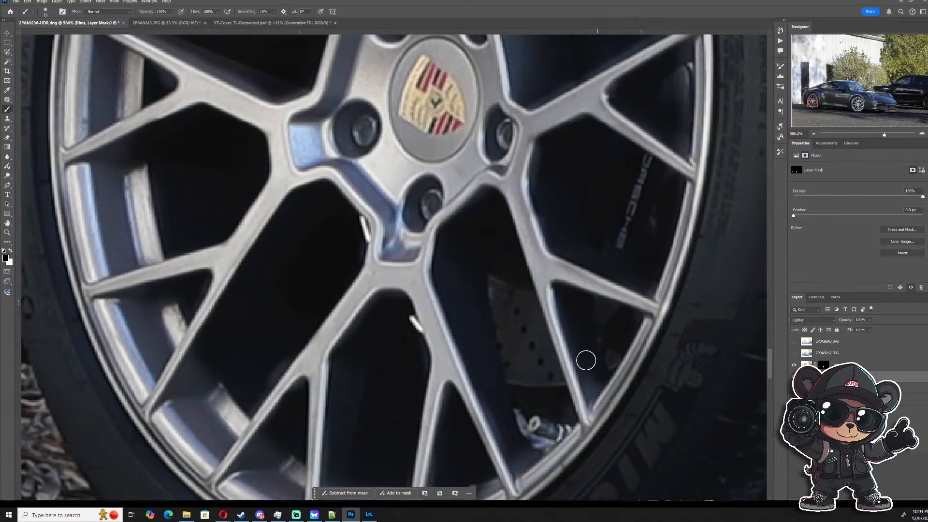
- Paint black on the Rims mask in the rear wheel's right-hand gaps to remove the brightened areas behind the spokes
{"action": "scroll", "coordinate": [557, 418], "scroll_direction": "down", "scroll_amount": 2}
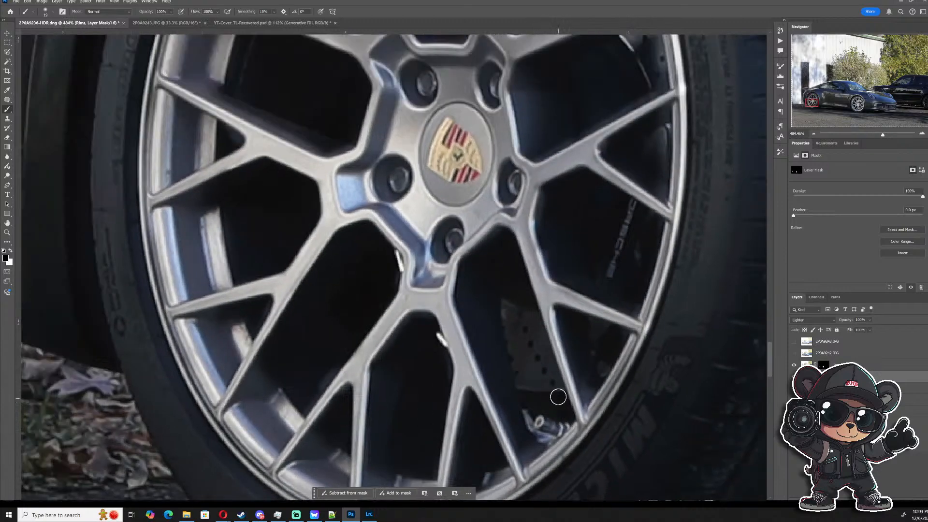
{"action": "left_click_drag", "start_coordinate": [660, 194], "coordinate": [657, 134]}
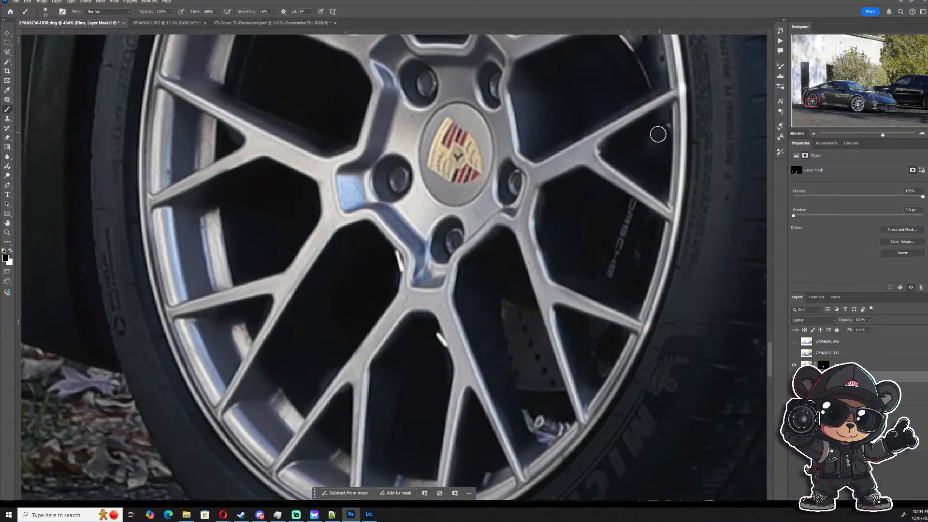
{"action": "scroll", "coordinate": [621, 325], "scroll_direction": "up", "scroll_amount": 3}
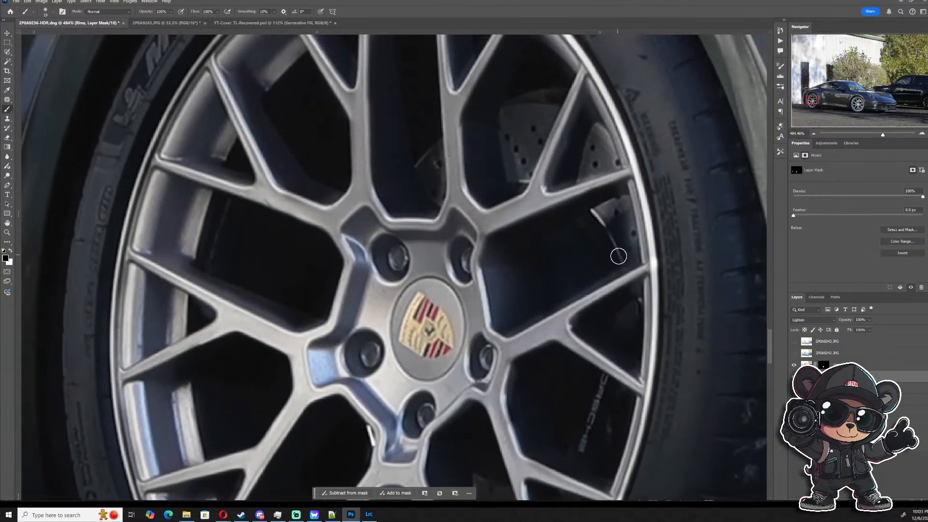
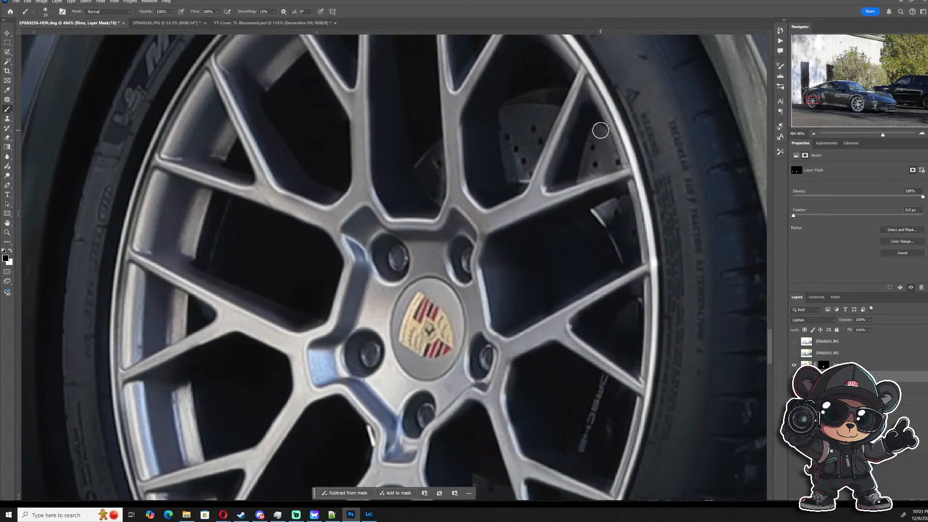
{"action": "scroll", "coordinate": [567, 134], "scroll_direction": "down", "scroll_amount": 1}
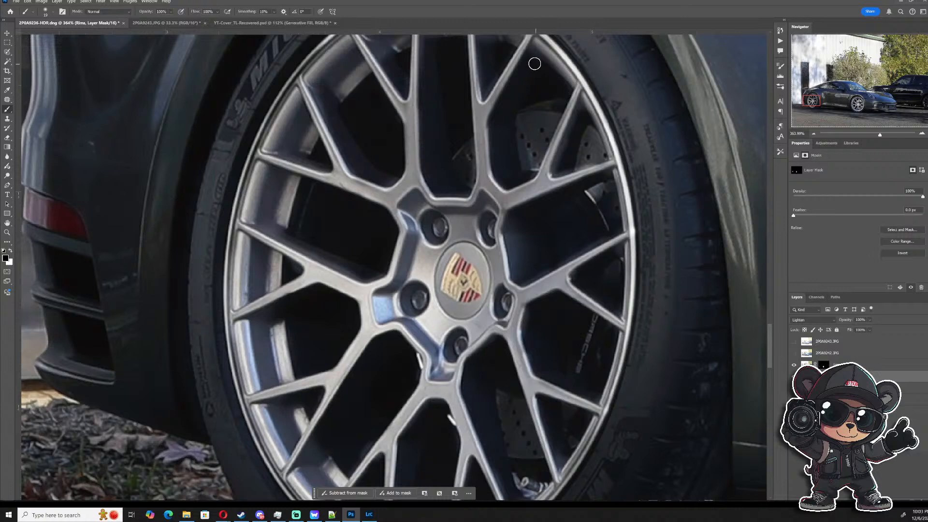
{"action": "scroll", "coordinate": [519, 135], "scroll_direction": "down", "scroll_amount": 2}
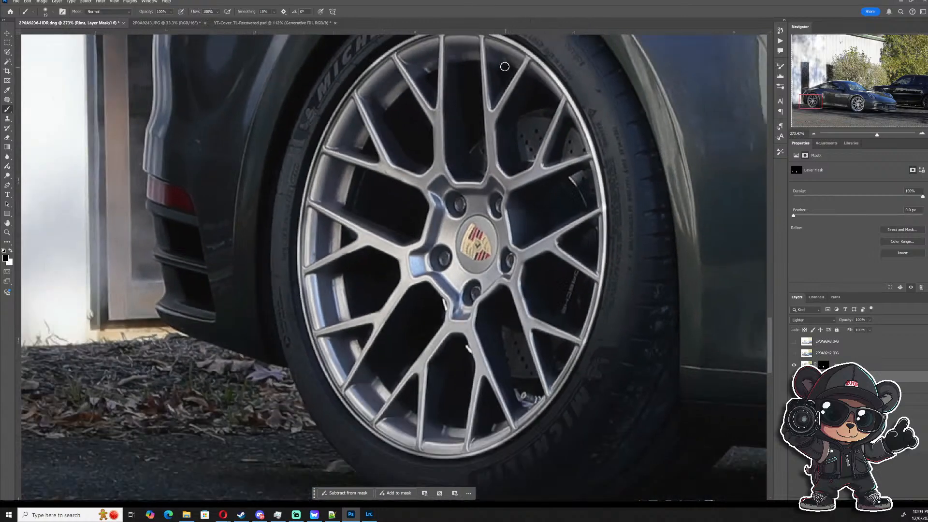
{"action": "scroll", "coordinate": [497, 232], "scroll_direction": "up", "scroll_amount": 2}
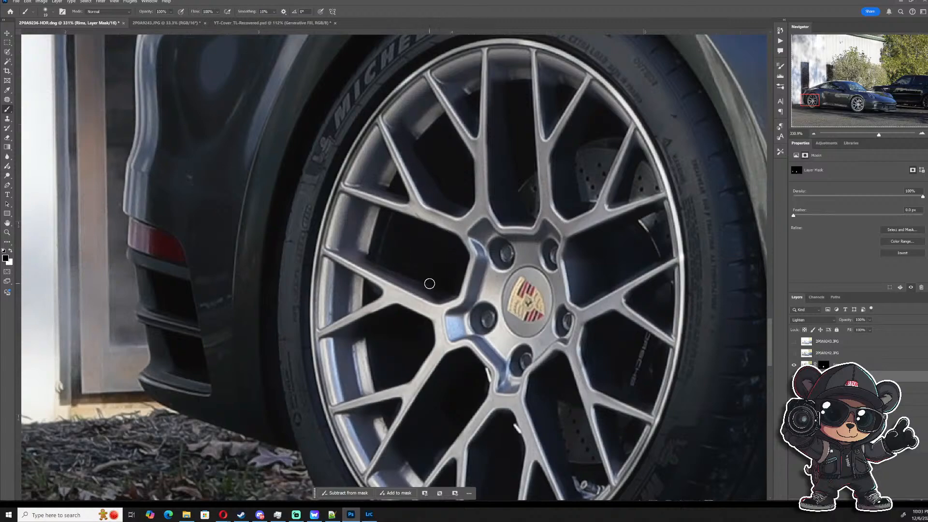
- Paint white on the Rims mask over the shaded side walls of the rear wheel's upper-left spokes and forks
{"action": "scroll", "coordinate": [429, 284], "scroll_direction": "down", "scroll_amount": 6}
{"action": "left_click_drag", "start_coordinate": [530, 297], "coordinate": [483, 303]}
{"action": "scroll", "coordinate": [401, 294], "scroll_direction": "up", "scroll_amount": 8}
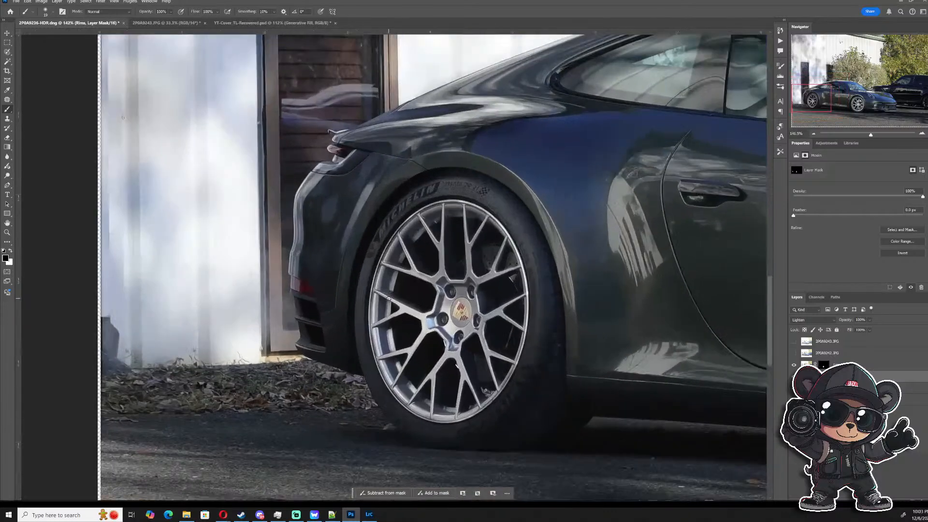
{"action": "key", "text": "x"}
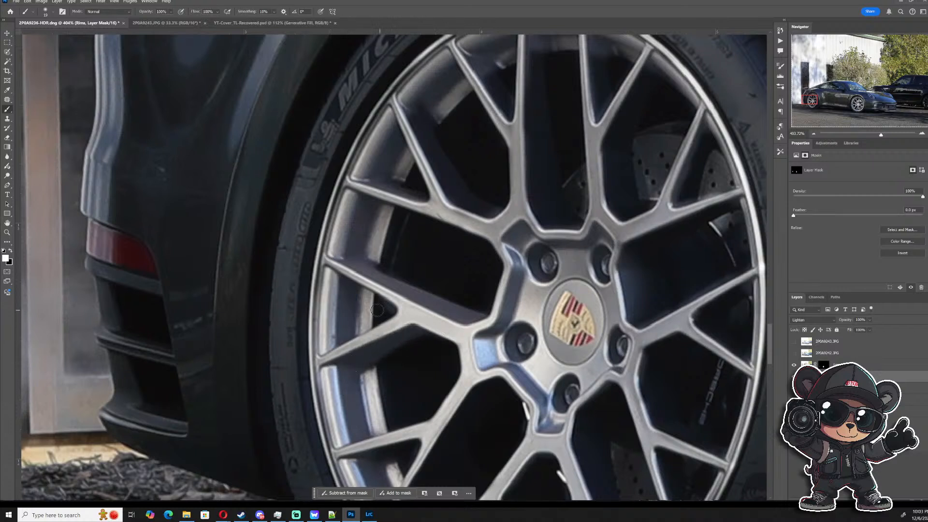
{"action": "key", "text": "x"}
{"action": "mouse_move", "coordinate": [459, 201]}
{"action": "left_mouse_down"}
{"action": "mouse_move", "coordinate": [416, 124]}
{"action": "mouse_move", "coordinate": [428, 139]}
{"action": "left_mouse_up"}
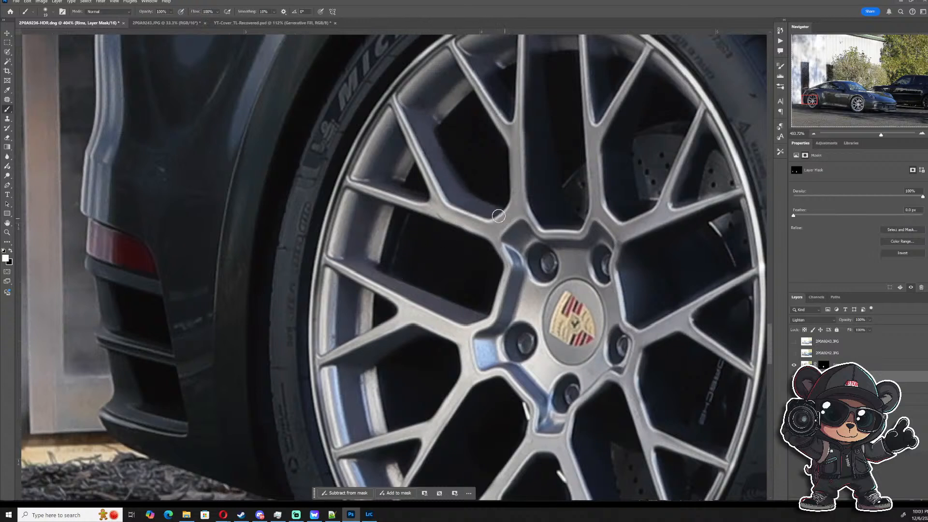
{"action": "mouse_move", "coordinate": [499, 216]}
{"action": "left_mouse_down"}
{"action": "mouse_move", "coordinate": [472, 199]}
{"action": "mouse_move", "coordinate": [428, 130]}
{"action": "left_mouse_up"}
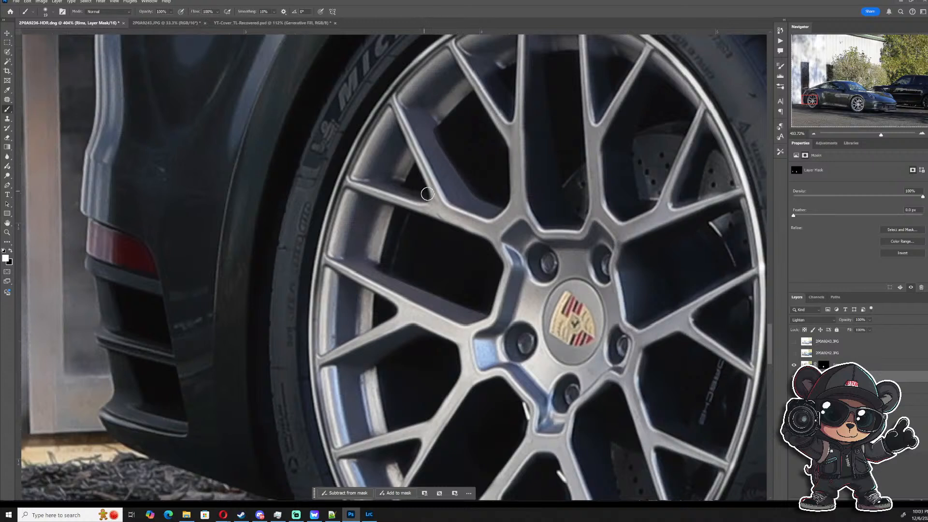
{"action": "left_click_drag", "start_coordinate": [427, 194], "coordinate": [366, 184]}
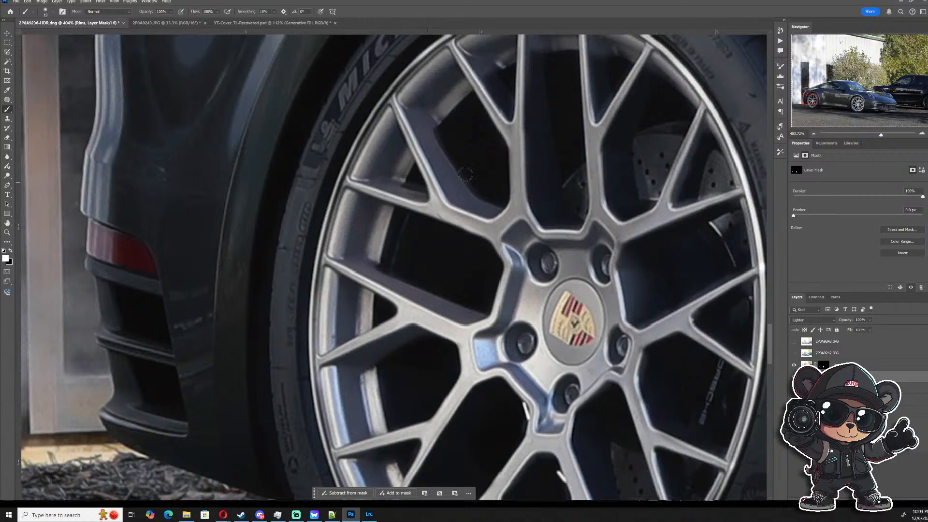
{"action": "left_click_drag", "start_coordinate": [513, 113], "coordinate": [462, 59]}
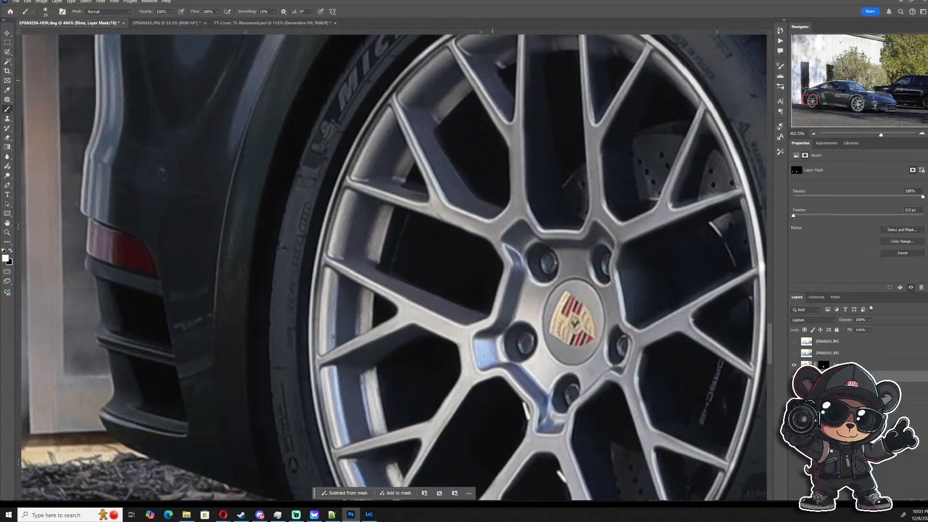
- Paint white on the Rims mask over the inner side walls of the rear wheel's two top spokes
{"action": "scroll", "coordinate": [516, 129], "scroll_direction": "down", "scroll_amount": 2}
{"action": "left_click", "coordinate": [516, 133]}
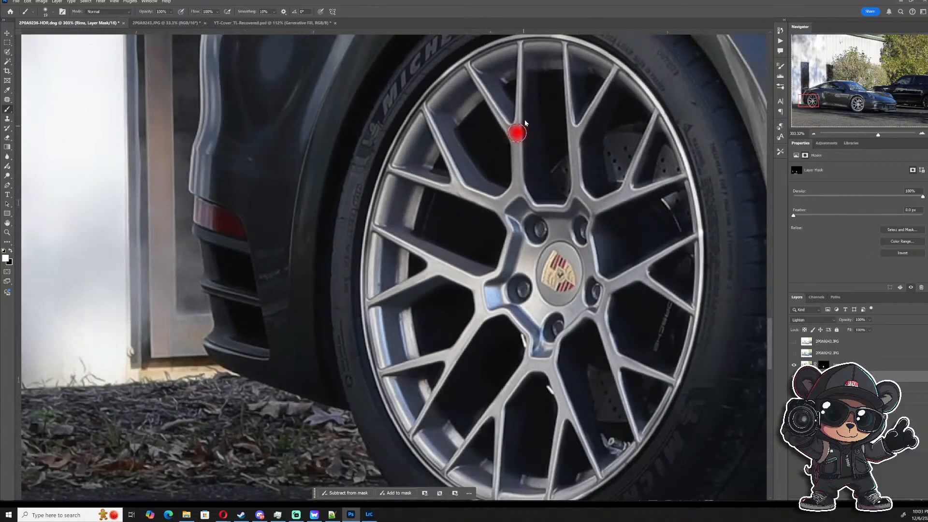
{"action": "mouse_move", "coordinate": [530, 97]}
{"action": "left_mouse_down"}
{"action": "mouse_move", "coordinate": [528, 150]}
{"action": "mouse_move", "coordinate": [527, 67]}
{"action": "mouse_move", "coordinate": [541, 165]}
{"action": "mouse_move", "coordinate": [532, 138]}
{"action": "mouse_move", "coordinate": [527, 193]}
{"action": "mouse_move", "coordinate": [538, 167]}
{"action": "mouse_move", "coordinate": [569, 203]}
{"action": "mouse_move", "coordinate": [534, 189]}
{"action": "mouse_move", "coordinate": [584, 194]}
{"action": "mouse_move", "coordinate": [586, 125]}
{"action": "mouse_move", "coordinate": [599, 183]}
{"action": "mouse_move", "coordinate": [589, 141]}
{"action": "mouse_move", "coordinate": [591, 169]}
{"action": "mouse_move", "coordinate": [593, 134]}
{"action": "mouse_move", "coordinate": [617, 78]}
{"action": "mouse_move", "coordinate": [588, 122]}
{"action": "mouse_move", "coordinate": [620, 72]}
{"action": "mouse_move", "coordinate": [585, 155]}
{"action": "left_mouse_up"}
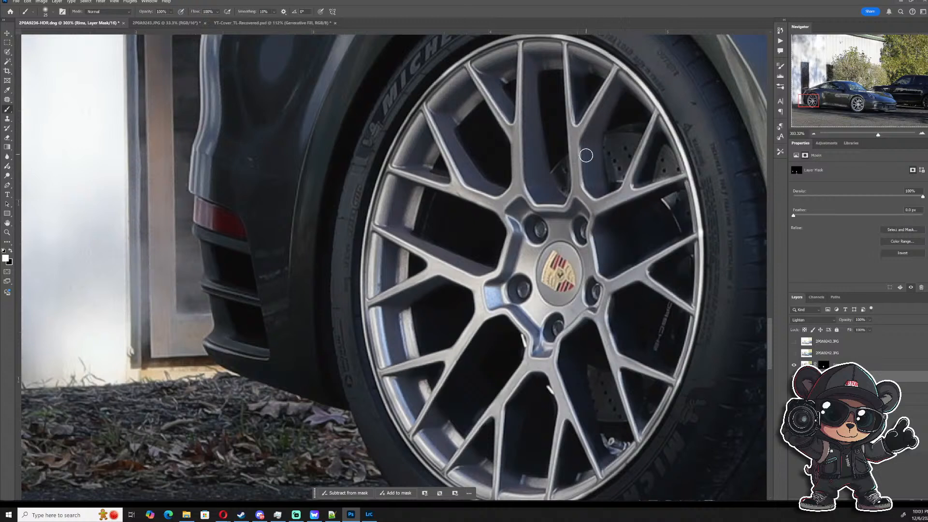
{"action": "left_click_drag", "start_coordinate": [606, 109], "coordinate": [600, 200]}
{"action": "mouse_move", "coordinate": [578, 127]}
{"action": "left_mouse_down"}
{"action": "mouse_move", "coordinate": [573, 49]}
{"action": "mouse_move", "coordinate": [578, 146]}
{"action": "mouse_move", "coordinate": [577, 56]}
{"action": "left_mouse_up"}
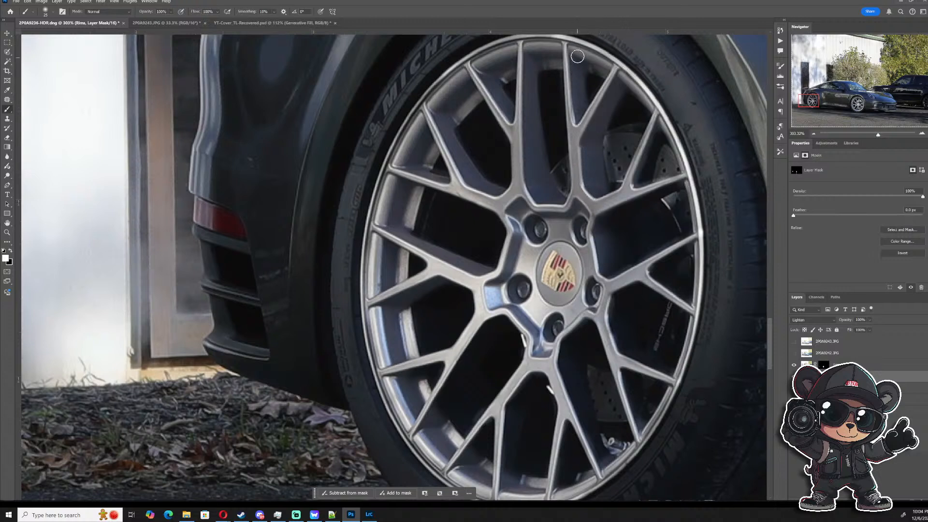
- Refine the Rims mask with a smaller white brush along the upper-right spoke walls and inside the adjoining fork
{"action": "scroll", "coordinate": [606, 102], "scroll_direction": "up", "scroll_amount": 5}
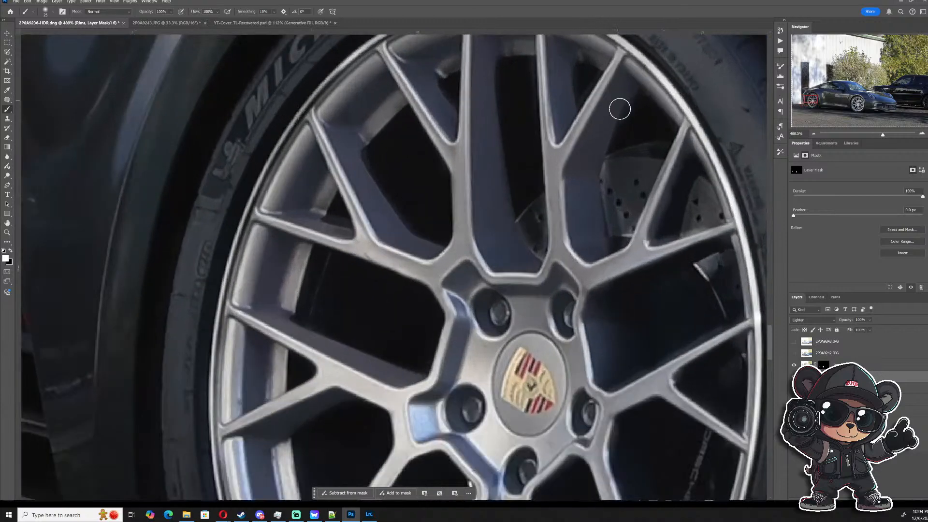
{"action": "left_click_drag", "start_coordinate": [620, 116], "coordinate": [610, 116]}
{"action": "left_click_drag", "start_coordinate": [606, 170], "coordinate": [613, 220]}
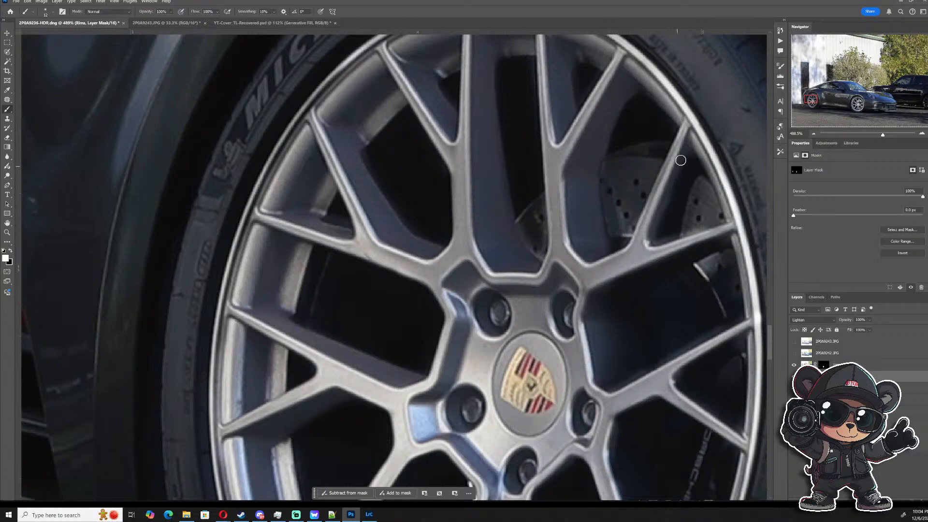
{"action": "mouse_move", "coordinate": [680, 160]}
{"action": "left_mouse_down"}
{"action": "mouse_move", "coordinate": [663, 206]}
{"action": "mouse_move", "coordinate": [685, 168]}
{"action": "mouse_move", "coordinate": [668, 235]}
{"action": "mouse_move", "coordinate": [693, 157]}
{"action": "left_mouse_up"}
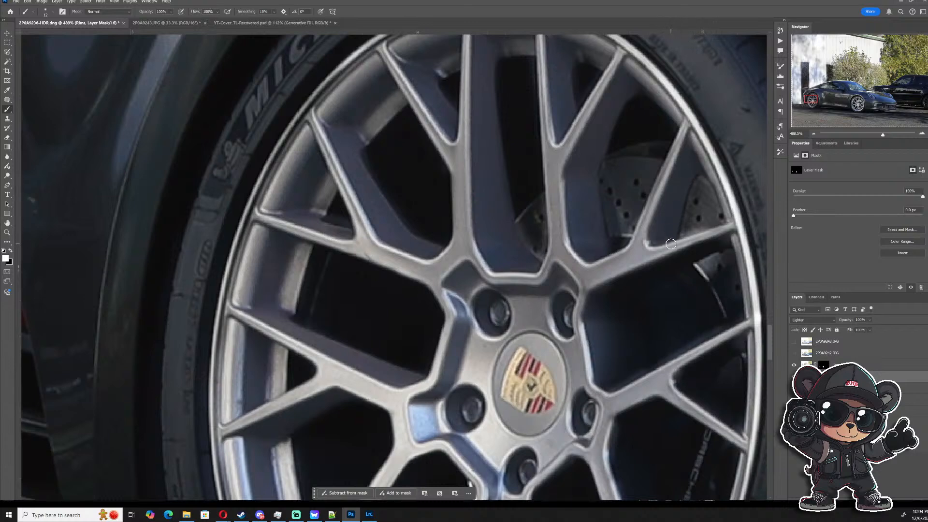
- Paint white on the Rims mask over the shaded wall beneath the rear wheel's upper-right spoke, beside the hub
{"action": "scroll", "coordinate": [668, 257], "scroll_direction": "down", "scroll_amount": 2}
{"action": "mouse_move", "coordinate": [627, 279]}
{"action": "left_mouse_down"}
{"action": "mouse_move", "coordinate": [610, 300]}
{"action": "mouse_move", "coordinate": [610, 372]}
{"action": "mouse_move", "coordinate": [637, 274]}
{"action": "mouse_move", "coordinate": [635, 357]}
{"action": "mouse_move", "coordinate": [636, 297]}
{"action": "mouse_move", "coordinate": [611, 386]}
{"action": "mouse_move", "coordinate": [632, 283]}
{"action": "mouse_move", "coordinate": [720, 235]}
{"action": "mouse_move", "coordinate": [696, 221]}
{"action": "mouse_move", "coordinate": [679, 236]}
{"action": "mouse_move", "coordinate": [701, 191]}
{"action": "left_mouse_up"}
{"action": "key", "text": "x"}
{"action": "key", "text": "x"}
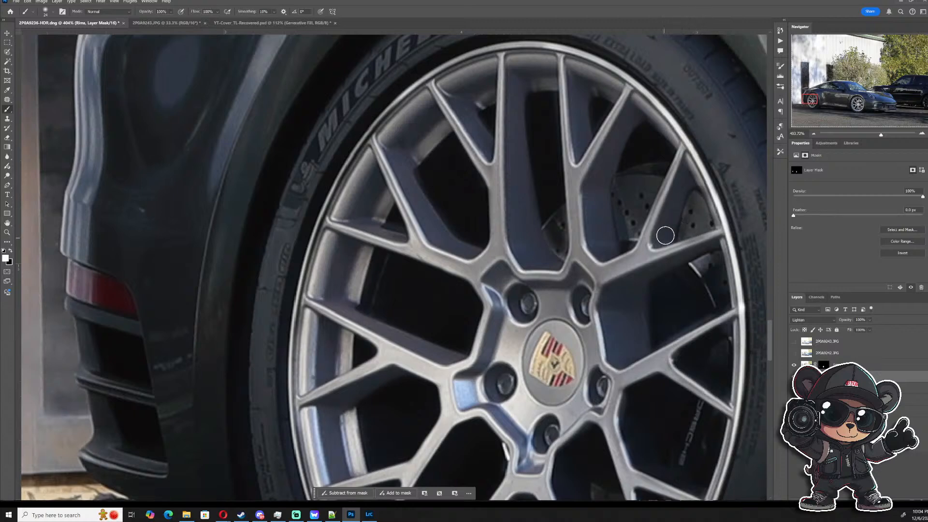
- Extend the white painting on the Rims mask to the side walls of the rear wheel's right spoke and its fork
{"action": "scroll", "coordinate": [653, 280], "scroll_direction": "down", "scroll_amount": 1}
{"action": "left_click_drag", "start_coordinate": [650, 303], "coordinate": [639, 197]}
{"action": "scroll", "coordinate": [657, 287], "scroll_direction": "up", "scroll_amount": 2}
{"action": "key", "text": "x"}
{"action": "scroll", "coordinate": [658, 287], "scroll_direction": "up", "scroll_amount": 3}
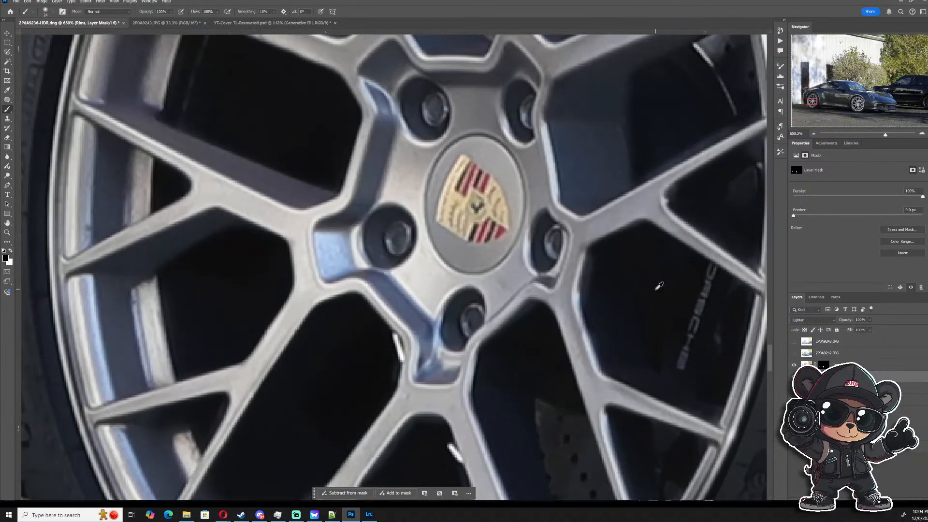
{"action": "left_click_drag", "start_coordinate": [659, 292], "coordinate": [659, 293]}
{"action": "scroll", "coordinate": [656, 291], "scroll_direction": "down", "scroll_amount": 3}
{"action": "mouse_move", "coordinate": [690, 215]}
{"action": "left_mouse_down"}
{"action": "mouse_move", "coordinate": [655, 224]}
{"action": "mouse_move", "coordinate": [614, 257]}
{"action": "left_mouse_up"}
{"action": "key", "text": "x"}
{"action": "left_click_drag", "start_coordinate": [662, 240], "coordinate": [709, 265]}
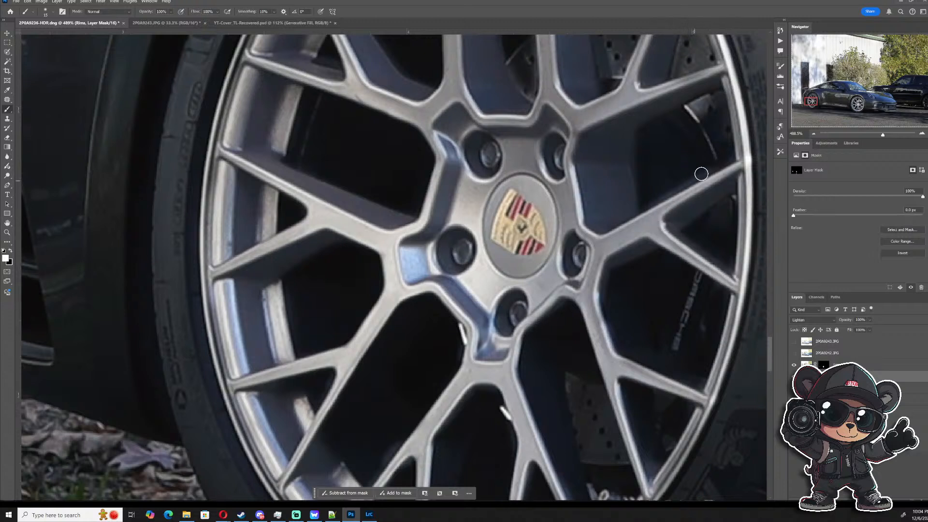
- Trim the painted spoke wall's edge in the gap right of the hub with black on the Rims mask
{"action": "key", "text": "x"}
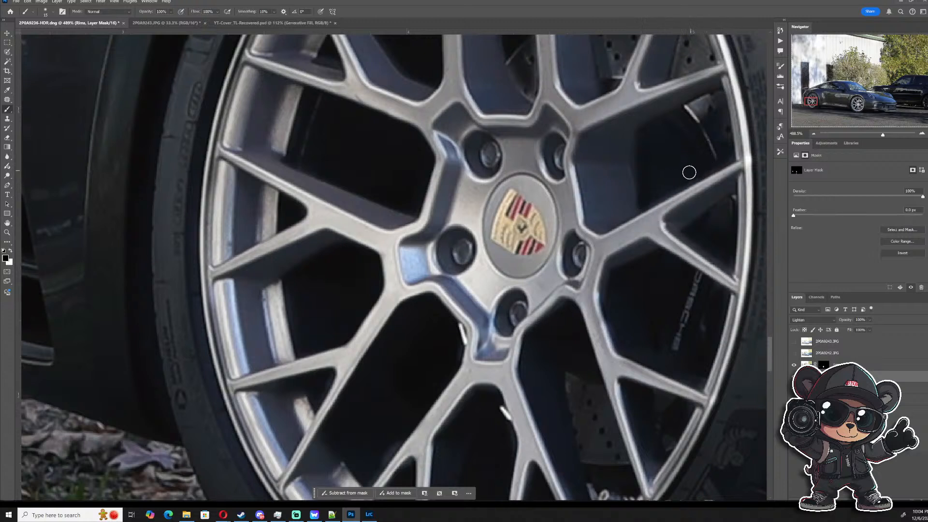
{"action": "mouse_move", "coordinate": [636, 205]}
{"action": "left_mouse_down"}
{"action": "mouse_move", "coordinate": [618, 213]}
{"action": "mouse_move", "coordinate": [651, 200]}
{"action": "mouse_move", "coordinate": [624, 216]}
{"action": "mouse_move", "coordinate": [628, 192]}
{"action": "left_mouse_up"}
{"action": "key", "text": "x"}
{"action": "key", "text": "x"}
{"action": "key", "text": "x"}
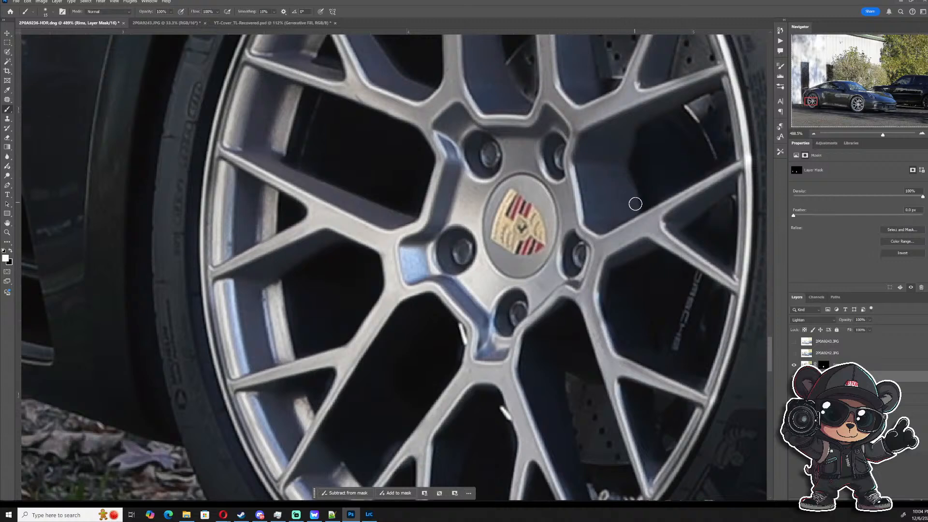
- Paint white on the Rims mask over the spoke walls around the rear wheel's lower-right gap with the Porsche caliper lettering
{"action": "left_click_drag", "start_coordinate": [624, 299], "coordinate": [566, 203]}
{"action": "key", "text": "x"}
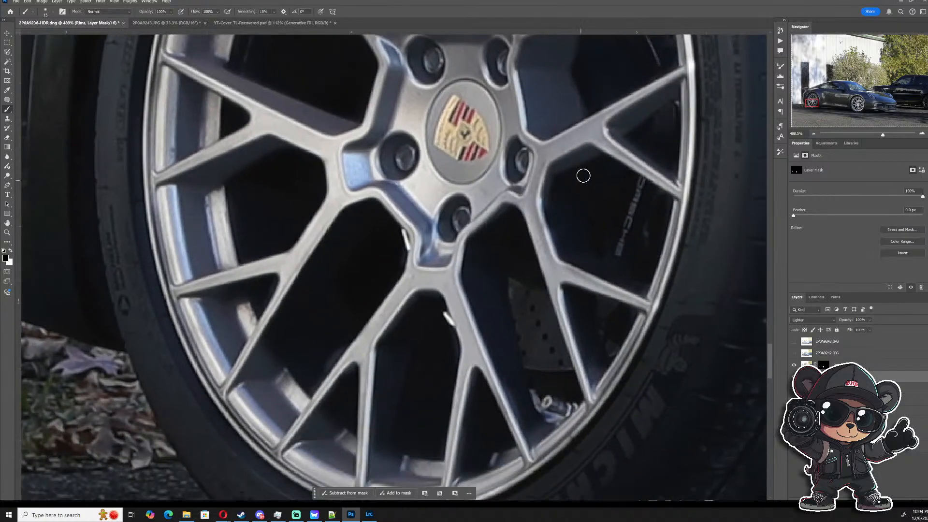
{"action": "key", "text": "x"}
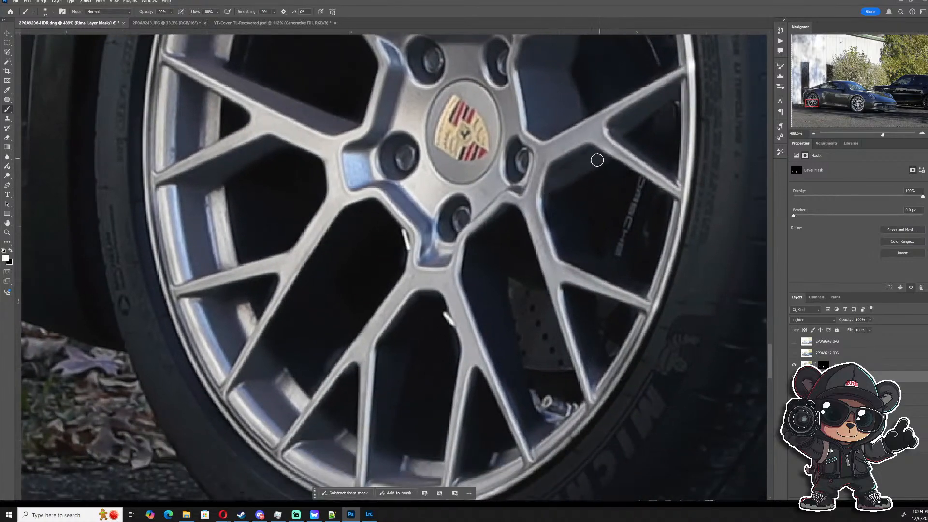
{"action": "left_click_drag", "start_coordinate": [583, 268], "coordinate": [651, 289]}
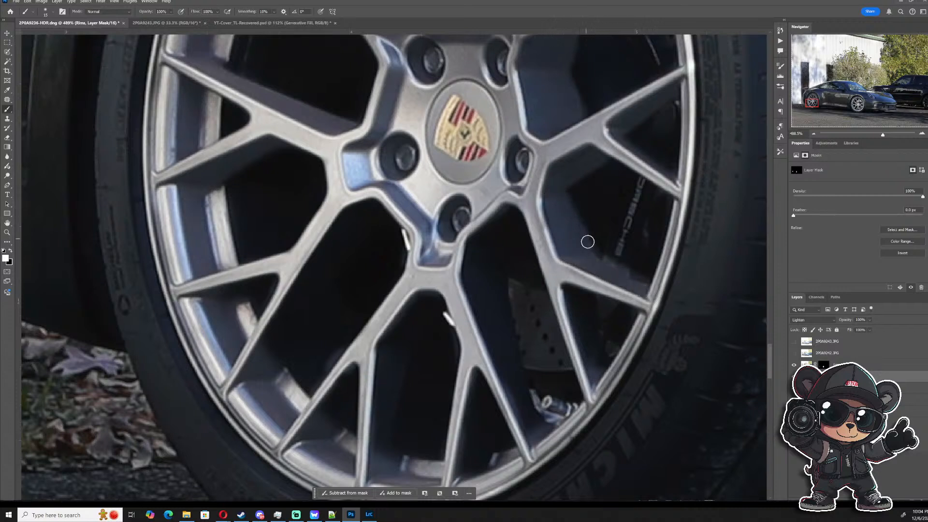
{"action": "key", "text": "x"}
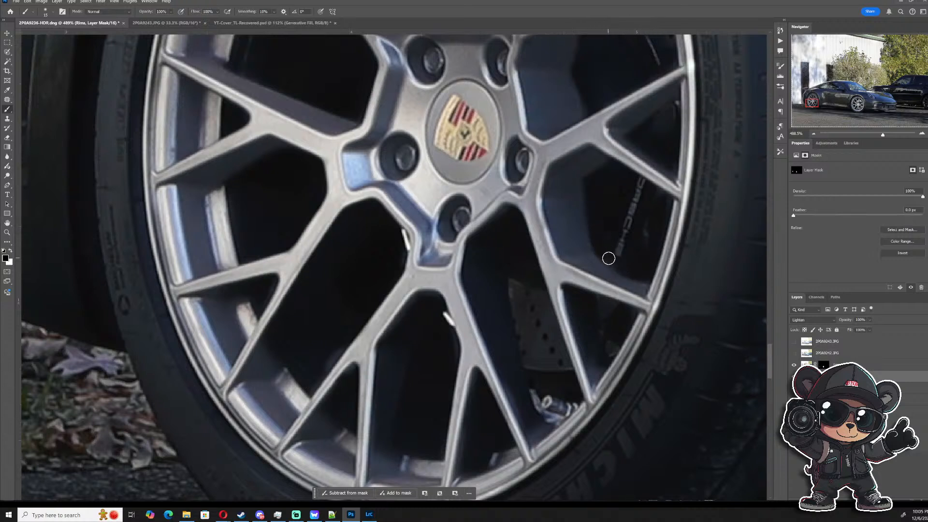
- Paint white on the Rims mask inside the lower-right fork and along the rear wheel's lower rim edge
{"action": "scroll", "coordinate": [639, 309], "scroll_direction": "down", "scroll_amount": 1}
{"action": "left_click_drag", "start_coordinate": [583, 289], "coordinate": [573, 285]}
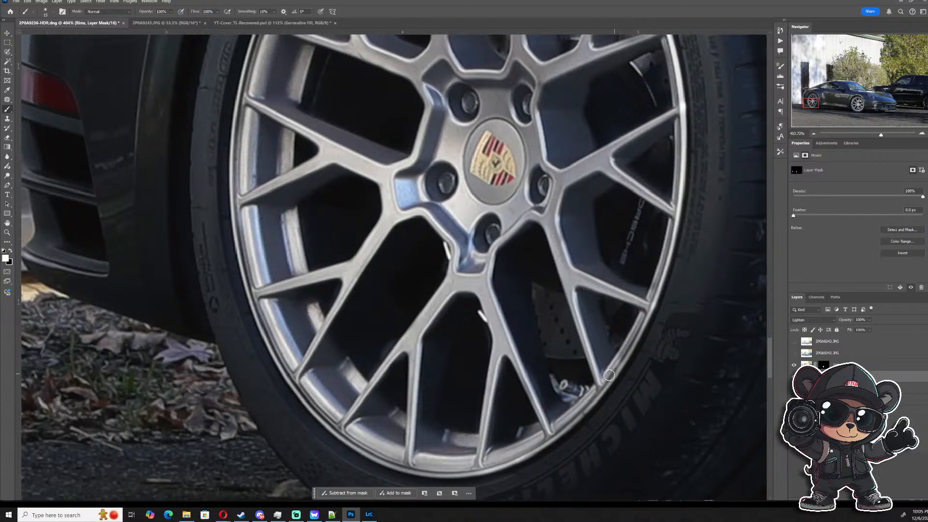
{"action": "mouse_move", "coordinate": [609, 375]}
{"action": "left_mouse_down"}
{"action": "mouse_move", "coordinate": [653, 295]}
{"action": "mouse_move", "coordinate": [620, 365]}
{"action": "mouse_move", "coordinate": [581, 416]}
{"action": "mouse_move", "coordinate": [491, 460]}
{"action": "mouse_move", "coordinate": [539, 447]}
{"action": "mouse_move", "coordinate": [501, 463]}
{"action": "mouse_move", "coordinate": [443, 474]}
{"action": "mouse_move", "coordinate": [394, 461]}
{"action": "mouse_move", "coordinate": [316, 400]}
{"action": "left_mouse_up"}
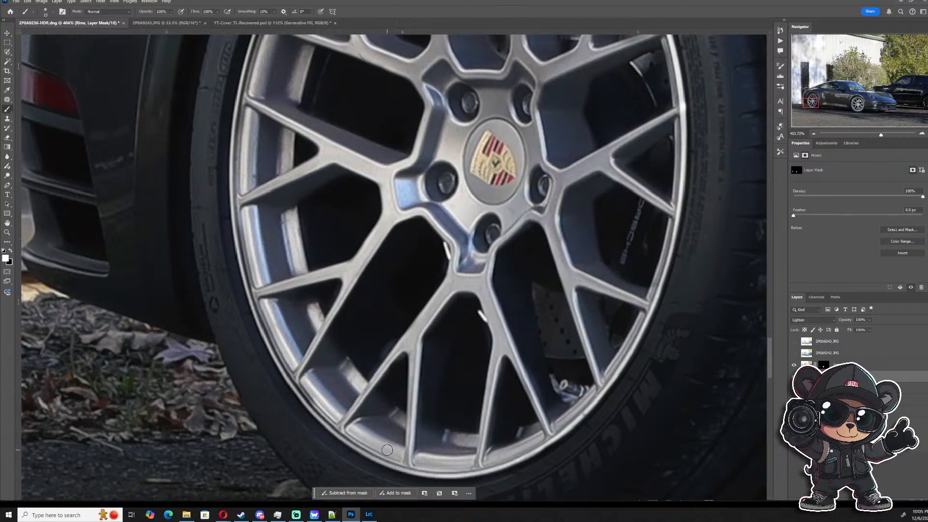
- Paint white on the Rims mask along the rear wheel's left rim edge, from the bottom up to the upper-left arc
{"action": "mouse_move", "coordinate": [354, 429]}
{"action": "left_mouse_down"}
{"action": "mouse_move", "coordinate": [305, 397]}
{"action": "mouse_move", "coordinate": [284, 367]}
{"action": "mouse_move", "coordinate": [244, 276]}
{"action": "mouse_move", "coordinate": [236, 173]}
{"action": "mouse_move", "coordinate": [251, 106]}
{"action": "left_mouse_up"}
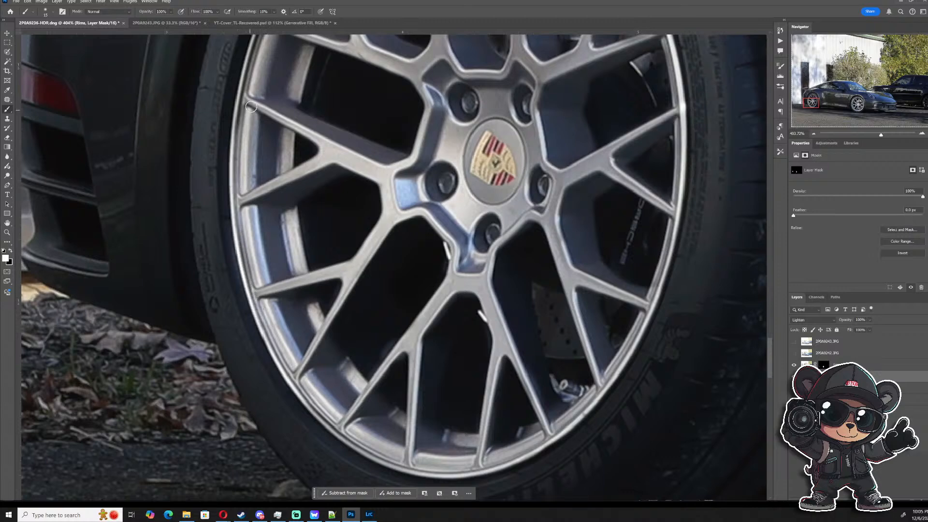
{"action": "scroll", "coordinate": [260, 140], "scroll_direction": "down", "scroll_amount": 3}
{"action": "scroll", "coordinate": [267, 113], "scroll_direction": "up", "scroll_amount": 5}
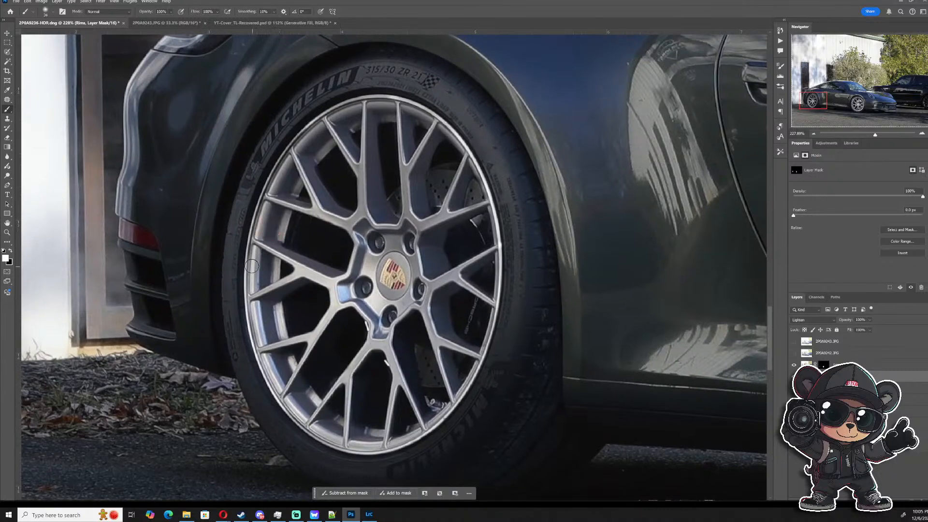
{"action": "mouse_move", "coordinate": [251, 266]}
{"action": "left_mouse_down"}
{"action": "mouse_move", "coordinate": [255, 213]}
{"action": "mouse_move", "coordinate": [290, 147]}
{"action": "mouse_move", "coordinate": [353, 102]}
{"action": "left_mouse_up"}
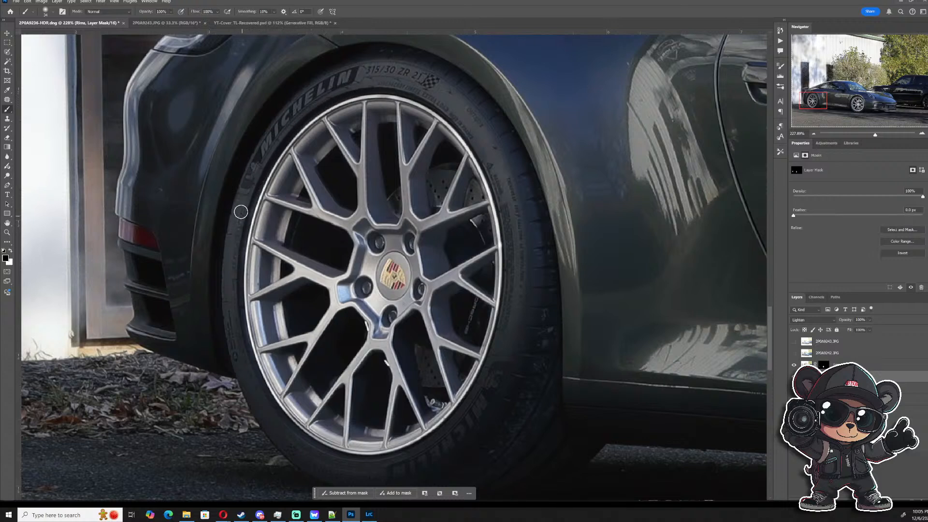
{"action": "key", "text": "x"}
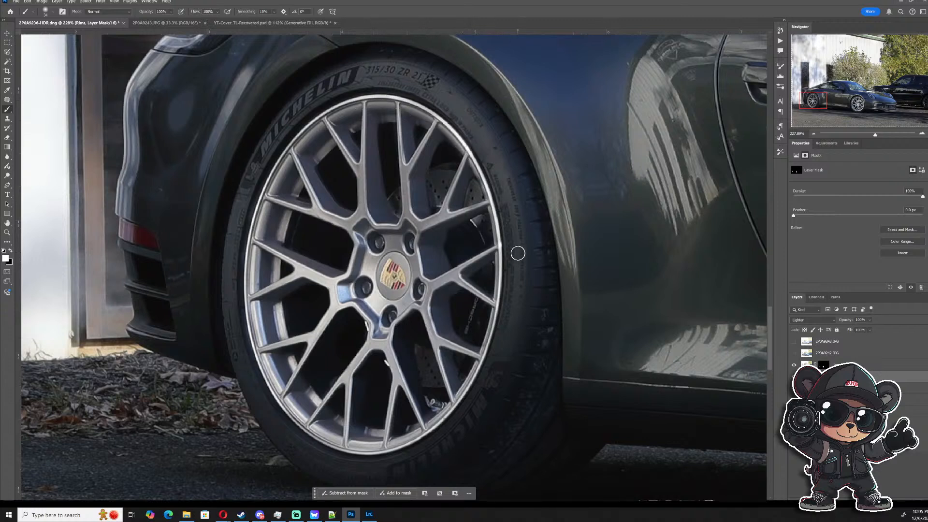
- Paint white on the Rims mask over the spoke walls in the rear wheel's large lower-left, bottom and lower-right gaps
{"action": "scroll", "coordinate": [338, 346], "scroll_direction": "up", "scroll_amount": 7}
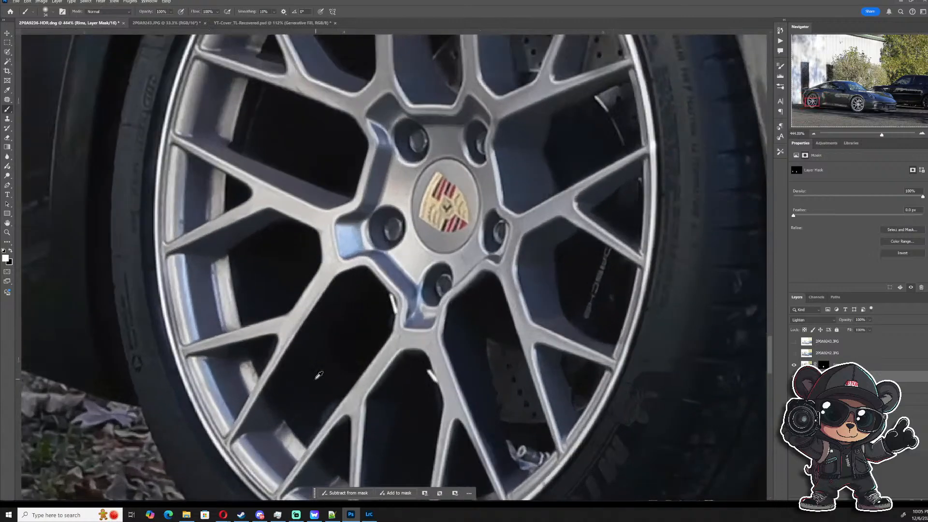
{"action": "left_click_drag", "start_coordinate": [298, 377], "coordinate": [294, 377]}
{"action": "key", "text": "x"}
{"action": "key", "text": "x"}
{"action": "mouse_move", "coordinate": [271, 406]}
{"action": "left_mouse_down"}
{"action": "mouse_move", "coordinate": [363, 269]}
{"action": "mouse_move", "coordinate": [293, 358]}
{"action": "mouse_move", "coordinate": [339, 293]}
{"action": "mouse_move", "coordinate": [271, 437]}
{"action": "mouse_move", "coordinate": [357, 296]}
{"action": "mouse_move", "coordinate": [394, 259]}
{"action": "mouse_move", "coordinate": [288, 425]}
{"action": "mouse_move", "coordinate": [397, 284]}
{"action": "mouse_move", "coordinate": [410, 299]}
{"action": "left_mouse_up"}
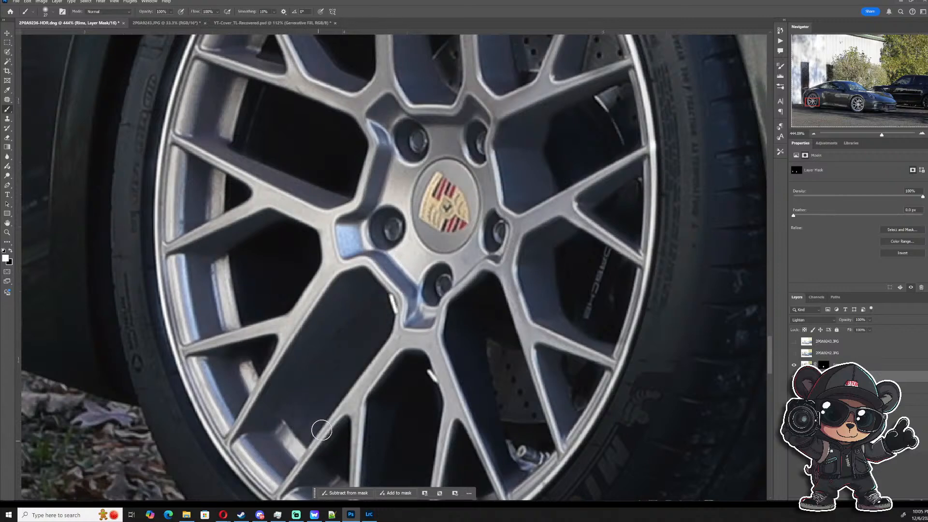
{"action": "scroll", "coordinate": [321, 424], "scroll_direction": "down", "scroll_amount": 5}
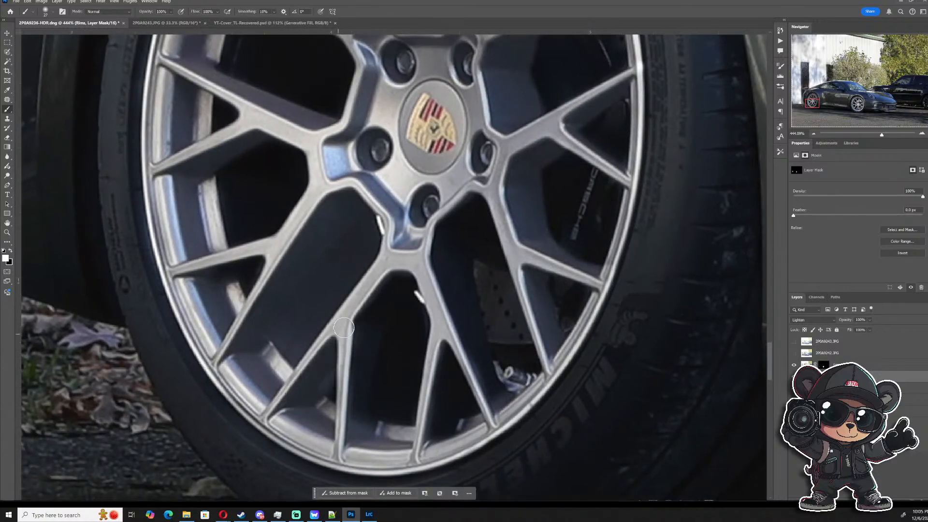
{"action": "mouse_move", "coordinate": [347, 329]}
{"action": "left_mouse_down"}
{"action": "mouse_move", "coordinate": [374, 323]}
{"action": "mouse_move", "coordinate": [373, 300]}
{"action": "mouse_move", "coordinate": [352, 438]}
{"action": "mouse_move", "coordinate": [391, 288]}
{"action": "mouse_move", "coordinate": [356, 412]}
{"action": "mouse_move", "coordinate": [398, 314]}
{"action": "mouse_move", "coordinate": [375, 423]}
{"action": "mouse_move", "coordinate": [441, 331]}
{"action": "mouse_move", "coordinate": [447, 422]}
{"action": "mouse_move", "coordinate": [438, 437]}
{"action": "mouse_move", "coordinate": [469, 411]}
{"action": "mouse_move", "coordinate": [464, 227]}
{"action": "mouse_move", "coordinate": [477, 407]}
{"action": "mouse_move", "coordinate": [449, 290]}
{"action": "mouse_move", "coordinate": [417, 285]}
{"action": "mouse_move", "coordinate": [460, 179]}
{"action": "mouse_move", "coordinate": [505, 238]}
{"action": "mouse_move", "coordinate": [508, 261]}
{"action": "left_mouse_up"}
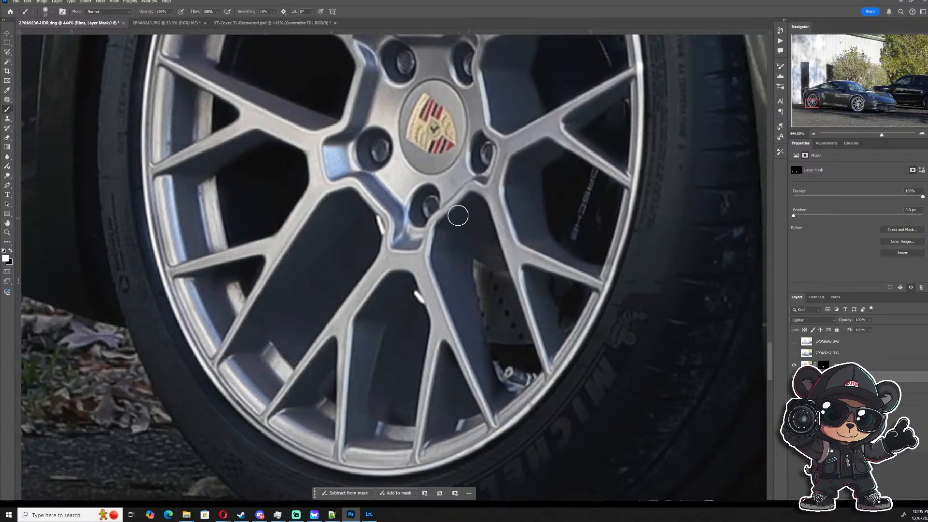
- Paint black on the Rims mask in the bottom gap below the hub to darken the opening beside the spoke wall
{"action": "scroll", "coordinate": [374, 348], "scroll_direction": "up", "scroll_amount": 3}
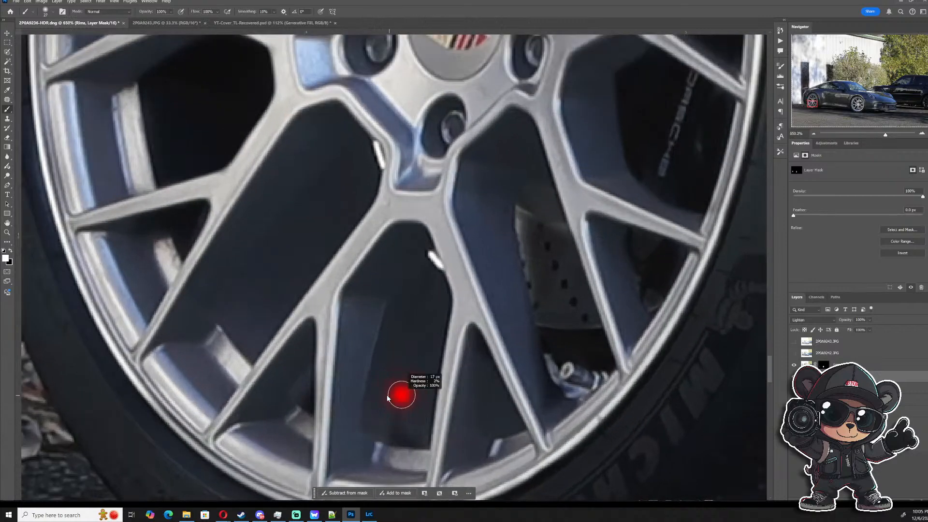
{"action": "left_click_drag", "start_coordinate": [387, 396], "coordinate": [382, 396]}
{"action": "key", "text": "x"}
{"action": "mouse_move", "coordinate": [385, 454]}
{"action": "left_mouse_down"}
{"action": "mouse_move", "coordinate": [435, 466]}
{"action": "mouse_move", "coordinate": [393, 467]}
{"action": "mouse_move", "coordinate": [466, 464]}
{"action": "mouse_move", "coordinate": [349, 461]}
{"action": "mouse_move", "coordinate": [436, 460]}
{"action": "mouse_move", "coordinate": [366, 454]}
{"action": "left_mouse_up"}
{"action": "key", "text": "x"}
{"action": "key", "text": "x"}
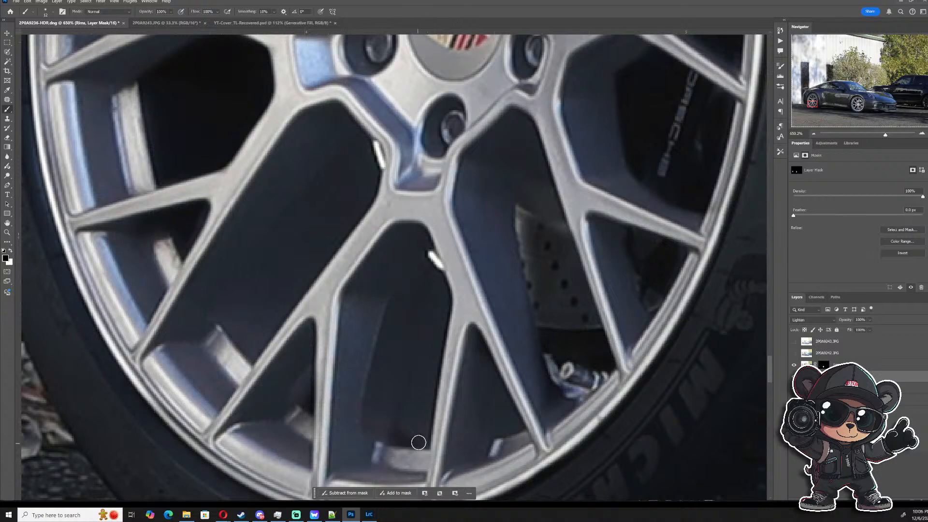
{"action": "mouse_move", "coordinate": [418, 442]}
{"action": "left_mouse_down"}
{"action": "mouse_move", "coordinate": [387, 437]}
{"action": "mouse_move", "coordinate": [371, 421]}
{"action": "mouse_move", "coordinate": [373, 373]}
{"action": "mouse_move", "coordinate": [412, 265]}
{"action": "mouse_move", "coordinate": [379, 385]}
{"action": "mouse_move", "coordinate": [389, 296]}
{"action": "mouse_move", "coordinate": [375, 423]}
{"action": "left_mouse_up"}
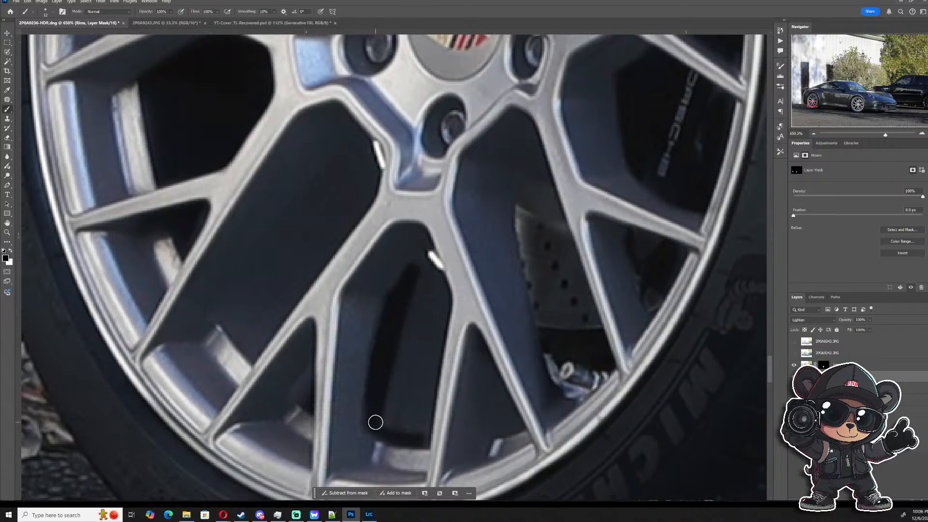
{"action": "key", "text": "x"}
{"action": "key", "text": "x"}
{"action": "mouse_move", "coordinate": [397, 412]}
{"action": "left_mouse_down"}
{"action": "mouse_move", "coordinate": [418, 316]}
{"action": "mouse_move", "coordinate": [383, 429]}
{"action": "mouse_move", "coordinate": [393, 368]}
{"action": "mouse_move", "coordinate": [414, 351]}
{"action": "mouse_move", "coordinate": [413, 437]}
{"action": "mouse_move", "coordinate": [430, 345]}
{"action": "mouse_move", "coordinate": [418, 435]}
{"action": "mouse_move", "coordinate": [428, 264]}
{"action": "mouse_move", "coordinate": [444, 300]}
{"action": "mouse_move", "coordinate": [418, 306]}
{"action": "mouse_move", "coordinate": [414, 350]}
{"action": "left_mouse_up"}
- Paint black on the Rims mask over the drilled brake disc and the opening in the rear wheel's large lower-left gap
{"action": "left_click_drag", "start_coordinate": [507, 428], "coordinate": [508, 424]}
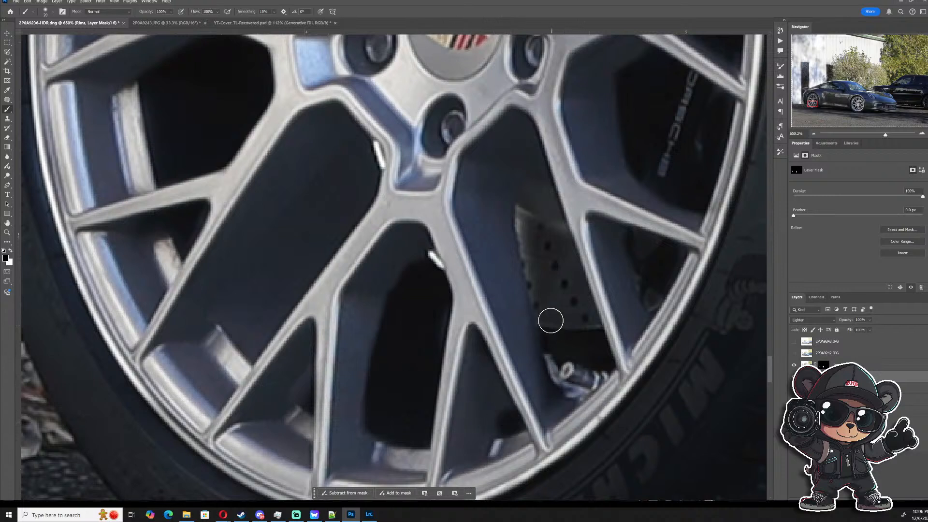
{"action": "mouse_move", "coordinate": [535, 249]}
{"action": "left_mouse_down"}
{"action": "mouse_move", "coordinate": [529, 207]}
{"action": "mouse_move", "coordinate": [560, 377]}
{"action": "mouse_move", "coordinate": [536, 195]}
{"action": "mouse_move", "coordinate": [561, 246]}
{"action": "mouse_move", "coordinate": [581, 337]}
{"action": "mouse_move", "coordinate": [529, 214]}
{"action": "mouse_move", "coordinate": [528, 239]}
{"action": "mouse_move", "coordinate": [526, 220]}
{"action": "left_mouse_up"}
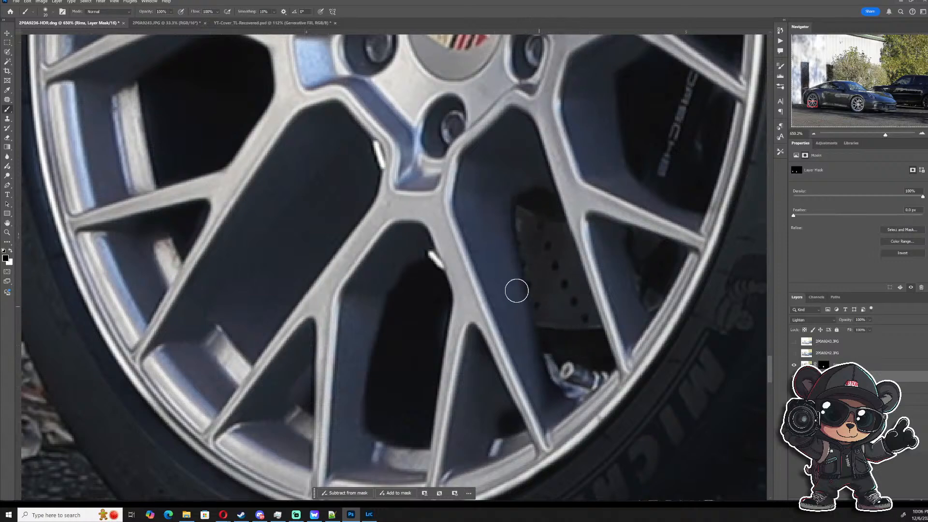
{"action": "scroll", "coordinate": [288, 257], "scroll_direction": "down", "scroll_amount": 1}
{"action": "scroll", "coordinate": [278, 290], "scroll_direction": "up", "scroll_amount": 1}
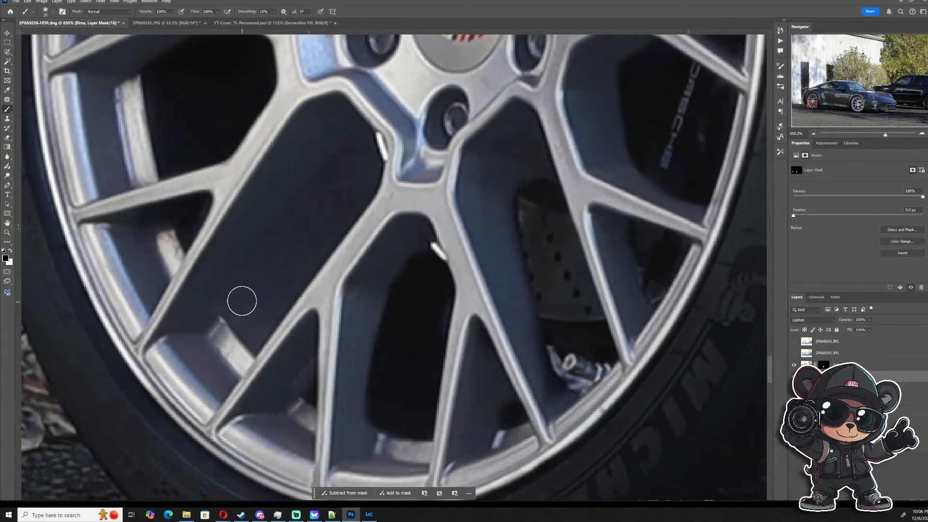
{"action": "mouse_move", "coordinate": [237, 303]}
{"action": "left_mouse_down"}
{"action": "mouse_move", "coordinate": [298, 211]}
{"action": "mouse_move", "coordinate": [356, 150]}
{"action": "left_mouse_up"}
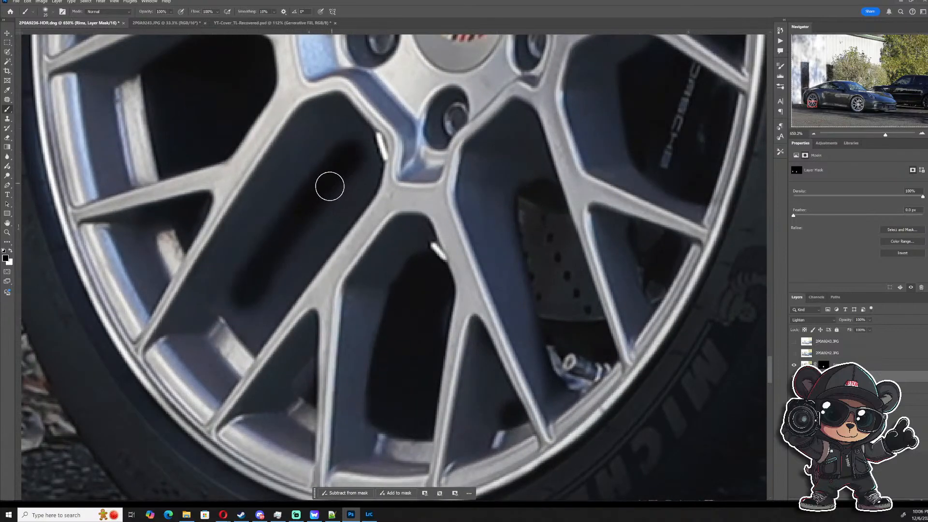
{"action": "right_click", "coordinate": [329, 186], "text": "alt"}
{"action": "mouse_move", "coordinate": [245, 299]}
{"action": "left_mouse_down"}
{"action": "mouse_move", "coordinate": [275, 242]}
{"action": "mouse_move", "coordinate": [348, 153]}
{"action": "mouse_move", "coordinate": [361, 154]}
{"action": "mouse_move", "coordinate": [362, 172]}
{"action": "mouse_move", "coordinate": [311, 247]}
{"action": "mouse_move", "coordinate": [257, 317]}
{"action": "mouse_move", "coordinate": [229, 333]}
{"action": "left_mouse_up"}
{"action": "scroll", "coordinate": [250, 311], "scroll_direction": "up", "scroll_amount": 2}
{"action": "scroll", "coordinate": [260, 331], "scroll_direction": "up", "scroll_amount": 5}
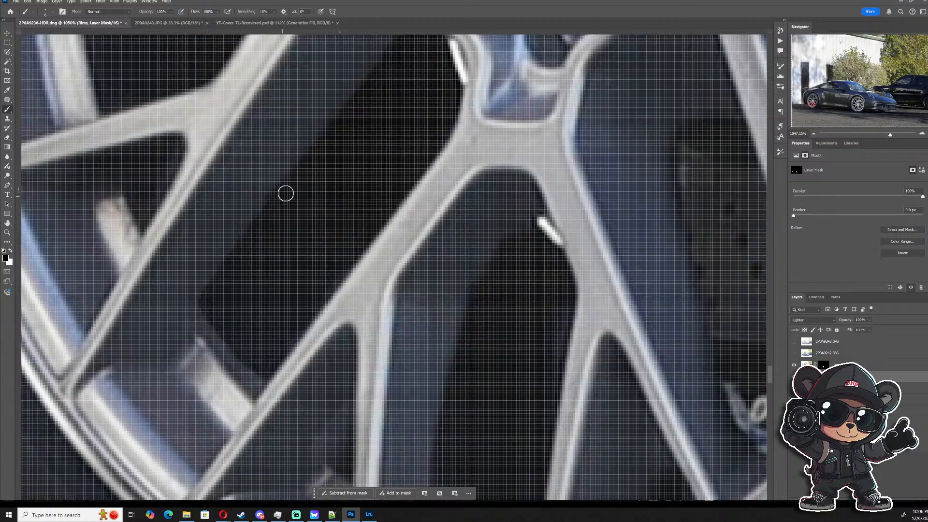
- Set the opacity of the 2P0A9240.JPG layer to 58% and check the result on the whole car
{"action": "scroll", "coordinate": [303, 272], "scroll_direction": "down", "scroll_amount": 10}
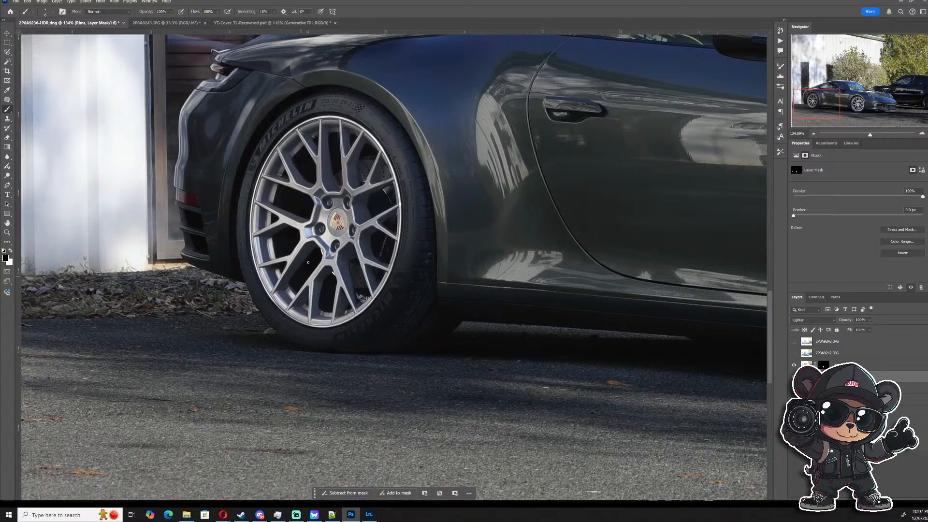
{"action": "scroll", "coordinate": [323, 257], "scroll_direction": "down", "scroll_amount": 5}
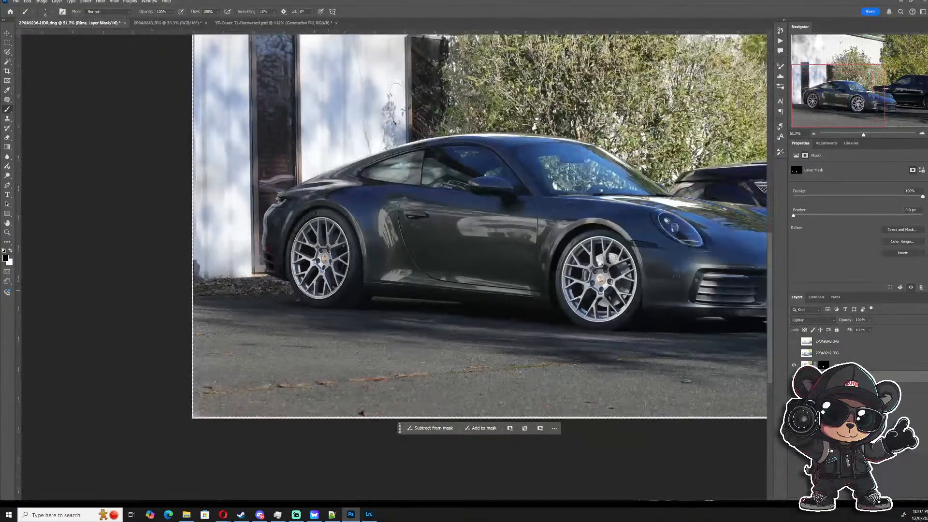
{"action": "scroll", "coordinate": [379, 281], "scroll_direction": "up", "scroll_amount": 1}
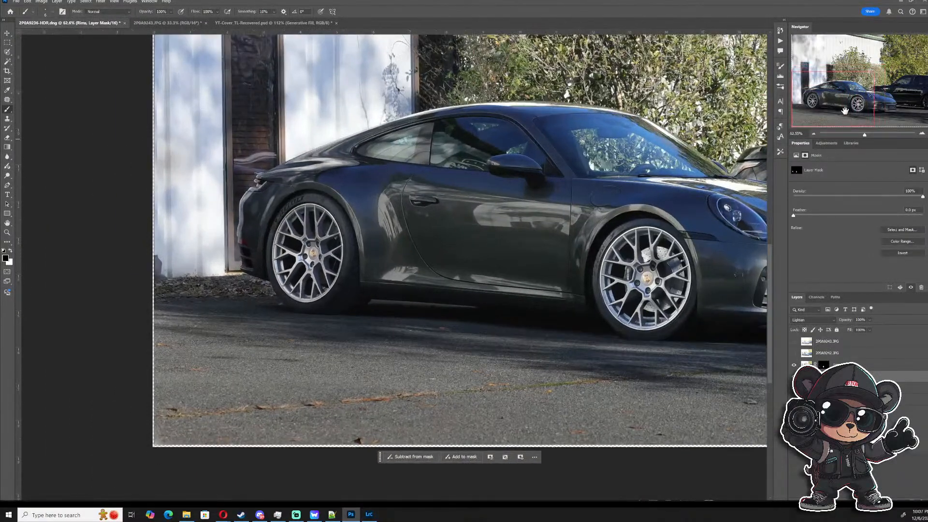
{"action": "left_click_drag", "start_coordinate": [844, 111], "coordinate": [868, 103]}
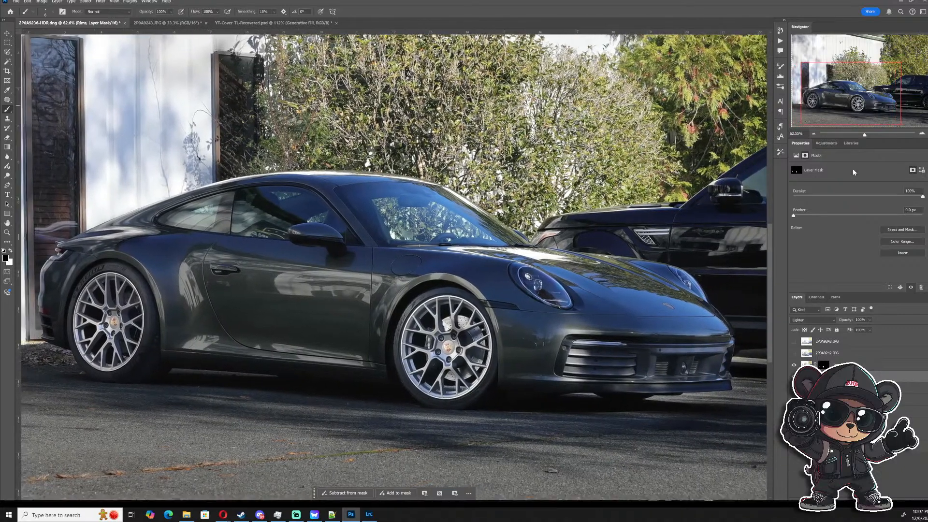
{"action": "scroll", "coordinate": [546, 285], "scroll_direction": "down", "scroll_amount": 3}
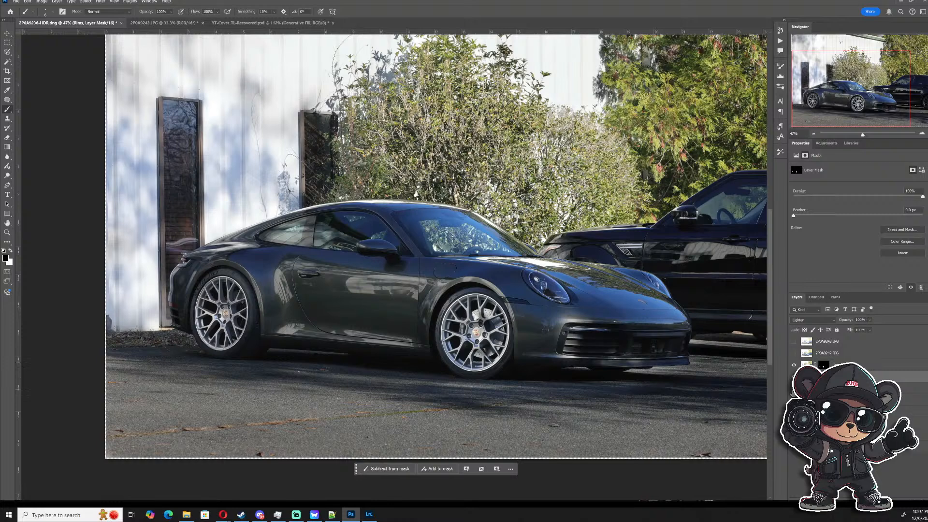
{"action": "left_click", "coordinate": [854, 388]}
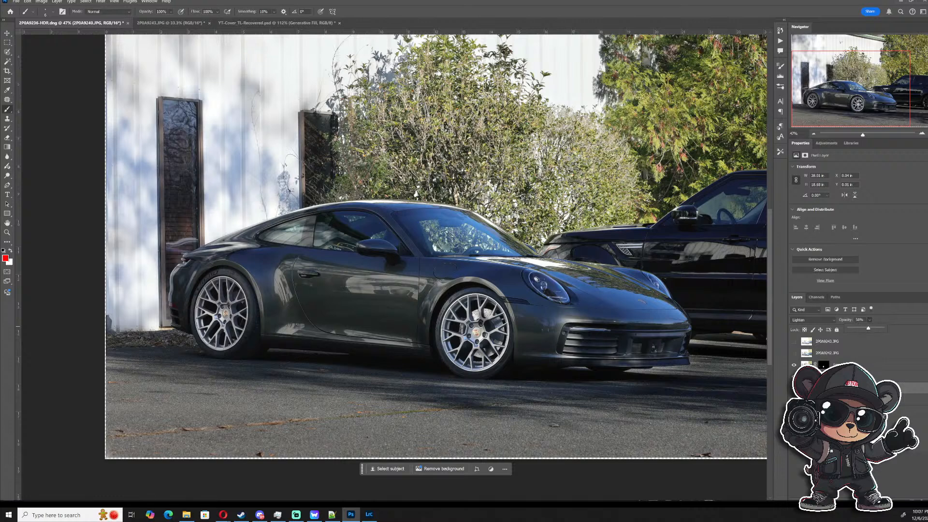
{"action": "scroll", "coordinate": [346, 287], "scroll_direction": "up", "scroll_amount": 2}
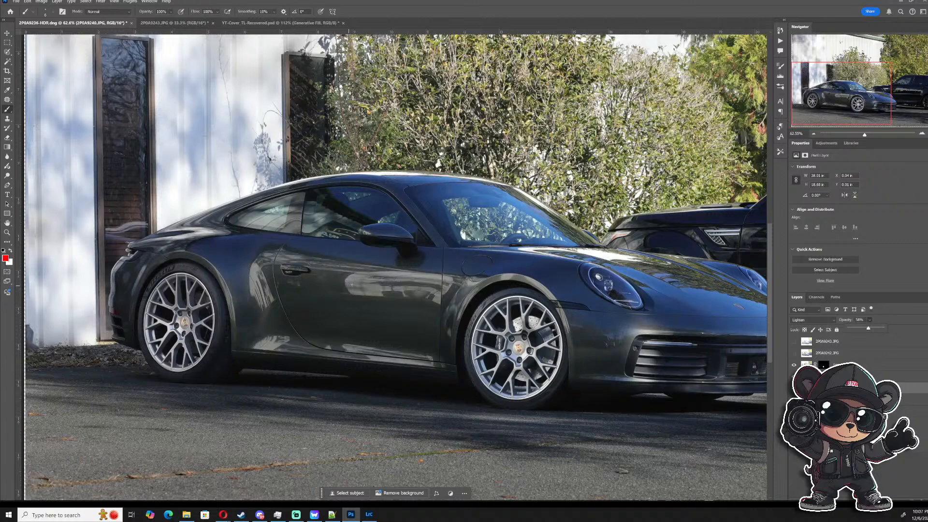
{"action": "scroll", "coordinate": [351, 285], "scroll_direction": "up", "scroll_amount": 1}
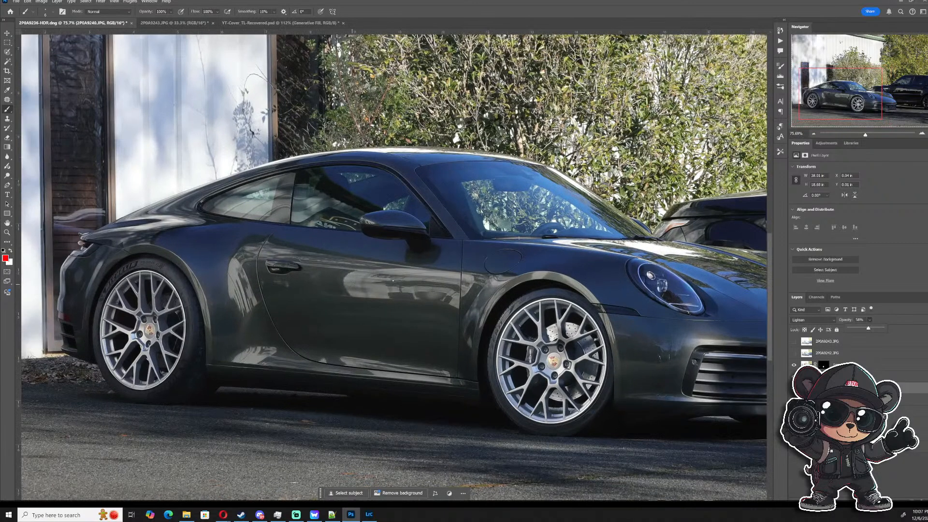
- Show the 2P0A9242.JPG layer and rename it calipers
{"action": "left_click", "coordinate": [797, 353]}
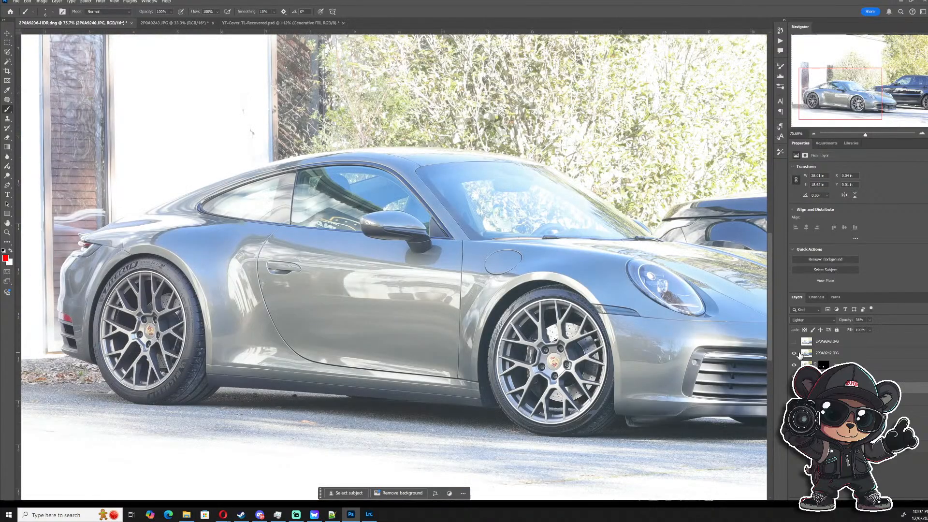
{"action": "mouse_move", "coordinate": [842, 116]}
{"action": "left_mouse_down"}
{"action": "mouse_move", "coordinate": [858, 115]}
{"action": "mouse_move", "coordinate": [847, 116]}
{"action": "left_mouse_up"}
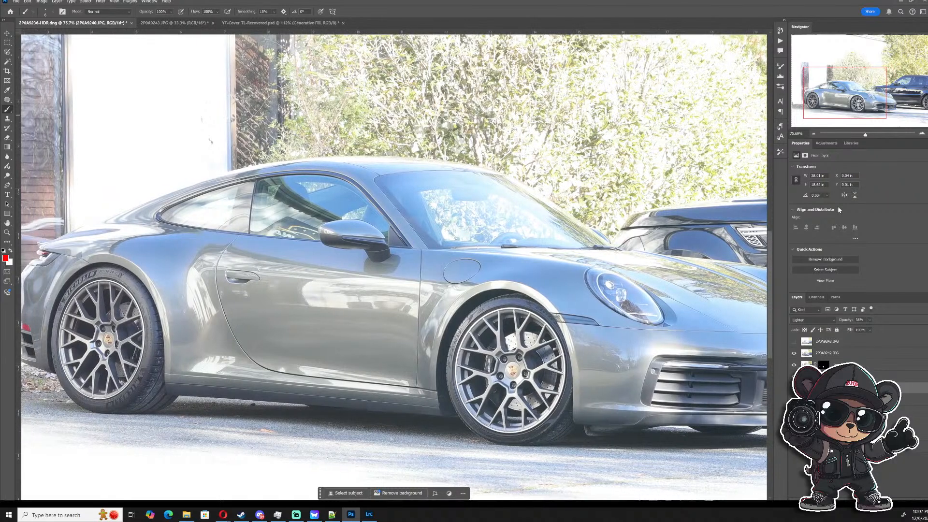
{"action": "left_click", "coordinate": [826, 353]}
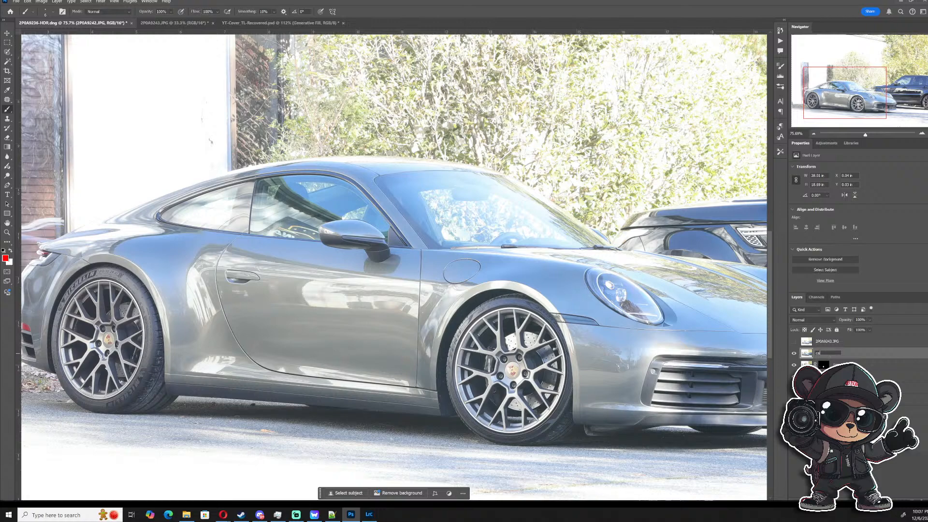
{"action": "key", "text": "Return"}
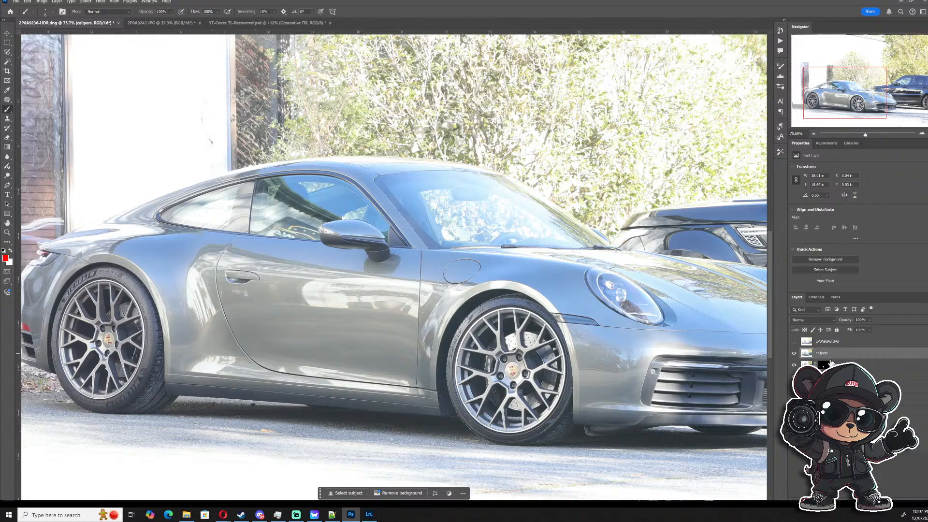
{"action": "left_click_drag", "start_coordinate": [864, 135], "coordinate": [867, 135]}
{"action": "left_click", "coordinate": [902, 3]}
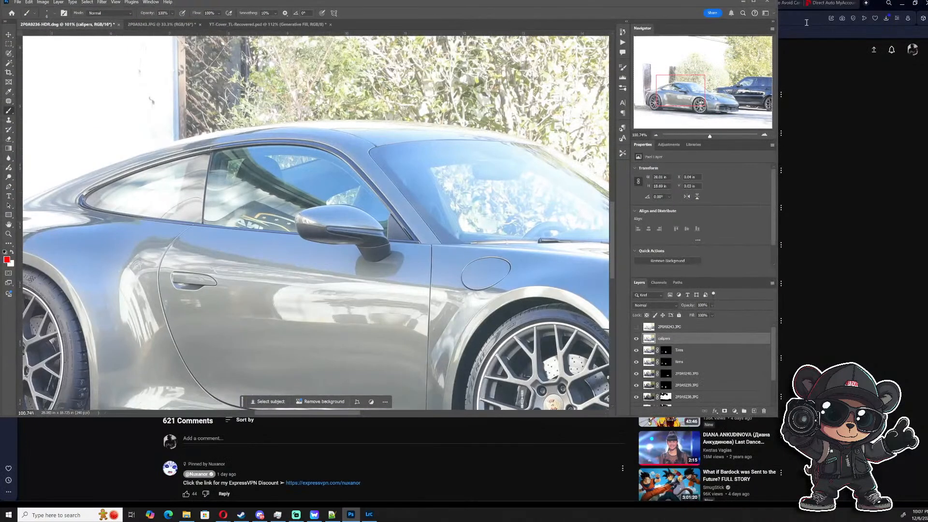
{"action": "left_click", "coordinate": [754, 2]}
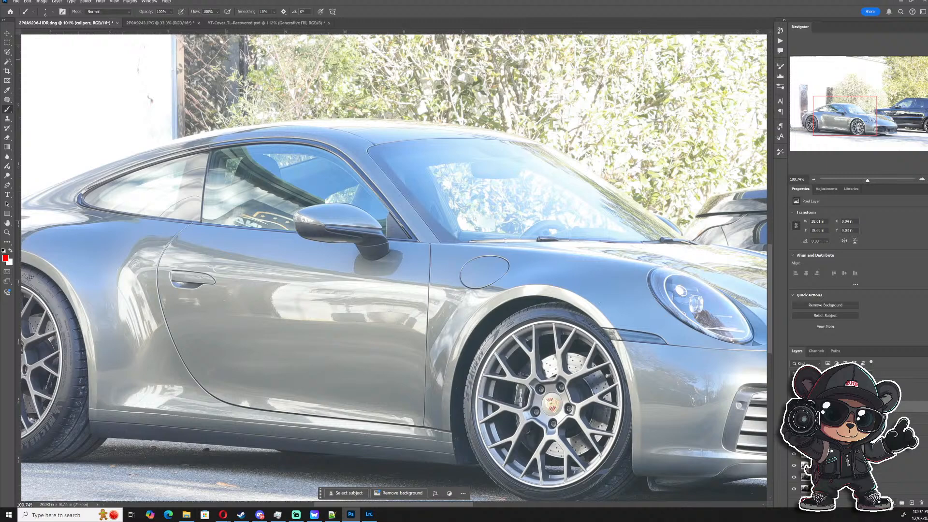
- Add a layer mask to the calipers layer and invert it to black
{"action": "left_click", "coordinate": [882, 503]}
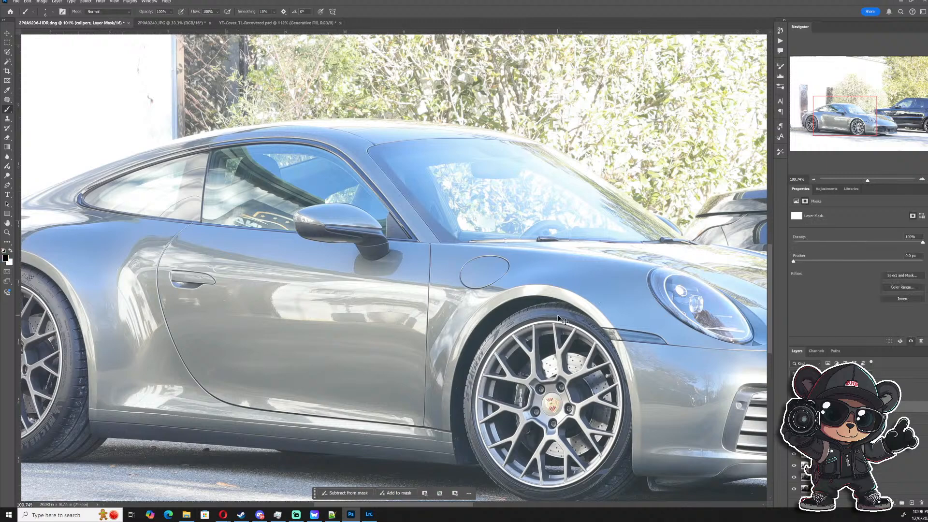
{"action": "key", "text": "ctrl+i"}
{"action": "scroll", "coordinate": [572, 372], "scroll_direction": "up", "scroll_amount": 5, "text": "alt"}
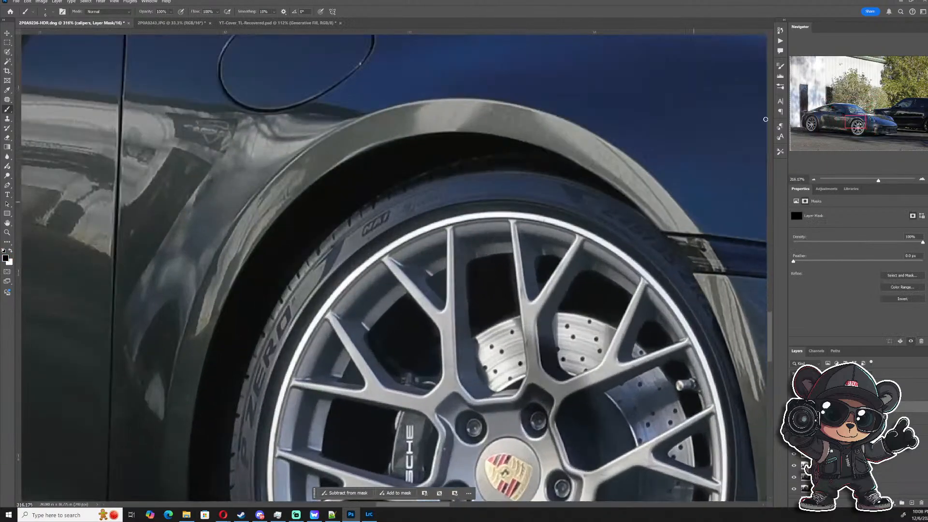
- Invert the calipers mask back to white to reveal the bright exposure and compare it on the front wheel
{"action": "left_click_drag", "start_coordinate": [855, 123], "coordinate": [848, 127]}
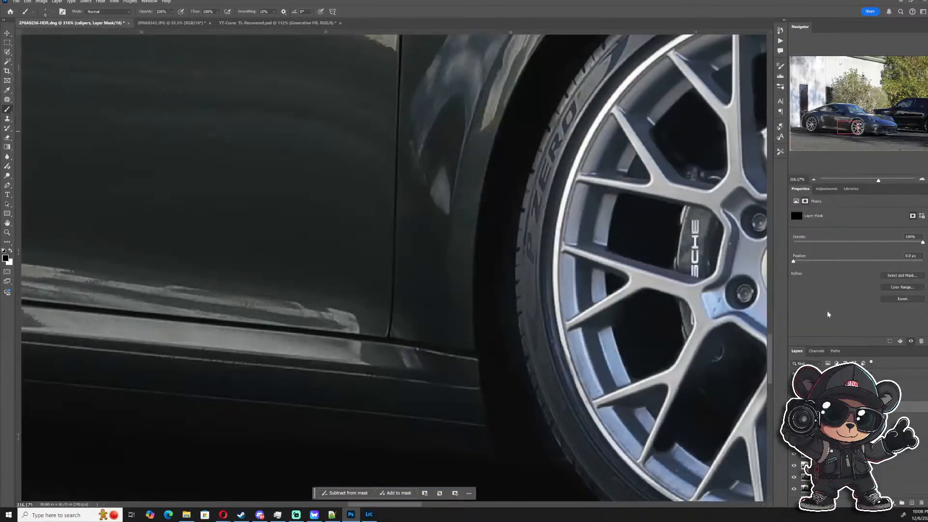
{"action": "key", "text": "ctrl+i"}
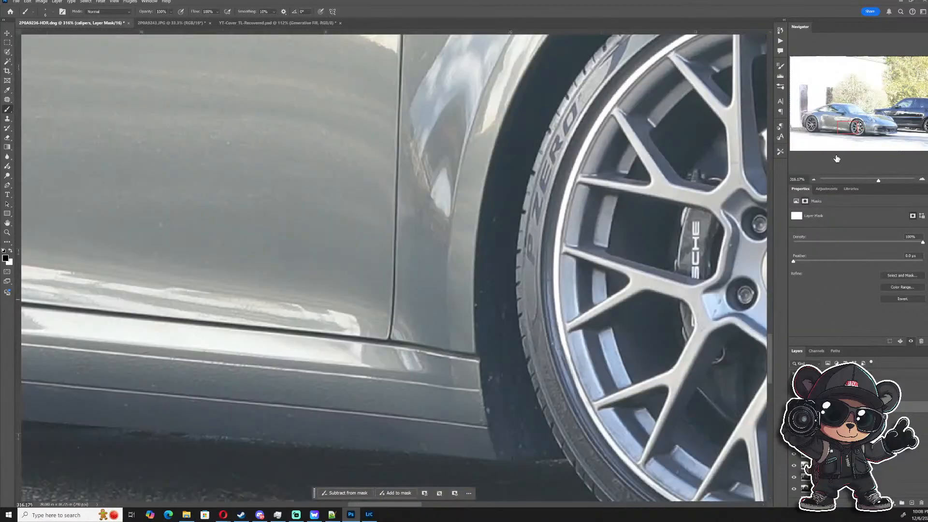
{"action": "left_click_drag", "start_coordinate": [848, 129], "coordinate": [856, 128]}
{"action": "key", "text": "ctrl+i"}
{"action": "key", "text": "ctrl+i"}
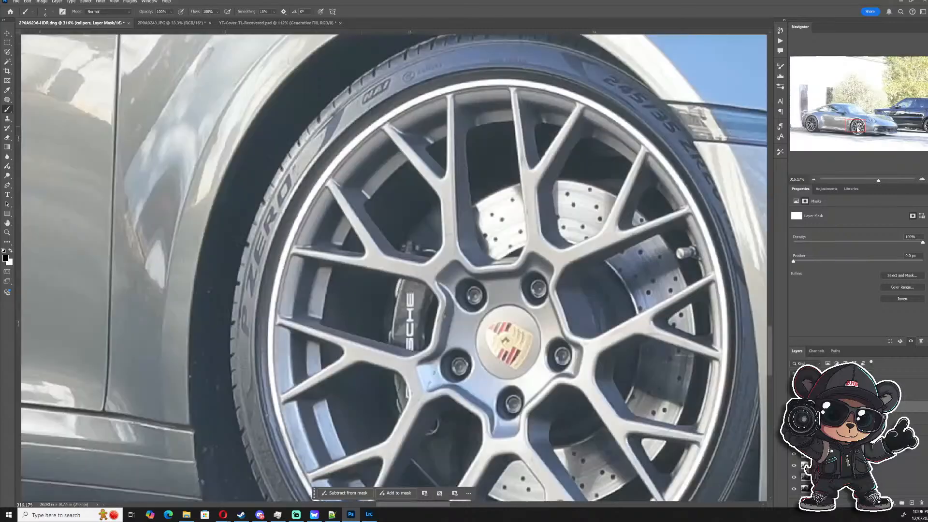
- Set the calipers layer's blending mode to Lighten, keeping its mask white
{"action": "key", "text": "ctrl+i"}
{"action": "key", "text": "ctrl+i"}
{"action": "left_click", "coordinate": [809, 373]}
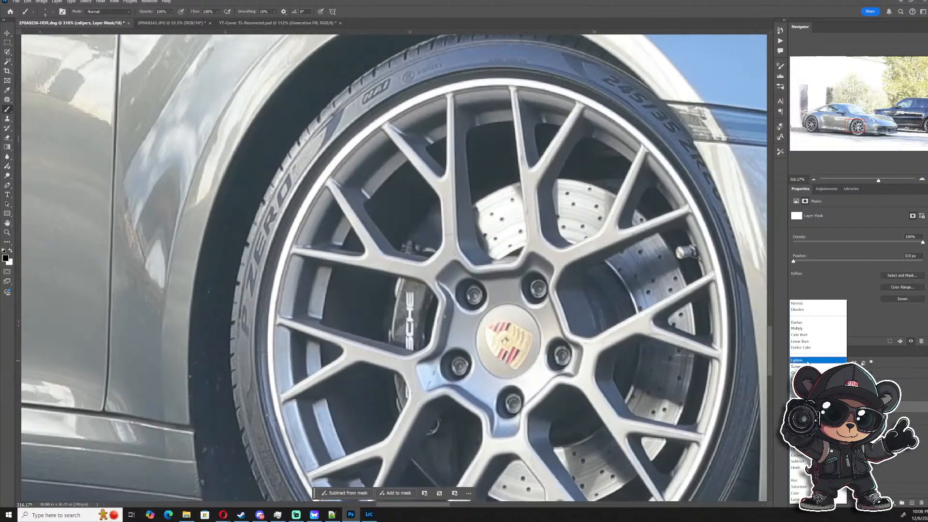
{"action": "left_click", "coordinate": [807, 360]}
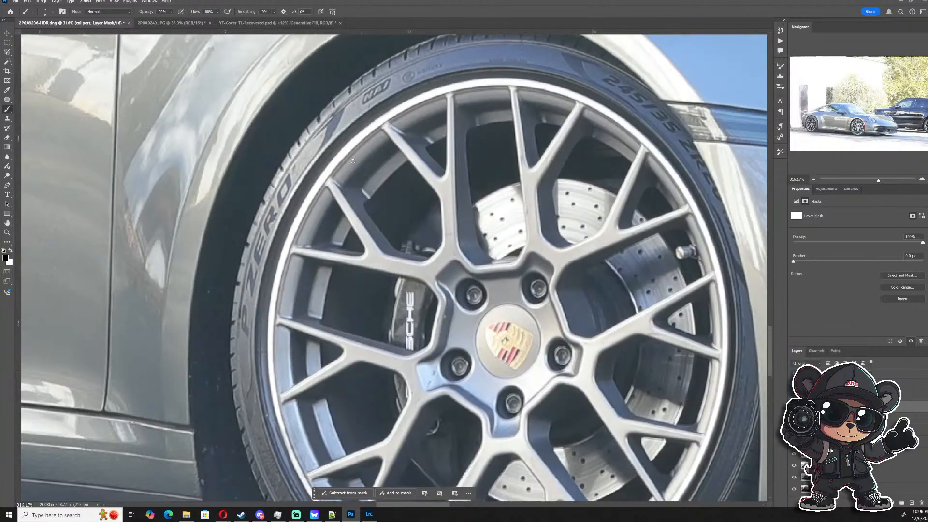
- Inspect the bright exposure on the front caliper and the rear wheel, and invert the calipers mask to black
{"action": "left_click", "coordinate": [6, 33]}
{"action": "scroll", "coordinate": [435, 303], "scroll_direction": "up", "scroll_amount": 6}
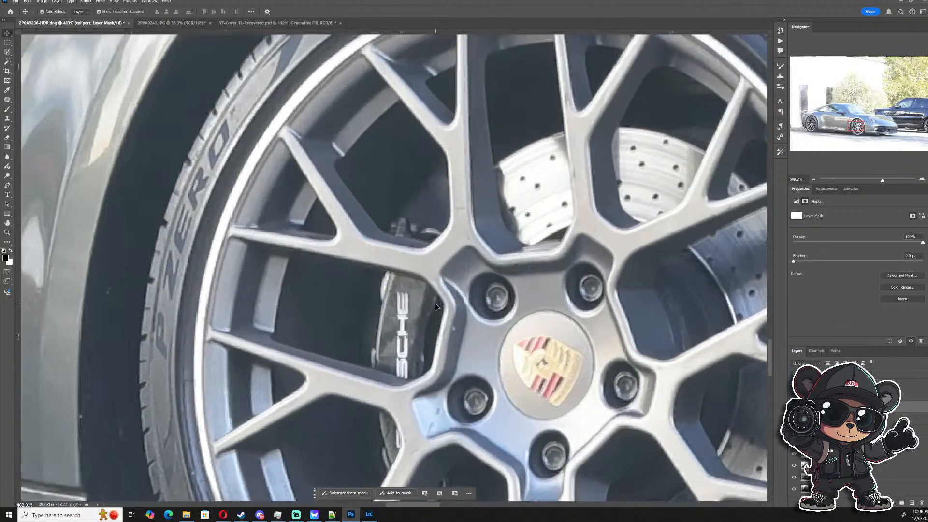
{"action": "scroll", "coordinate": [581, 362], "scroll_direction": "up", "scroll_amount": 3}
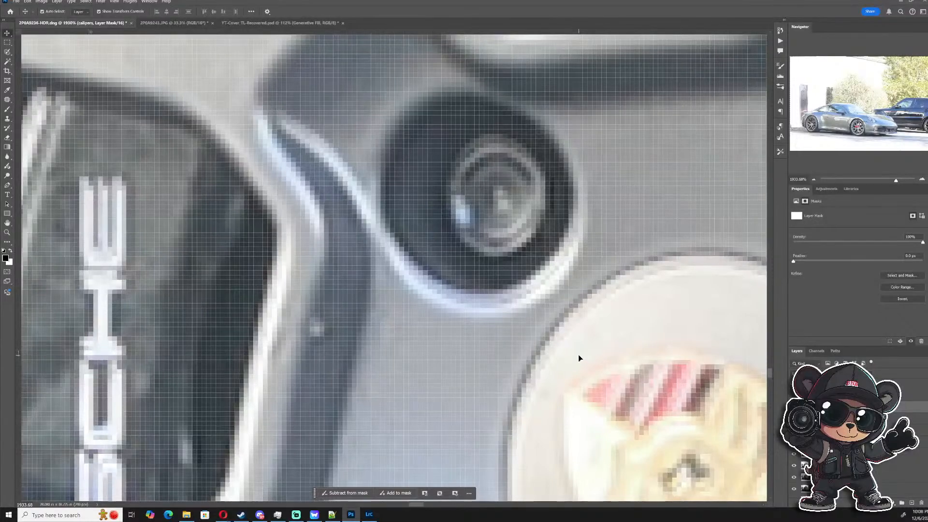
{"action": "scroll", "coordinate": [578, 355], "scroll_direction": "down", "scroll_amount": 2}
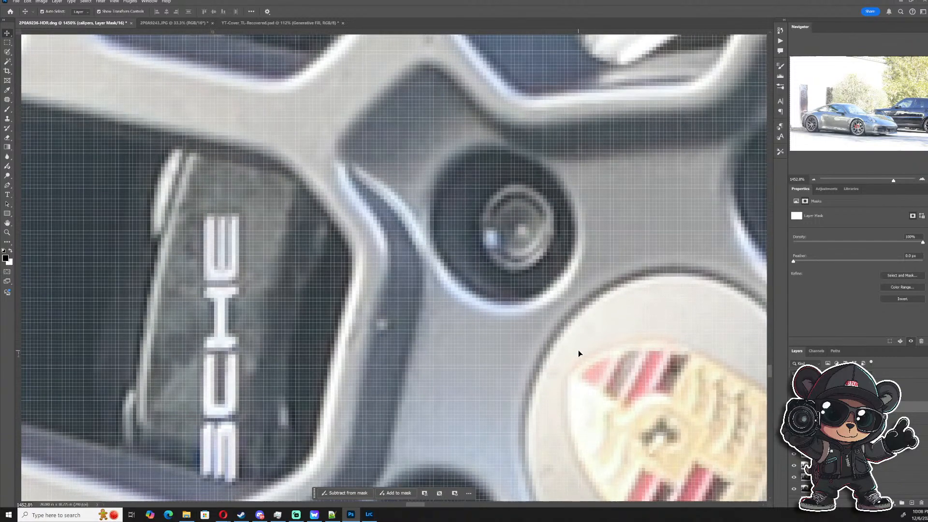
{"action": "scroll", "coordinate": [578, 350], "scroll_direction": "down", "scroll_amount": 8}
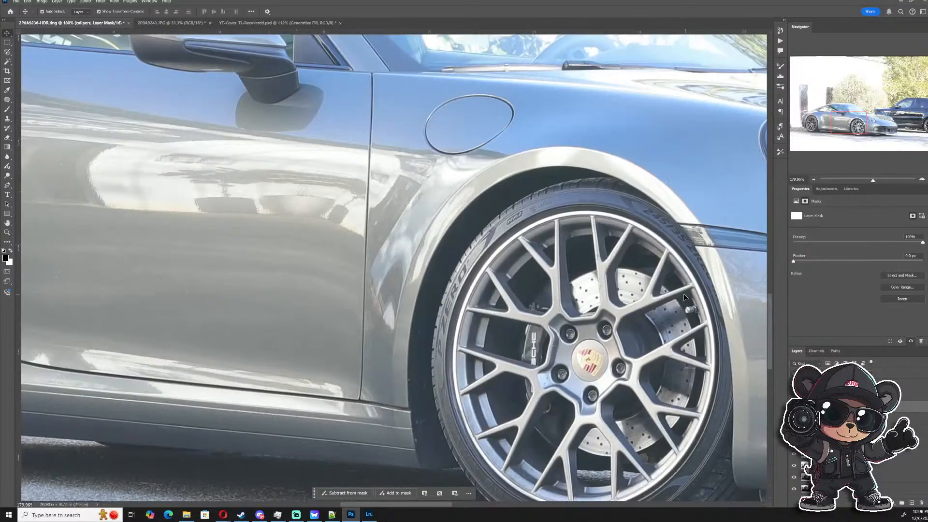
{"action": "left_click_drag", "start_coordinate": [842, 132], "coordinate": [805, 132]}
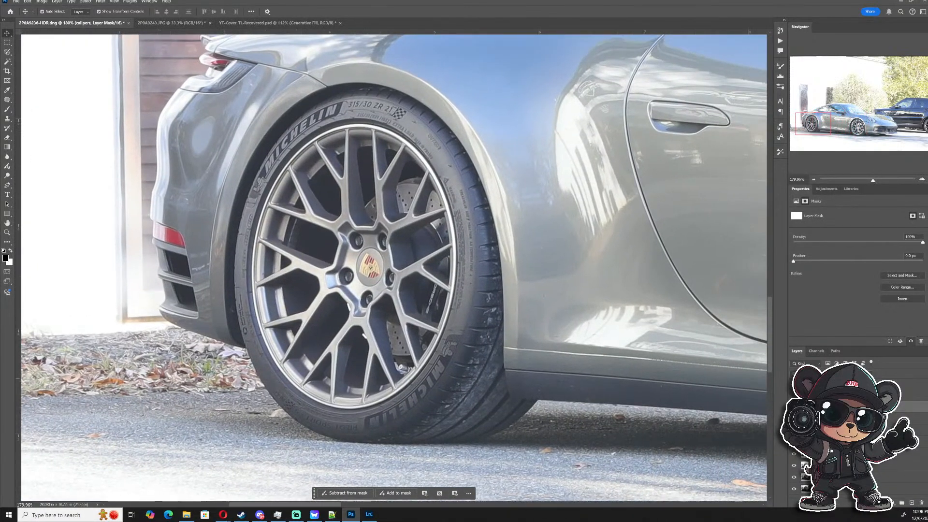
{"action": "key", "text": "ctrl+i"}
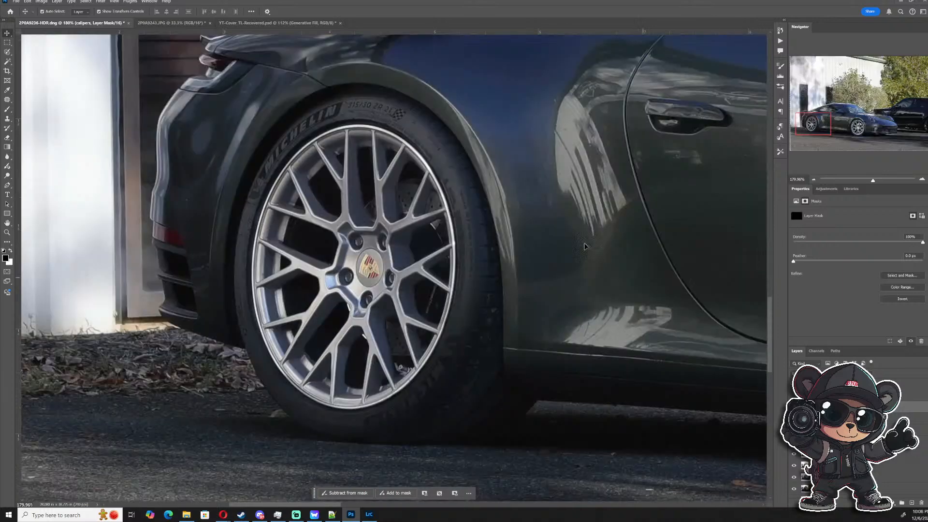
- Paint white on the calipers mask over the two brake disc sections behind the rear wheel's upper-right spokes
{"action": "scroll", "coordinate": [383, 180], "scroll_direction": "up", "scroll_amount": 2}
{"action": "key", "text": "b"}
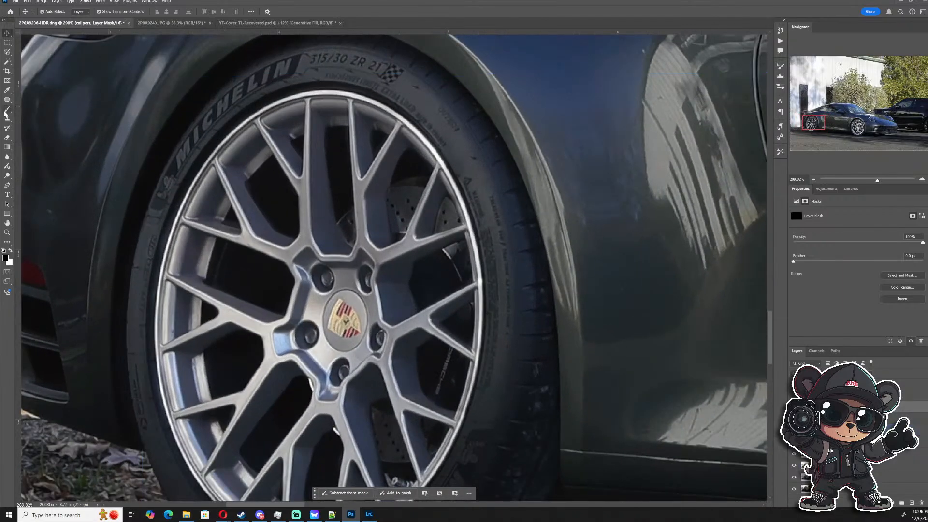
{"action": "scroll", "coordinate": [359, 205], "scroll_direction": "up", "scroll_amount": 2}
{"action": "scroll", "coordinate": [344, 190], "scroll_direction": "up", "scroll_amount": 2}
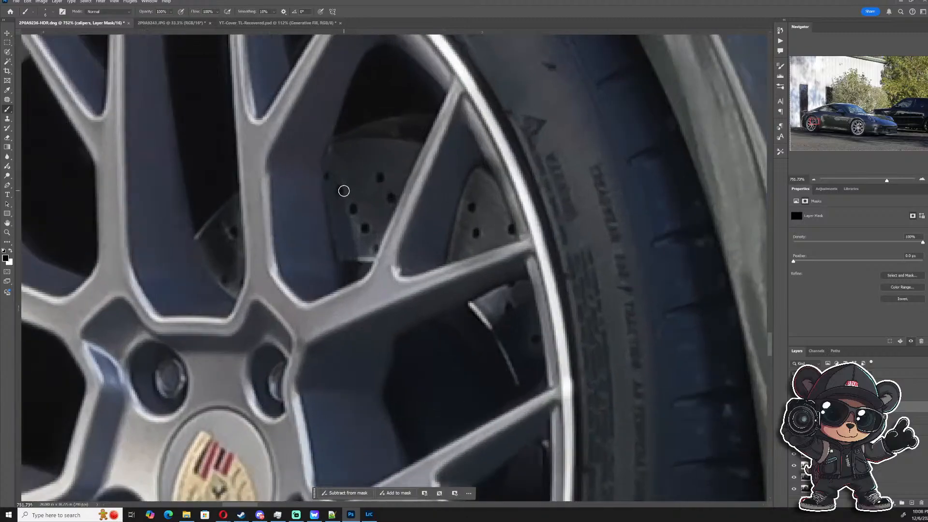
{"action": "mouse_move", "coordinate": [343, 189]}
{"action": "left_mouse_down"}
{"action": "mouse_move", "coordinate": [358, 189]}
{"action": "mouse_move", "coordinate": [338, 149]}
{"action": "mouse_move", "coordinate": [344, 128]}
{"action": "mouse_move", "coordinate": [331, 178]}
{"action": "mouse_move", "coordinate": [352, 275]}
{"action": "mouse_move", "coordinate": [382, 253]}
{"action": "mouse_move", "coordinate": [429, 139]}
{"action": "mouse_move", "coordinate": [372, 130]}
{"action": "mouse_move", "coordinate": [363, 197]}
{"action": "mouse_move", "coordinate": [392, 179]}
{"action": "left_mouse_up"}
{"action": "key", "text": "x"}
{"action": "scroll", "coordinate": [536, 245], "scroll_direction": "up", "scroll_amount": 3}
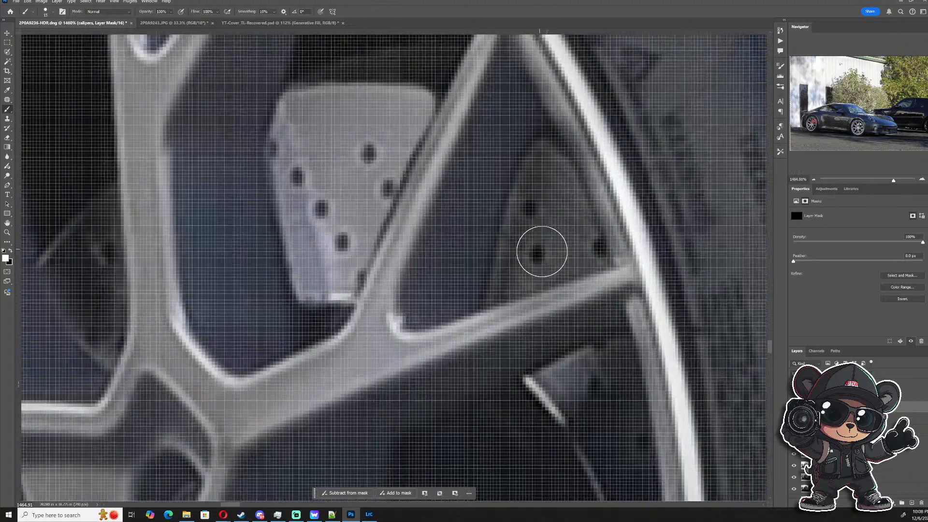
{"action": "left_click_drag", "start_coordinate": [541, 252], "coordinate": [524, 247]}
{"action": "mouse_move", "coordinate": [499, 287]}
{"action": "left_mouse_down"}
{"action": "mouse_move", "coordinate": [513, 213]}
{"action": "mouse_move", "coordinate": [547, 139]}
{"action": "mouse_move", "coordinate": [601, 251]}
{"action": "mouse_move", "coordinate": [514, 292]}
{"action": "mouse_move", "coordinate": [564, 232]}
{"action": "mouse_move", "coordinate": [571, 255]}
{"action": "mouse_move", "coordinate": [515, 271]}
{"action": "mouse_move", "coordinate": [525, 233]}
{"action": "mouse_move", "coordinate": [569, 186]}
{"action": "mouse_move", "coordinate": [554, 188]}
{"action": "mouse_move", "coordinate": [511, 255]}
{"action": "mouse_move", "coordinate": [543, 199]}
{"action": "mouse_move", "coordinate": [501, 295]}
{"action": "mouse_move", "coordinate": [605, 254]}
{"action": "mouse_move", "coordinate": [600, 271]}
{"action": "mouse_move", "coordinate": [619, 272]}
{"action": "mouse_move", "coordinate": [561, 293]}
{"action": "mouse_move", "coordinate": [603, 288]}
{"action": "mouse_move", "coordinate": [480, 328]}
{"action": "left_mouse_up"}
{"action": "key", "text": "x"}
{"action": "scroll", "coordinate": [387, 362], "scroll_direction": "down", "scroll_amount": 3}
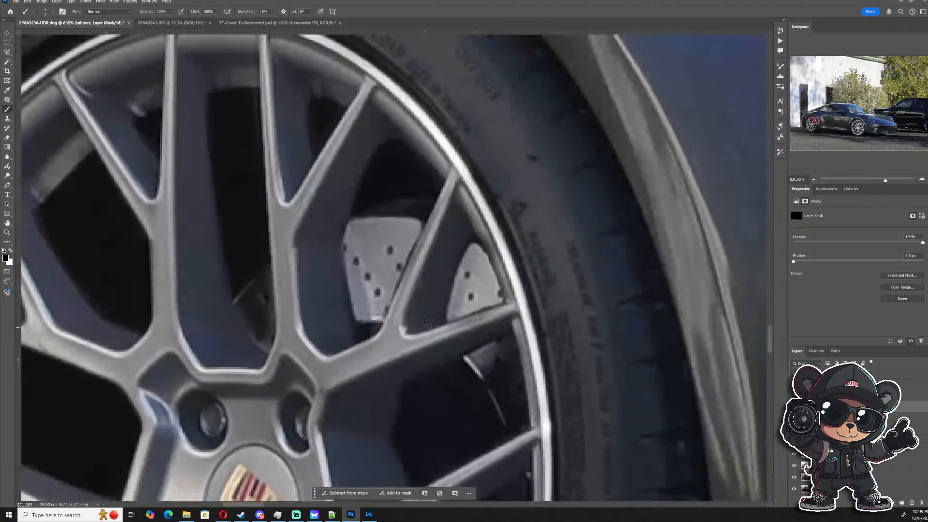
- Reveal the rear brake disc section below the right-hand spoke by painting white on the calipers mask
{"action": "scroll", "coordinate": [456, 310], "scroll_direction": "up", "scroll_amount": 2}
{"action": "scroll", "coordinate": [468, 328], "scroll_direction": "up", "scroll_amount": 2}
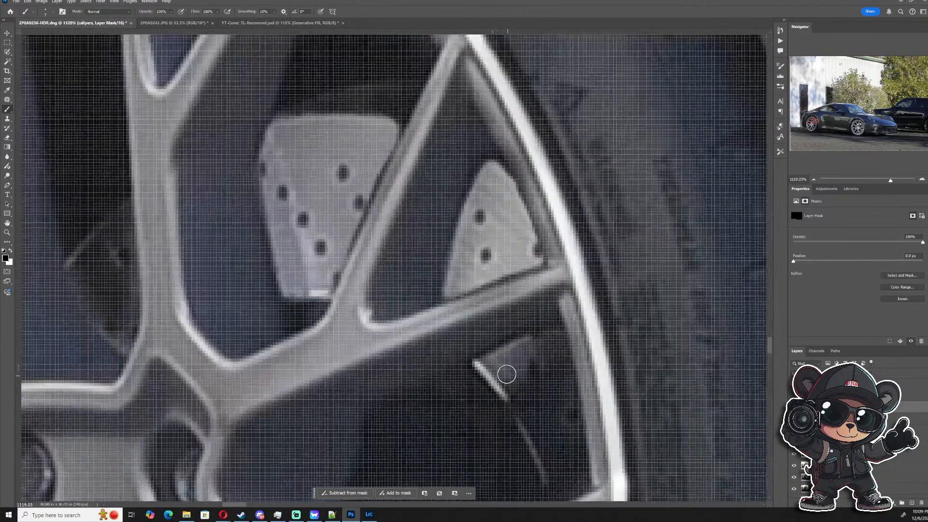
{"action": "key", "text": "x"}
{"action": "mouse_move", "coordinate": [487, 369]}
{"action": "left_mouse_down"}
{"action": "mouse_move", "coordinate": [553, 331]}
{"action": "mouse_move", "coordinate": [567, 396]}
{"action": "mouse_move", "coordinate": [556, 304]}
{"action": "mouse_move", "coordinate": [550, 322]}
{"action": "left_mouse_up"}
{"action": "mouse_move", "coordinate": [491, 273]}
{"action": "left_mouse_down"}
{"action": "mouse_move", "coordinate": [548, 373]}
{"action": "mouse_move", "coordinate": [538, 261]}
{"action": "mouse_move", "coordinate": [539, 312]}
{"action": "mouse_move", "coordinate": [558, 365]}
{"action": "mouse_move", "coordinate": [535, 252]}
{"action": "left_mouse_up"}
{"action": "scroll", "coordinate": [527, 298], "scroll_direction": "down", "scroll_amount": 6}
- Paint white on the calipers mask over the small rear disc section just above the wheel hub
{"action": "scroll", "coordinate": [398, 235], "scroll_direction": "up", "scroll_amount": 5}
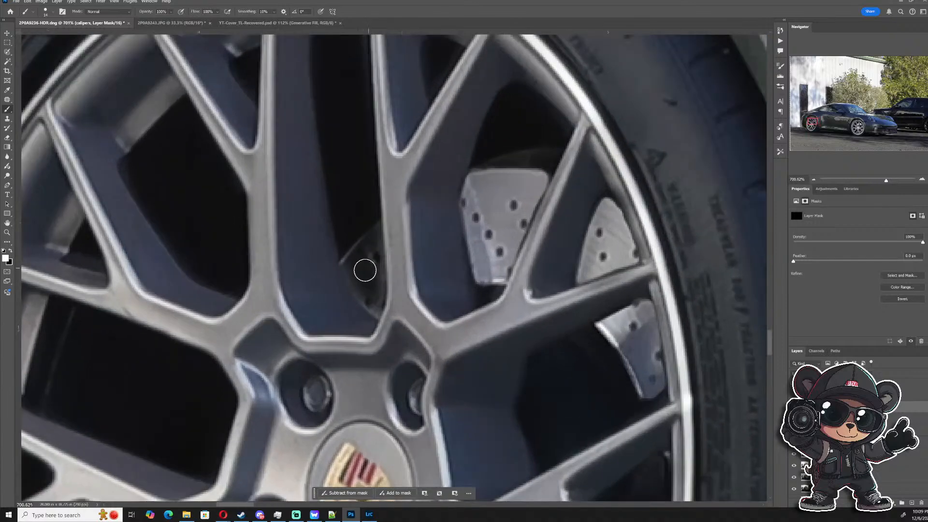
{"action": "mouse_move", "coordinate": [346, 262]}
{"action": "left_mouse_down"}
{"action": "mouse_move", "coordinate": [380, 322]}
{"action": "mouse_move", "coordinate": [382, 197]}
{"action": "mouse_move", "coordinate": [369, 271]}
{"action": "mouse_move", "coordinate": [343, 237]}
{"action": "mouse_move", "coordinate": [352, 263]}
{"action": "left_mouse_up"}
{"action": "mouse_move", "coordinate": [377, 192]}
{"action": "left_mouse_down"}
{"action": "mouse_move", "coordinate": [382, 171]}
{"action": "mouse_move", "coordinate": [325, 242]}
{"action": "left_mouse_up"}
{"action": "key", "text": "x"}
{"action": "scroll", "coordinate": [325, 242], "scroll_direction": "down", "scroll_amount": 5}
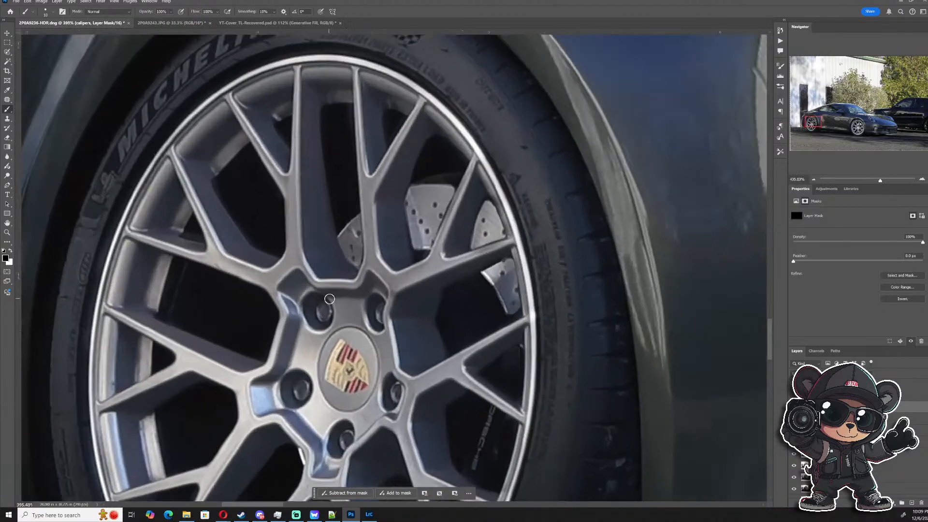
- Reveal the lower brake disc sections between the rear wheel's spokes by painting white on the calipers mask
{"action": "scroll", "coordinate": [517, 296], "scroll_direction": "up", "scroll_amount": 5}
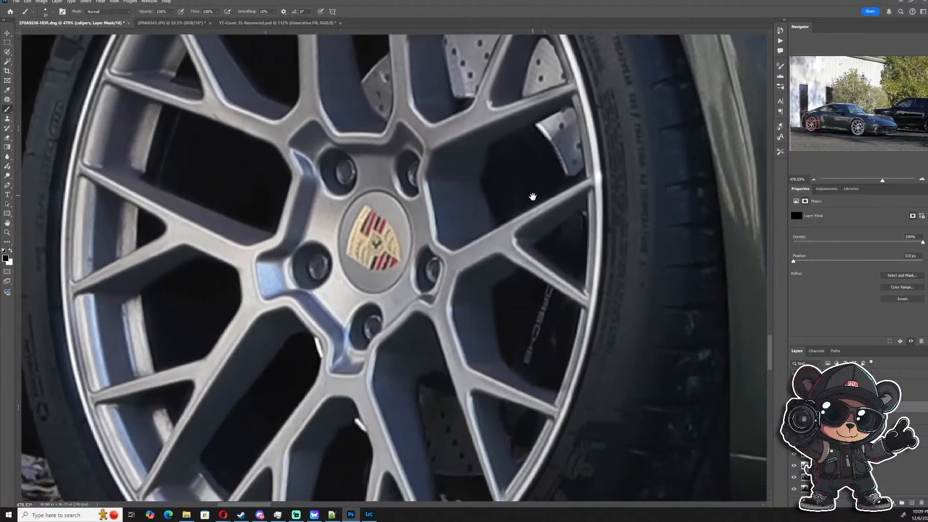
{"action": "scroll", "coordinate": [521, 290], "scroll_direction": "up", "scroll_amount": 3}
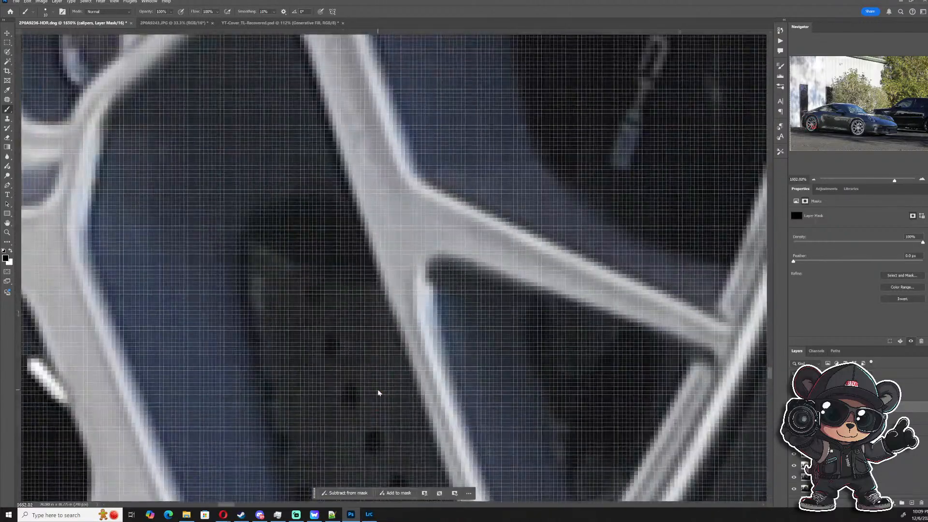
{"action": "mouse_move", "coordinate": [377, 389]}
{"action": "left_mouse_down"}
{"action": "mouse_move", "coordinate": [389, 384]}
{"action": "mouse_move", "coordinate": [416, 262]}
{"action": "left_mouse_up"}
{"action": "key", "text": "x"}
{"action": "mouse_move", "coordinate": [395, 330]}
{"action": "left_mouse_down"}
{"action": "mouse_move", "coordinate": [351, 395]}
{"action": "mouse_move", "coordinate": [332, 335]}
{"action": "mouse_move", "coordinate": [314, 182]}
{"action": "mouse_move", "coordinate": [299, 148]}
{"action": "mouse_move", "coordinate": [349, 183]}
{"action": "mouse_move", "coordinate": [388, 187]}
{"action": "mouse_move", "coordinate": [471, 410]}
{"action": "mouse_move", "coordinate": [375, 401]}
{"action": "mouse_move", "coordinate": [366, 335]}
{"action": "mouse_move", "coordinate": [394, 297]}
{"action": "mouse_move", "coordinate": [380, 269]}
{"action": "mouse_move", "coordinate": [394, 238]}
{"action": "mouse_move", "coordinate": [375, 192]}
{"action": "mouse_move", "coordinate": [393, 181]}
{"action": "mouse_move", "coordinate": [319, 159]}
{"action": "mouse_move", "coordinate": [299, 137]}
{"action": "mouse_move", "coordinate": [341, 239]}
{"action": "left_mouse_up"}
{"action": "scroll", "coordinate": [343, 240], "scroll_direction": "down", "scroll_amount": 5}
{"action": "scroll", "coordinate": [371, 253], "scroll_direction": "up", "scroll_amount": 2}
{"action": "mouse_move", "coordinate": [449, 269]}
{"action": "left_mouse_down"}
{"action": "mouse_move", "coordinate": [463, 290]}
{"action": "mouse_move", "coordinate": [444, 220]}
{"action": "mouse_move", "coordinate": [482, 239]}
{"action": "mouse_move", "coordinate": [470, 279]}
{"action": "left_mouse_up"}
{"action": "scroll", "coordinate": [471, 279], "scroll_direction": "down", "scroll_amount": 8}
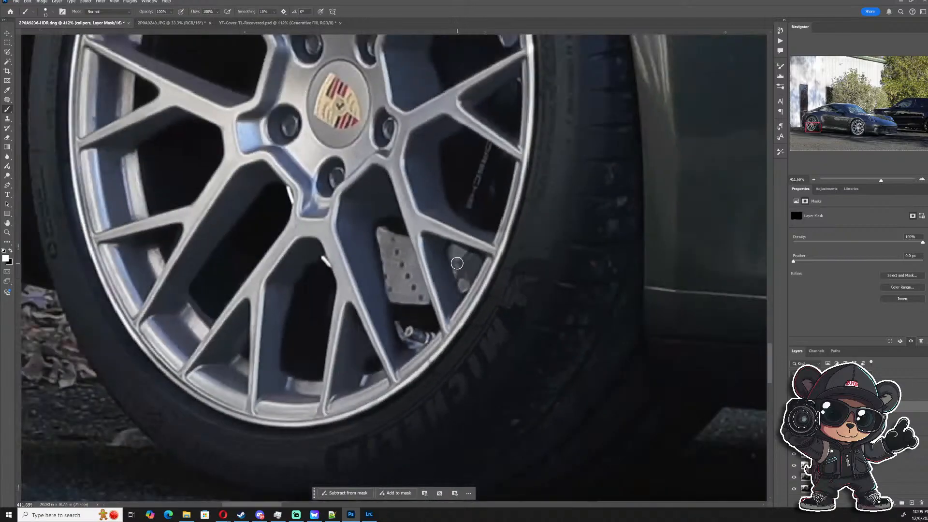
- Paint white on the calipers mask over the Porsche lettering of the rear brake caliper
{"action": "scroll", "coordinate": [462, 217], "scroll_direction": "up", "scroll_amount": 9}
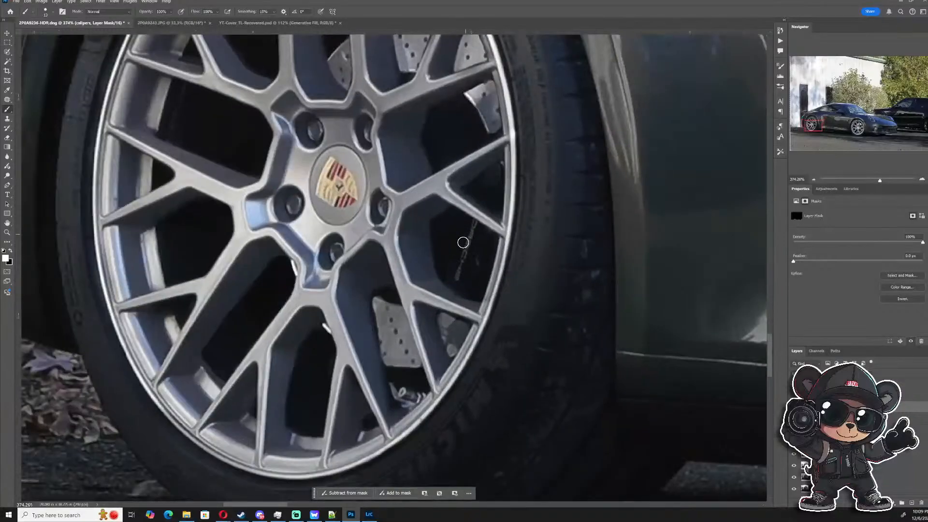
{"action": "mouse_move", "coordinate": [465, 279]}
{"action": "left_mouse_down"}
{"action": "mouse_move", "coordinate": [444, 276]}
{"action": "mouse_move", "coordinate": [449, 313]}
{"action": "mouse_move", "coordinate": [466, 231]}
{"action": "mouse_move", "coordinate": [481, 228]}
{"action": "mouse_move", "coordinate": [501, 124]}
{"action": "mouse_move", "coordinate": [518, 115]}
{"action": "left_mouse_up"}
{"action": "scroll", "coordinate": [480, 226], "scroll_direction": "down", "scroll_amount": 14}
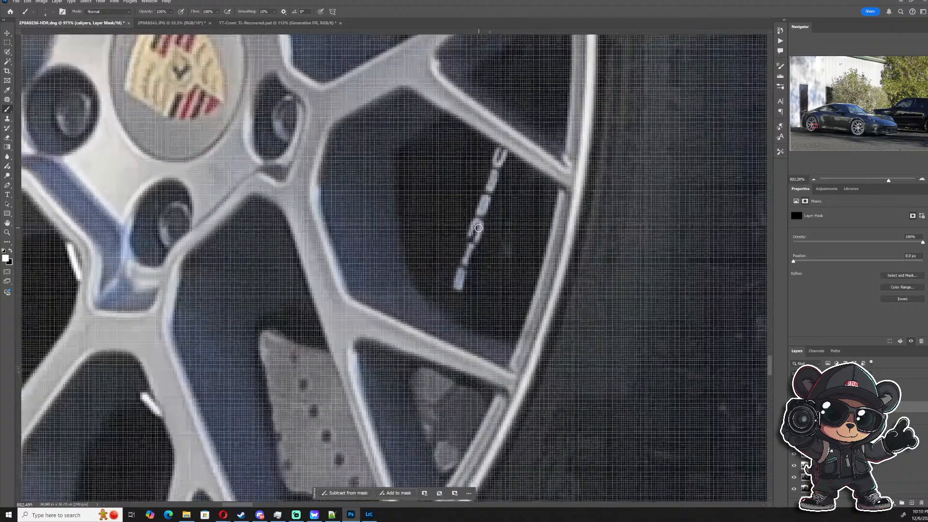
{"action": "scroll", "coordinate": [537, 218], "scroll_direction": "up", "scroll_amount": 2}
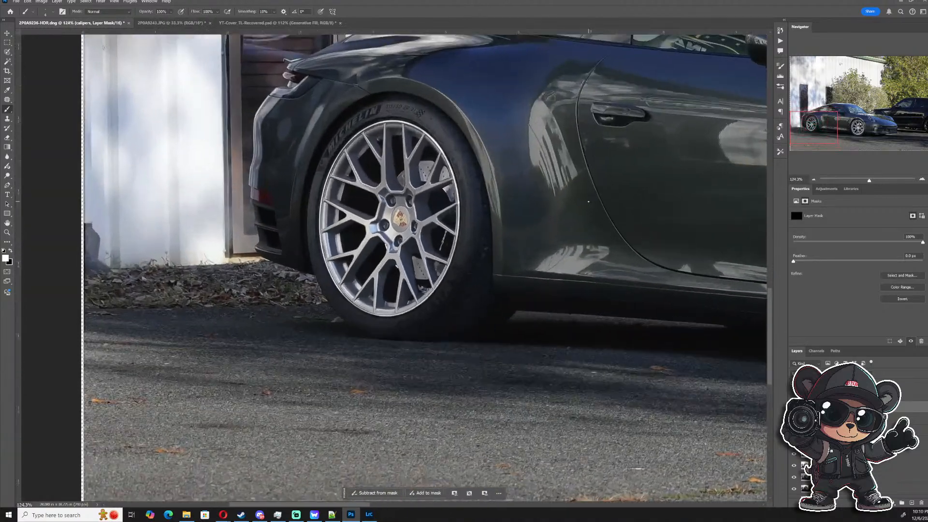
- Brighten the Porsche lettering on the front brake caliper by painting white on the calipers mask
{"action": "mouse_move", "coordinate": [599, 205]}
{"action": "left_mouse_down"}
{"action": "mouse_move", "coordinate": [420, 191]}
{"action": "mouse_move", "coordinate": [279, 193]}
{"action": "left_mouse_up"}
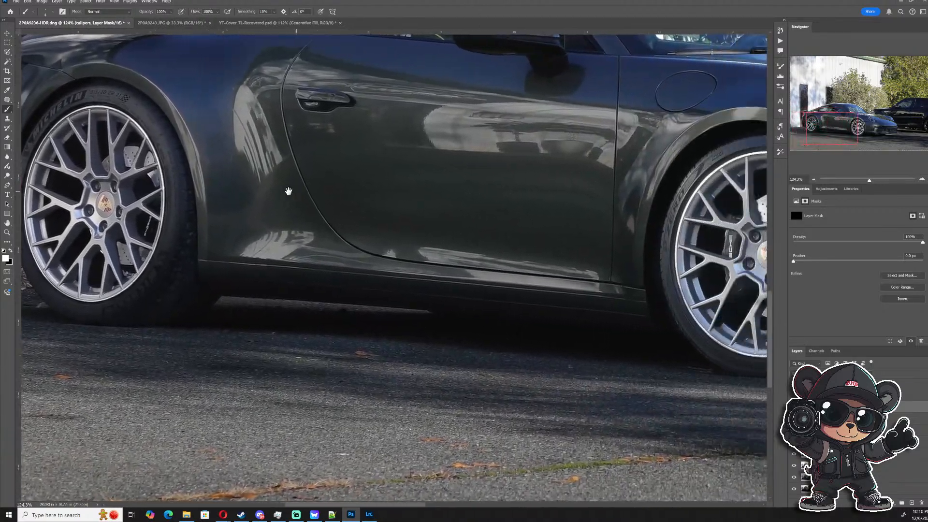
{"action": "scroll", "coordinate": [710, 243], "scroll_direction": "up", "scroll_amount": 6}
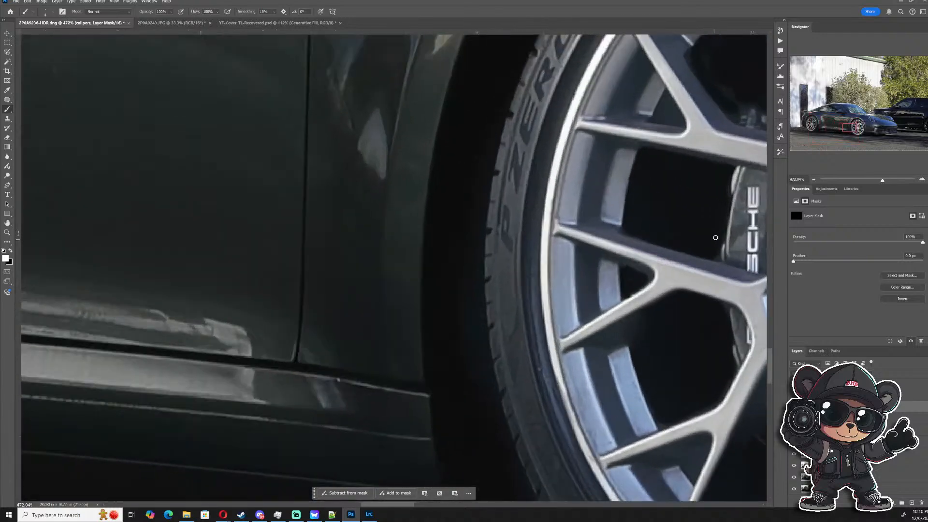
{"action": "left_click_drag", "start_coordinate": [714, 238], "coordinate": [545, 252]}
{"action": "scroll", "coordinate": [551, 232], "scroll_direction": "up", "scroll_amount": 3}
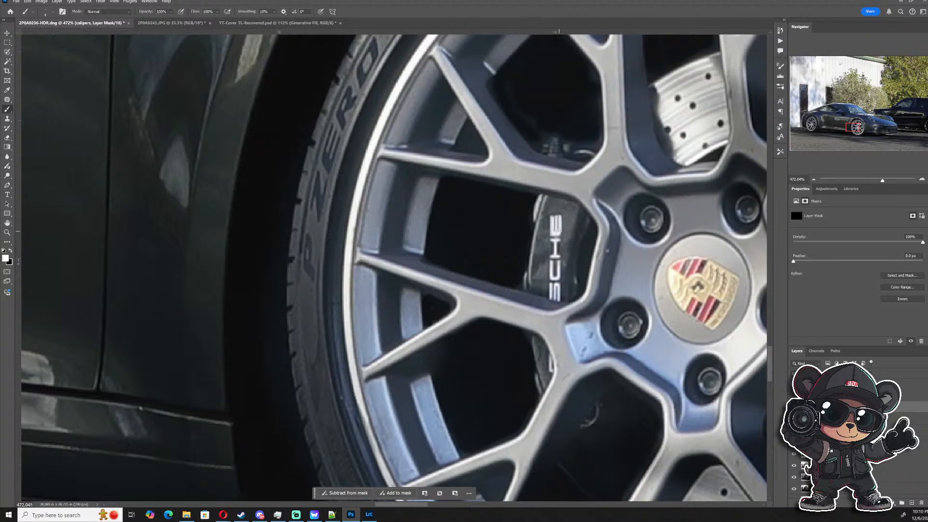
{"action": "scroll", "coordinate": [560, 229], "scroll_direction": "up", "scroll_amount": 3}
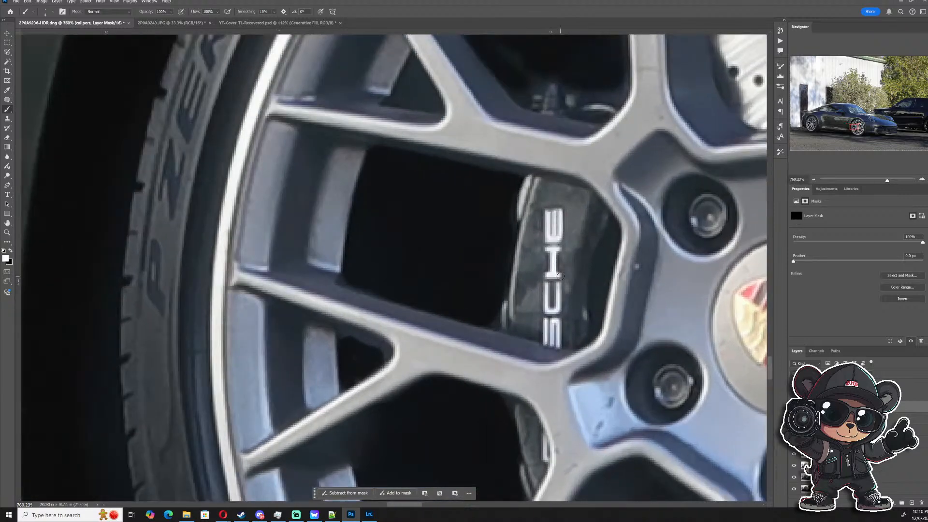
{"action": "mouse_move", "coordinate": [547, 284]}
{"action": "left_mouse_down"}
{"action": "mouse_move", "coordinate": [548, 312]}
{"action": "mouse_move", "coordinate": [559, 285]}
{"action": "left_mouse_up"}
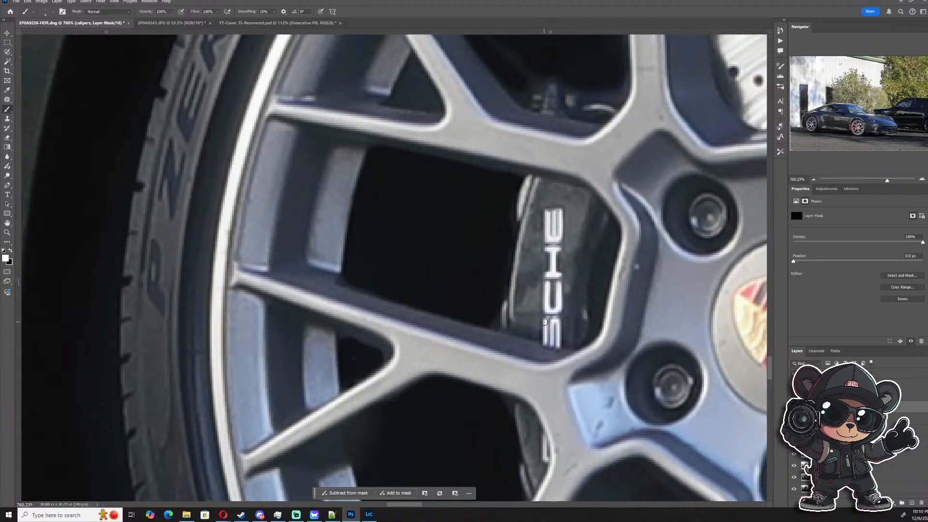
{"action": "left_click_drag", "start_coordinate": [545, 342], "coordinate": [558, 347]}
{"action": "scroll", "coordinate": [541, 319], "scroll_direction": "down", "scroll_amount": 9}
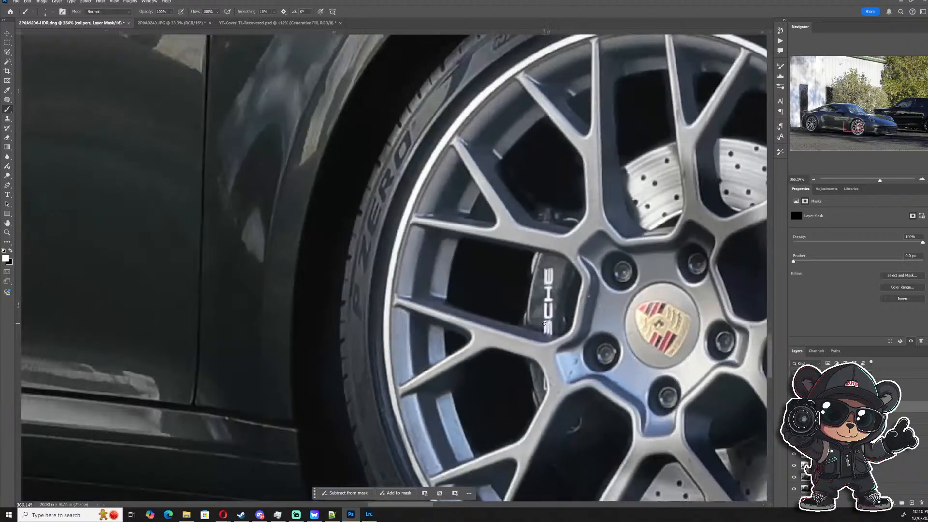
- Review the whole car and compare it with the 2P0A9243.JPG layer shown and hidden
{"action": "scroll", "coordinate": [498, 277], "scroll_direction": "down", "scroll_amount": 4}
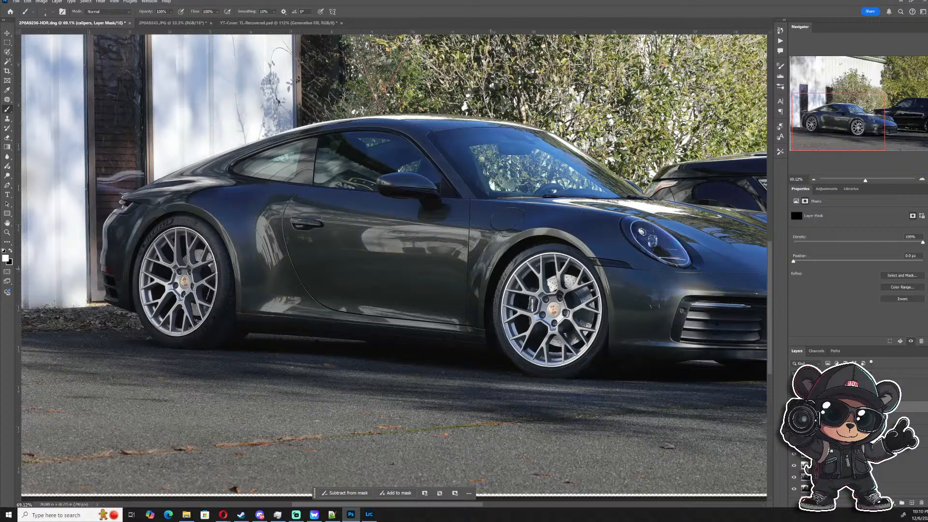
{"action": "scroll", "coordinate": [489, 266], "scroll_direction": "down", "scroll_amount": 1}
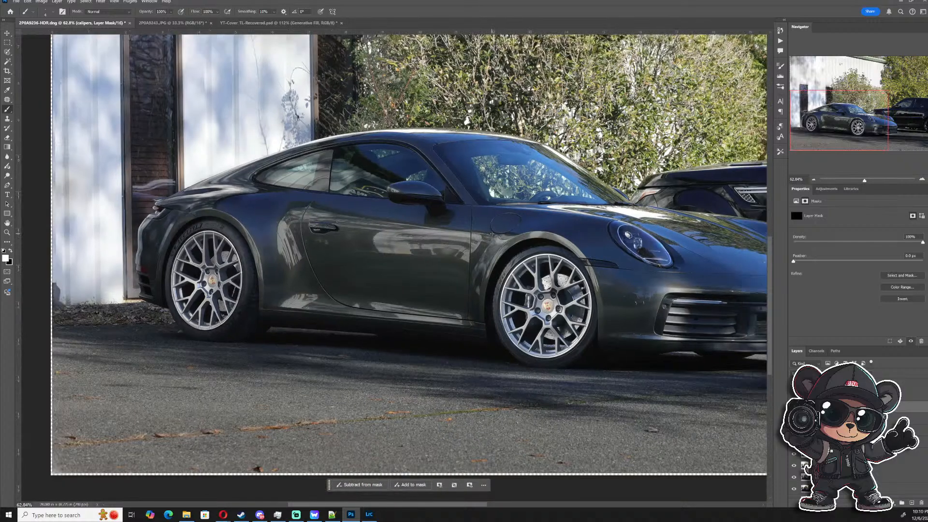
{"action": "scroll", "coordinate": [493, 231], "scroll_direction": "down", "scroll_amount": 1}
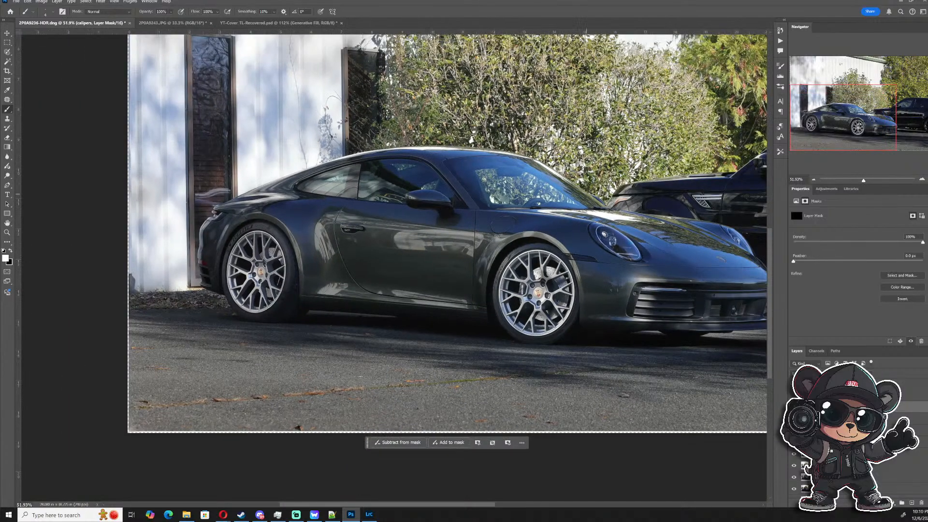
{"action": "left_click_drag", "start_coordinate": [807, 125], "coordinate": [814, 121]}
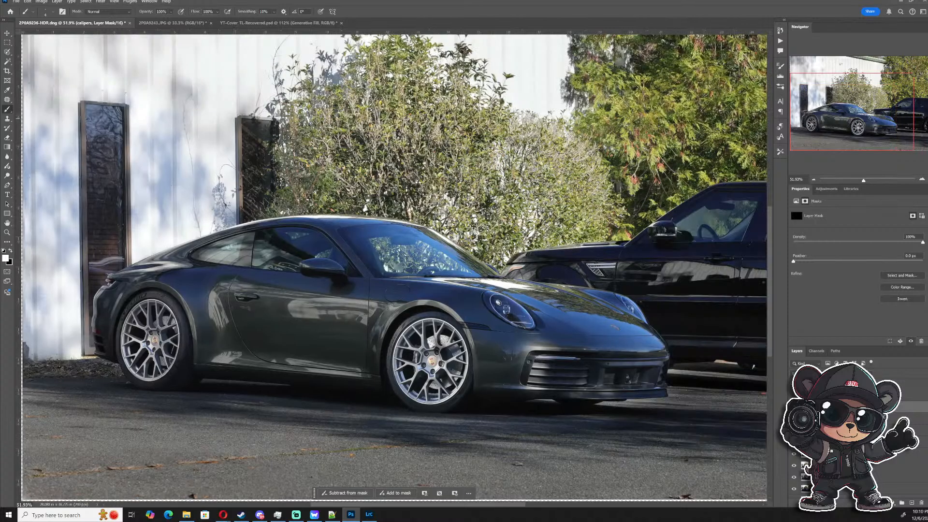
{"action": "left_click", "coordinate": [794, 396]}
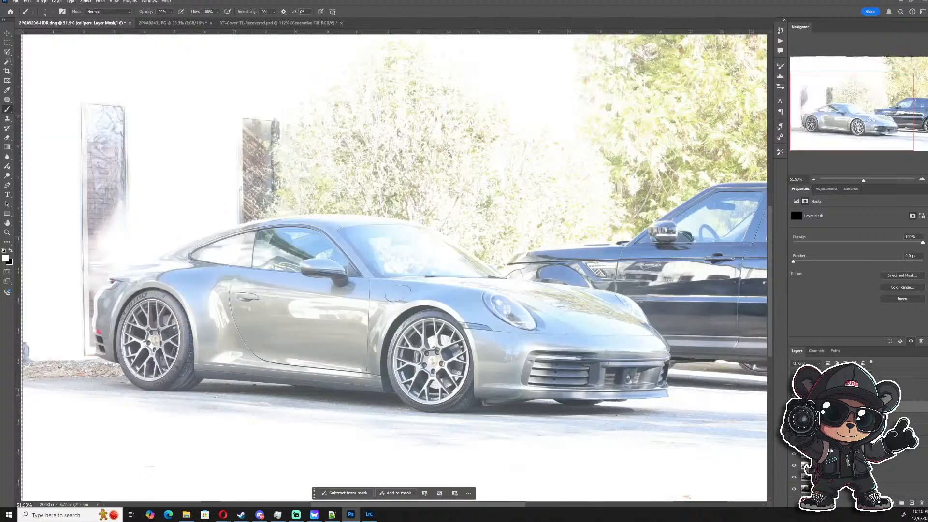
{"action": "left_click", "coordinate": [794, 396]}
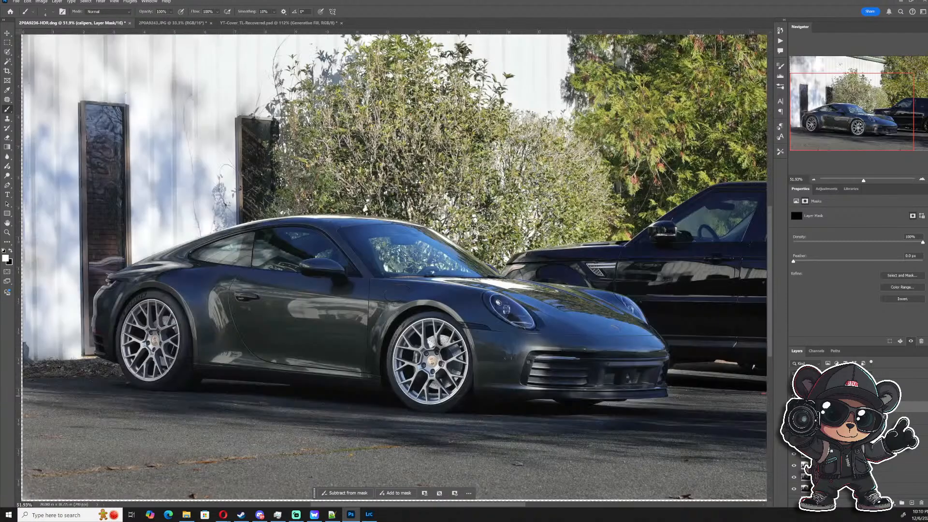
- Show the 2P0A9243.JPG layer, set its blend mode to Lighten and rename it as shadow
{"action": "left_click", "coordinate": [794, 395]}
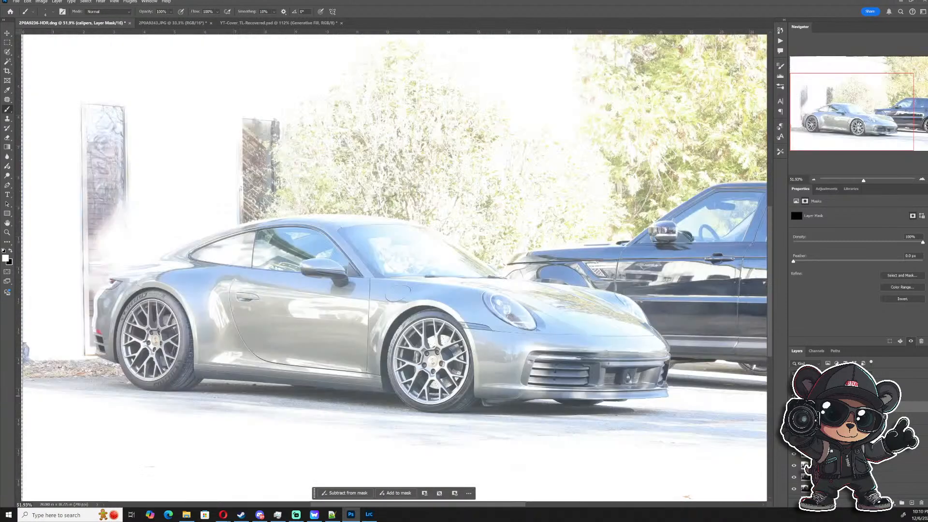
{"action": "left_click", "coordinate": [831, 395]}
{"action": "left_click", "coordinate": [817, 373]}
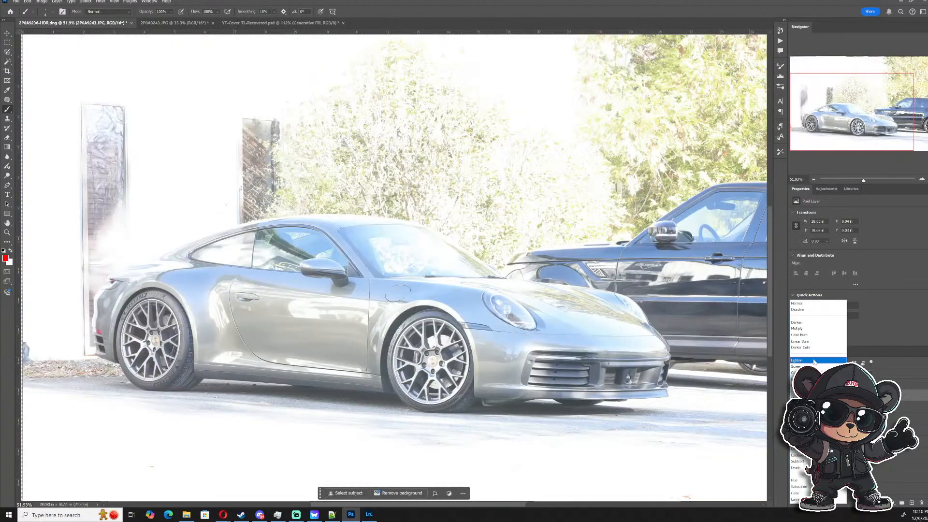
{"action": "left_click", "coordinate": [815, 360]}
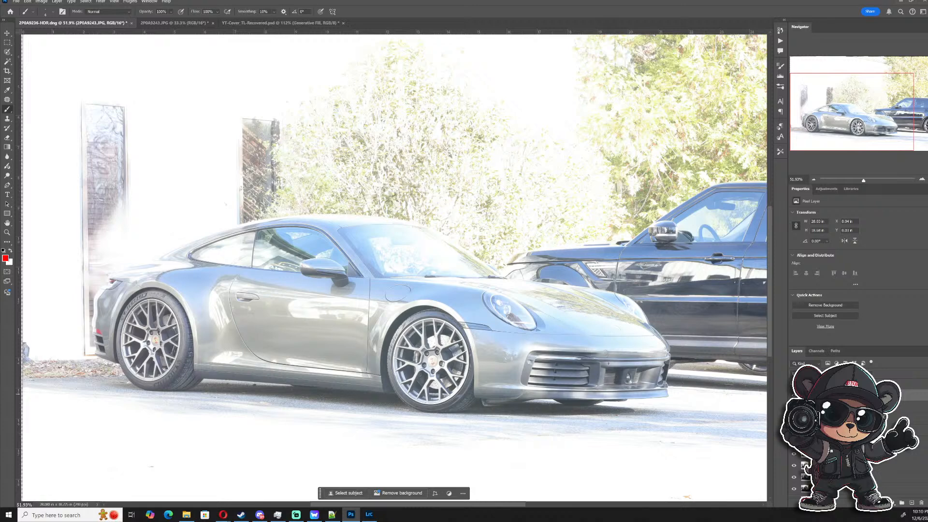
{"action": "key", "text": "Return"}
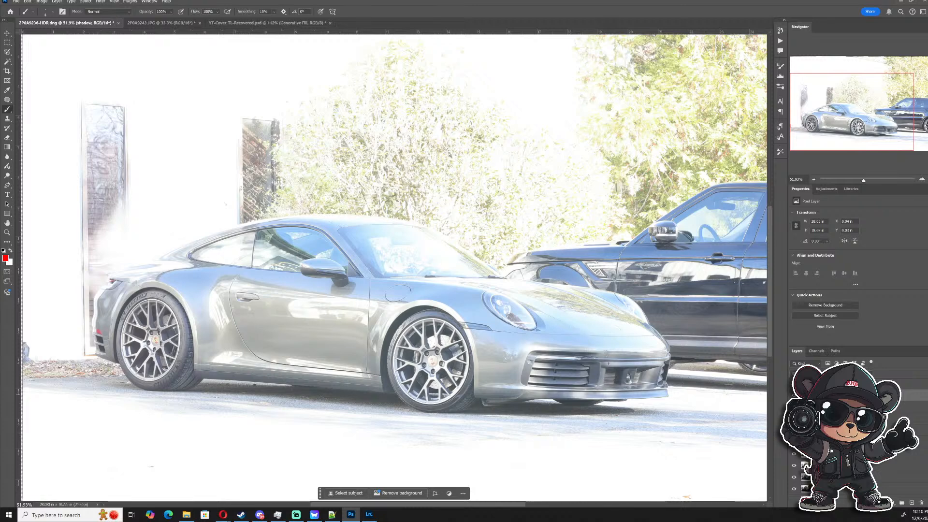
- Nudge the shadow layer with the Move tool until the front wheel's hub, lug nuts and caliper lettering align with the layers beneath
{"action": "scroll", "coordinate": [370, 401], "scroll_direction": "up", "scroll_amount": 5}
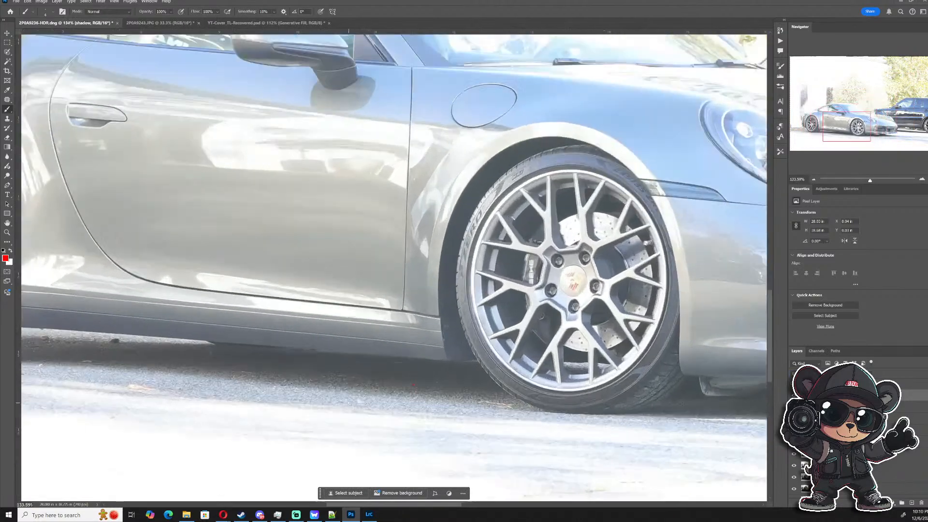
{"action": "scroll", "coordinate": [687, 245], "scroll_direction": "up", "scroll_amount": 4}
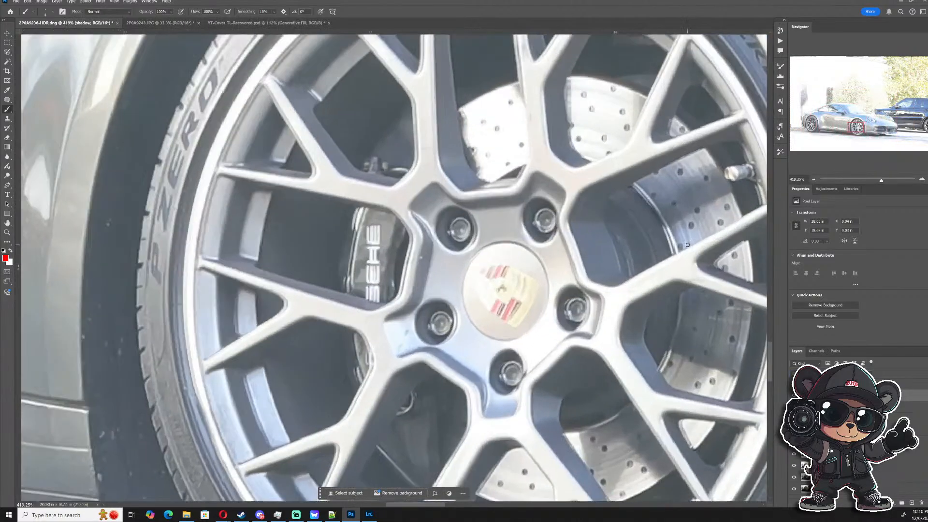
{"action": "scroll", "coordinate": [661, 236], "scroll_direction": "up", "scroll_amount": 2}
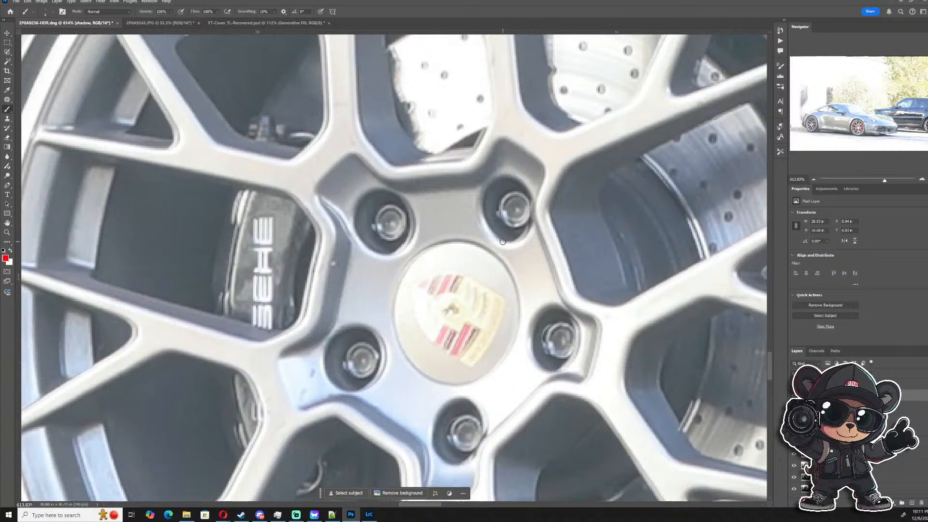
{"action": "left_click", "coordinate": [7, 34]}
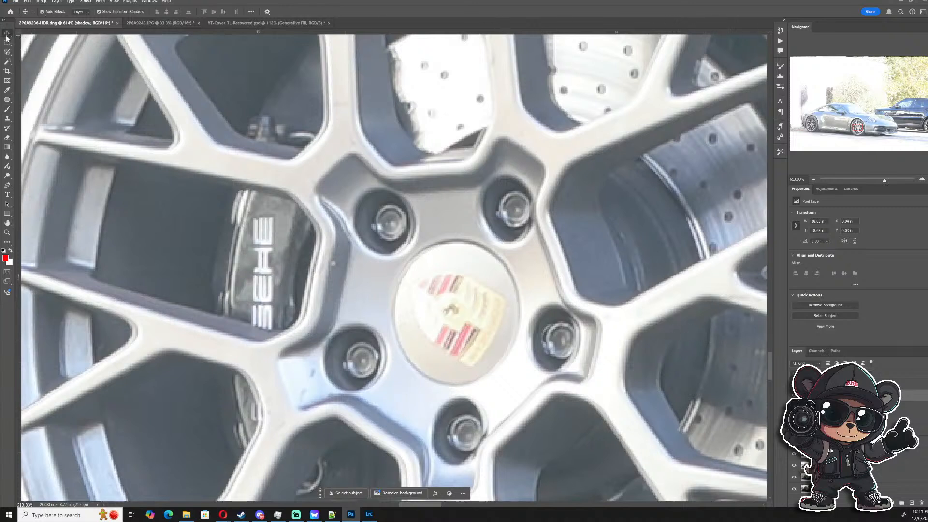
{"action": "key", "text": "Down"}
{"action": "key", "text": "Down"}
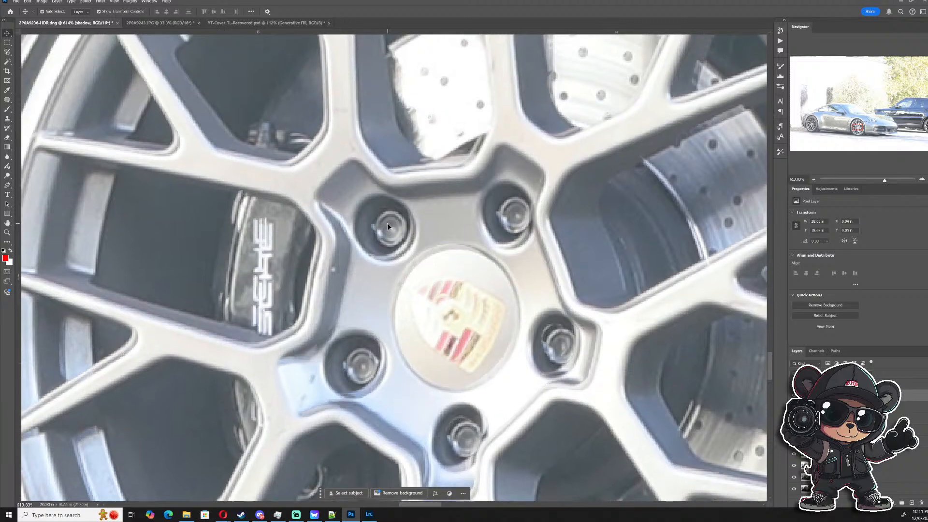
{"action": "key", "text": "Right"}
{"action": "scroll", "coordinate": [397, 224], "scroll_direction": "up", "scroll_amount": 1}
{"action": "key", "text": "Left"}
{"action": "key", "text": "Left"}
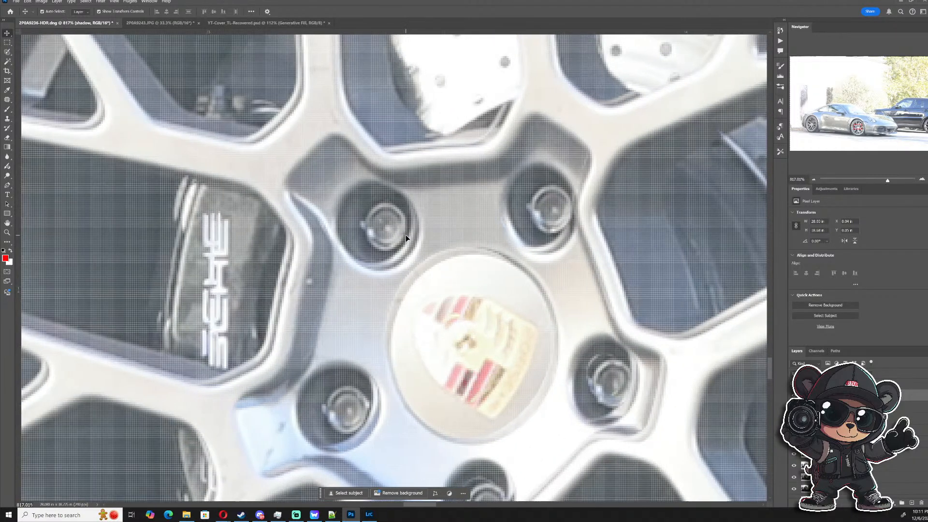
{"action": "key", "text": "Up"}
{"action": "key", "text": "Up"}
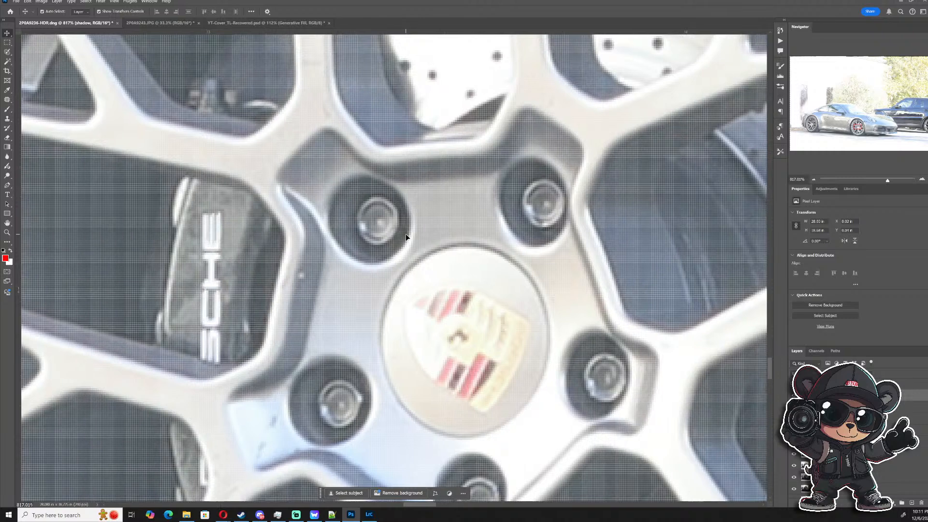
{"action": "key", "text": "Left"}
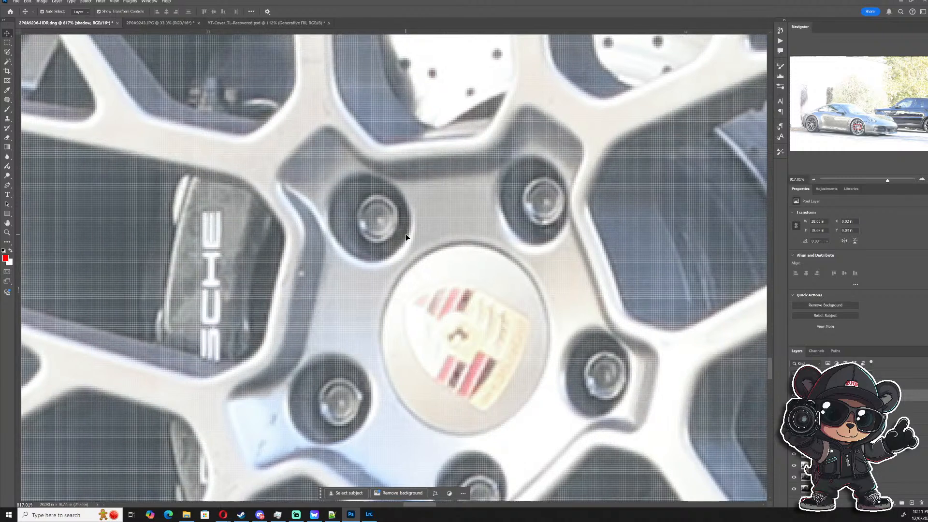
{"action": "scroll", "coordinate": [405, 235], "scroll_direction": "down", "scroll_amount": 3}
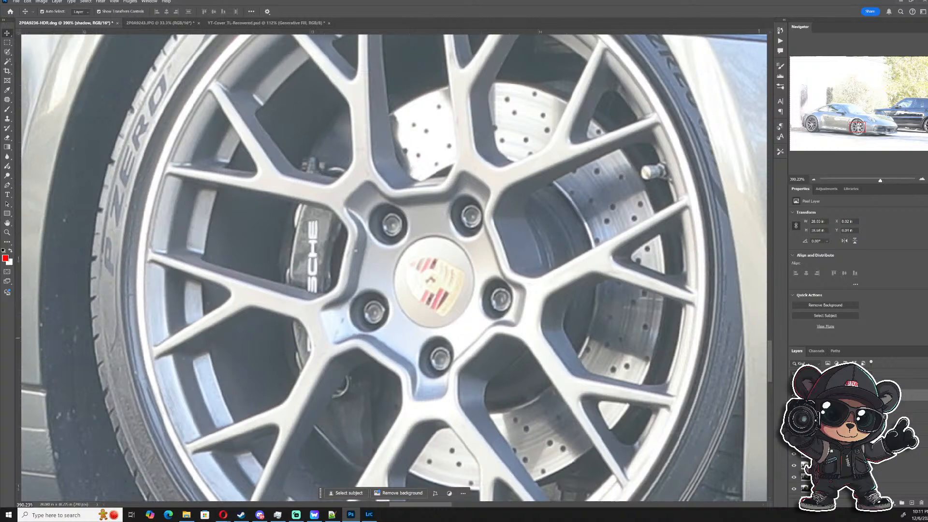
- Add a layer mask to the shadow layer and invert it to black to hide the bright exposure
{"action": "left_click", "coordinate": [882, 502]}
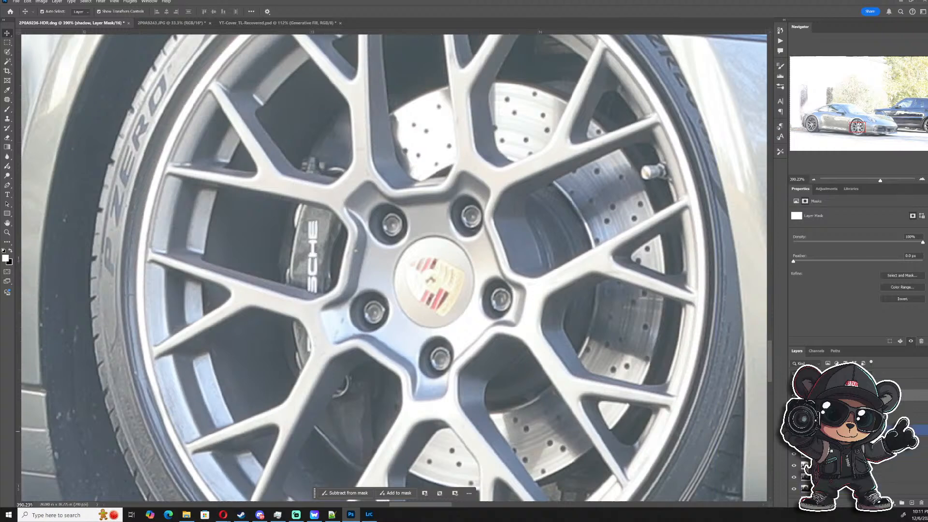
{"action": "key", "text": "ctrl+i"}
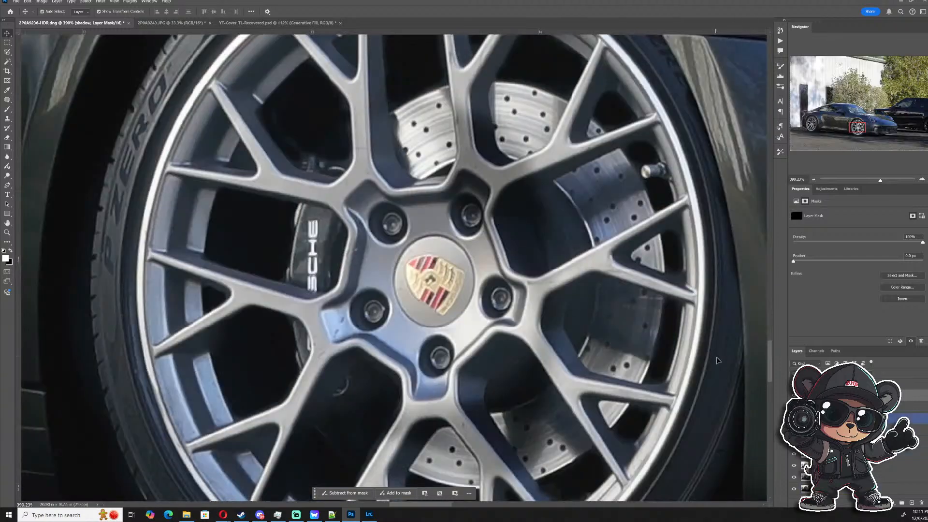
{"action": "key", "text": "ctrl+i"}
{"action": "key", "text": "ctrl+i"}
{"action": "key", "text": "ctrl+i"}
{"action": "key", "text": "ctrl+i"}
- Try to brighten the ground shadow beneath the car's side sill by painting white on the shadow mask with a large, low-opacity brush
{"action": "left_click_drag", "start_coordinate": [858, 122], "coordinate": [834, 136]}
{"action": "scroll", "coordinate": [640, 242], "scroll_direction": "down", "scroll_amount": 4}
{"action": "scroll", "coordinate": [637, 248], "scroll_direction": "down", "scroll_amount": 2}
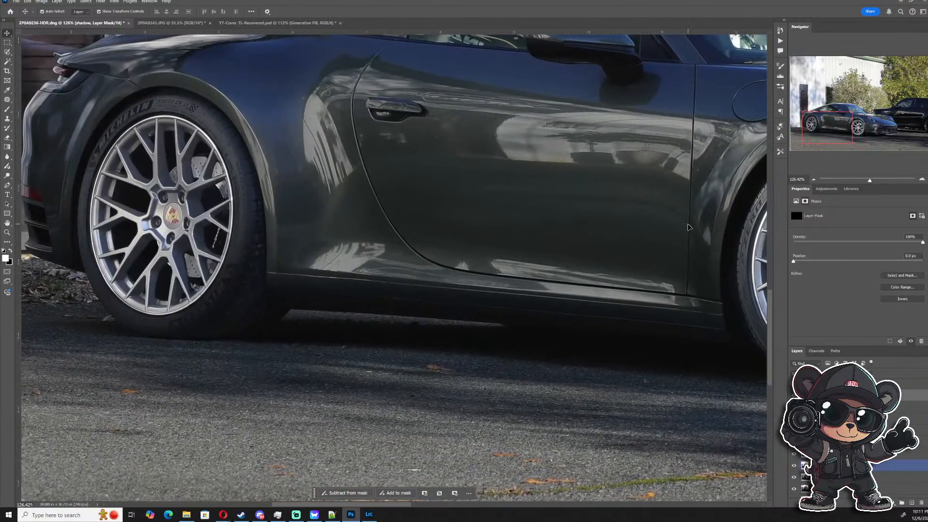
{"action": "left_click", "coordinate": [8, 109]}
{"action": "mouse_move", "coordinate": [289, 348]}
{"action": "left_mouse_down"}
{"action": "mouse_move", "coordinate": [334, 348]}
{"action": "mouse_move", "coordinate": [318, 363]}
{"action": "mouse_move", "coordinate": [311, 452]}
{"action": "mouse_move", "coordinate": [343, 149]}
{"action": "mouse_move", "coordinate": [373, 151]}
{"action": "left_mouse_up"}
{"action": "key", "text": "1"}
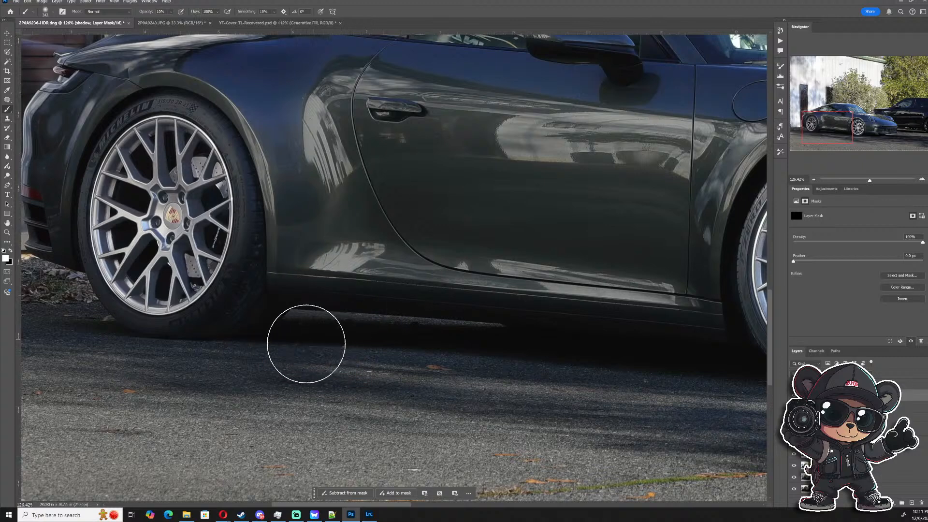
{"action": "mouse_move", "coordinate": [315, 327]}
{"action": "left_mouse_down"}
{"action": "mouse_move", "coordinate": [280, 331]}
{"action": "mouse_move", "coordinate": [304, 348]}
{"action": "mouse_move", "coordinate": [436, 356]}
{"action": "left_mouse_up"}
{"action": "left_click", "coordinate": [445, 357]}
{"action": "left_click", "coordinate": [472, 361]}
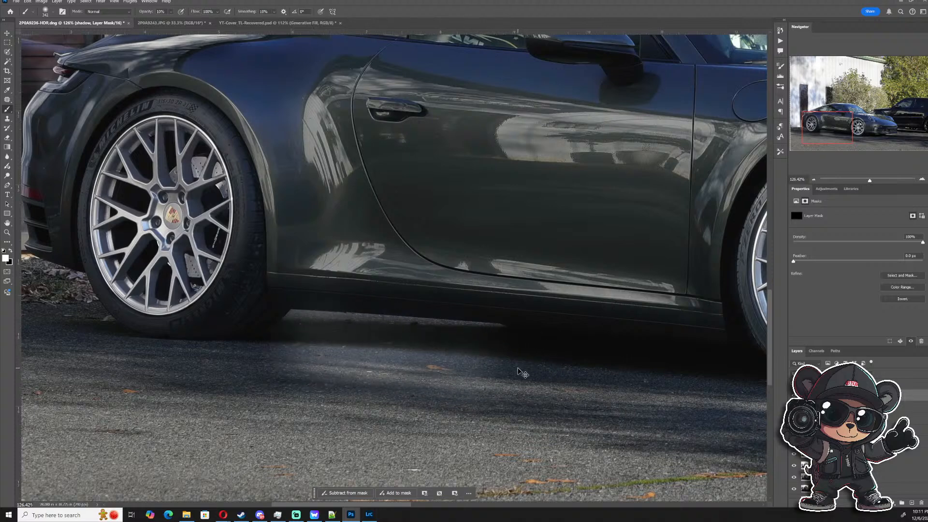
- Undo the brush strokes painted on the shadow mask under the car
{"action": "key", "text": "ctrl+z"}
{"action": "key", "text": "ctrl+z"}
{"action": "key", "text": "ctrl+z"}
{"action": "key", "text": "ctrl+z"}
{"action": "key", "text": "ctrl+z"}
{"action": "key", "text": "ctrl+z"}
{"action": "key", "text": "ctrl+z"}
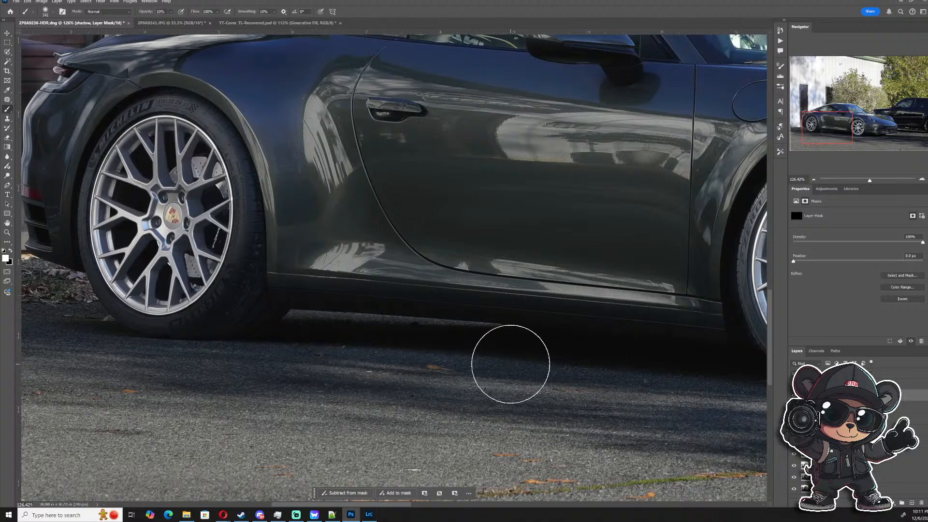
{"action": "scroll", "coordinate": [514, 370], "scroll_direction": "down", "scroll_amount": 8}
{"action": "scroll", "coordinate": [599, 365], "scroll_direction": "down", "scroll_amount": 2}
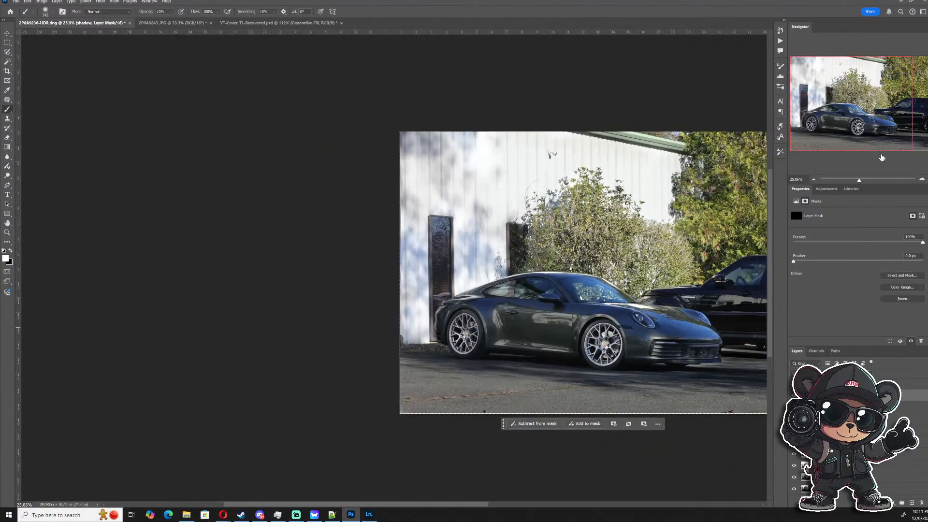
- Compare the shadow and calipers layers around the front wheel by inverting their layer masks and restoring them
{"action": "left_click_drag", "start_coordinate": [881, 158], "coordinate": [891, 136]}
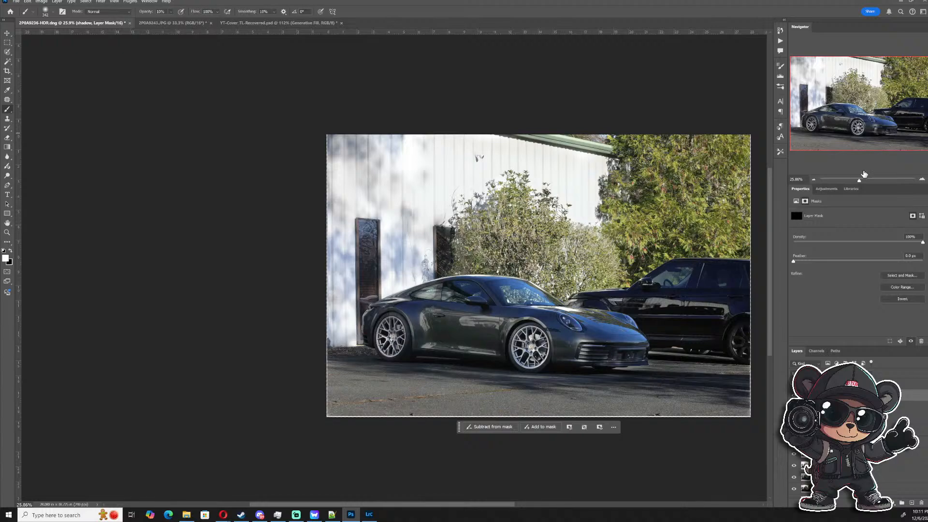
{"action": "scroll", "coordinate": [570, 339], "scroll_direction": "up", "scroll_amount": 10}
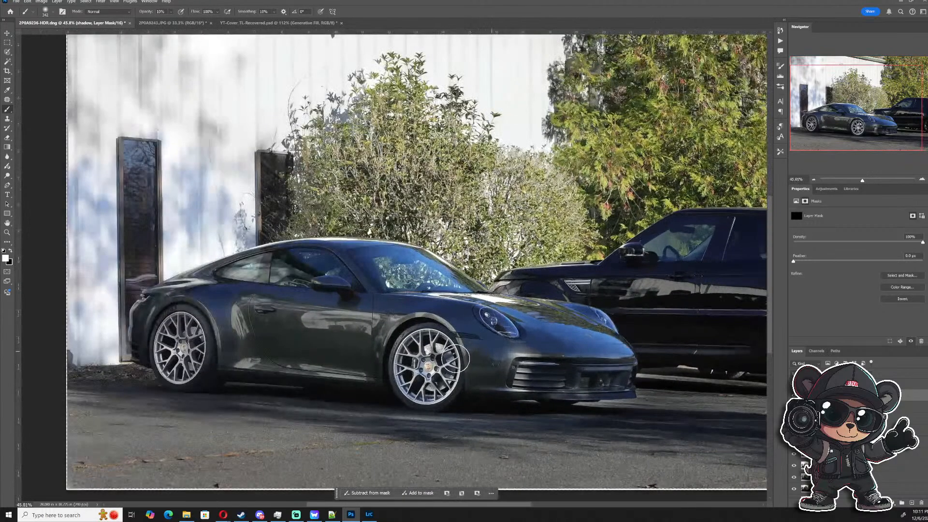
{"action": "scroll", "coordinate": [582, 381], "scroll_direction": "up", "scroll_amount": 1}
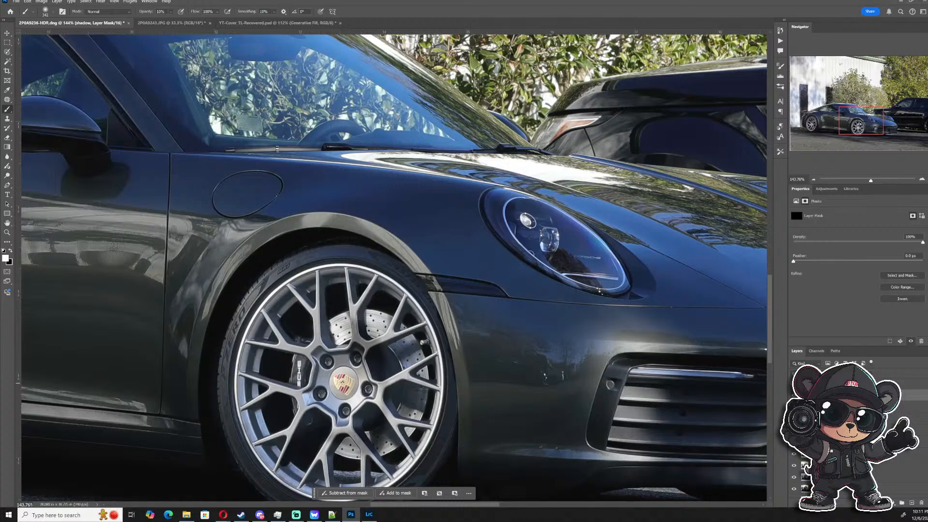
{"action": "key", "text": "ctrl+i"}
{"action": "key", "text": "ctrl+i"}
{"action": "left_click", "coordinate": [820, 407]}
{"action": "key", "text": "ctrl+i"}
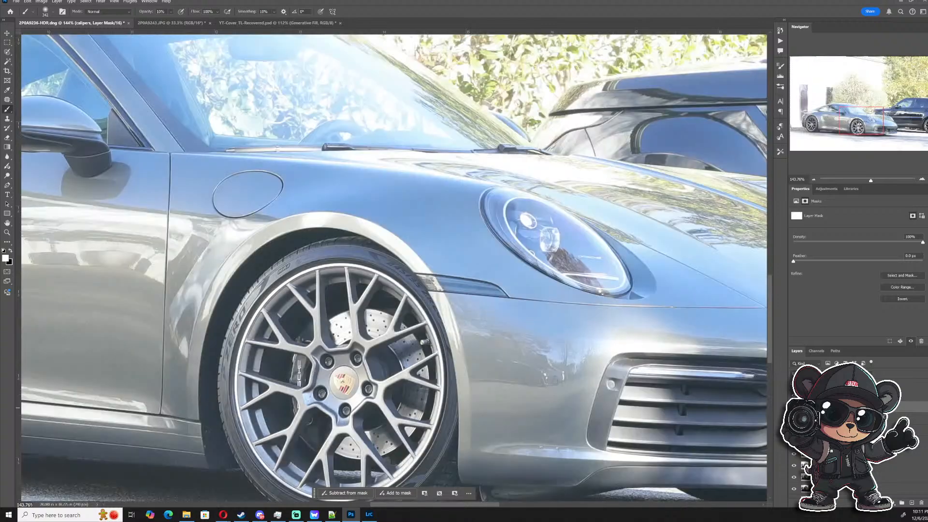
{"action": "key", "text": "ctrl+i"}
- Compare the Tires and Rims layers around the front wheel by inverting their layer masks and restoring them
{"action": "left_click", "coordinate": [820, 419]}
{"action": "key", "text": "ctrl+i"}
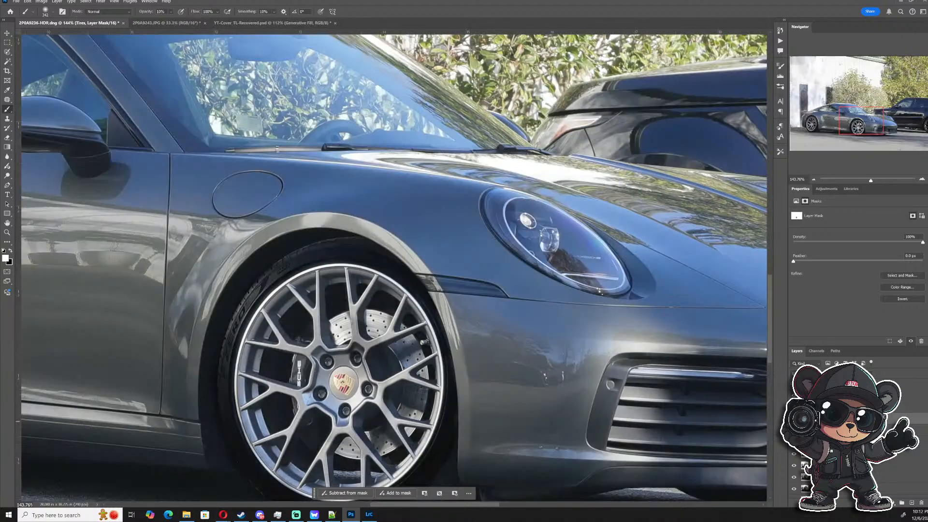
{"action": "key", "text": "ctrl+i"}
{"action": "key", "text": "ctrl+i"}
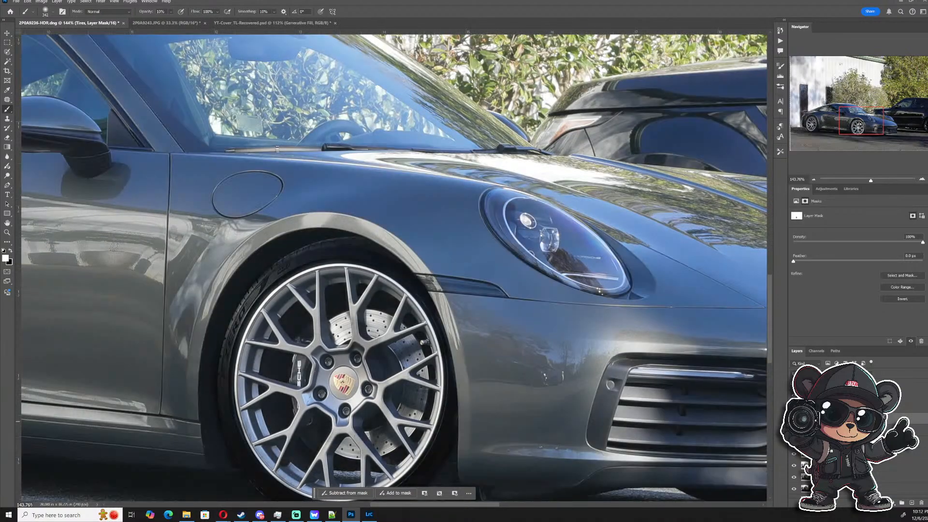
{"action": "key", "text": "ctrl+i"}
{"action": "left_click", "coordinate": [820, 430]}
{"action": "key", "text": "ctrl+i"}
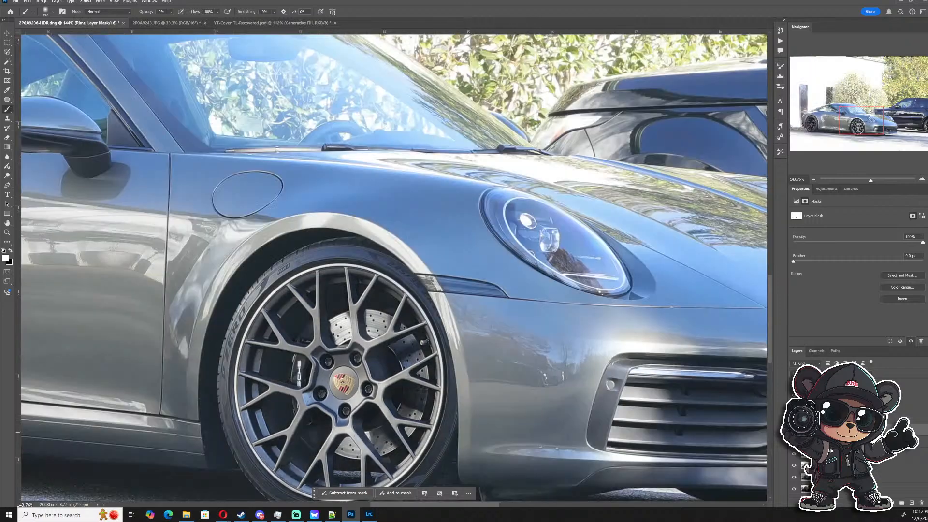
{"action": "key", "text": "ctrl+i"}
- Compare the 2P0A9240.JPG and 2P0A9239.JPG layers by inverting their masks and restoring them, ending on the 2P0A9239.JPG mask
{"action": "left_click", "coordinate": [819, 442]}
{"action": "key", "text": "ctrl+i"}
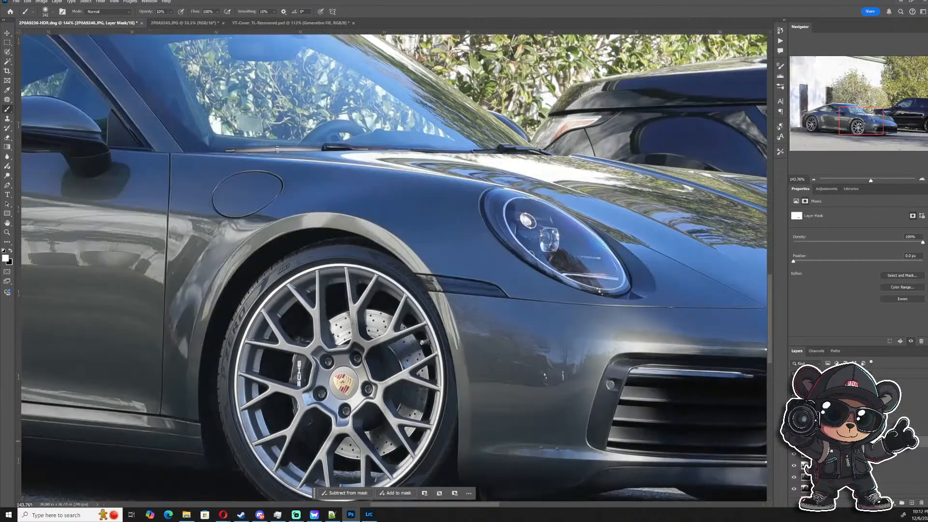
{"action": "key", "text": "ctrl+i"}
{"action": "key", "text": "ctrl+i"}
{"action": "key", "text": "ctrl+i"}
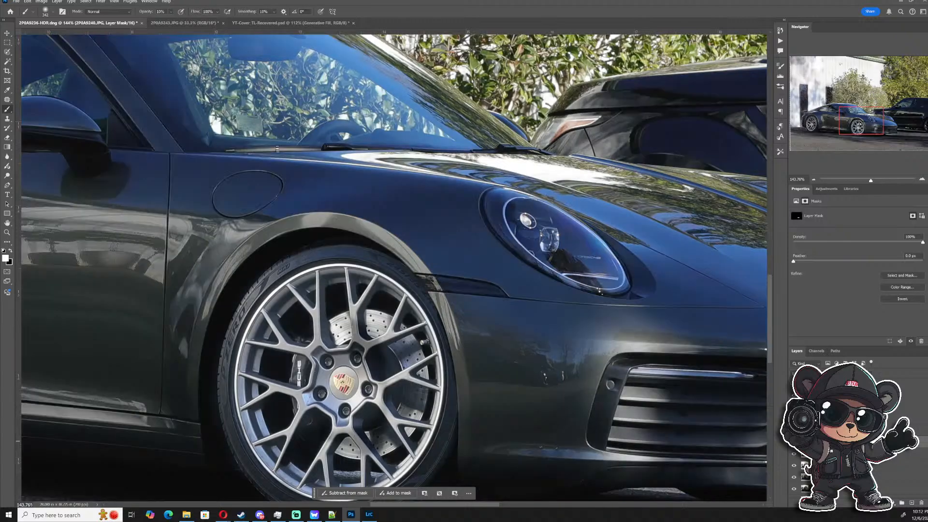
{"action": "key", "text": "ctrl+i"}
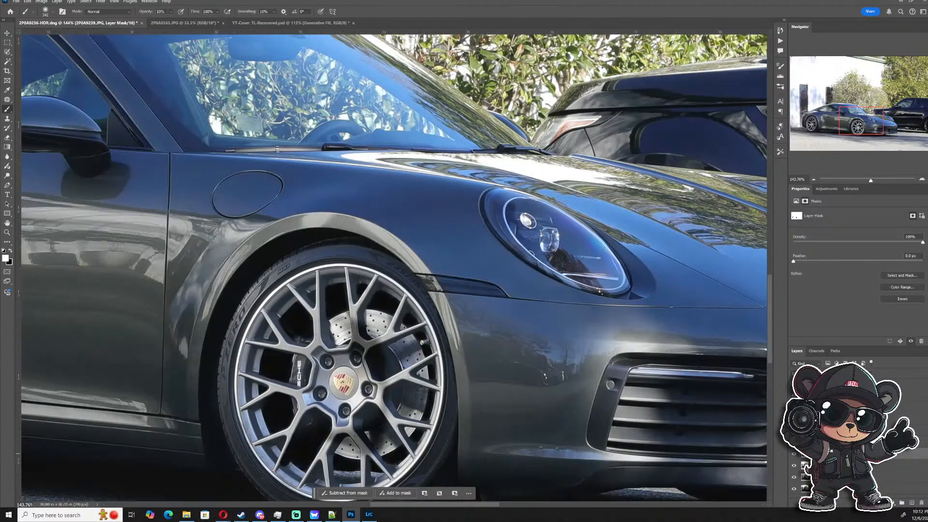
{"action": "key", "text": "ctrl+i"}
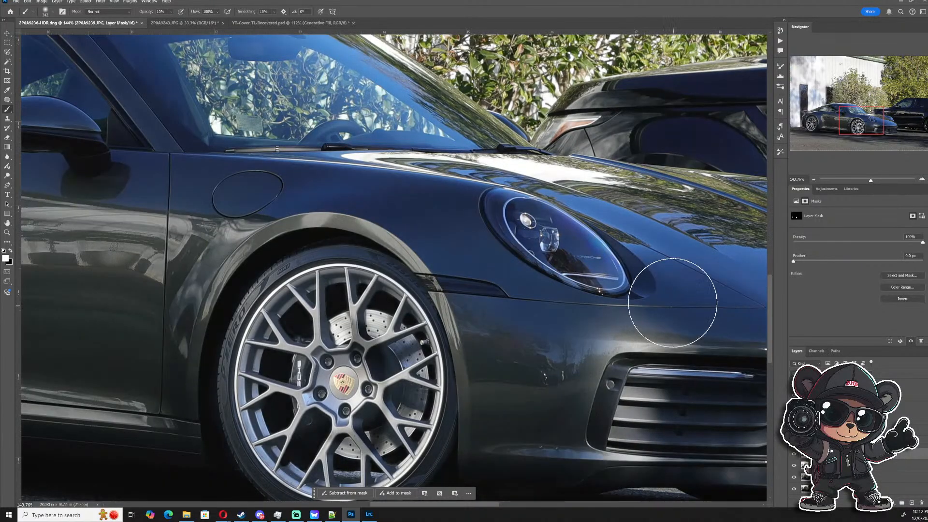
- Paint white at 100% brush opacity on the 2P0A9239.JPG mask over the front headlight's round and square lenses, using a small brush
{"action": "scroll", "coordinate": [623, 265], "scroll_direction": "up", "scroll_amount": 5}
{"action": "mouse_move", "coordinate": [555, 241]}
{"action": "left_mouse_down"}
{"action": "mouse_move", "coordinate": [435, 236]}
{"action": "mouse_move", "coordinate": [373, 248]}
{"action": "left_mouse_up"}
{"action": "scroll", "coordinate": [491, 195], "scroll_direction": "up", "scroll_amount": 1}
{"action": "scroll", "coordinate": [491, 194], "scroll_direction": "up", "scroll_amount": 4}
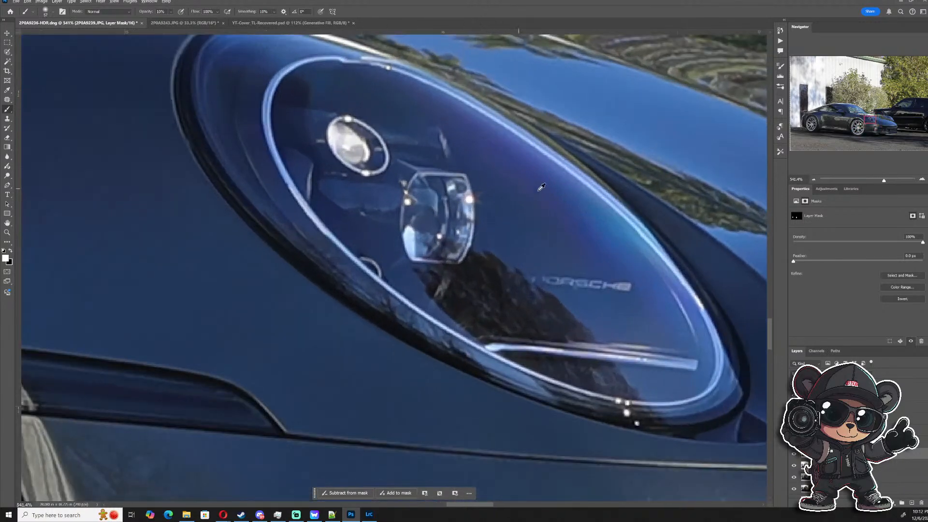
{"action": "left_click_drag", "start_coordinate": [558, 191], "coordinate": [516, 192]}
{"action": "key", "text": "0"}
{"action": "mouse_move", "coordinate": [368, 159]}
{"action": "left_mouse_down"}
{"action": "mouse_move", "coordinate": [346, 148]}
{"action": "mouse_move", "coordinate": [353, 130]}
{"action": "mouse_move", "coordinate": [366, 158]}
{"action": "mouse_move", "coordinate": [377, 159]}
{"action": "mouse_move", "coordinate": [371, 166]}
{"action": "mouse_move", "coordinate": [355, 154]}
{"action": "mouse_move", "coordinate": [356, 133]}
{"action": "mouse_move", "coordinate": [373, 144]}
{"action": "left_mouse_up"}
{"action": "mouse_move", "coordinate": [423, 195]}
{"action": "left_mouse_down"}
{"action": "mouse_move", "coordinate": [412, 232]}
{"action": "mouse_move", "coordinate": [449, 251]}
{"action": "mouse_move", "coordinate": [463, 244]}
{"action": "mouse_move", "coordinate": [447, 200]}
{"action": "mouse_move", "coordinate": [430, 229]}
{"action": "mouse_move", "coordinate": [410, 193]}
{"action": "mouse_move", "coordinate": [433, 200]}
{"action": "left_mouse_up"}
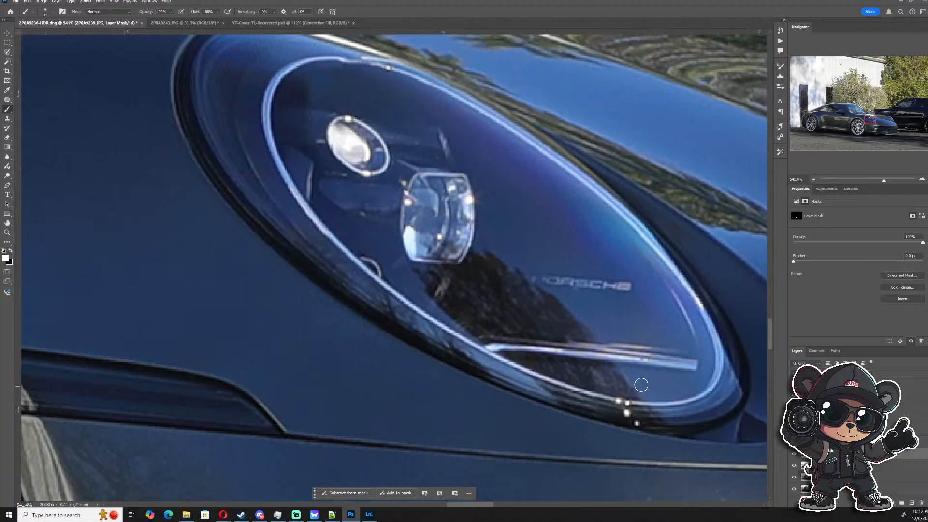
- Paint white on the 2P0A9239.JPG mask over the headlight's lower light bar and the PORSCHE lettering
{"action": "mouse_move", "coordinate": [677, 360]}
{"action": "left_mouse_down"}
{"action": "mouse_move", "coordinate": [613, 356]}
{"action": "mouse_move", "coordinate": [674, 360]}
{"action": "left_mouse_up"}
{"action": "left_click_drag", "start_coordinate": [577, 353], "coordinate": [481, 347]}
{"action": "mouse_move", "coordinate": [611, 291]}
{"action": "left_mouse_down"}
{"action": "mouse_move", "coordinate": [626, 288]}
{"action": "mouse_move", "coordinate": [521, 281]}
{"action": "left_mouse_up"}
{"action": "left_click_drag", "start_coordinate": [579, 284], "coordinate": [607, 290]}
{"action": "scroll", "coordinate": [560, 328], "scroll_direction": "down", "scroll_amount": 3}
{"action": "scroll", "coordinate": [560, 328], "scroll_direction": "down", "scroll_amount": 5}
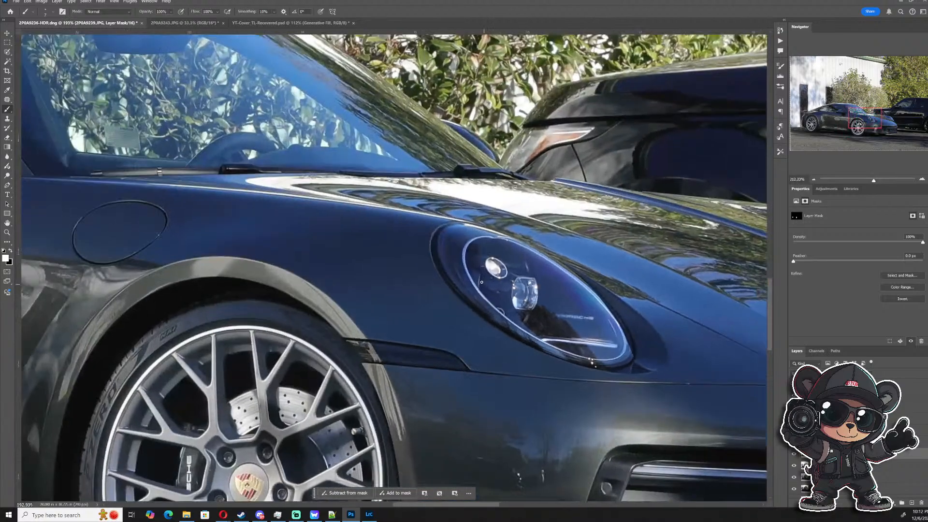
- Brighten the headlight's oval light ring by painting white along it on the 2P0A9239.JPG mask
{"action": "scroll", "coordinate": [465, 232], "scroll_direction": "up", "scroll_amount": 5}
{"action": "scroll", "coordinate": [457, 228], "scroll_direction": "up", "scroll_amount": 3}
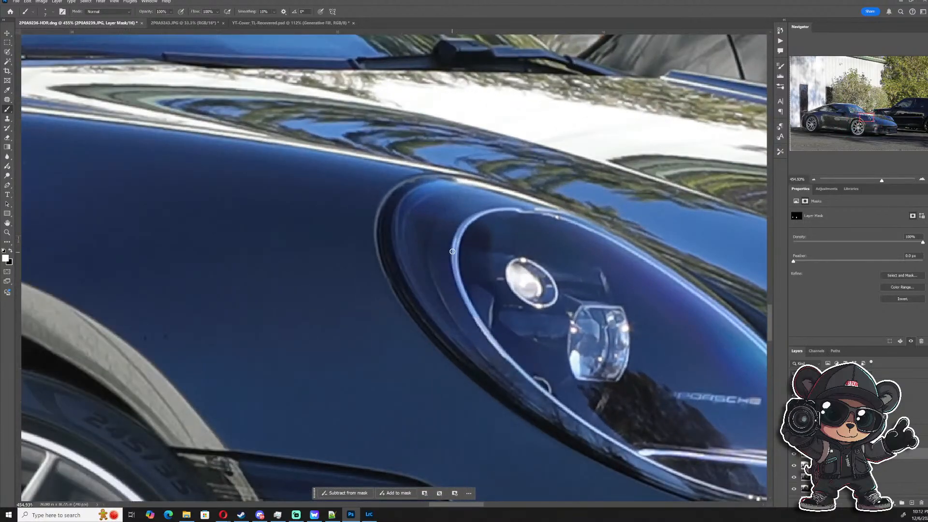
{"action": "left_click_drag", "start_coordinate": [478, 219], "coordinate": [569, 218]}
{"action": "mouse_move", "coordinate": [454, 261]}
{"action": "left_mouse_down"}
{"action": "mouse_move", "coordinate": [500, 355]}
{"action": "mouse_move", "coordinate": [619, 445]}
{"action": "left_mouse_up"}
{"action": "left_click_drag", "start_coordinate": [674, 470], "coordinate": [724, 488]}
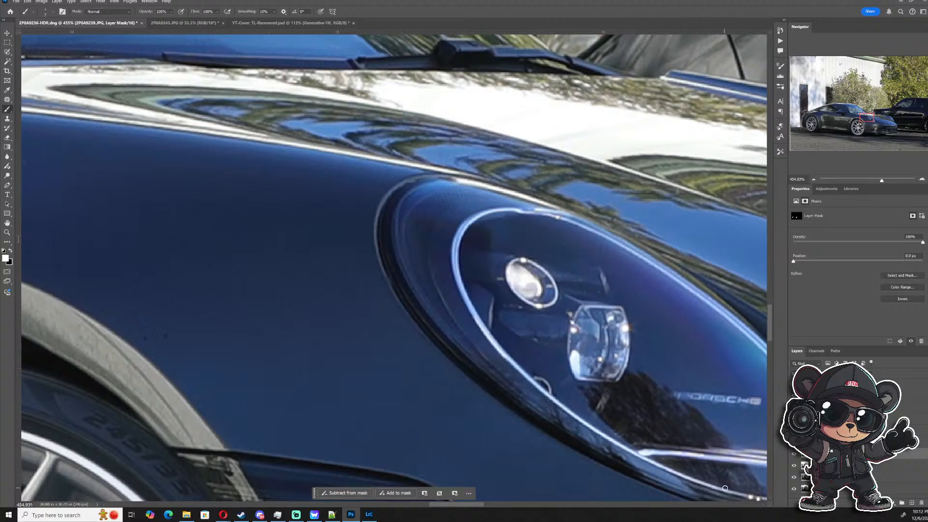
{"action": "mouse_move", "coordinate": [716, 455]}
{"action": "left_mouse_down"}
{"action": "mouse_move", "coordinate": [529, 387]}
{"action": "mouse_move", "coordinate": [474, 384]}
{"action": "mouse_move", "coordinate": [507, 414]}
{"action": "mouse_move", "coordinate": [557, 414]}
{"action": "mouse_move", "coordinate": [586, 368]}
{"action": "mouse_move", "coordinate": [542, 290]}
{"action": "mouse_move", "coordinate": [457, 223]}
{"action": "mouse_move", "coordinate": [499, 249]}
{"action": "left_mouse_up"}
{"action": "mouse_move", "coordinate": [450, 214]}
{"action": "left_mouse_down"}
{"action": "mouse_move", "coordinate": [323, 138]}
{"action": "mouse_move", "coordinate": [360, 151]}
{"action": "left_mouse_up"}
{"action": "key", "text": "x"}
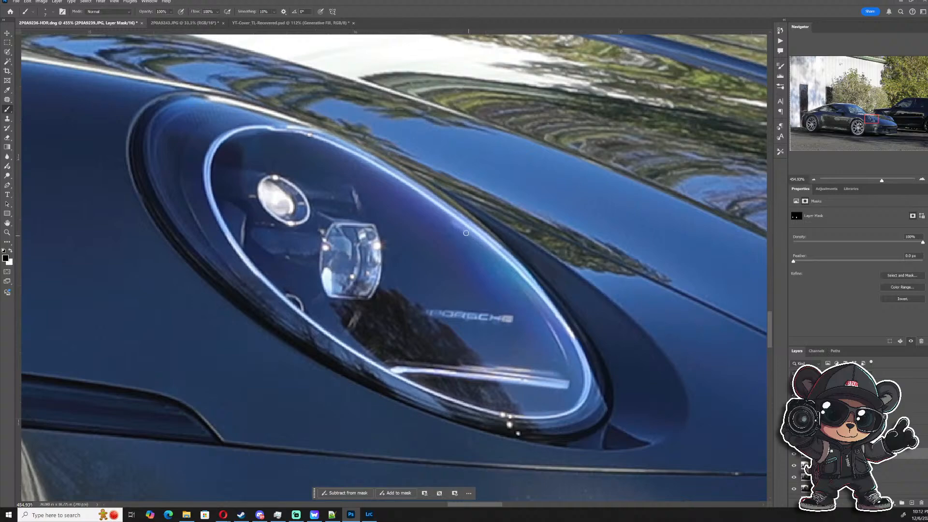
{"action": "scroll", "coordinate": [482, 302], "scroll_direction": "down", "scroll_amount": 6}
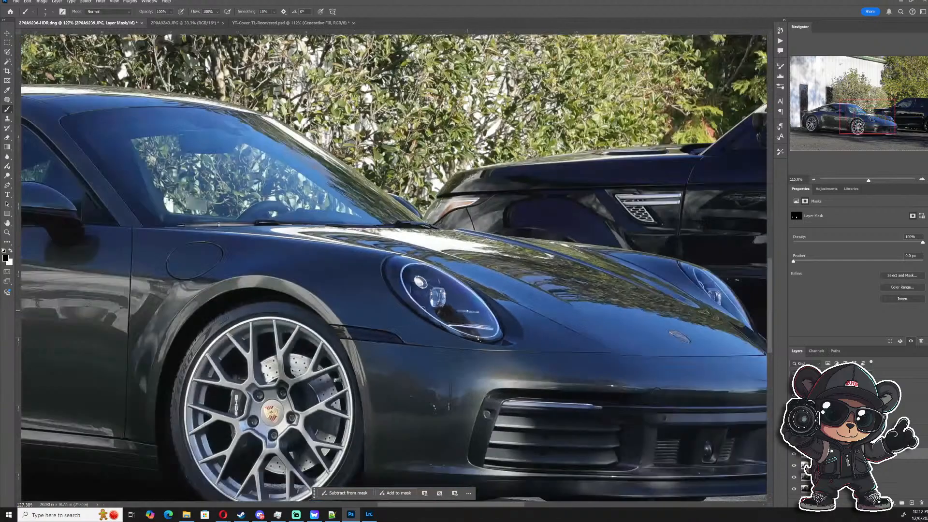
{"action": "scroll", "coordinate": [444, 324], "scroll_direction": "down", "scroll_amount": 4}
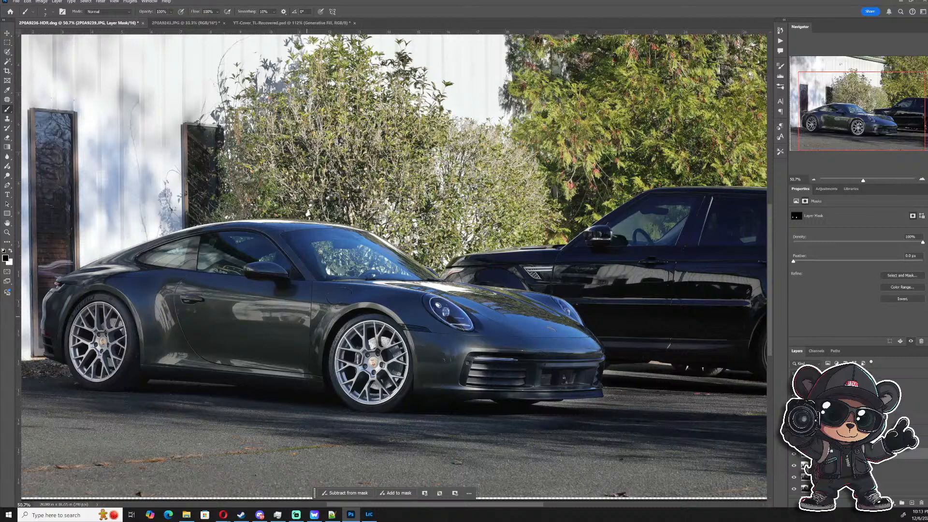
- Switch to the Rims layer mask and paint white along the rear curve of the headlight's light ring, cleaning up stray edges with black
{"action": "scroll", "coordinate": [289, 319], "scroll_direction": "up", "scroll_amount": 3}
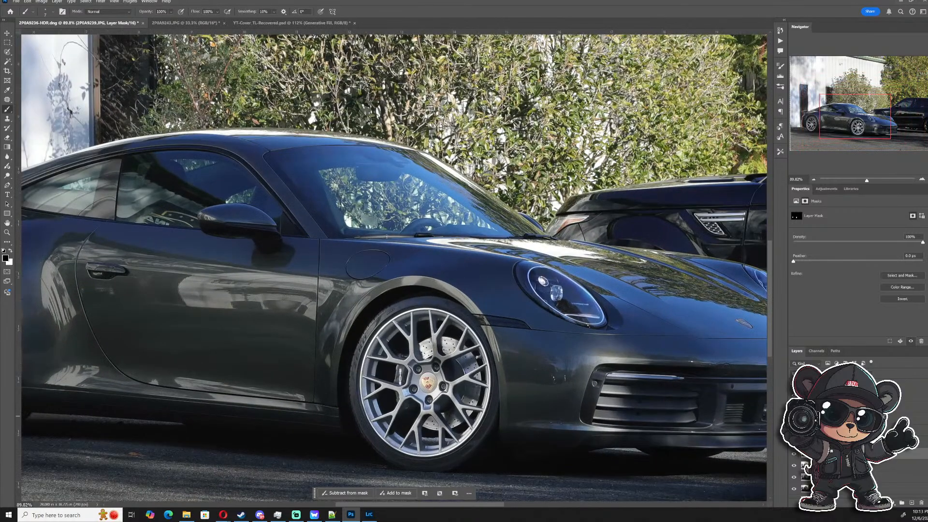
{"action": "scroll", "coordinate": [531, 275], "scroll_direction": "up", "scroll_amount": 5}
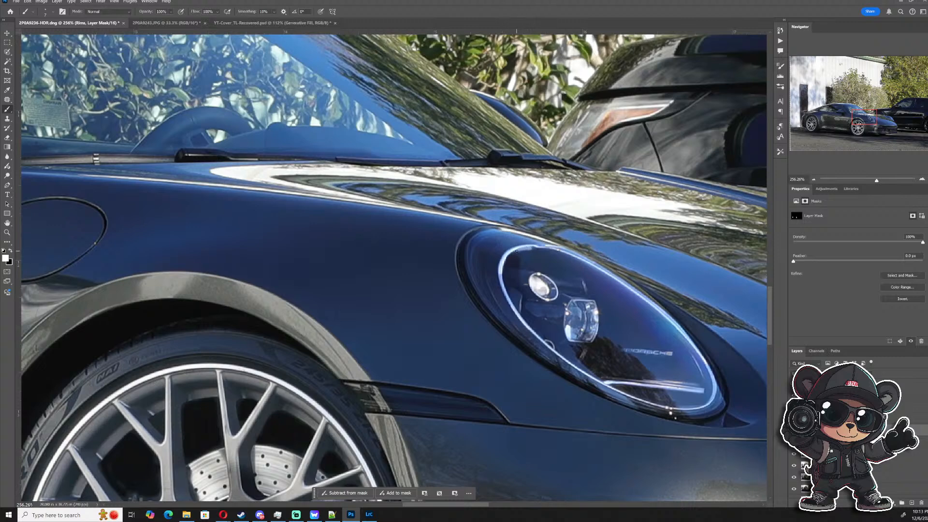
{"action": "scroll", "coordinate": [515, 251], "scroll_direction": "up", "scroll_amount": 4}
{"action": "key", "text": "x"}
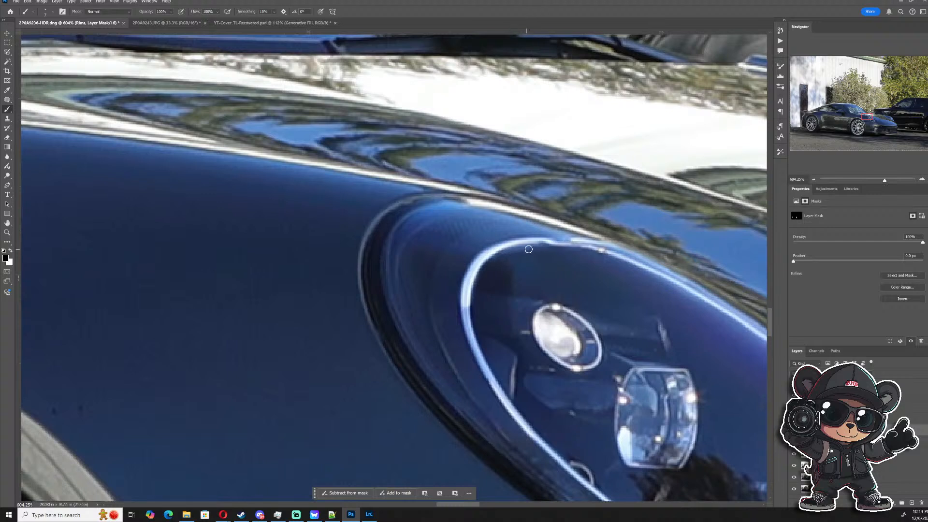
{"action": "key", "text": "x"}
{"action": "mouse_move", "coordinate": [467, 307]}
{"action": "left_mouse_down"}
{"action": "mouse_move", "coordinate": [485, 368]}
{"action": "mouse_move", "coordinate": [523, 422]}
{"action": "mouse_move", "coordinate": [522, 344]}
{"action": "mouse_move", "coordinate": [425, 239]}
{"action": "mouse_move", "coordinate": [396, 288]}
{"action": "mouse_move", "coordinate": [546, 396]}
{"action": "mouse_move", "coordinate": [543, 383]}
{"action": "mouse_move", "coordinate": [427, 307]}
{"action": "left_mouse_up"}
{"action": "key", "text": "x"}
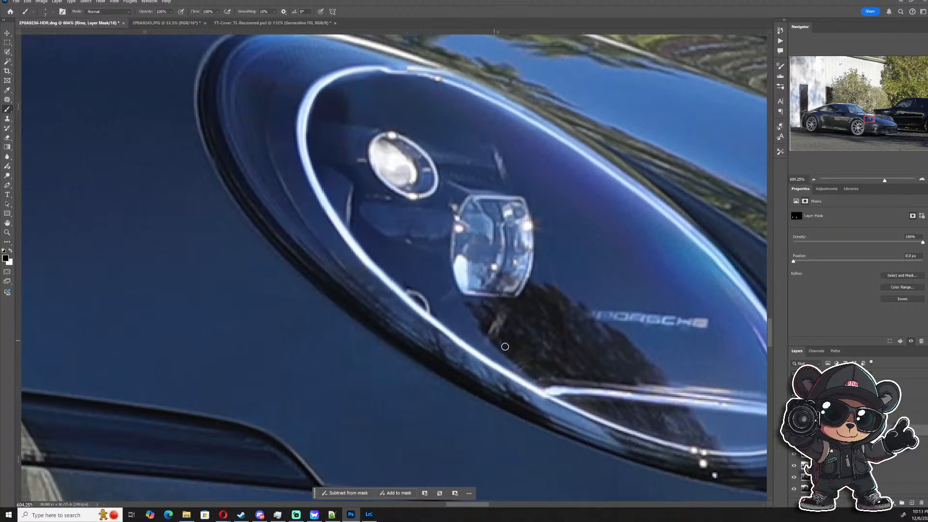
{"action": "left_click_drag", "start_coordinate": [542, 403], "coordinate": [434, 333]}
- Paint white on the Rims mask along the light bar in the lower part of the headlight
{"action": "mouse_move", "coordinate": [583, 325]}
{"action": "left_mouse_down"}
{"action": "mouse_move", "coordinate": [517, 314]}
{"action": "mouse_move", "coordinate": [410, 268]}
{"action": "left_mouse_up"}
{"action": "key", "text": "x"}
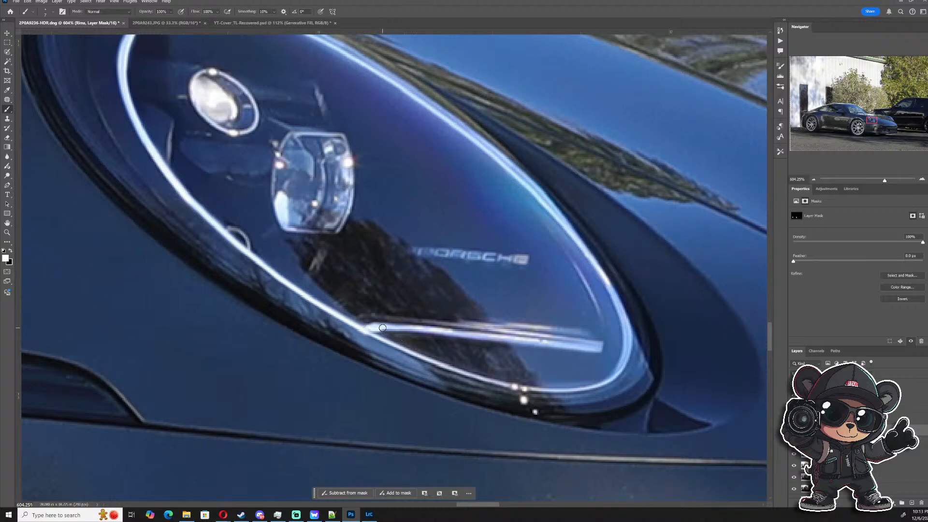
{"action": "mouse_move", "coordinate": [382, 328]}
{"action": "left_mouse_down"}
{"action": "mouse_move", "coordinate": [597, 346]}
{"action": "mouse_move", "coordinate": [375, 327]}
{"action": "left_mouse_up"}
{"action": "mouse_move", "coordinate": [570, 329]}
{"action": "left_mouse_down"}
{"action": "mouse_move", "coordinate": [585, 332]}
{"action": "mouse_move", "coordinate": [501, 331]}
{"action": "left_mouse_up"}
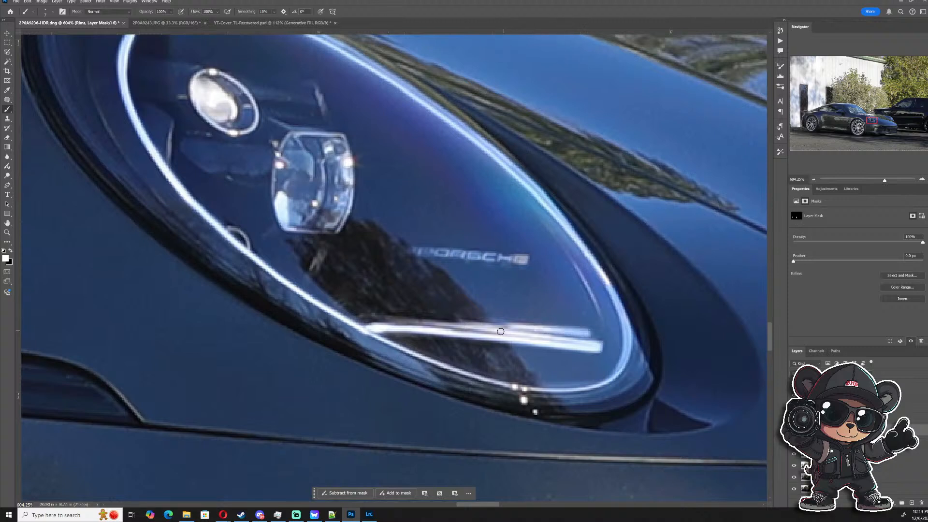
- Paint white with a finer brush on the Rims mask along the ring's lower and upper edges, and remove the upper edge's overspill with black
{"action": "right_click", "coordinate": [397, 344], "text": "alt"}
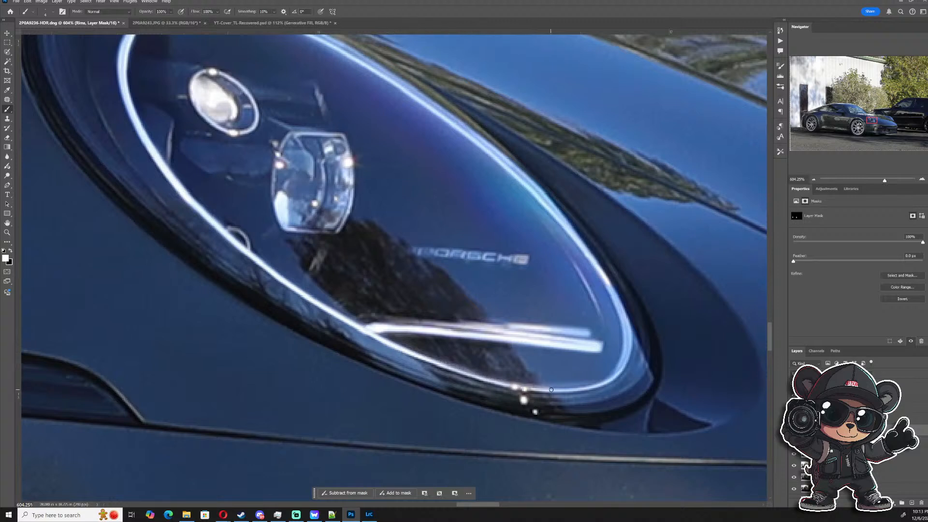
{"action": "mouse_move", "coordinate": [551, 389]}
{"action": "left_mouse_down"}
{"action": "mouse_move", "coordinate": [582, 390]}
{"action": "mouse_move", "coordinate": [626, 341]}
{"action": "mouse_move", "coordinate": [597, 269]}
{"action": "mouse_move", "coordinate": [616, 403]}
{"action": "left_mouse_up"}
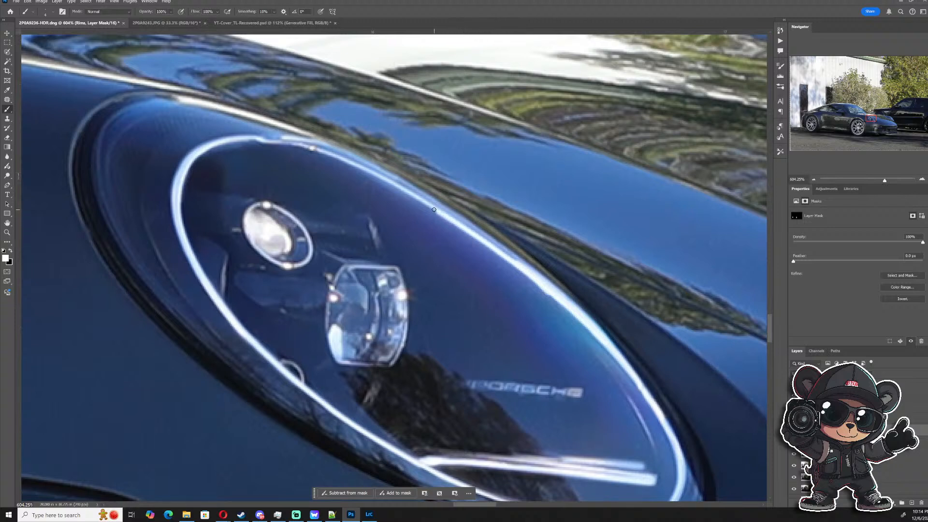
{"action": "mouse_move", "coordinate": [414, 197]}
{"action": "left_mouse_down"}
{"action": "mouse_move", "coordinate": [339, 156]}
{"action": "mouse_move", "coordinate": [286, 142]}
{"action": "left_mouse_up"}
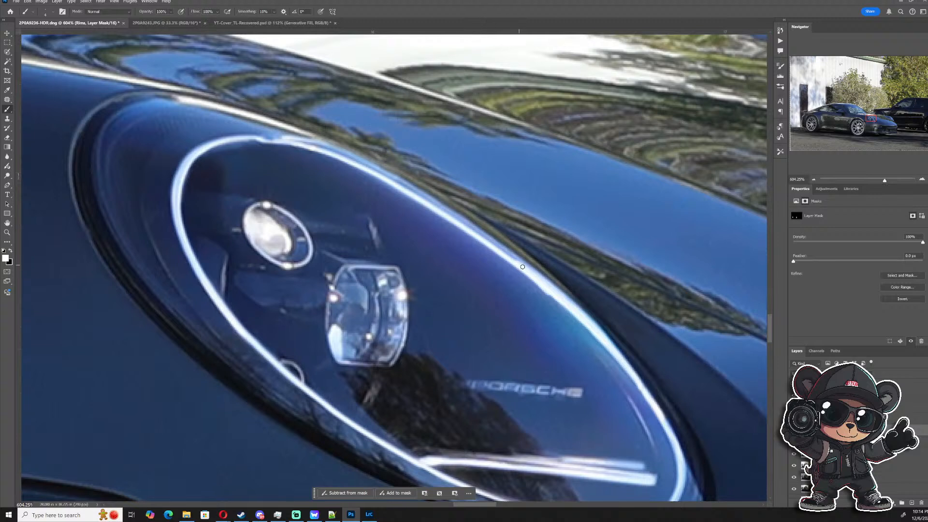
{"action": "mouse_move", "coordinate": [512, 255]}
{"action": "left_mouse_down"}
{"action": "mouse_move", "coordinate": [485, 235]}
{"action": "mouse_move", "coordinate": [529, 268]}
{"action": "left_mouse_up"}
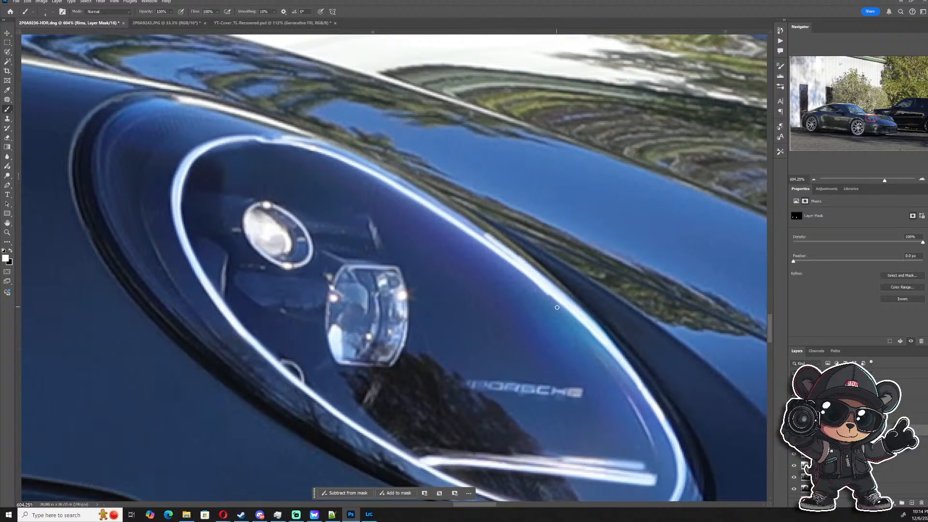
{"action": "key", "text": "x"}
{"action": "mouse_move", "coordinate": [481, 235]}
{"action": "left_mouse_down"}
{"action": "mouse_move", "coordinate": [394, 174]}
{"action": "mouse_move", "coordinate": [498, 241]}
{"action": "mouse_move", "coordinate": [393, 172]}
{"action": "left_mouse_up"}
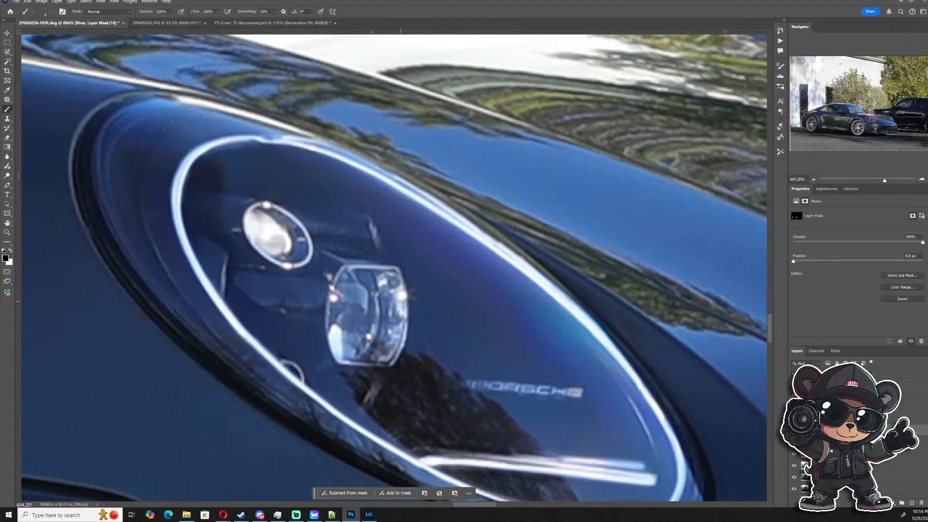
{"action": "scroll", "coordinate": [368, 315], "scroll_direction": "down", "scroll_amount": 10}
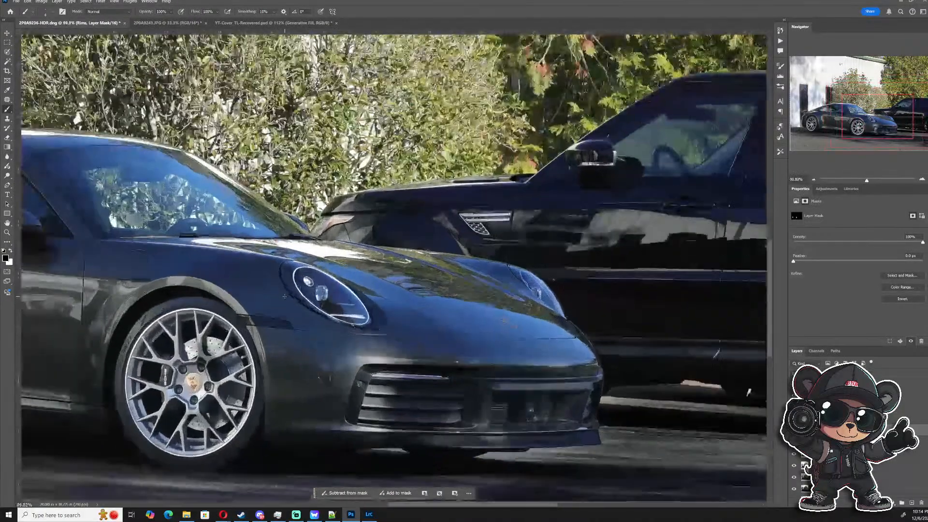
- Paint white on the Rims mask around the rim of the headlight's round lens and over its centre
{"action": "scroll", "coordinate": [284, 296], "scroll_direction": "up", "scroll_amount": 10}
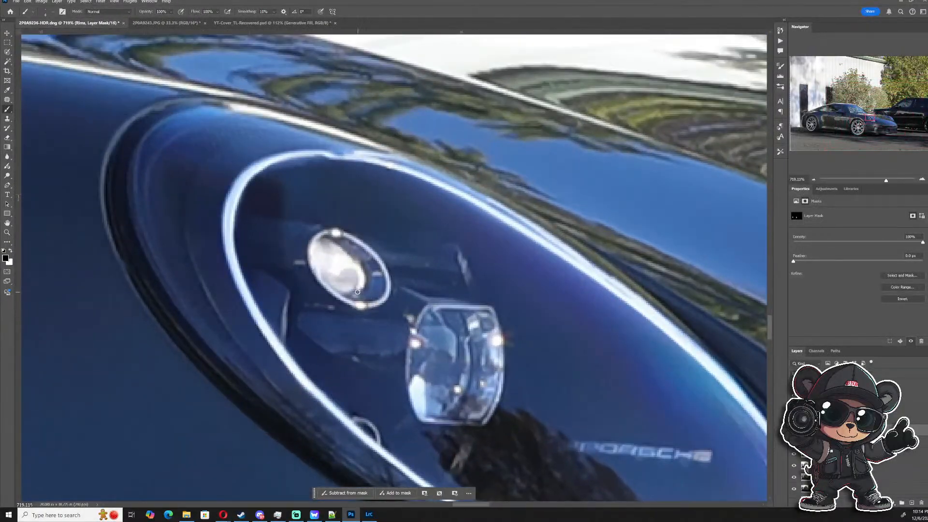
{"action": "key", "text": "x"}
{"action": "mouse_move", "coordinate": [377, 302]}
{"action": "left_mouse_down"}
{"action": "mouse_move", "coordinate": [385, 272]}
{"action": "mouse_move", "coordinate": [357, 244]}
{"action": "left_mouse_up"}
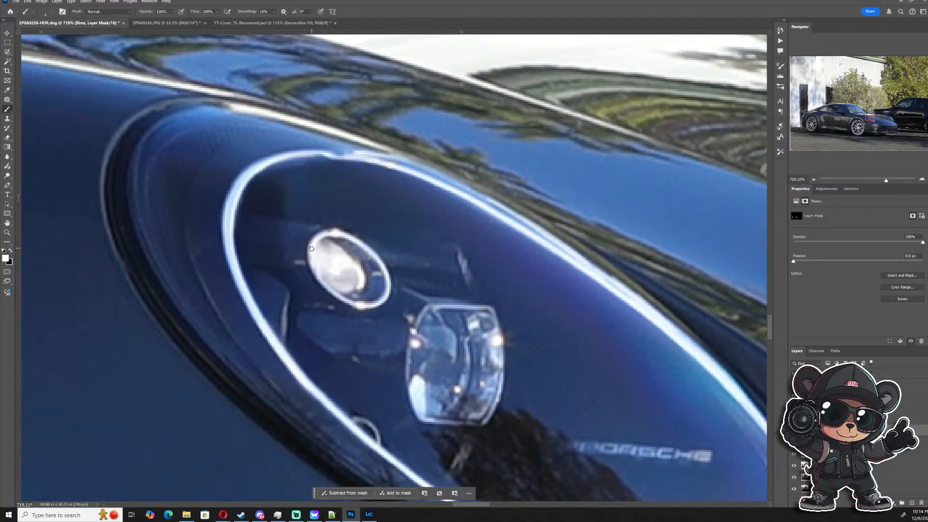
{"action": "left_click_drag", "start_coordinate": [314, 269], "coordinate": [355, 303]}
{"action": "key", "text": "x"}
{"action": "scroll", "coordinate": [329, 235], "scroll_direction": "up", "scroll_amount": 1}
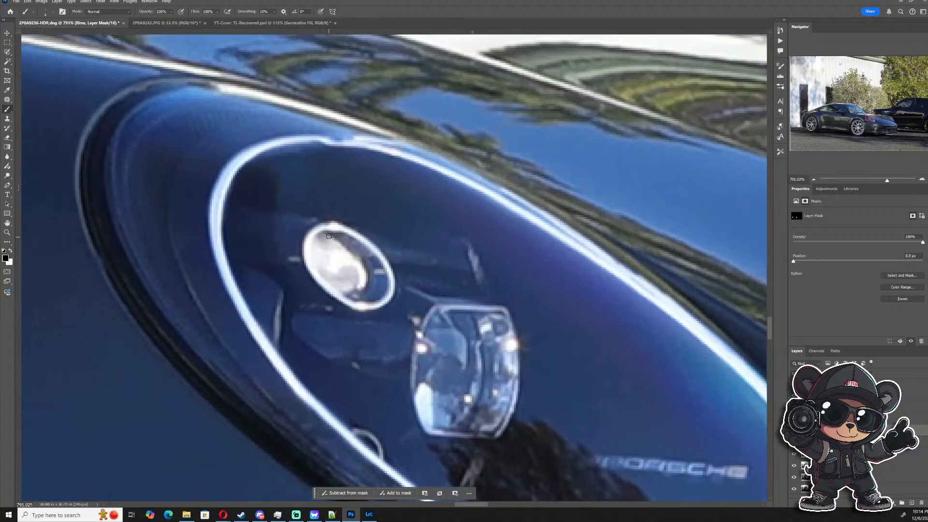
{"action": "key", "text": "x"}
{"action": "scroll", "coordinate": [340, 279], "scroll_direction": "down", "scroll_amount": 3}
{"action": "mouse_move", "coordinate": [342, 276]}
{"action": "left_mouse_down"}
{"action": "mouse_move", "coordinate": [351, 278]}
{"action": "mouse_move", "coordinate": [332, 254]}
{"action": "mouse_move", "coordinate": [358, 285]}
{"action": "mouse_move", "coordinate": [338, 260]}
{"action": "mouse_move", "coordinate": [338, 269]}
{"action": "left_mouse_up"}
{"action": "key", "text": "x"}
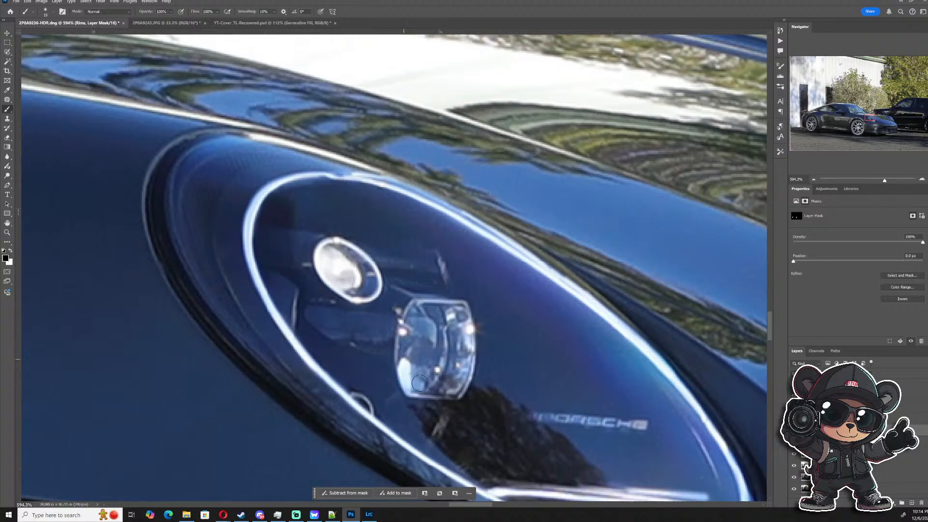
- Paint white on the Rims mask over the square projector lens in the headlight
{"action": "key", "text": "x"}
{"action": "mouse_move", "coordinate": [413, 386]}
{"action": "left_mouse_down"}
{"action": "mouse_move", "coordinate": [409, 317]}
{"action": "mouse_move", "coordinate": [456, 311]}
{"action": "mouse_move", "coordinate": [459, 384]}
{"action": "mouse_move", "coordinate": [420, 383]}
{"action": "mouse_move", "coordinate": [446, 331]}
{"action": "mouse_move", "coordinate": [451, 341]}
{"action": "mouse_move", "coordinate": [431, 364]}
{"action": "mouse_move", "coordinate": [418, 350]}
{"action": "left_mouse_up"}
{"action": "key", "text": "x"}
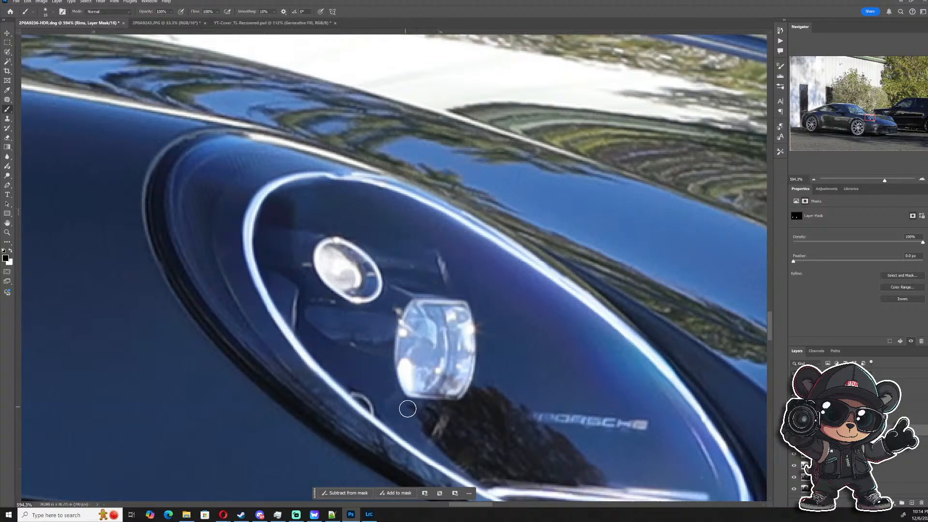
- Group the shadow layer together with the masked exposure layers beneath it
{"action": "scroll", "coordinate": [405, 405], "scroll_direction": "down", "scroll_amount": 10}
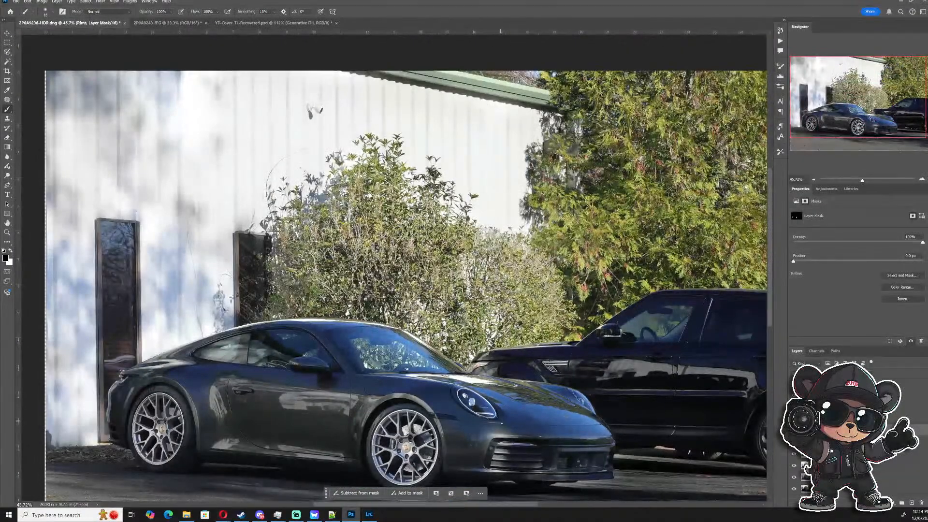
{"action": "left_click_drag", "start_coordinate": [497, 420], "coordinate": [557, 338]}
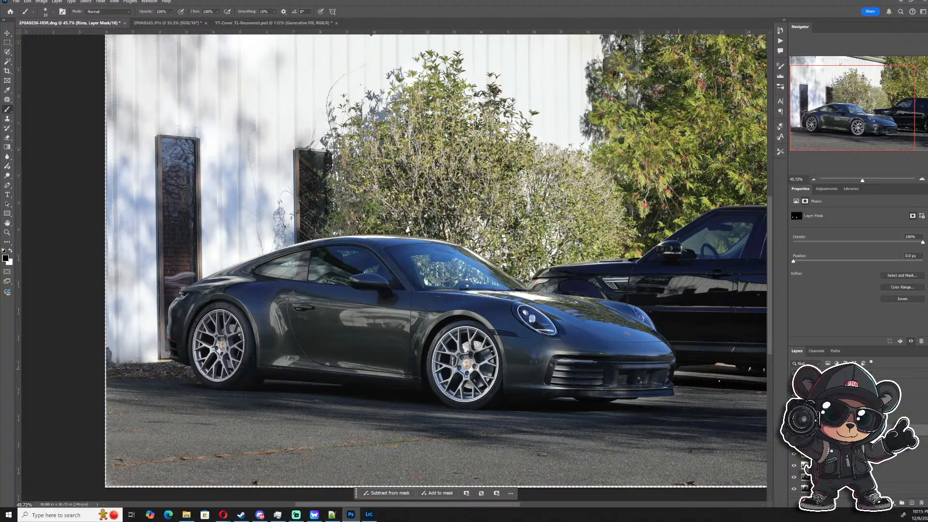
{"action": "left_click", "coordinate": [911, 389]}
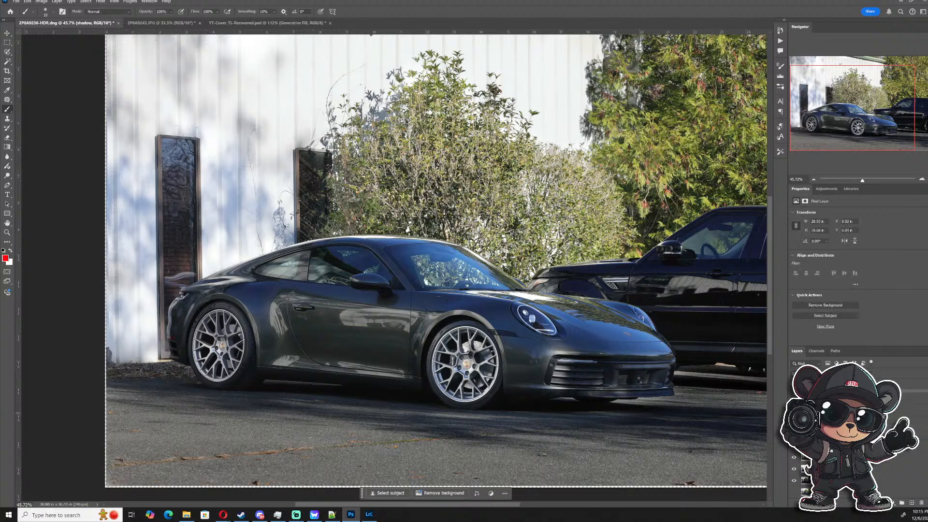
{"action": "left_click", "coordinate": [908, 480], "text": "shift"}
{"action": "key", "text": "ctrl+g"}
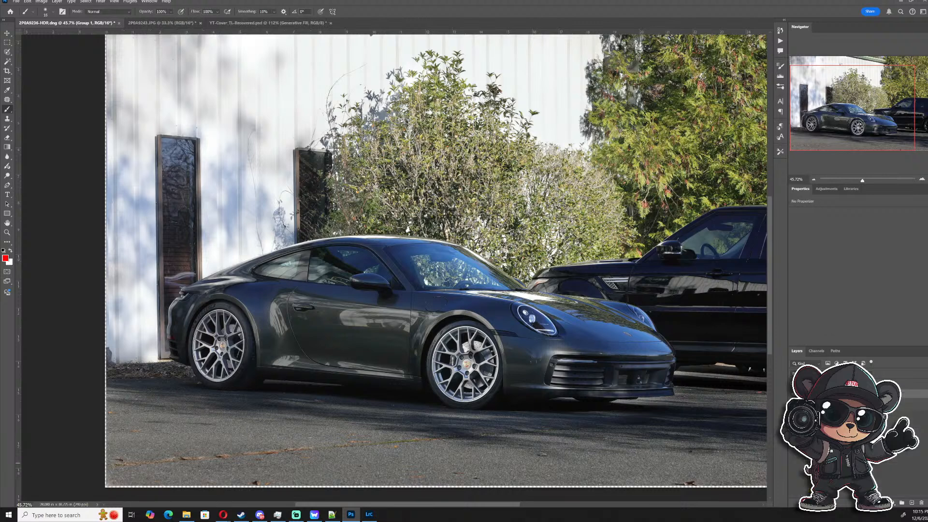
- Duplicate the layer group and merge the copy into a single pixel layer
{"action": "key", "text": "ctrl+j"}
{"action": "right_click", "coordinate": [889, 395]}
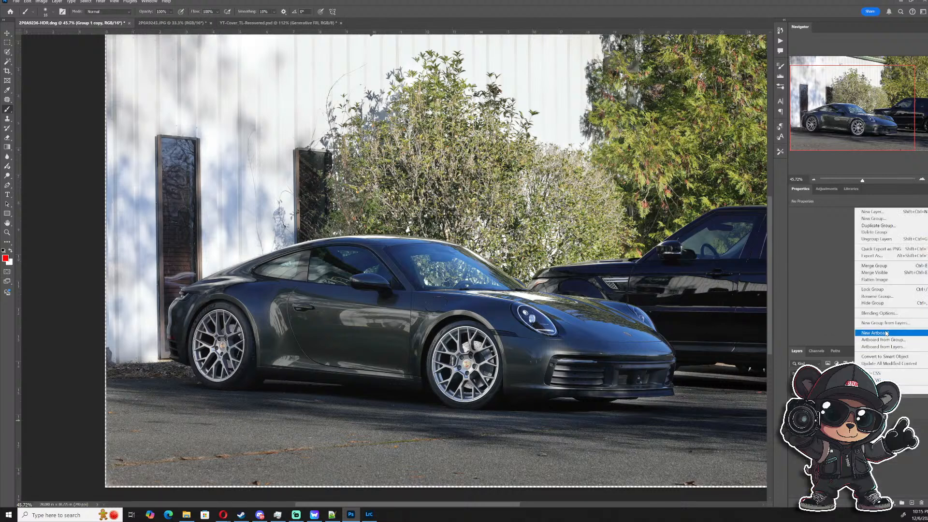
{"action": "left_click", "coordinate": [873, 265]}
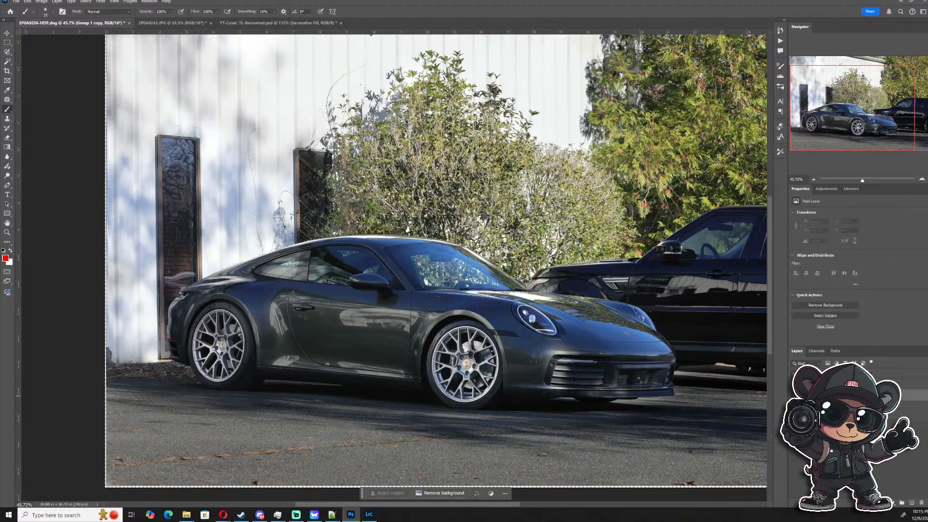
- Delete the merged image content and undo the deletion
{"action": "key", "text": "Delete"}
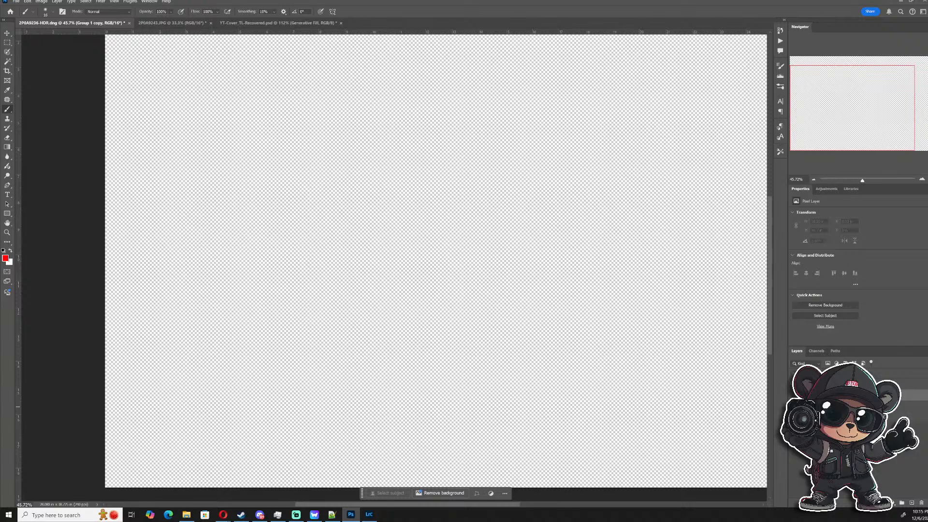
{"action": "key", "text": "ctrl+z"}
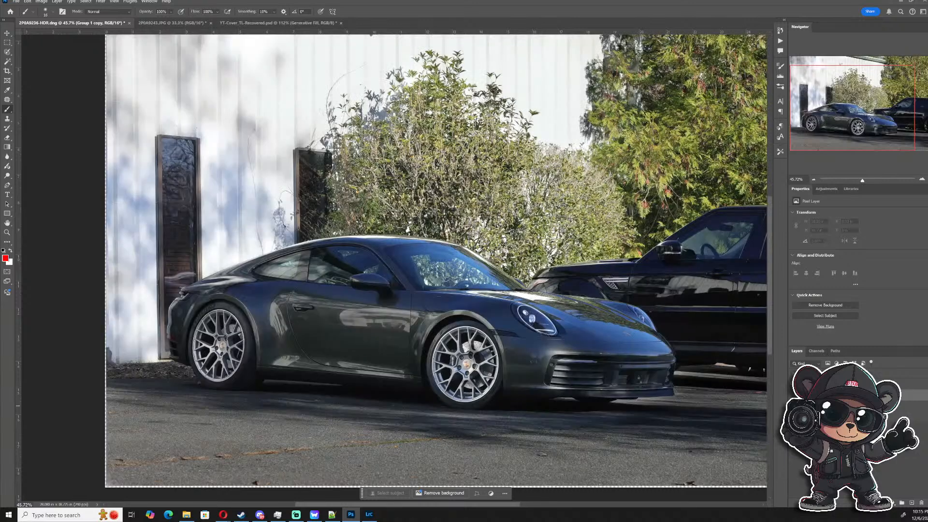
- Toggle the visibility of the group and the merged copy to compare the blended result with the base exposure
{"action": "left_click", "coordinate": [795, 407]}
{"action": "left_click", "coordinate": [795, 406]}
{"action": "left_click", "coordinate": [795, 407]}
{"action": "scroll", "coordinate": [754, 309], "scroll_direction": "down", "scroll_amount": 5}
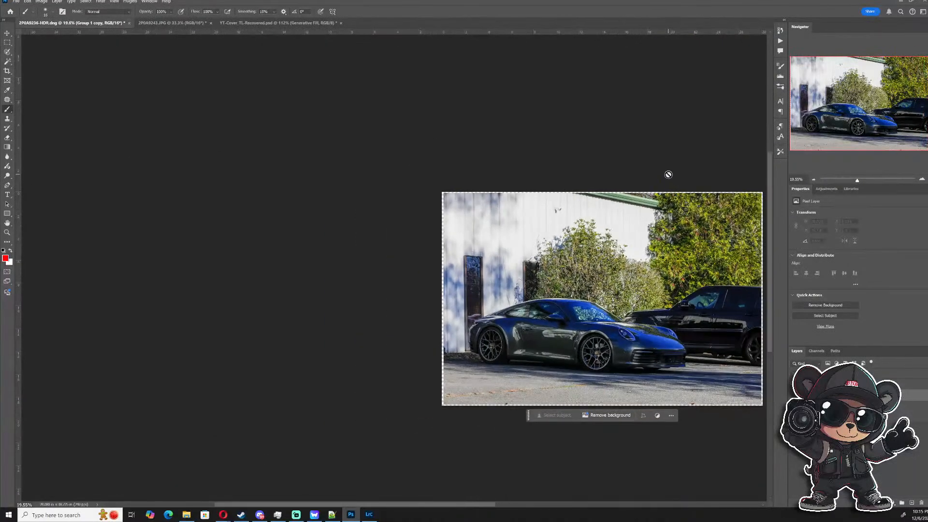
{"action": "left_click_drag", "start_coordinate": [667, 174], "coordinate": [531, 173]}
{"action": "scroll", "coordinate": [549, 297], "scroll_direction": "up", "scroll_amount": 4}
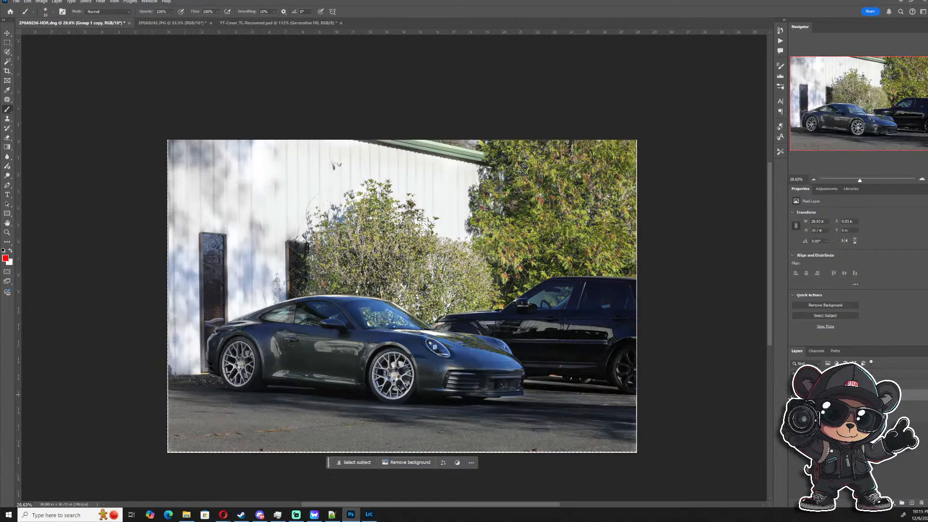
{"action": "left_click", "coordinate": [791, 396]}
{"action": "left_click", "coordinate": [792, 397]}
{"action": "left_click", "coordinate": [791, 396]}
{"action": "left_click", "coordinate": [792, 396]}
{"action": "left_click", "coordinate": [791, 396]}
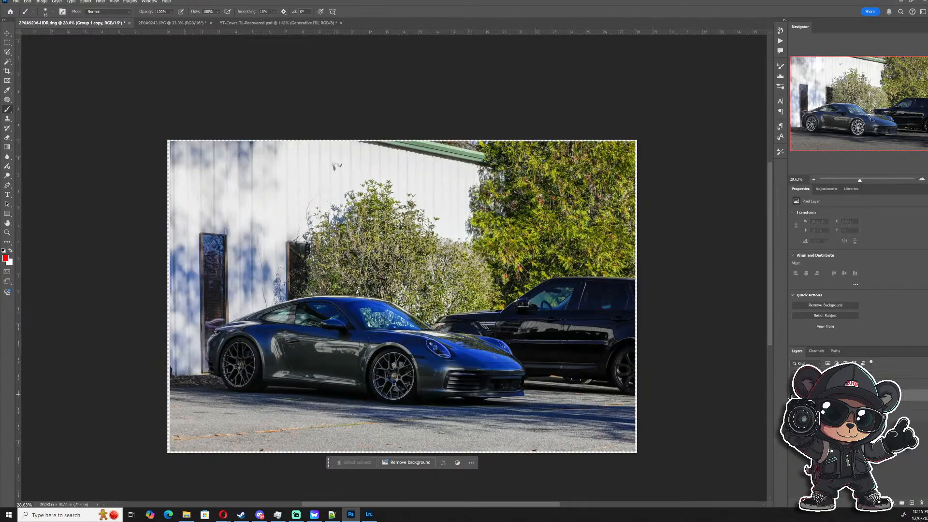
{"action": "left_click", "coordinate": [791, 397]}
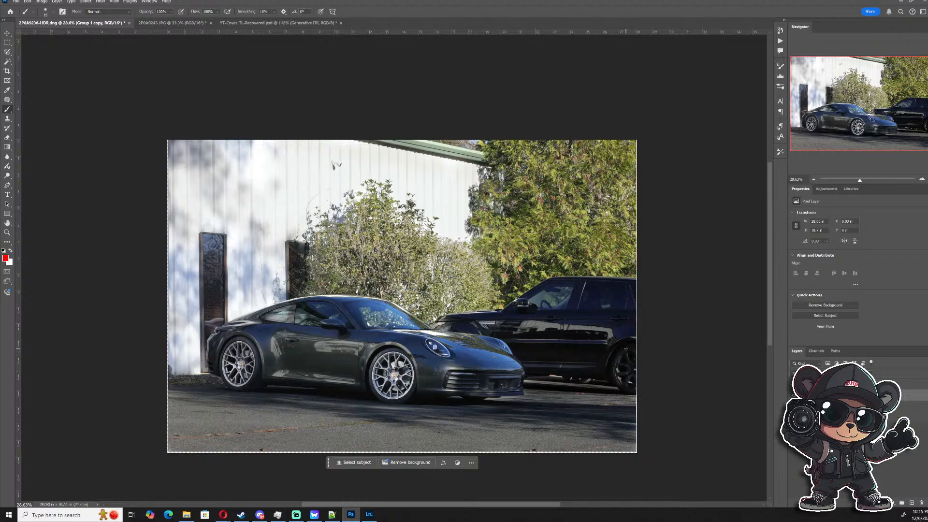
- Inspect the car-shaped selection around the Porsche and deselect it
{"action": "scroll", "coordinate": [265, 358], "scroll_direction": "up", "scroll_amount": 3}
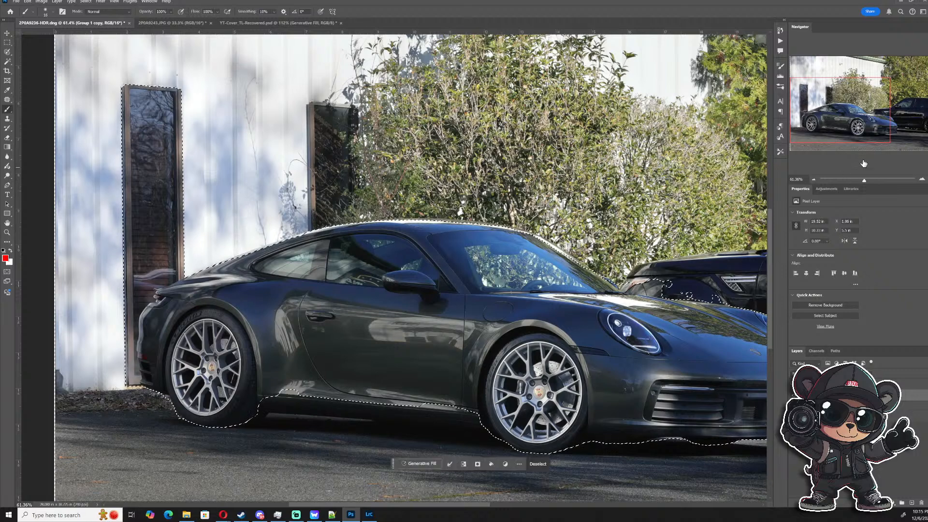
{"action": "left_click_drag", "start_coordinate": [864, 137], "coordinate": [876, 136]}
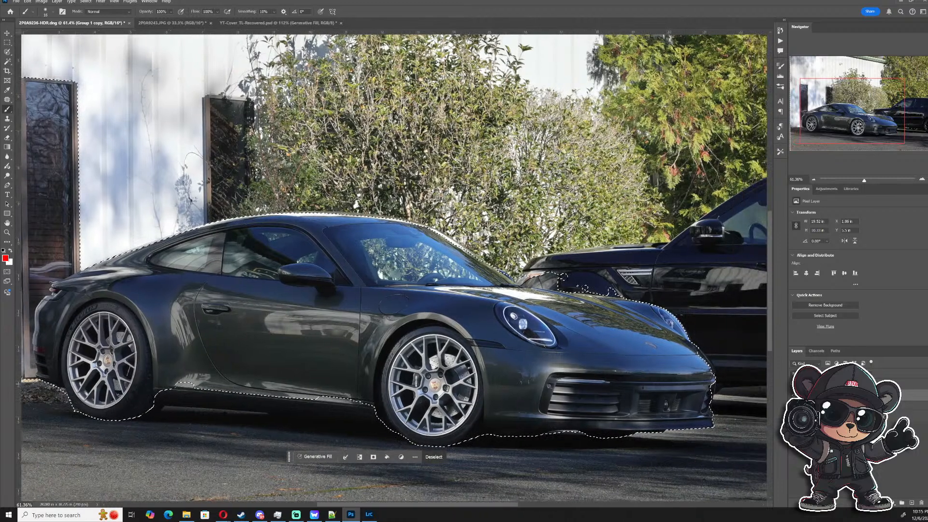
{"action": "key", "text": "ctrl+d"}
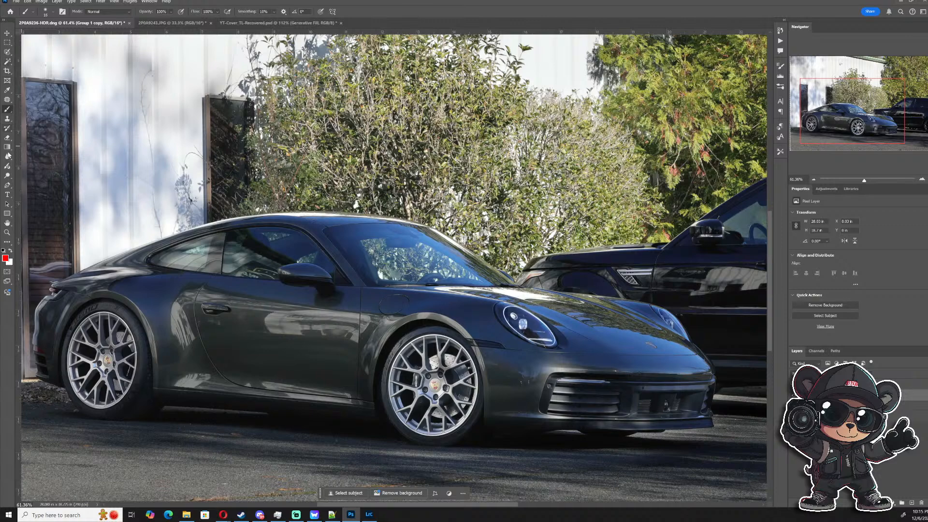
- Start a Pen tool path along the front lip's lower edge to its outer corner, and adjust the corner anchor and its handle
{"action": "left_click", "coordinate": [7, 185]}
{"action": "scroll", "coordinate": [580, 440], "scroll_direction": "up", "scroll_amount": 5}
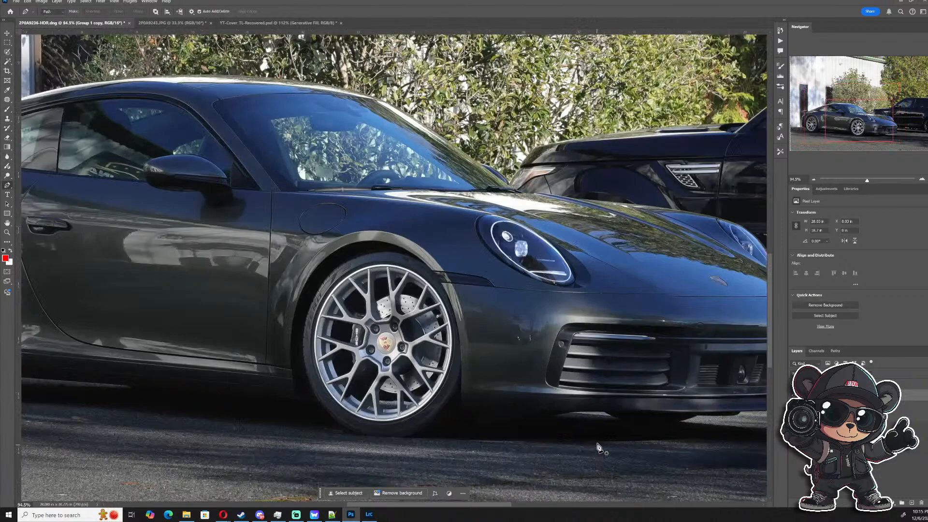
{"action": "scroll", "coordinate": [580, 440], "scroll_direction": "up", "scroll_amount": 2}
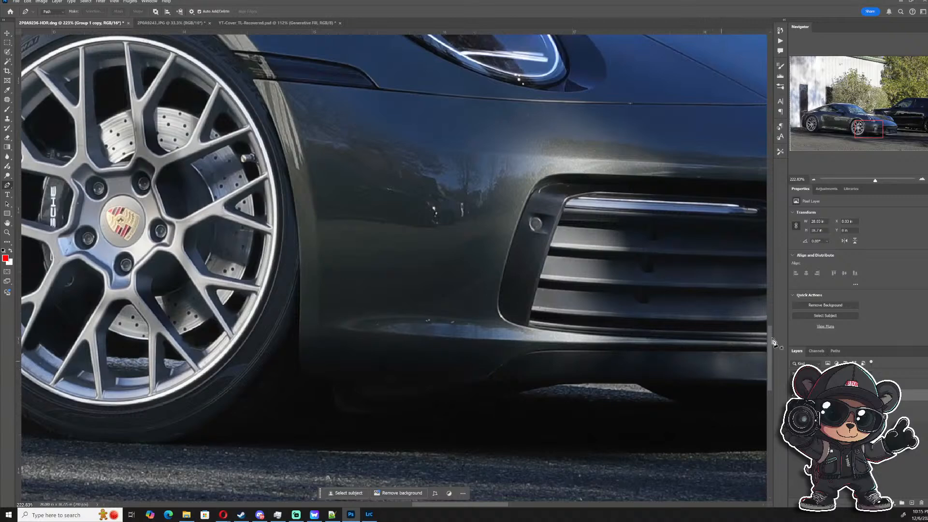
{"action": "mouse_move", "coordinate": [876, 135]}
{"action": "left_mouse_down"}
{"action": "mouse_move", "coordinate": [905, 133]}
{"action": "mouse_move", "coordinate": [893, 132]}
{"action": "left_mouse_up"}
{"action": "scroll", "coordinate": [545, 363], "scroll_direction": "up", "scroll_amount": 3}
{"action": "left_click_drag", "start_coordinate": [298, 370], "coordinate": [307, 369]}
{"action": "left_click_drag", "start_coordinate": [607, 353], "coordinate": [672, 342]}
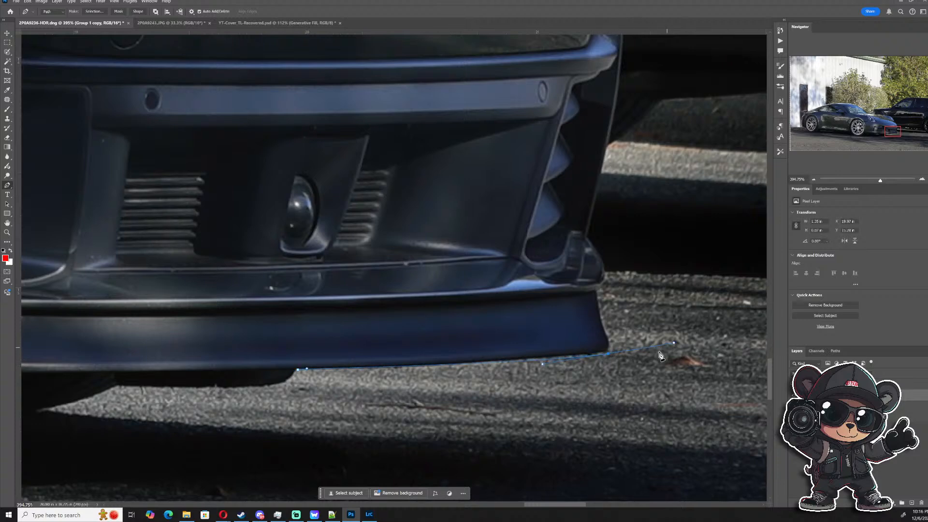
{"action": "scroll", "coordinate": [633, 354], "scroll_direction": "up", "scroll_amount": 3}
{"action": "left_click_drag", "start_coordinate": [583, 354], "coordinate": [581, 351]}
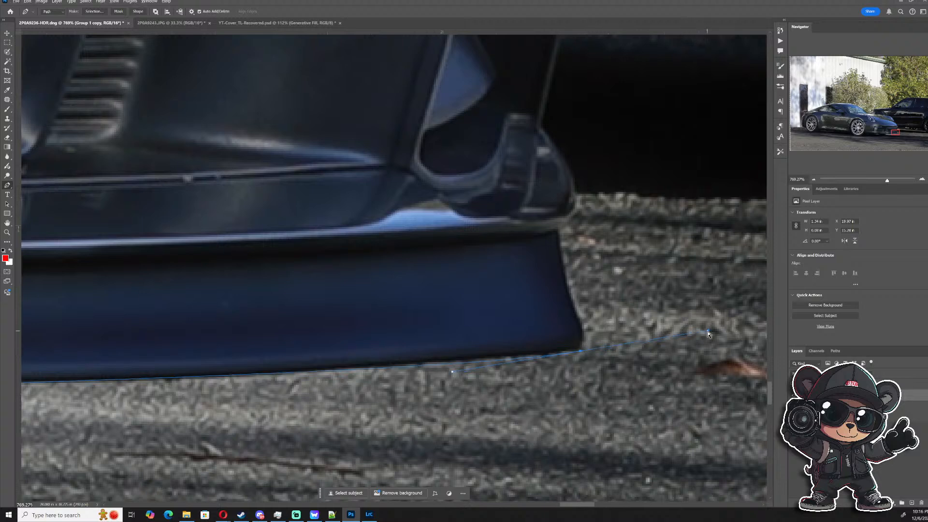
{"action": "left_click_drag", "start_coordinate": [708, 333], "coordinate": [581, 316]}
- Continue the path around the small bracket above the lip and up the outer edge of the front bumper
{"action": "left_click", "coordinate": [575, 214]}
{"action": "left_click_drag", "start_coordinate": [606, 201], "coordinate": [580, 377]}
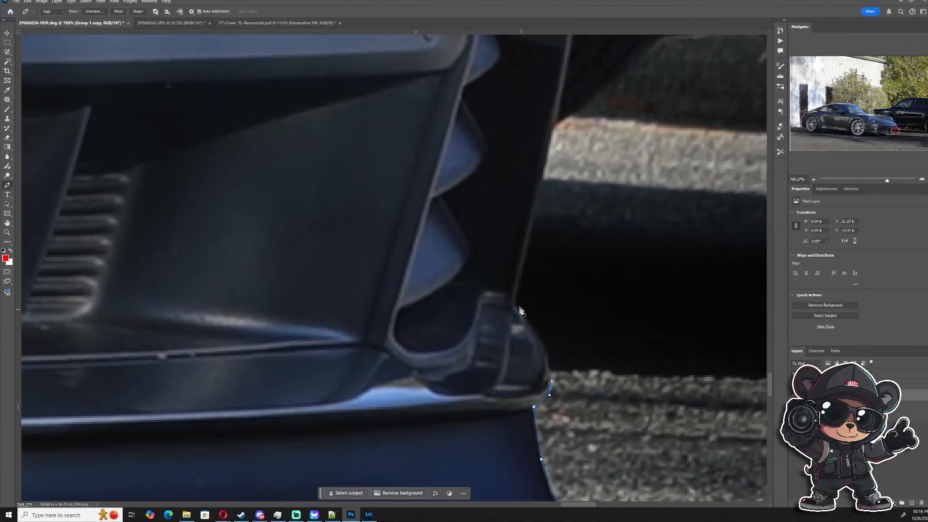
{"action": "left_click_drag", "start_coordinate": [515, 305], "coordinate": [476, 261]}
{"action": "left_click_drag", "start_coordinate": [567, 219], "coordinate": [519, 432]}
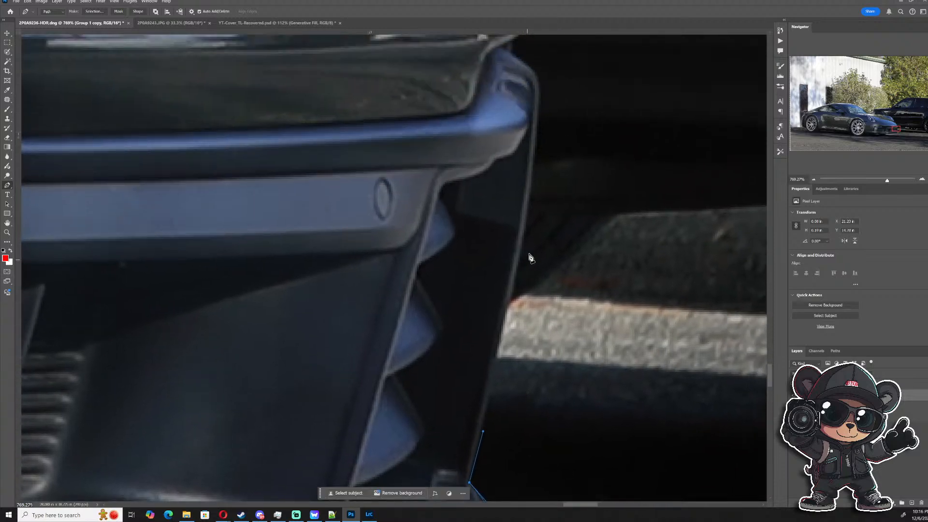
{"action": "left_click_drag", "start_coordinate": [523, 242], "coordinate": [511, 351]}
- Trace the path around the bumper's upper corner and along the car's nose to the base of the far headlight
{"action": "scroll", "coordinate": [528, 229], "scroll_direction": "down", "scroll_amount": 3}
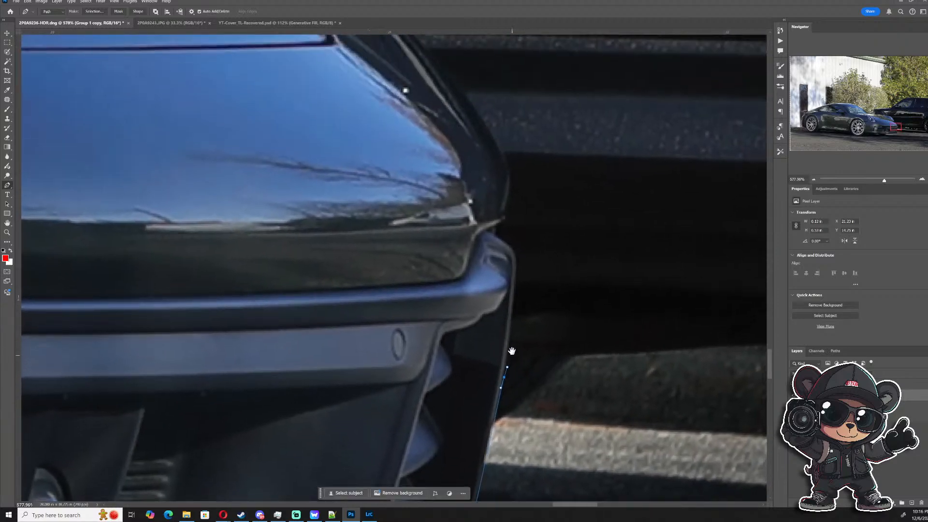
{"action": "scroll", "coordinate": [524, 261], "scroll_direction": "up", "scroll_amount": 4}
{"action": "scroll", "coordinate": [525, 266], "scroll_direction": "up", "scroll_amount": 1}
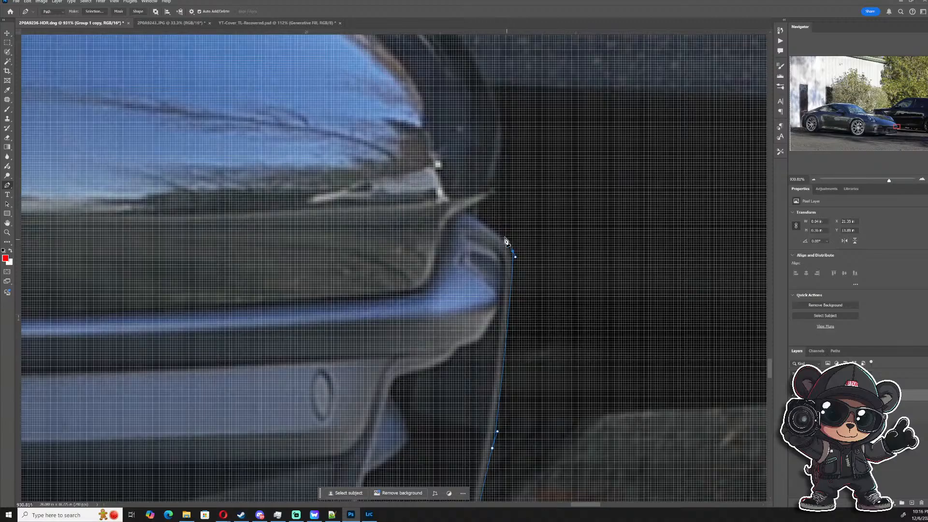
{"action": "left_click_drag", "start_coordinate": [478, 221], "coordinate": [497, 356]}
{"action": "left_click_drag", "start_coordinate": [490, 288], "coordinate": [477, 256]}
{"action": "left_click_drag", "start_coordinate": [431, 157], "coordinate": [563, 325]}
{"action": "left_click_drag", "start_coordinate": [452, 218], "coordinate": [397, 167]}
{"action": "left_click_drag", "start_coordinate": [355, 139], "coordinate": [468, 301]}
{"action": "left_click", "coordinate": [400, 242]}
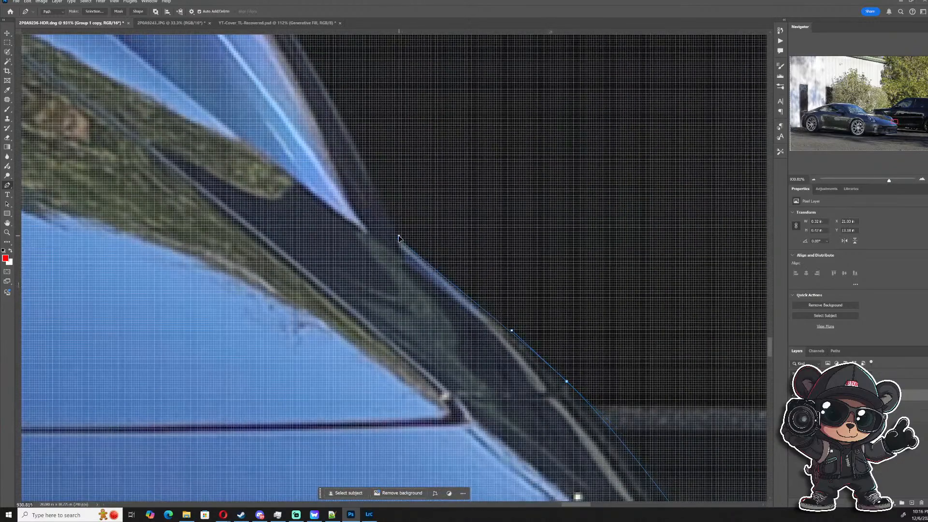
- Extend the path along the outer curve of the far headlight to where it meets the fender
{"action": "scroll", "coordinate": [400, 232], "scroll_direction": "down", "scroll_amount": 5}
{"action": "scroll", "coordinate": [398, 210], "scroll_direction": "down", "scroll_amount": 4}
{"action": "scroll", "coordinate": [384, 193], "scroll_direction": "up", "scroll_amount": 3}
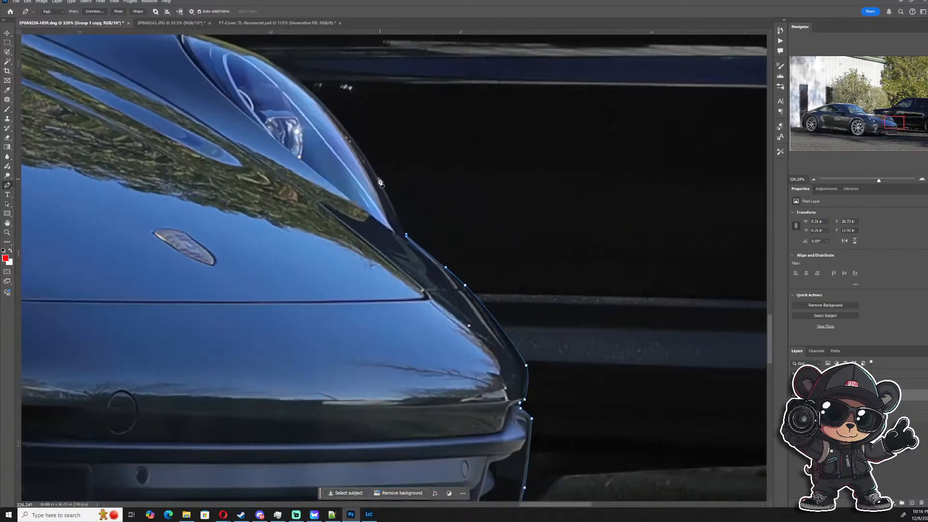
{"action": "left_click_drag", "start_coordinate": [352, 171], "coordinate": [402, 247]}
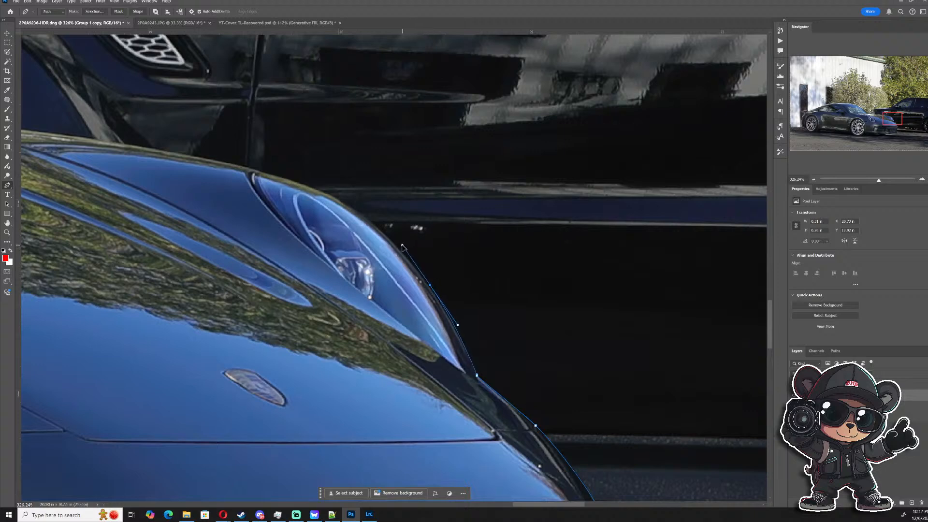
{"action": "left_click_drag", "start_coordinate": [269, 173], "coordinate": [187, 155]}
{"action": "left_click_drag", "start_coordinate": [195, 156], "coordinate": [239, 166]}
{"action": "scroll", "coordinate": [122, 154], "scroll_direction": "up", "scroll_amount": 3}
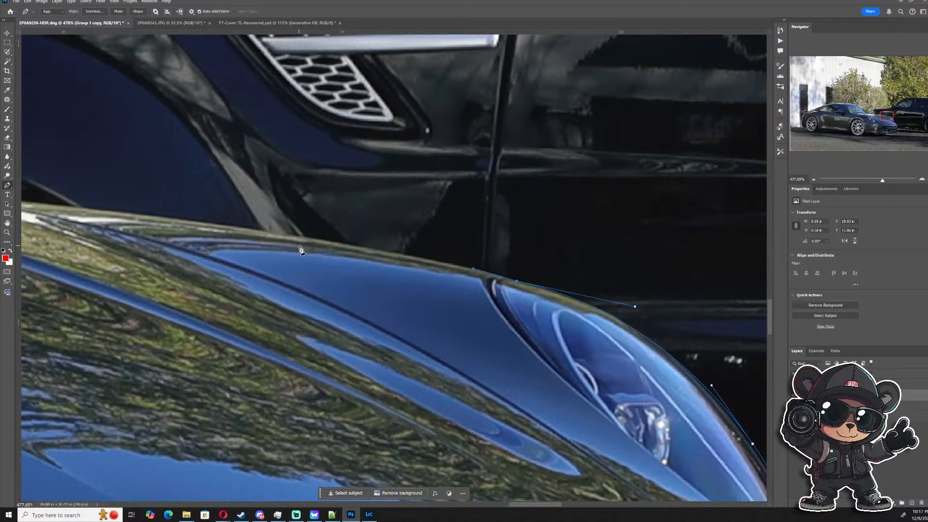
- Trace the path along the far fender and the hood's rear edge to the wiper at the windshield base
{"action": "left_click_drag", "start_coordinate": [304, 237], "coordinate": [292, 236]}
{"action": "scroll", "coordinate": [273, 237], "scroll_direction": "left", "scroll_amount": 5}
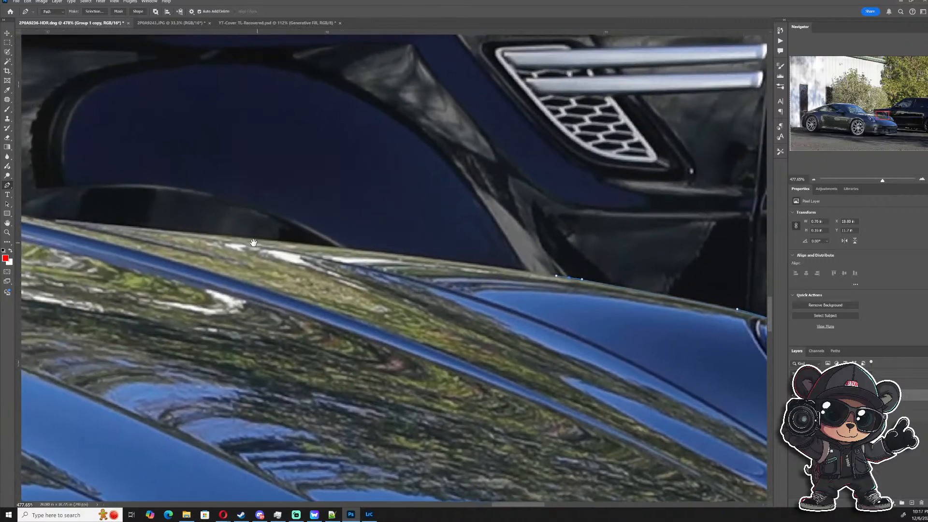
{"action": "left_click_drag", "start_coordinate": [250, 238], "coordinate": [599, 295]}
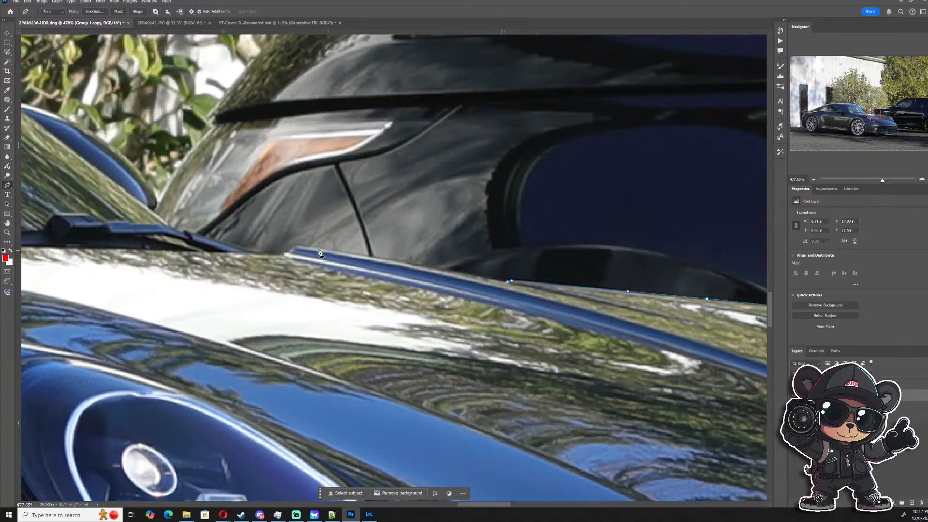
{"action": "left_click", "coordinate": [286, 244]}
{"action": "left_click_drag", "start_coordinate": [233, 251], "coordinate": [405, 294]}
{"action": "left_click", "coordinate": [358, 273]}
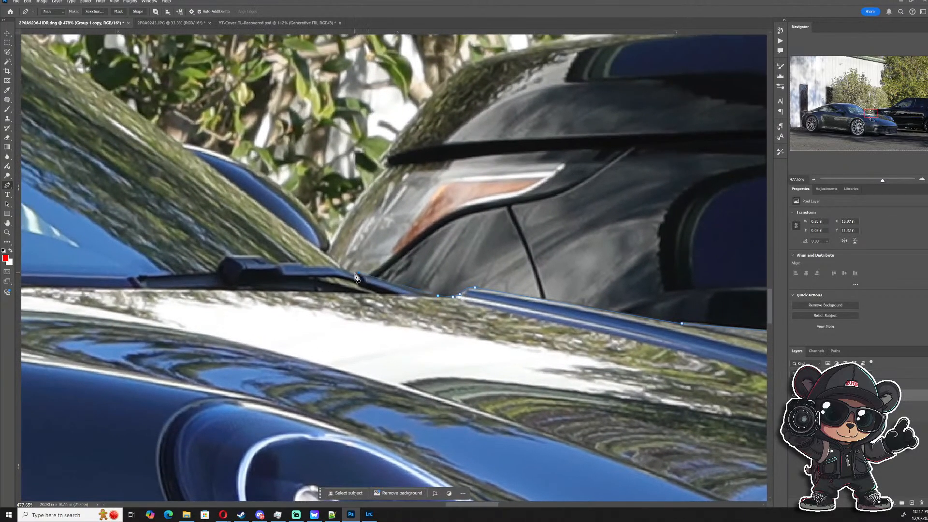
- Trace the path around the far side mirror back to the windshield pillar
{"action": "left_click", "coordinate": [326, 254]}
{"action": "left_click", "coordinate": [307, 199]}
{"action": "left_click_drag", "start_coordinate": [179, 143], "coordinate": [144, 147]}
- Continue the path up the windshield pillar to the front of the roof with curved anchors
{"action": "left_click_drag", "start_coordinate": [242, 151], "coordinate": [432, 324]}
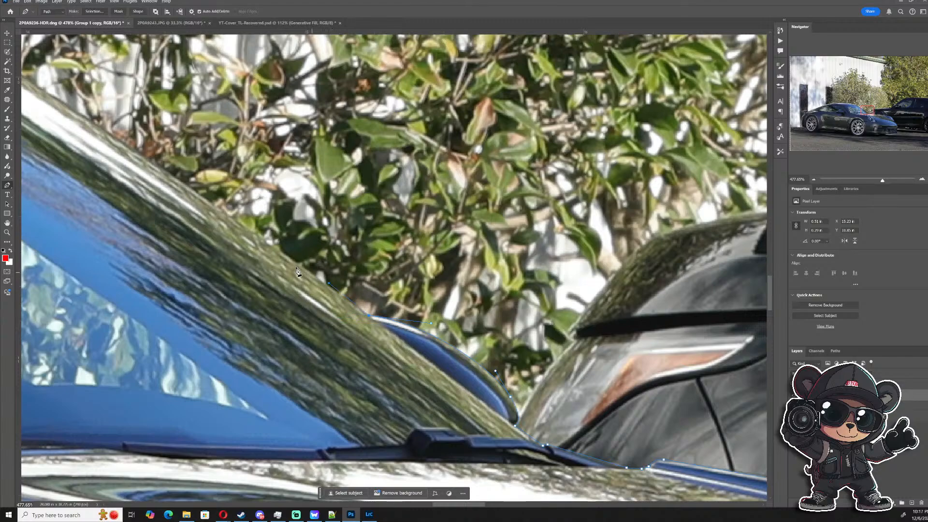
{"action": "left_click_drag", "start_coordinate": [263, 252], "coordinate": [380, 289]}
{"action": "scroll", "coordinate": [427, 355], "scroll_direction": "down", "scroll_amount": 4}
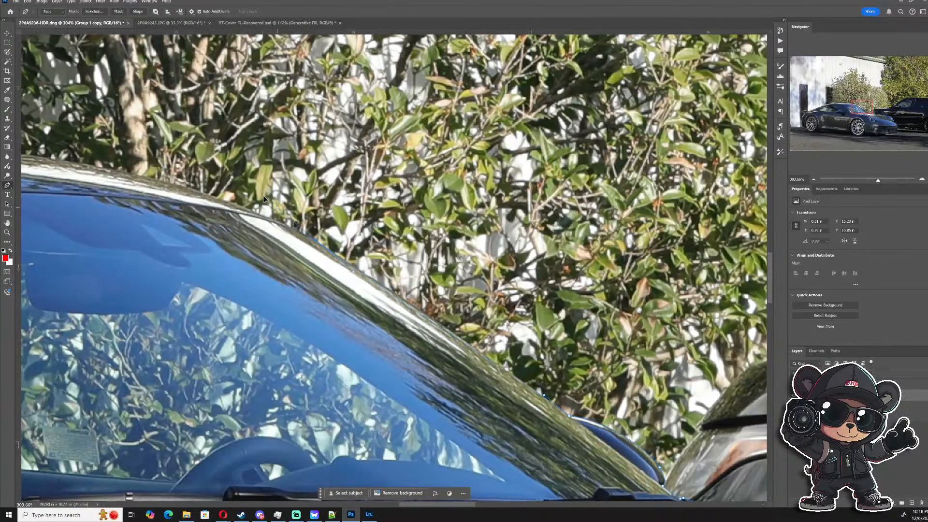
{"action": "left_click", "coordinate": [203, 168]}
{"action": "left_click_drag", "start_coordinate": [205, 167], "coordinate": [243, 204]}
- Extend the path along the roofline from the top of the windshield to above the side door
{"action": "left_click_drag", "start_coordinate": [160, 195], "coordinate": [525, 289]}
{"action": "scroll", "coordinate": [390, 272], "scroll_direction": "up", "scroll_amount": 5}
{"action": "scroll", "coordinate": [391, 275], "scroll_direction": "up", "scroll_amount": 2}
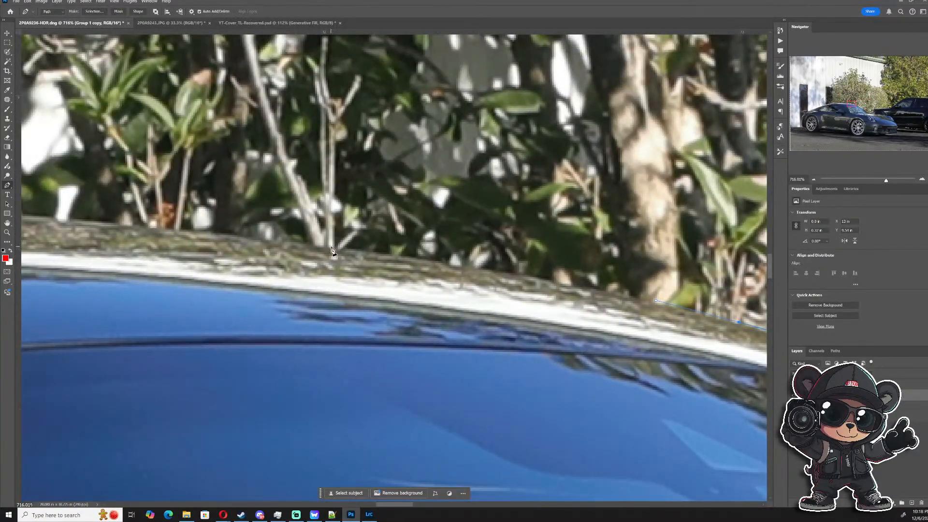
{"action": "left_click_drag", "start_coordinate": [323, 246], "coordinate": [645, 258]}
{"action": "scroll", "coordinate": [478, 258], "scroll_direction": "down", "scroll_amount": 4}
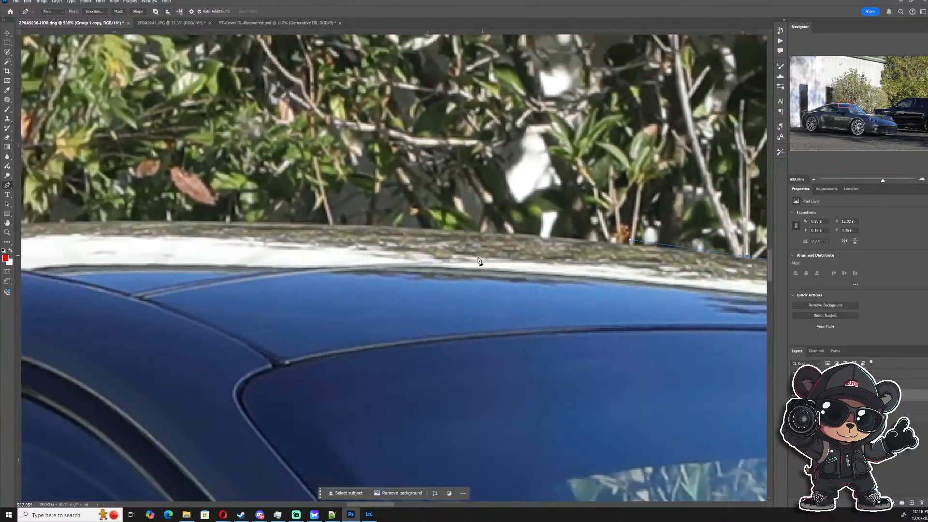
{"action": "scroll", "coordinate": [435, 262], "scroll_direction": "down", "scroll_amount": 5}
{"action": "left_click_drag", "start_coordinate": [318, 265], "coordinate": [398, 236]}
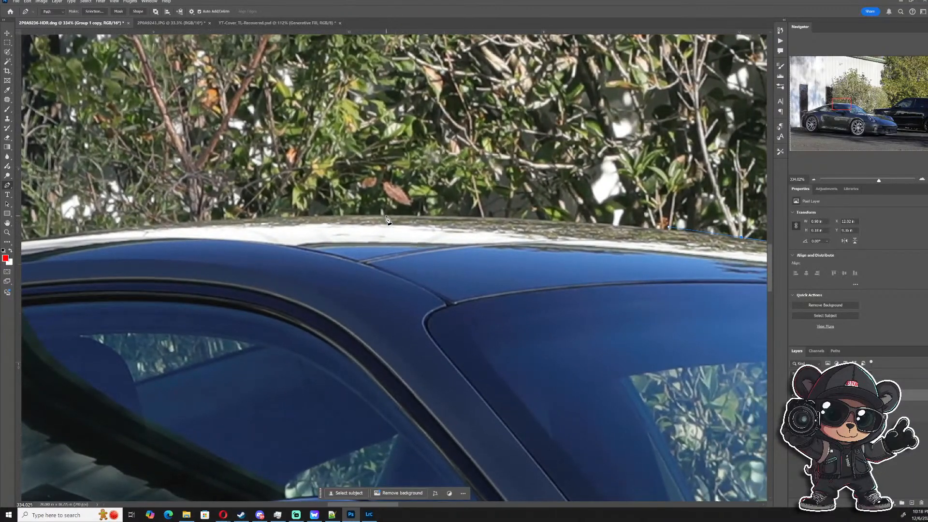
{"action": "left_click", "coordinate": [386, 214]}
{"action": "left_click", "coordinate": [240, 213]}
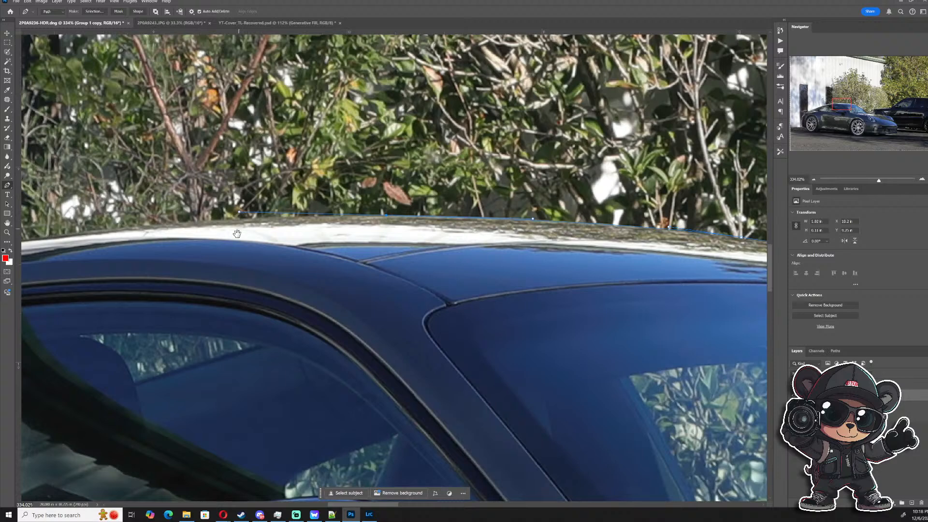
{"action": "left_click_drag", "start_coordinate": [238, 235], "coordinate": [598, 242]}
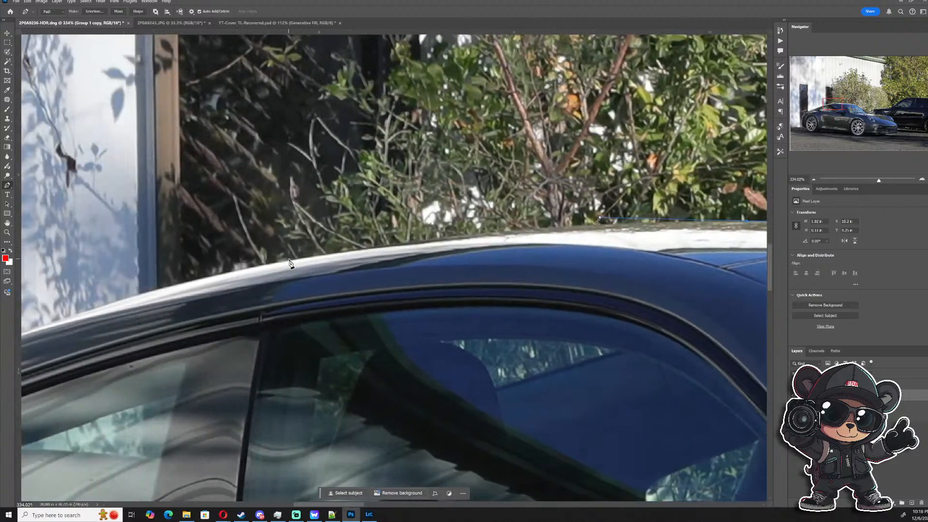
- Continue the path down the sloping rear roofline past the quarter window toward the rear deck
{"action": "left_click_drag", "start_coordinate": [288, 261], "coordinate": [586, 197]}
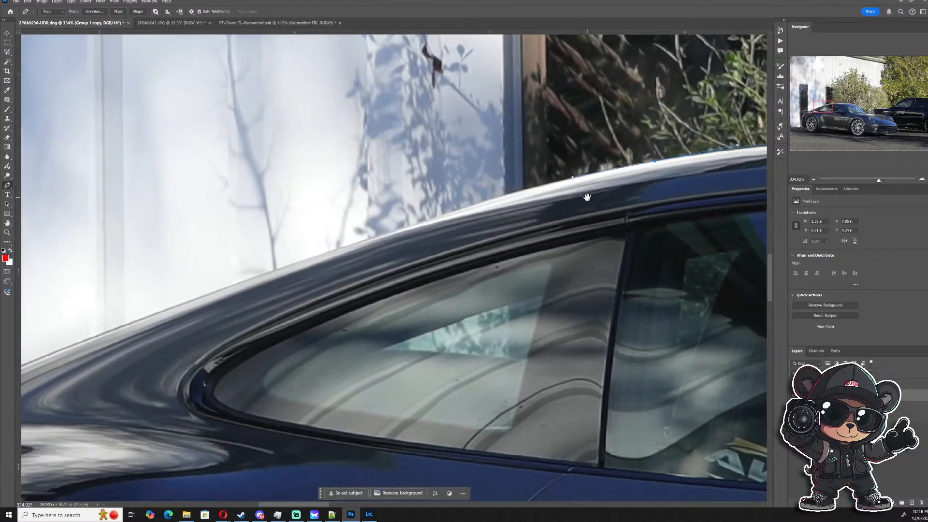
{"action": "left_click", "coordinate": [339, 247]}
{"action": "left_click_drag", "start_coordinate": [312, 254], "coordinate": [492, 223]}
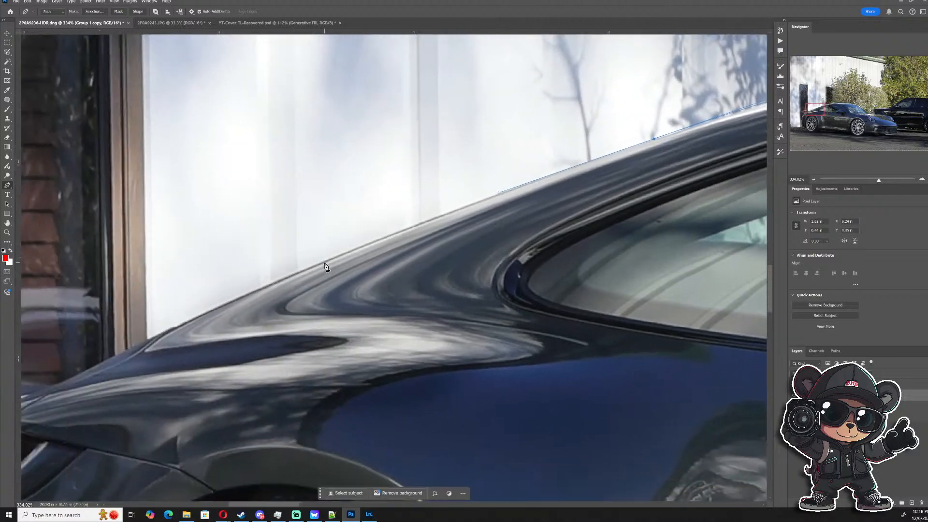
{"action": "left_click_drag", "start_coordinate": [323, 263], "coordinate": [250, 288]}
{"action": "left_click_drag", "start_coordinate": [215, 325], "coordinate": [429, 268]}
{"action": "scroll", "coordinate": [430, 267], "scroll_direction": "up", "scroll_amount": 5}
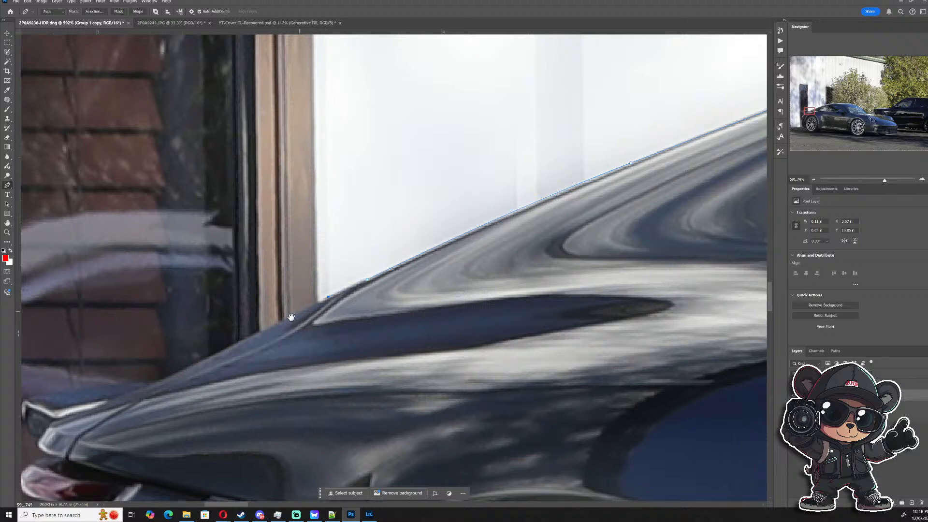
- Trace the path down the rear deck and around the tip of the rear spoiler
{"action": "left_click_drag", "start_coordinate": [289, 317], "coordinate": [483, 268]}
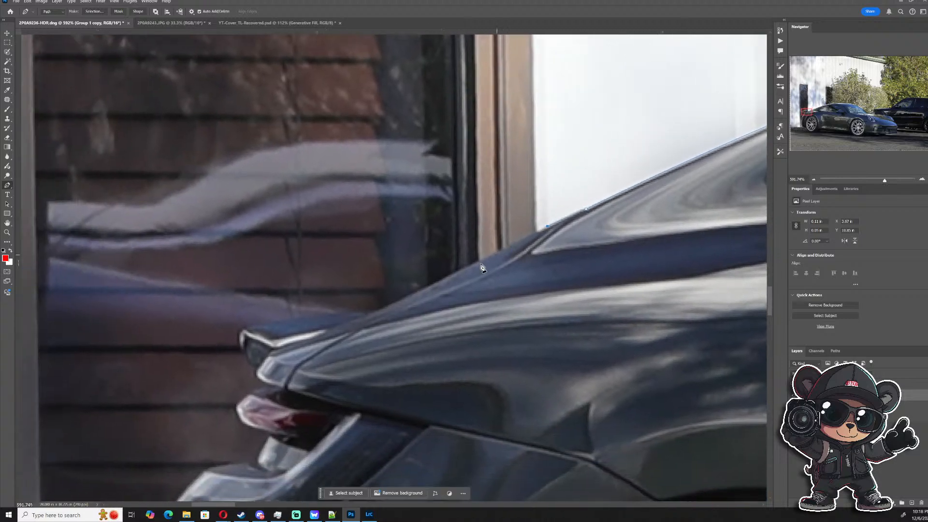
{"action": "left_click", "coordinate": [366, 314]}
{"action": "left_click", "coordinate": [355, 312]}
{"action": "left_click", "coordinate": [348, 310]}
{"action": "left_click", "coordinate": [337, 312]}
{"action": "left_click", "coordinate": [324, 314]}
{"action": "left_click", "coordinate": [247, 327]}
{"action": "left_click", "coordinate": [256, 371]}
- Continue the path from the spoiler's underside around the outer edge of the taillight
{"action": "left_click_drag", "start_coordinate": [268, 384], "coordinate": [273, 387]}
{"action": "left_click", "coordinate": [255, 392]}
{"action": "left_click", "coordinate": [234, 420]}
{"action": "left_click", "coordinate": [269, 434]}
- Trace the path along the bumper ledge below the taillight down to the bumper seam
{"action": "scroll", "coordinate": [269, 440], "scroll_direction": "up", "scroll_amount": 6}
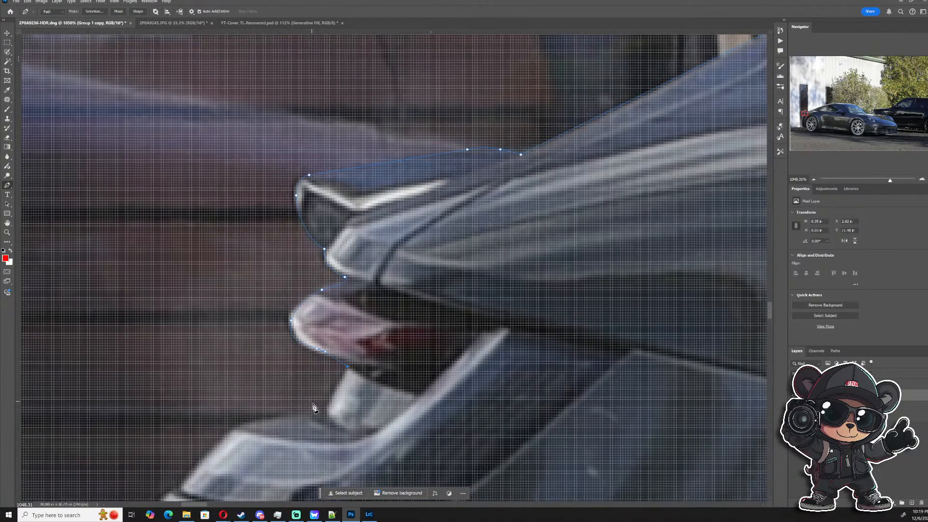
{"action": "left_click_drag", "start_coordinate": [297, 432], "coordinate": [295, 438]}
{"action": "left_click_drag", "start_coordinate": [240, 413], "coordinate": [393, 266]}
{"action": "scroll", "coordinate": [392, 266], "scroll_direction": "up", "scroll_amount": 1}
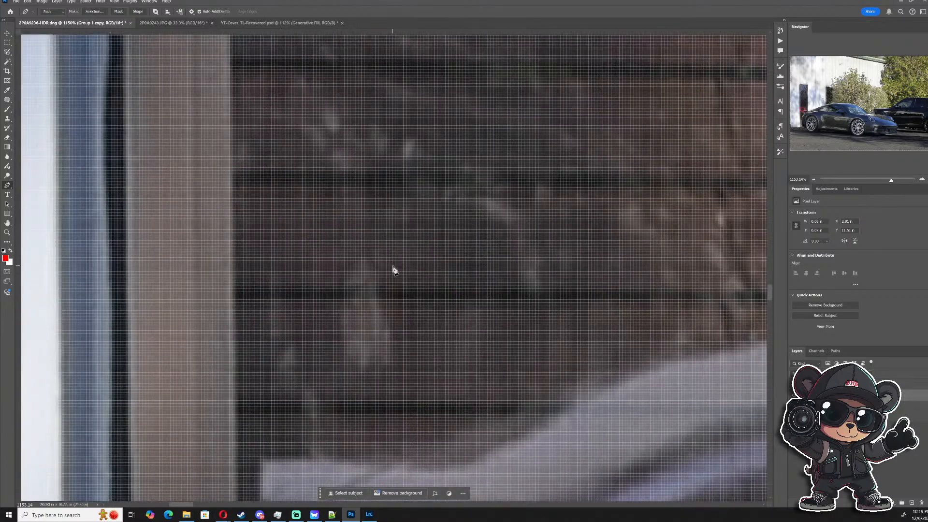
{"action": "scroll", "coordinate": [394, 270], "scroll_direction": "down", "scroll_amount": 5}
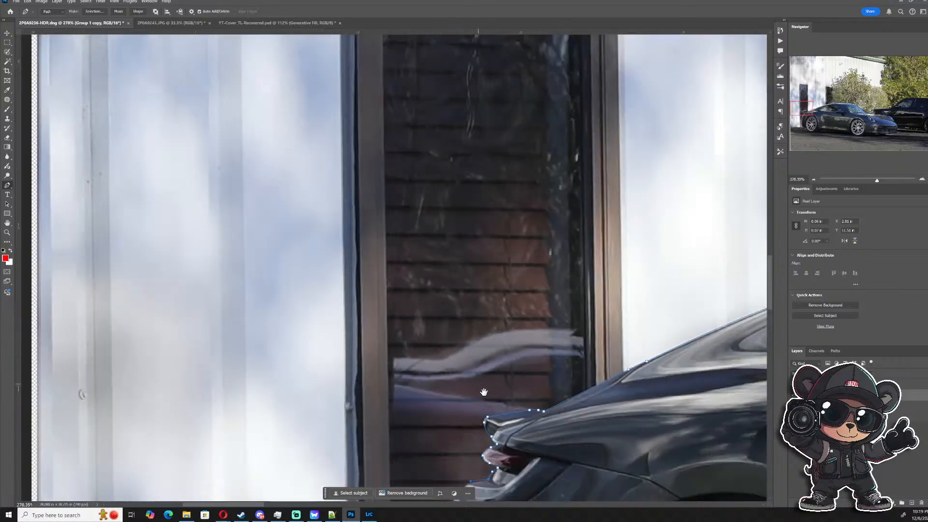
{"action": "left_click_drag", "start_coordinate": [480, 387], "coordinate": [466, 219]}
{"action": "scroll", "coordinate": [447, 253], "scroll_direction": "up", "scroll_amount": 8}
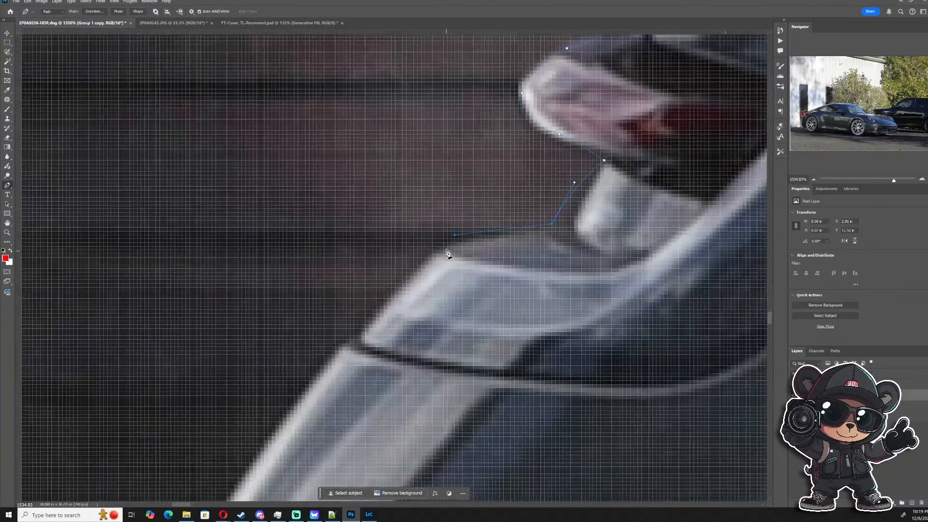
{"action": "left_click", "coordinate": [436, 250]}
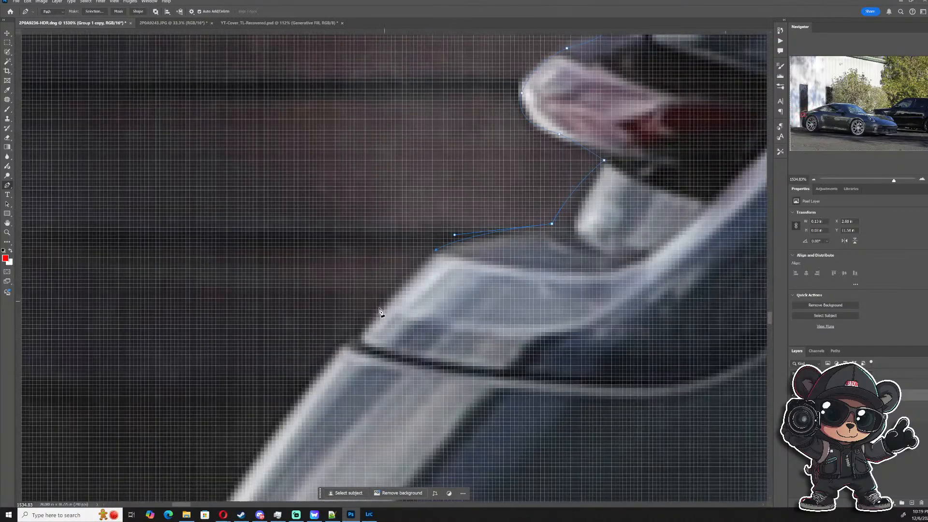
{"action": "left_click", "coordinate": [362, 327]}
{"action": "left_click_drag", "start_coordinate": [335, 369], "coordinate": [535, 67]}
- Extend the path down the rear bumper's outer edge to just above the red reflector
{"action": "scroll", "coordinate": [420, 207], "scroll_direction": "down", "scroll_amount": 3}
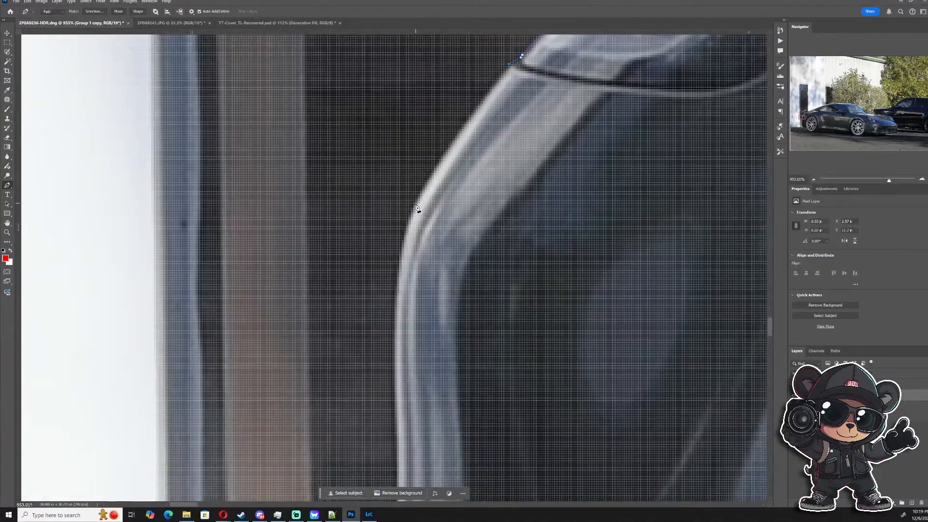
{"action": "left_click", "coordinate": [393, 247]}
{"action": "left_click_drag", "start_coordinate": [419, 438], "coordinate": [447, 226]}
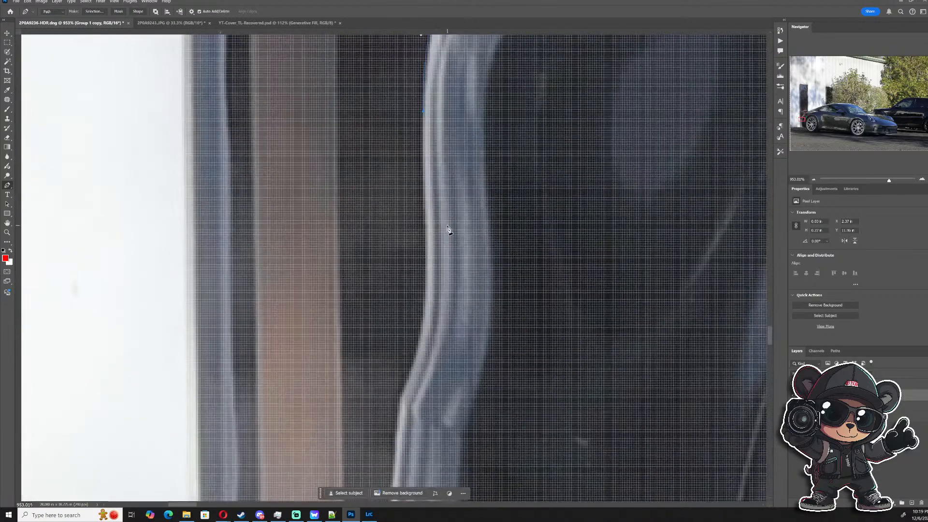
{"action": "left_click", "coordinate": [424, 239]}
{"action": "left_click_drag", "start_coordinate": [401, 394], "coordinate": [385, 420]}
{"action": "left_click_drag", "start_coordinate": [409, 428], "coordinate": [494, 140]}
{"action": "left_click", "coordinate": [473, 232]}
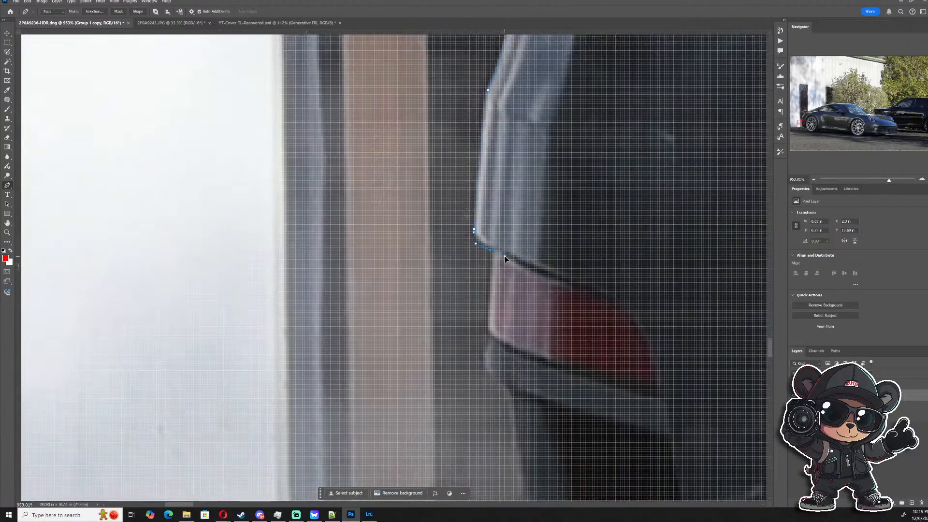
- Trace the path around the red reflector and the trim lip beneath it with closely spaced anchors
{"action": "left_click_drag", "start_coordinate": [504, 257], "coordinate": [491, 263]}
{"action": "left_click", "coordinate": [490, 265]}
{"action": "left_click", "coordinate": [485, 329]}
{"action": "left_click", "coordinate": [490, 337]}
{"action": "left_click", "coordinate": [487, 350]}
{"action": "left_click", "coordinate": [483, 361]}
{"action": "left_click", "coordinate": [483, 368]}
{"action": "left_click", "coordinate": [485, 373]}
{"action": "left_click", "coordinate": [491, 381]}
- Continue the path down the lower bumper and around its protruding upper ridge
{"action": "left_click_drag", "start_coordinate": [531, 404], "coordinate": [587, 128]}
{"action": "left_click", "coordinate": [558, 220]}
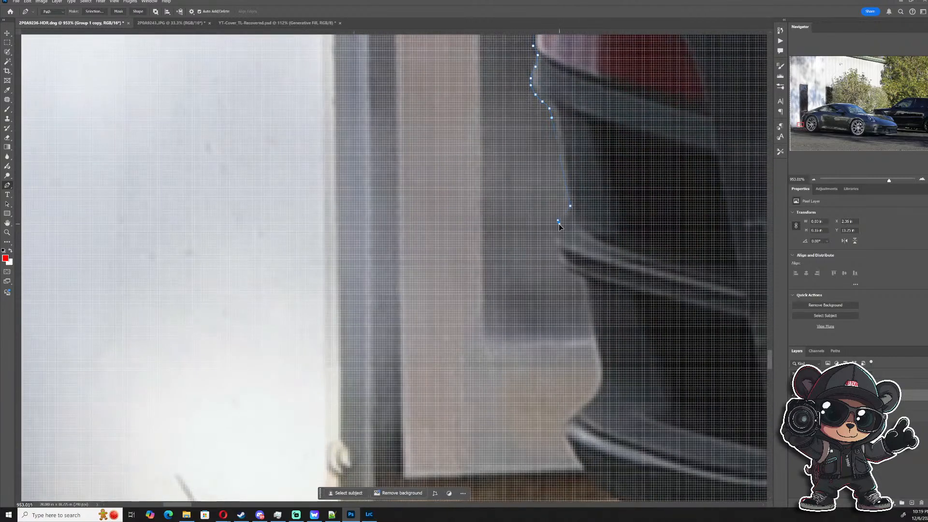
{"action": "left_click", "coordinate": [554, 242]}
{"action": "left_click", "coordinate": [551, 257]}
{"action": "left_click", "coordinate": [560, 271]}
{"action": "left_click", "coordinate": [565, 275]}
{"action": "left_click", "coordinate": [580, 280]}
- Trace the path around the lowest ridge of the rear bumper and onto its underside
{"action": "left_click_drag", "start_coordinate": [600, 380], "coordinate": [592, 397]}
{"action": "left_click", "coordinate": [588, 400]}
{"action": "left_click", "coordinate": [565, 422]}
{"action": "left_click", "coordinate": [564, 431]}
{"action": "left_click_drag", "start_coordinate": [588, 437], "coordinate": [484, 279]}
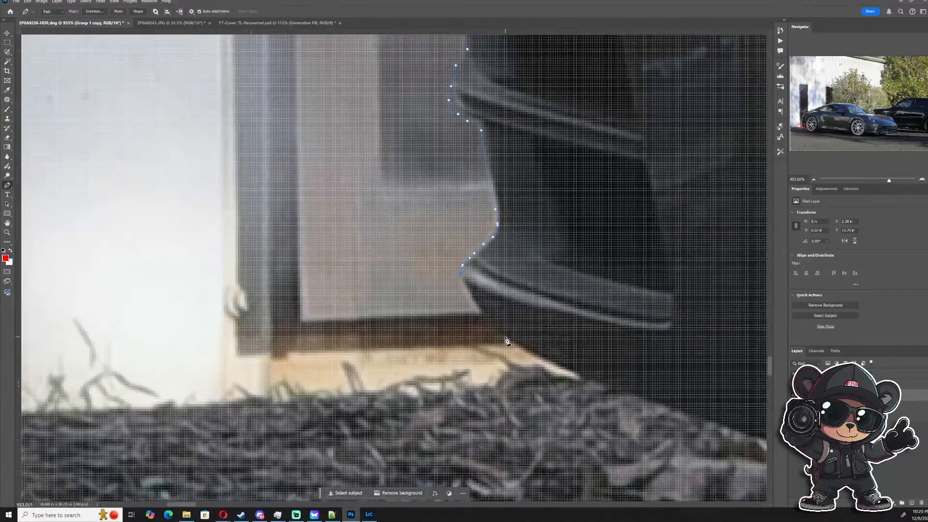
- Extend the path along the bumper's bottom edge to the rear tire, adjusting the curve handles to fit
{"action": "left_click_drag", "start_coordinate": [570, 369], "coordinate": [358, 161]}
{"action": "left_click_drag", "start_coordinate": [588, 259], "coordinate": [747, 303]}
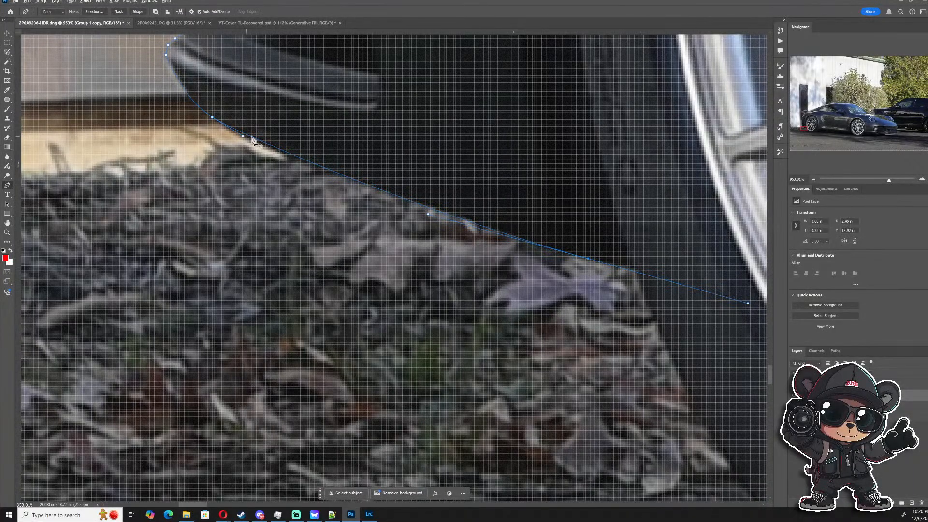
{"action": "left_click_drag", "start_coordinate": [243, 137], "coordinate": [244, 146]}
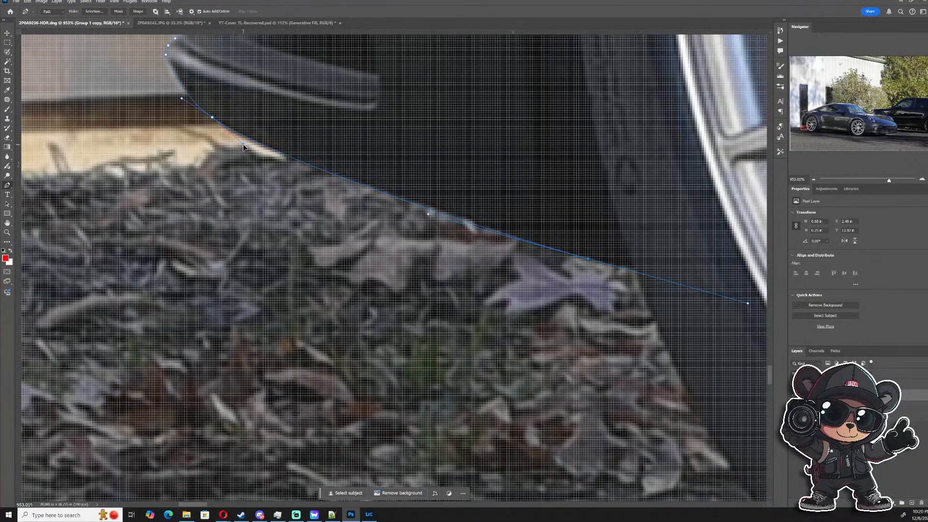
{"action": "left_click", "coordinate": [633, 268]}
{"action": "left_click_drag", "start_coordinate": [747, 303], "coordinate": [612, 263]}
- Curve the path down the rear tire's outer edge toward the ground
{"action": "left_click_drag", "start_coordinate": [706, 317], "coordinate": [419, 113]}
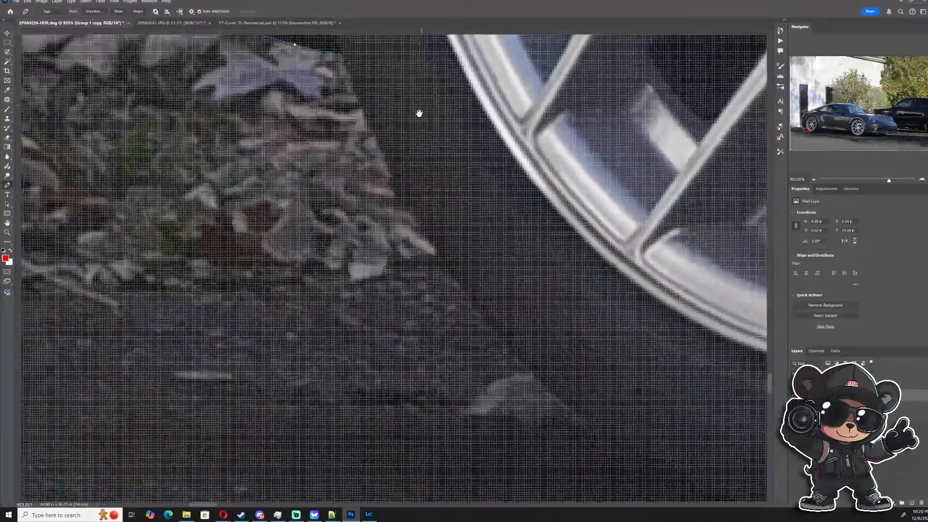
{"action": "scroll", "coordinate": [471, 264], "scroll_direction": "down", "scroll_amount": 3}
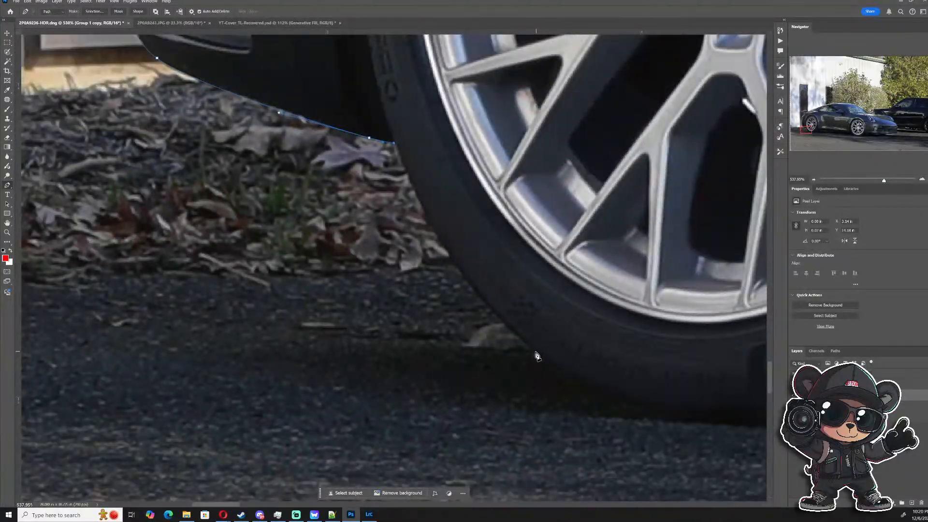
{"action": "left_click_drag", "start_coordinate": [531, 350], "coordinate": [646, 459]}
{"action": "left_click_drag", "start_coordinate": [630, 376], "coordinate": [355, 283]}
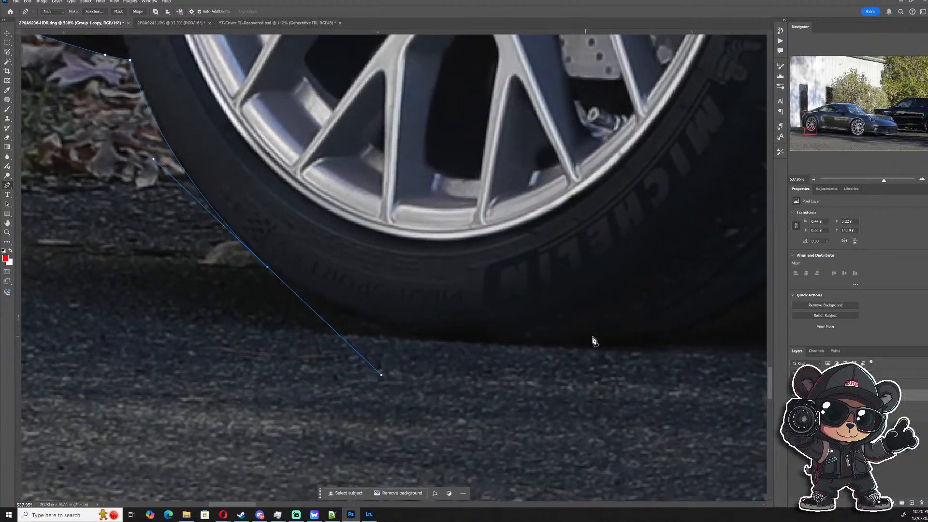
- Carry the path beneath the rear tire and reshape the curve to fit the tire's contact edge
{"action": "left_click", "coordinate": [634, 341]}
{"action": "left_click_drag", "start_coordinate": [652, 306], "coordinate": [364, 325]}
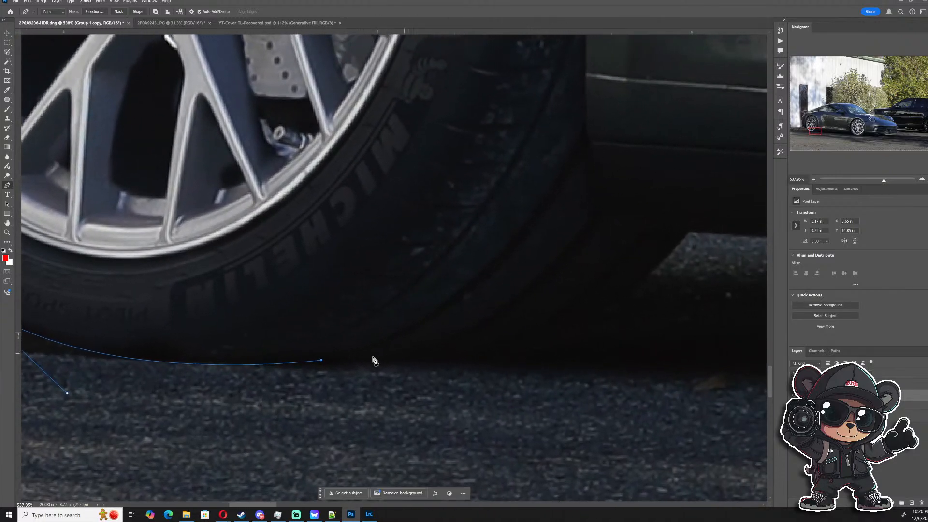
{"action": "left_click", "coordinate": [353, 362]}
{"action": "key", "text": "ctrl+z"}
{"action": "left_click_drag", "start_coordinate": [321, 360], "coordinate": [519, 353]}
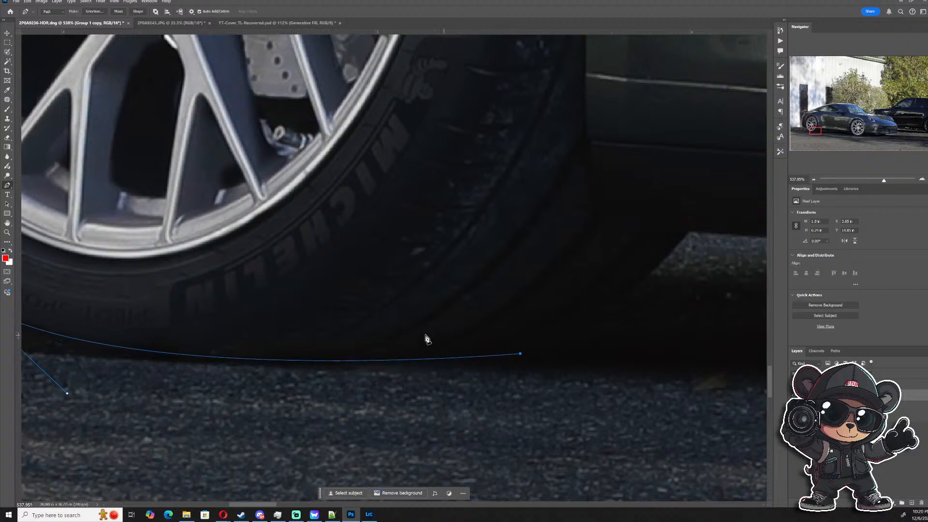
{"action": "scroll", "coordinate": [396, 337], "scroll_direction": "down", "scroll_amount": 5}
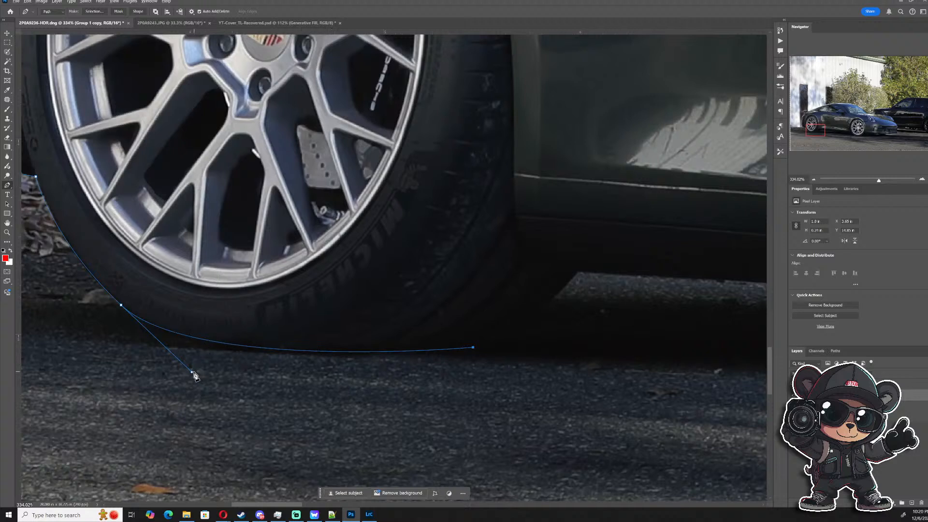
{"action": "mouse_move", "coordinate": [193, 373]}
{"action": "left_mouse_down"}
{"action": "mouse_move", "coordinate": [199, 393]}
{"action": "mouse_move", "coordinate": [220, 398]}
{"action": "mouse_move", "coordinate": [204, 386]}
{"action": "left_mouse_up"}
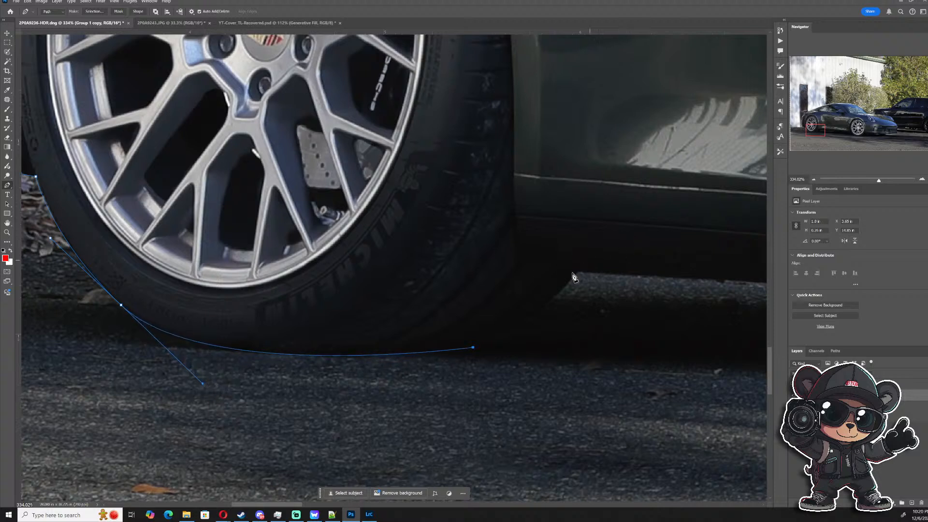
- Trace the path up from the rear tire and along the upper edge of the light gap under the side sill
{"action": "left_click_drag", "start_coordinate": [577, 273], "coordinate": [419, 242]}
{"action": "left_click", "coordinate": [393, 292]}
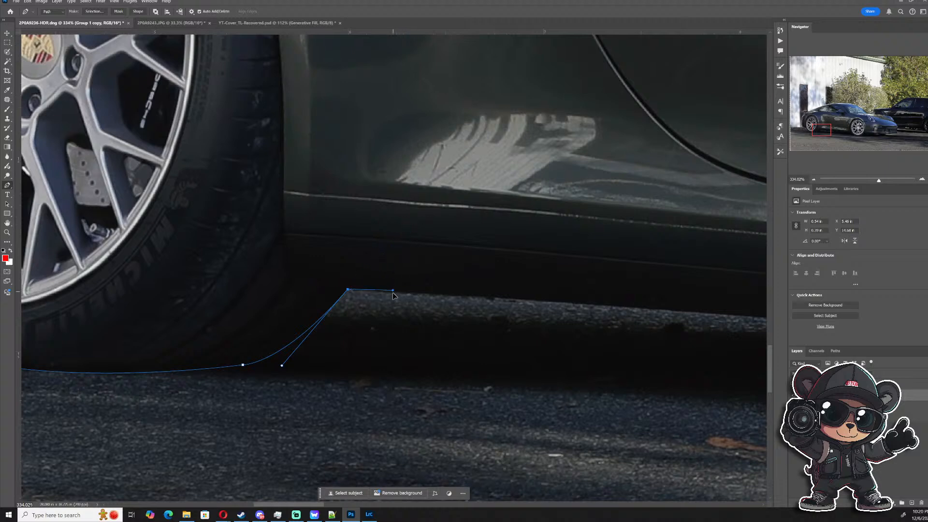
{"action": "left_click_drag", "start_coordinate": [704, 278], "coordinate": [322, 226]}
{"action": "left_click", "coordinate": [516, 277]}
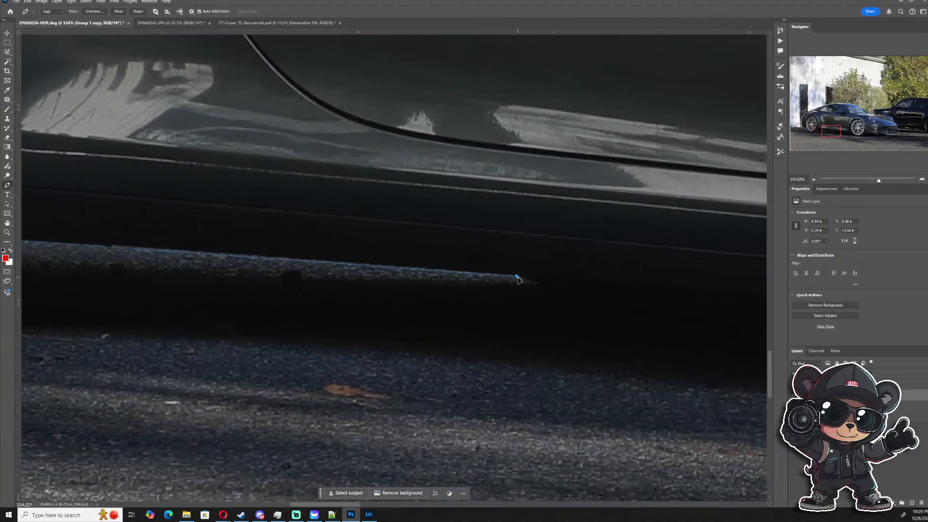
{"action": "left_click_drag", "start_coordinate": [517, 277], "coordinate": [541, 287]}
- Continue the path through the shadow under the side sill to the front tire
{"action": "left_click_drag", "start_coordinate": [646, 277], "coordinate": [300, 245]}
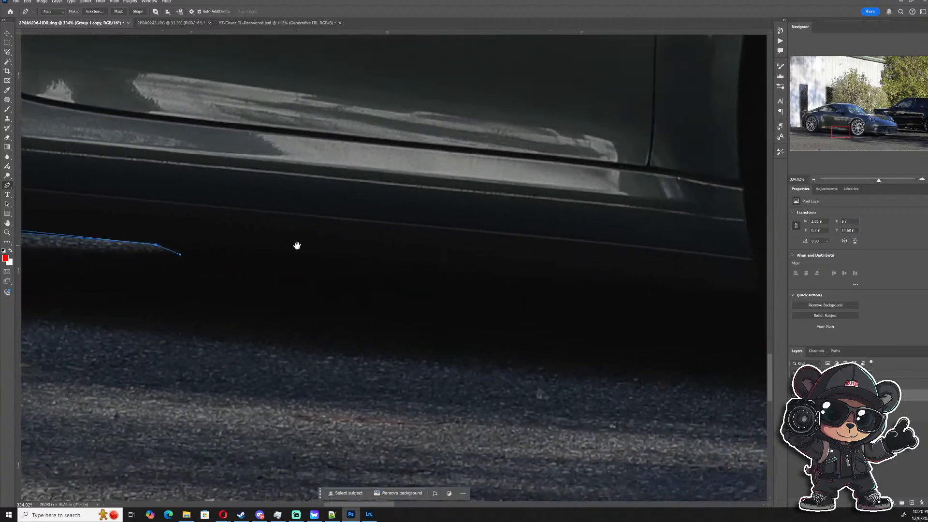
{"action": "scroll", "coordinate": [392, 289], "scroll_direction": "down", "scroll_amount": 3}
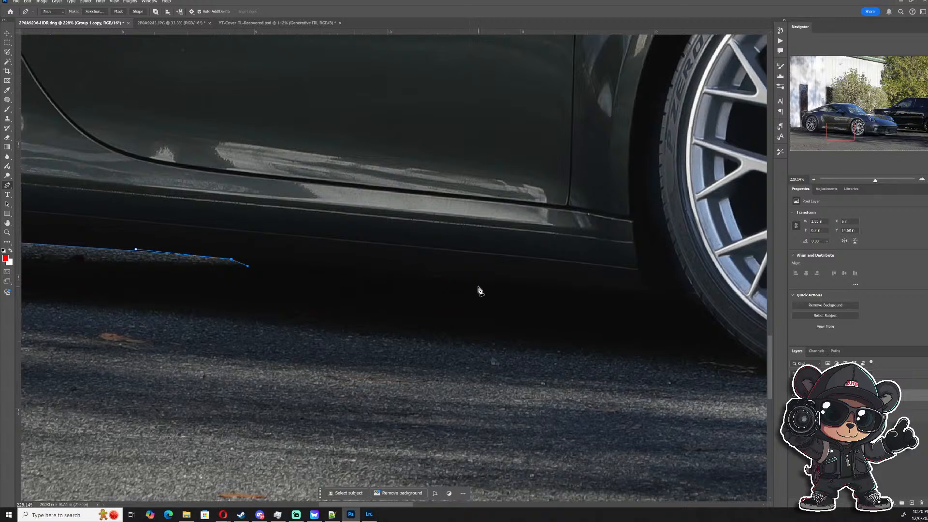
{"action": "left_click_drag", "start_coordinate": [440, 281], "coordinate": [300, 254]}
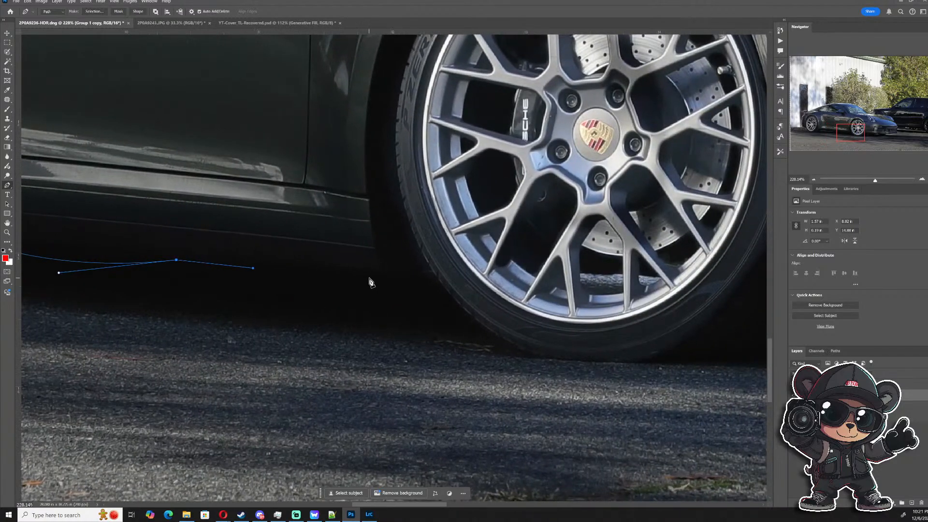
{"action": "left_click", "coordinate": [362, 277]}
{"action": "key", "text": "ctrl+z"}
{"action": "left_click", "coordinate": [357, 275]}
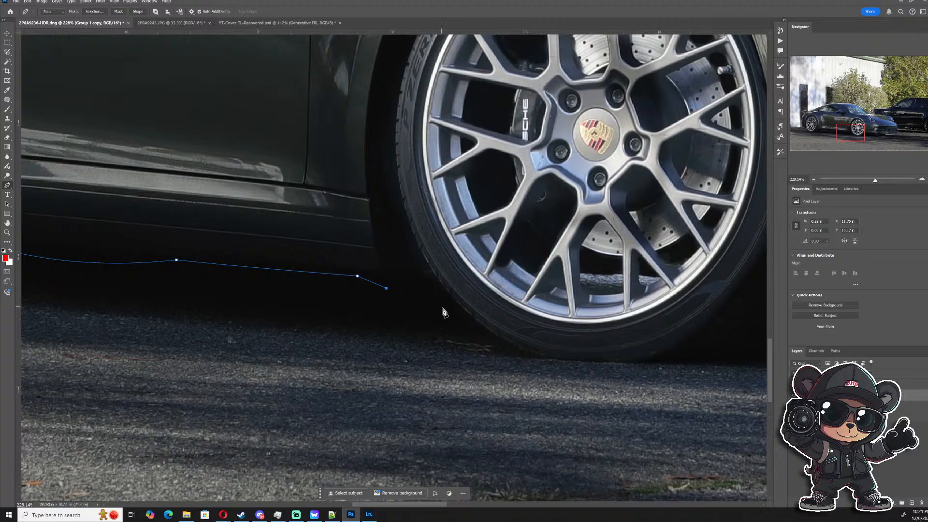
{"action": "scroll", "coordinate": [444, 311], "scroll_direction": "down", "scroll_amount": 2}
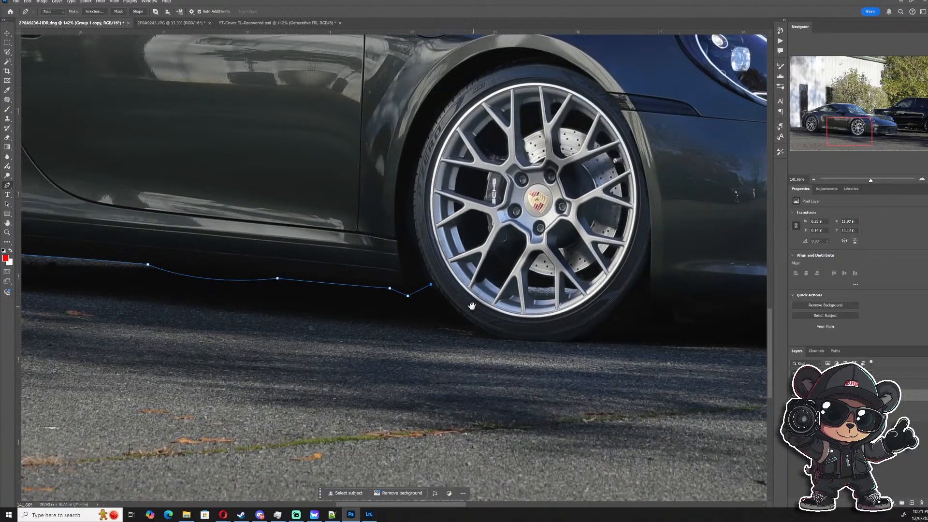
- Curve the path down the front tire's outer edge and along its contact line with the ground
{"action": "left_click_drag", "start_coordinate": [472, 305], "coordinate": [403, 298]}
{"action": "scroll", "coordinate": [404, 300], "scroll_direction": "up", "scroll_amount": 4}
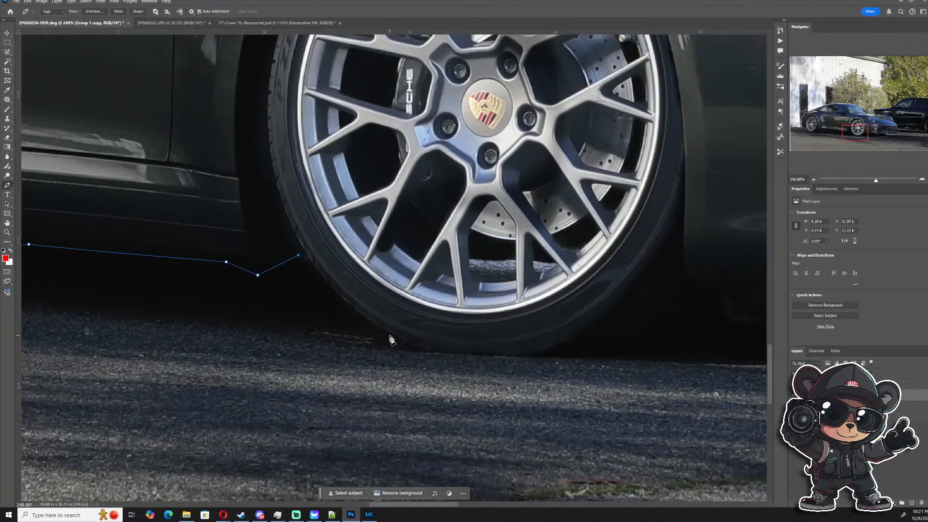
{"action": "left_click_drag", "start_coordinate": [390, 335], "coordinate": [444, 357]}
{"action": "left_click", "coordinate": [449, 353]}
{"action": "left_click", "coordinate": [539, 356]}
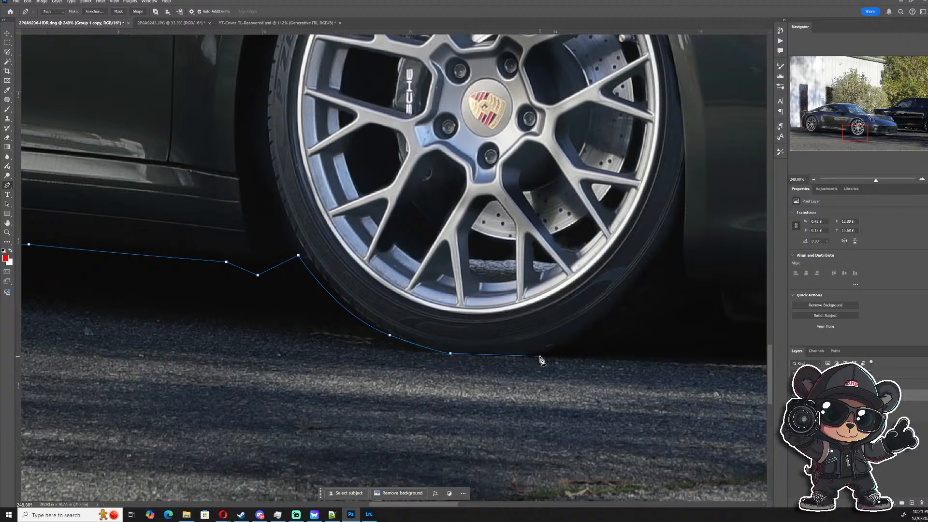
- Carry the path past the front tire's contact patch and up through the shadow to the front bumper's lower rear corner
{"action": "left_click_drag", "start_coordinate": [576, 338], "coordinate": [463, 346]}
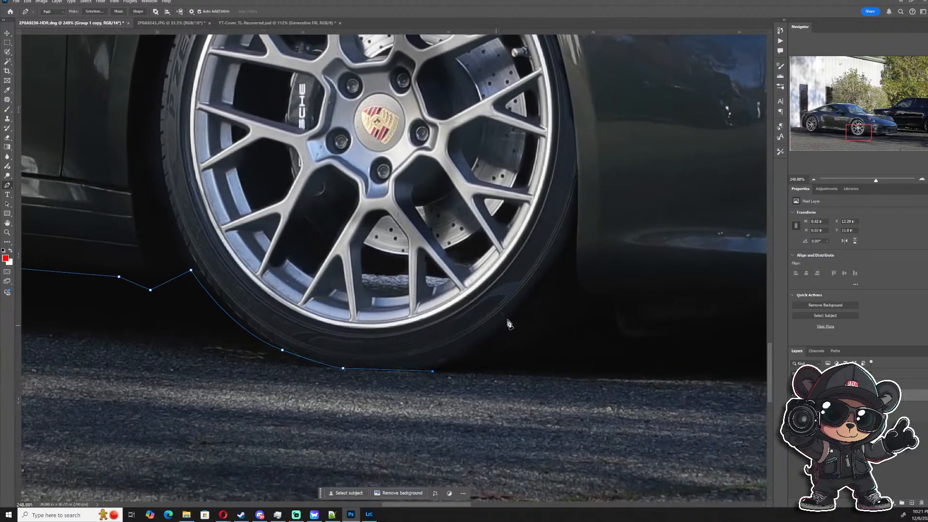
{"action": "left_click_drag", "start_coordinate": [527, 362], "coordinate": [553, 358]}
{"action": "left_click", "coordinate": [561, 339]}
{"action": "left_click", "coordinate": [586, 306]}
- Trace the path around the dark lower corner of the front bumper just ahead of the wheel
{"action": "left_click_drag", "start_coordinate": [615, 304], "coordinate": [320, 286]}
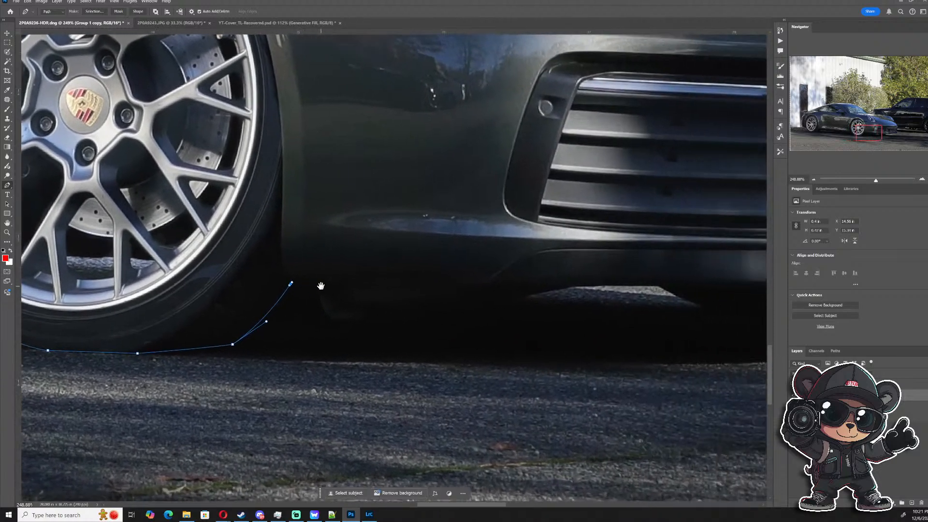
{"action": "scroll", "coordinate": [414, 322], "scroll_direction": "up", "scroll_amount": 5}
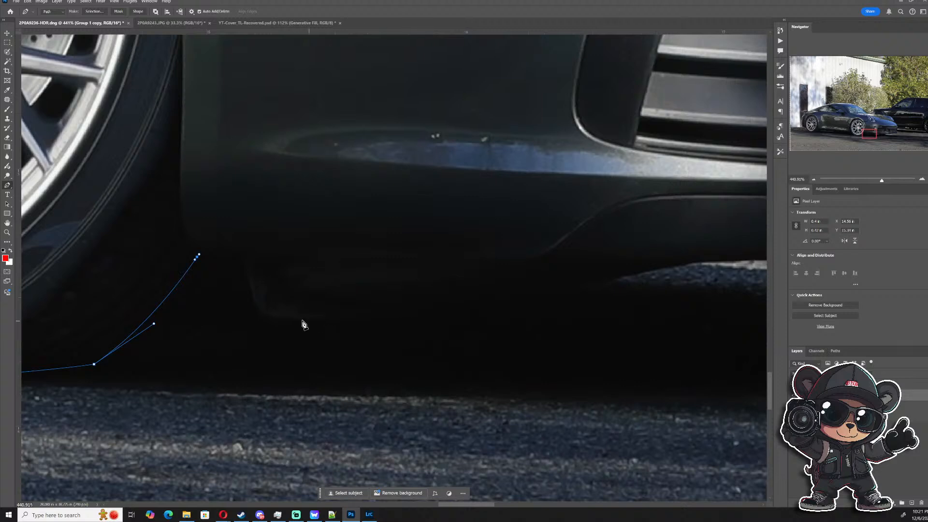
{"action": "left_click", "coordinate": [244, 256]}
{"action": "left_click_drag", "start_coordinate": [261, 312], "coordinate": [315, 323]}
- Continue the path beneath the bumper and along the upper edge of the light gap under the front lip
{"action": "left_click_drag", "start_coordinate": [517, 314], "coordinate": [287, 330]}
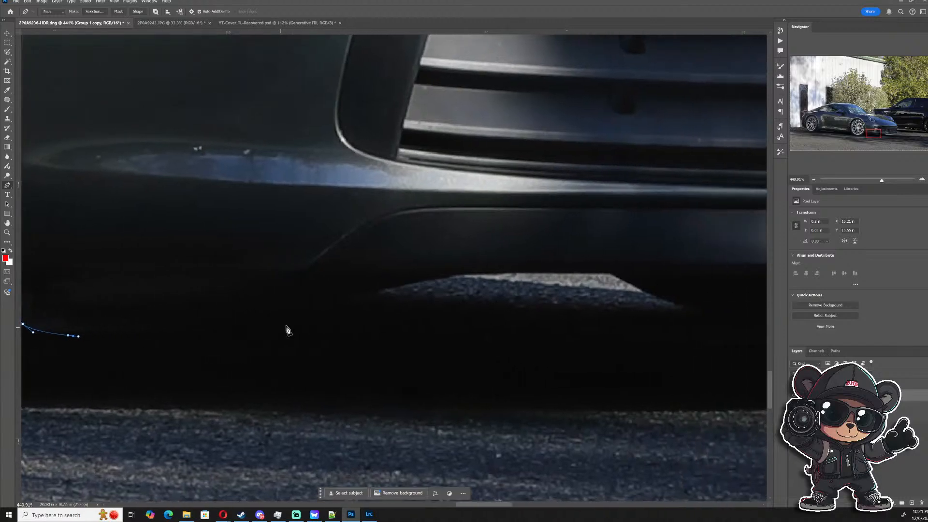
{"action": "left_click_drag", "start_coordinate": [356, 297], "coordinate": [446, 277]}
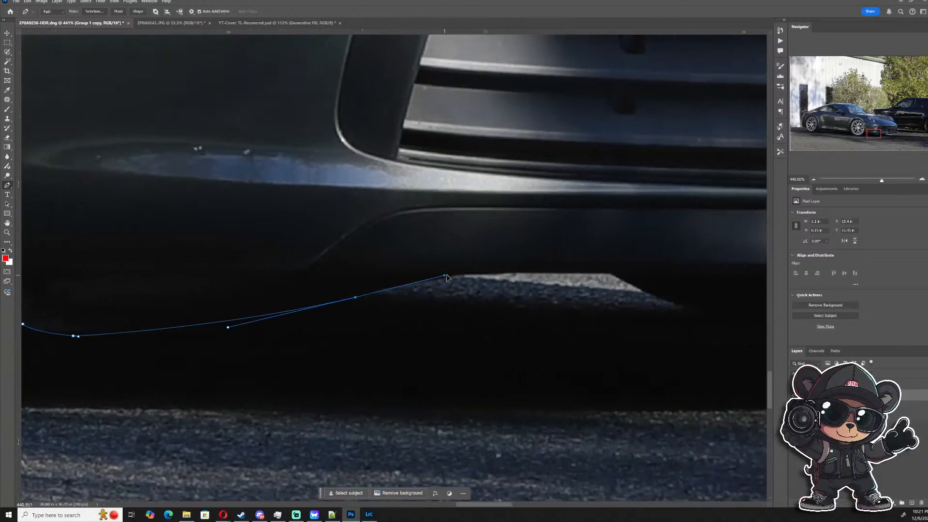
{"action": "left_click_drag", "start_coordinate": [503, 273], "coordinate": [516, 274]}
{"action": "left_click", "coordinate": [608, 274]}
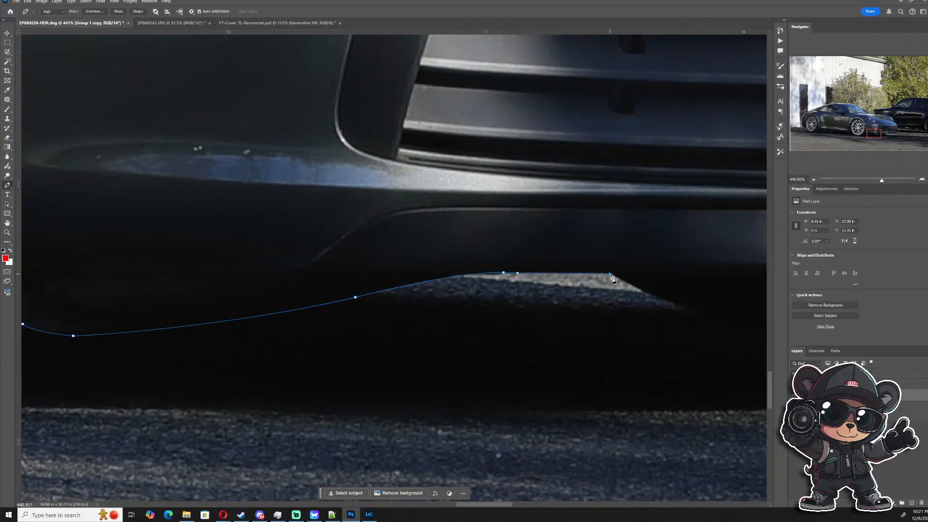
- Curve the path around the dark rounded underside between the two light gaps beneath the front bumper
{"action": "scroll", "coordinate": [547, 259], "scroll_direction": "right", "scroll_amount": 8}
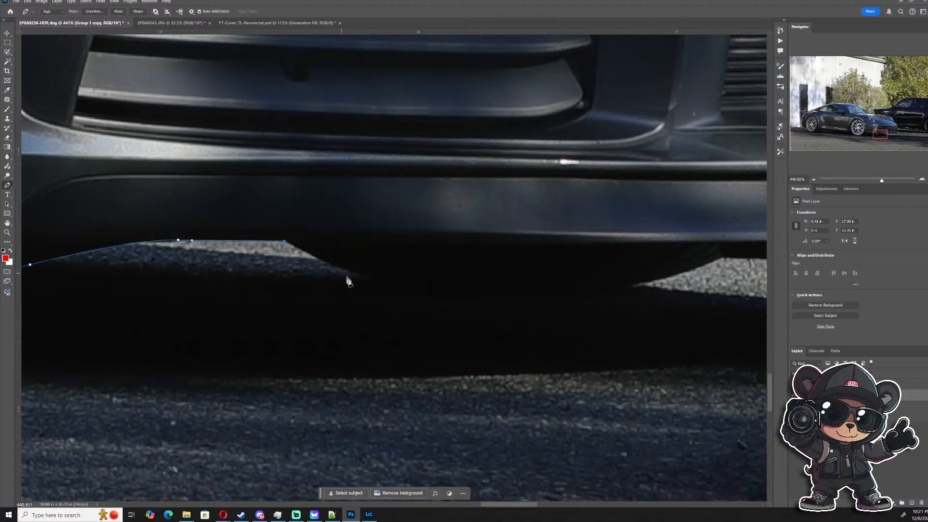
{"action": "scroll", "coordinate": [348, 275], "scroll_direction": "down", "scroll_amount": 4}
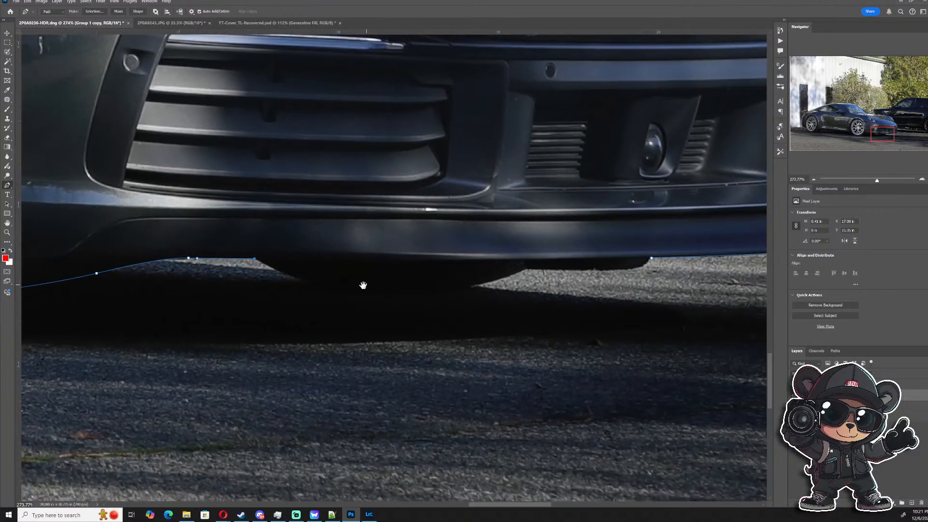
{"action": "left_click_drag", "start_coordinate": [363, 285], "coordinate": [420, 302]}
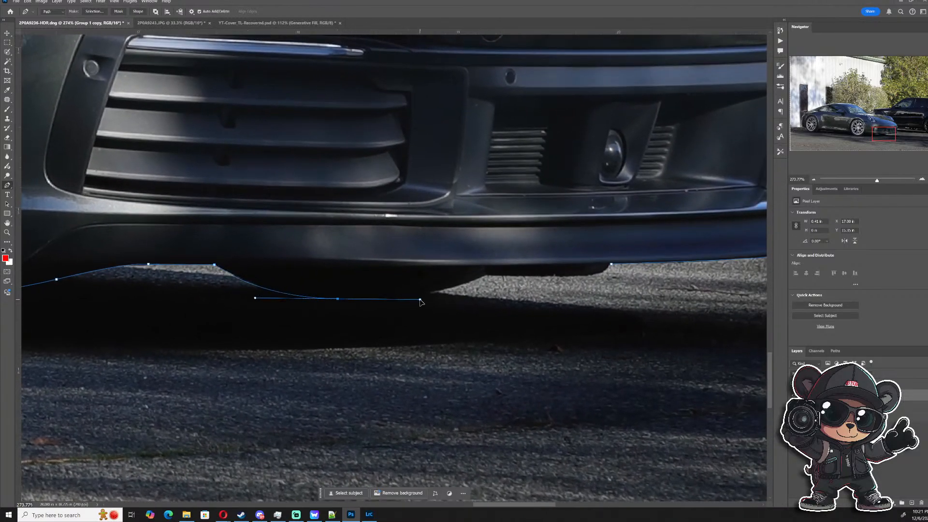
{"action": "left_click", "coordinate": [484, 278]}
- Follow the front lip's lower edge and close the car path at its starting anchor point
{"action": "left_click_drag", "start_coordinate": [508, 265], "coordinate": [365, 306]}
{"action": "left_click", "coordinate": [368, 301]}
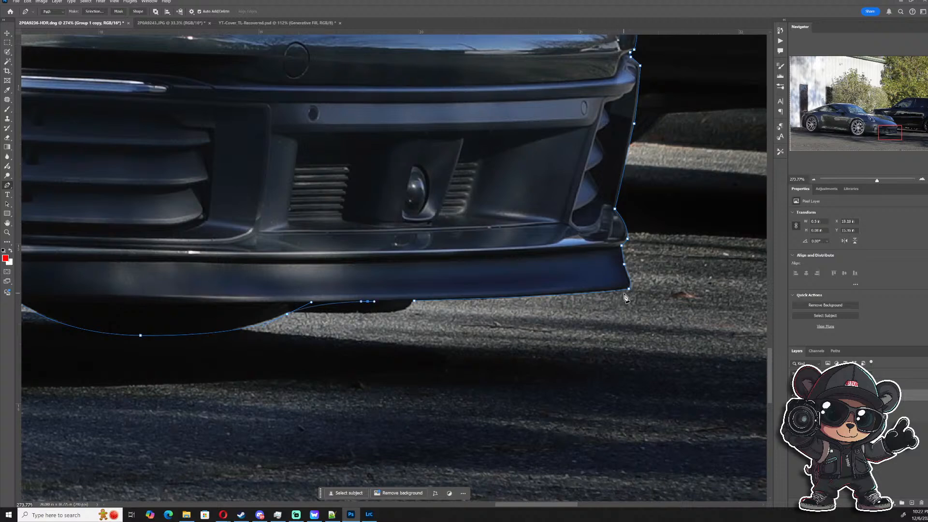
{"action": "scroll", "coordinate": [624, 298], "scroll_direction": "up", "scroll_amount": 2}
{"action": "left_click", "coordinate": [344, 305]}
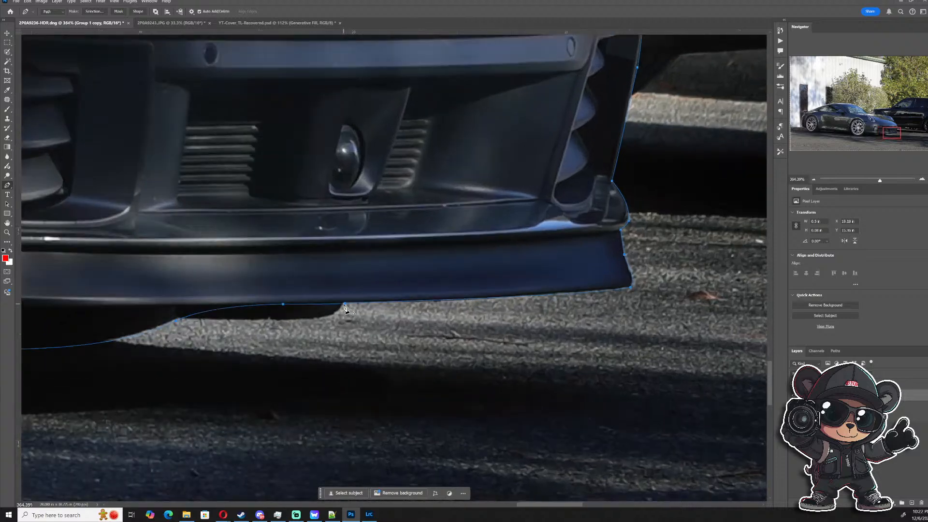
- Convert the closed car path into a selection and add a layer mask from it to the merged layer
{"action": "scroll", "coordinate": [356, 346], "scroll_direction": "down", "scroll_amount": 8}
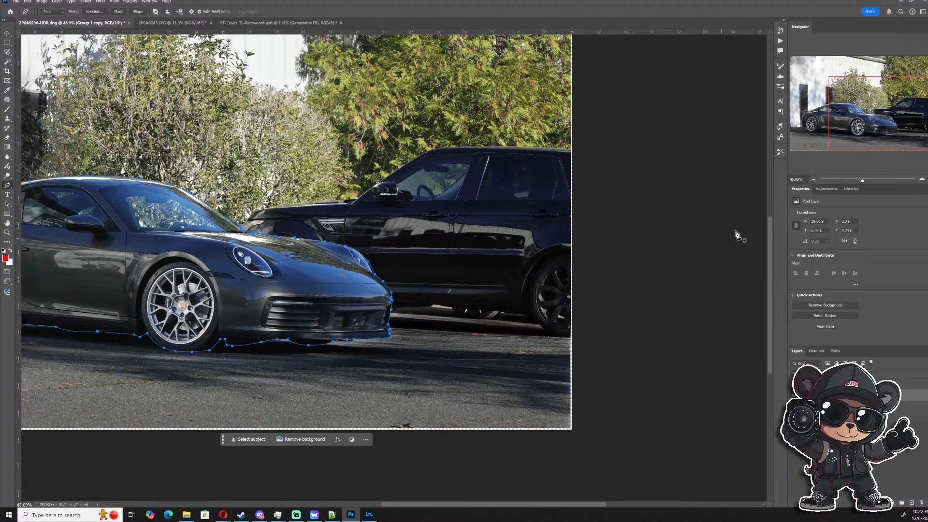
{"action": "left_click_drag", "start_coordinate": [843, 128], "coordinate": [790, 124]}
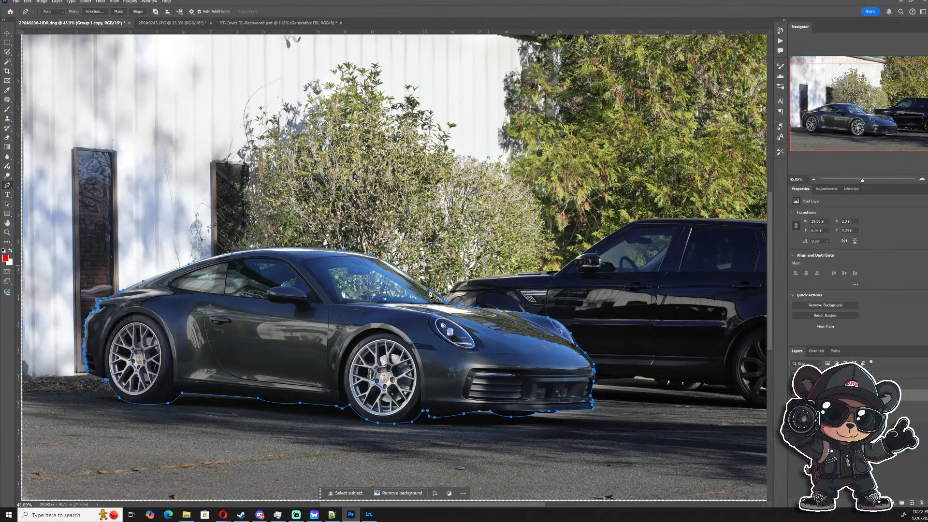
{"action": "right_click", "coordinate": [346, 334]}
{"action": "left_click", "coordinate": [375, 366]}
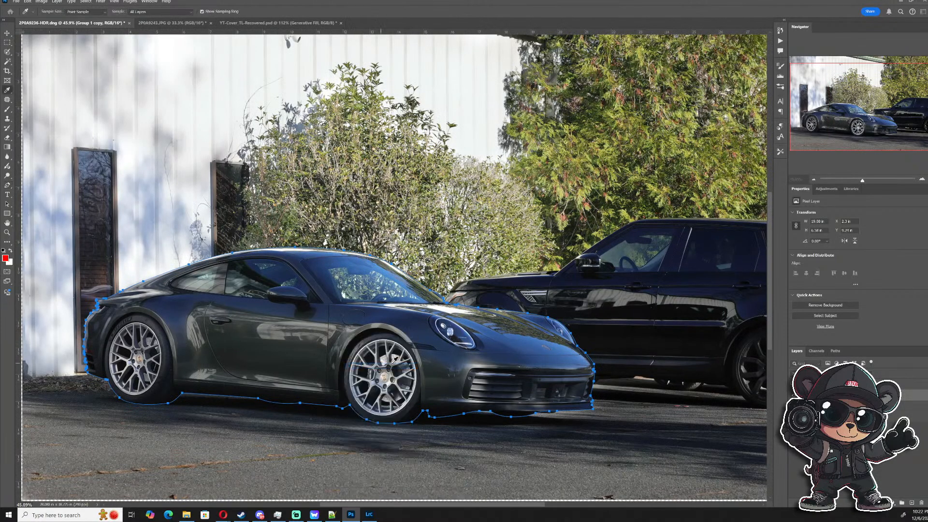
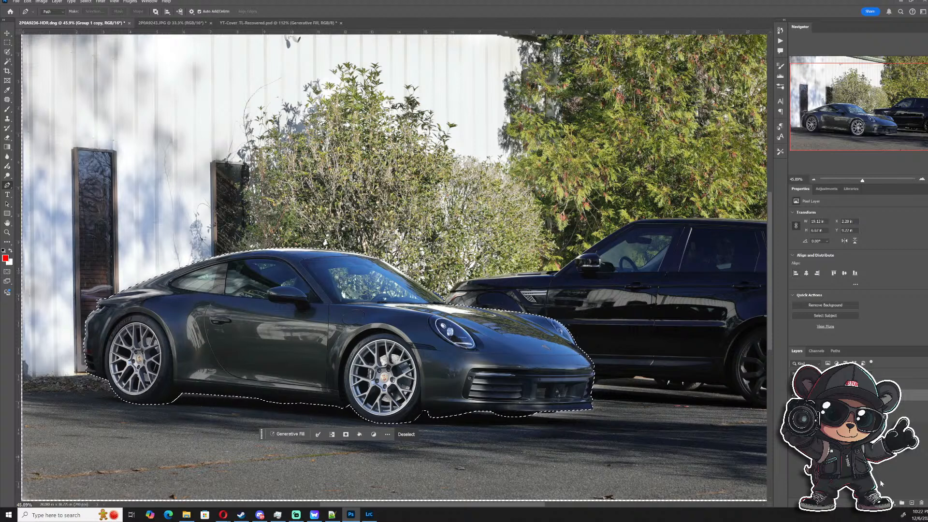
{"action": "left_click", "coordinate": [881, 501]}
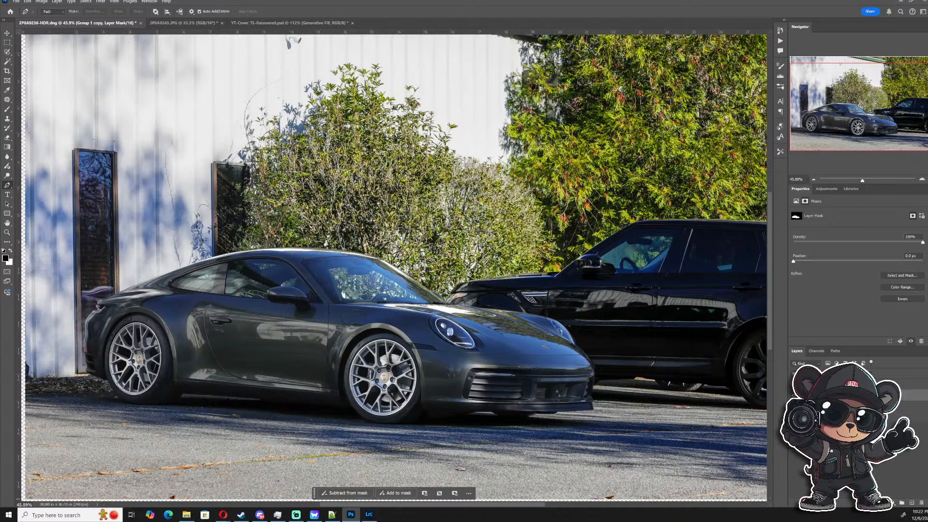
- Duplicate the masked car layer and disable the layer mask on the lower layer
{"action": "key", "text": "ctrl+j"}
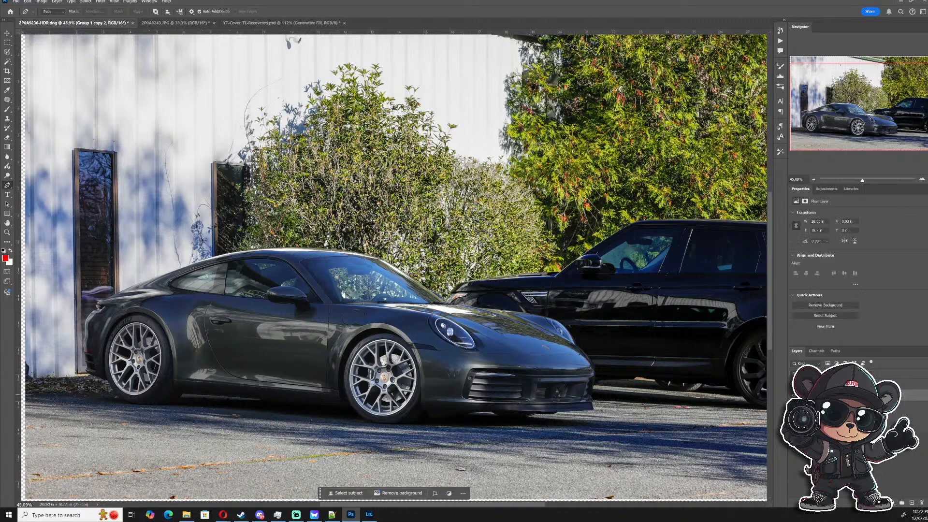
{"action": "key", "text": "ctrl+z"}
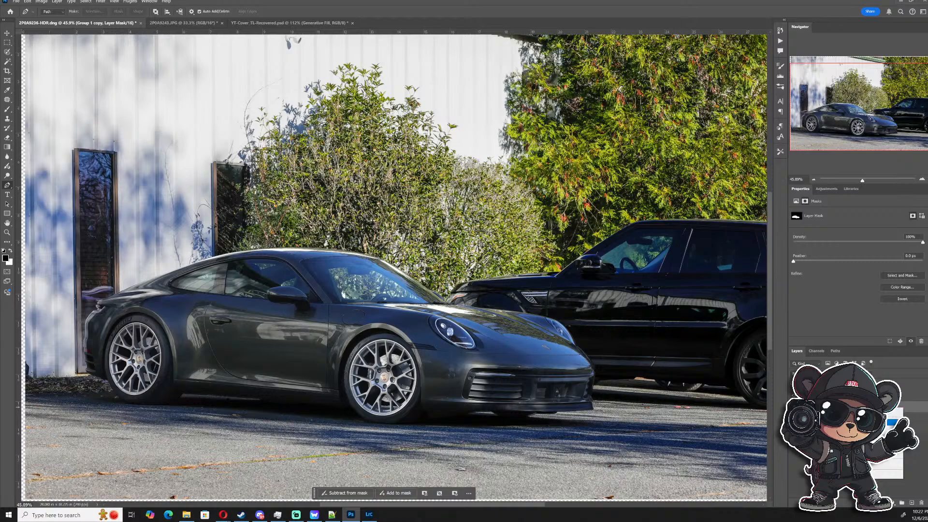
{"action": "left_click", "coordinate": [839, 411]}
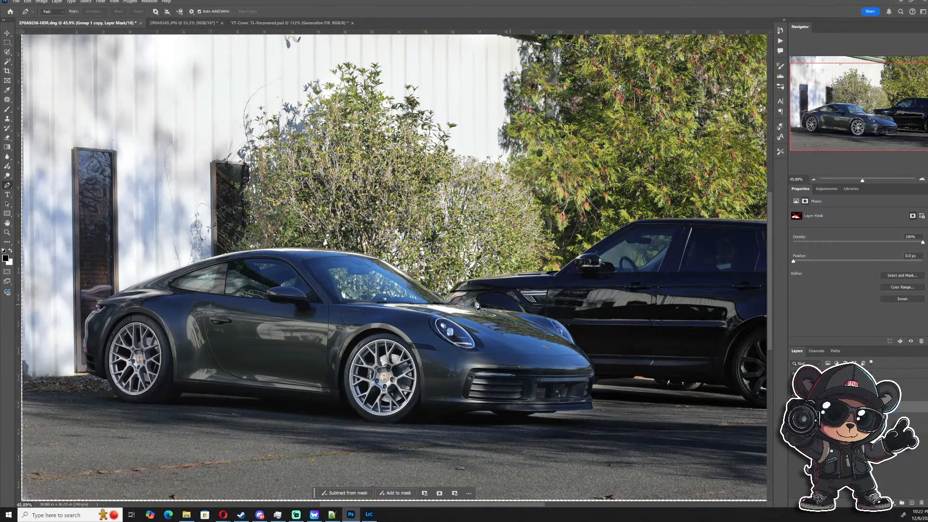
{"action": "scroll", "coordinate": [424, 321], "scroll_direction": "up", "scroll_amount": 5}
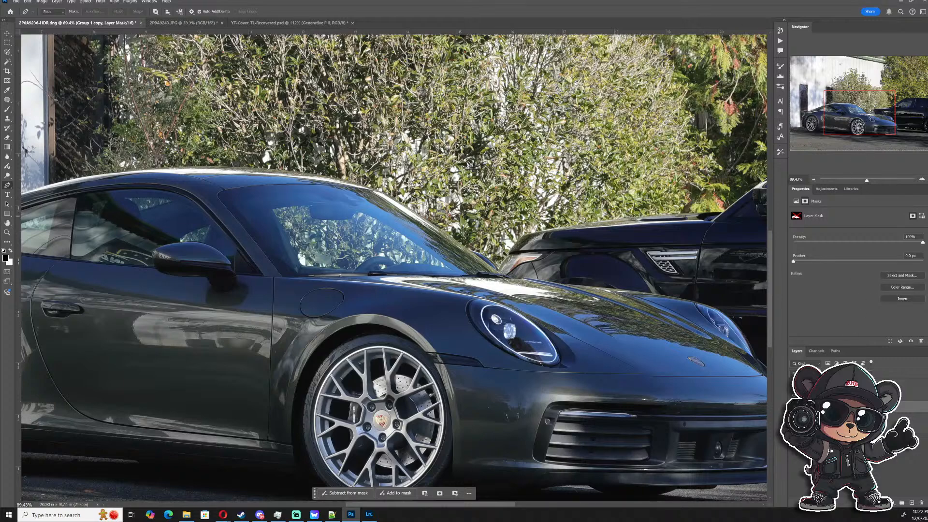
{"action": "scroll", "coordinate": [167, 212], "scroll_direction": "up", "scroll_amount": 4}
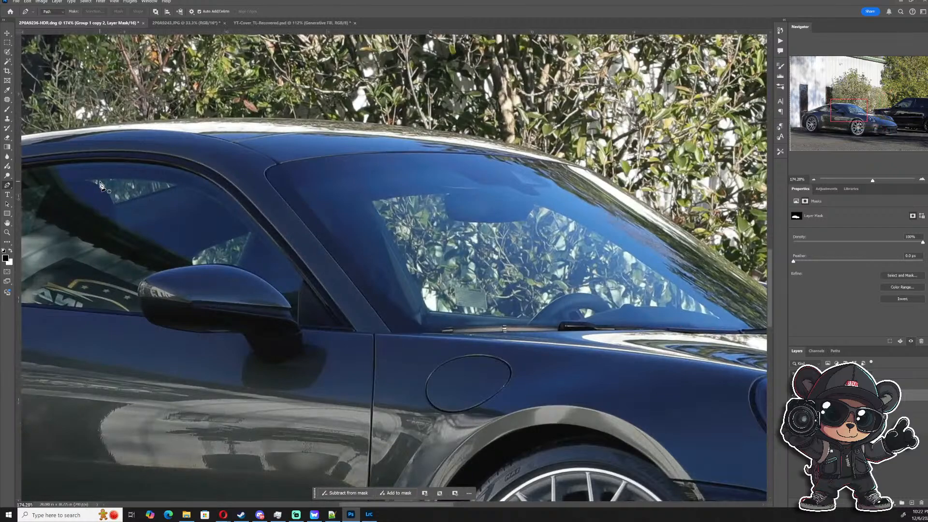
{"action": "scroll", "coordinate": [100, 185], "scroll_direction": "down", "scroll_amount": 1}
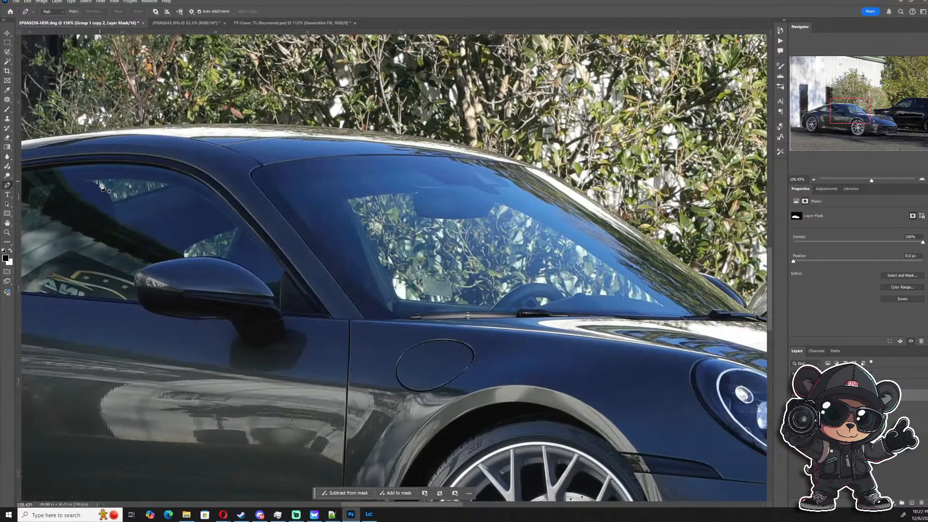
{"action": "scroll", "coordinate": [100, 185], "scroll_direction": "down", "scroll_amount": 10}
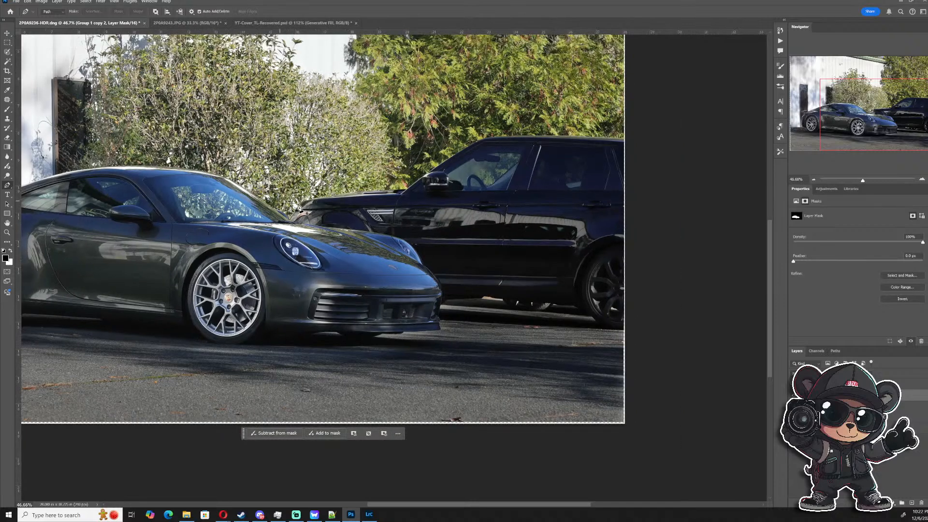
{"action": "left_click", "coordinate": [871, 128]}
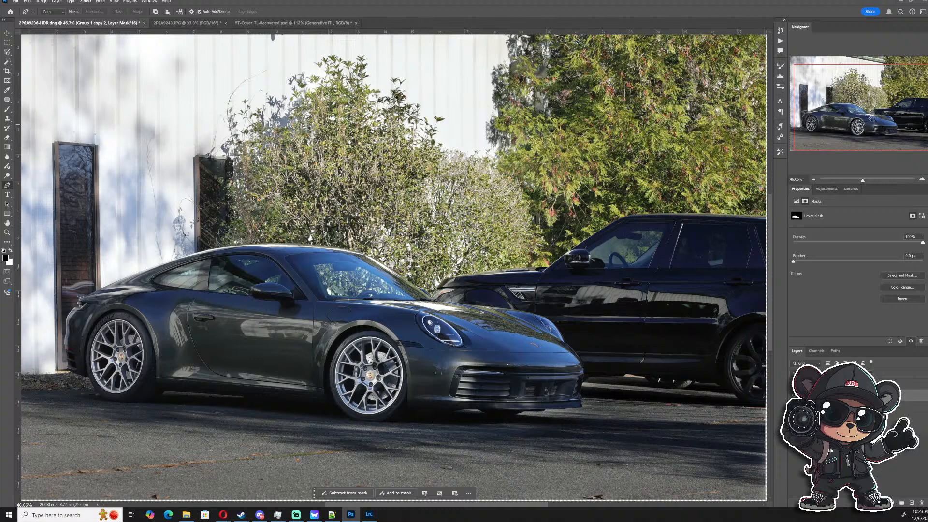
- Rename the lower full-image layer to Base and duplicate it
{"action": "left_click", "coordinate": [847, 406]}
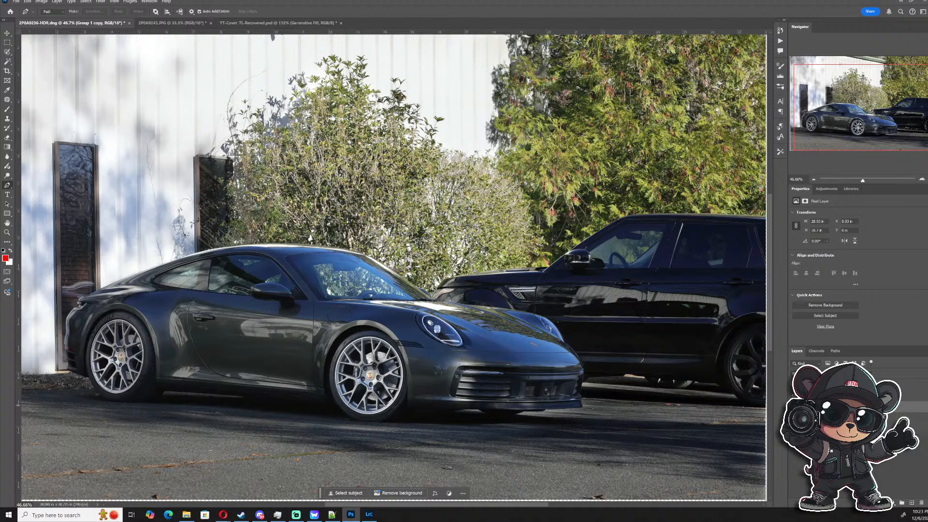
{"action": "key", "text": "Return"}
{"action": "key", "text": "ctrl+j"}
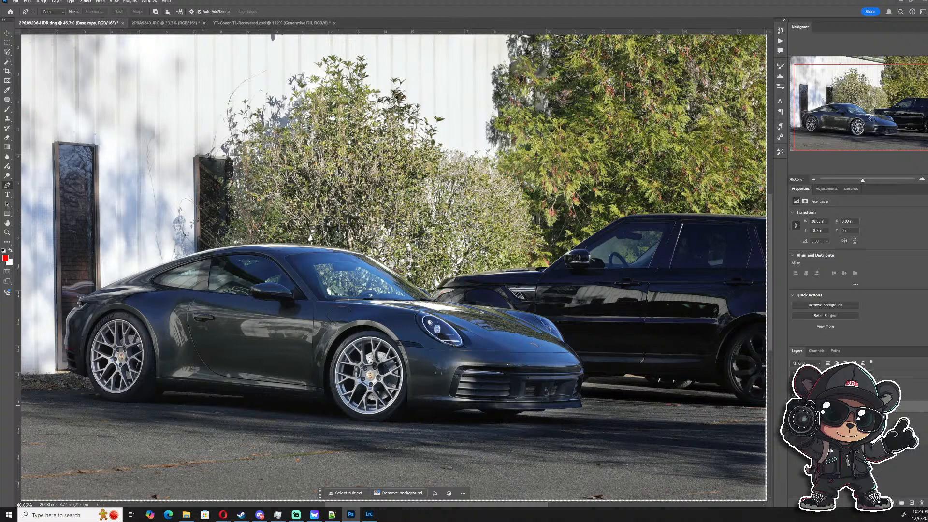
- Delete the layer mask from the duplicate of the Base layer
{"action": "right_click", "coordinate": [823, 409]}
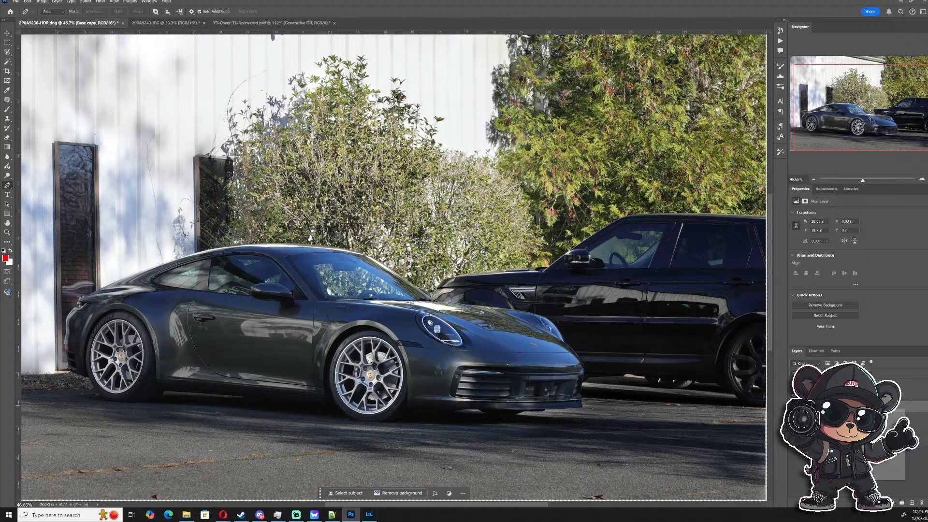
{"action": "left_click", "coordinate": [844, 423]}
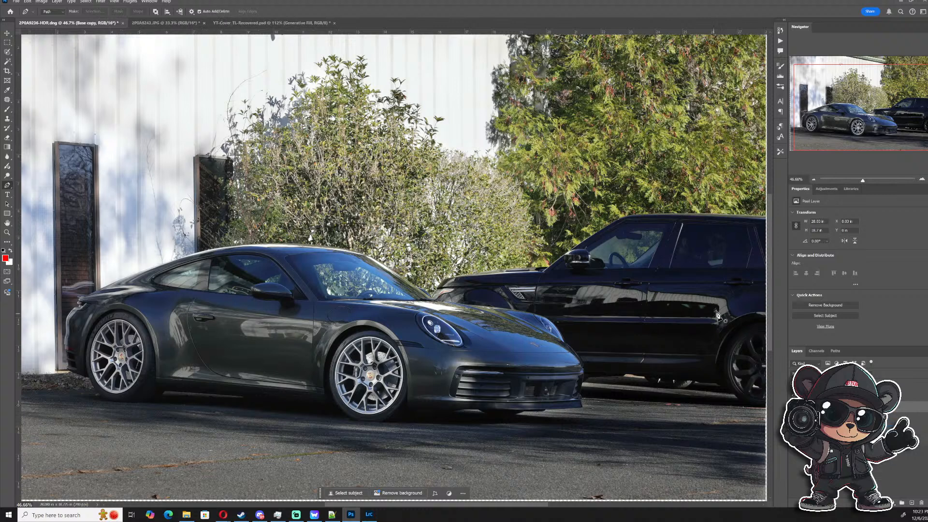
- Outline the black SUV with the Patch tool on the Base copy layer and run Generative Fill with the prompt "remove car"
{"action": "left_click_drag", "start_coordinate": [903, 119], "coordinate": [904, 117]}
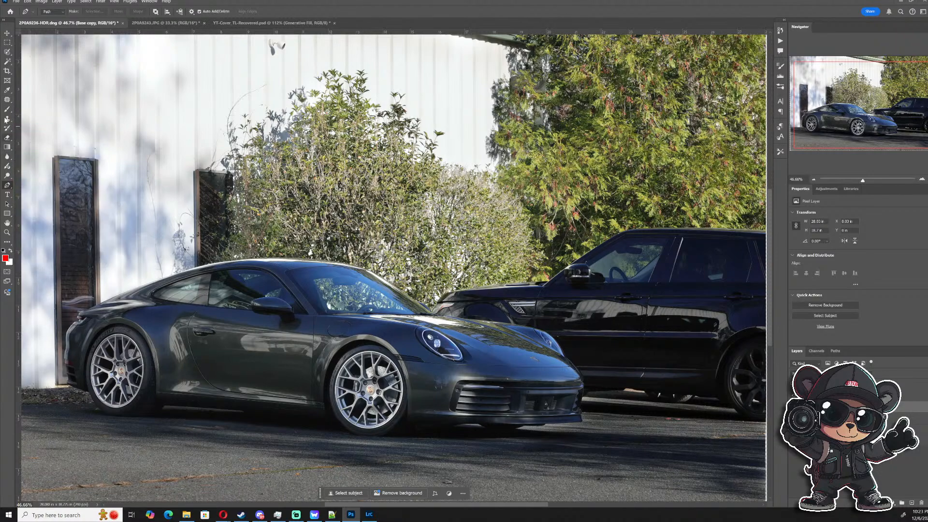
{"action": "left_click", "coordinate": [7, 99]}
{"action": "scroll", "coordinate": [671, 235], "scroll_direction": "down", "scroll_amount": 1}
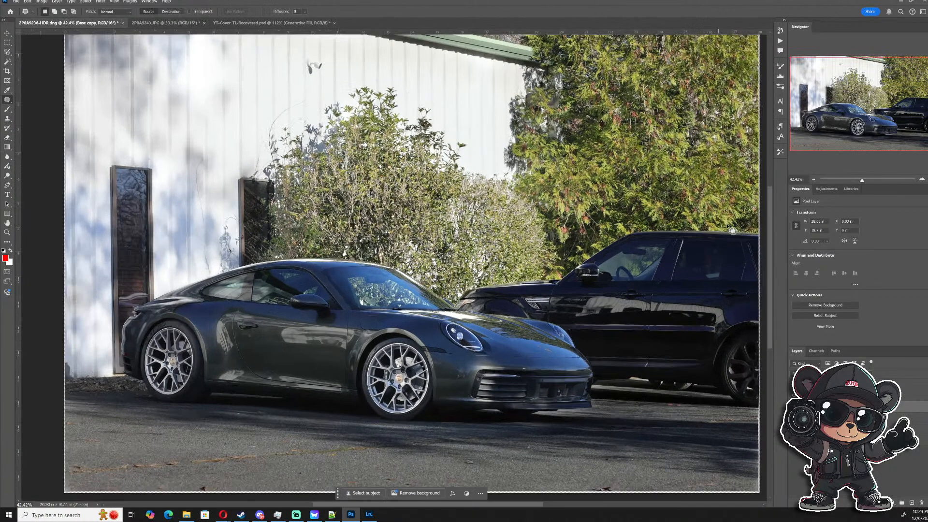
{"action": "mouse_move", "coordinate": [756, 223]}
{"action": "left_mouse_down"}
{"action": "mouse_move", "coordinate": [582, 241]}
{"action": "mouse_move", "coordinate": [519, 274]}
{"action": "mouse_move", "coordinate": [466, 286]}
{"action": "mouse_move", "coordinate": [458, 301]}
{"action": "mouse_move", "coordinate": [472, 319]}
{"action": "mouse_move", "coordinate": [563, 335]}
{"action": "mouse_move", "coordinate": [579, 364]}
{"action": "mouse_move", "coordinate": [661, 399]}
{"action": "mouse_move", "coordinate": [754, 412]}
{"action": "left_mouse_up"}
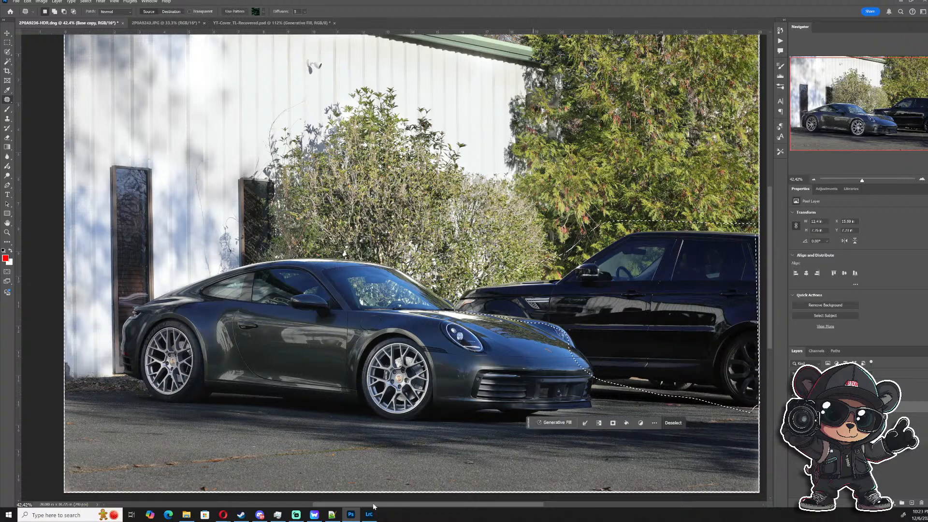
{"action": "left_click", "coordinate": [543, 422]}
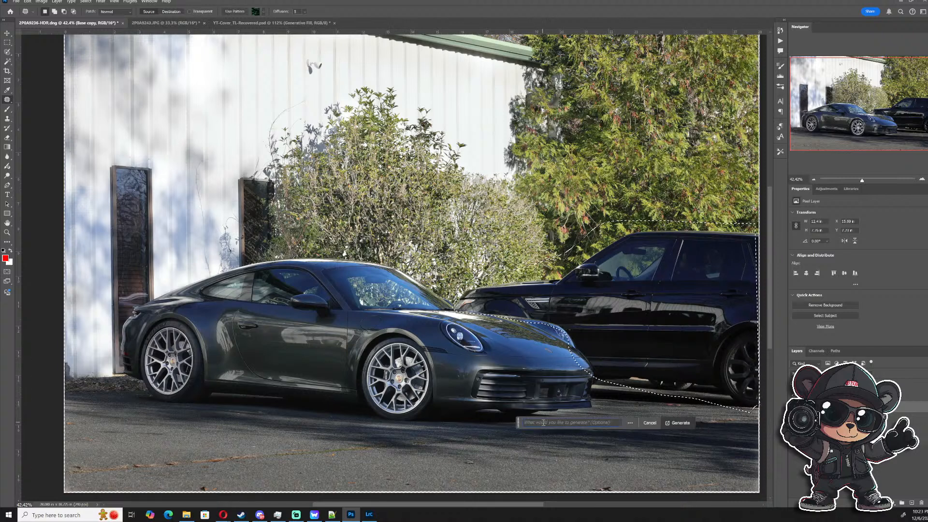
{"action": "type", "text": "remove car"}
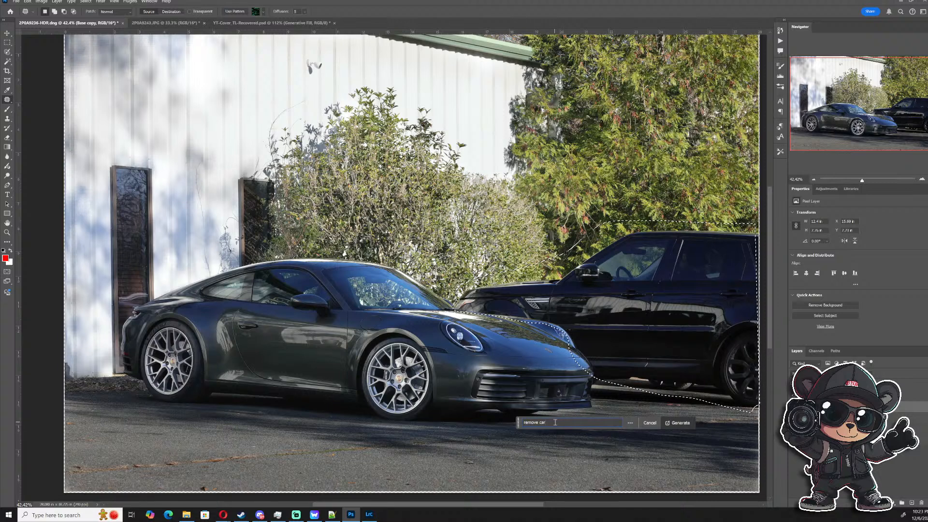
{"action": "key", "text": "Return"}
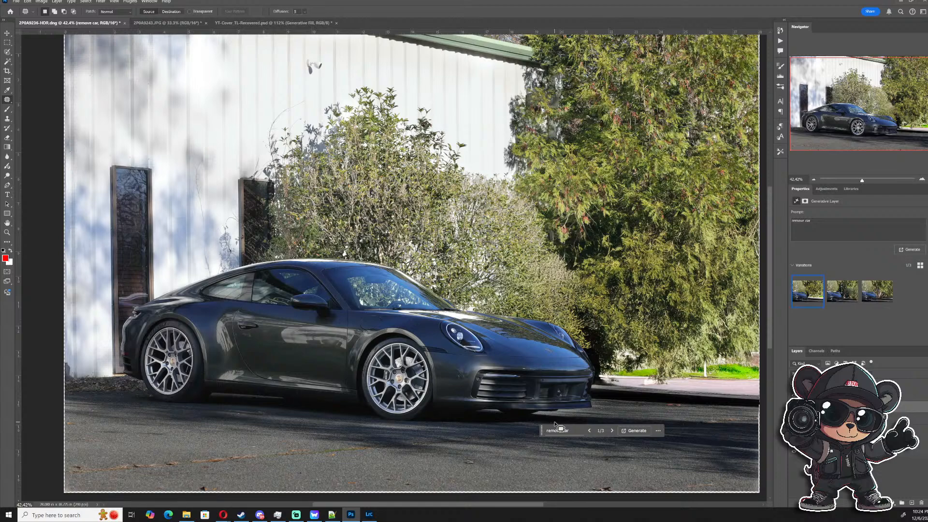
- Outline the light reflections along the Porsche's door and side panels with the Patch tool
{"action": "scroll", "coordinate": [481, 365], "scroll_direction": "down", "scroll_amount": 5}
{"action": "scroll", "coordinate": [400, 304], "scroll_direction": "up", "scroll_amount": 3}
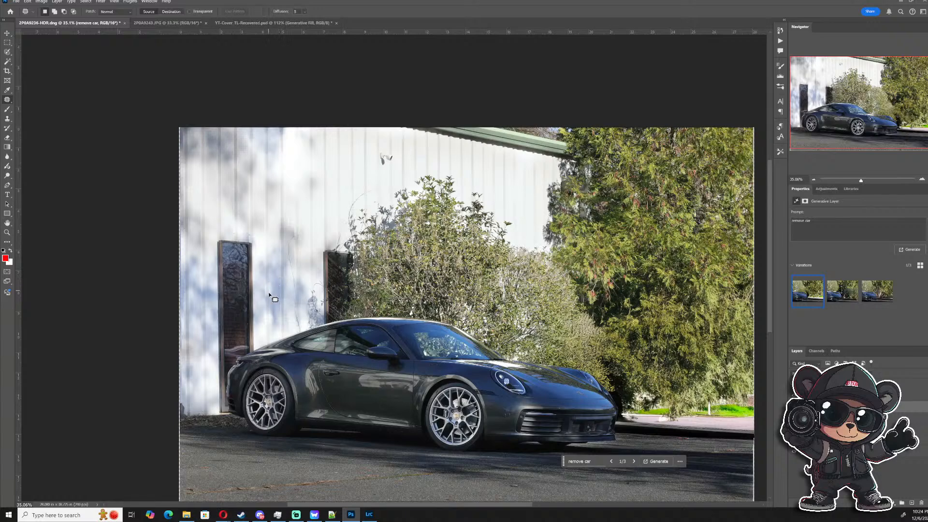
{"action": "scroll", "coordinate": [263, 351], "scroll_direction": "up", "scroll_amount": 5}
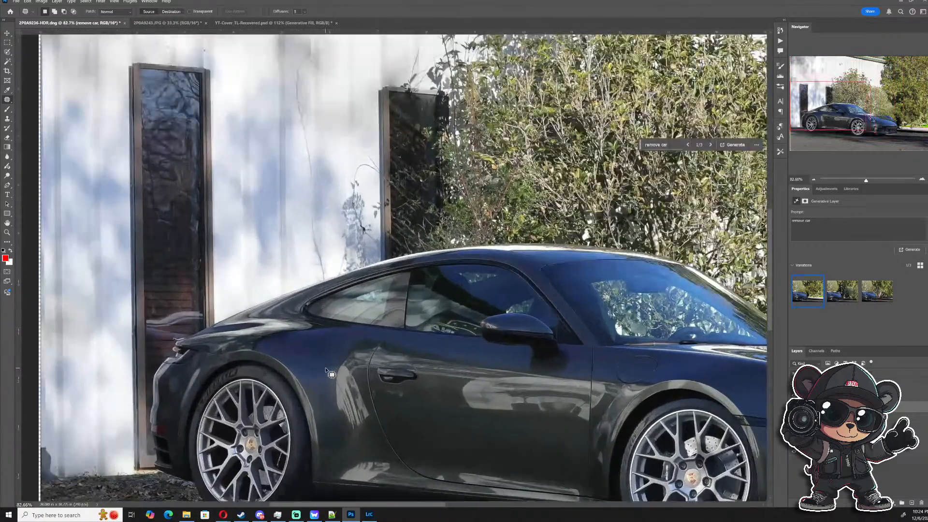
{"action": "scroll", "coordinate": [360, 381], "scroll_direction": "down", "scroll_amount": 2}
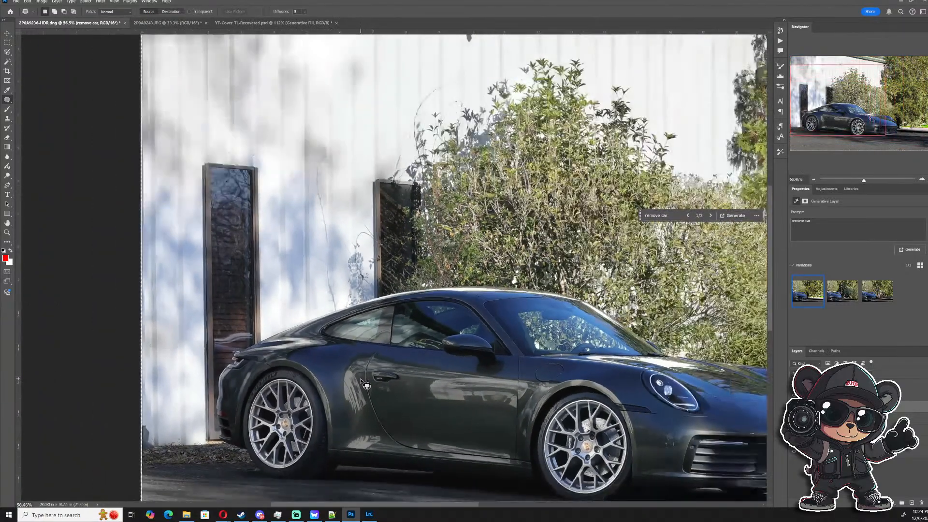
{"action": "scroll", "coordinate": [361, 381], "scroll_direction": "up", "scroll_amount": 1}
{"action": "mouse_move", "coordinate": [346, 358]}
{"action": "left_mouse_down"}
{"action": "mouse_move", "coordinate": [333, 378]}
{"action": "mouse_move", "coordinate": [335, 417]}
{"action": "mouse_move", "coordinate": [352, 434]}
{"action": "mouse_move", "coordinate": [406, 411]}
{"action": "mouse_move", "coordinate": [561, 431]}
{"action": "left_mouse_up"}
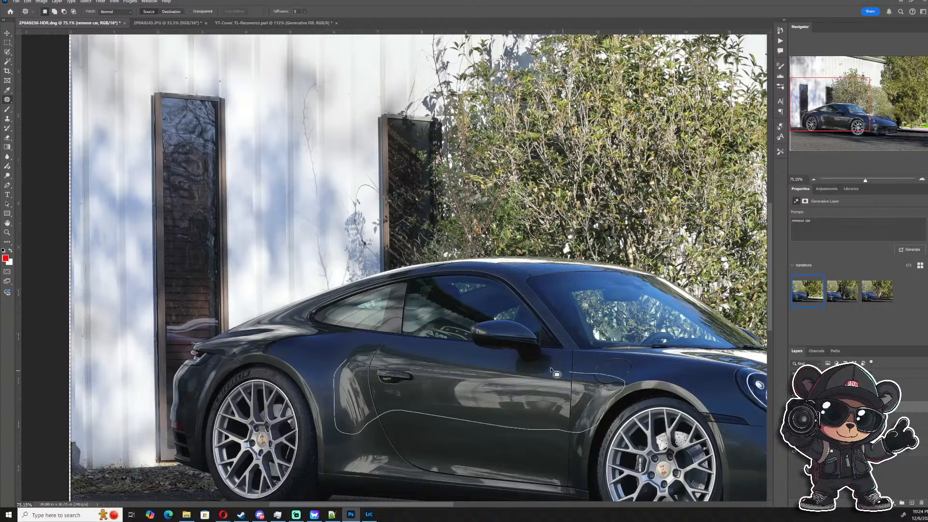
{"action": "mouse_move", "coordinate": [436, 349]}
{"action": "left_mouse_down"}
{"action": "mouse_move", "coordinate": [345, 344]}
{"action": "mouse_move", "coordinate": [345, 367]}
{"action": "left_mouse_up"}
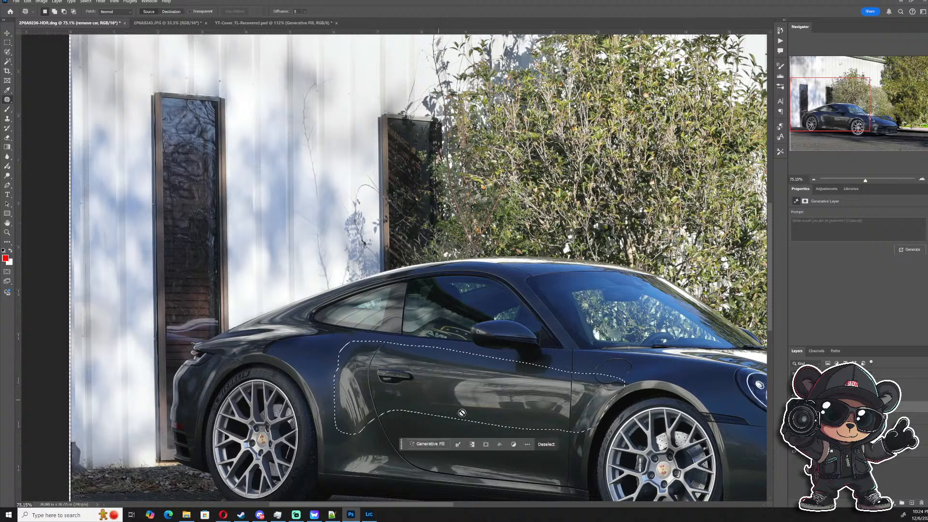
- Try Generative Fill with the prompt "remove reflection" on the car's side, and delete the resulting generative layer
{"action": "left_click", "coordinate": [427, 443]}
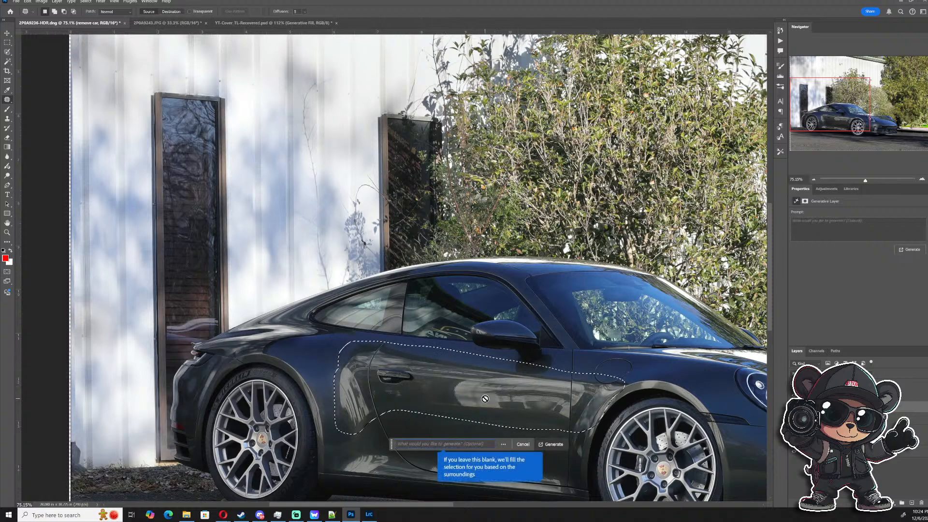
{"action": "type", "text": "remov"}
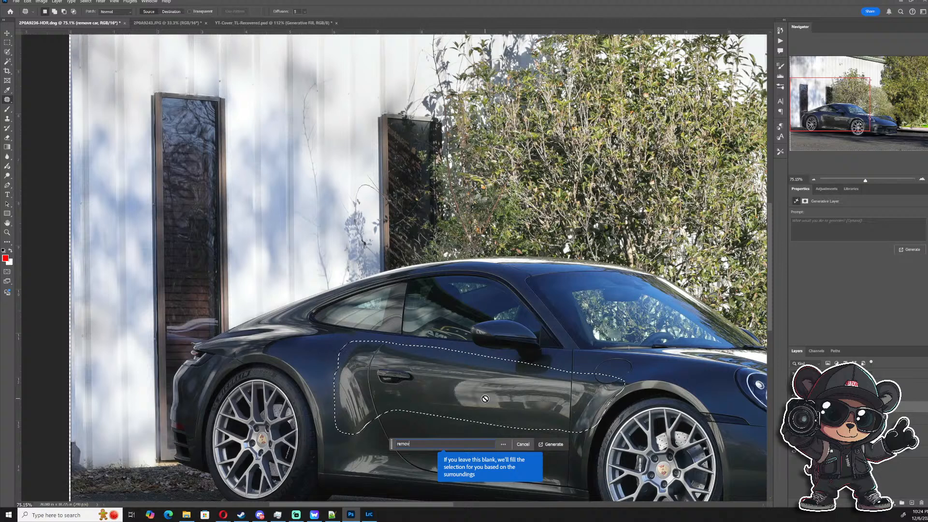
{"action": "type", "text": "e refle"}
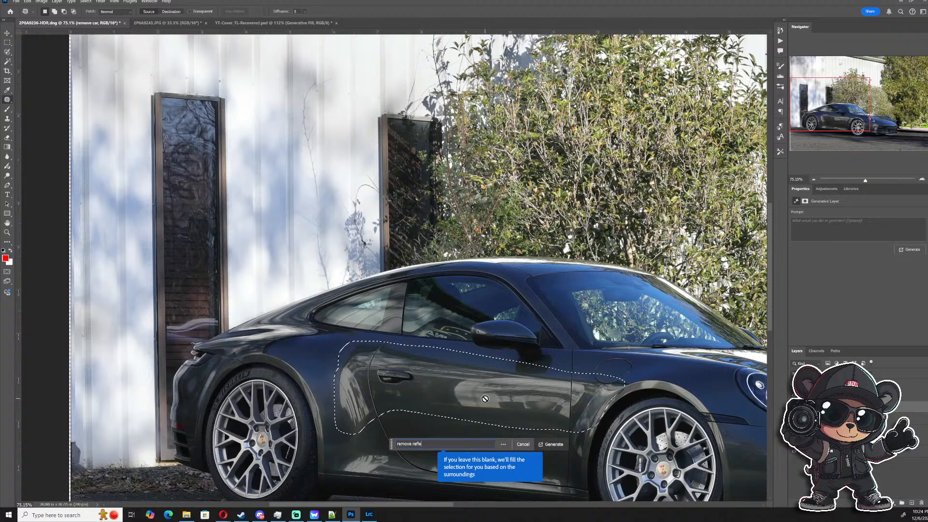
{"action": "type", "text": "ction"}
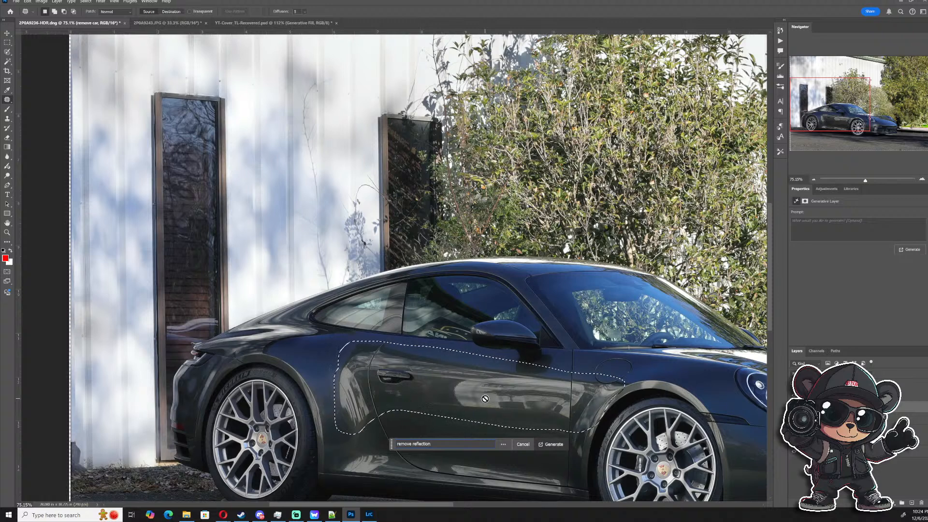
{"action": "key", "text": "Return"}
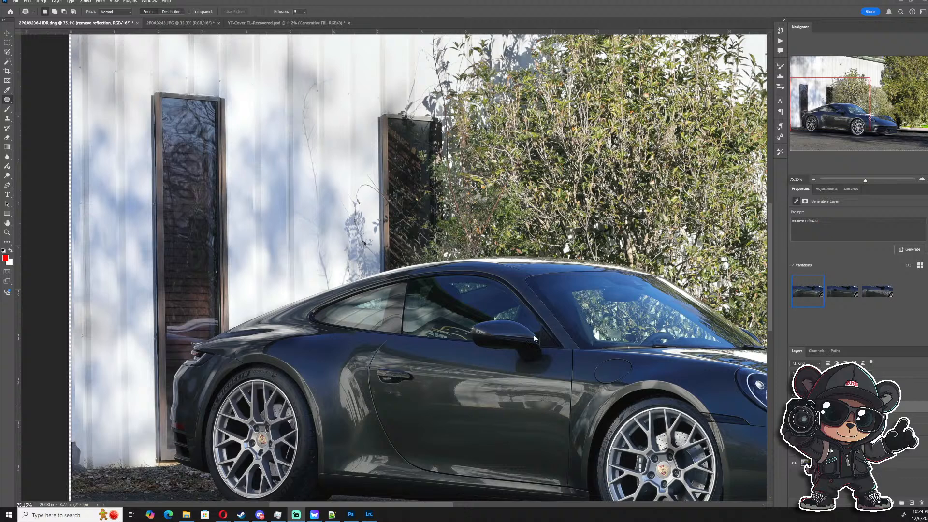
{"action": "left_click", "coordinate": [794, 406]}
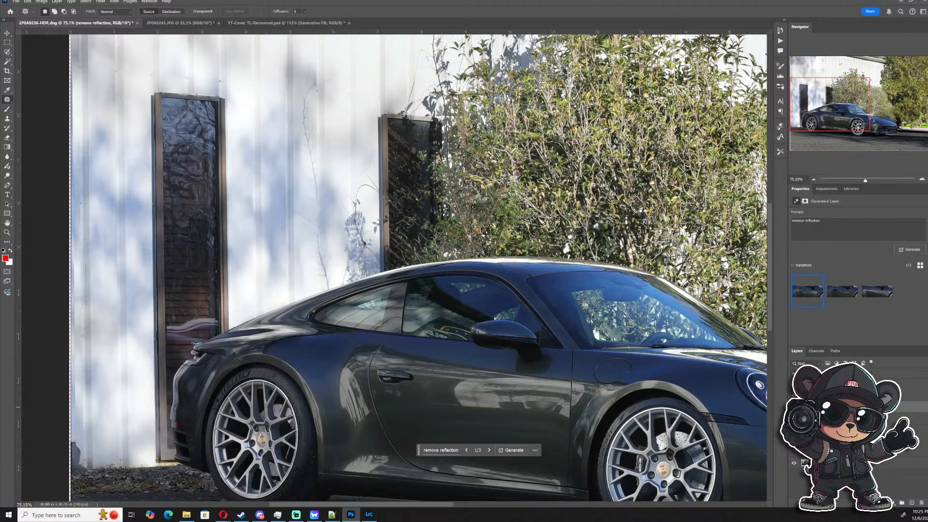
{"action": "key", "text": "Delete"}
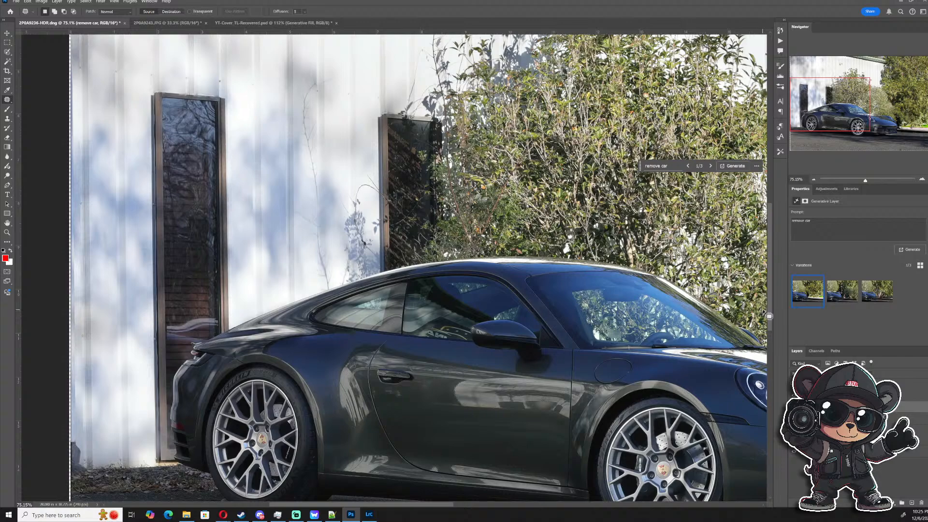
- Inspect the image and toggle the "remove car" layer's visibility to compare it with and without the SUV
{"action": "left_click_drag", "start_coordinate": [822, 120], "coordinate": [840, 128]}
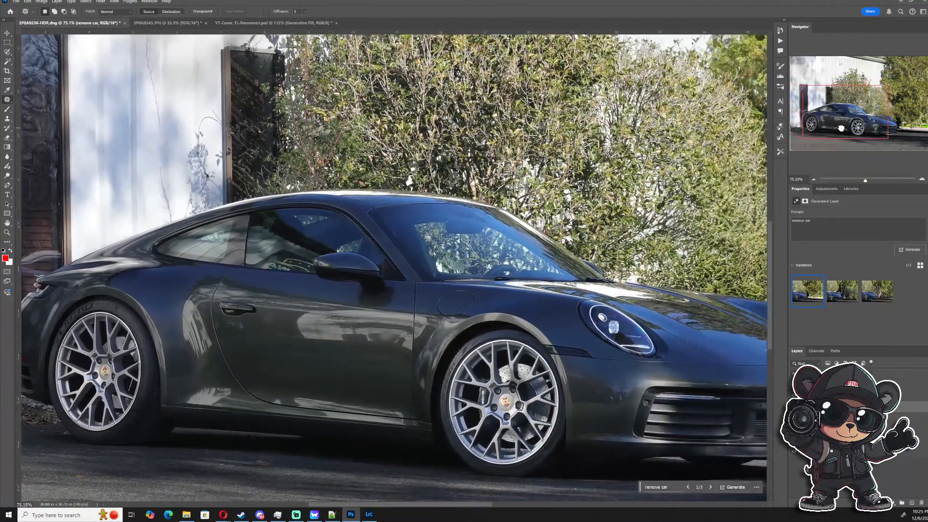
{"action": "scroll", "coordinate": [575, 267], "scroll_direction": "down", "scroll_amount": 3}
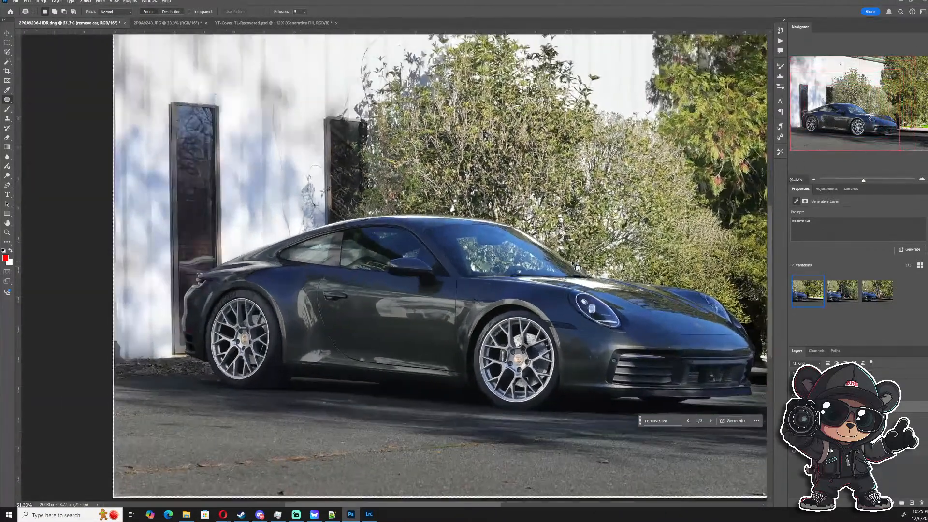
{"action": "left_click_drag", "start_coordinate": [854, 144], "coordinate": [873, 139]}
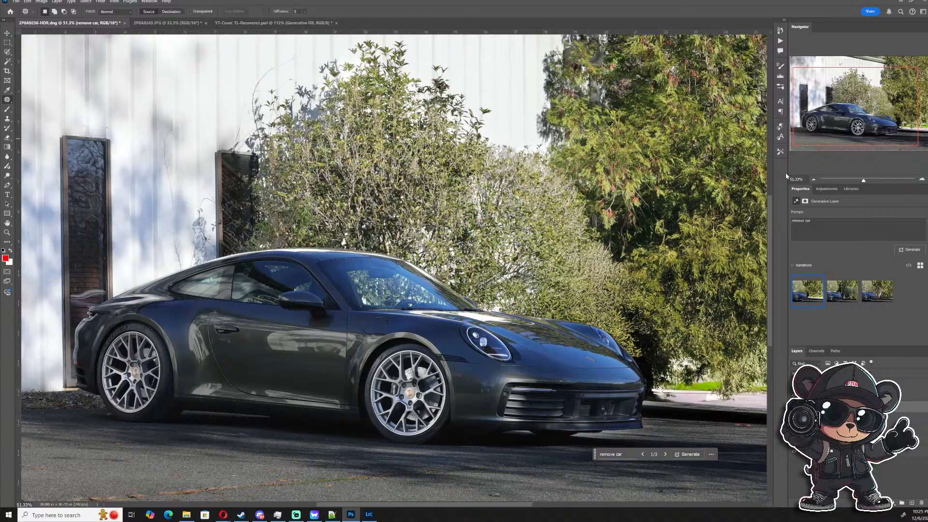
{"action": "scroll", "coordinate": [486, 297], "scroll_direction": "down", "scroll_amount": 3}
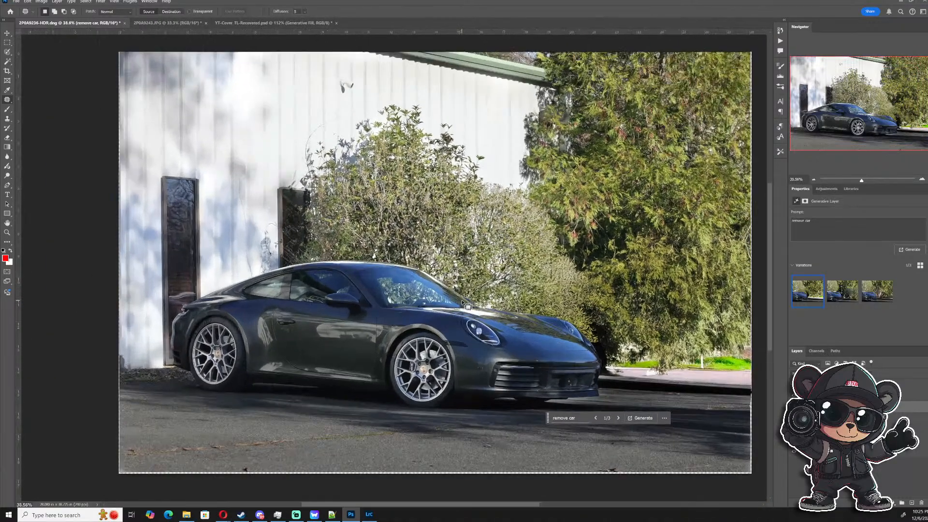
{"action": "scroll", "coordinate": [467, 306], "scroll_direction": "up", "scroll_amount": 1}
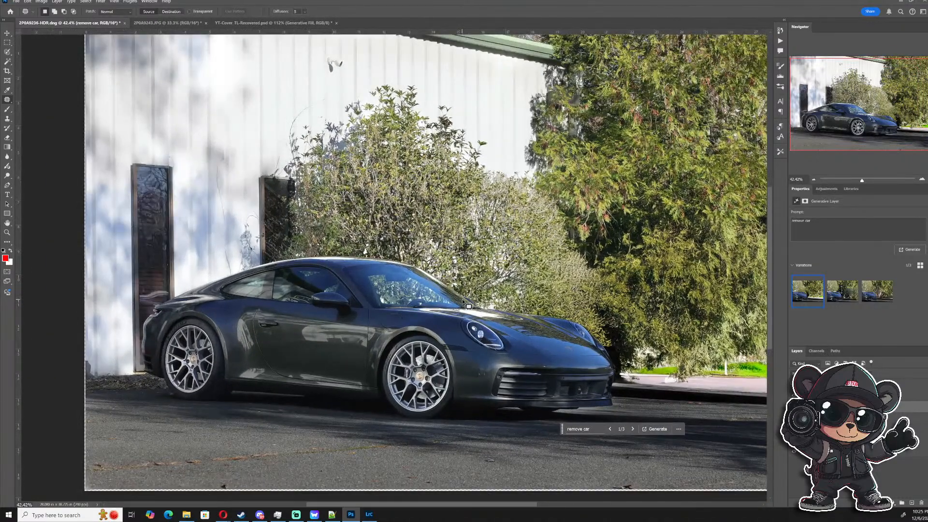
{"action": "left_click", "coordinate": [793, 406]}
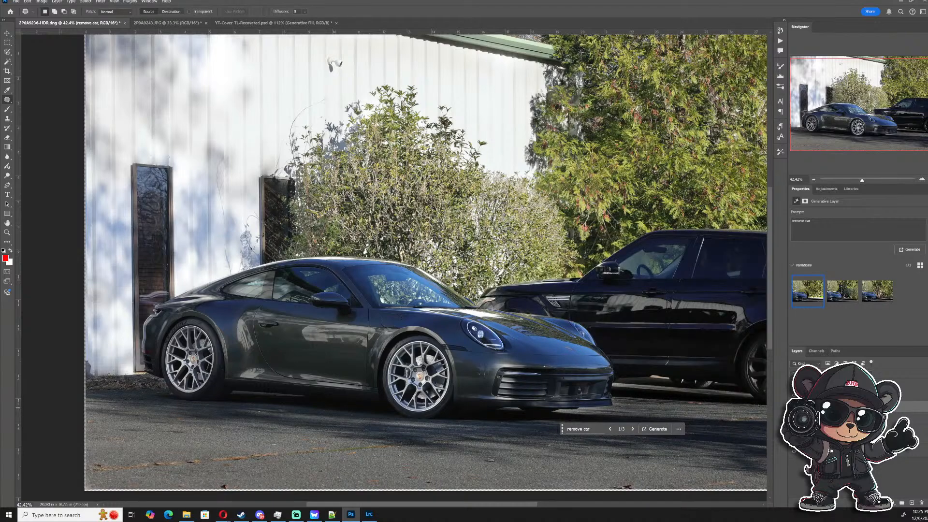
{"action": "left_click", "coordinate": [794, 406]}
{"action": "left_click", "coordinate": [794, 406]}
{"action": "left_click", "coordinate": [793, 406]}
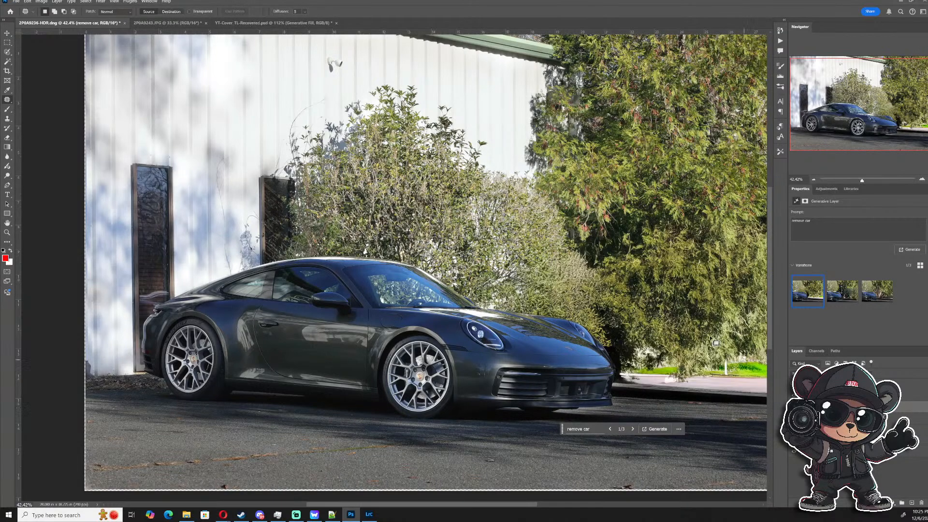
- Outline the small fixture high on the white wall and remove it from the Base copy layer using Generative Fill without a prompt
{"action": "scroll", "coordinate": [586, 270], "scroll_direction": "down", "scroll_amount": 4}
{"action": "scroll", "coordinate": [573, 252], "scroll_direction": "down", "scroll_amount": 2}
{"action": "scroll", "coordinate": [560, 228], "scroll_direction": "up", "scroll_amount": 2}
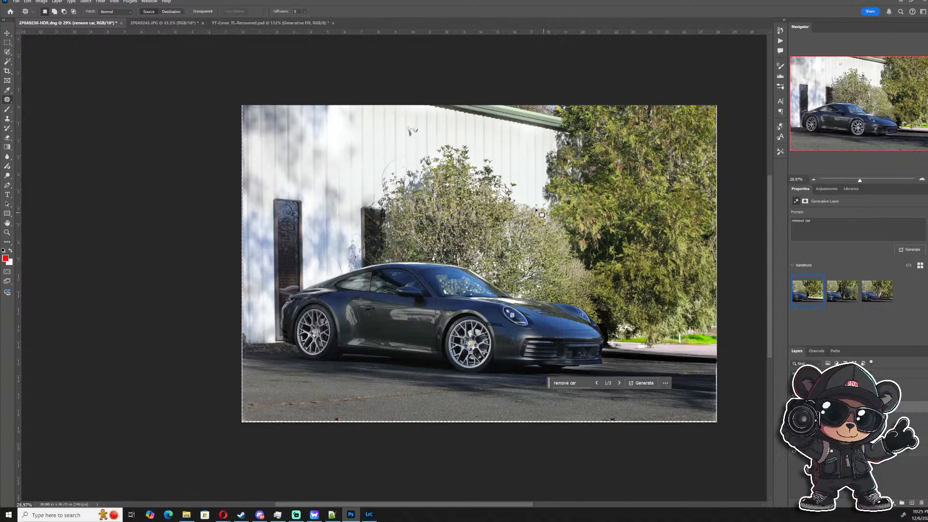
{"action": "mouse_move", "coordinate": [412, 138]}
{"action": "left_mouse_down"}
{"action": "mouse_move", "coordinate": [406, 121]}
{"action": "mouse_move", "coordinate": [420, 145]}
{"action": "left_mouse_up"}
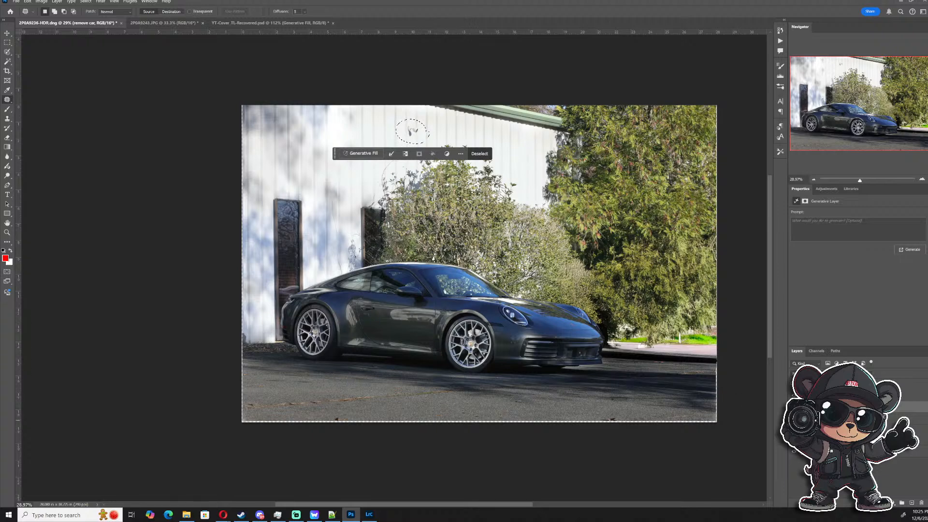
{"action": "left_click", "coordinate": [841, 418]}
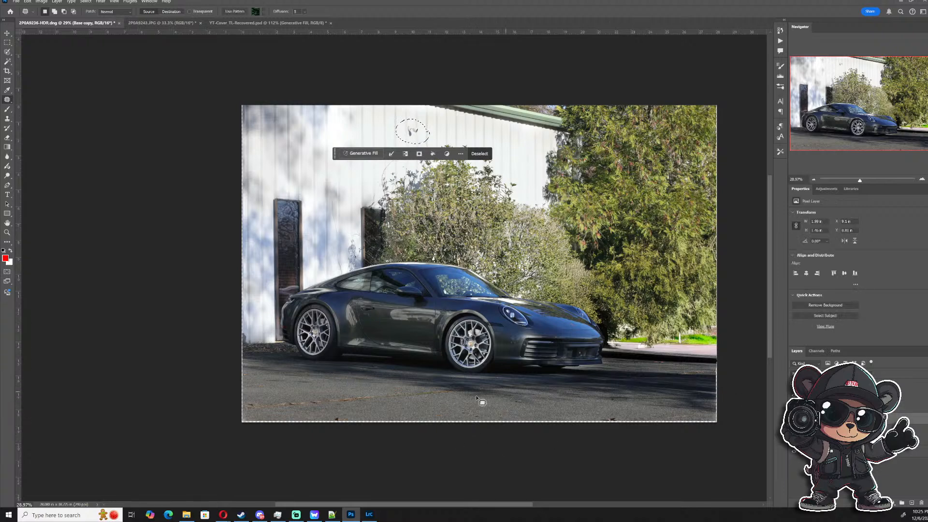
{"action": "left_click", "coordinate": [365, 153]}
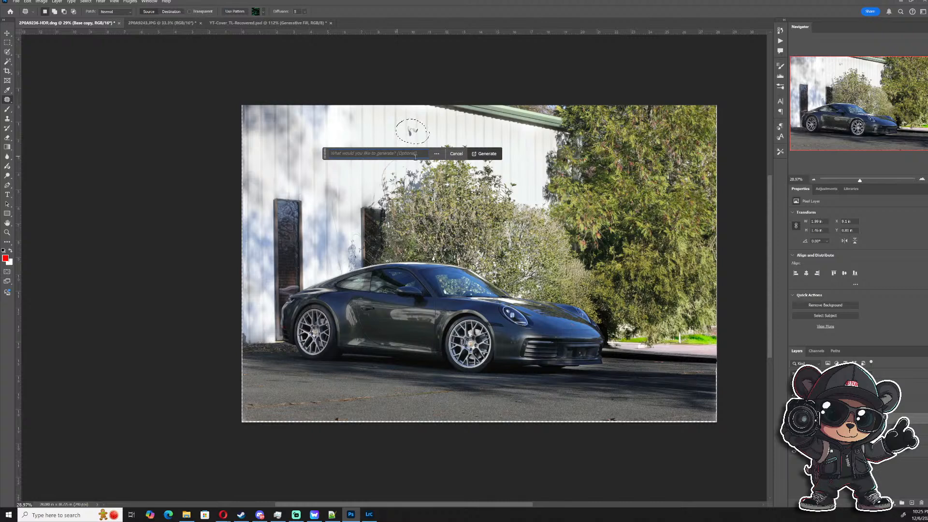
{"action": "left_click", "coordinate": [485, 153]}
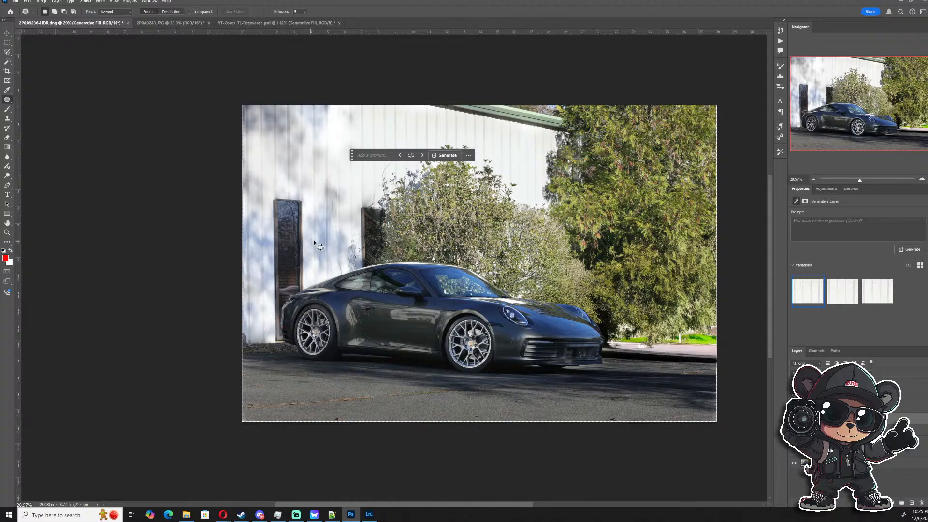
- Add a new blank layer and switch to the Pen tool for tracing the Porsche's windshield
{"action": "scroll", "coordinate": [315, 242], "scroll_direction": "up", "scroll_amount": 11}
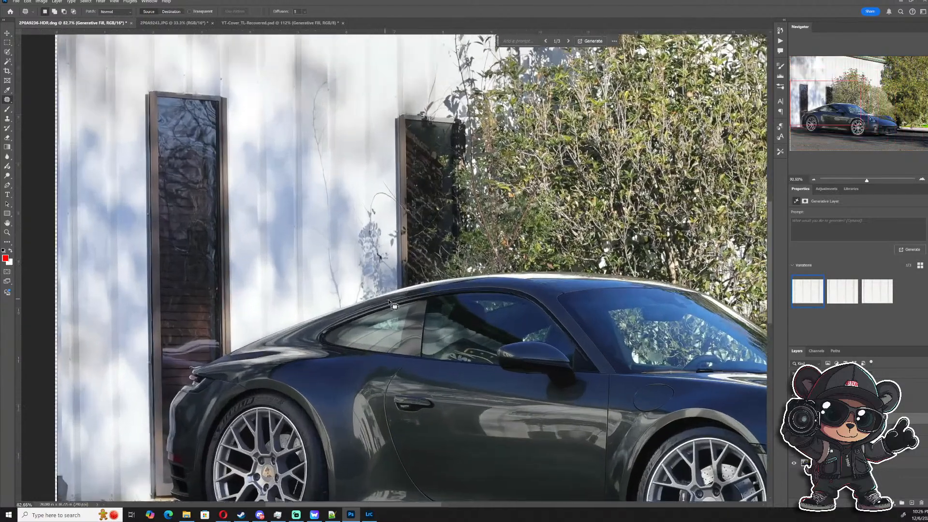
{"action": "scroll", "coordinate": [389, 302], "scroll_direction": "up", "scroll_amount": 2}
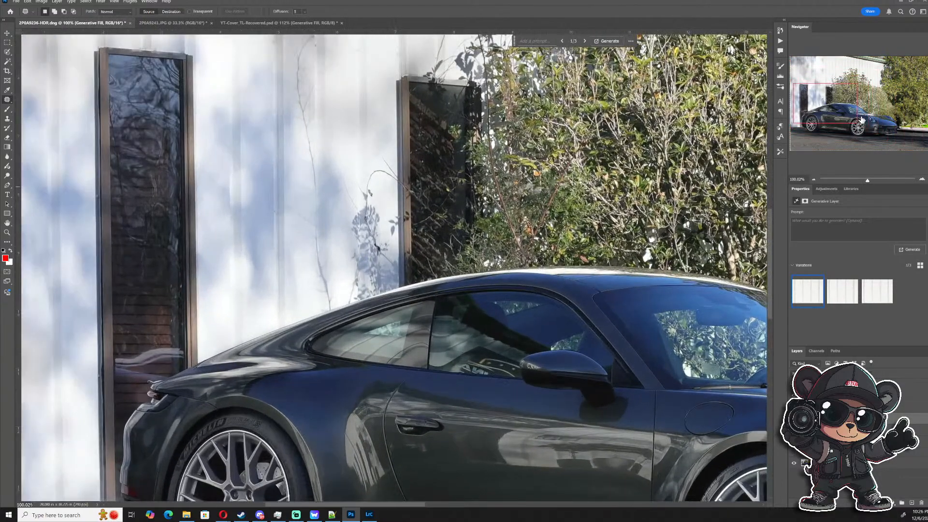
{"action": "left_click_drag", "start_coordinate": [833, 105], "coordinate": [847, 115]}
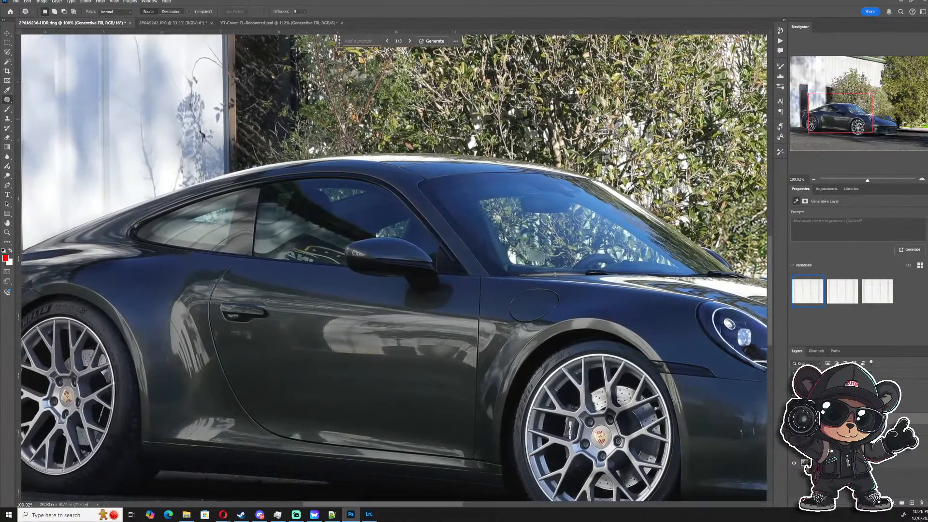
{"action": "left_click", "coordinate": [911, 502]}
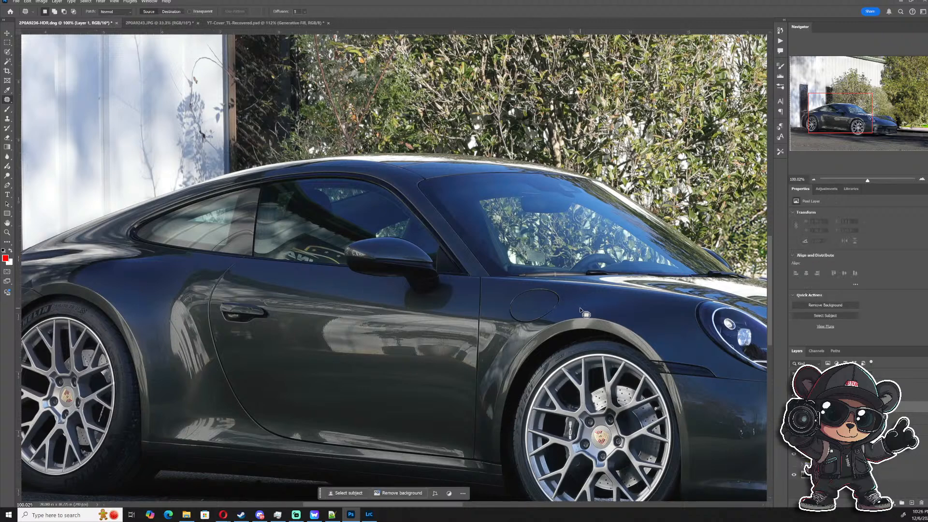
{"action": "left_click", "coordinate": [8, 185]}
{"action": "scroll", "coordinate": [495, 207], "scroll_direction": "up", "scroll_amount": 5}
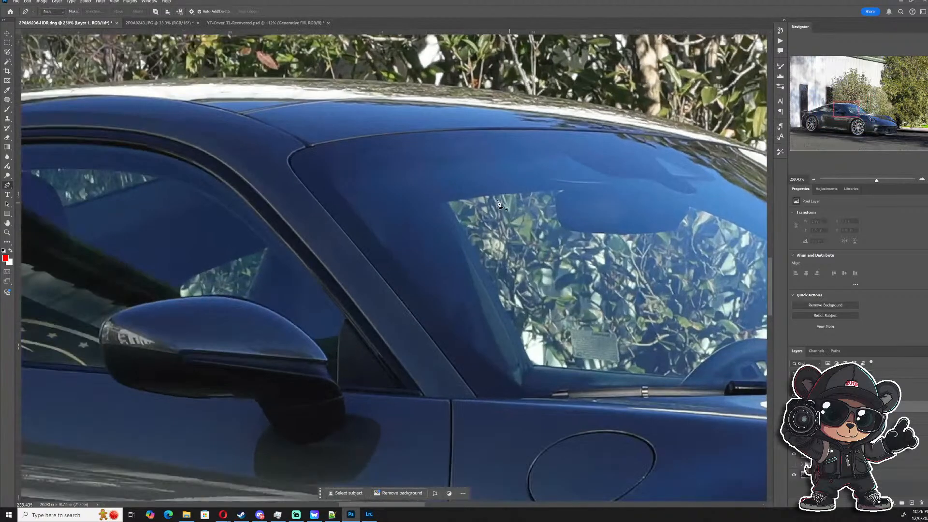
{"action": "left_click_drag", "start_coordinate": [709, 169], "coordinate": [526, 184]}
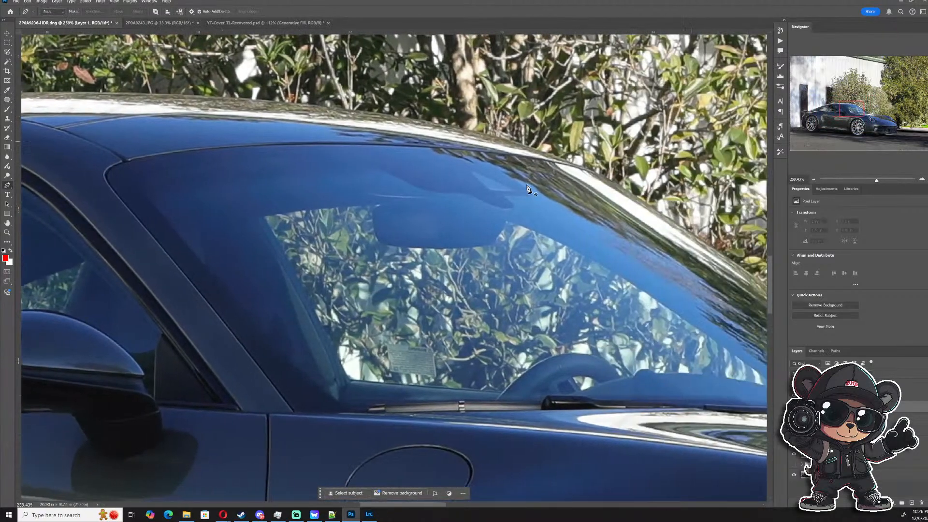
{"action": "left_click", "coordinate": [113, 190]}
{"action": "scroll", "coordinate": [107, 181], "scroll_direction": "up", "scroll_amount": 4}
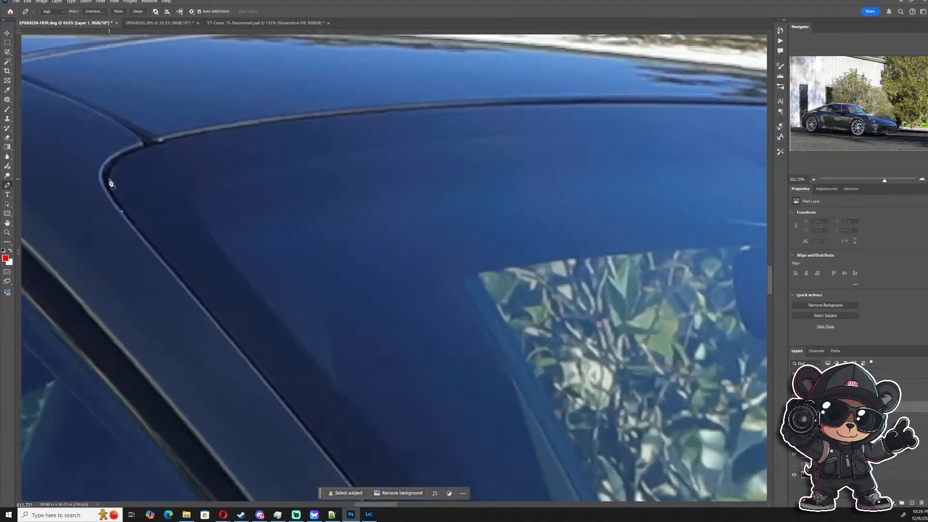
{"action": "left_click_drag", "start_coordinate": [111, 173], "coordinate": [199, 133]}
{"action": "key", "text": "ctrl+z"}
{"action": "key", "text": "ctrl+z"}
- Start a Pen path around the windshield's rounded upper corner beside the near roof pillar
{"action": "scroll", "coordinate": [122, 188], "scroll_direction": "up", "scroll_amount": 5}
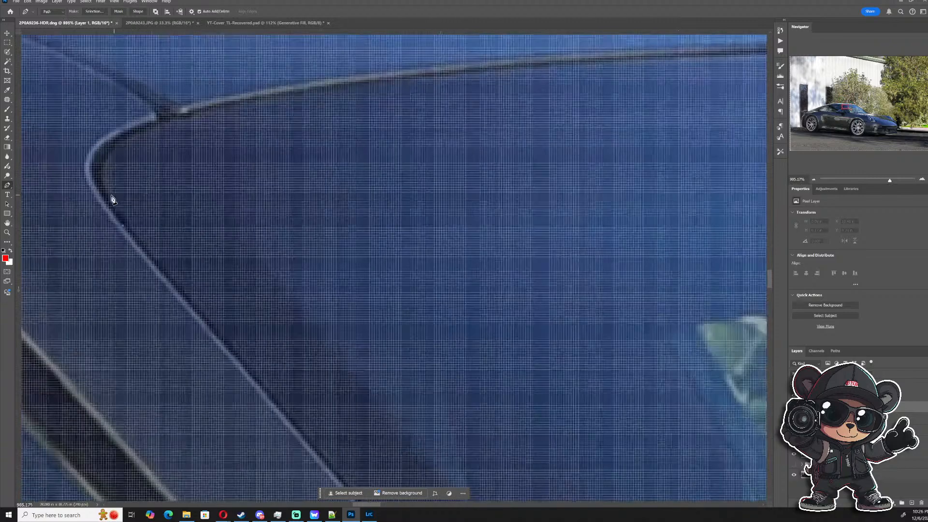
{"action": "left_click", "coordinate": [130, 225]}
{"action": "left_click", "coordinate": [106, 190]}
{"action": "left_click_drag", "start_coordinate": [108, 153], "coordinate": [118, 137]}
{"action": "left_click", "coordinate": [132, 136]}
- Extend the path along the windshield's top edge, following the seam with the roof
{"action": "scroll", "coordinate": [275, 145], "scroll_direction": "down", "scroll_amount": 4}
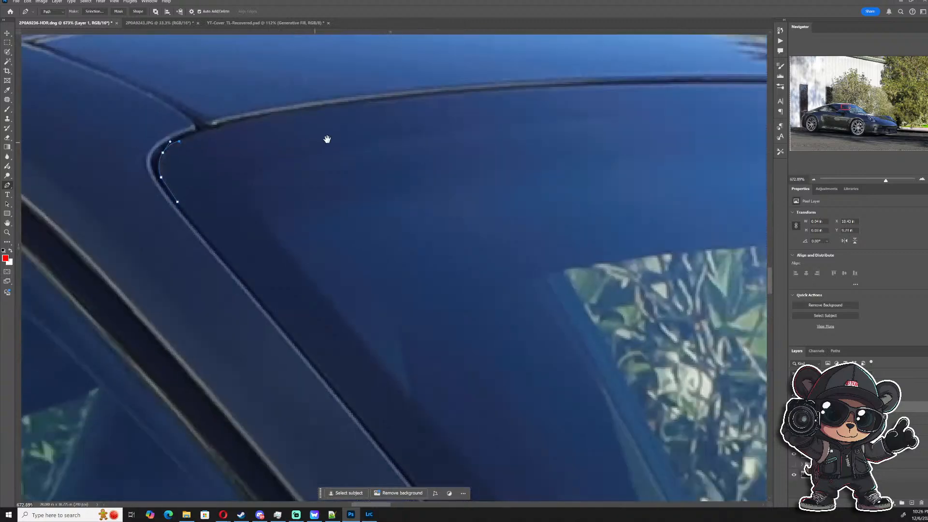
{"action": "left_click_drag", "start_coordinate": [327, 139], "coordinate": [100, 229]}
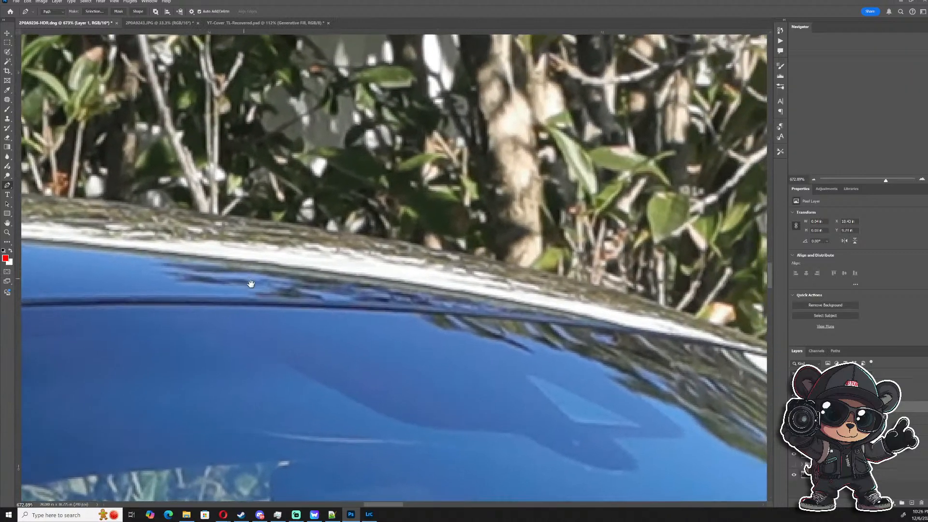
{"action": "scroll", "coordinate": [251, 285], "scroll_direction": "down", "scroll_amount": 8}
{"action": "scroll", "coordinate": [67, 309], "scroll_direction": "up", "scroll_amount": 1}
{"action": "left_click_drag", "start_coordinate": [88, 299], "coordinate": [145, 295]}
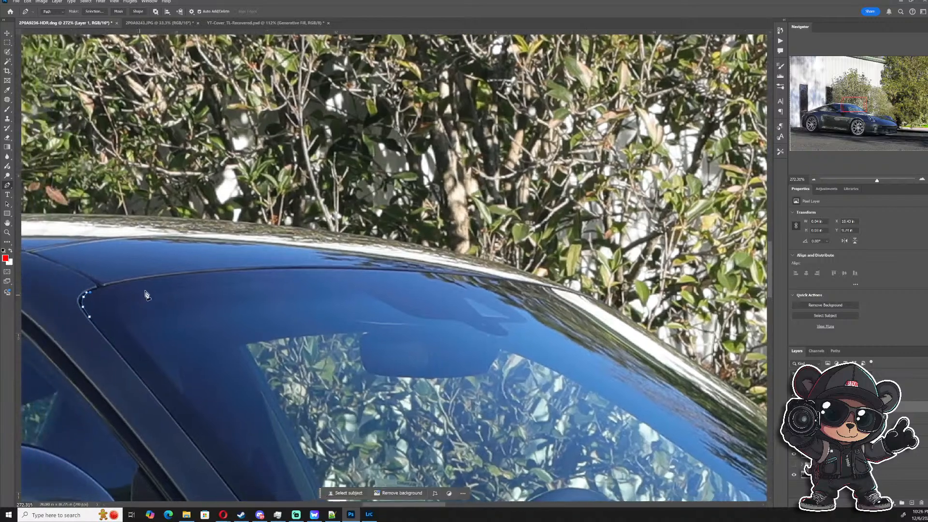
{"action": "scroll", "coordinate": [147, 294], "scroll_direction": "up", "scroll_amount": 7}
{"action": "left_click", "coordinate": [174, 268]}
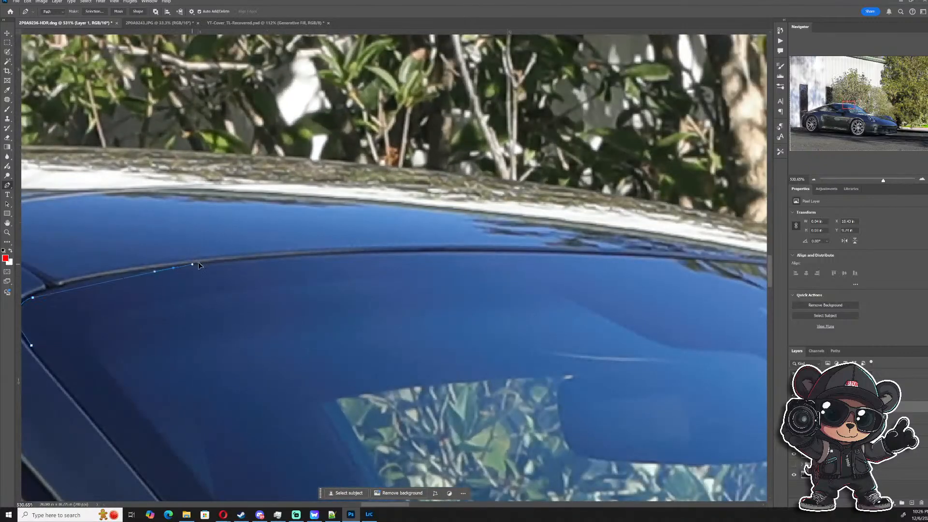
{"action": "left_click", "coordinate": [289, 253]}
{"action": "left_click_drag", "start_coordinate": [451, 250], "coordinate": [209, 249]}
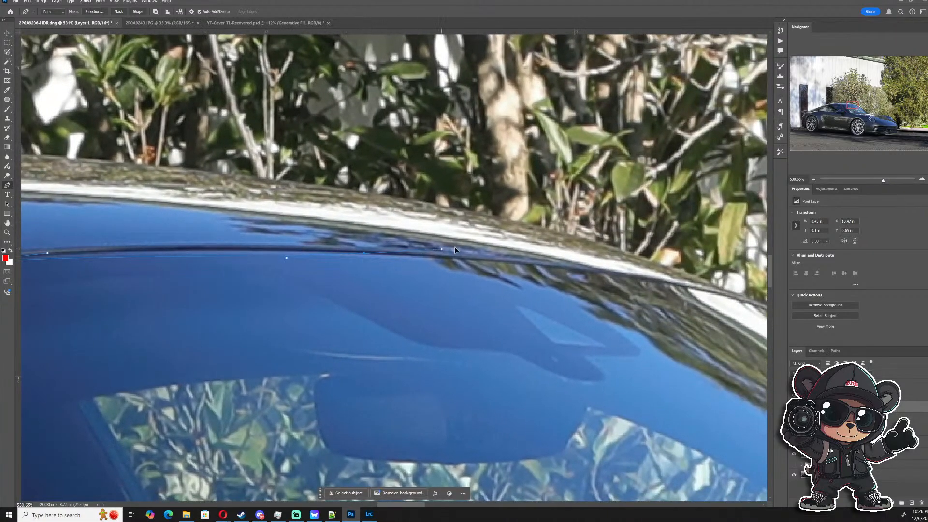
{"action": "left_click_drag", "start_coordinate": [454, 250], "coordinate": [139, 230]}
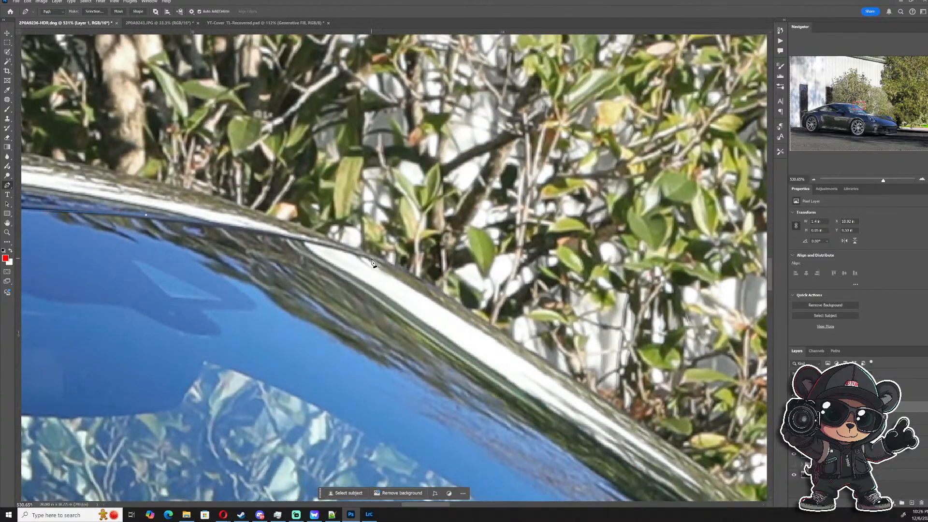
- Continue the path down the windshield's far edge to the base of the far wiper at the hood
{"action": "left_click_drag", "start_coordinate": [372, 262], "coordinate": [421, 275]}
{"action": "left_click_drag", "start_coordinate": [528, 332], "coordinate": [132, 77]}
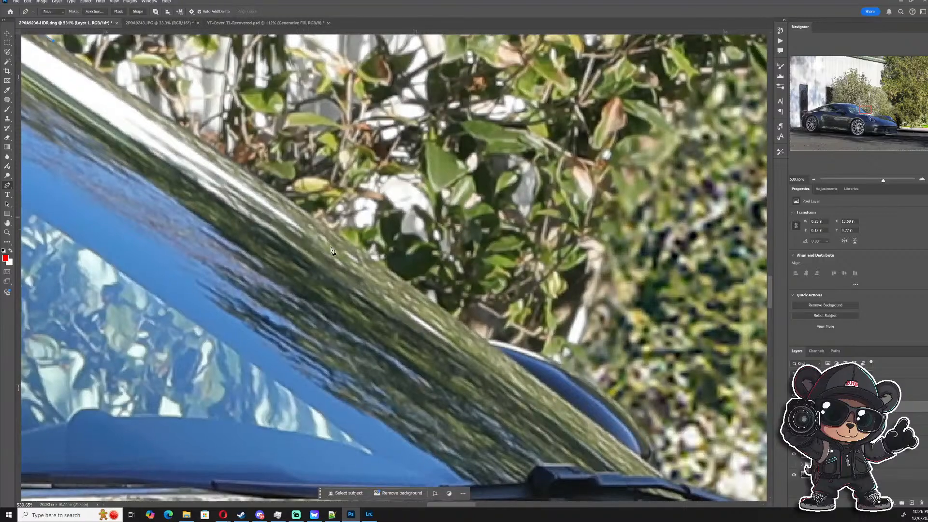
{"action": "left_click_drag", "start_coordinate": [421, 305], "coordinate": [170, 128]}
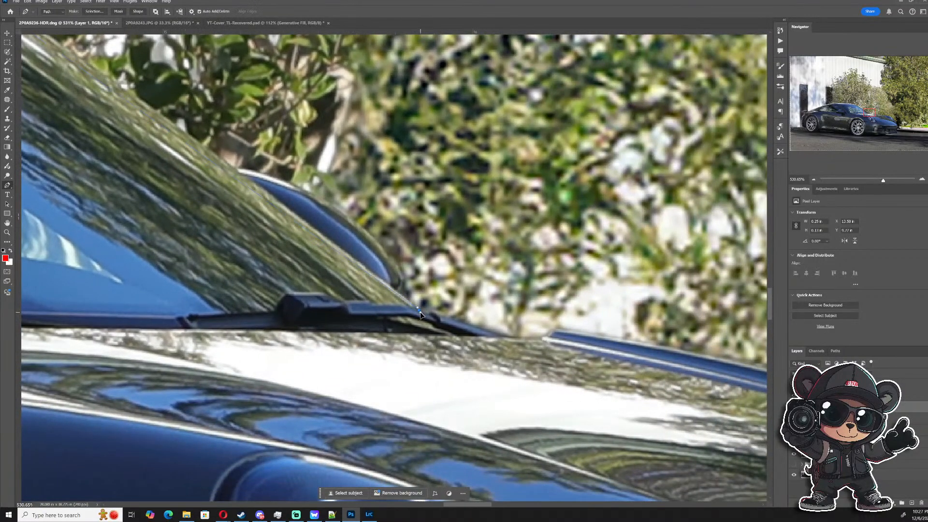
{"action": "scroll", "coordinate": [420, 314], "scroll_direction": "down", "scroll_amount": 3}
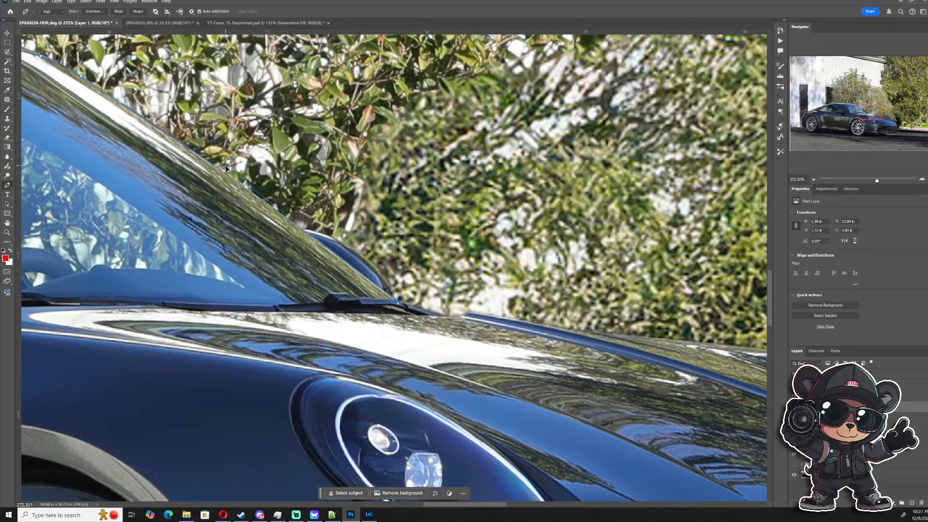
{"action": "scroll", "coordinate": [408, 330], "scroll_direction": "up", "scroll_amount": 5}
{"action": "scroll", "coordinate": [392, 298], "scroll_direction": "up", "scroll_amount": 1}
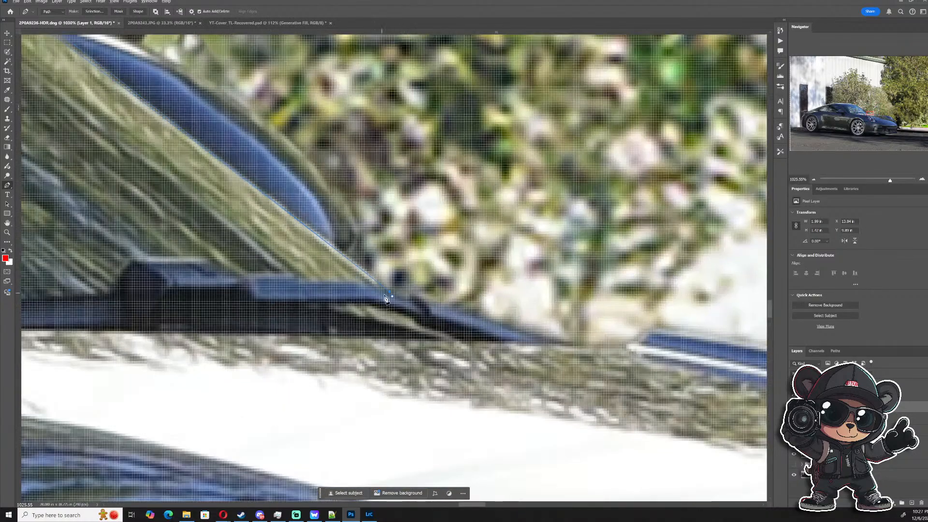
{"action": "left_click", "coordinate": [401, 293]}
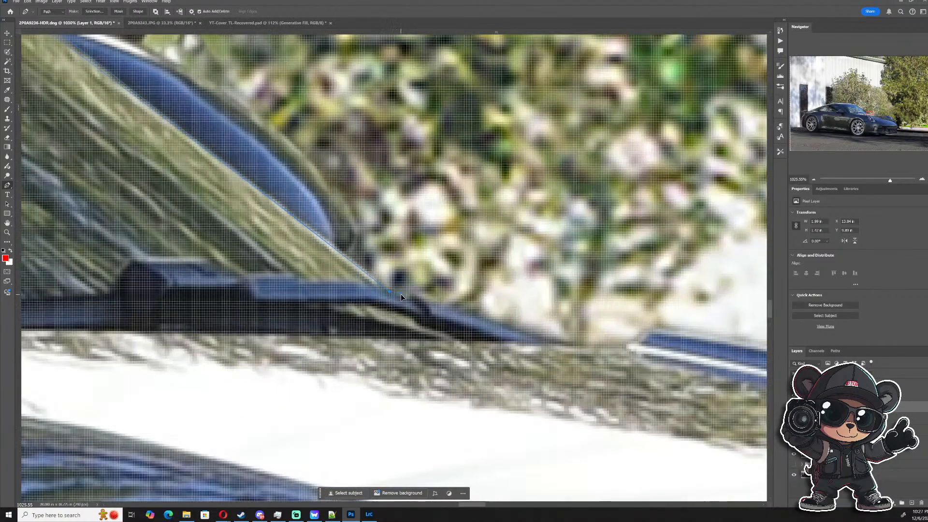
{"action": "left_click", "coordinate": [465, 339]}
- Trace the windshield's lower edge along the top of the far wiper as far as the near wiper's arm
{"action": "scroll", "coordinate": [334, 316], "scroll_direction": "down", "scroll_amount": 5}
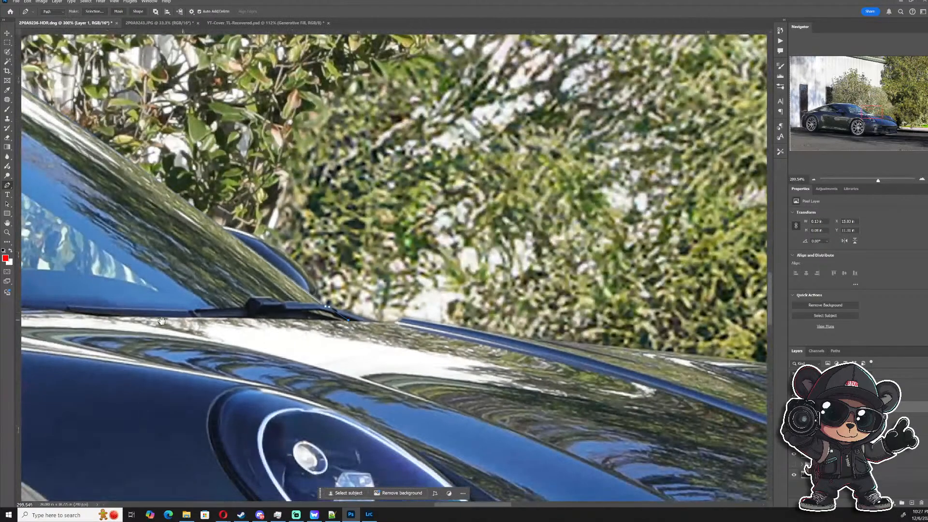
{"action": "left_click_drag", "start_coordinate": [145, 317], "coordinate": [572, 290]}
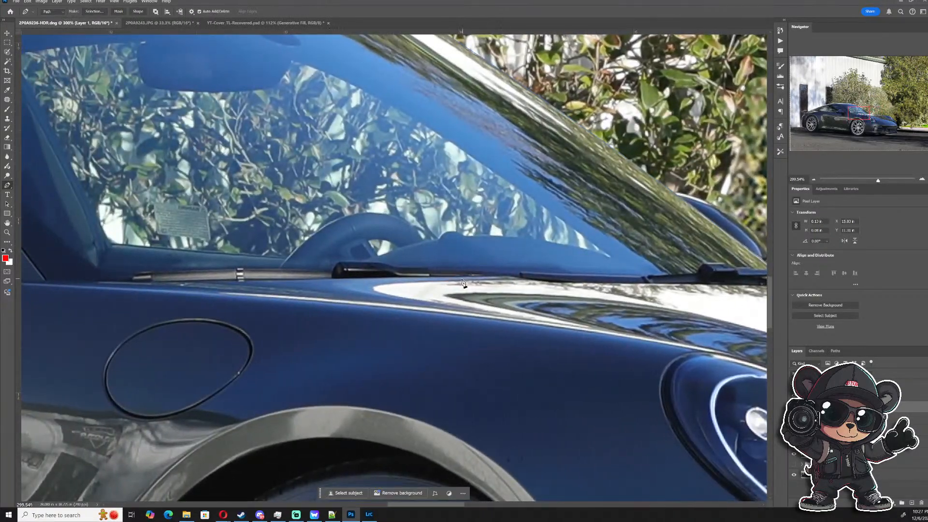
{"action": "left_click", "coordinate": [695, 274]}
{"action": "scroll", "coordinate": [662, 287], "scroll_direction": "up", "scroll_amount": 3}
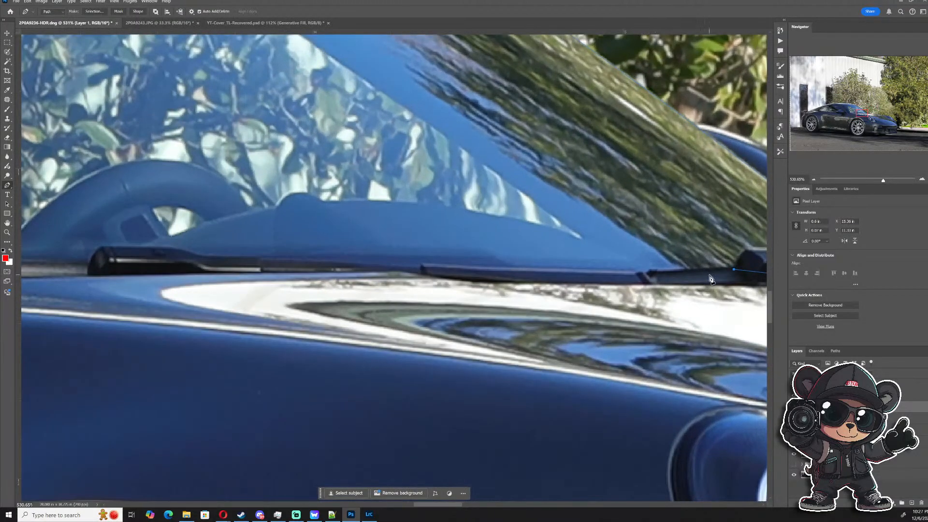
{"action": "left_click", "coordinate": [649, 269]}
{"action": "left_click", "coordinate": [637, 272]}
{"action": "left_click", "coordinate": [293, 262]}
{"action": "left_click_drag", "start_coordinate": [254, 259], "coordinate": [490, 271]}
{"action": "left_click", "coordinate": [445, 269]}
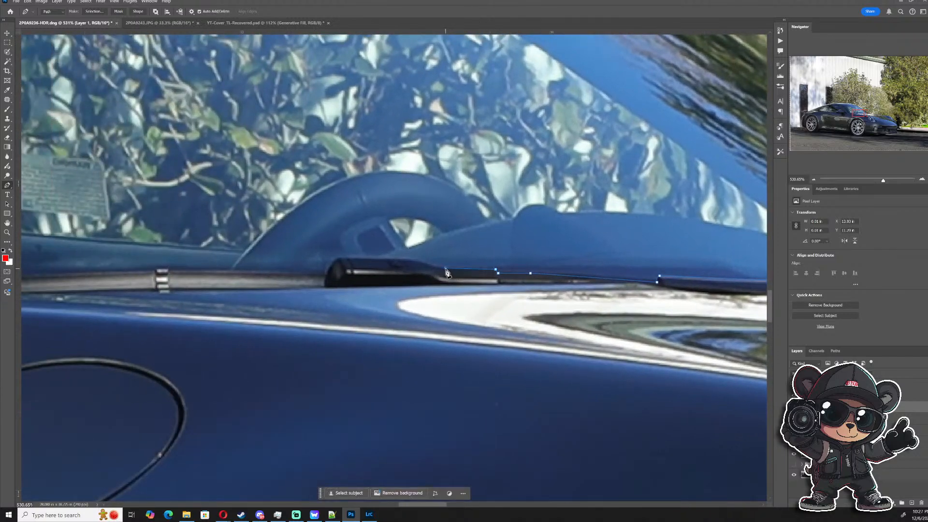
- Trace the path over the near wiper's black arm cover and along its blade past the metal clip
{"action": "left_click", "coordinate": [415, 260]}
{"action": "left_click", "coordinate": [338, 259]}
{"action": "left_click", "coordinate": [325, 267]}
{"action": "left_click", "coordinate": [323, 276]}
{"action": "left_click_drag", "start_coordinate": [296, 267], "coordinate": [483, 263]}
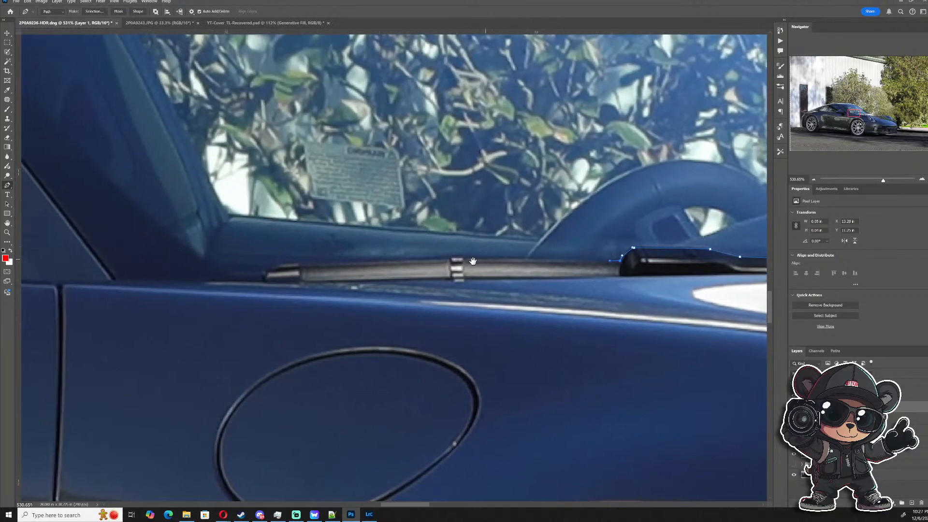
{"action": "left_click", "coordinate": [484, 261]}
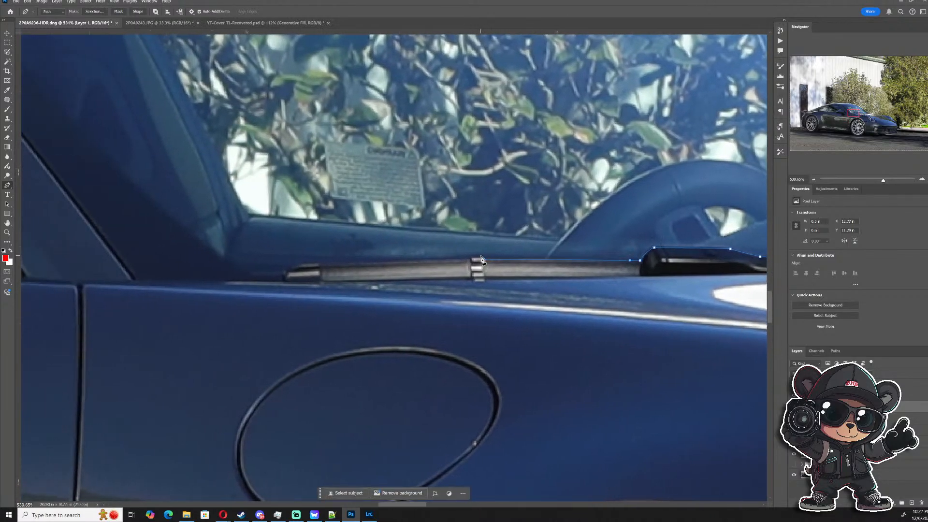
{"action": "left_click", "coordinate": [322, 264]}
- Take the path around the near wiper's tip to the windshield's lower corner and close it at the starting point along the pillar
{"action": "scroll", "coordinate": [326, 267], "scroll_direction": "down", "scroll_amount": 5}
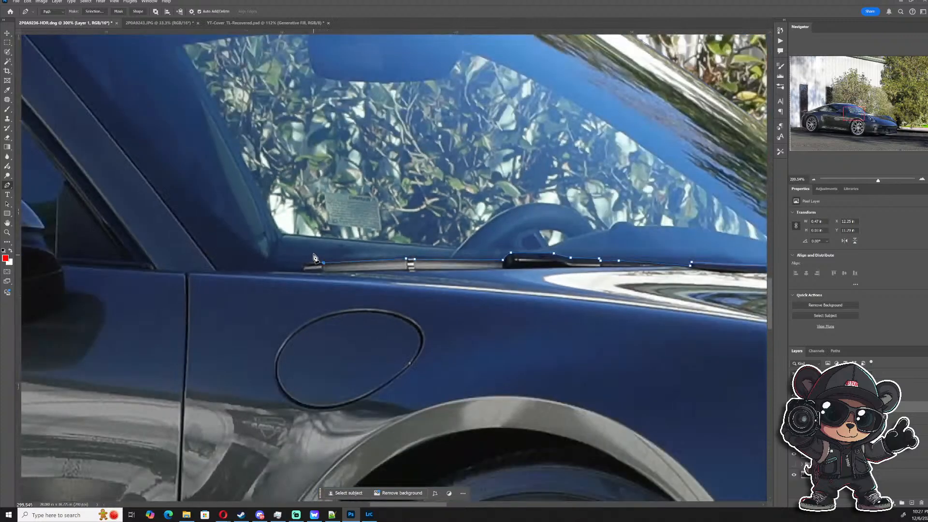
{"action": "scroll", "coordinate": [304, 275], "scroll_direction": "up", "scroll_amount": 2}
{"action": "scroll", "coordinate": [305, 273], "scroll_direction": "up", "scroll_amount": 3}
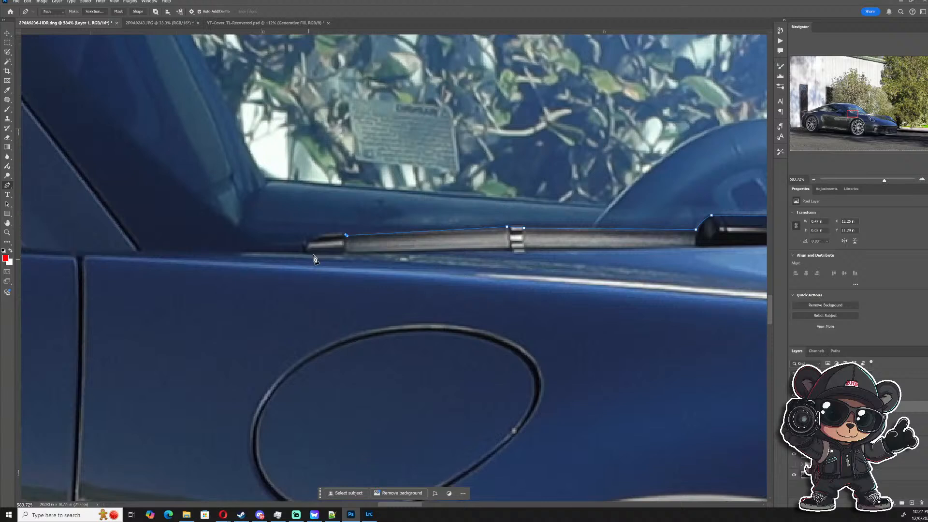
{"action": "left_click", "coordinate": [341, 232]}
{"action": "left_click_drag", "start_coordinate": [296, 245], "coordinate": [290, 275]}
{"action": "left_click", "coordinate": [266, 247]}
{"action": "left_click", "coordinate": [144, 252]}
{"action": "scroll", "coordinate": [140, 252], "scroll_direction": "down", "scroll_amount": 4}
{"action": "left_click_drag", "start_coordinate": [116, 204], "coordinate": [418, 385]}
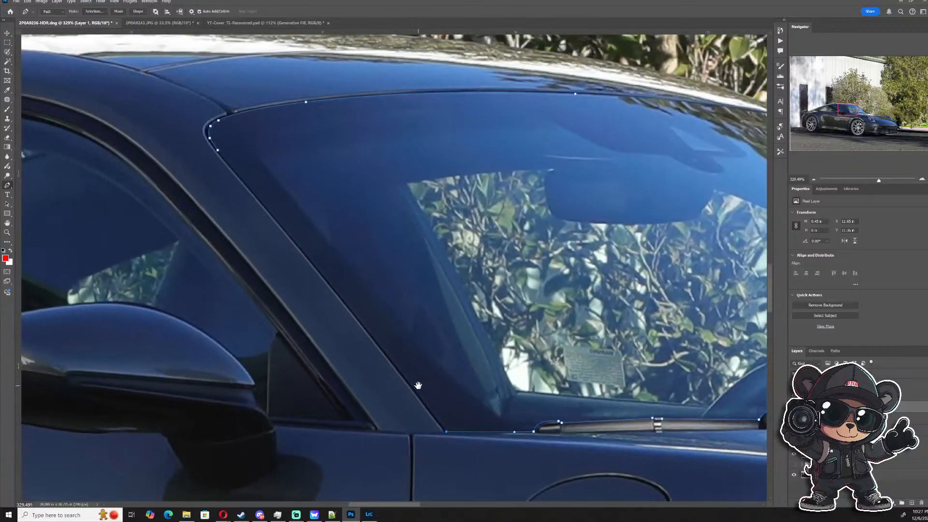
{"action": "left_click", "coordinate": [218, 152]}
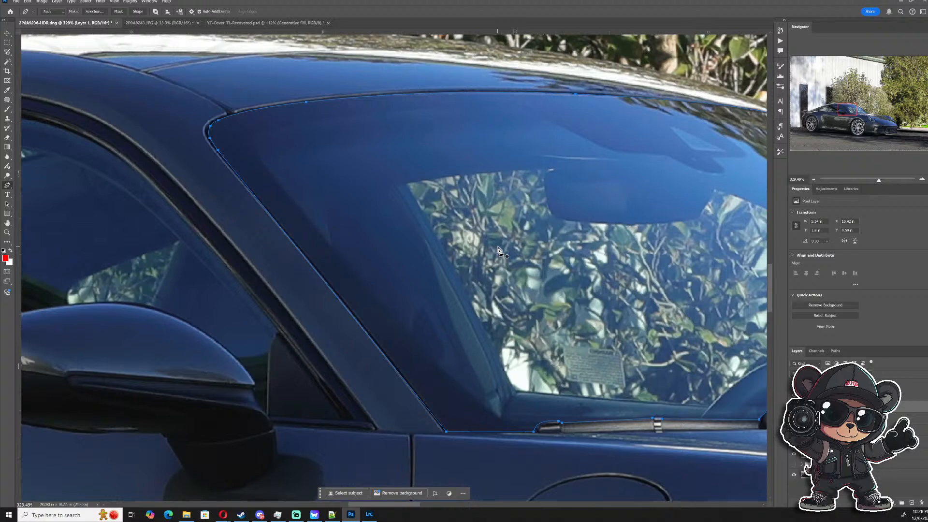
- Convert the closed windshield path into a selection
{"action": "right_click", "coordinate": [503, 200]}
{"action": "key", "text": "Escape"}
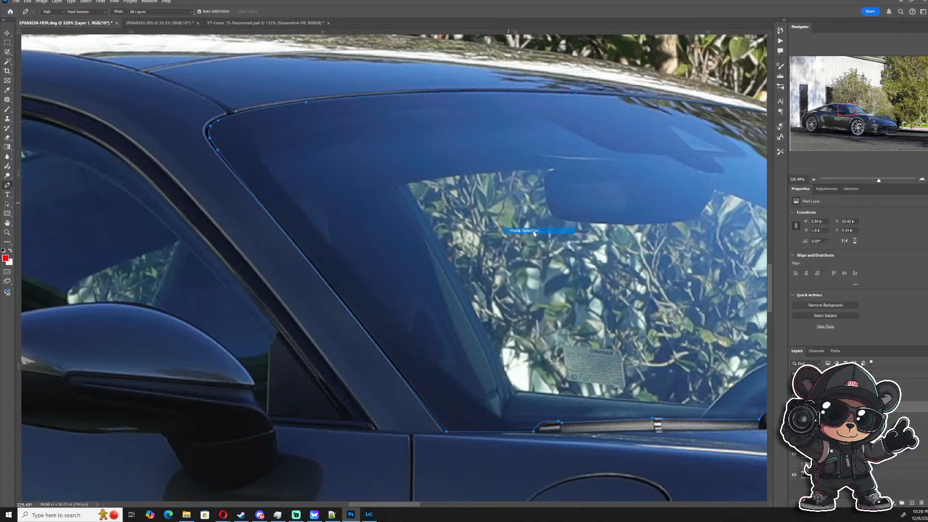
{"action": "key", "text": "i"}
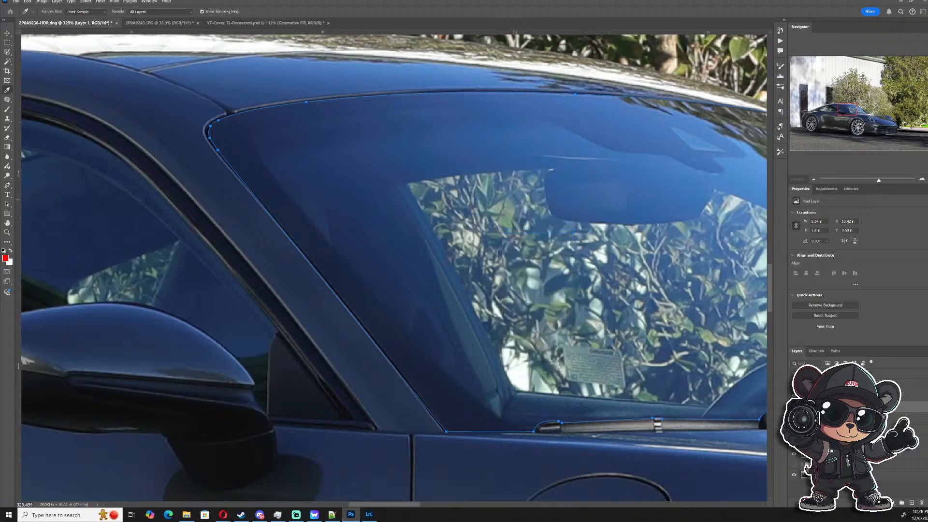
{"action": "key", "text": "p"}
{"action": "key", "text": "ctrl+Return"}
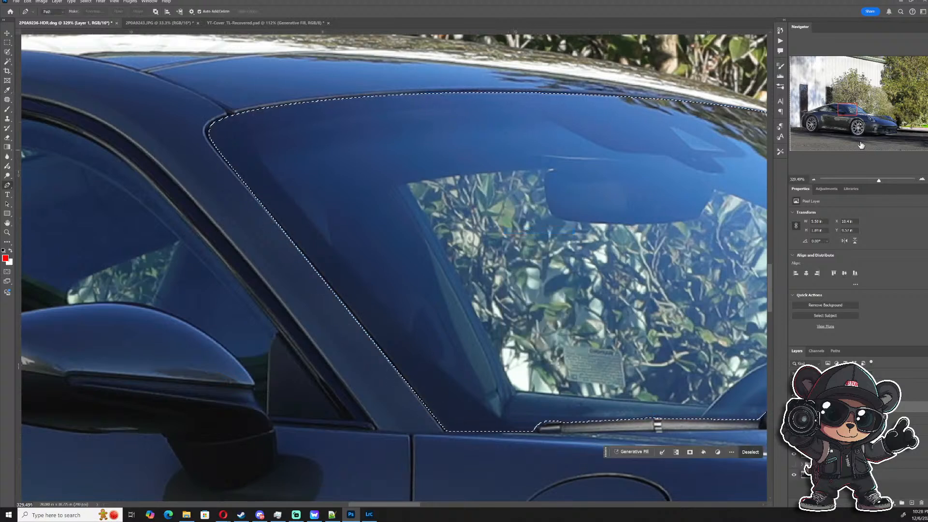
- Start a Pen path at the side window's front lower corner and trace up the black triangle's edge to the pillar
{"action": "scroll", "coordinate": [256, 396], "scroll_direction": "up", "scroll_amount": 1}
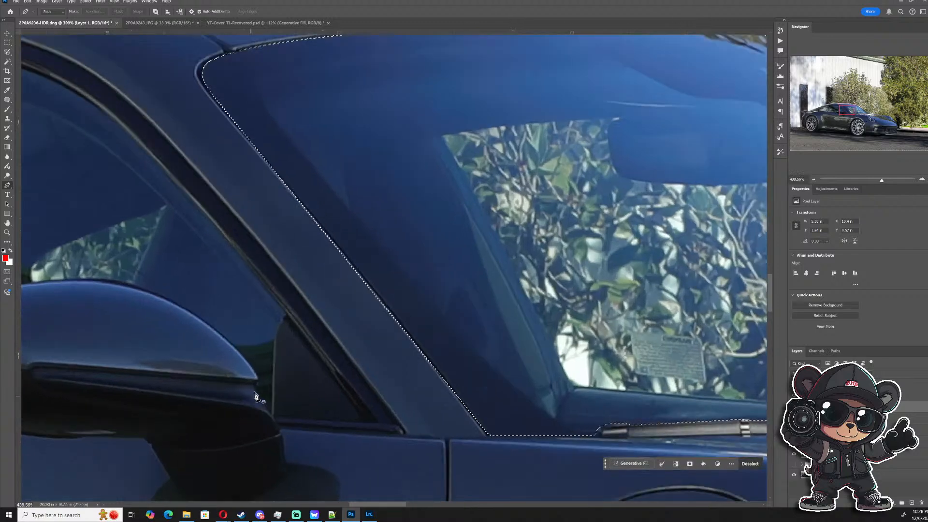
{"action": "scroll", "coordinate": [256, 396], "scroll_direction": "up", "scroll_amount": 1}
{"action": "left_click", "coordinate": [277, 414]}
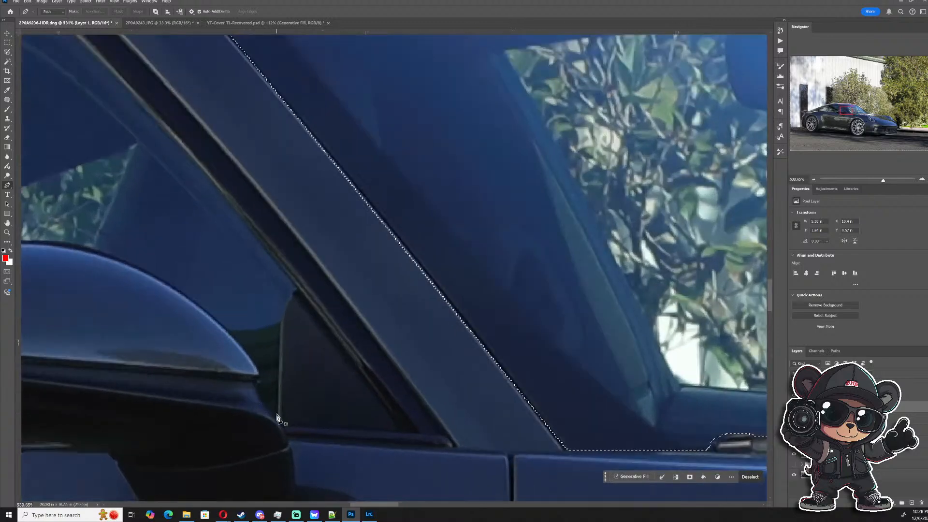
{"action": "left_click", "coordinate": [279, 315]}
{"action": "left_click", "coordinate": [291, 294]}
{"action": "scroll", "coordinate": [259, 328], "scroll_direction": "down", "scroll_amount": 1}
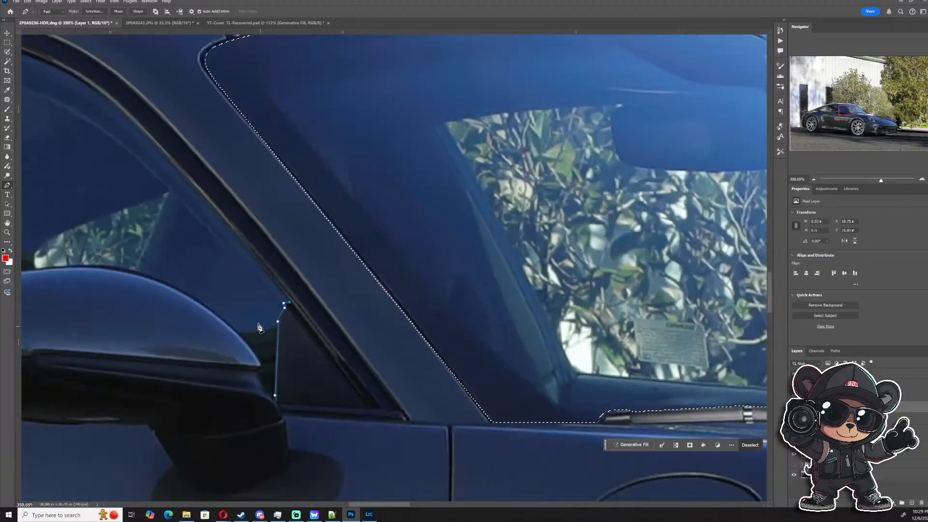
- Continue the side window path along the pillar and curve it onto the glass's upper edge under the roofline
{"action": "left_click_drag", "start_coordinate": [259, 327], "coordinate": [571, 401]}
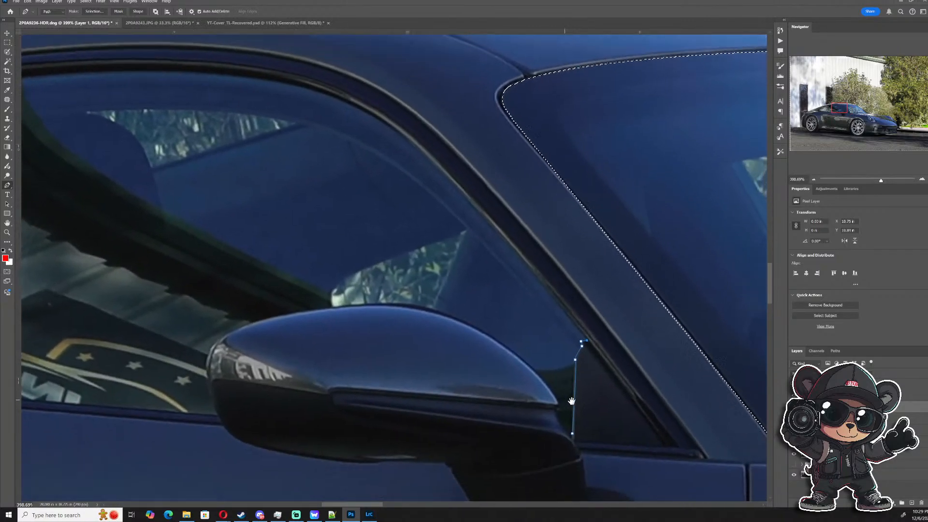
{"action": "scroll", "coordinate": [571, 401], "scroll_direction": "down", "scroll_amount": 2}
{"action": "scroll", "coordinate": [508, 305], "scroll_direction": "up", "scroll_amount": 2}
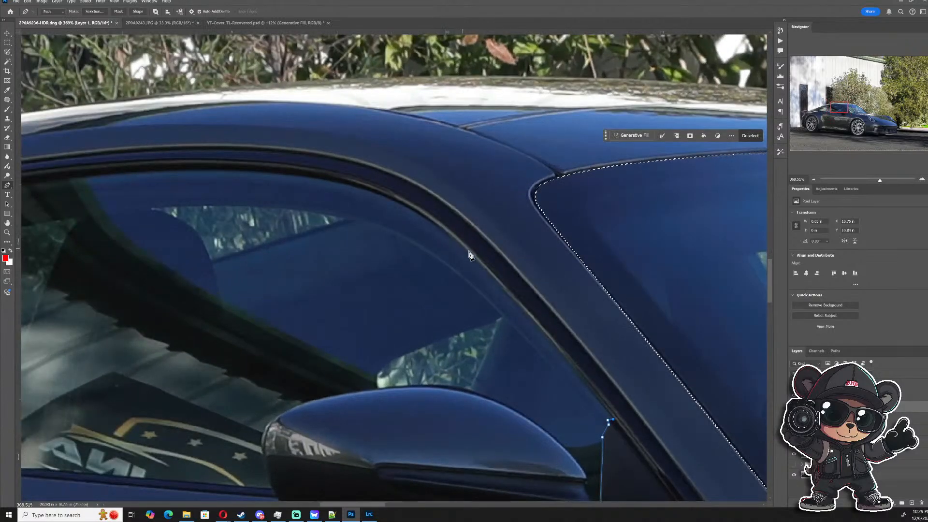
{"action": "left_click_drag", "start_coordinate": [466, 250], "coordinate": [453, 239]}
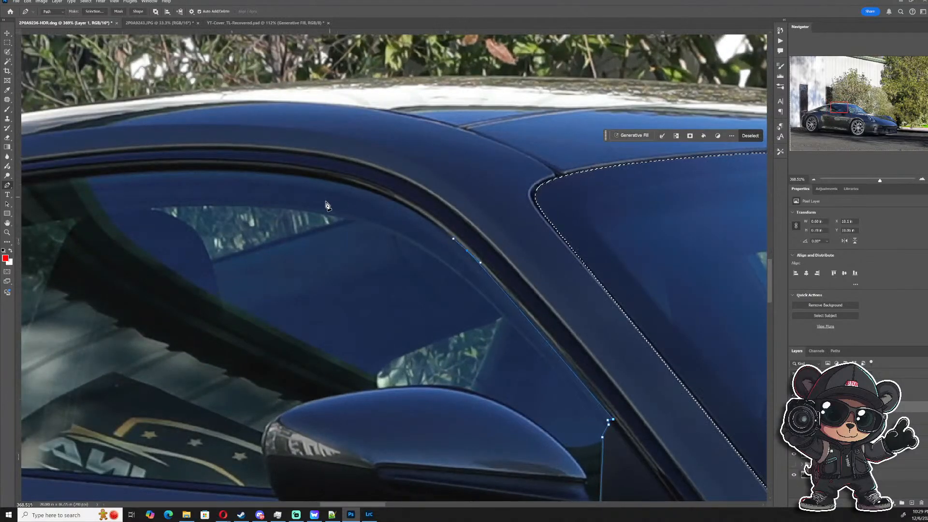
{"action": "left_click_drag", "start_coordinate": [297, 173], "coordinate": [202, 170]}
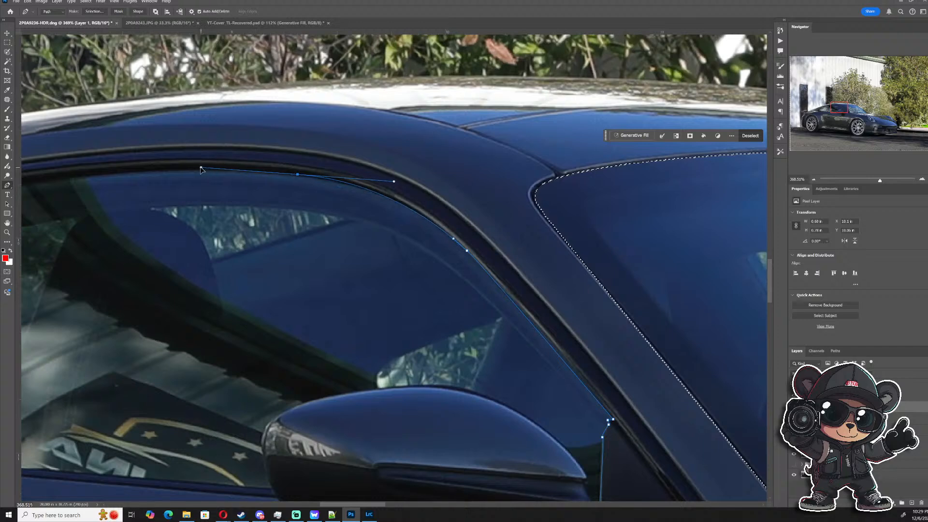
- Trace the upper edge past the door divider and along the rear quarter window, then curve around its pointed rear corner
{"action": "left_click_drag", "start_coordinate": [173, 198], "coordinate": [484, 180]}
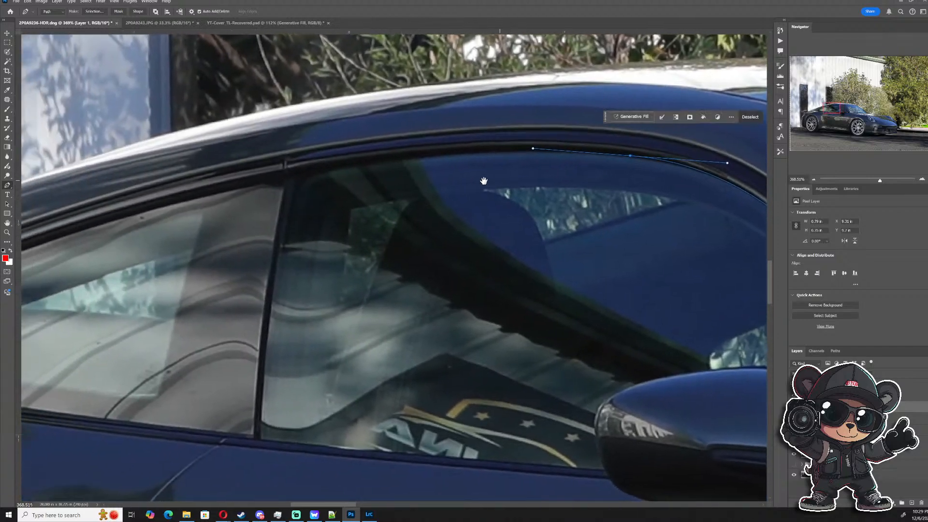
{"action": "left_click_drag", "start_coordinate": [302, 175], "coordinate": [221, 195]}
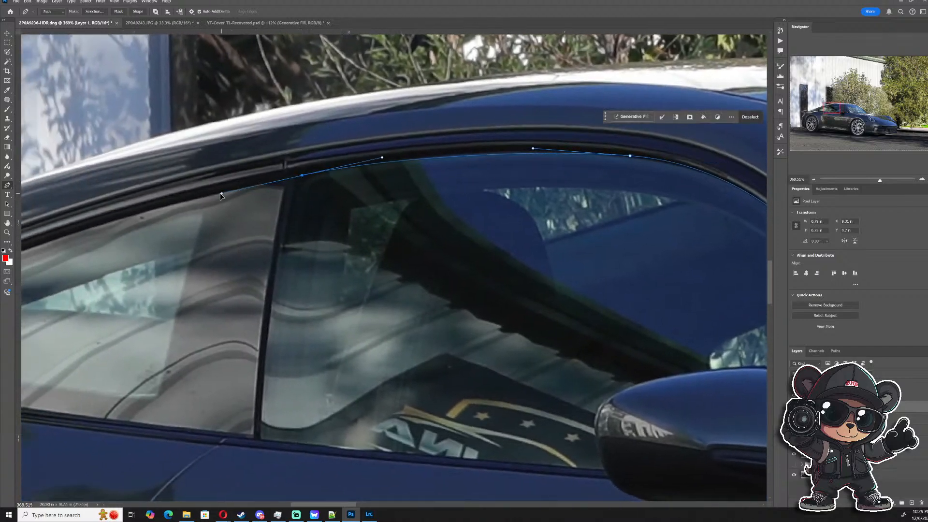
{"action": "left_click", "coordinate": [168, 201]}
{"action": "left_click_drag", "start_coordinate": [152, 237], "coordinate": [487, 168]}
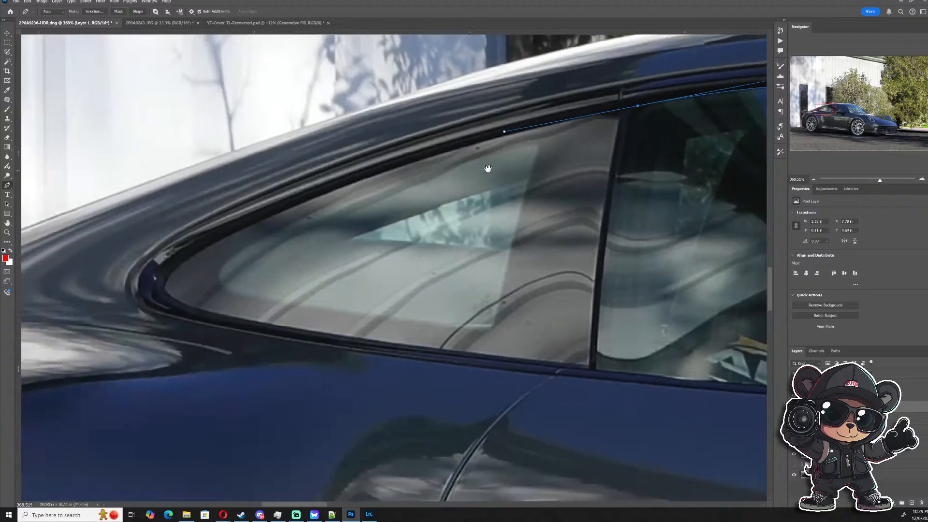
{"action": "left_click_drag", "start_coordinate": [248, 252], "coordinate": [303, 319]}
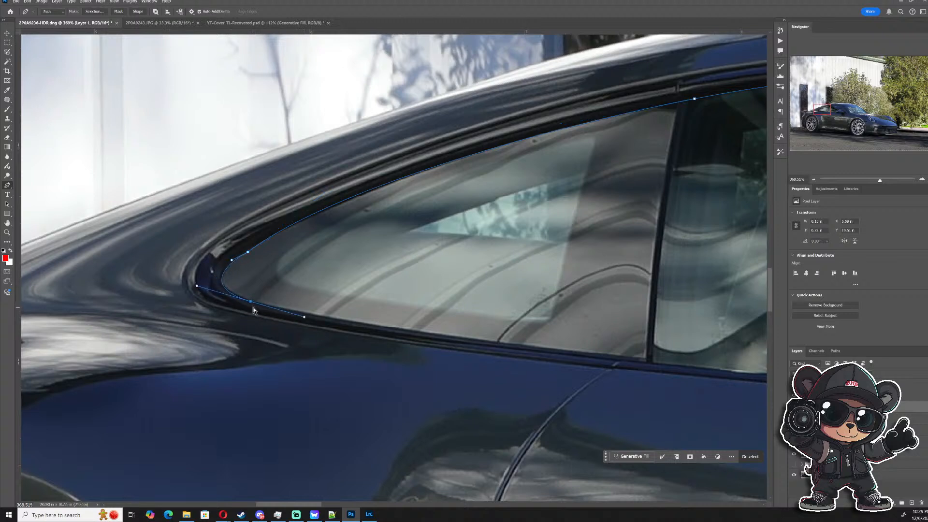
{"action": "left_click_drag", "start_coordinate": [250, 303], "coordinate": [250, 301]}
- Trace the side windows' lower edge forward from the rear corner to the mirror housing and refine the curve along the trim
{"action": "left_click_drag", "start_coordinate": [500, 296], "coordinate": [199, 259]}
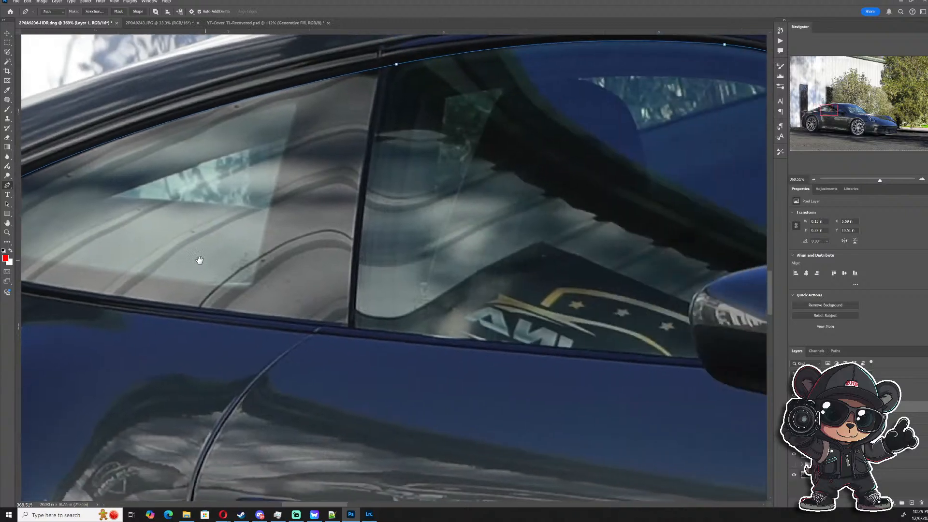
{"action": "left_click_drag", "start_coordinate": [333, 328], "coordinate": [481, 343]}
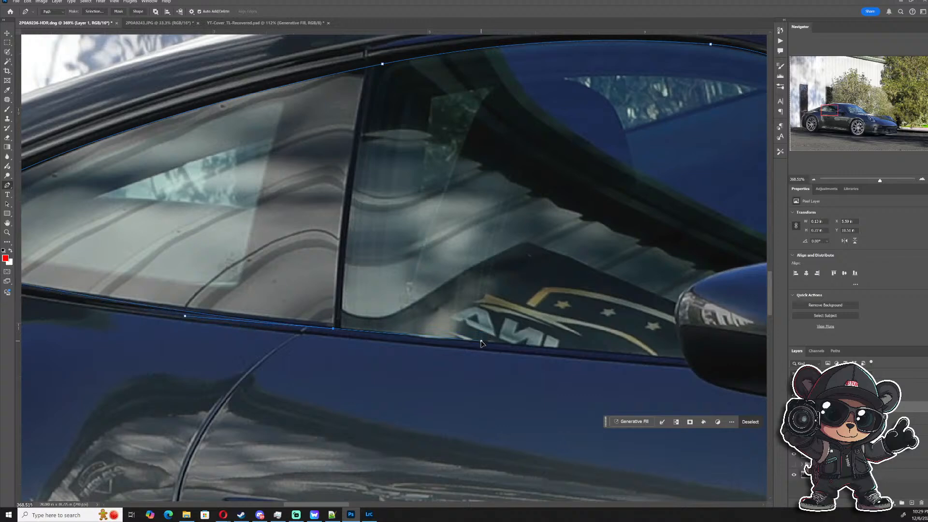
{"action": "scroll", "coordinate": [261, 311], "scroll_direction": "down", "scroll_amount": 5}
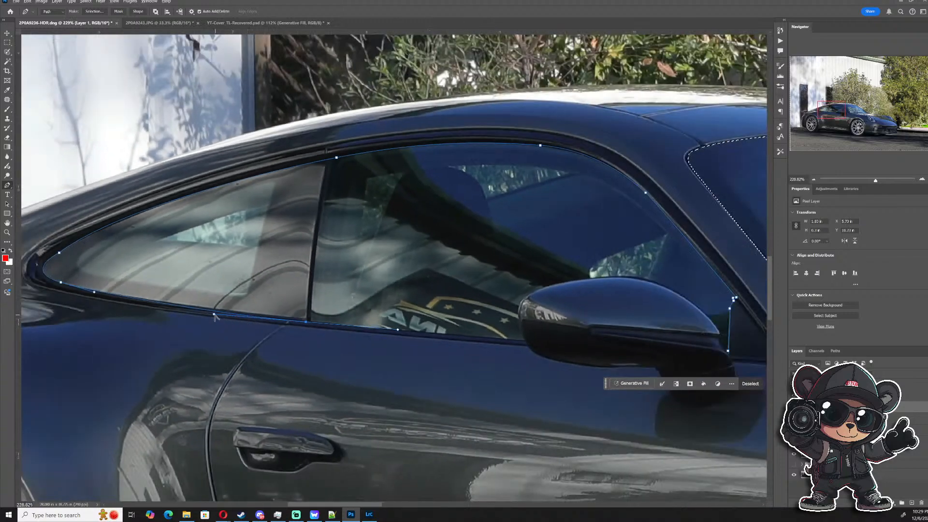
{"action": "left_click_drag", "start_coordinate": [191, 310], "coordinate": [135, 300]}
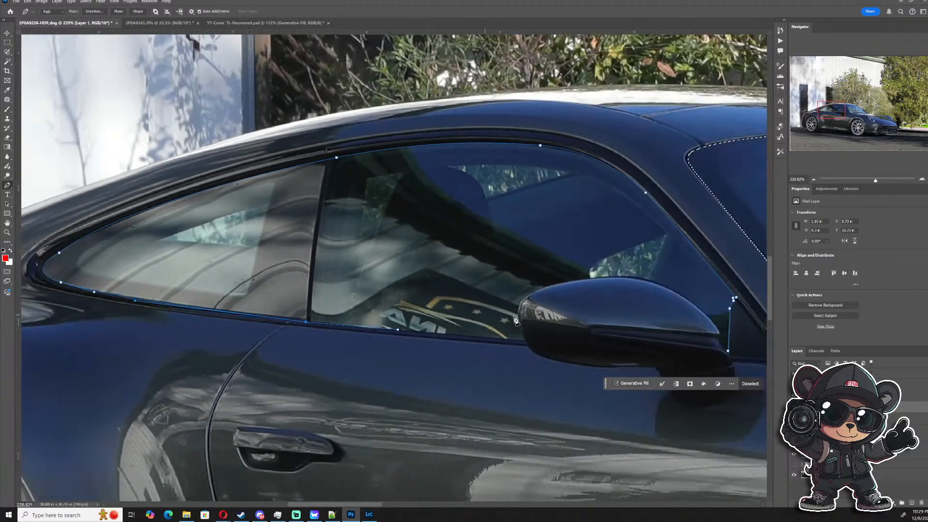
{"action": "left_click", "coordinate": [524, 341]}
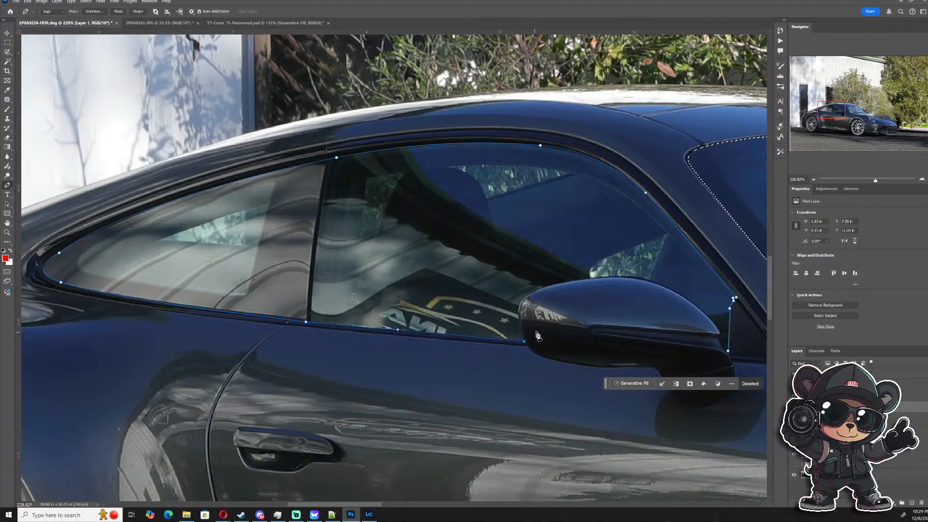
- Trace the path around the mirror housing's outer and upper edge and close it at the starting point by the black triangle
{"action": "scroll", "coordinate": [527, 336], "scroll_direction": "up", "scroll_amount": 5}
{"action": "left_click_drag", "start_coordinate": [501, 278], "coordinate": [512, 257]}
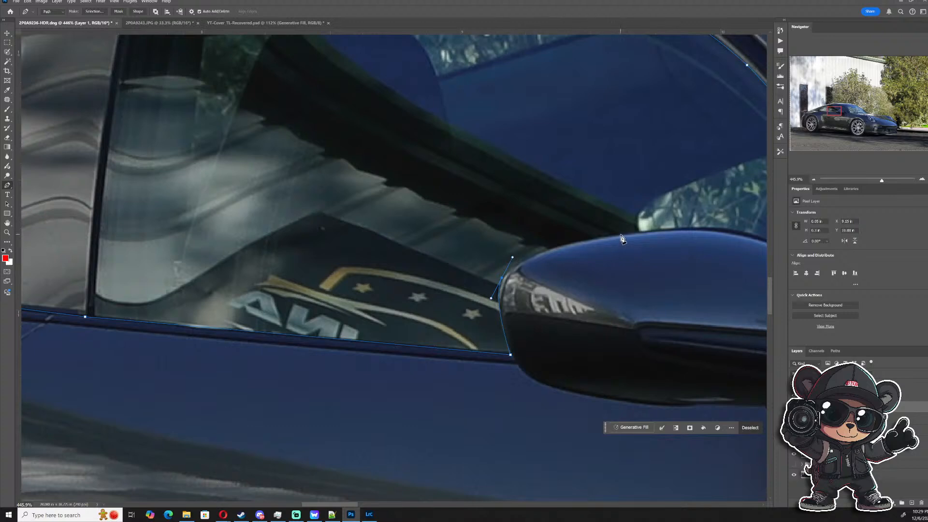
{"action": "left_click_drag", "start_coordinate": [620, 236], "coordinate": [408, 240]}
{"action": "left_click_drag", "start_coordinate": [526, 256], "coordinate": [594, 287]}
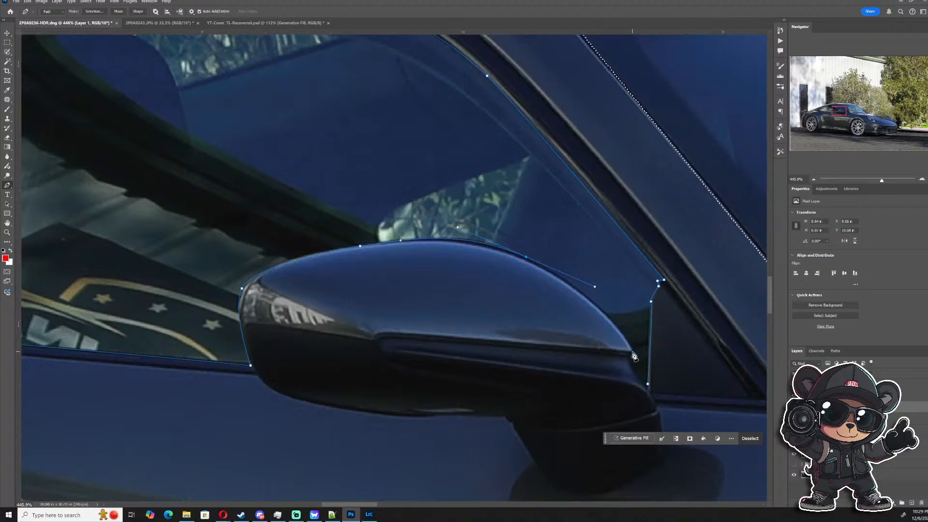
{"action": "left_click_drag", "start_coordinate": [632, 351], "coordinate": [636, 363]}
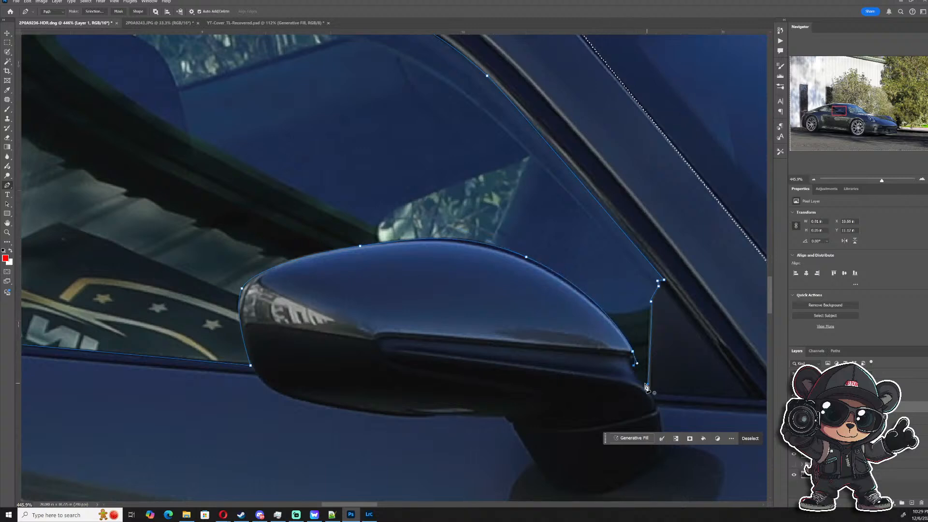
{"action": "left_click", "coordinate": [649, 389]}
- Convert the closed side window path into a selection added to the existing windshield selection
{"action": "scroll", "coordinate": [545, 321], "scroll_direction": "down", "scroll_amount": 6}
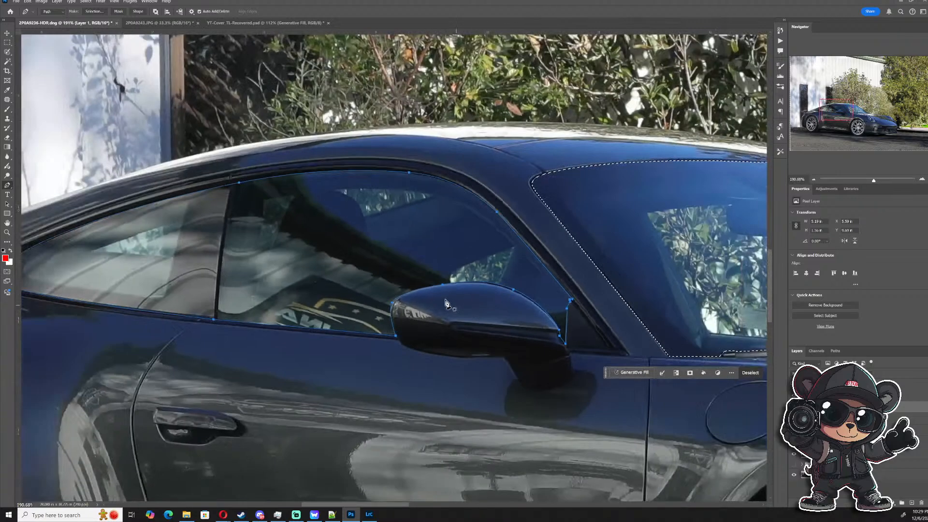
{"action": "right_click", "coordinate": [390, 273]}
{"action": "left_click", "coordinate": [422, 306]}
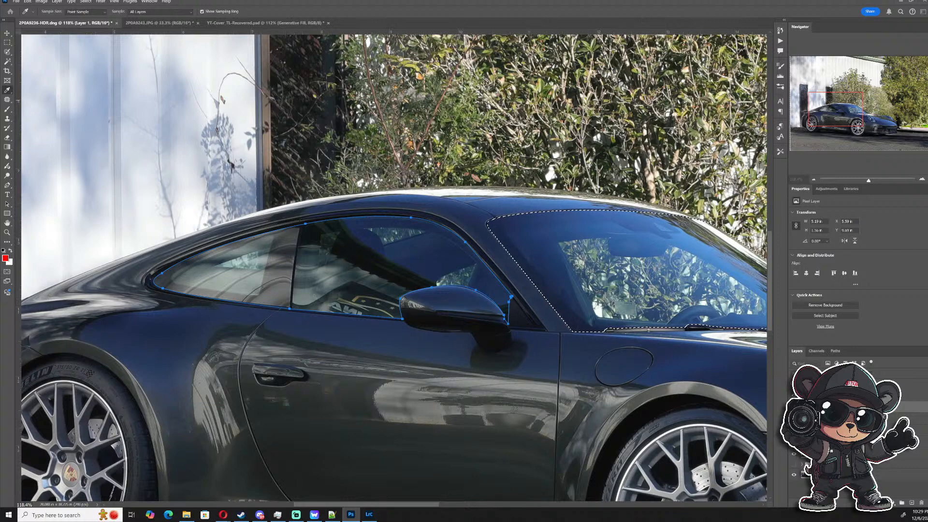
{"action": "key", "text": "Return"}
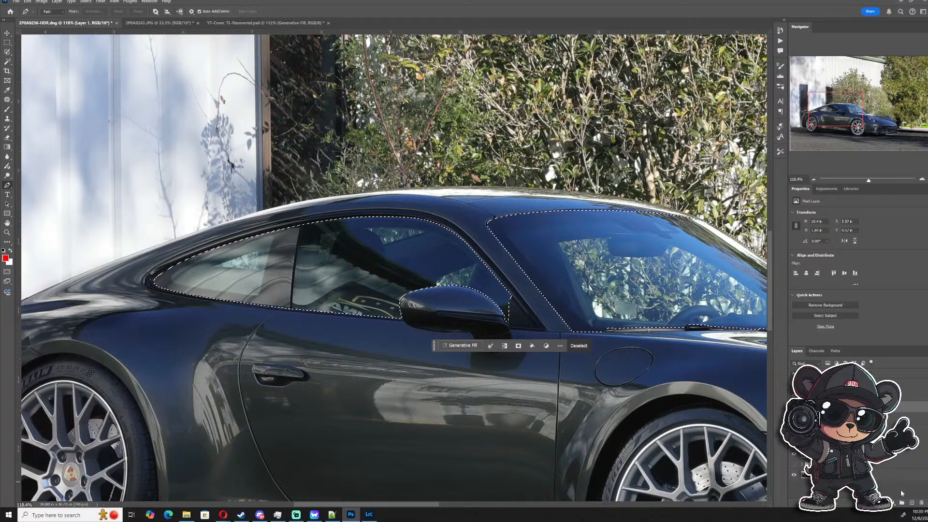
- Add a Solid Color fill layer in black (000000) masked to the window selection and move it higher in the layer stack
{"action": "left_click", "coordinate": [894, 503]}
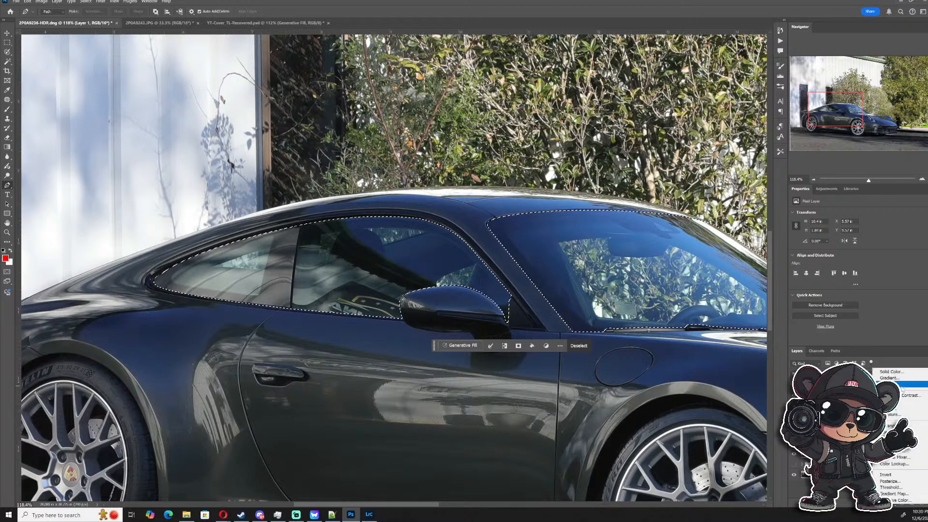
{"action": "left_click", "coordinate": [890, 371]}
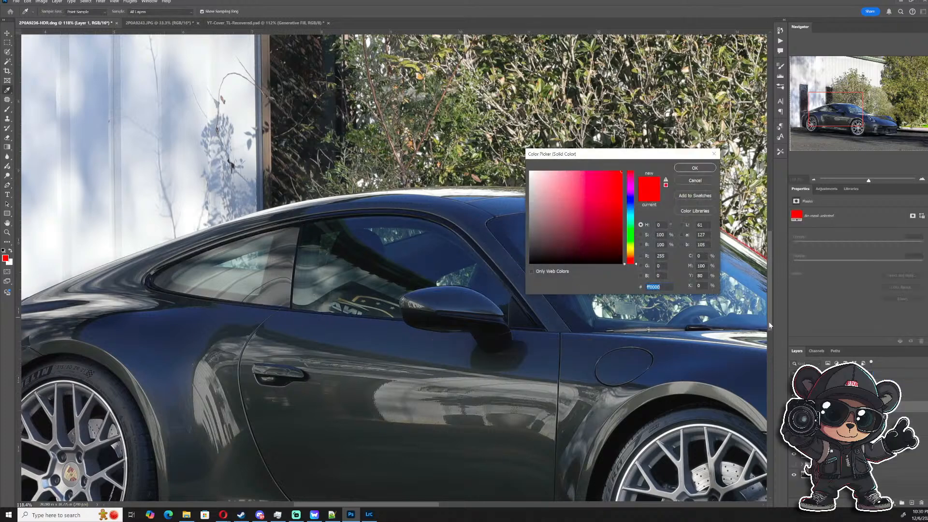
{"action": "type", "text": "000000"}
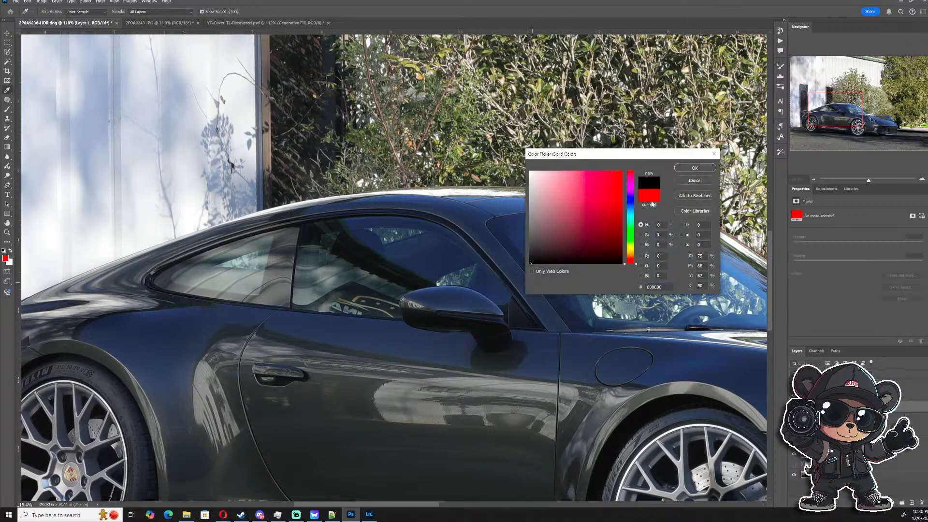
{"action": "left_click", "coordinate": [682, 169]}
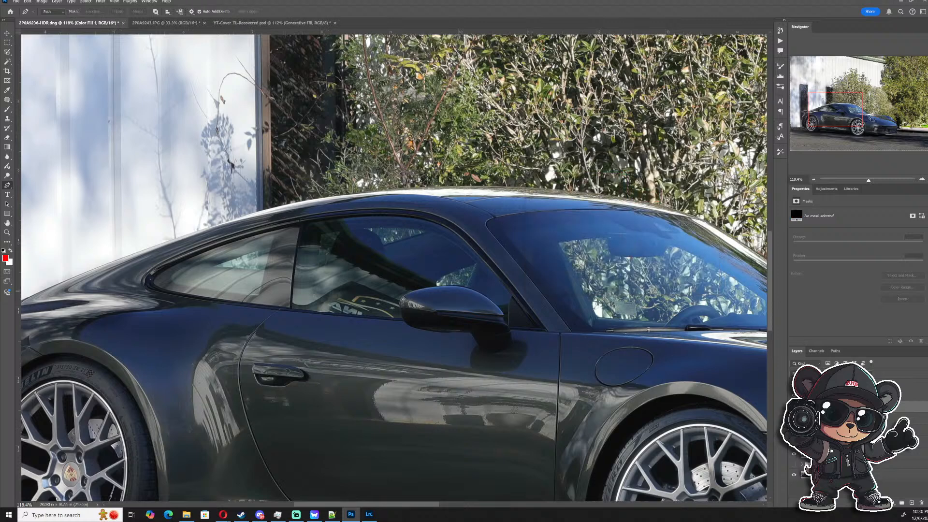
{"action": "left_click", "coordinate": [841, 417]}
{"action": "left_click_drag", "start_coordinate": [841, 428], "coordinate": [841, 393]}
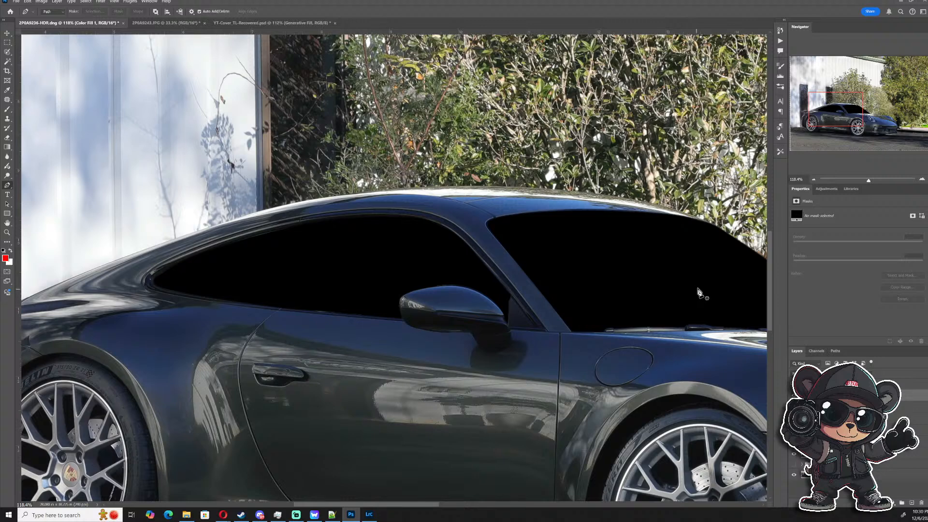
- Hide and show the black fill layer to compare the windows with and without it
{"action": "left_click_drag", "start_coordinate": [844, 117], "coordinate": [850, 118]}
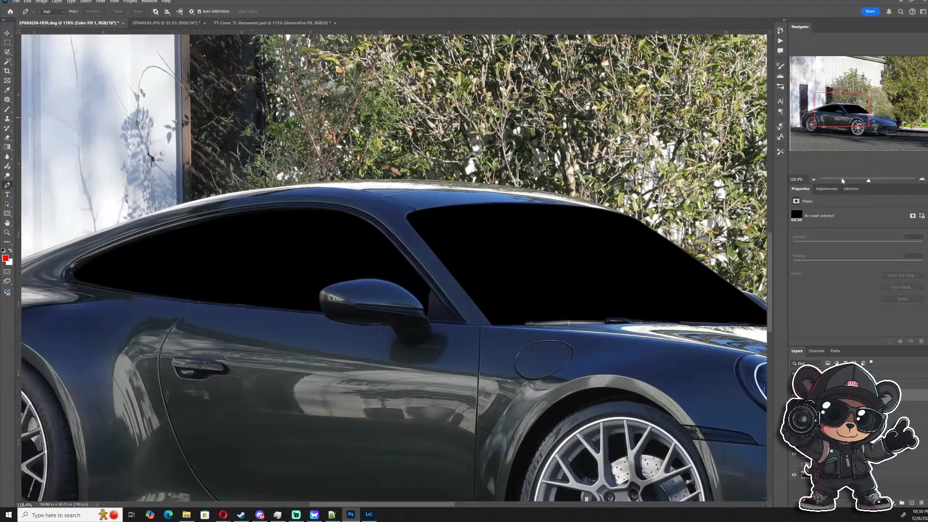
{"action": "left_click", "coordinate": [793, 393]}
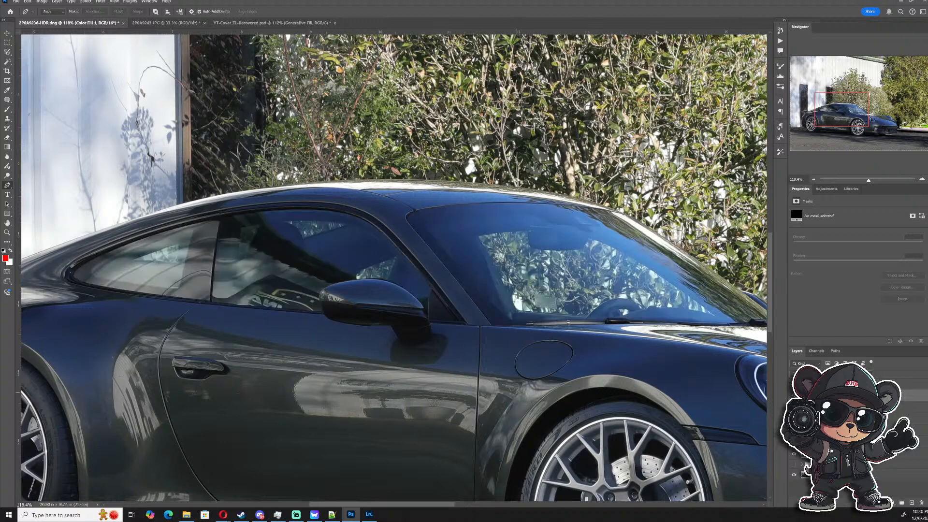
{"action": "left_click", "coordinate": [793, 393]}
- Preview blend modes on the black window fill, keep Normal, and lower its opacity to a subtle see-through tint
{"action": "left_click", "coordinate": [809, 373]}
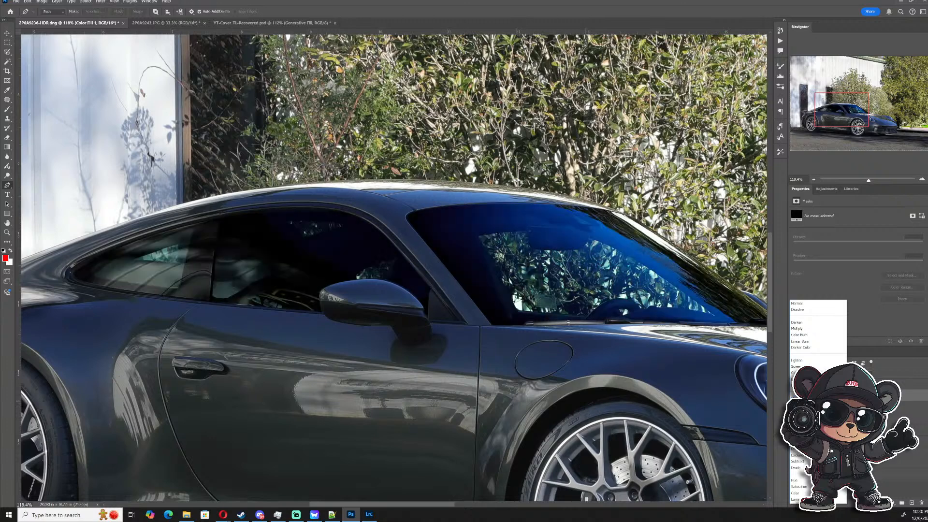
{"action": "left_click", "coordinate": [857, 399]}
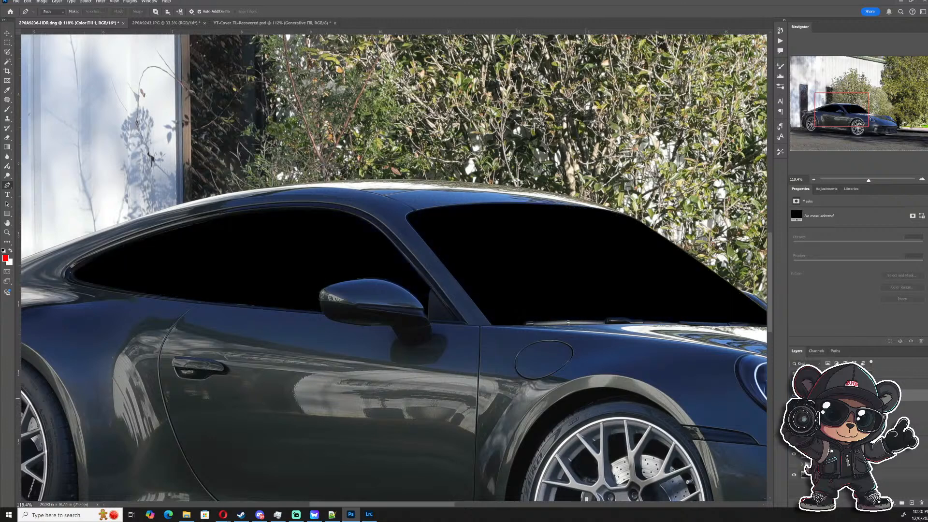
{"action": "left_click", "coordinate": [793, 396]}
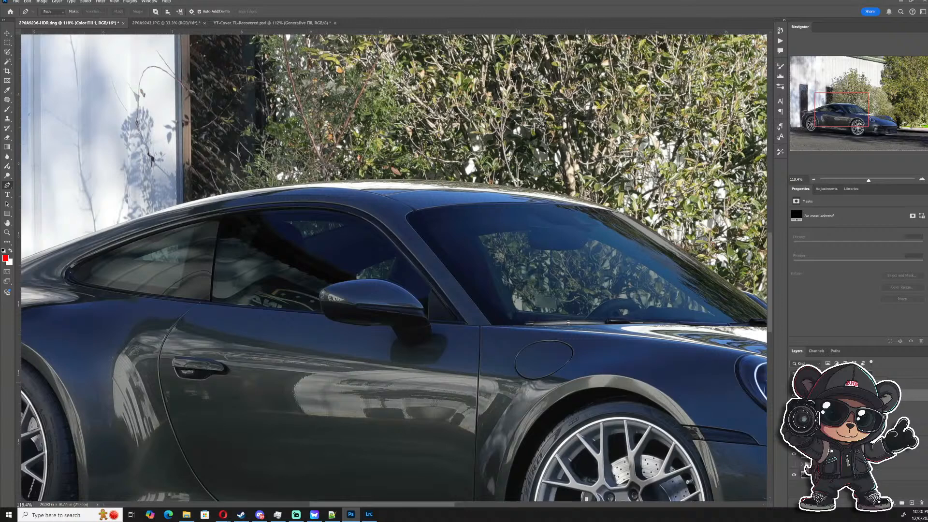
{"action": "left_click_drag", "start_coordinate": [893, 381], "coordinate": [885, 383]}
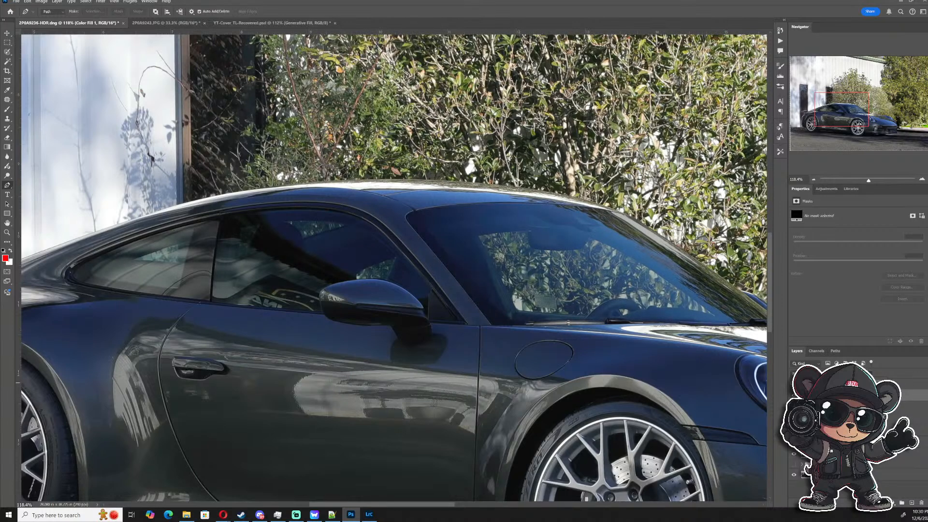
- Add a Hue/Saturation adjustment above the Group 1 copy 2 layer and reduce its Blues saturation to about -90
{"action": "left_click", "coordinate": [860, 407]}
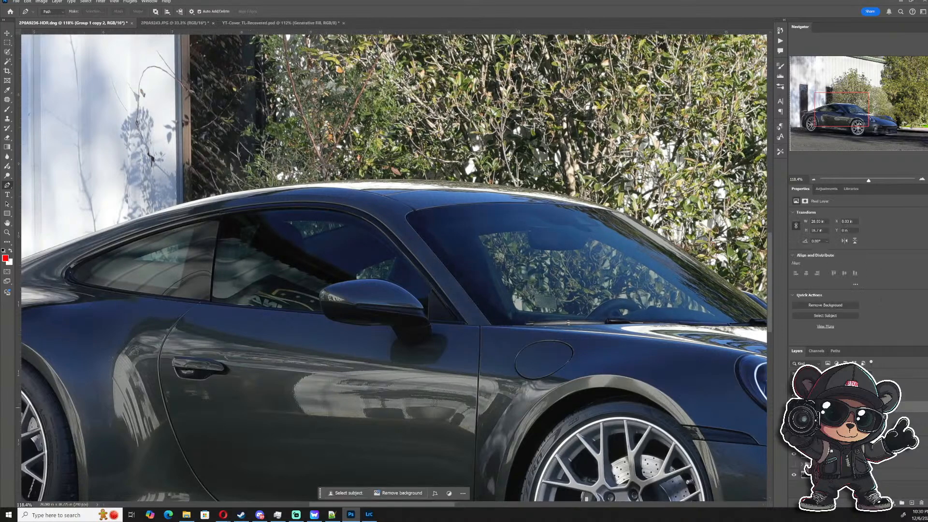
{"action": "left_click", "coordinate": [892, 503]}
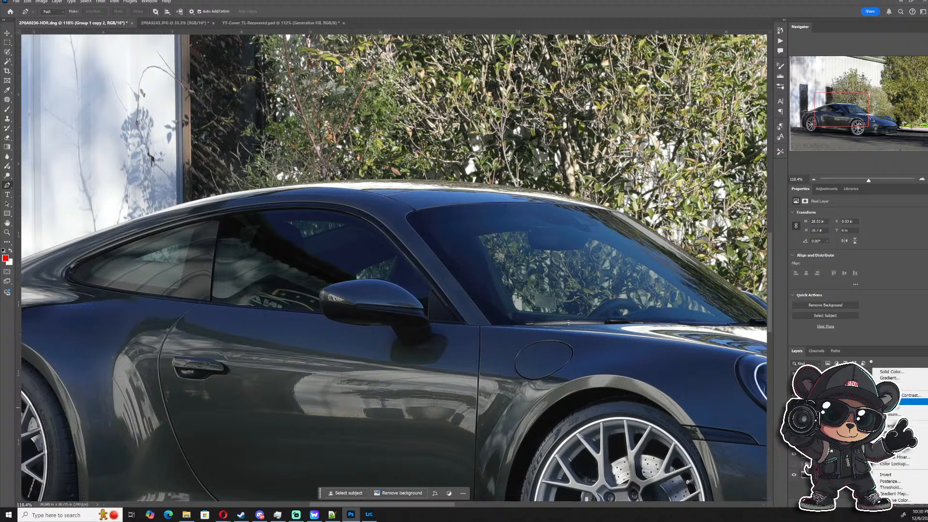
{"action": "left_click", "coordinate": [901, 431]}
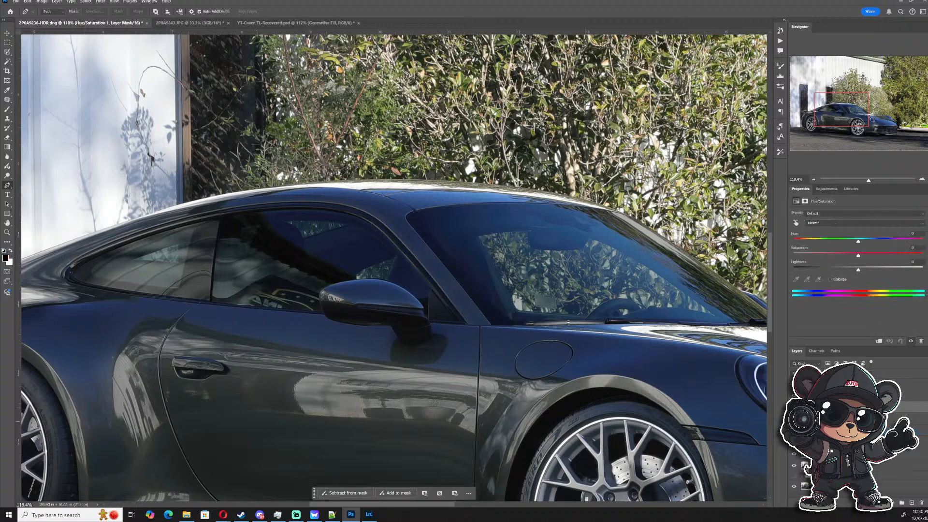
{"action": "left_click", "coordinate": [824, 223]}
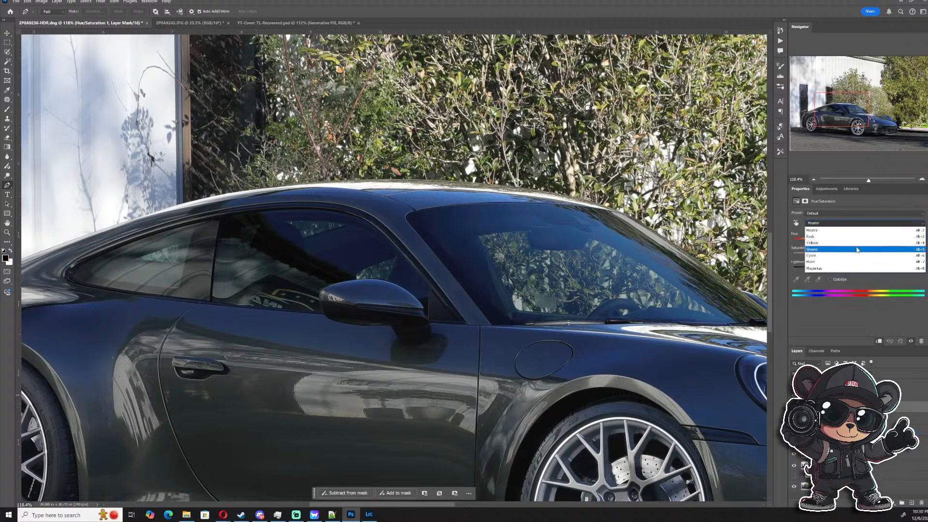
{"action": "left_click", "coordinate": [843, 262]}
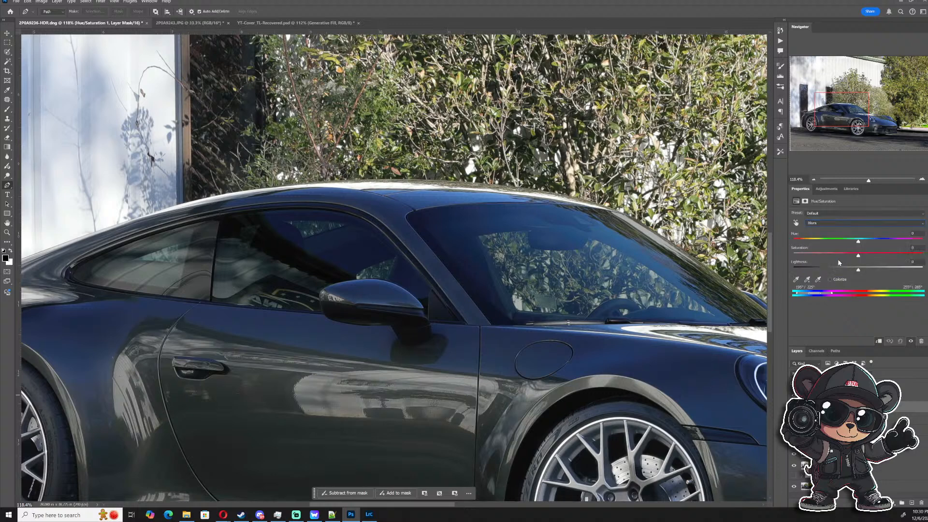
{"action": "left_click_drag", "start_coordinate": [862, 257], "coordinate": [800, 249]}
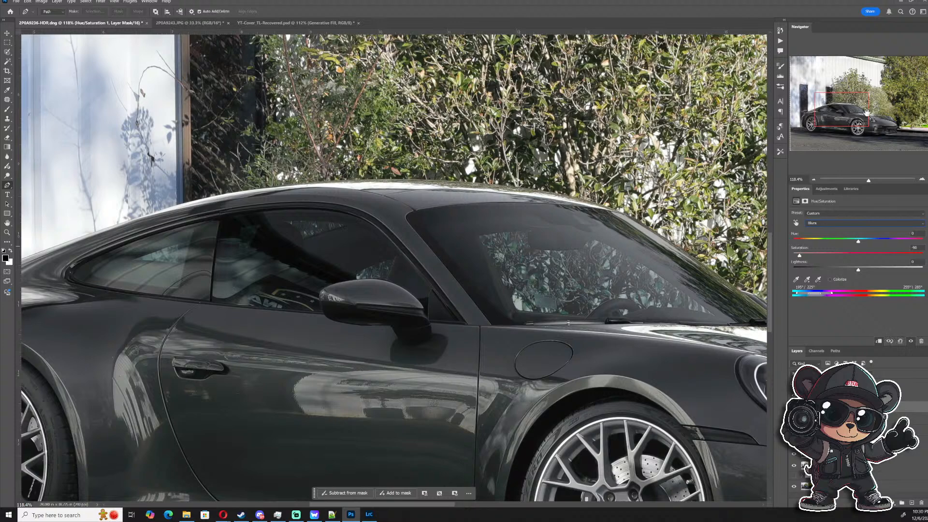
- Examine the desaturated paint across the whole car and against the background
{"action": "left_click_drag", "start_coordinate": [866, 112], "coordinate": [847, 120]}
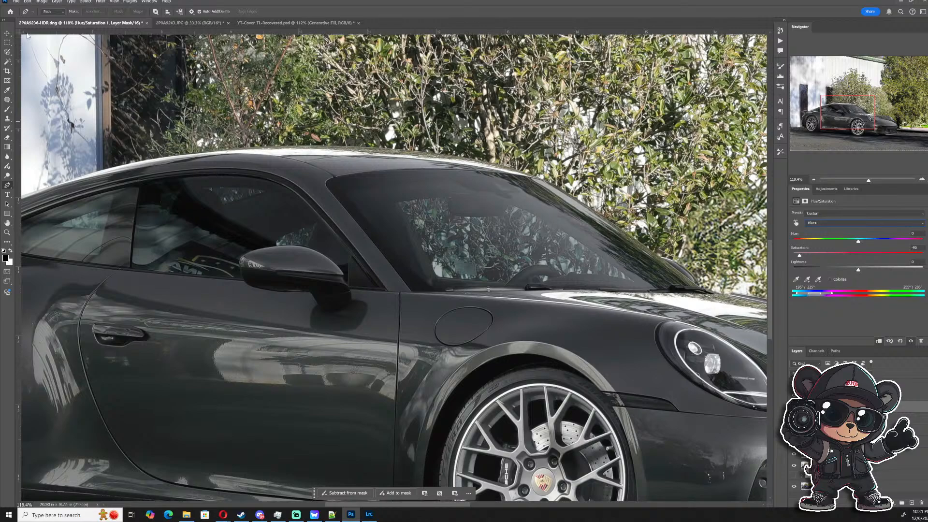
{"action": "left_click", "coordinate": [7, 33]}
{"action": "left_click", "coordinate": [177, 131]}
{"action": "scroll", "coordinate": [176, 145], "scroll_direction": "down", "scroll_amount": 8}
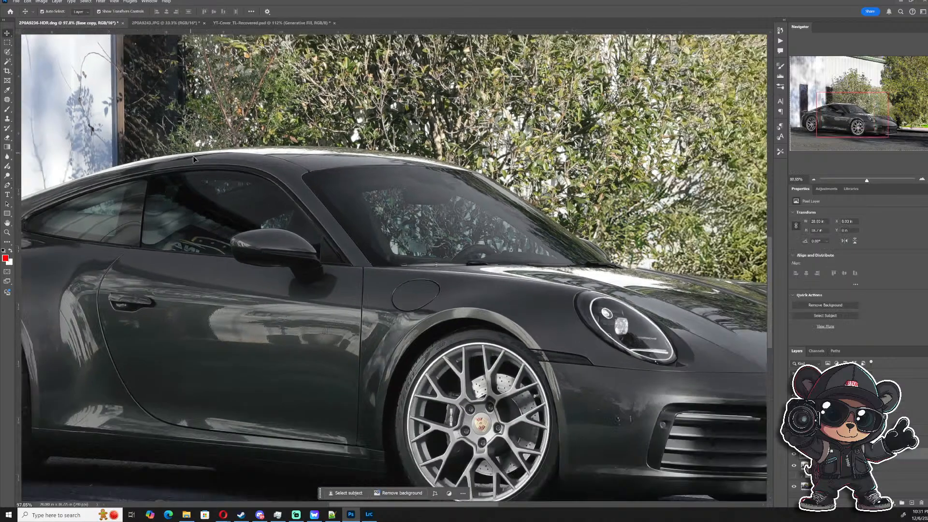
{"action": "scroll", "coordinate": [175, 181], "scroll_direction": "down", "scroll_amount": 4}
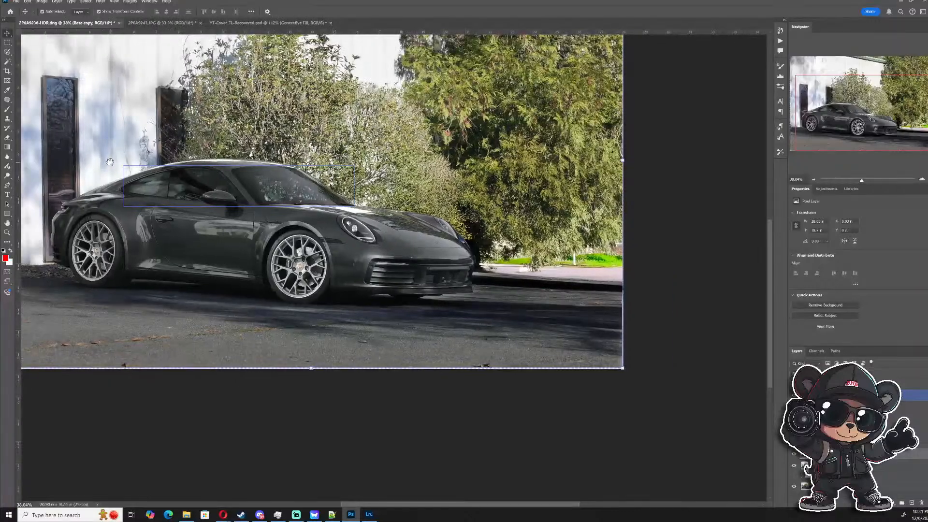
{"action": "left_click_drag", "start_coordinate": [142, 174], "coordinate": [256, 272]}
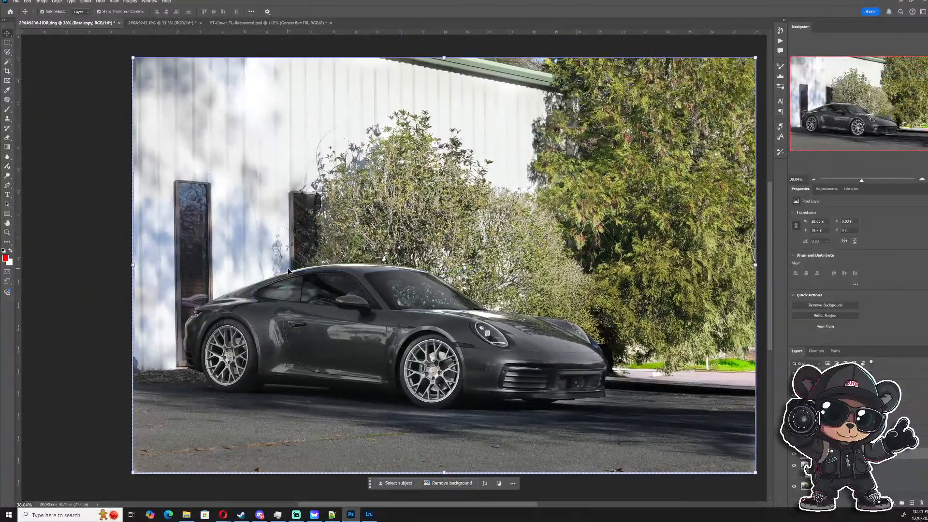
{"action": "scroll", "coordinate": [368, 338], "scroll_direction": "up", "scroll_amount": 2}
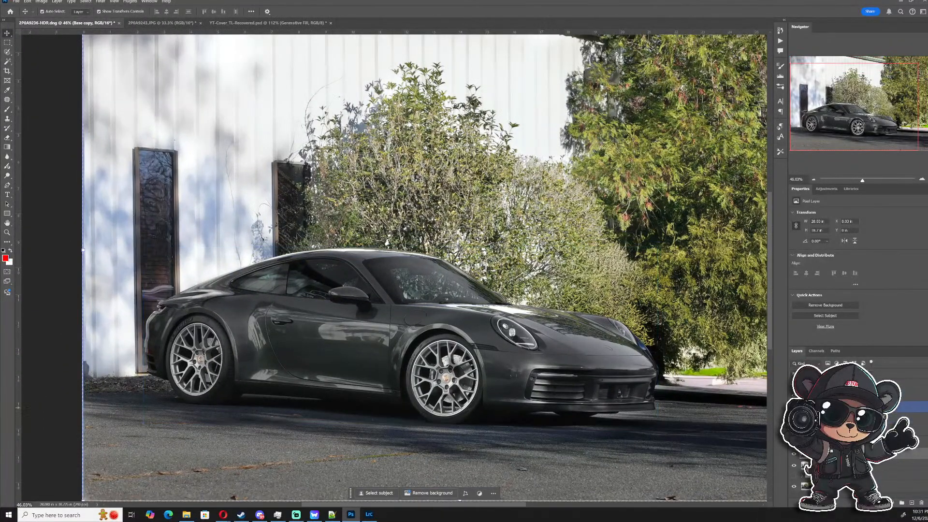
- In the existing Hue/Saturation adjustment, raise the Blues saturation to about +14 and lower the Cyans saturation all the way
{"action": "left_click", "coordinate": [841, 407]}
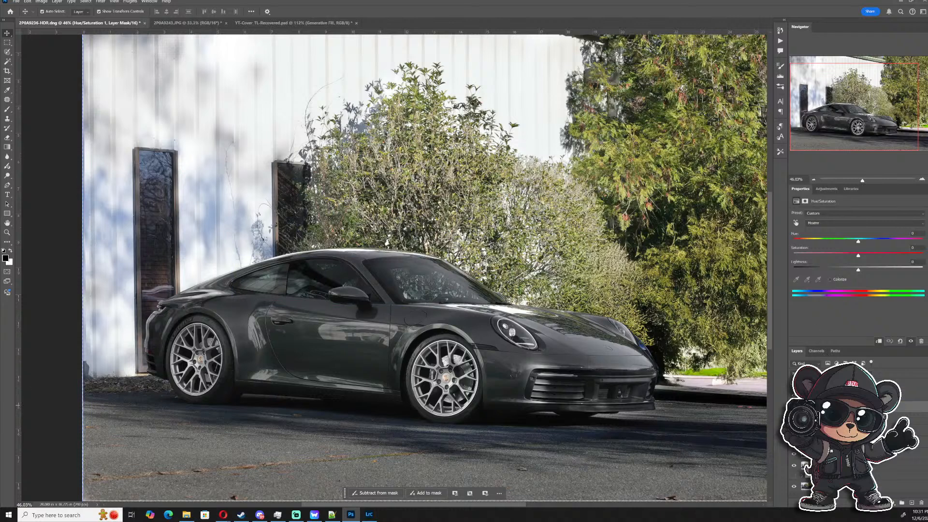
{"action": "left_click", "coordinate": [852, 223]}
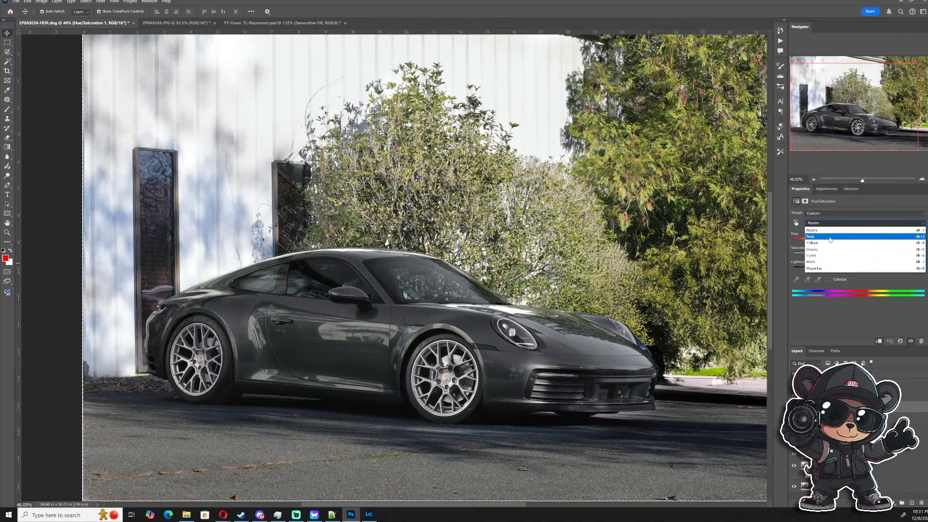
{"action": "left_click", "coordinate": [824, 261]}
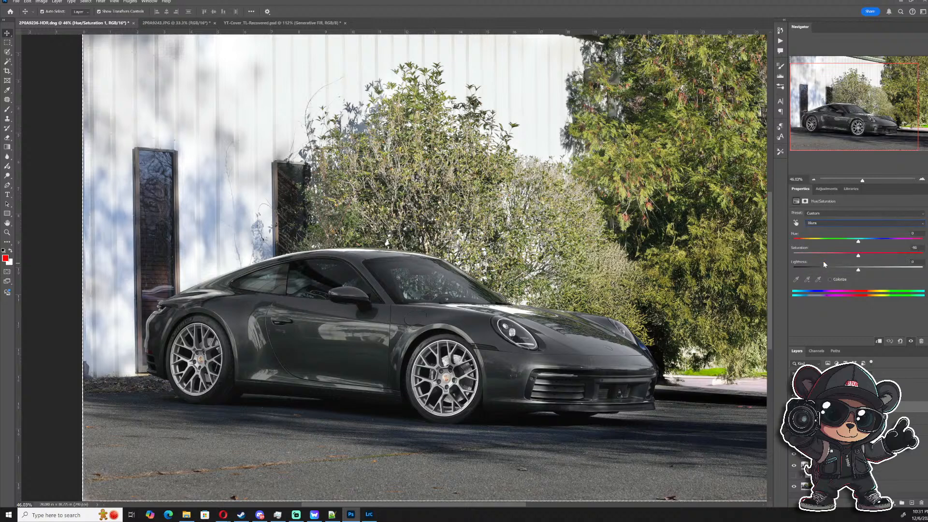
{"action": "left_click_drag", "start_coordinate": [858, 255], "coordinate": [817, 255]}
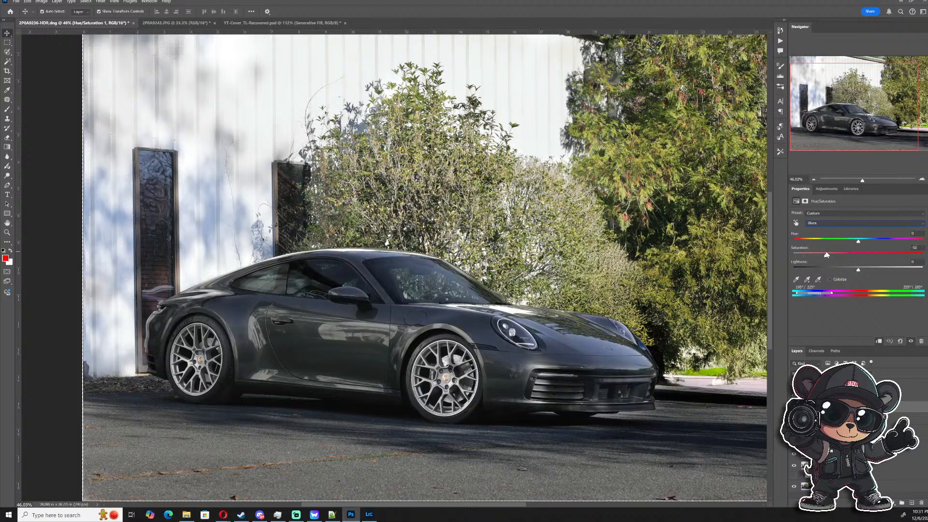
{"action": "left_click_drag", "start_coordinate": [835, 254], "coordinate": [865, 253]}
{"action": "left_click", "coordinate": [845, 222]}
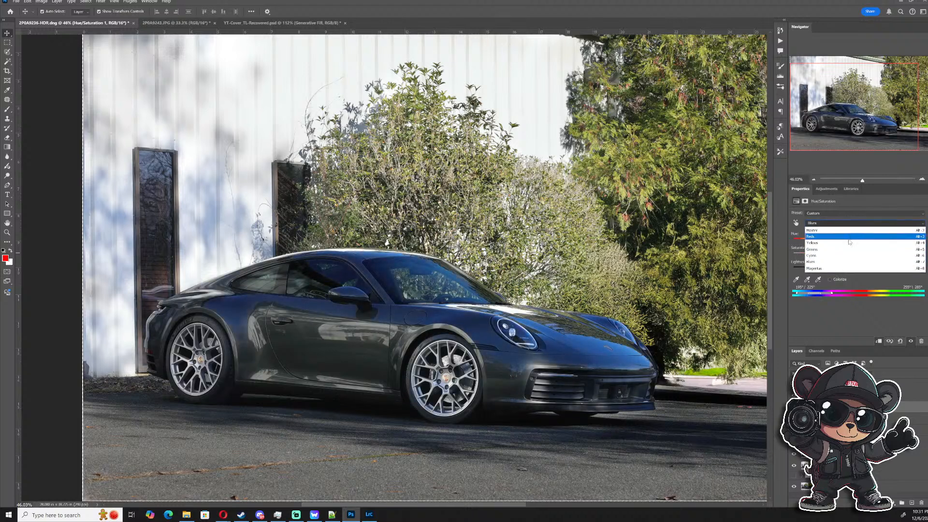
{"action": "left_click", "coordinate": [859, 255]}
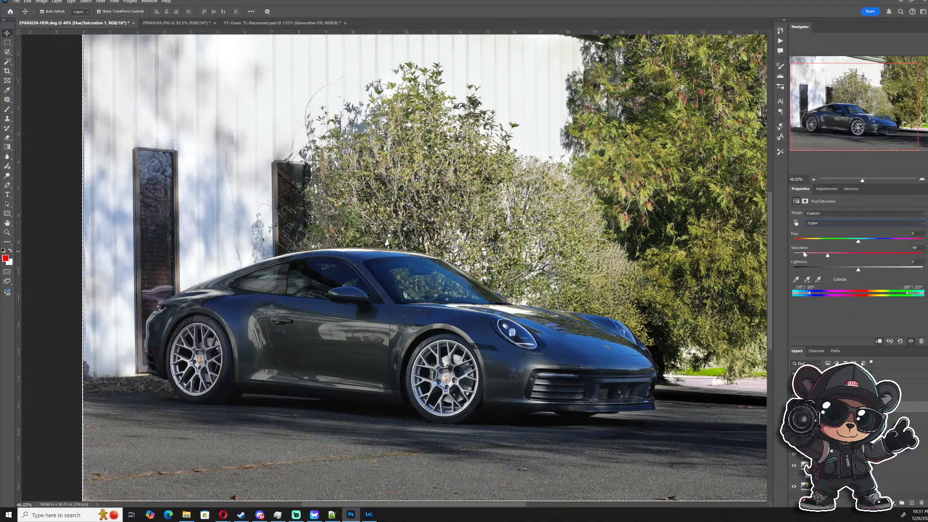
{"action": "left_click_drag", "start_coordinate": [804, 254], "coordinate": [870, 255]}
- Set the Blues saturation of the car's Hue/Saturation adjustment to about -58 and check the paint
{"action": "left_click", "coordinate": [848, 224]}
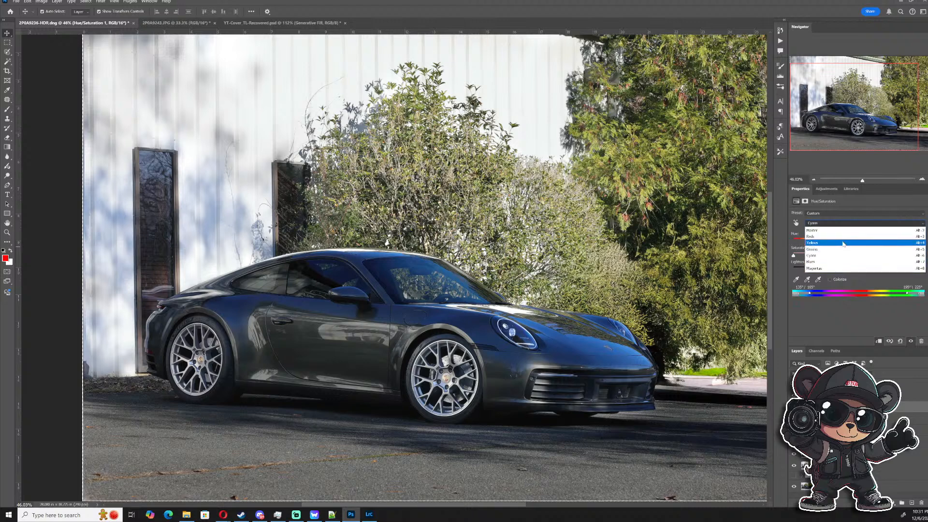
{"action": "left_click", "coordinate": [837, 261]}
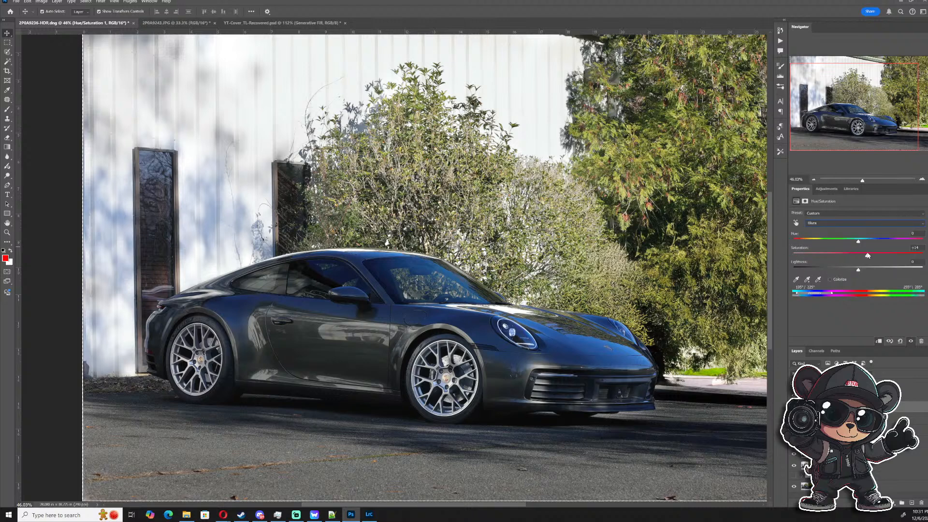
{"action": "left_click_drag", "start_coordinate": [867, 257], "coordinate": [825, 255]}
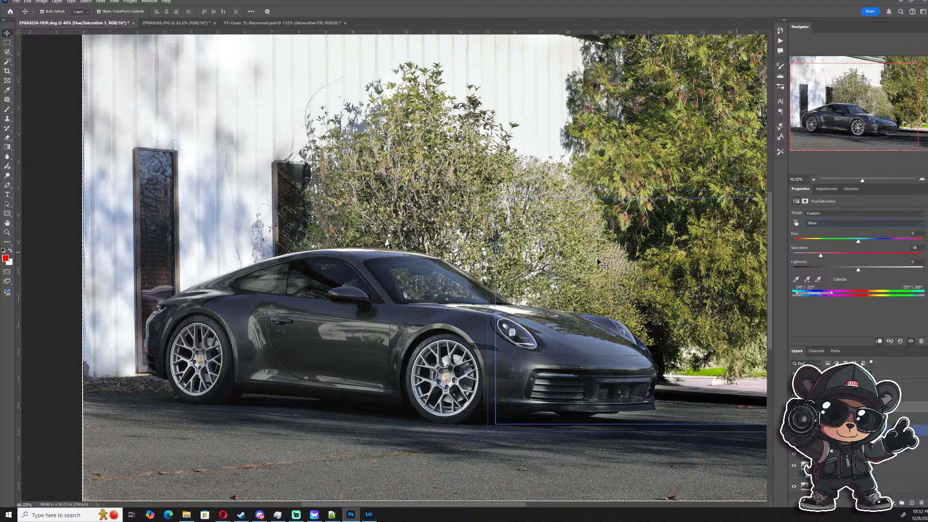
{"action": "left_click", "coordinate": [229, 184]}
{"action": "scroll", "coordinate": [406, 302], "scroll_direction": "up", "scroll_amount": 5}
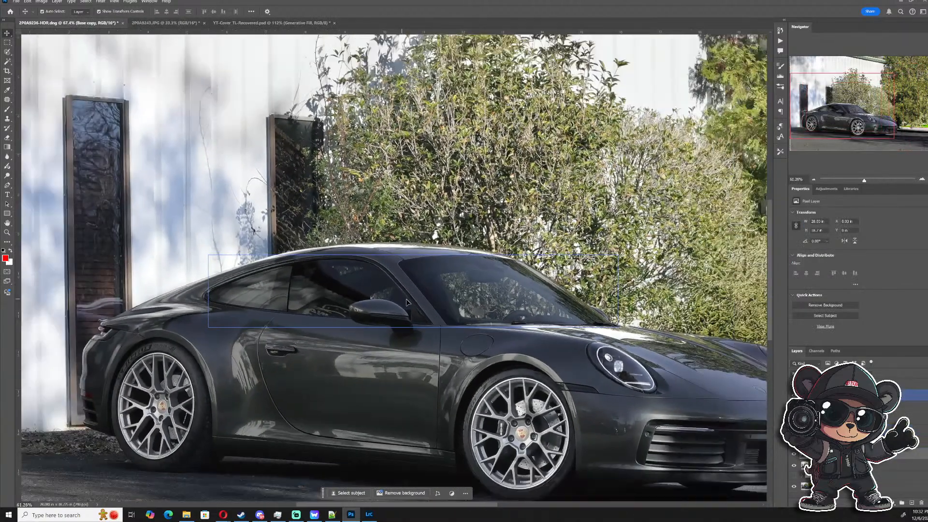
{"action": "scroll", "coordinate": [407, 302], "scroll_direction": "down", "scroll_amount": 2}
{"action": "left_click_drag", "start_coordinate": [425, 302], "coordinate": [354, 249]}
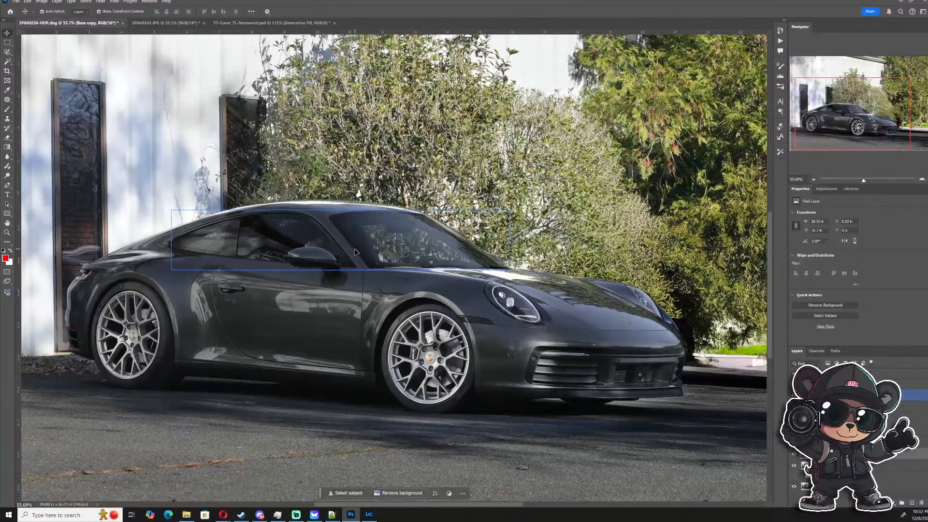
{"action": "scroll", "coordinate": [368, 253], "scroll_direction": "up", "scroll_amount": 2}
{"action": "scroll", "coordinate": [370, 251], "scroll_direction": "down", "scroll_amount": 1}
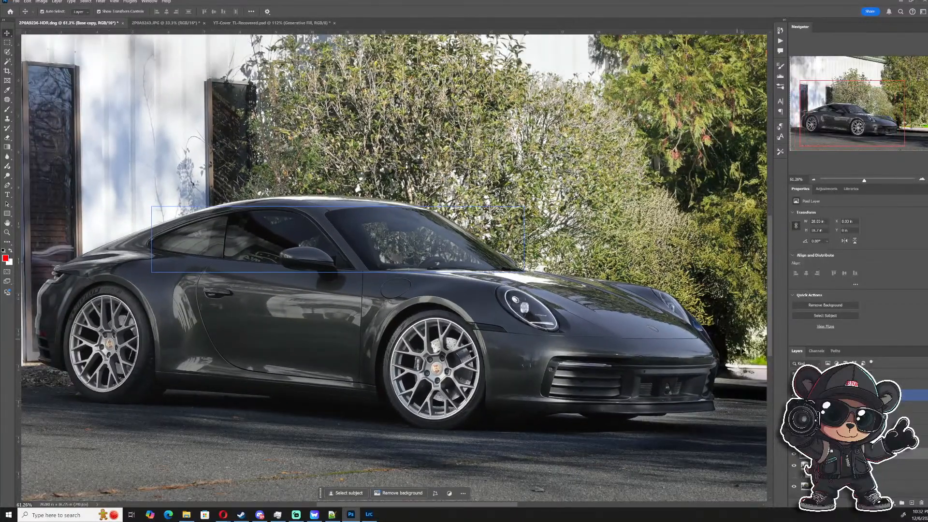
- Ease the Blues saturation in the Hue/Saturation adjustment to about -27 for a slight blue tint in the paint
{"action": "left_click", "coordinate": [853, 406]}
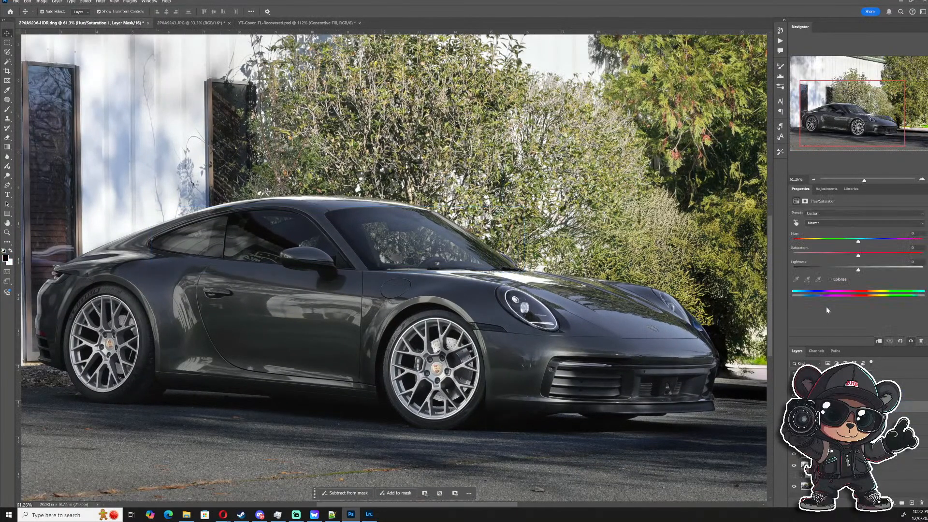
{"action": "left_click", "coordinate": [823, 223]}
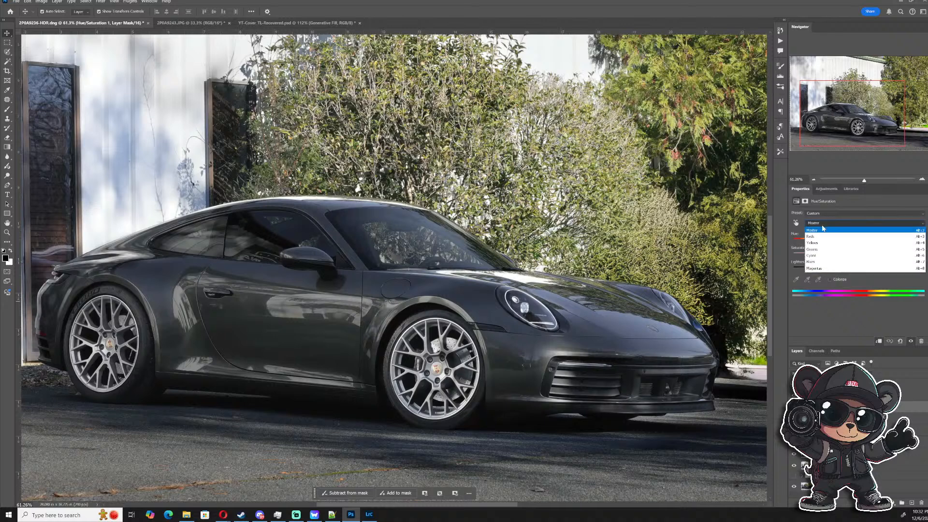
{"action": "left_click", "coordinate": [824, 265]}
{"action": "left_click_drag", "start_coordinate": [821, 257], "coordinate": [833, 258]}
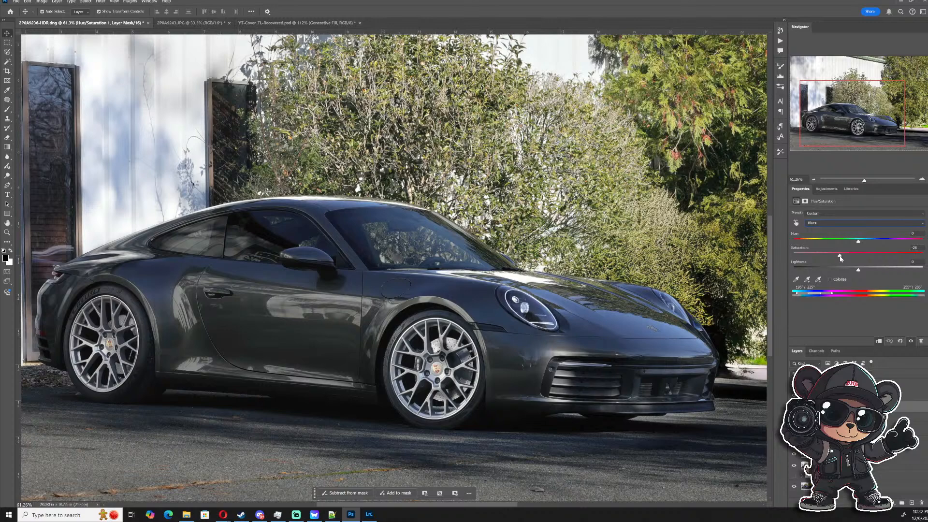
{"action": "left_click_drag", "start_coordinate": [841, 258], "coordinate": [842, 258]}
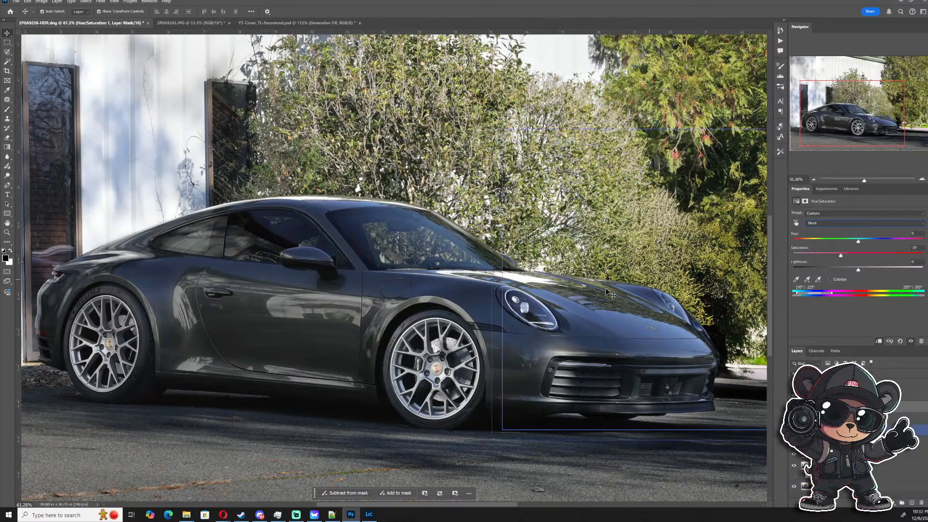
- Hide and show the Hue/Saturation adjustment repeatedly to compare the car's paint with and without it
{"action": "left_click", "coordinate": [611, 459]}
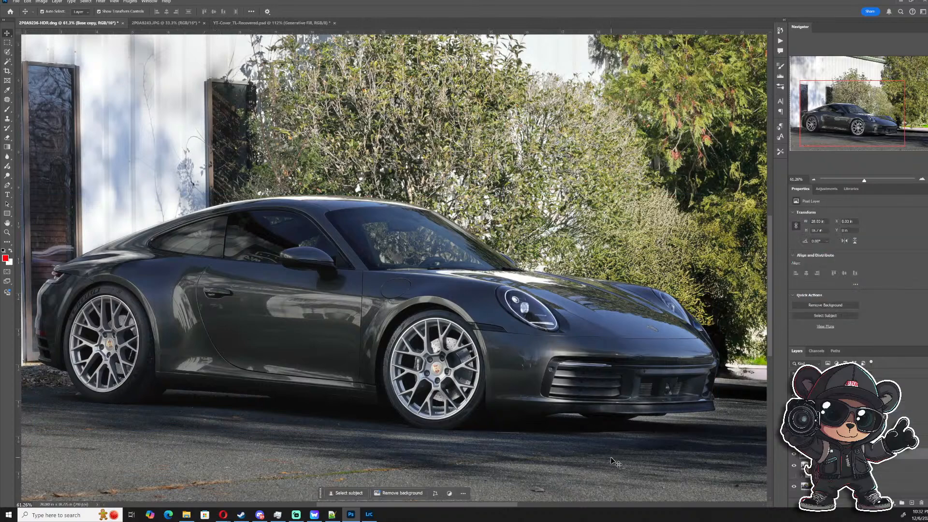
{"action": "scroll", "coordinate": [611, 459], "scroll_direction": "down", "scroll_amount": 6}
{"action": "scroll", "coordinate": [637, 454], "scroll_direction": "up", "scroll_amount": 1}
{"action": "scroll", "coordinate": [636, 457], "scroll_direction": "up", "scroll_amount": 3}
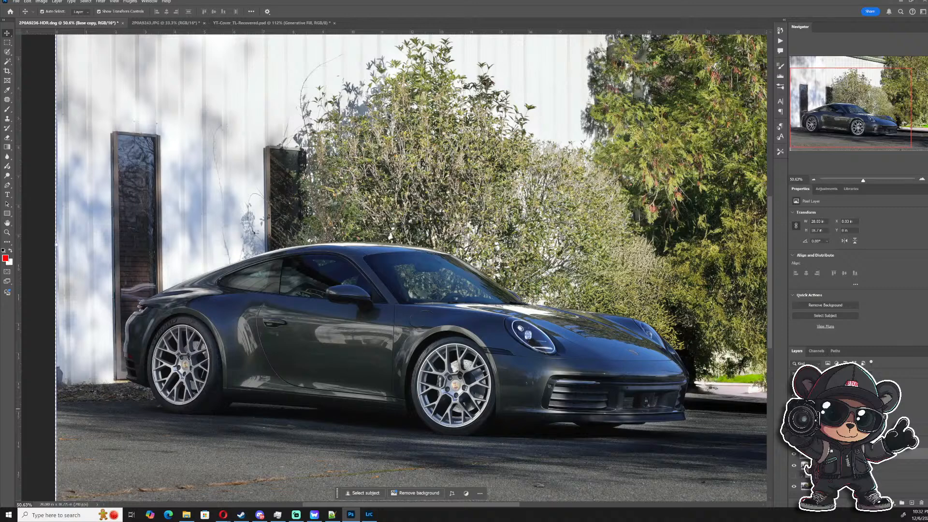
{"action": "left_click", "coordinate": [794, 406]}
{"action": "left_click", "coordinate": [793, 406]}
{"action": "left_click", "coordinate": [793, 406]}
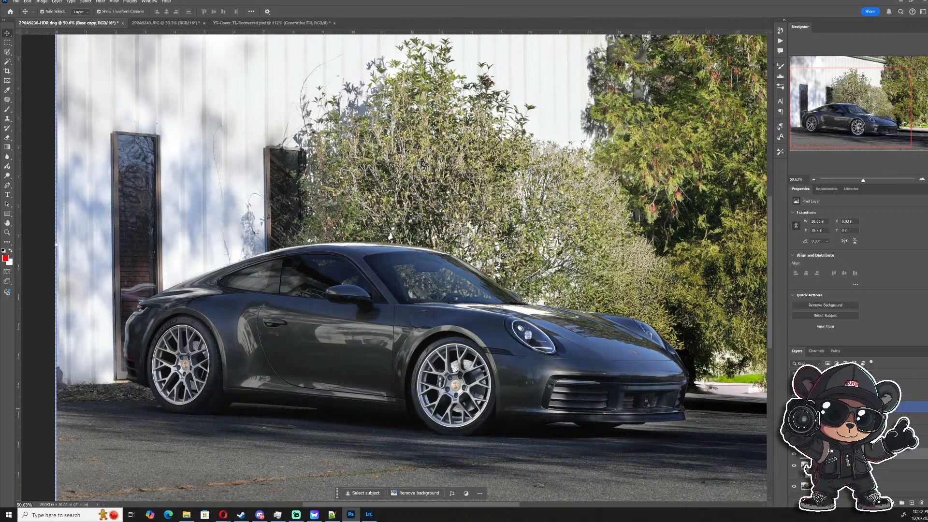
{"action": "left_click", "coordinate": [793, 406]}
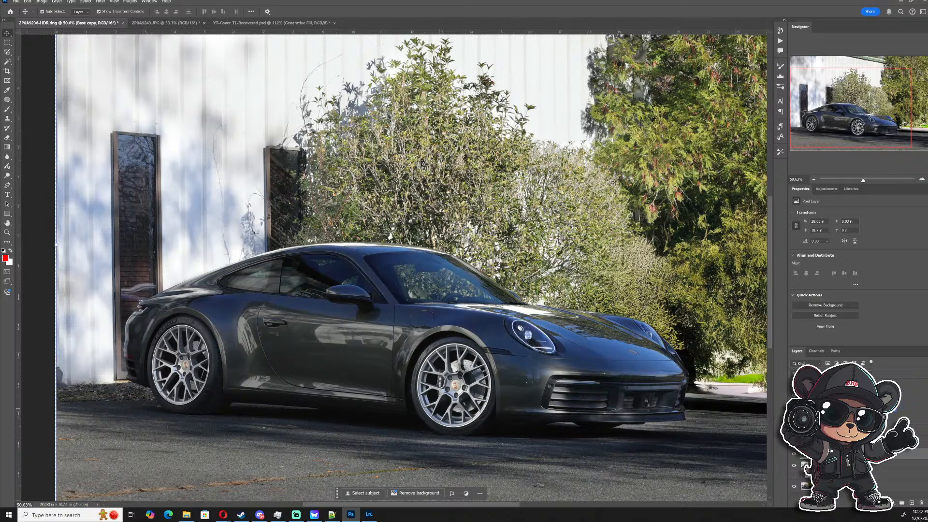
{"action": "left_click", "coordinate": [794, 407]}
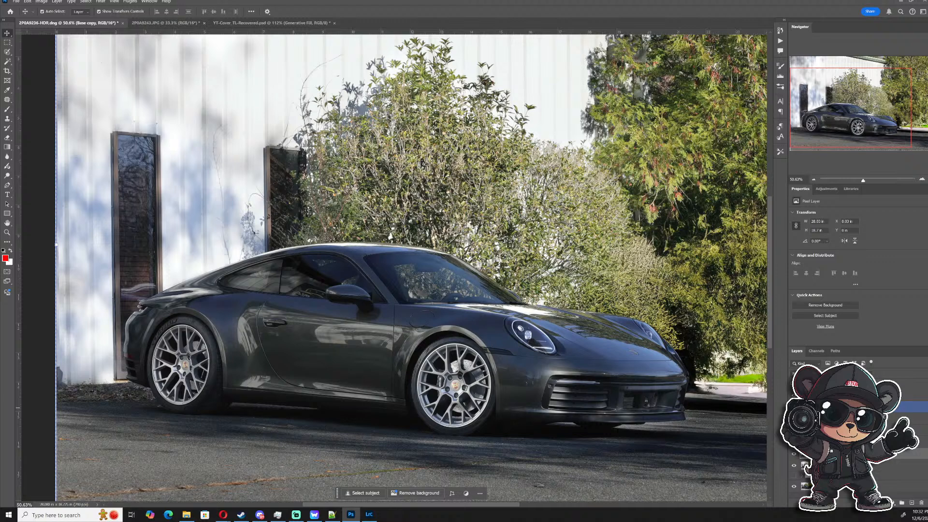
{"action": "left_click", "coordinate": [794, 406]}
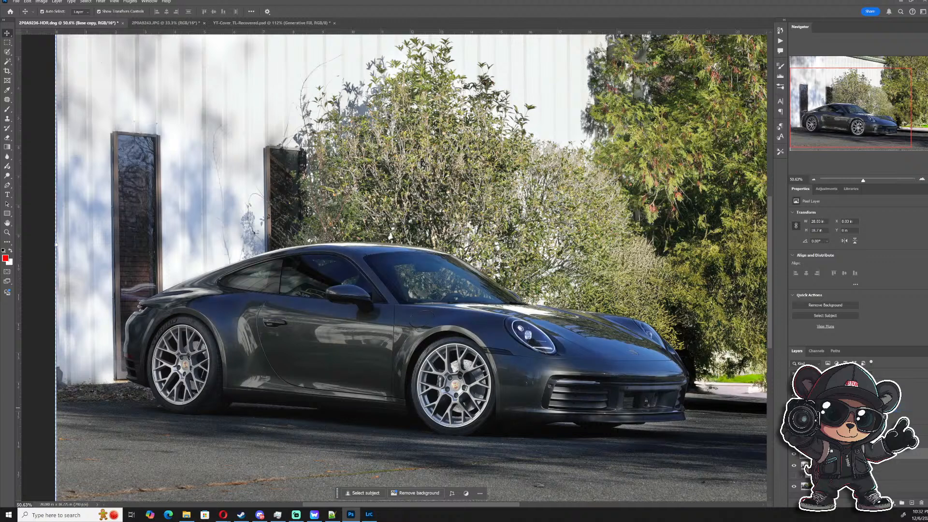
{"action": "left_click", "coordinate": [793, 406]}
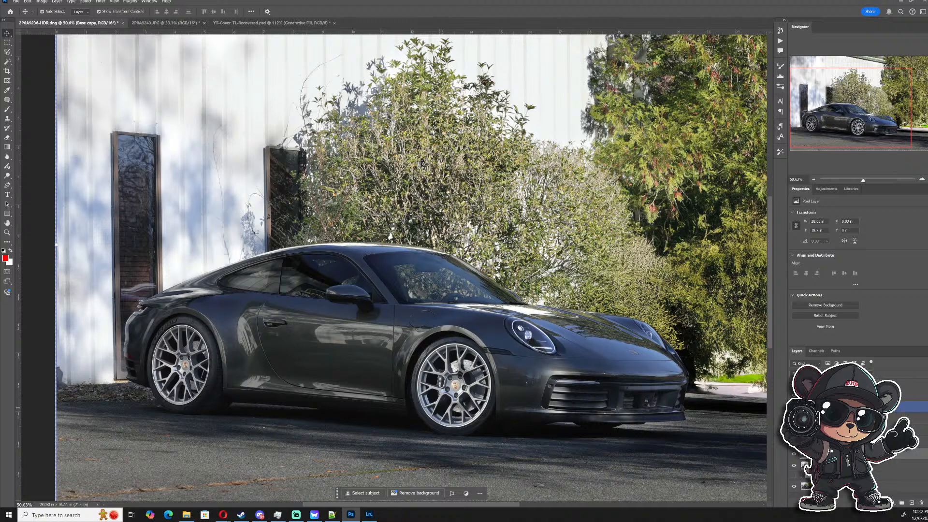
{"action": "scroll", "coordinate": [621, 360], "scroll_direction": "down", "scroll_amount": 5}
{"action": "scroll", "coordinate": [648, 386], "scroll_direction": "up", "scroll_amount": 1}
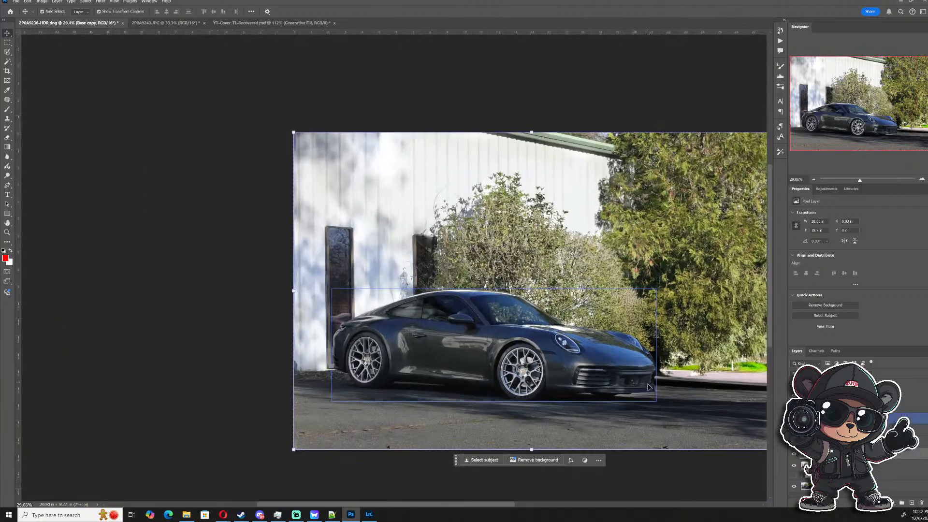
- Add a Brightness/Contrast adjustment above the "remove car" layer and lower its brightness to about -55 to darken the background
{"action": "scroll", "coordinate": [648, 386], "scroll_direction": "up", "scroll_amount": 3}
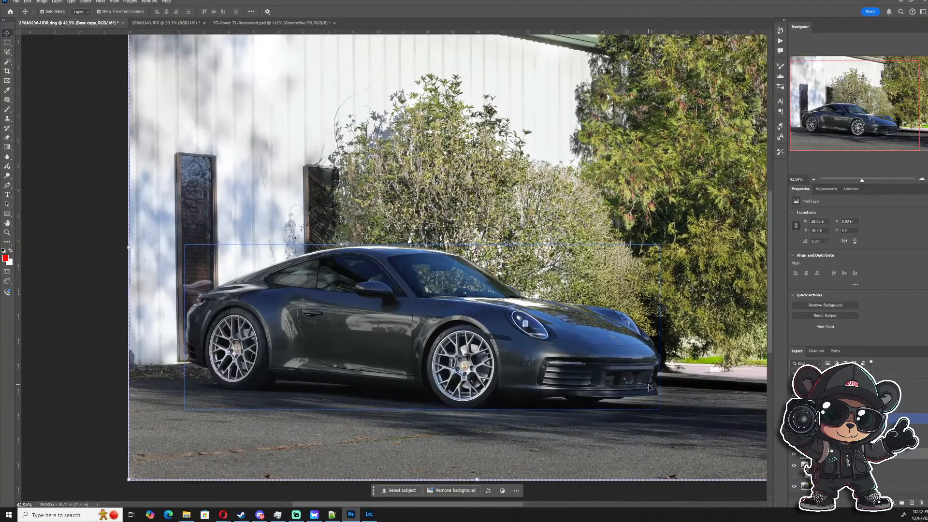
{"action": "scroll", "coordinate": [648, 387], "scroll_direction": "up", "scroll_amount": 1}
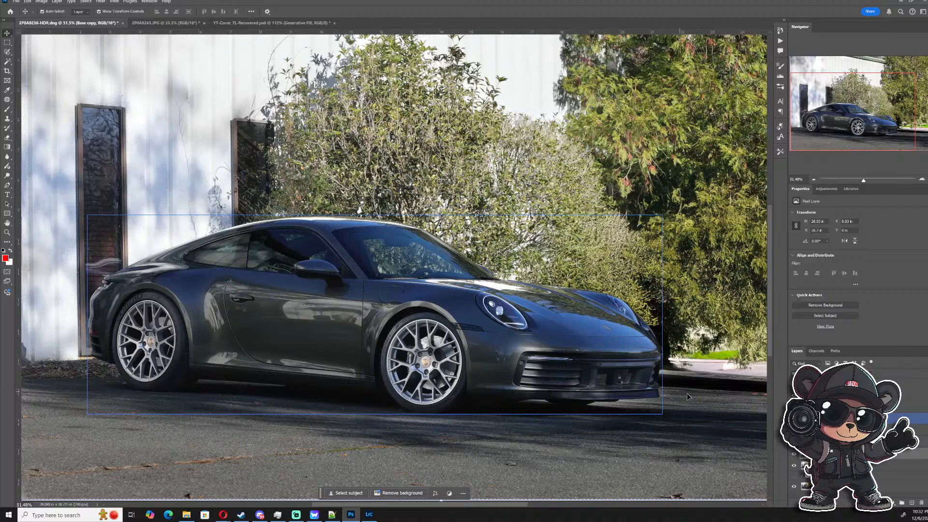
{"action": "scroll", "coordinate": [648, 386], "scroll_direction": "down", "scroll_amount": 1}
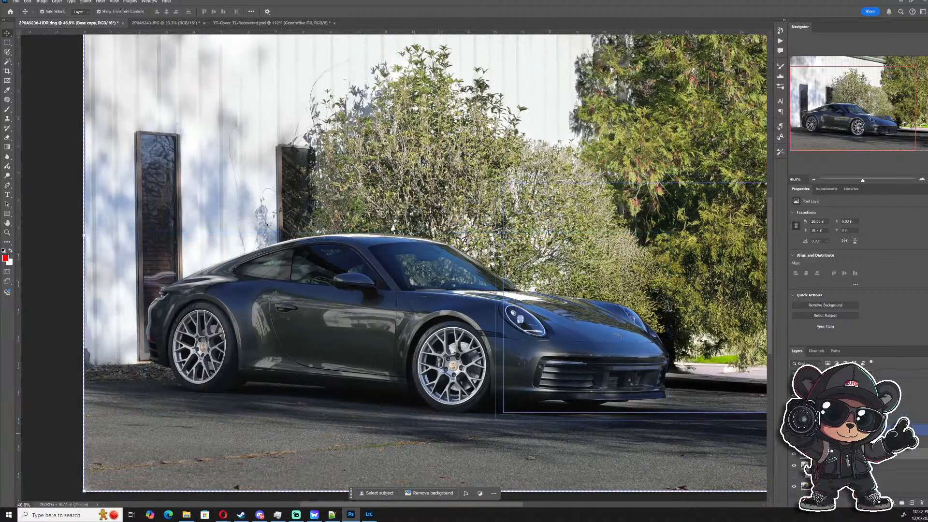
{"action": "left_click", "coordinate": [857, 430]}
{"action": "left_click", "coordinate": [895, 505]}
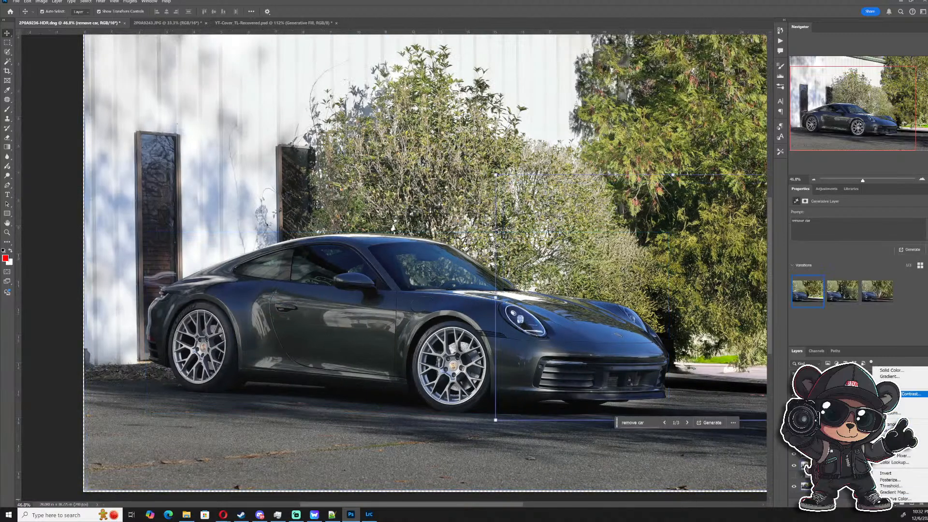
{"action": "left_click", "coordinate": [899, 397]}
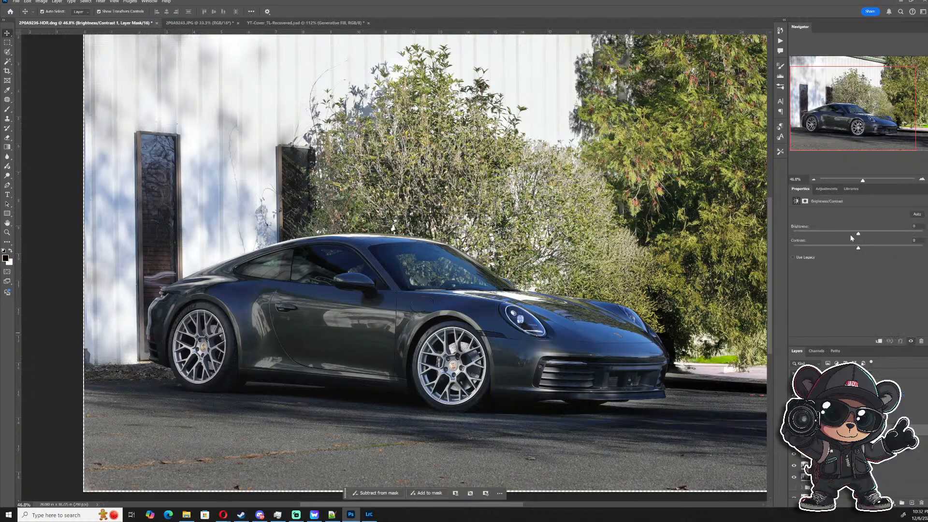
{"action": "left_click_drag", "start_coordinate": [857, 234], "coordinate": [834, 234]}
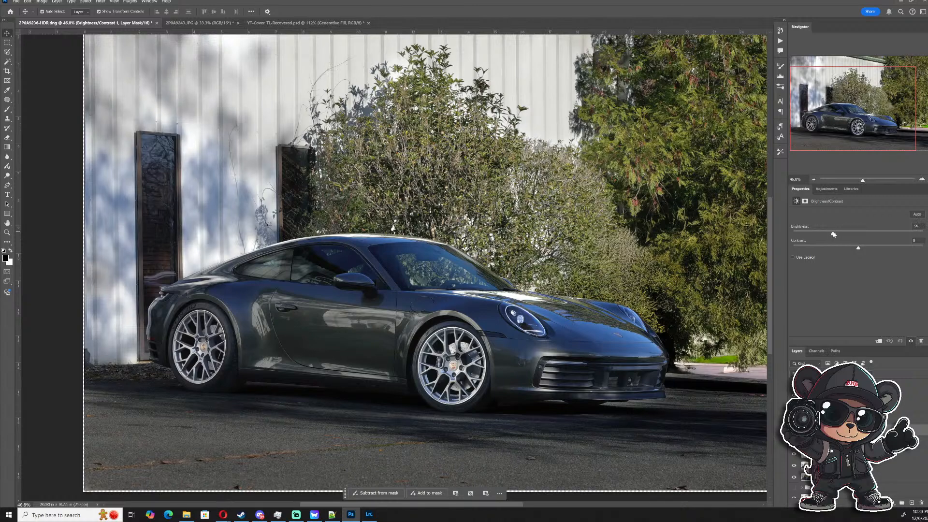
{"action": "scroll", "coordinate": [511, 373], "scroll_direction": "down", "scroll_amount": 2}
{"action": "scroll", "coordinate": [504, 370], "scroll_direction": "up", "scroll_amount": 1}
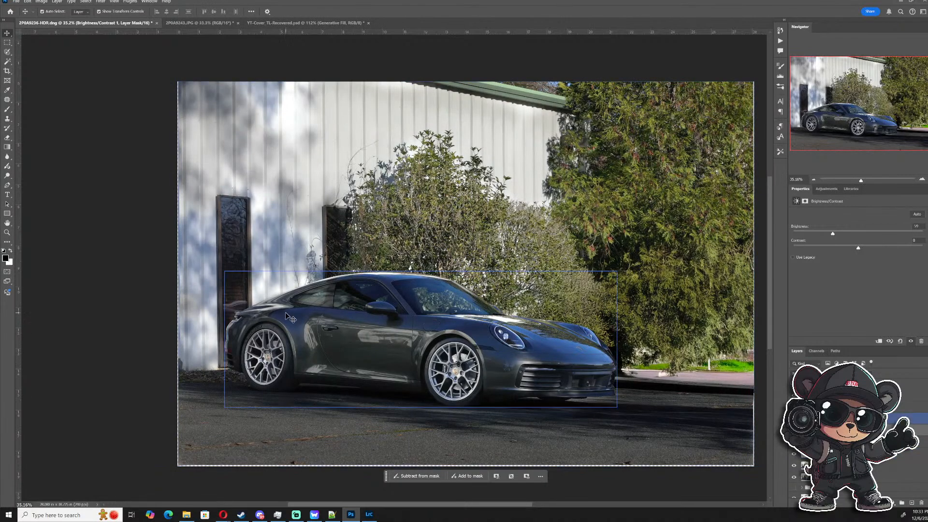
{"action": "left_click", "coordinate": [68, 108]}
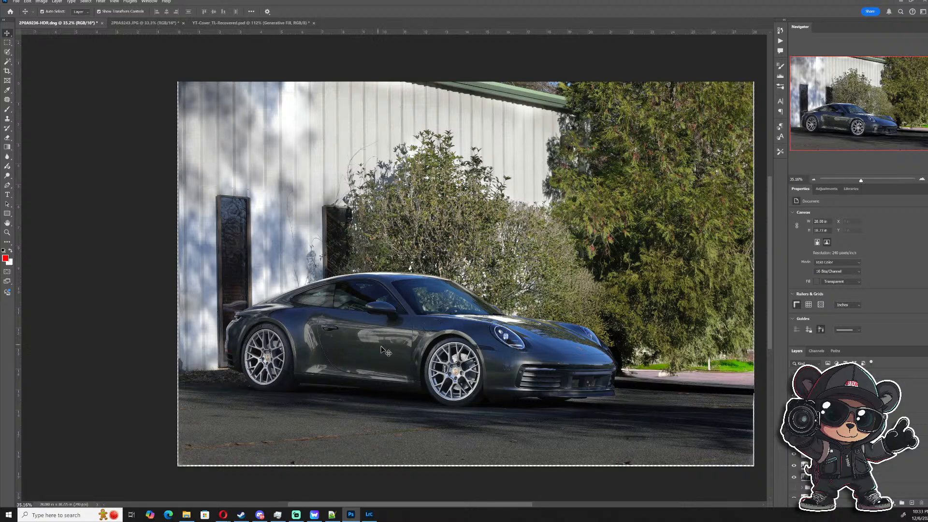
- Hide and show the Brightness/Contrast adjustment to compare the background wall and bushes with and without it
{"action": "scroll", "coordinate": [386, 350], "scroll_direction": "up", "scroll_amount": 3}
{"action": "scroll", "coordinate": [536, 380], "scroll_direction": "up", "scroll_amount": 2}
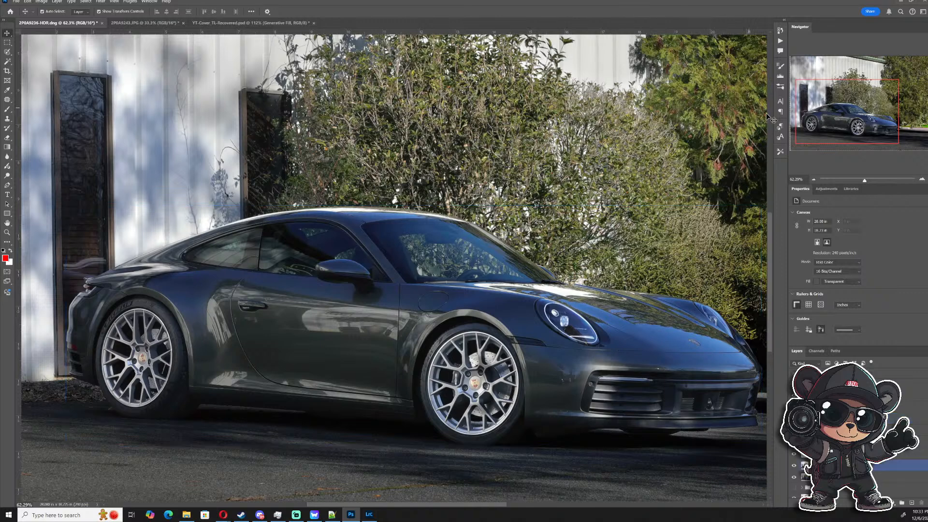
{"action": "scroll", "coordinate": [771, 119], "scroll_direction": "up", "scroll_amount": 4}
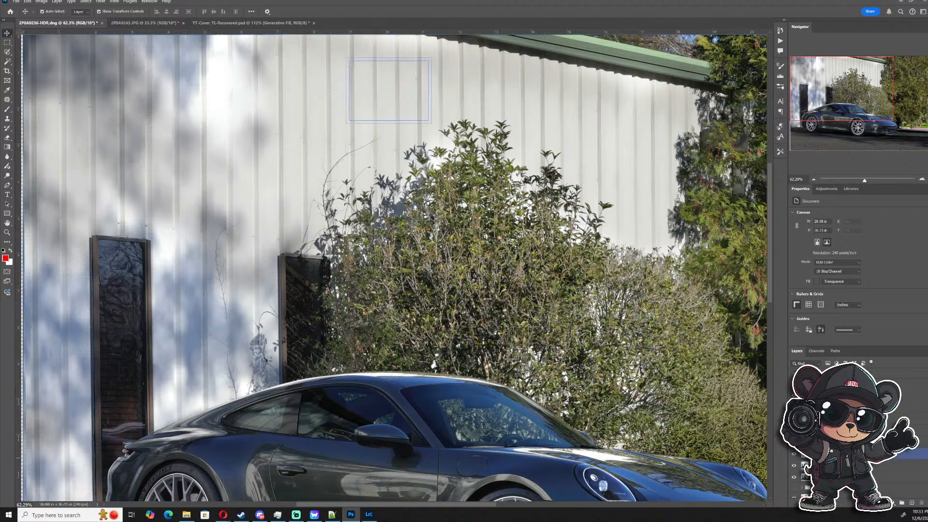
{"action": "left_click", "coordinate": [794, 429]}
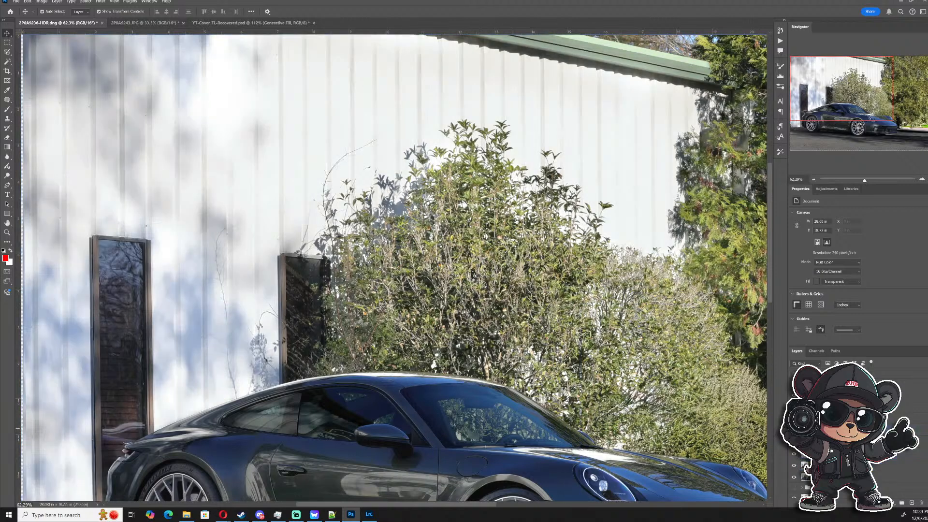
{"action": "left_click", "coordinate": [794, 429]}
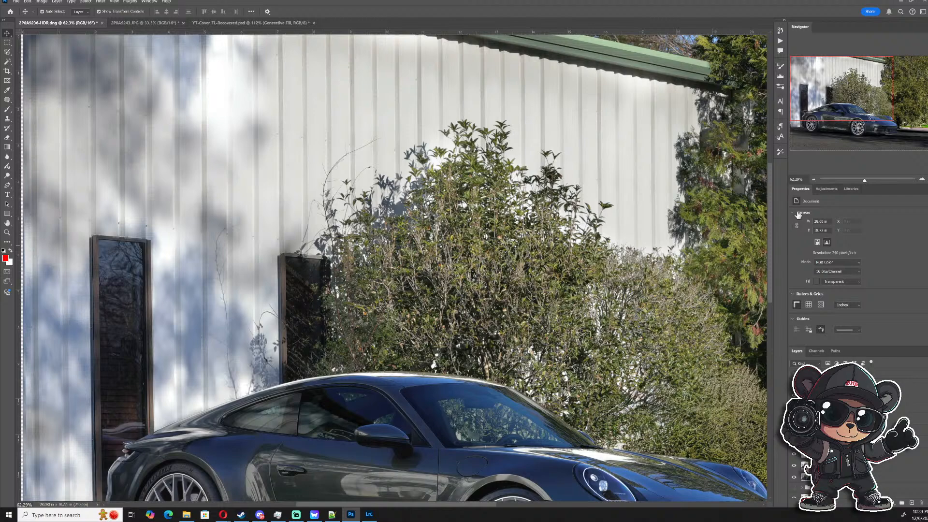
{"action": "left_click_drag", "start_coordinate": [840, 116], "coordinate": [847, 138]}
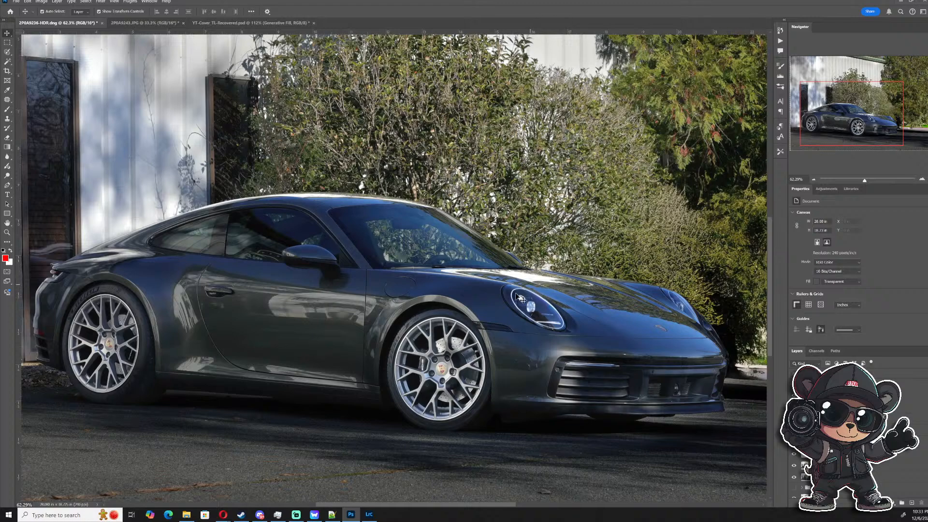
- Try raising the Yellows saturation of the car's Hue/Saturation adjustment to about +65 to enliven the front wheel's center crest
{"action": "scroll", "coordinate": [440, 377], "scroll_direction": "up", "scroll_amount": 4}
{"action": "scroll", "coordinate": [453, 388], "scroll_direction": "up", "scroll_amount": 2}
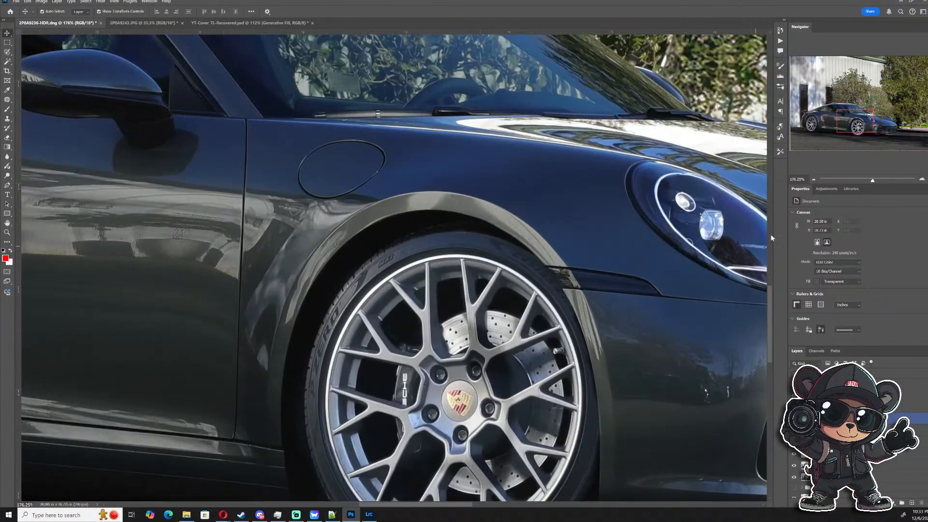
{"action": "left_click_drag", "start_coordinate": [842, 125], "coordinate": [842, 127]}
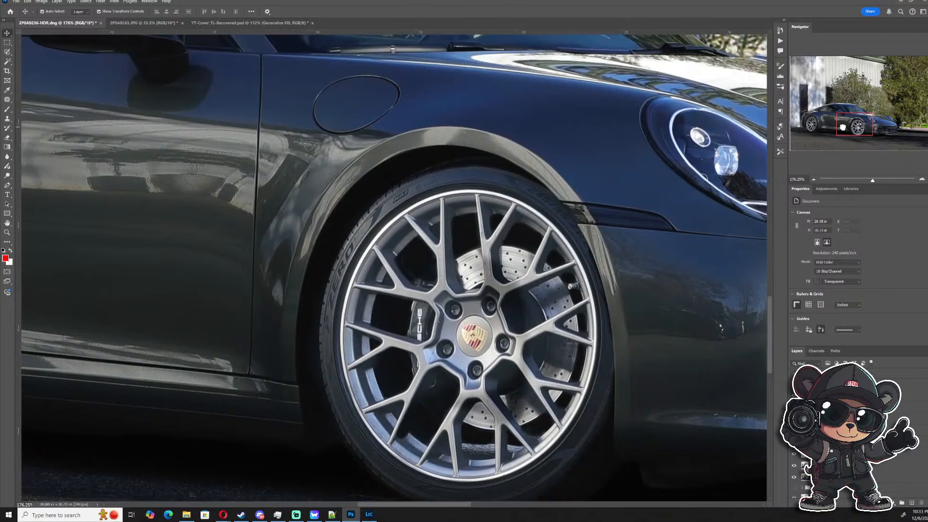
{"action": "scroll", "coordinate": [679, 350], "scroll_direction": "up", "scroll_amount": 1}
{"action": "scroll", "coordinate": [679, 350], "scroll_direction": "up", "scroll_amount": 1}
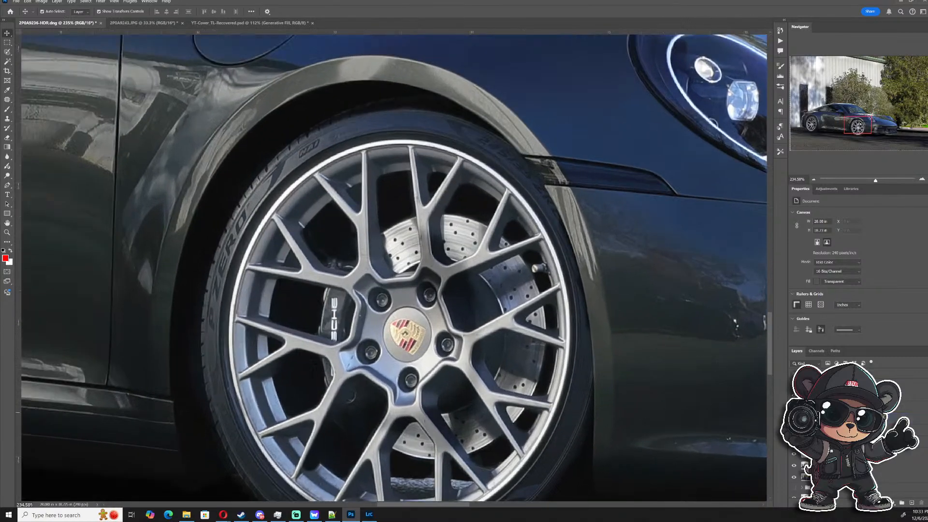
{"action": "left_click", "coordinate": [851, 407]}
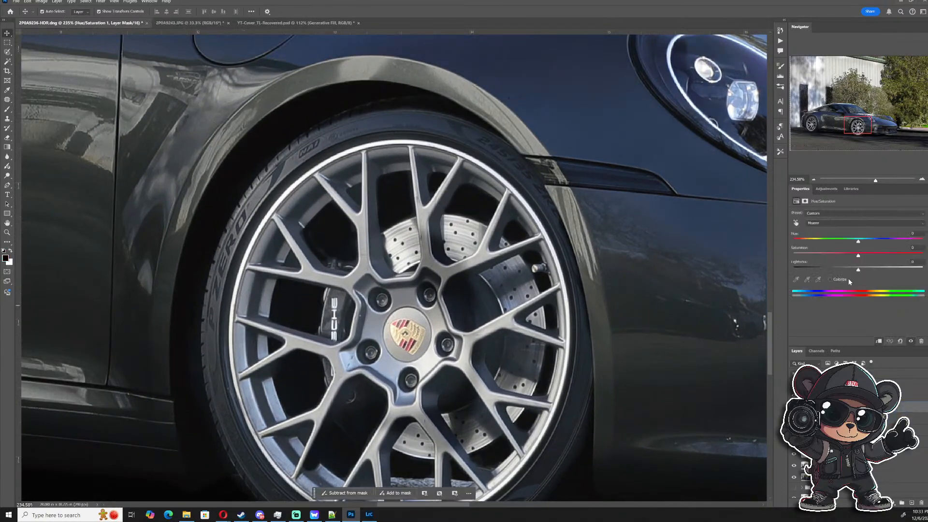
{"action": "left_click", "coordinate": [853, 223]}
{"action": "left_click", "coordinate": [831, 242]}
{"action": "left_click_drag", "start_coordinate": [858, 256], "coordinate": [896, 257]}
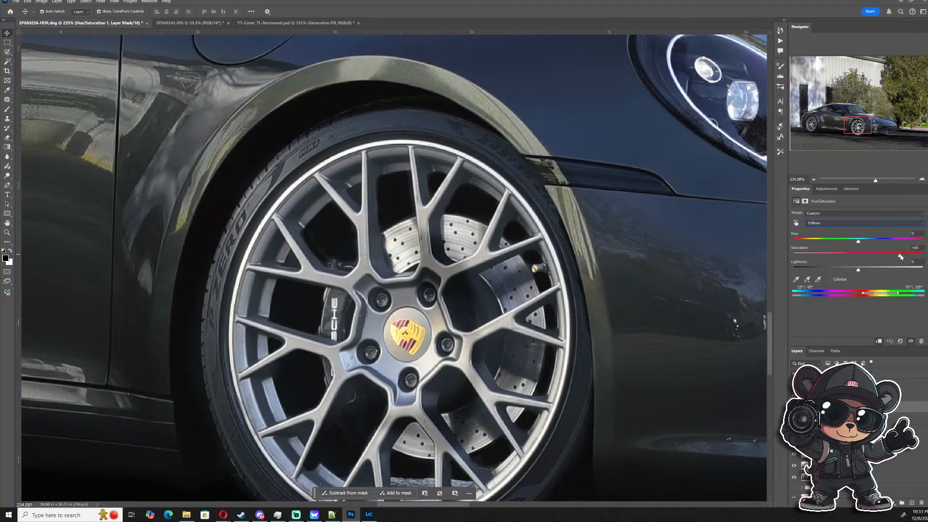
{"action": "left_click", "coordinate": [313, 250]}
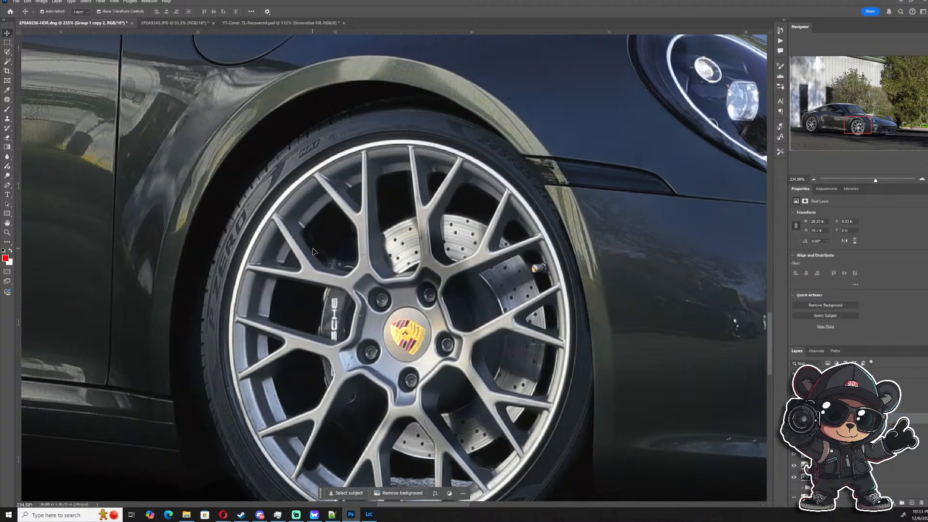
- Bring the Yellows saturation of the car's Hue/Saturation adjustment back down to remove the yellow tint from the paint
{"action": "scroll", "coordinate": [312, 250], "scroll_direction": "down", "scroll_amount": 8}
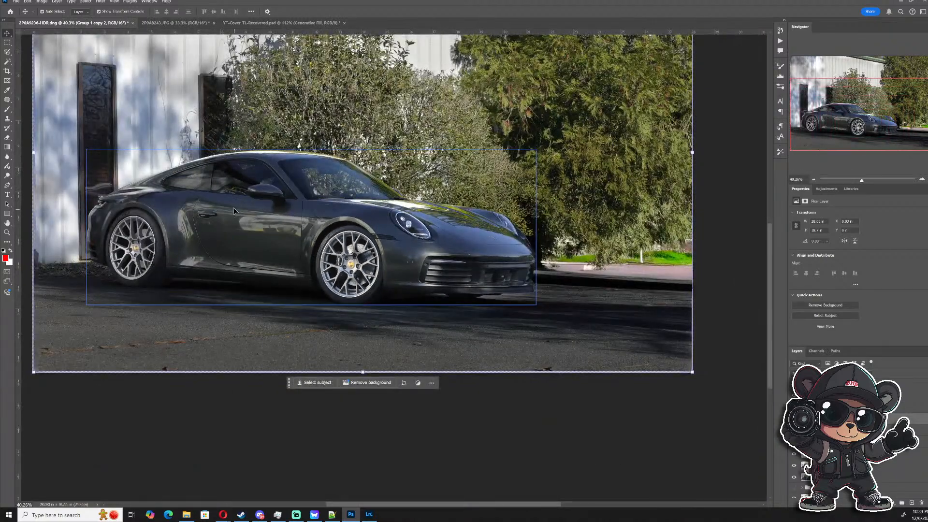
{"action": "scroll", "coordinate": [221, 199], "scroll_direction": "up", "scroll_amount": 2}
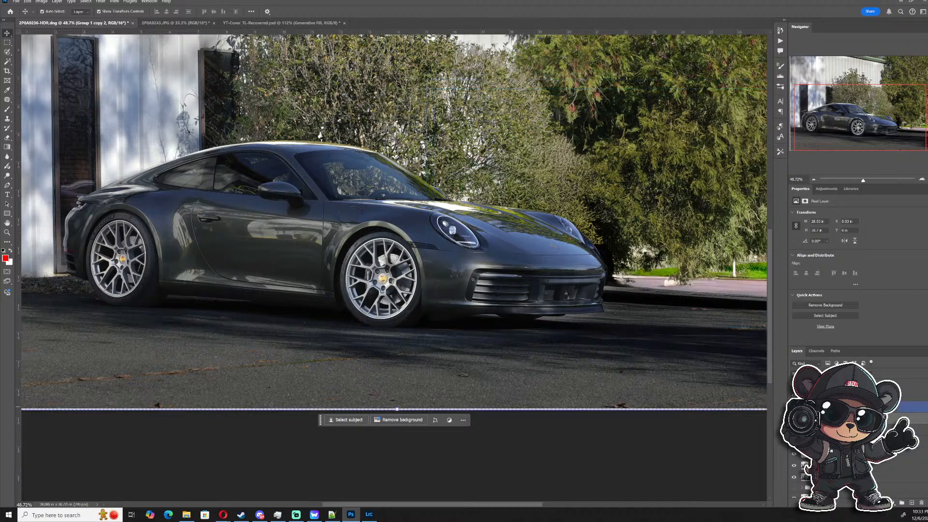
{"action": "left_click", "coordinate": [850, 407]}
{"action": "left_click", "coordinate": [829, 222]}
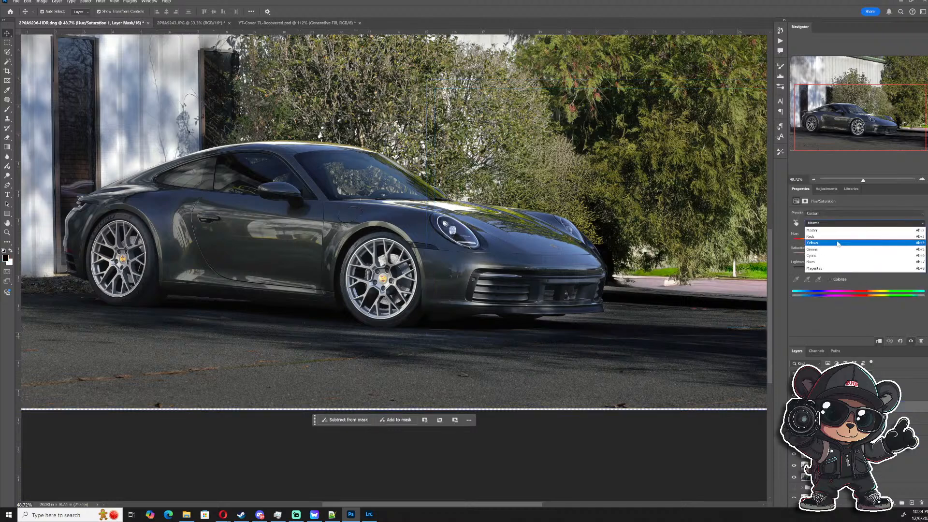
{"action": "left_click", "coordinate": [836, 243]}
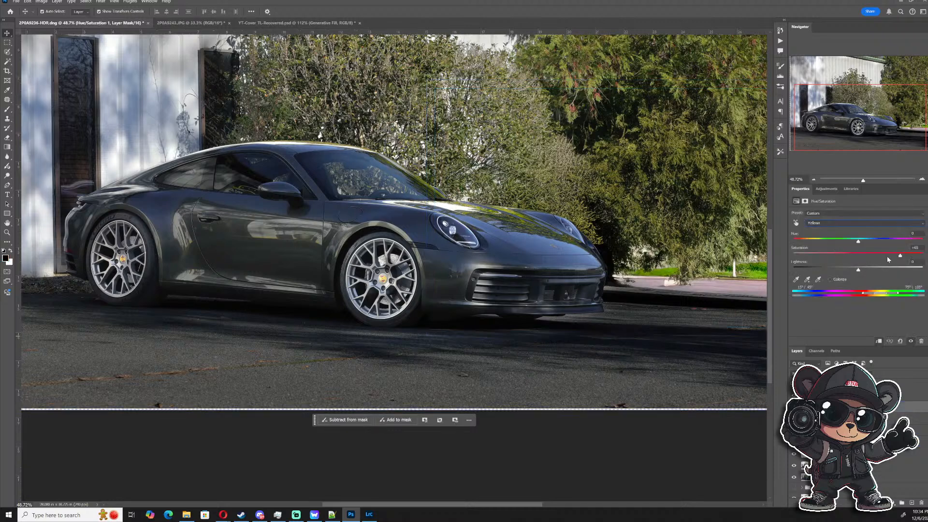
{"action": "left_click_drag", "start_coordinate": [902, 258], "coordinate": [868, 256]}
- Rename the Hue/Saturation adjustment layer "blues", duplicate it and name the copy "Yellows"
{"action": "left_click", "coordinate": [809, 407]}
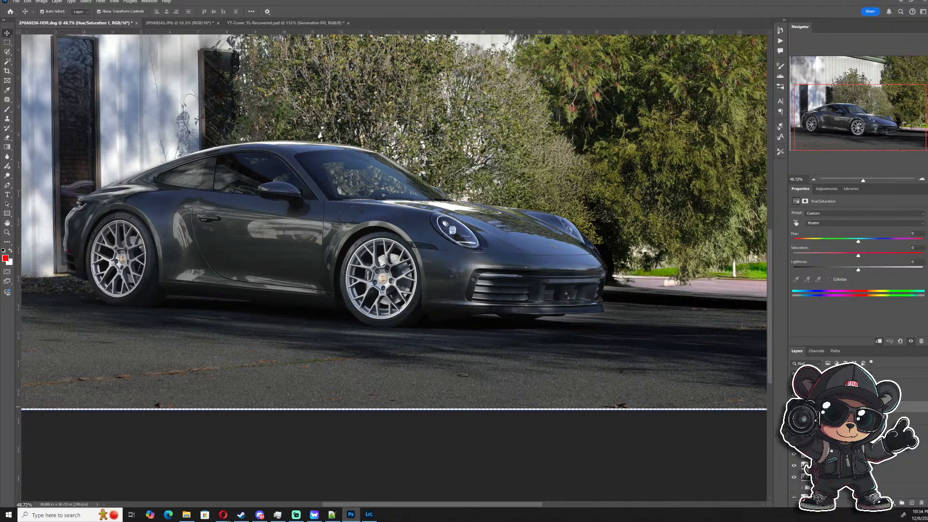
{"action": "type", "text": "blues"}
{"action": "key", "text": "Return"}
{"action": "key", "text": "ctrl+j"}
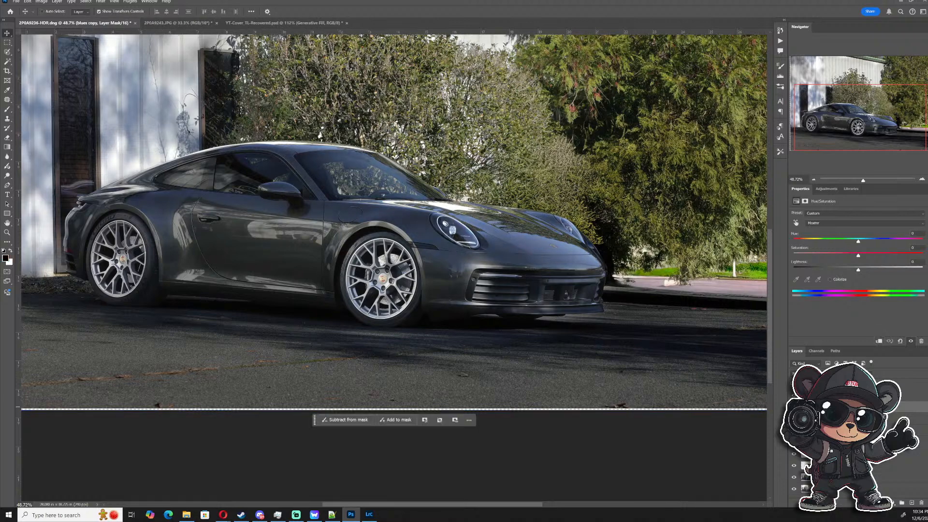
{"action": "double_click", "coordinate": [832, 407]}
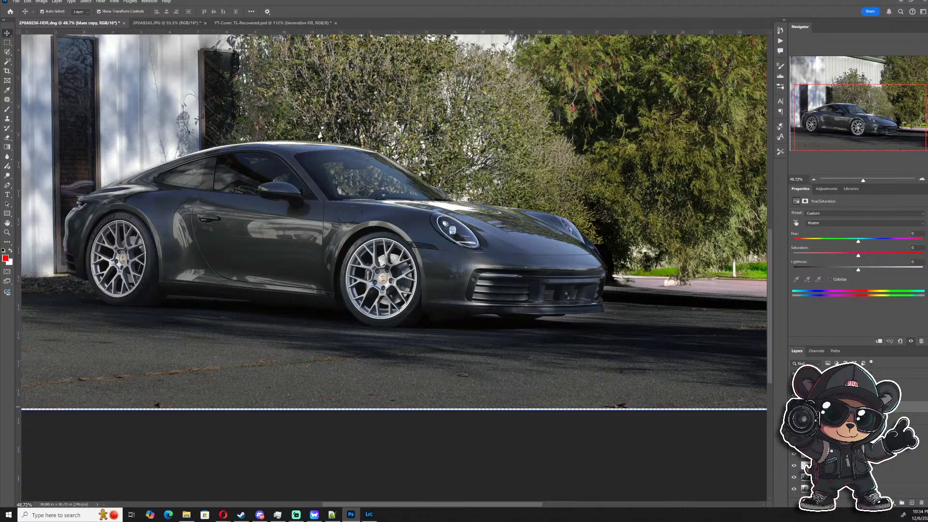
{"action": "type", "text": "Yellows"}
{"action": "key", "text": "Return"}
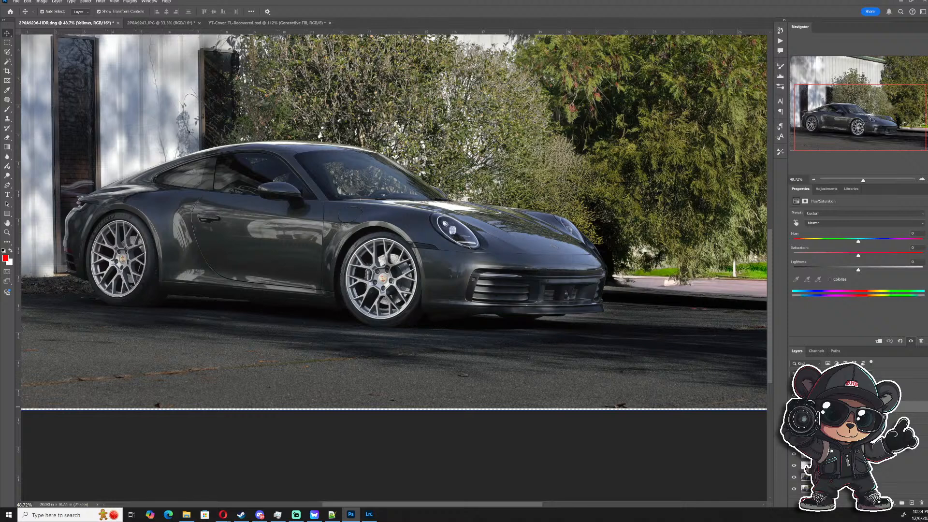
- Move the Yellows adjustment layer below the blues layer and raise its Yellows saturation to about +89
{"action": "left_click_drag", "start_coordinate": [832, 407], "coordinate": [832, 423]}
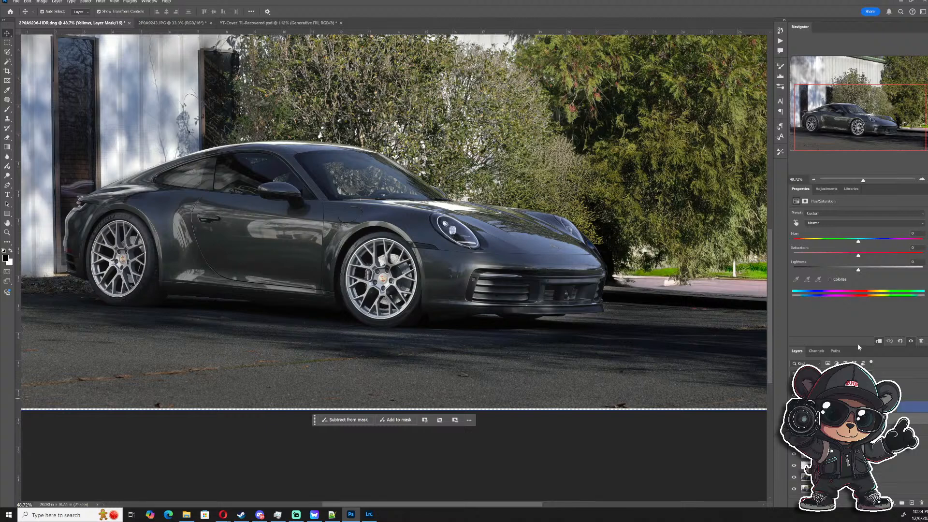
{"action": "left_click", "coordinate": [878, 224]}
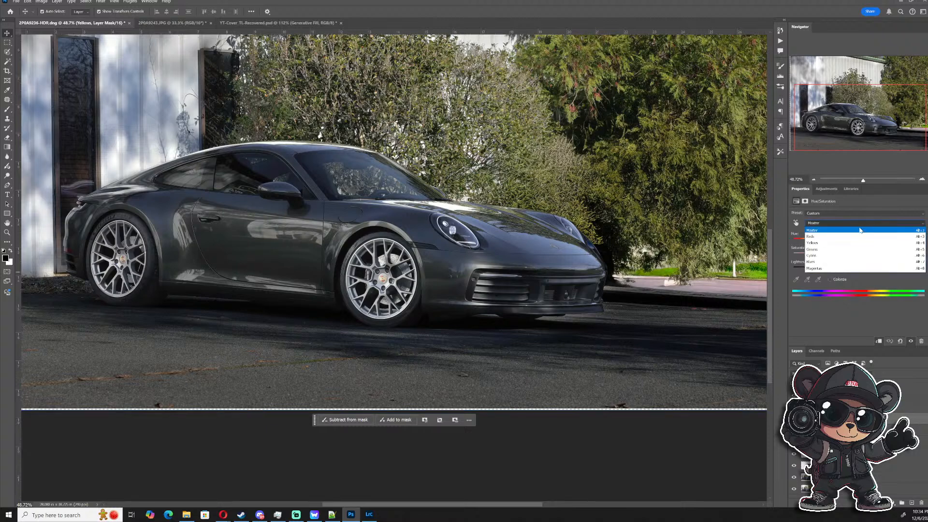
{"action": "left_click", "coordinate": [838, 243]}
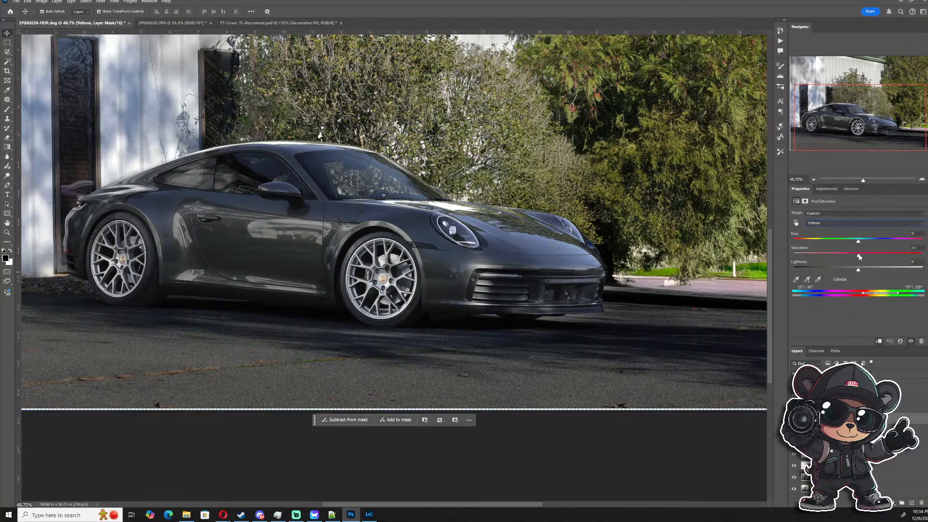
{"action": "left_click_drag", "start_coordinate": [887, 259], "coordinate": [923, 256]}
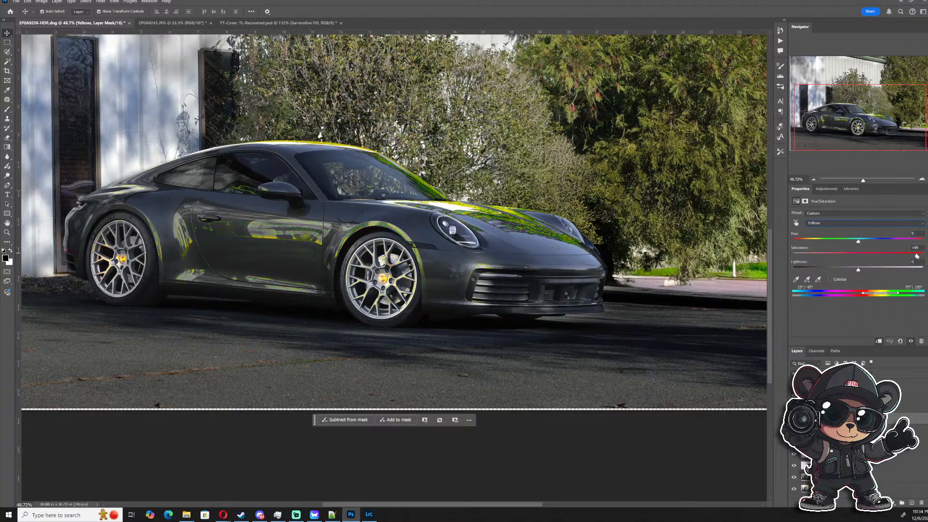
- Raise the Reds saturation in the Yellows adjustment to enrich the wheel crests, and select the adjustment's layer mask
{"action": "left_click", "coordinate": [877, 224]}
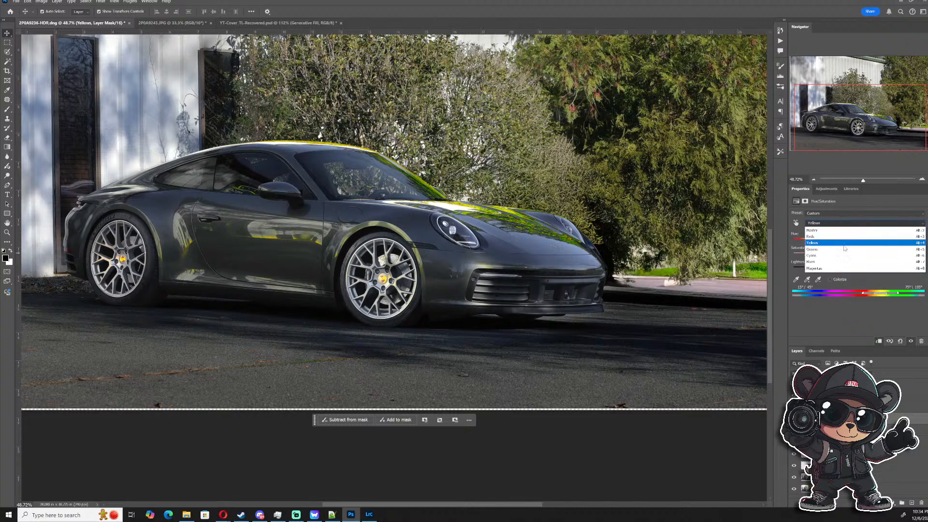
{"action": "left_click", "coordinate": [855, 234]}
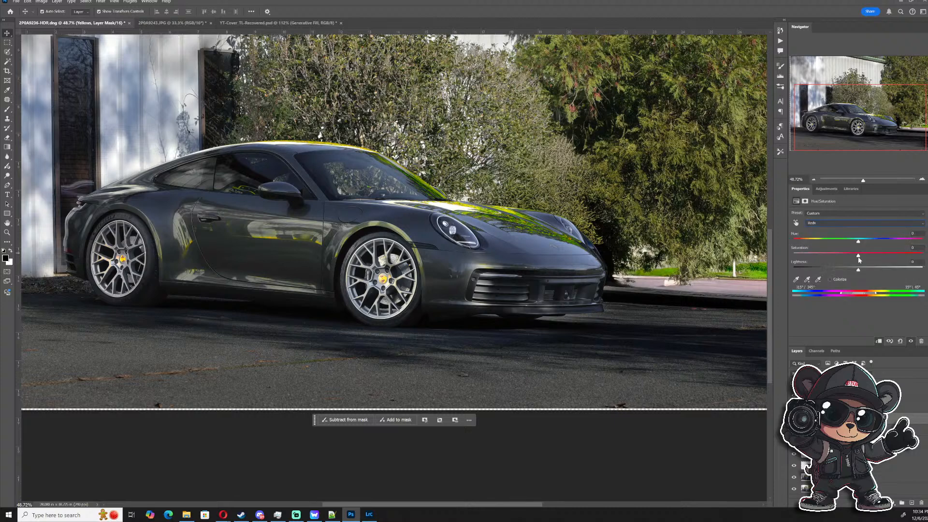
{"action": "left_click_drag", "start_coordinate": [897, 261], "coordinate": [903, 261]}
{"action": "left_click", "coordinate": [882, 476]}
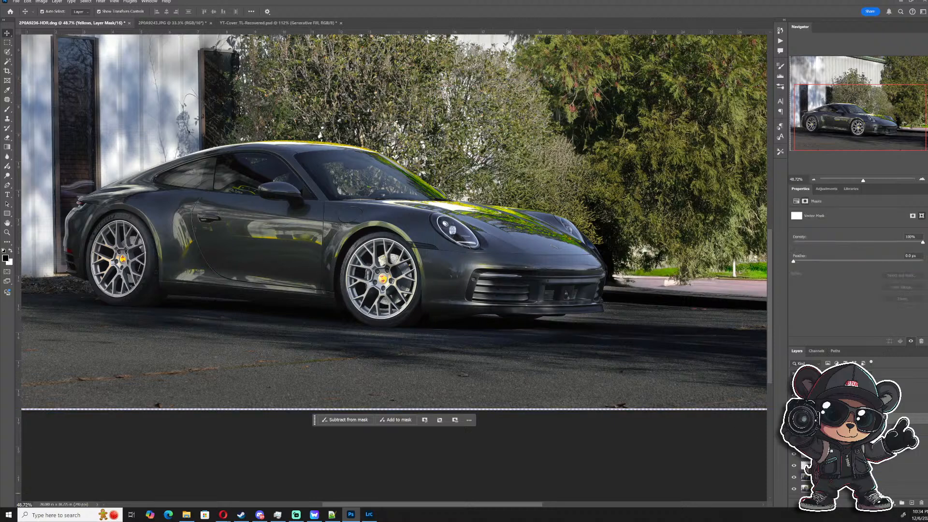
{"action": "left_click_drag", "start_coordinate": [882, 476], "coordinate": [884, 470]}
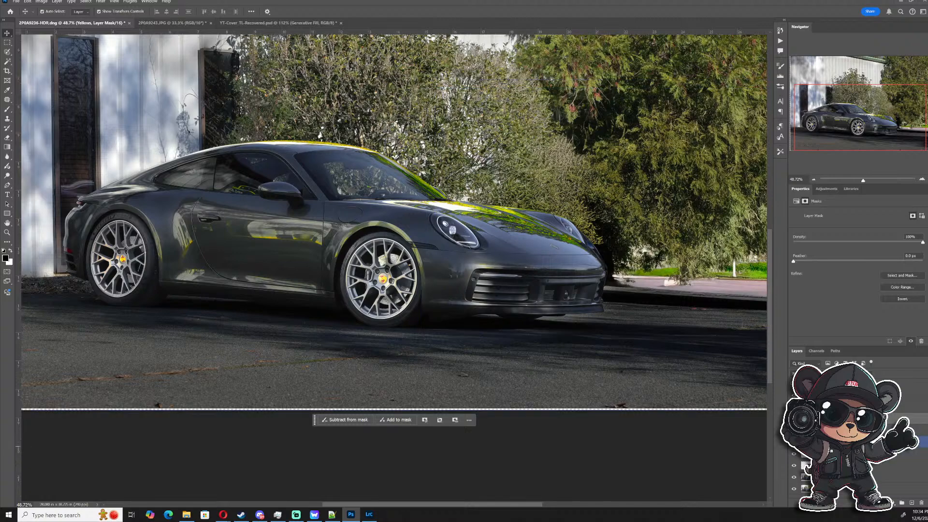
- Invert the Yellows adjustment's mask to black and paint white over the front wheel's crest to reveal its boosted colors
{"action": "key", "text": "ctrl+i"}
{"action": "scroll", "coordinate": [290, 243], "scroll_direction": "up", "scroll_amount": 4}
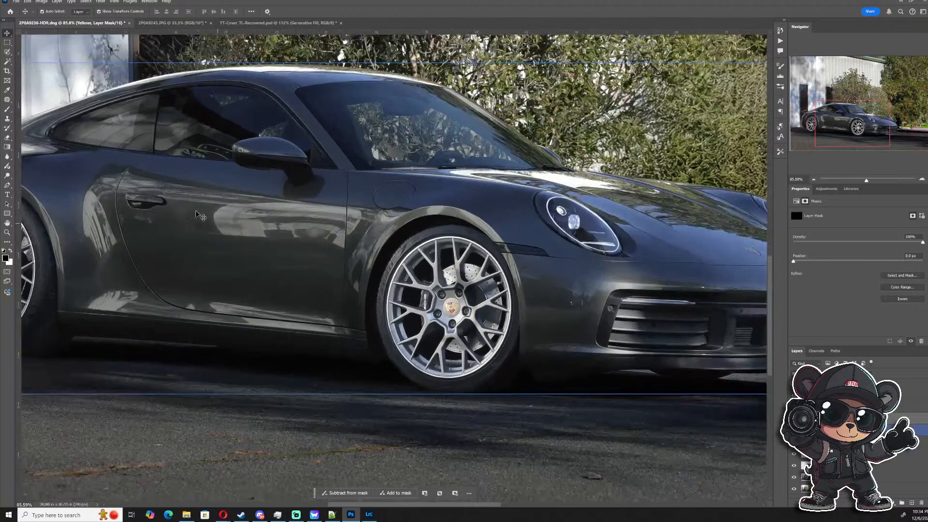
{"action": "left_click", "coordinate": [7, 109]}
{"action": "scroll", "coordinate": [428, 302], "scroll_direction": "up", "scroll_amount": 6}
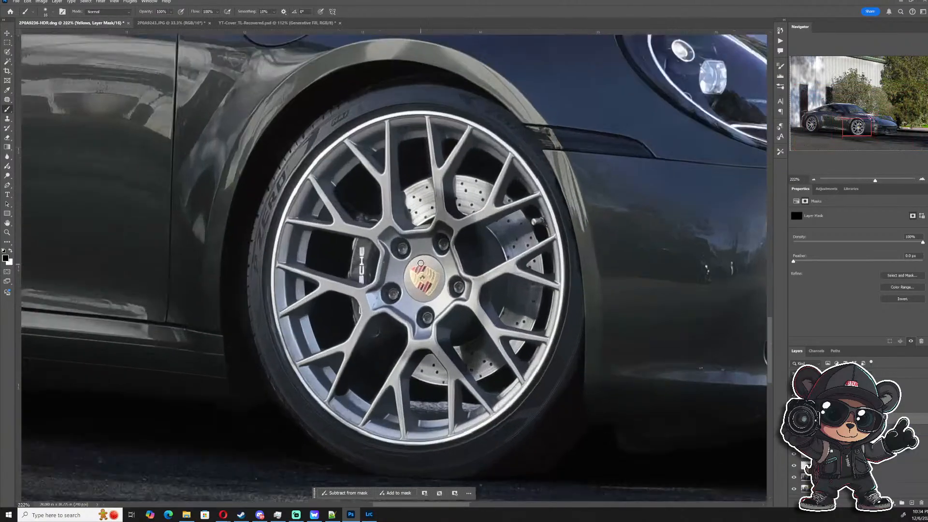
{"action": "scroll", "coordinate": [428, 303], "scroll_direction": "up", "scroll_amount": 2}
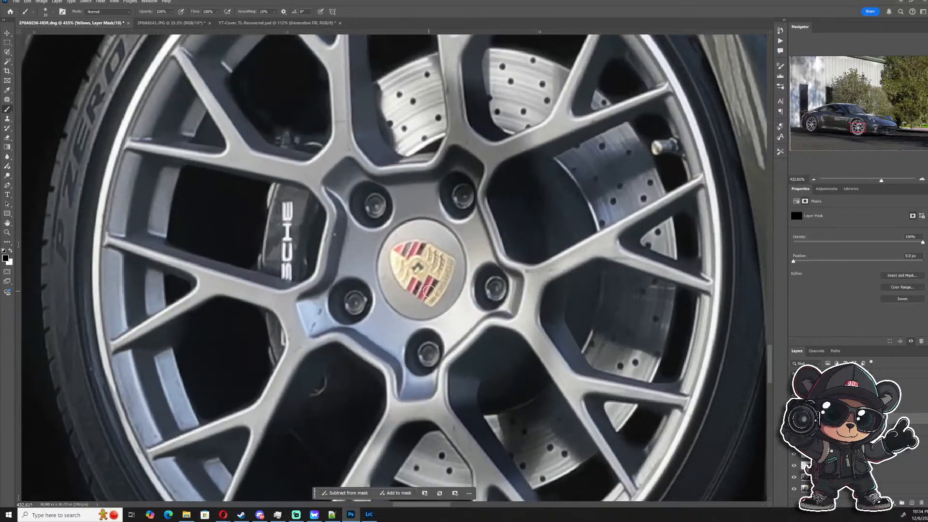
{"action": "key", "text": "x"}
{"action": "mouse_move", "coordinate": [428, 290]}
{"action": "left_mouse_down"}
{"action": "mouse_move", "coordinate": [429, 302]}
{"action": "mouse_move", "coordinate": [442, 261]}
{"action": "mouse_move", "coordinate": [420, 247]}
{"action": "mouse_move", "coordinate": [445, 268]}
{"action": "mouse_move", "coordinate": [434, 292]}
{"action": "mouse_move", "coordinate": [400, 266]}
{"action": "mouse_move", "coordinate": [398, 256]}
{"action": "mouse_move", "coordinate": [406, 275]}
{"action": "mouse_move", "coordinate": [423, 251]}
{"action": "mouse_move", "coordinate": [428, 281]}
{"action": "mouse_move", "coordinate": [403, 266]}
{"action": "mouse_move", "coordinate": [407, 279]}
{"action": "mouse_move", "coordinate": [402, 256]}
{"action": "left_mouse_up"}
{"action": "scroll", "coordinate": [450, 280], "scroll_direction": "down", "scroll_amount": 8}
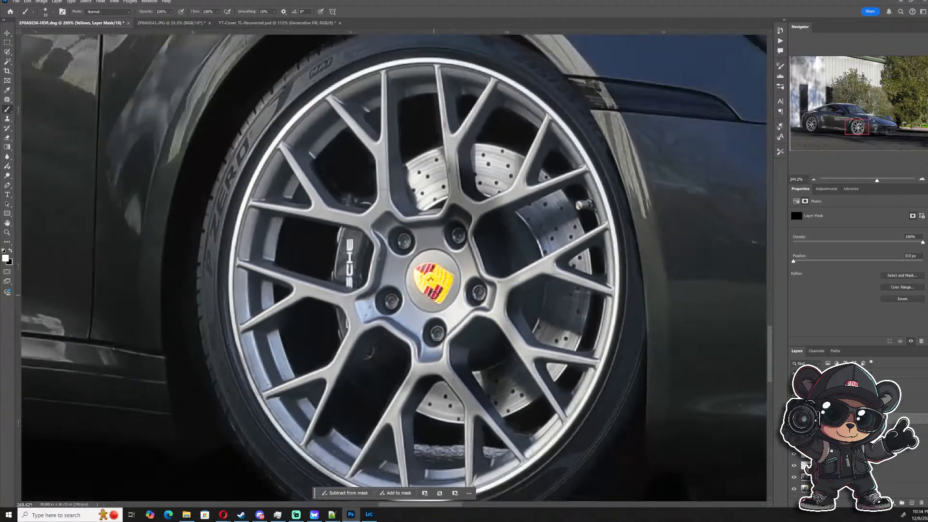
- Paint white on the Yellows mask over the rear wheel's crest to reveal its yellow and red
{"action": "scroll", "coordinate": [451, 280], "scroll_direction": "down", "scroll_amount": 4}
{"action": "left_click_drag", "start_coordinate": [227, 278], "coordinate": [550, 297]}
{"action": "scroll", "coordinate": [367, 280], "scroll_direction": "up", "scroll_amount": 12}
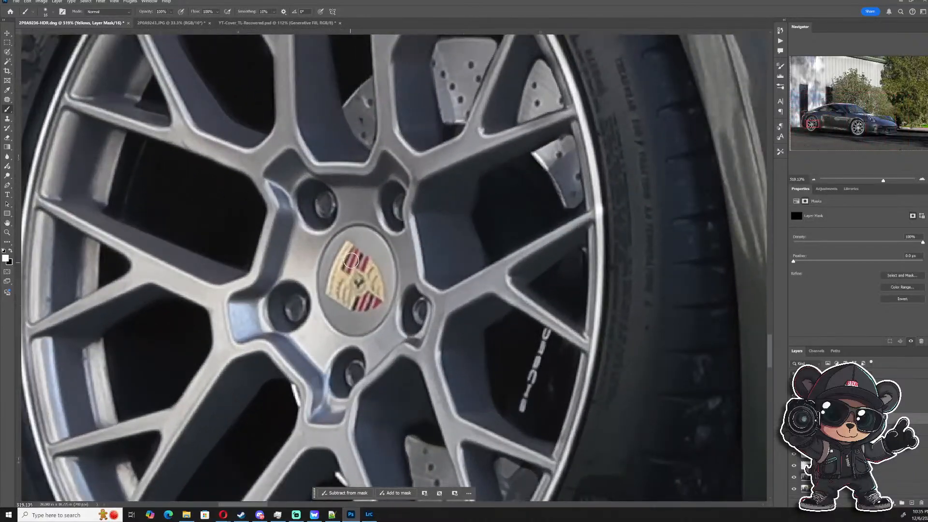
{"action": "mouse_move", "coordinate": [351, 261]}
{"action": "left_mouse_down"}
{"action": "mouse_move", "coordinate": [347, 247]}
{"action": "mouse_move", "coordinate": [336, 286]}
{"action": "mouse_move", "coordinate": [360, 302]}
{"action": "mouse_move", "coordinate": [374, 296]}
{"action": "mouse_move", "coordinate": [377, 278]}
{"action": "mouse_move", "coordinate": [355, 257]}
{"action": "left_mouse_up"}
{"action": "scroll", "coordinate": [356, 257], "scroll_direction": "down", "scroll_amount": 6}
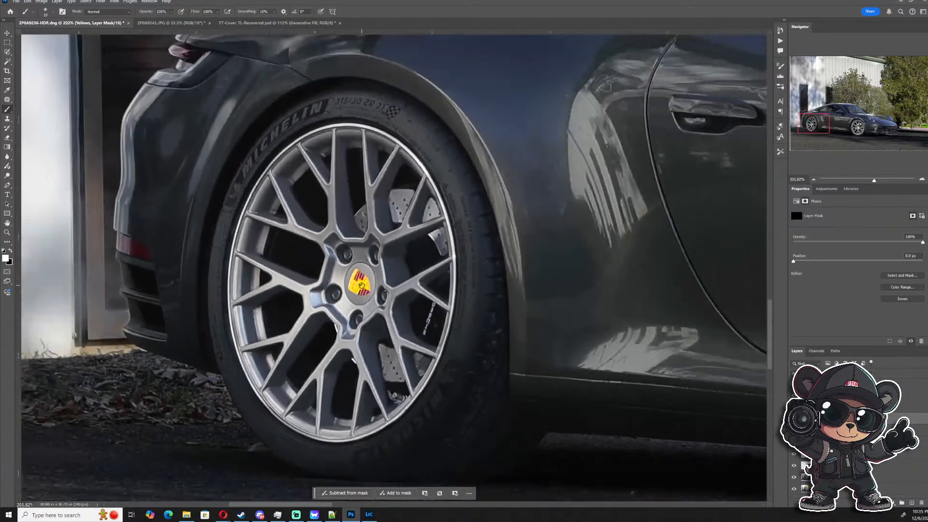
{"action": "scroll", "coordinate": [361, 284], "scroll_direction": "down", "scroll_amount": 2}
{"action": "scroll", "coordinate": [388, 273], "scroll_direction": "down", "scroll_amount": 4}
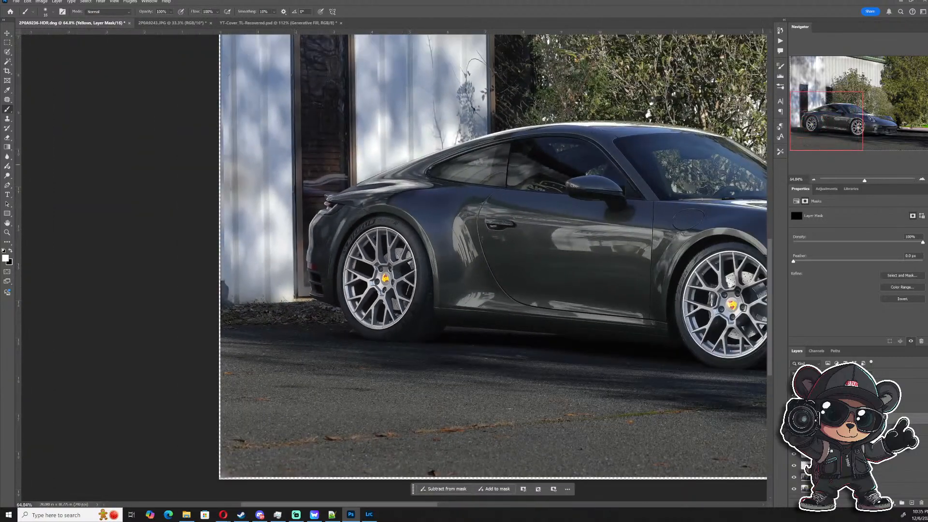
{"action": "left_click_drag", "start_coordinate": [796, 151], "coordinate": [845, 142]}
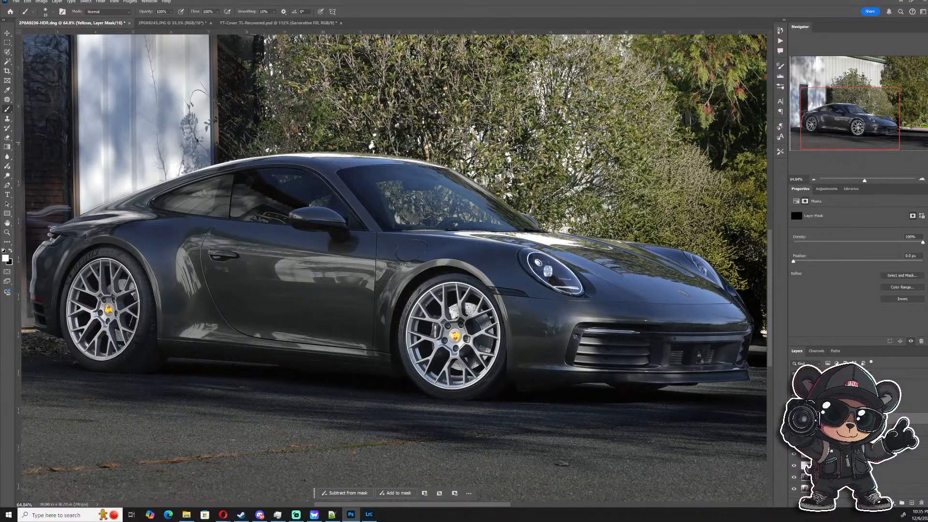
- Activate the Yellows adjustment's layer mask and brush over the hood crest to bring out its color
{"action": "left_click", "coordinate": [804, 418]}
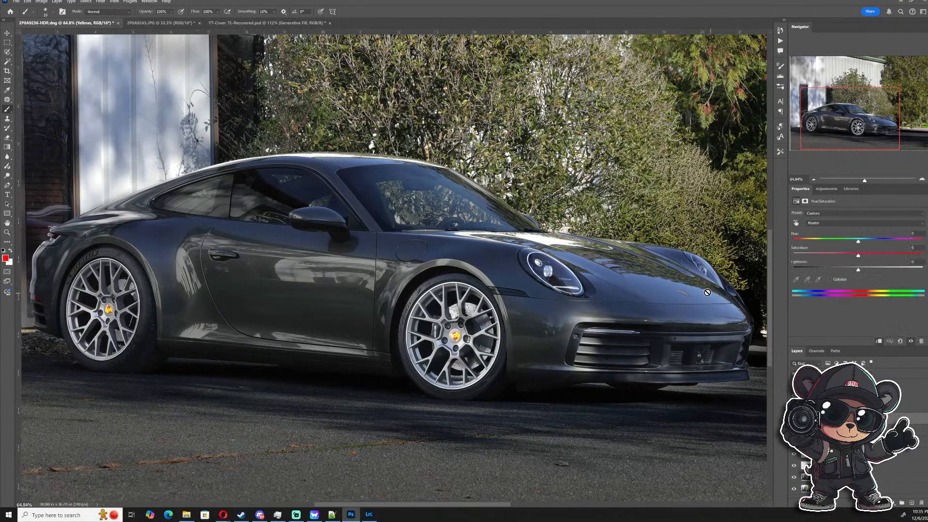
{"action": "scroll", "coordinate": [701, 294], "scroll_direction": "up", "scroll_amount": 4}
{"action": "scroll", "coordinate": [708, 299], "scroll_direction": "up", "scroll_amount": 16}
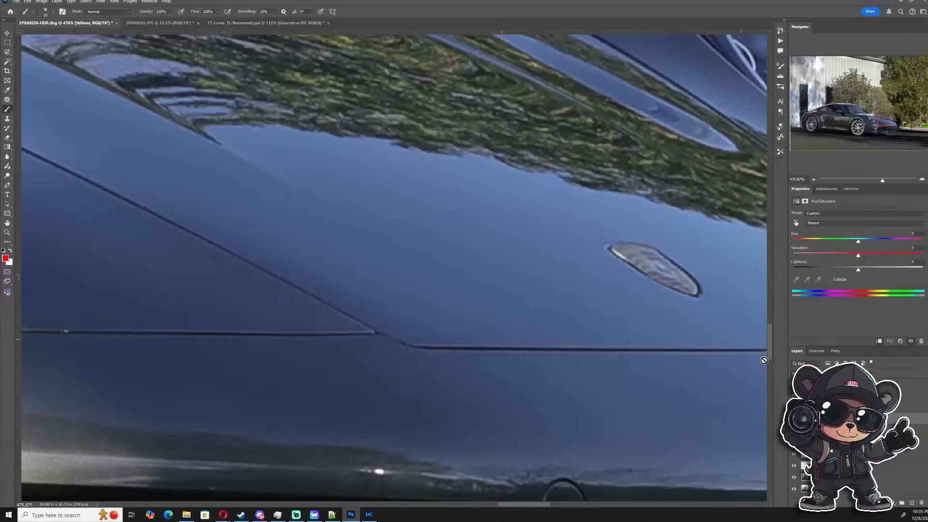
{"action": "left_click", "coordinate": [821, 418]}
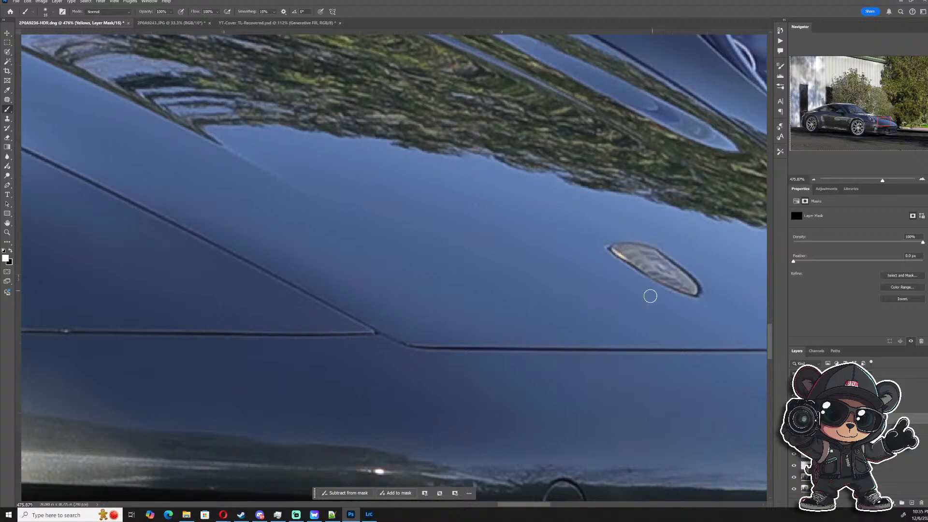
{"action": "scroll", "coordinate": [647, 296], "scroll_direction": "down", "scroll_amount": 8}
{"action": "scroll", "coordinate": [541, 299], "scroll_direction": "down", "scroll_amount": 2}
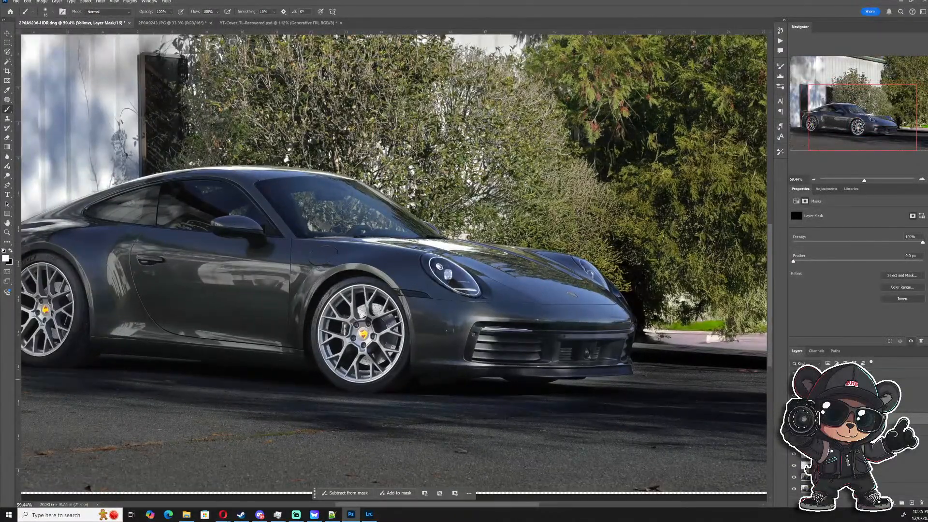
- Lower the Yellows saturation of the Yellows adjustment to about +22 to tone down the crests
{"action": "left_click", "coordinate": [807, 418]}
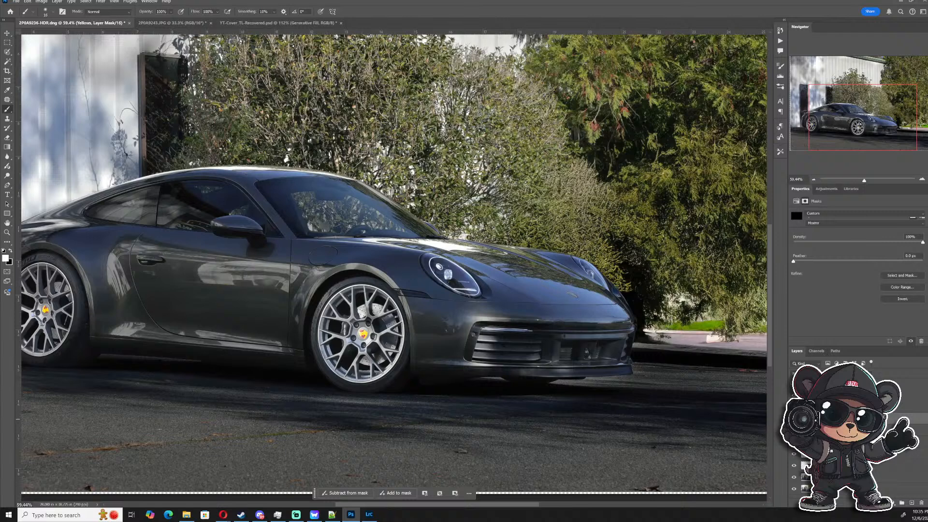
{"action": "left_click", "coordinate": [871, 223]}
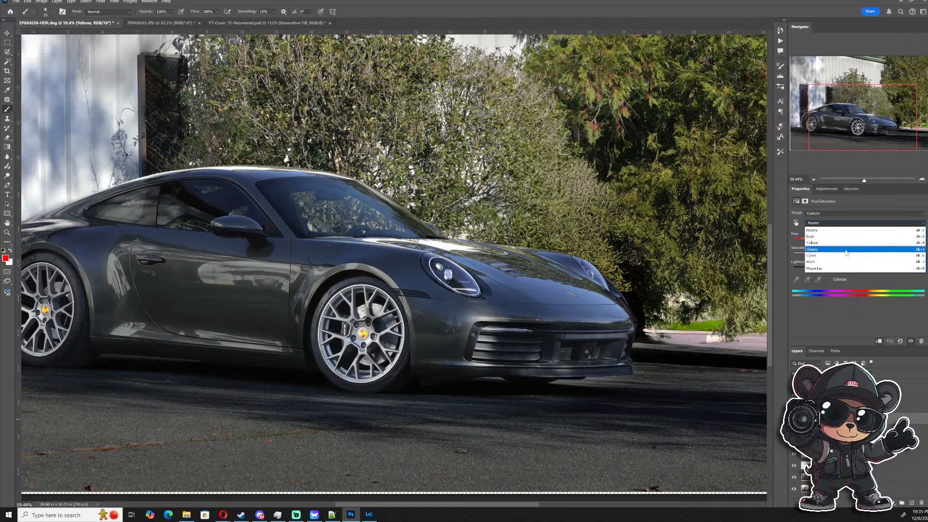
{"action": "left_click", "coordinate": [846, 243]}
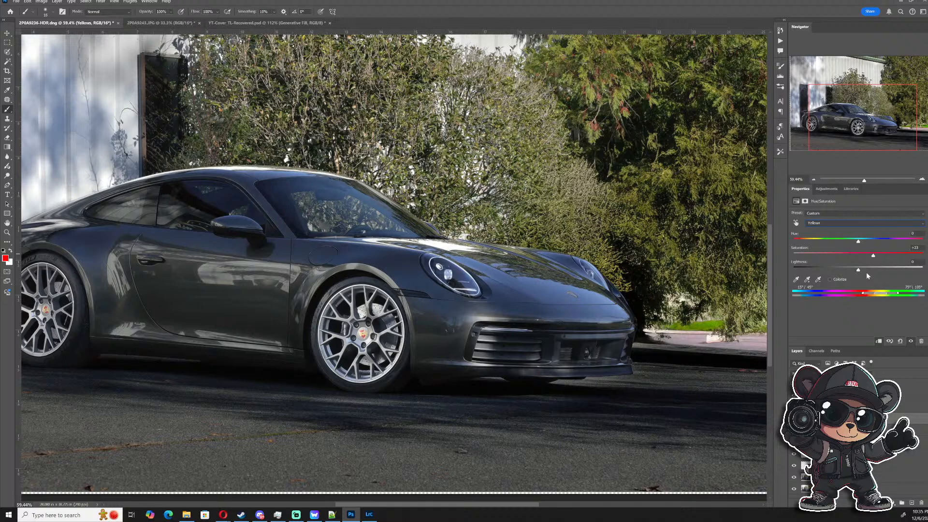
{"action": "left_click_drag", "start_coordinate": [870, 140], "coordinate": [853, 139]}
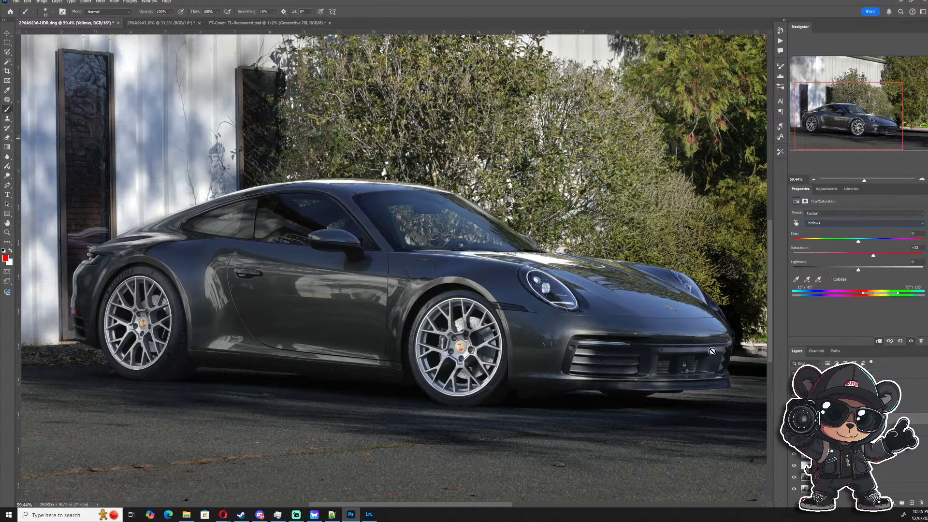
{"action": "left_click", "coordinate": [714, 381]}
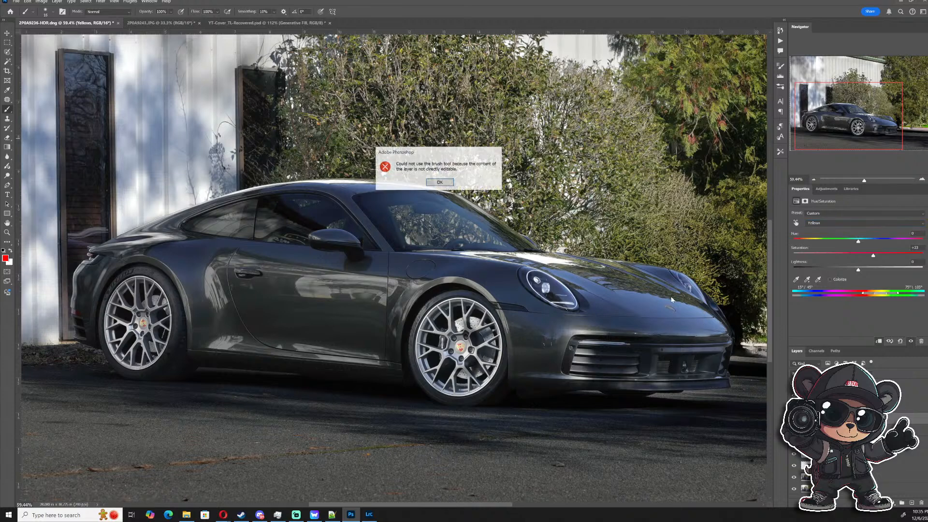
{"action": "left_click", "coordinate": [440, 182]}
{"action": "left_click", "coordinate": [8, 32]}
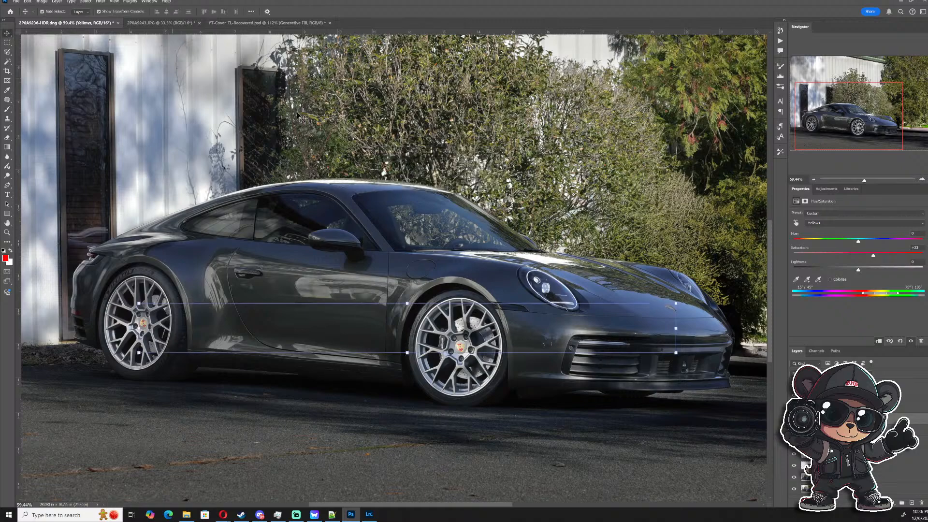
- Examine the hood crest, headlight and front wheel up close for color and remaining flaws
{"action": "scroll", "coordinate": [674, 258], "scroll_direction": "up", "scroll_amount": 6}
{"action": "scroll", "coordinate": [676, 330], "scroll_direction": "up", "scroll_amount": 1}
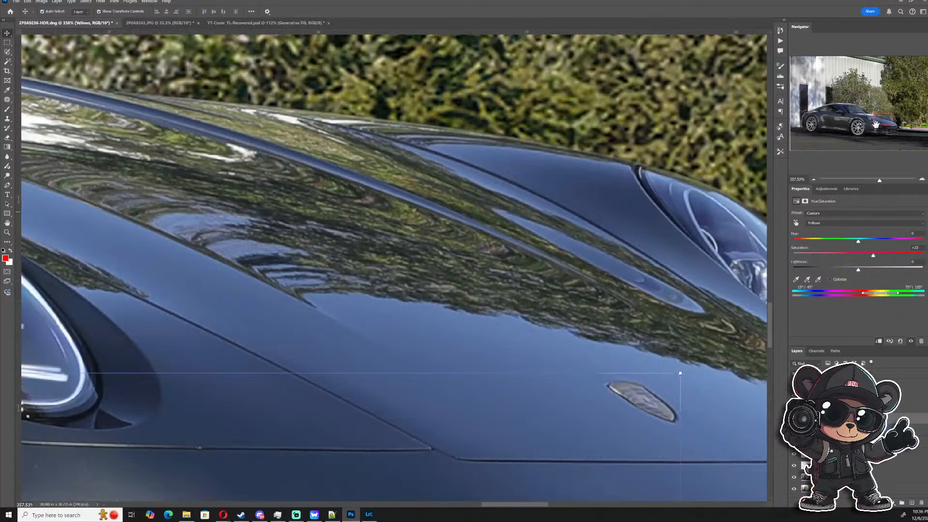
{"action": "left_click_drag", "start_coordinate": [876, 124], "coordinate": [880, 144]}
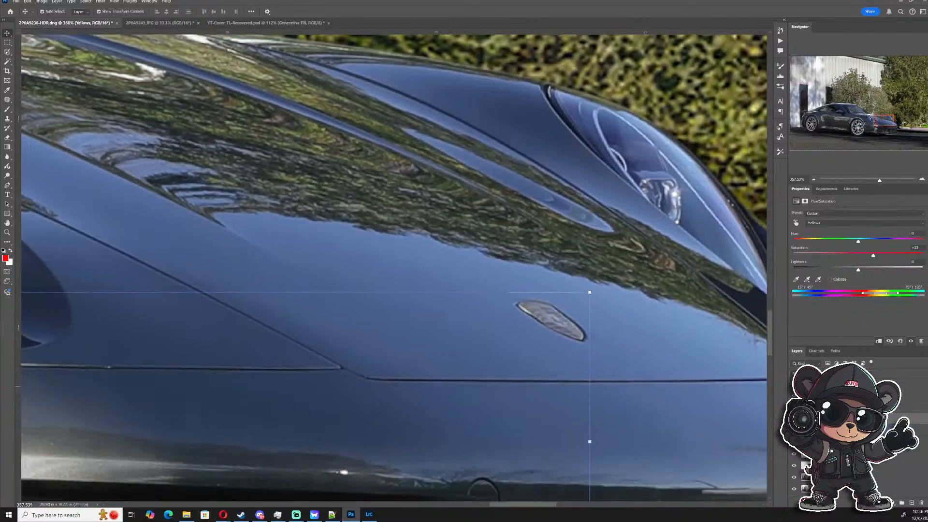
{"action": "left_click_drag", "start_coordinate": [846, 418], "coordinate": [845, 397]}
{"action": "scroll", "coordinate": [582, 278], "scroll_direction": "down", "scroll_amount": 8}
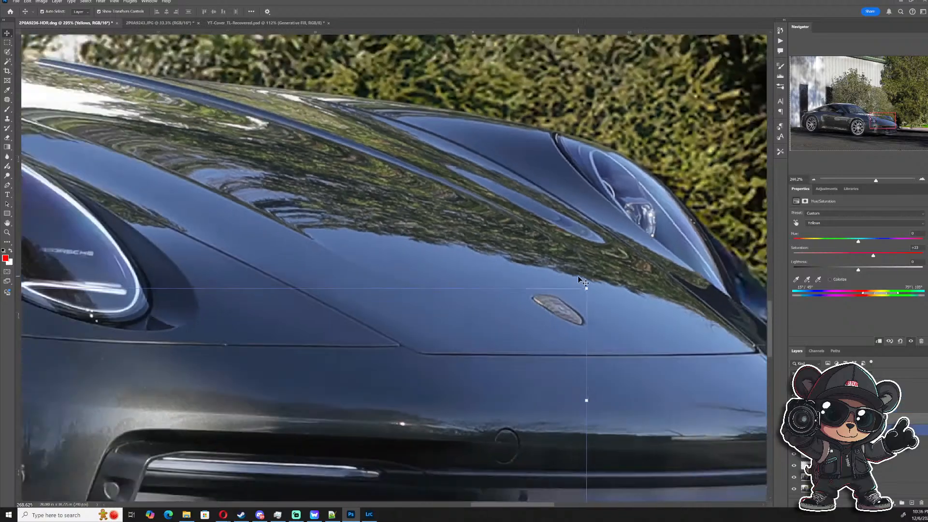
{"action": "scroll", "coordinate": [425, 269], "scroll_direction": "up", "scroll_amount": 6}
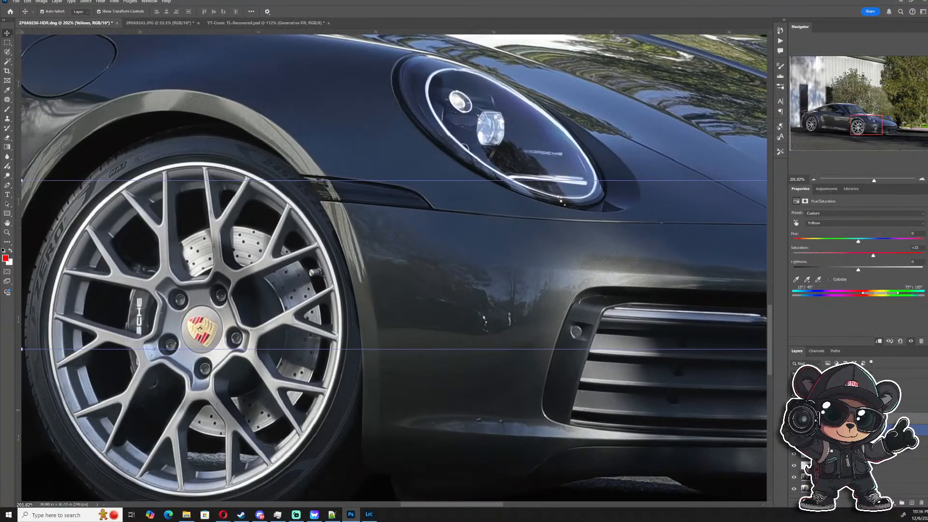
{"action": "scroll", "coordinate": [845, 456], "scroll_direction": "down", "scroll_amount": 2}
- Select the Group 1 copy 2 layer, activate the Patch tool and inspect the reflections on the front bumper
{"action": "left_click", "coordinate": [846, 461]}
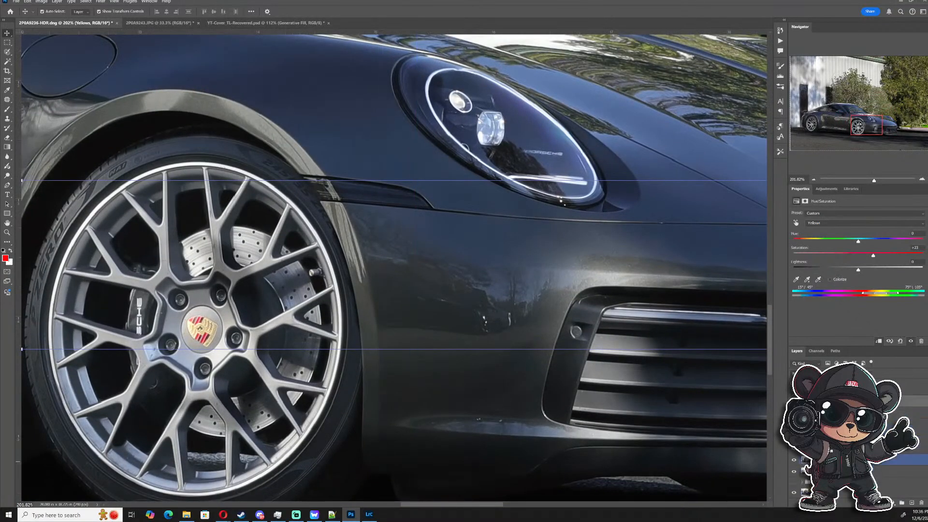
{"action": "left_click", "coordinate": [846, 449]}
{"action": "left_click", "coordinate": [845, 438]}
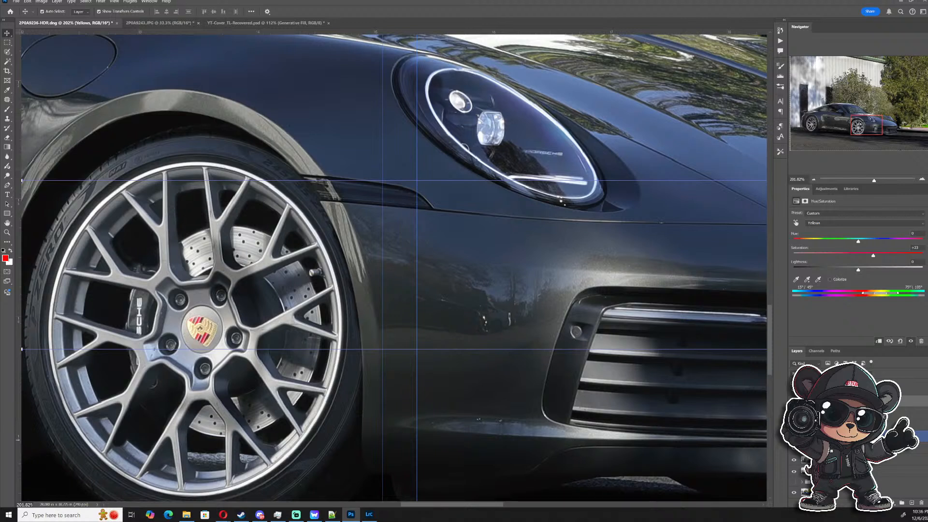
{"action": "left_click", "coordinate": [846, 411]}
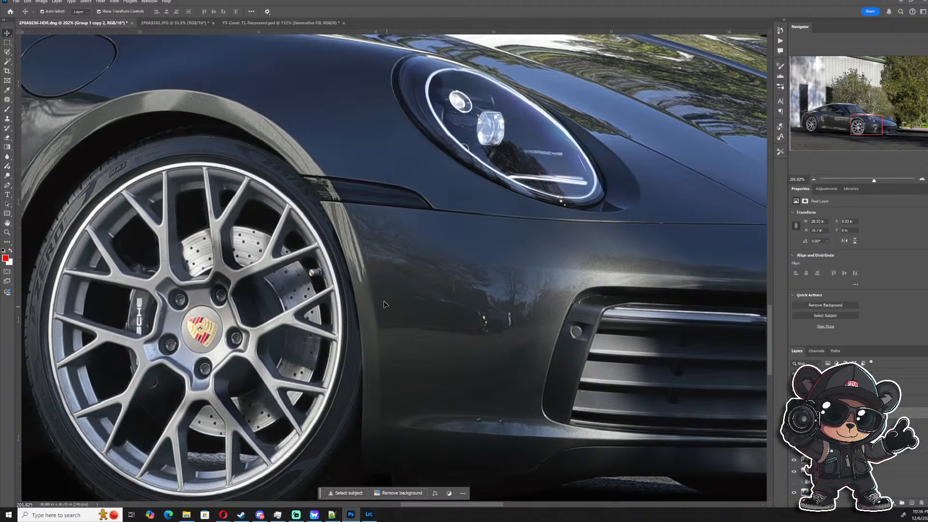
{"action": "left_click", "coordinate": [6, 102]}
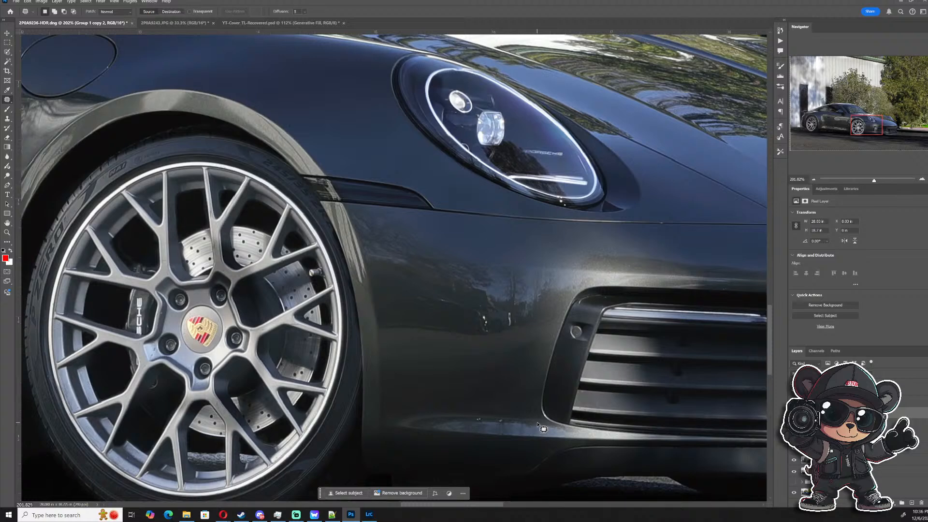
{"action": "scroll", "coordinate": [492, 360], "scroll_direction": "down", "scroll_amount": 1}
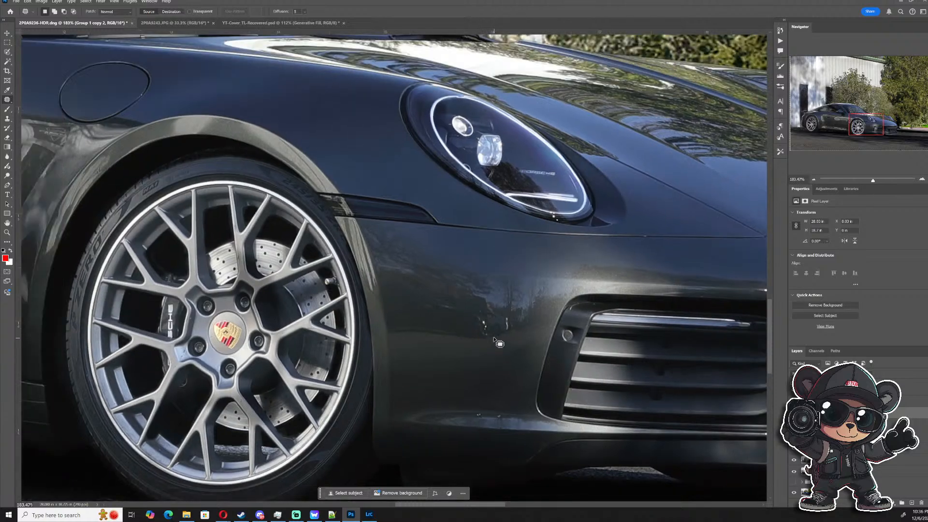
{"action": "scroll", "coordinate": [497, 345], "scroll_direction": "up", "scroll_amount": 4}
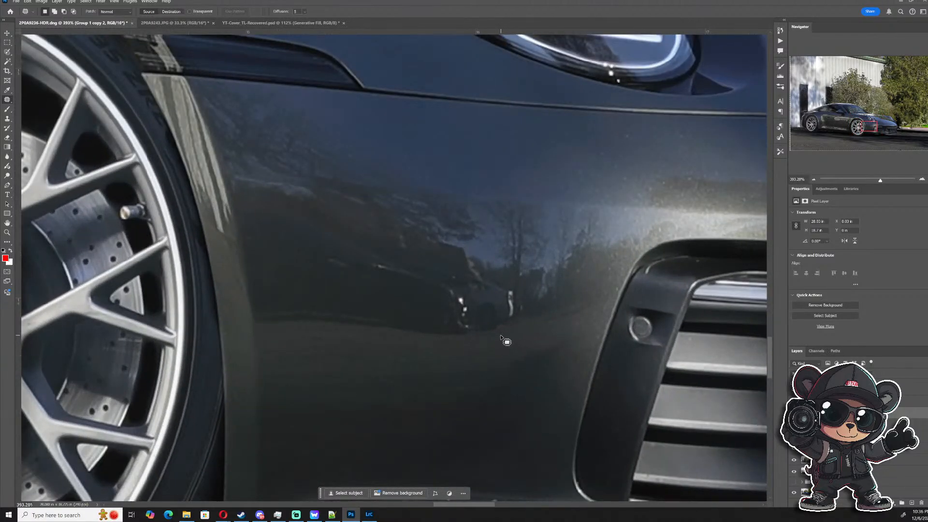
{"action": "scroll", "coordinate": [497, 344], "scroll_direction": "down", "scroll_amount": 17}
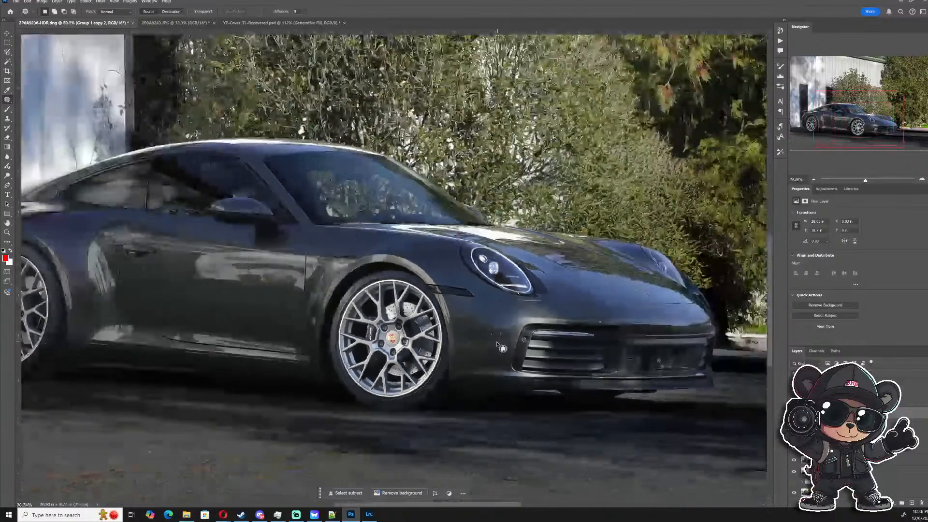
{"action": "scroll", "coordinate": [421, 283], "scroll_direction": "up", "scroll_amount": 1}
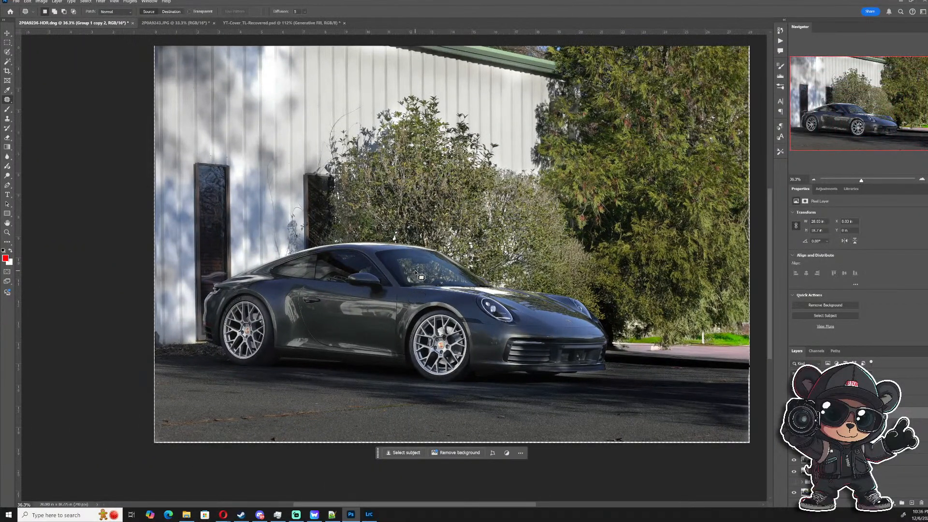
{"action": "scroll", "coordinate": [873, 468], "scroll_direction": "up", "scroll_amount": 1}
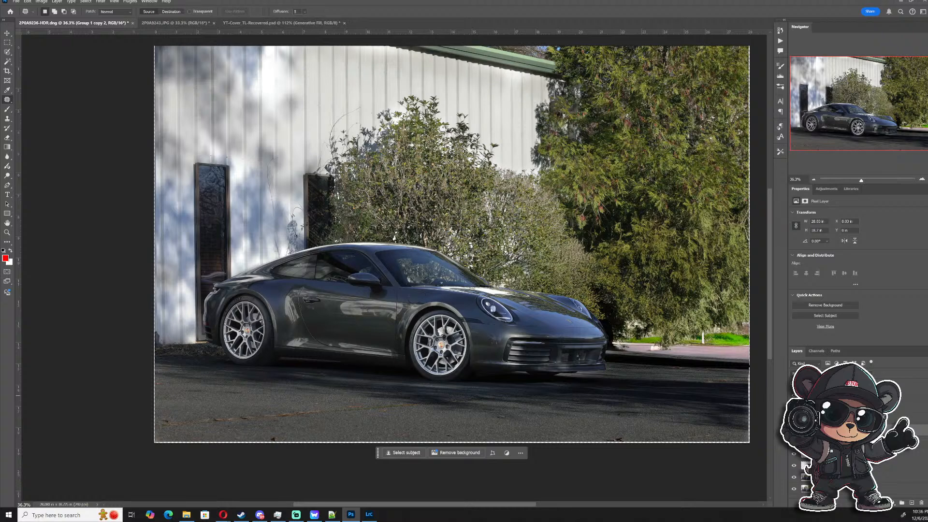
- Select two neighboring layers and move them higher in the layer stack
{"action": "left_click", "coordinate": [845, 417]}
{"action": "left_click", "coordinate": [845, 406], "text": "shift"}
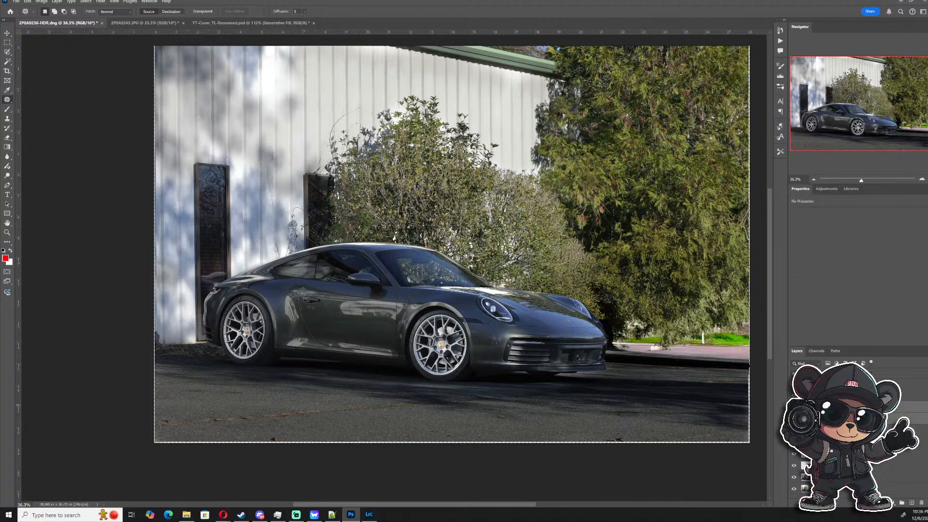
{"action": "left_click_drag", "start_coordinate": [846, 405], "coordinate": [846, 387]}
- Group the run of layers starting at Color Fill 1 into a new group and hide that group
{"action": "left_click", "coordinate": [845, 417]}
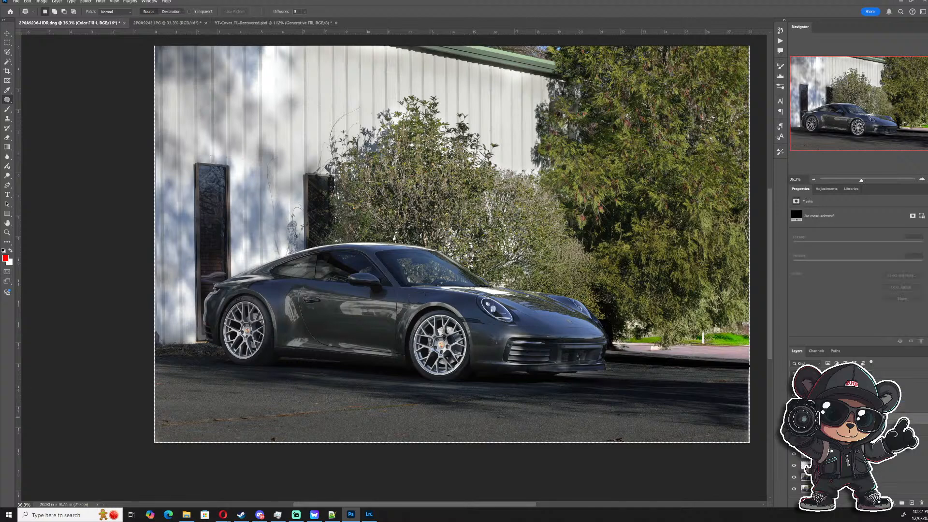
{"action": "scroll", "coordinate": [882, 468], "scroll_direction": "down", "scroll_amount": 3}
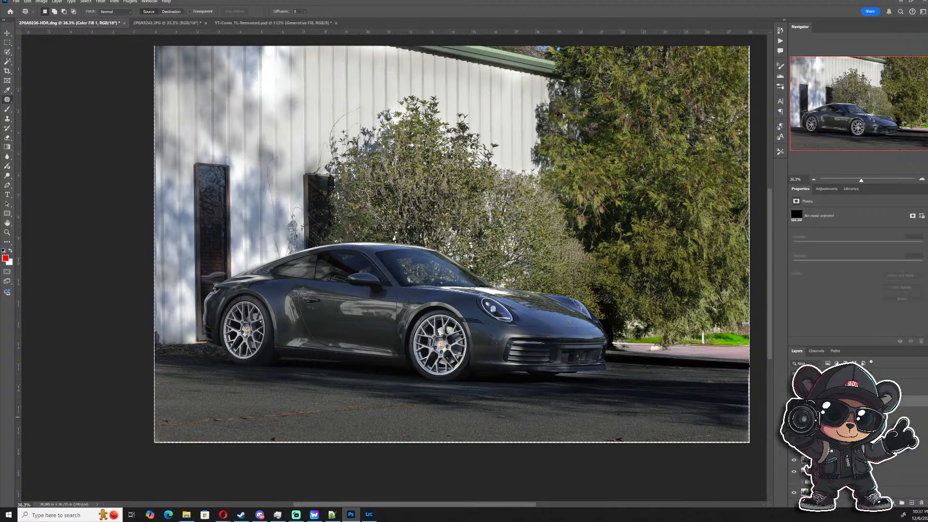
{"action": "left_click", "coordinate": [846, 471], "text": "shift"}
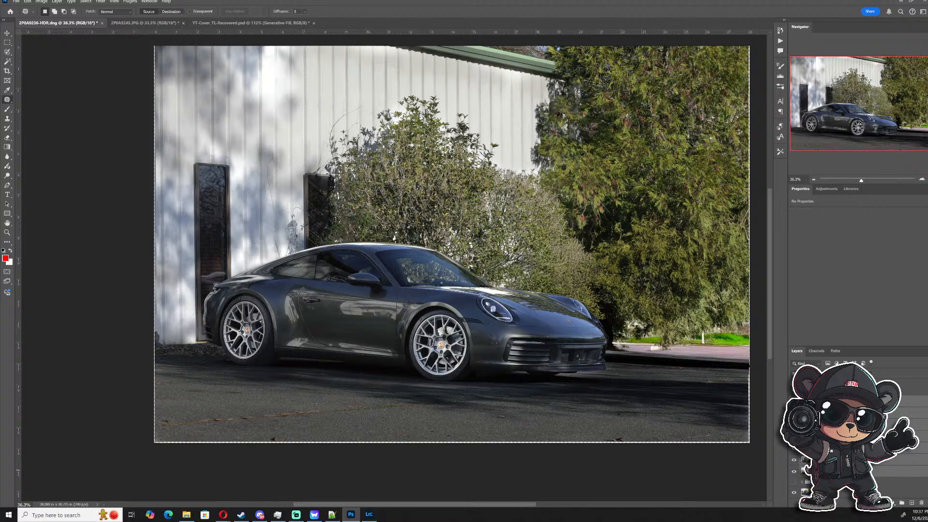
{"action": "key", "text": "ctrl+g"}
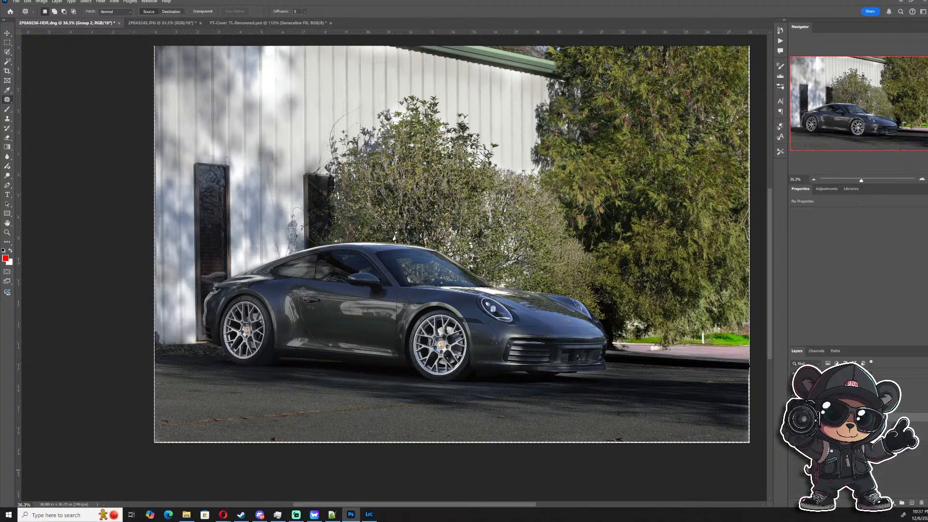
{"action": "left_click", "coordinate": [794, 417]}
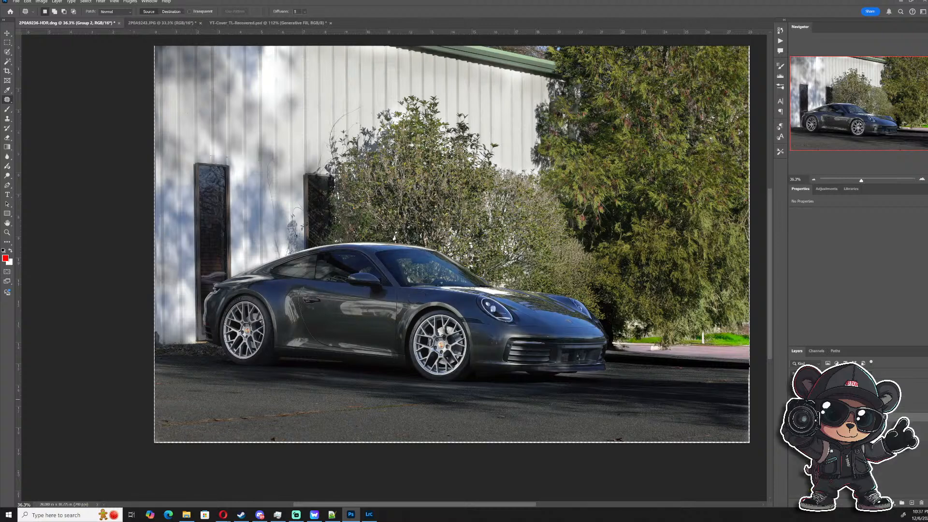
- Run the Freq 8-bit - CS frequency separation action and accept its Gaussian Blur settings
{"action": "left_click", "coordinate": [780, 42]}
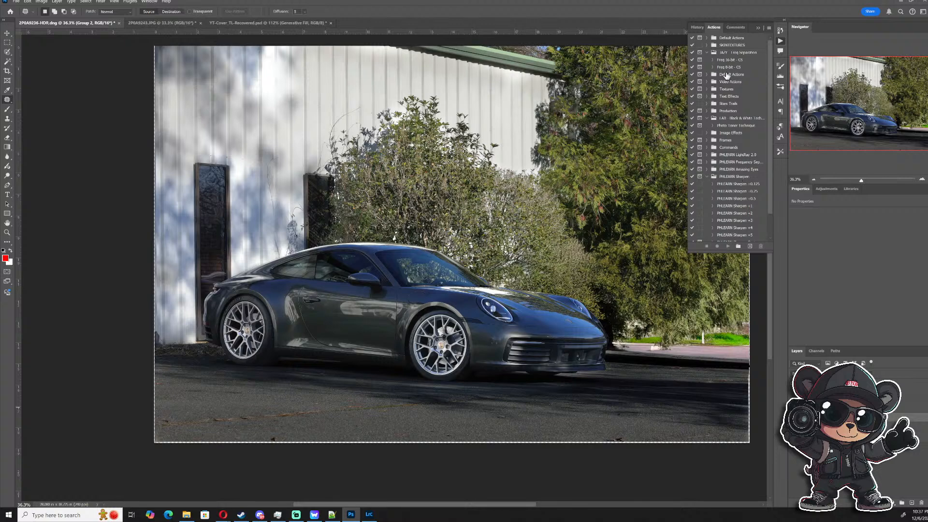
{"action": "left_click", "coordinate": [730, 67]}
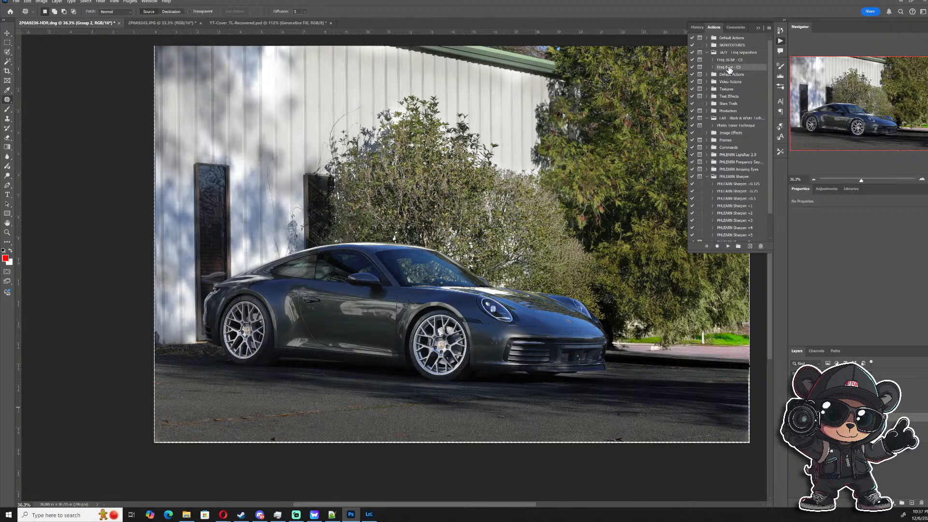
{"action": "left_click", "coordinate": [729, 246]}
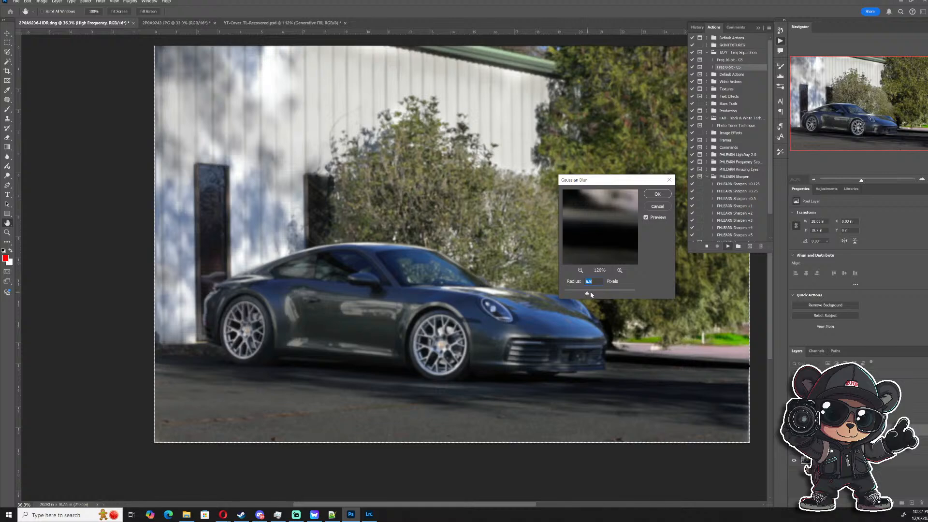
{"action": "left_click", "coordinate": [657, 194]}
- Clone clean paint texture over the branch reflections on the upper front bumper, working on the High Frequency layer with the Clone Stamp
{"action": "scroll", "coordinate": [425, 305], "scroll_direction": "up", "scroll_amount": 5}
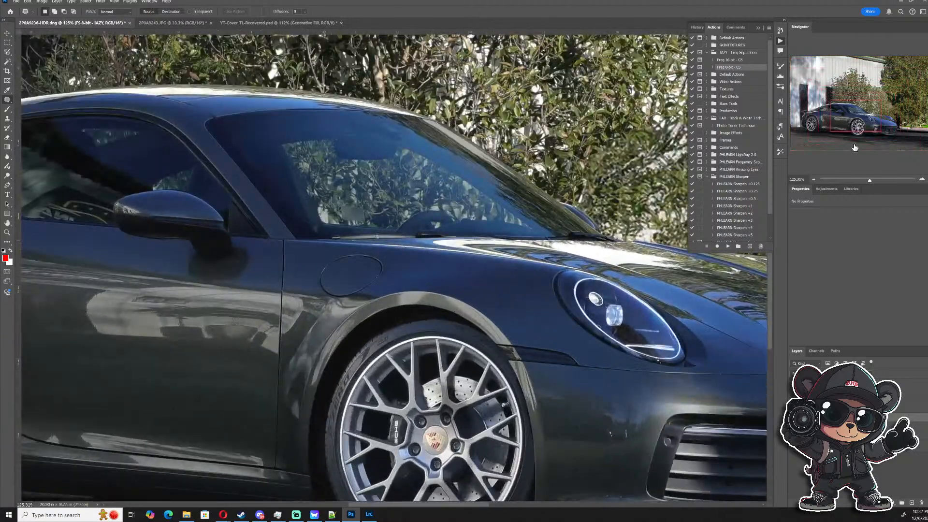
{"action": "left_click", "coordinate": [854, 147]}
{"action": "scroll", "coordinate": [621, 302], "scroll_direction": "up", "scroll_amount": 5}
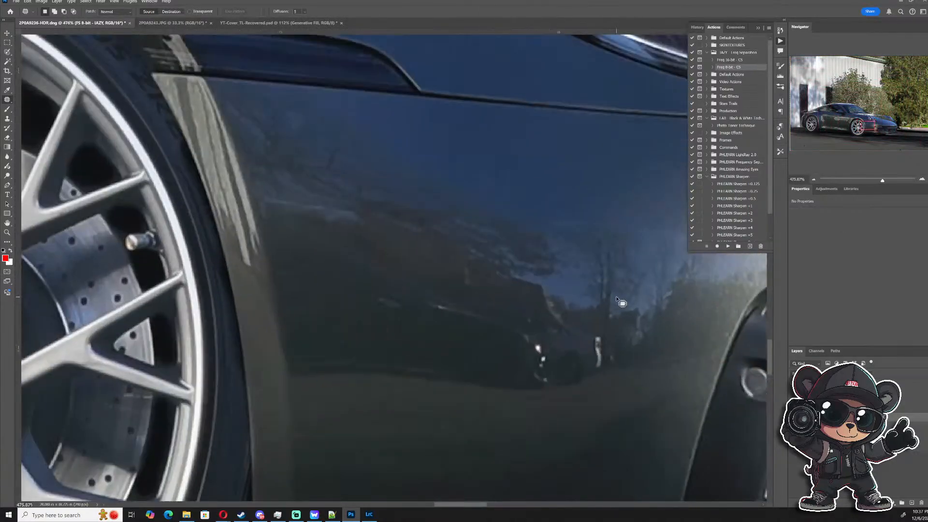
{"action": "scroll", "coordinate": [621, 302], "scroll_direction": "up", "scroll_amount": 1}
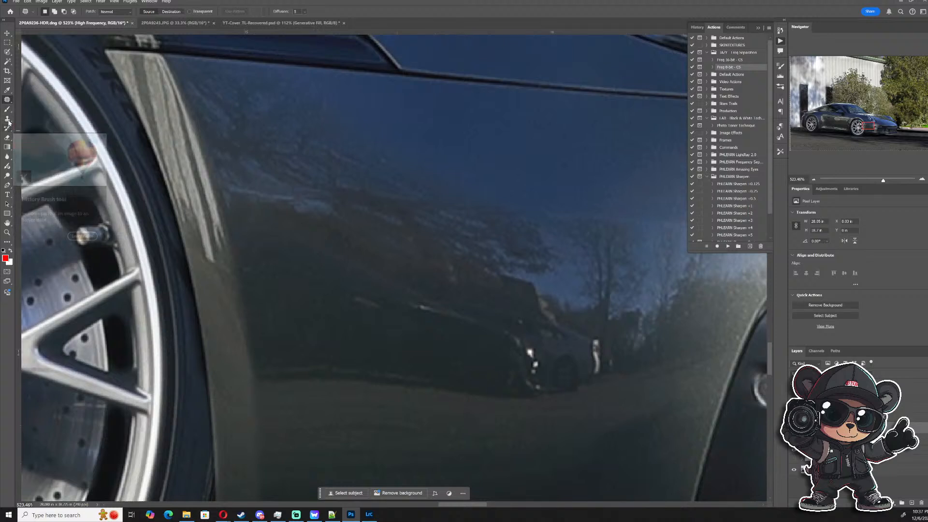
{"action": "left_click_drag", "start_coordinate": [7, 119], "coordinate": [41, 131]}
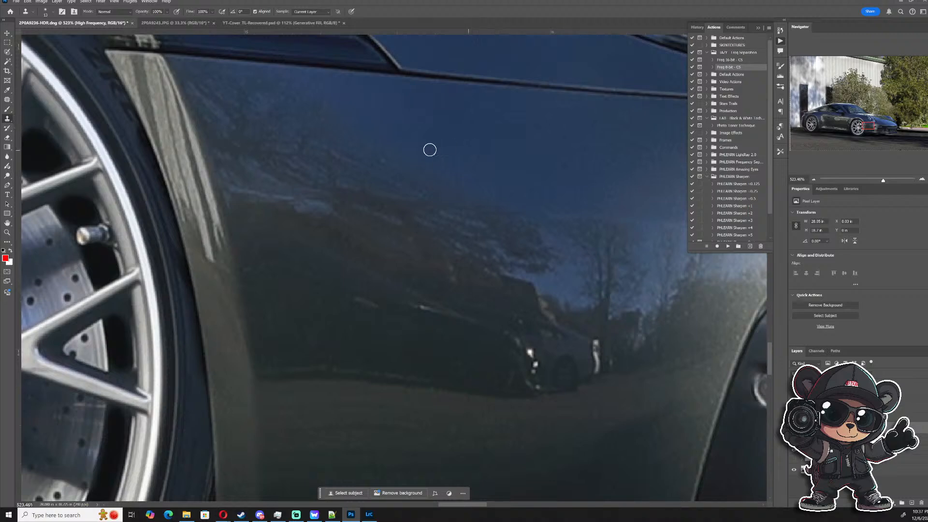
{"action": "scroll", "coordinate": [408, 150], "scroll_direction": "up", "scroll_amount": 1}
{"action": "scroll", "coordinate": [463, 195], "scroll_direction": "up", "scroll_amount": 1}
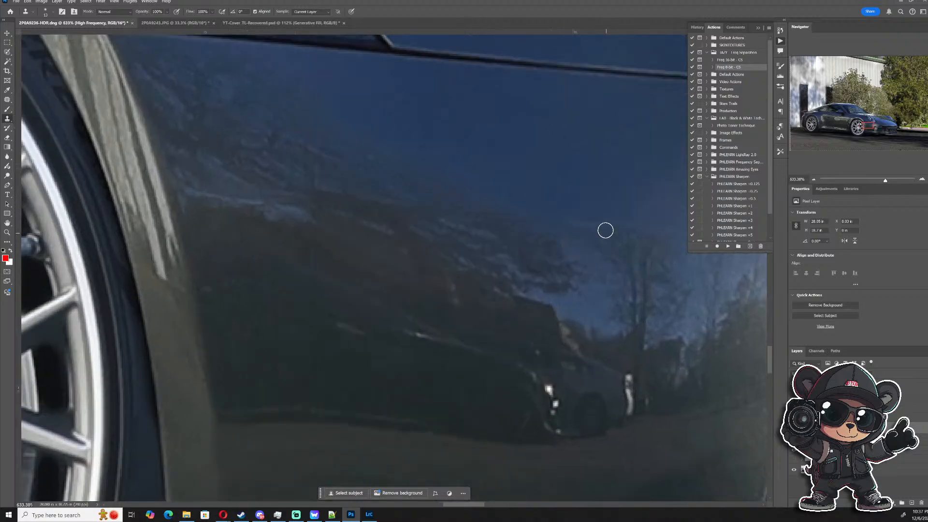
{"action": "scroll", "coordinate": [514, 170], "scroll_direction": "up", "scroll_amount": 1}
{"action": "left_click_drag", "start_coordinate": [497, 176], "coordinate": [543, 172]}
{"action": "left_click", "coordinate": [568, 164], "text": "alt"}
{"action": "mouse_move", "coordinate": [312, 147]}
{"action": "left_mouse_down"}
{"action": "mouse_move", "coordinate": [253, 135]}
{"action": "mouse_move", "coordinate": [256, 117]}
{"action": "mouse_move", "coordinate": [181, 81]}
{"action": "left_mouse_up"}
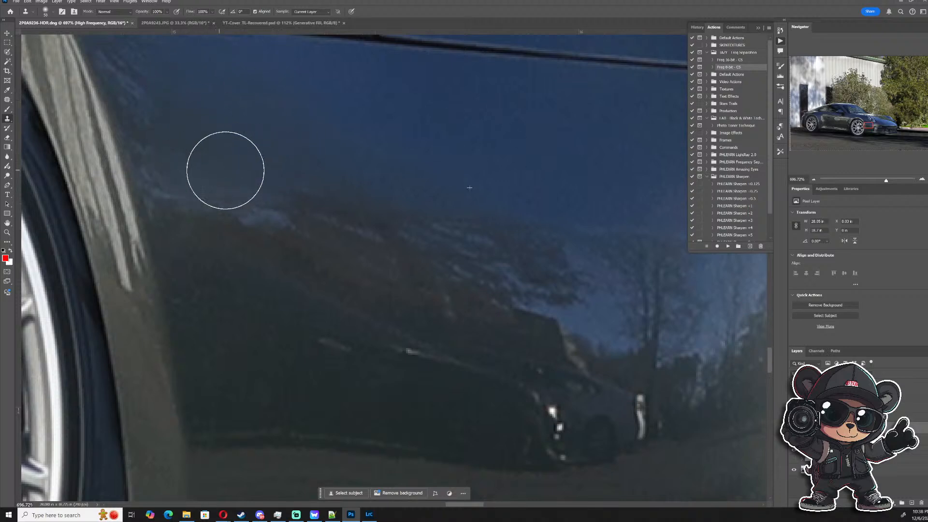
- Clone out the remaining branch texture on the bumper paint beside the front wheel arch
{"action": "scroll", "coordinate": [403, 167], "scroll_direction": "down", "scroll_amount": 2}
{"action": "left_click_drag", "start_coordinate": [427, 152], "coordinate": [395, 151]}
{"action": "left_click", "coordinate": [501, 144], "text": "alt"}
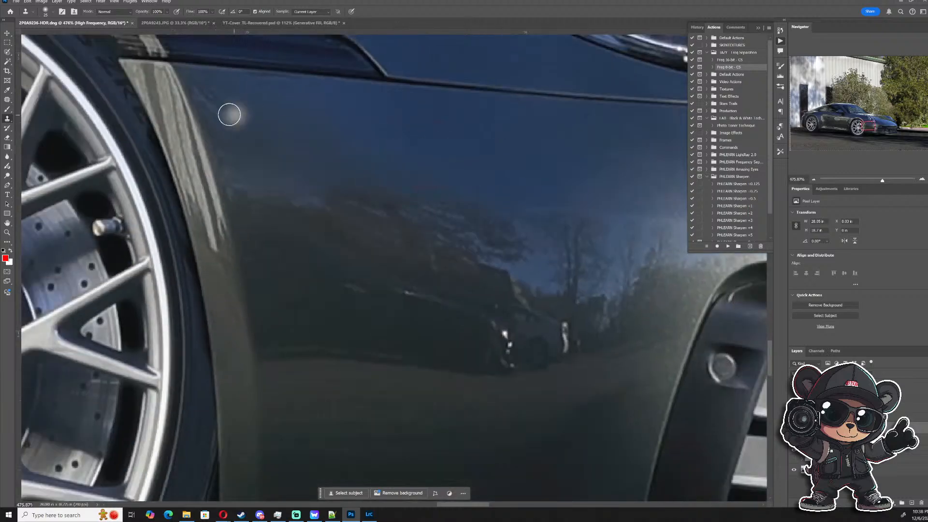
{"action": "mouse_move", "coordinate": [235, 117]}
{"action": "left_mouse_down"}
{"action": "mouse_move", "coordinate": [199, 82]}
{"action": "mouse_move", "coordinate": [203, 108]}
{"action": "mouse_move", "coordinate": [219, 93]}
{"action": "mouse_move", "coordinate": [234, 119]}
{"action": "mouse_move", "coordinate": [212, 97]}
{"action": "mouse_move", "coordinate": [234, 164]}
{"action": "left_mouse_up"}
{"action": "left_click", "coordinate": [422, 152], "text": "alt"}
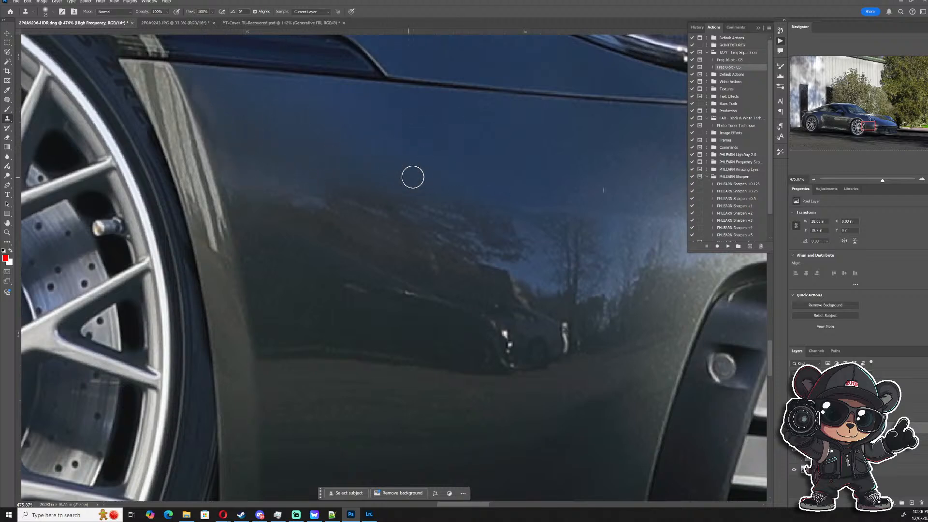
- Check the whole car and the front bumper up close for tree and car reflections still needing retouching
{"action": "scroll", "coordinate": [412, 176], "scroll_direction": "down", "scroll_amount": 5}
{"action": "scroll", "coordinate": [473, 231], "scroll_direction": "down", "scroll_amount": 4}
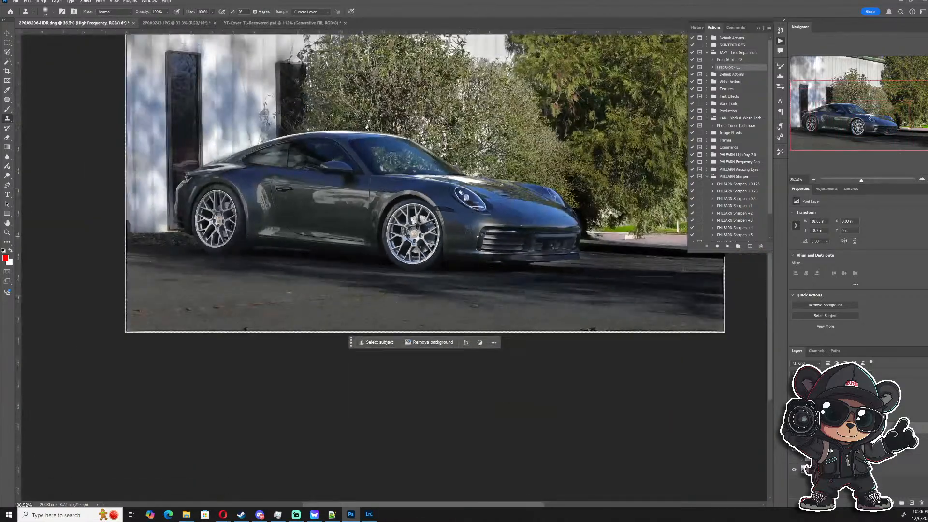
{"action": "scroll", "coordinate": [443, 246], "scroll_direction": "up", "scroll_amount": 6}
{"action": "scroll", "coordinate": [443, 247], "scroll_direction": "up", "scroll_amount": 2}
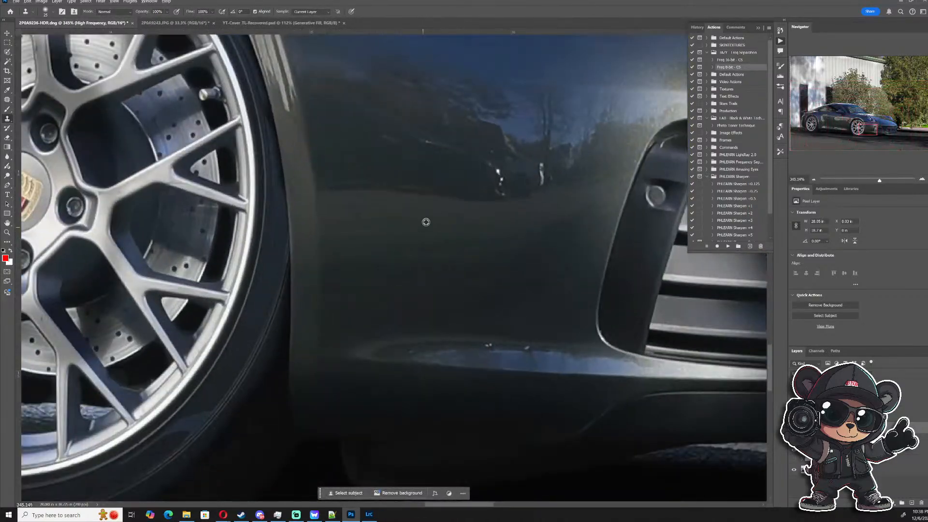
{"action": "left_click_drag", "start_coordinate": [472, 187], "coordinate": [426, 332]}
{"action": "scroll", "coordinate": [482, 282], "scroll_direction": "up", "scroll_amount": 3}
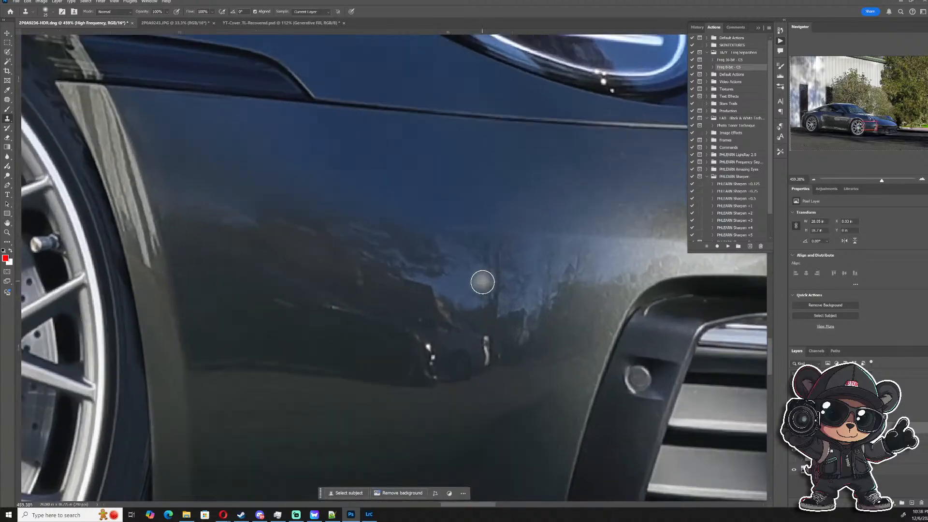
{"action": "scroll", "coordinate": [503, 275], "scroll_direction": "up", "scroll_amount": 2}
{"action": "scroll", "coordinate": [517, 271], "scroll_direction": "down", "scroll_amount": 3}
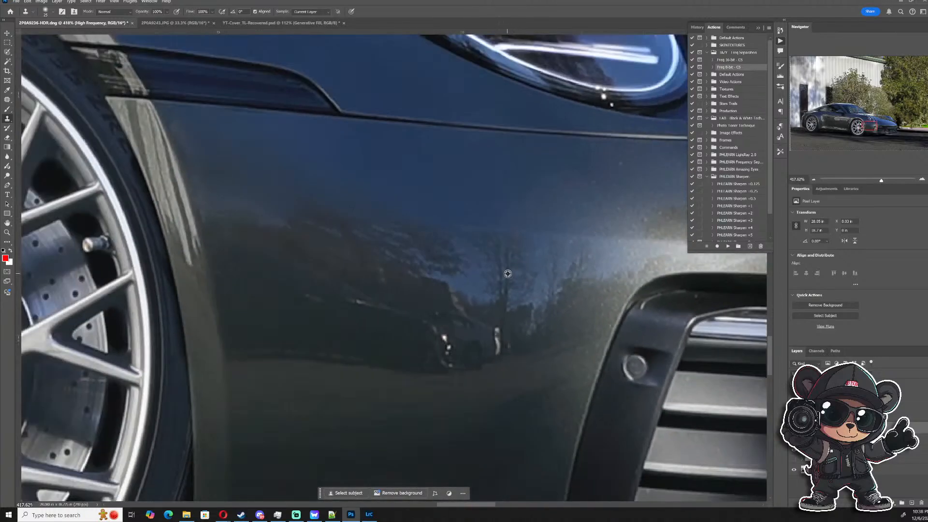
{"action": "right_click", "coordinate": [507, 273], "text": "alt"}
- Patch the tree reflections next to the front grille intake with clean paint from higher on the bumper, and deselect
{"action": "left_click", "coordinate": [7, 100]}
{"action": "scroll", "coordinate": [459, 206], "scroll_direction": "up", "scroll_amount": 4}
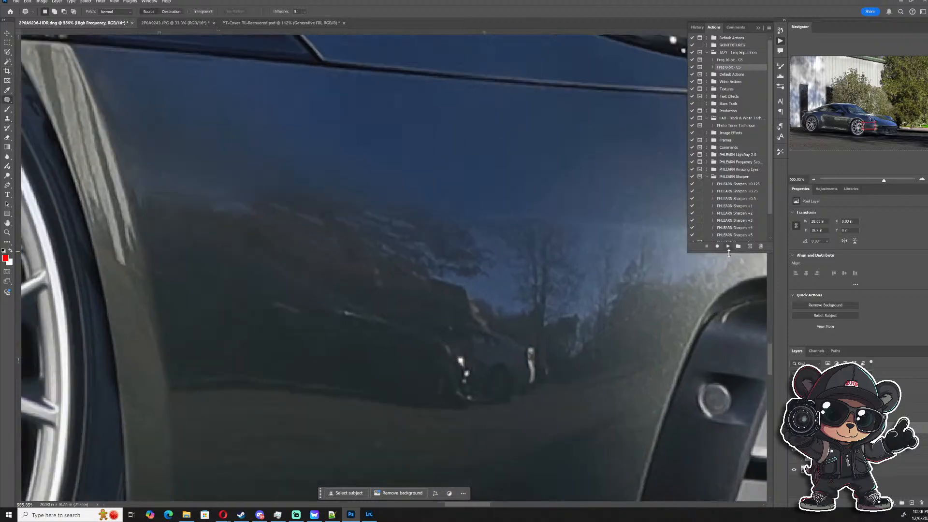
{"action": "left_click_drag", "start_coordinate": [658, 288], "coordinate": [542, 295]}
{"action": "left_click_drag", "start_coordinate": [544, 351], "coordinate": [587, 292]}
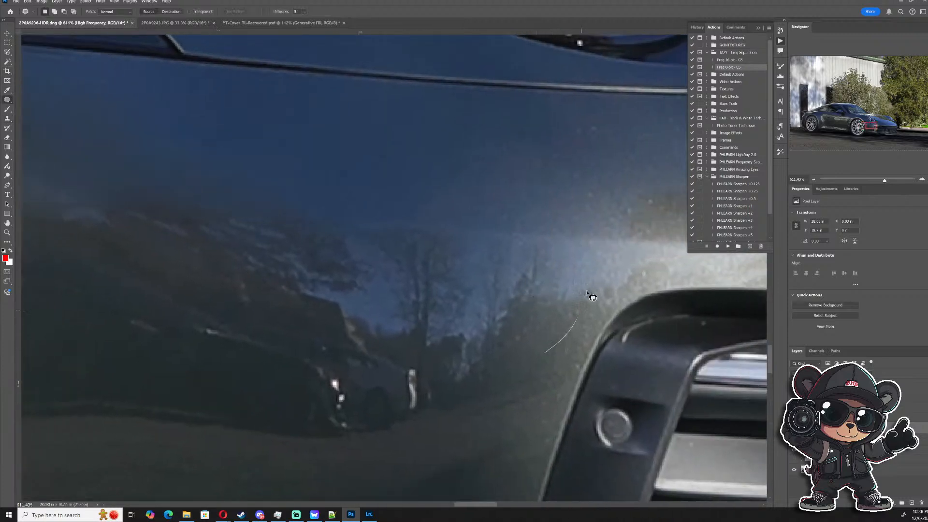
{"action": "mouse_move", "coordinate": [505, 249]}
{"action": "left_mouse_down"}
{"action": "mouse_move", "coordinate": [396, 236]}
{"action": "mouse_move", "coordinate": [544, 351]}
{"action": "left_mouse_up"}
{"action": "left_click_drag", "start_coordinate": [507, 317], "coordinate": [460, 167]}
{"action": "key", "text": "ctrl+d"}
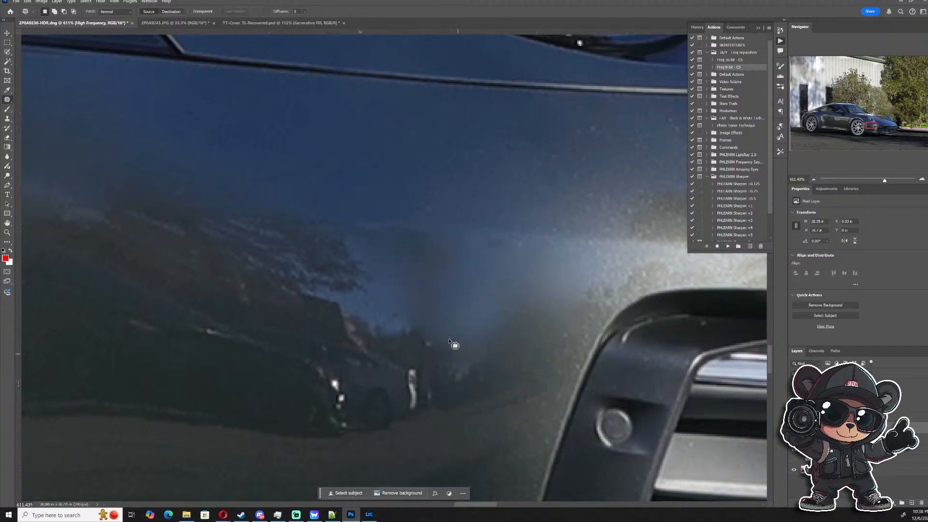
- Patch the branch reflections above the reflected car with smooth paint from the area above them
{"action": "mouse_move", "coordinate": [365, 244]}
{"action": "left_mouse_down"}
{"action": "mouse_move", "coordinate": [255, 240]}
{"action": "mouse_move", "coordinate": [389, 314]}
{"action": "mouse_move", "coordinate": [375, 249]}
{"action": "mouse_move", "coordinate": [393, 172]}
{"action": "left_mouse_up"}
{"action": "key", "text": "ctrl+d"}
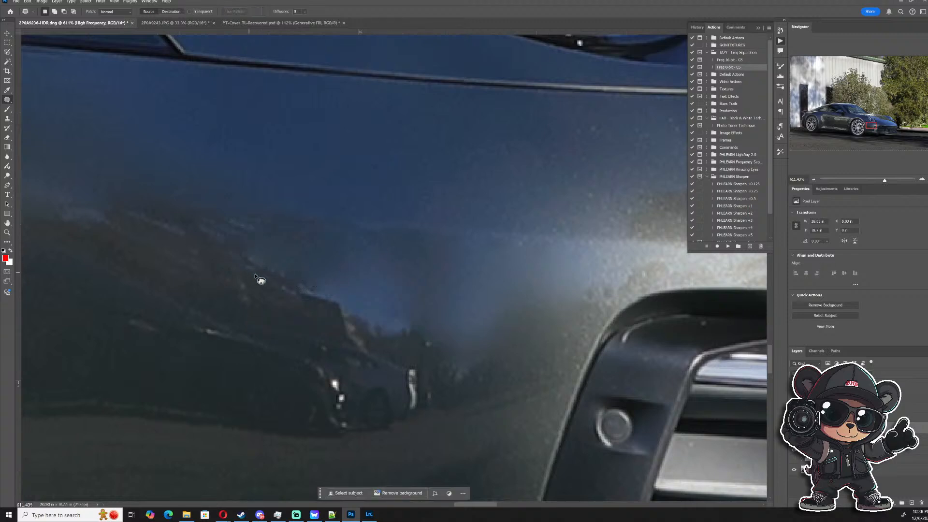
{"action": "mouse_move", "coordinate": [230, 280]}
{"action": "left_mouse_down"}
{"action": "mouse_move", "coordinate": [337, 236]}
{"action": "mouse_move", "coordinate": [78, 217]}
{"action": "mouse_move", "coordinate": [128, 259]}
{"action": "mouse_move", "coordinate": [248, 276]}
{"action": "mouse_move", "coordinate": [244, 151]}
{"action": "left_mouse_up"}
{"action": "key", "text": "ctrl+d"}
- Clone smooth paint over the leftover tree details and edges around the reflected car's roof with the Clone Stamp
{"action": "left_click", "coordinate": [7, 118]}
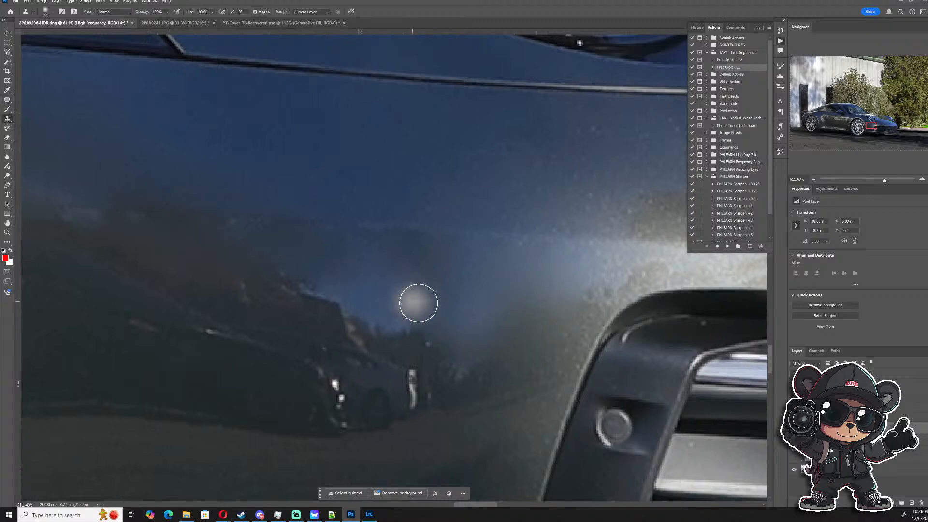
{"action": "scroll", "coordinate": [424, 290], "scroll_direction": "up", "scroll_amount": 2}
{"action": "mouse_move", "coordinate": [409, 265]}
{"action": "left_mouse_down", "text": "alt"}
{"action": "mouse_move", "coordinate": [391, 267]}
{"action": "mouse_move", "coordinate": [388, 234]}
{"action": "mouse_move", "coordinate": [520, 243]}
{"action": "mouse_move", "coordinate": [162, 221]}
{"action": "mouse_move", "coordinate": [177, 222]}
{"action": "left_mouse_up", "text": "alt"}
{"action": "left_click", "coordinate": [422, 276], "text": "alt"}
{"action": "left_click", "coordinate": [454, 261], "text": "alt"}
{"action": "mouse_move", "coordinate": [286, 246]}
{"action": "left_mouse_down"}
{"action": "mouse_move", "coordinate": [318, 251]}
{"action": "mouse_move", "coordinate": [238, 243]}
{"action": "mouse_move", "coordinate": [191, 226]}
{"action": "mouse_move", "coordinate": [303, 245]}
{"action": "left_mouse_up"}
{"action": "left_click", "coordinate": [467, 264], "text": "alt"}
{"action": "mouse_move", "coordinate": [131, 232]}
{"action": "left_mouse_down"}
{"action": "mouse_move", "coordinate": [47, 212]}
{"action": "mouse_move", "coordinate": [230, 233]}
{"action": "left_mouse_up"}
- Clone dark paint over the reflected car's body and bright headlights, and undo the last stroke
{"action": "scroll", "coordinate": [261, 250], "scroll_direction": "down", "scroll_amount": 3}
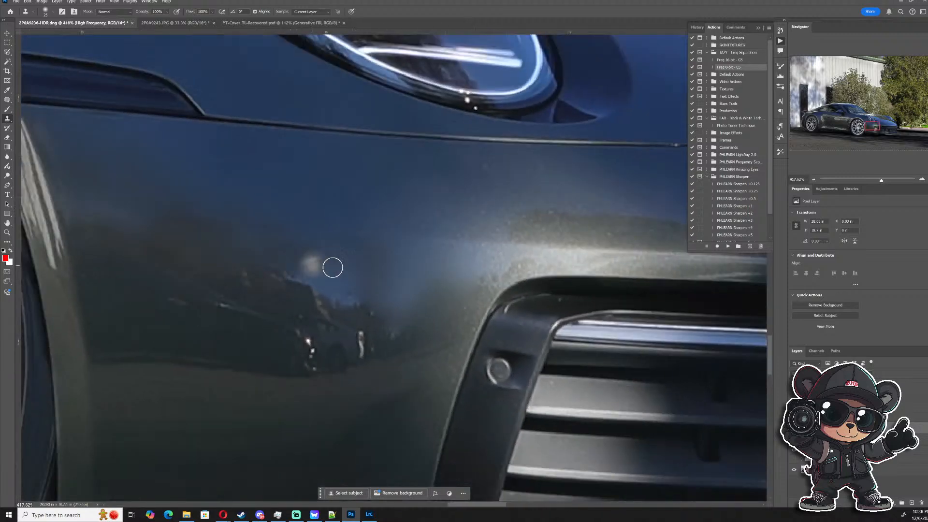
{"action": "mouse_move", "coordinate": [392, 278]}
{"action": "left_mouse_down"}
{"action": "mouse_move", "coordinate": [330, 279]}
{"action": "mouse_move", "coordinate": [375, 302]}
{"action": "mouse_move", "coordinate": [334, 331]}
{"action": "mouse_move", "coordinate": [385, 331]}
{"action": "mouse_move", "coordinate": [421, 309]}
{"action": "mouse_move", "coordinate": [375, 333]}
{"action": "mouse_move", "coordinate": [461, 305]}
{"action": "mouse_move", "coordinate": [386, 342]}
{"action": "mouse_move", "coordinate": [408, 317]}
{"action": "left_mouse_up"}
{"action": "left_click", "coordinate": [428, 272], "text": "alt"}
{"action": "left_click", "coordinate": [389, 278], "text": "alt"}
{"action": "left_click", "coordinate": [394, 317], "text": "alt"}
{"action": "mouse_move", "coordinate": [304, 342]}
{"action": "left_mouse_down"}
{"action": "mouse_move", "coordinate": [285, 348]}
{"action": "mouse_move", "coordinate": [338, 356]}
{"action": "left_mouse_up"}
{"action": "left_click_drag", "start_coordinate": [258, 360], "coordinate": [298, 346]}
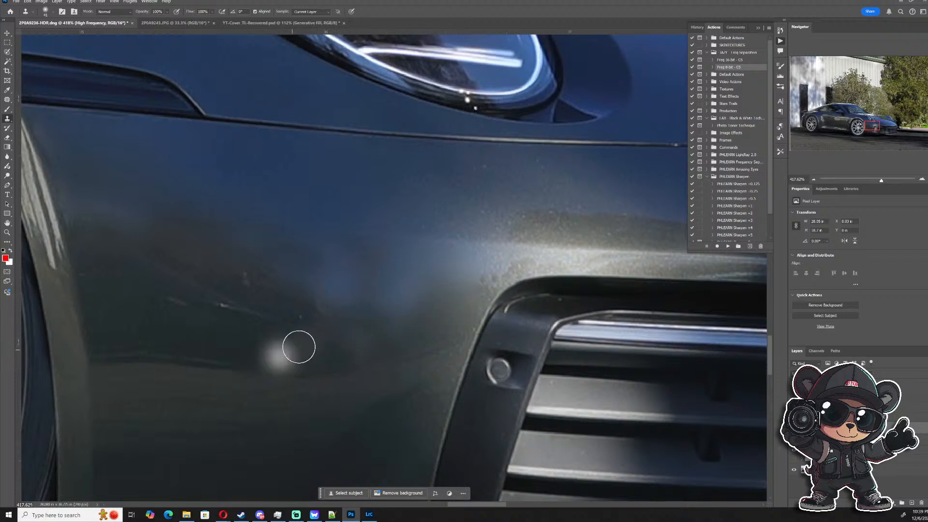
{"action": "key", "text": "ctrl+z"}
- Blend the remaining dark marks where the reflected car's front was, using resampled bumper paint
{"action": "left_click", "coordinate": [445, 293], "text": "alt"}
{"action": "mouse_move", "coordinate": [315, 287]}
{"action": "left_mouse_down"}
{"action": "mouse_move", "coordinate": [272, 326]}
{"action": "mouse_move", "coordinate": [261, 315]}
{"action": "left_mouse_up"}
{"action": "left_click", "coordinate": [292, 285], "text": "alt"}
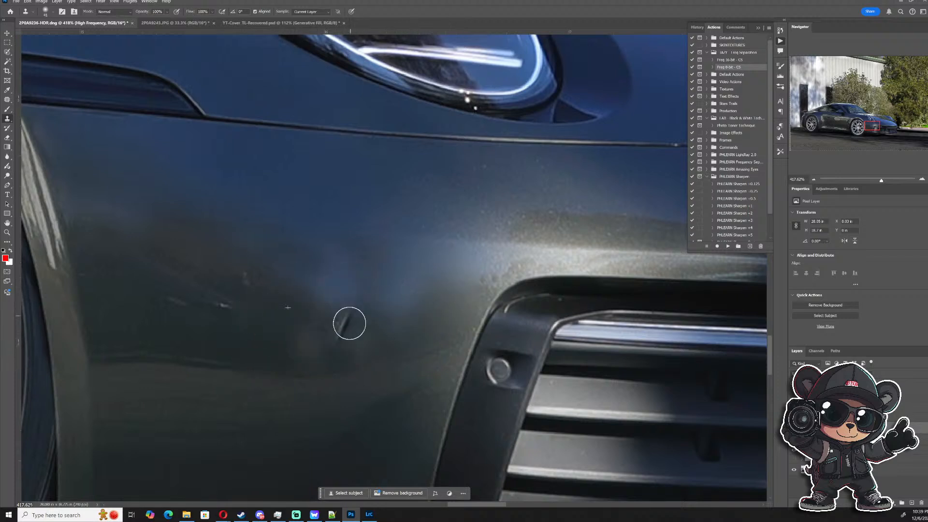
{"action": "left_click_drag", "start_coordinate": [351, 297], "coordinate": [349, 314]}
{"action": "left_click", "coordinate": [416, 284], "text": "alt"}
{"action": "left_click", "coordinate": [376, 302], "text": "alt"}
- Clone out the light streaks and specks left from the reflected car's side between the wheel arch and bumper center
{"action": "left_click_drag", "start_coordinate": [226, 306], "coordinate": [211, 311]}
{"action": "left_click", "coordinate": [224, 290]}
{"action": "left_click_drag", "start_coordinate": [336, 316], "coordinate": [345, 317]}
{"action": "left_click", "coordinate": [369, 302], "text": "alt"}
{"action": "left_click_drag", "start_coordinate": [232, 300], "coordinate": [244, 309]}
{"action": "left_click", "coordinate": [290, 335], "text": "alt"}
{"action": "mouse_move", "coordinate": [181, 337]}
{"action": "left_mouse_down"}
{"action": "mouse_move", "coordinate": [217, 334]}
{"action": "mouse_move", "coordinate": [162, 334]}
{"action": "left_mouse_up"}
{"action": "left_click_drag", "start_coordinate": [268, 307], "coordinate": [262, 307]}
{"action": "left_click", "coordinate": [307, 303], "text": "alt"}
{"action": "mouse_move", "coordinate": [155, 302]}
{"action": "left_mouse_down"}
{"action": "mouse_move", "coordinate": [92, 237]}
{"action": "mouse_move", "coordinate": [92, 247]}
{"action": "mouse_move", "coordinate": [74, 217]}
{"action": "mouse_move", "coordinate": [111, 306]}
{"action": "mouse_move", "coordinate": [111, 352]}
{"action": "mouse_move", "coordinate": [189, 331]}
{"action": "mouse_move", "coordinate": [189, 342]}
{"action": "mouse_move", "coordinate": [166, 353]}
{"action": "mouse_move", "coordinate": [380, 317]}
{"action": "mouse_move", "coordinate": [497, 323]}
{"action": "left_mouse_up"}
- Inspect the cleaned bumper in the context of the whole car and up close for uneven patches
{"action": "scroll", "coordinate": [187, 332], "scroll_direction": "down", "scroll_amount": 8}
{"action": "scroll", "coordinate": [189, 343], "scroll_direction": "down", "scroll_amount": 3}
{"action": "scroll", "coordinate": [549, 324], "scroll_direction": "up", "scroll_amount": 2}
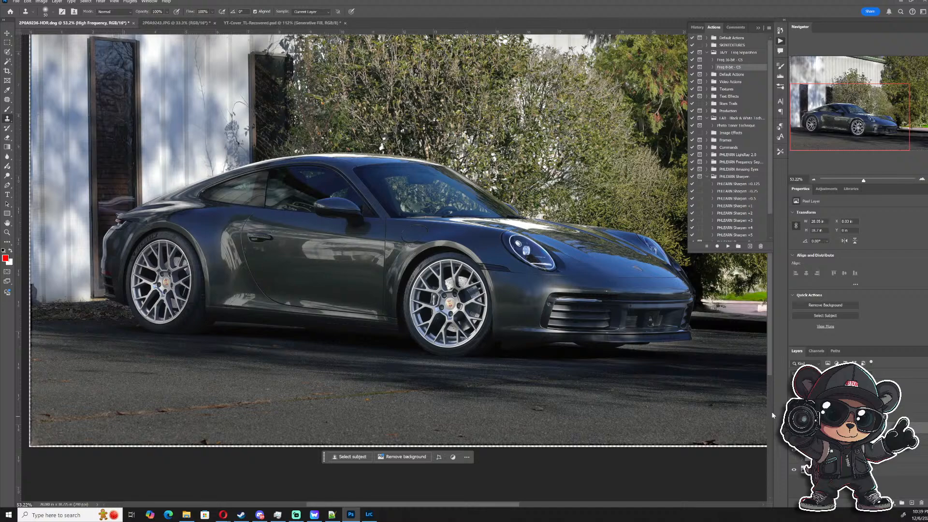
{"action": "scroll", "coordinate": [522, 312], "scroll_direction": "up", "scroll_amount": 5}
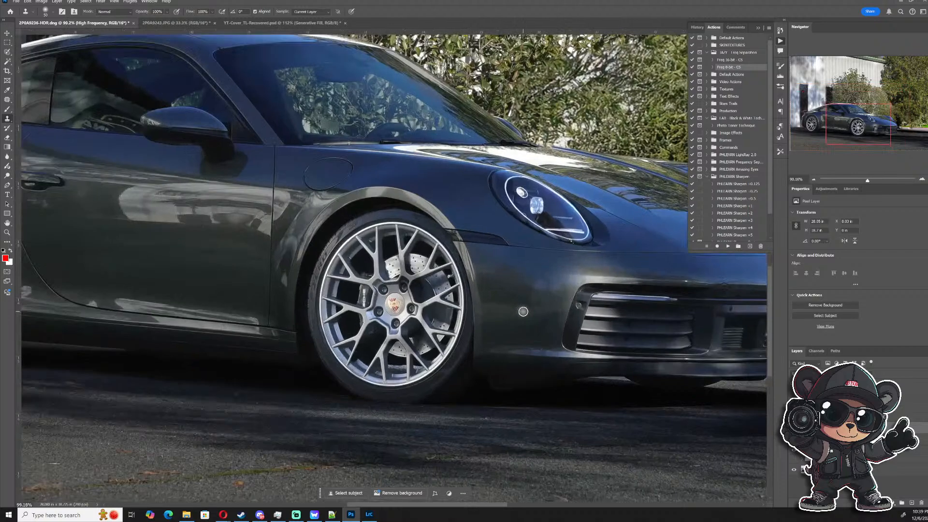
{"action": "scroll", "coordinate": [529, 323], "scroll_direction": "up", "scroll_amount": 2}
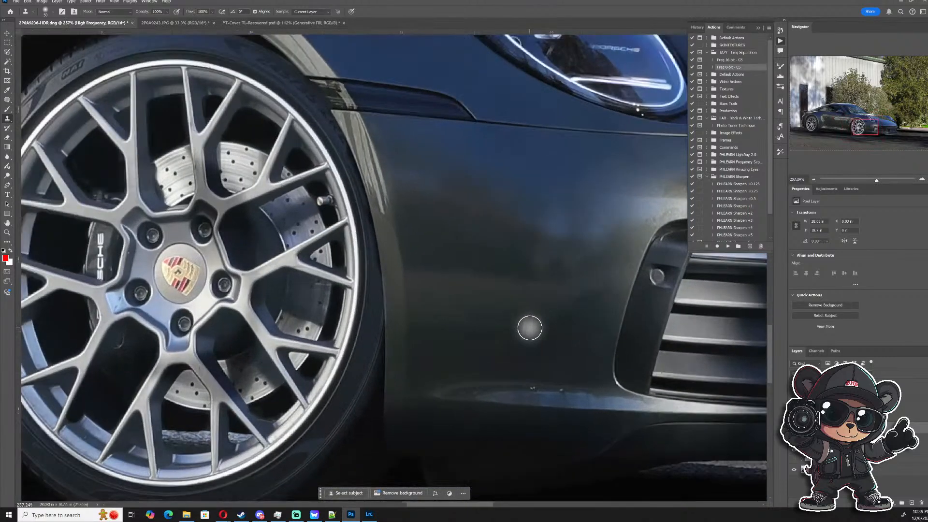
{"action": "scroll", "coordinate": [529, 327], "scroll_direction": "up", "scroll_amount": 1}
{"action": "scroll", "coordinate": [517, 323], "scroll_direction": "down", "scroll_amount": 1}
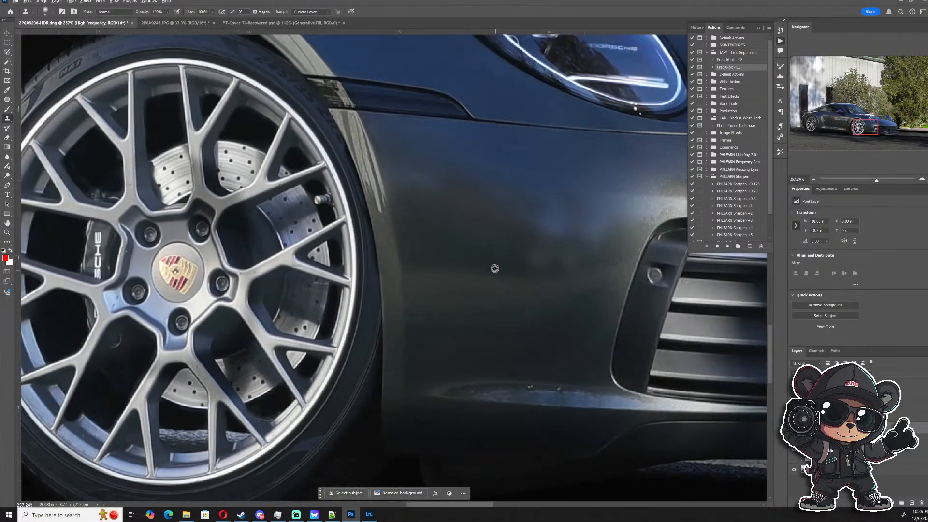
- Clone over the leftover blotches and hard transitions on the bumper panel between the front wheel and the grille intake
{"action": "left_click_drag", "start_coordinate": [474, 227], "coordinate": [481, 228]}
{"action": "left_click", "coordinate": [511, 223], "text": "alt"}
{"action": "mouse_move", "coordinate": [431, 266]}
{"action": "left_mouse_down"}
{"action": "mouse_move", "coordinate": [448, 302]}
{"action": "mouse_move", "coordinate": [465, 260]}
{"action": "mouse_move", "coordinate": [423, 295]}
{"action": "mouse_move", "coordinate": [428, 327]}
{"action": "mouse_move", "coordinate": [494, 267]}
{"action": "mouse_move", "coordinate": [491, 317]}
{"action": "mouse_move", "coordinate": [567, 254]}
{"action": "mouse_move", "coordinate": [553, 295]}
{"action": "mouse_move", "coordinate": [580, 280]}
{"action": "left_mouse_up"}
{"action": "left_click", "coordinate": [450, 218], "text": "alt"}
{"action": "left_click", "coordinate": [436, 215], "text": "alt"}
{"action": "left_click", "coordinate": [454, 213], "text": "alt"}
{"action": "left_click", "coordinate": [460, 227], "text": "alt"}
{"action": "mouse_move", "coordinate": [492, 251]}
{"action": "left_mouse_down"}
{"action": "mouse_move", "coordinate": [546, 257]}
{"action": "mouse_move", "coordinate": [546, 270]}
{"action": "mouse_move", "coordinate": [568, 267]}
{"action": "mouse_move", "coordinate": [563, 301]}
{"action": "mouse_move", "coordinate": [604, 260]}
{"action": "mouse_move", "coordinate": [594, 298]}
{"action": "mouse_move", "coordinate": [618, 235]}
{"action": "mouse_move", "coordinate": [599, 299]}
{"action": "mouse_move", "coordinate": [616, 242]}
{"action": "mouse_move", "coordinate": [603, 287]}
{"action": "left_mouse_up"}
{"action": "left_click", "coordinate": [432, 217], "text": "alt"}
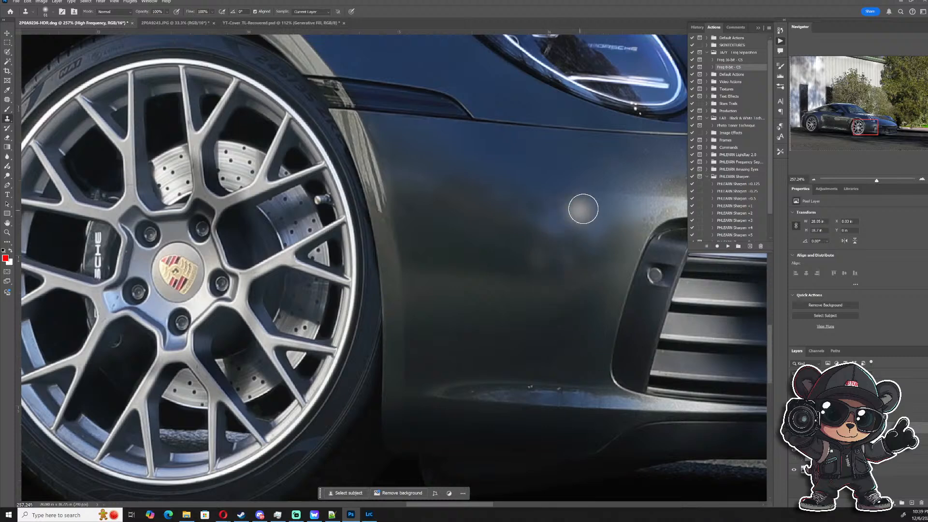
{"action": "scroll", "coordinate": [608, 203], "scroll_direction": "up", "scroll_amount": 2}
{"action": "left_click_drag", "start_coordinate": [615, 209], "coordinate": [443, 238]}
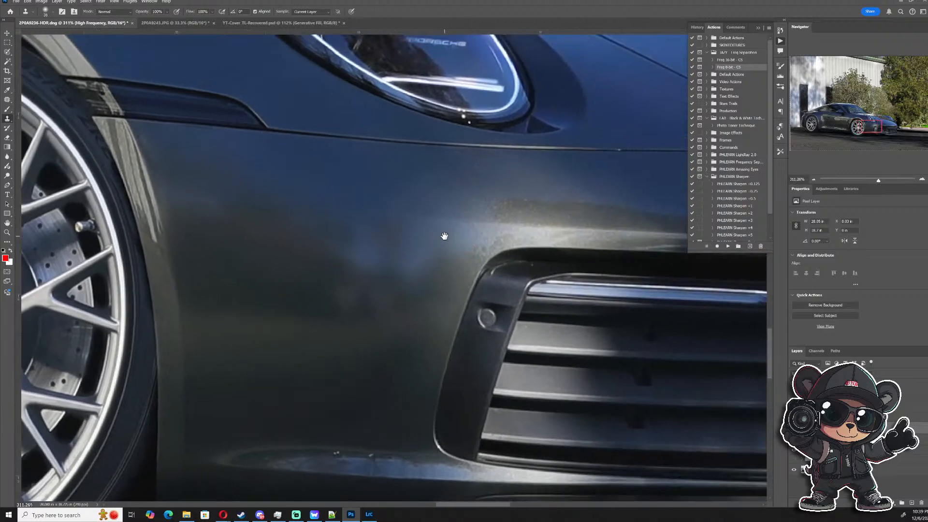
- Clone clean paint texture over the bumper speckles beside and above the grille intake's corner on the High Frequency layer
{"action": "mouse_move", "coordinate": [385, 265]}
{"action": "left_mouse_down"}
{"action": "mouse_move", "coordinate": [435, 262]}
{"action": "mouse_move", "coordinate": [478, 237]}
{"action": "mouse_move", "coordinate": [454, 269]}
{"action": "mouse_move", "coordinate": [486, 241]}
{"action": "mouse_move", "coordinate": [447, 309]}
{"action": "left_mouse_up"}
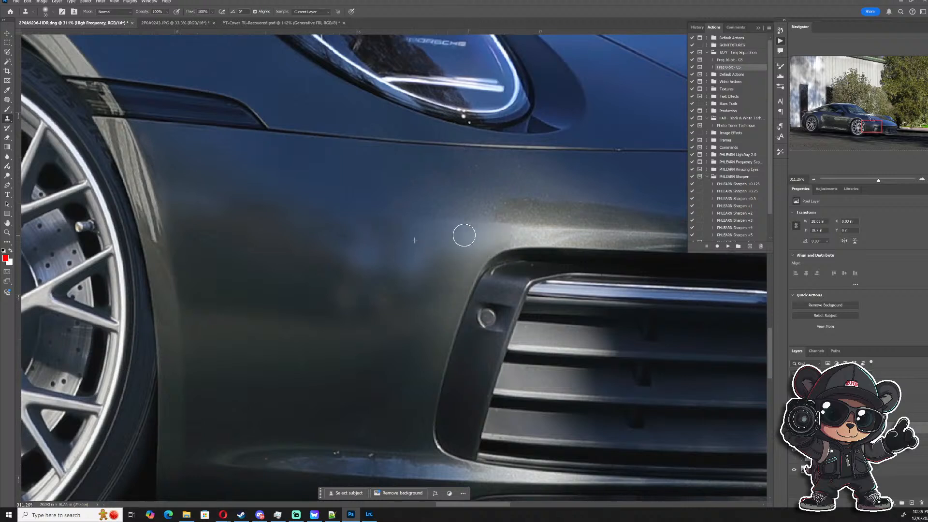
{"action": "left_click", "coordinate": [402, 275], "text": "alt"}
{"action": "left_click_drag", "start_coordinate": [597, 239], "coordinate": [504, 233]}
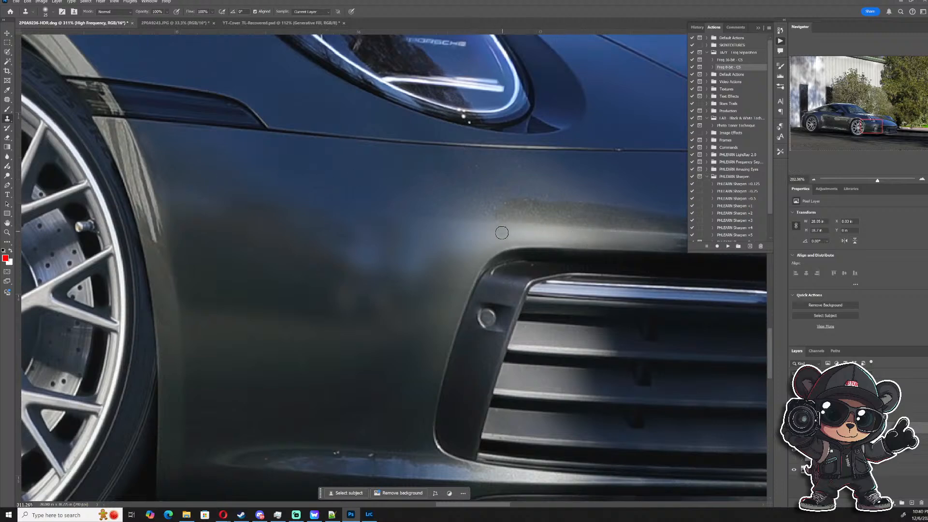
- Clone smooth paint texture over the hard-edged reflection directly above the grille intake on the front bumper
{"action": "scroll", "coordinate": [502, 233], "scroll_direction": "down", "scroll_amount": 5}
{"action": "scroll", "coordinate": [494, 231], "scroll_direction": "up", "scroll_amount": 5}
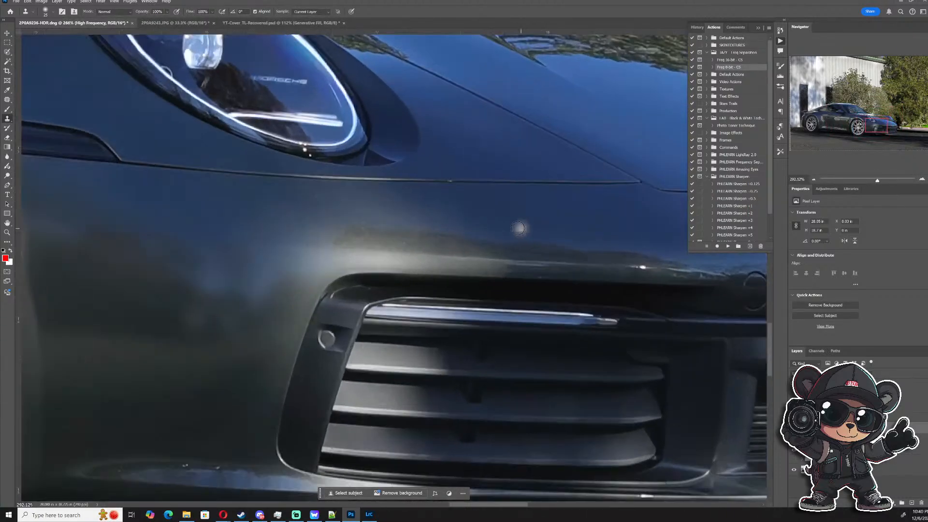
{"action": "left_click_drag", "start_coordinate": [267, 215], "coordinate": [334, 212]}
{"action": "left_click", "coordinate": [218, 209], "text": "alt"}
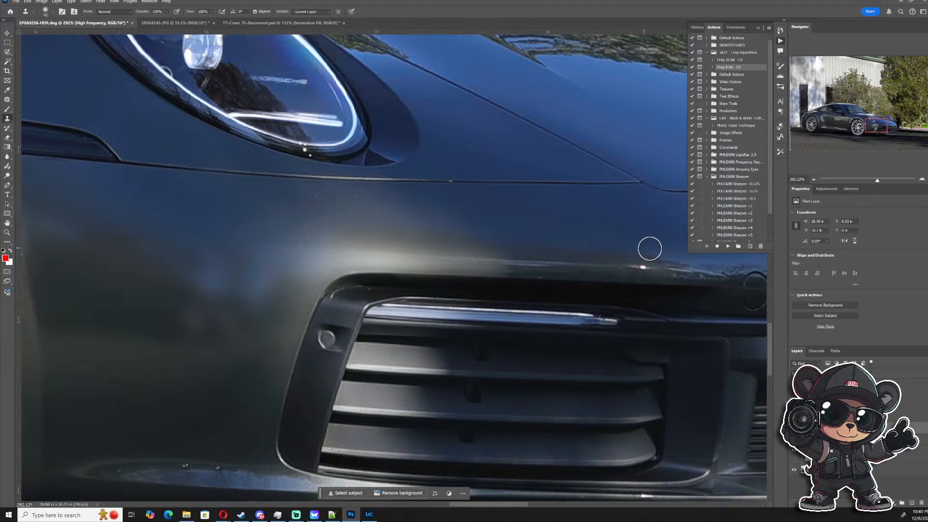
- Clone smooth paint texture over the reflection lines on the car's nose below the hood, out to the far bumper corner
{"action": "scroll", "coordinate": [499, 231], "scroll_direction": "down", "scroll_amount": 4}
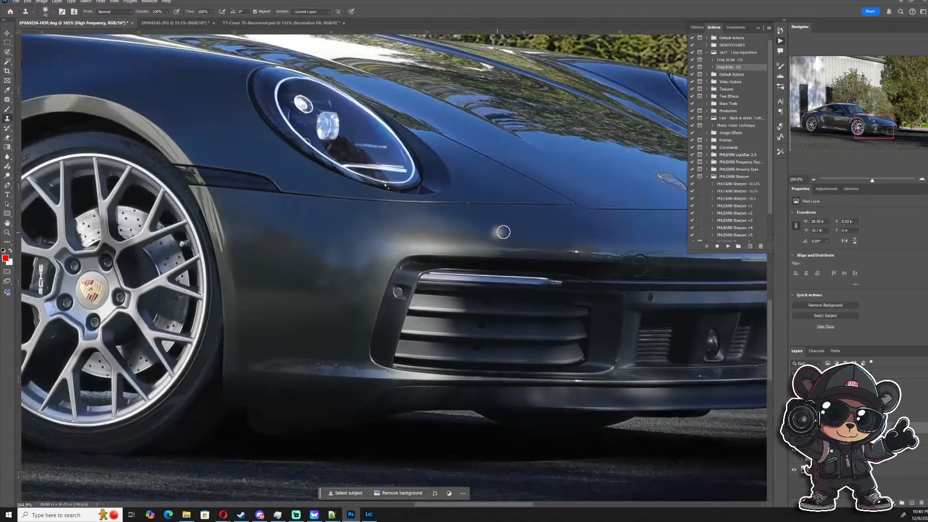
{"action": "scroll", "coordinate": [635, 243], "scroll_direction": "up", "scroll_amount": 3}
{"action": "scroll", "coordinate": [635, 243], "scroll_direction": "up", "scroll_amount": 2}
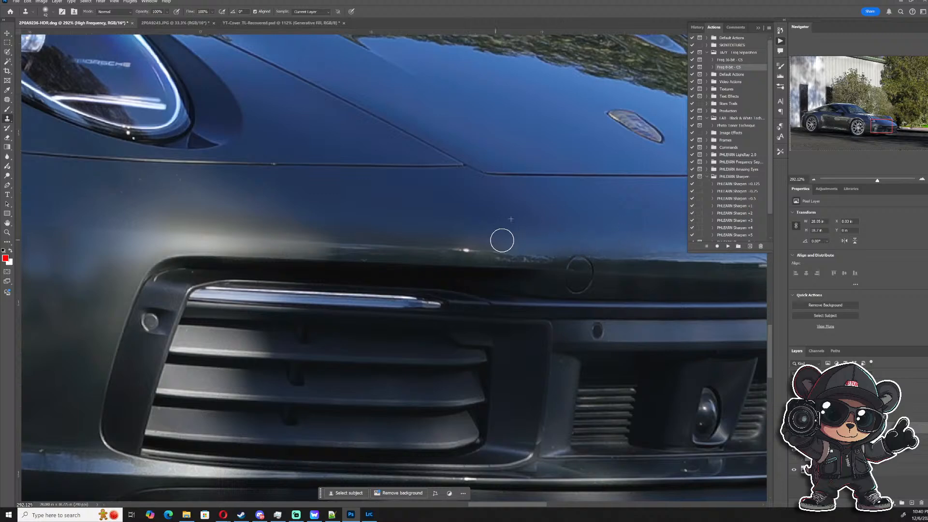
{"action": "mouse_move", "coordinate": [441, 231]}
{"action": "left_mouse_down"}
{"action": "mouse_move", "coordinate": [457, 215]}
{"action": "mouse_move", "coordinate": [346, 228]}
{"action": "mouse_move", "coordinate": [447, 222]}
{"action": "mouse_move", "coordinate": [355, 225]}
{"action": "mouse_move", "coordinate": [416, 233]}
{"action": "left_mouse_up"}
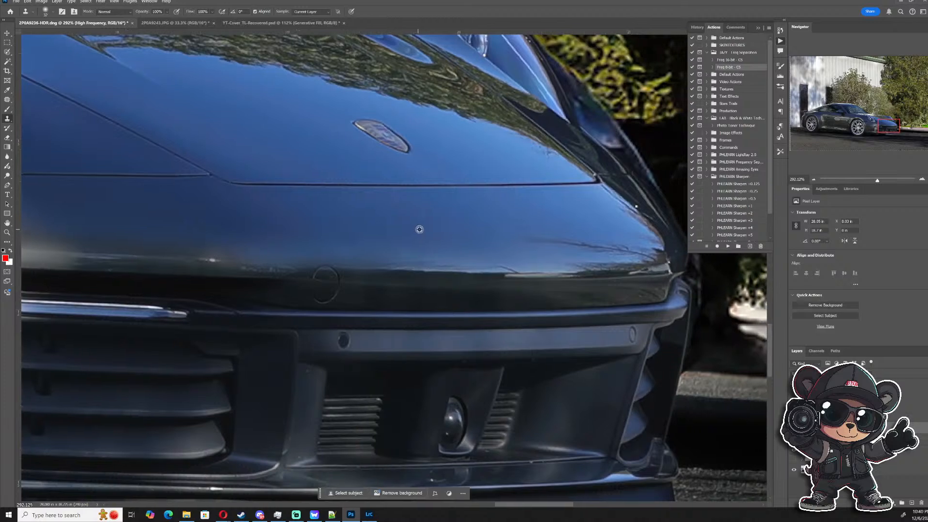
{"action": "left_click", "coordinate": [419, 229], "text": "alt"}
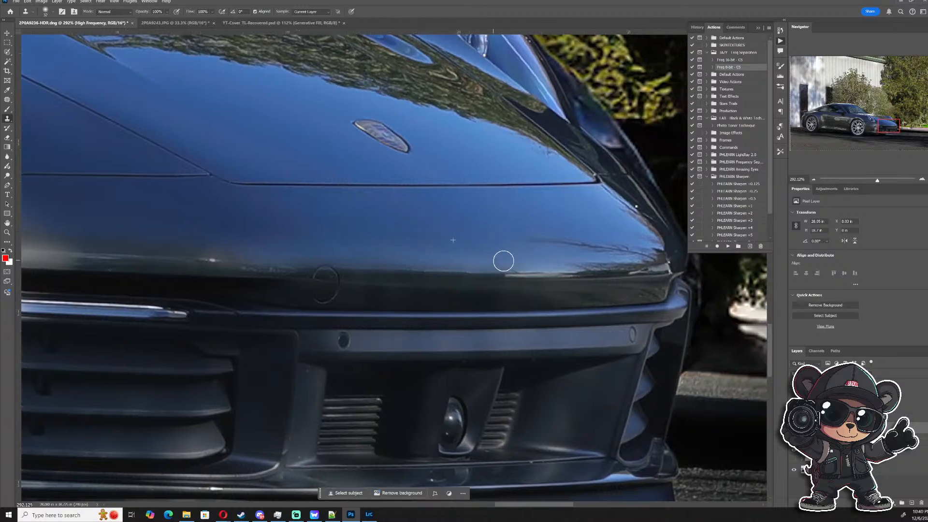
{"action": "left_click", "coordinate": [477, 244], "text": "alt"}
{"action": "mouse_move", "coordinate": [562, 257]}
{"action": "left_mouse_down"}
{"action": "mouse_move", "coordinate": [639, 247]}
{"action": "mouse_move", "coordinate": [613, 261]}
{"action": "mouse_move", "coordinate": [648, 245]}
{"action": "mouse_move", "coordinate": [639, 258]}
{"action": "mouse_move", "coordinate": [633, 235]}
{"action": "left_mouse_up"}
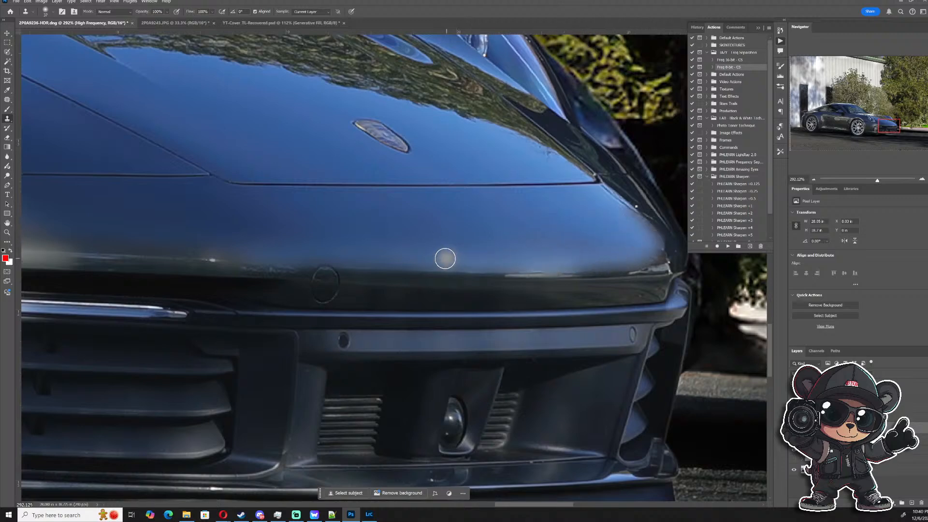
- Examine the whole car and its door side for remaining reflections
{"action": "scroll", "coordinate": [445, 257], "scroll_direction": "down", "scroll_amount": 6}
{"action": "scroll", "coordinate": [304, 276], "scroll_direction": "down", "scroll_amount": 2}
{"action": "scroll", "coordinate": [493, 286], "scroll_direction": "left", "scroll_amount": 5}
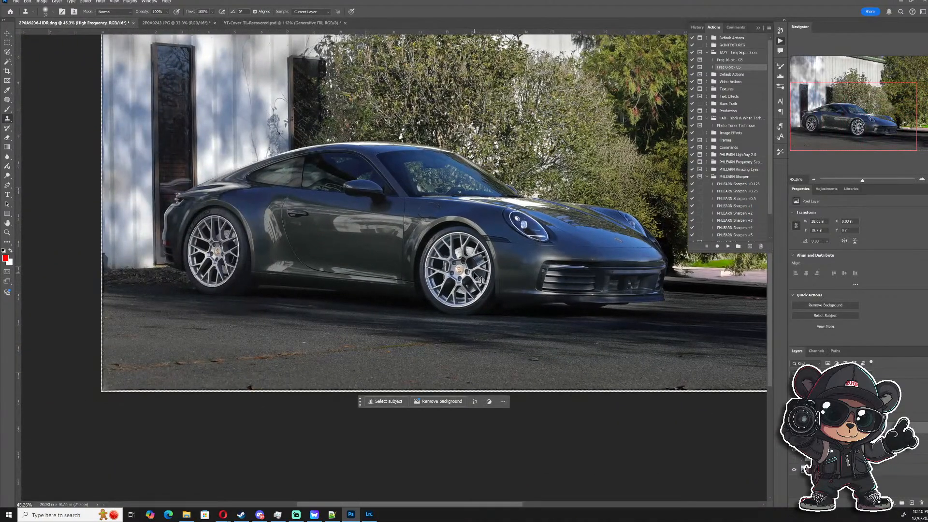
{"action": "scroll", "coordinate": [271, 222], "scroll_direction": "up", "scroll_amount": 5}
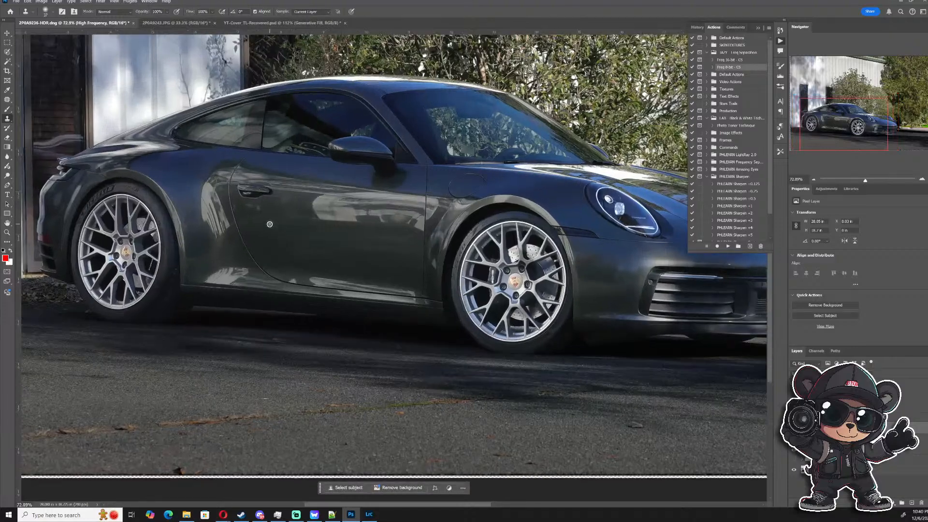
{"action": "scroll", "coordinate": [284, 224], "scroll_direction": "down", "scroll_amount": 3}
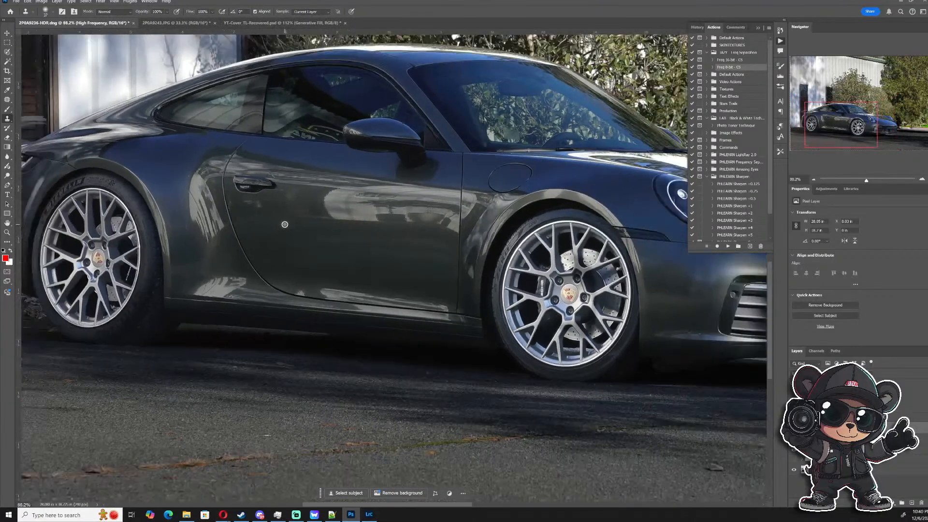
{"action": "scroll", "coordinate": [283, 223], "scroll_direction": "up", "scroll_amount": 1}
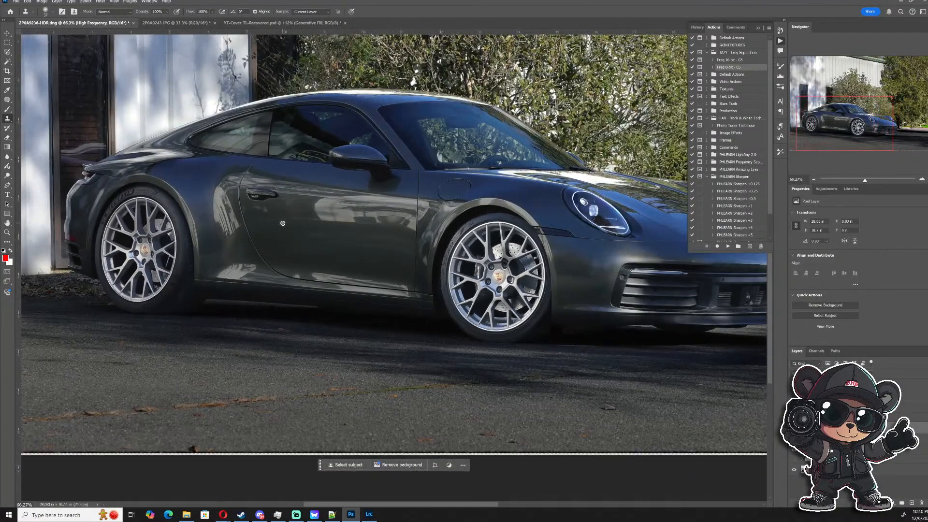
{"action": "scroll", "coordinate": [282, 223], "scroll_direction": "down", "scroll_amount": 2}
{"action": "scroll", "coordinate": [281, 223], "scroll_direction": "down", "scroll_amount": 2}
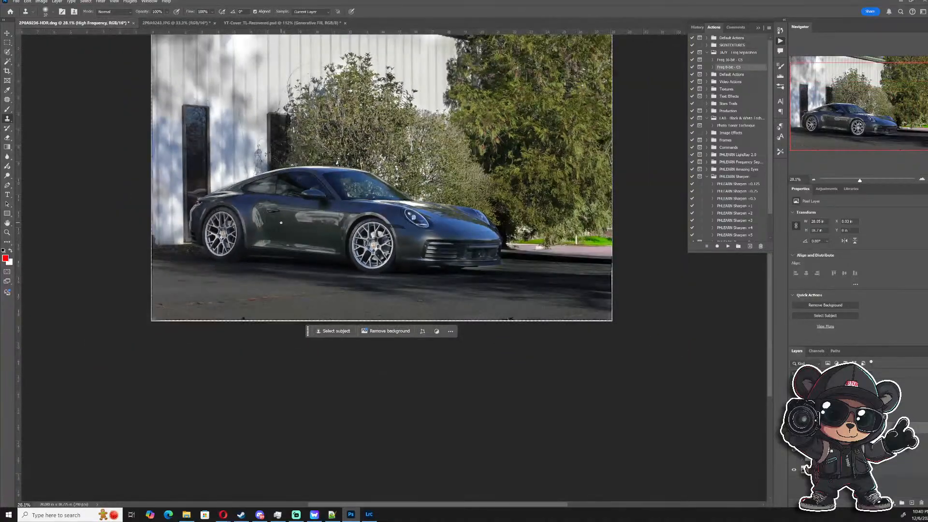
{"action": "scroll", "coordinate": [280, 223], "scroll_direction": "up", "scroll_amount": 8}
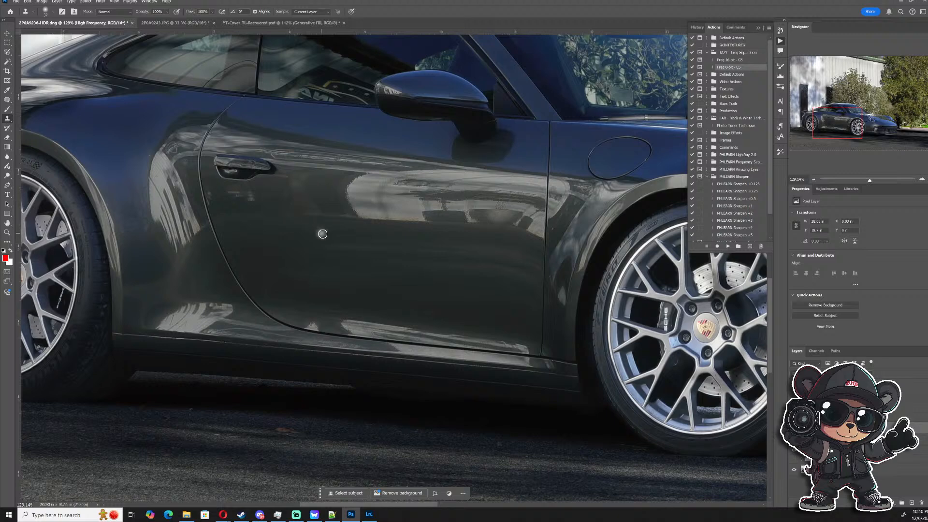
{"action": "scroll", "coordinate": [325, 235], "scroll_direction": "down", "scroll_amount": 2}
{"action": "scroll", "coordinate": [326, 236], "scroll_direction": "up", "scroll_amount": 1}
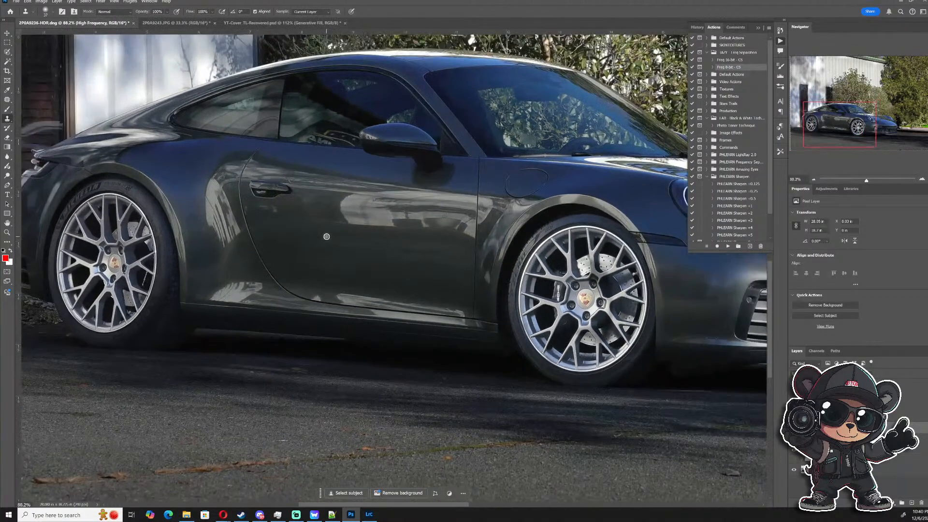
- Toggle the High Frequency layer's visibility off and on several times to compare the car with and without surface detail
{"action": "left_click", "coordinate": [793, 427]}
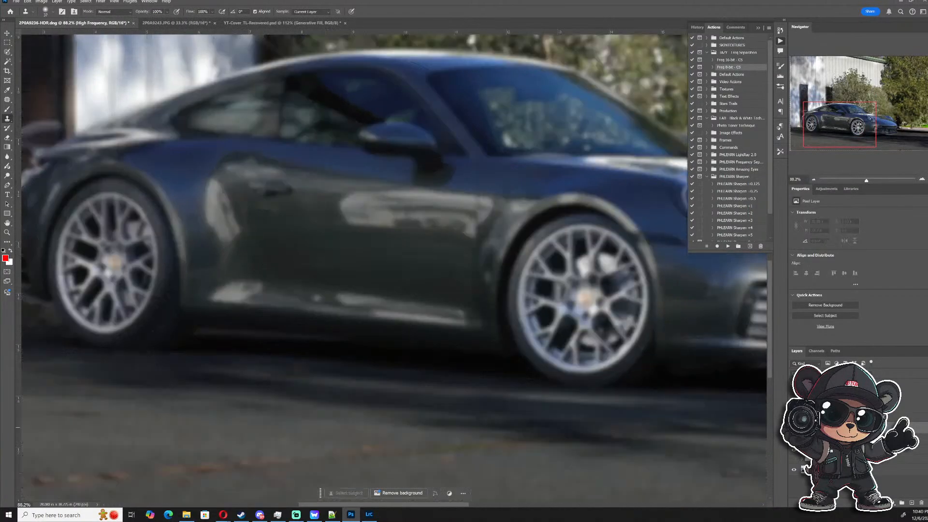
{"action": "left_click", "coordinate": [794, 427]}
{"action": "left_click", "coordinate": [793, 427]}
{"action": "left_click", "coordinate": [794, 427]}
{"action": "left_click", "coordinate": [794, 427]}
{"action": "left_click", "coordinate": [794, 428]}
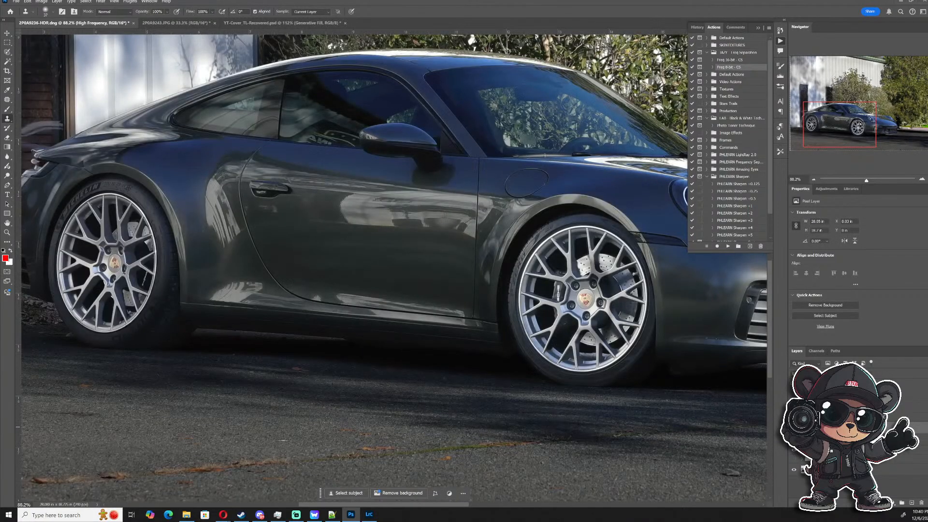
{"action": "left_click", "coordinate": [794, 427]}
{"action": "left_click", "coordinate": [794, 427]}
{"action": "scroll", "coordinate": [565, 338], "scroll_direction": "down", "scroll_amount": 3}
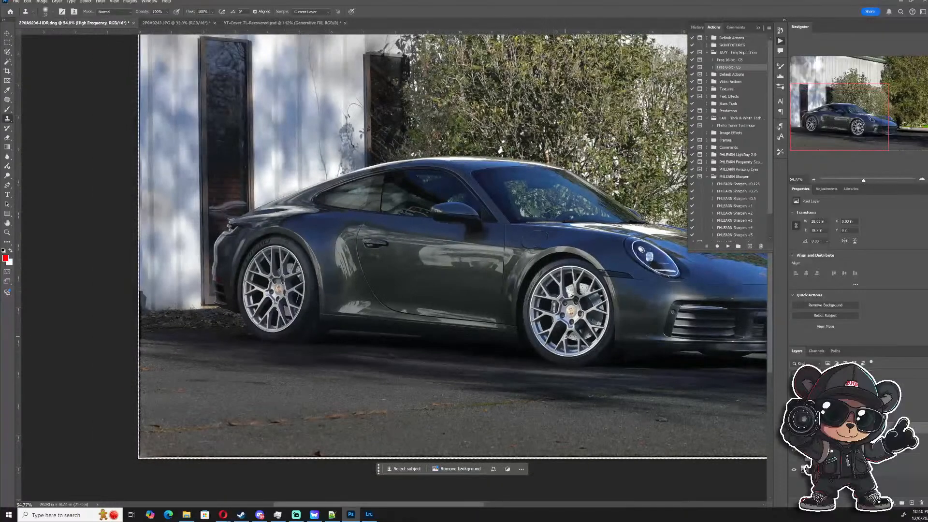
{"action": "scroll", "coordinate": [554, 330], "scroll_direction": "down", "scroll_amount": 2}
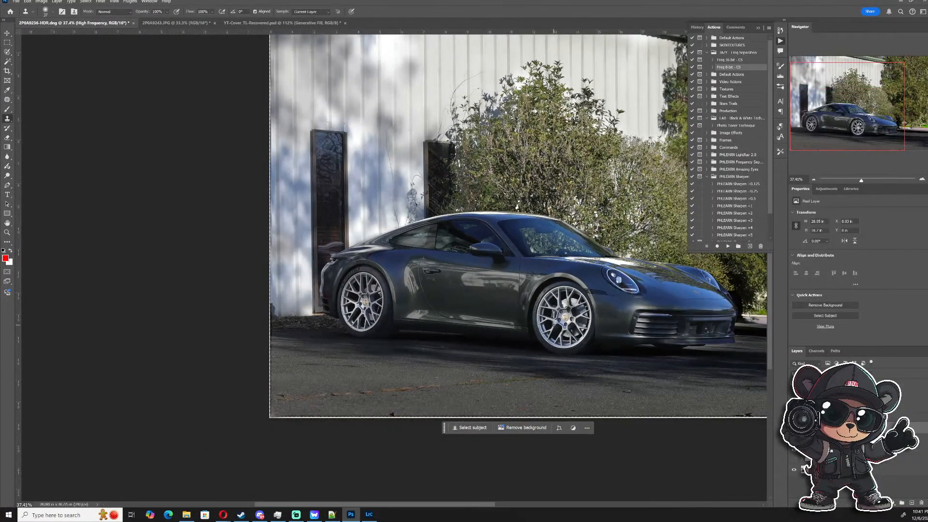
- Try to clone dark paint over the lower edge of the large door reflection on the Low Frequency layer
{"action": "scroll", "coordinate": [501, 298], "scroll_direction": "up", "scroll_amount": 2}
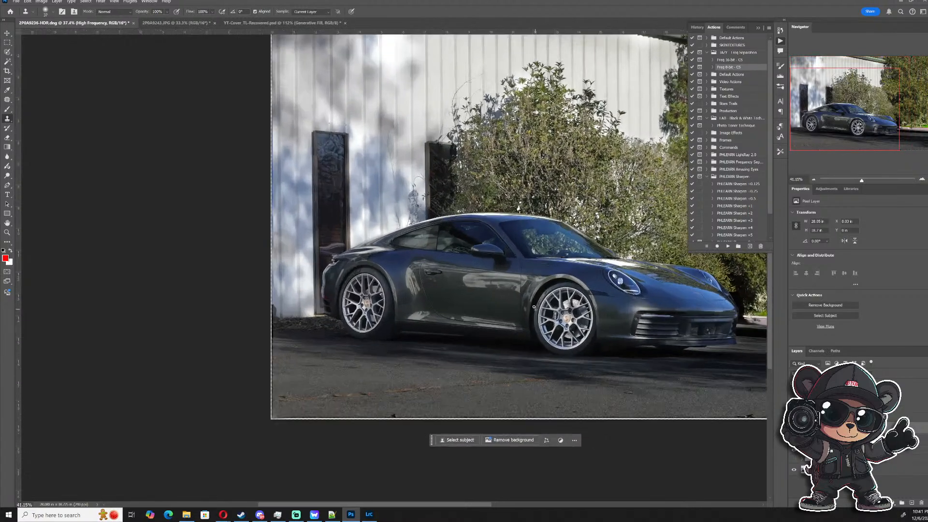
{"action": "scroll", "coordinate": [500, 299], "scroll_direction": "up", "scroll_amount": 2}
{"action": "scroll", "coordinate": [409, 274], "scroll_direction": "up", "scroll_amount": 2}
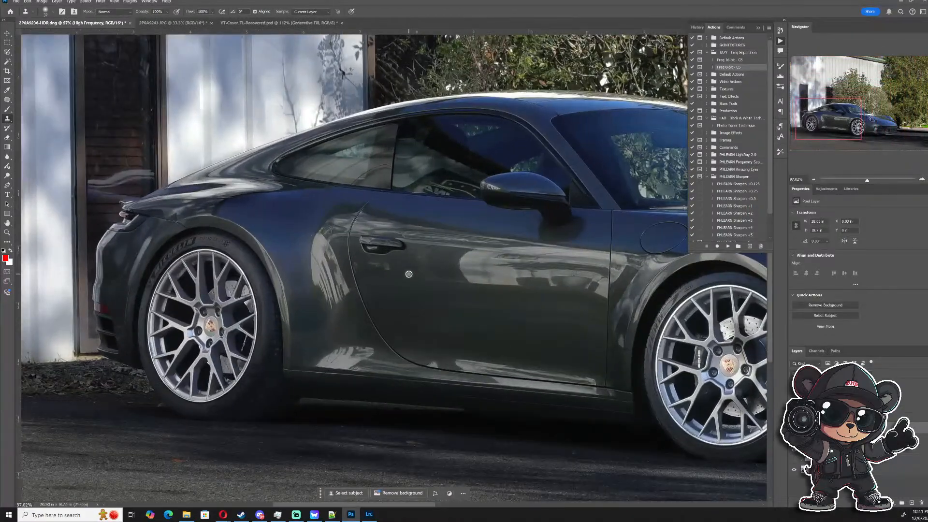
{"action": "scroll", "coordinate": [408, 274], "scroll_direction": "up", "scroll_amount": 1}
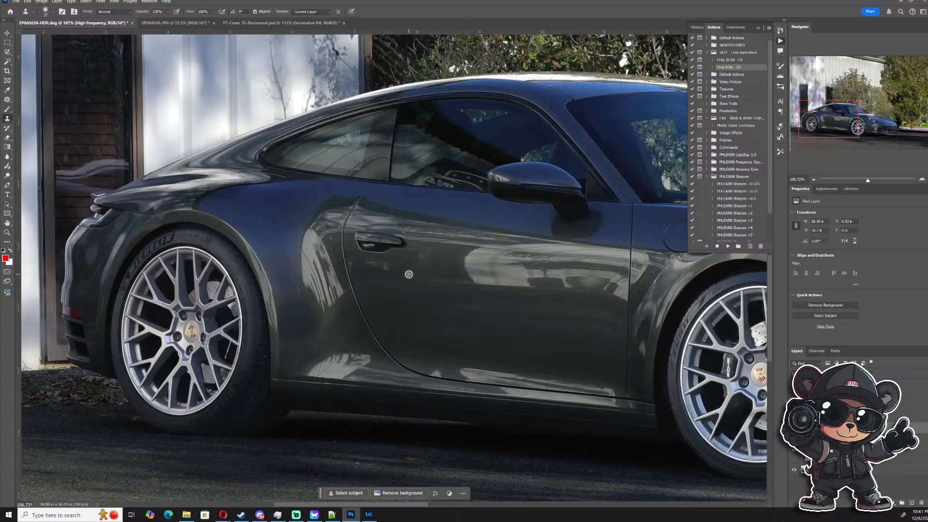
{"action": "scroll", "coordinate": [409, 274], "scroll_direction": "up", "scroll_amount": 4}
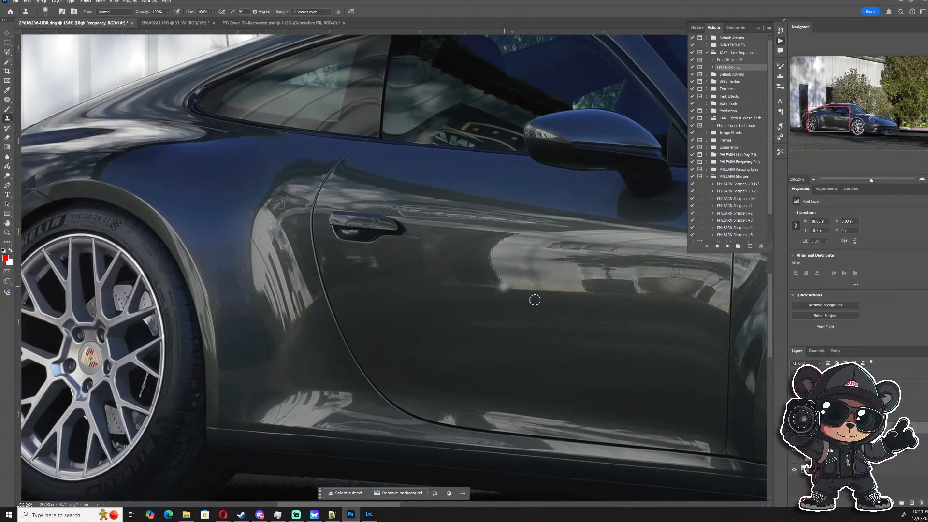
{"action": "key", "text": "alt+bracketleft"}
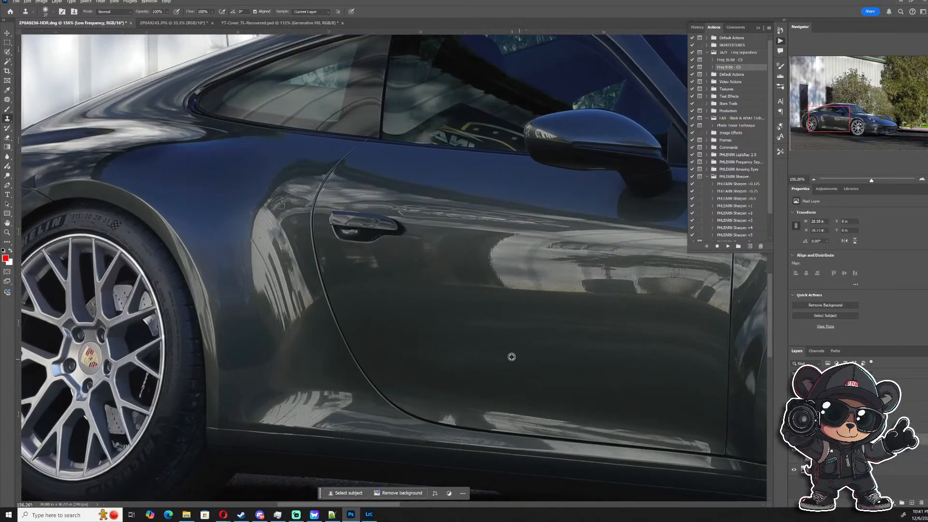
{"action": "left_click", "coordinate": [497, 353], "text": "alt"}
{"action": "mouse_move", "coordinate": [507, 290]}
{"action": "left_mouse_down"}
{"action": "mouse_move", "coordinate": [471, 276]}
{"action": "mouse_move", "coordinate": [692, 293]}
{"action": "mouse_move", "coordinate": [708, 305]}
{"action": "left_mouse_up"}
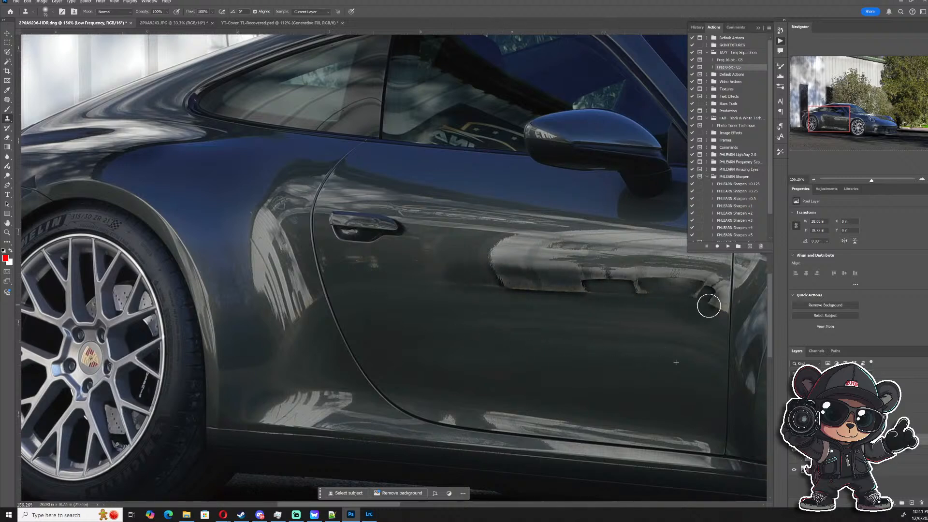
{"action": "scroll", "coordinate": [663, 304], "scroll_direction": "down", "scroll_amount": 3}
{"action": "scroll", "coordinate": [652, 309], "scroll_direction": "up", "scroll_amount": 3}
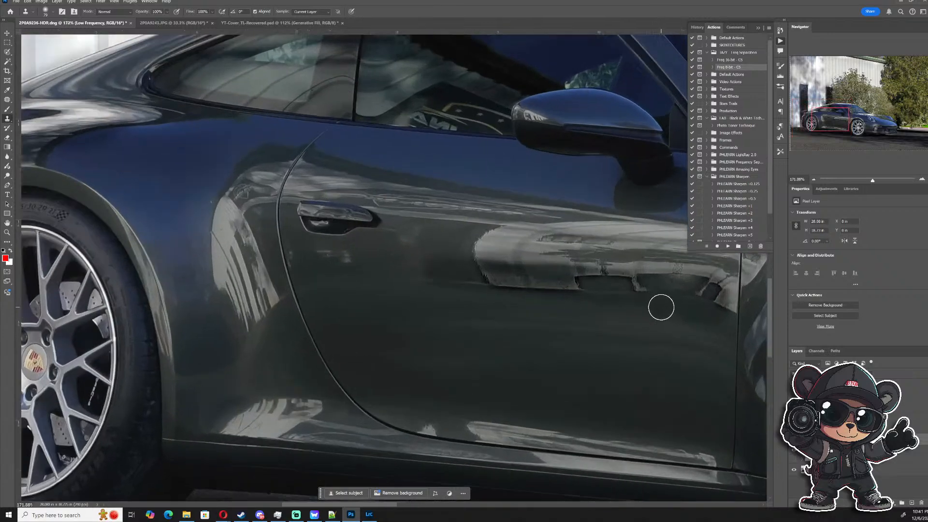
{"action": "key", "text": "ctrl+z"}
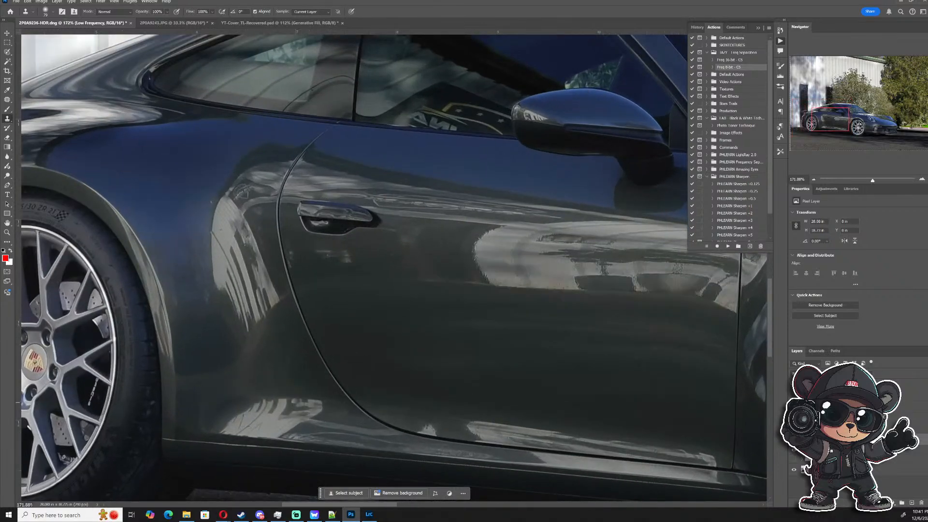
- On the High Frequency layer, clone clean door paint texture over the lower edge of the large door reflection with a resized brush
{"action": "left_click", "coordinate": [840, 428]}
{"action": "left_click_drag", "start_coordinate": [515, 360], "coordinate": [522, 359]}
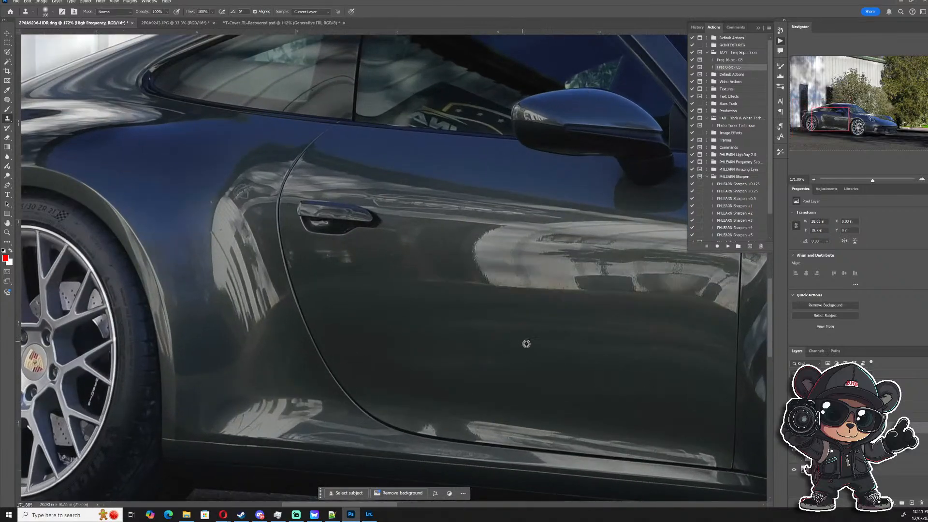
{"action": "left_click", "coordinate": [526, 343], "text": "alt"}
{"action": "mouse_move", "coordinate": [543, 295]}
{"action": "left_mouse_down"}
{"action": "mouse_move", "coordinate": [482, 294]}
{"action": "mouse_move", "coordinate": [524, 276]}
{"action": "mouse_move", "coordinate": [619, 262]}
{"action": "mouse_move", "coordinate": [628, 305]}
{"action": "mouse_move", "coordinate": [567, 308]}
{"action": "mouse_move", "coordinate": [581, 317]}
{"action": "mouse_move", "coordinate": [574, 327]}
{"action": "left_mouse_up"}
- Clone smooth texture across the rest of the large door reflection, out to the door's front edge
{"action": "scroll", "coordinate": [654, 311], "scroll_direction": "down", "scroll_amount": 2}
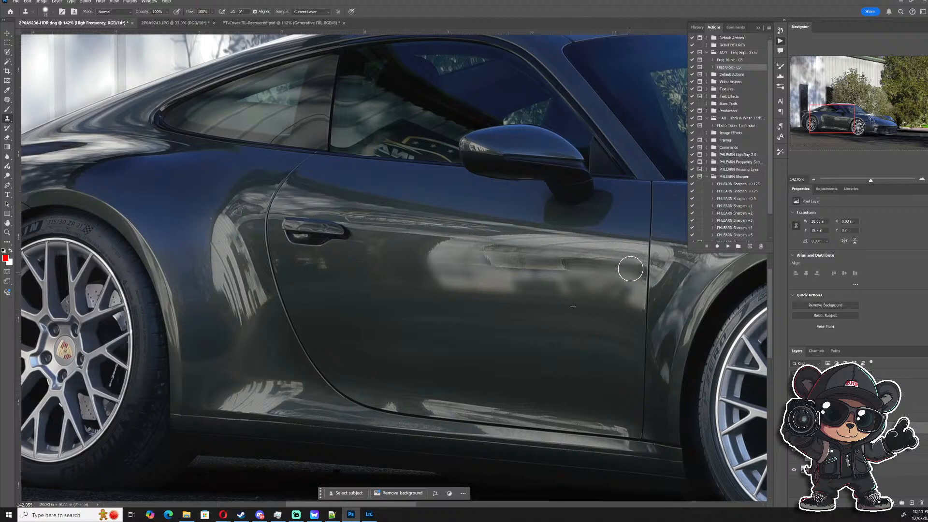
{"action": "left_click_drag", "start_coordinate": [630, 268], "coordinate": [419, 253]}
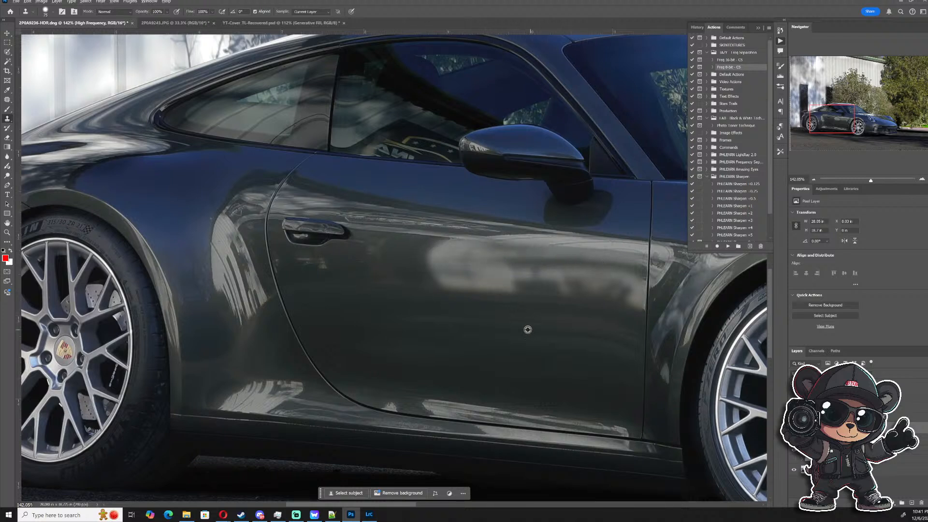
{"action": "mouse_move", "coordinate": [550, 255]}
{"action": "left_mouse_down"}
{"action": "mouse_move", "coordinate": [523, 233]}
{"action": "mouse_move", "coordinate": [592, 244]}
{"action": "mouse_move", "coordinate": [628, 238]}
{"action": "left_mouse_up"}
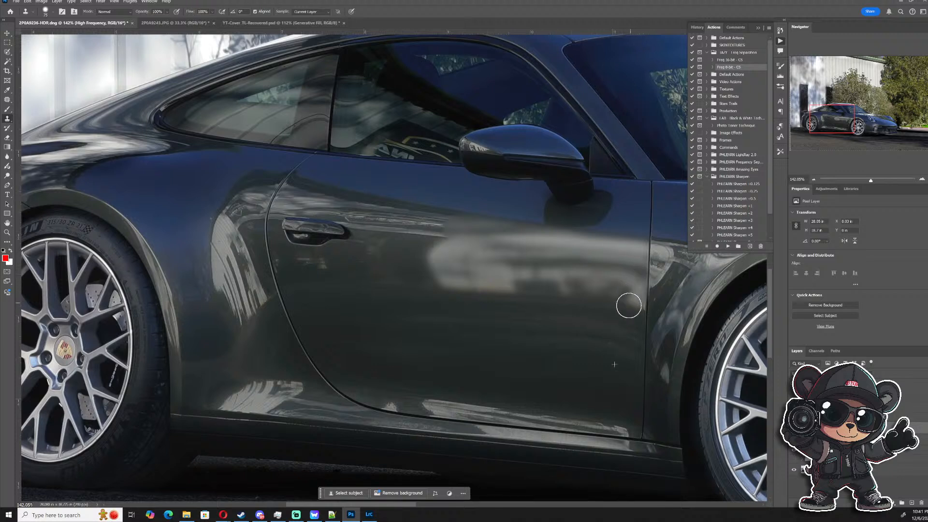
- Clone smooth paint texture over the reflection streaks between the door handle and the large door reflection
{"action": "left_click", "coordinate": [518, 341], "text": "alt"}
{"action": "mouse_move", "coordinate": [450, 217]}
{"action": "left_mouse_down"}
{"action": "mouse_move", "coordinate": [464, 242]}
{"action": "mouse_move", "coordinate": [429, 244]}
{"action": "mouse_move", "coordinate": [420, 255]}
{"action": "mouse_move", "coordinate": [459, 236]}
{"action": "mouse_move", "coordinate": [413, 282]}
{"action": "mouse_move", "coordinate": [432, 280]}
{"action": "mouse_move", "coordinate": [410, 279]}
{"action": "left_mouse_up"}
{"action": "left_click", "coordinate": [551, 276], "text": "alt"}
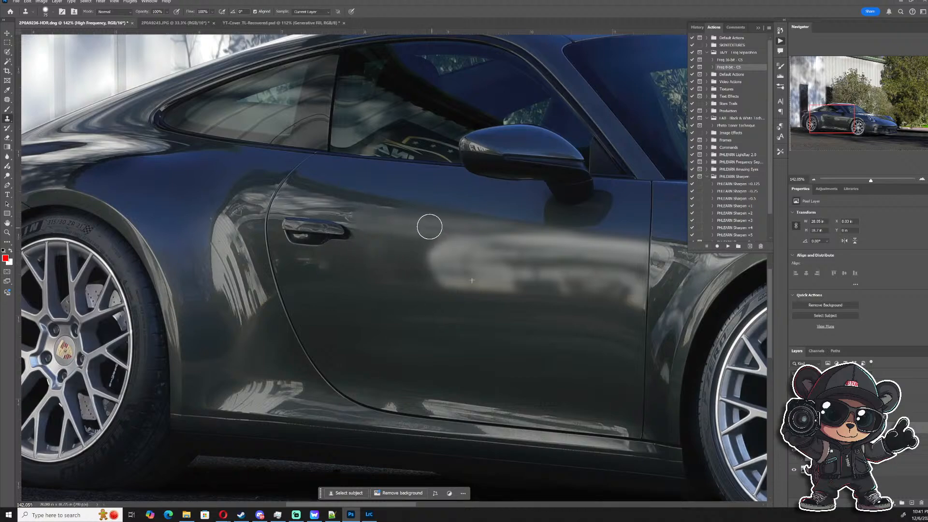
{"action": "scroll", "coordinate": [471, 264], "scroll_direction": "down", "scroll_amount": 3}
{"action": "scroll", "coordinate": [419, 259], "scroll_direction": "down", "scroll_amount": 2}
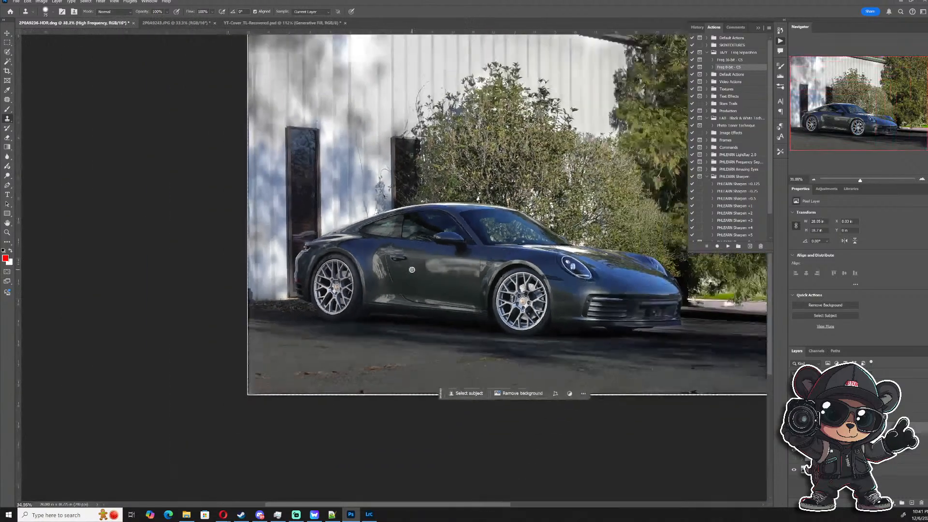
{"action": "scroll", "coordinate": [435, 257], "scroll_direction": "up", "scroll_amount": 5}
{"action": "scroll", "coordinate": [464, 250], "scroll_direction": "up", "scroll_amount": 3}
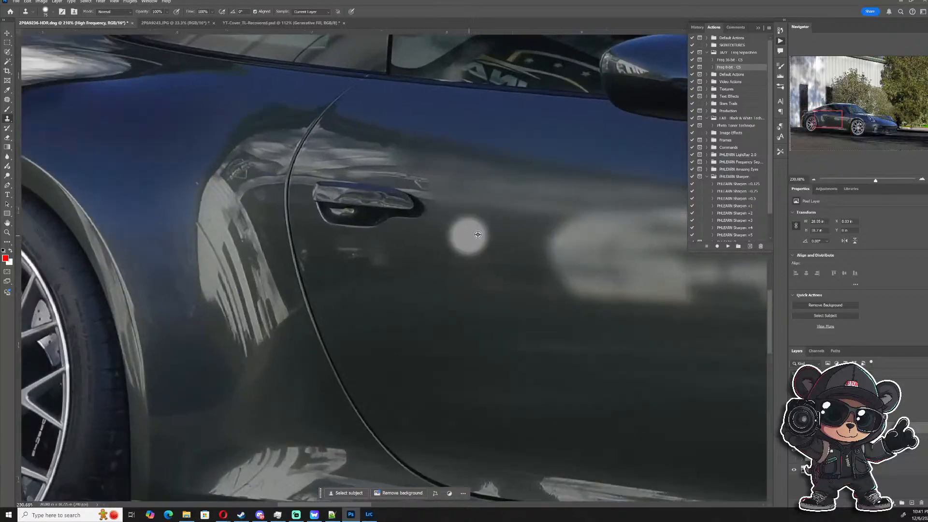
- Clone smooth paint texture over the reflection streaks just ahead of and above the door handle with a resized brush
{"action": "right_click", "coordinate": [489, 229], "text": "alt"}
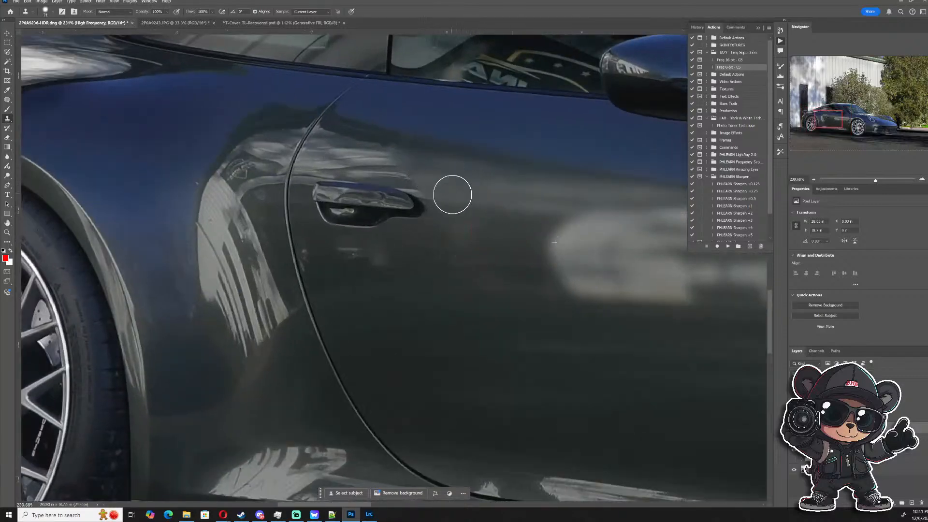
{"action": "left_click", "coordinate": [457, 193], "text": "alt"}
{"action": "scroll", "coordinate": [472, 194], "scroll_direction": "up", "scroll_amount": 2}
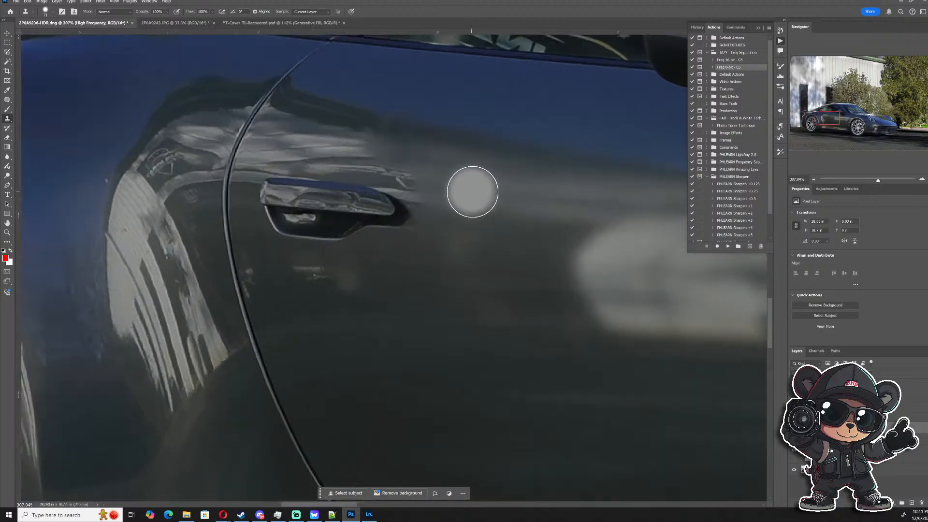
{"action": "right_click", "coordinate": [494, 210], "text": "alt"}
{"action": "mouse_move", "coordinate": [445, 228]}
{"action": "left_mouse_down"}
{"action": "mouse_move", "coordinate": [420, 239]}
{"action": "mouse_move", "coordinate": [436, 212]}
{"action": "mouse_move", "coordinate": [401, 170]}
{"action": "mouse_move", "coordinate": [426, 196]}
{"action": "mouse_move", "coordinate": [353, 160]}
{"action": "mouse_move", "coordinate": [411, 170]}
{"action": "left_mouse_up"}
{"action": "mouse_move", "coordinate": [391, 133]}
{"action": "left_mouse_down"}
{"action": "mouse_move", "coordinate": [354, 122]}
{"action": "mouse_move", "coordinate": [425, 131]}
{"action": "mouse_move", "coordinate": [382, 141]}
{"action": "mouse_move", "coordinate": [317, 127]}
{"action": "mouse_move", "coordinate": [420, 159]}
{"action": "mouse_move", "coordinate": [321, 145]}
{"action": "mouse_move", "coordinate": [304, 154]}
{"action": "mouse_move", "coordinate": [338, 159]}
{"action": "mouse_move", "coordinate": [302, 155]}
{"action": "mouse_move", "coordinate": [411, 184]}
{"action": "left_mouse_up"}
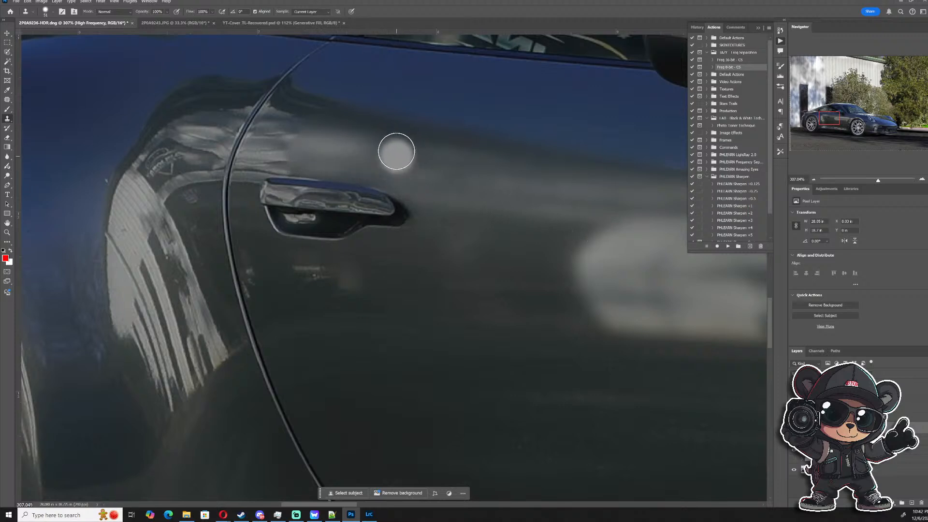
{"action": "mouse_move", "coordinate": [407, 149]}
{"action": "left_mouse_down"}
{"action": "mouse_move", "coordinate": [489, 185]}
{"action": "mouse_move", "coordinate": [598, 209]}
{"action": "left_mouse_up"}
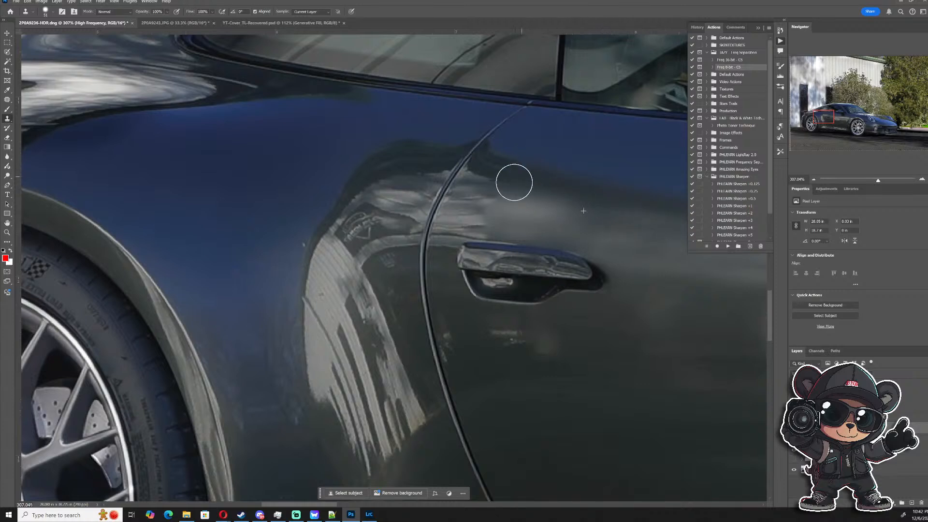
- Clone smooth texture over the remaining streaks above the door handle, out to the door's rear seam
{"action": "mouse_move", "coordinate": [506, 179]}
{"action": "left_mouse_down"}
{"action": "mouse_move", "coordinate": [499, 159]}
{"action": "mouse_move", "coordinate": [477, 179]}
{"action": "mouse_move", "coordinate": [485, 179]}
{"action": "left_mouse_up"}
{"action": "scroll", "coordinate": [501, 187], "scroll_direction": "up", "scroll_amount": 4}
{"action": "left_click_drag", "start_coordinate": [556, 192], "coordinate": [547, 192]}
{"action": "left_click", "coordinate": [622, 198], "text": "alt"}
{"action": "mouse_move", "coordinate": [499, 212]}
{"action": "left_mouse_down"}
{"action": "mouse_move", "coordinate": [499, 197]}
{"action": "mouse_move", "coordinate": [429, 226]}
{"action": "mouse_move", "coordinate": [456, 179]}
{"action": "mouse_move", "coordinate": [418, 227]}
{"action": "mouse_move", "coordinate": [419, 247]}
{"action": "mouse_move", "coordinate": [535, 260]}
{"action": "mouse_move", "coordinate": [452, 253]}
{"action": "mouse_move", "coordinate": [449, 242]}
{"action": "mouse_move", "coordinate": [478, 218]}
{"action": "left_mouse_up"}
{"action": "scroll", "coordinate": [483, 217], "scroll_direction": "up", "scroll_amount": 3}
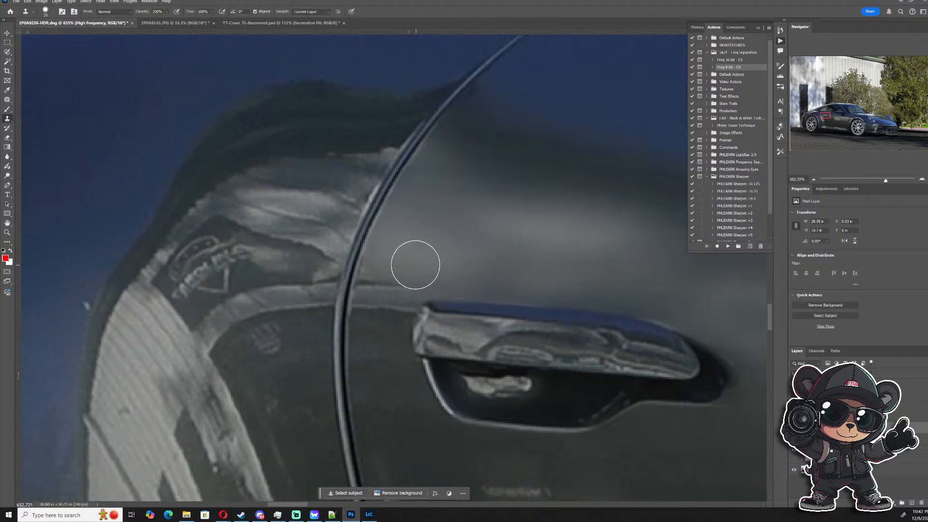
{"action": "mouse_move", "coordinate": [382, 289]}
{"action": "left_mouse_down"}
{"action": "mouse_move", "coordinate": [387, 265]}
{"action": "mouse_move", "coordinate": [375, 311]}
{"action": "mouse_move", "coordinate": [379, 285]}
{"action": "mouse_move", "coordinate": [387, 308]}
{"action": "mouse_move", "coordinate": [402, 265]}
{"action": "left_mouse_up"}
{"action": "scroll", "coordinate": [449, 256], "scroll_direction": "down", "scroll_amount": 4}
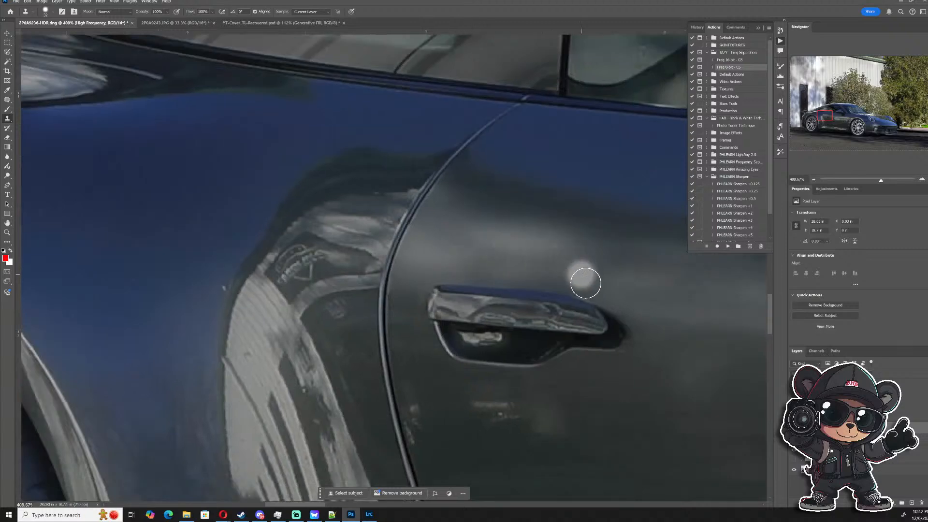
- Clone smooth texture along the door handle's grip to remove its busy reflections, using a smaller brush
{"action": "scroll", "coordinate": [590, 295], "scroll_direction": "up", "scroll_amount": 4}
{"action": "mouse_move", "coordinate": [507, 202]}
{"action": "left_mouse_down"}
{"action": "mouse_move", "coordinate": [486, 201]}
{"action": "mouse_move", "coordinate": [495, 199]}
{"action": "left_mouse_up"}
{"action": "left_click", "coordinate": [495, 199], "text": "alt"}
{"action": "mouse_move", "coordinate": [438, 311]}
{"action": "left_mouse_down"}
{"action": "mouse_move", "coordinate": [360, 312]}
{"action": "mouse_move", "coordinate": [531, 323]}
{"action": "mouse_move", "coordinate": [441, 325]}
{"action": "left_mouse_up"}
{"action": "scroll", "coordinate": [628, 263], "scroll_direction": "up", "scroll_amount": 3}
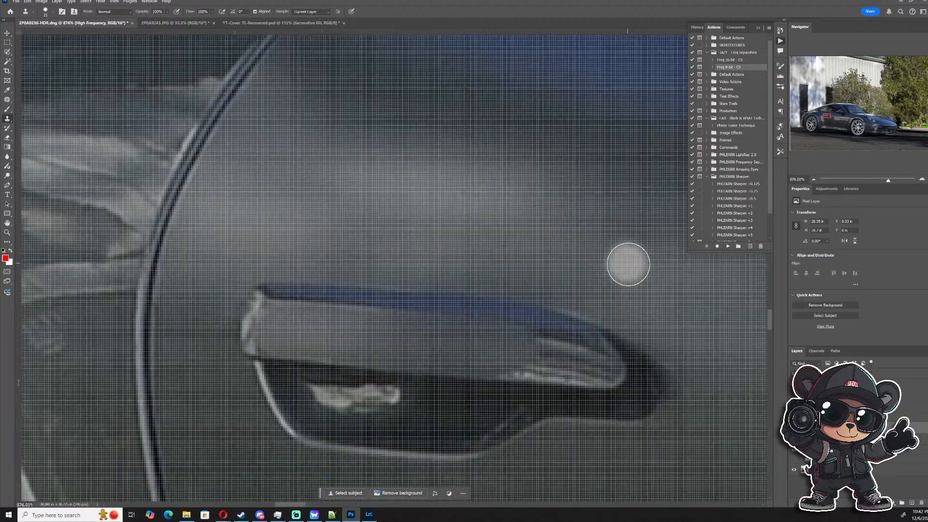
{"action": "left_click_drag", "start_coordinate": [635, 268], "coordinate": [620, 269]}
{"action": "mouse_move", "coordinate": [570, 350]}
{"action": "left_mouse_down"}
{"action": "mouse_move", "coordinate": [512, 374]}
{"action": "mouse_move", "coordinate": [534, 385]}
{"action": "mouse_move", "coordinate": [498, 387]}
{"action": "mouse_move", "coordinate": [582, 378]}
{"action": "mouse_move", "coordinate": [530, 364]}
{"action": "mouse_move", "coordinate": [603, 388]}
{"action": "mouse_move", "coordinate": [489, 385]}
{"action": "mouse_move", "coordinate": [599, 392]}
{"action": "mouse_move", "coordinate": [499, 369]}
{"action": "mouse_move", "coordinate": [449, 377]}
{"action": "mouse_move", "coordinate": [355, 354]}
{"action": "left_mouse_up"}
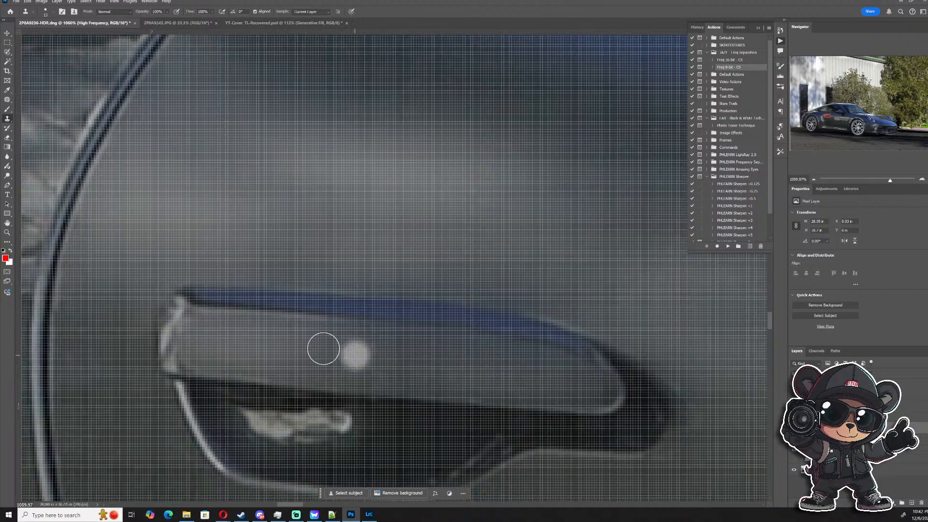
{"action": "mouse_move", "coordinate": [194, 358]}
{"action": "left_mouse_down"}
{"action": "mouse_move", "coordinate": [182, 356]}
{"action": "mouse_move", "coordinate": [179, 327]}
{"action": "mouse_move", "coordinate": [174, 352]}
{"action": "mouse_move", "coordinate": [188, 312]}
{"action": "left_mouse_up"}
{"action": "scroll", "coordinate": [248, 278], "scroll_direction": "down", "scroll_amount": 4}
{"action": "scroll", "coordinate": [250, 261], "scroll_direction": "down", "scroll_amount": 6}
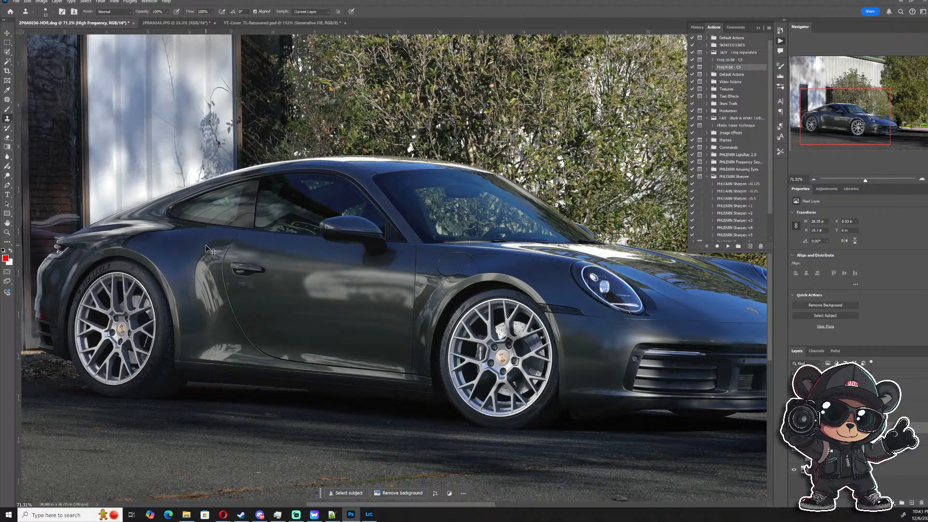
- Step back through the recent retouching edits to view the door's earlier state
{"action": "key", "text": "ctrl+z"}
{"action": "key", "text": "ctrl+z"}
{"action": "key", "text": "ctrl+z"}
{"action": "key", "text": "ctrl+z"}
{"action": "key", "text": "ctrl+z"}
{"action": "key", "text": "ctrl+z"}
{"action": "key", "text": "ctrl+z"}
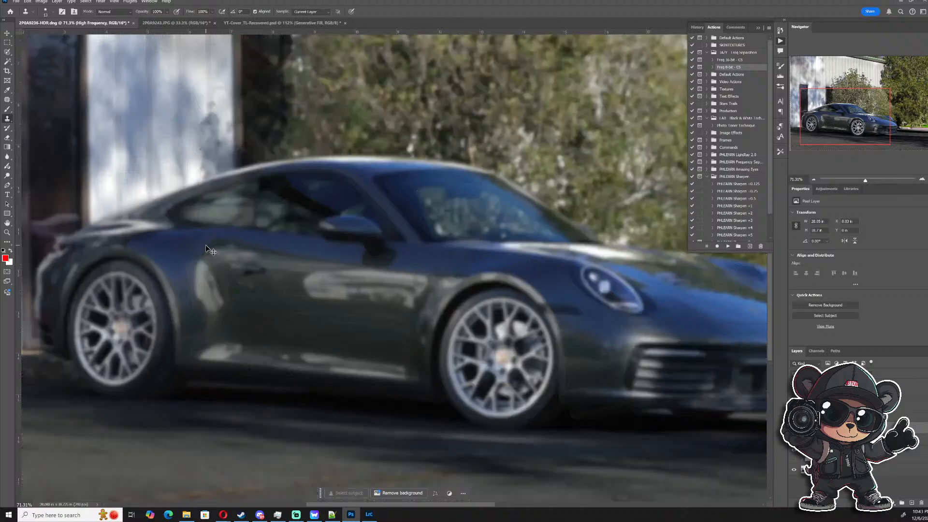
{"action": "key", "text": "ctrl+z"}
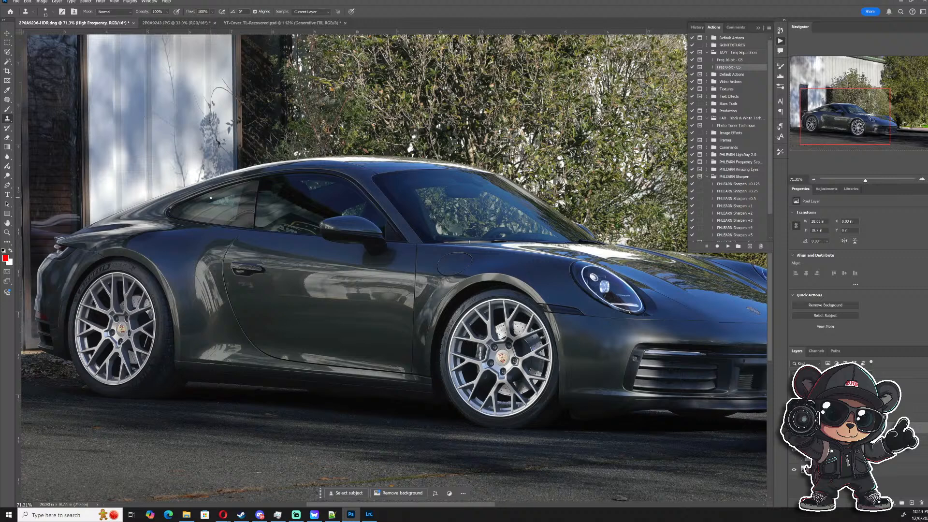
- Compare the door's reflections before and after retouching, both close up and across the whole car
{"action": "scroll", "coordinate": [338, 263], "scroll_direction": "up", "scroll_amount": 5}
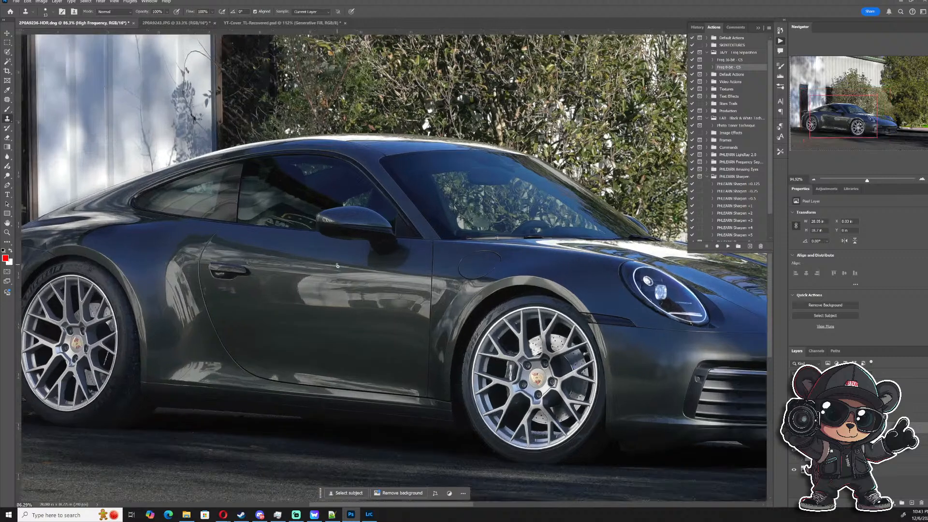
{"action": "scroll", "coordinate": [342, 259], "scroll_direction": "down", "scroll_amount": 7}
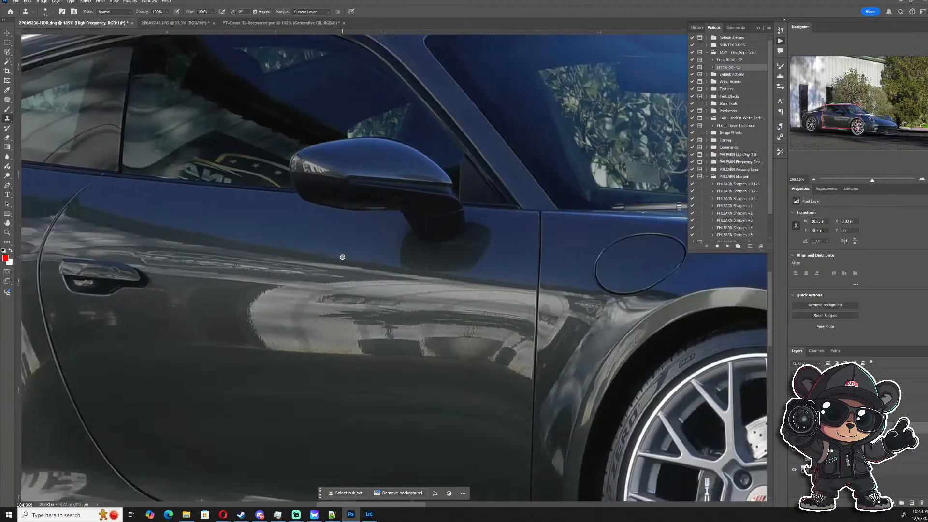
{"action": "scroll", "coordinate": [343, 244], "scroll_direction": "down", "scroll_amount": 1}
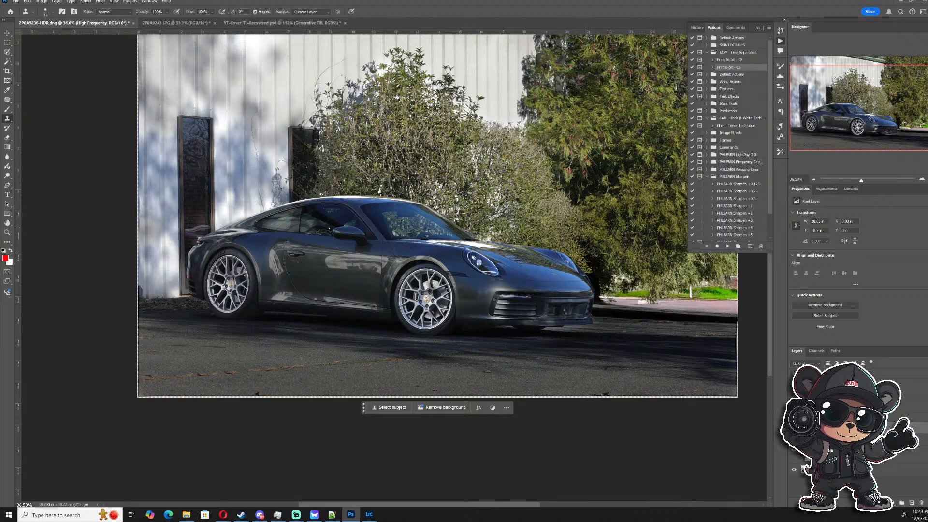
{"action": "scroll", "coordinate": [300, 188], "scroll_direction": "up", "scroll_amount": 3}
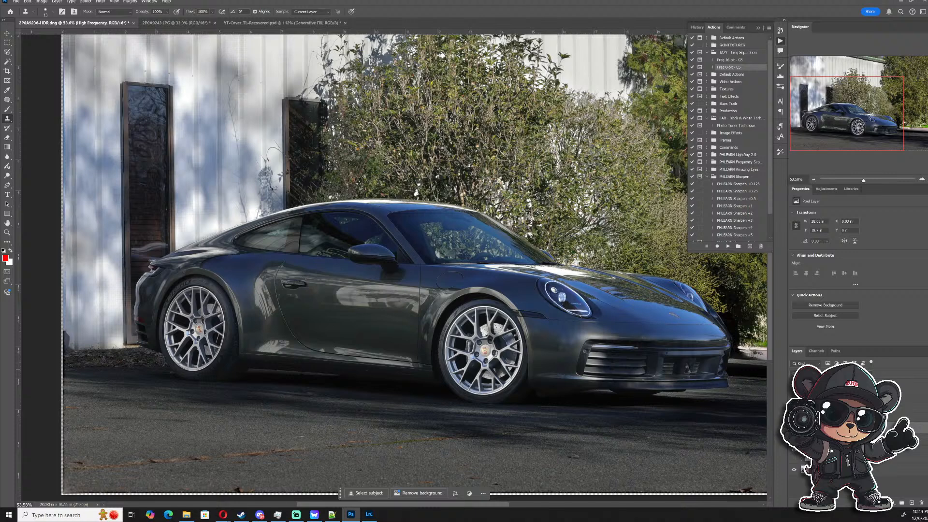
{"action": "scroll", "coordinate": [625, 366], "scroll_direction": "down", "scroll_amount": 3}
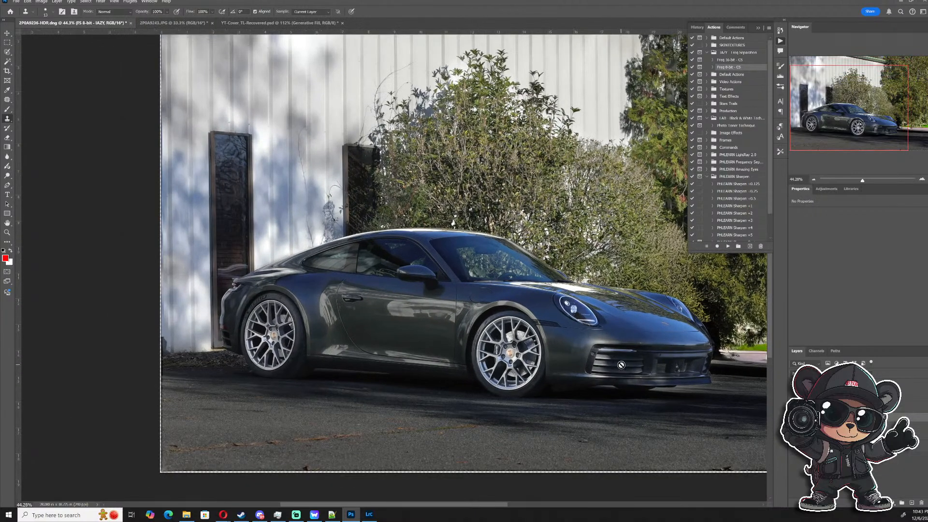
{"action": "scroll", "coordinate": [620, 364], "scroll_direction": "up", "scroll_amount": 3}
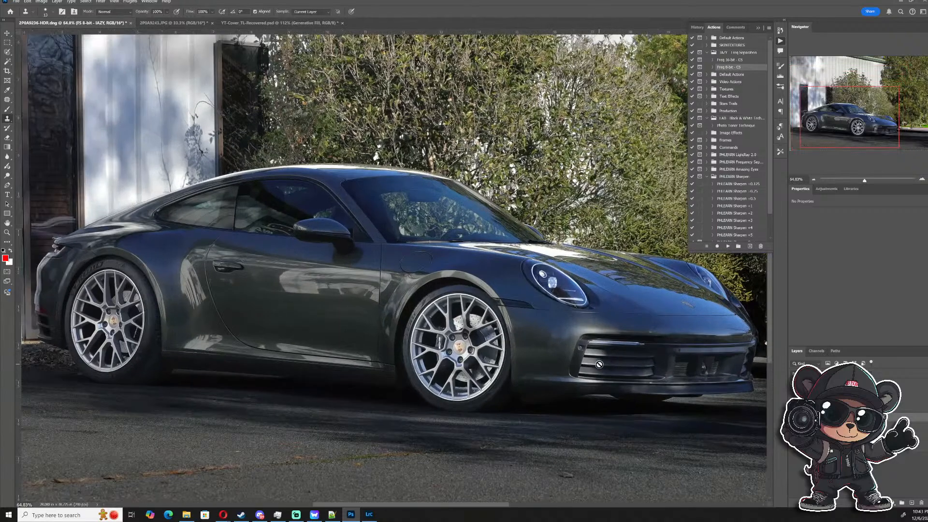
{"action": "scroll", "coordinate": [573, 359], "scroll_direction": "down", "scroll_amount": 2}
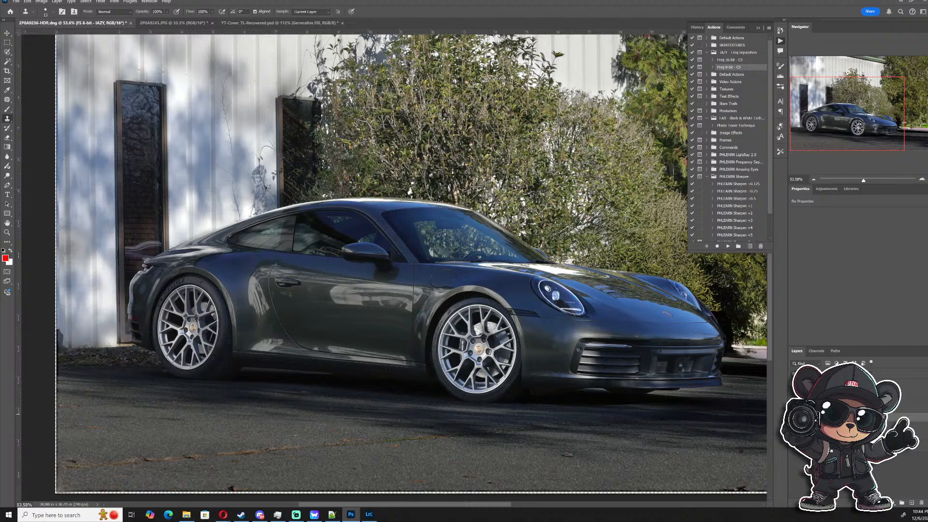
- On the High Frequency layer, patch the dark mark on the asphalt near the rear wheel with clean asphalt texture
{"action": "left_click", "coordinate": [832, 427]}
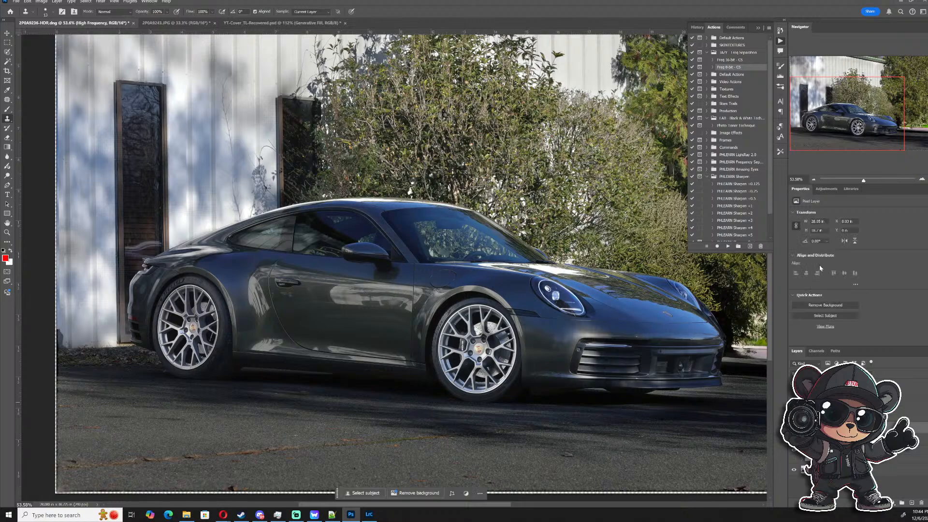
{"action": "scroll", "coordinate": [286, 418], "scroll_direction": "up", "scroll_amount": 12}
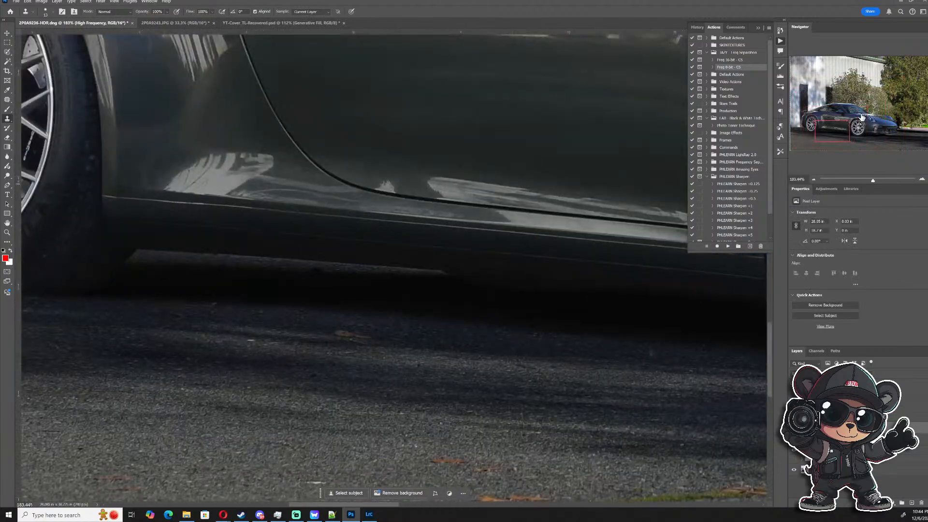
{"action": "left_click_drag", "start_coordinate": [828, 129], "coordinate": [680, 135]}
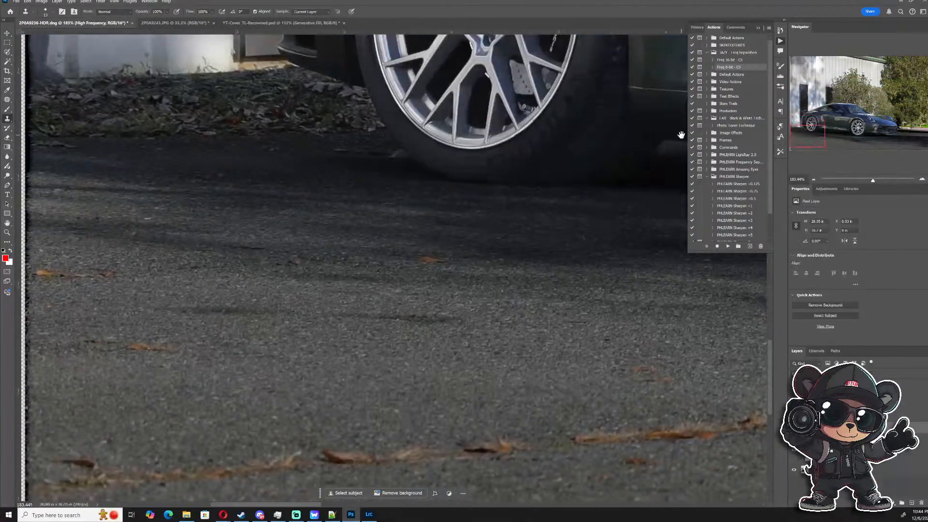
{"action": "left_click", "coordinate": [8, 100]}
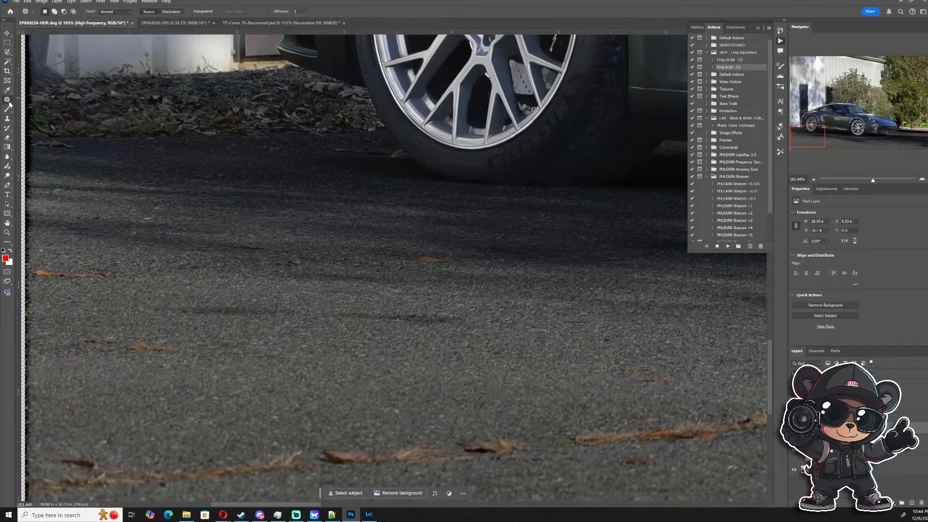
{"action": "scroll", "coordinate": [425, 347], "scroll_direction": "up", "scroll_amount": 3}
{"action": "mouse_move", "coordinate": [381, 330]}
{"action": "left_mouse_down"}
{"action": "mouse_move", "coordinate": [508, 337]}
{"action": "mouse_move", "coordinate": [363, 334]}
{"action": "mouse_move", "coordinate": [379, 331]}
{"action": "left_mouse_up"}
{"action": "left_click_drag", "start_coordinate": [403, 320], "coordinate": [478, 358]}
{"action": "key", "text": "ctrl+d"}
- Patch the second dark mark, closer to the photo's left edge, with clean asphalt texture
{"action": "mouse_move", "coordinate": [233, 335]}
{"action": "left_mouse_down"}
{"action": "mouse_move", "coordinate": [258, 308]}
{"action": "mouse_move", "coordinate": [232, 336]}
{"action": "left_mouse_up"}
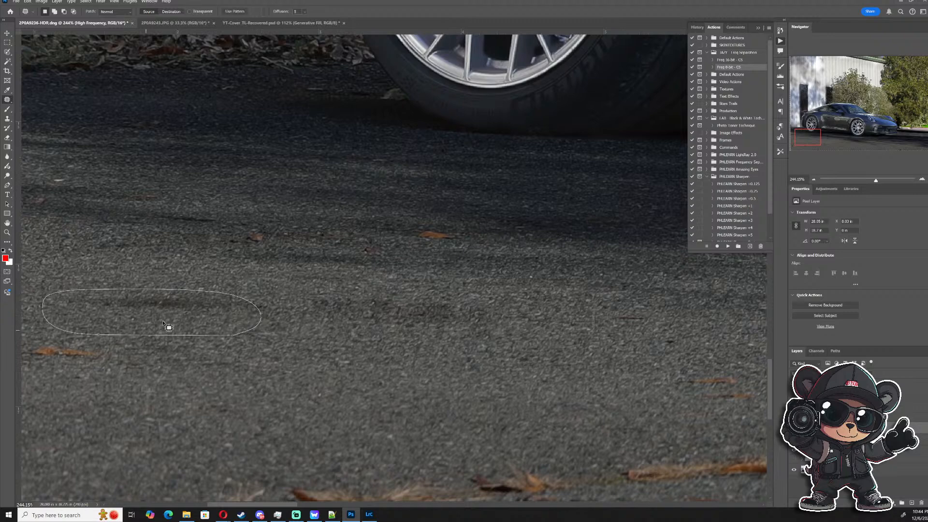
{"action": "left_click_drag", "start_coordinate": [166, 325], "coordinate": [242, 390]}
{"action": "key", "text": "ctrl+d"}
{"action": "scroll", "coordinate": [270, 369], "scroll_direction": "down", "scroll_amount": 4}
{"action": "scroll", "coordinate": [131, 379], "scroll_direction": "up", "scroll_amount": 2}
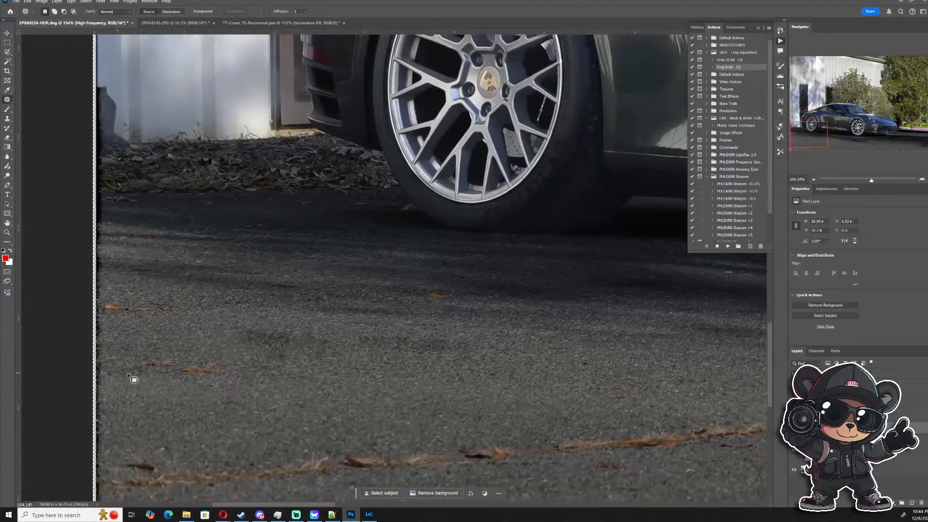
- Patch the texture of the two groups of fallen leaves beside the photo's left edge with clean asphalt
{"action": "mouse_move", "coordinate": [242, 367]}
{"action": "left_mouse_down"}
{"action": "mouse_move", "coordinate": [254, 387]}
{"action": "mouse_move", "coordinate": [285, 379]}
{"action": "left_mouse_up"}
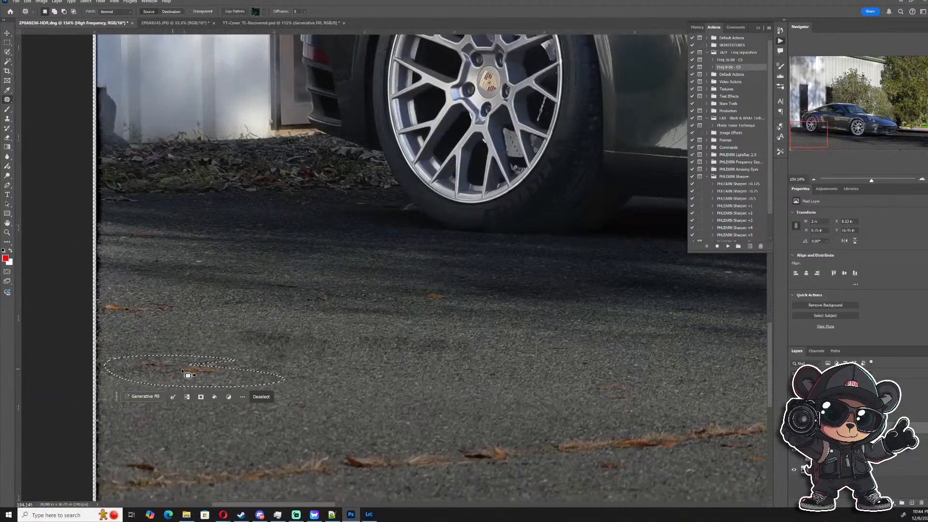
{"action": "mouse_move", "coordinate": [190, 298]}
{"action": "left_mouse_down"}
{"action": "mouse_move", "coordinate": [97, 304]}
{"action": "mouse_move", "coordinate": [179, 315]}
{"action": "left_mouse_up"}
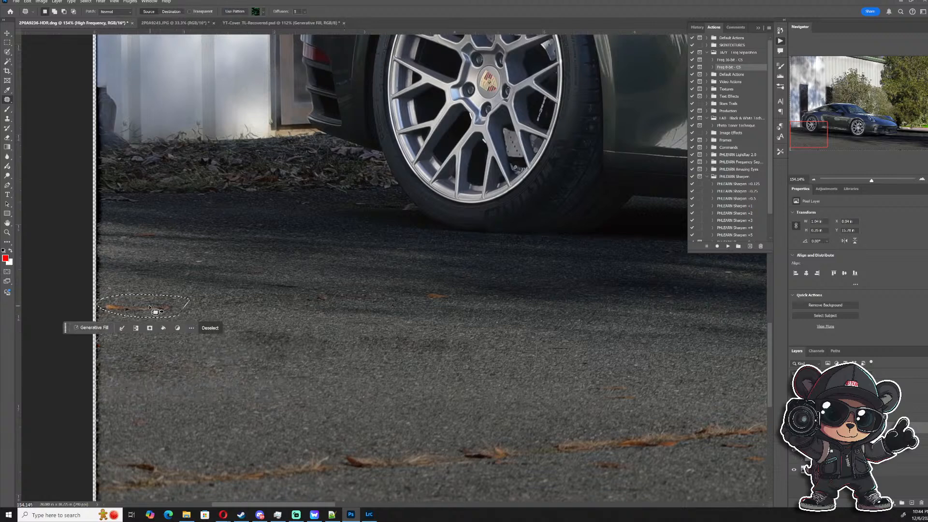
{"action": "left_click", "coordinate": [275, 311]}
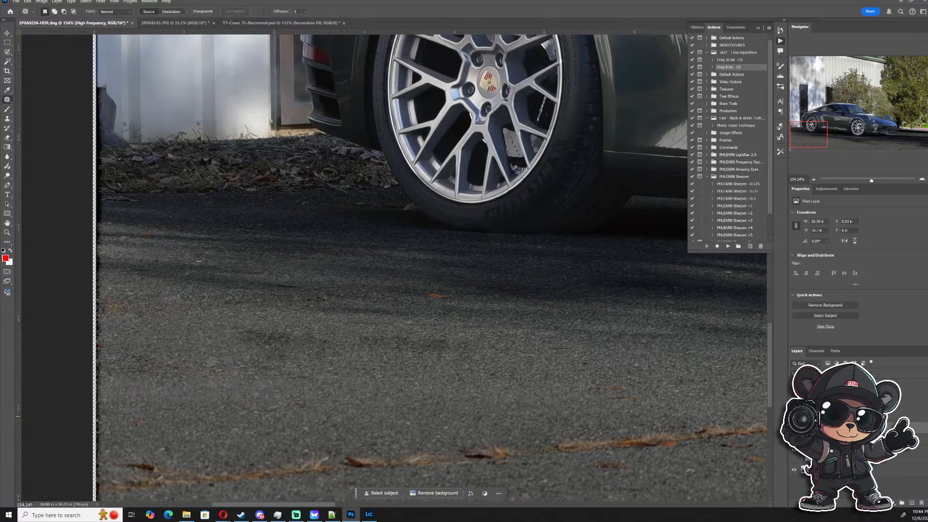
- Patch the long strip of dark asphalt marks and the leftover leaf area at the photo's left edge
{"action": "mouse_move", "coordinate": [438, 368]}
{"action": "left_mouse_down"}
{"action": "mouse_move", "coordinate": [267, 332]}
{"action": "mouse_move", "coordinate": [224, 338]}
{"action": "mouse_move", "coordinate": [401, 361]}
{"action": "mouse_move", "coordinate": [507, 345]}
{"action": "mouse_move", "coordinate": [291, 321]}
{"action": "mouse_move", "coordinate": [227, 332]}
{"action": "mouse_move", "coordinate": [227, 354]}
{"action": "left_mouse_up"}
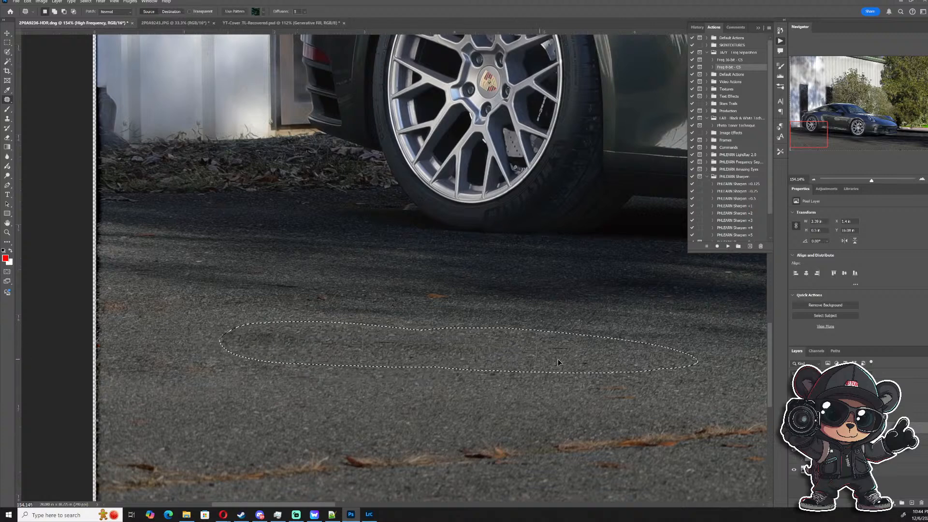
{"action": "left_click", "coordinate": [565, 332]}
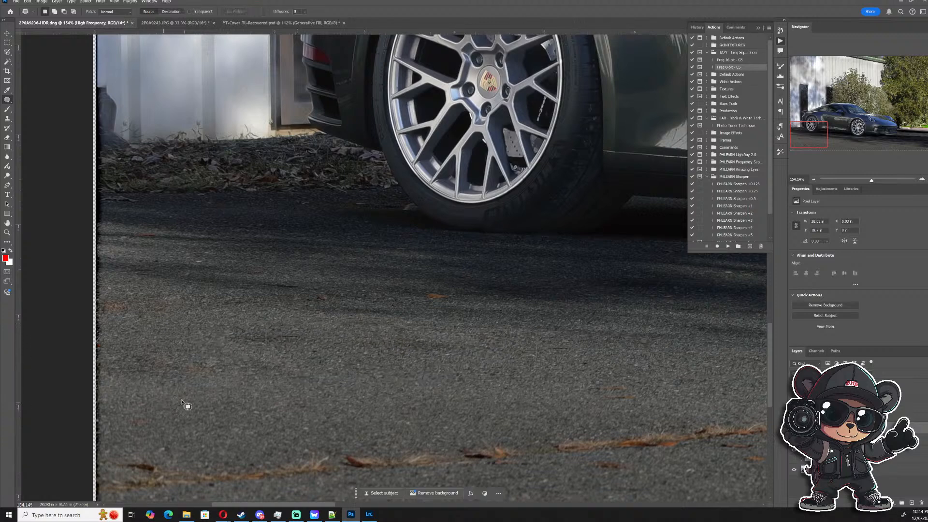
{"action": "mouse_move", "coordinate": [187, 406]}
{"action": "left_mouse_down"}
{"action": "mouse_move", "coordinate": [104, 362]}
{"action": "mouse_move", "coordinate": [160, 383]}
{"action": "mouse_move", "coordinate": [480, 369]}
{"action": "left_mouse_up"}
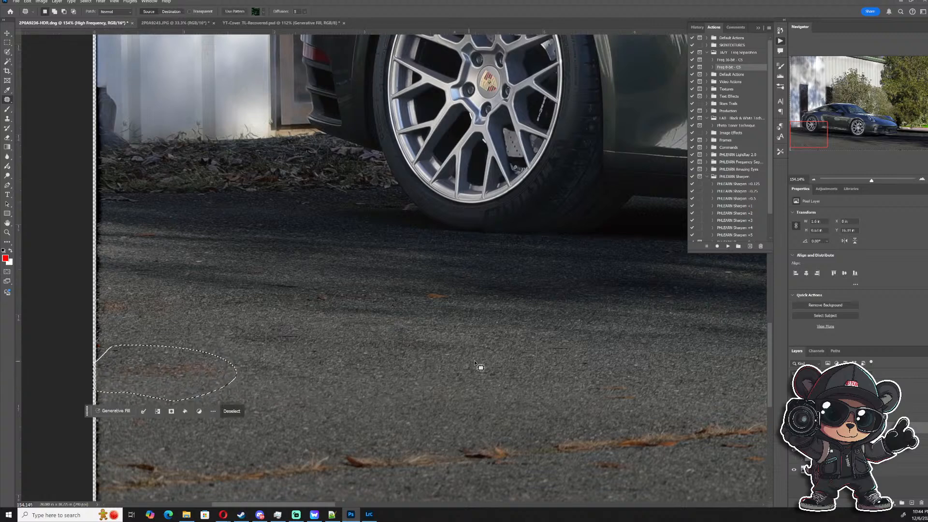
{"action": "left_click", "coordinate": [480, 368]}
{"action": "scroll", "coordinate": [249, 323], "scroll_direction": "down", "scroll_amount": 4}
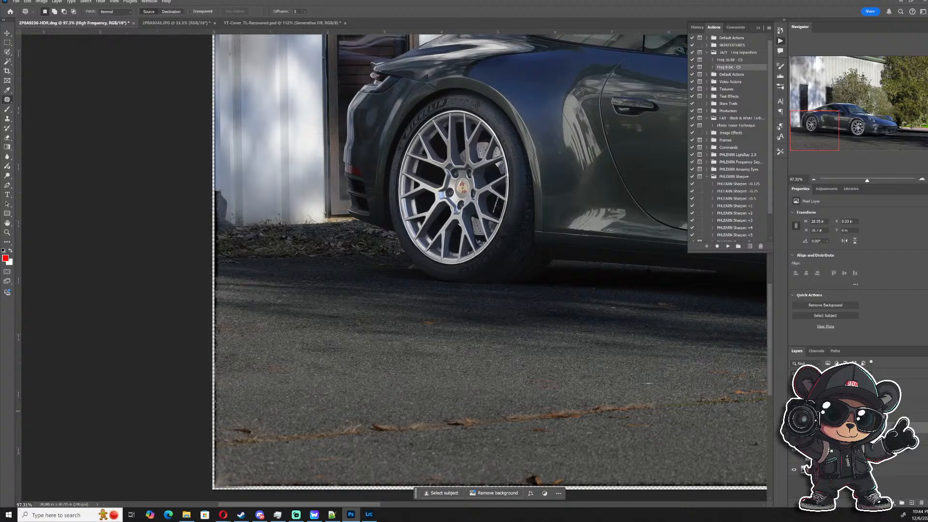
- Toggle the visibility of the frequency separation group and its two layers off and on to compare the asphalt
{"action": "left_click", "coordinate": [793, 416]}
{"action": "left_click", "coordinate": [793, 416]}
{"action": "left_click", "coordinate": [793, 428]}
{"action": "left_click", "coordinate": [793, 428]}
{"action": "left_click", "coordinate": [793, 438]}
{"action": "left_click", "coordinate": [793, 439]}
- On the Low Frequency layer, clone clean asphalt tone over the dark marks near the rear wheel with a resized brush
{"action": "left_click", "coordinate": [823, 439]}
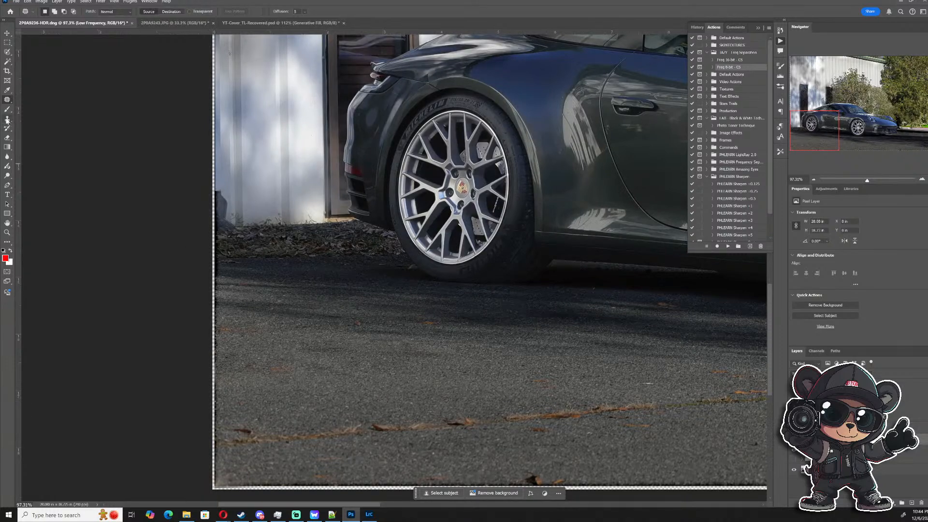
{"action": "left_click", "coordinate": [7, 119]}
{"action": "scroll", "coordinate": [431, 393], "scroll_direction": "up", "scroll_amount": 6}
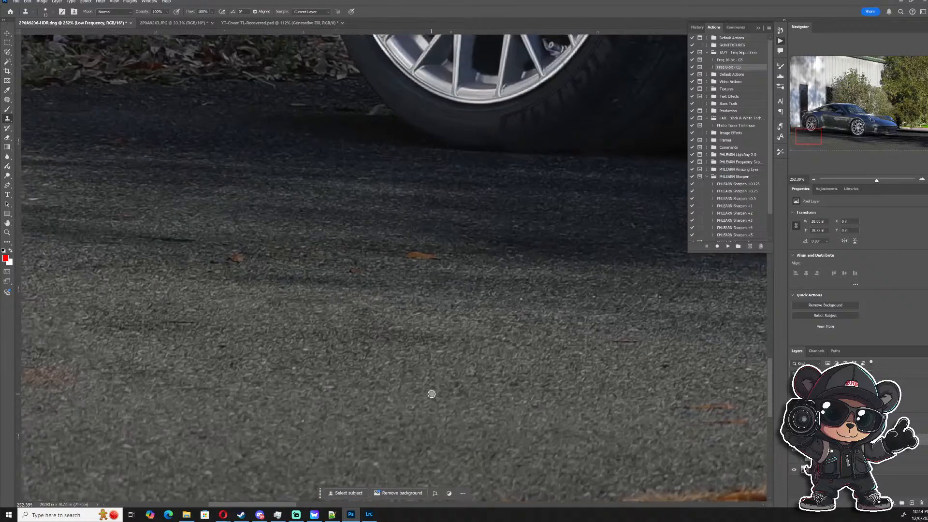
{"action": "mouse_move", "coordinate": [426, 396]}
{"action": "left_mouse_down"}
{"action": "mouse_move", "coordinate": [458, 401]}
{"action": "mouse_move", "coordinate": [466, 332]}
{"action": "left_mouse_up"}
{"action": "left_click_drag", "start_coordinate": [473, 250], "coordinate": [473, 252]}
{"action": "left_click", "coordinate": [522, 413], "text": "alt"}
{"action": "mouse_move", "coordinate": [459, 348]}
{"action": "left_mouse_down"}
{"action": "mouse_move", "coordinate": [275, 340]}
{"action": "mouse_move", "coordinate": [309, 318]}
{"action": "mouse_move", "coordinate": [371, 364]}
{"action": "mouse_move", "coordinate": [291, 361]}
{"action": "mouse_move", "coordinate": [321, 376]}
{"action": "mouse_move", "coordinate": [132, 378]}
{"action": "mouse_move", "coordinate": [103, 364]}
{"action": "mouse_move", "coordinate": [212, 333]}
{"action": "mouse_move", "coordinate": [87, 329]}
{"action": "left_mouse_up"}
- Clone neutral asphalt tone over the orange leaf tints near the photo's left edge on the Low Frequency layer
{"action": "scroll", "coordinate": [155, 365], "scroll_direction": "down", "scroll_amount": 4}
{"action": "left_click_drag", "start_coordinate": [145, 389], "coordinate": [274, 414]}
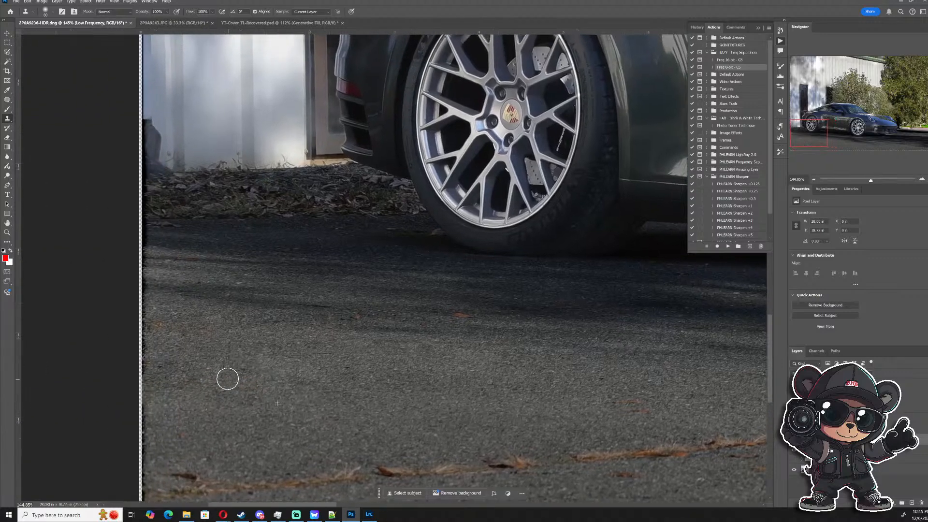
{"action": "mouse_move", "coordinate": [228, 378]}
{"action": "left_mouse_down"}
{"action": "mouse_move", "coordinate": [199, 393]}
{"action": "mouse_move", "coordinate": [173, 384]}
{"action": "mouse_move", "coordinate": [169, 364]}
{"action": "mouse_move", "coordinate": [162, 398]}
{"action": "mouse_move", "coordinate": [152, 361]}
{"action": "left_mouse_up"}
{"action": "left_click", "coordinate": [257, 352], "text": "alt"}
{"action": "mouse_move", "coordinate": [182, 330]}
{"action": "left_mouse_down"}
{"action": "mouse_move", "coordinate": [219, 330]}
{"action": "mouse_move", "coordinate": [152, 324]}
{"action": "mouse_move", "coordinate": [326, 318]}
{"action": "left_mouse_up"}
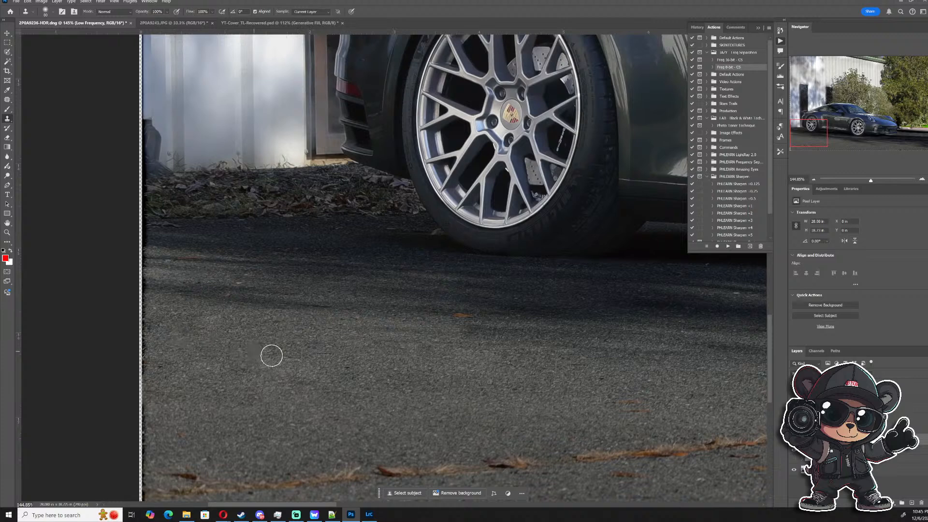
- Even out the asphalt tone in front of the rear wheel with clone strokes, lowering the Clone Stamp opacity to 10%
{"action": "scroll", "coordinate": [394, 373], "scroll_direction": "down", "scroll_amount": 3}
{"action": "scroll", "coordinate": [393, 373], "scroll_direction": "up", "scroll_amount": 1}
{"action": "left_click_drag", "start_coordinate": [346, 342], "coordinate": [475, 349]}
{"action": "left_click_drag", "start_coordinate": [251, 351], "coordinate": [270, 357]}
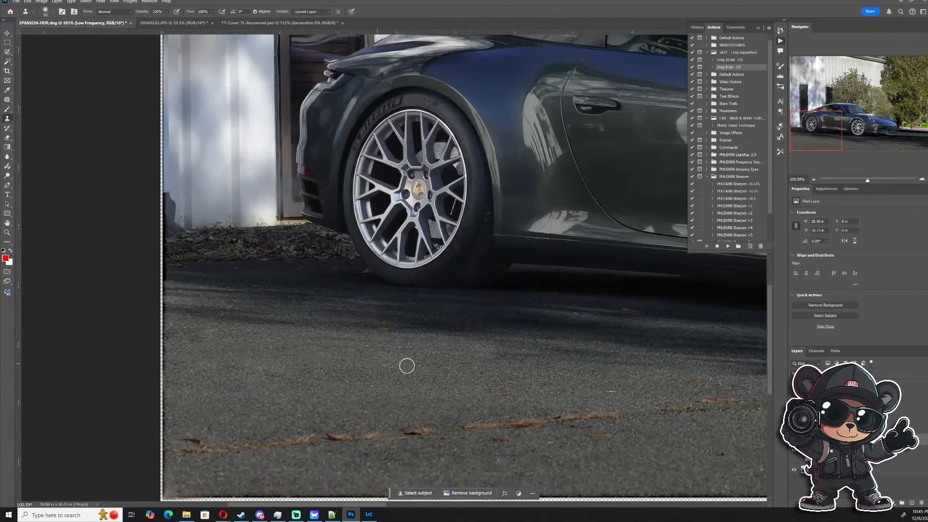
{"action": "left_click_drag", "start_coordinate": [478, 379], "coordinate": [498, 386]}
{"action": "key", "text": "1"}
{"action": "mouse_move", "coordinate": [686, 358]}
{"action": "left_mouse_down"}
{"action": "mouse_move", "coordinate": [630, 365]}
{"action": "mouse_move", "coordinate": [647, 366]}
{"action": "mouse_move", "coordinate": [538, 355]}
{"action": "left_mouse_up"}
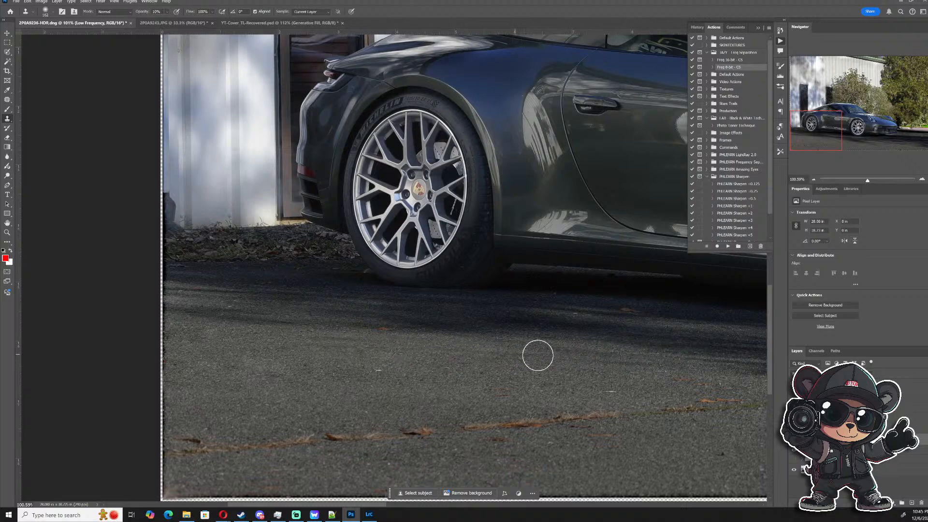
- Patch the orange leaf line near the photo's lower-left corner and the dark leaf at the bottom edge with clean asphalt
{"action": "scroll", "coordinate": [622, 394], "scroll_direction": "down", "scroll_amount": 3}
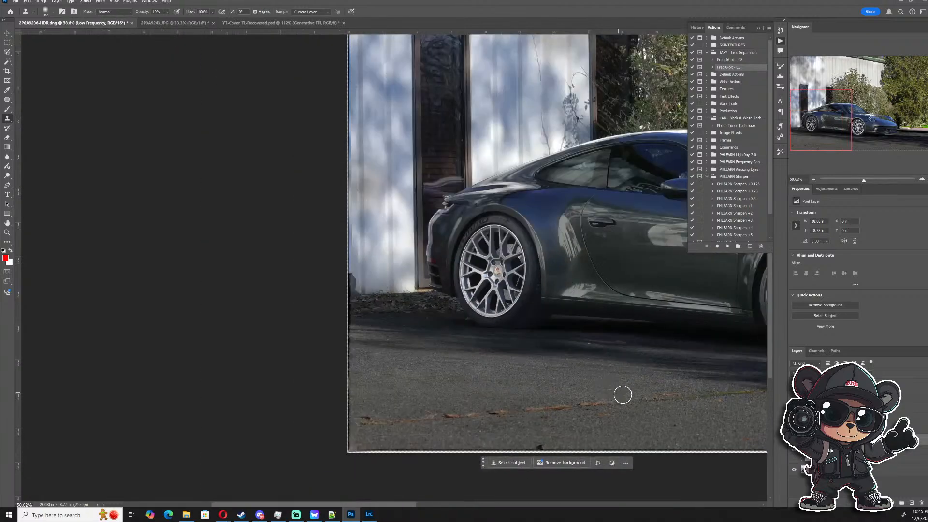
{"action": "left_click_drag", "start_coordinate": [622, 394], "coordinate": [517, 329]}
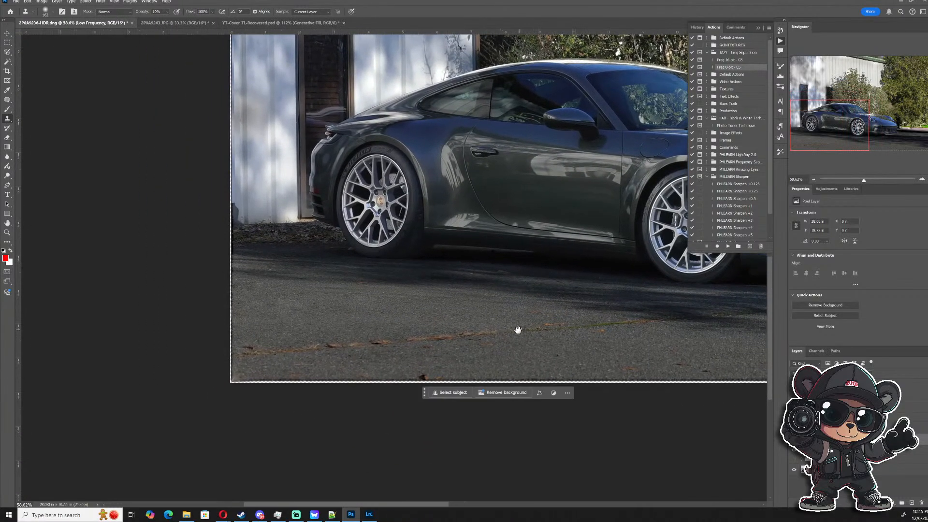
{"action": "scroll", "coordinate": [494, 332], "scroll_direction": "down", "scroll_amount": 5}
{"action": "scroll", "coordinate": [498, 358], "scroll_direction": "up", "scroll_amount": 5}
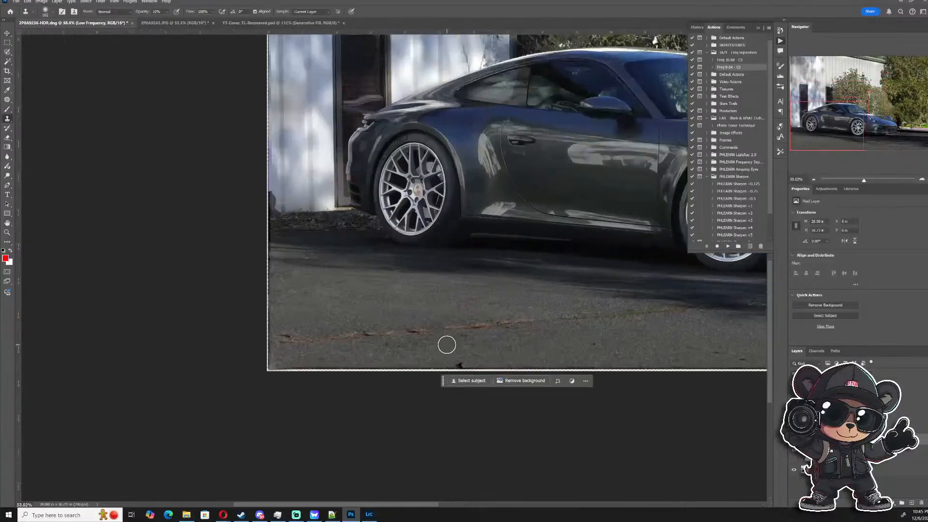
{"action": "scroll", "coordinate": [446, 345], "scroll_direction": "up", "scroll_amount": 3}
{"action": "left_click", "coordinate": [7, 101]}
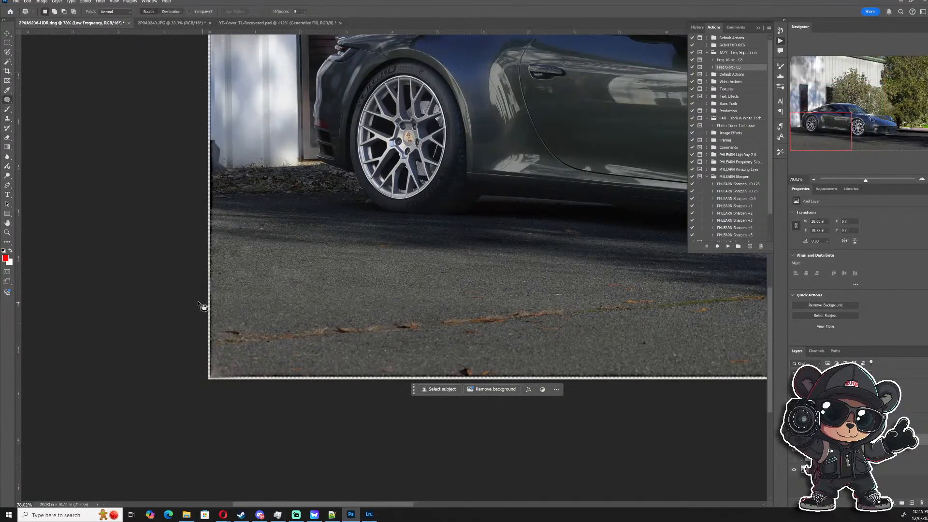
{"action": "mouse_move", "coordinate": [213, 313]}
{"action": "left_mouse_down"}
{"action": "mouse_move", "coordinate": [272, 291]}
{"action": "mouse_move", "coordinate": [299, 361]}
{"action": "mouse_move", "coordinate": [211, 358]}
{"action": "left_mouse_up"}
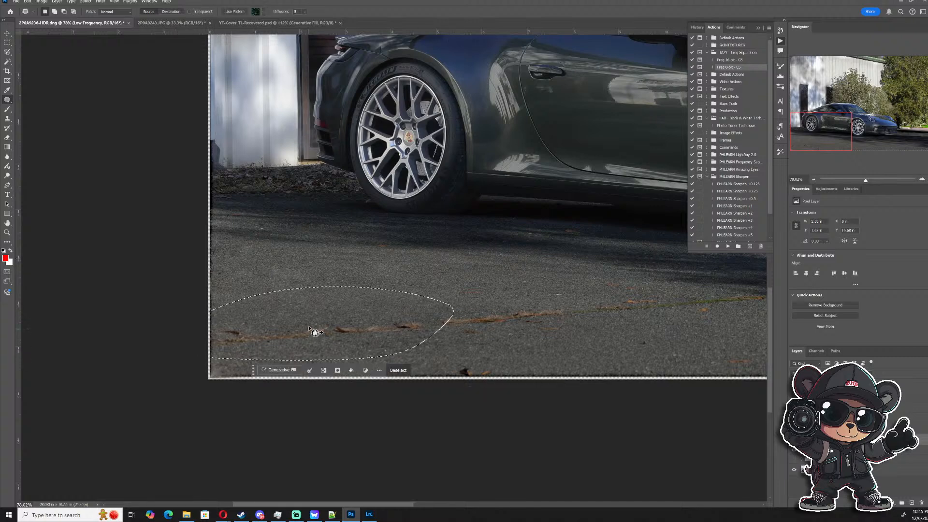
{"action": "left_click_drag", "start_coordinate": [314, 333], "coordinate": [321, 294]}
{"action": "key", "text": "ctrl+d"}
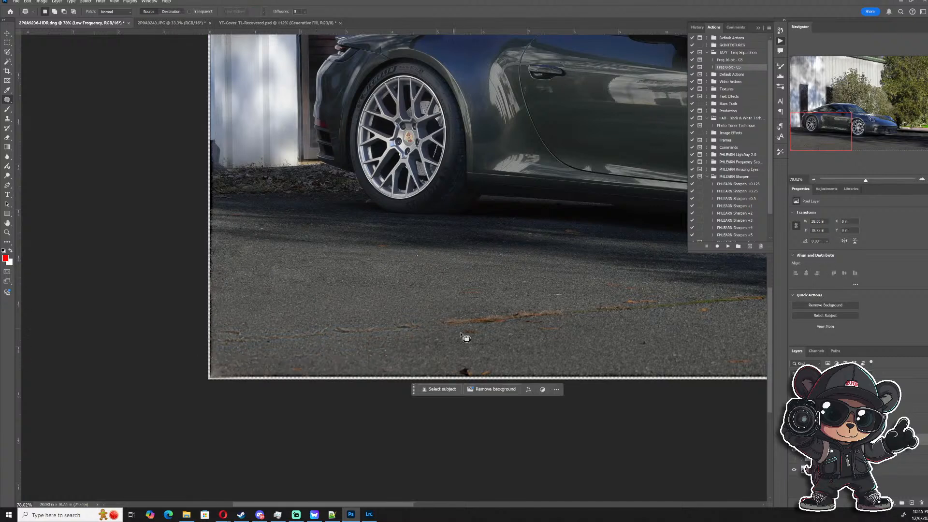
{"action": "mouse_move", "coordinate": [545, 345]}
{"action": "left_mouse_down"}
{"action": "mouse_move", "coordinate": [221, 351]}
{"action": "mouse_move", "coordinate": [208, 390]}
{"action": "mouse_move", "coordinate": [550, 388]}
{"action": "left_mouse_up"}
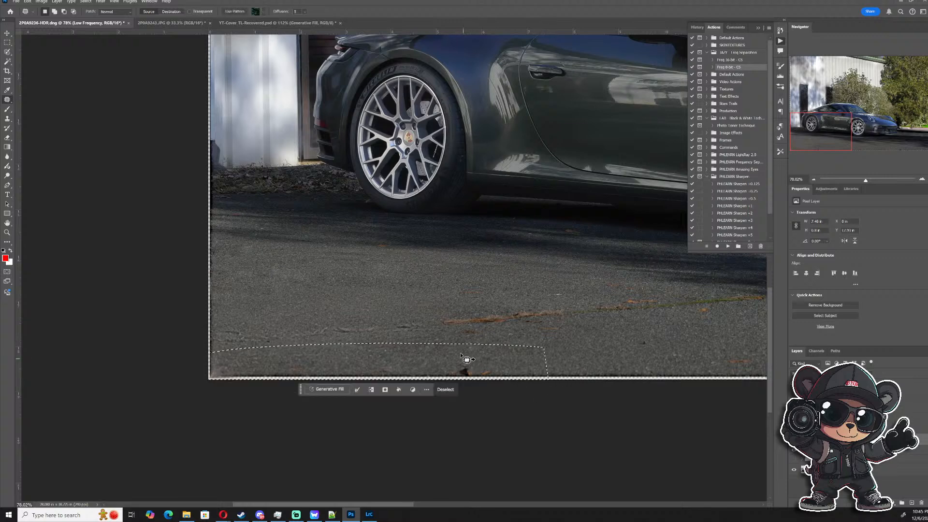
{"action": "left_click_drag", "start_coordinate": [466, 362], "coordinate": [432, 298]}
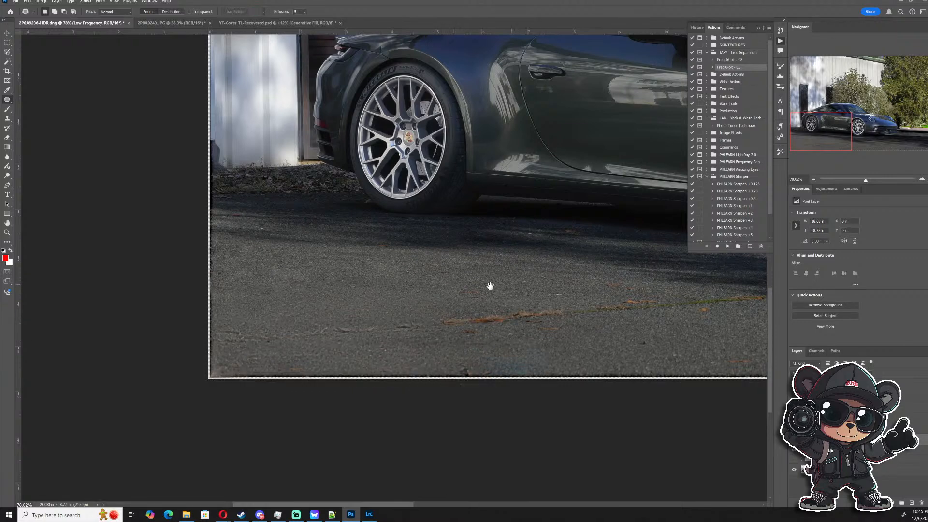
- Patch the rest of the orange leaf line in front of the car, up to the shadow near the front wheel
{"action": "left_click_drag", "start_coordinate": [488, 283], "coordinate": [312, 309]}
{"action": "mouse_move", "coordinate": [233, 331]}
{"action": "left_mouse_down"}
{"action": "mouse_move", "coordinate": [372, 303]}
{"action": "mouse_move", "coordinate": [459, 304]}
{"action": "mouse_move", "coordinate": [479, 314]}
{"action": "left_mouse_up"}
{"action": "left_click", "coordinate": [411, 364]}
{"action": "mouse_move", "coordinate": [232, 334]}
{"action": "left_mouse_down"}
{"action": "mouse_move", "coordinate": [497, 314]}
{"action": "mouse_move", "coordinate": [454, 363]}
{"action": "mouse_move", "coordinate": [217, 376]}
{"action": "left_mouse_up"}
{"action": "left_click_drag", "start_coordinate": [415, 334], "coordinate": [220, 303]}
{"action": "left_click", "coordinate": [387, 305]}
{"action": "mouse_move", "coordinate": [506, 354]}
{"action": "left_mouse_down"}
{"action": "mouse_move", "coordinate": [592, 330]}
{"action": "mouse_move", "coordinate": [470, 310]}
{"action": "mouse_move", "coordinate": [466, 329]}
{"action": "mouse_move", "coordinate": [200, 326]}
{"action": "left_mouse_up"}
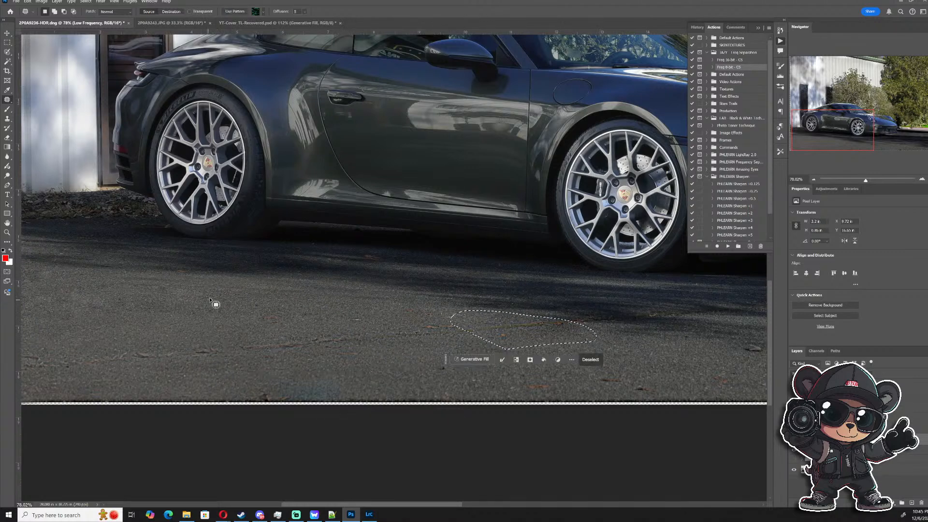
{"action": "left_click", "coordinate": [213, 304]}
- Try to patch the crack texture near the photo's lower-left corner on the High Frequency layer
{"action": "scroll", "coordinate": [230, 331], "scroll_direction": "down", "scroll_amount": 3}
{"action": "scroll", "coordinate": [218, 342], "scroll_direction": "up", "scroll_amount": 2}
{"action": "scroll", "coordinate": [489, 343], "scroll_direction": "up", "scroll_amount": 1}
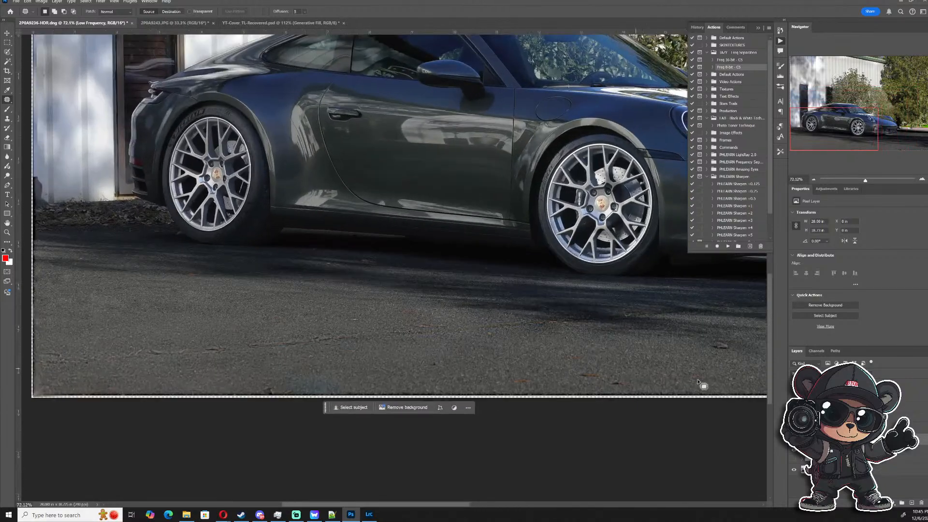
{"action": "left_click", "coordinate": [840, 428]}
{"action": "left_click_drag", "start_coordinate": [307, 361], "coordinate": [396, 355]}
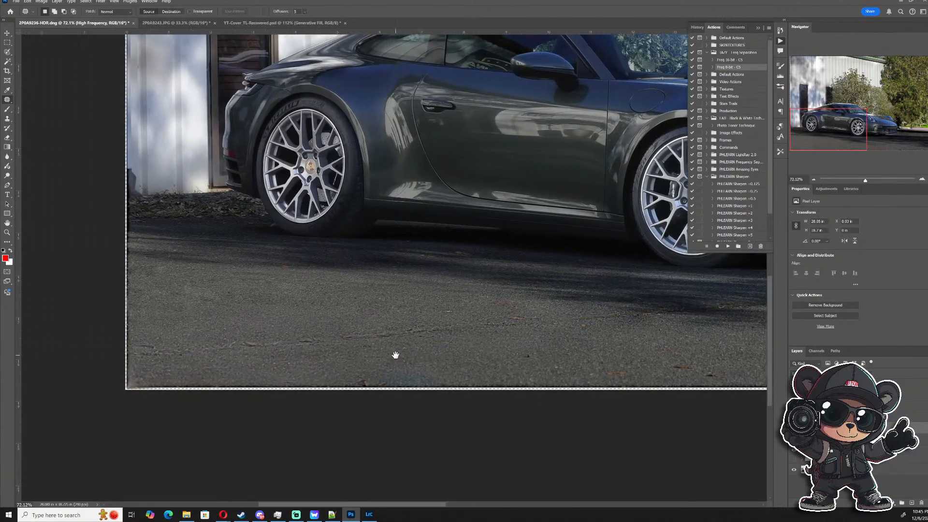
{"action": "mouse_move", "coordinate": [341, 360]}
{"action": "left_mouse_down"}
{"action": "mouse_move", "coordinate": [269, 331]}
{"action": "mouse_move", "coordinate": [164, 336]}
{"action": "mouse_move", "coordinate": [139, 350]}
{"action": "mouse_move", "coordinate": [135, 371]}
{"action": "mouse_move", "coordinate": [167, 375]}
{"action": "left_mouse_up"}
{"action": "left_click_drag", "start_coordinate": [263, 321], "coordinate": [263, 322]}
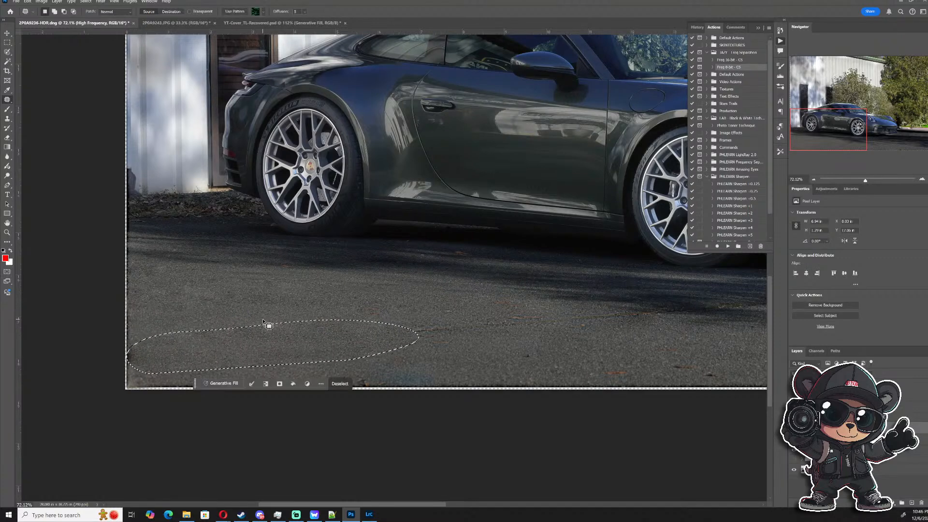
{"action": "key", "text": "ctrl+d"}
{"action": "key", "text": "ctrl+z"}
- On the Low Frequency layer, clone neutral asphalt tone along the left part of the crack at 10% opacity
{"action": "left_click", "coordinate": [7, 118]}
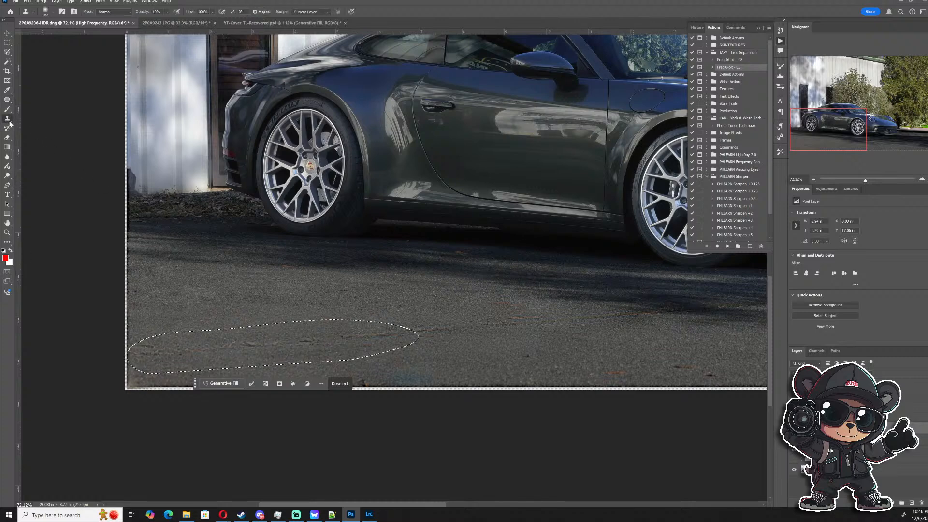
{"action": "key", "text": "ctrl+d"}
{"action": "scroll", "coordinate": [271, 287], "scroll_direction": "up", "scroll_amount": 3}
{"action": "scroll", "coordinate": [298, 311], "scroll_direction": "up", "scroll_amount": 2}
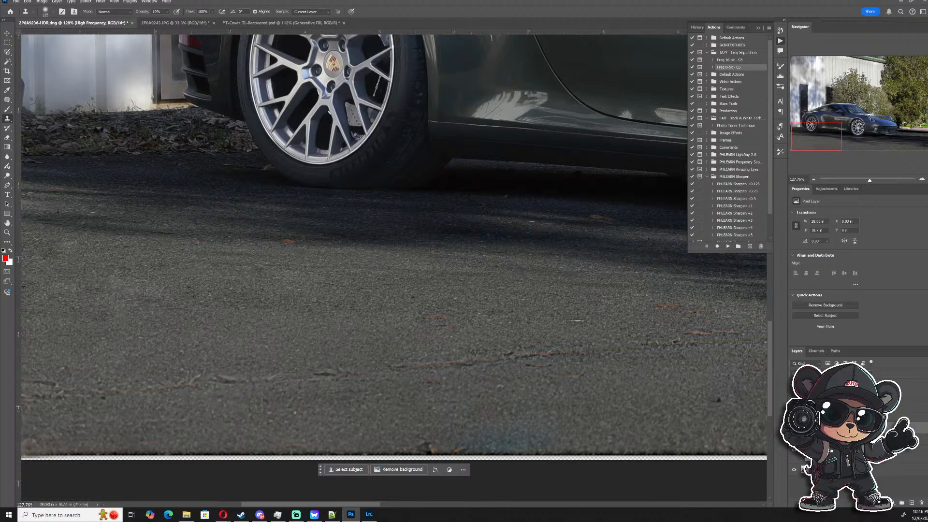
{"action": "left_click", "coordinate": [832, 440]}
{"action": "left_click", "coordinate": [279, 322], "text": "alt"}
{"action": "left_click_drag", "start_coordinate": [224, 371], "coordinate": [390, 371]}
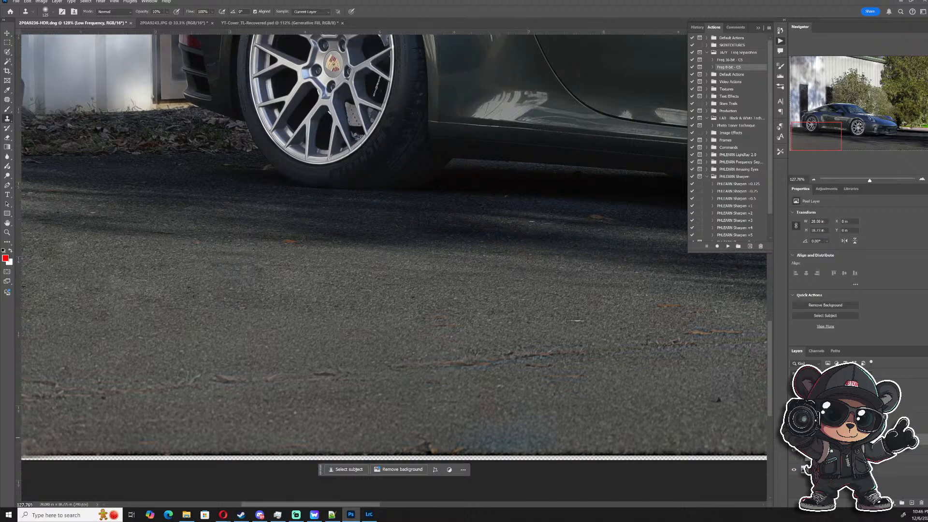
- Toggle the visibility of the frequency separation layers to compare the asphalt before and after the retouching
{"action": "left_click", "coordinate": [793, 438]}
{"action": "left_click", "coordinate": [793, 438]}
{"action": "left_click", "coordinate": [793, 428]}
{"action": "left_click", "coordinate": [794, 429]}
{"action": "left_click", "coordinate": [793, 438]}
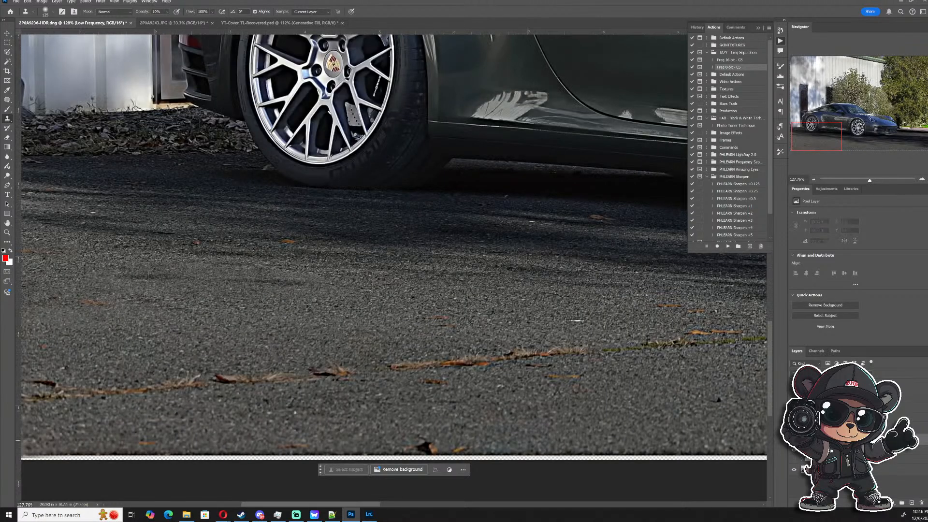
{"action": "left_click", "coordinate": [793, 438]}
- On the High Frequency layer, clone clean asphalt texture over the crack below the rear wheel at 100% opacity
{"action": "left_click", "coordinate": [832, 428]}
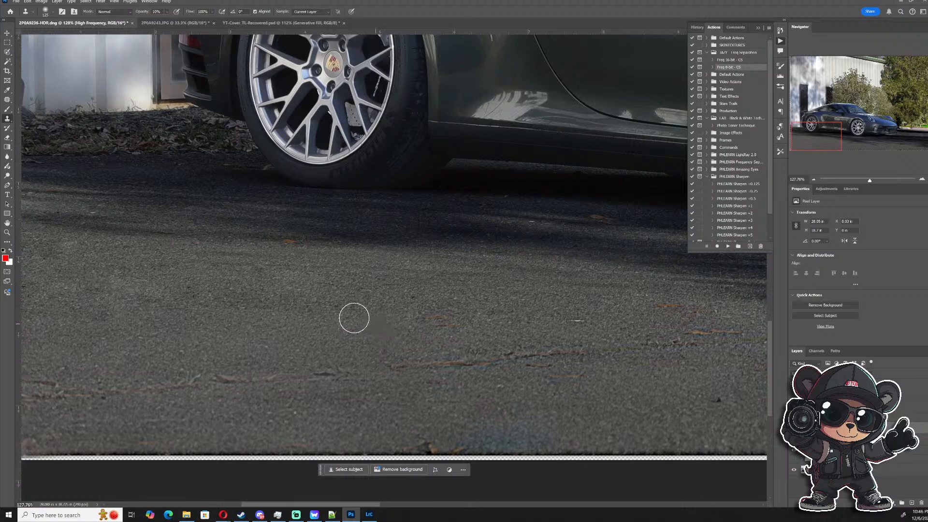
{"action": "left_click", "coordinate": [212, 338], "text": "alt"}
{"action": "left_click_drag", "start_coordinate": [183, 382], "coordinate": [271, 377]}
{"action": "left_click_drag", "start_coordinate": [207, 353], "coordinate": [173, 340]}
{"action": "left_click_drag", "start_coordinate": [125, 389], "coordinate": [92, 394]}
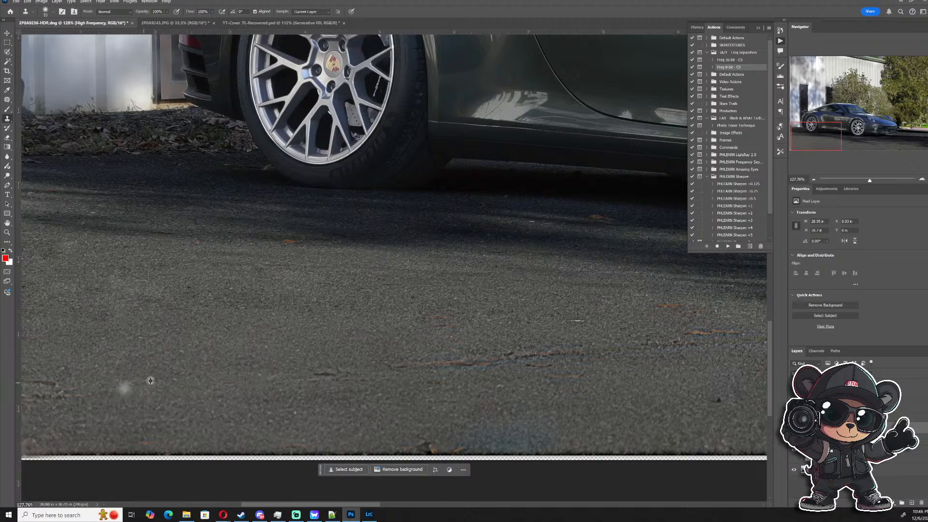
- Clone asphalt texture over the remaining crack, from the photo's left edge across to the area before the front wheel
{"action": "left_click", "coordinate": [195, 358], "text": "alt"}
{"action": "mouse_move", "coordinate": [166, 417]}
{"action": "left_mouse_down"}
{"action": "mouse_move", "coordinate": [124, 429]}
{"action": "mouse_move", "coordinate": [143, 439]}
{"action": "left_mouse_up"}
{"action": "left_click_drag", "start_coordinate": [151, 360], "coordinate": [164, 360]}
{"action": "left_click", "coordinate": [165, 354], "text": "alt"}
{"action": "mouse_move", "coordinate": [85, 400]}
{"action": "left_mouse_down"}
{"action": "mouse_move", "coordinate": [51, 426]}
{"action": "mouse_move", "coordinate": [44, 365]}
{"action": "mouse_move", "coordinate": [32, 402]}
{"action": "mouse_move", "coordinate": [35, 383]}
{"action": "mouse_move", "coordinate": [68, 373]}
{"action": "mouse_move", "coordinate": [47, 376]}
{"action": "mouse_move", "coordinate": [38, 421]}
{"action": "mouse_move", "coordinate": [65, 426]}
{"action": "left_mouse_up"}
{"action": "scroll", "coordinate": [58, 373], "scroll_direction": "down", "scroll_amount": 3}
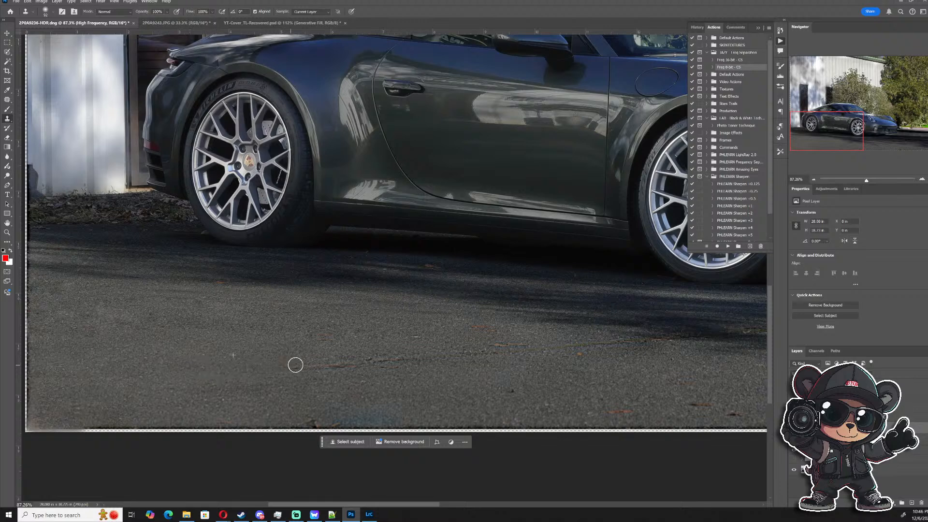
{"action": "mouse_move", "coordinate": [264, 365]}
{"action": "left_mouse_down"}
{"action": "mouse_move", "coordinate": [354, 365]}
{"action": "mouse_move", "coordinate": [305, 364]}
{"action": "mouse_move", "coordinate": [346, 362]}
{"action": "mouse_move", "coordinate": [305, 334]}
{"action": "mouse_move", "coordinate": [334, 346]}
{"action": "mouse_move", "coordinate": [324, 356]}
{"action": "mouse_move", "coordinate": [525, 352]}
{"action": "mouse_move", "coordinate": [443, 349]}
{"action": "mouse_move", "coordinate": [487, 328]}
{"action": "left_mouse_up"}
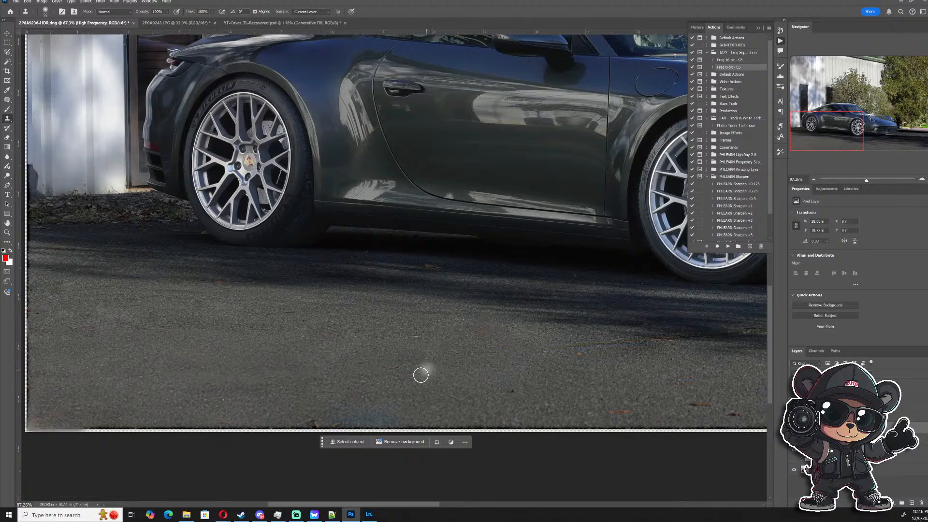
- Clone asphalt texture with a larger brush over the leaf bits along the photo's bottom edge below the rear half of the car
{"action": "scroll", "coordinate": [297, 376], "scroll_direction": "down", "scroll_amount": 3}
{"action": "scroll", "coordinate": [247, 391], "scroll_direction": "up", "scroll_amount": 2}
{"action": "left_click_drag", "start_coordinate": [216, 371], "coordinate": [237, 374]}
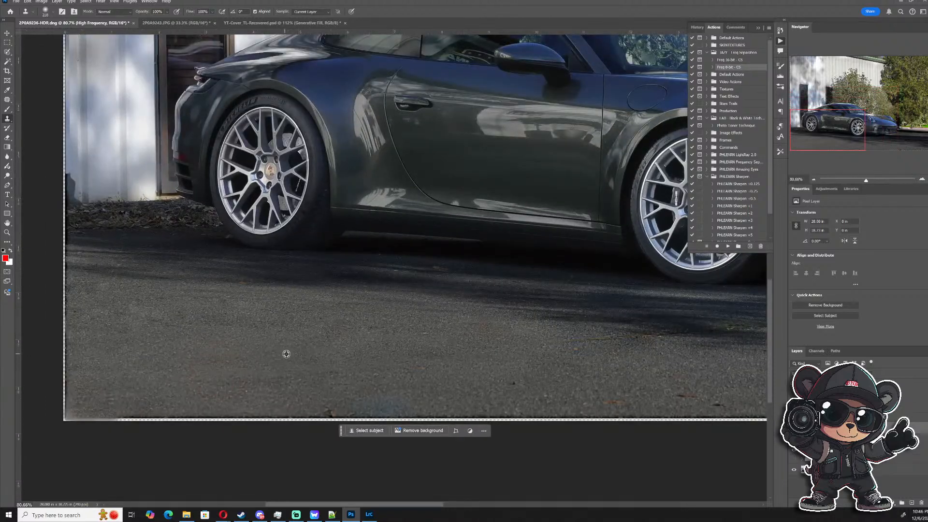
{"action": "left_click", "coordinate": [286, 354], "text": "alt"}
{"action": "mouse_move", "coordinate": [420, 374]}
{"action": "left_mouse_down"}
{"action": "mouse_move", "coordinate": [264, 405]}
{"action": "mouse_move", "coordinate": [406, 407]}
{"action": "mouse_move", "coordinate": [310, 410]}
{"action": "mouse_move", "coordinate": [417, 397]}
{"action": "left_mouse_up"}
{"action": "left_click", "coordinate": [433, 349], "text": "alt"}
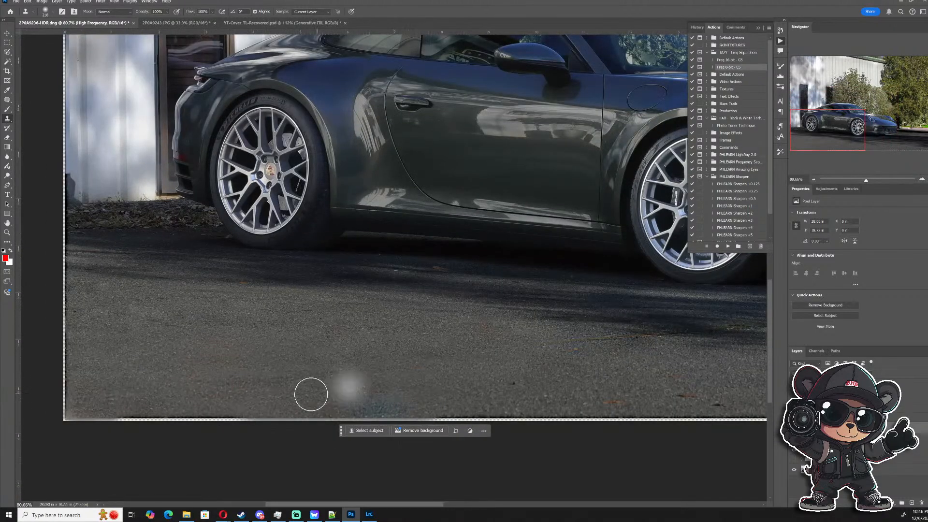
{"action": "left_click_drag", "start_coordinate": [129, 414], "coordinate": [353, 407]}
- Clone asphalt texture over the leaves along the photo's bottom edge, from below the front wheel to the lower-right corner
{"action": "mouse_move", "coordinate": [430, 374]}
{"action": "left_mouse_down"}
{"action": "mouse_move", "coordinate": [206, 358]}
{"action": "mouse_move", "coordinate": [252, 352]}
{"action": "mouse_move", "coordinate": [244, 365]}
{"action": "left_mouse_up"}
{"action": "scroll", "coordinate": [251, 353], "scroll_direction": "down", "scroll_amount": 2}
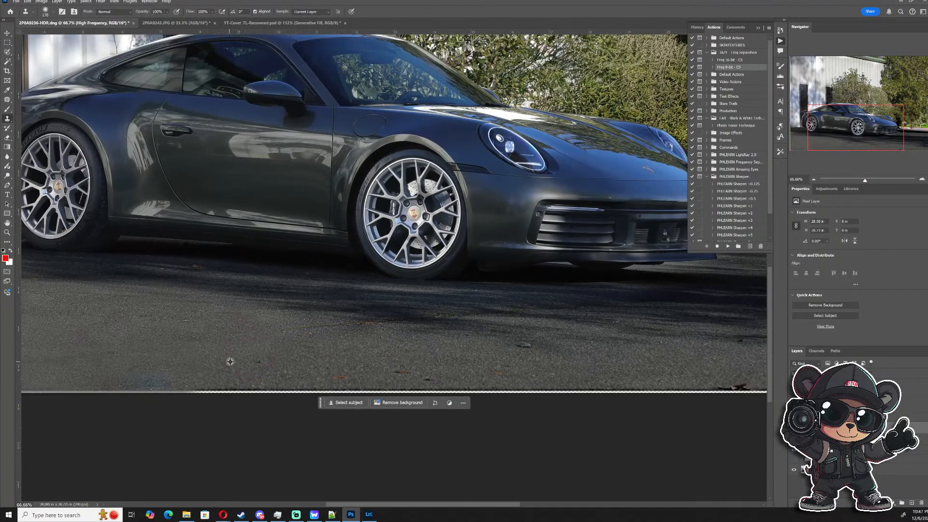
{"action": "left_click", "coordinate": [218, 352], "text": "alt"}
{"action": "left_click_drag", "start_coordinate": [328, 374], "coordinate": [572, 383]}
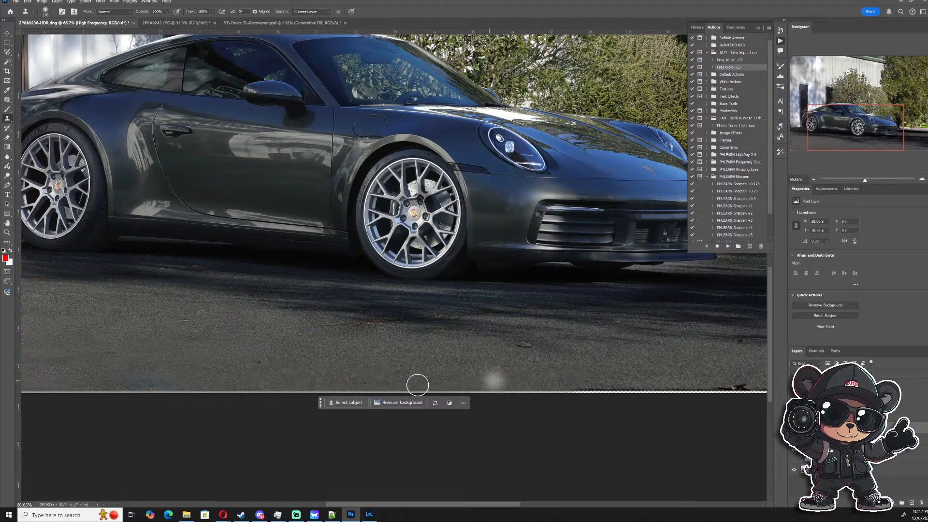
{"action": "mouse_move", "coordinate": [417, 385]}
{"action": "left_mouse_down"}
{"action": "mouse_move", "coordinate": [616, 389]}
{"action": "mouse_move", "coordinate": [527, 358]}
{"action": "mouse_move", "coordinate": [363, 367]}
{"action": "left_mouse_up"}
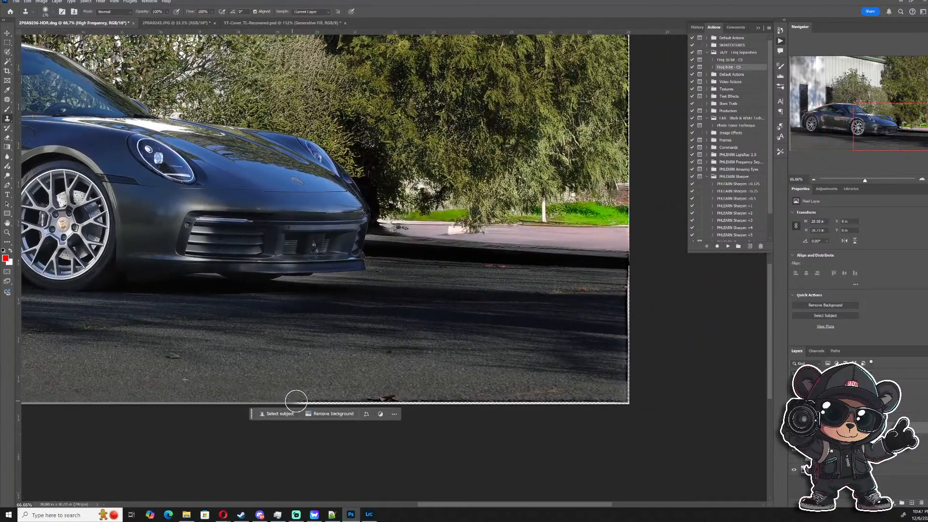
{"action": "mouse_move", "coordinate": [295, 401]}
{"action": "left_mouse_down"}
{"action": "mouse_move", "coordinate": [451, 392]}
{"action": "mouse_move", "coordinate": [441, 398]}
{"action": "mouse_move", "coordinate": [616, 397]}
{"action": "left_mouse_up"}
{"action": "left_click", "coordinate": [410, 386], "text": "alt"}
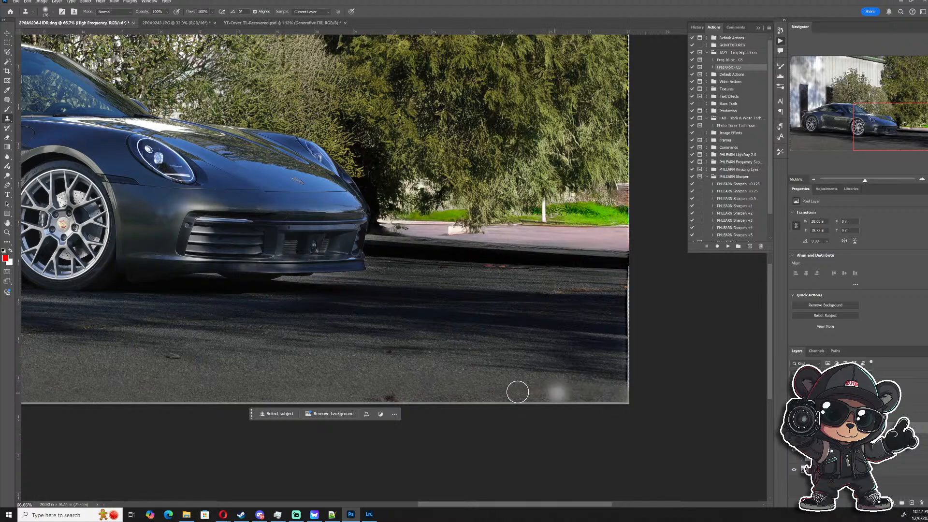
- Clone asphalt texture over the photo's lower-left corner and up along the left edge of the pavement
{"action": "scroll", "coordinate": [459, 388], "scroll_direction": "down", "scroll_amount": 2}
{"action": "left_click_drag", "start_coordinate": [375, 383], "coordinate": [749, 366]}
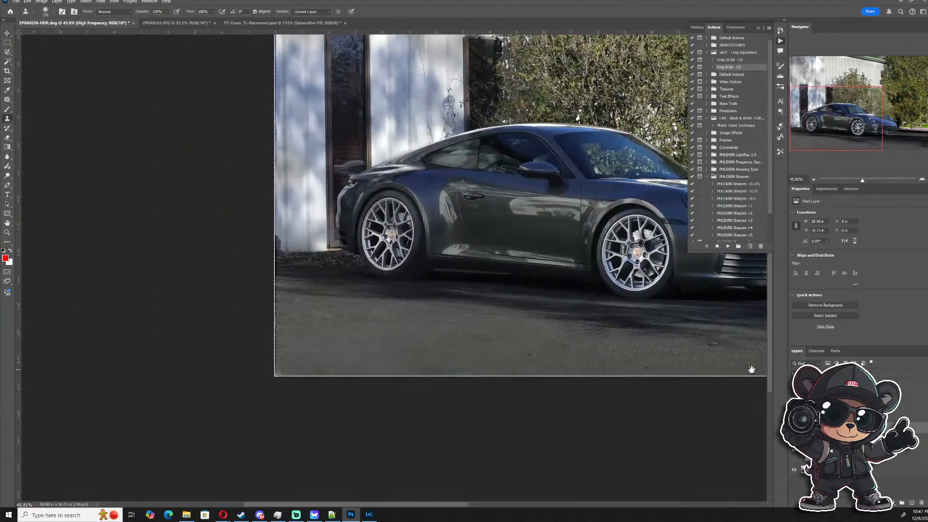
{"action": "scroll", "coordinate": [341, 352], "scroll_direction": "up", "scroll_amount": 1}
{"action": "left_click", "coordinate": [344, 352], "text": "alt"}
{"action": "mouse_move", "coordinate": [296, 369]}
{"action": "left_mouse_down"}
{"action": "mouse_move", "coordinate": [269, 374]}
{"action": "mouse_move", "coordinate": [272, 340]}
{"action": "mouse_move", "coordinate": [274, 379]}
{"action": "left_mouse_up"}
{"action": "left_click", "coordinate": [339, 350], "text": "alt"}
{"action": "mouse_move", "coordinate": [276, 341]}
{"action": "left_mouse_down"}
{"action": "mouse_move", "coordinate": [263, 296]}
{"action": "mouse_move", "coordinate": [265, 237]}
{"action": "left_mouse_up"}
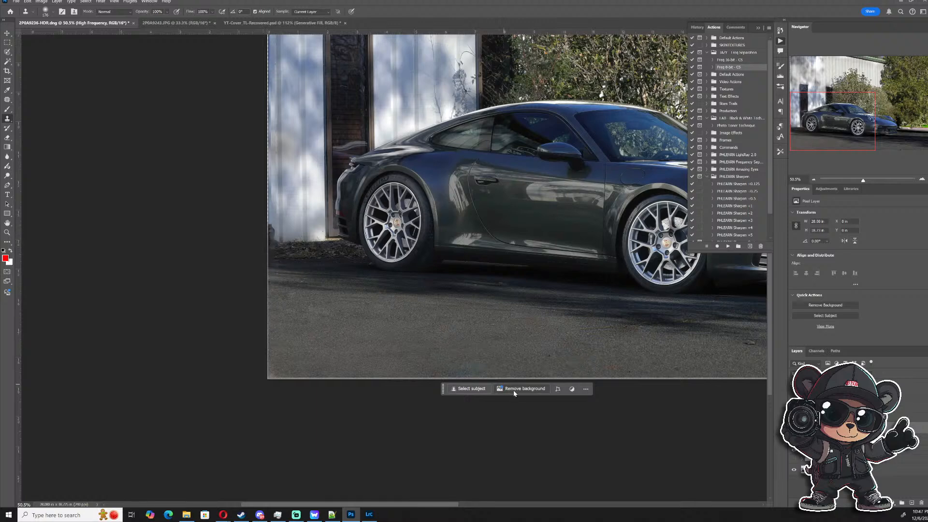
- On the Low Frequency layer, clone even asphalt tone along the photo's bottom edge at 100% opacity
{"action": "left_click", "coordinate": [832, 439]}
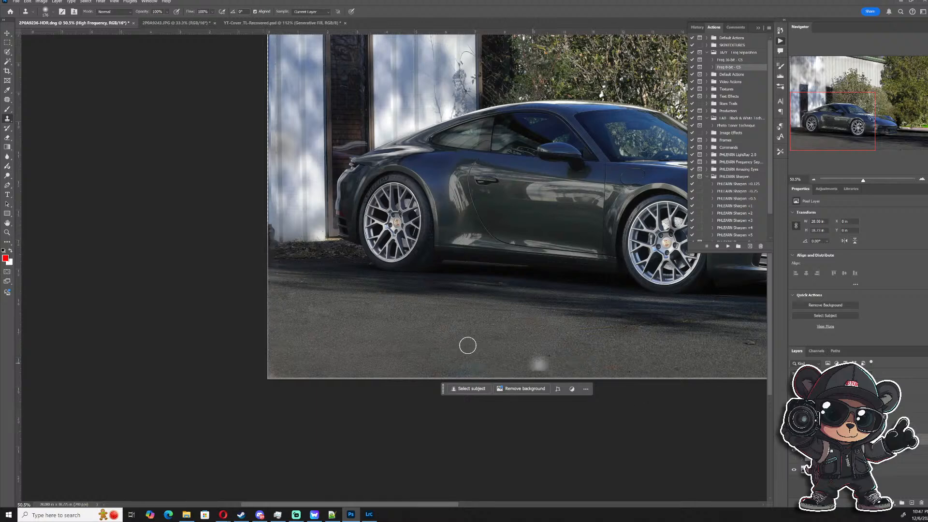
{"action": "left_click", "coordinate": [387, 345], "text": "alt"}
{"action": "mouse_move", "coordinate": [371, 378]}
{"action": "left_mouse_down"}
{"action": "mouse_move", "coordinate": [460, 375]}
{"action": "mouse_move", "coordinate": [257, 372]}
{"action": "mouse_move", "coordinate": [283, 374]}
{"action": "mouse_move", "coordinate": [267, 358]}
{"action": "mouse_move", "coordinate": [263, 314]}
{"action": "mouse_move", "coordinate": [270, 377]}
{"action": "left_mouse_up"}
{"action": "left_click", "coordinate": [342, 355], "text": "alt"}
{"action": "left_click", "coordinate": [356, 354], "text": "alt"}
{"action": "mouse_move", "coordinate": [458, 378]}
{"action": "left_mouse_down"}
{"action": "mouse_move", "coordinate": [691, 373]}
{"action": "mouse_move", "coordinate": [328, 346]}
{"action": "mouse_move", "coordinate": [419, 375]}
{"action": "mouse_move", "coordinate": [732, 369]}
{"action": "left_mouse_up"}
- Clone matching tone up the photo's left edge beside the shadowed asphalt on the Low Frequency layer
{"action": "scroll", "coordinate": [579, 369], "scroll_direction": "down", "scroll_amount": 4}
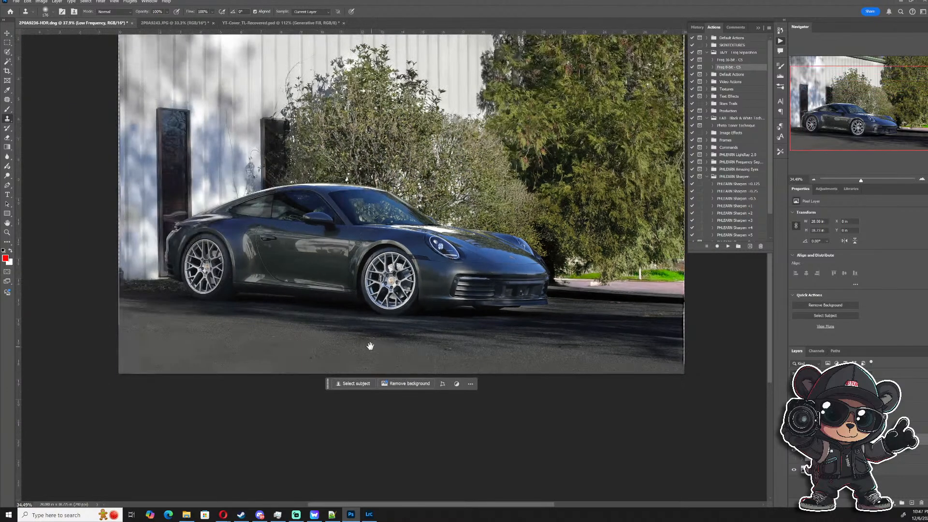
{"action": "left_click_drag", "start_coordinate": [370, 346], "coordinate": [665, 364]}
{"action": "scroll", "coordinate": [428, 360], "scroll_direction": "up", "scroll_amount": 5}
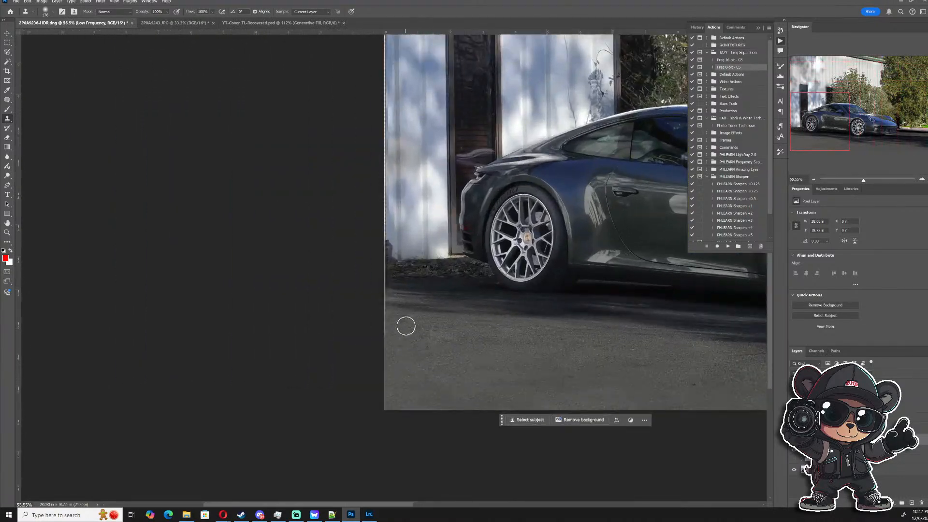
{"action": "left_click", "coordinate": [403, 309], "text": "alt"}
{"action": "mouse_move", "coordinate": [386, 303]}
{"action": "left_mouse_down"}
{"action": "mouse_move", "coordinate": [385, 323]}
{"action": "mouse_move", "coordinate": [387, 234]}
{"action": "mouse_move", "coordinate": [387, 248]}
{"action": "left_mouse_up"}
- On the Low Frequency layer, clone dark asphalt tone over the bright strip along the photo's right edge up to the curb
{"action": "scroll", "coordinate": [458, 342], "scroll_direction": "down", "scroll_amount": 12}
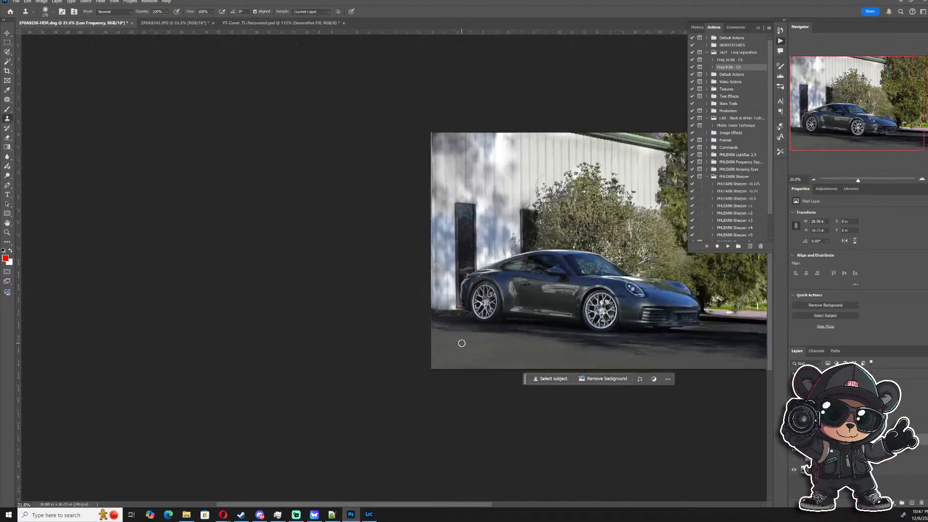
{"action": "scroll", "coordinate": [669, 369], "scroll_direction": "up", "scroll_amount": 6}
{"action": "left_click_drag", "start_coordinate": [723, 359], "coordinate": [474, 343]}
{"action": "scroll", "coordinate": [487, 341], "scroll_direction": "up", "scroll_amount": 5}
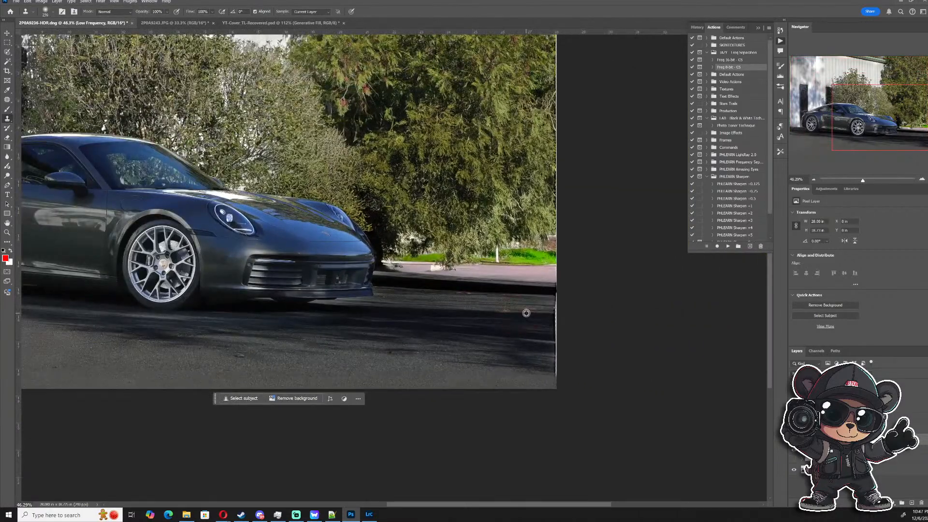
{"action": "mouse_move", "coordinate": [555, 313]}
{"action": "left_mouse_down"}
{"action": "mouse_move", "coordinate": [557, 390]}
{"action": "mouse_move", "coordinate": [552, 274]}
{"action": "left_mouse_up"}
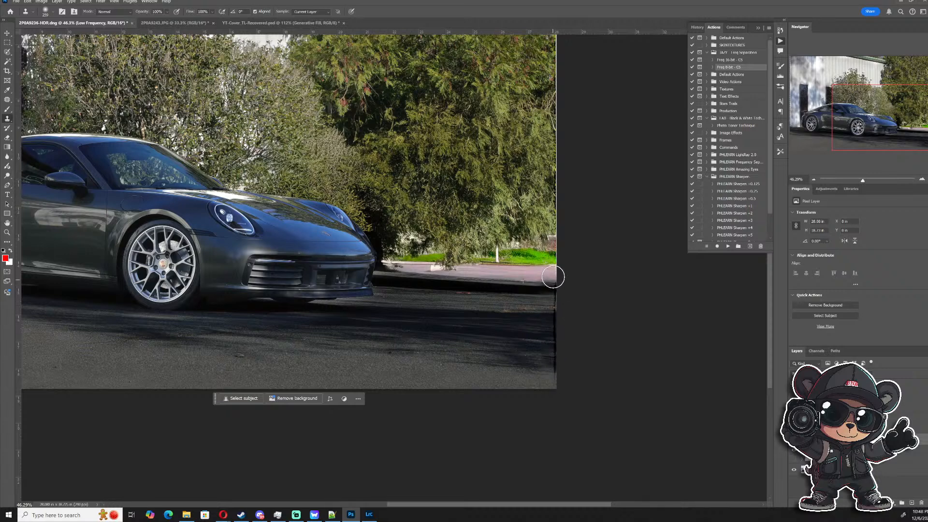
- On the High Frequency layer, clone asphalt texture down the photo's right edge to the lower-right corner
{"action": "key", "text": "alt+bracketright"}
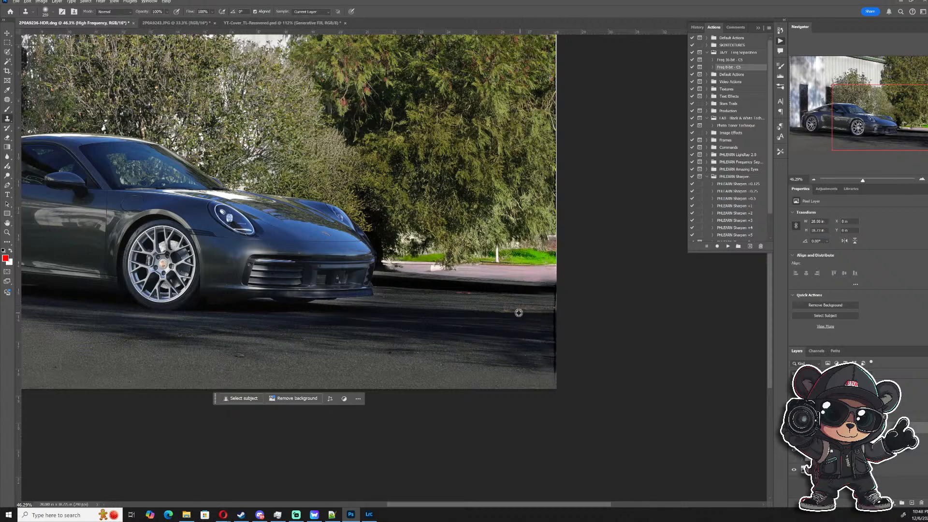
{"action": "left_click", "coordinate": [543, 316], "text": "alt"}
{"action": "left_click_drag", "start_coordinate": [552, 316], "coordinate": [552, 382]}
{"action": "scroll", "coordinate": [384, 361], "scroll_direction": "down", "scroll_amount": 5}
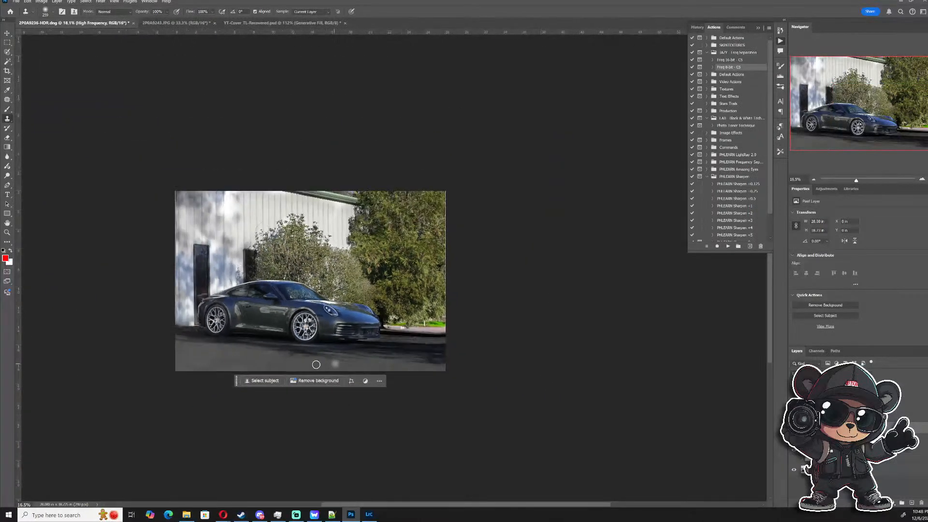
- Check the retouched car and pavement with the High Frequency layer hidden and shown again
{"action": "scroll", "coordinate": [295, 363], "scroll_direction": "up", "scroll_amount": 1}
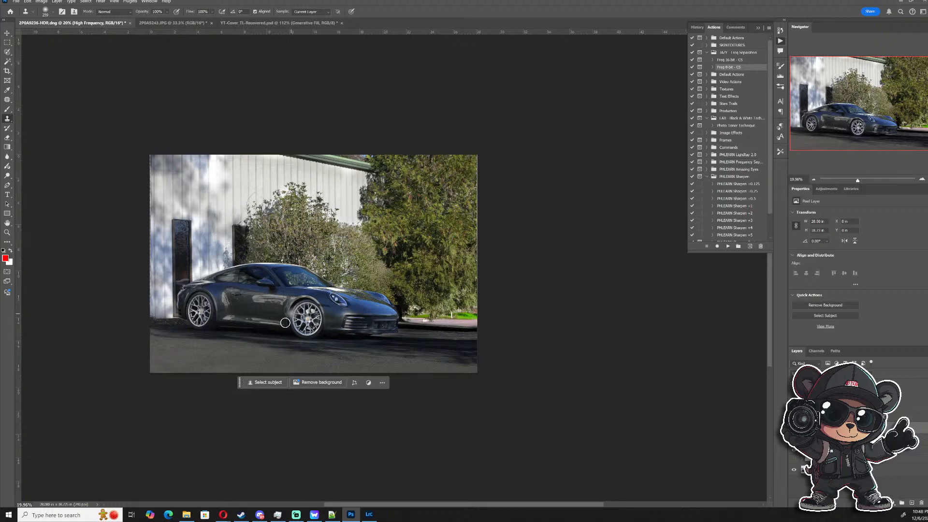
{"action": "scroll", "coordinate": [271, 348], "scroll_direction": "up", "scroll_amount": 5}
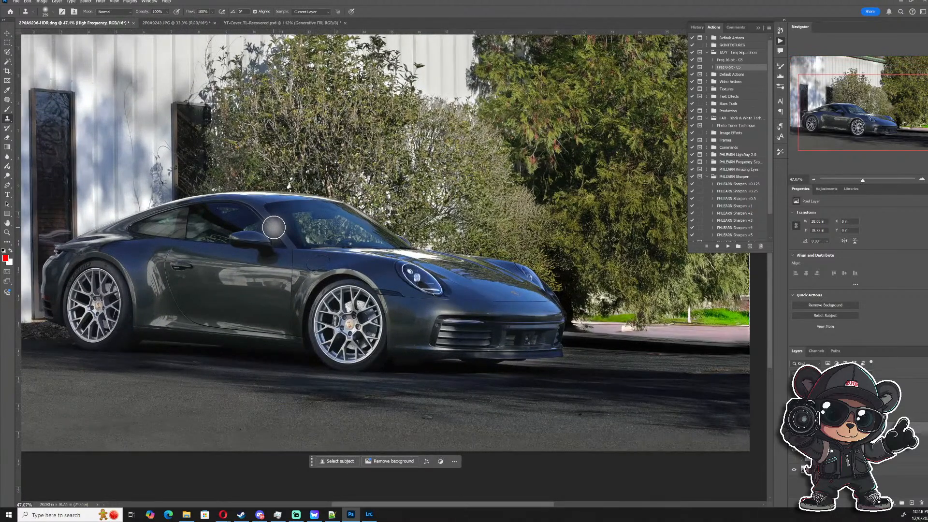
{"action": "scroll", "coordinate": [259, 219], "scroll_direction": "up", "scroll_amount": 2}
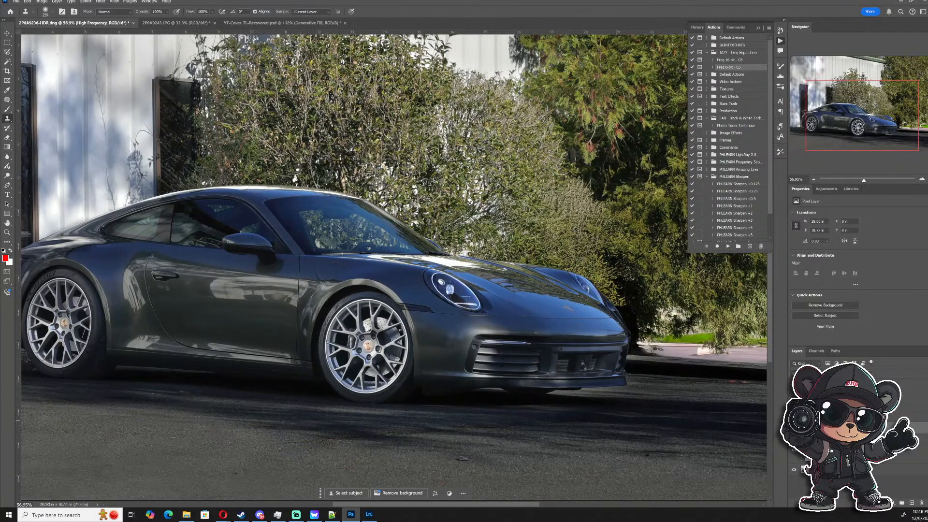
{"action": "left_click", "coordinate": [839, 417]}
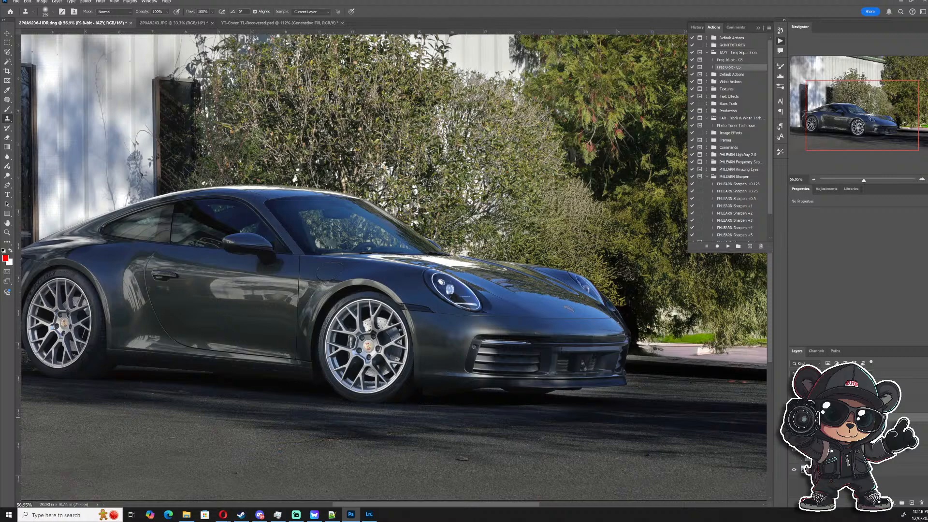
{"action": "left_click", "coordinate": [794, 425]}
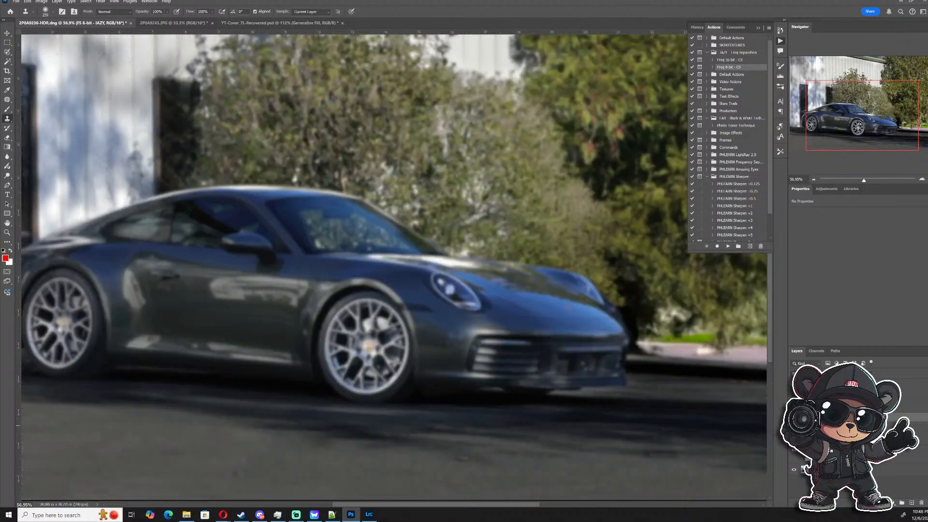
{"action": "left_click", "coordinate": [794, 428]}
{"action": "scroll", "coordinate": [673, 400], "scroll_direction": "down", "scroll_amount": 3}
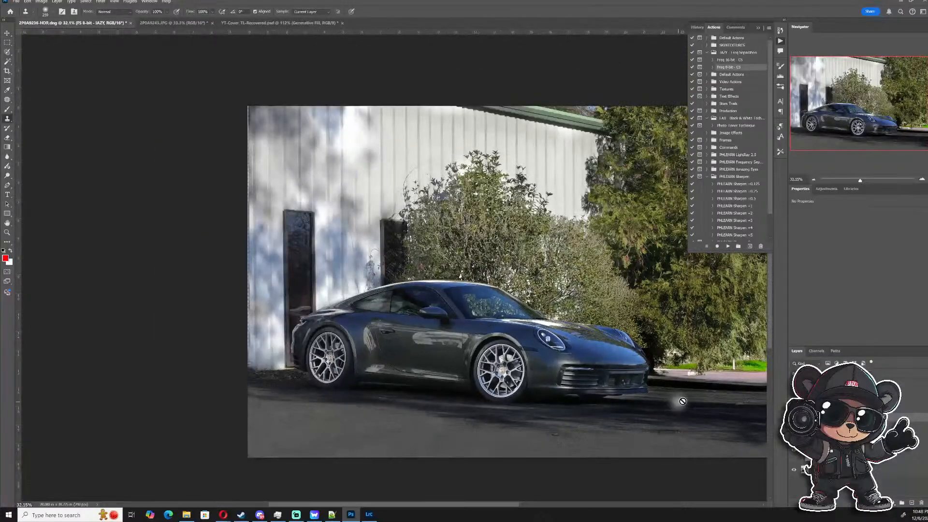
{"action": "scroll", "coordinate": [695, 359], "scroll_direction": "up", "scroll_amount": 1}
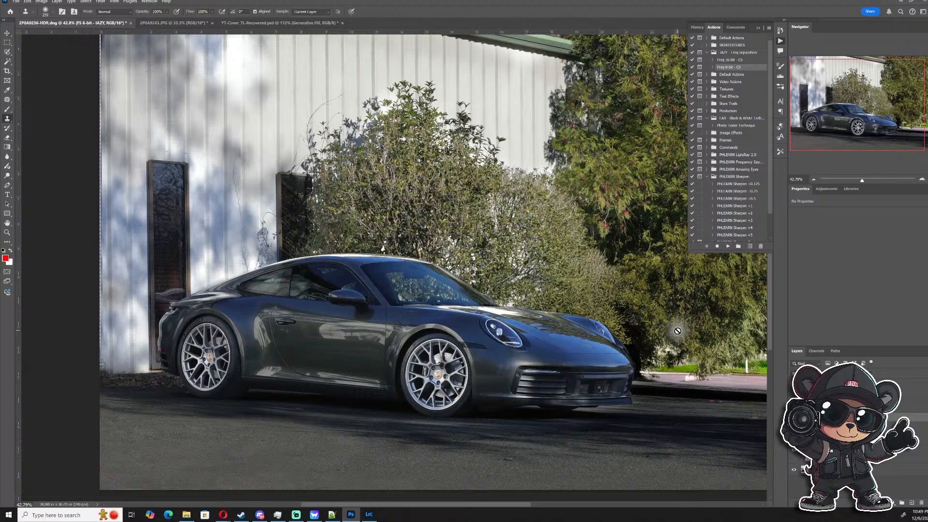
{"action": "scroll", "coordinate": [683, 338], "scroll_direction": "up", "scroll_amount": 1}
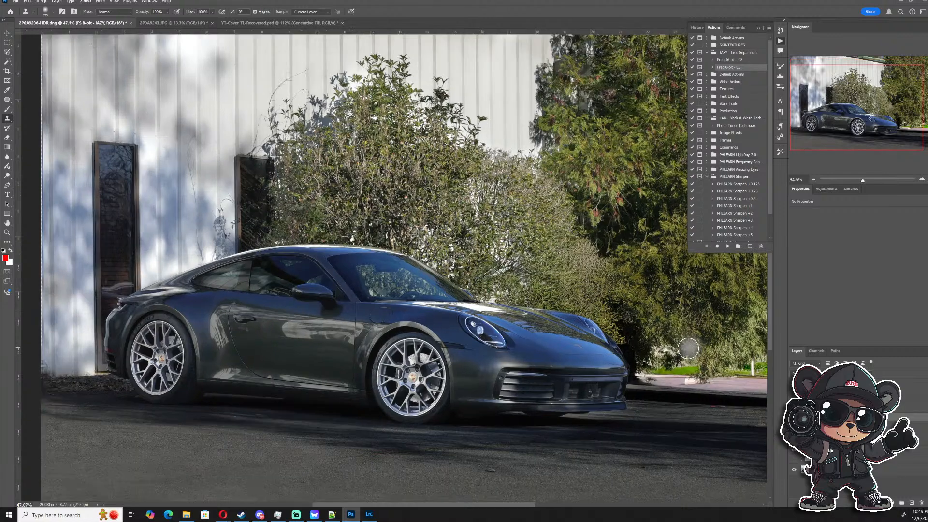
{"action": "scroll", "coordinate": [687, 344], "scroll_direction": "down", "scroll_amount": 8}
{"action": "scroll", "coordinate": [662, 332], "scroll_direction": "up", "scroll_amount": 4}
{"action": "left_click_drag", "start_coordinate": [841, 153], "coordinate": [877, 143]}
{"action": "scroll", "coordinate": [464, 333], "scroll_direction": "up", "scroll_amount": 2}
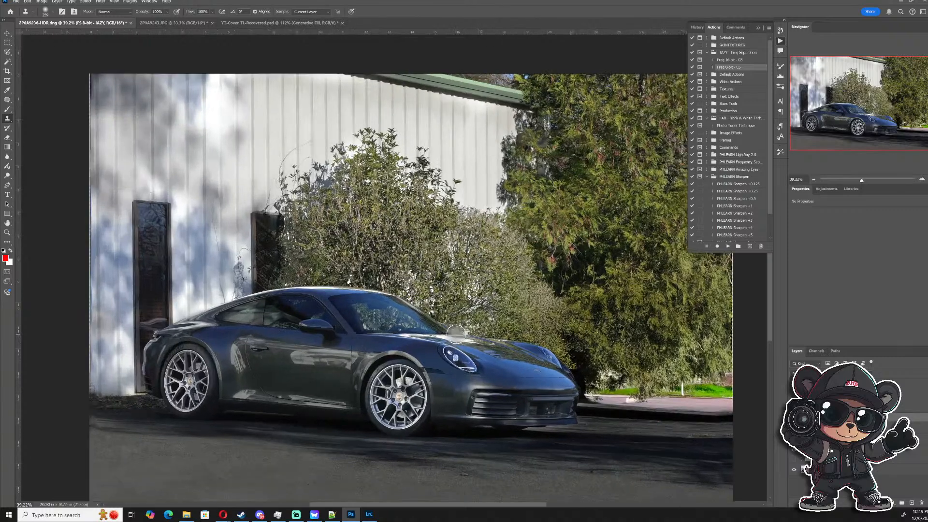
{"action": "scroll", "coordinate": [457, 333], "scroll_direction": "down", "scroll_amount": 1}
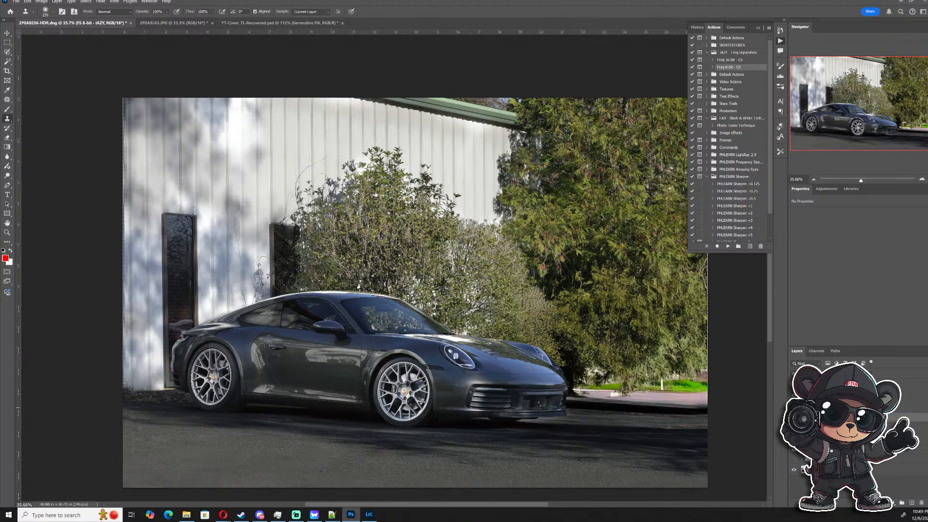
- Add a new Hue/Saturation adjustment layer above the existing blues layer
{"action": "left_click", "coordinate": [848, 396]}
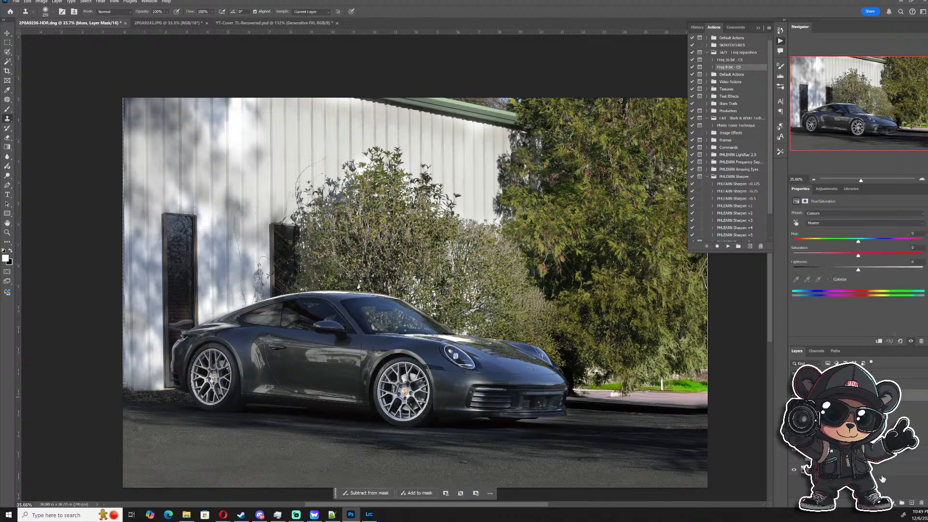
{"action": "left_click", "coordinate": [892, 504]}
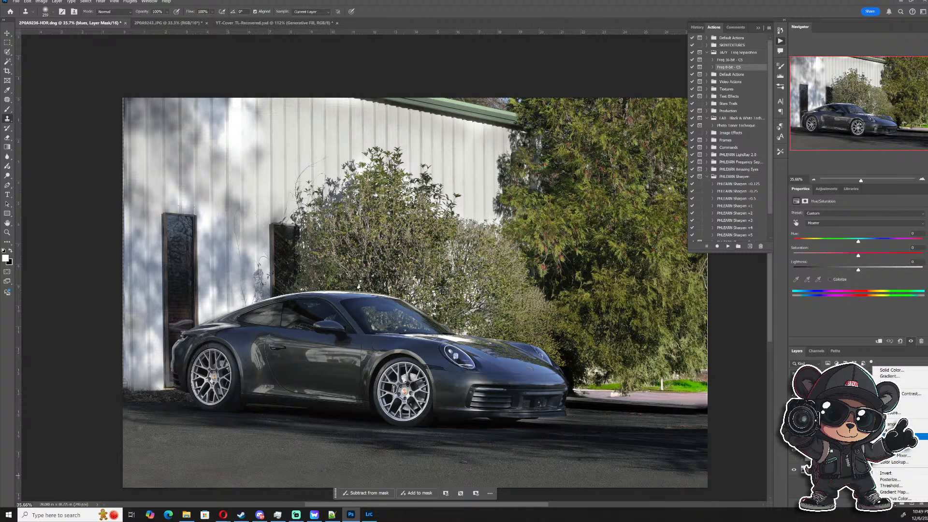
{"action": "left_click", "coordinate": [904, 437]}
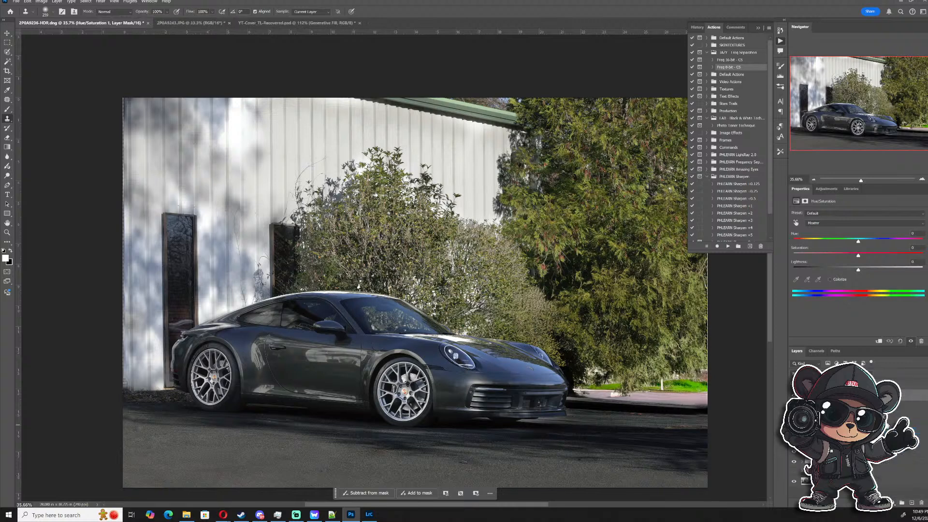
- Test stronger Greens saturation on the new Hue/Saturation layer and settle on a slight boost of about +5
{"action": "left_click", "coordinate": [849, 224]}
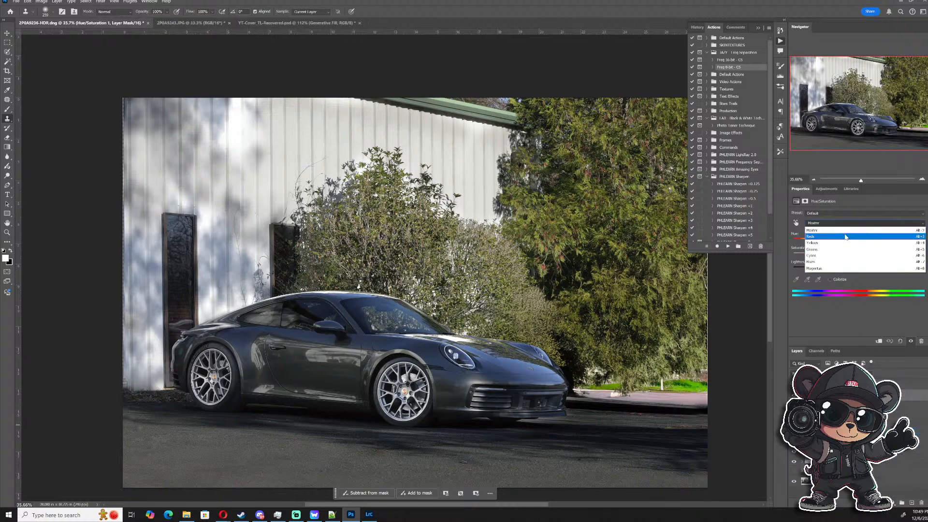
{"action": "left_click", "coordinate": [858, 256]}
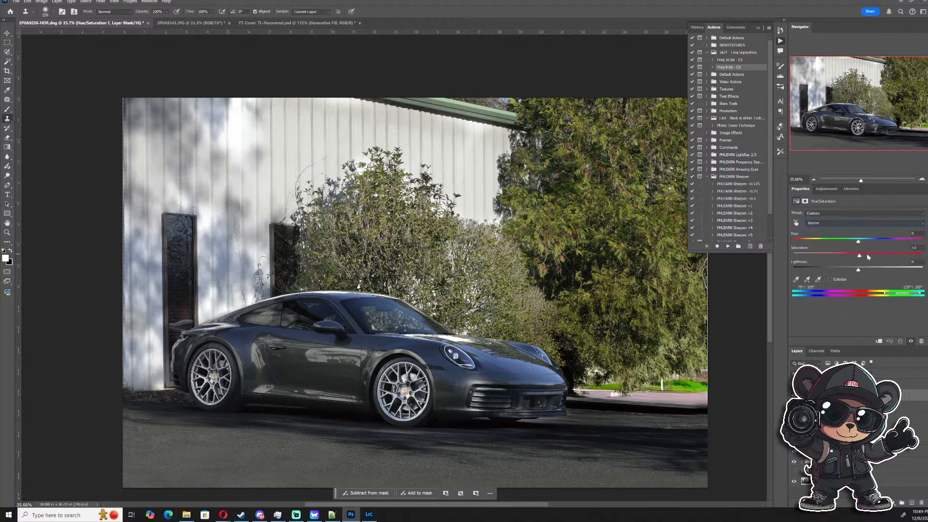
{"action": "mouse_move", "coordinate": [906, 260]}
{"action": "left_mouse_down"}
{"action": "mouse_move", "coordinate": [923, 261]}
{"action": "mouse_move", "coordinate": [891, 259]}
{"action": "mouse_move", "coordinate": [924, 261]}
{"action": "left_mouse_up"}
{"action": "left_click_drag", "start_coordinate": [912, 261], "coordinate": [885, 261]}
- Shift the Yellows hue to about +15 for greener foliage and adjust the Greens hue slightly
{"action": "left_click", "coordinate": [866, 224]}
{"action": "left_click", "coordinate": [857, 243]}
{"action": "mouse_move", "coordinate": [859, 243]}
{"action": "left_mouse_down"}
{"action": "mouse_move", "coordinate": [831, 242]}
{"action": "mouse_move", "coordinate": [884, 242]}
{"action": "mouse_move", "coordinate": [868, 240]}
{"action": "left_mouse_up"}
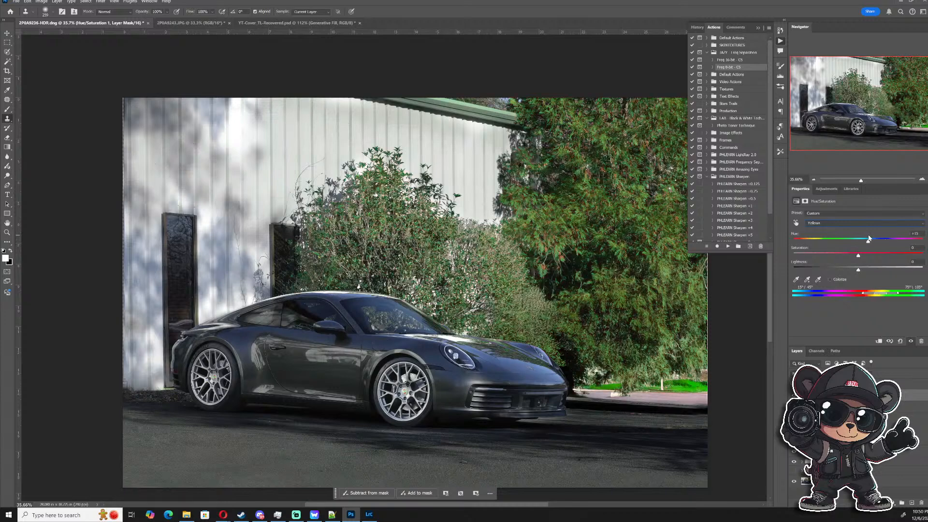
{"action": "left_click", "coordinate": [857, 224]}
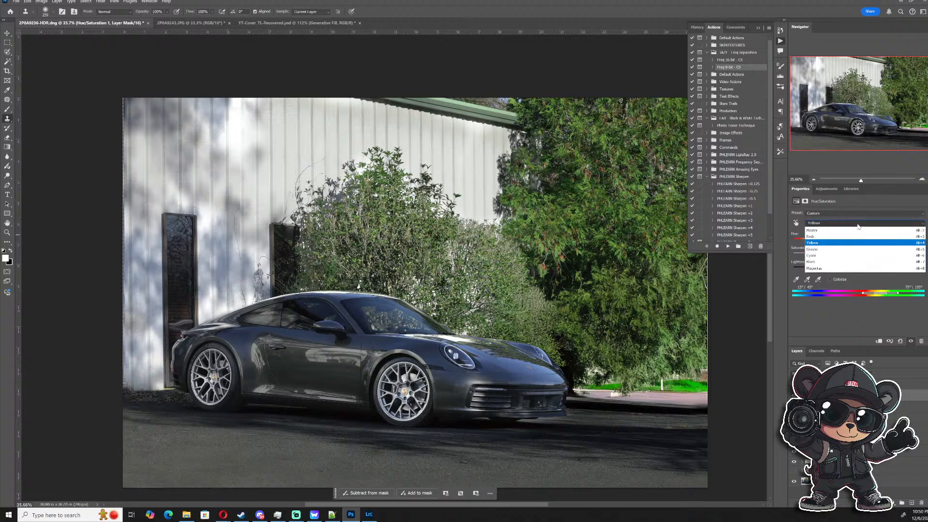
{"action": "left_click", "coordinate": [840, 249]}
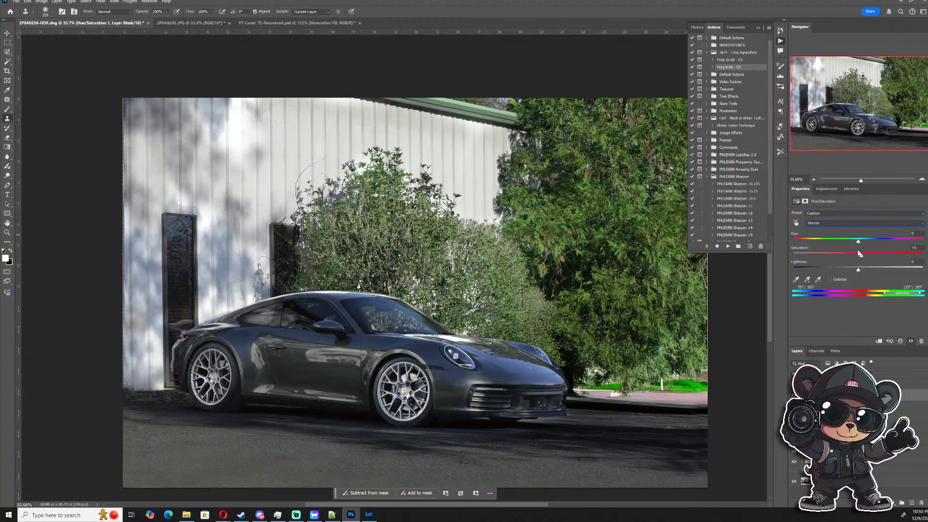
{"action": "mouse_move", "coordinate": [853, 241]}
{"action": "left_mouse_down"}
{"action": "mouse_move", "coordinate": [782, 245]}
{"action": "mouse_move", "coordinate": [903, 256]}
{"action": "mouse_move", "coordinate": [807, 249]}
{"action": "mouse_move", "coordinate": [859, 250]}
{"action": "left_mouse_up"}
- Shift the Reds hue into negative values on the Hue/Saturation layer
{"action": "left_click", "coordinate": [851, 224]}
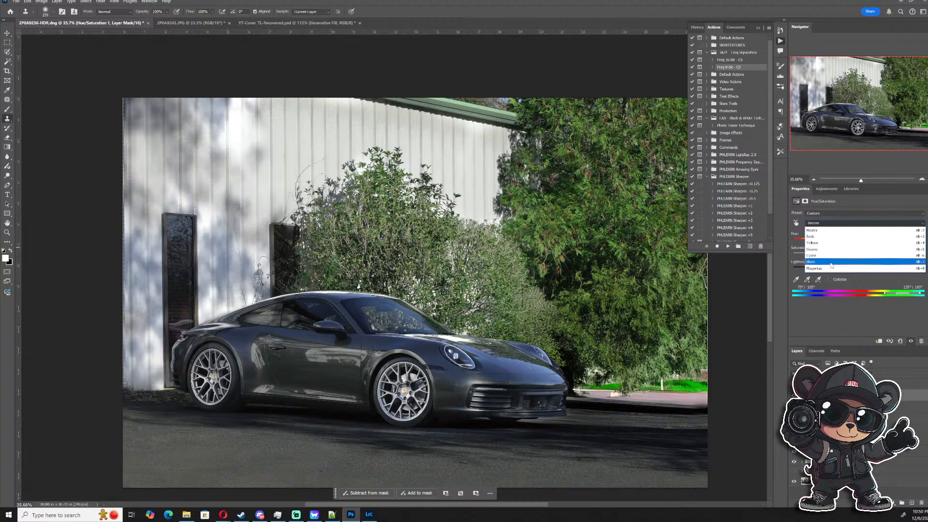
{"action": "left_click", "coordinate": [818, 236]}
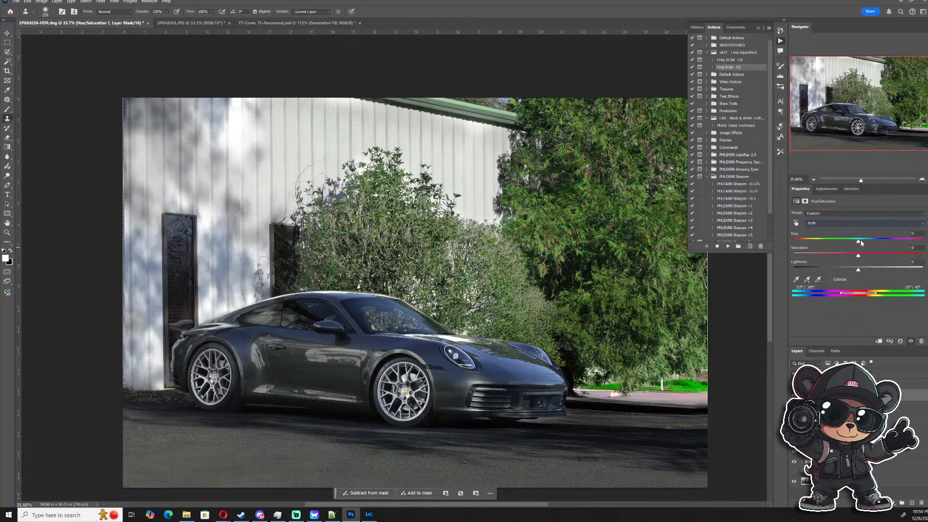
{"action": "left_click_drag", "start_coordinate": [817, 242], "coordinate": [839, 243]}
- Try hue shifts on the Blues and Magentas ranges of the Hue/Saturation layer
{"action": "left_click", "coordinate": [851, 223]}
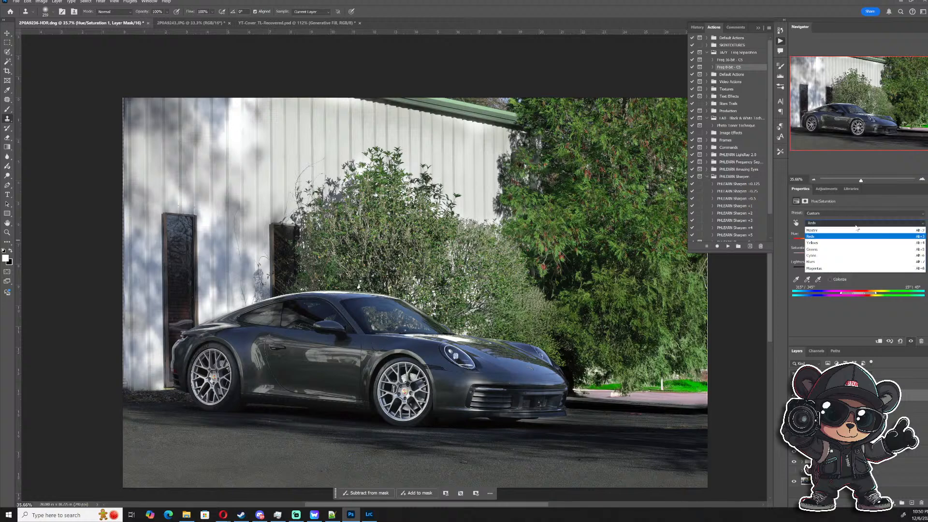
{"action": "left_click", "coordinate": [837, 262]}
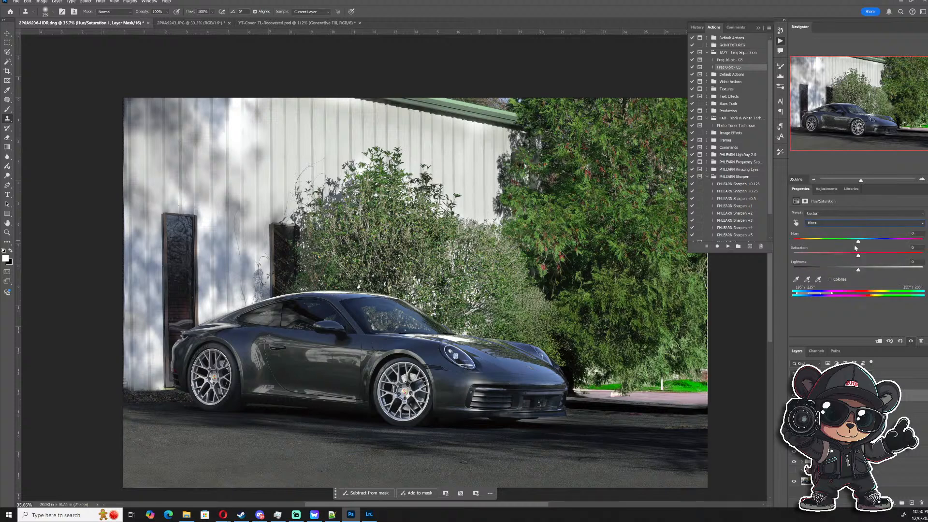
{"action": "mouse_move", "coordinate": [857, 241]}
{"action": "left_mouse_down"}
{"action": "mouse_move", "coordinate": [830, 243]}
{"action": "mouse_move", "coordinate": [911, 251]}
{"action": "mouse_move", "coordinate": [790, 238]}
{"action": "mouse_move", "coordinate": [859, 251]}
{"action": "left_mouse_up"}
{"action": "left_click", "coordinate": [846, 223]}
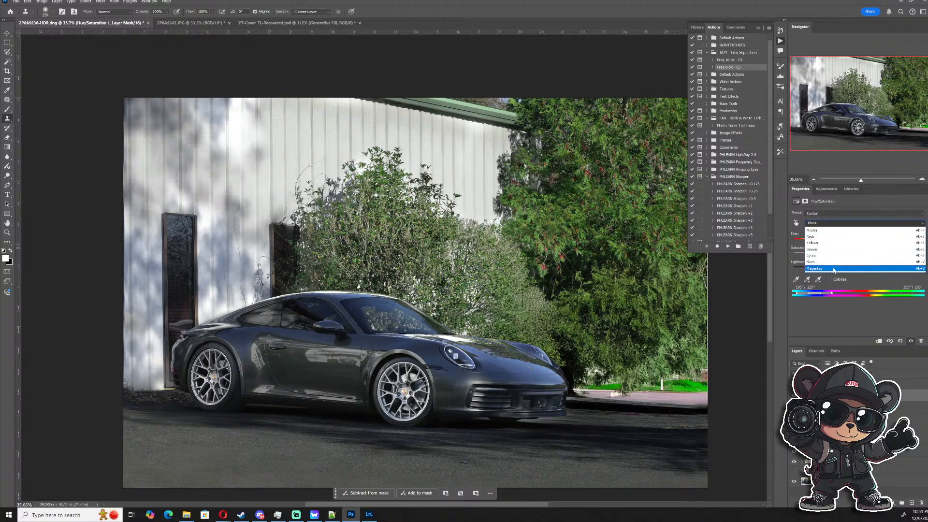
{"action": "left_click", "coordinate": [842, 264]}
{"action": "mouse_move", "coordinate": [856, 243]}
{"action": "left_mouse_down"}
{"action": "mouse_move", "coordinate": [796, 240]}
{"action": "mouse_move", "coordinate": [900, 251]}
{"action": "mouse_move", "coordinate": [866, 249]}
{"action": "left_mouse_up"}
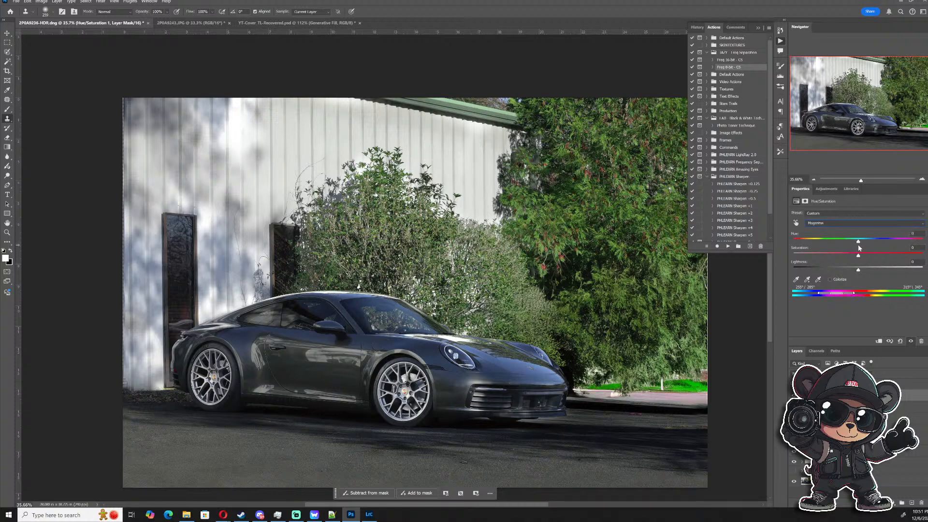
- Fine-tune the Greens hue on the Hue/Saturation layer
{"action": "left_click", "coordinate": [856, 224]}
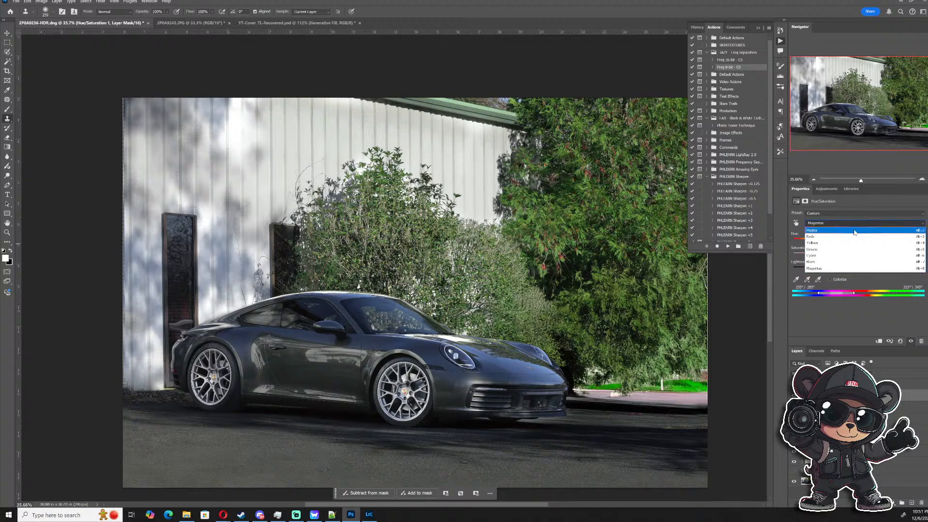
{"action": "left_click", "coordinate": [842, 250]}
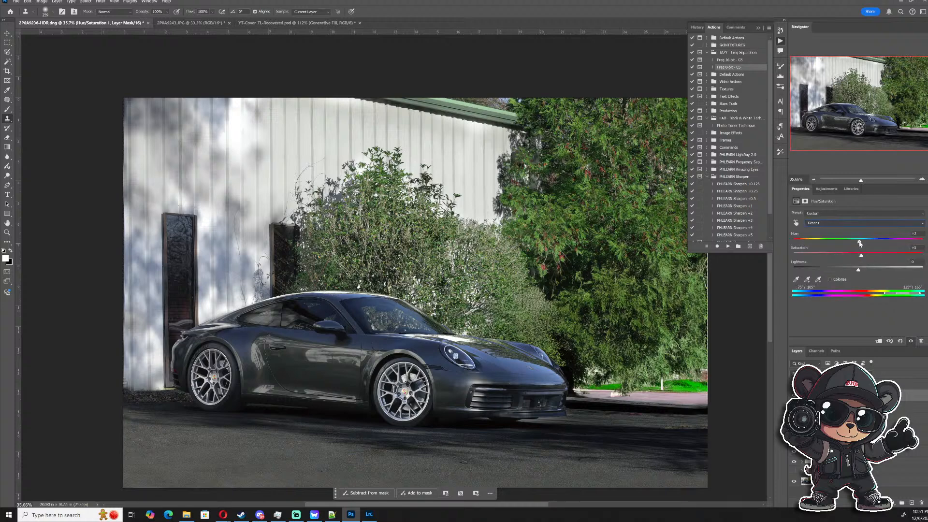
{"action": "mouse_move", "coordinate": [861, 241]}
{"action": "left_mouse_down"}
{"action": "mouse_move", "coordinate": [844, 243]}
{"action": "mouse_move", "coordinate": [892, 243]}
{"action": "mouse_move", "coordinate": [797, 242]}
{"action": "mouse_move", "coordinate": [885, 242]}
{"action": "mouse_move", "coordinate": [826, 243]}
{"action": "mouse_move", "coordinate": [859, 246]}
{"action": "left_mouse_up"}
- Try an autumn-orange foliage look with the Yellows hue at about -31 and undo it
{"action": "left_click", "coordinate": [852, 225]}
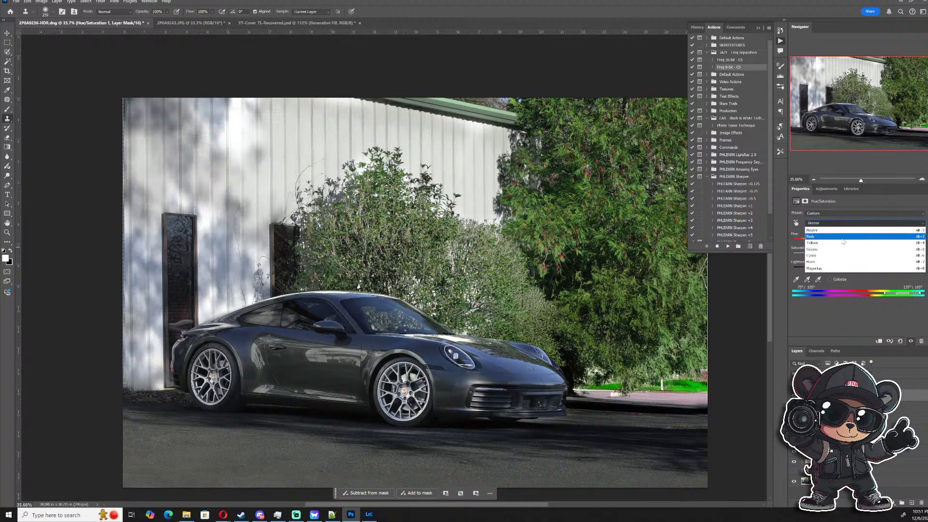
{"action": "left_click", "coordinate": [843, 242]}
{"action": "left_click_drag", "start_coordinate": [868, 241], "coordinate": [838, 243]}
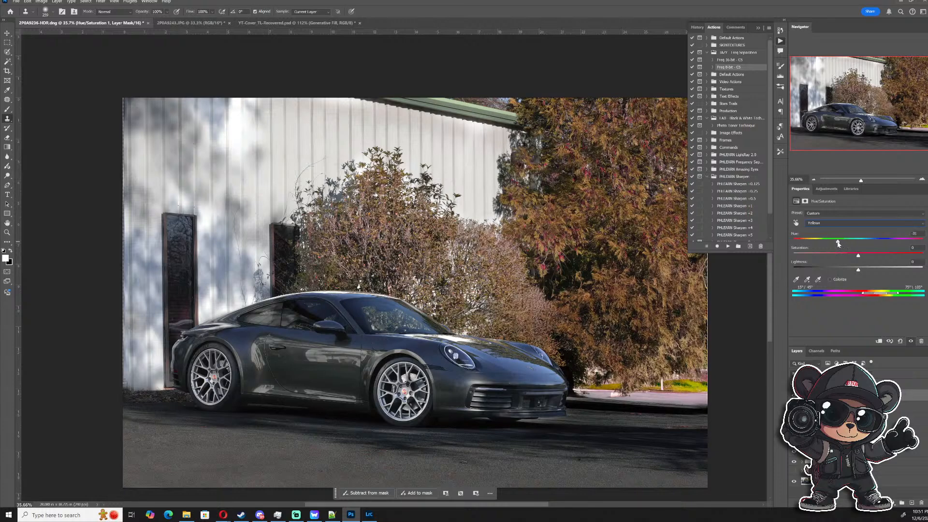
{"action": "key", "text": "ctrl+z"}
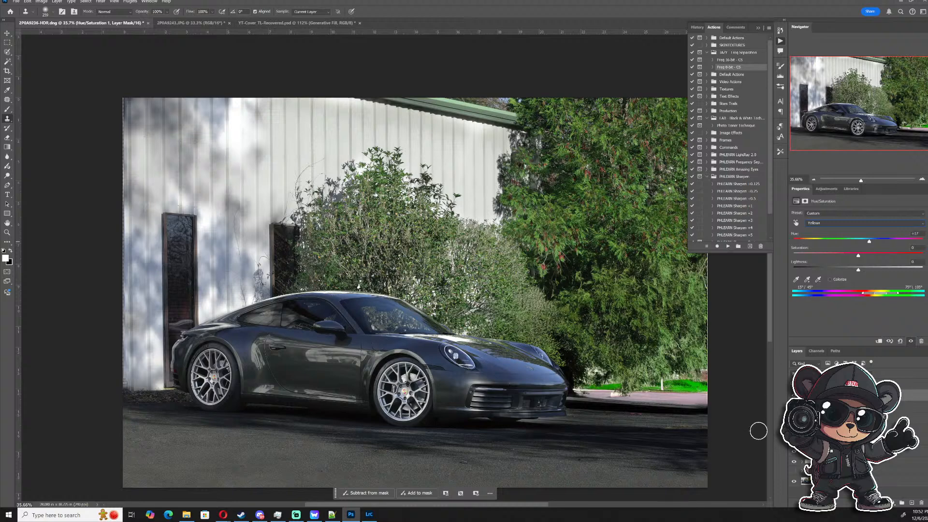
{"action": "key", "text": "ctrl+z"}
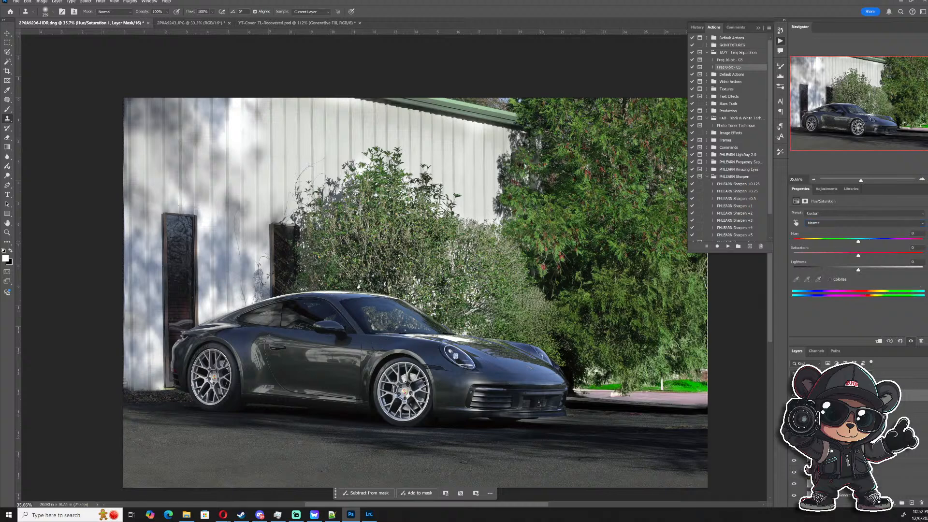
- Duplicate the frequency separation group inside Group 2 and merge the copy into a single layer
{"action": "left_click", "coordinate": [847, 459]}
{"action": "left_click", "coordinate": [828, 459]}
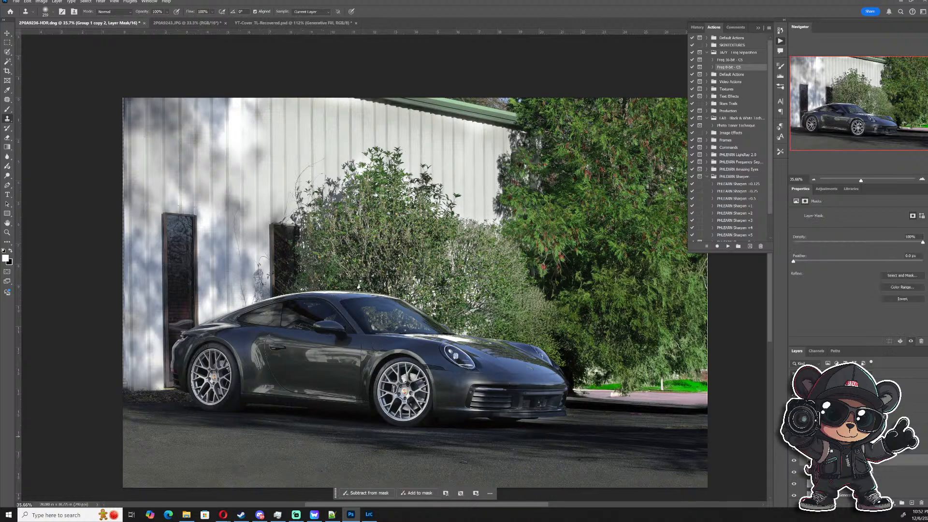
{"action": "left_click", "coordinate": [847, 437]}
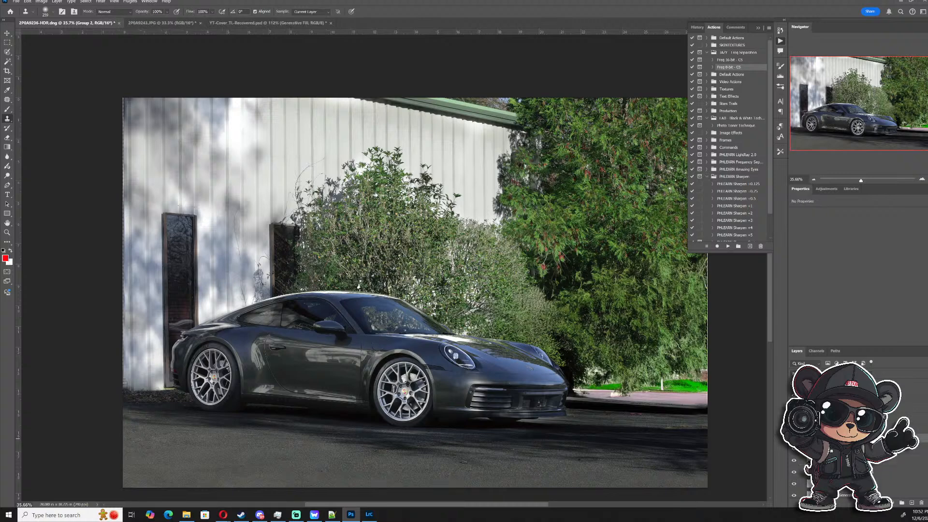
{"action": "left_click", "coordinate": [802, 438]}
{"action": "left_click", "coordinate": [840, 429]}
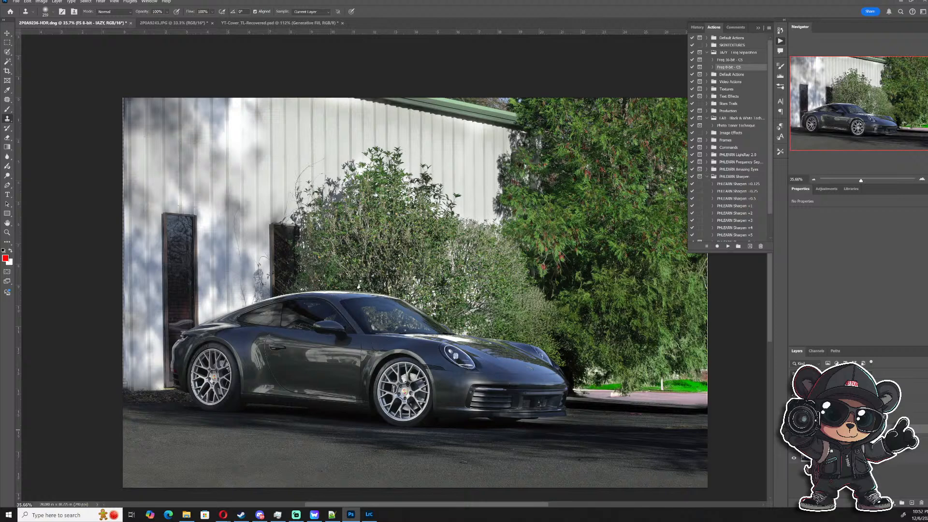
{"action": "key", "text": "ctrl+j"}
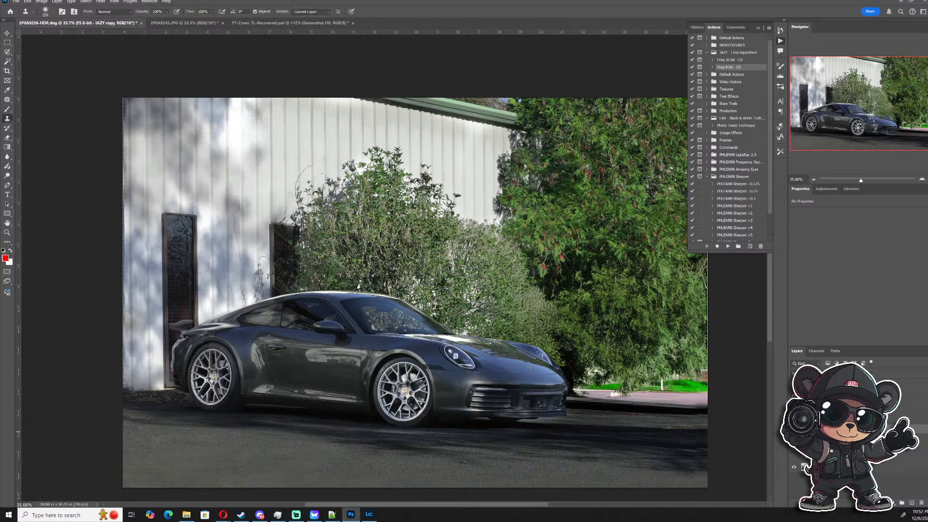
{"action": "right_click", "coordinate": [843, 429]}
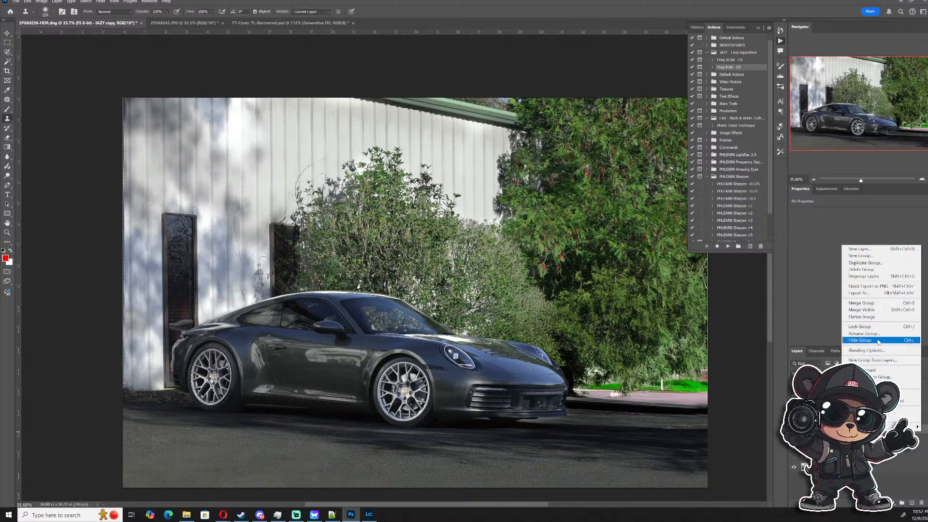
{"action": "left_click", "coordinate": [872, 303]}
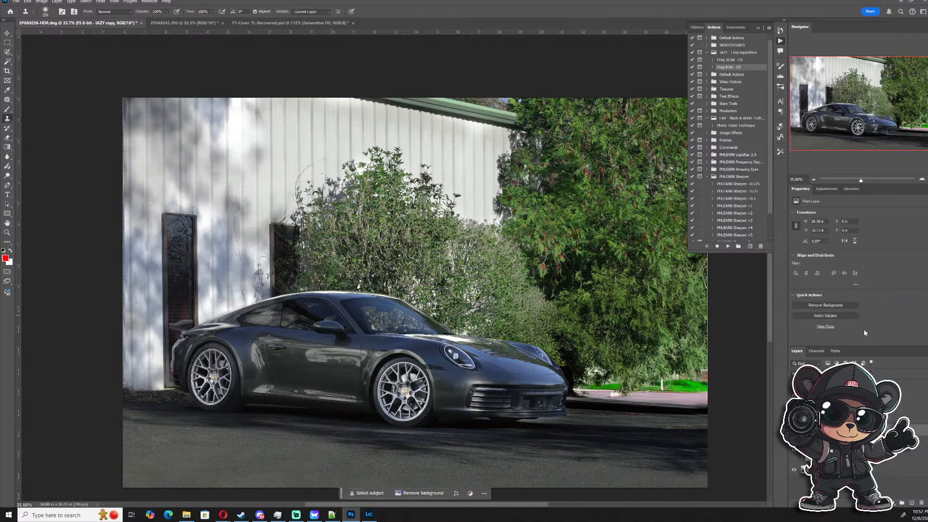
- Duplicate the merged frequency separation layer and remove the car-shaped layer mask from the first copy
{"action": "key", "text": "ctrl+g"}
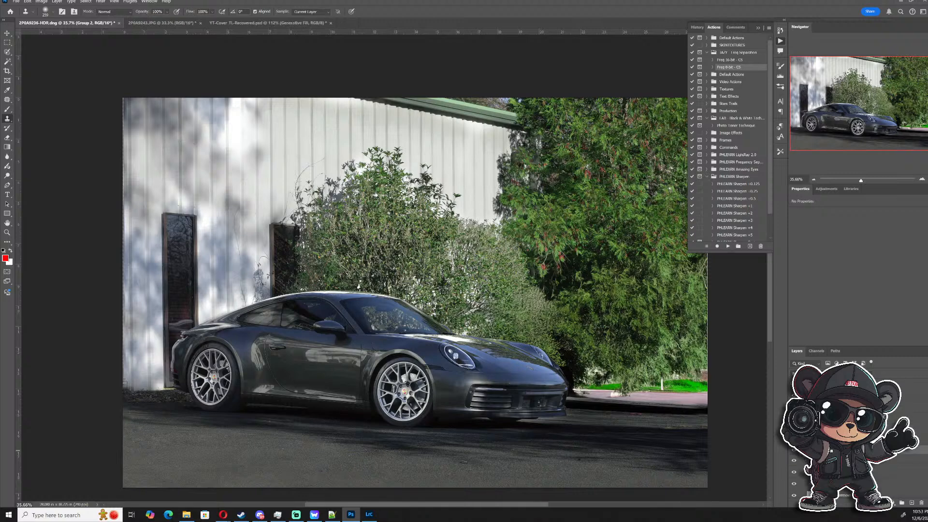
{"action": "left_click", "coordinate": [847, 472]}
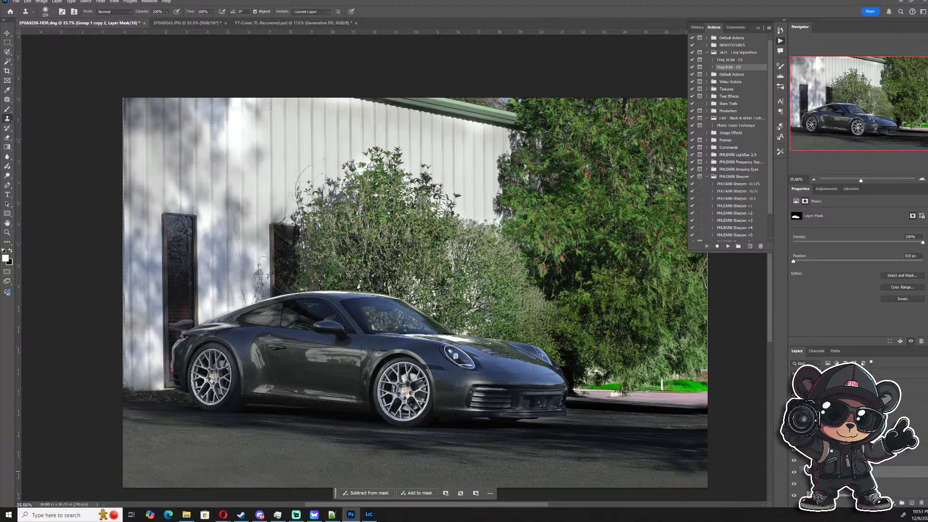
{"action": "left_click", "coordinate": [804, 464]}
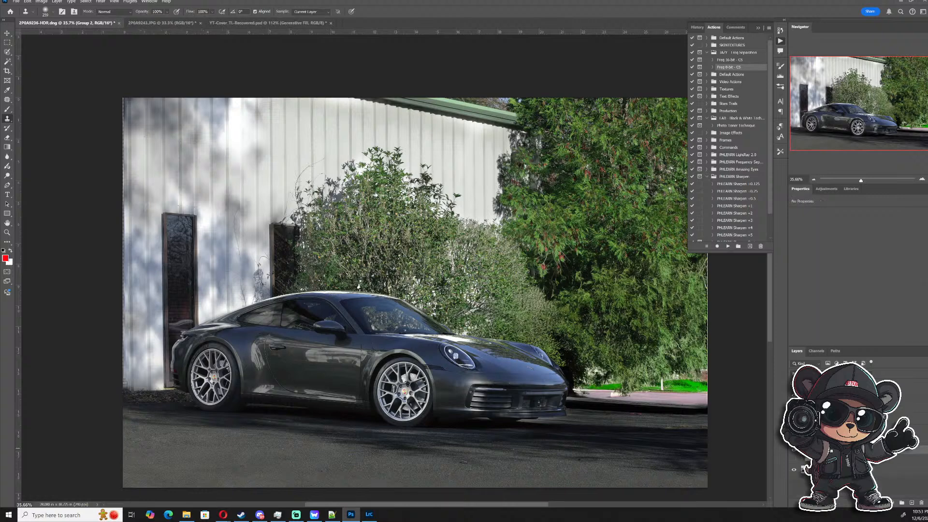
{"action": "left_click", "coordinate": [836, 430]}
{"action": "key", "text": "ctrl+j"}
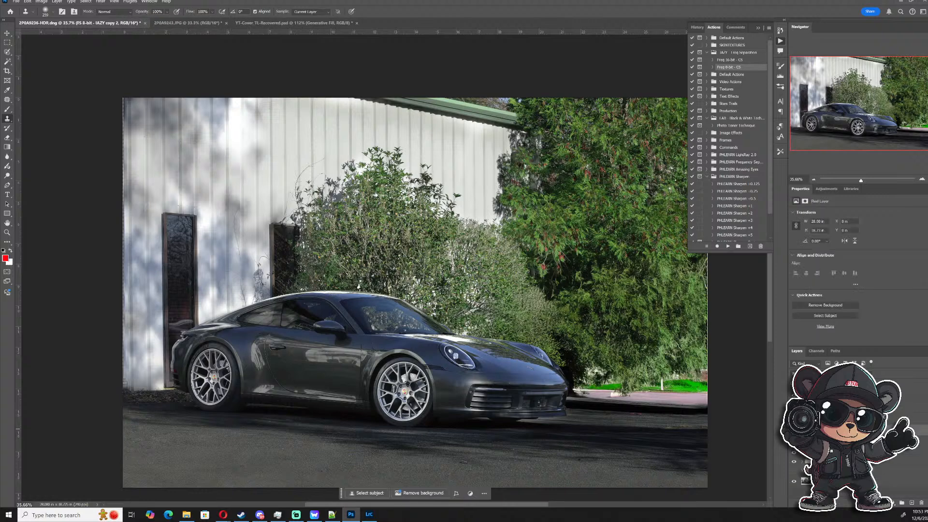
{"action": "right_click", "coordinate": [825, 440]}
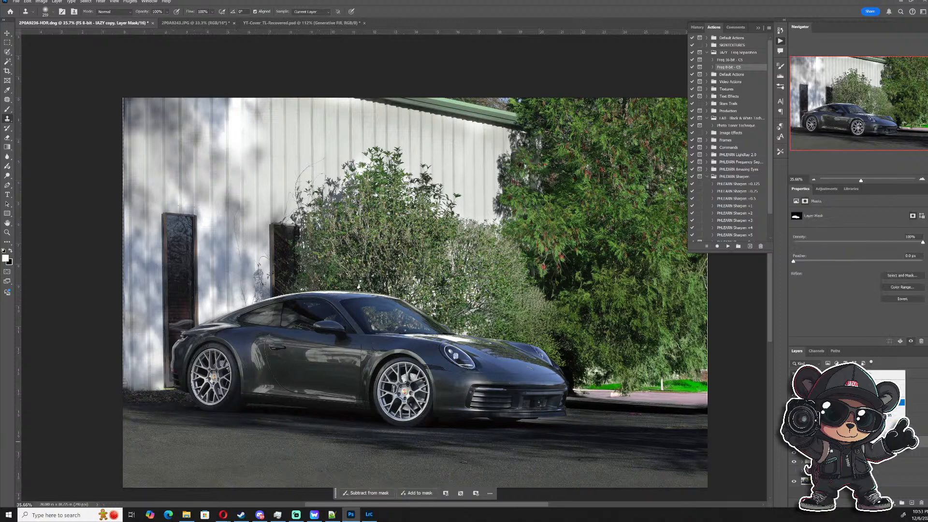
{"action": "left_click", "coordinate": [894, 384]}
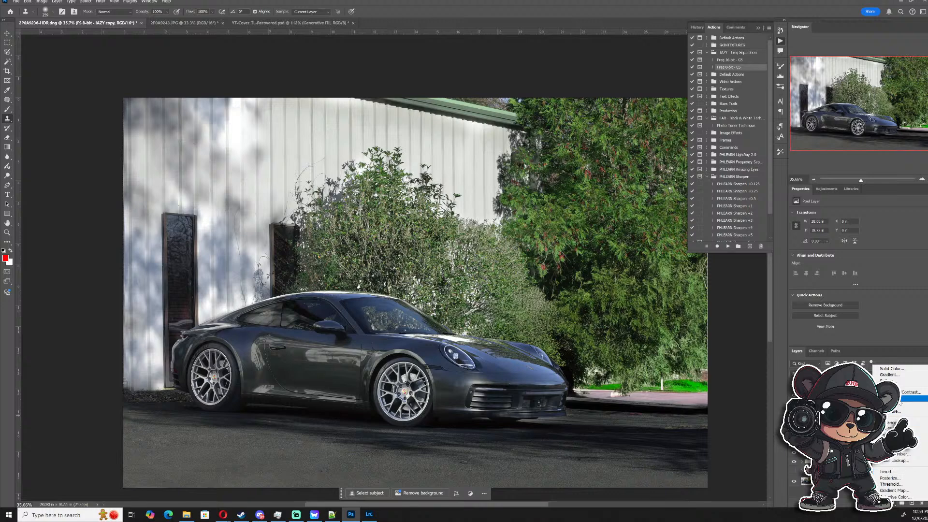
- Add a Brightness/Contrast adjustment layer and lower its brightness to about -25
{"action": "left_click", "coordinate": [901, 391]}
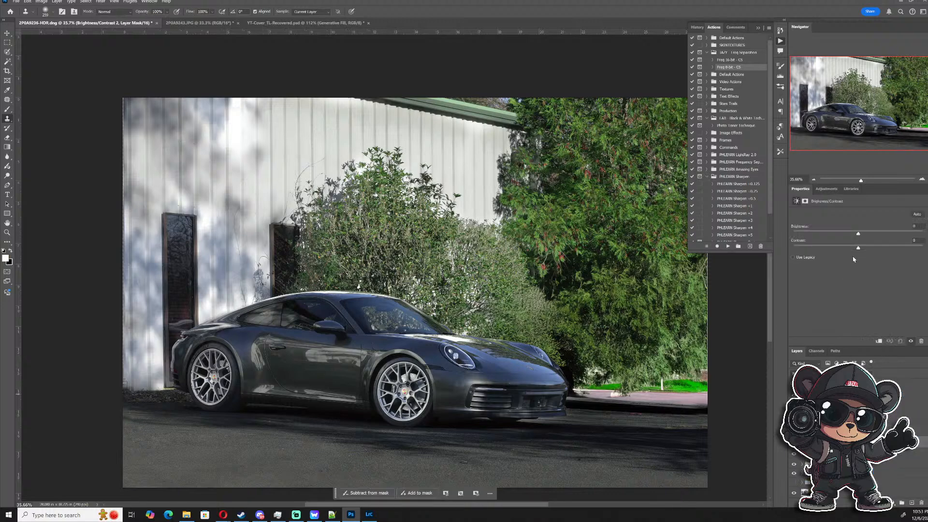
{"action": "mouse_move", "coordinate": [859, 237]}
{"action": "left_mouse_down"}
{"action": "mouse_move", "coordinate": [834, 235]}
{"action": "mouse_move", "coordinate": [846, 234]}
{"action": "left_mouse_up"}
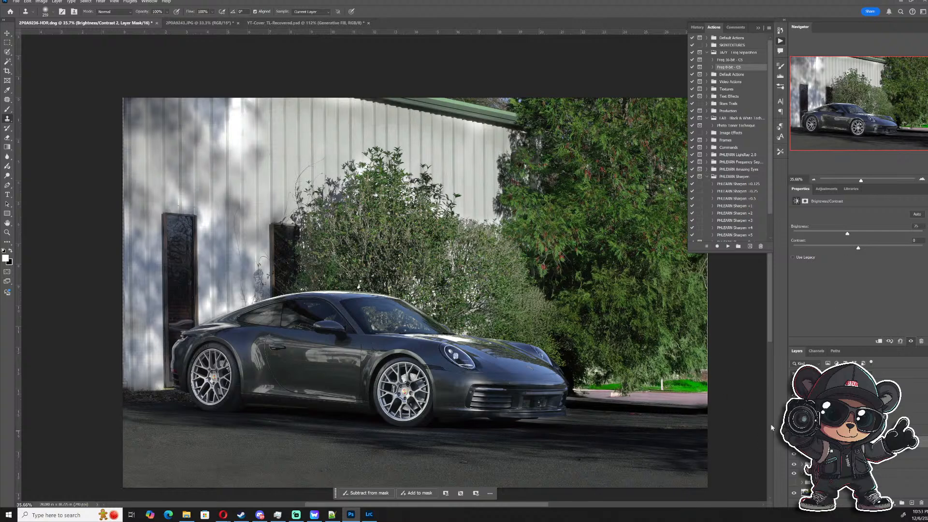
- Brush black at 10% opacity with a large soft brush over the tree on the Brightness/Contrast mask to bring back its brightness
{"action": "scroll", "coordinate": [655, 365], "scroll_direction": "down", "scroll_amount": 1}
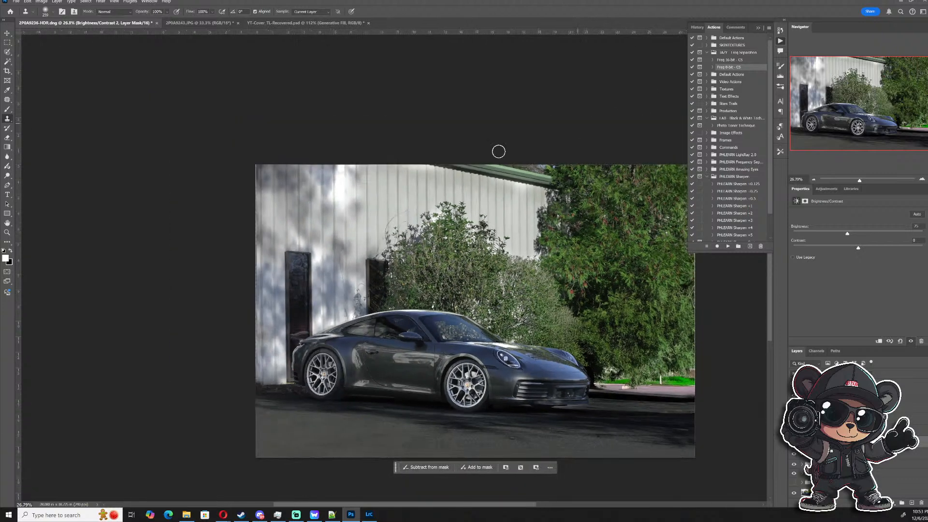
{"action": "left_click", "coordinate": [9, 110]}
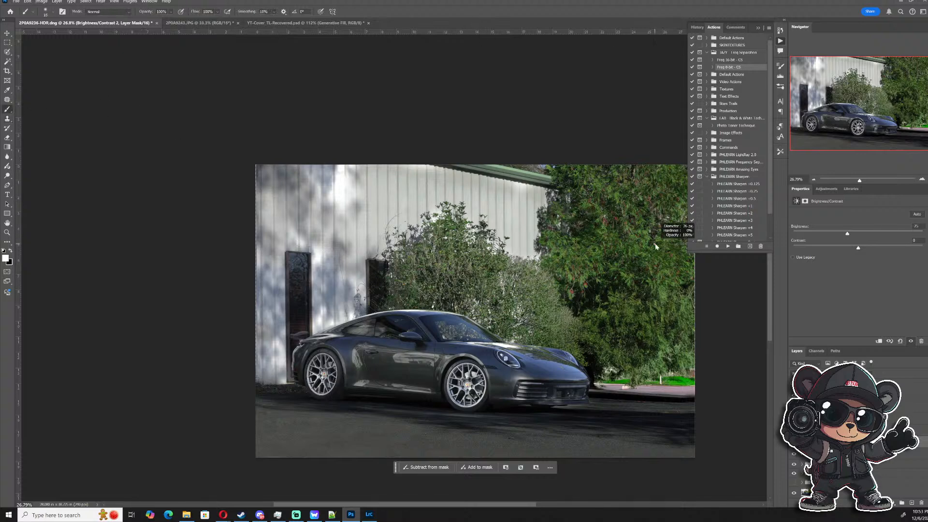
{"action": "left_click_drag", "start_coordinate": [654, 244], "coordinate": [730, 245]}
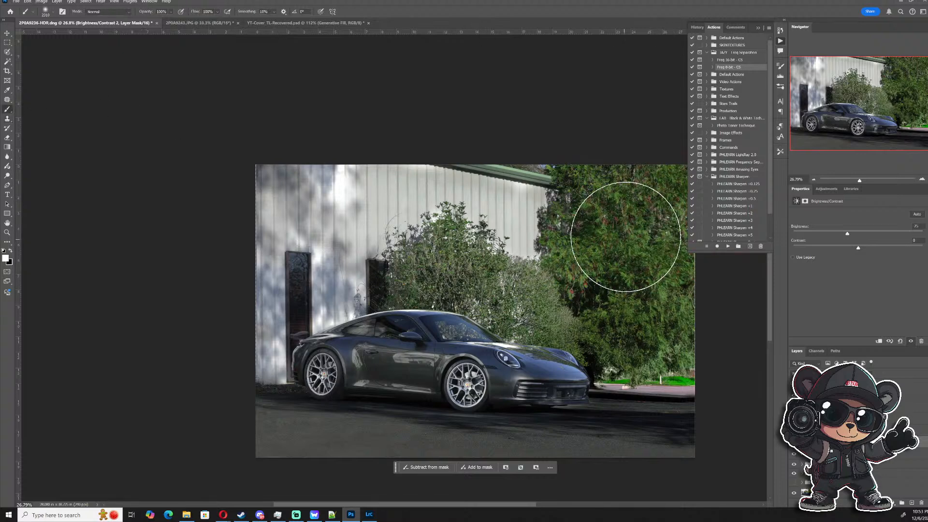
{"action": "left_click", "coordinate": [758, 28]}
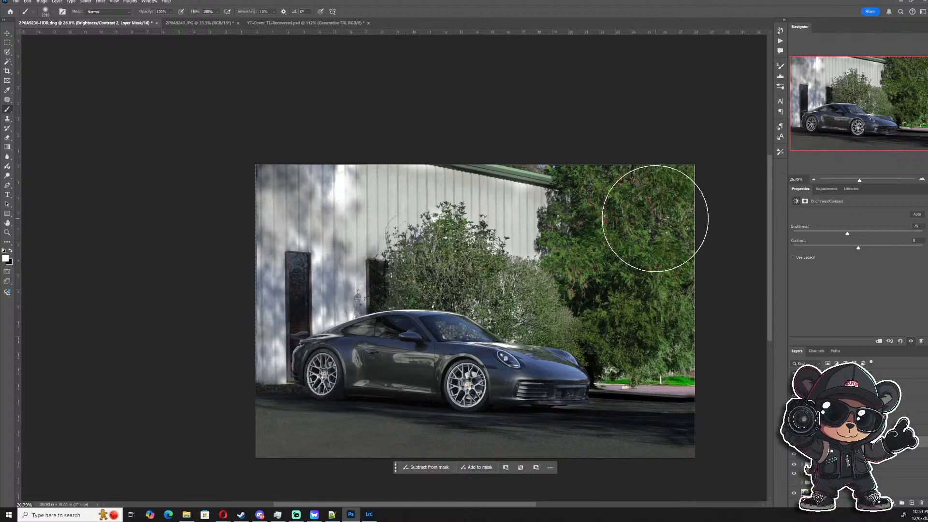
{"action": "key", "text": "x"}
{"action": "left_click_drag", "start_coordinate": [655, 219], "coordinate": [687, 218]}
{"action": "key", "text": "1"}
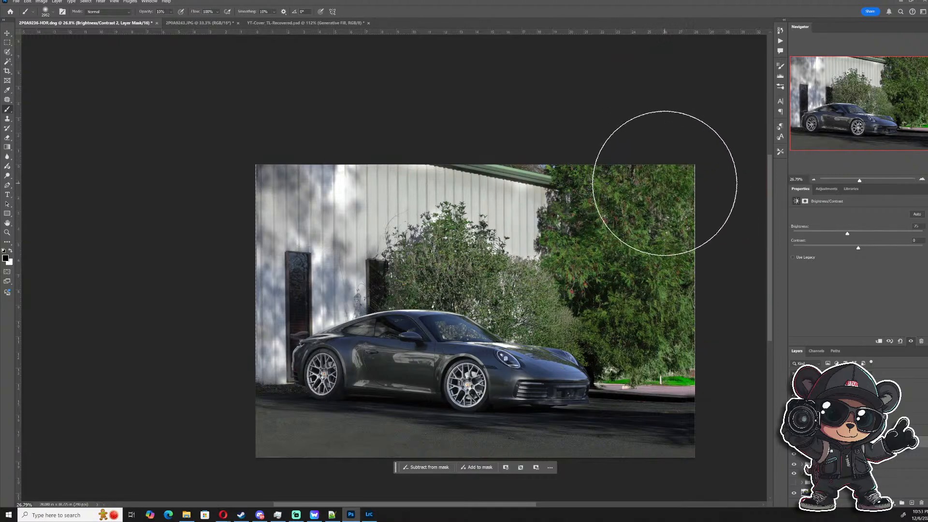
{"action": "left_click_drag", "start_coordinate": [682, 207], "coordinate": [607, 202]}
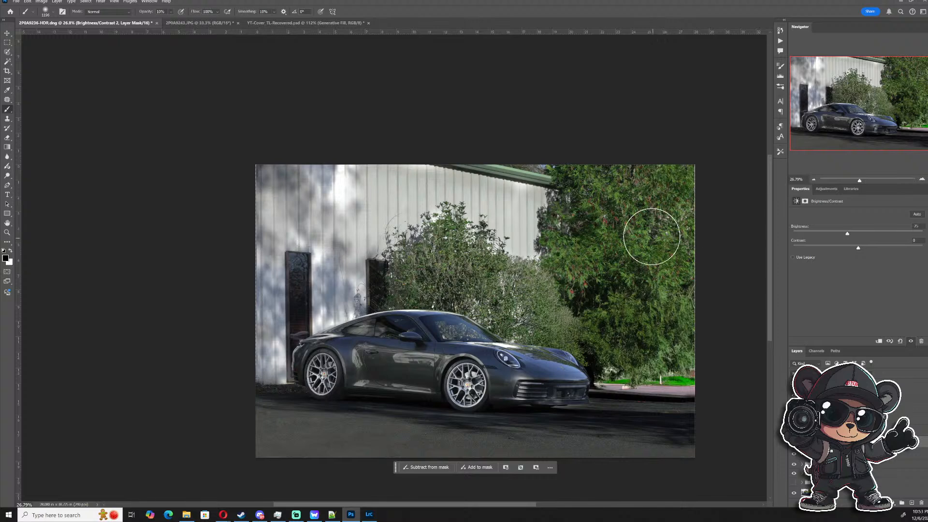
{"action": "left_click_drag", "start_coordinate": [661, 229], "coordinate": [647, 230]}
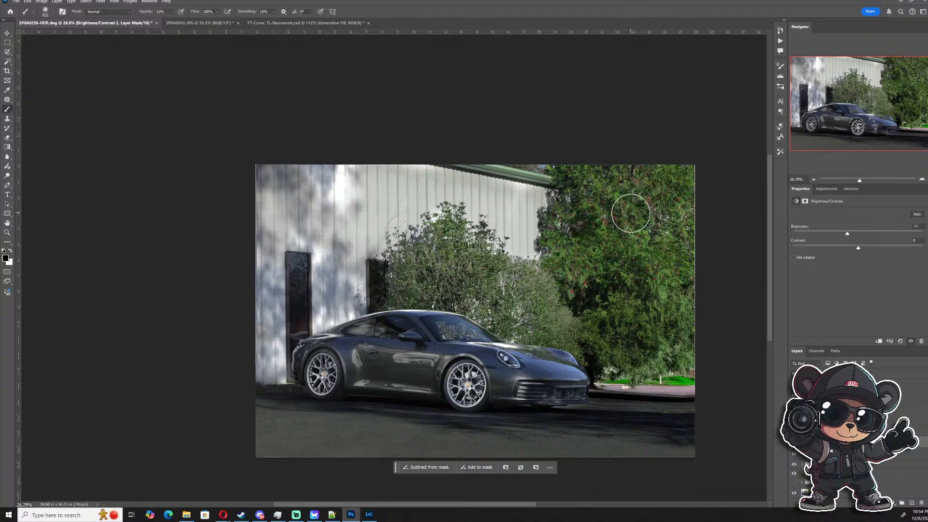
- Refine the Brightness/Contrast mask over the tree with a smaller soft black brush, raising the brush opacity to 100%
{"action": "scroll", "coordinate": [647, 230], "scroll_direction": "up", "scroll_amount": 2}
{"action": "left_click_drag", "start_coordinate": [670, 244], "coordinate": [638, 234]}
{"action": "key", "text": "0"}
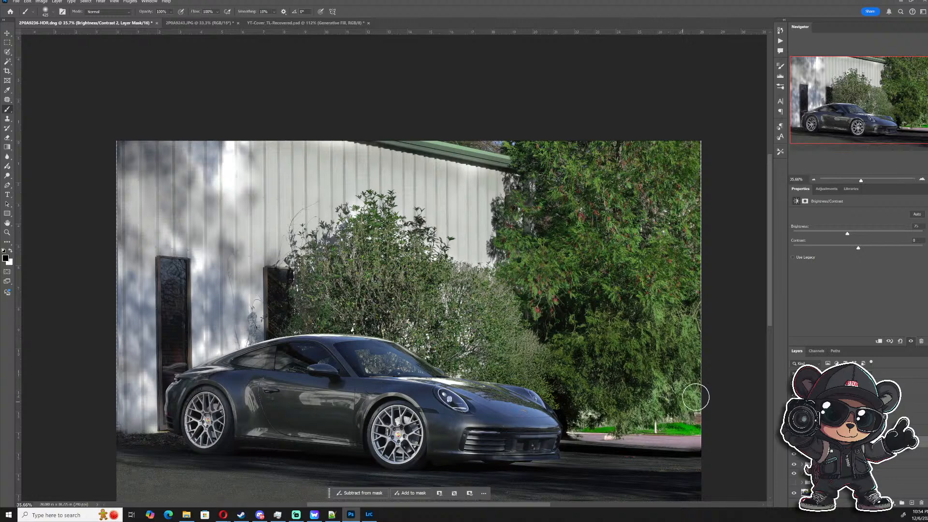
{"action": "left_click_drag", "start_coordinate": [599, 322], "coordinate": [607, 322]}
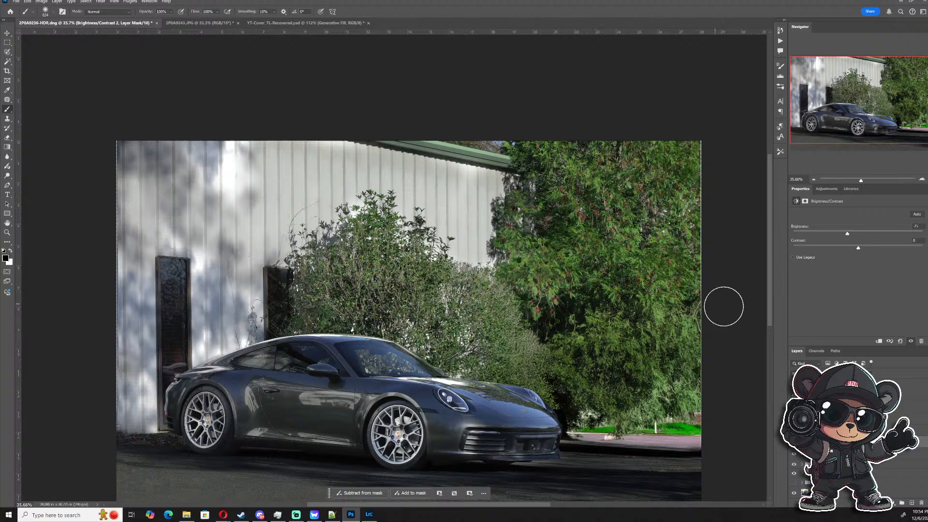
- Enlarge the brush to 1200 px and lightly mask the Brightness/Contrast darkening on the foreground asphalt at 10% opacity
{"action": "scroll", "coordinate": [722, 306], "scroll_direction": "down", "scroll_amount": 2}
{"action": "scroll", "coordinate": [696, 306], "scroll_direction": "up", "scroll_amount": 1}
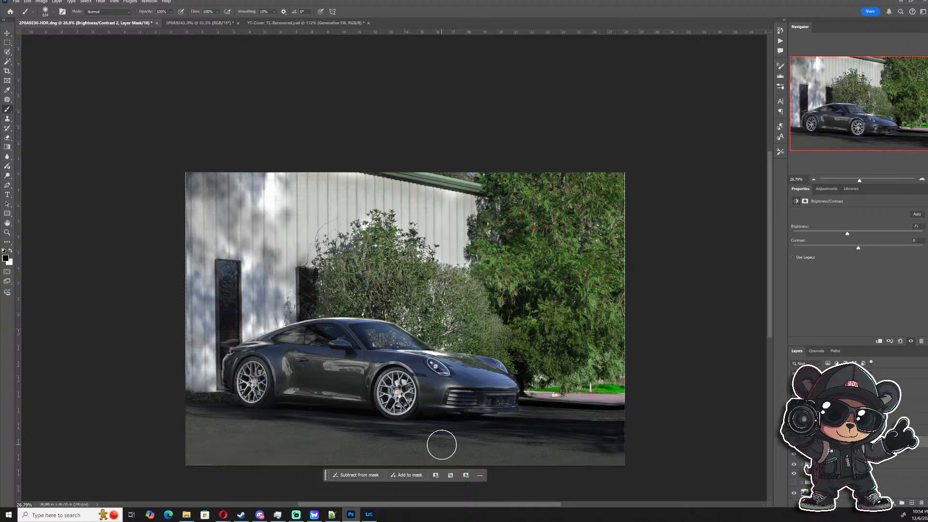
{"action": "left_click_drag", "start_coordinate": [441, 447], "coordinate": [461, 449]}
{"action": "key", "text": "1"}
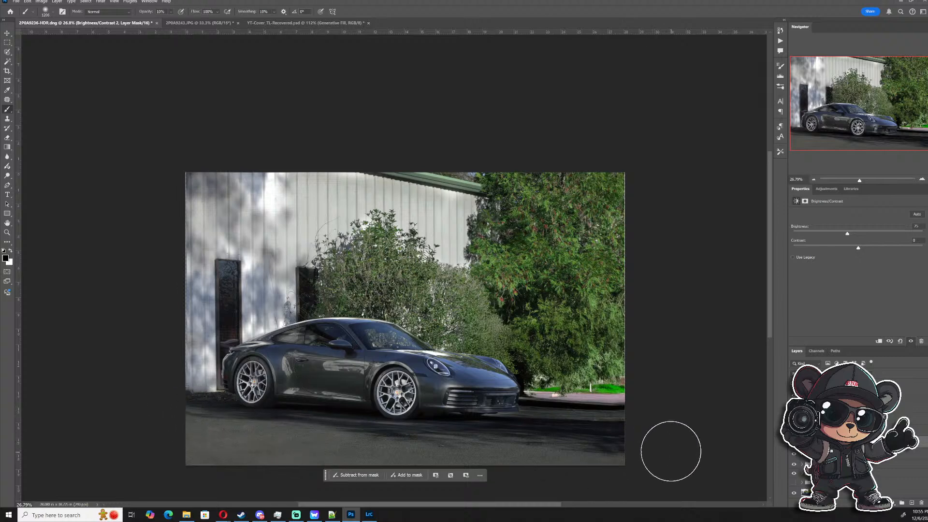
- Compare the photo with and without the Brightness/Contrast adjustment
{"action": "left_click", "coordinate": [794, 443]}
{"action": "left_click", "coordinate": [793, 444]}
{"action": "left_click", "coordinate": [794, 443]}
{"action": "left_click", "coordinate": [794, 443]}
{"action": "left_click", "coordinate": [794, 443]}
{"action": "left_click", "coordinate": [794, 443]}
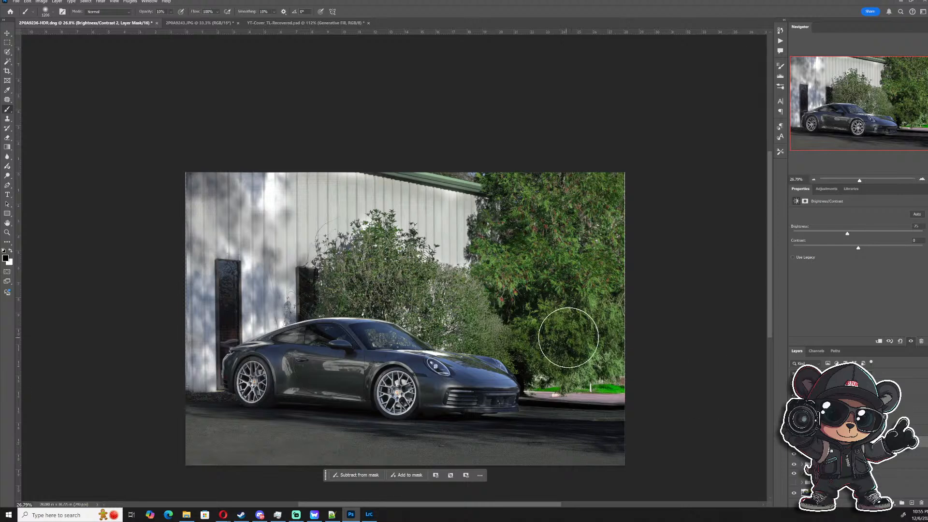
- Examine the tree up close with the Brightness/Contrast and Hue/Saturation adjustments switched on and off
{"action": "scroll", "coordinate": [575, 339], "scroll_direction": "up", "scroll_amount": 3}
{"action": "scroll", "coordinate": [580, 340], "scroll_direction": "down", "scroll_amount": 1}
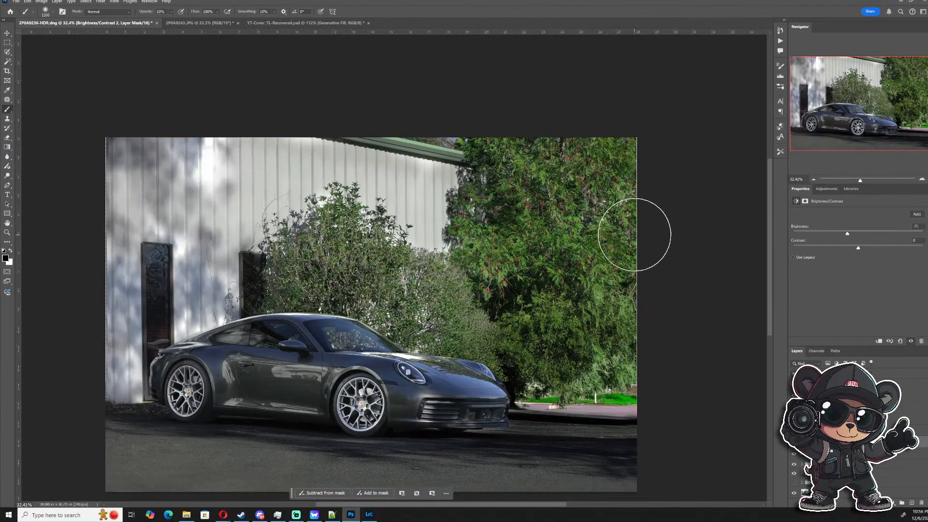
{"action": "scroll", "coordinate": [637, 240], "scroll_direction": "up", "scroll_amount": 1}
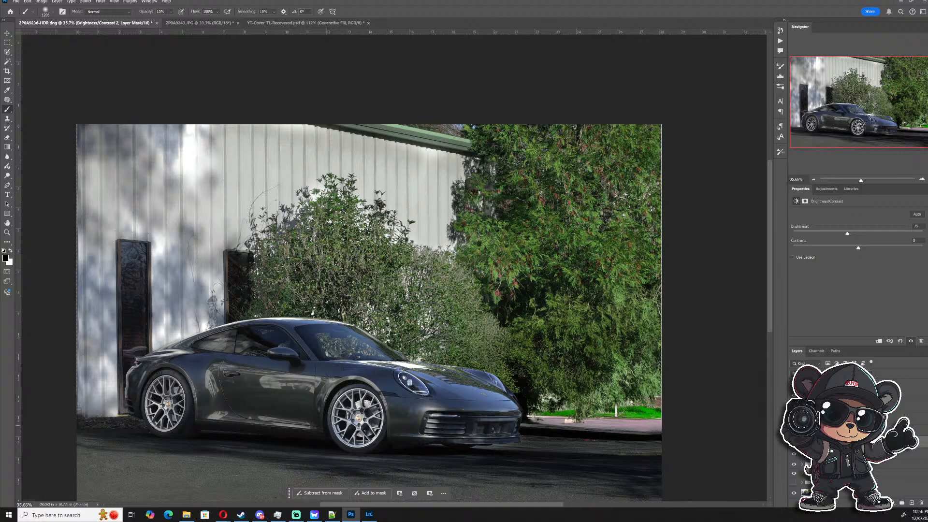
{"action": "left_click", "coordinate": [794, 442]}
{"action": "left_click", "coordinate": [794, 442]}
{"action": "left_click", "coordinate": [793, 405]}
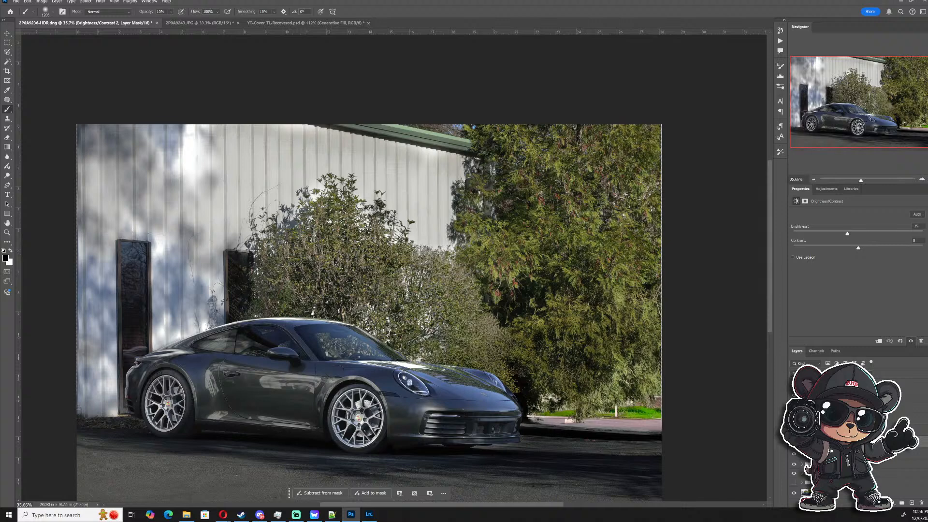
{"action": "left_click", "coordinate": [850, 395]}
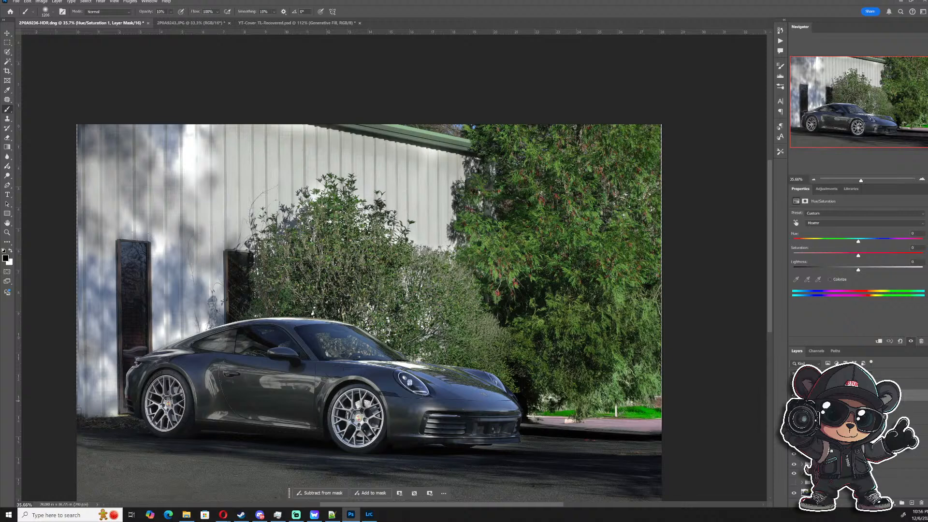
- Create a new empty layer above the Brightness/Contrast layer
{"action": "left_click", "coordinate": [855, 442]}
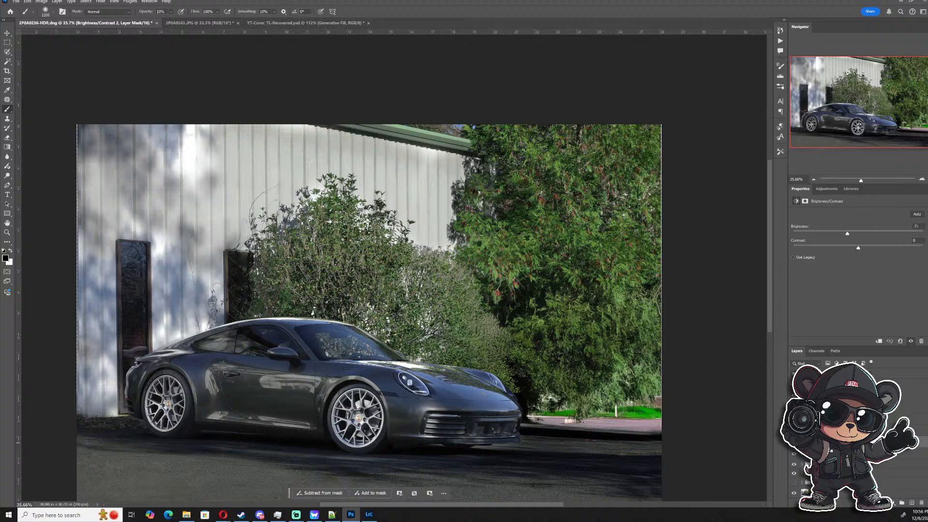
{"action": "left_click", "coordinate": [911, 503]}
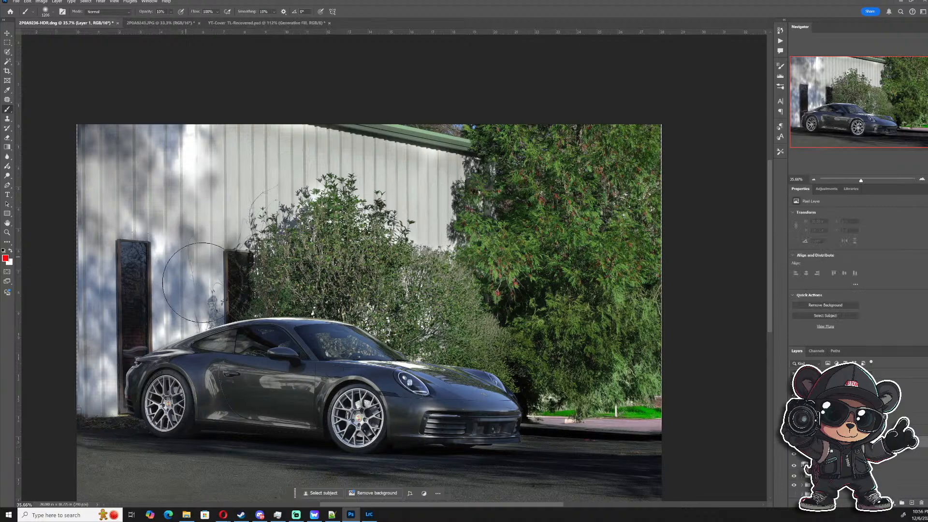
- Try a soft red glow behind the car's rear up to the dark window and undo the strokes
{"action": "mouse_move", "coordinate": [121, 367]}
{"action": "left_mouse_down"}
{"action": "mouse_move", "coordinate": [125, 382]}
{"action": "mouse_move", "coordinate": [127, 328]}
{"action": "left_mouse_up"}
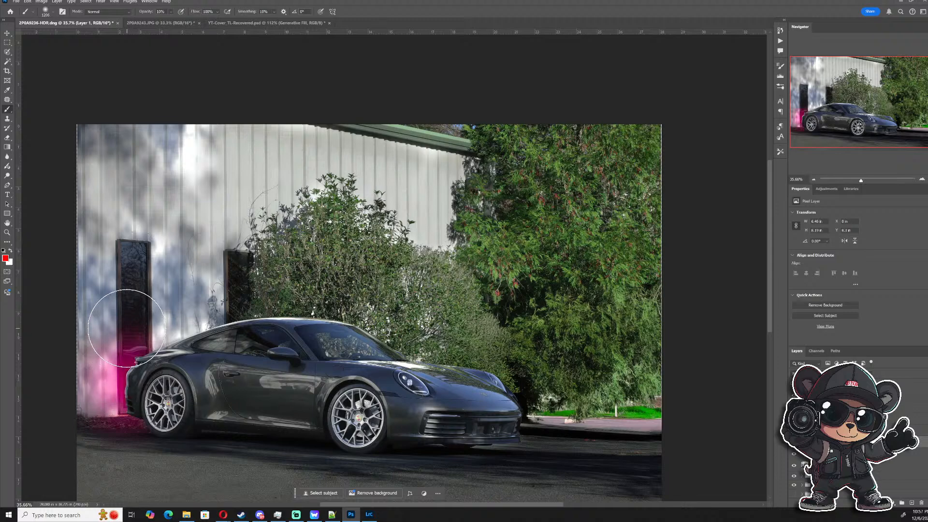
{"action": "key", "text": "ctrl+z"}
{"action": "key", "text": "ctrl+z"}
{"action": "key", "text": "ctrl+z"}
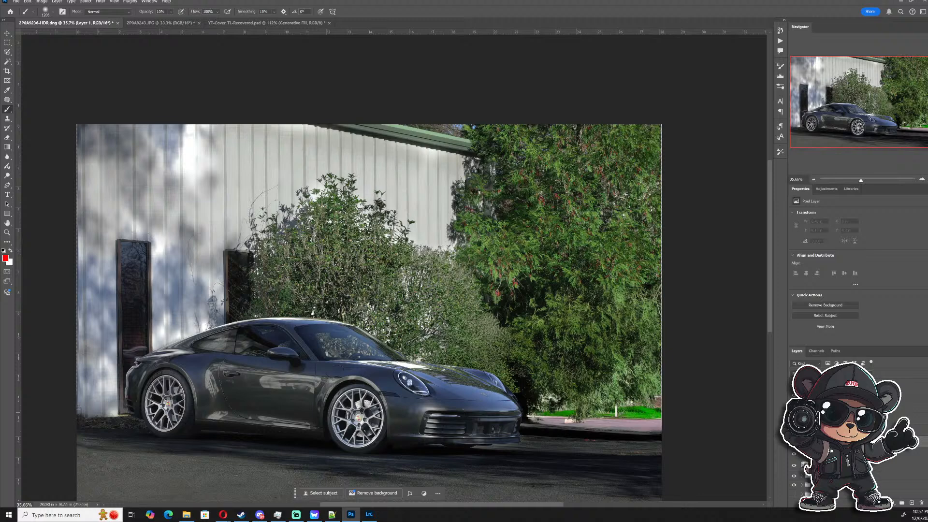
- Paint a soft red glow at 10% opacity on the new layer around the car's rear bumper and the wall base
{"action": "left_click_drag", "start_coordinate": [121, 387], "coordinate": [123, 386]}
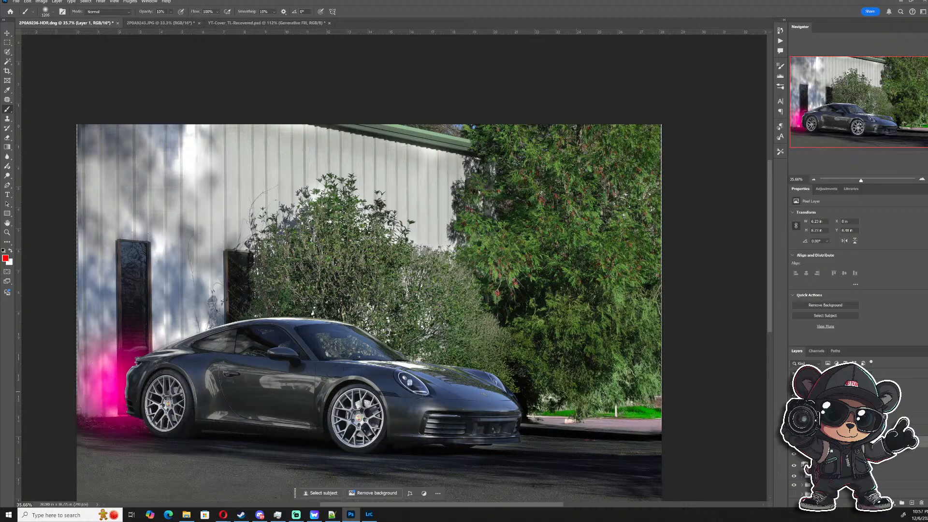
- Change the blending mode of the red glow layer to blend the glow into the wall behind the car
{"action": "left_click", "coordinate": [841, 395]}
{"action": "left_click", "coordinate": [840, 442]}
{"action": "left_click", "coordinate": [806, 373]}
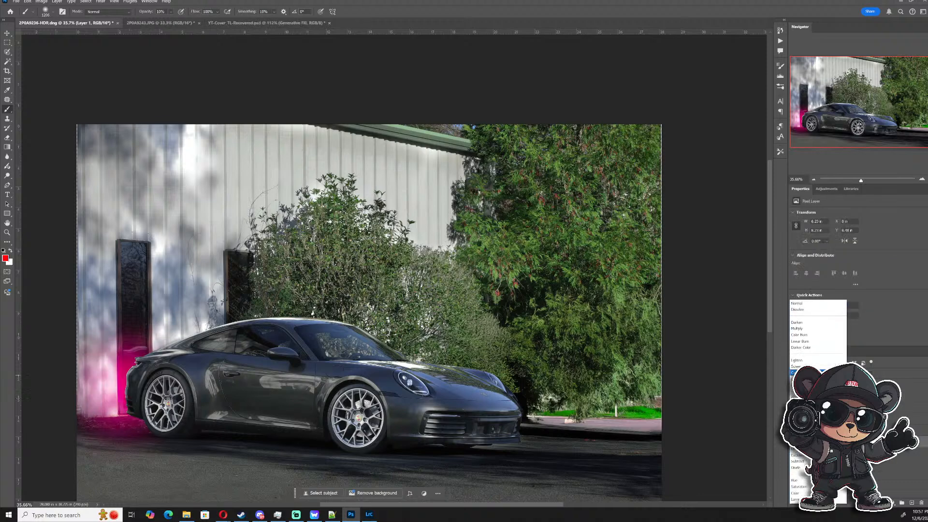
{"action": "left_click", "coordinate": [817, 366]}
- Paint black at low opacity on the Hue/Saturation layer's mask over the glow behind the car's rear
{"action": "left_click", "coordinate": [840, 396]}
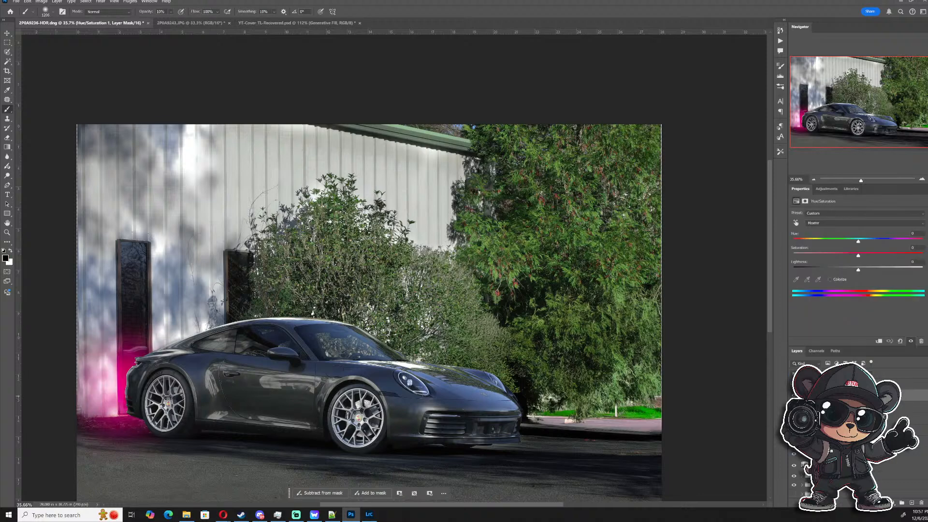
{"action": "left_click", "coordinate": [821, 396]}
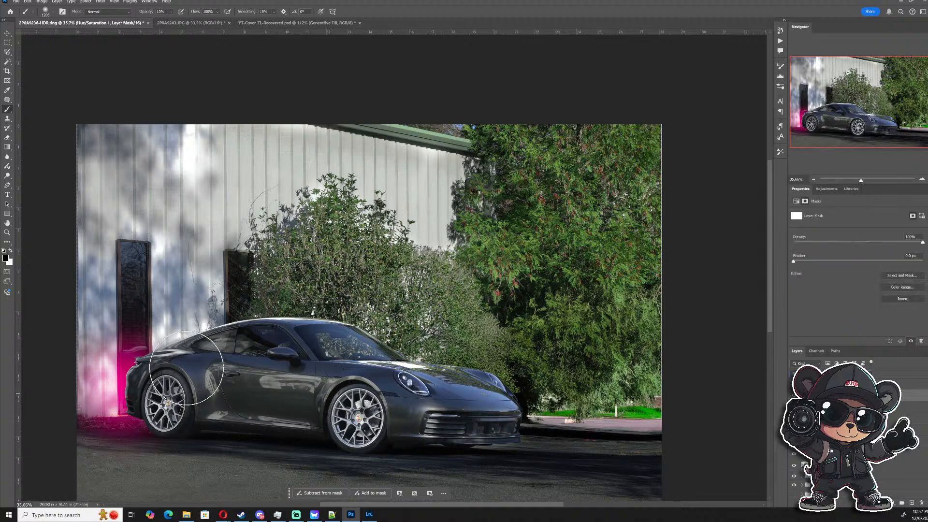
{"action": "left_click_drag", "start_coordinate": [170, 370], "coordinate": [184, 370]}
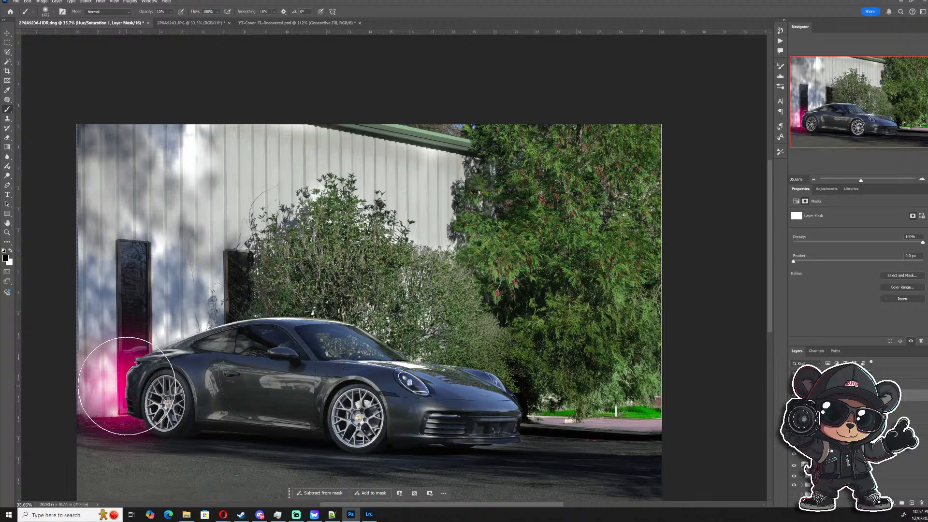
{"action": "mouse_move", "coordinate": [126, 385]}
{"action": "left_mouse_down"}
{"action": "mouse_move", "coordinate": [130, 363]}
{"action": "mouse_move", "coordinate": [108, 367]}
{"action": "mouse_move", "coordinate": [109, 399]}
{"action": "mouse_move", "coordinate": [125, 410]}
{"action": "mouse_move", "coordinate": [137, 392]}
{"action": "mouse_move", "coordinate": [127, 377]}
{"action": "mouse_move", "coordinate": [137, 362]}
{"action": "mouse_move", "coordinate": [110, 380]}
{"action": "mouse_move", "coordinate": [118, 392]}
{"action": "mouse_move", "coordinate": [138, 364]}
{"action": "mouse_move", "coordinate": [116, 382]}
{"action": "mouse_move", "coordinate": [114, 398]}
{"action": "mouse_move", "coordinate": [136, 390]}
{"action": "left_mouse_up"}
{"action": "scroll", "coordinate": [77, 407], "scroll_direction": "up", "scroll_amount": 3}
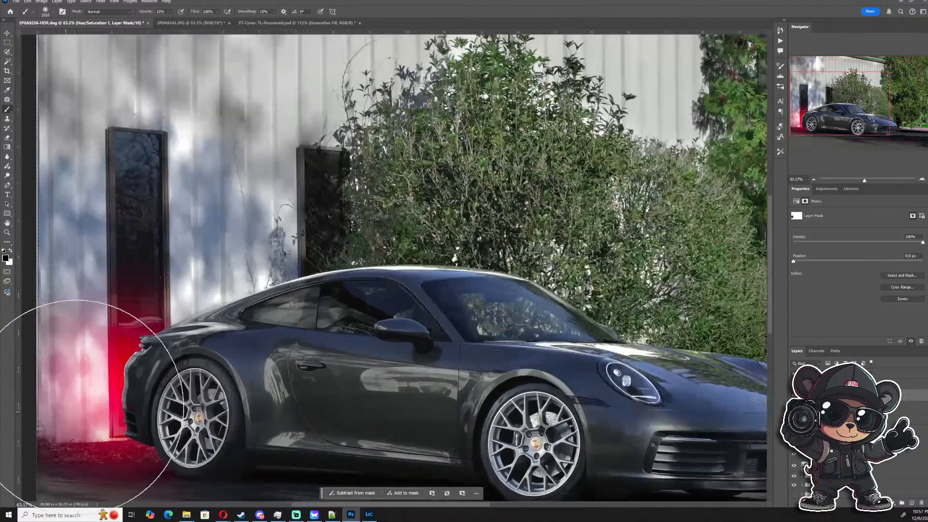
{"action": "scroll", "coordinate": [135, 393], "scroll_direction": "up", "scroll_amount": 1}
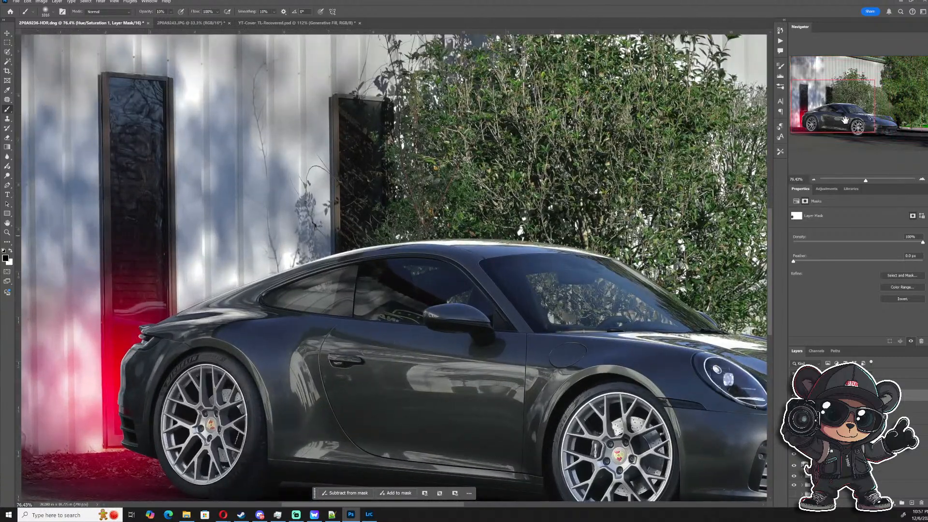
{"action": "left_click_drag", "start_coordinate": [844, 120], "coordinate": [833, 122]}
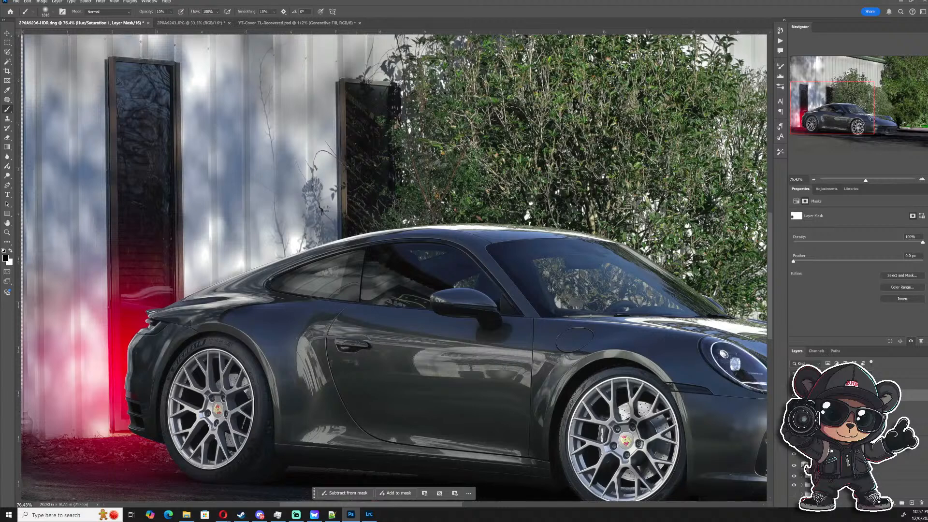
- Rename the red glow layer TAillight
{"action": "left_click", "coordinate": [840, 453]}
{"action": "left_click", "coordinate": [841, 441]}
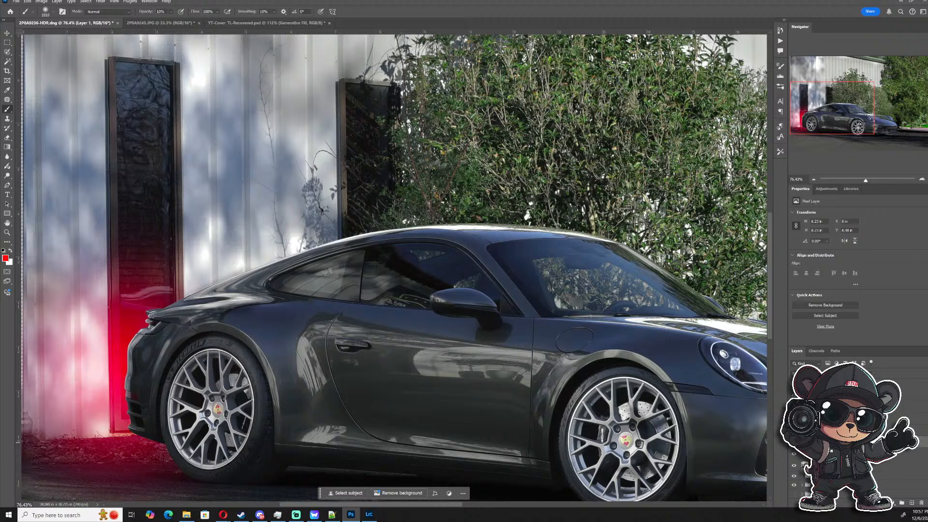
{"action": "key", "text": "Return"}
{"action": "key", "text": "ctrl+z"}
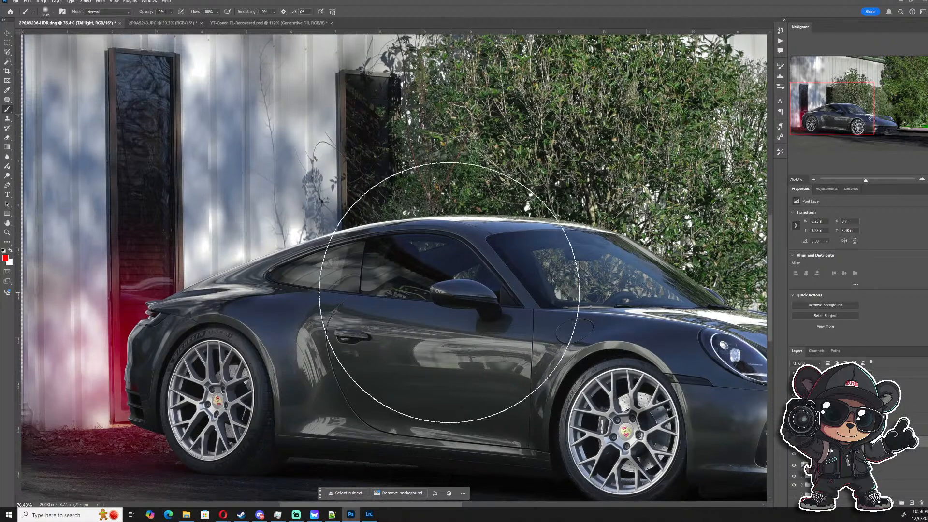
- Add a layer mask to the TAillight layer and paint black to reduce the glow on the ground and leaves behind the car
{"action": "scroll", "coordinate": [183, 341], "scroll_direction": "down", "scroll_amount": 3}
{"action": "scroll", "coordinate": [183, 341], "scroll_direction": "up", "scroll_amount": 2}
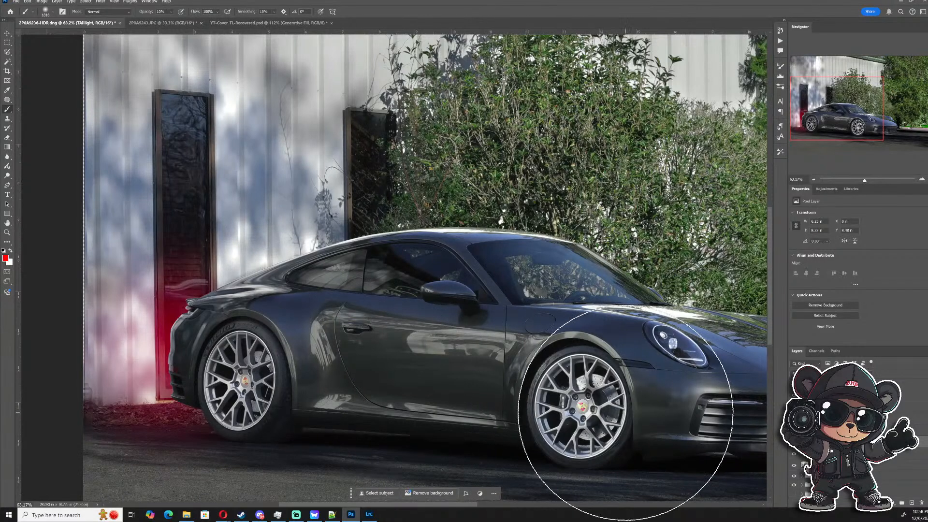
{"action": "left_click", "coordinate": [881, 502]}
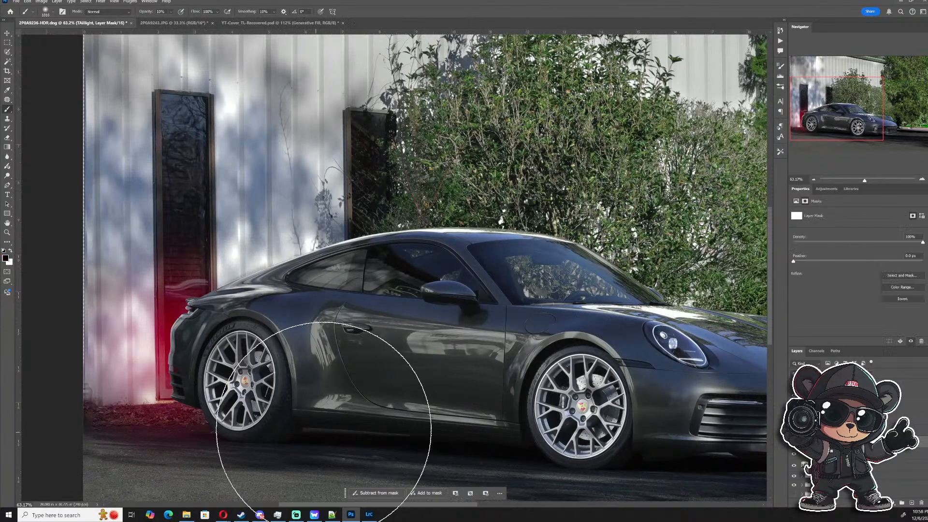
{"action": "left_click_drag", "start_coordinate": [273, 417], "coordinate": [99, 414]}
{"action": "key", "text": "0"}
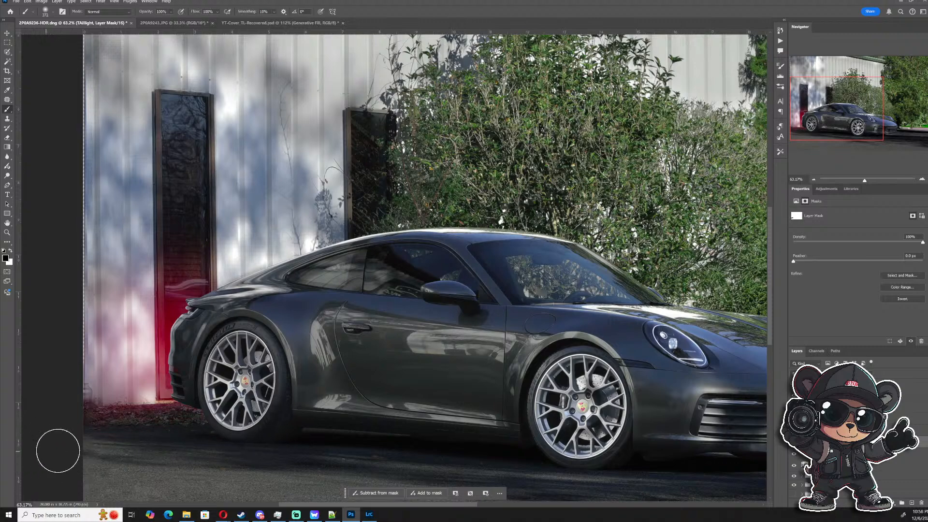
{"action": "scroll", "coordinate": [133, 437], "scroll_direction": "down", "scroll_amount": 4}
{"action": "scroll", "coordinate": [110, 414], "scroll_direction": "up", "scroll_amount": 5}
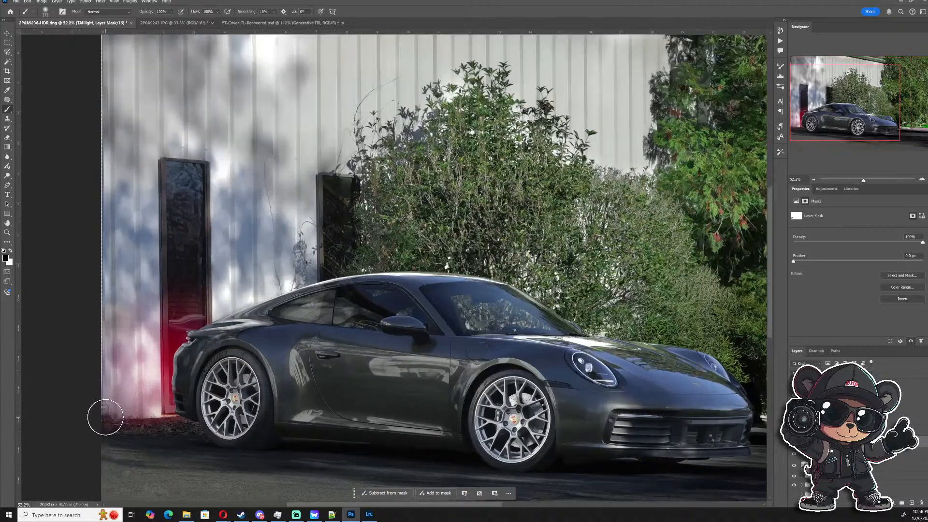
- Paint more soft red on the TAillight layer across the wall and dark window behind the car's rear
{"action": "scroll", "coordinate": [107, 414], "scroll_direction": "up", "scroll_amount": 1}
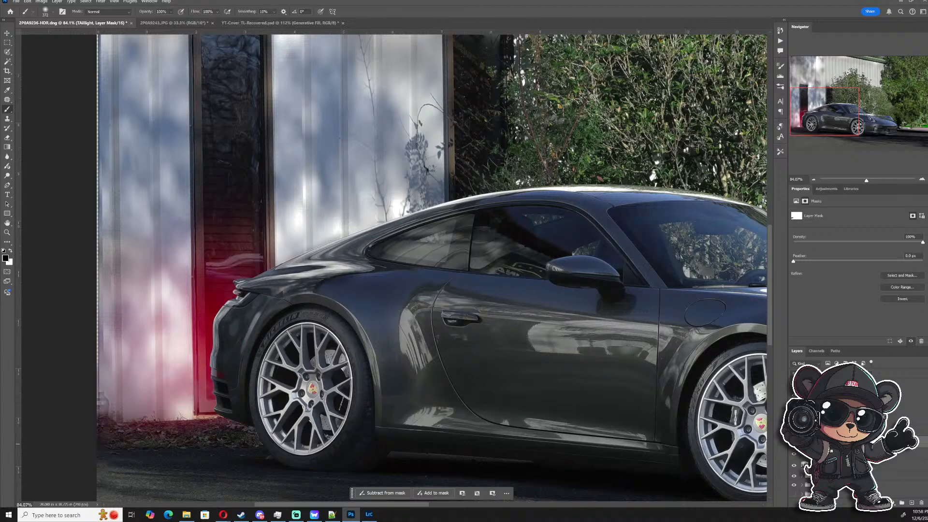
{"action": "left_click", "coordinate": [806, 442]}
{"action": "left_click_drag", "start_coordinate": [221, 251], "coordinate": [385, 280]}
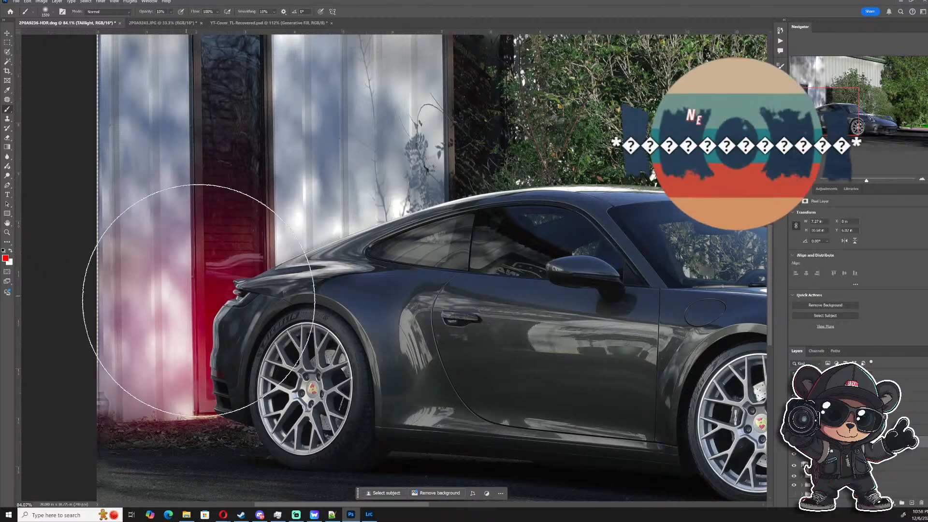
{"action": "mouse_move", "coordinate": [254, 287]}
{"action": "left_mouse_down"}
{"action": "mouse_move", "coordinate": [95, 275]}
{"action": "mouse_move", "coordinate": [139, 282]}
{"action": "left_mouse_up"}
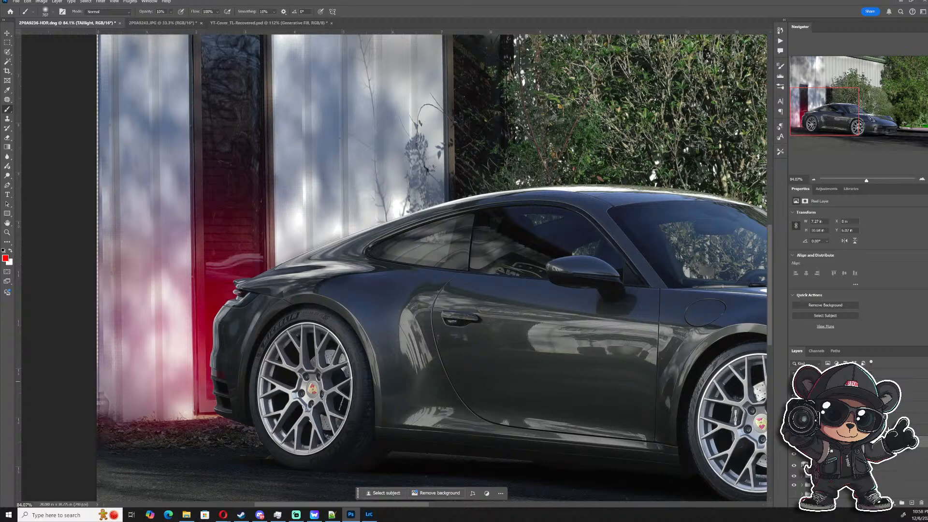
- Try a large soft red dab over the taillight on a new layer, undo it and reduce the brush size
{"action": "left_click", "coordinate": [855, 431]}
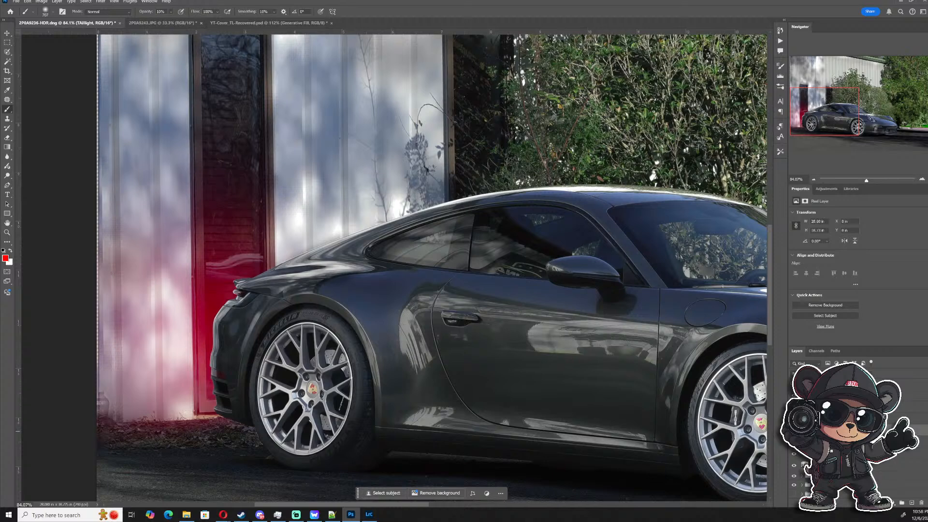
{"action": "left_click", "coordinate": [911, 503]}
{"action": "left_click", "coordinate": [247, 307]}
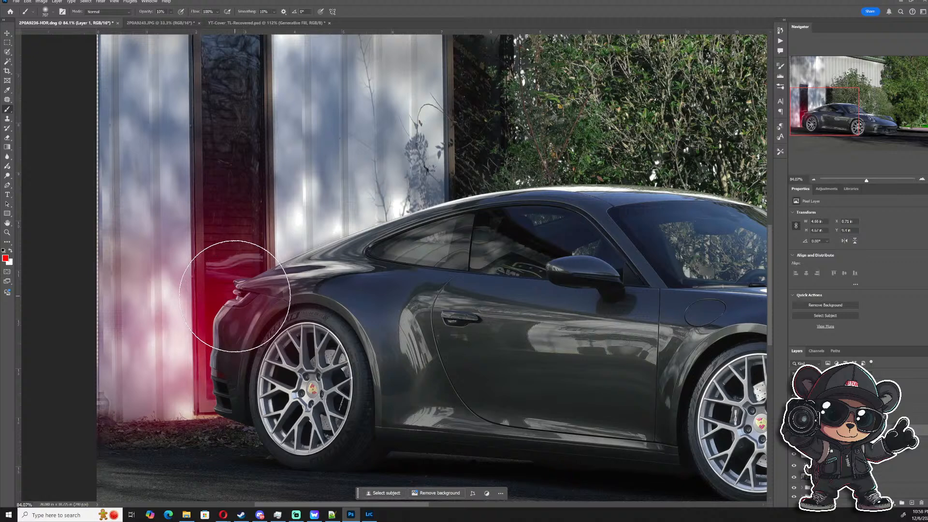
{"action": "key", "text": "ctrl+z"}
{"action": "key", "text": "bracketright"}
{"action": "key", "text": "bracketright"}
{"action": "key", "text": "bracketleft"}
{"action": "key", "text": "bracketleft"}
{"action": "key", "text": "bracketleft"}
{"action": "key", "text": "bracketleft"}
{"action": "key", "text": "bracketleft"}
{"action": "key", "text": "bracketleft"}
{"action": "key", "text": "bracketleft"}
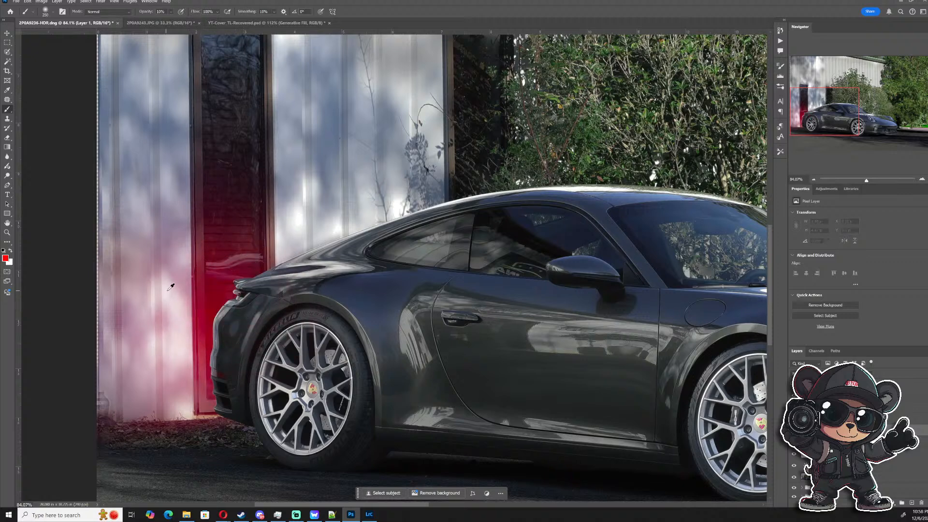
- Try small and slightly larger soft red dabs directly over the taillight and delete their layer
{"action": "left_click", "coordinate": [240, 296]}
{"action": "left_click", "coordinate": [238, 296]}
{"action": "left_click", "coordinate": [238, 297]}
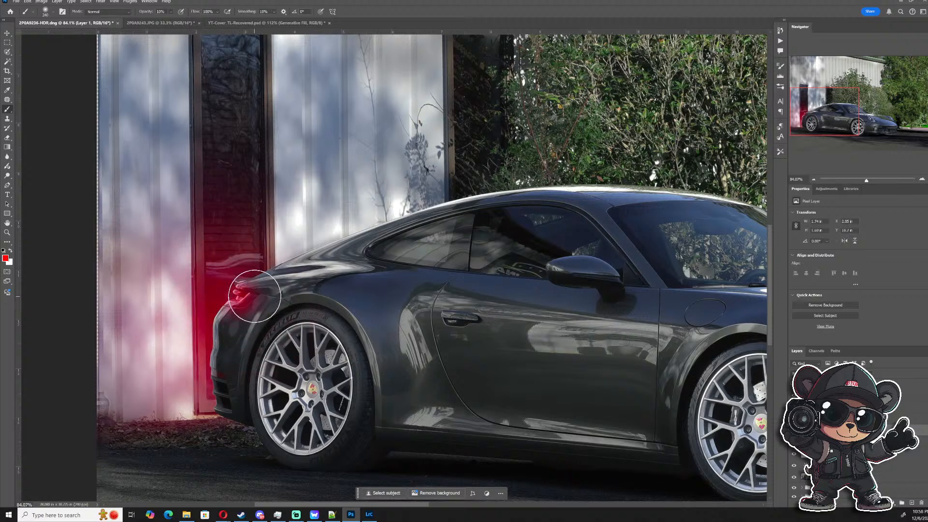
{"action": "key", "text": "bracketright"}
{"action": "key", "text": "bracketright"}
{"action": "key", "text": "bracketright"}
{"action": "key", "text": "bracketright"}
{"action": "key", "text": "bracketright"}
{"action": "left_click", "coordinate": [245, 296]}
{"action": "left_click", "coordinate": [238, 296]}
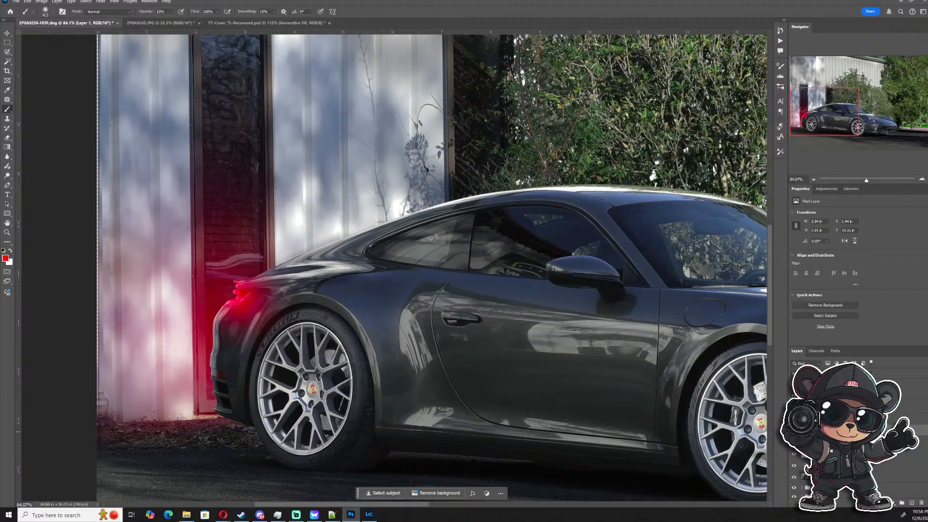
{"action": "key", "text": "Delete"}
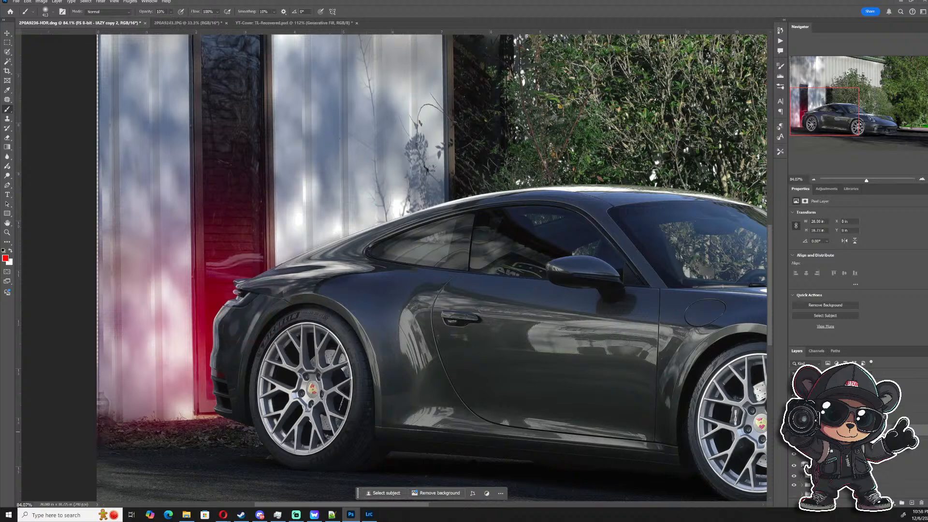
- Create a new layer higher in the stack and paint a soft low-opacity red glow around the taillight
{"action": "left_click", "coordinate": [910, 408]}
{"action": "left_click", "coordinate": [911, 503]}
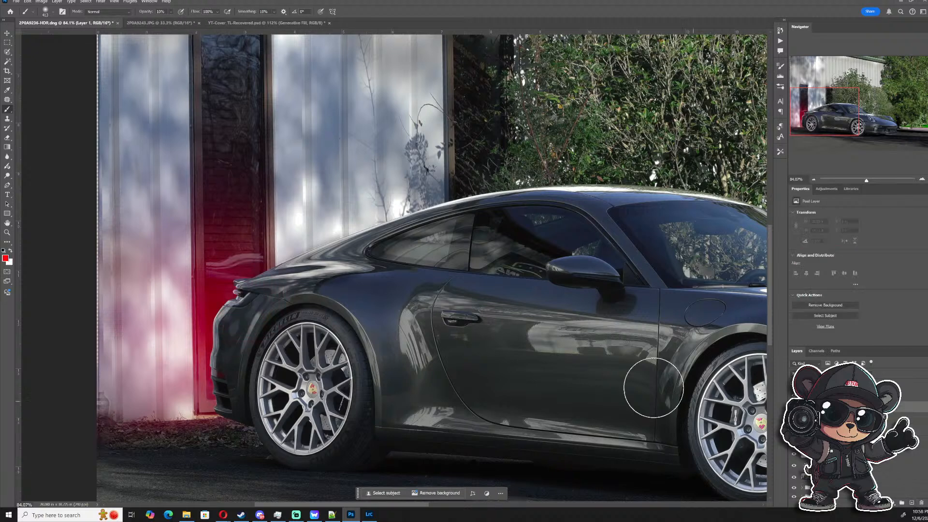
{"action": "left_click_drag", "start_coordinate": [245, 264], "coordinate": [235, 294]}
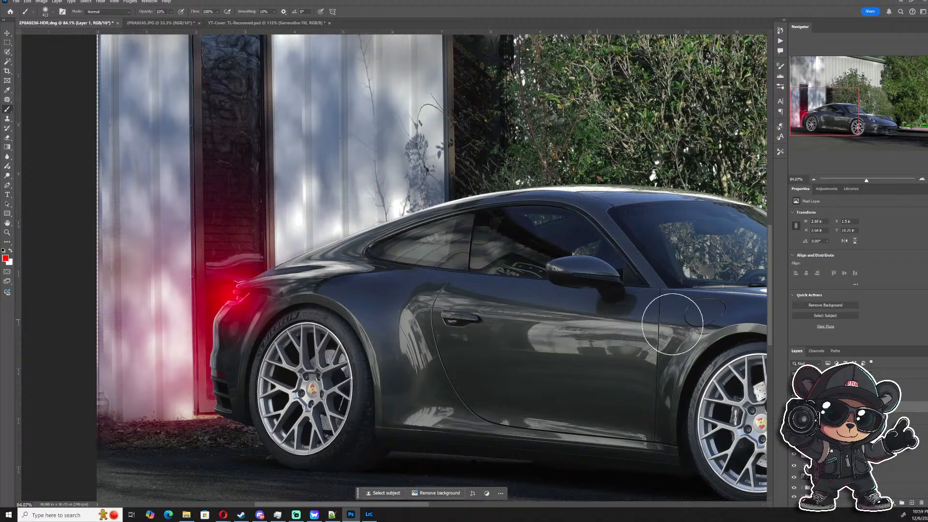
- Compare lightening blending modes for the new taillight glow layer and apply one
{"action": "left_click", "coordinate": [817, 374]}
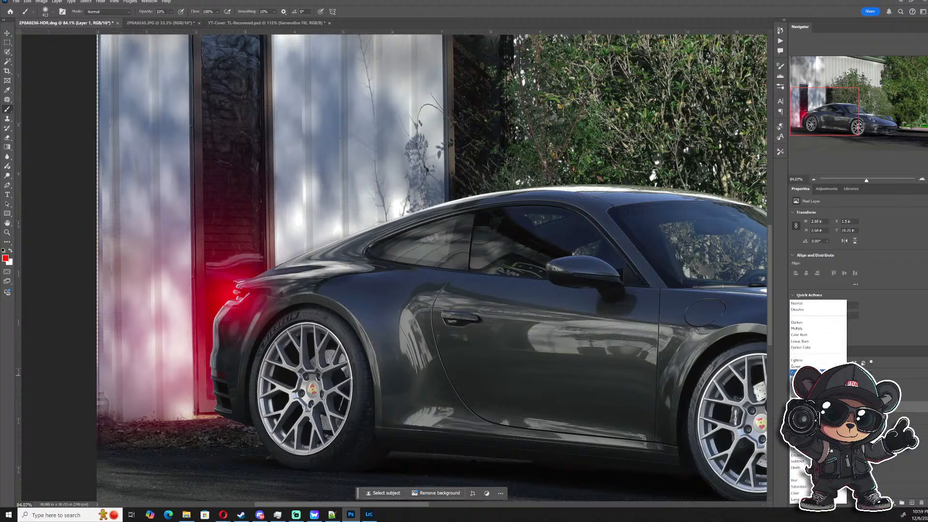
{"action": "left_click", "coordinate": [817, 369]}
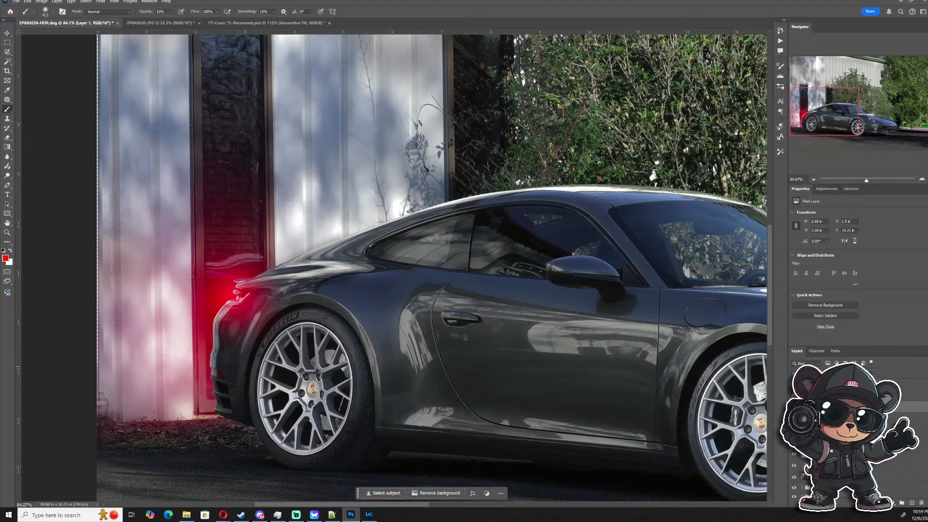
{"action": "key", "text": "Down"}
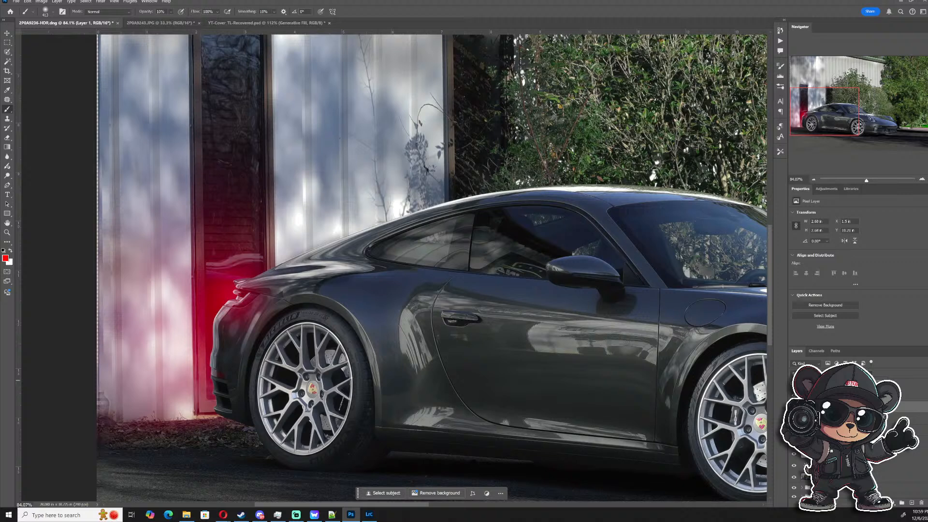
{"action": "key", "text": "Down"}
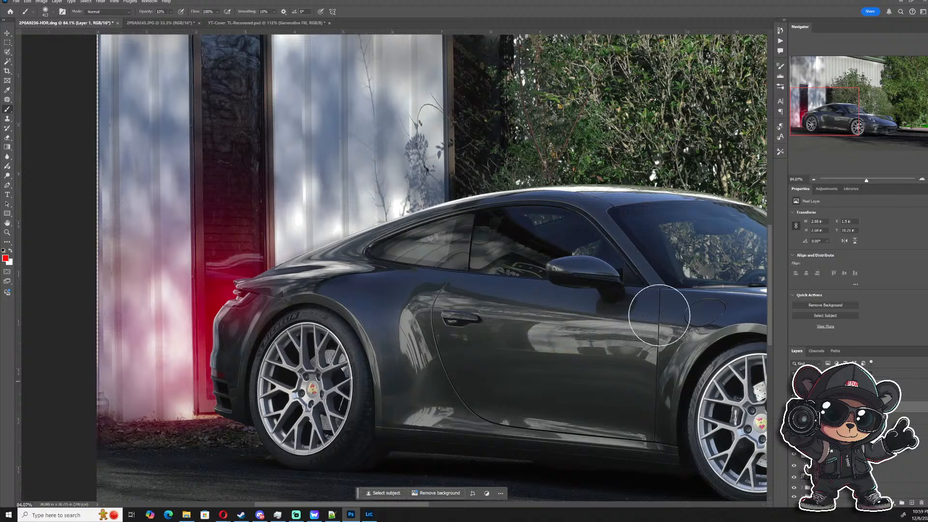
- Create another new layer and paint the upper taillight element red with a small brush at 100% opacity
{"action": "left_click", "coordinate": [911, 501]}
{"action": "scroll", "coordinate": [203, 271], "scroll_direction": "up", "scroll_amount": 5}
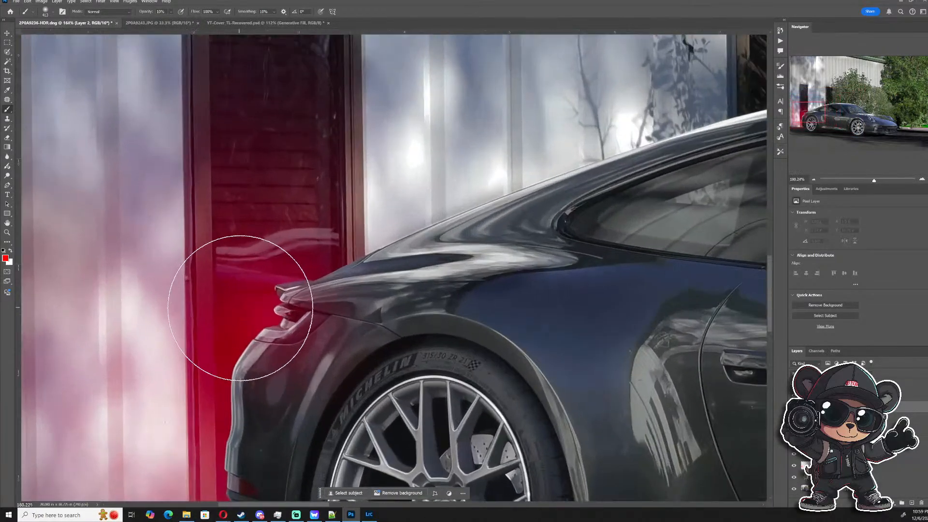
{"action": "scroll", "coordinate": [240, 308], "scroll_direction": "up", "scroll_amount": 5}
{"action": "left_click_drag", "start_coordinate": [272, 313], "coordinate": [70, 292]}
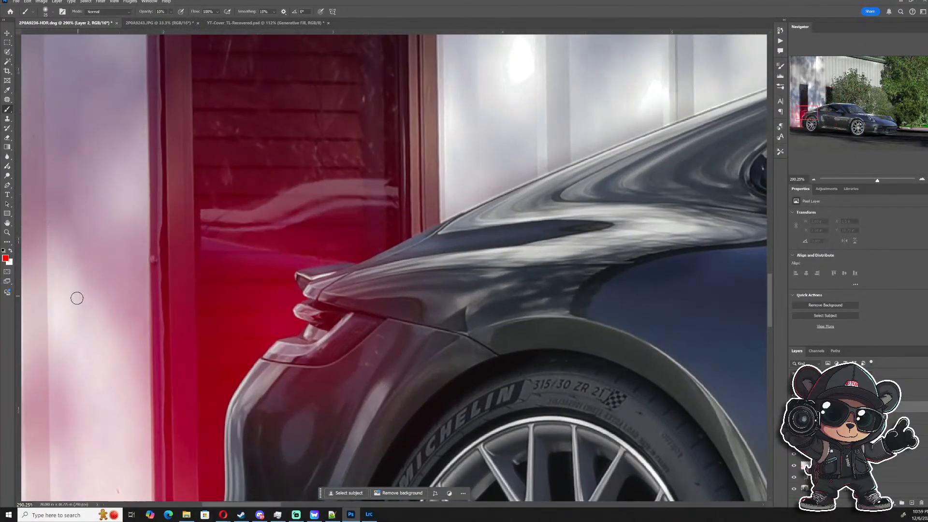
{"action": "key", "text": "0"}
{"action": "mouse_move", "coordinate": [302, 310]}
{"action": "left_mouse_down"}
{"action": "mouse_move", "coordinate": [341, 321]}
{"action": "mouse_move", "coordinate": [290, 324]}
{"action": "left_mouse_up"}
{"action": "scroll", "coordinate": [304, 320], "scroll_direction": "up", "scroll_amount": 6}
{"action": "right_click", "coordinate": [301, 323], "text": "alt"}
- Try a white foreground color and a layer mask on the new taillight layer and undo both
{"action": "key", "text": "x"}
{"action": "key", "text": "ctrl+z"}
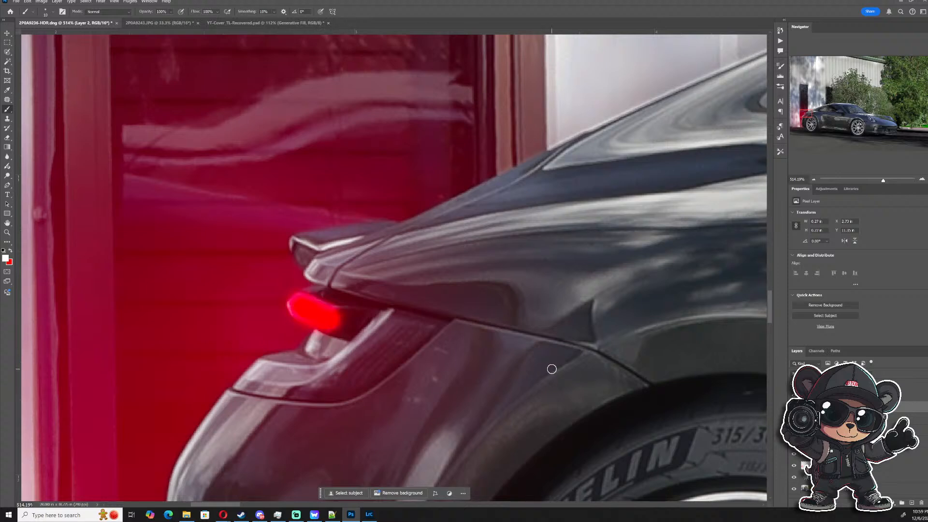
{"action": "left_click", "coordinate": [882, 502]}
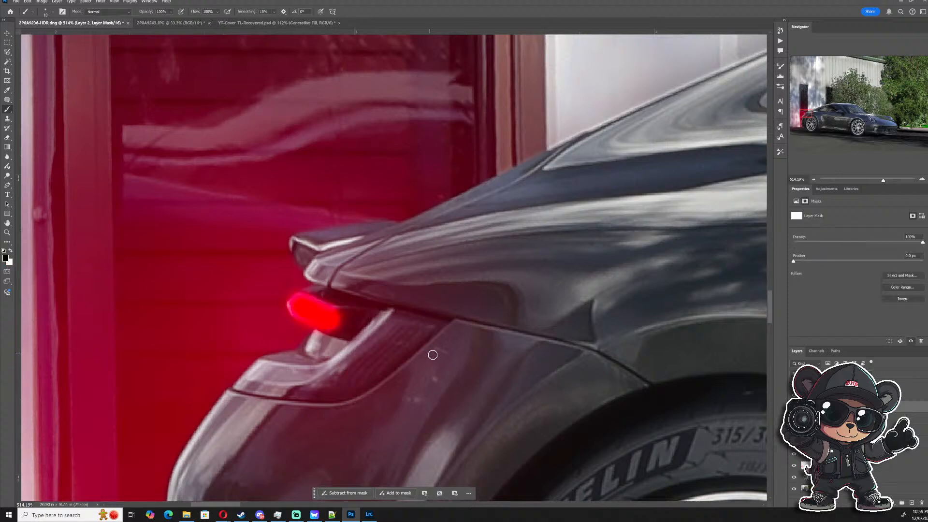
{"action": "key", "text": "x"}
{"action": "key", "text": "ctrl+2"}
- Sample the taillight's bright red and paint the whole taillight lens solid red, leaving the small gap at its inner edge unpainted
{"action": "left_click", "coordinate": [320, 318], "text": "alt"}
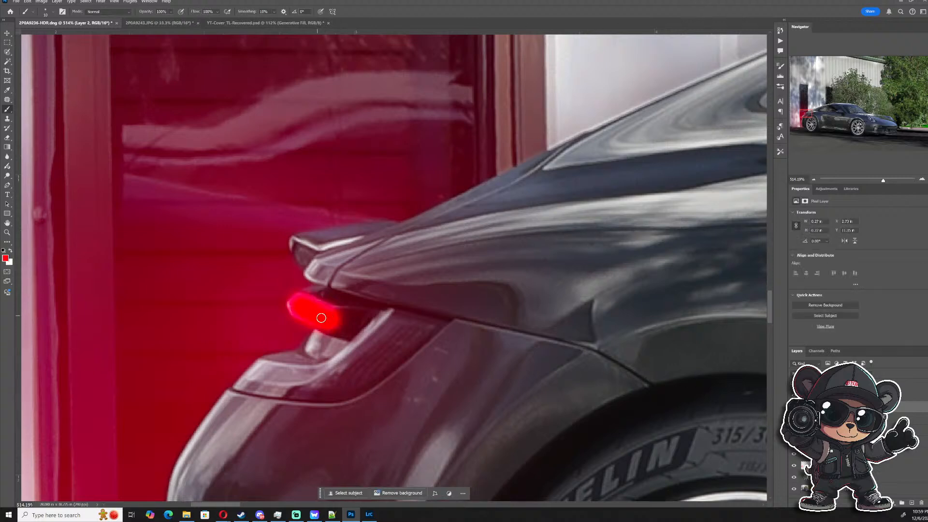
{"action": "mouse_move", "coordinate": [326, 325]}
{"action": "left_mouse_down"}
{"action": "mouse_move", "coordinate": [346, 334]}
{"action": "mouse_move", "coordinate": [366, 322]}
{"action": "mouse_move", "coordinate": [297, 300]}
{"action": "mouse_move", "coordinate": [304, 316]}
{"action": "mouse_move", "coordinate": [352, 334]}
{"action": "mouse_move", "coordinate": [332, 347]}
{"action": "left_mouse_up"}
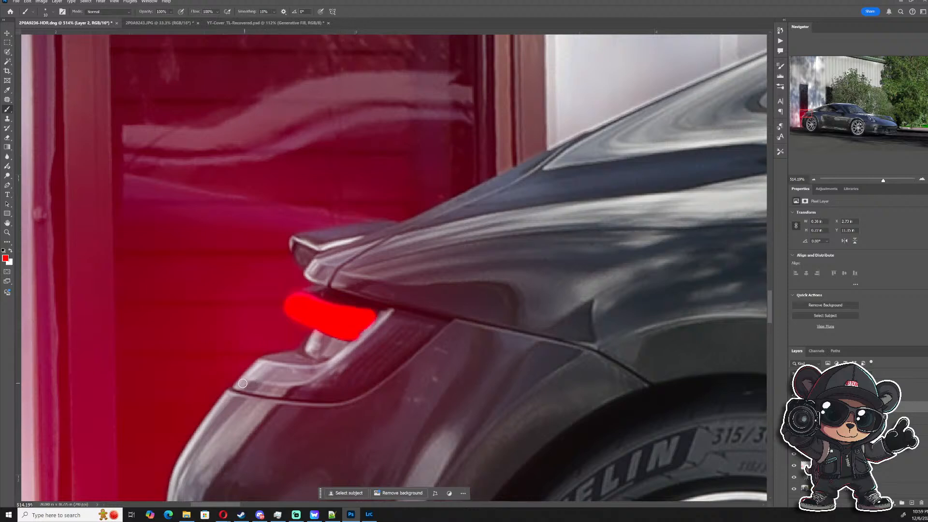
{"action": "mouse_move", "coordinate": [243, 384]}
{"action": "left_mouse_down"}
{"action": "mouse_move", "coordinate": [270, 387]}
{"action": "mouse_move", "coordinate": [245, 385]}
{"action": "left_mouse_up"}
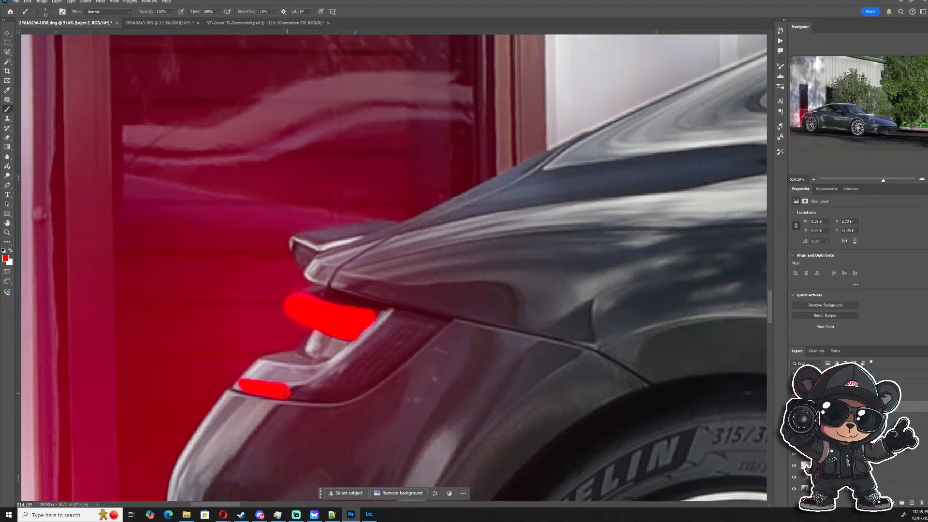
{"action": "mouse_move", "coordinate": [255, 373]}
{"action": "left_mouse_down"}
{"action": "mouse_move", "coordinate": [286, 370]}
{"action": "mouse_move", "coordinate": [270, 383]}
{"action": "mouse_move", "coordinate": [303, 372]}
{"action": "mouse_move", "coordinate": [295, 385]}
{"action": "mouse_move", "coordinate": [314, 370]}
{"action": "mouse_move", "coordinate": [267, 361]}
{"action": "mouse_move", "coordinate": [320, 366]}
{"action": "mouse_move", "coordinate": [287, 389]}
{"action": "mouse_move", "coordinate": [329, 395]}
{"action": "mouse_move", "coordinate": [303, 386]}
{"action": "mouse_move", "coordinate": [340, 375]}
{"action": "mouse_move", "coordinate": [313, 377]}
{"action": "mouse_move", "coordinate": [394, 318]}
{"action": "mouse_move", "coordinate": [356, 312]}
{"action": "mouse_move", "coordinate": [435, 325]}
{"action": "mouse_move", "coordinate": [371, 377]}
{"action": "mouse_move", "coordinate": [337, 390]}
{"action": "mouse_move", "coordinate": [360, 385]}
{"action": "mouse_move", "coordinate": [310, 394]}
{"action": "mouse_move", "coordinate": [376, 377]}
{"action": "mouse_move", "coordinate": [432, 327]}
{"action": "mouse_move", "coordinate": [368, 358]}
{"action": "mouse_move", "coordinate": [372, 332]}
{"action": "mouse_move", "coordinate": [305, 295]}
{"action": "mouse_move", "coordinate": [392, 346]}
{"action": "mouse_move", "coordinate": [363, 371]}
{"action": "mouse_move", "coordinate": [306, 368]}
{"action": "mouse_move", "coordinate": [293, 357]}
{"action": "mouse_move", "coordinate": [284, 363]}
{"action": "mouse_move", "coordinate": [327, 370]}
{"action": "mouse_move", "coordinate": [256, 370]}
{"action": "mouse_move", "coordinate": [321, 375]}
{"action": "left_mouse_up"}
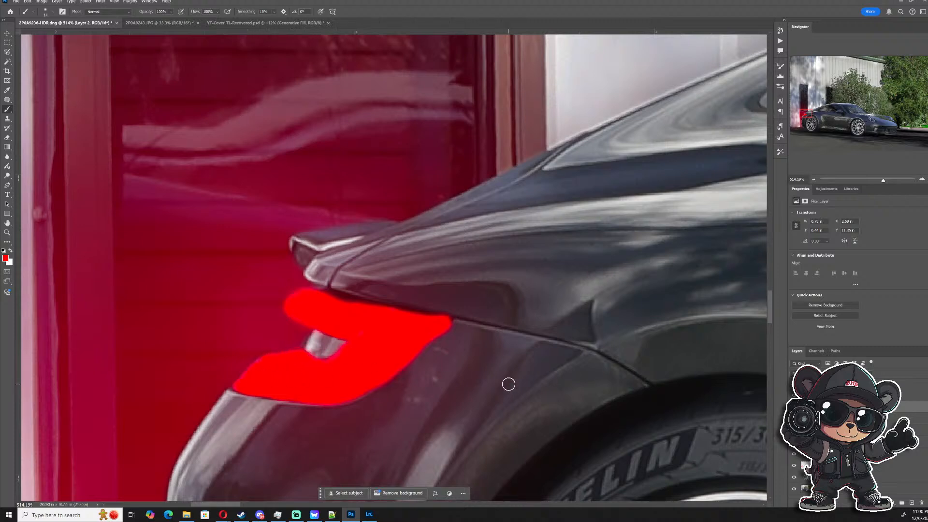
- Blend the red-painted taillight layer in Screen mode and lower its opacity so the lens detail shows through
{"action": "left_click", "coordinate": [805, 374]}
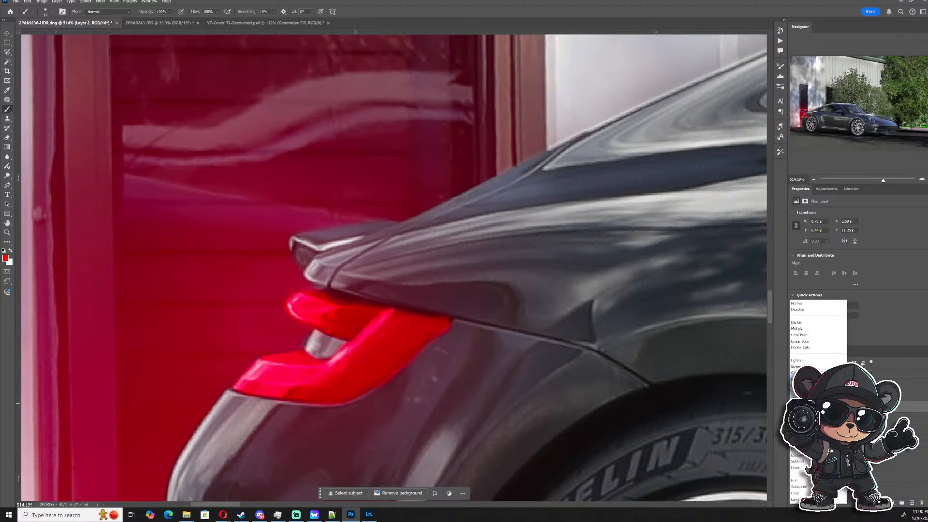
{"action": "left_click", "coordinate": [802, 366]}
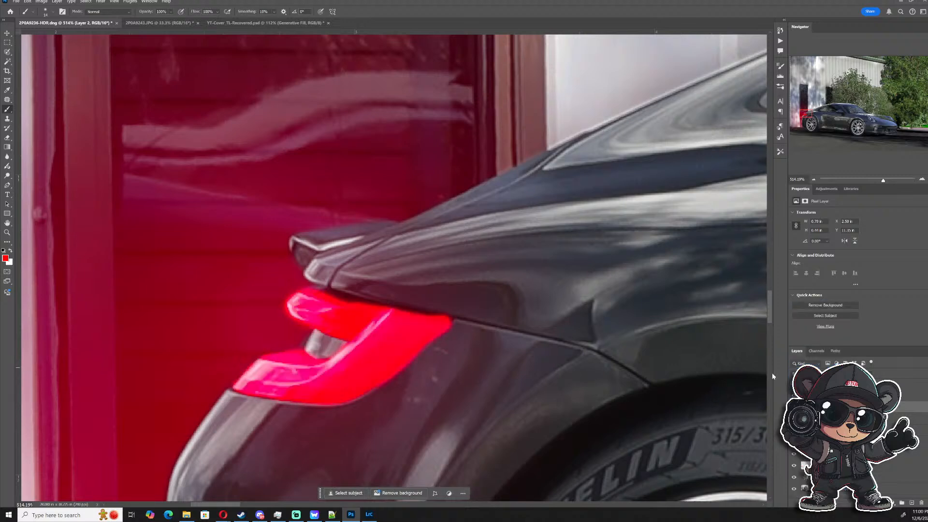
{"action": "left_click", "coordinate": [873, 374]}
{"action": "left_click_drag", "start_coordinate": [872, 381], "coordinate": [841, 381]}
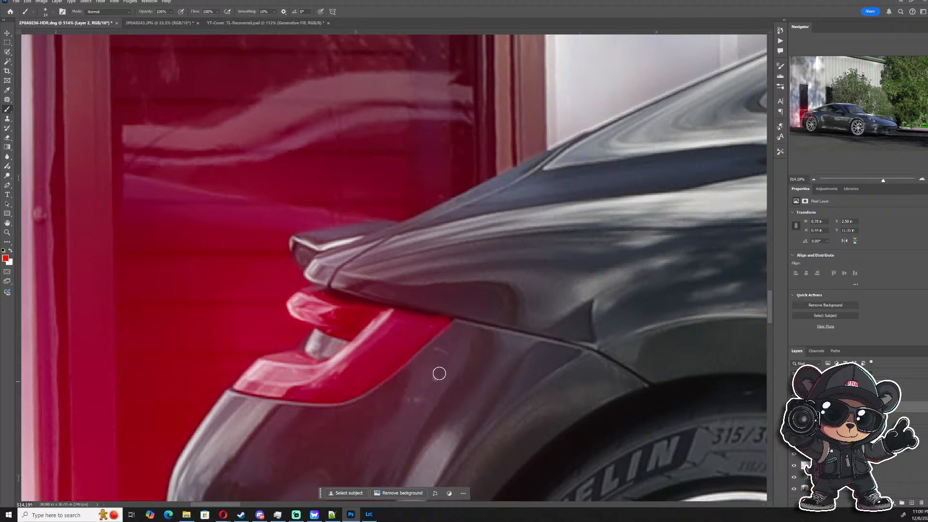
- Add a layer mask to the taillight paint layer and fade the red along the lens's lower and inner edge with a larger soft black brush
{"action": "left_click_drag", "start_coordinate": [366, 380], "coordinate": [393, 380]}
{"action": "left_click", "coordinate": [882, 502]}
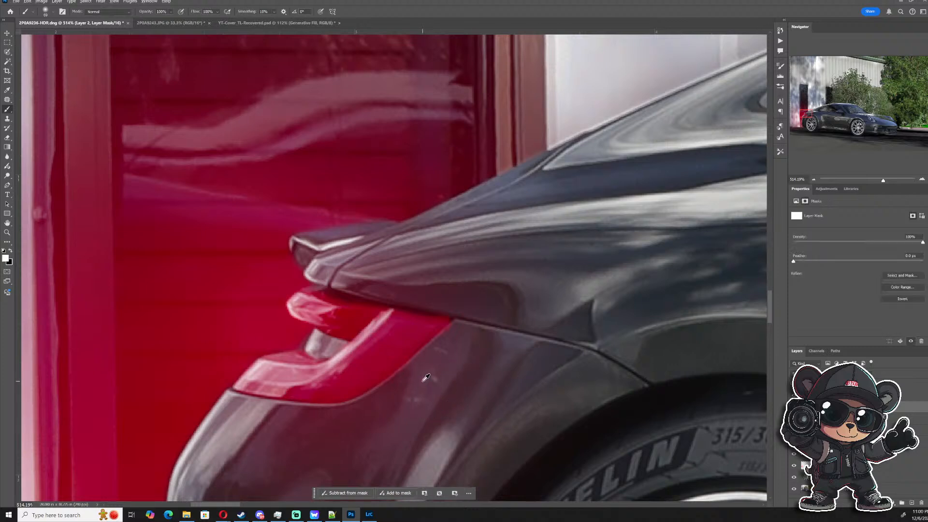
{"action": "mouse_move", "coordinate": [421, 381]}
{"action": "left_mouse_down"}
{"action": "mouse_move", "coordinate": [402, 381]}
{"action": "mouse_move", "coordinate": [417, 381]}
{"action": "mouse_move", "coordinate": [407, 371]}
{"action": "mouse_move", "coordinate": [423, 335]}
{"action": "mouse_move", "coordinate": [334, 412]}
{"action": "mouse_move", "coordinate": [257, 434]}
{"action": "mouse_move", "coordinate": [327, 427]}
{"action": "mouse_move", "coordinate": [266, 428]}
{"action": "left_mouse_up"}
{"action": "key", "text": "x"}
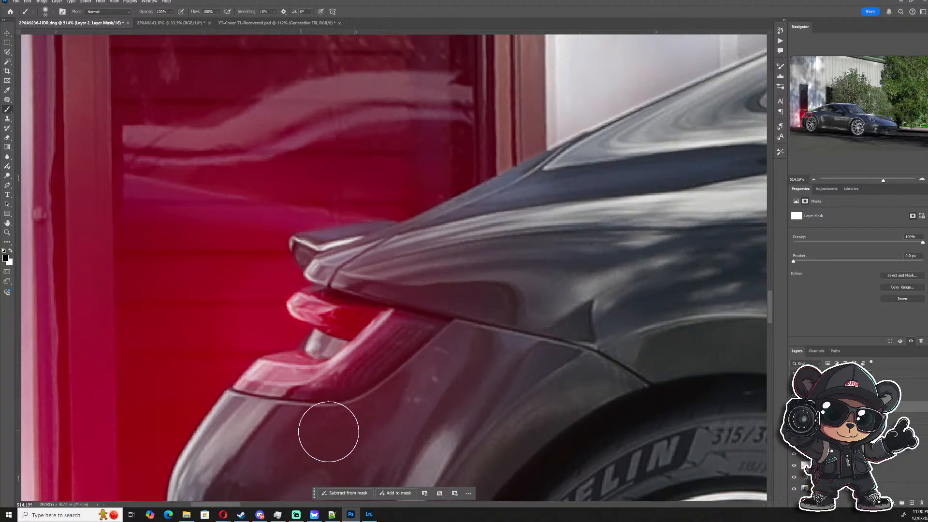
{"action": "scroll", "coordinate": [497, 360], "scroll_direction": "down", "scroll_amount": 10}
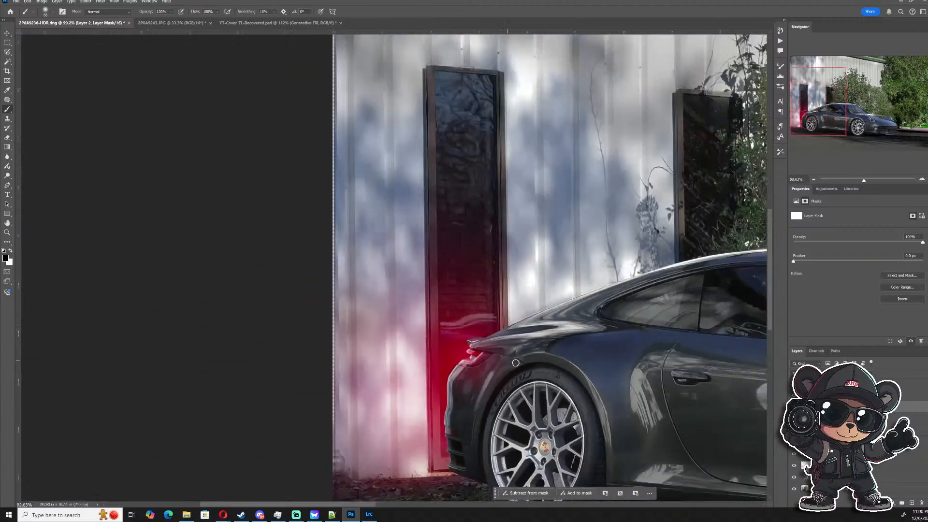
{"action": "scroll", "coordinate": [543, 369], "scroll_direction": "up", "scroll_amount": 3}
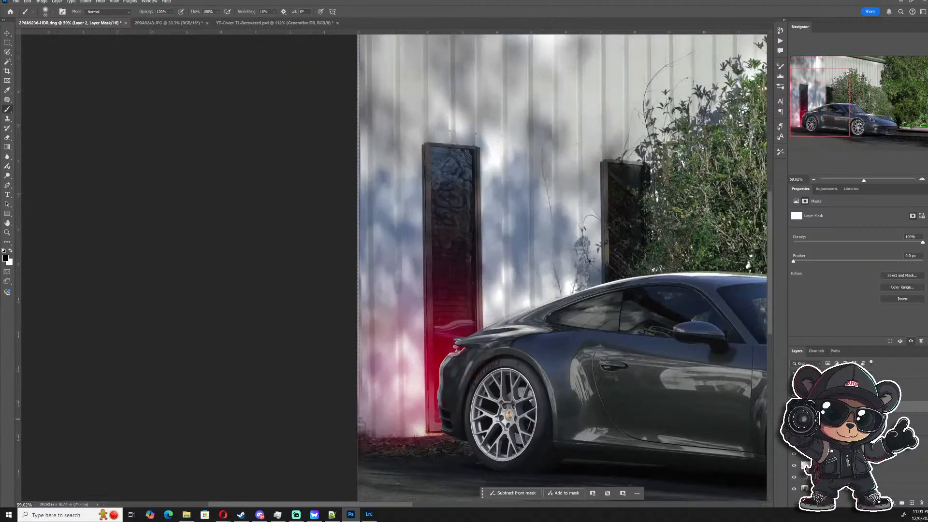
- Toggle the original taillight glow layer's visibility for comparison, then lower its opacity to soften the red cast on the wall
{"action": "left_click", "coordinate": [831, 418]}
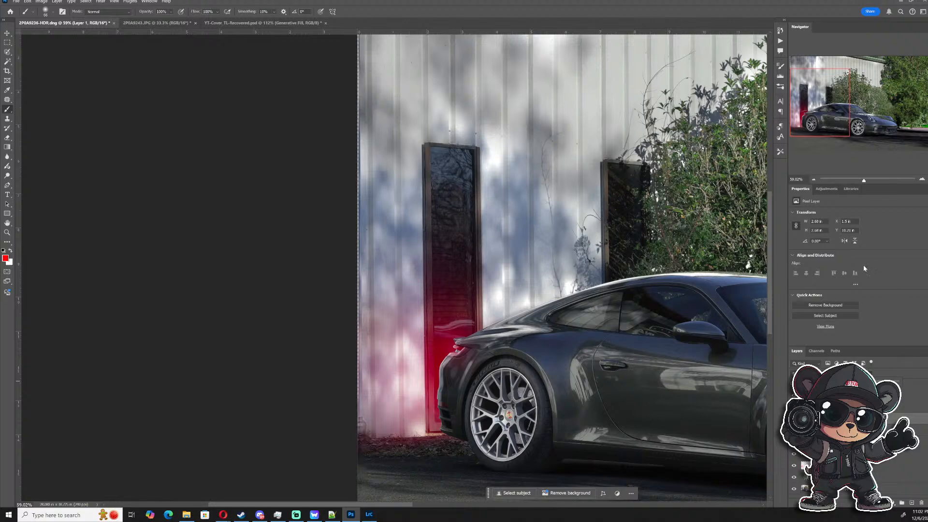
{"action": "mouse_move", "coordinate": [832, 134]}
{"action": "left_mouse_down"}
{"action": "mouse_move", "coordinate": [843, 134]}
{"action": "mouse_move", "coordinate": [828, 136]}
{"action": "left_mouse_up"}
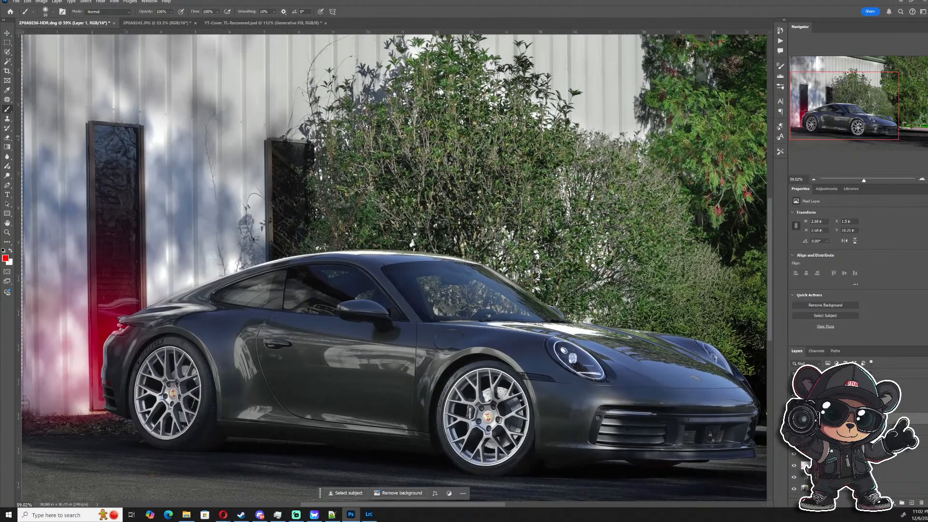
{"action": "left_click", "coordinate": [793, 466]}
{"action": "left_click", "coordinate": [793, 466]}
{"action": "left_click", "coordinate": [829, 466]}
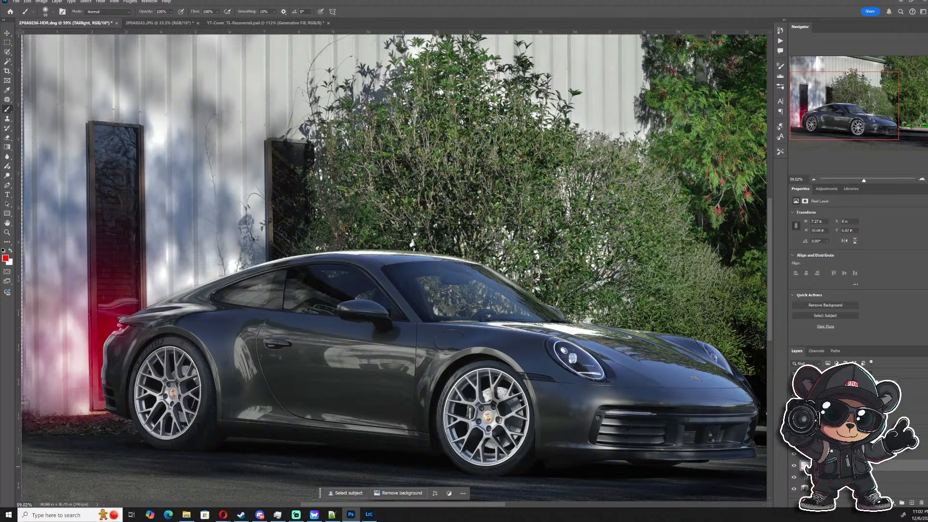
{"action": "left_click_drag", "start_coordinate": [868, 381], "coordinate": [851, 381]}
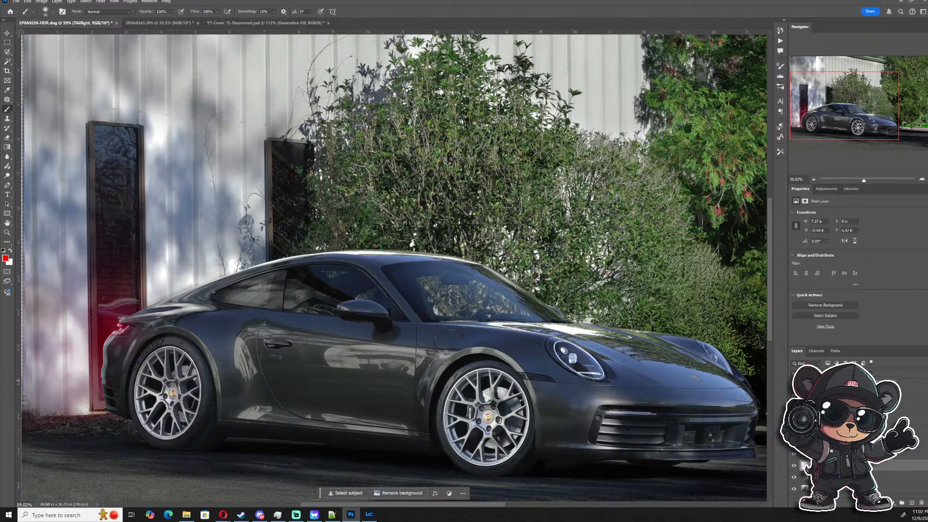
- Add a new layer above the taillight glow and make a tall, narrow rectangular selection over the car's nose
{"action": "scroll", "coordinate": [561, 320], "scroll_direction": "down", "scroll_amount": 3}
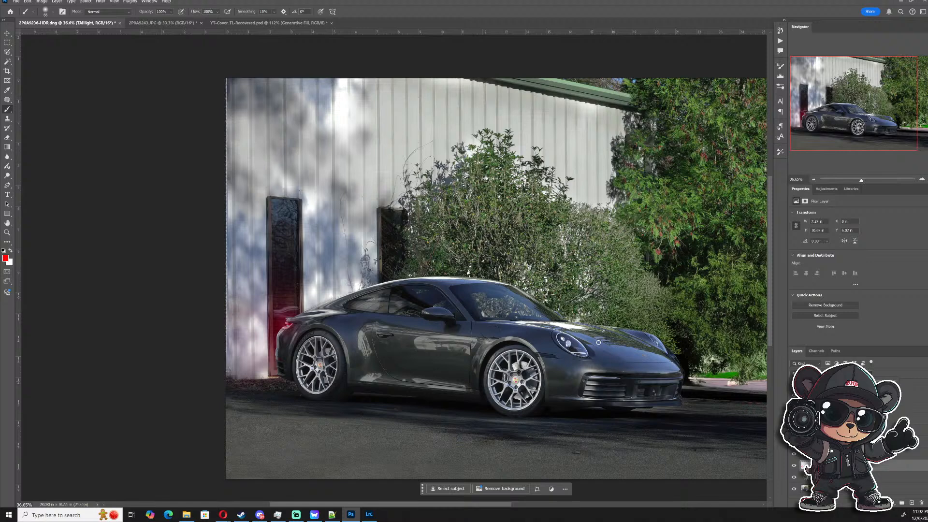
{"action": "scroll", "coordinate": [613, 383], "scroll_direction": "up", "scroll_amount": 3}
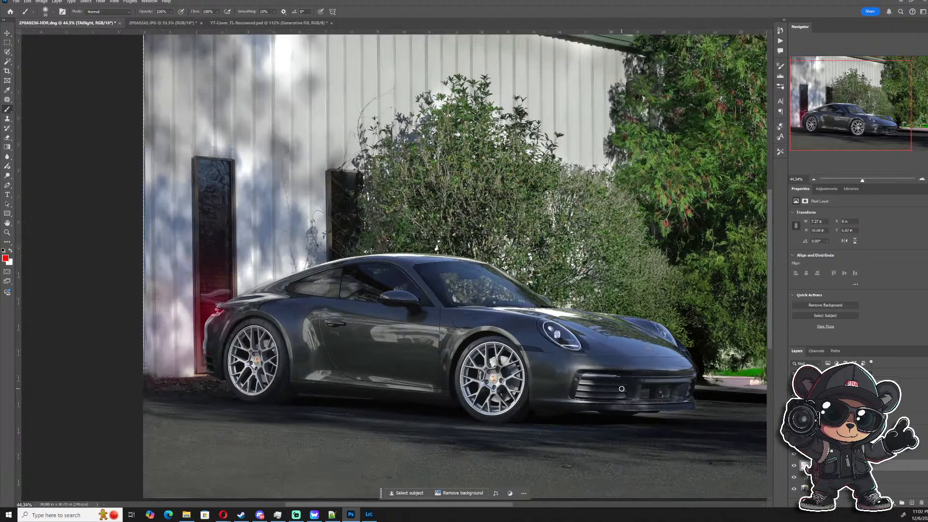
{"action": "scroll", "coordinate": [611, 383], "scroll_direction": "down", "scroll_amount": 4}
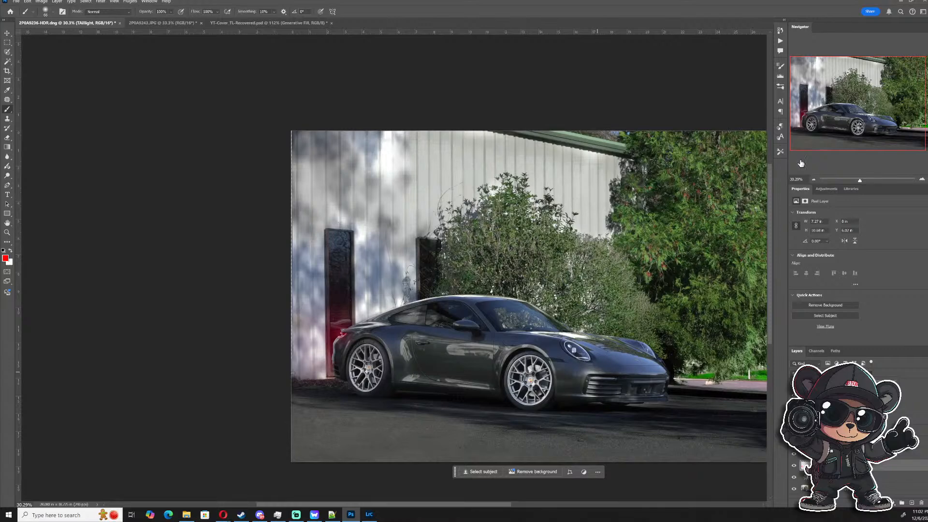
{"action": "left_click_drag", "start_coordinate": [817, 127], "coordinate": [869, 127]}
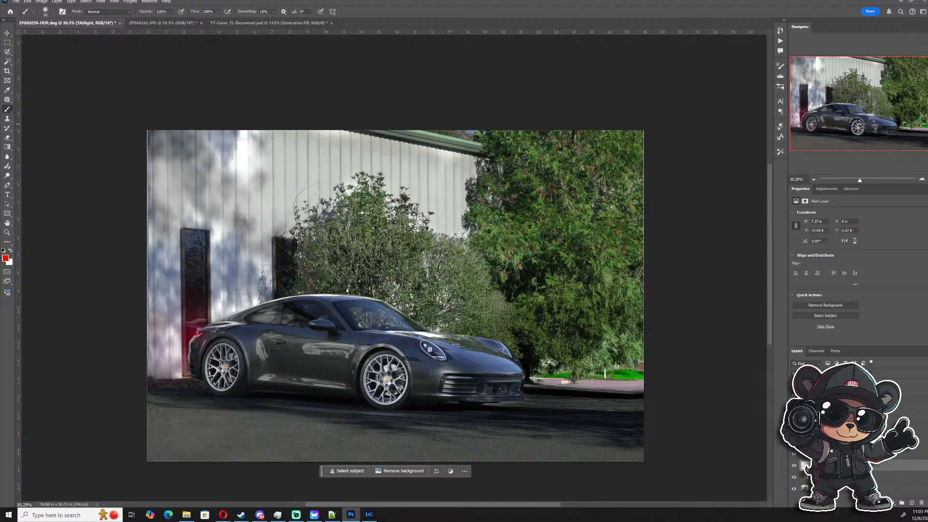
{"action": "left_click", "coordinate": [911, 503]}
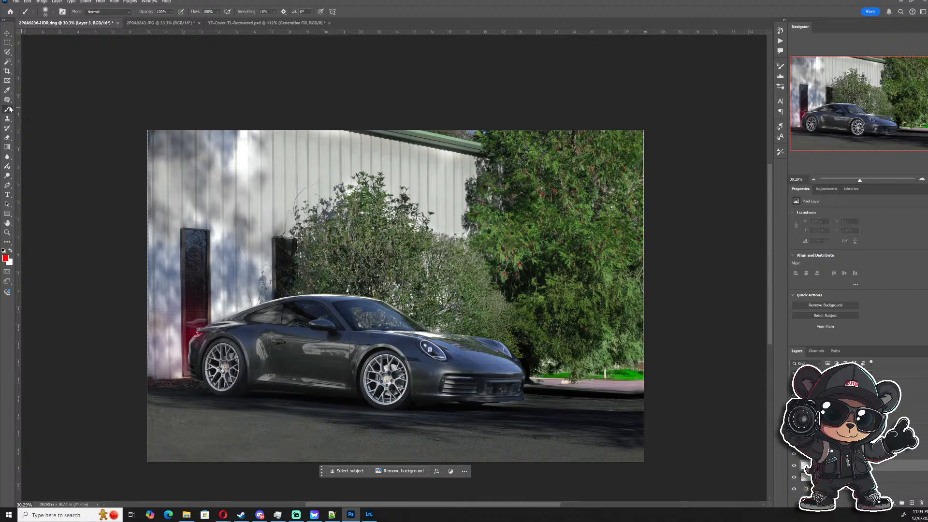
{"action": "left_click", "coordinate": [7, 43]}
{"action": "left_click_drag", "start_coordinate": [513, 161], "coordinate": [522, 449]}
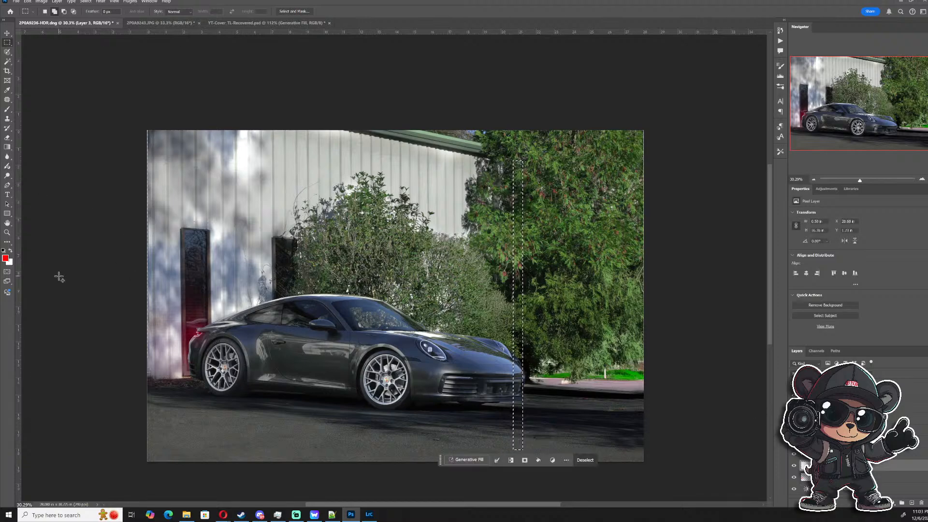
- Fill the narrow selection with white using an enlarged brush and deselect it
{"action": "key", "text": "x"}
{"action": "left_click", "coordinate": [8, 110]}
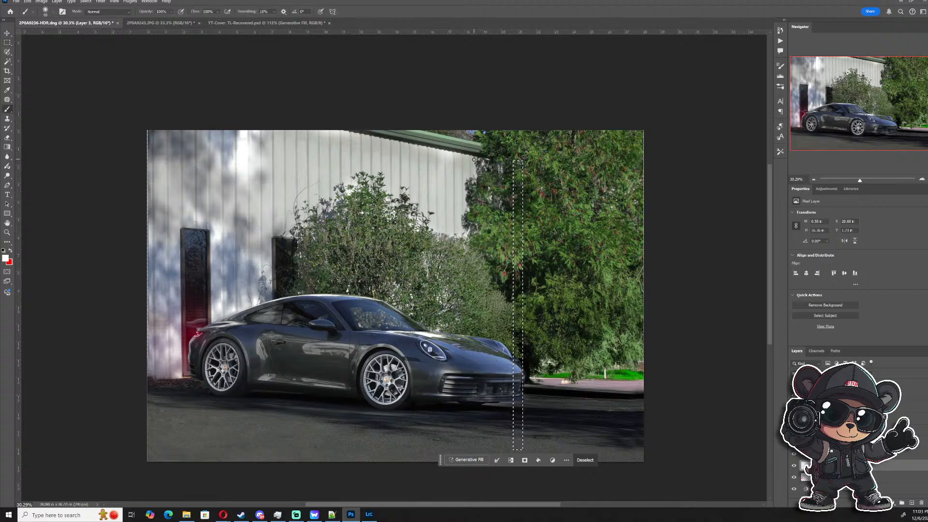
{"action": "right_click", "coordinate": [486, 150], "text": "alt"}
{"action": "left_click_drag", "start_coordinate": [519, 167], "coordinate": [534, 445]}
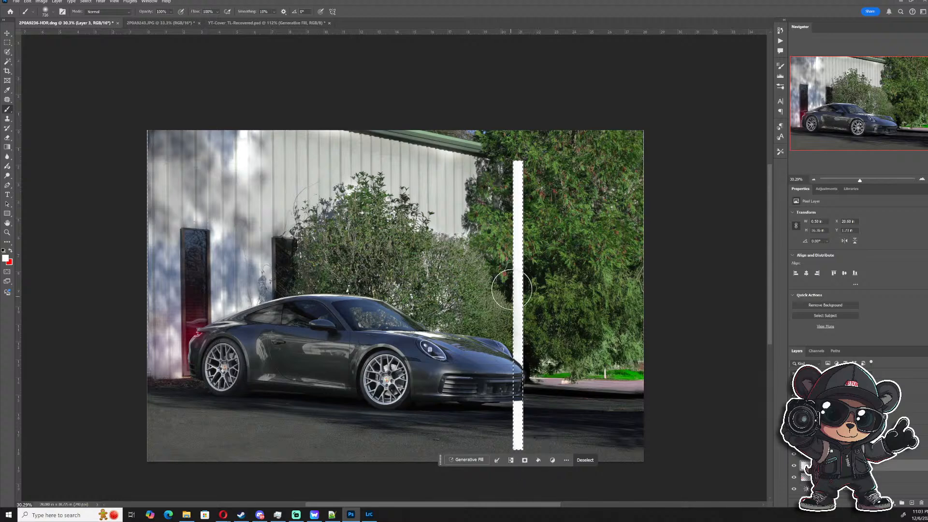
{"action": "key", "text": "ctrl+d"}
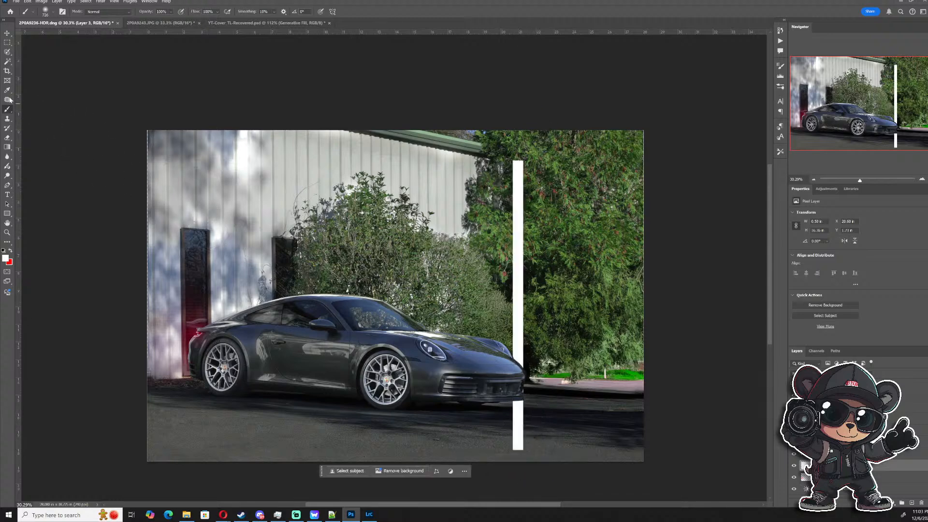
- Rotate the white strip to about -75.6° and move it onto the asphalt, running diagonally from behind the rear wheel
{"action": "left_click", "coordinate": [7, 33]}
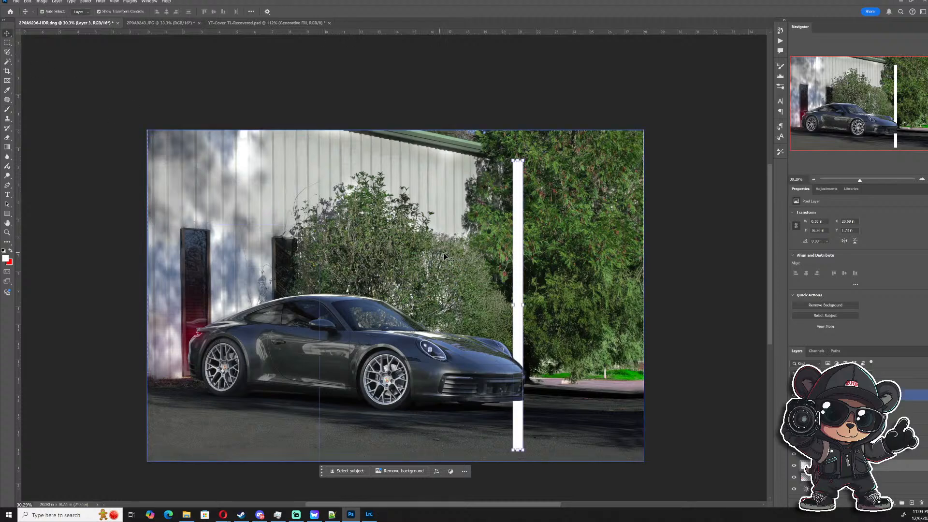
{"action": "key", "text": "ctrl+t"}
{"action": "left_click_drag", "start_coordinate": [506, 156], "coordinate": [226, 410]}
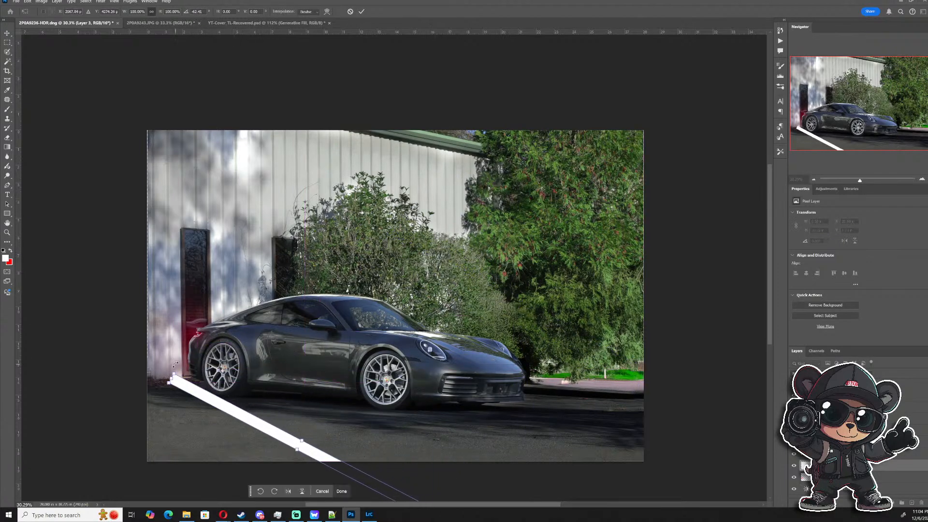
{"action": "left_click_drag", "start_coordinate": [197, 369], "coordinate": [133, 384]}
{"action": "mouse_move", "coordinate": [188, 411]}
{"action": "left_mouse_down"}
{"action": "mouse_move", "coordinate": [207, 388]}
{"action": "mouse_move", "coordinate": [195, 383]}
{"action": "mouse_move", "coordinate": [192, 400]}
{"action": "mouse_move", "coordinate": [203, 402]}
{"action": "left_mouse_up"}
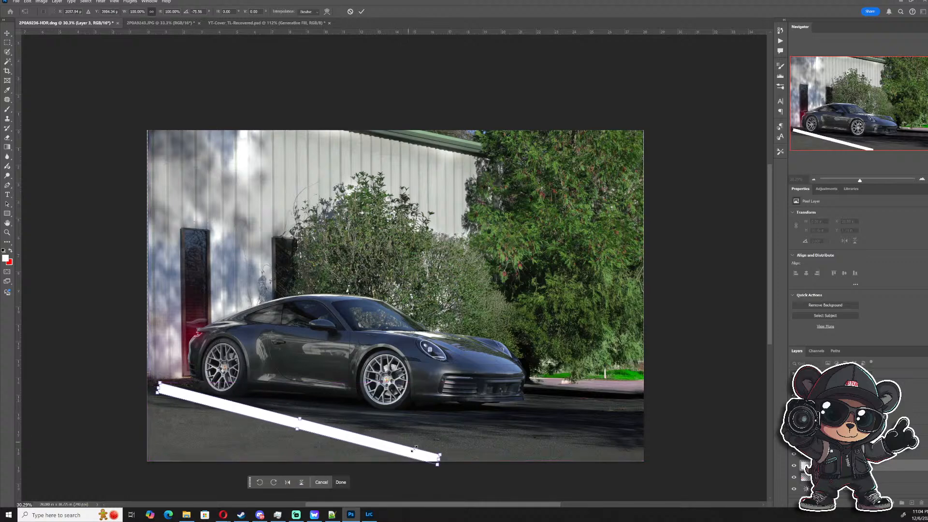
- Thin the white strip to about 51% width and 102% length, reposition it along the car's side, and apply the transform
{"action": "left_click_drag", "start_coordinate": [436, 461], "coordinate": [363, 431]}
{"action": "left_click_drag", "start_coordinate": [259, 418], "coordinate": [259, 416]}
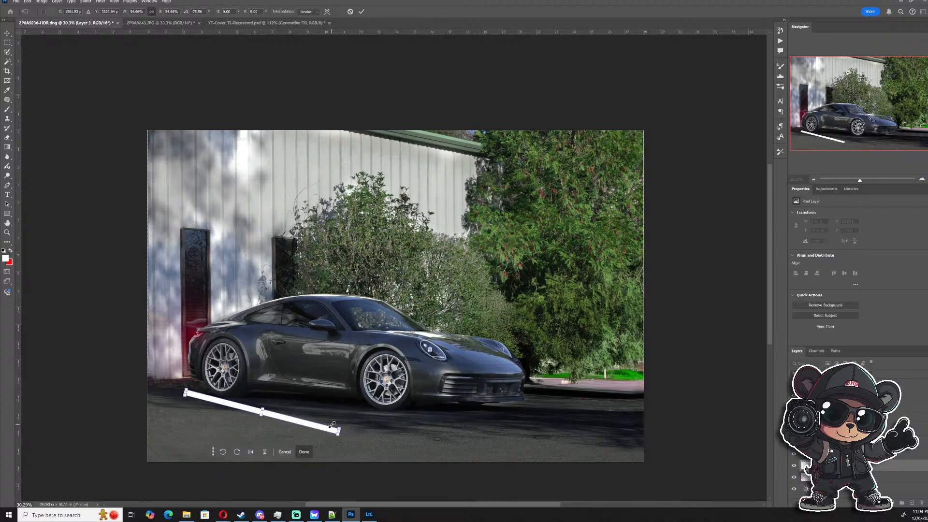
{"action": "left_click_drag", "start_coordinate": [338, 431], "coordinate": [475, 465]}
{"action": "left_click_drag", "start_coordinate": [327, 431], "coordinate": [314, 425]}
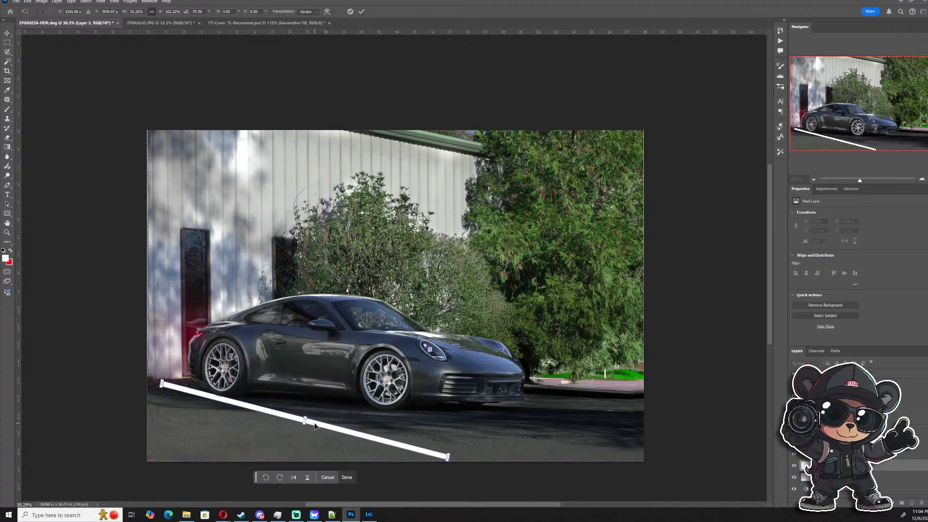
{"action": "left_click", "coordinate": [808, 374]}
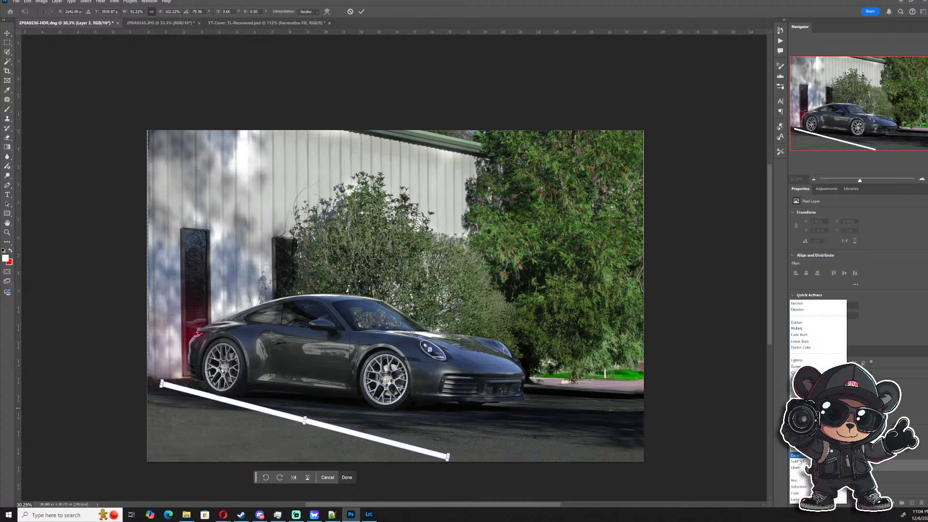
{"action": "left_click", "coordinate": [889, 461]}
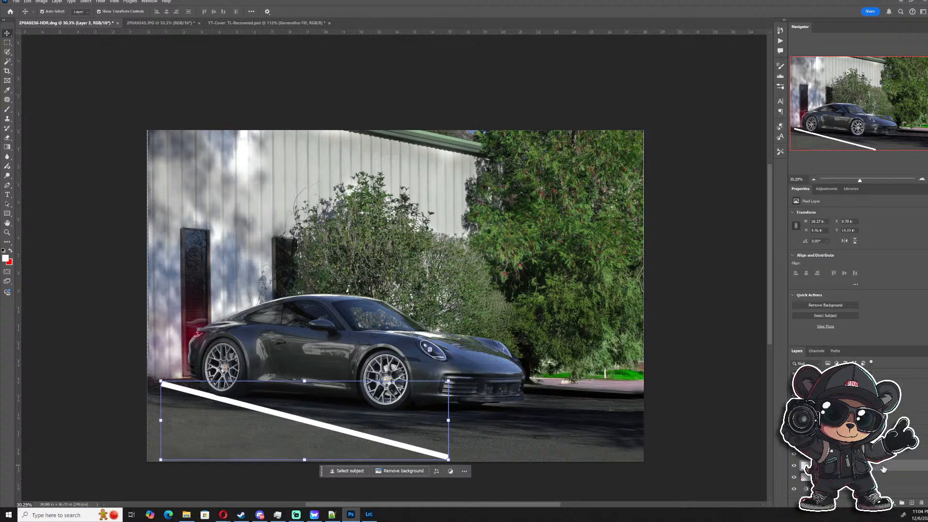
- Blend the white line into the asphalt with Blend If, splitting the underlying layer's dark slider and setting its white slider to 75 / 255
{"action": "double_click", "coordinate": [883, 467]}
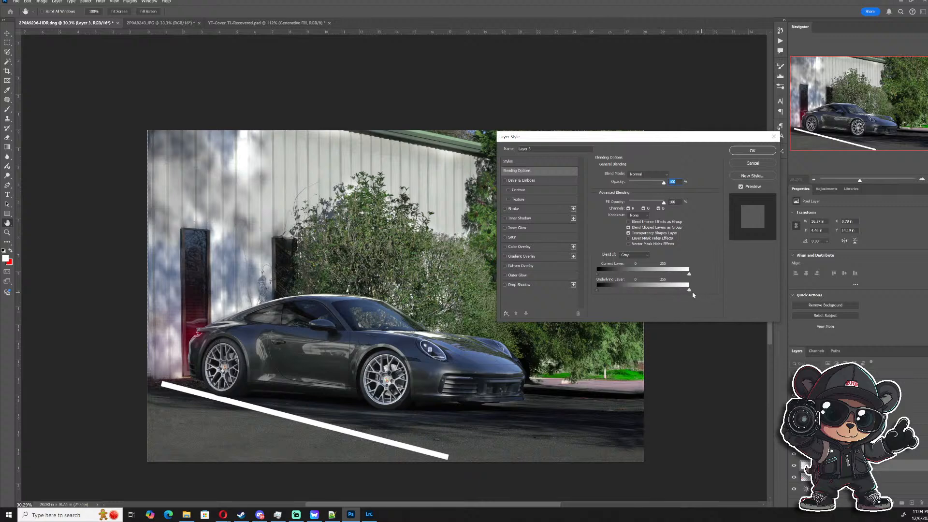
{"action": "left_click_drag", "start_coordinate": [689, 290], "coordinate": [623, 290]}
{"action": "mouse_move", "coordinate": [602, 292]}
{"action": "left_mouse_down"}
{"action": "mouse_move", "coordinate": [651, 292]}
{"action": "mouse_move", "coordinate": [602, 293]}
{"action": "left_mouse_up"}
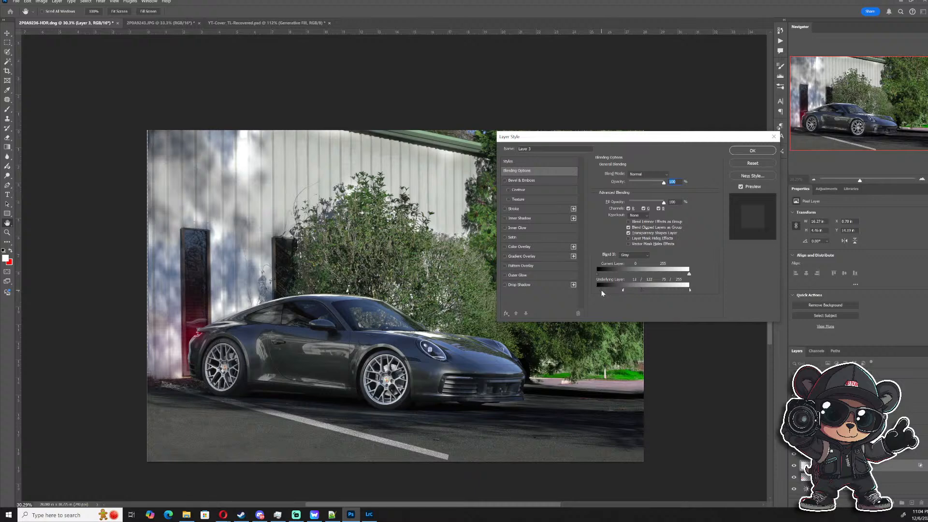
{"action": "left_click_drag", "start_coordinate": [601, 292], "coordinate": [600, 292]}
{"action": "left_click", "coordinate": [752, 152]}
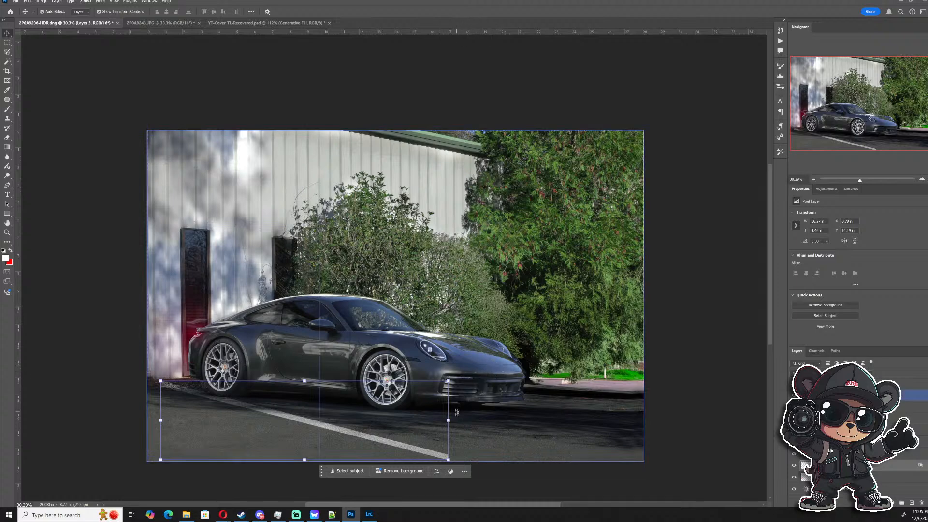
- Shrink the white parking line to about 90%, tilt it slightly, and shift it along the asphalt beside the car
{"action": "left_click_drag", "start_coordinate": [304, 460], "coordinate": [305, 451]}
{"action": "left_click_drag", "start_coordinate": [444, 452], "coordinate": [449, 441]}
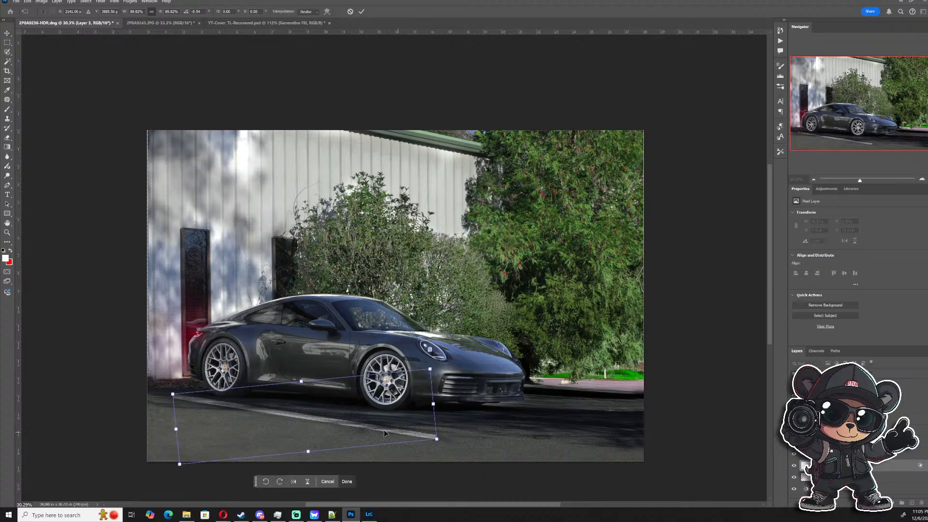
{"action": "left_click_drag", "start_coordinate": [388, 433], "coordinate": [363, 430]}
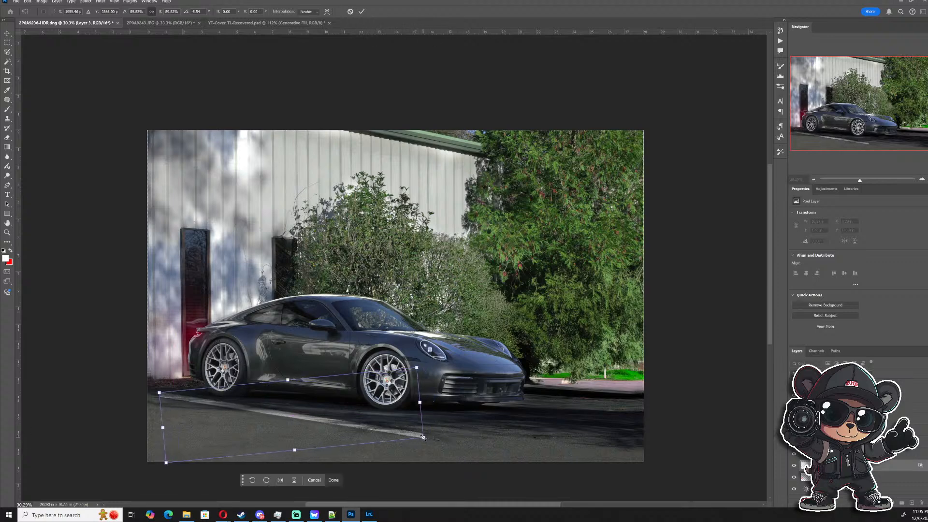
{"action": "mouse_move", "coordinate": [423, 439]}
{"action": "left_mouse_down"}
{"action": "mouse_move", "coordinate": [486, 442]}
{"action": "mouse_move", "coordinate": [394, 435]}
{"action": "mouse_move", "coordinate": [434, 442]}
{"action": "left_mouse_up"}
- Try a Perspective adjustment on the parking line's front end and undo it
{"action": "right_click", "coordinate": [387, 423]}
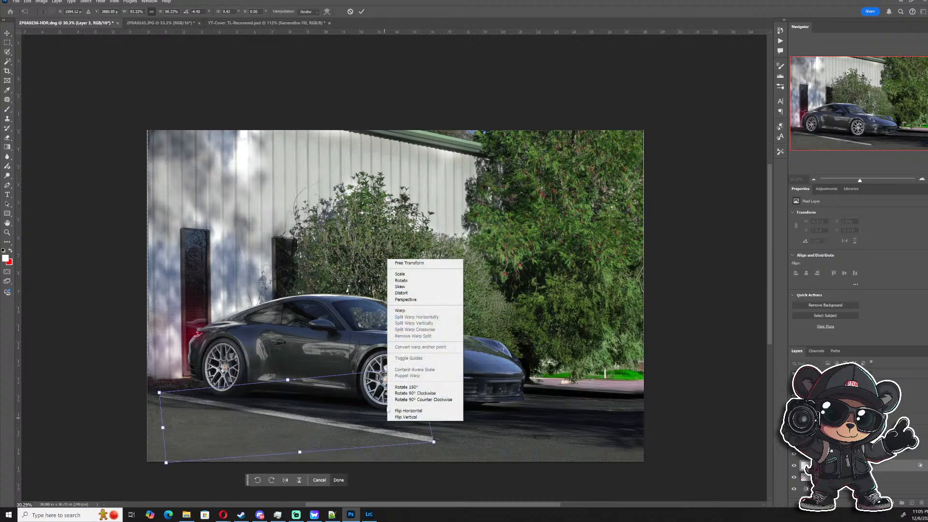
{"action": "left_click", "coordinate": [421, 300]}
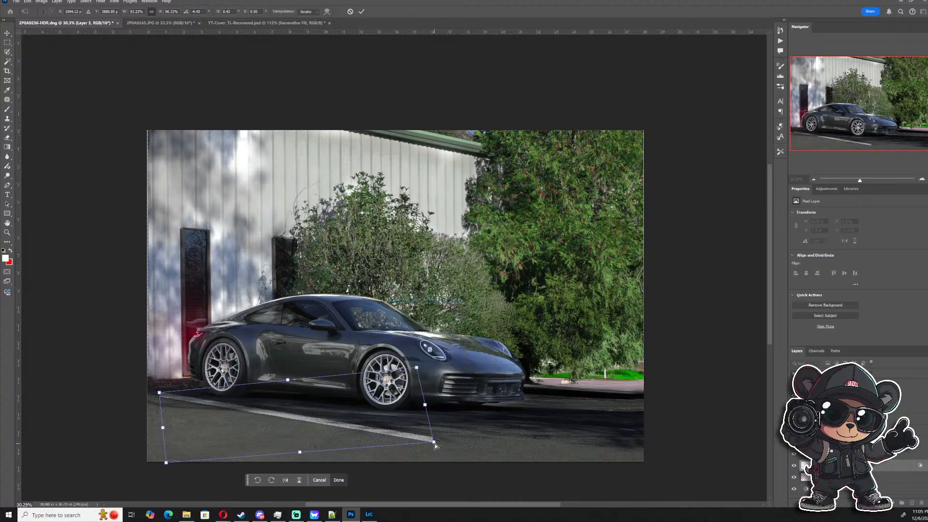
{"action": "left_click_drag", "start_coordinate": [434, 445], "coordinate": [435, 422]}
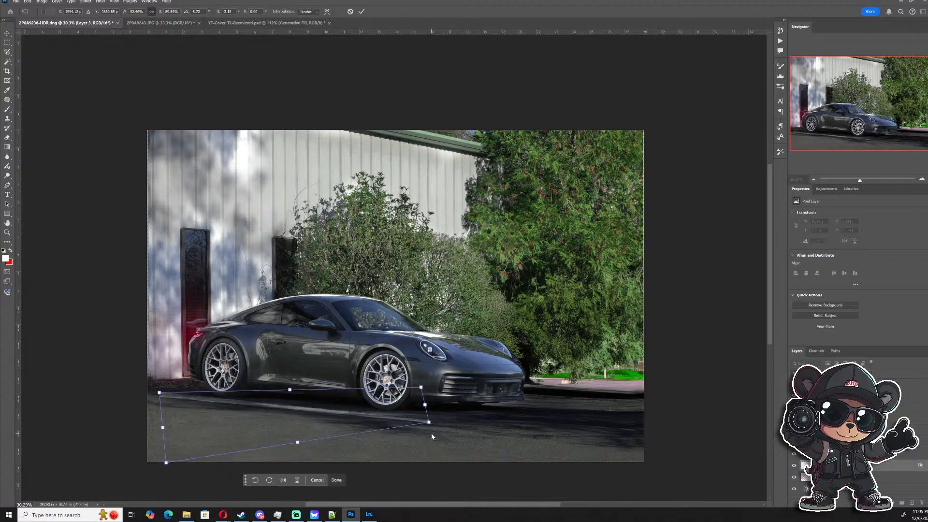
{"action": "key", "text": "ctrl+z"}
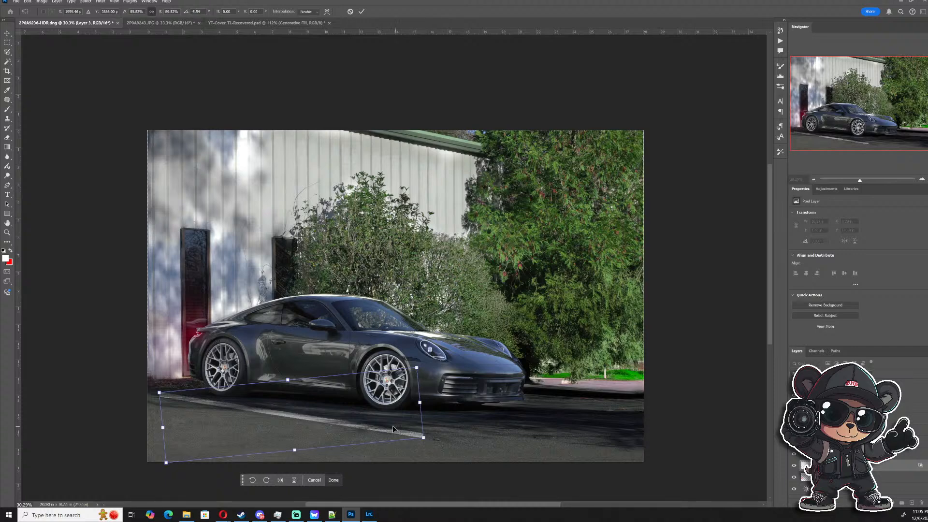
- Reshape the parking line with a Perspective transform that widens its near end and tapers its far end, and apply it
{"action": "right_click", "coordinate": [392, 425]}
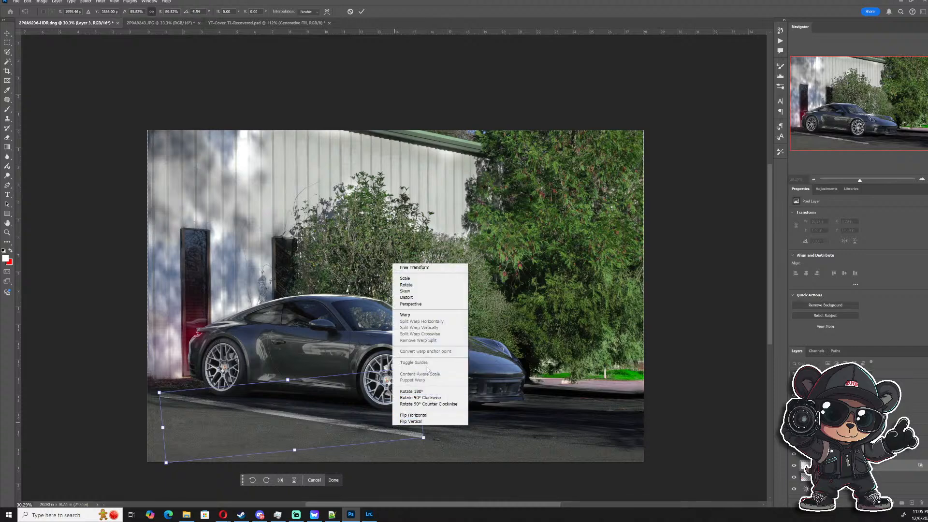
{"action": "left_click", "coordinate": [420, 304]}
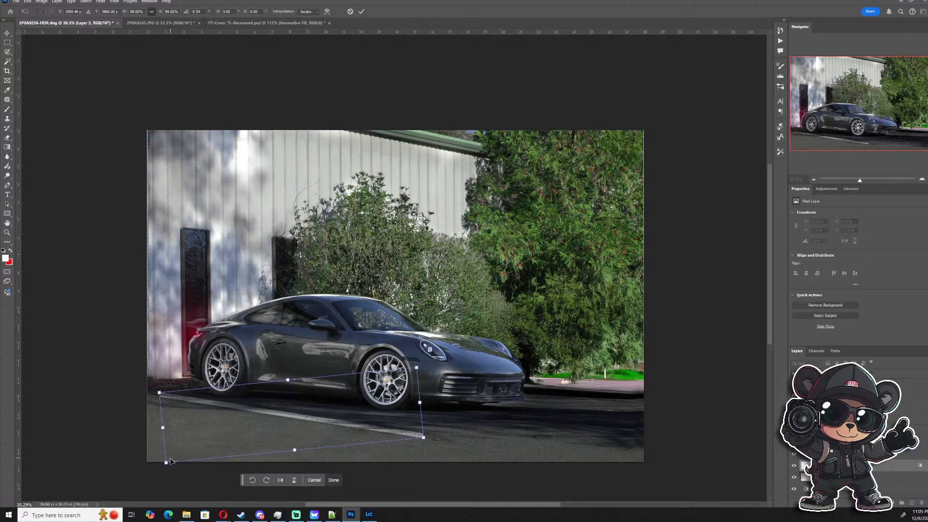
{"action": "left_click_drag", "start_coordinate": [165, 462], "coordinate": [167, 453]}
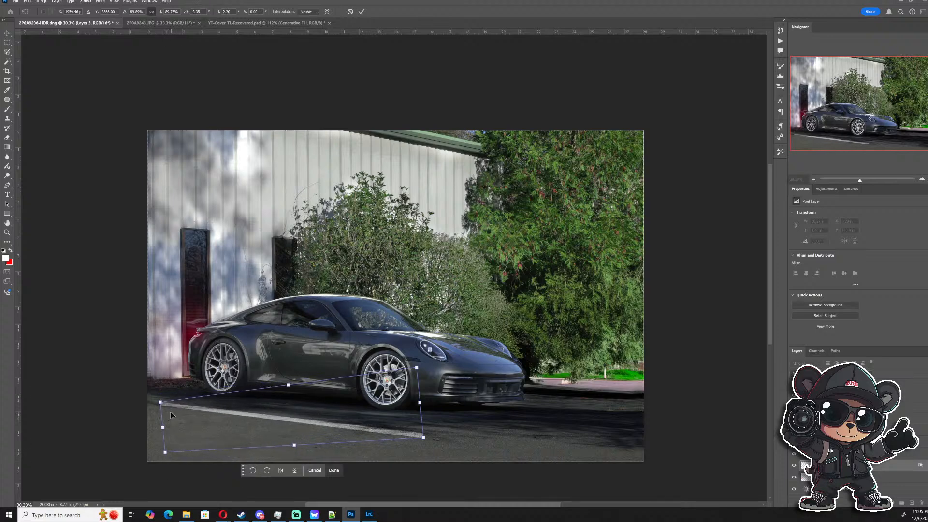
{"action": "left_click_drag", "start_coordinate": [423, 438], "coordinate": [400, 431]}
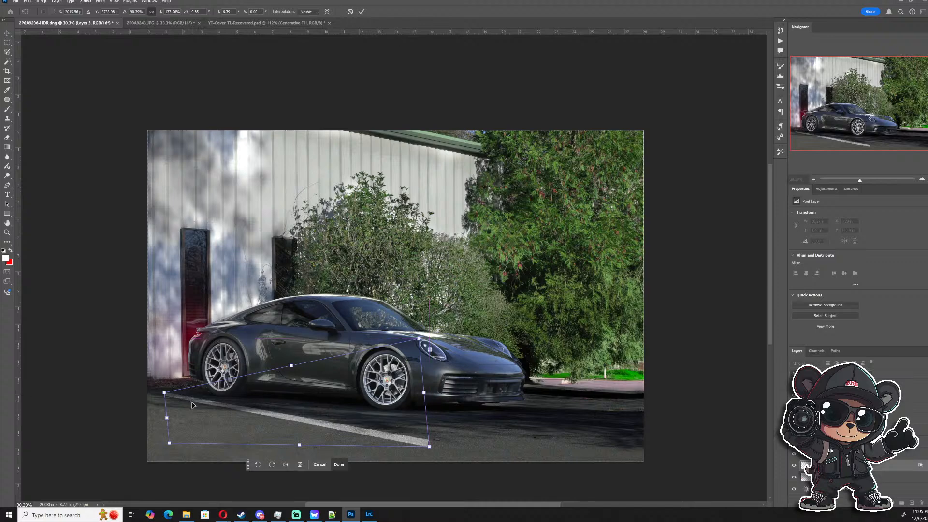
{"action": "left_click_drag", "start_coordinate": [166, 394], "coordinate": [176, 396]}
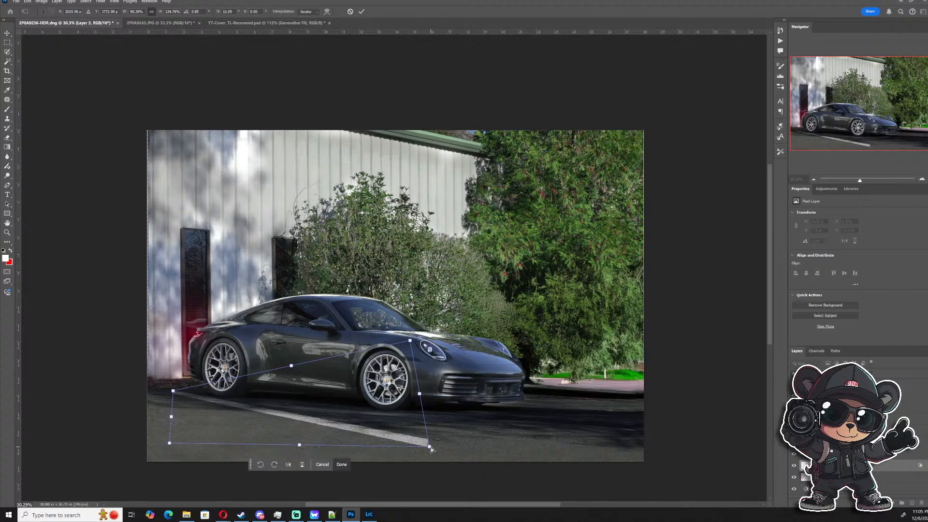
{"action": "left_click_drag", "start_coordinate": [431, 447], "coordinate": [409, 440]}
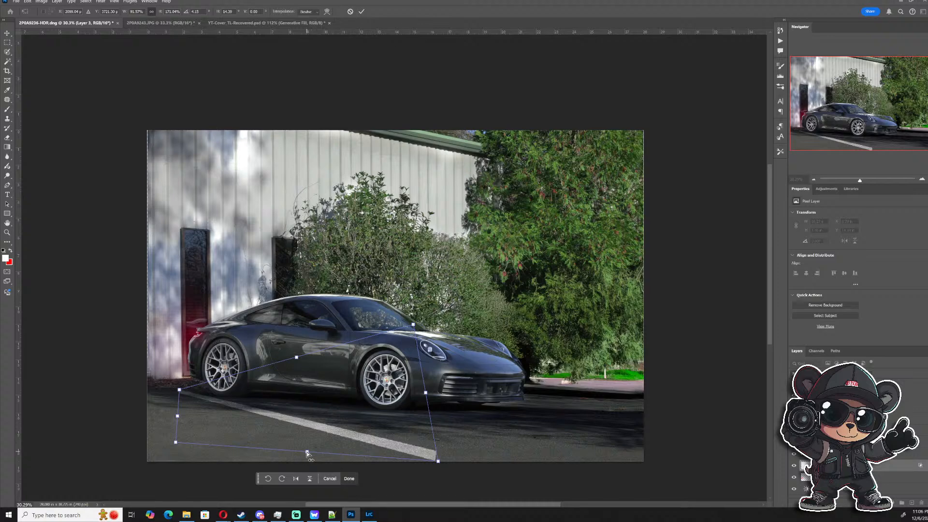
{"action": "left_click_drag", "start_coordinate": [306, 451], "coordinate": [338, 429]}
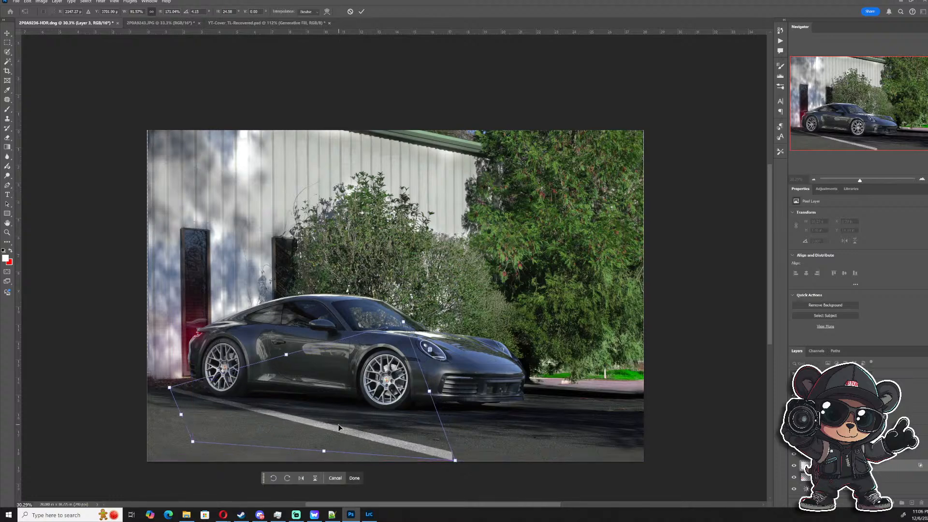
{"action": "key", "text": "Escape"}
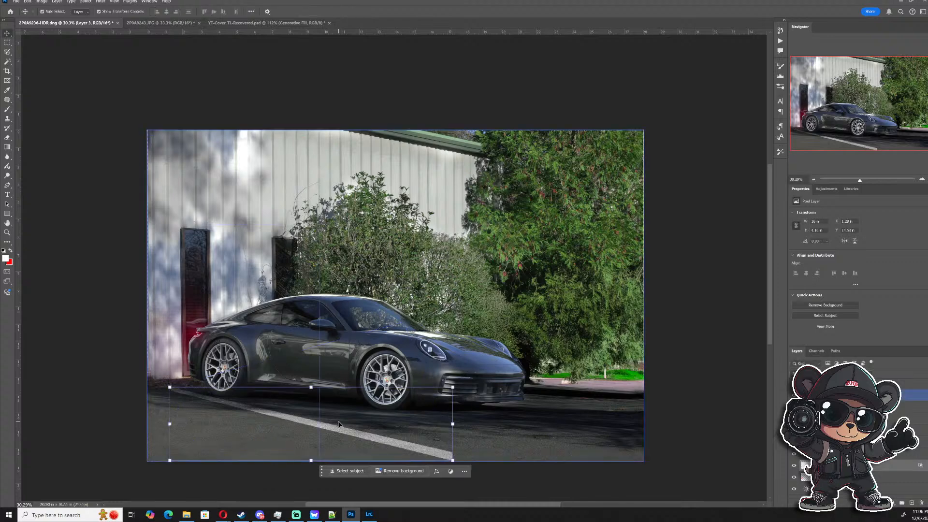
- Duplicate the parking line and move the copy up beneath the car's front bumper
{"action": "key", "text": "ctrl+j"}
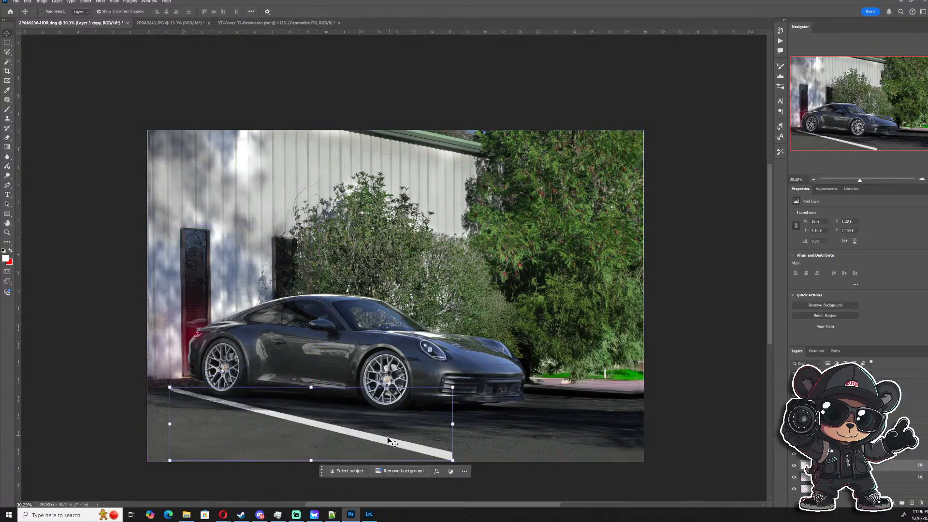
{"action": "left_click_drag", "start_coordinate": [385, 436], "coordinate": [400, 426]}
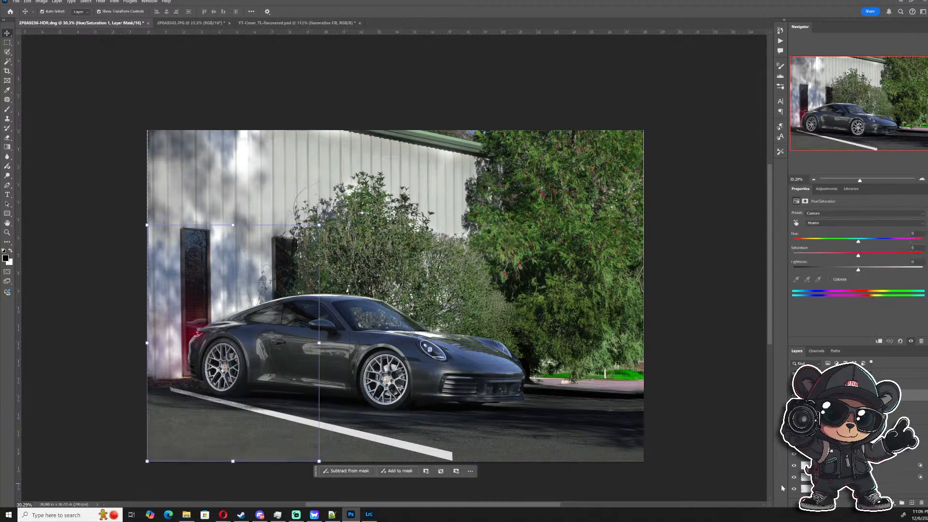
{"action": "left_click", "coordinate": [333, 435]}
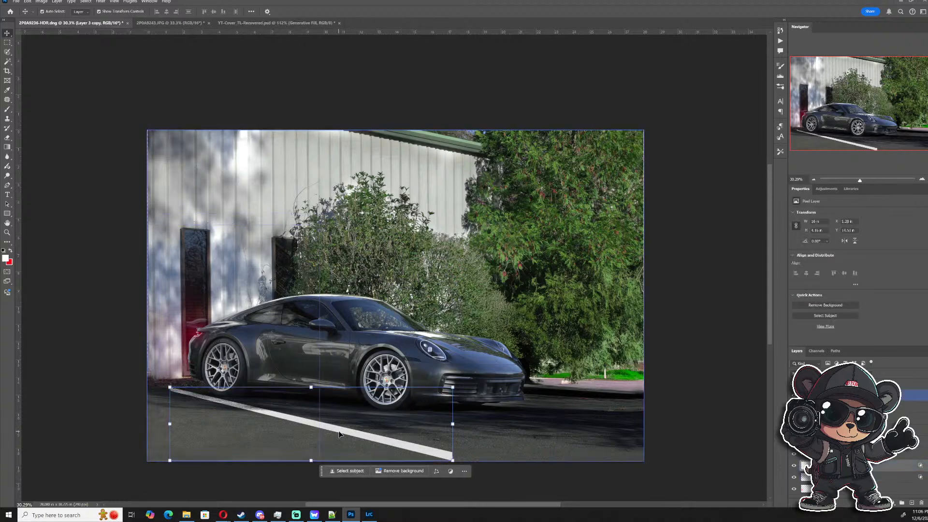
{"action": "left_click_drag", "start_coordinate": [339, 434], "coordinate": [425, 399]}
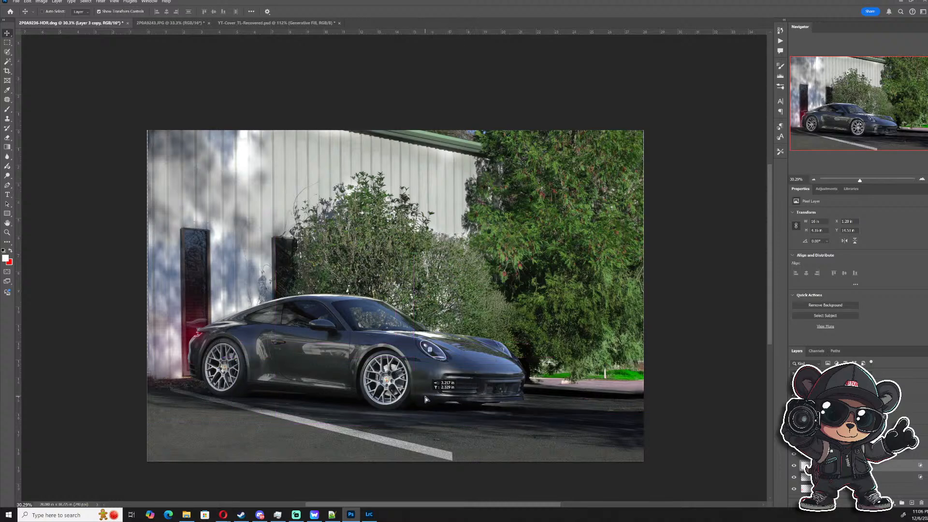
{"action": "left_click_drag", "start_coordinate": [427, 397], "coordinate": [427, 397]}
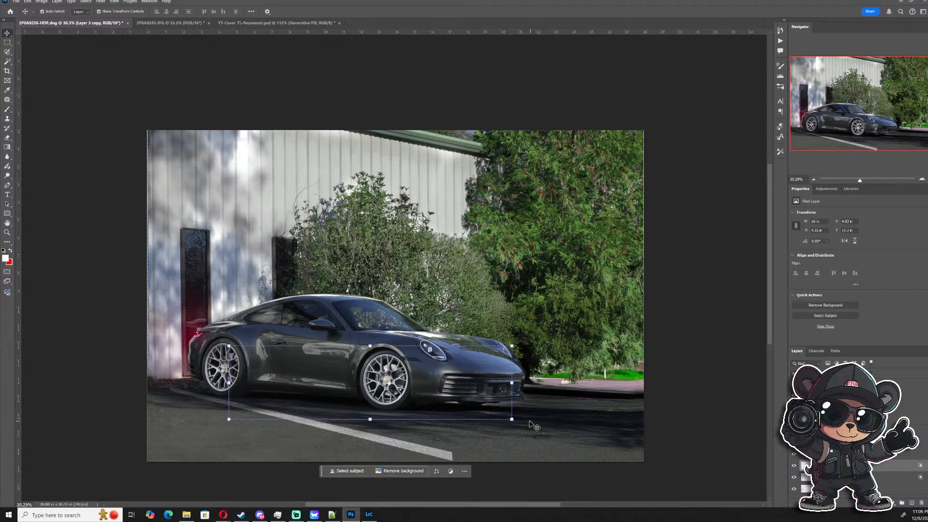
- Undo the line's duplicate, its reshaping, and its Blend If settings
{"action": "key", "text": "ctrl+z"}
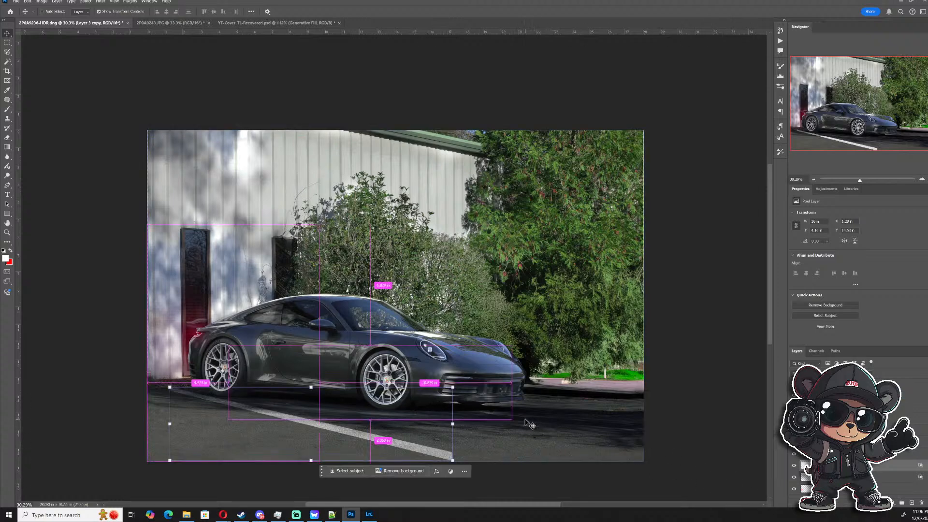
{"action": "key", "text": "ctrl+z"}
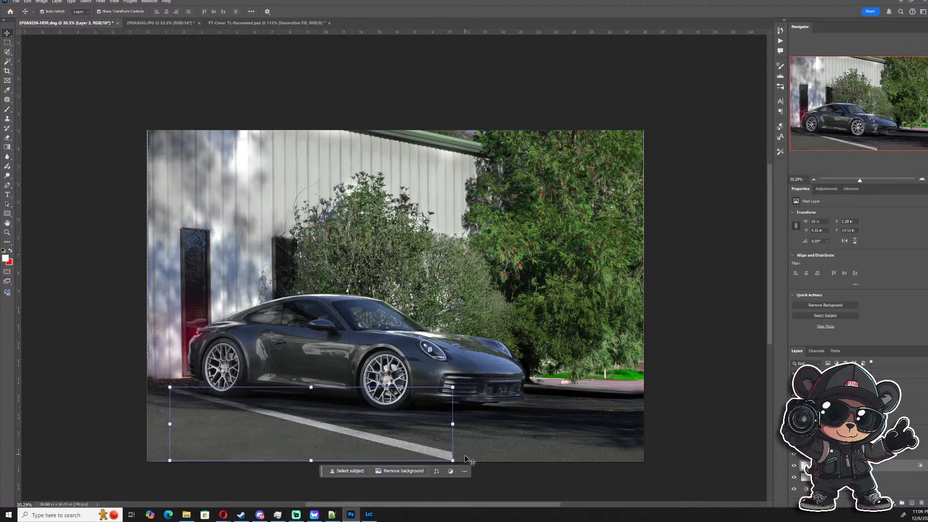
{"action": "key", "text": "ctrl+z"}
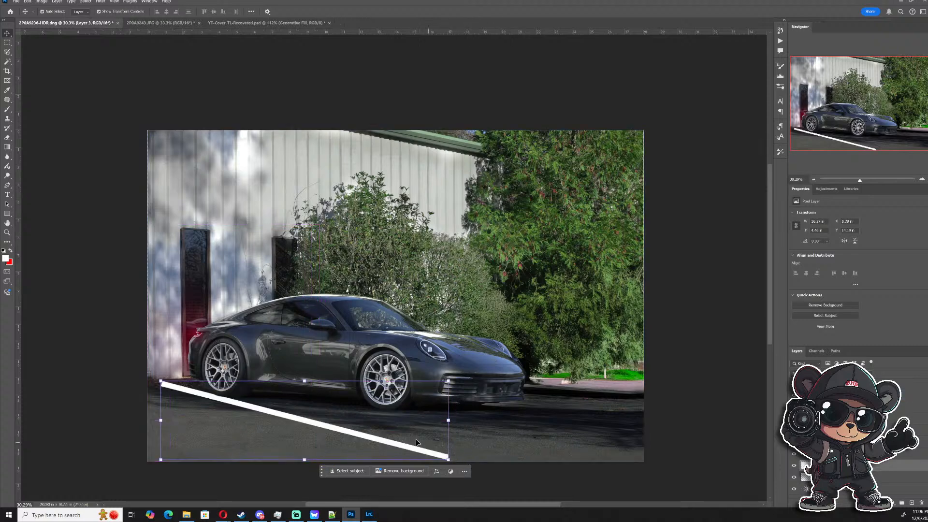
{"action": "right_click", "coordinate": [394, 443]}
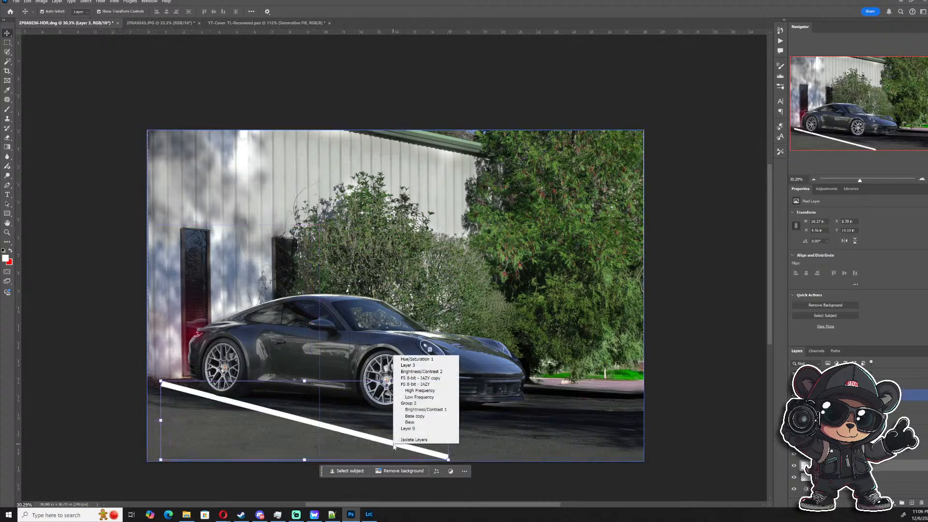
{"action": "left_click", "coordinate": [355, 403]}
{"action": "right_click", "coordinate": [415, 424]}
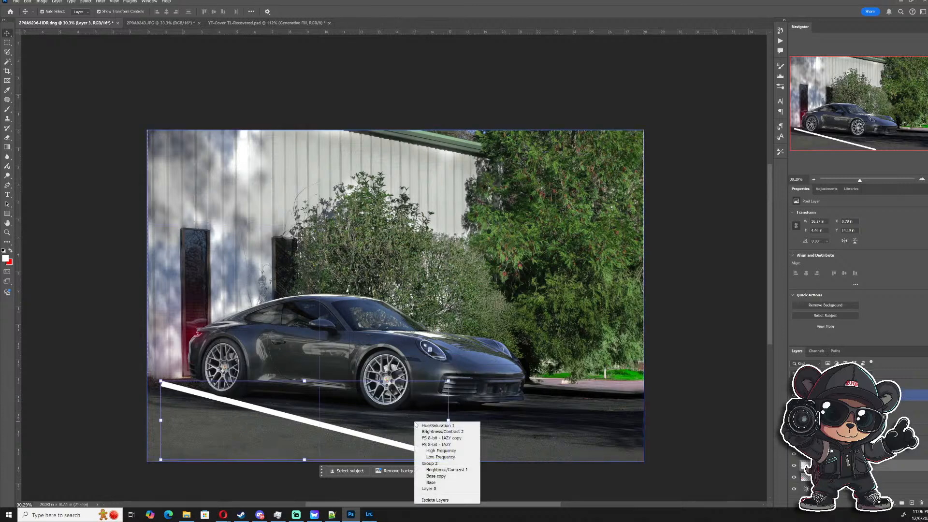
{"action": "key", "text": "Escape"}
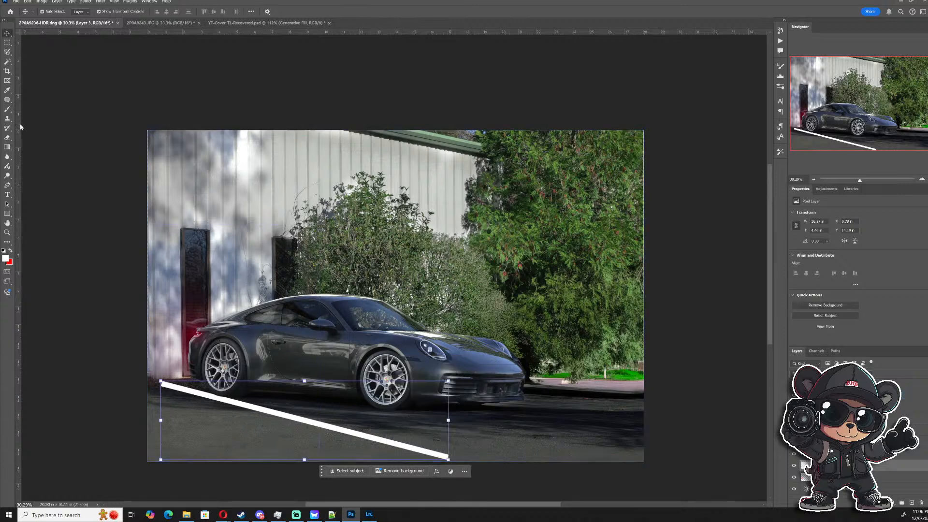
- Start a Perspective transform on the white line and taper its far end behind the rear wheel
{"action": "left_click", "coordinate": [16, 2]}
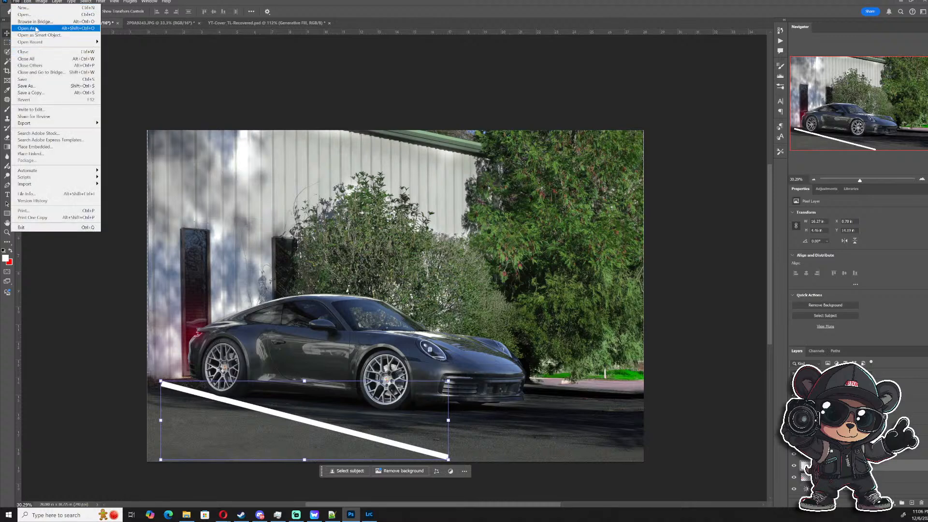
{"action": "mouse_move", "coordinate": [28, 1]}
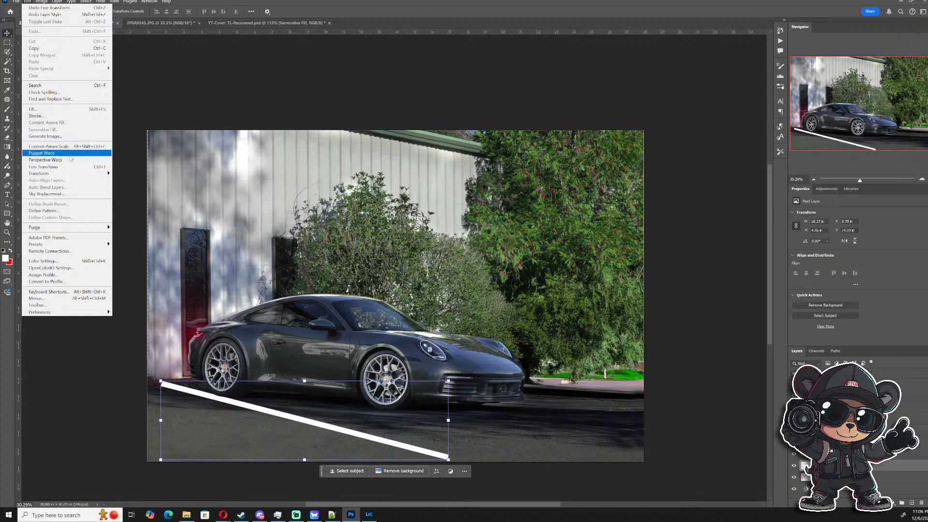
{"action": "mouse_move", "coordinate": [73, 173]}
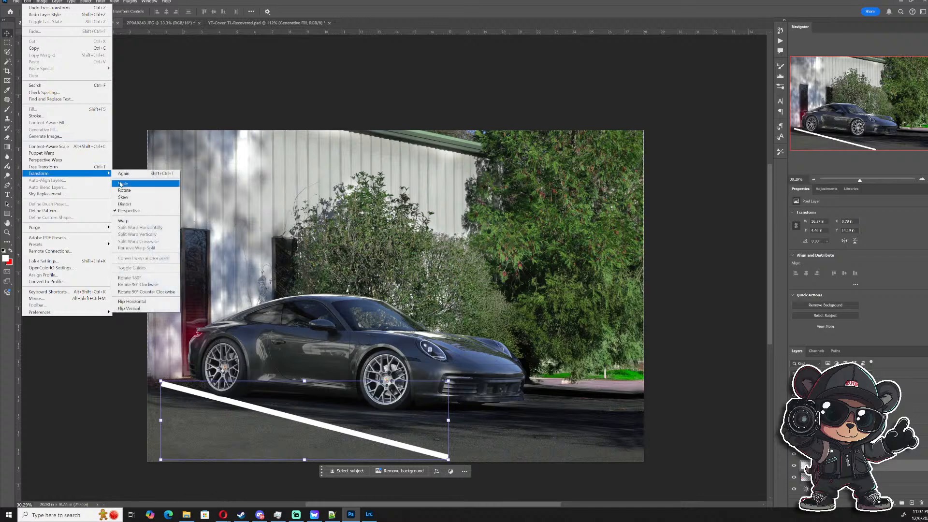
{"action": "left_click", "coordinate": [146, 211]}
{"action": "left_click_drag", "start_coordinate": [448, 459], "coordinate": [449, 459]}
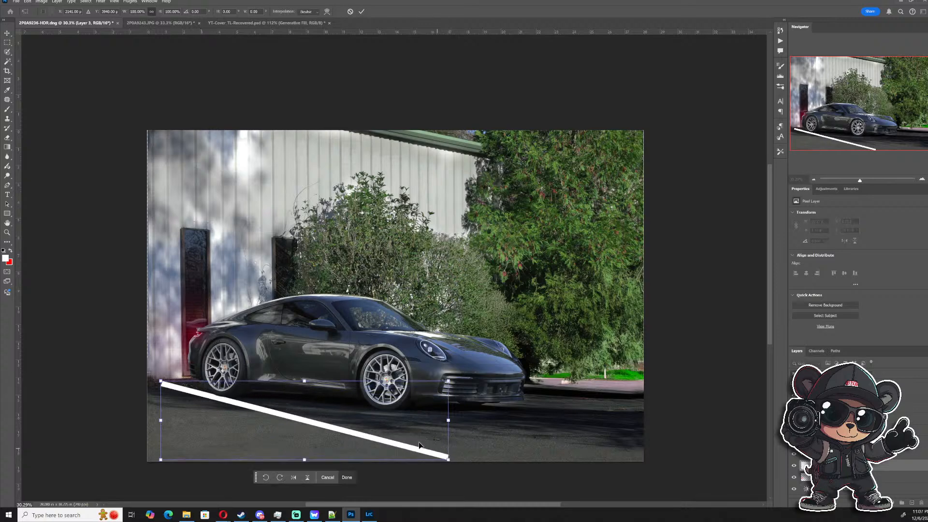
{"action": "left_click_drag", "start_coordinate": [161, 459], "coordinate": [161, 435]}
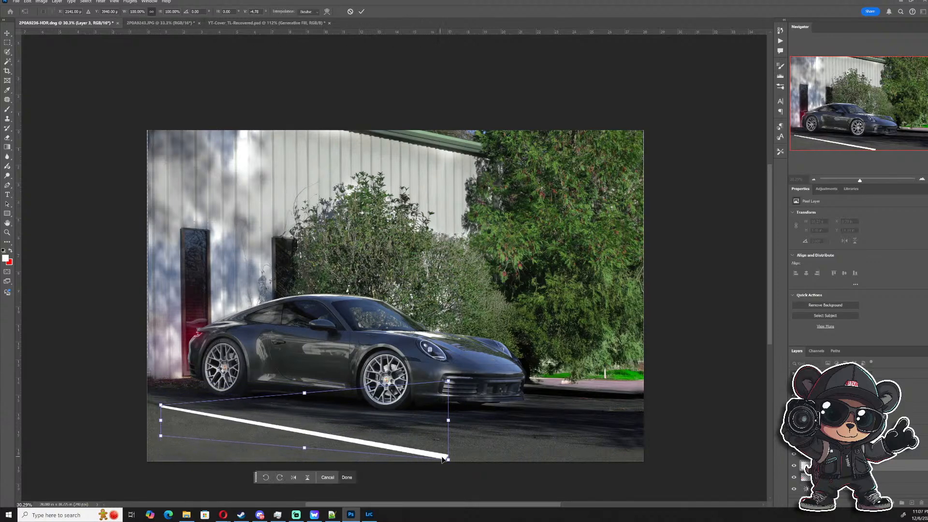
- Reduce the line's height to about 85%, move it closer to the car, flatten its slant, and apply the transform
{"action": "mouse_move", "coordinate": [448, 460]}
{"action": "left_mouse_down"}
{"action": "mouse_move", "coordinate": [413, 436]}
{"action": "mouse_move", "coordinate": [418, 426]}
{"action": "left_mouse_up"}
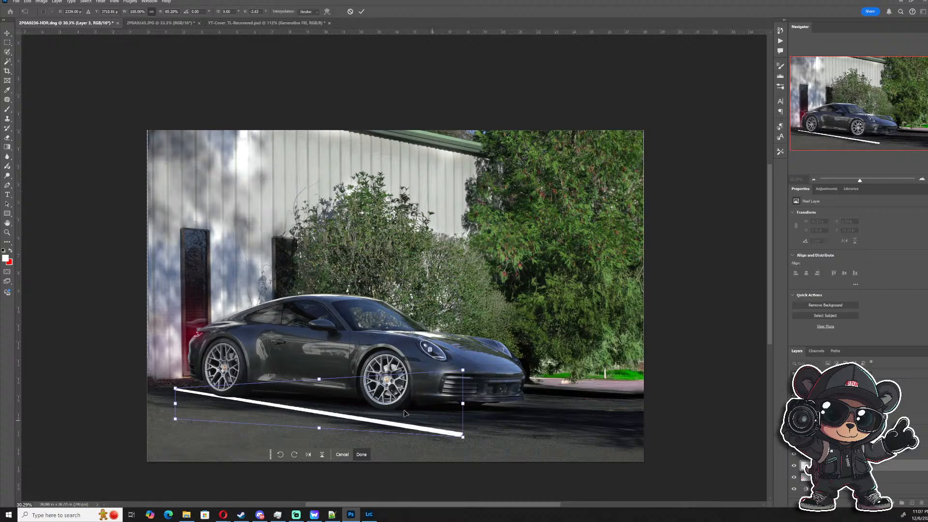
{"action": "left_click_drag", "start_coordinate": [206, 400], "coordinate": [211, 403]}
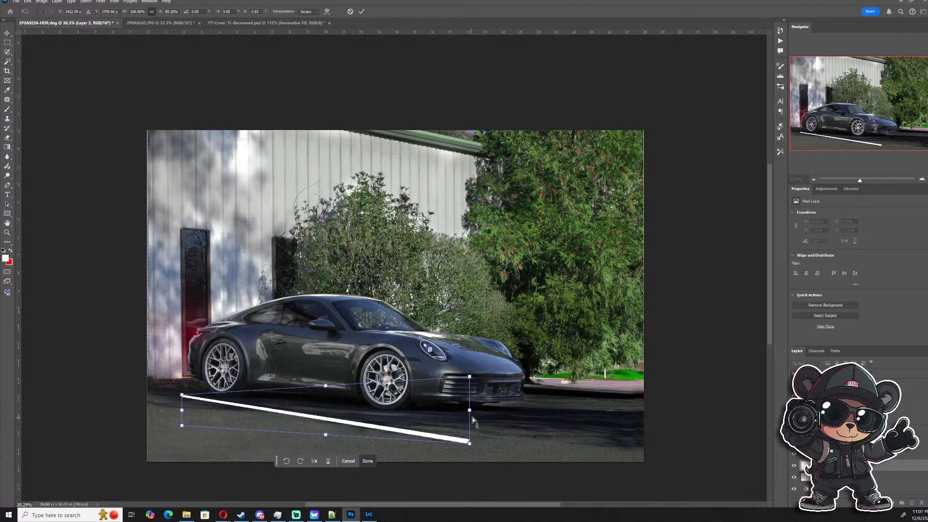
{"action": "left_click_drag", "start_coordinate": [458, 412], "coordinate": [386, 407]}
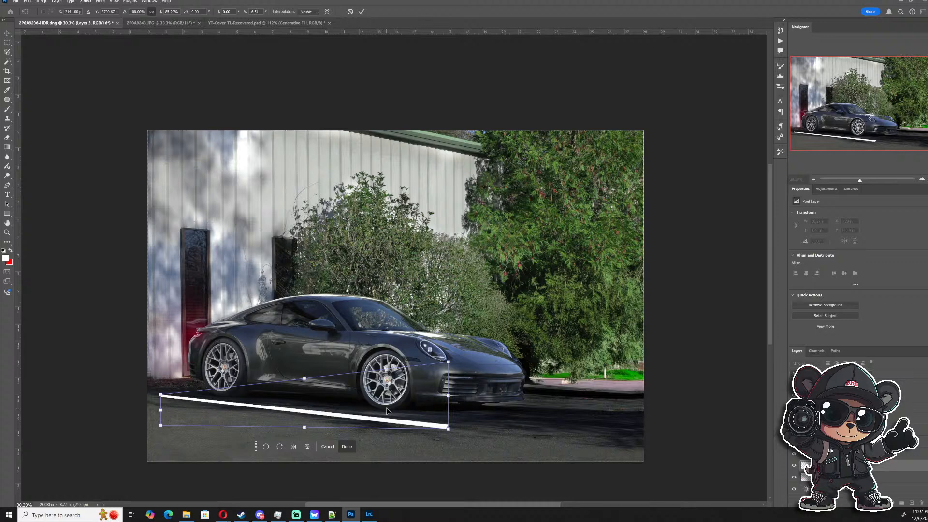
{"action": "key", "text": "Return"}
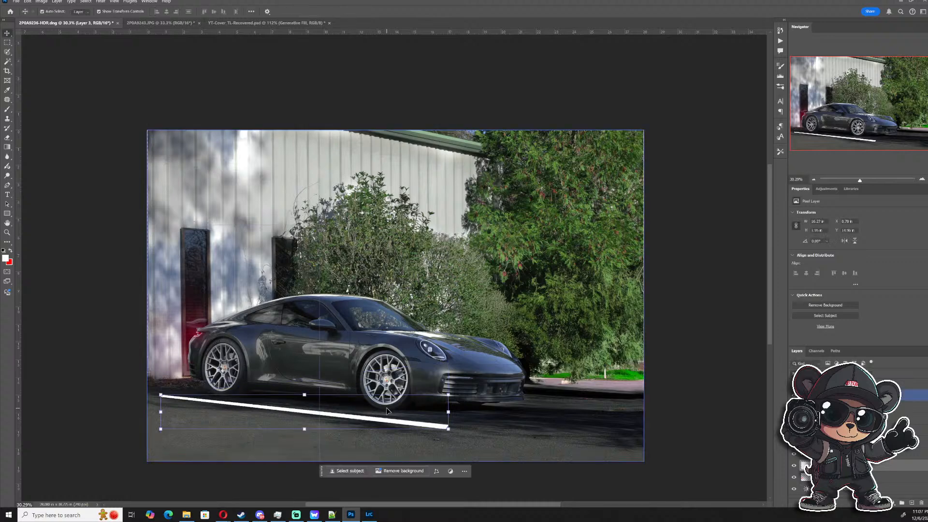
{"action": "key", "text": "ctrl"}
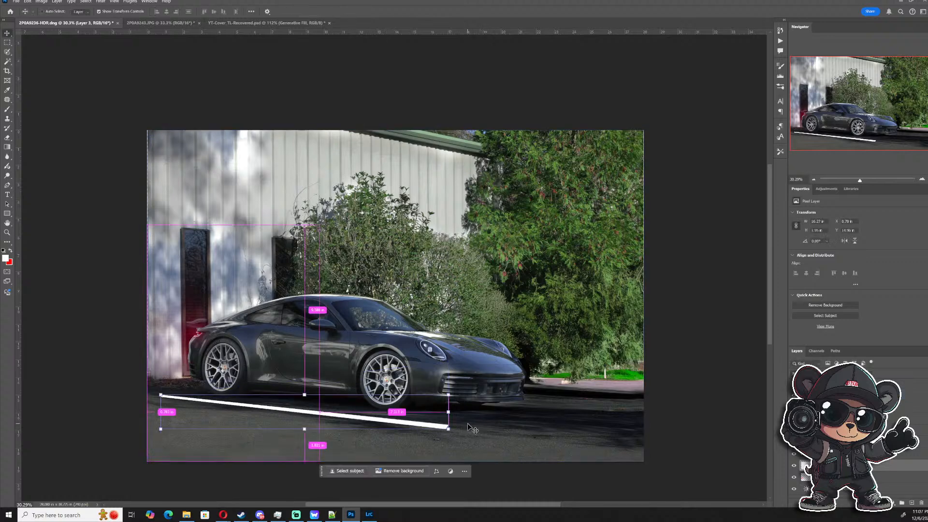
- Blend the white line into the asphalt with Blend If, splitting the Underlying Layer shadow slider and moving its bright half to about the midpoint
{"action": "right_click", "coordinate": [398, 421]}
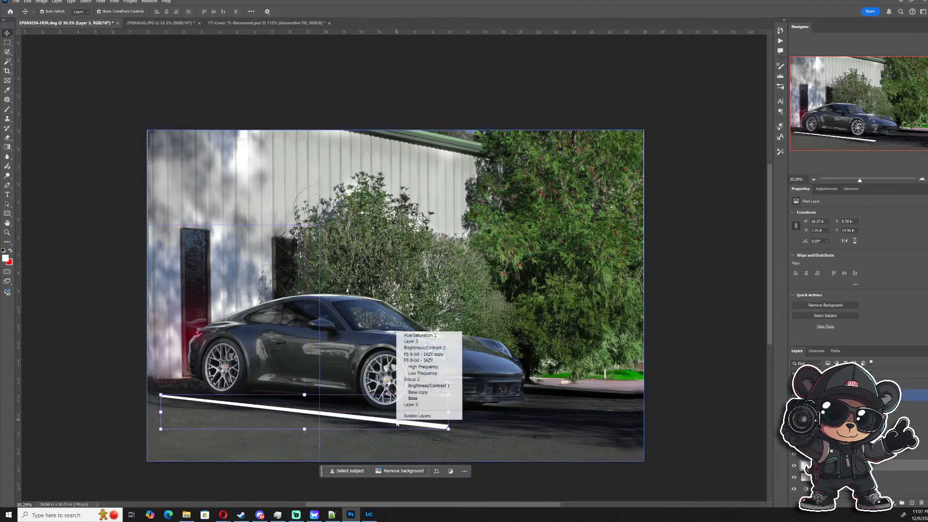
{"action": "left_click", "coordinate": [319, 411]}
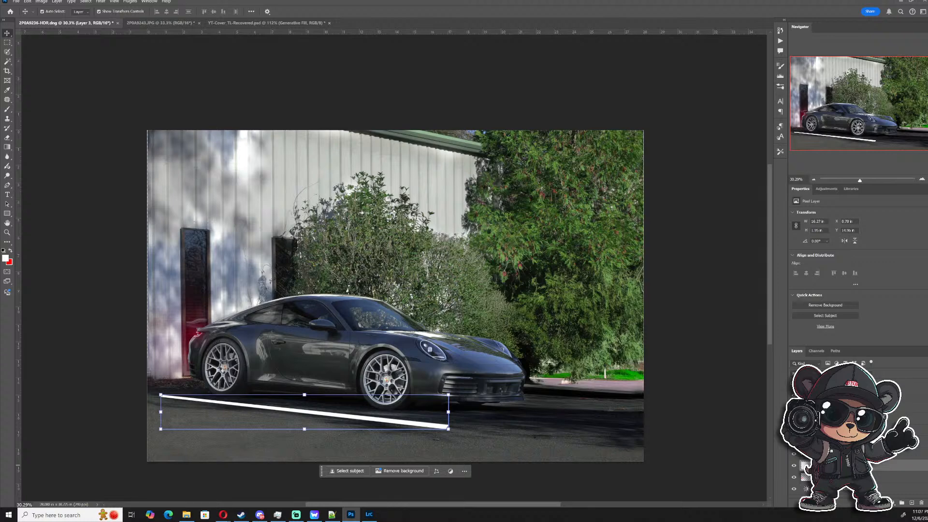
{"action": "double_click", "coordinate": [865, 466]}
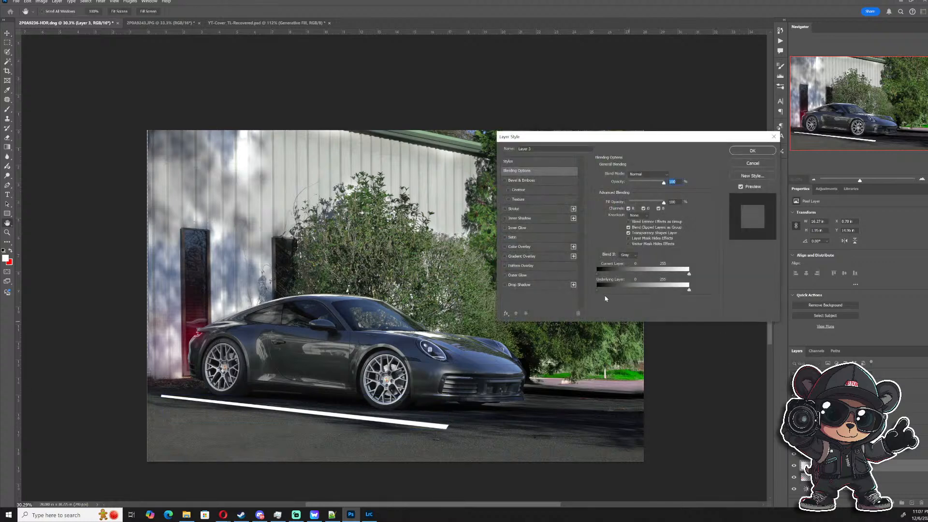
{"action": "left_click_drag", "start_coordinate": [598, 289], "coordinate": [623, 291]}
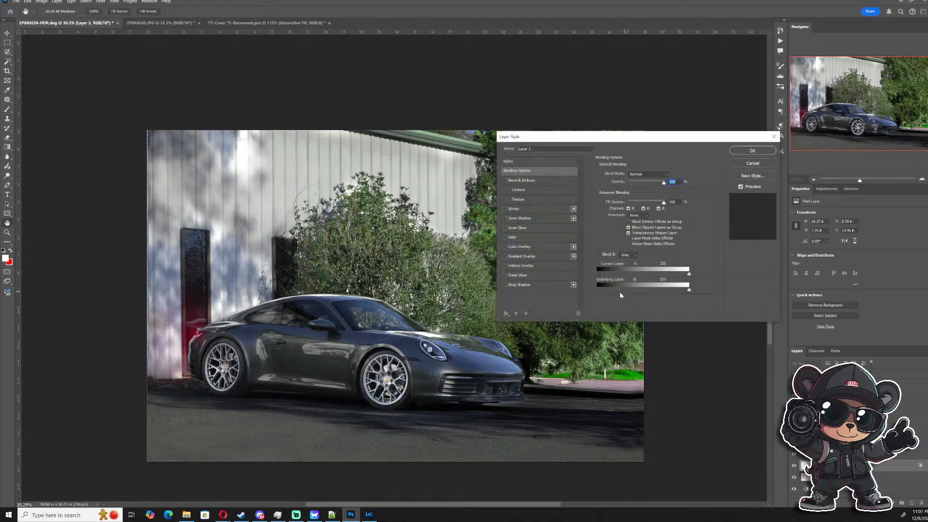
{"action": "key", "text": "alt"}
{"action": "mouse_move", "coordinate": [623, 290]}
{"action": "left_mouse_down"}
{"action": "mouse_move", "coordinate": [590, 290]}
{"action": "mouse_move", "coordinate": [674, 288]}
{"action": "mouse_move", "coordinate": [644, 284]}
{"action": "left_mouse_up"}
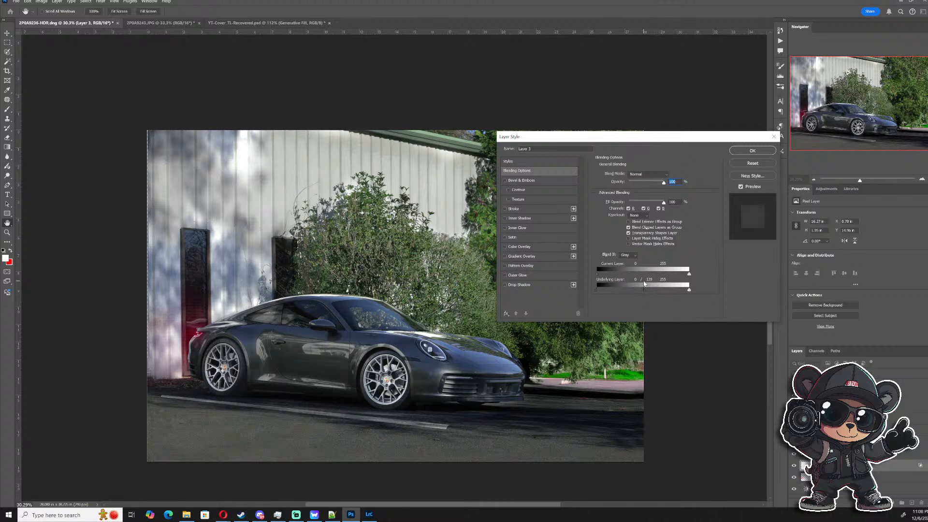
{"action": "left_click", "coordinate": [750, 151]}
- Scale the parking line to about 95.6%, skew its near end slightly upward, and apply the transform
{"action": "key", "text": "v"}
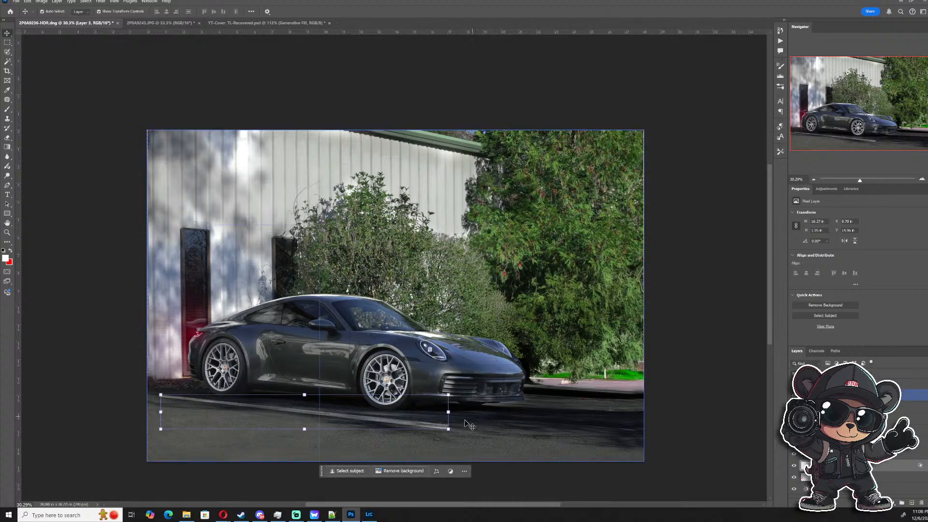
{"action": "left_click_drag", "start_coordinate": [448, 412], "coordinate": [434, 377]}
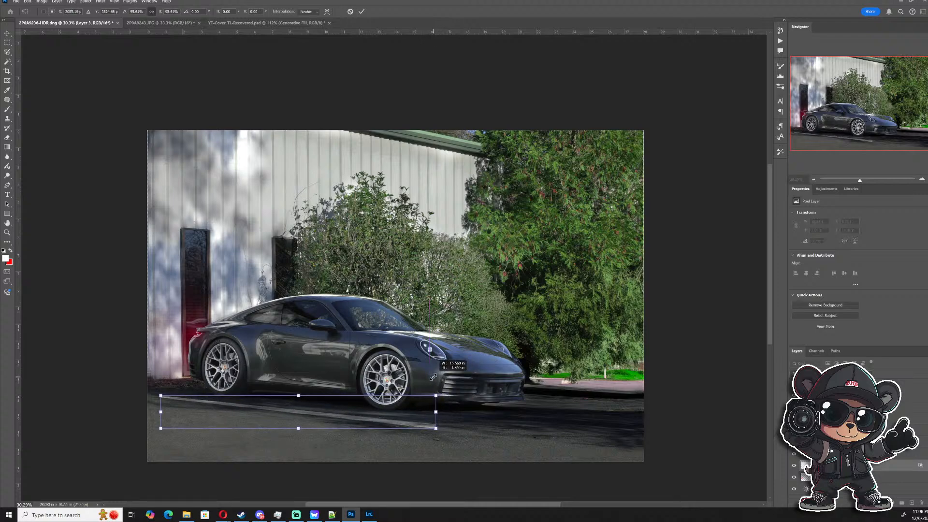
{"action": "right_click", "coordinate": [414, 419]}
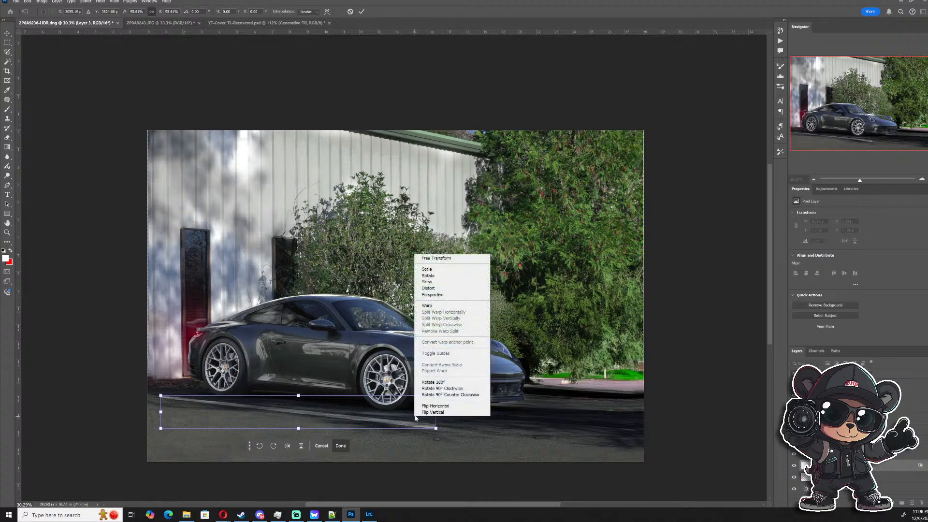
{"action": "left_click", "coordinate": [441, 283]}
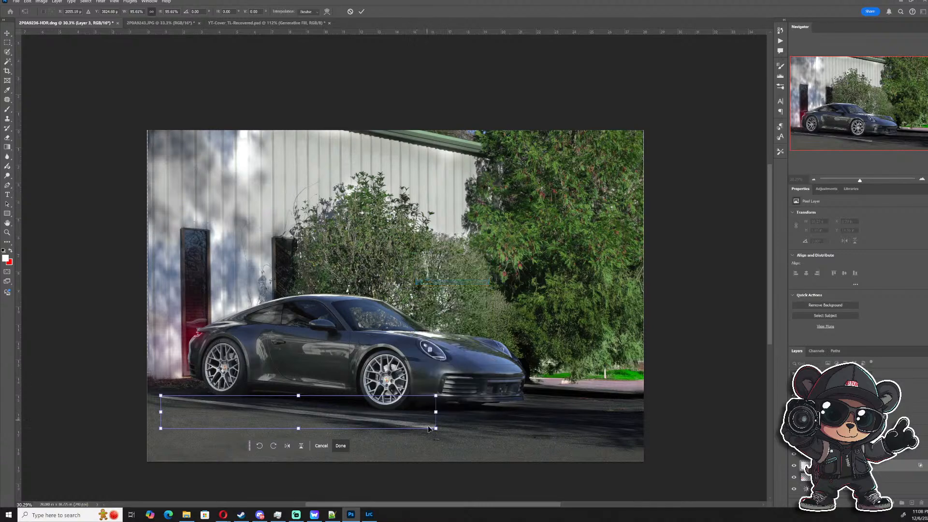
{"action": "left_click_drag", "start_coordinate": [436, 414], "coordinate": [439, 413]}
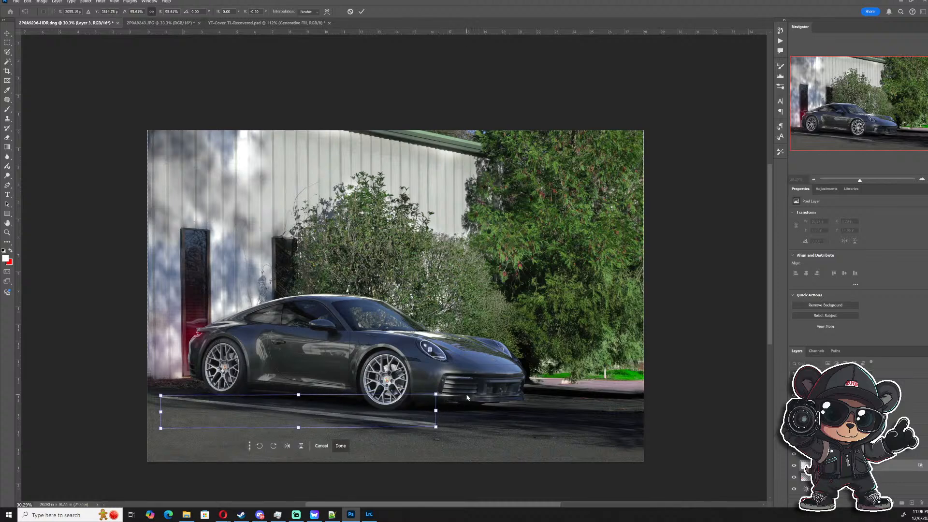
{"action": "key", "text": "Return"}
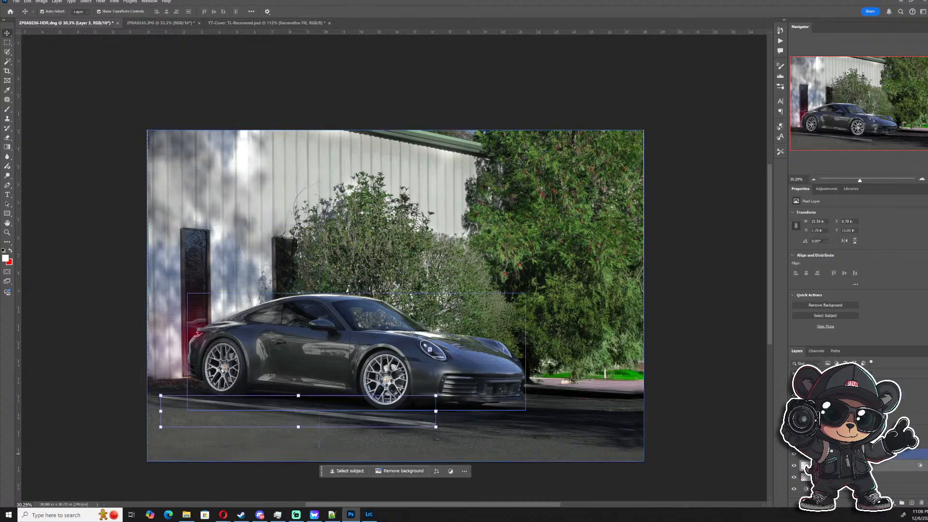
- Duplicate the parking line and move the copy about 4.55 in across and 0.88 in up, beneath the car's front bumper
{"action": "key", "text": "ctrl+j"}
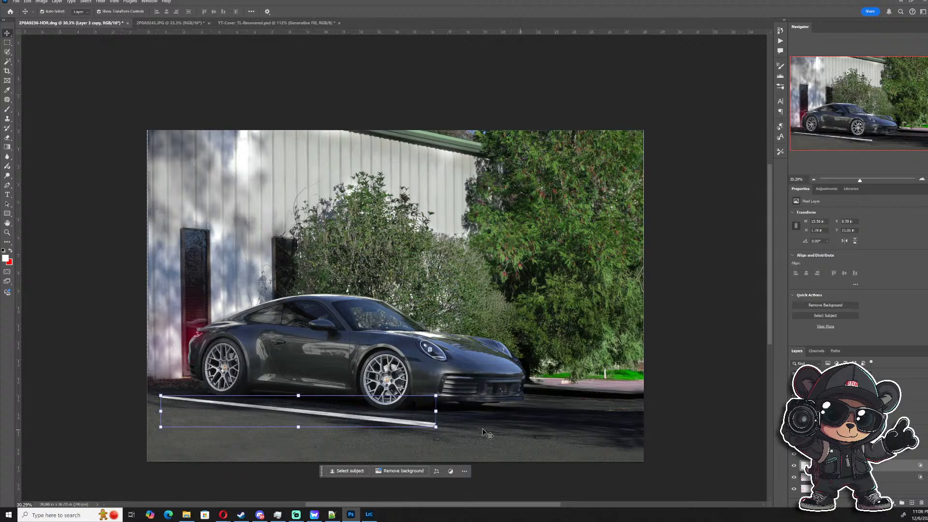
{"action": "left_click_drag", "start_coordinate": [420, 415], "coordinate": [422, 415]}
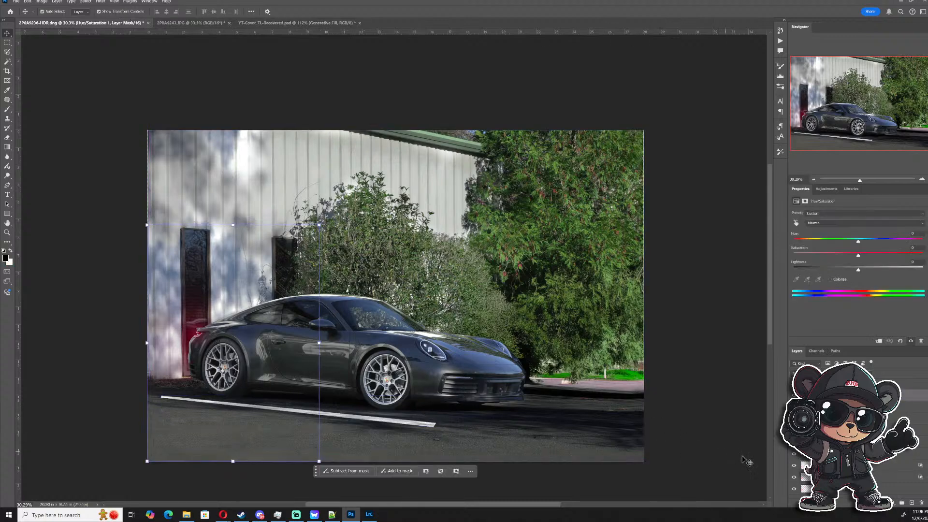
{"action": "left_click", "coordinate": [833, 465]}
{"action": "left_click_drag", "start_coordinate": [367, 399], "coordinate": [446, 400]}
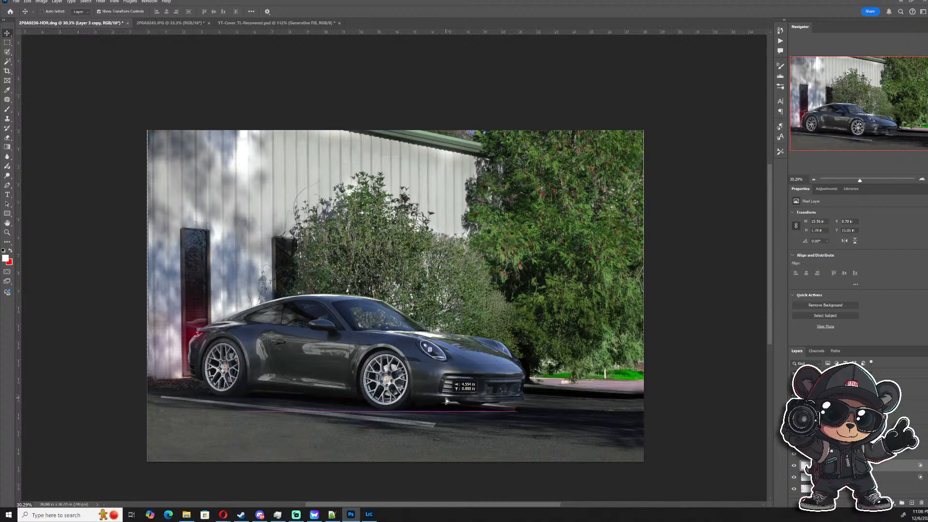
{"action": "left_click_drag", "start_coordinate": [446, 401], "coordinate": [447, 401]}
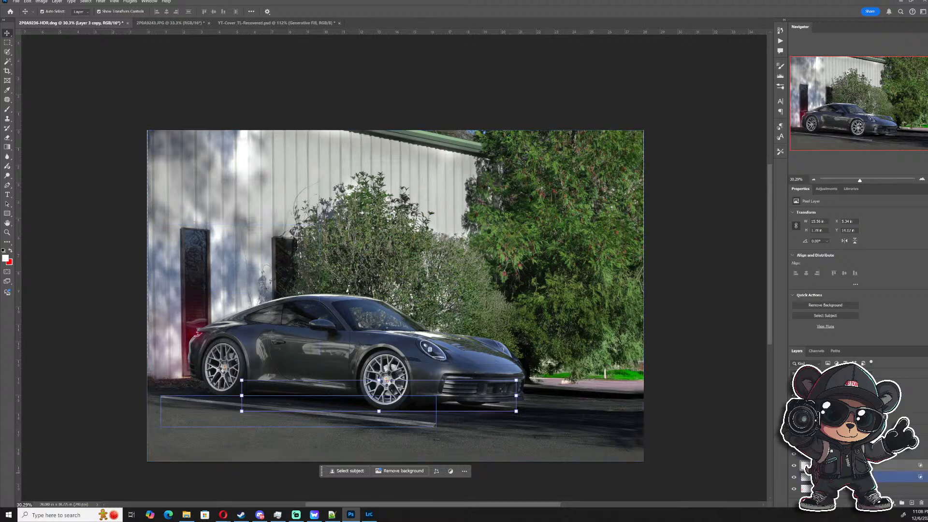
- Group both parking line layers and name the group Lines
{"action": "left_click", "coordinate": [851, 477], "text": "shift"}
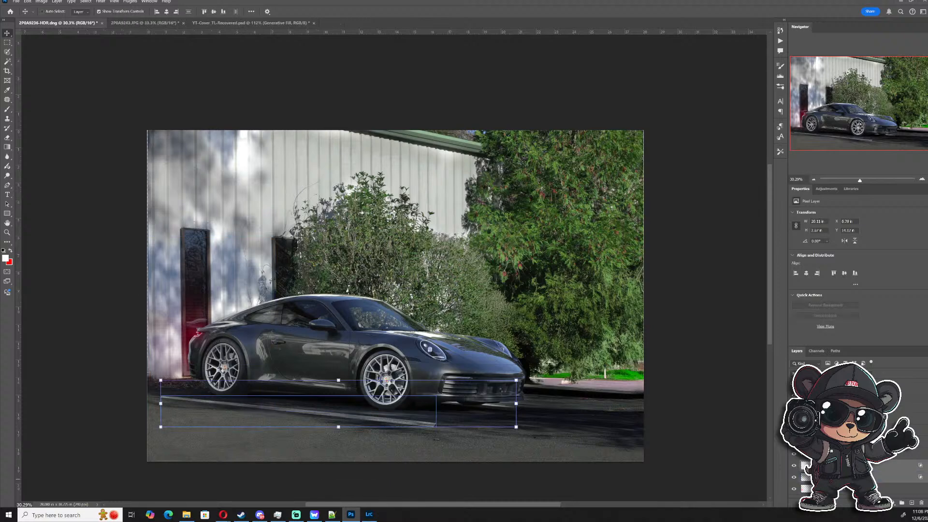
{"action": "key", "text": "ctrl+g"}
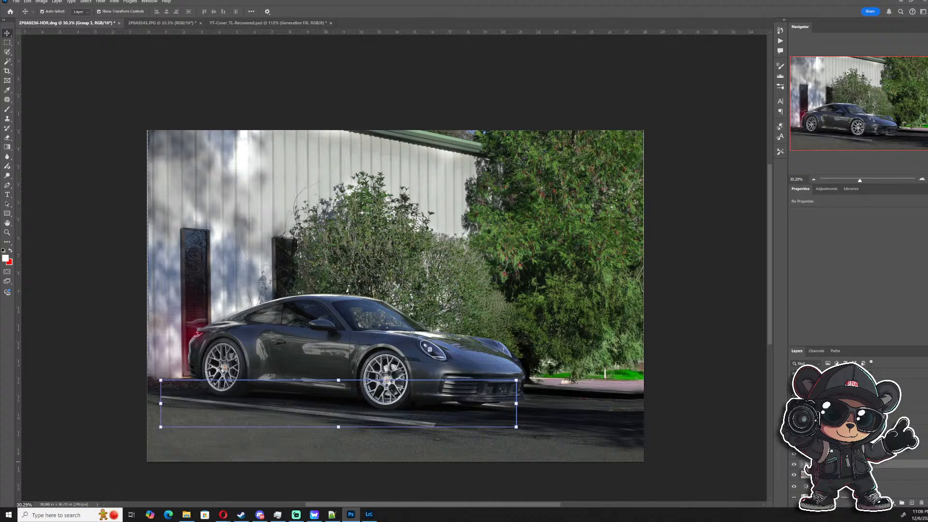
{"action": "key", "text": "Return"}
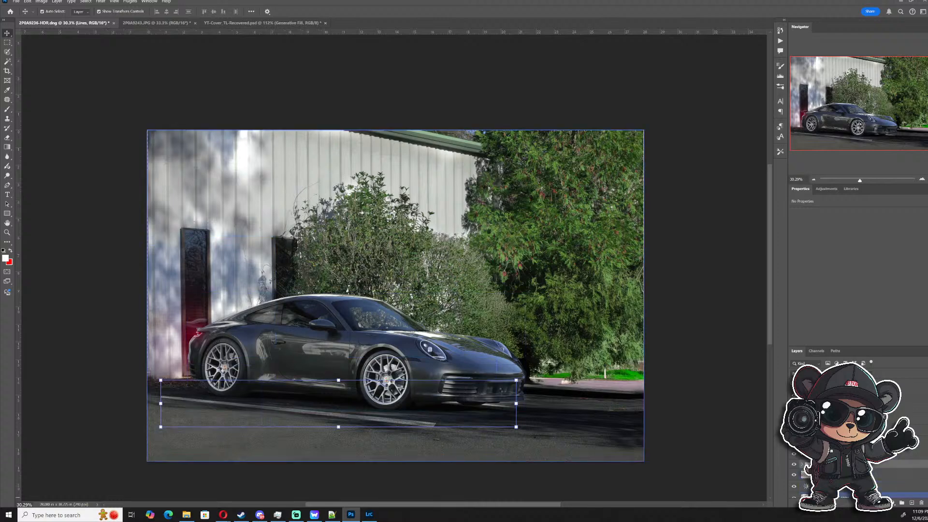
- Add a layer mask to the Lines group and brush black over the far end of the line near the rear wheel
{"action": "left_click", "coordinate": [882, 502]}
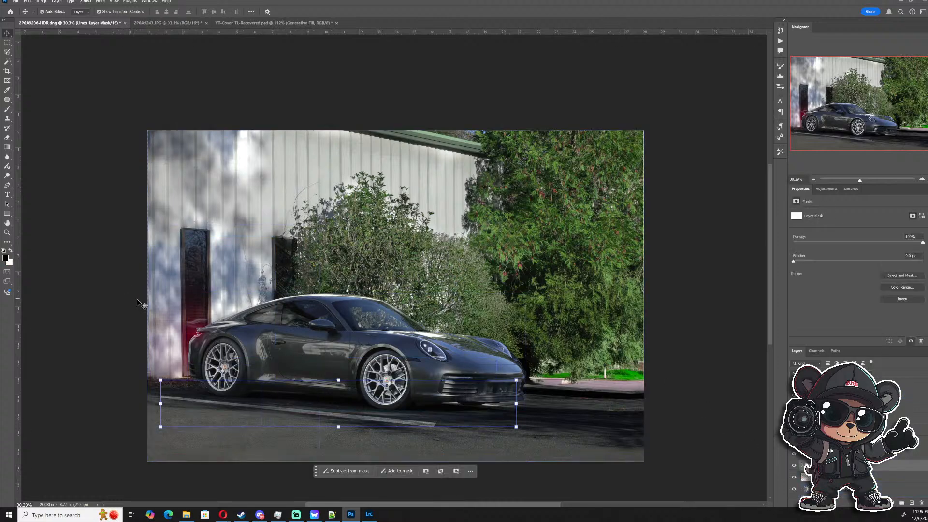
{"action": "left_click", "coordinate": [8, 109]}
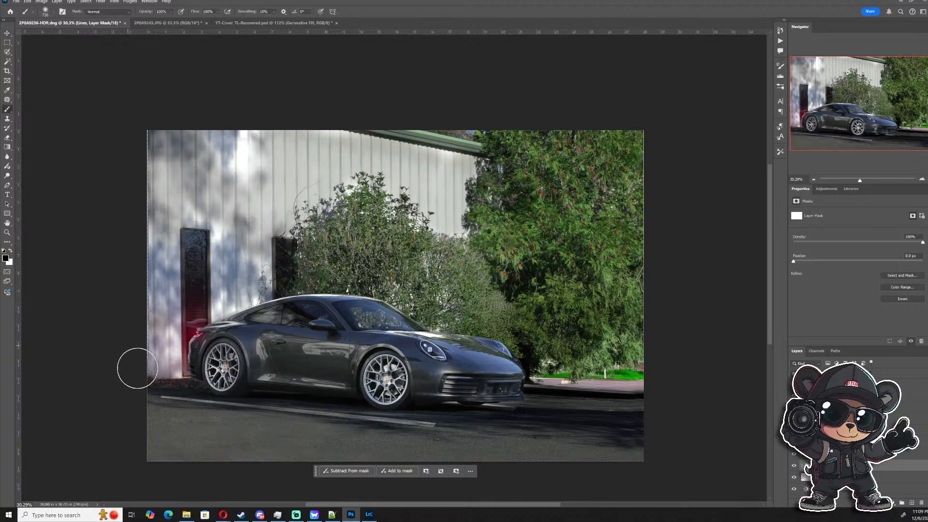
{"action": "scroll", "coordinate": [135, 387], "scroll_direction": "up", "scroll_amount": 3}
{"action": "mouse_move", "coordinate": [150, 383]}
{"action": "left_mouse_down"}
{"action": "mouse_move", "coordinate": [108, 393]}
{"action": "mouse_move", "coordinate": [137, 428]}
{"action": "mouse_move", "coordinate": [167, 420]}
{"action": "left_mouse_up"}
{"action": "mouse_move", "coordinate": [267, 408]}
{"action": "left_mouse_down"}
{"action": "mouse_move", "coordinate": [121, 414]}
{"action": "mouse_move", "coordinate": [341, 416]}
{"action": "mouse_move", "coordinate": [354, 426]}
{"action": "left_mouse_up"}
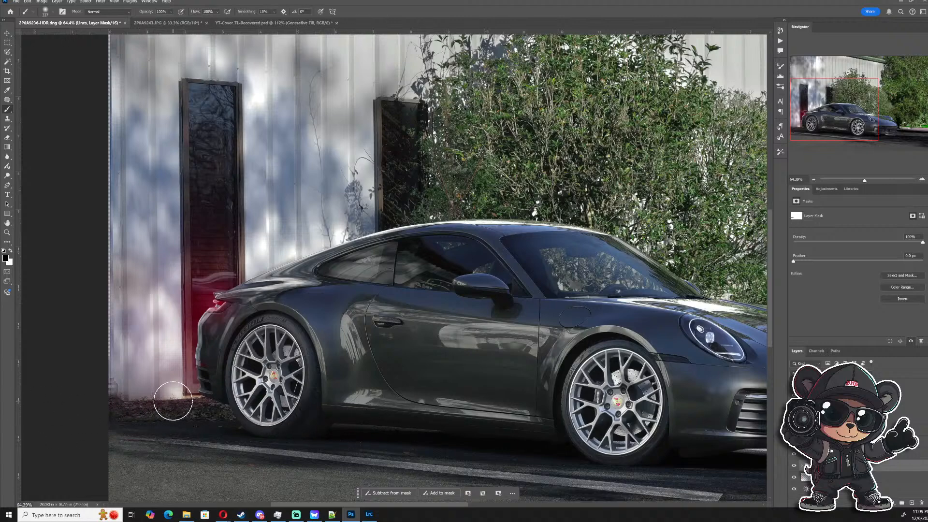
- Examine how the parking lines sit on the asphalt at different scales, comparing the photo with and without the Lines group
{"action": "scroll", "coordinate": [173, 399], "scroll_direction": "down", "scroll_amount": 3}
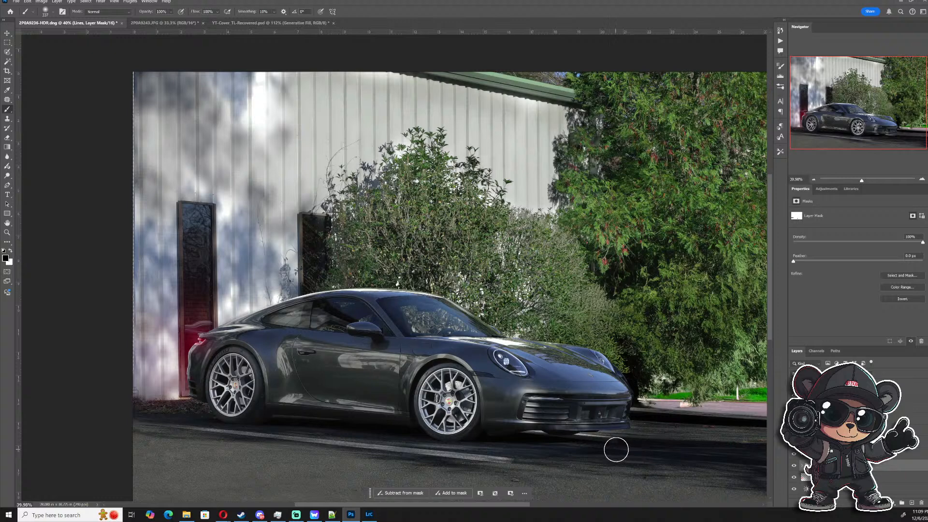
{"action": "scroll", "coordinate": [493, 435], "scroll_direction": "down", "scroll_amount": 4}
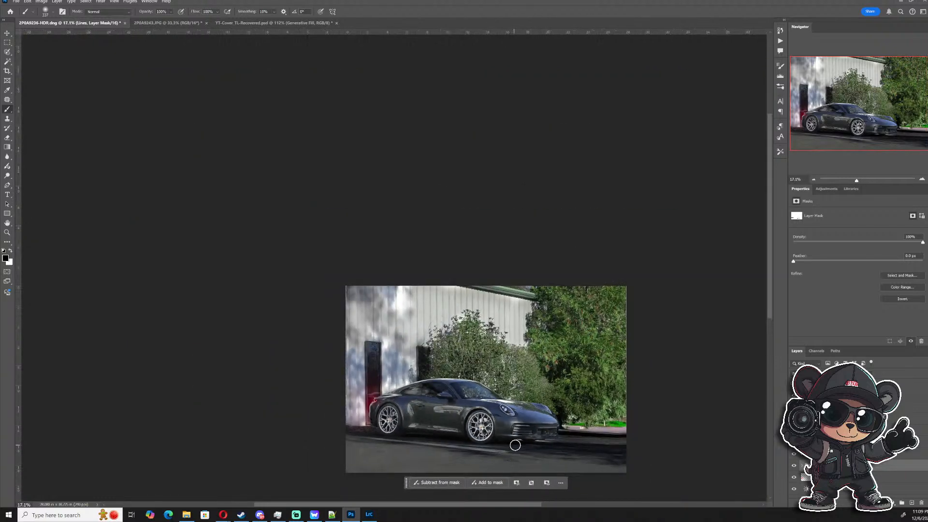
{"action": "scroll", "coordinate": [555, 445], "scroll_direction": "up", "scroll_amount": 1}
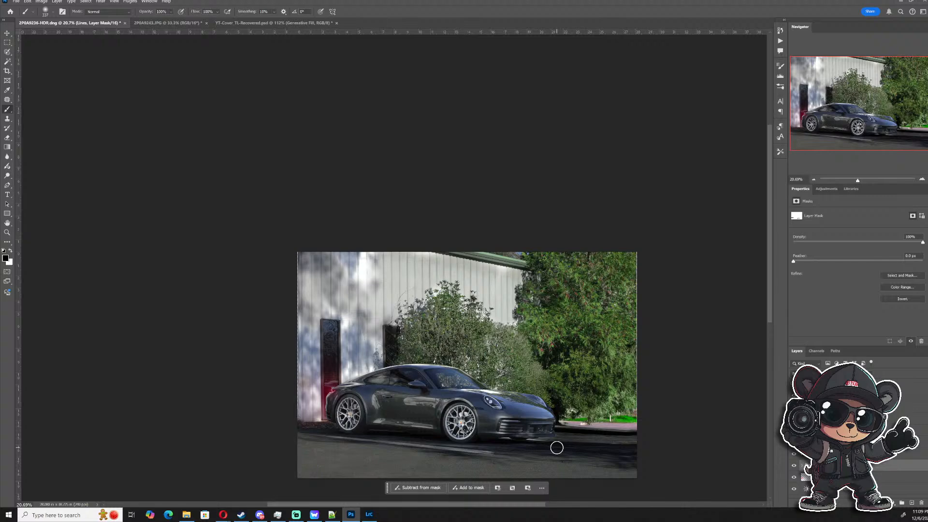
{"action": "scroll", "coordinate": [544, 473], "scroll_direction": "up", "scroll_amount": 3}
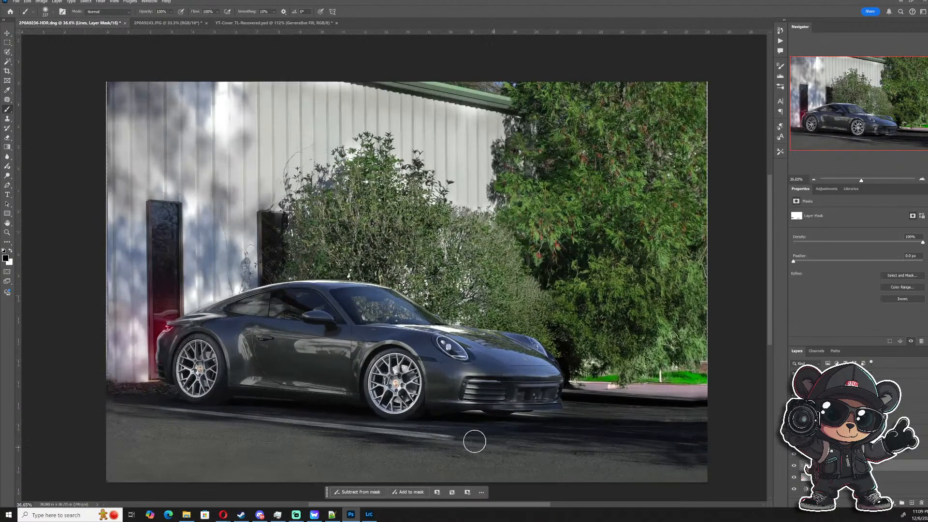
{"action": "scroll", "coordinate": [475, 441], "scroll_direction": "up", "scroll_amount": 3}
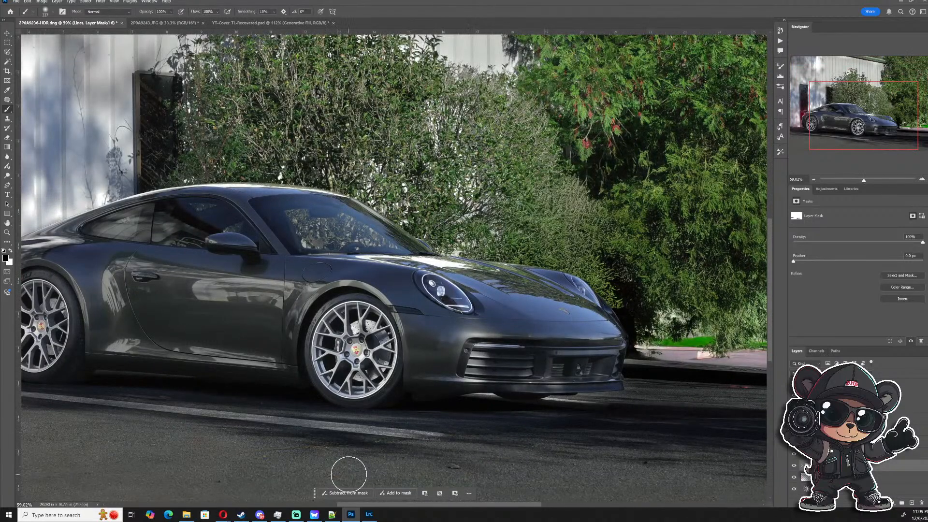
{"action": "scroll", "coordinate": [530, 466], "scroll_direction": "down", "scroll_amount": 5}
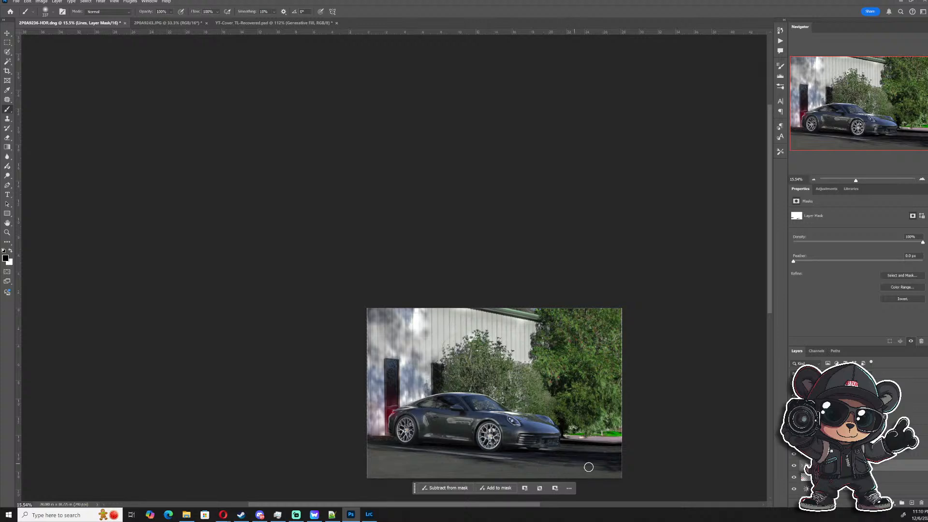
{"action": "scroll", "coordinate": [601, 466], "scroll_direction": "up", "scroll_amount": 2}
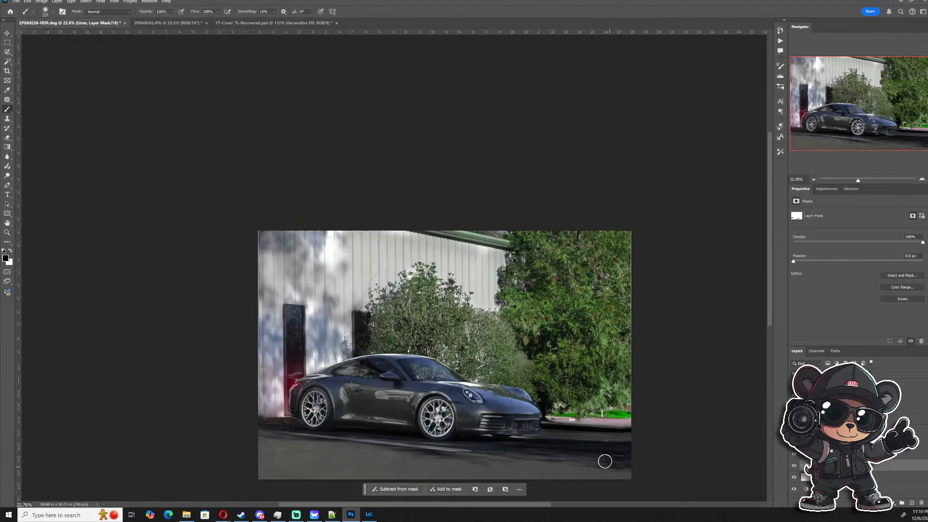
{"action": "left_click", "coordinate": [793, 467]}
{"action": "left_click", "coordinate": [793, 468]}
{"action": "left_click", "coordinate": [793, 467]}
- Lower the opacity of the Lines group so the parking lines look fainter on the asphalt
{"action": "left_click", "coordinate": [890, 467]}
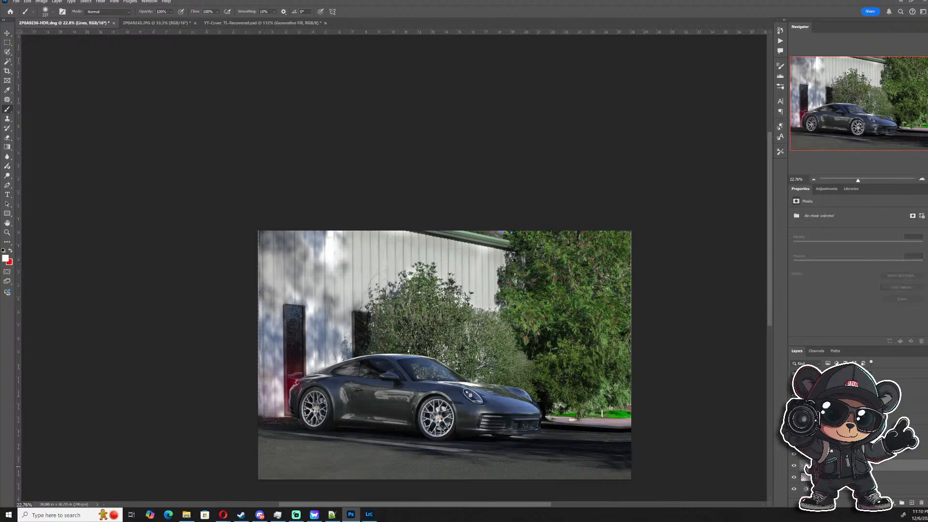
{"action": "left_click_drag", "start_coordinate": [925, 383], "coordinate": [904, 383]}
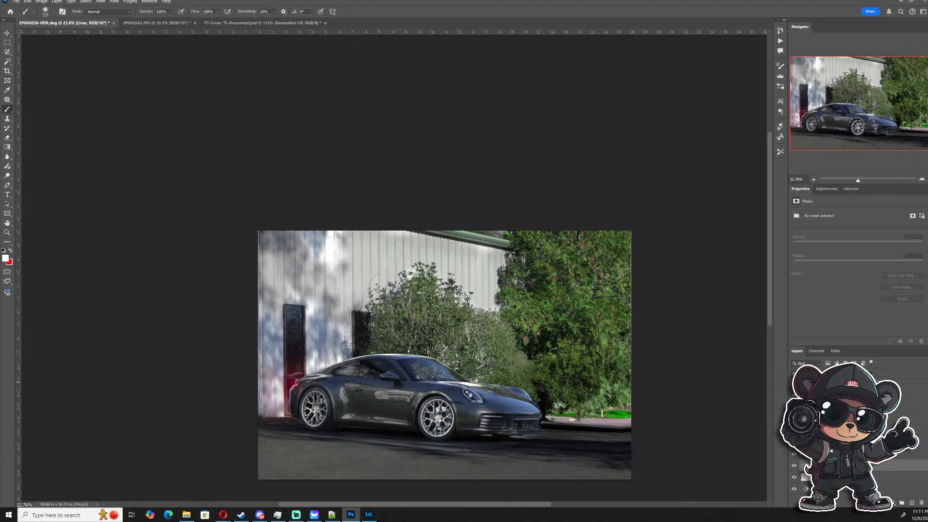
{"action": "scroll", "coordinate": [724, 220], "scroll_direction": "up", "scroll_amount": 5}
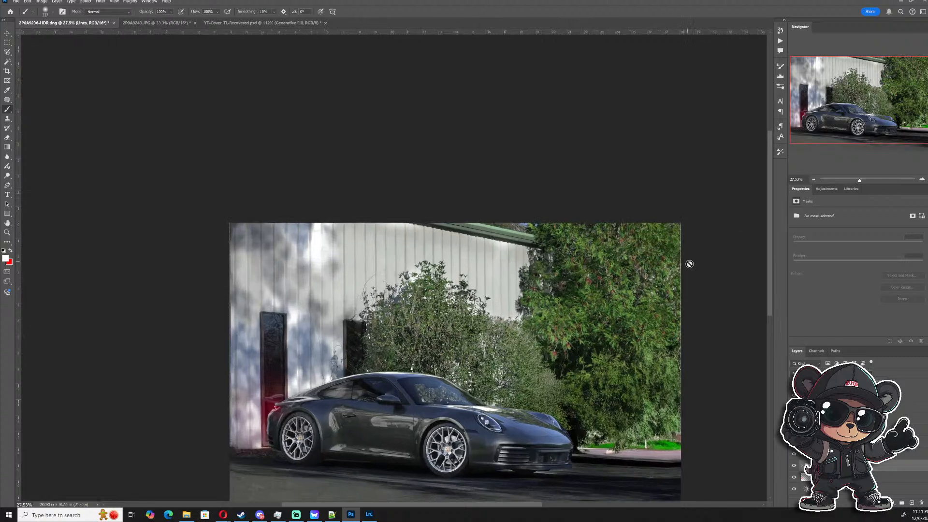
{"action": "left_click_drag", "start_coordinate": [848, 116], "coordinate": [846, 146]}
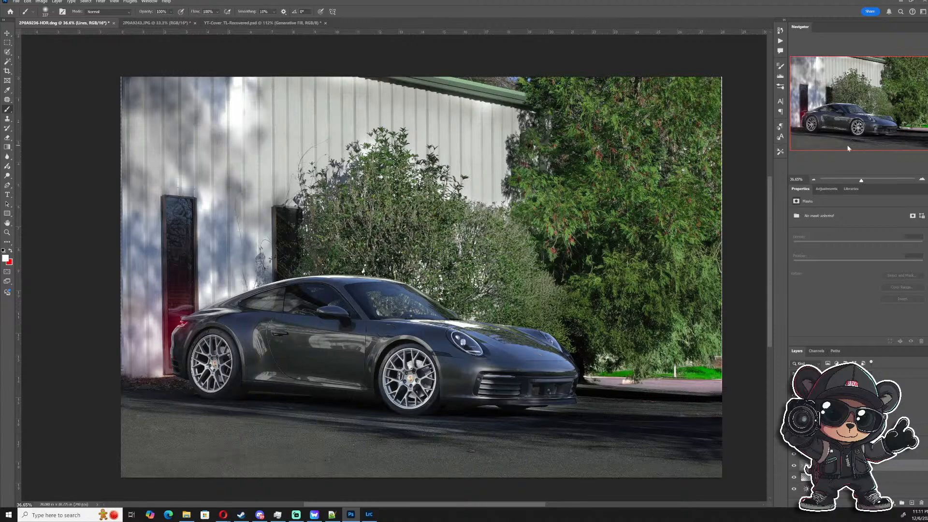
{"action": "scroll", "coordinate": [614, 165], "scroll_direction": "down", "scroll_amount": 3}
{"action": "scroll", "coordinate": [614, 164], "scroll_direction": "up", "scroll_amount": 3}
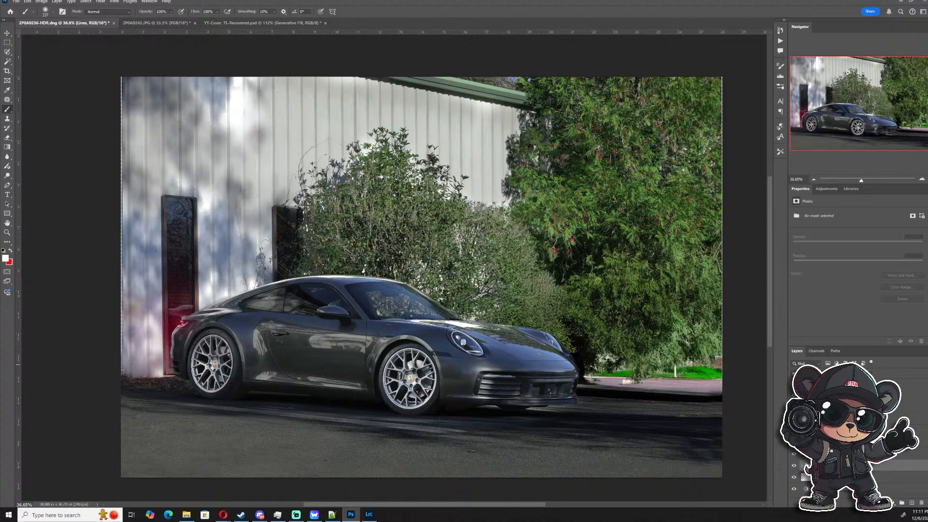
- Switch to Lightroom Classic, open 2P0A9236-HDR.dng in Loupe view, and compare it with the retouched version in Photoshop
{"action": "key", "text": "alt+Tab"}
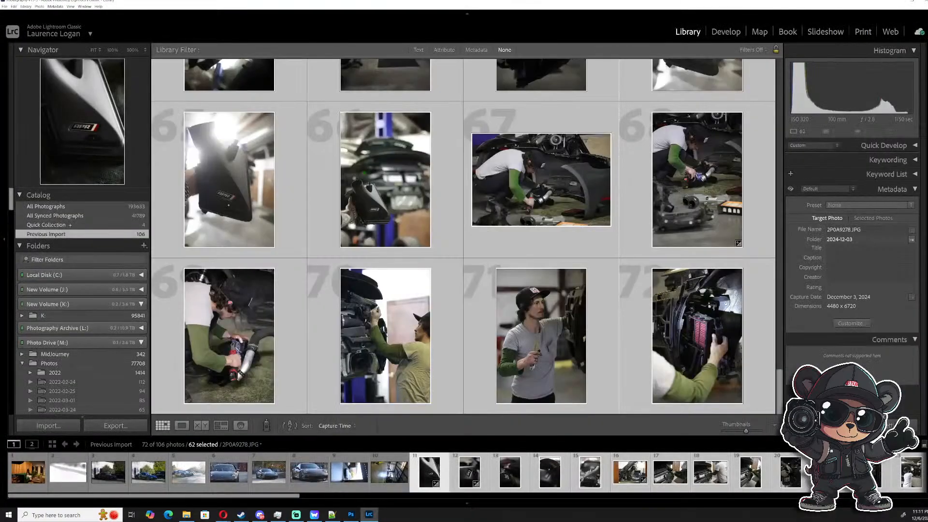
{"action": "scroll", "coordinate": [416, 173], "scroll_direction": "up", "scroll_amount": 20}
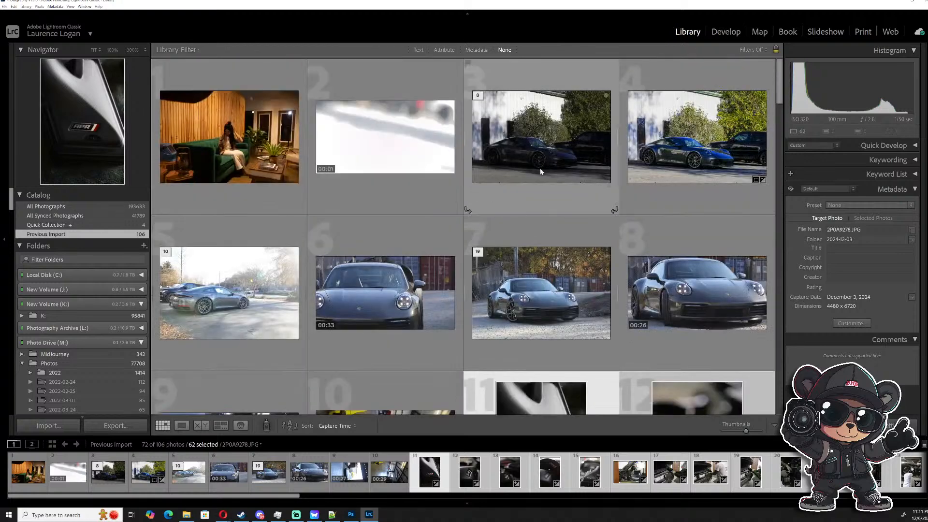
{"action": "left_click", "coordinate": [664, 150]}
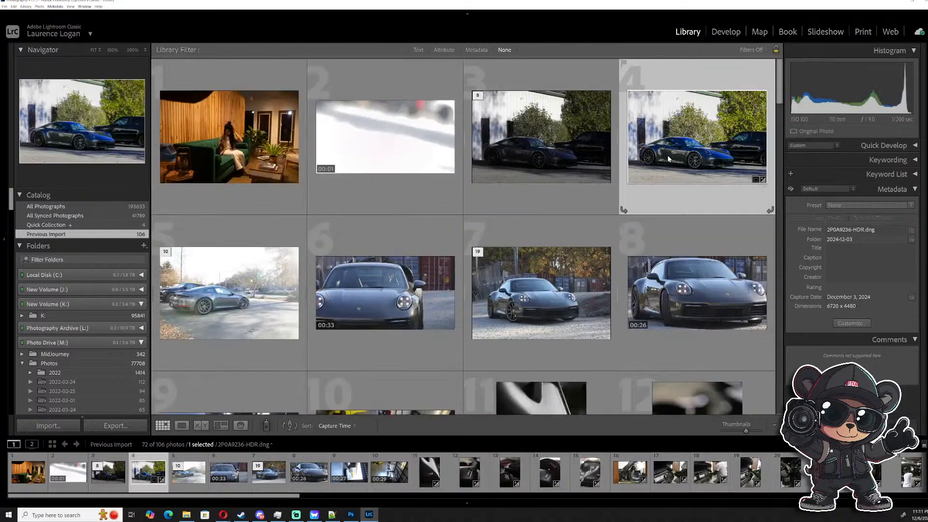
{"action": "left_click", "coordinate": [182, 425]}
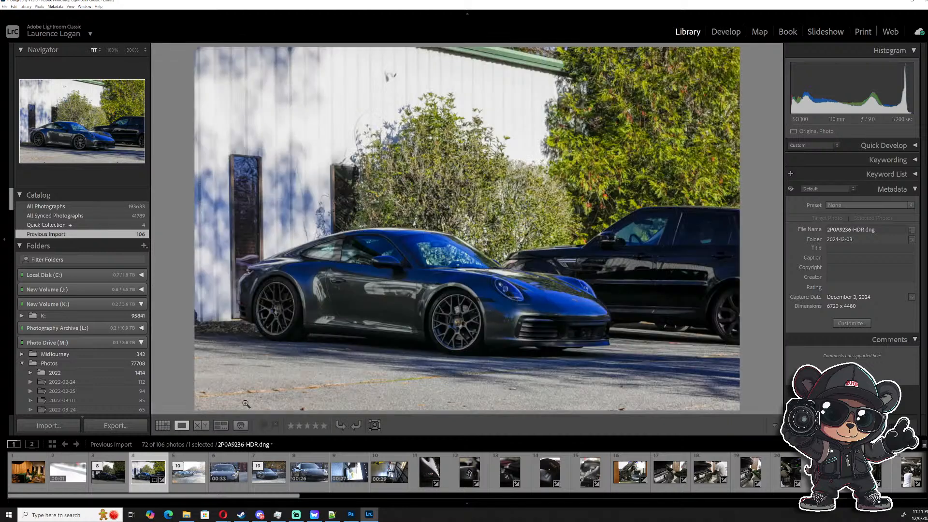
{"action": "left_click", "coordinate": [352, 515]}
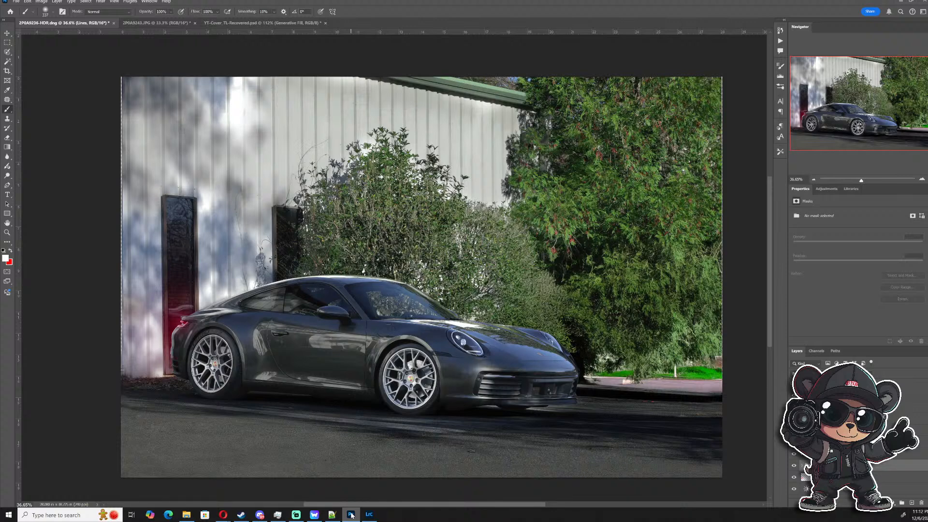
{"action": "left_click", "coordinate": [368, 514]}
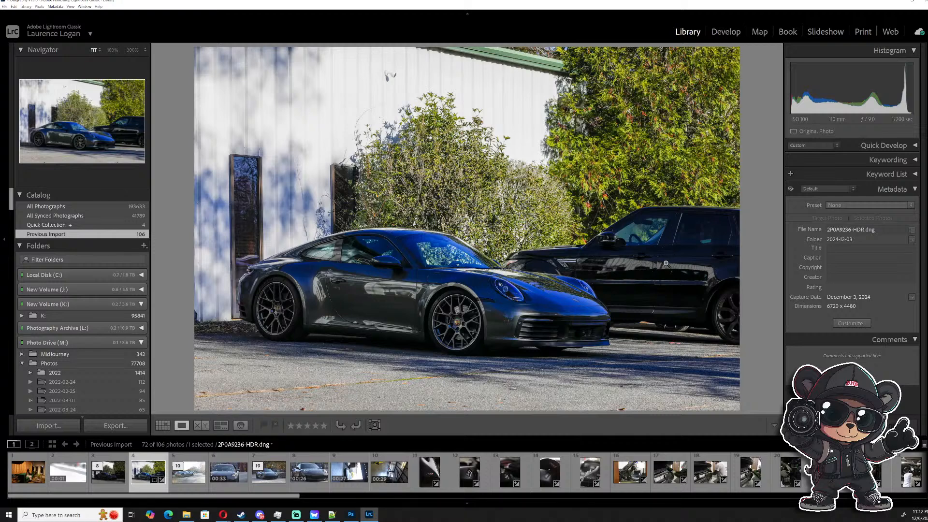
{"action": "left_click", "coordinate": [350, 515]}
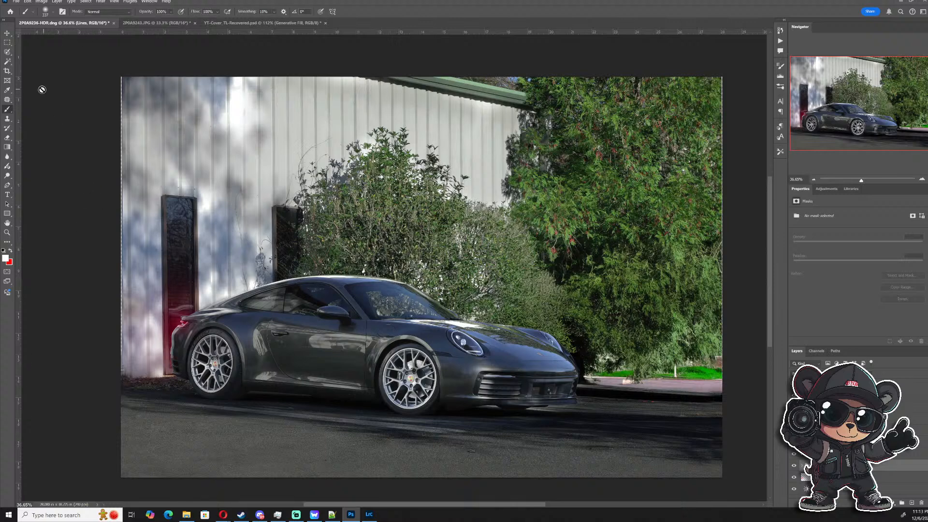
- Generate a "fire hydrant" with Generative Fill in a small selection by the curb ahead of the car, choosing the red variation
{"action": "left_click", "coordinate": [7, 43]}
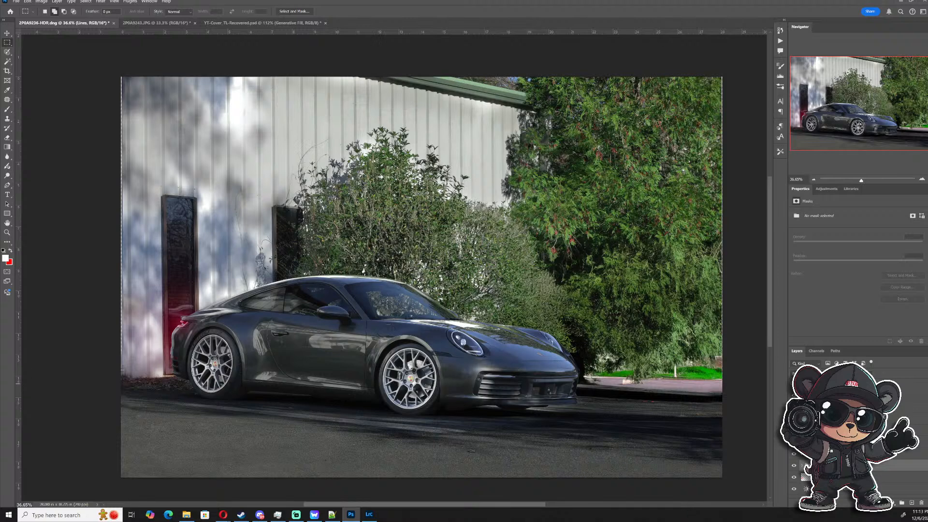
{"action": "scroll", "coordinate": [855, 435], "scroll_direction": "down", "scroll_amount": 3}
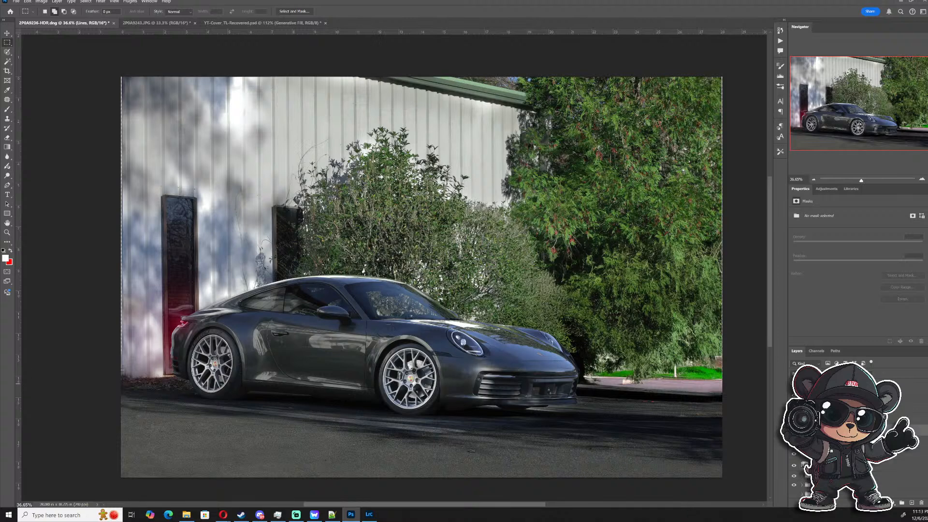
{"action": "left_click", "coordinate": [831, 465]}
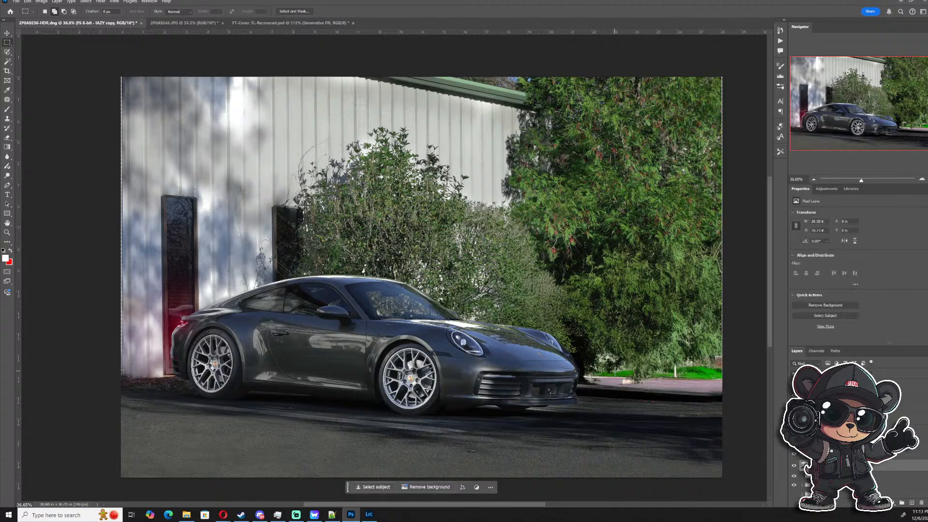
{"action": "left_click_drag", "start_coordinate": [602, 373], "coordinate": [617, 391]}
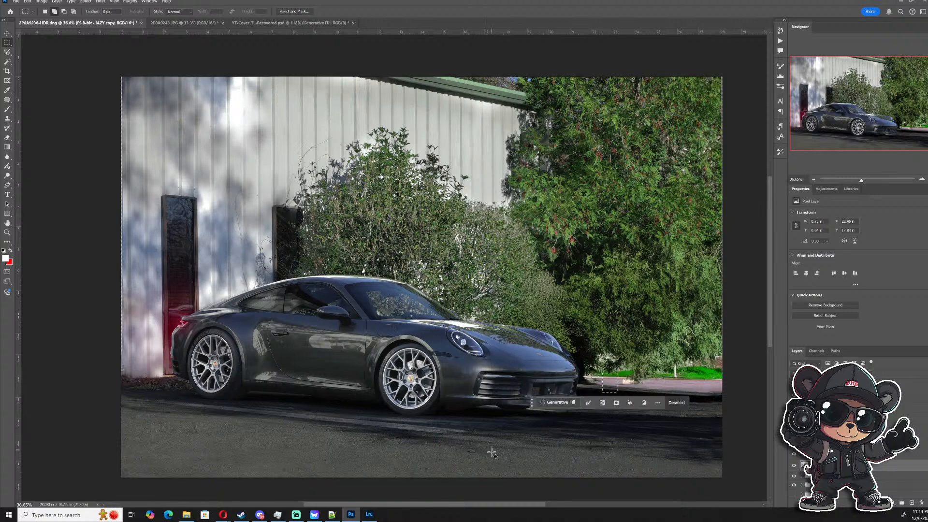
{"action": "left_click", "coordinate": [561, 402]}
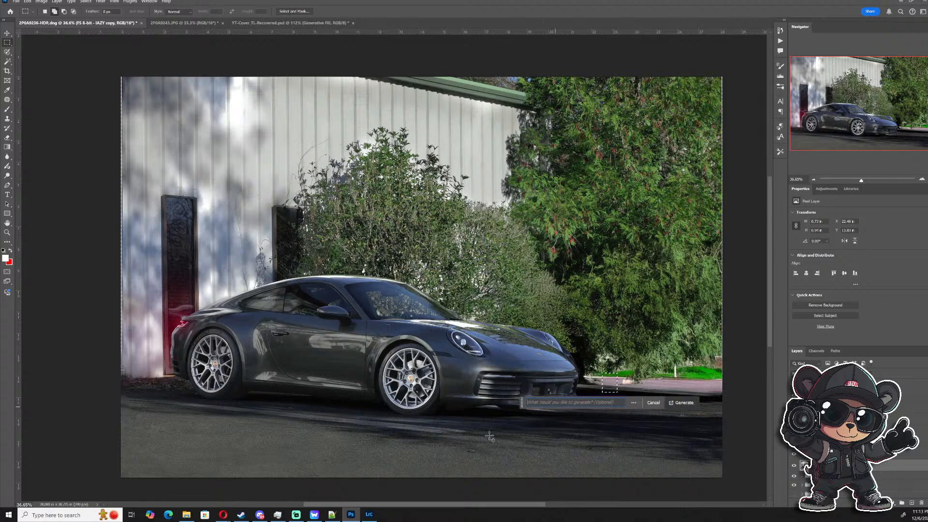
{"action": "type", "text": "fire hydrant"}
{"action": "left_click", "coordinate": [682, 403]}
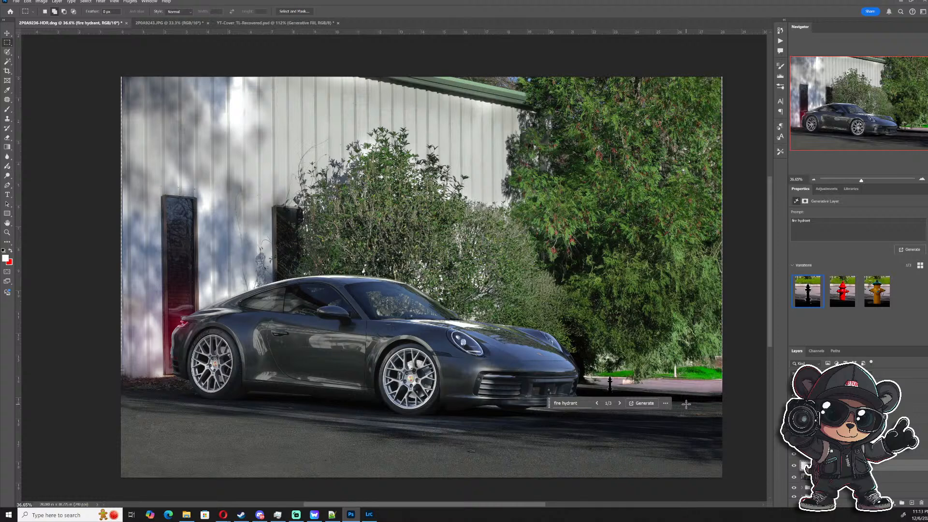
{"action": "left_click", "coordinate": [833, 295]}
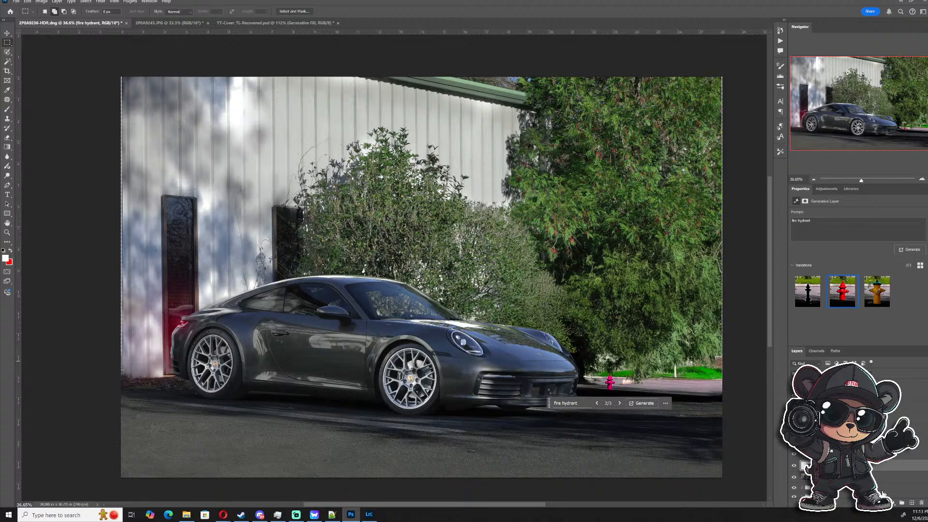
- Add a Hue/Saturation adjustment for the hydrant, shifting its hue from pink toward red and lowering its saturation to -53
{"action": "left_click", "coordinate": [893, 503]}
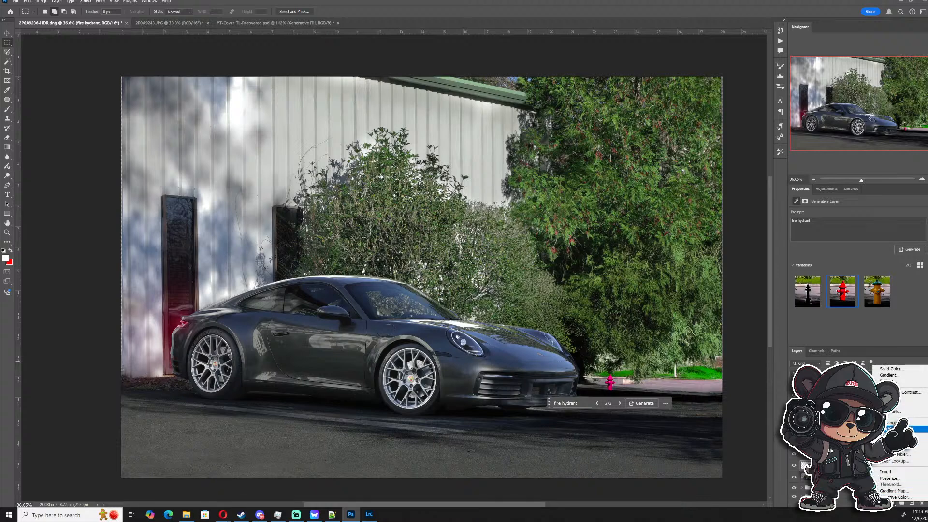
{"action": "left_click", "coordinate": [909, 429]}
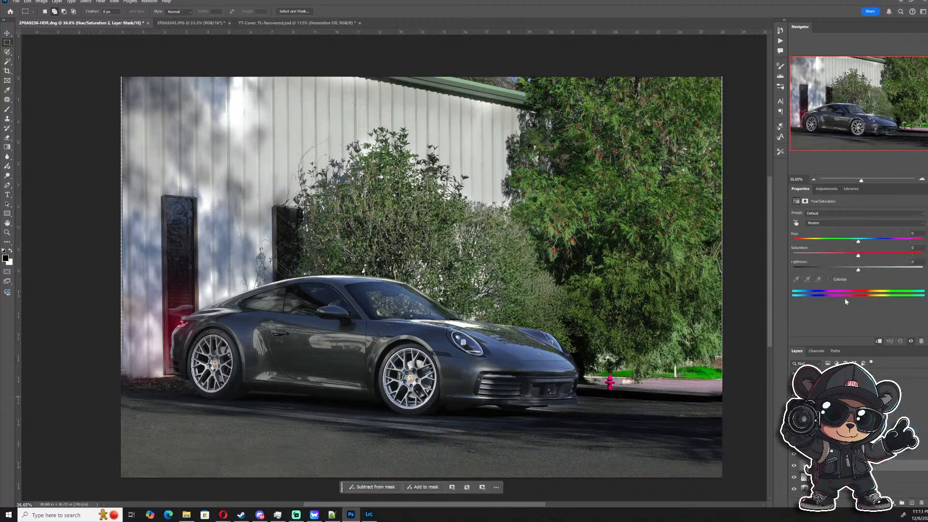
{"action": "left_click_drag", "start_coordinate": [858, 241], "coordinate": [858, 269]}
{"action": "left_click_drag", "start_coordinate": [821, 256], "coordinate": [824, 258]}
- Duplicate the full-photo pixel layer just below the fire hydrant layer
{"action": "scroll", "coordinate": [860, 434], "scroll_direction": "up", "scroll_amount": 3}
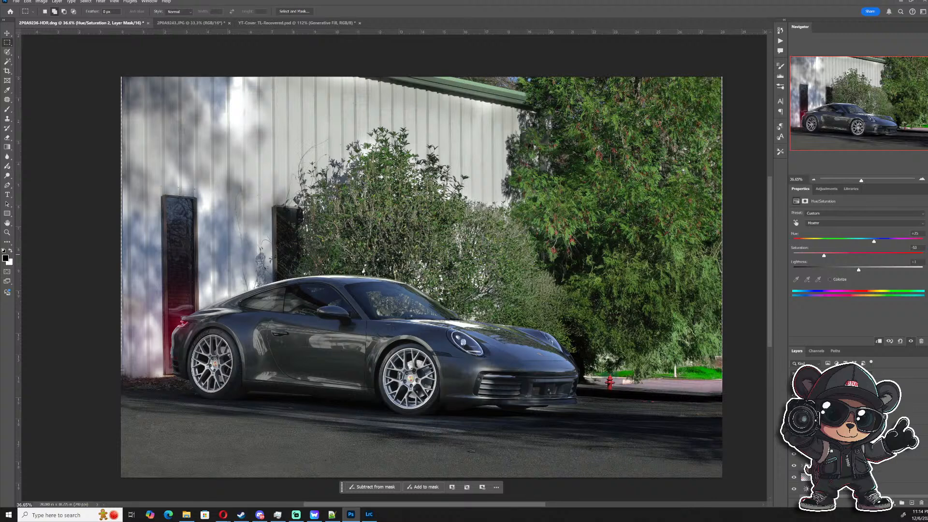
{"action": "left_click", "coordinate": [897, 455]}
{"action": "scroll", "coordinate": [894, 456], "scroll_direction": "down", "scroll_amount": 3}
{"action": "scroll", "coordinate": [894, 456], "scroll_direction": "down", "scroll_amount": 1}
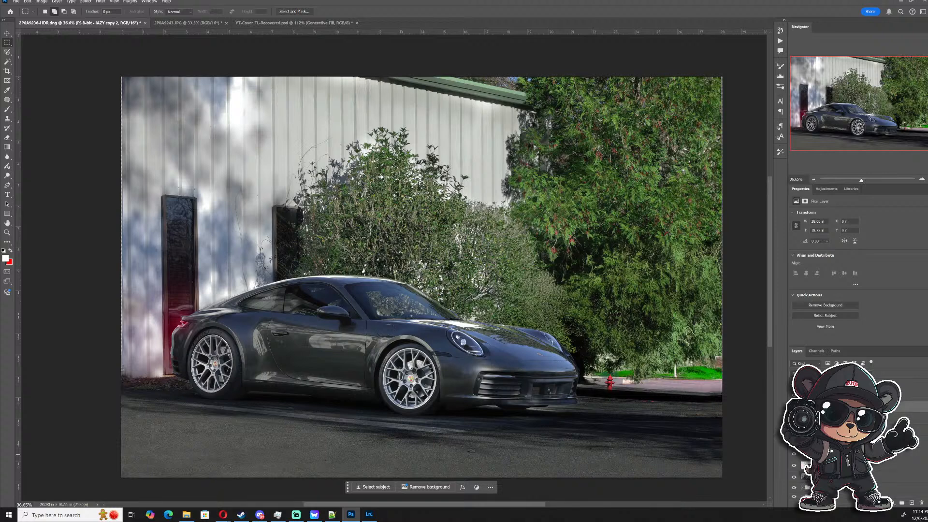
{"action": "left_click", "coordinate": [844, 477]}
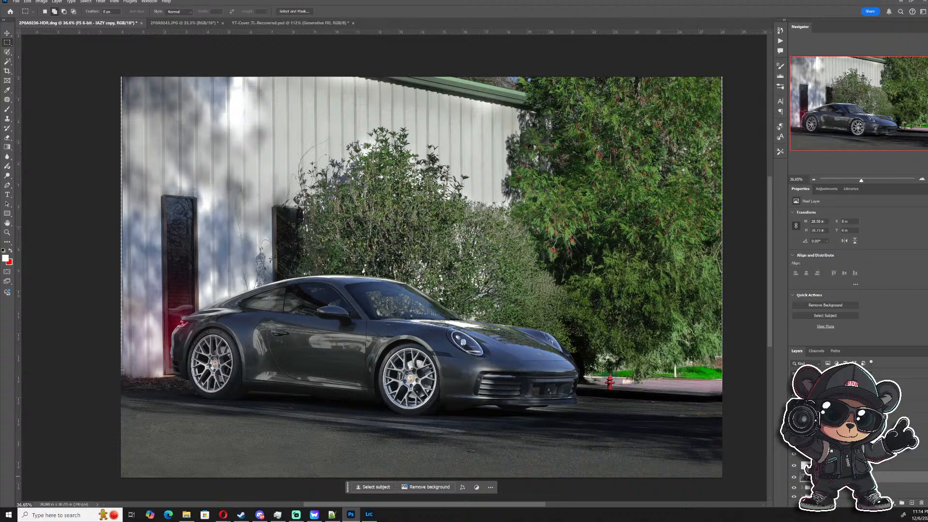
{"action": "key", "text": "ctrl+j"}
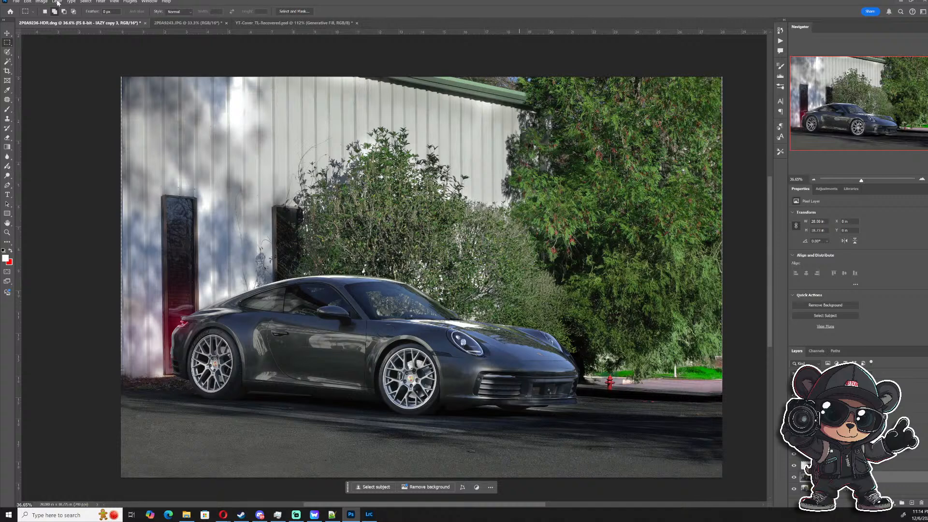
{"action": "left_click", "coordinate": [100, 2]}
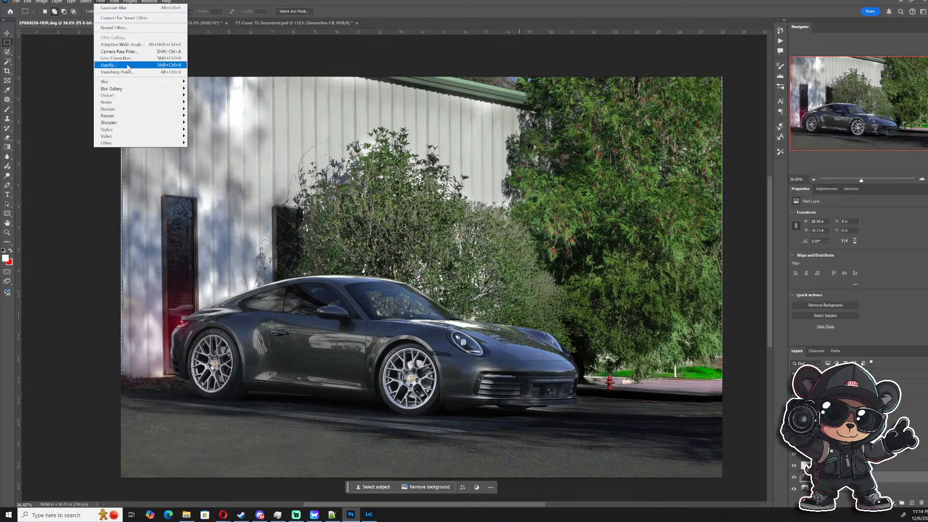
{"action": "mouse_move", "coordinate": [129, 92]}
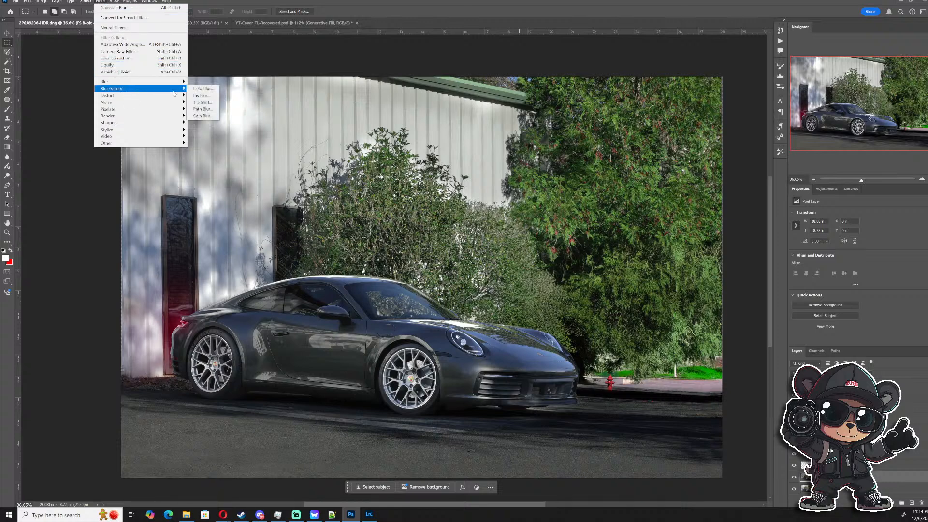
{"action": "left_click", "coordinate": [211, 89]}
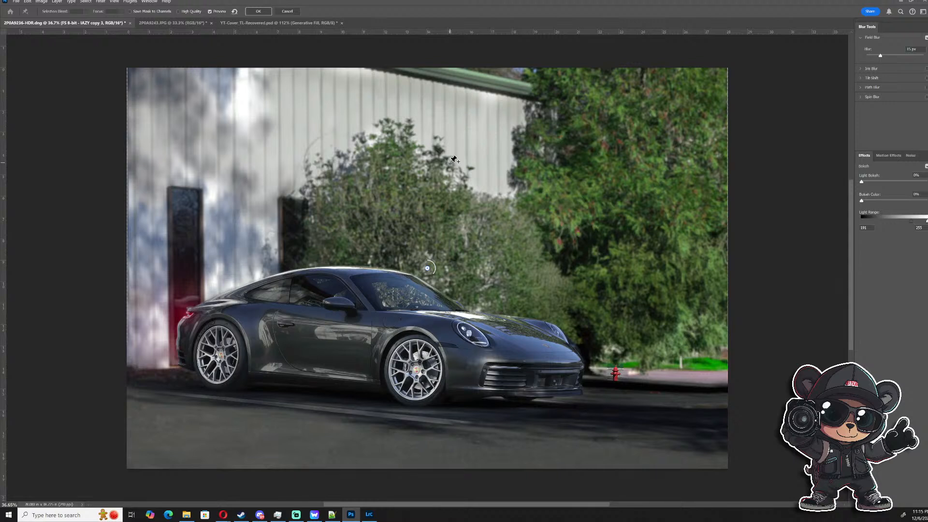
{"action": "left_click", "coordinate": [295, 12]}
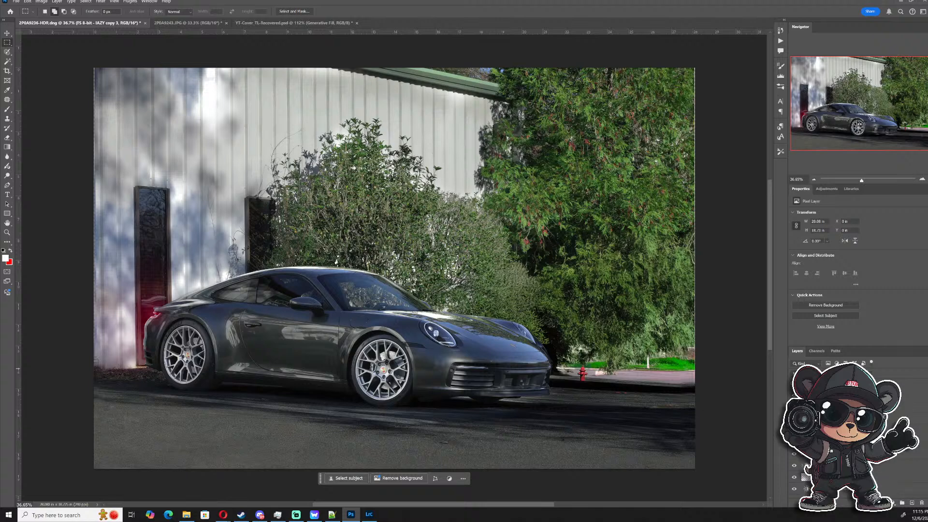
- Try Merge Visible with the hydrant layers selected, and undo the merge
{"action": "scroll", "coordinate": [860, 435], "scroll_direction": "down", "scroll_amount": 2}
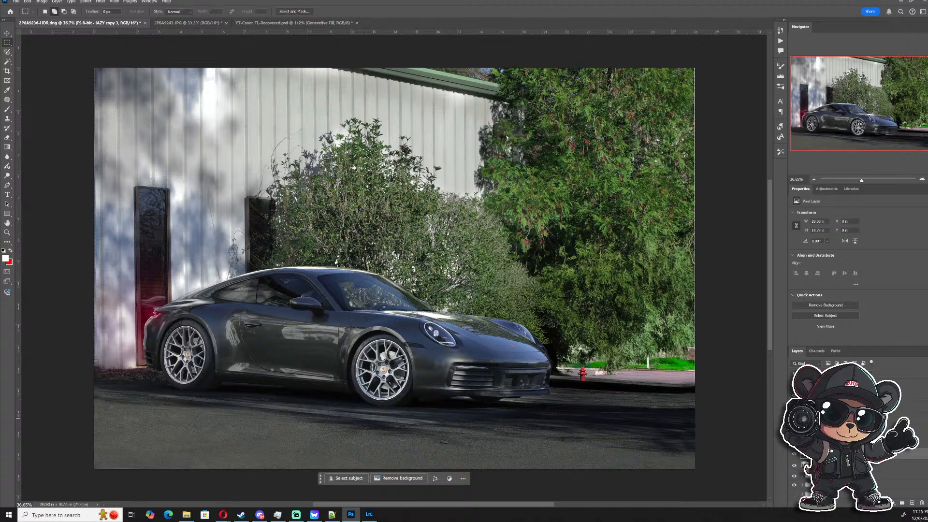
{"action": "left_click", "coordinate": [854, 441], "text": "shift"}
{"action": "right_click", "coordinate": [855, 440]}
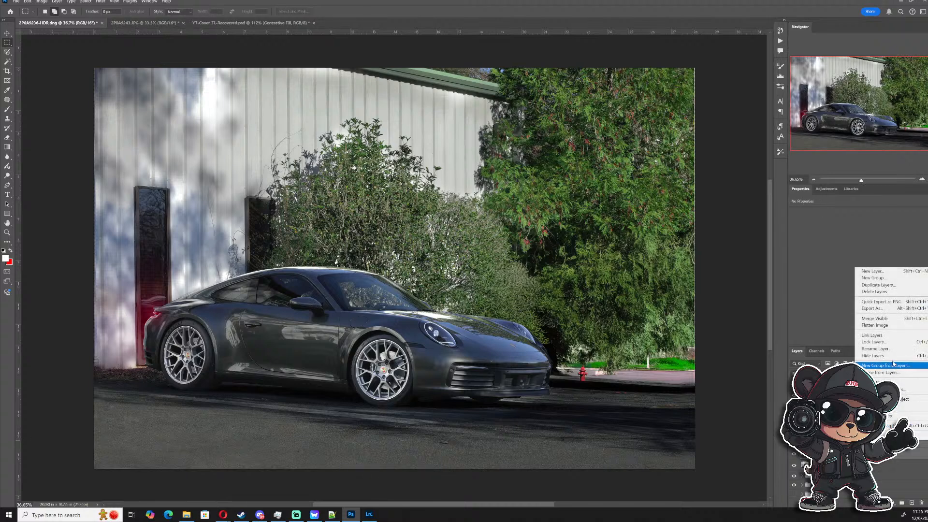
{"action": "left_click", "coordinate": [895, 318]}
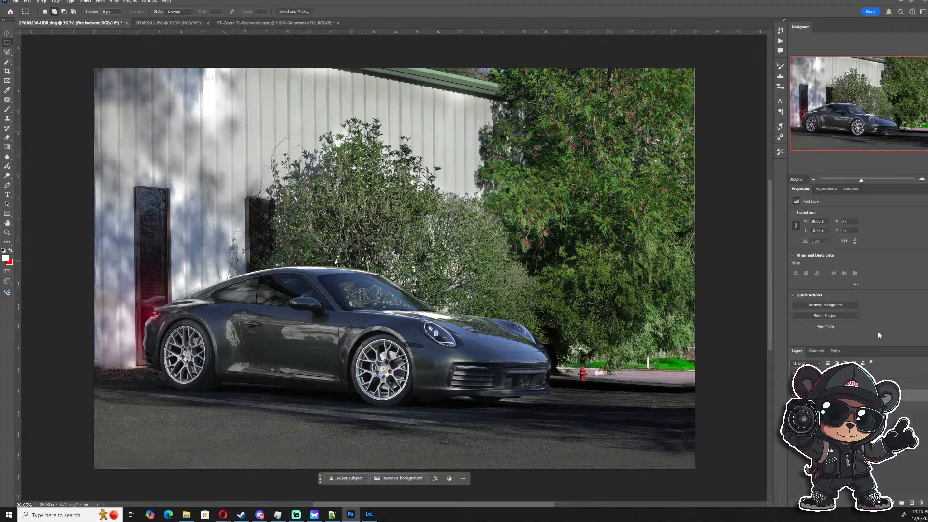
{"action": "key", "text": "ctrl+z"}
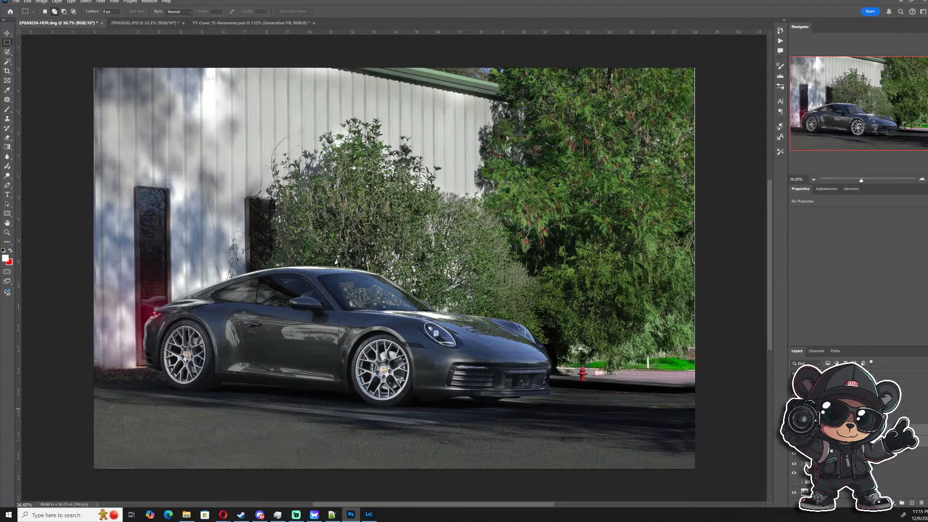
- Try to convert the fire hydrant smart object to layers
{"action": "right_click", "coordinate": [854, 436]}
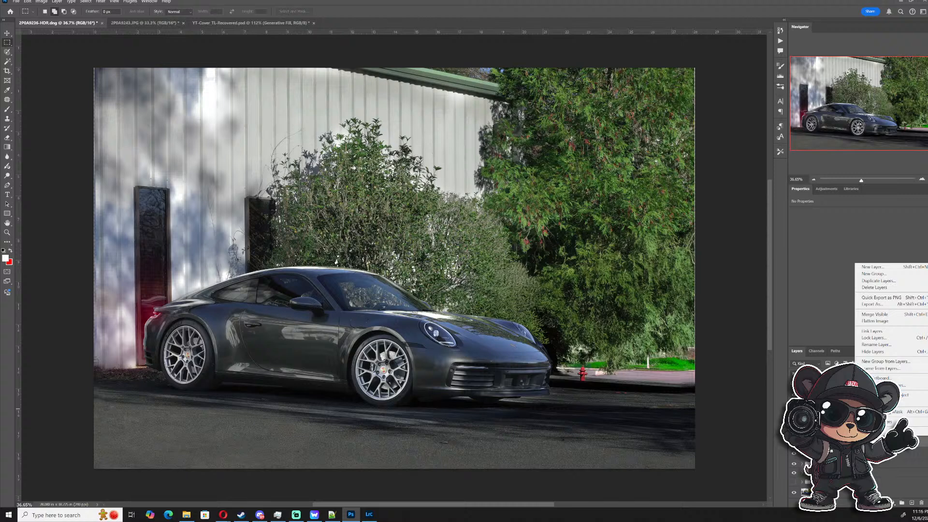
{"action": "right_click", "coordinate": [856, 426]}
{"action": "right_click", "coordinate": [857, 440]}
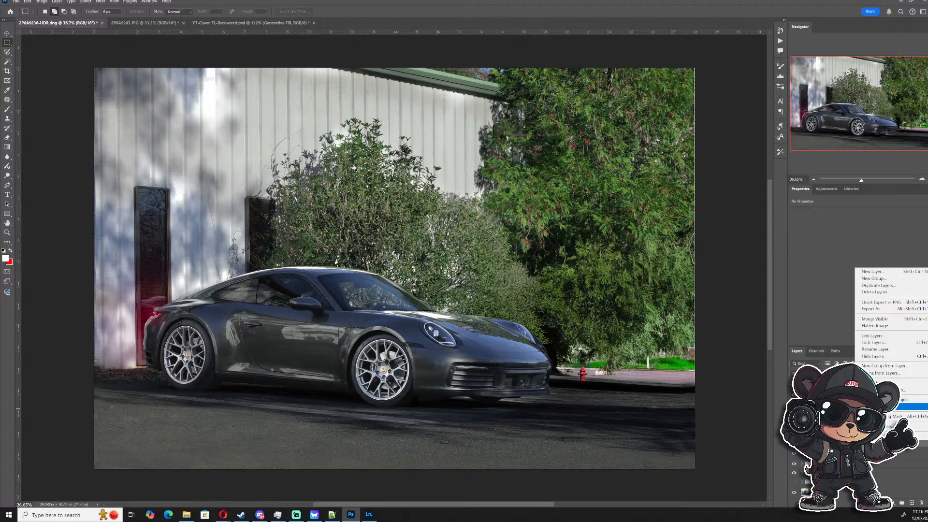
{"action": "left_click", "coordinate": [908, 406]}
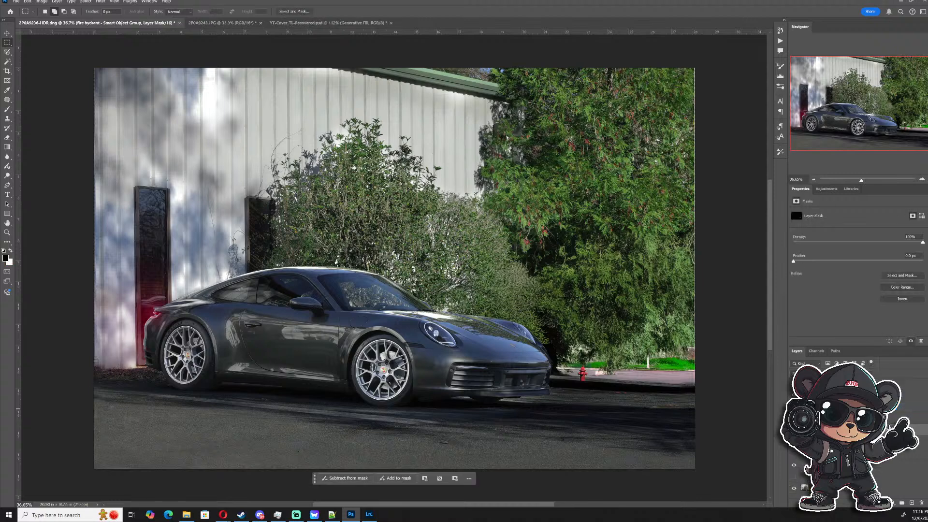
{"action": "left_click", "coordinate": [855, 429], "text": "shift"}
{"action": "right_click", "coordinate": [855, 430]}
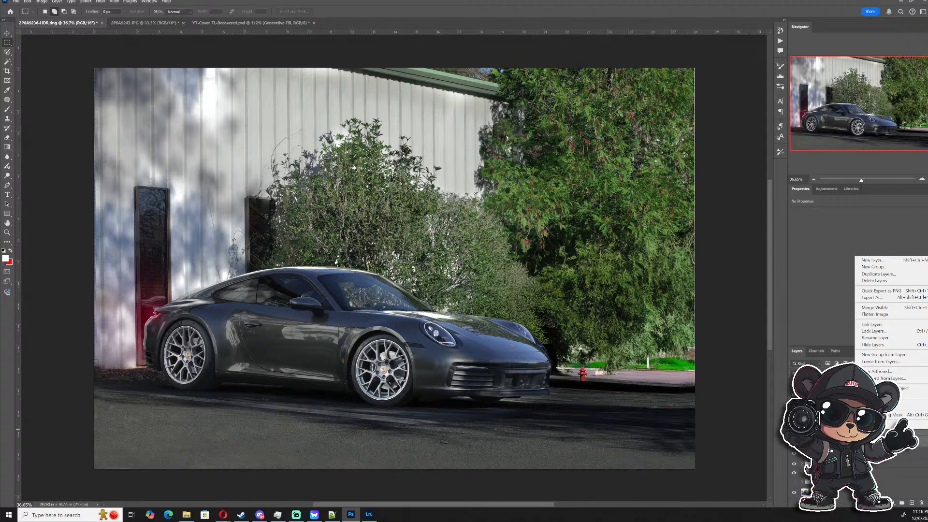
{"action": "key", "text": "Escape"}
- Group the hydrant layers with the full-photo copy and merge the group into a single pixel layer
{"action": "left_click", "coordinate": [845, 463]}
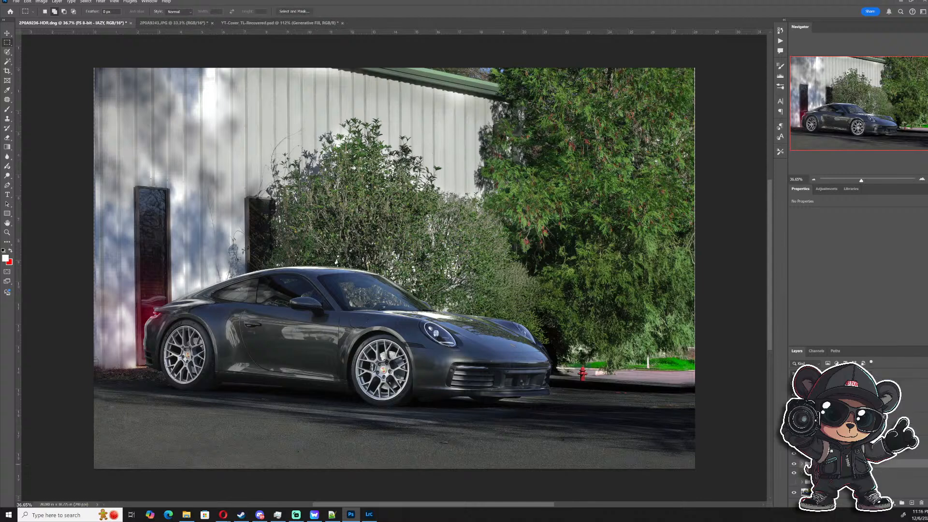
{"action": "left_click", "coordinate": [845, 440]}
{"action": "left_click", "coordinate": [846, 433], "text": "shift"}
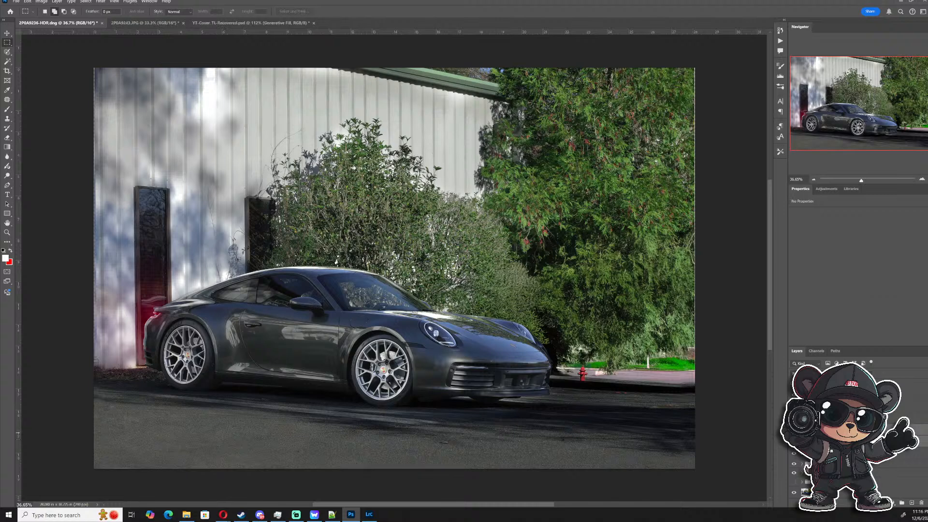
{"action": "key", "text": "ctrl+g"}
{"action": "right_click", "coordinate": [854, 440]}
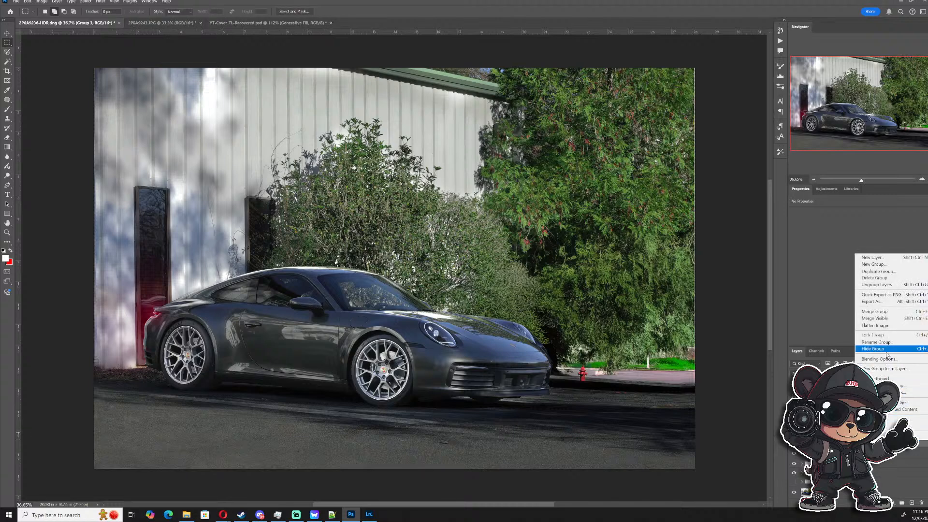
{"action": "left_click", "coordinate": [874, 311]}
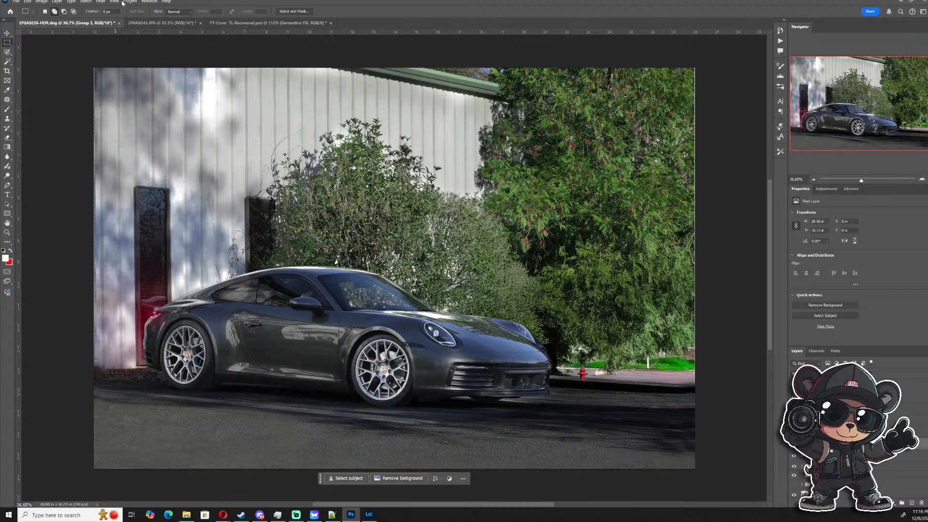
- Start a Field Blur on the merged layer with one pin on the bush above the windshield and a 15 px pin on the tree
{"action": "left_click", "coordinate": [100, 2]}
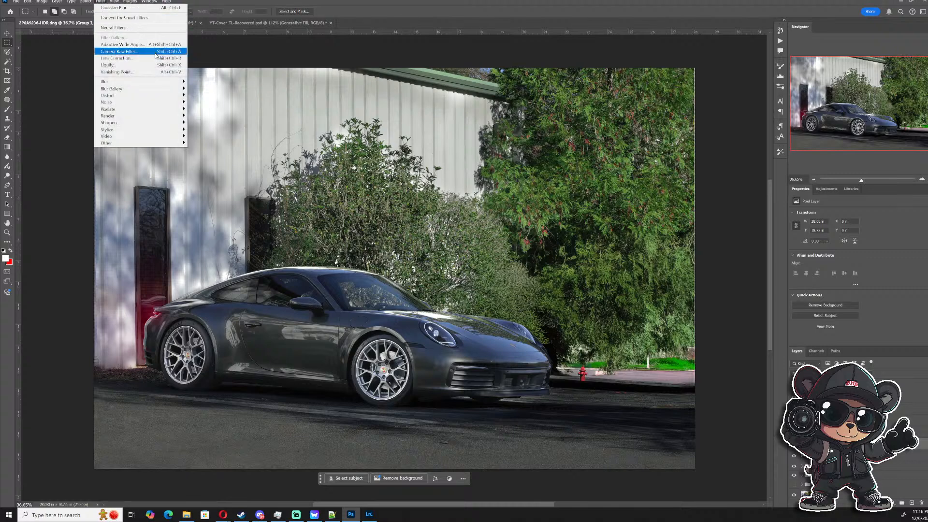
{"action": "mouse_move", "coordinate": [163, 84]}
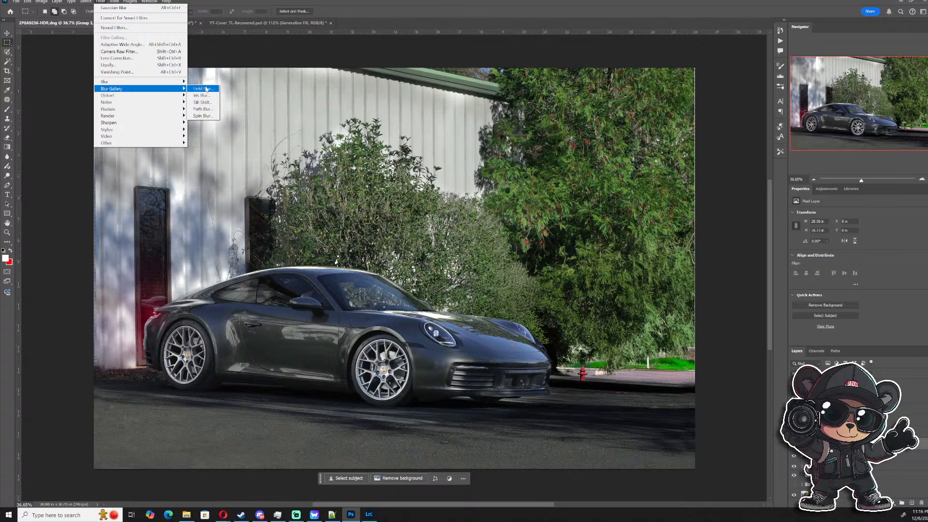
{"action": "left_click", "coordinate": [203, 88]}
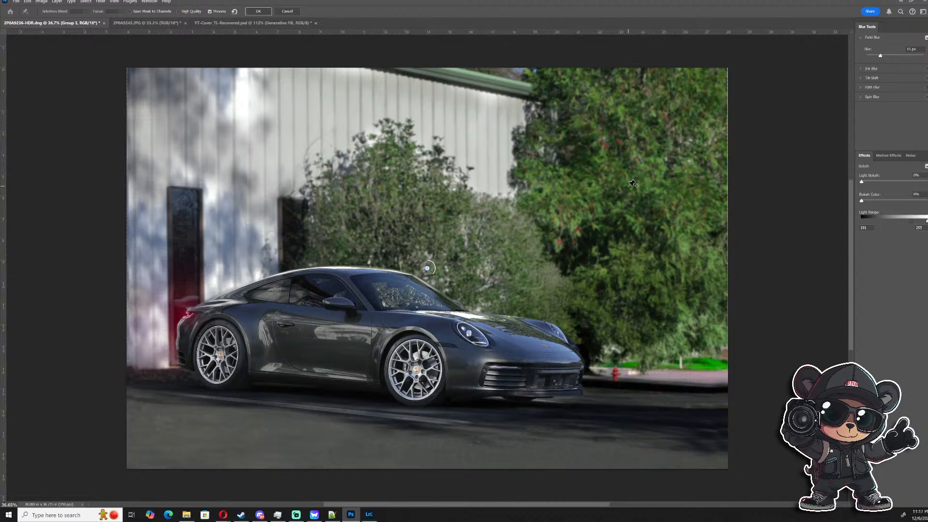
{"action": "left_click_drag", "start_coordinate": [433, 273], "coordinate": [427, 270]}
{"action": "left_click", "coordinate": [644, 190]}
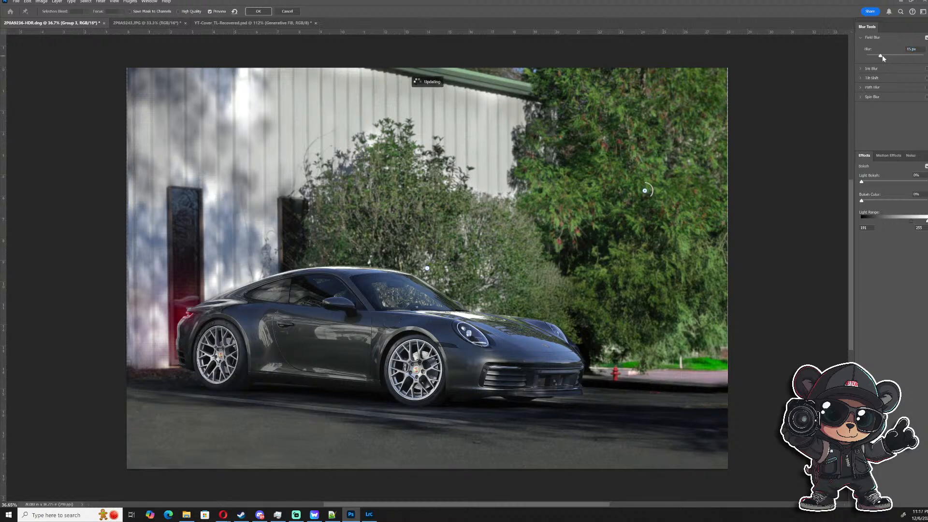
{"action": "left_click_drag", "start_coordinate": [882, 56], "coordinate": [882, 57]}
- Add Field Blur pins over the grass strip by the curb and across the lower tree foliage, adjusting their blur strength
{"action": "left_click", "coordinate": [705, 371]}
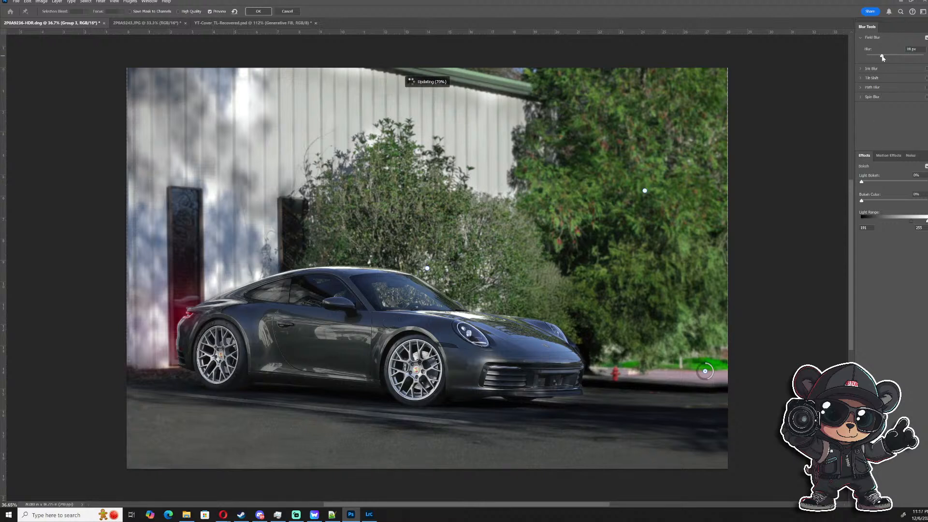
{"action": "left_click_drag", "start_coordinate": [881, 56], "coordinate": [882, 56]}
{"action": "left_click", "coordinate": [644, 191]}
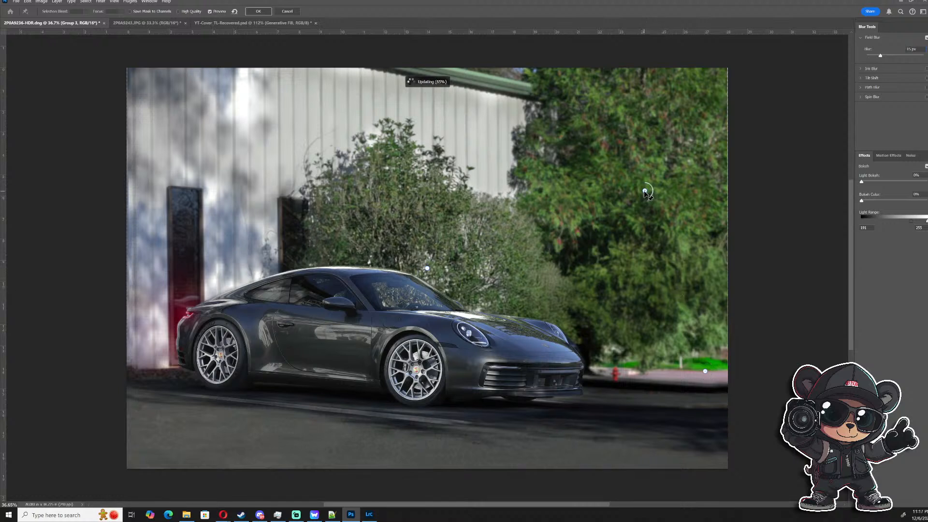
{"action": "left_click", "coordinate": [705, 371]}
{"action": "left_click", "coordinate": [674, 318]}
{"action": "left_click", "coordinate": [880, 56]}
{"action": "left_click", "coordinate": [713, 327]}
{"action": "left_click", "coordinate": [651, 345]}
{"action": "left_click", "coordinate": [880, 56]}
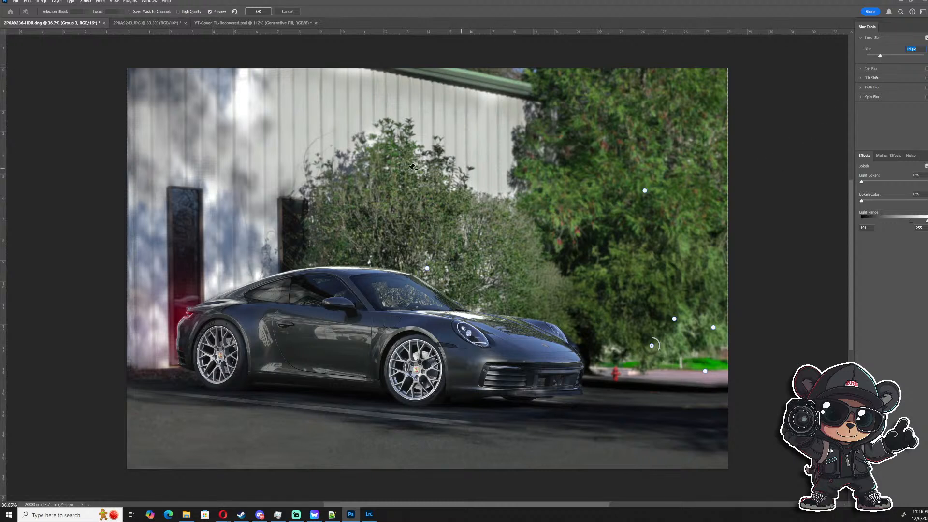
- Add a Field Blur pin on the white wall beside the tall dark window and reduce it to a light blur
{"action": "left_click", "coordinate": [153, 186]}
{"action": "left_click_drag", "start_coordinate": [881, 57], "coordinate": [877, 57]}
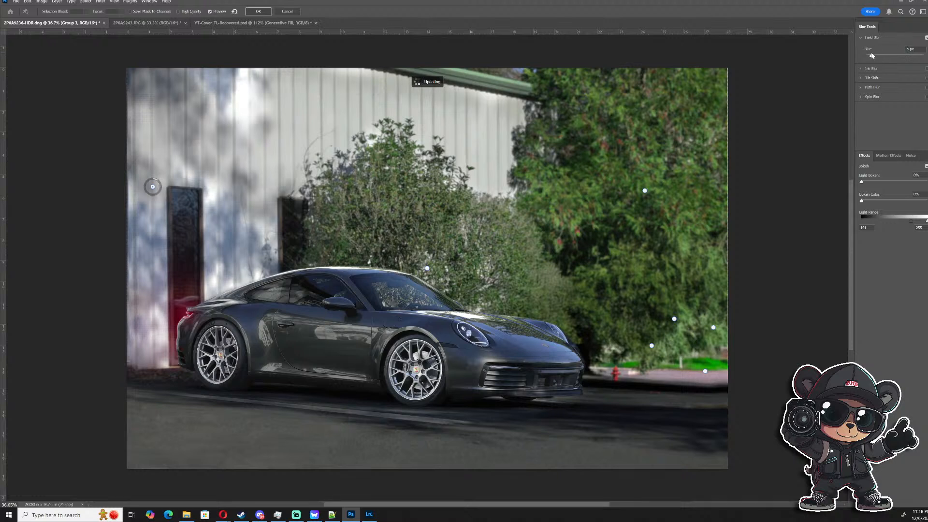
{"action": "left_click_drag", "start_coordinate": [870, 55], "coordinate": [870, 55]}
- Add a 9 px Field Blur pin on the large bush and a 12 px pin on the wall below the roof edge
{"action": "left_click", "coordinate": [372, 193]}
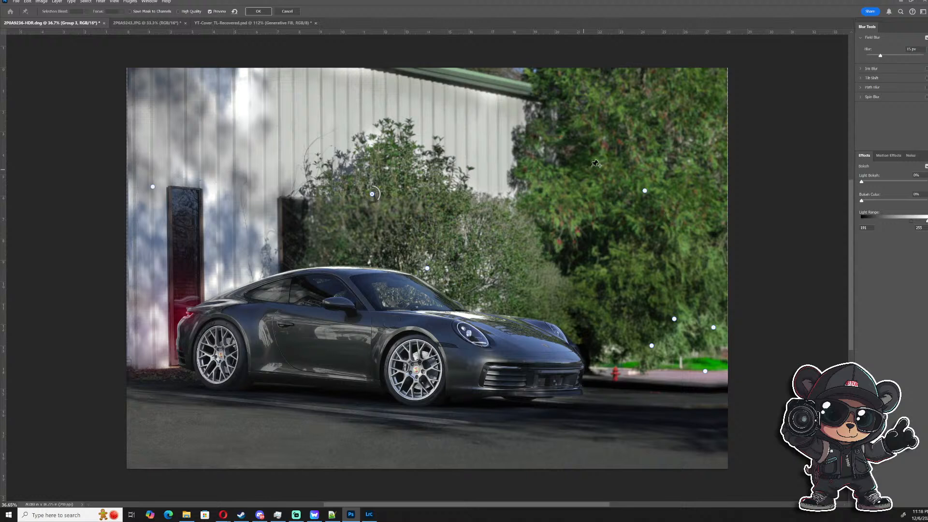
{"action": "left_click", "coordinate": [427, 269]}
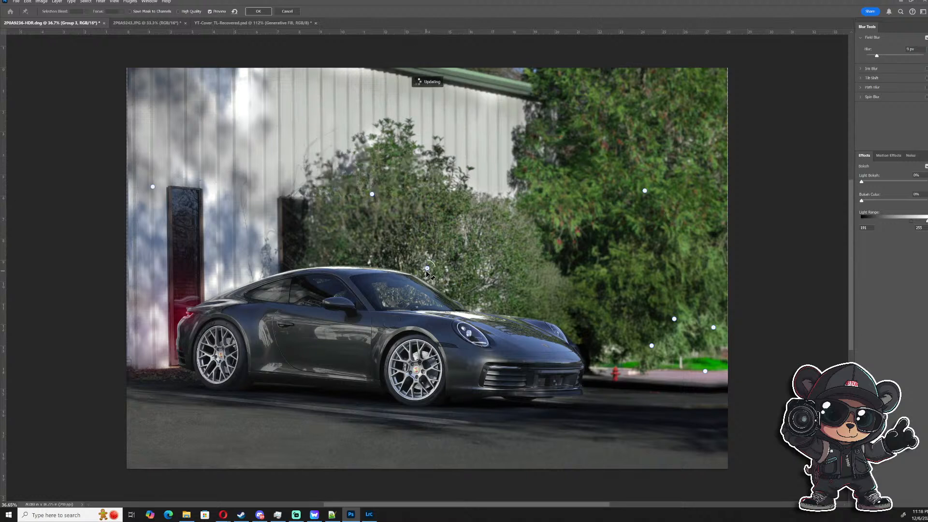
{"action": "left_click", "coordinate": [371, 194]}
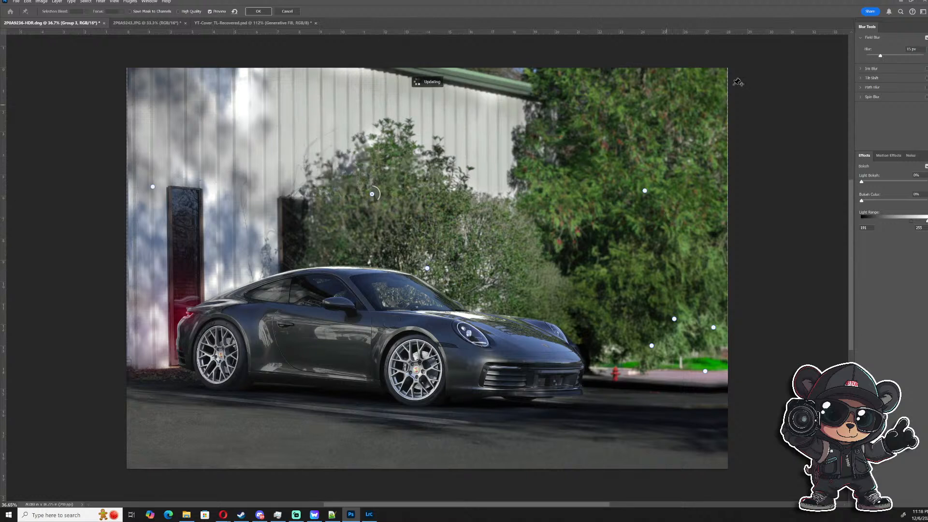
{"action": "left_click", "coordinate": [877, 57]}
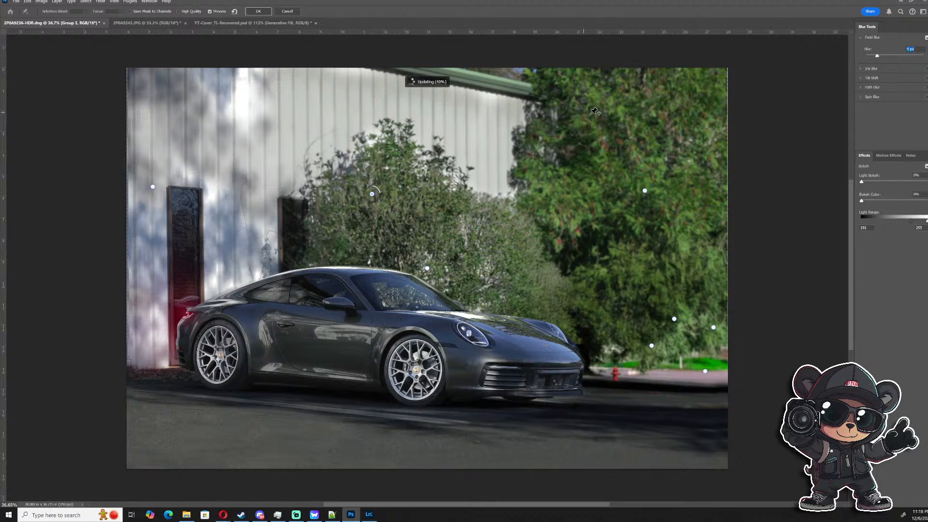
{"action": "left_click", "coordinate": [466, 119]}
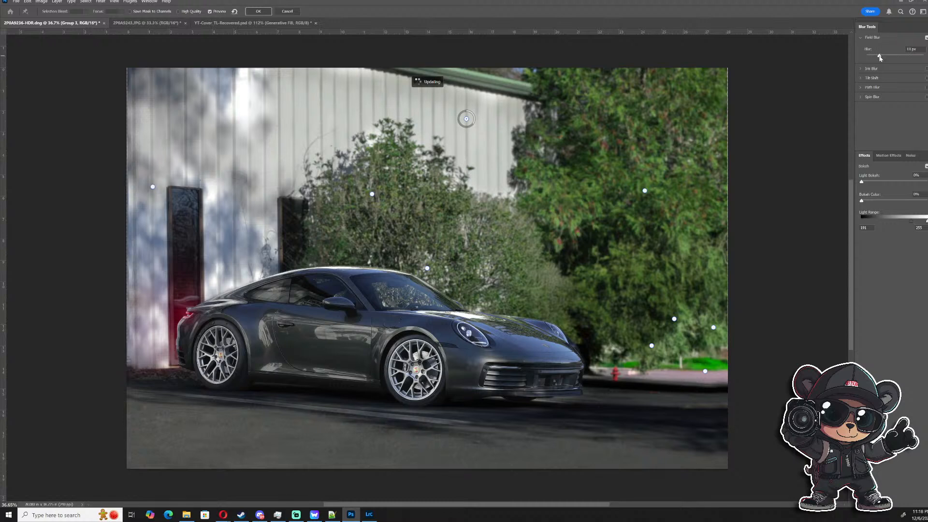
{"action": "left_click_drag", "start_coordinate": [879, 57], "coordinate": [879, 56]}
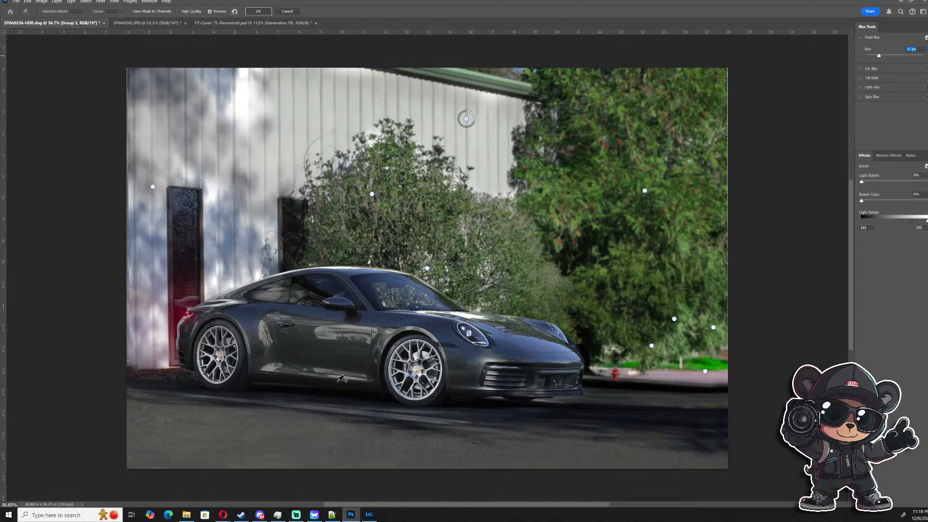
- Add a Field Blur pin on the car's side with the blur fully removed and another on the foreground asphalt, adjusting its blur
{"action": "left_click", "coordinate": [345, 363]}
{"action": "left_click_drag", "start_coordinate": [880, 57], "coordinate": [866, 56]}
{"action": "left_click", "coordinate": [603, 448]}
{"action": "left_click_drag", "start_coordinate": [880, 56], "coordinate": [866, 56]}
{"action": "left_click_drag", "start_coordinate": [866, 56], "coordinate": [879, 57]}
{"action": "left_click_drag", "start_coordinate": [881, 57], "coordinate": [879, 57]}
- Fine-tune the blur strength of the large bush's pin and apply the Field Blur to the layer
{"action": "left_click", "coordinate": [372, 194]}
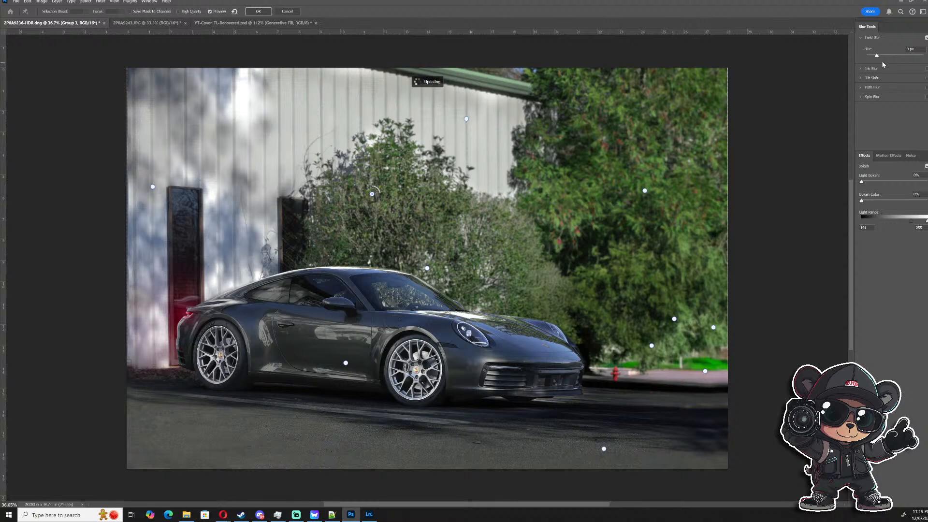
{"action": "left_click_drag", "start_coordinate": [878, 57], "coordinate": [878, 57]}
{"action": "left_click", "coordinate": [253, 12]}
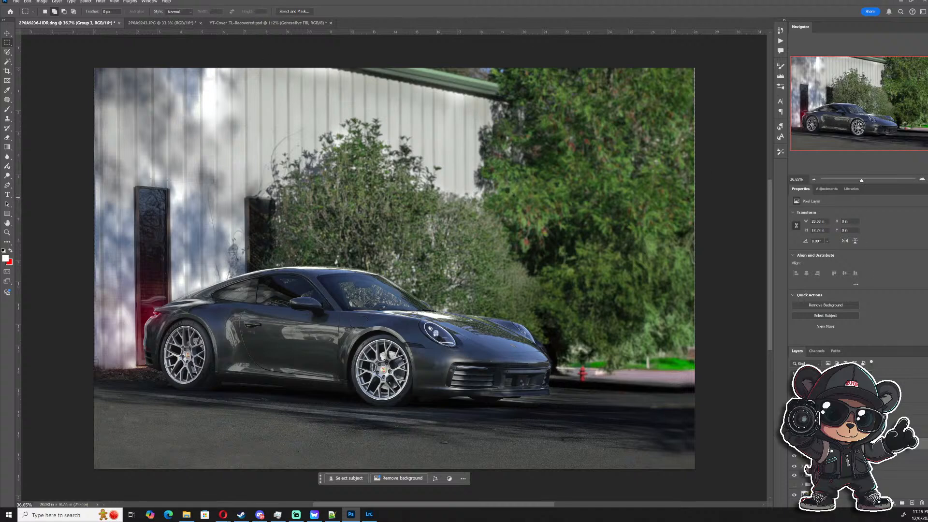
- Add a layer mask to the blurred layer and choose black (000000) as the foreground color for the Brush tool
{"action": "left_click", "coordinate": [881, 502]}
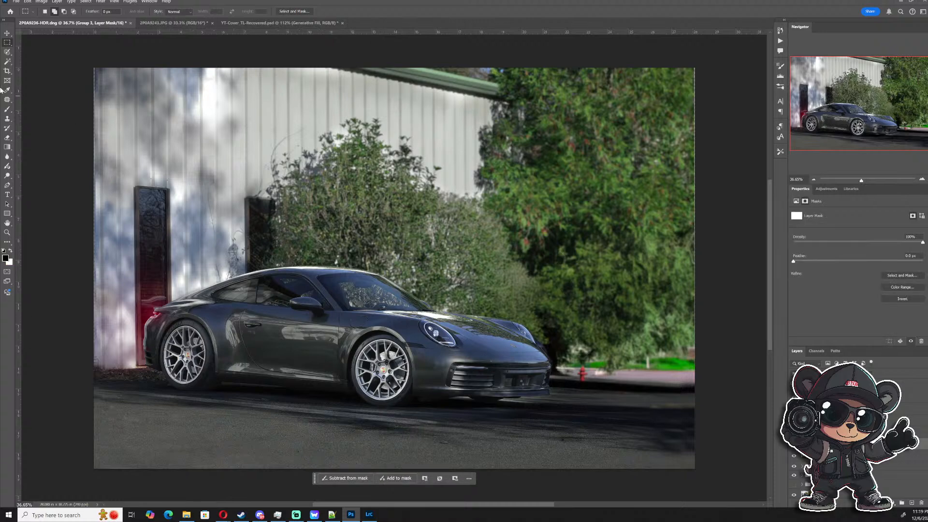
{"action": "left_click", "coordinate": [5, 109]}
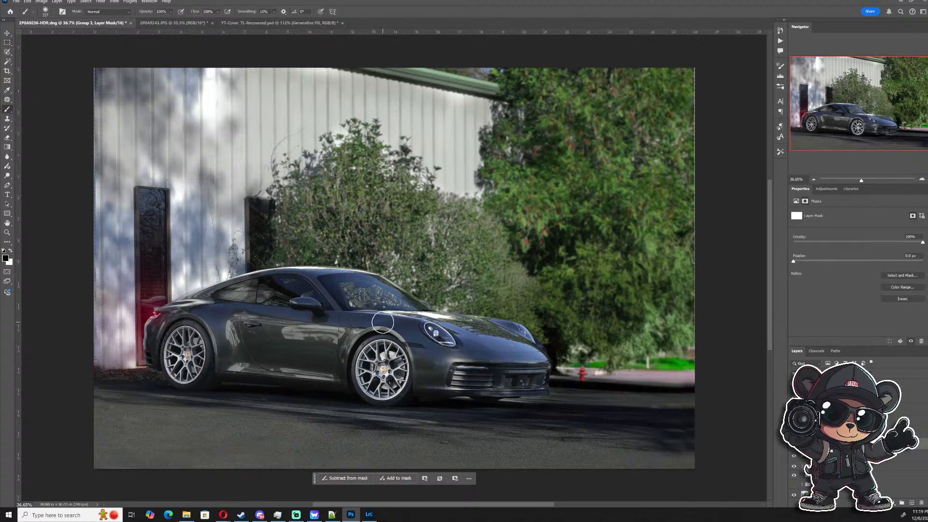
{"action": "left_click", "coordinate": [421, 397], "text": "alt"}
{"action": "left_click", "coordinate": [6, 258]}
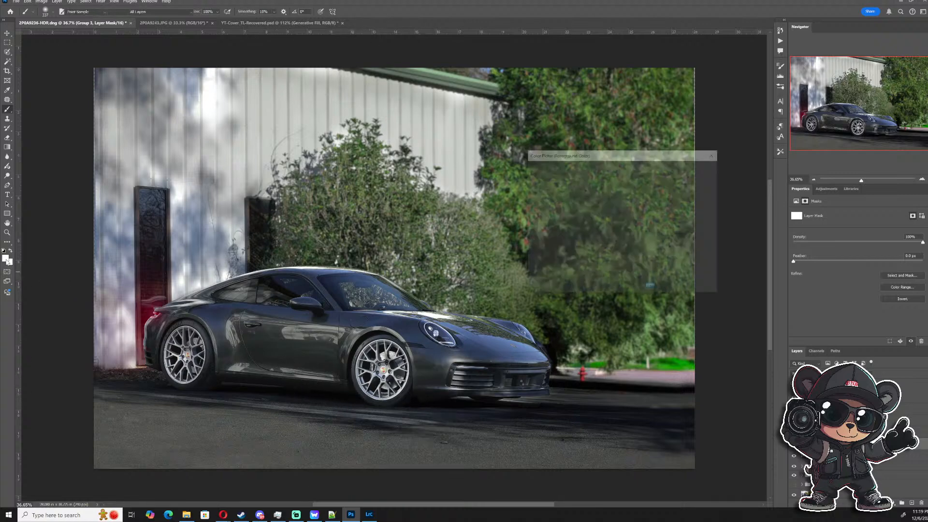
{"action": "left_click", "coordinate": [601, 245]}
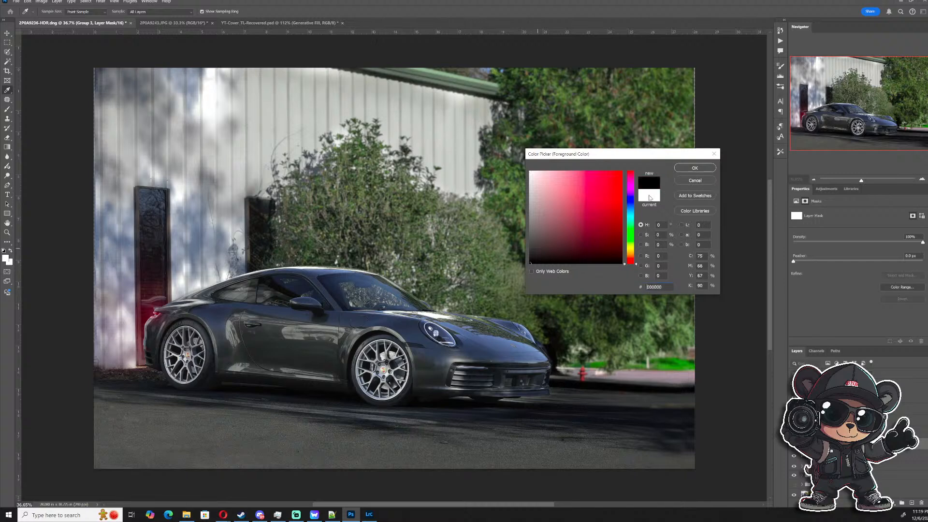
- Set the foreground colour to black and brush Group 3's layer mask on the ground beneath the car's front wheel
{"action": "left_click", "coordinate": [695, 167]}
{"action": "left_click_drag", "start_coordinate": [403, 396], "coordinate": [430, 398]}
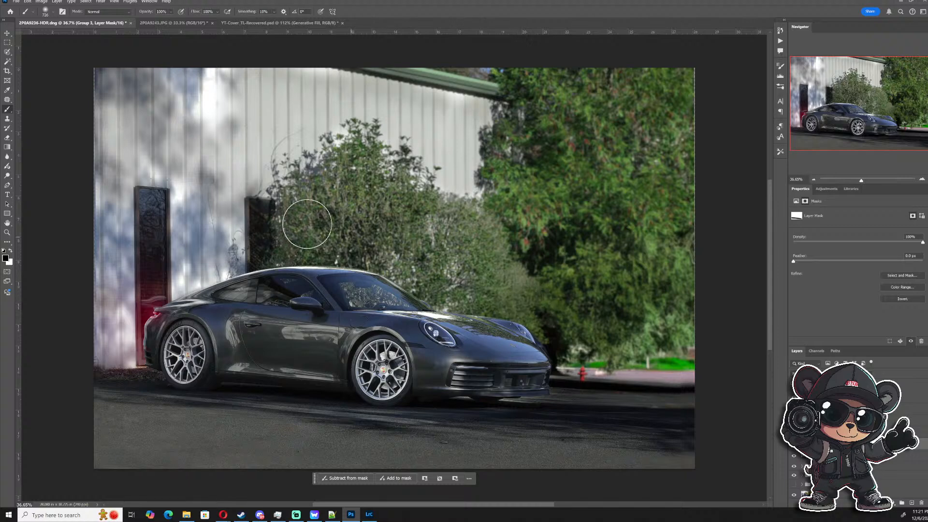
{"action": "left_click", "coordinate": [7, 43]}
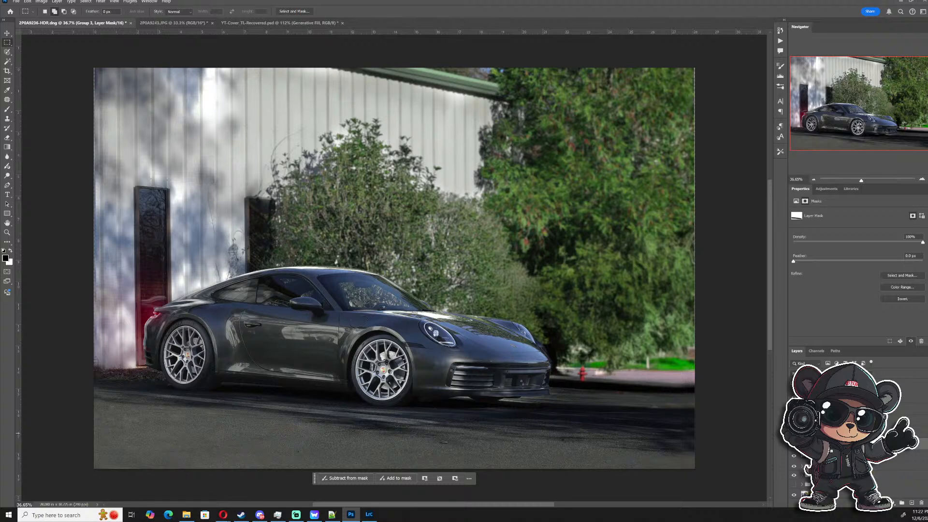
- Select the range of retouching layers, group them and name the group Pre-Color
{"action": "scroll", "coordinate": [858, 435], "scroll_direction": "down", "scroll_amount": 1}
{"action": "left_click", "coordinate": [858, 454]}
{"action": "left_click", "coordinate": [801, 454]}
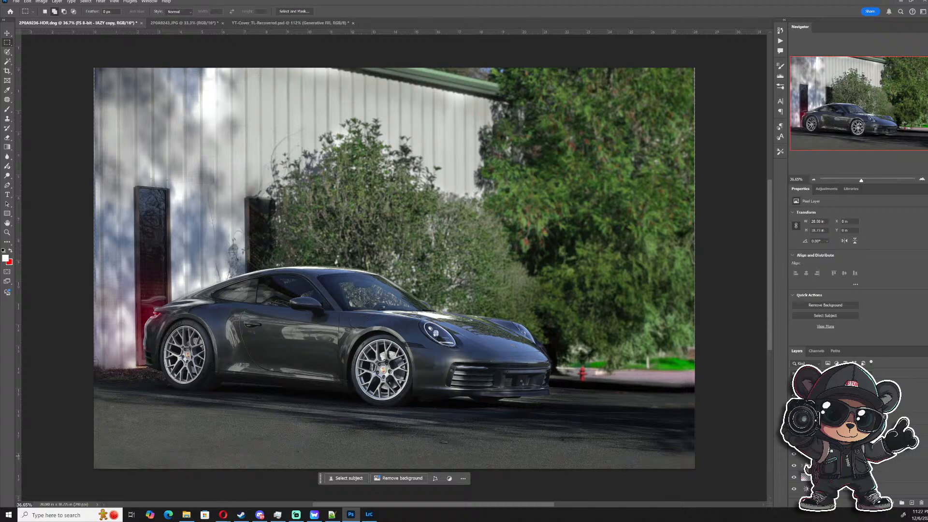
{"action": "left_click", "coordinate": [857, 394], "text": "shift"}
{"action": "key", "text": "ctrl+g"}
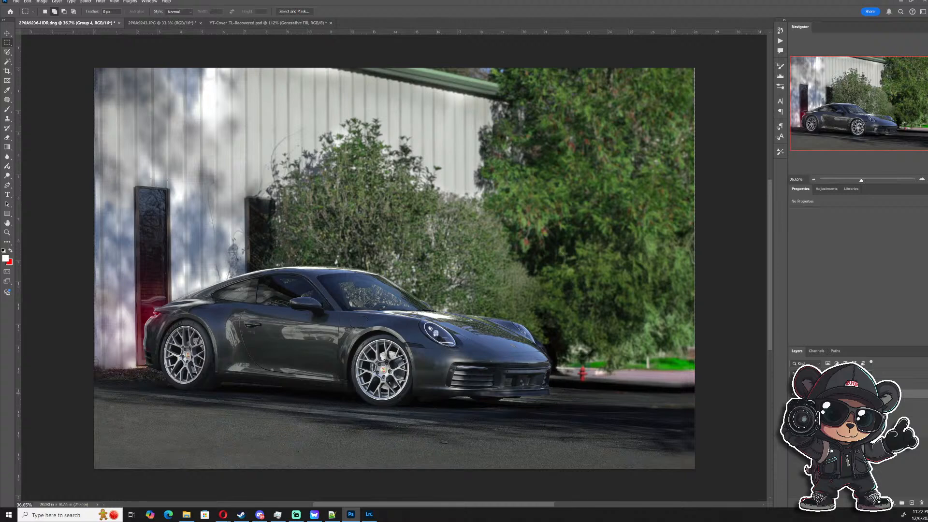
{"action": "key", "text": "Return"}
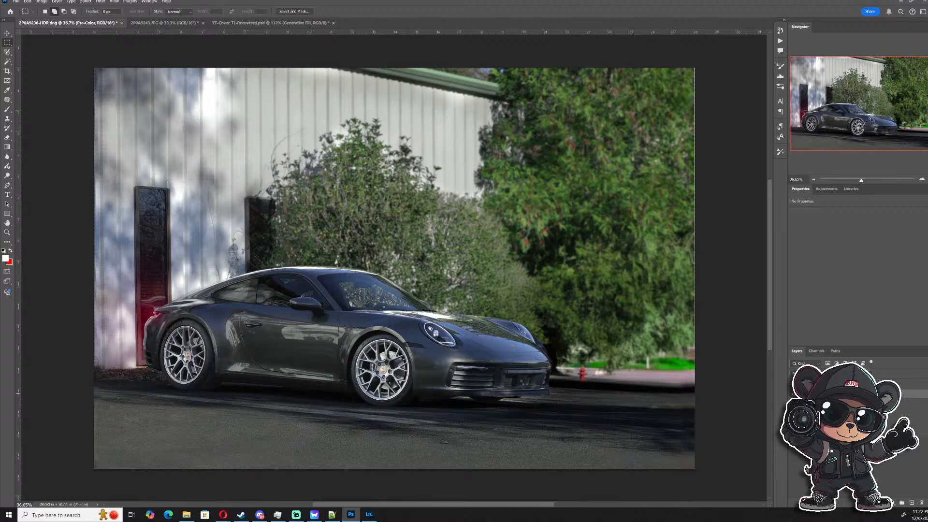
- Duplicate the Pre-Color group and merge the copy into a single pixel layer
{"action": "key", "text": "ctrl+j"}
{"action": "right_click", "coordinate": [828, 393]}
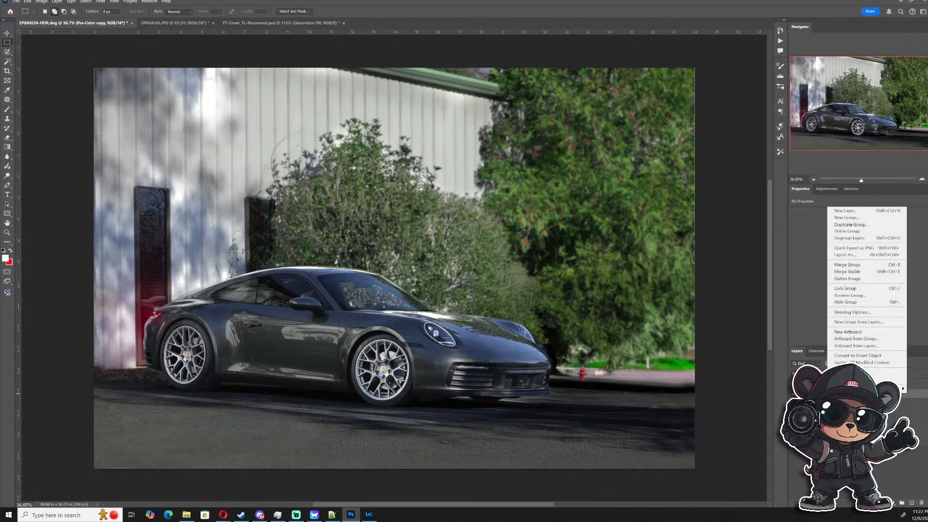
{"action": "left_click", "coordinate": [862, 267]}
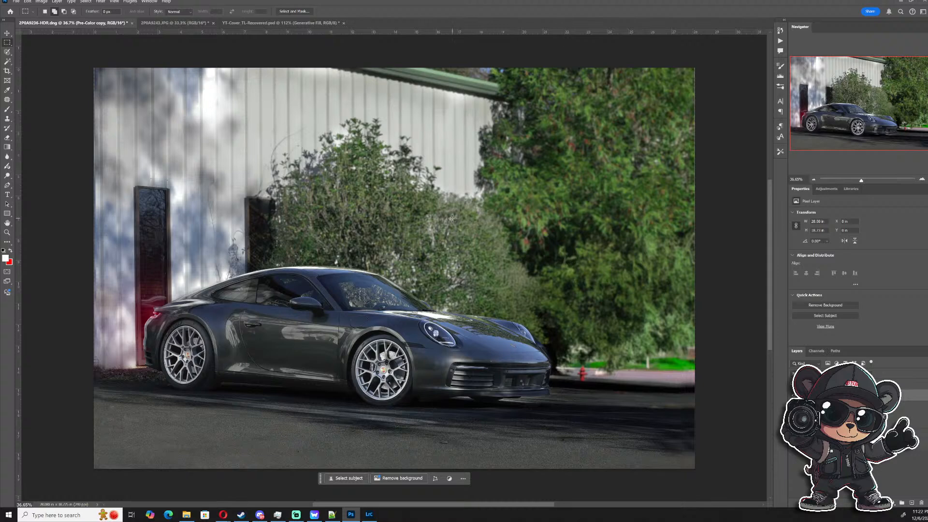
- Duplicate the merged Pre-Color layer and apply the Camera Raw Filter to the copy for stronger contrast and detail
{"action": "key", "text": "ctrl+j"}
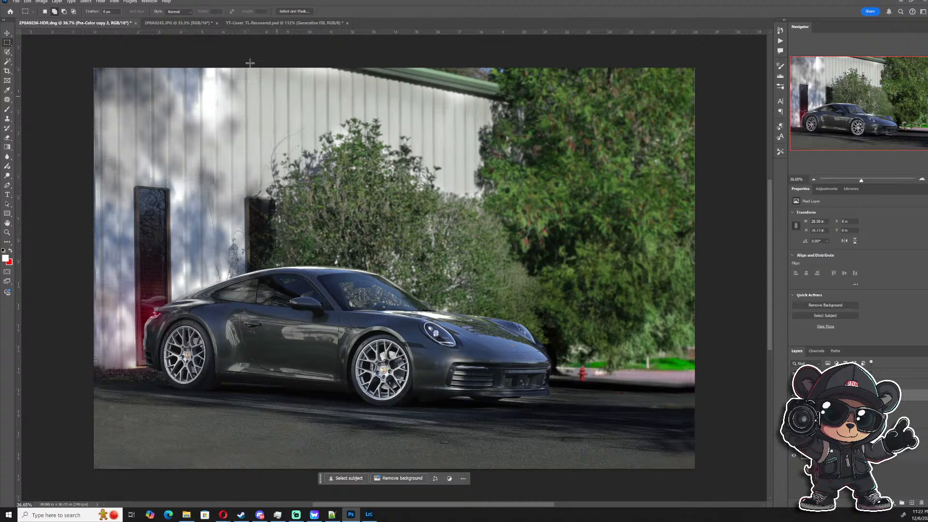
{"action": "left_click", "coordinate": [104, 1]}
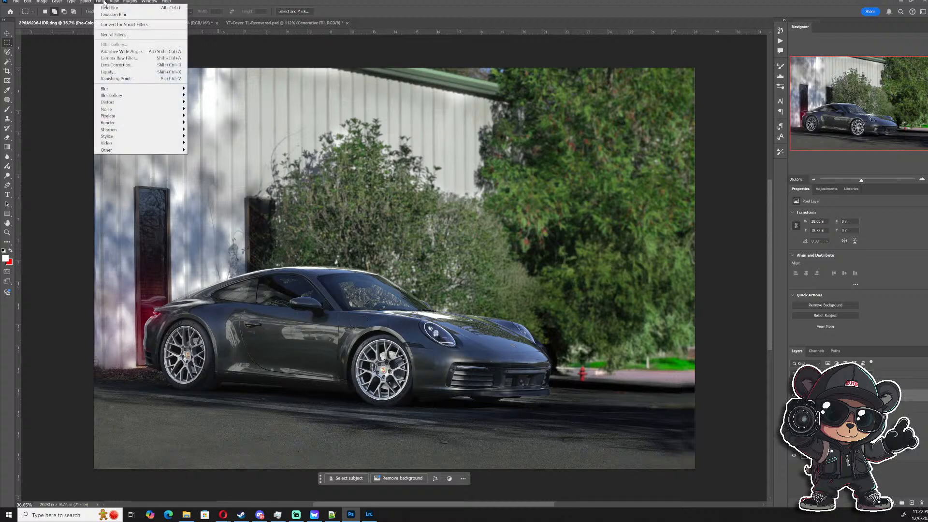
{"action": "left_click", "coordinate": [116, 72]}
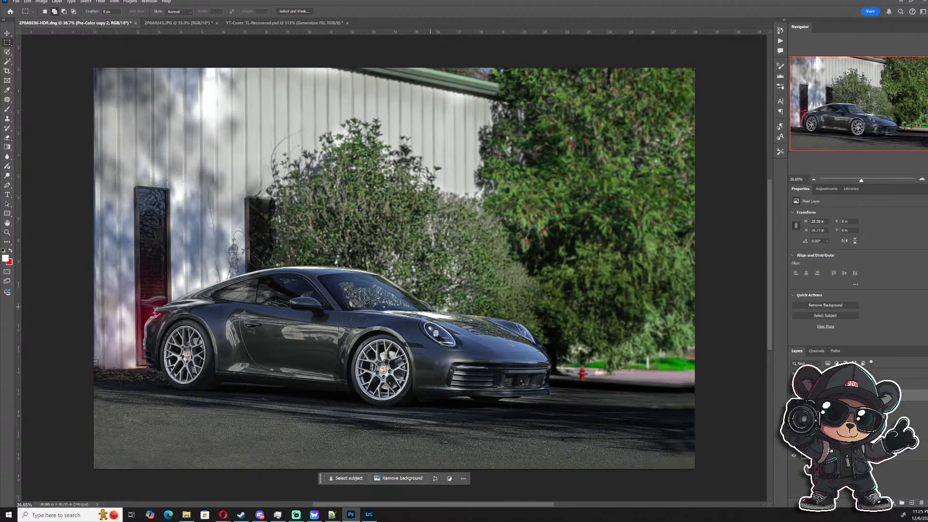
- Add a layer mask to the Camera Raw filtered layer, invert it to black, and ready a smaller brush at the front wheel
{"action": "scroll", "coordinate": [449, 297], "scroll_direction": "up", "scroll_amount": 3}
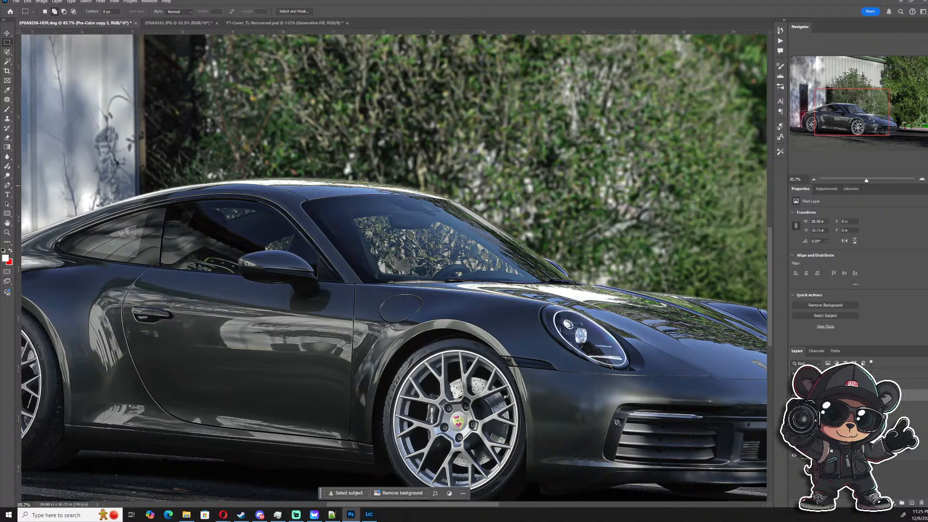
{"action": "left_click", "coordinate": [883, 502]}
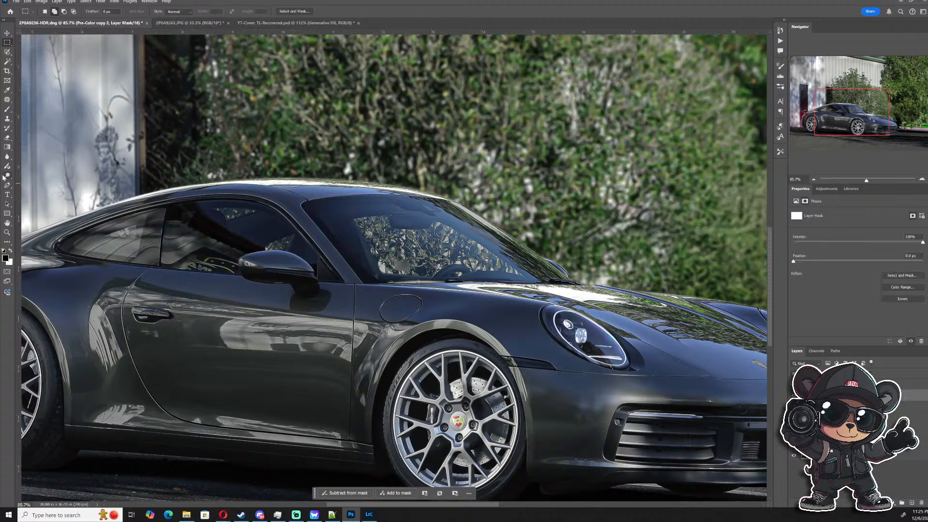
{"action": "left_click", "coordinate": [7, 110]}
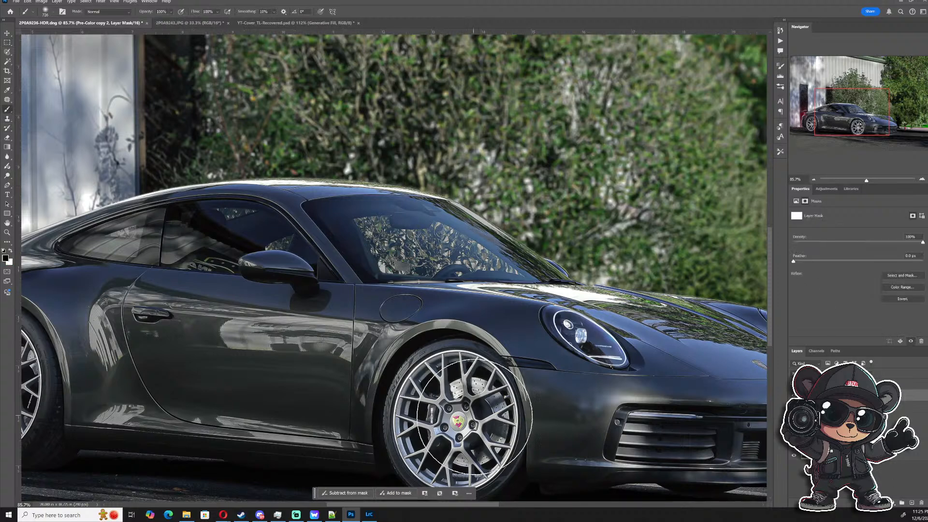
{"action": "scroll", "coordinate": [464, 418], "scroll_direction": "up", "scroll_amount": 3}
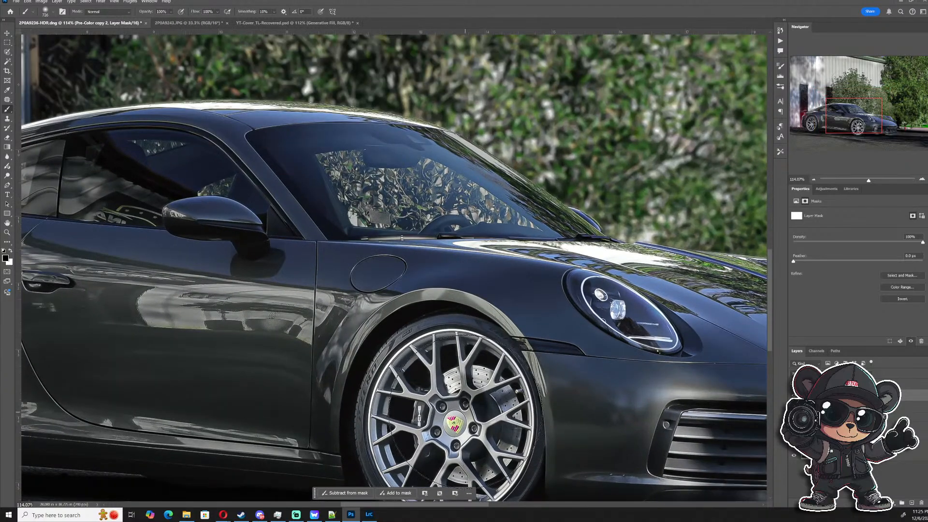
{"action": "key", "text": "ctrl+i"}
{"action": "scroll", "coordinate": [468, 416], "scroll_direction": "up", "scroll_amount": 2}
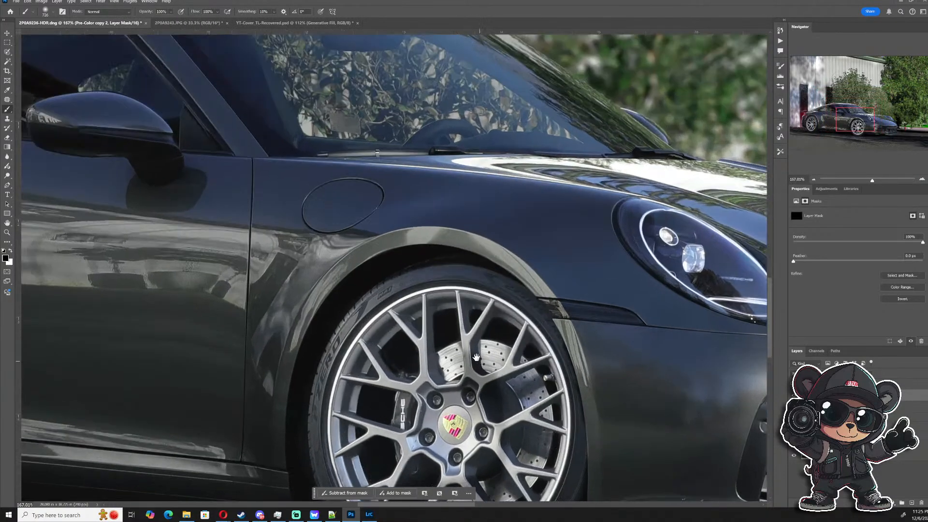
{"action": "mouse_move", "coordinate": [457, 323]}
{"action": "left_mouse_down"}
{"action": "mouse_move", "coordinate": [454, 271]}
{"action": "mouse_move", "coordinate": [474, 245]}
{"action": "left_mouse_up"}
{"action": "left_click_drag", "start_coordinate": [411, 265], "coordinate": [247, 285]}
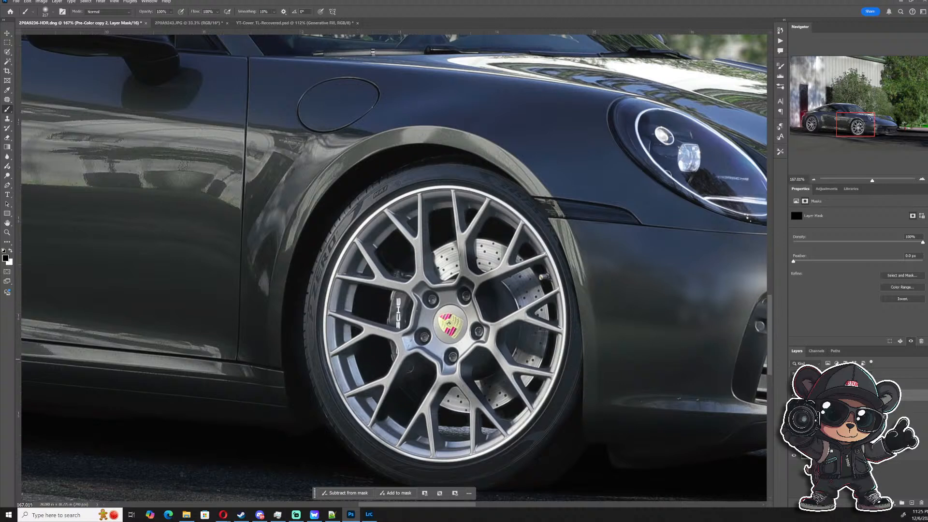
- Merge the masked filter layer down and duplicate the resulting layer
{"action": "key", "text": "ctrl+e"}
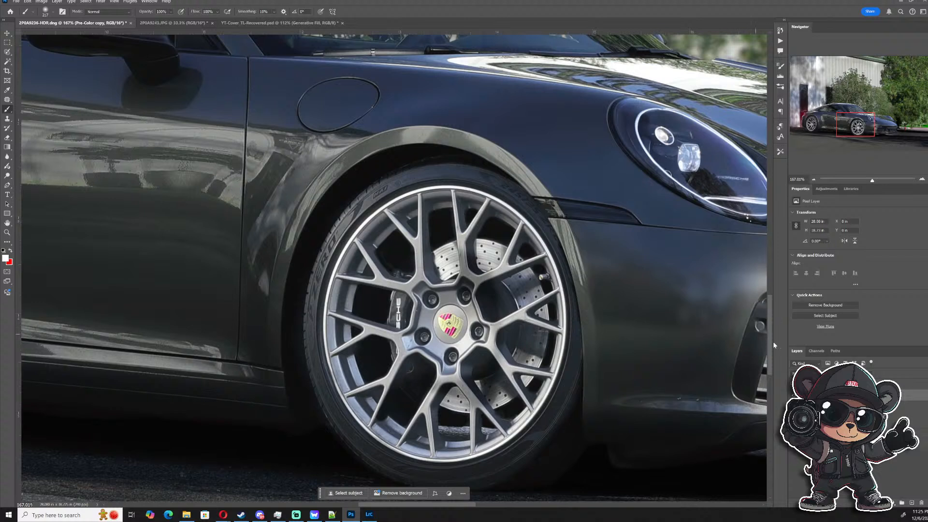
{"action": "key", "text": "ctrl+z"}
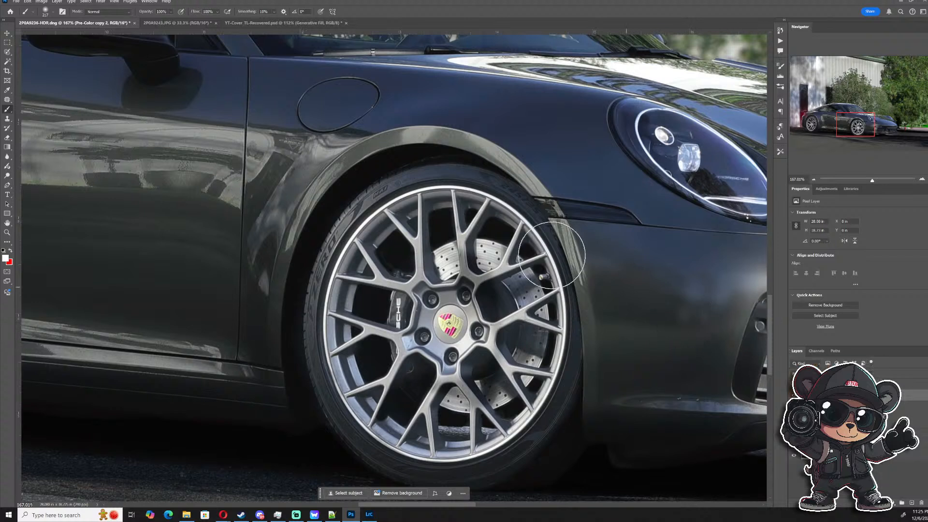
- Apply a High Pass filter with a radius of 23.5 pixels to the duplicated layer
{"action": "left_click", "coordinate": [101, 1]}
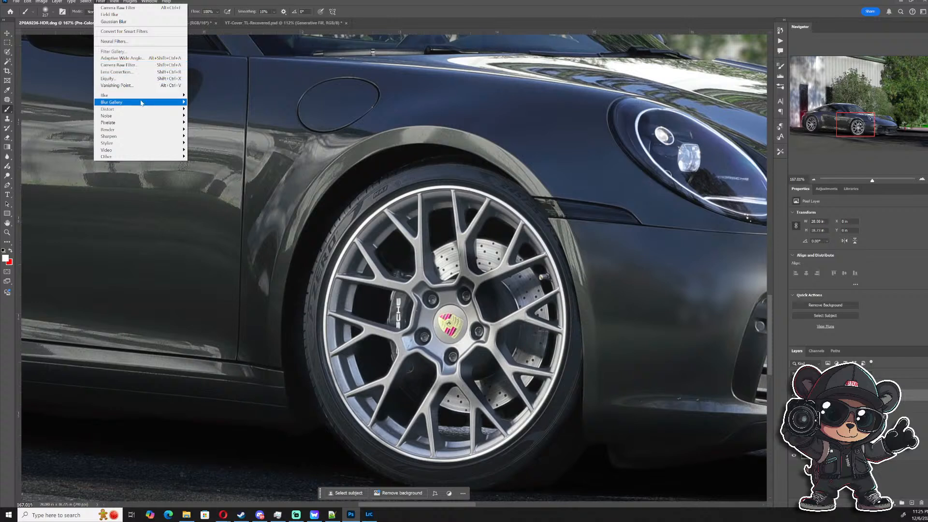
{"action": "mouse_move", "coordinate": [140, 133]}
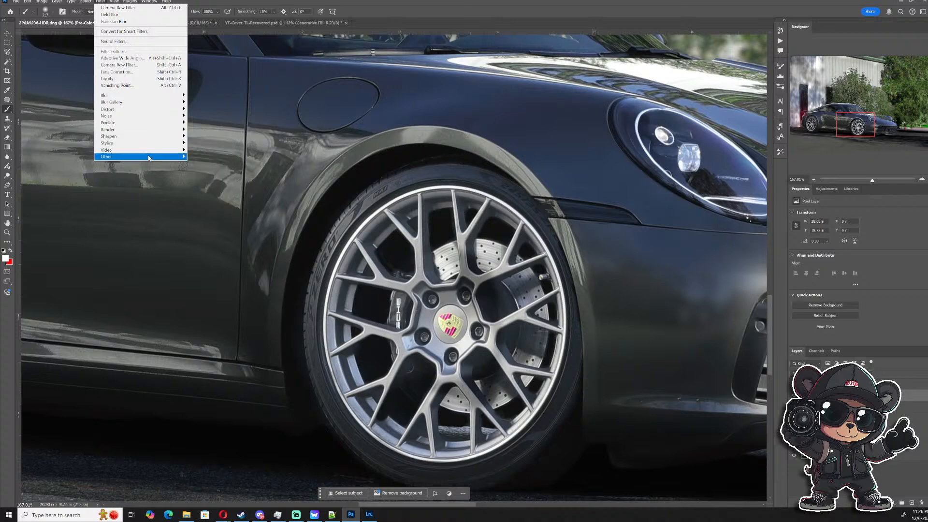
{"action": "mouse_move", "coordinate": [148, 158]}
{"action": "left_click", "coordinate": [203, 163]}
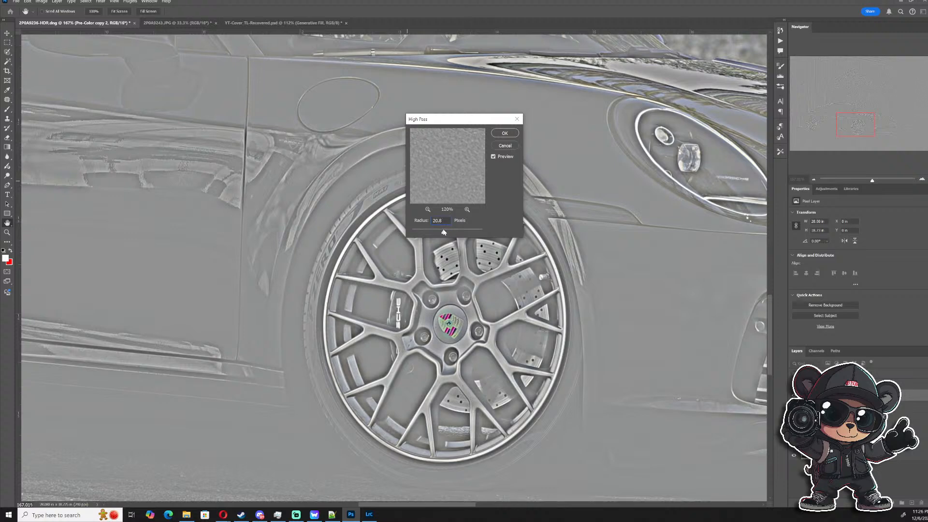
{"action": "left_click_drag", "start_coordinate": [444, 232], "coordinate": [444, 233]}
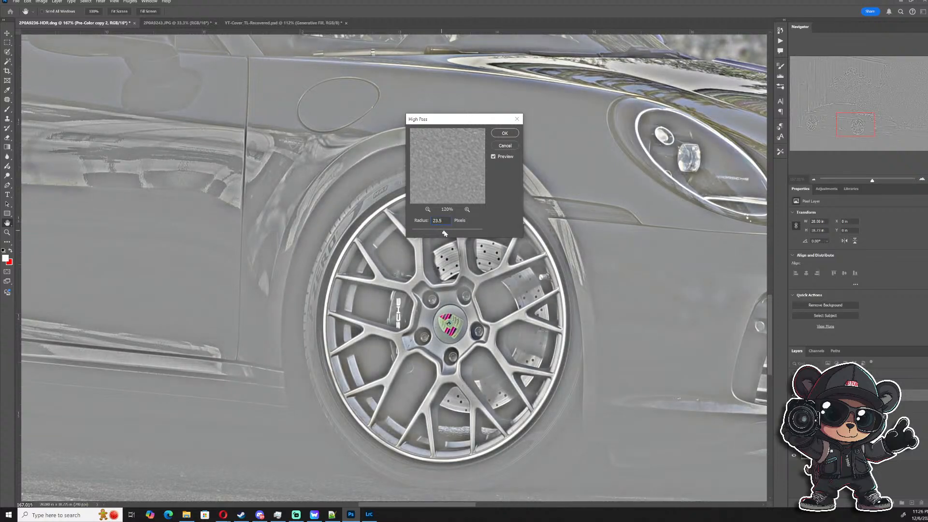
{"action": "left_click", "coordinate": [504, 133]}
{"action": "key", "text": "b"}
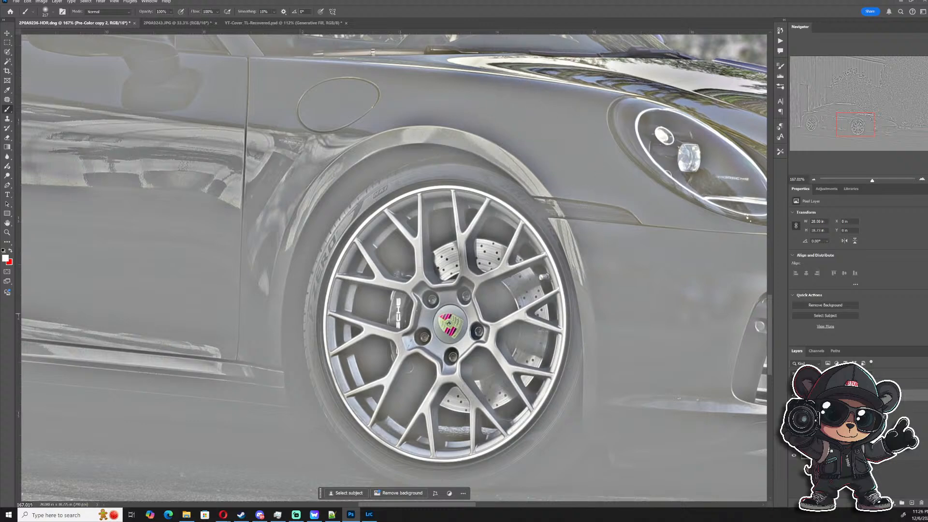
- Add an inverted black mask to the High Pass layer and paint white along the front tyre's sidewall to reveal the effect
{"action": "left_click", "coordinate": [883, 502]}
{"action": "key", "text": "ctrl+i"}
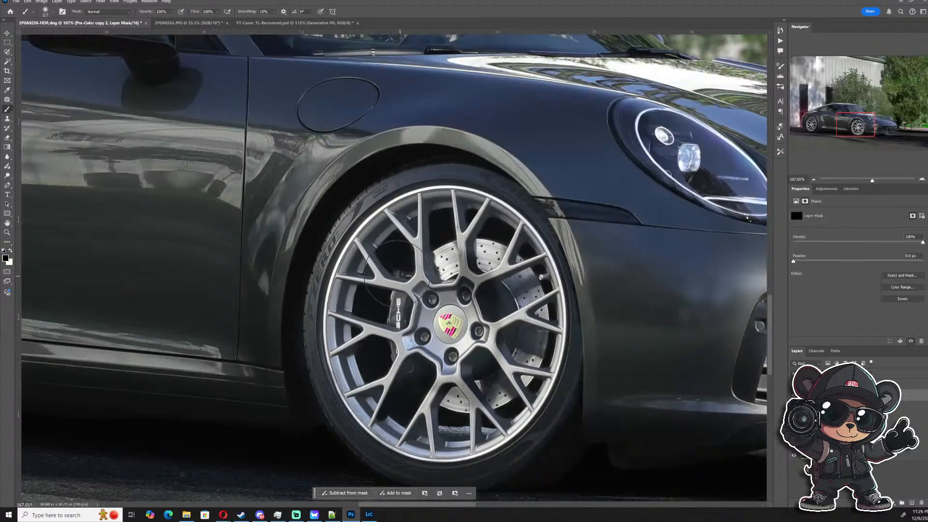
{"action": "mouse_move", "coordinate": [352, 253]}
{"action": "left_mouse_down"}
{"action": "mouse_move", "coordinate": [302, 247]}
{"action": "mouse_move", "coordinate": [315, 263]}
{"action": "mouse_move", "coordinate": [296, 341]}
{"action": "mouse_move", "coordinate": [303, 411]}
{"action": "left_mouse_up"}
{"action": "key", "text": "x"}
{"action": "scroll", "coordinate": [317, 273], "scroll_direction": "up", "scroll_amount": 2}
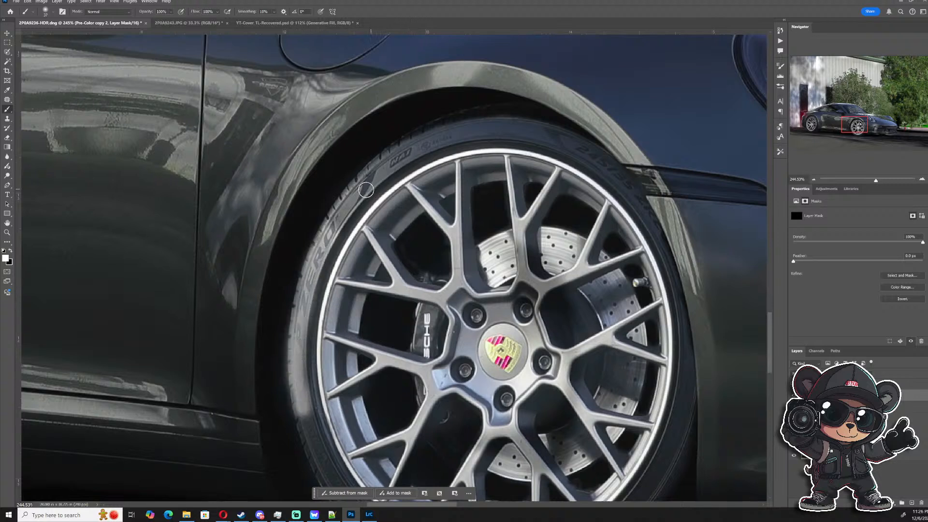
{"action": "left_click_drag", "start_coordinate": [366, 190], "coordinate": [404, 154]}
{"action": "mouse_move", "coordinate": [349, 276]}
{"action": "left_mouse_down"}
{"action": "mouse_move", "coordinate": [337, 273]}
{"action": "mouse_move", "coordinate": [372, 214]}
{"action": "mouse_move", "coordinate": [413, 177]}
{"action": "mouse_move", "coordinate": [520, 155]}
{"action": "mouse_move", "coordinate": [583, 181]}
{"action": "left_mouse_up"}
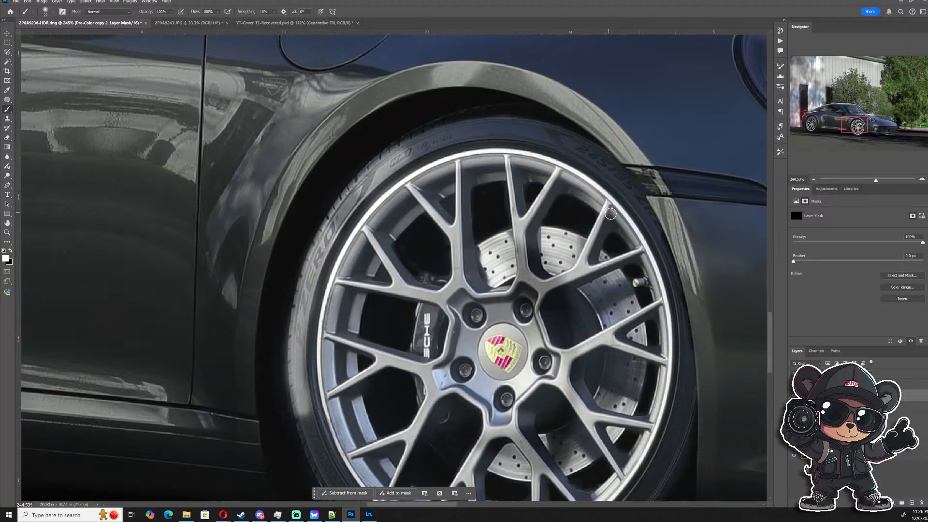
{"action": "left_click_drag", "start_coordinate": [646, 262], "coordinate": [595, 187]}
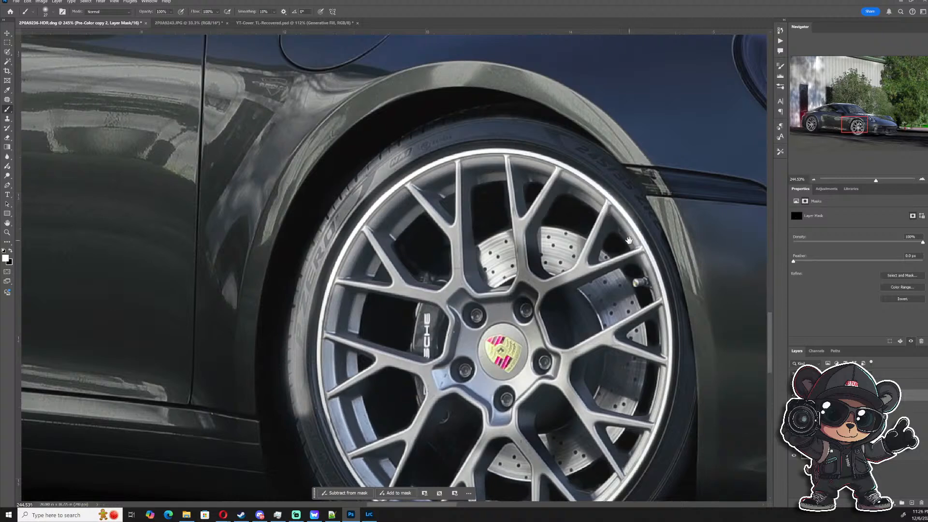
{"action": "mouse_move", "coordinate": [629, 240]}
{"action": "left_mouse_down"}
{"action": "mouse_move", "coordinate": [554, 122]}
{"action": "mouse_move", "coordinate": [585, 247]}
{"action": "mouse_move", "coordinate": [568, 320]}
{"action": "mouse_move", "coordinate": [532, 373]}
{"action": "mouse_move", "coordinate": [449, 408]}
{"action": "mouse_move", "coordinate": [475, 402]}
{"action": "mouse_move", "coordinate": [498, 393]}
{"action": "mouse_move", "coordinate": [399, 413]}
{"action": "mouse_move", "coordinate": [344, 401]}
{"action": "mouse_move", "coordinate": [330, 394]}
{"action": "mouse_move", "coordinate": [353, 402]}
{"action": "mouse_move", "coordinate": [299, 367]}
{"action": "mouse_move", "coordinate": [249, 271]}
{"action": "mouse_move", "coordinate": [271, 328]}
{"action": "left_mouse_up"}
{"action": "left_click_drag", "start_coordinate": [252, 288], "coordinate": [247, 171]}
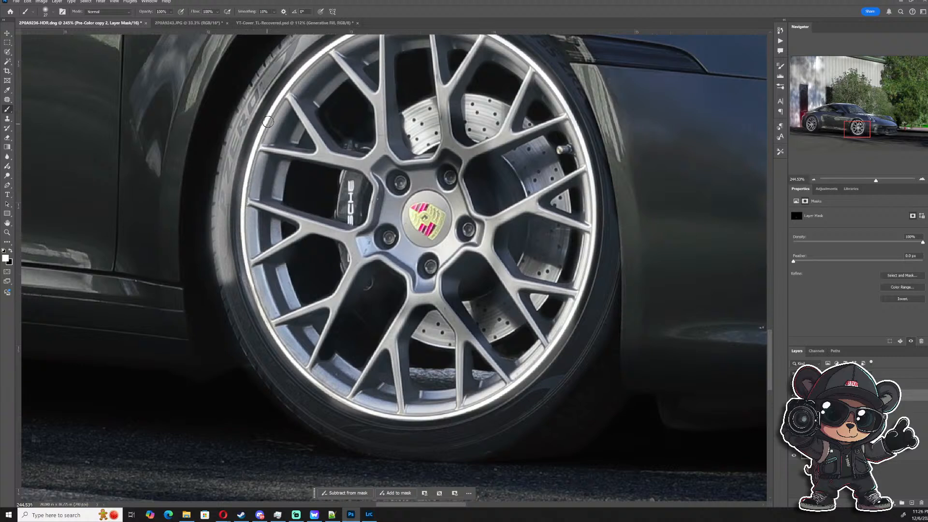
- Paint white on the High Pass mask over the front wheel's lug nuts and their recesses around the hub
{"action": "scroll", "coordinate": [335, 95], "scroll_direction": "down", "scroll_amount": 3}
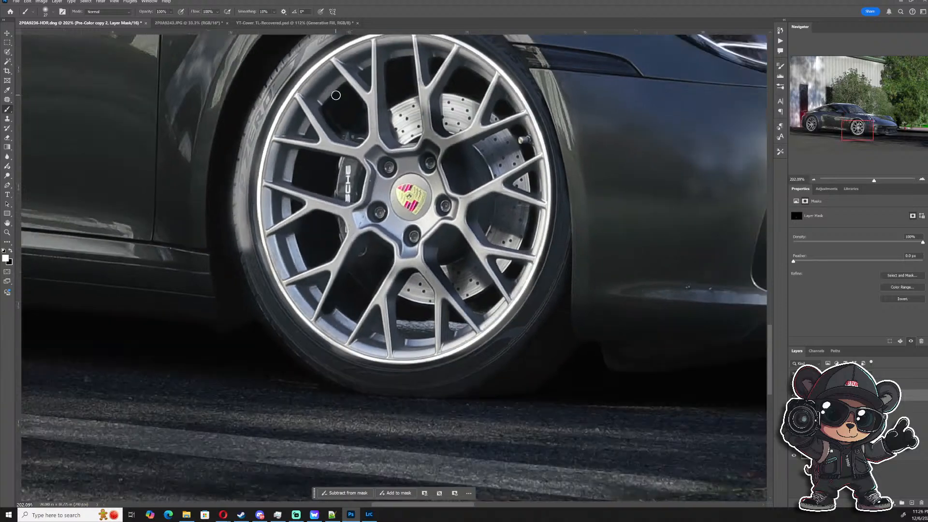
{"action": "scroll", "coordinate": [368, 191], "scroll_direction": "up", "scroll_amount": 5}
{"action": "mouse_move", "coordinate": [413, 198]}
{"action": "left_mouse_down"}
{"action": "mouse_move", "coordinate": [421, 166]}
{"action": "mouse_move", "coordinate": [438, 191]}
{"action": "left_mouse_up"}
{"action": "left_click_drag", "start_coordinate": [387, 212], "coordinate": [392, 197]}
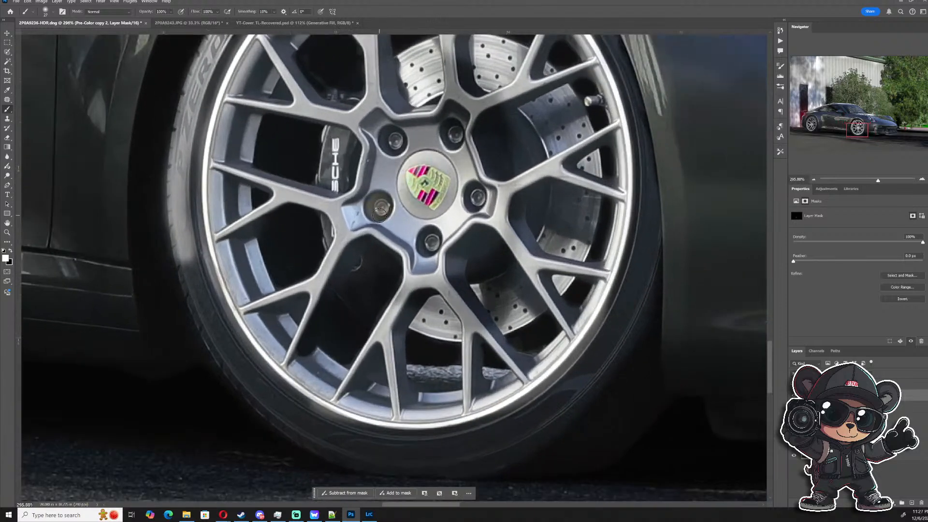
{"action": "left_click_drag", "start_coordinate": [448, 245], "coordinate": [420, 232]}
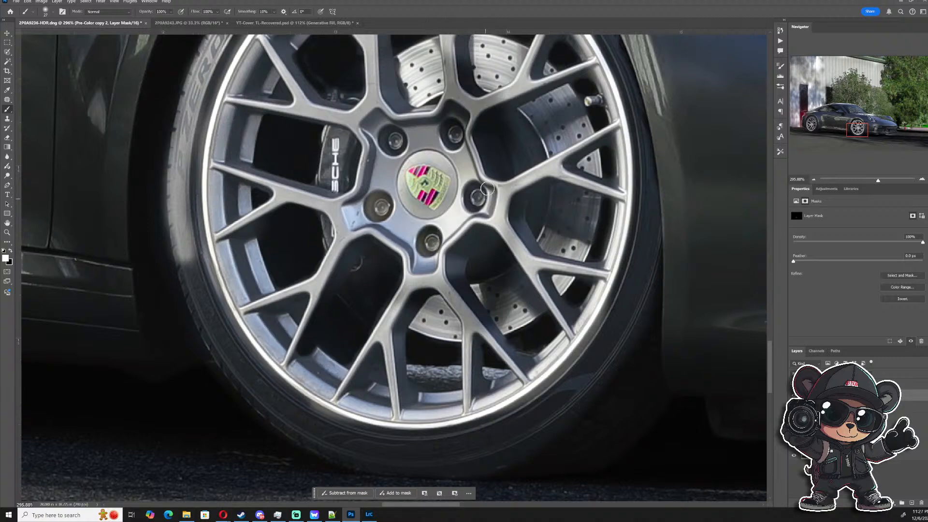
{"action": "left_click_drag", "start_coordinate": [487, 189], "coordinate": [481, 206]}
{"action": "mouse_move", "coordinate": [452, 144]}
{"action": "left_mouse_down"}
{"action": "mouse_move", "coordinate": [458, 122]}
{"action": "mouse_move", "coordinate": [467, 132]}
{"action": "mouse_move", "coordinate": [445, 141]}
{"action": "left_mouse_up"}
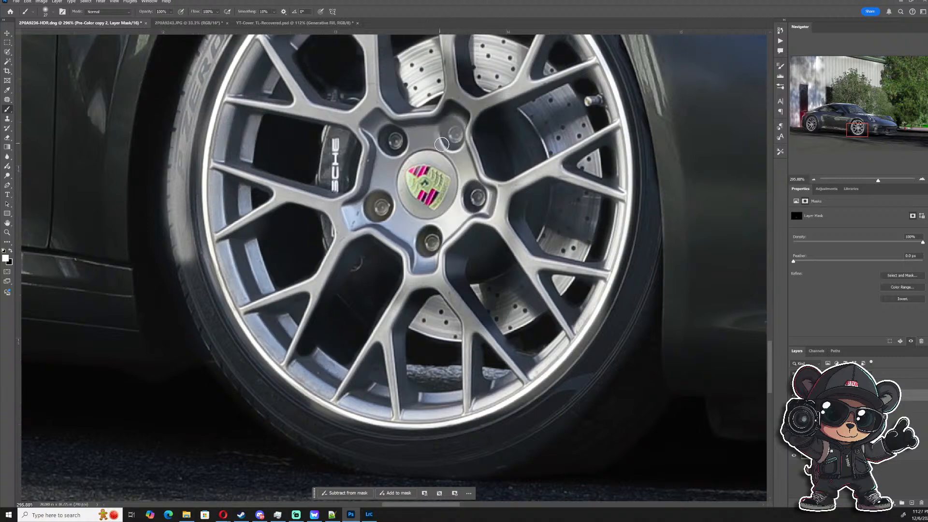
{"action": "left_click_drag", "start_coordinate": [396, 127], "coordinate": [389, 139]}
- Paint white on the High Pass mask along the front wheel's side and lower spokes to reveal their detail
{"action": "left_click_drag", "start_coordinate": [337, 201], "coordinate": [215, 165]}
{"action": "mouse_move", "coordinate": [221, 230]}
{"action": "left_mouse_down"}
{"action": "mouse_move", "coordinate": [286, 199]}
{"action": "mouse_move", "coordinate": [214, 246]}
{"action": "left_mouse_up"}
{"action": "mouse_move", "coordinate": [331, 247]}
{"action": "left_mouse_down"}
{"action": "mouse_move", "coordinate": [320, 278]}
{"action": "mouse_move", "coordinate": [250, 308]}
{"action": "left_mouse_up"}
{"action": "mouse_move", "coordinate": [314, 295]}
{"action": "left_mouse_down"}
{"action": "mouse_move", "coordinate": [292, 355]}
{"action": "mouse_move", "coordinate": [338, 235]}
{"action": "left_mouse_up"}
{"action": "mouse_move", "coordinate": [400, 292]}
{"action": "left_mouse_down"}
{"action": "mouse_move", "coordinate": [346, 395]}
{"action": "mouse_move", "coordinate": [387, 336]}
{"action": "mouse_move", "coordinate": [397, 413]}
{"action": "mouse_move", "coordinate": [413, 382]}
{"action": "mouse_move", "coordinate": [467, 411]}
{"action": "mouse_move", "coordinate": [463, 323]}
{"action": "mouse_move", "coordinate": [432, 288]}
{"action": "mouse_move", "coordinate": [519, 375]}
{"action": "mouse_move", "coordinate": [435, 268]}
{"action": "left_mouse_up"}
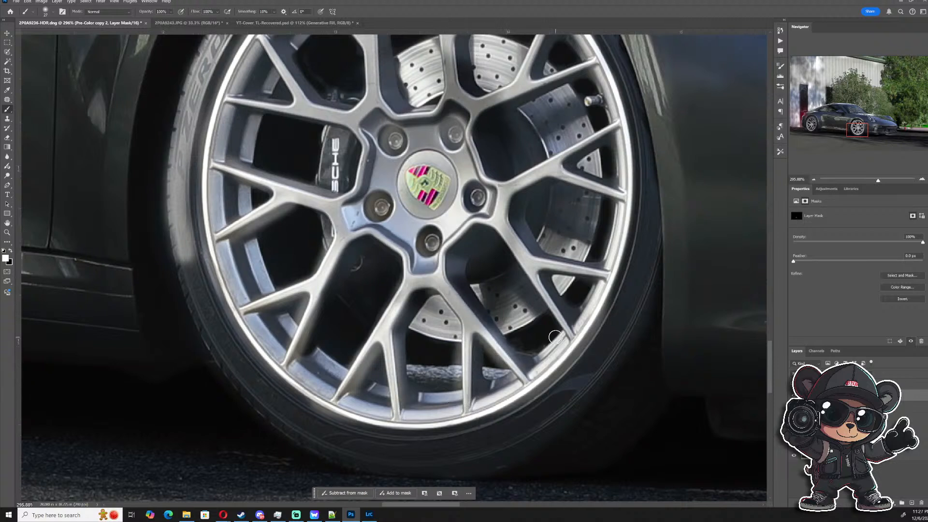
{"action": "mouse_move", "coordinate": [565, 328]}
{"action": "left_mouse_down"}
{"action": "mouse_move", "coordinate": [526, 273]}
{"action": "mouse_move", "coordinate": [614, 276]}
{"action": "left_mouse_up"}
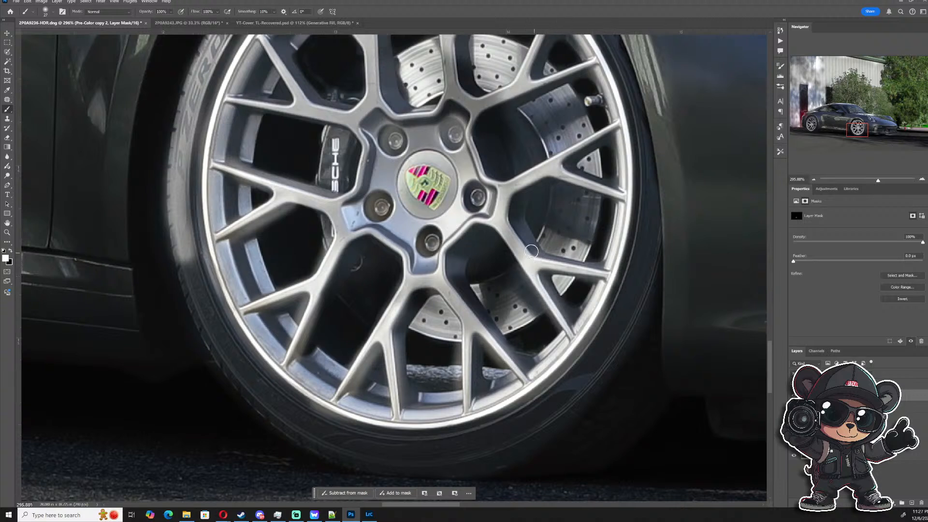
{"action": "mouse_move", "coordinate": [531, 251]}
{"action": "left_mouse_down"}
{"action": "mouse_move", "coordinate": [619, 128]}
{"action": "mouse_move", "coordinate": [491, 203]}
{"action": "mouse_move", "coordinate": [501, 185]}
{"action": "mouse_move", "coordinate": [476, 168]}
{"action": "mouse_move", "coordinate": [472, 109]}
{"action": "mouse_move", "coordinate": [478, 180]}
{"action": "mouse_move", "coordinate": [487, 163]}
{"action": "mouse_move", "coordinate": [484, 120]}
{"action": "mouse_move", "coordinate": [474, 135]}
{"action": "mouse_move", "coordinate": [480, 128]}
{"action": "mouse_move", "coordinate": [453, 116]}
{"action": "mouse_move", "coordinate": [455, 105]}
{"action": "mouse_move", "coordinate": [452, 118]}
{"action": "mouse_move", "coordinate": [375, 133]}
{"action": "mouse_move", "coordinate": [340, 215]}
{"action": "mouse_move", "coordinate": [404, 241]}
{"action": "mouse_move", "coordinate": [416, 268]}
{"action": "mouse_move", "coordinate": [433, 266]}
{"action": "mouse_move", "coordinate": [476, 219]}
{"action": "mouse_move", "coordinate": [432, 254]}
{"action": "left_mouse_up"}
{"action": "key", "text": "x"}
{"action": "key", "text": "x"}
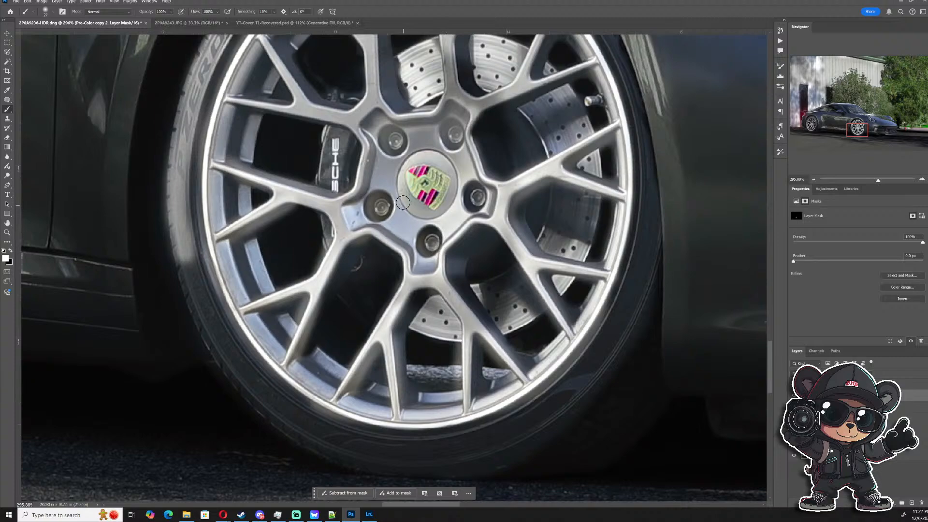
- Paint white on the High Pass mask around the front wheel's Porsche center cap
{"action": "mouse_move", "coordinate": [403, 203]}
{"action": "left_mouse_down"}
{"action": "mouse_move", "coordinate": [424, 150]}
{"action": "mouse_move", "coordinate": [418, 207]}
{"action": "left_mouse_up"}
{"action": "scroll", "coordinate": [423, 241], "scroll_direction": "down", "scroll_amount": 9}
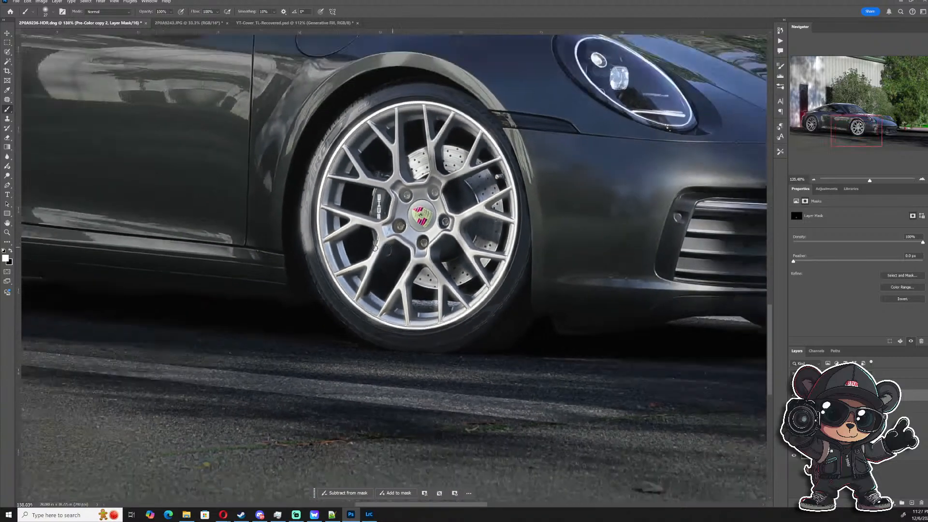
- Paint white on the mask along the seam from the front wheel arch beneath the headlight and up the hood's side edge
{"action": "scroll", "coordinate": [440, 148], "scroll_direction": "up", "scroll_amount": 3}
{"action": "scroll", "coordinate": [479, 145], "scroll_direction": "up", "scroll_amount": 3}
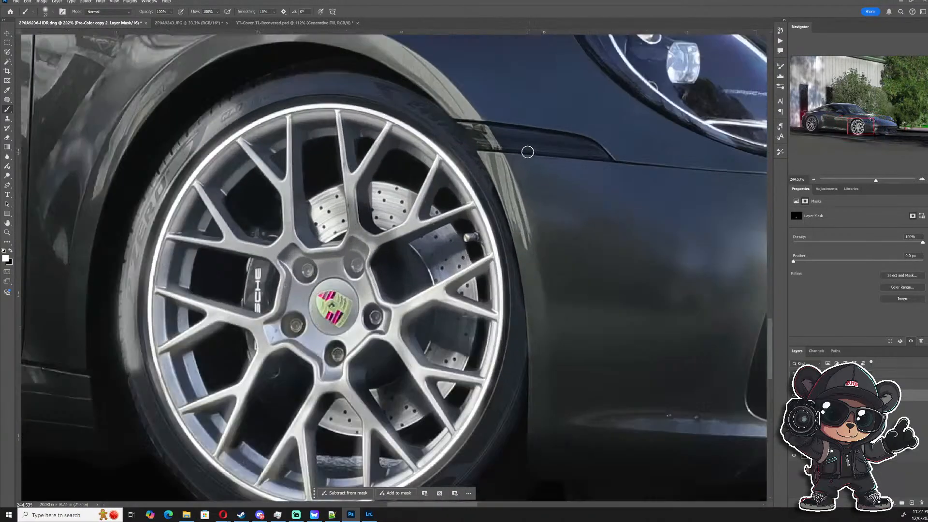
{"action": "right_click", "coordinate": [582, 156], "text": "alt"}
{"action": "mouse_move", "coordinate": [625, 160]}
{"action": "left_mouse_down"}
{"action": "mouse_move", "coordinate": [499, 146]}
{"action": "mouse_move", "coordinate": [472, 153]}
{"action": "mouse_move", "coordinate": [622, 163]}
{"action": "mouse_move", "coordinate": [609, 145]}
{"action": "mouse_move", "coordinate": [564, 127]}
{"action": "mouse_move", "coordinate": [442, 116]}
{"action": "left_mouse_up"}
{"action": "right_click", "coordinate": [475, 150], "text": "alt"}
{"action": "scroll", "coordinate": [553, 158], "scroll_direction": "down", "scroll_amount": 2}
{"action": "mouse_move", "coordinate": [613, 174]}
{"action": "left_mouse_down"}
{"action": "mouse_move", "coordinate": [447, 180]}
{"action": "mouse_move", "coordinate": [425, 210]}
{"action": "mouse_move", "coordinate": [404, 209]}
{"action": "mouse_move", "coordinate": [407, 221]}
{"action": "mouse_move", "coordinate": [654, 231]}
{"action": "mouse_move", "coordinate": [447, 125]}
{"action": "left_mouse_up"}
{"action": "scroll", "coordinate": [392, 221], "scroll_direction": "down", "scroll_amount": 2}
- Paint white on the mask along the hood's front edge and over the crest emblem
{"action": "key", "text": "space"}
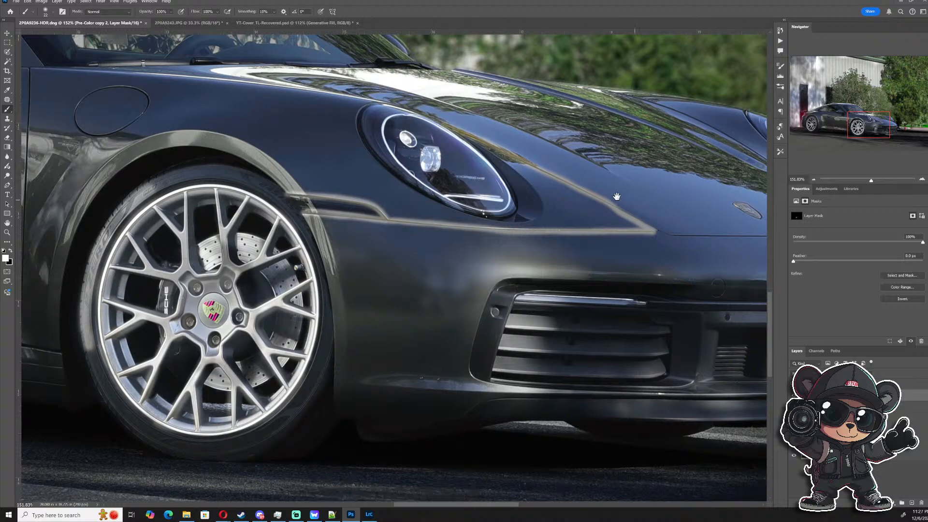
{"action": "mouse_move", "coordinate": [617, 193]}
{"action": "left_mouse_down"}
{"action": "mouse_move", "coordinate": [405, 184]}
{"action": "mouse_move", "coordinate": [412, 190]}
{"action": "mouse_move", "coordinate": [351, 206]}
{"action": "mouse_move", "coordinate": [279, 207]}
{"action": "left_mouse_up"}
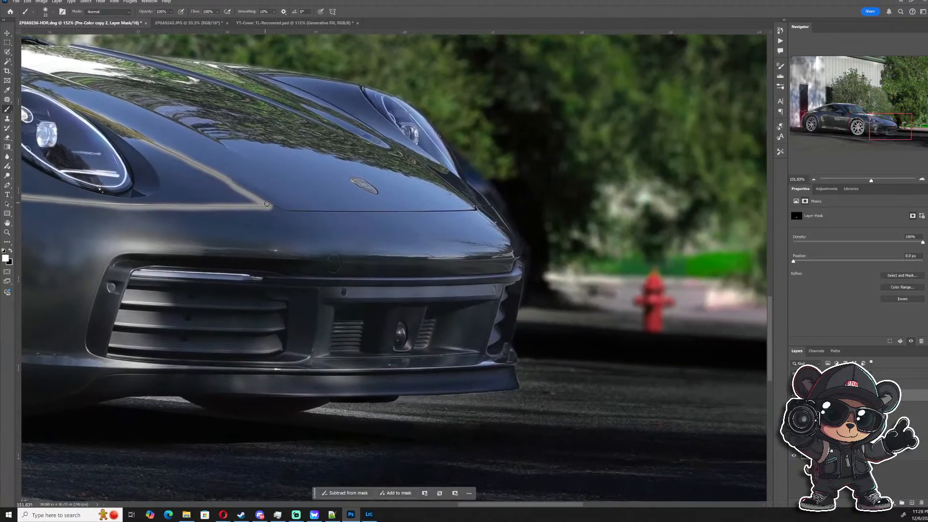
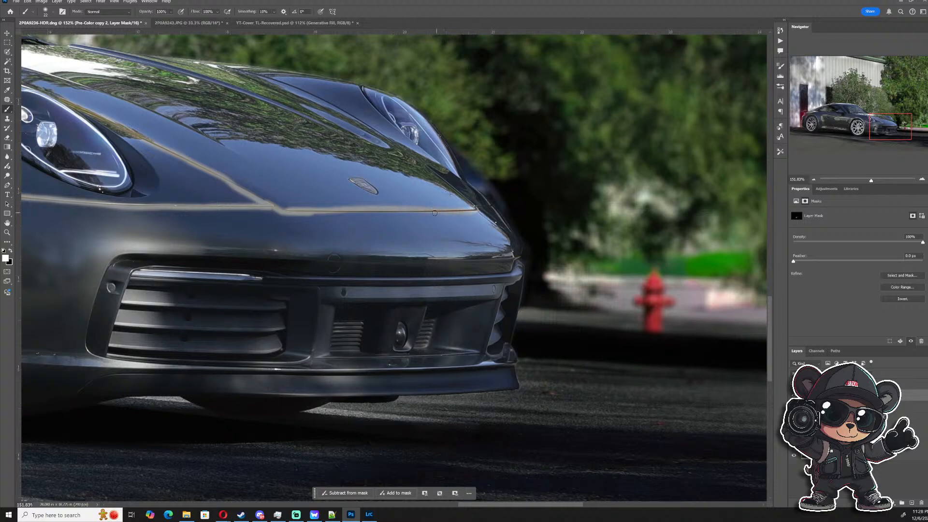
{"action": "left_click_drag", "start_coordinate": [434, 213], "coordinate": [358, 213]}
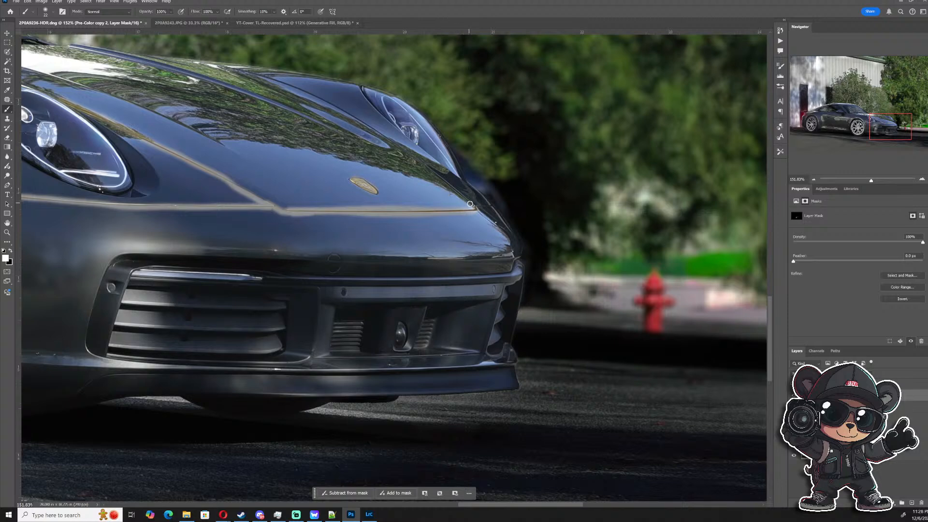
- Enlarge the brush and paint white on the mask over the far-side headlight
{"action": "scroll", "coordinate": [446, 288], "scroll_direction": "down", "scroll_amount": 9}
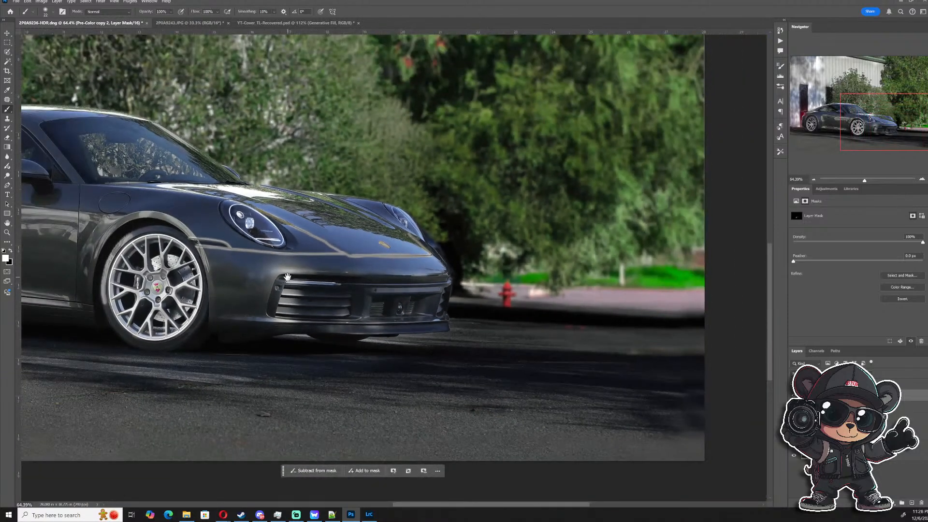
{"action": "left_click_drag", "start_coordinate": [287, 276], "coordinate": [591, 309]}
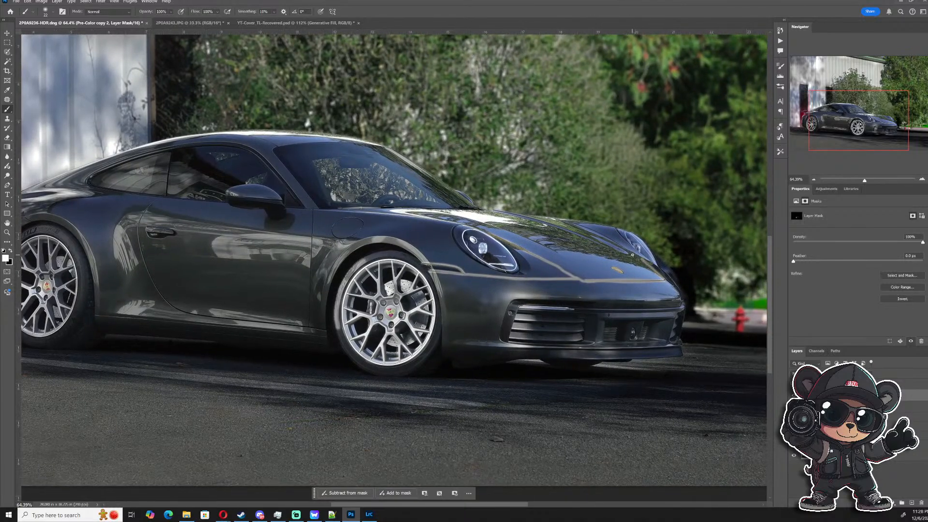
{"action": "scroll", "coordinate": [632, 255], "scroll_direction": "up", "scroll_amount": 4}
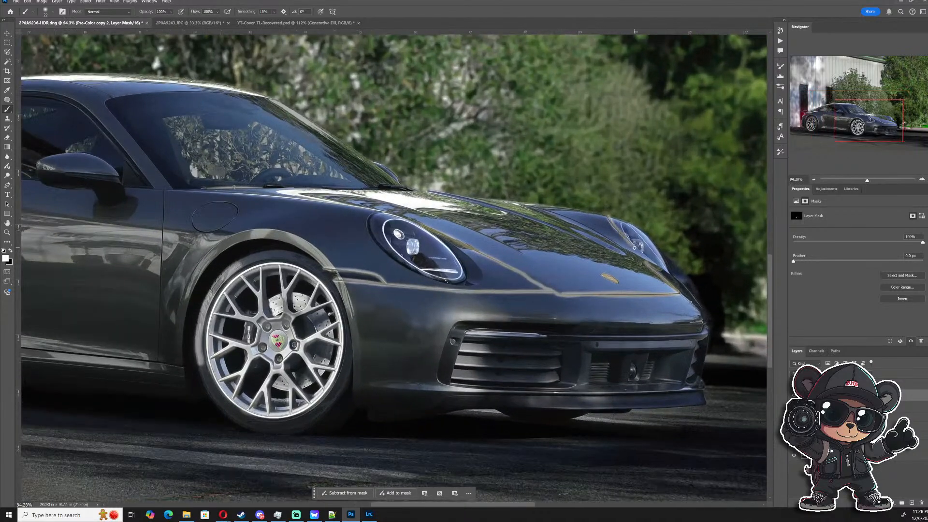
{"action": "key", "text": "bracketright"}
{"action": "key", "text": "bracketright"}
{"action": "key", "text": "bracketright"}
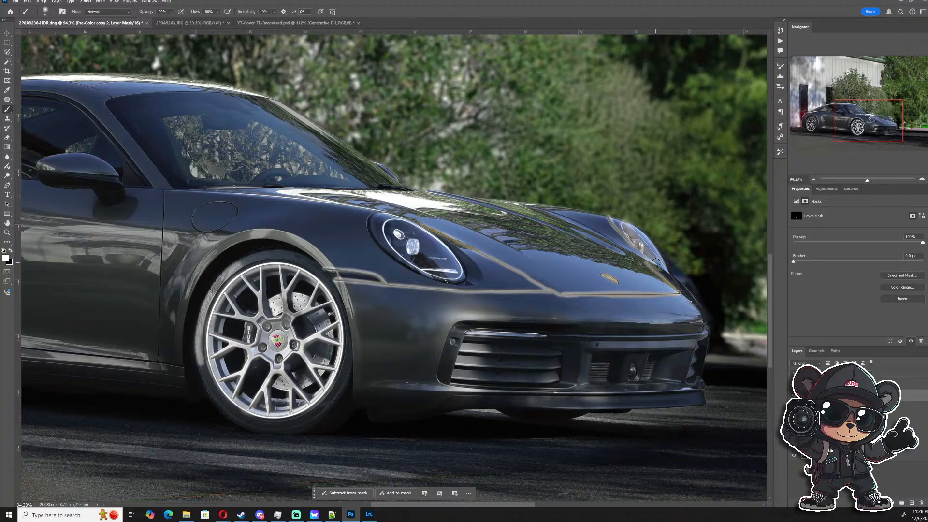
{"action": "left_click_drag", "start_coordinate": [656, 262], "coordinate": [638, 237]}
- Paint white on the mask over the near-side headlight and touch up around its outline with black
{"action": "right_click", "coordinate": [468, 273], "text": "alt"}
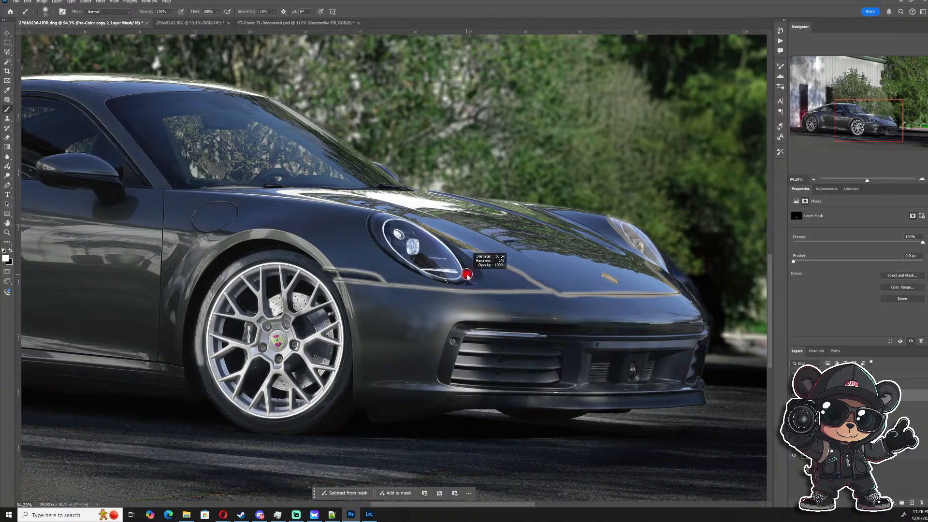
{"action": "mouse_move", "coordinate": [454, 277]}
{"action": "left_mouse_down"}
{"action": "mouse_move", "coordinate": [390, 224]}
{"action": "mouse_move", "coordinate": [395, 246]}
{"action": "mouse_move", "coordinate": [452, 274]}
{"action": "mouse_move", "coordinate": [449, 250]}
{"action": "mouse_move", "coordinate": [412, 224]}
{"action": "mouse_move", "coordinate": [408, 249]}
{"action": "mouse_move", "coordinate": [412, 229]}
{"action": "mouse_move", "coordinate": [450, 266]}
{"action": "mouse_move", "coordinate": [418, 243]}
{"action": "left_mouse_up"}
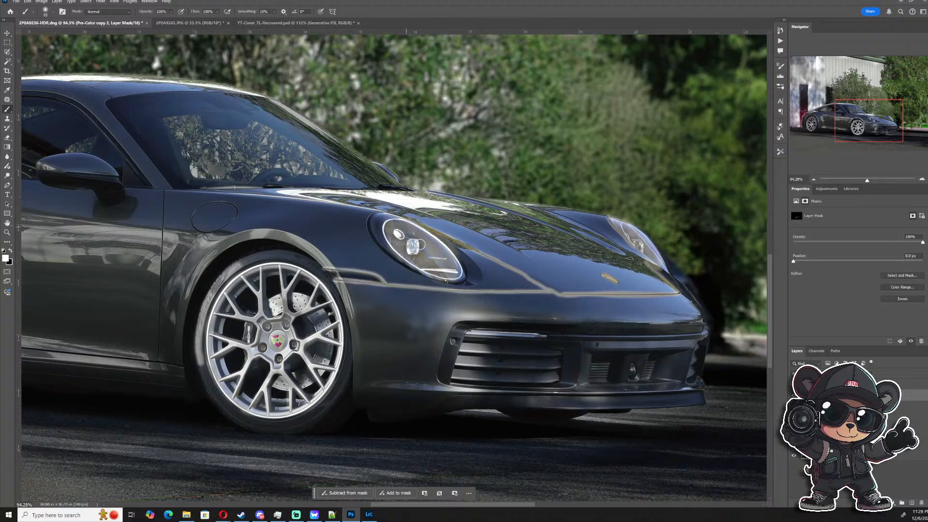
{"action": "key", "text": "x"}
{"action": "left_click_drag", "start_coordinate": [414, 214], "coordinate": [462, 258]}
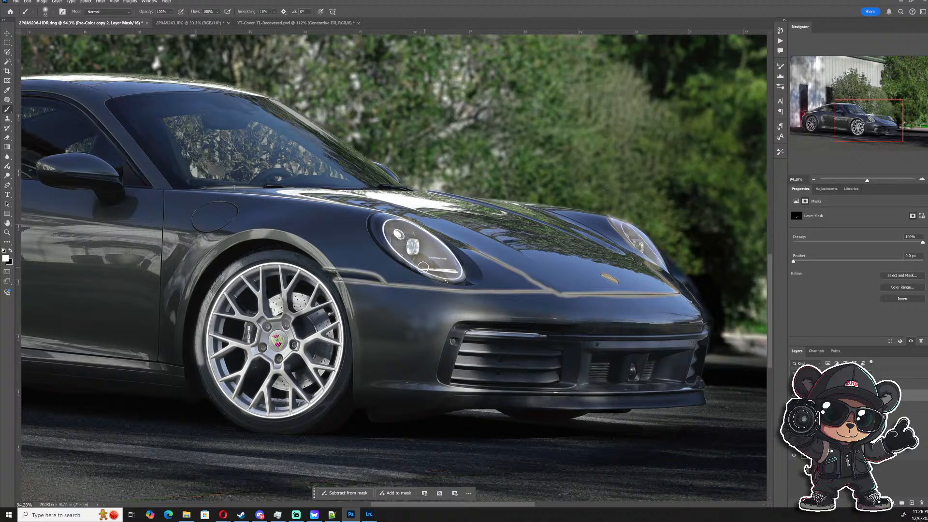
- Paint white on the mask over the near-side bumper air intake and clean up its outer edge with black
{"action": "left_click_drag", "start_coordinate": [344, 290], "coordinate": [504, 278]}
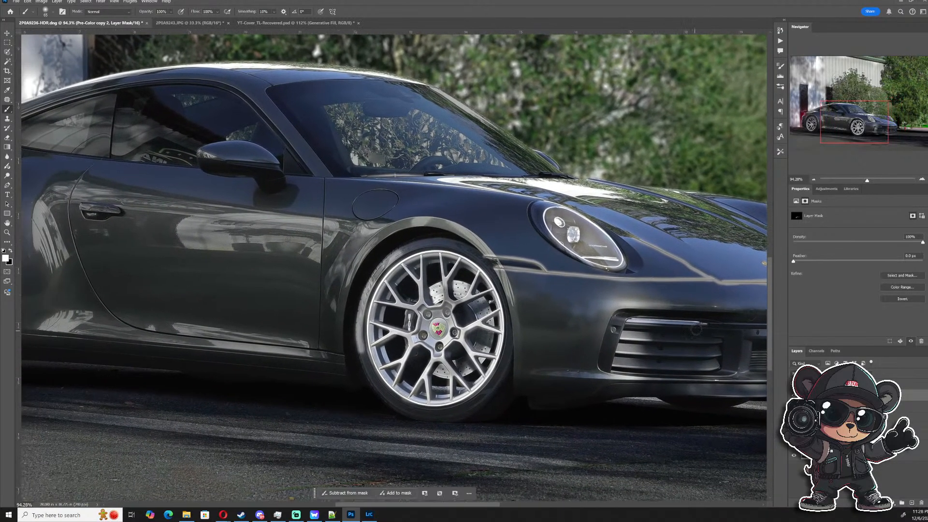
{"action": "mouse_move", "coordinate": [700, 320]}
{"action": "left_mouse_down"}
{"action": "mouse_move", "coordinate": [627, 315]}
{"action": "mouse_move", "coordinate": [714, 324]}
{"action": "mouse_move", "coordinate": [719, 341]}
{"action": "mouse_move", "coordinate": [618, 342]}
{"action": "mouse_move", "coordinate": [712, 358]}
{"action": "mouse_move", "coordinate": [599, 349]}
{"action": "mouse_move", "coordinate": [694, 361]}
{"action": "mouse_move", "coordinate": [604, 366]}
{"action": "mouse_move", "coordinate": [689, 372]}
{"action": "mouse_move", "coordinate": [713, 365]}
{"action": "mouse_move", "coordinate": [718, 342]}
{"action": "mouse_move", "coordinate": [701, 365]}
{"action": "left_mouse_up"}
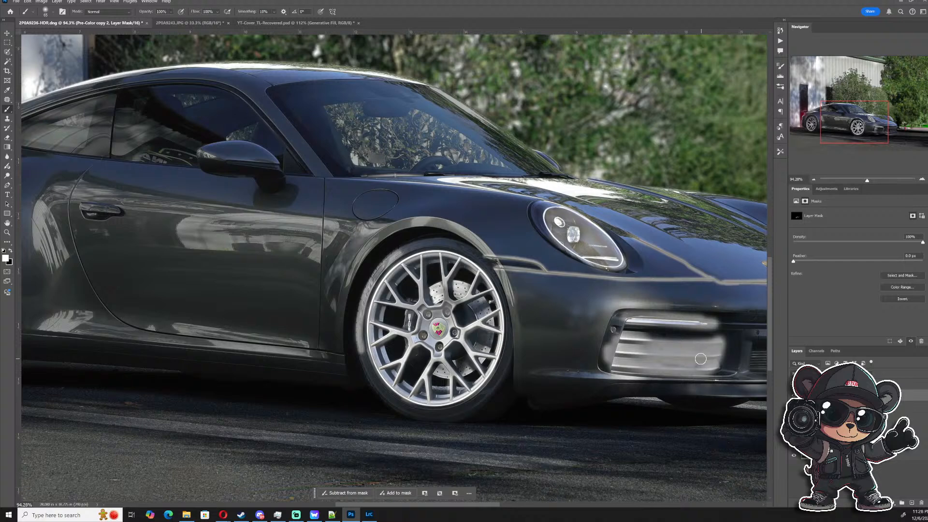
{"action": "left_click_drag", "start_coordinate": [614, 335], "coordinate": [602, 361]}
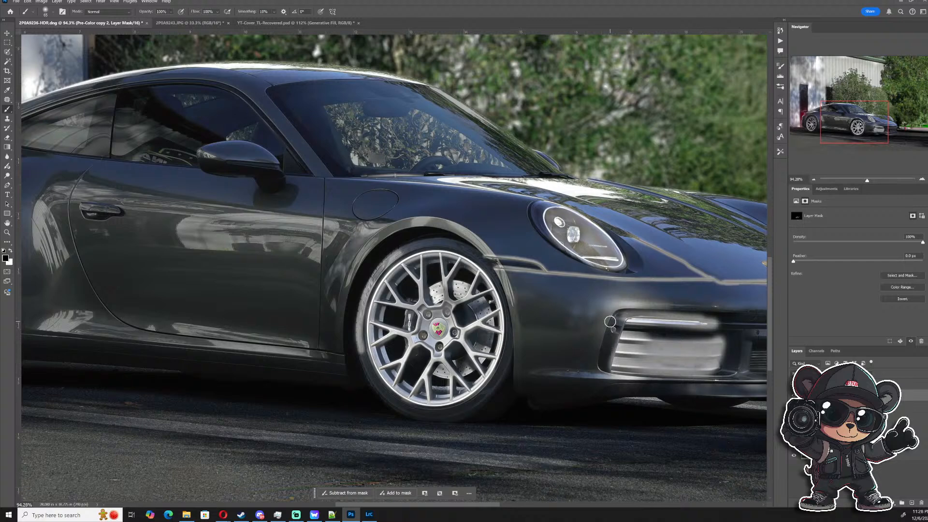
- Paint white on the mask along the door's lower edge and up its curved rear seam to the window
{"action": "scroll", "coordinate": [610, 322], "scroll_direction": "down", "scroll_amount": 3}
{"action": "scroll", "coordinate": [362, 328], "scroll_direction": "up", "scroll_amount": 4}
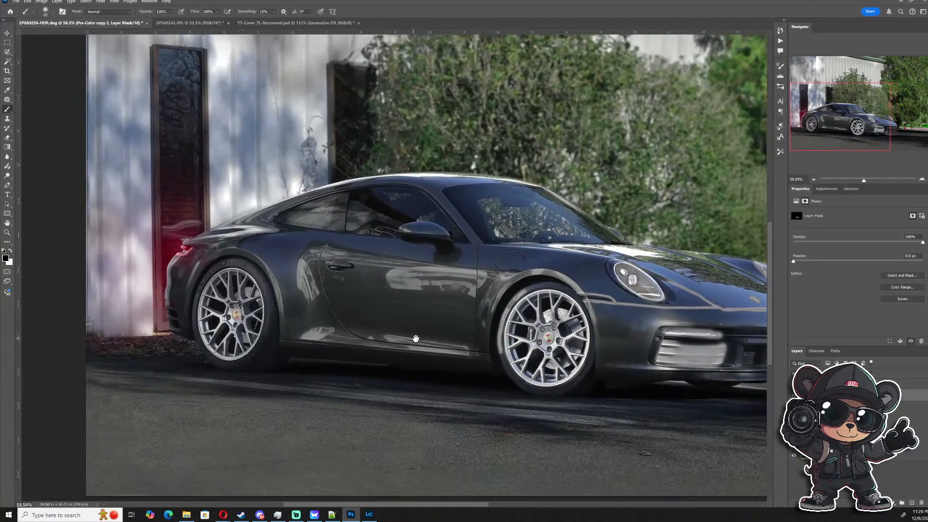
{"action": "scroll", "coordinate": [490, 357], "scroll_direction": "up", "scroll_amount": 1}
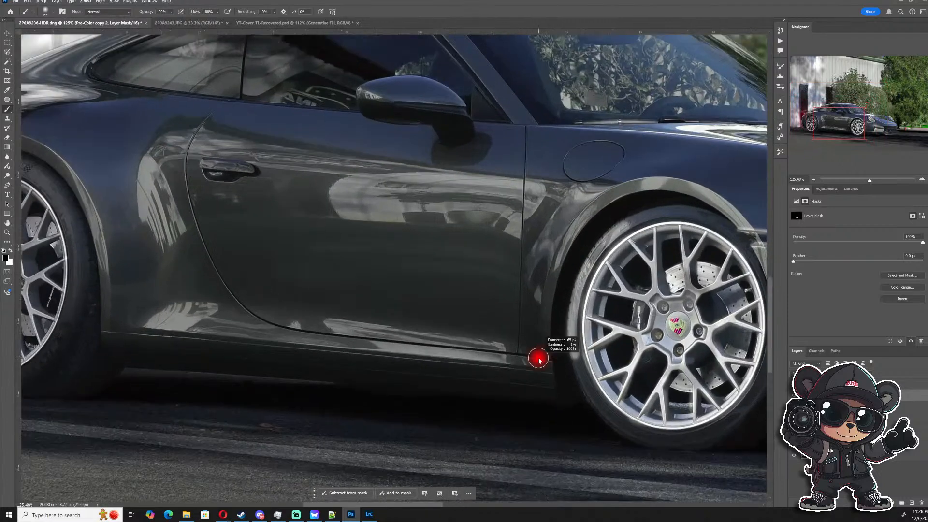
{"action": "mouse_move", "coordinate": [534, 358]}
{"action": "left_mouse_down"}
{"action": "mouse_move", "coordinate": [288, 324]}
{"action": "mouse_move", "coordinate": [249, 309]}
{"action": "mouse_move", "coordinate": [259, 308]}
{"action": "mouse_move", "coordinate": [218, 276]}
{"action": "left_mouse_up"}
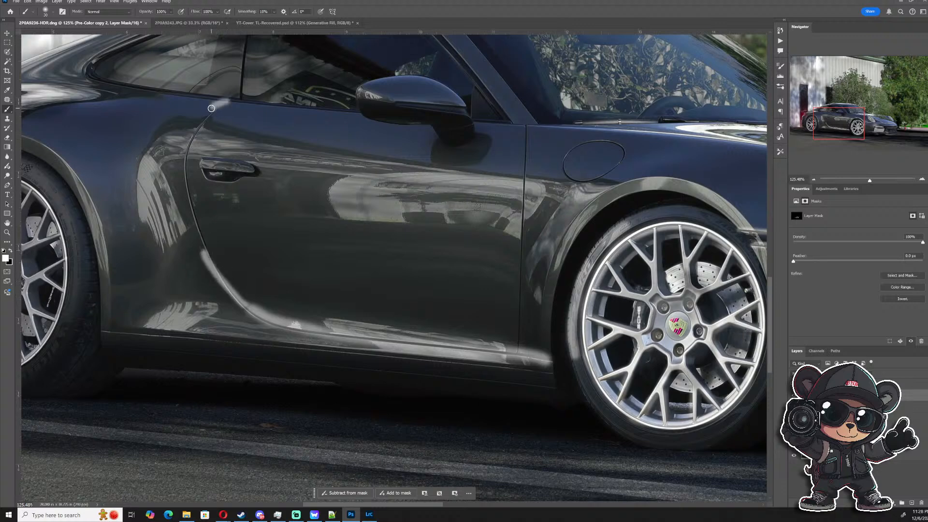
{"action": "key", "text": "ctrl+z"}
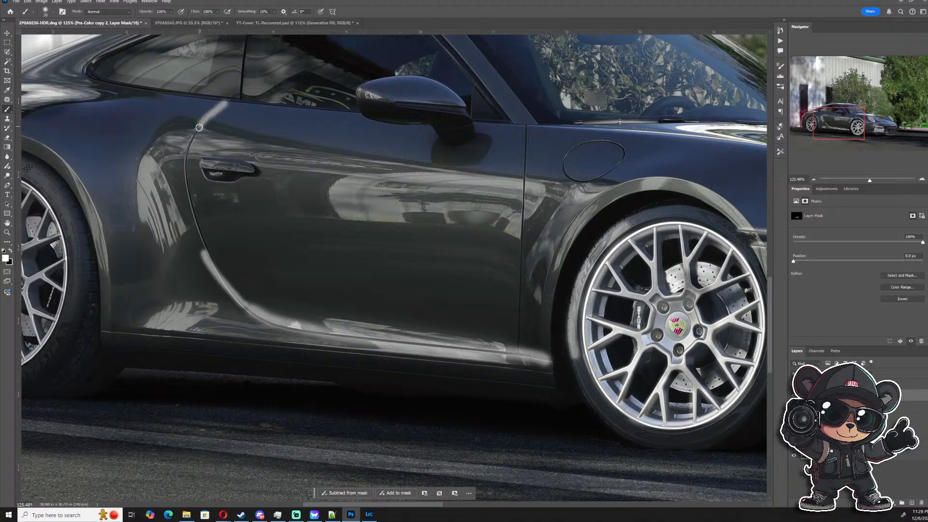
{"action": "left_click_drag", "start_coordinate": [188, 148], "coordinate": [183, 173]}
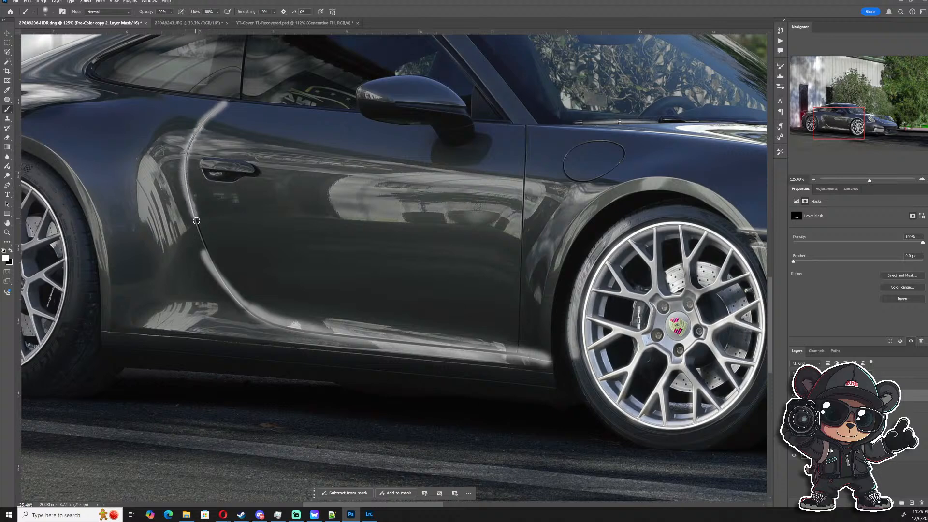
{"action": "left_click_drag", "start_coordinate": [196, 221], "coordinate": [206, 252]}
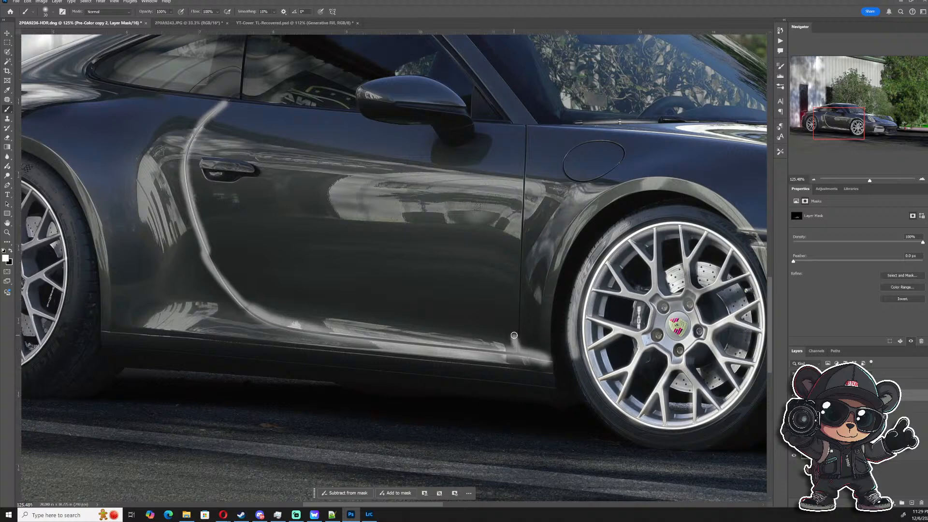
- Undo the last stroke, then paint white along the door's front seam and the sill line back to the rear wheel
{"action": "key", "text": "ctrl+z"}
{"action": "left_click_drag", "start_coordinate": [518, 293], "coordinate": [519, 265]}
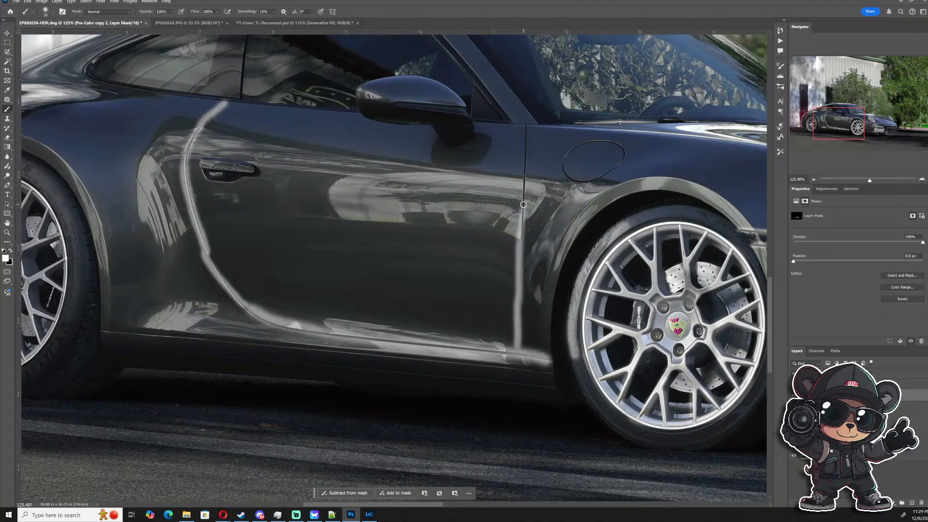
{"action": "left_click_drag", "start_coordinate": [527, 154], "coordinate": [527, 126]}
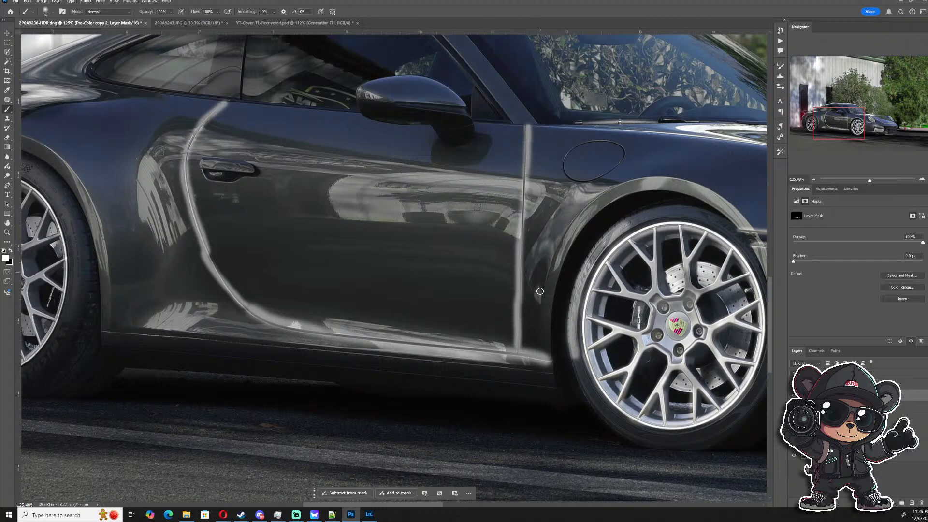
{"action": "left_click_drag", "start_coordinate": [556, 373], "coordinate": [91, 332]}
- Paint white on the mask over the rear tyre's upper sidewall lettering and along its lower sidewall
{"action": "scroll", "coordinate": [170, 342], "scroll_direction": "down", "scroll_amount": 3}
{"action": "left_click_drag", "start_coordinate": [220, 338], "coordinate": [575, 363]}
{"action": "scroll", "coordinate": [416, 315], "scroll_direction": "up", "scroll_amount": 5}
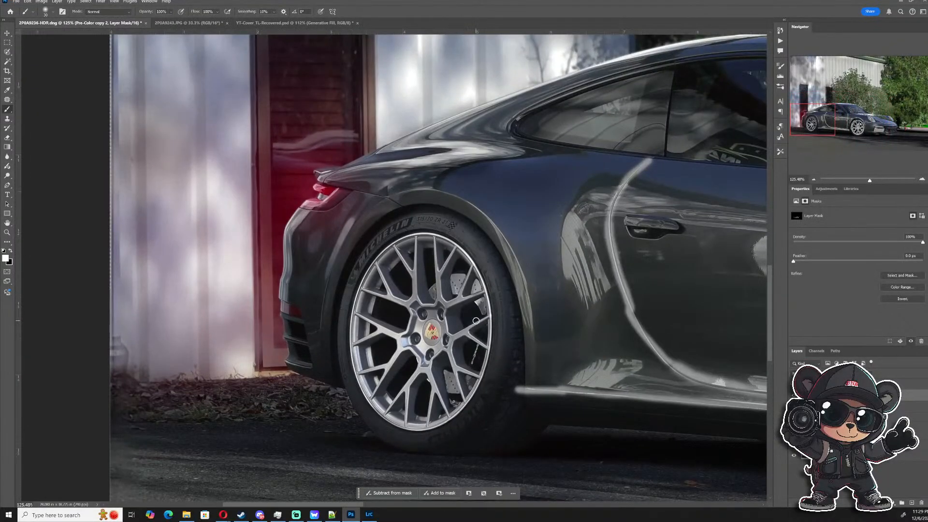
{"action": "scroll", "coordinate": [476, 321], "scroll_direction": "up", "scroll_amount": 2}
{"action": "mouse_move", "coordinate": [391, 197]}
{"action": "left_mouse_down"}
{"action": "mouse_move", "coordinate": [444, 196]}
{"action": "mouse_move", "coordinate": [374, 191]}
{"action": "mouse_move", "coordinate": [324, 232]}
{"action": "mouse_move", "coordinate": [323, 273]}
{"action": "left_mouse_up"}
{"action": "left_click_drag", "start_coordinate": [506, 369], "coordinate": [508, 283]}
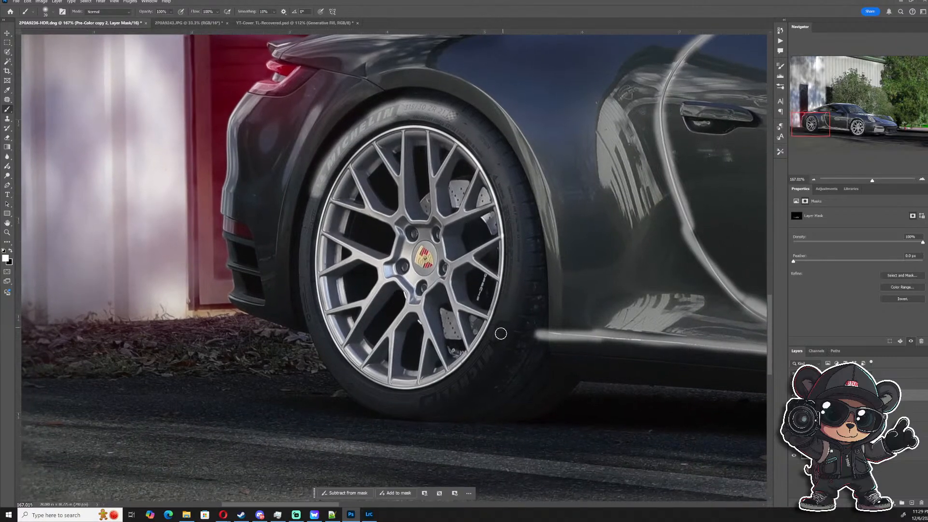
{"action": "mouse_move", "coordinate": [499, 332]}
{"action": "left_mouse_down"}
{"action": "mouse_move", "coordinate": [480, 364]}
{"action": "mouse_move", "coordinate": [426, 399]}
{"action": "mouse_move", "coordinate": [480, 369]}
{"action": "mouse_move", "coordinate": [502, 334]}
{"action": "left_mouse_up"}
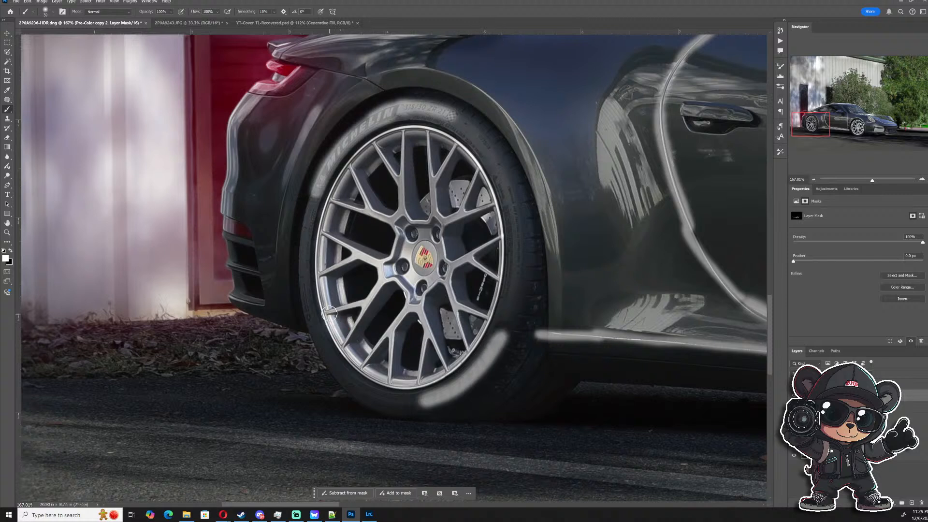
- Paint white on the mask around the rear wheel's outer rim and over its hub
{"action": "mouse_move", "coordinate": [329, 208]}
{"action": "left_mouse_down"}
{"action": "mouse_move", "coordinate": [366, 152]}
{"action": "mouse_move", "coordinate": [416, 133]}
{"action": "mouse_move", "coordinate": [462, 154]}
{"action": "mouse_move", "coordinate": [494, 198]}
{"action": "mouse_move", "coordinate": [502, 255]}
{"action": "mouse_move", "coordinate": [489, 312]}
{"action": "mouse_move", "coordinate": [459, 357]}
{"action": "mouse_move", "coordinate": [416, 382]}
{"action": "mouse_move", "coordinate": [374, 374]}
{"action": "mouse_move", "coordinate": [338, 327]}
{"action": "mouse_move", "coordinate": [319, 264]}
{"action": "mouse_move", "coordinate": [334, 213]}
{"action": "left_mouse_up"}
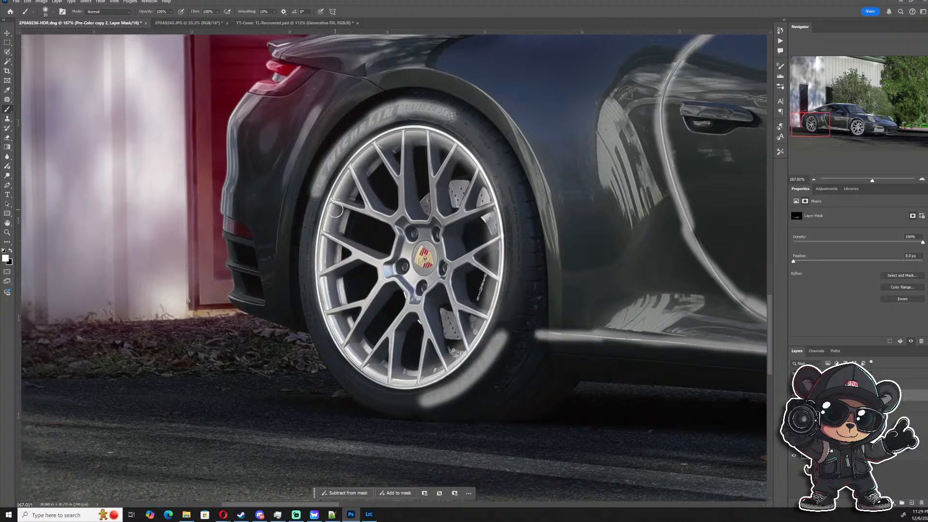
{"action": "scroll", "coordinate": [380, 248], "scroll_direction": "up", "scroll_amount": 3}
{"action": "mouse_move", "coordinate": [425, 295]}
{"action": "left_mouse_down"}
{"action": "mouse_move", "coordinate": [425, 212]}
{"action": "mouse_move", "coordinate": [406, 283]}
{"action": "mouse_move", "coordinate": [452, 308]}
{"action": "mouse_move", "coordinate": [479, 243]}
{"action": "mouse_move", "coordinate": [475, 257]}
{"action": "left_mouse_up"}
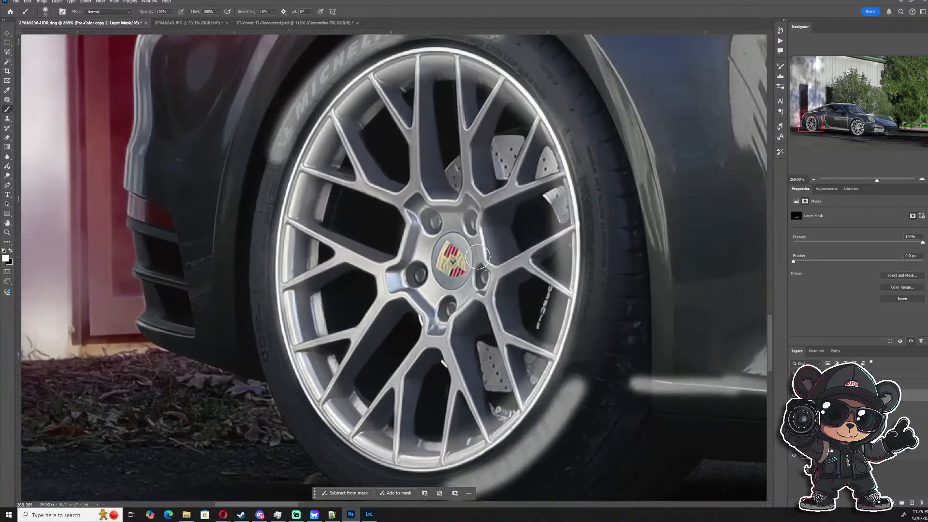
- Resize the brush and paint white on the mask along the rear wheel's spokes on the side facing the rear bumper
{"action": "right_click", "coordinate": [406, 303], "text": "alt"}
{"action": "mouse_move", "coordinate": [398, 300]}
{"action": "left_mouse_down"}
{"action": "mouse_move", "coordinate": [379, 311]}
{"action": "mouse_move", "coordinate": [326, 393]}
{"action": "left_mouse_up"}
{"action": "left_click_drag", "start_coordinate": [364, 334], "coordinate": [301, 347]}
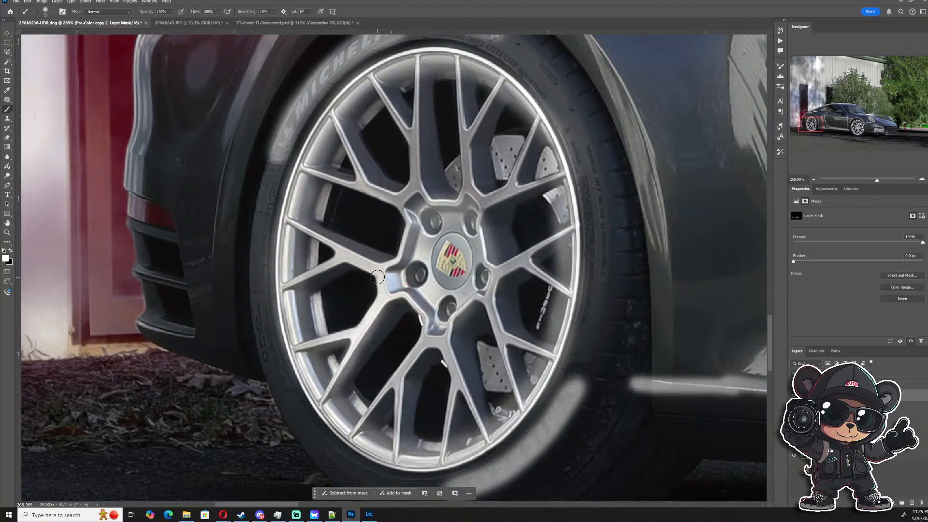
{"action": "mouse_move", "coordinate": [377, 277]}
{"action": "left_mouse_down"}
{"action": "mouse_move", "coordinate": [333, 261]}
{"action": "mouse_move", "coordinate": [312, 273]}
{"action": "mouse_move", "coordinate": [306, 230]}
{"action": "mouse_move", "coordinate": [368, 271]}
{"action": "mouse_move", "coordinate": [340, 229]}
{"action": "mouse_move", "coordinate": [314, 214]}
{"action": "left_mouse_up"}
{"action": "key", "text": "x"}
{"action": "left_click_drag", "start_coordinate": [412, 199], "coordinate": [311, 166]}
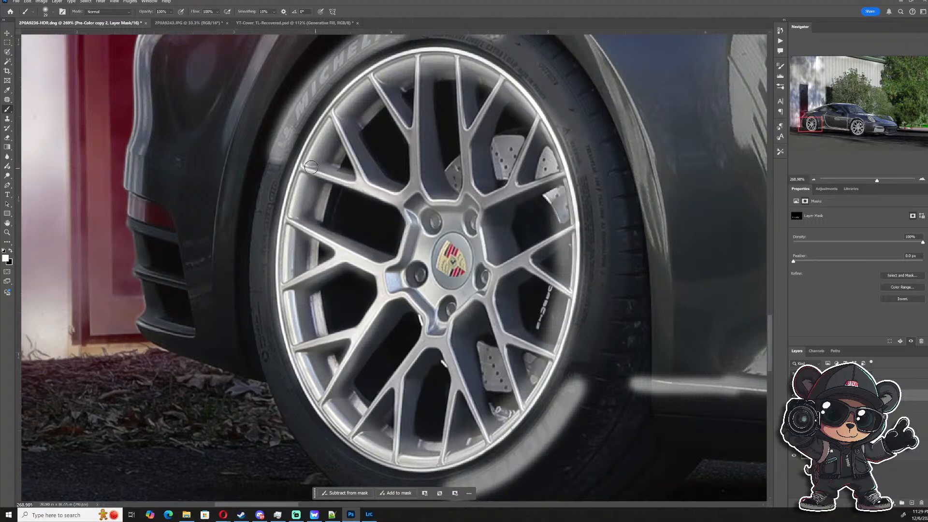
{"action": "mouse_move", "coordinate": [364, 179]}
{"action": "left_mouse_down"}
{"action": "mouse_move", "coordinate": [338, 131]}
{"action": "mouse_move", "coordinate": [371, 196]}
{"action": "mouse_move", "coordinate": [416, 177]}
{"action": "mouse_move", "coordinate": [415, 72]}
{"action": "mouse_move", "coordinate": [391, 113]}
{"action": "mouse_move", "coordinate": [379, 77]}
{"action": "left_mouse_up"}
- Paint the mask along the rear wheel's upper spokes and over the brake disc visible between them
{"action": "right_click", "coordinate": [475, 105], "text": "alt"}
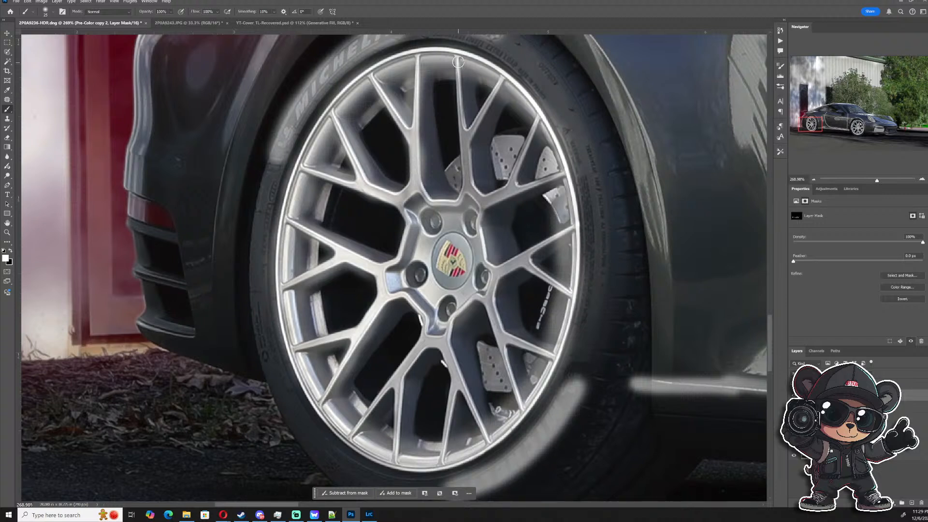
{"action": "mouse_move", "coordinate": [458, 62]}
{"action": "left_mouse_down"}
{"action": "mouse_move", "coordinate": [470, 139]}
{"action": "mouse_move", "coordinate": [493, 81]}
{"action": "mouse_move", "coordinate": [461, 136]}
{"action": "mouse_move", "coordinate": [476, 196]}
{"action": "mouse_move", "coordinate": [490, 204]}
{"action": "mouse_move", "coordinate": [511, 188]}
{"action": "mouse_move", "coordinate": [531, 126]}
{"action": "mouse_move", "coordinate": [505, 191]}
{"action": "mouse_move", "coordinate": [568, 183]}
{"action": "left_mouse_up"}
{"action": "key", "text": "x"}
{"action": "mouse_move", "coordinate": [526, 119]}
{"action": "left_mouse_down"}
{"action": "mouse_move", "coordinate": [505, 169]}
{"action": "mouse_move", "coordinate": [536, 164]}
{"action": "mouse_move", "coordinate": [527, 184]}
{"action": "left_mouse_up"}
{"action": "mouse_move", "coordinate": [533, 152]}
{"action": "left_mouse_down"}
{"action": "mouse_move", "coordinate": [520, 182]}
{"action": "mouse_move", "coordinate": [506, 163]}
{"action": "mouse_move", "coordinate": [496, 167]}
{"action": "mouse_move", "coordinate": [497, 147]}
{"action": "mouse_move", "coordinate": [500, 175]}
{"action": "mouse_move", "coordinate": [518, 141]}
{"action": "mouse_move", "coordinate": [491, 146]}
{"action": "left_mouse_up"}
{"action": "mouse_move", "coordinate": [455, 183]}
{"action": "left_mouse_down"}
{"action": "mouse_move", "coordinate": [452, 170]}
{"action": "mouse_move", "coordinate": [463, 164]}
{"action": "left_mouse_up"}
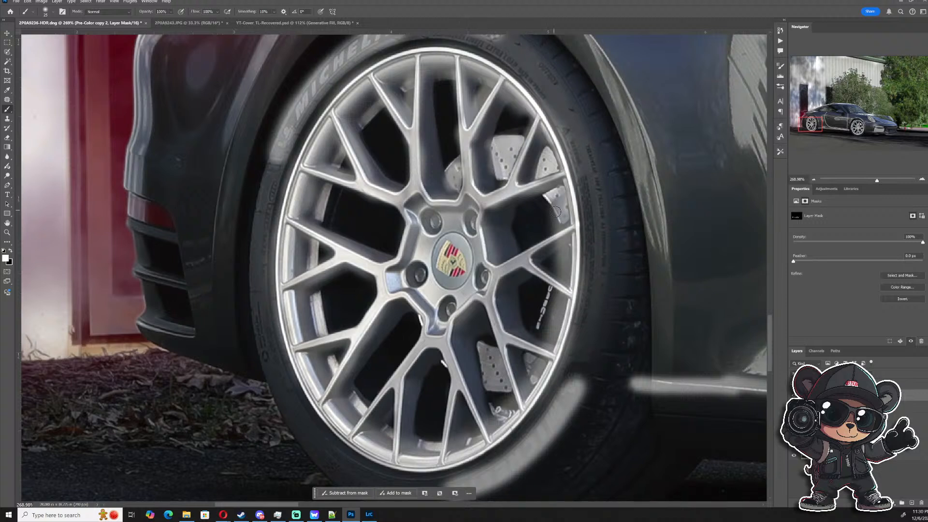
- Paint white on the mask along the rear wheel's door-side and lower spokes and over the brake caliper lettering
{"action": "mouse_move", "coordinate": [555, 205]}
{"action": "left_mouse_down"}
{"action": "mouse_move", "coordinate": [569, 226]}
{"action": "mouse_move", "coordinate": [489, 275]}
{"action": "mouse_move", "coordinate": [527, 260]}
{"action": "mouse_move", "coordinate": [566, 293]}
{"action": "mouse_move", "coordinate": [548, 319]}
{"action": "left_mouse_up"}
{"action": "mouse_move", "coordinate": [558, 357]}
{"action": "left_mouse_down"}
{"action": "mouse_move", "coordinate": [505, 340]}
{"action": "mouse_move", "coordinate": [519, 384]}
{"action": "mouse_move", "coordinate": [487, 293]}
{"action": "left_mouse_up"}
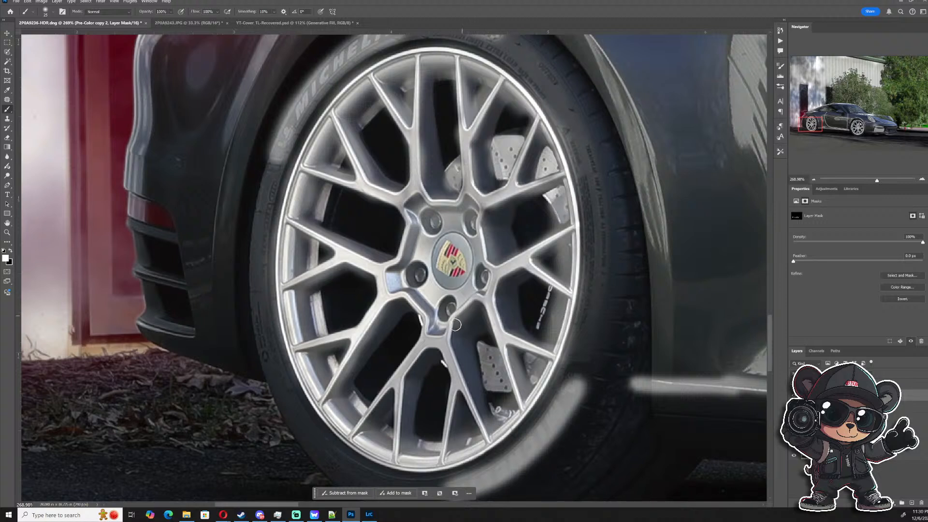
{"action": "left_click_drag", "start_coordinate": [446, 344], "coordinate": [480, 437]}
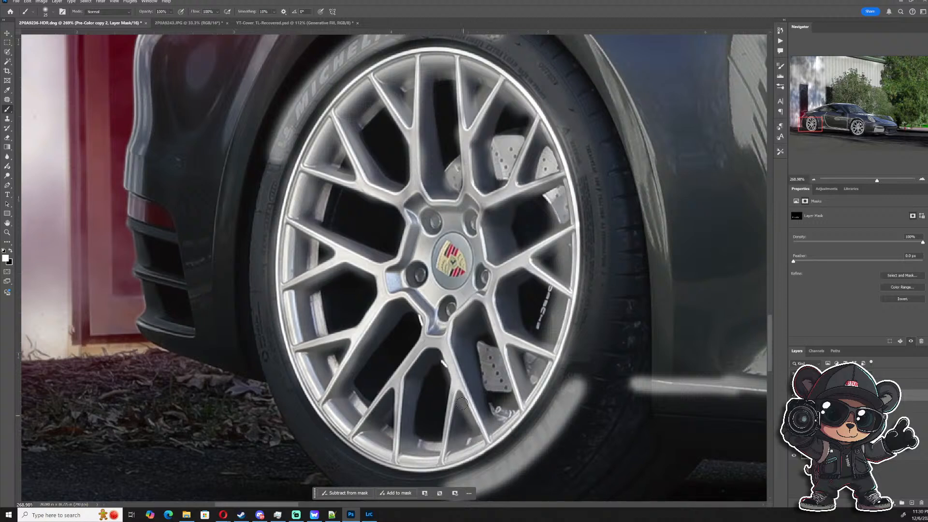
- Paint white on the mask along the rear wheel's lower spokes and the lower spoke nearest the bumper
{"action": "left_click_drag", "start_coordinate": [454, 407], "coordinate": [443, 403]}
{"action": "mouse_move", "coordinate": [422, 340]}
{"action": "left_mouse_down"}
{"action": "mouse_move", "coordinate": [431, 347]}
{"action": "mouse_move", "coordinate": [402, 397]}
{"action": "mouse_move", "coordinate": [397, 456]}
{"action": "left_mouse_up"}
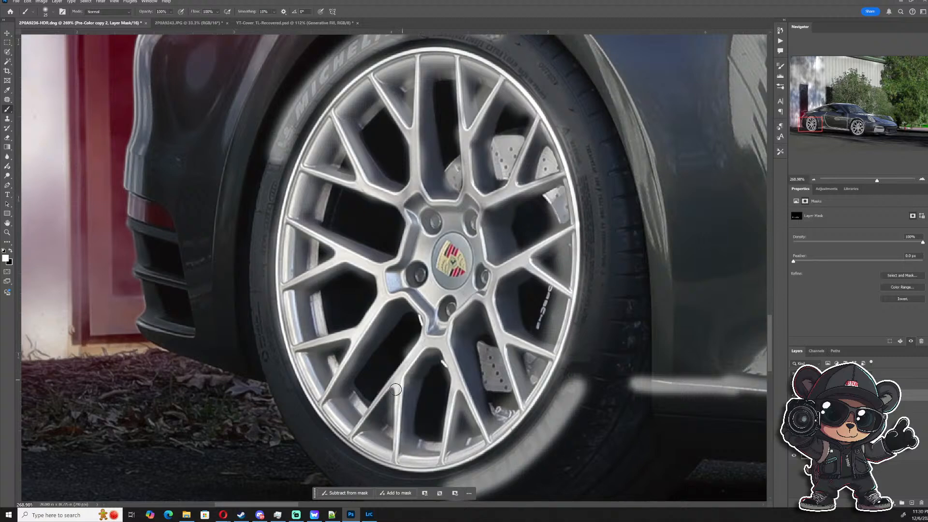
{"action": "left_click_drag", "start_coordinate": [396, 389], "coordinate": [354, 437]}
{"action": "scroll", "coordinate": [367, 413], "scroll_direction": "down", "scroll_amount": 3}
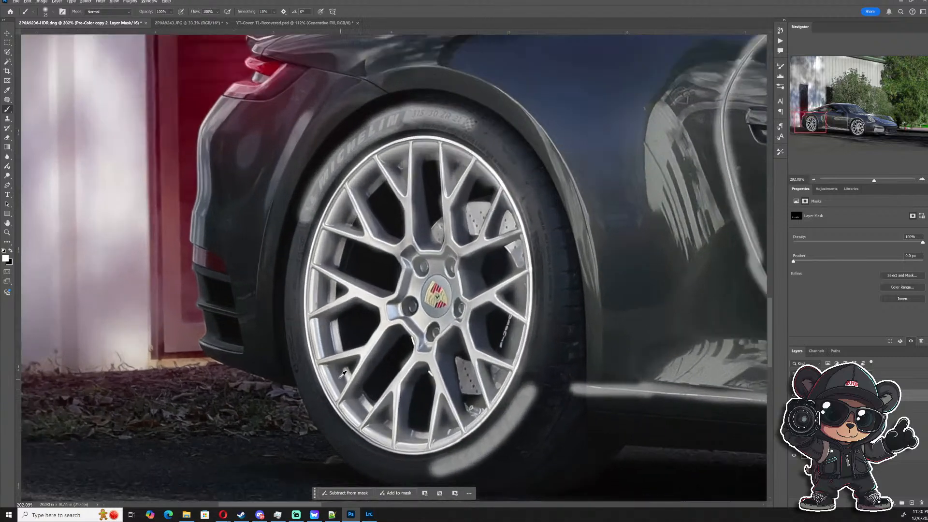
{"action": "left_click_drag", "start_coordinate": [337, 371], "coordinate": [340, 369]}
- Paint white on the mask along the rear tyre's sidewall facing the door, joining it to the painted upper sidewall
{"action": "mouse_move", "coordinate": [560, 274]}
{"action": "left_mouse_down"}
{"action": "mouse_move", "coordinate": [544, 182]}
{"action": "mouse_move", "coordinate": [522, 141]}
{"action": "left_mouse_up"}
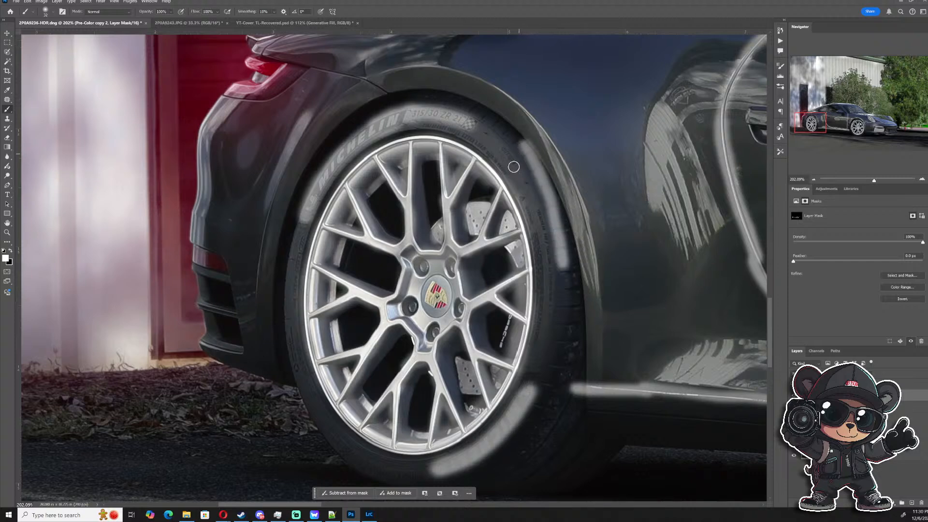
{"action": "scroll", "coordinate": [543, 339], "scroll_direction": "down", "scroll_amount": 4}
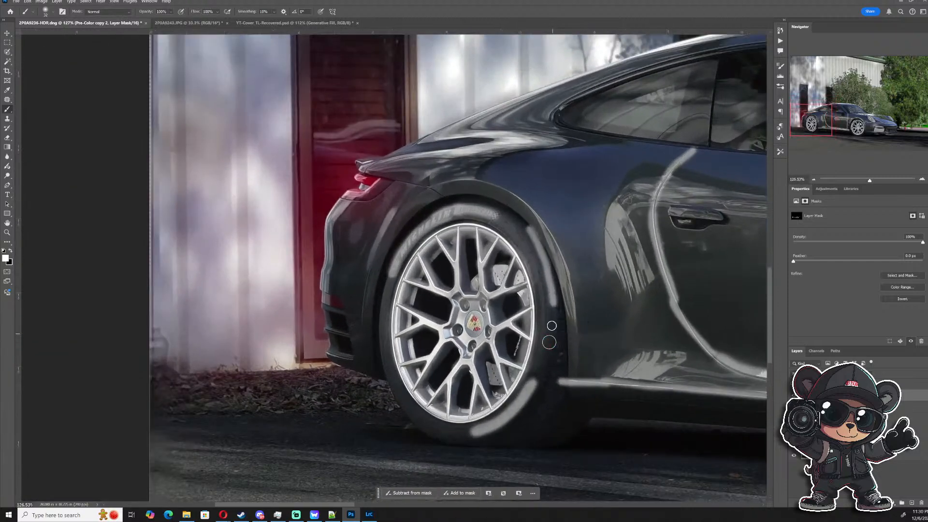
{"action": "mouse_move", "coordinate": [557, 307]}
{"action": "left_mouse_down"}
{"action": "mouse_move", "coordinate": [537, 245]}
{"action": "mouse_move", "coordinate": [494, 208]}
{"action": "left_mouse_up"}
- Paint white on the mask along the body line from the taillight to the wheel arch and over the rear bumper vents
{"action": "scroll", "coordinate": [494, 208], "scroll_direction": "down", "scroll_amount": 5}
{"action": "scroll", "coordinate": [415, 279], "scroll_direction": "up", "scroll_amount": 2}
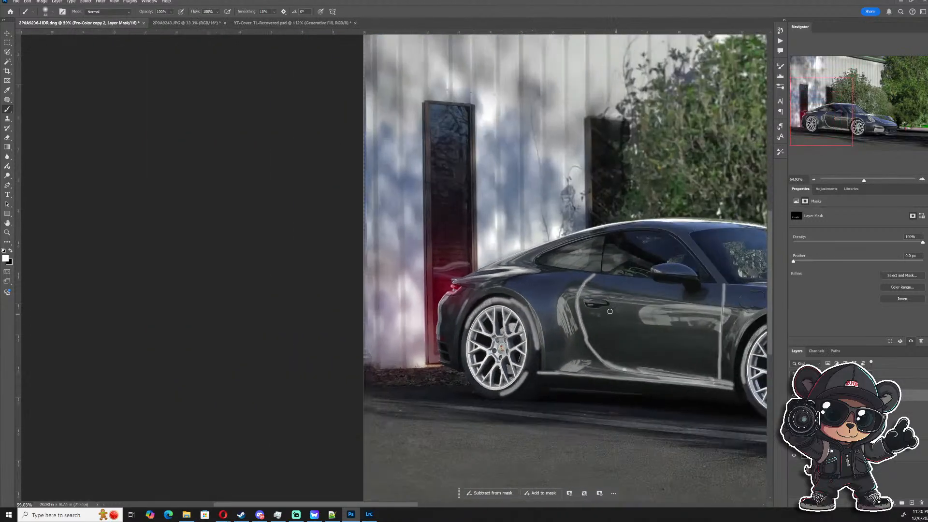
{"action": "scroll", "coordinate": [414, 279], "scroll_direction": "up", "scroll_amount": 1}
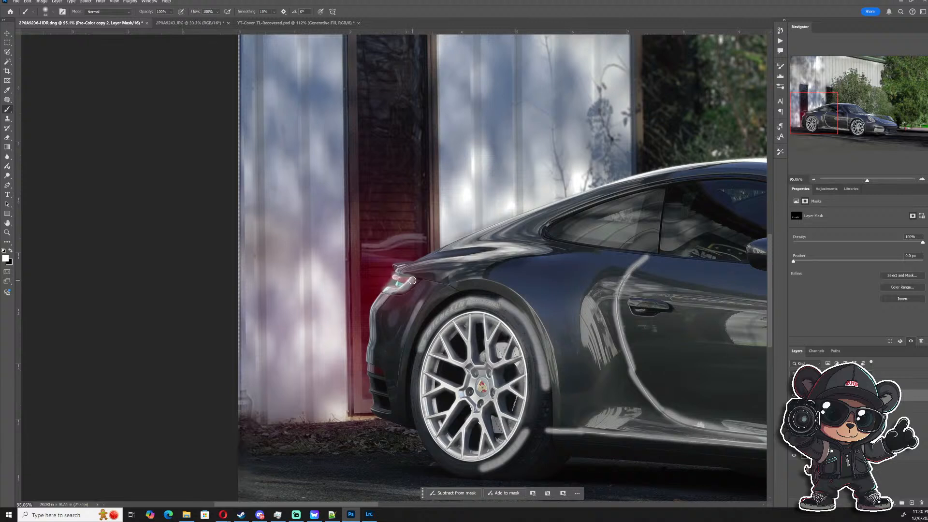
{"action": "left_click_drag", "start_coordinate": [426, 281], "coordinate": [450, 287]}
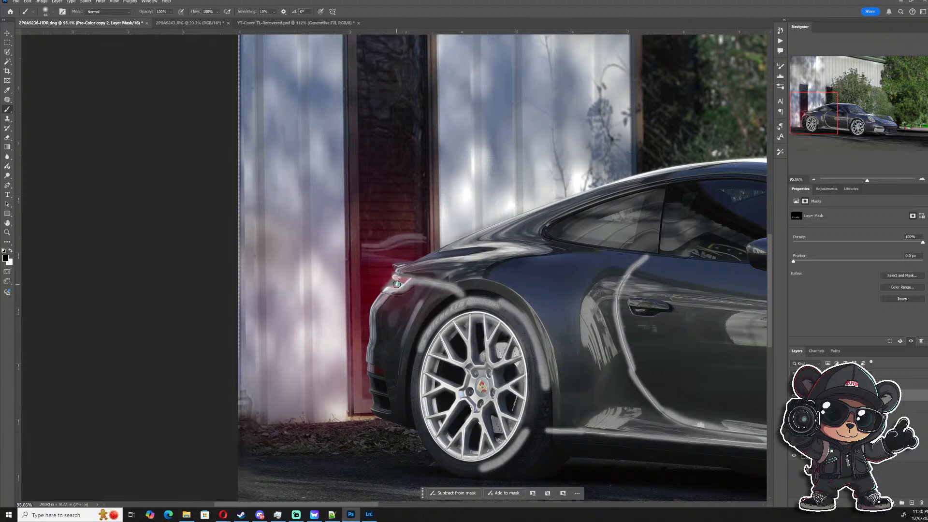
{"action": "scroll", "coordinate": [375, 374], "scroll_direction": "up", "scroll_amount": 3}
{"action": "key", "text": "x"}
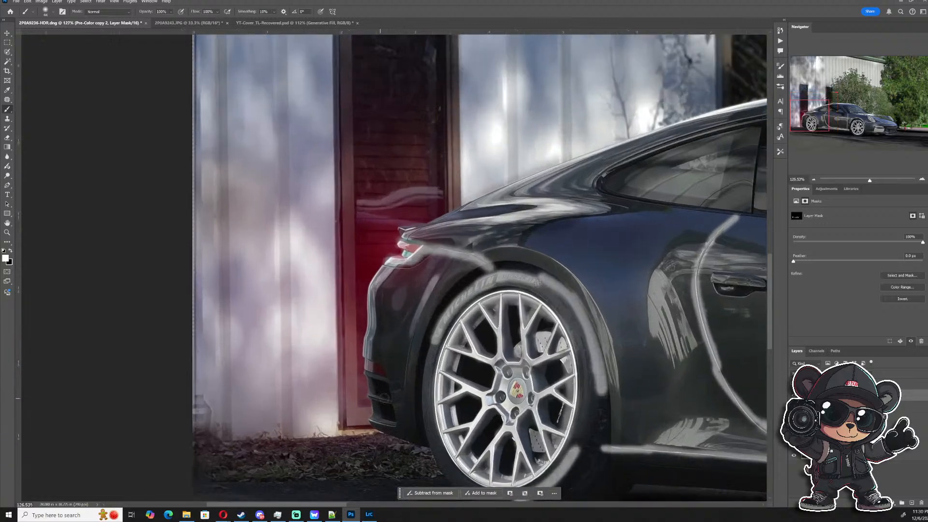
{"action": "right_click", "coordinate": [383, 394], "text": "alt"}
{"action": "mouse_move", "coordinate": [376, 381]}
{"action": "left_mouse_down"}
{"action": "mouse_move", "coordinate": [386, 404]}
{"action": "mouse_move", "coordinate": [375, 376]}
{"action": "mouse_move", "coordinate": [384, 417]}
{"action": "mouse_move", "coordinate": [369, 380]}
{"action": "mouse_move", "coordinate": [377, 419]}
{"action": "mouse_move", "coordinate": [364, 368]}
{"action": "left_mouse_up"}
- Paint white on the mask around the outlines of both side windows and the round fuel flap on the front fender
{"action": "scroll", "coordinate": [426, 380], "scroll_direction": "down", "scroll_amount": 3}
{"action": "scroll", "coordinate": [763, 230], "scroll_direction": "up", "scroll_amount": 3}
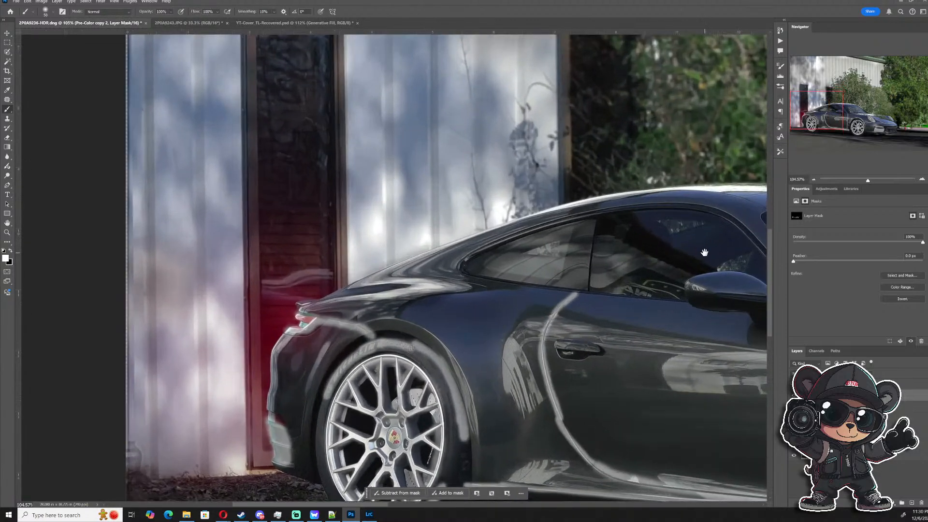
{"action": "left_click_drag", "start_coordinate": [702, 253], "coordinate": [609, 293]}
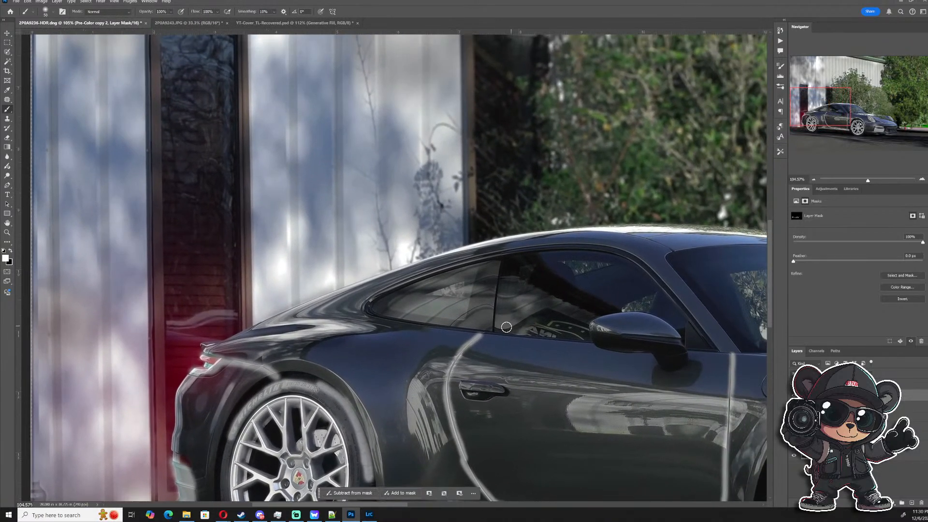
{"action": "mouse_move", "coordinate": [491, 330]}
{"action": "left_mouse_down"}
{"action": "mouse_move", "coordinate": [502, 257]}
{"action": "mouse_move", "coordinate": [589, 248]}
{"action": "mouse_move", "coordinate": [638, 264]}
{"action": "mouse_move", "coordinate": [718, 356]}
{"action": "left_mouse_up"}
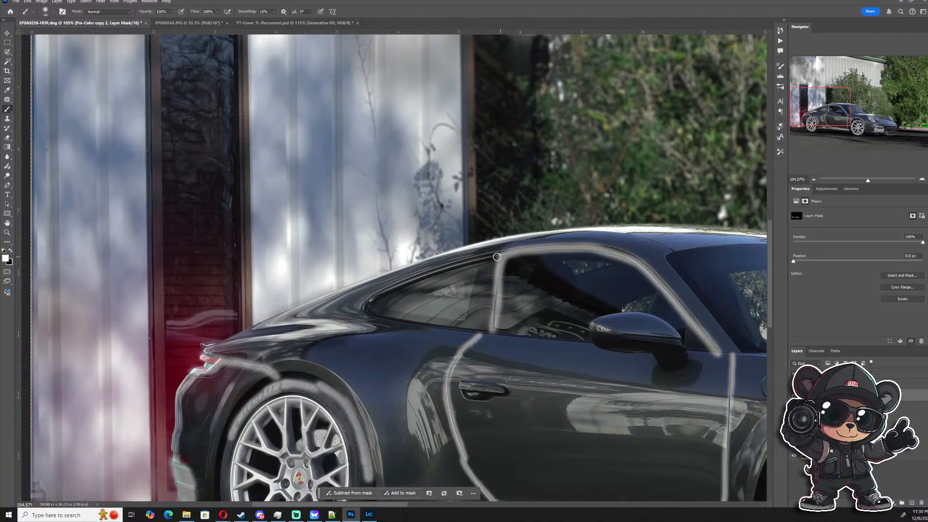
{"action": "mouse_move", "coordinate": [497, 256]}
{"action": "left_mouse_down"}
{"action": "mouse_move", "coordinate": [439, 270]}
{"action": "mouse_move", "coordinate": [374, 297]}
{"action": "mouse_move", "coordinate": [367, 310]}
{"action": "mouse_move", "coordinate": [584, 340]}
{"action": "left_mouse_up"}
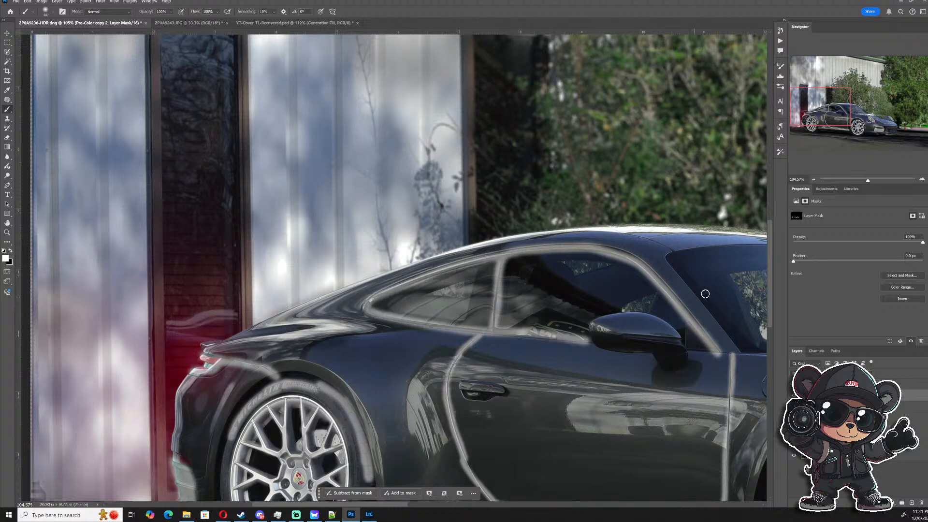
{"action": "left_click_drag", "start_coordinate": [704, 294], "coordinate": [479, 288]}
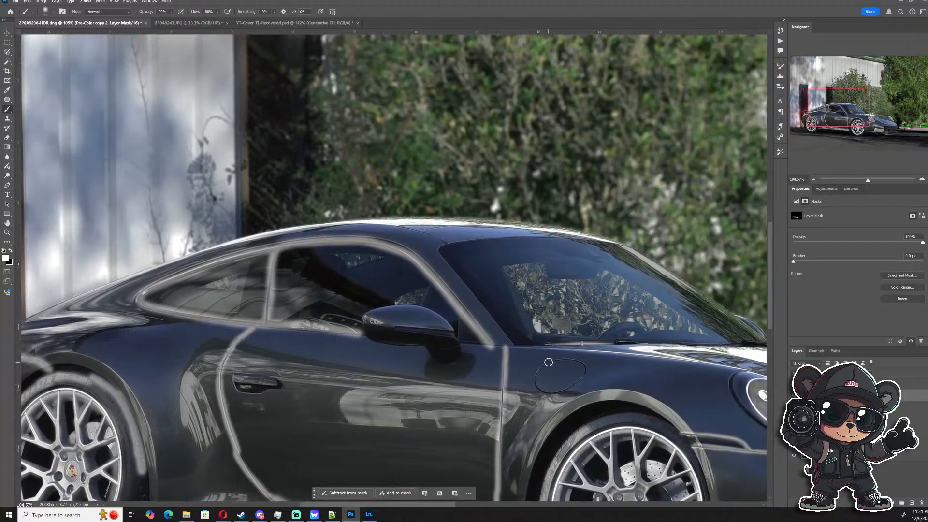
{"action": "mouse_move", "coordinate": [558, 394]}
{"action": "left_mouse_down"}
{"action": "mouse_move", "coordinate": [582, 366]}
{"action": "mouse_move", "coordinate": [563, 362]}
{"action": "mouse_move", "coordinate": [542, 375]}
{"action": "left_mouse_up"}
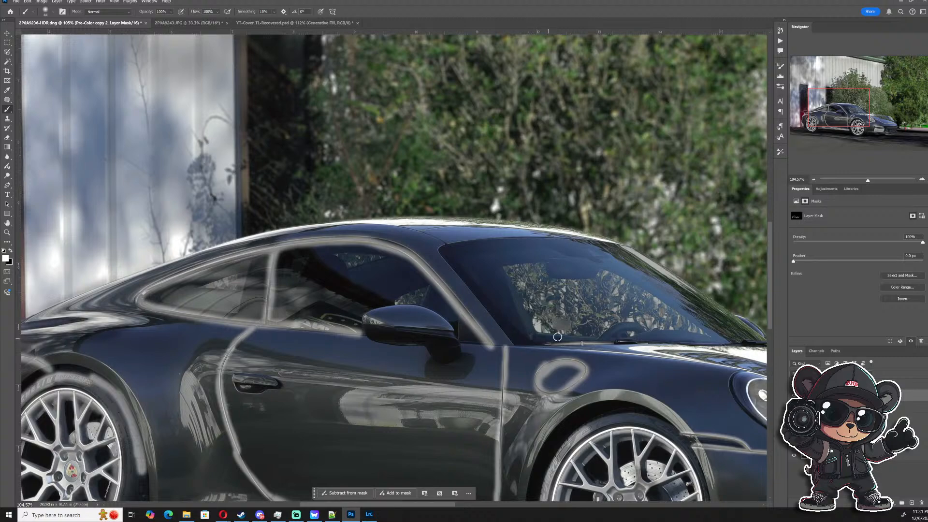
- Select the mask of the 8-bit copy 2 layer and paint black over the sharp foliage in the windshield's mirror-side half
{"action": "scroll", "coordinate": [598, 330], "scroll_direction": "down", "scroll_amount": 15}
{"action": "scroll", "coordinate": [618, 328], "scroll_direction": "up", "scroll_amount": 10}
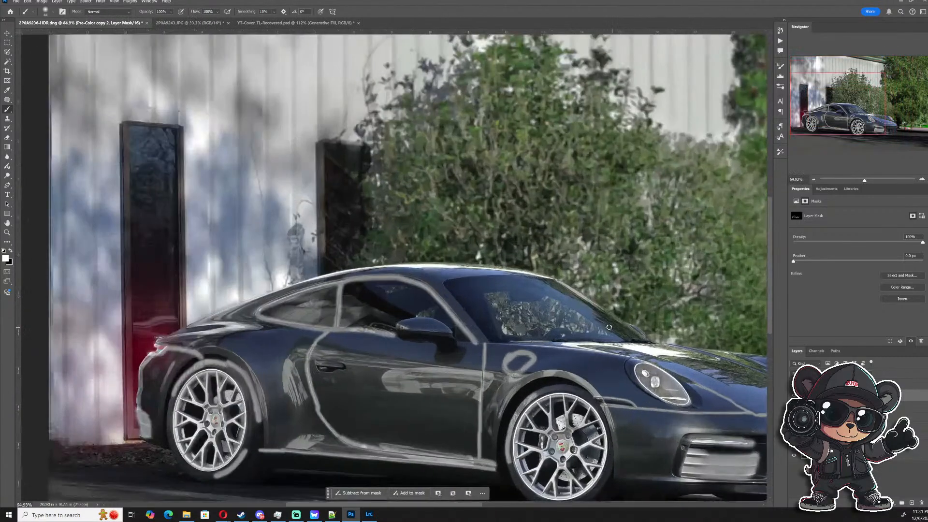
{"action": "scroll", "coordinate": [608, 327], "scroll_direction": "up", "scroll_amount": 5}
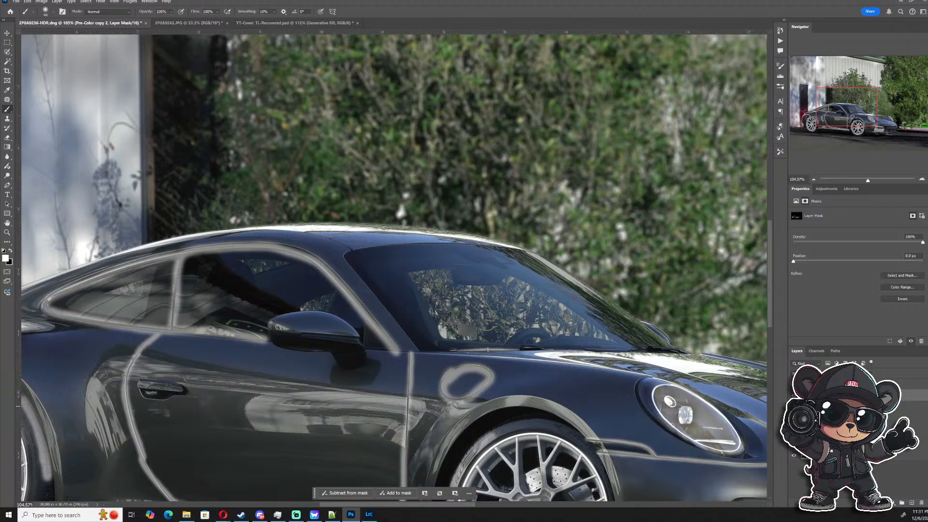
{"action": "left_click", "coordinate": [801, 417]}
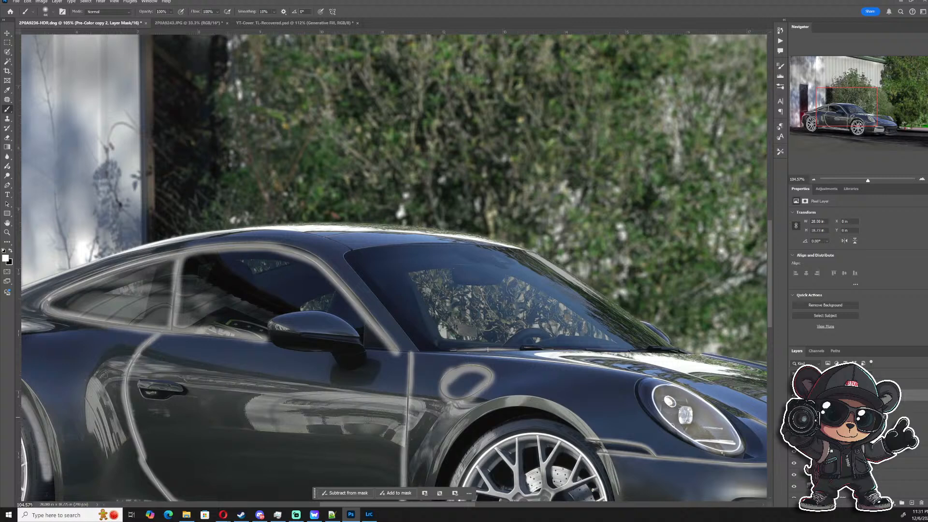
{"action": "left_click", "coordinate": [840, 450]}
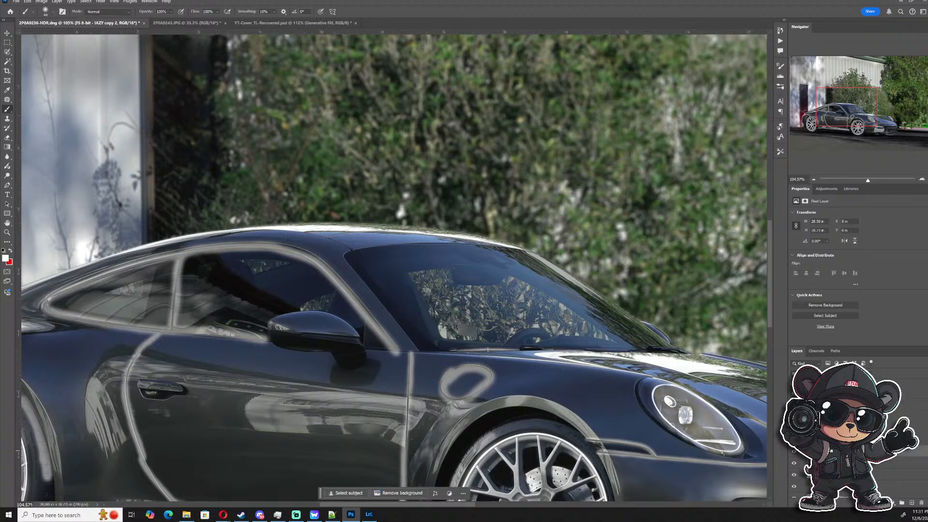
{"action": "left_click", "coordinate": [821, 451]}
{"action": "scroll", "coordinate": [450, 322], "scroll_direction": "up", "scroll_amount": 6}
{"action": "scroll", "coordinate": [471, 324], "scroll_direction": "up", "scroll_amount": 3}
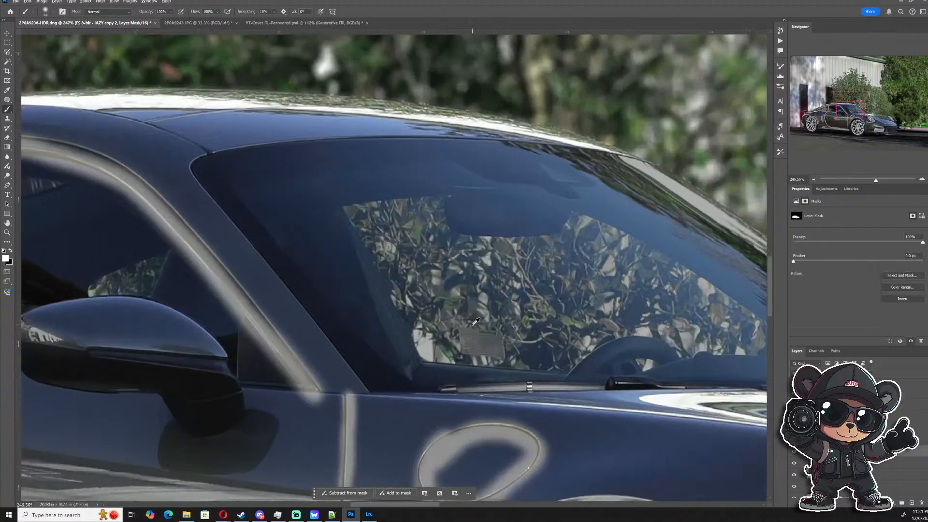
{"action": "left_click_drag", "start_coordinate": [472, 325], "coordinate": [530, 332]}
{"action": "key", "text": "x"}
{"action": "mouse_move", "coordinate": [476, 340]}
{"action": "left_mouse_down"}
{"action": "mouse_move", "coordinate": [535, 351]}
{"action": "mouse_move", "coordinate": [472, 353]}
{"action": "mouse_move", "coordinate": [563, 347]}
{"action": "mouse_move", "coordinate": [615, 296]}
{"action": "mouse_move", "coordinate": [465, 271]}
{"action": "mouse_move", "coordinate": [482, 257]}
{"action": "mouse_move", "coordinate": [539, 251]}
{"action": "mouse_move", "coordinate": [441, 242]}
{"action": "mouse_move", "coordinate": [433, 213]}
{"action": "mouse_move", "coordinate": [364, 216]}
{"action": "mouse_move", "coordinate": [420, 314]}
{"action": "mouse_move", "coordinate": [361, 209]}
{"action": "mouse_move", "coordinate": [451, 253]}
{"action": "mouse_move", "coordinate": [472, 298]}
{"action": "mouse_move", "coordinate": [435, 338]}
{"action": "mouse_move", "coordinate": [418, 324]}
{"action": "mouse_move", "coordinate": [425, 265]}
{"action": "mouse_move", "coordinate": [468, 276]}
{"action": "mouse_move", "coordinate": [517, 255]}
{"action": "mouse_move", "coordinate": [466, 253]}
{"action": "mouse_move", "coordinate": [425, 222]}
{"action": "left_mouse_up"}
{"action": "right_click", "coordinate": [454, 242], "text": "alt"}
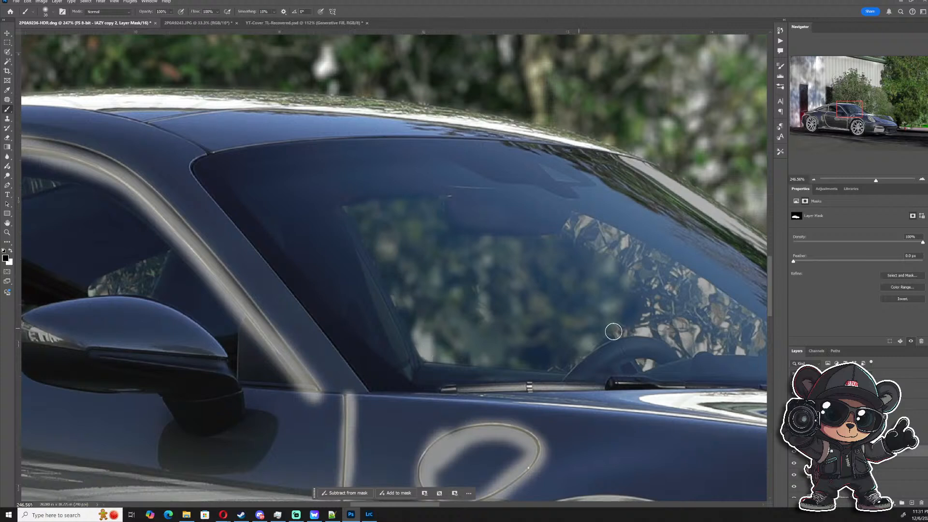
- Paint black on the mask over the sharp foliage above the steering wheel and dashboard toward the windshield's far pillar
{"action": "mouse_move", "coordinate": [557, 357]}
{"action": "left_mouse_down"}
{"action": "mouse_move", "coordinate": [609, 323]}
{"action": "mouse_move", "coordinate": [692, 317]}
{"action": "mouse_move", "coordinate": [697, 295]}
{"action": "mouse_move", "coordinate": [668, 264]}
{"action": "mouse_move", "coordinate": [568, 237]}
{"action": "mouse_move", "coordinate": [584, 224]}
{"action": "mouse_move", "coordinate": [572, 234]}
{"action": "mouse_move", "coordinate": [590, 228]}
{"action": "mouse_move", "coordinate": [651, 262]}
{"action": "mouse_move", "coordinate": [565, 213]}
{"action": "mouse_move", "coordinate": [622, 238]}
{"action": "left_mouse_up"}
{"action": "mouse_move", "coordinate": [688, 283]}
{"action": "left_mouse_down"}
{"action": "mouse_move", "coordinate": [616, 277]}
{"action": "mouse_move", "coordinate": [582, 292]}
{"action": "left_mouse_up"}
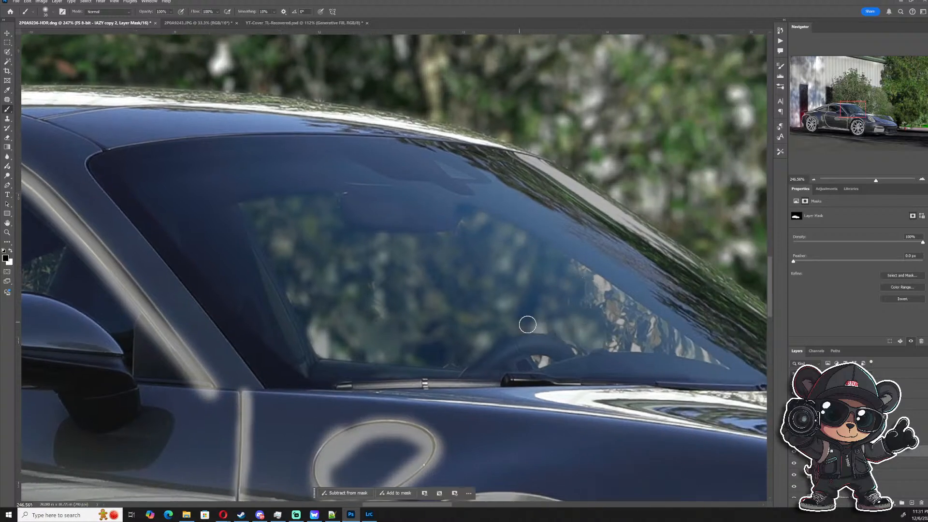
{"action": "mouse_move", "coordinate": [573, 342]}
{"action": "left_mouse_down"}
{"action": "mouse_move", "coordinate": [673, 347]}
{"action": "mouse_move", "coordinate": [573, 290]}
{"action": "mouse_move", "coordinate": [677, 336]}
{"action": "mouse_move", "coordinate": [539, 266]}
{"action": "mouse_move", "coordinate": [644, 330]}
{"action": "mouse_move", "coordinate": [532, 248]}
{"action": "mouse_move", "coordinate": [662, 329]}
{"action": "mouse_move", "coordinate": [567, 255]}
{"action": "mouse_move", "coordinate": [708, 351]}
{"action": "mouse_move", "coordinate": [662, 339]}
{"action": "mouse_move", "coordinate": [727, 365]}
{"action": "left_mouse_up"}
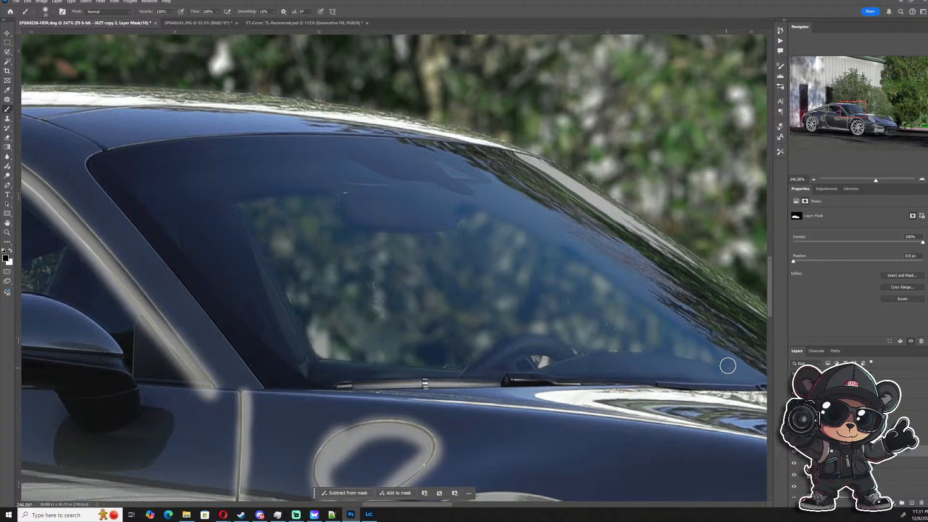
- Resize the brush and paint black on the mask over the leftover sharp specks along the dashboard and steering wheel edges
{"action": "key", "text": "x"}
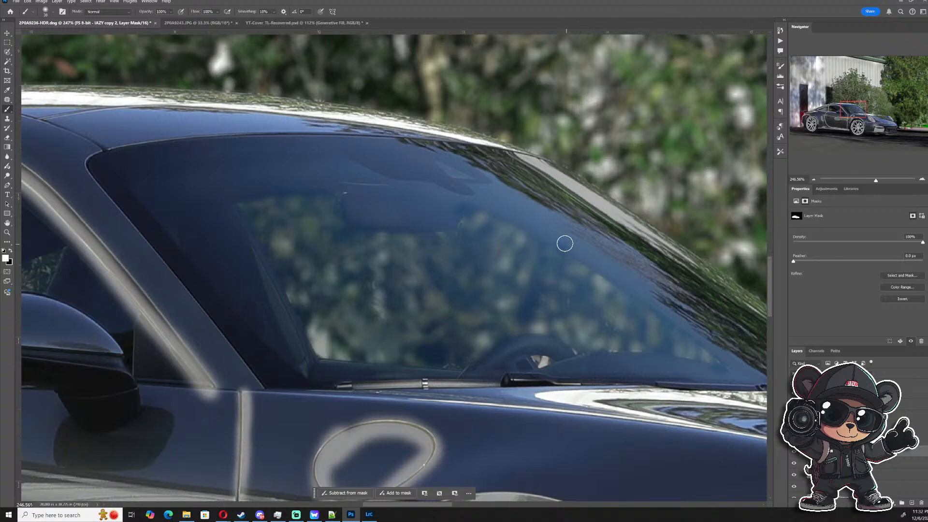
{"action": "right_click", "coordinate": [552, 355], "text": "alt"}
{"action": "scroll", "coordinate": [677, 357], "scroll_direction": "up", "scroll_amount": 10}
{"action": "key", "text": "x"}
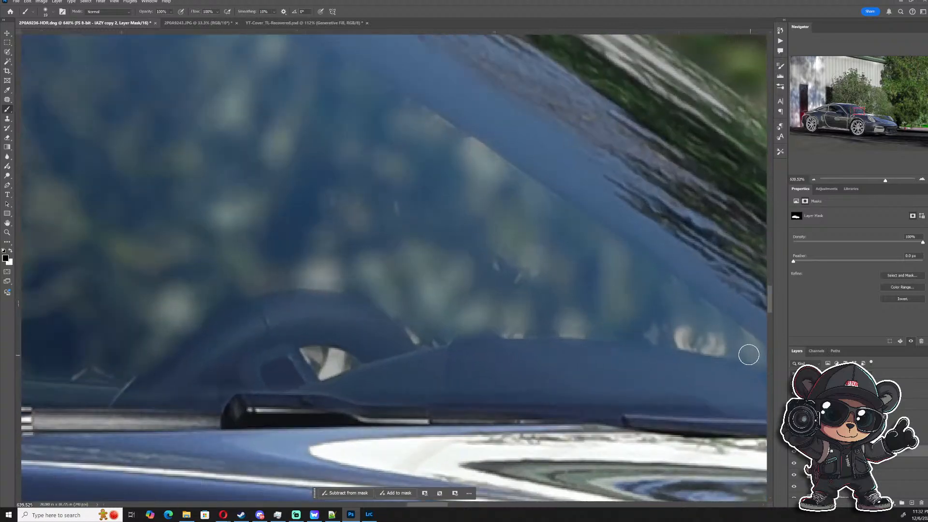
{"action": "mouse_move", "coordinate": [528, 325]}
{"action": "left_mouse_down"}
{"action": "mouse_move", "coordinate": [571, 327]}
{"action": "mouse_move", "coordinate": [425, 333]}
{"action": "mouse_move", "coordinate": [408, 322]}
{"action": "left_mouse_up"}
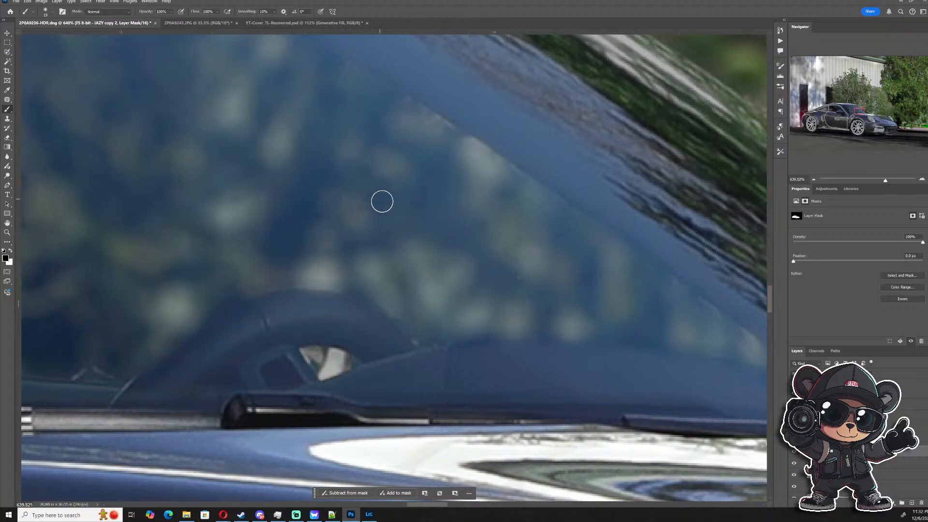
- Paint black on the mask with a smaller brush over the sharp remnants in the windshield's far lower corner
{"action": "left_click_drag", "start_coordinate": [381, 201], "coordinate": [433, 317]}
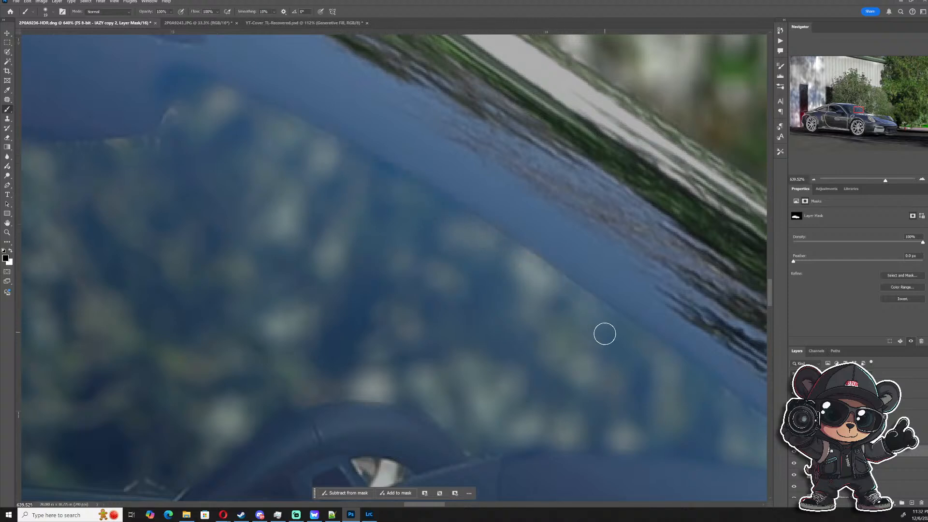
{"action": "scroll", "coordinate": [535, 308], "scroll_direction": "down", "scroll_amount": 3}
{"action": "scroll", "coordinate": [676, 367], "scroll_direction": "up", "scroll_amount": 4}
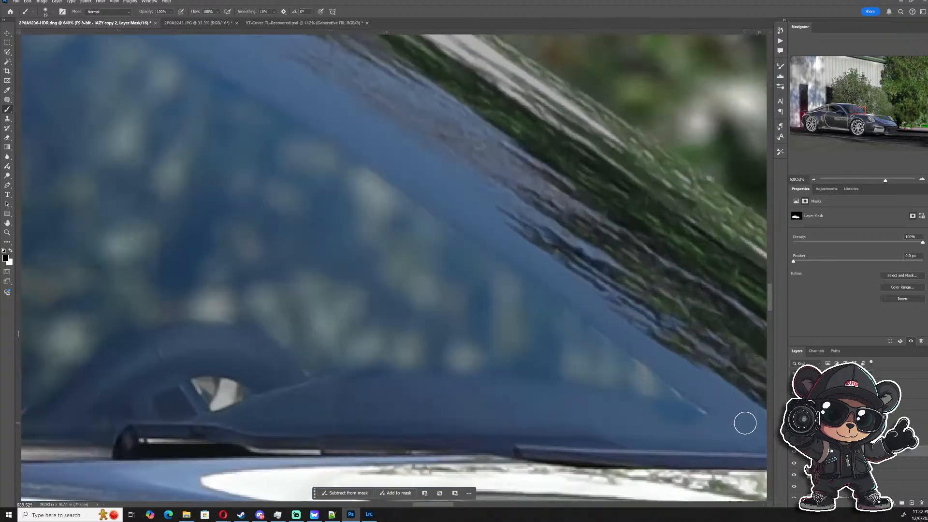
{"action": "right_click", "coordinate": [679, 390], "text": "alt"}
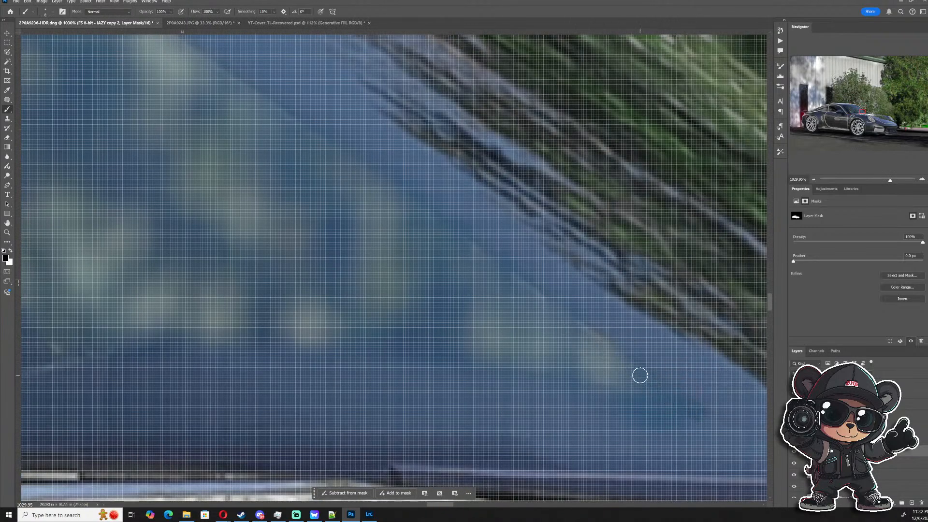
{"action": "scroll", "coordinate": [597, 353], "scroll_direction": "down", "scroll_amount": 2}
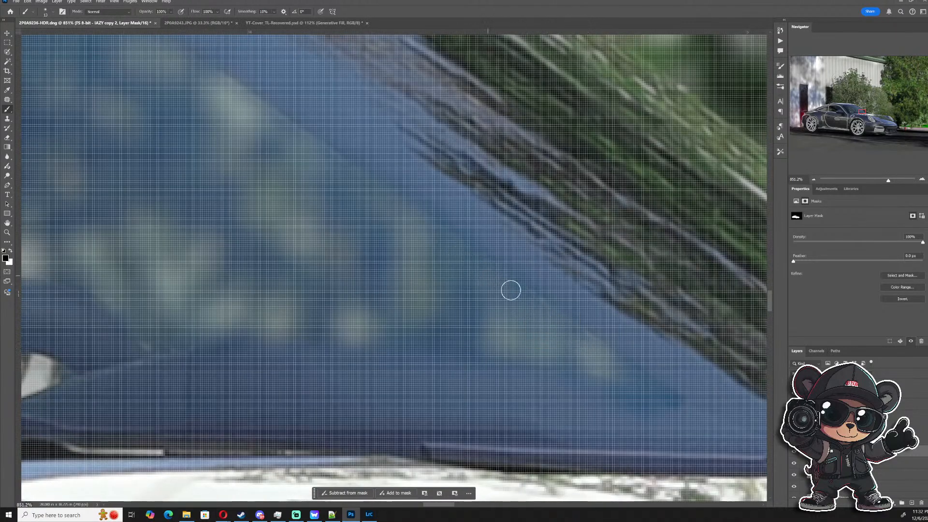
- Enlarge the brush and paint black on the mask over the sharp leaf remnants mid-windshield and beside the near pillar
{"action": "scroll", "coordinate": [598, 362], "scroll_direction": "down", "scroll_amount": 5}
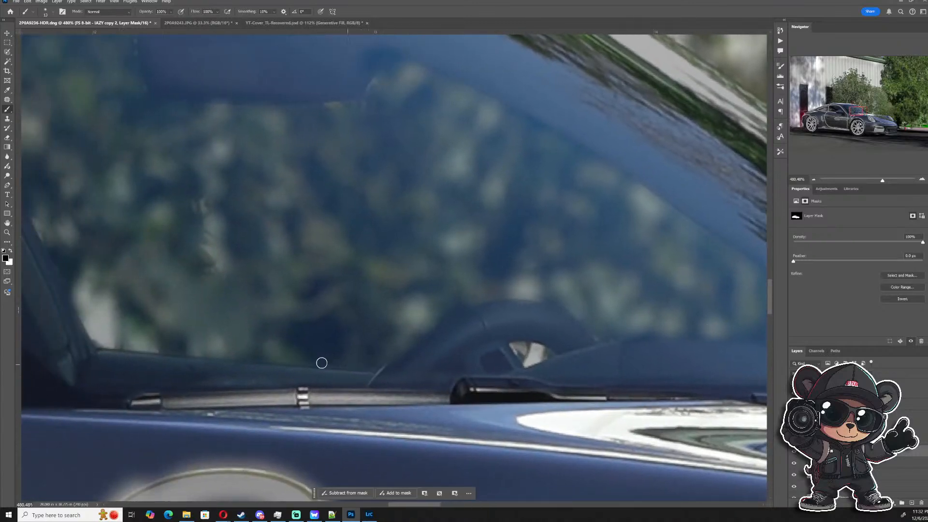
{"action": "mouse_move", "coordinate": [210, 339]}
{"action": "left_mouse_down"}
{"action": "mouse_move", "coordinate": [541, 378]}
{"action": "mouse_move", "coordinate": [543, 391]}
{"action": "left_mouse_up"}
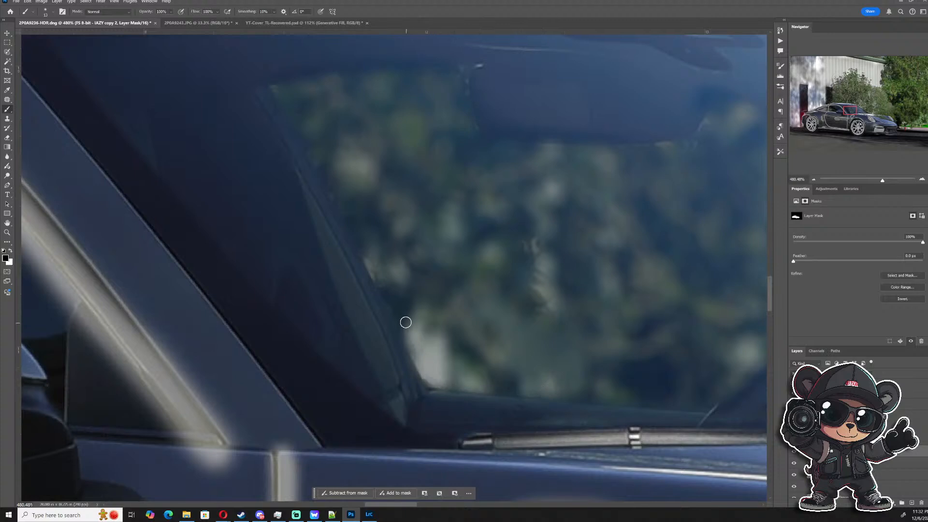
{"action": "left_click_drag", "start_coordinate": [445, 321], "coordinate": [467, 320], "text": "alt"}
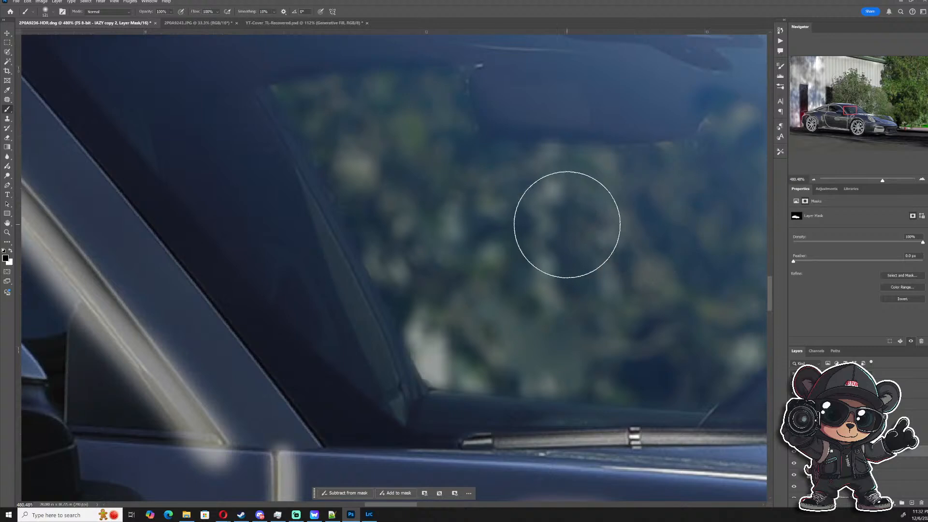
- Resize the brush and paint black on the mask over the bright specks around the interior rear-view mirror's edges
{"action": "scroll", "coordinate": [497, 225], "scroll_direction": "up", "scroll_amount": 2}
{"action": "mouse_move", "coordinate": [497, 214]}
{"action": "left_mouse_down", "text": "alt"}
{"action": "mouse_move", "coordinate": [459, 204]}
{"action": "mouse_move", "coordinate": [455, 332]}
{"action": "left_mouse_up", "text": "alt"}
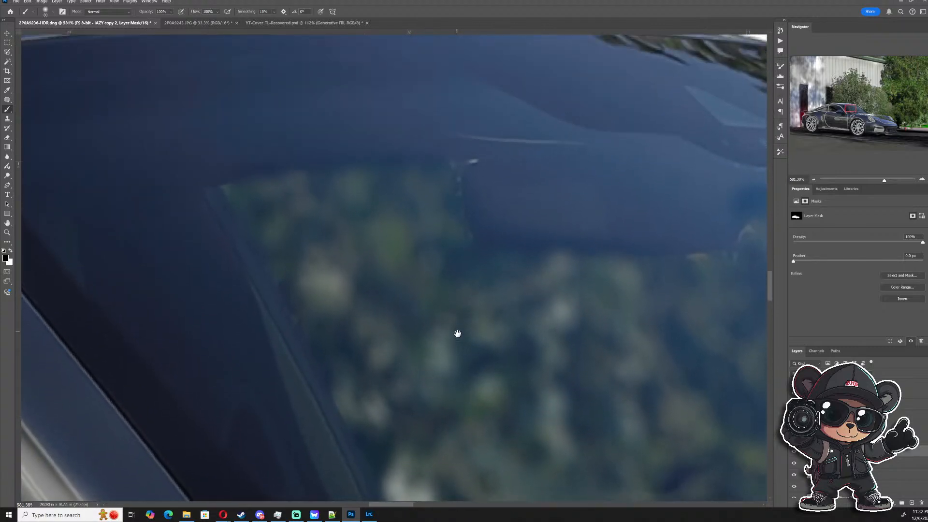
{"action": "mouse_move", "coordinate": [520, 228]}
{"action": "left_mouse_down", "text": "alt"}
{"action": "mouse_move", "coordinate": [457, 223]}
{"action": "mouse_move", "coordinate": [433, 198]}
{"action": "left_mouse_up", "text": "alt"}
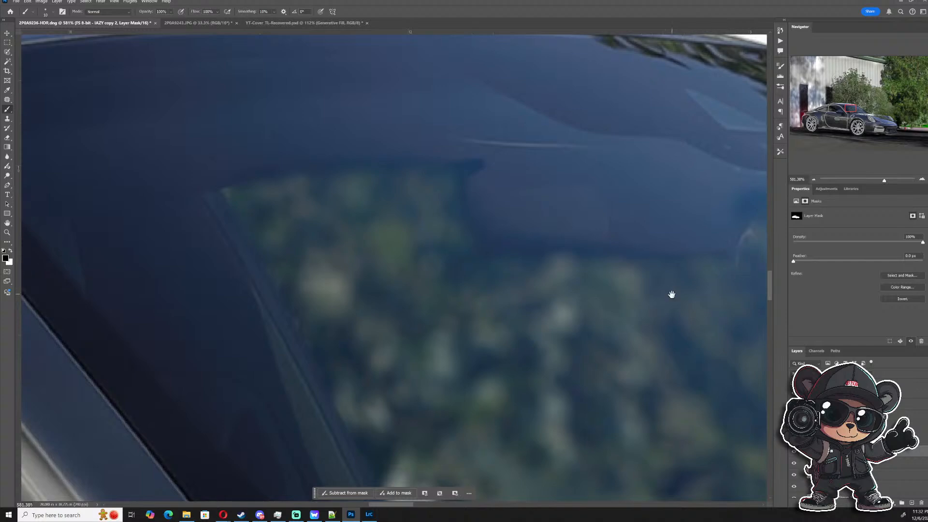
{"action": "left_click_drag", "start_coordinate": [671, 294], "coordinate": [472, 320]}
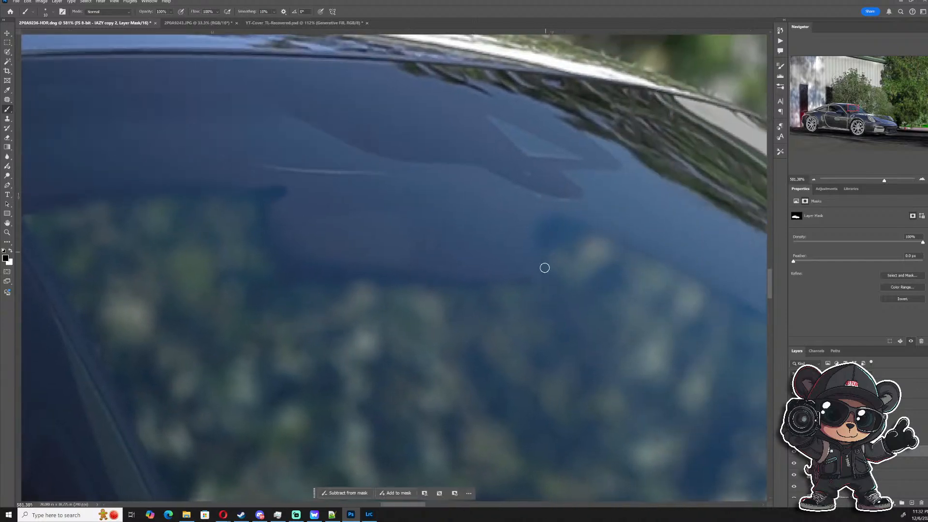
- Paint black on the mask with a small brush over the sharp foliage patch inside the steering wheel opening
{"action": "scroll", "coordinate": [561, 263], "scroll_direction": "down", "scroll_amount": 5}
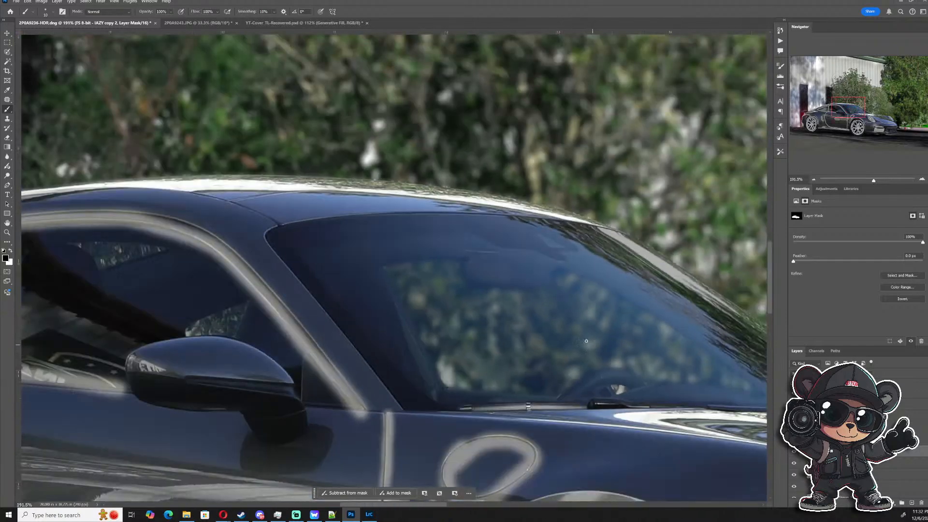
{"action": "scroll", "coordinate": [472, 264], "scroll_direction": "up", "scroll_amount": 5}
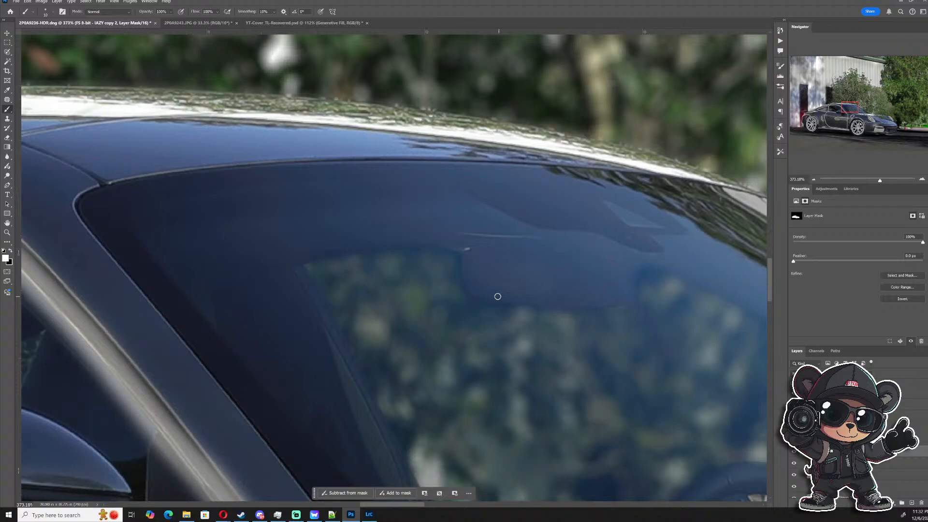
{"action": "scroll", "coordinate": [470, 253], "scroll_direction": "down", "scroll_amount": 5}
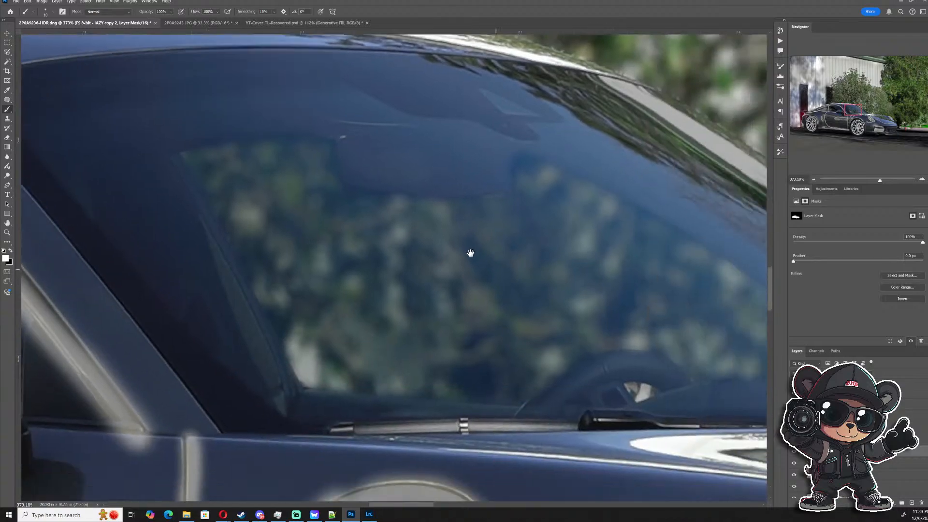
{"action": "scroll", "coordinate": [543, 327], "scroll_direction": "up", "scroll_amount": 5}
{"action": "key", "text": "x"}
{"action": "mouse_move", "coordinate": [544, 343]}
{"action": "left_mouse_down"}
{"action": "mouse_move", "coordinate": [522, 333]}
{"action": "mouse_move", "coordinate": [541, 325]}
{"action": "mouse_move", "coordinate": [549, 360]}
{"action": "mouse_move", "coordinate": [518, 332]}
{"action": "mouse_move", "coordinate": [600, 346]}
{"action": "mouse_move", "coordinate": [557, 329]}
{"action": "mouse_move", "coordinate": [605, 353]}
{"action": "mouse_move", "coordinate": [557, 367]}
{"action": "mouse_move", "coordinate": [588, 360]}
{"action": "mouse_move", "coordinate": [558, 378]}
{"action": "mouse_move", "coordinate": [569, 371]}
{"action": "mouse_move", "coordinate": [548, 376]}
{"action": "mouse_move", "coordinate": [530, 352]}
{"action": "mouse_move", "coordinate": [563, 366]}
{"action": "mouse_move", "coordinate": [529, 339]}
{"action": "left_mouse_up"}
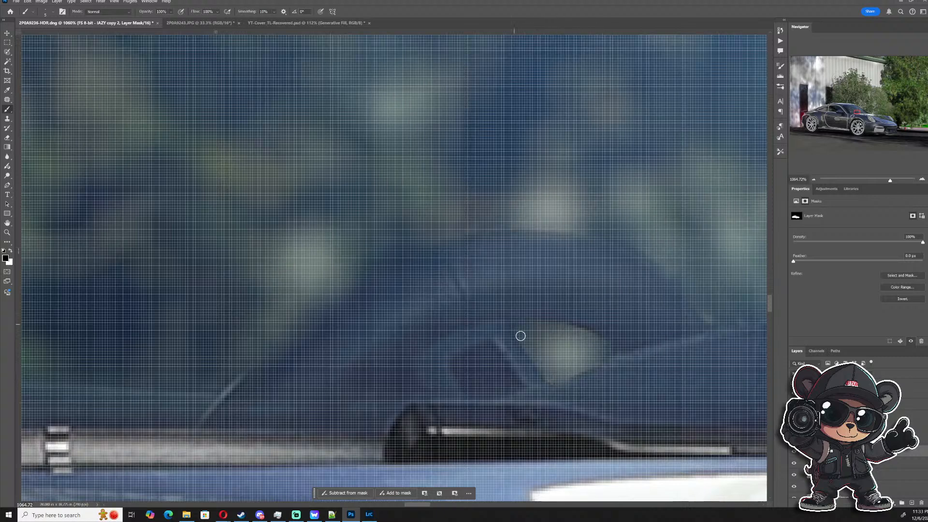
- Enlarge the brush and paint black on the mask over the foliage patch in the side window just above the door mirror
{"action": "scroll", "coordinate": [520, 335], "scroll_direction": "down", "scroll_amount": 10}
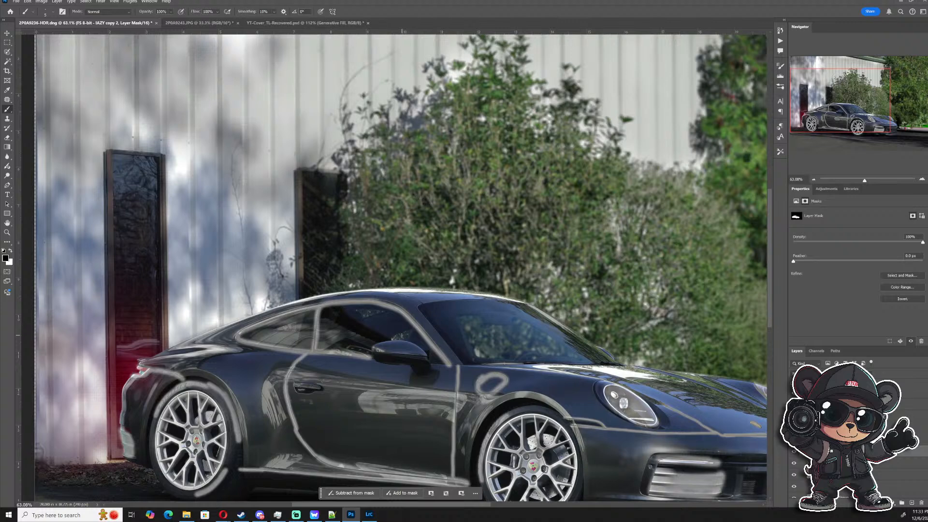
{"action": "scroll", "coordinate": [399, 335], "scroll_direction": "up", "scroll_amount": 10}
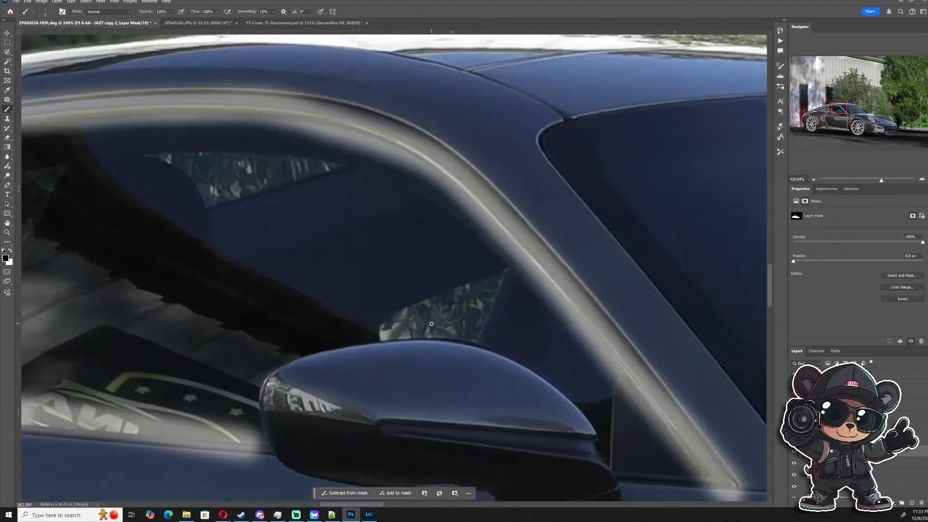
{"action": "scroll", "coordinate": [404, 321], "scroll_direction": "up", "scroll_amount": 2}
{"action": "key", "text": "bracketright"}
{"action": "key", "text": "bracketright"}
{"action": "key", "text": "bracketright"}
{"action": "key", "text": "bracketright"}
{"action": "key", "text": "bracketright"}
{"action": "key", "text": "bracketright"}
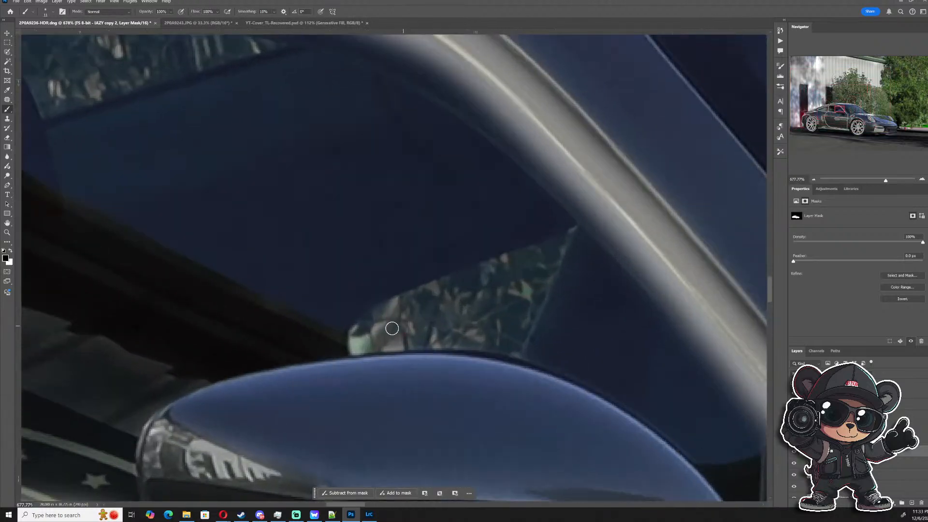
{"action": "mouse_move", "coordinate": [357, 342]}
{"action": "left_mouse_down"}
{"action": "mouse_move", "coordinate": [416, 297]}
{"action": "mouse_move", "coordinate": [401, 314]}
{"action": "mouse_move", "coordinate": [389, 310]}
{"action": "mouse_move", "coordinate": [434, 298]}
{"action": "mouse_move", "coordinate": [460, 322]}
{"action": "mouse_move", "coordinate": [376, 345]}
{"action": "mouse_move", "coordinate": [472, 344]}
{"action": "mouse_move", "coordinate": [456, 338]}
{"action": "mouse_move", "coordinate": [514, 350]}
{"action": "mouse_move", "coordinate": [535, 298]}
{"action": "mouse_move", "coordinate": [519, 322]}
{"action": "mouse_move", "coordinate": [478, 338]}
{"action": "mouse_move", "coordinate": [453, 334]}
{"action": "mouse_move", "coordinate": [535, 283]}
{"action": "mouse_move", "coordinate": [531, 269]}
{"action": "mouse_move", "coordinate": [465, 283]}
{"action": "mouse_move", "coordinate": [573, 233]}
{"action": "mouse_move", "coordinate": [530, 307]}
{"action": "left_mouse_up"}
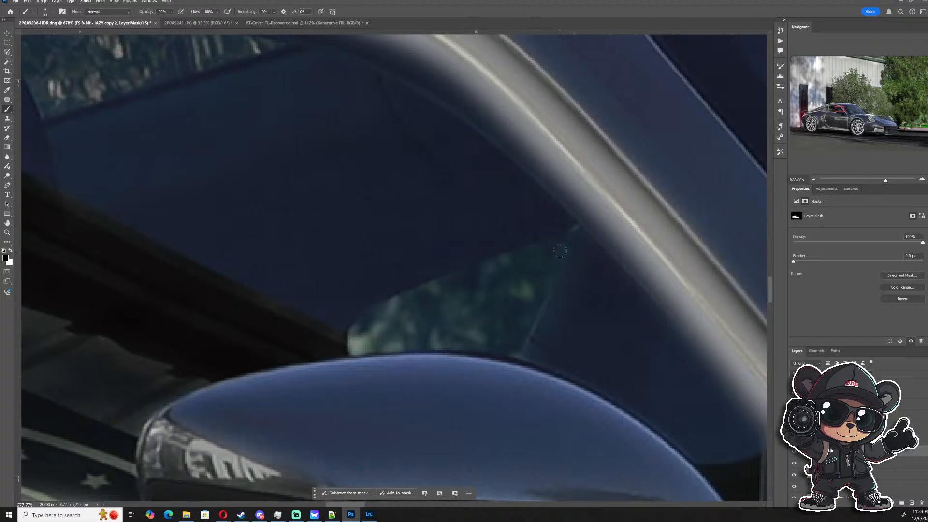
{"action": "left_click_drag", "start_coordinate": [520, 340], "coordinate": [516, 344]}
- Paint black on the mask over the foliage strip along the upper door window and the leaf patch behind the seat
{"action": "scroll", "coordinate": [434, 314], "scroll_direction": "down", "scroll_amount": 5}
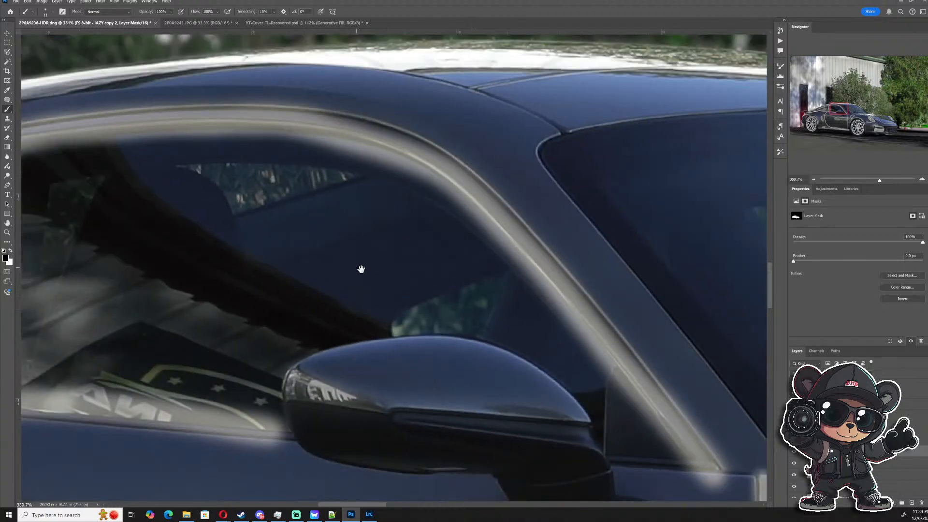
{"action": "left_click_drag", "start_coordinate": [363, 267], "coordinate": [599, 338]}
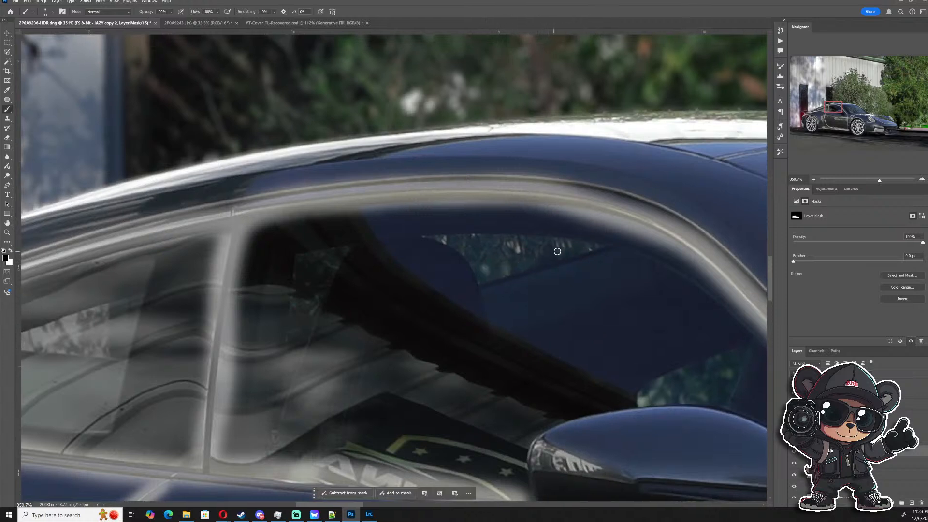
{"action": "mouse_move", "coordinate": [544, 246]}
{"action": "left_mouse_down"}
{"action": "mouse_move", "coordinate": [439, 241]}
{"action": "mouse_move", "coordinate": [457, 240]}
{"action": "left_mouse_up"}
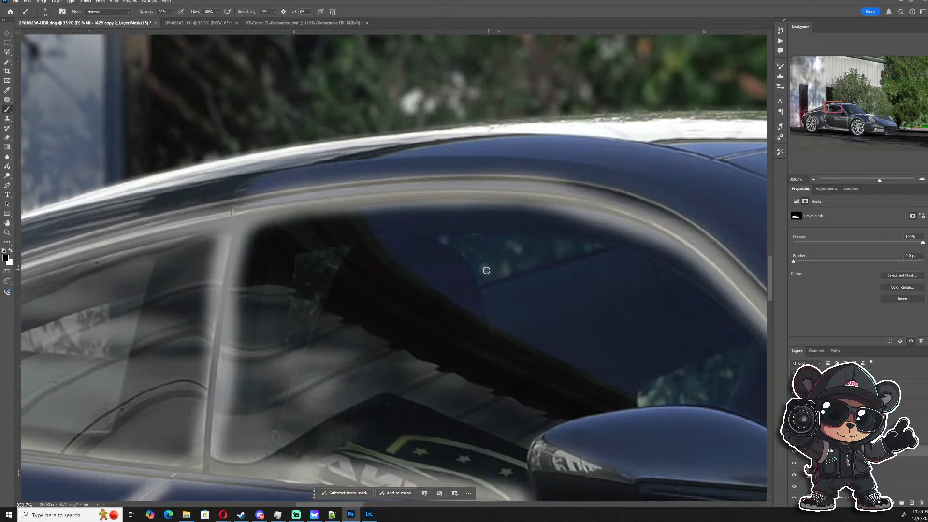
{"action": "scroll", "coordinate": [280, 285], "scroll_direction": "up", "scroll_amount": 3}
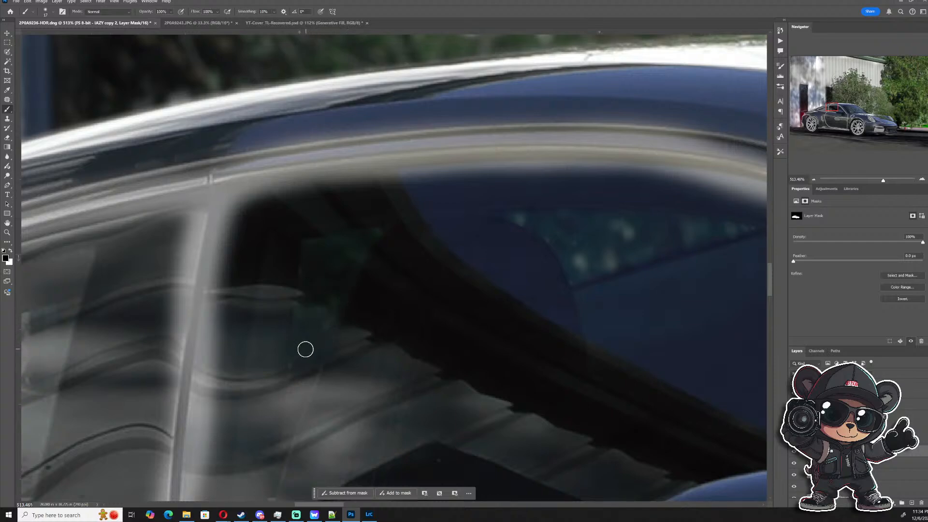
- Paint black on the mask over the foliage triangle in the rear quarter window, and touch up its edge in white with a larger brush
{"action": "scroll", "coordinate": [304, 334], "scroll_direction": "down", "scroll_amount": 3}
{"action": "scroll", "coordinate": [303, 334], "scroll_direction": "down", "scroll_amount": 2}
{"action": "scroll", "coordinate": [258, 342], "scroll_direction": "up", "scroll_amount": 4}
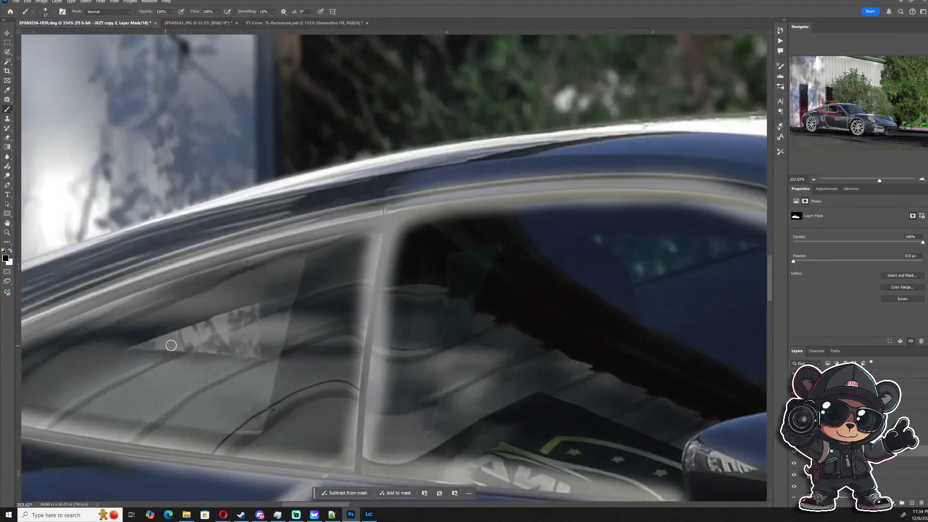
{"action": "mouse_move", "coordinate": [198, 344]}
{"action": "left_mouse_down"}
{"action": "mouse_move", "coordinate": [155, 344]}
{"action": "mouse_move", "coordinate": [261, 305]}
{"action": "mouse_move", "coordinate": [174, 338]}
{"action": "mouse_move", "coordinate": [243, 335]}
{"action": "mouse_move", "coordinate": [271, 354]}
{"action": "mouse_move", "coordinate": [132, 346]}
{"action": "mouse_move", "coordinate": [275, 297]}
{"action": "mouse_move", "coordinate": [259, 346]}
{"action": "mouse_move", "coordinate": [285, 308]}
{"action": "mouse_move", "coordinate": [287, 283]}
{"action": "left_mouse_up"}
{"action": "key", "text": "x"}
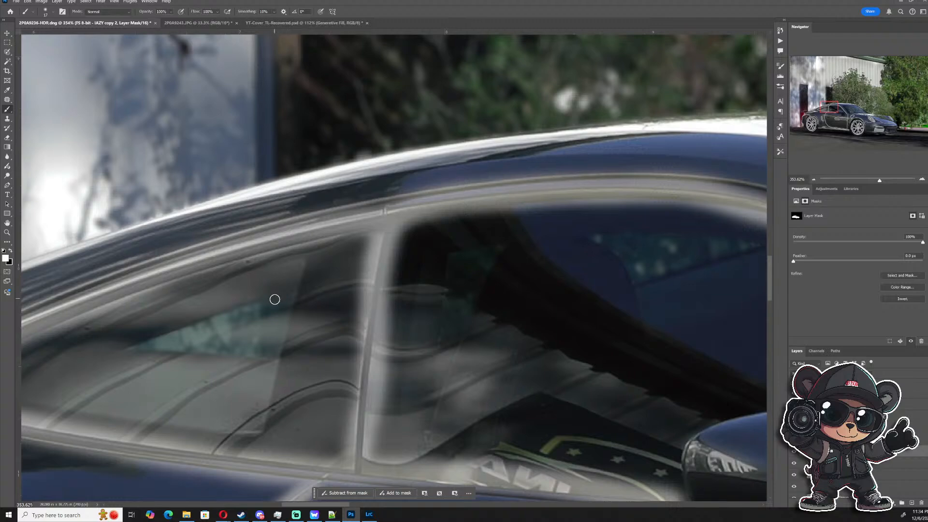
{"action": "key", "text": "bracketright"}
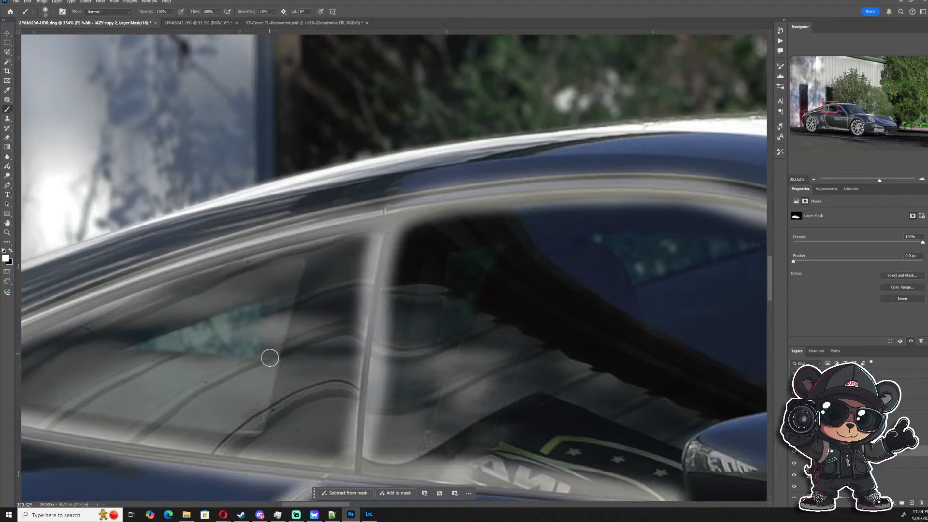
- Select the Pre-Color copy 2 layer and change its blend mode so the grey strokes blend into the car
{"action": "scroll", "coordinate": [266, 353], "scroll_direction": "down", "scroll_amount": 10}
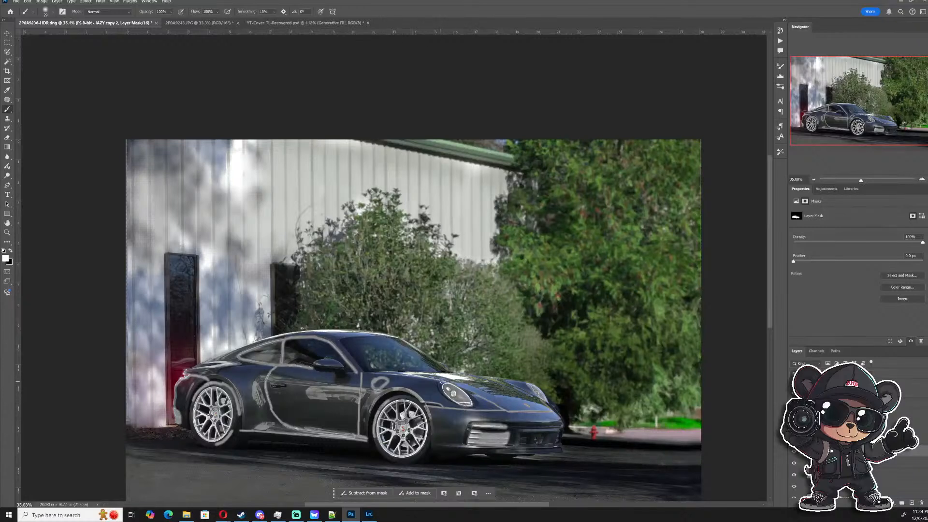
{"action": "scroll", "coordinate": [429, 396], "scroll_direction": "up", "scroll_amount": 3}
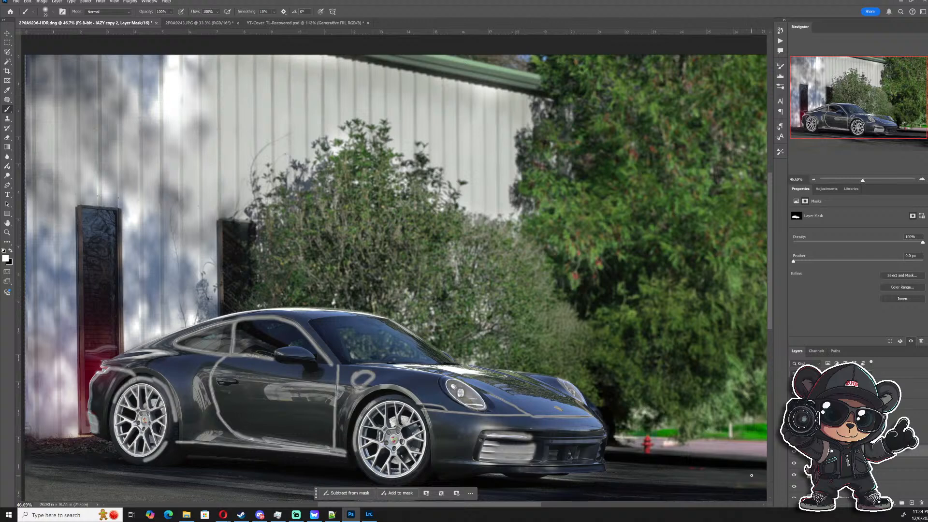
{"action": "scroll", "coordinate": [858, 450], "scroll_direction": "up", "scroll_amount": 3}
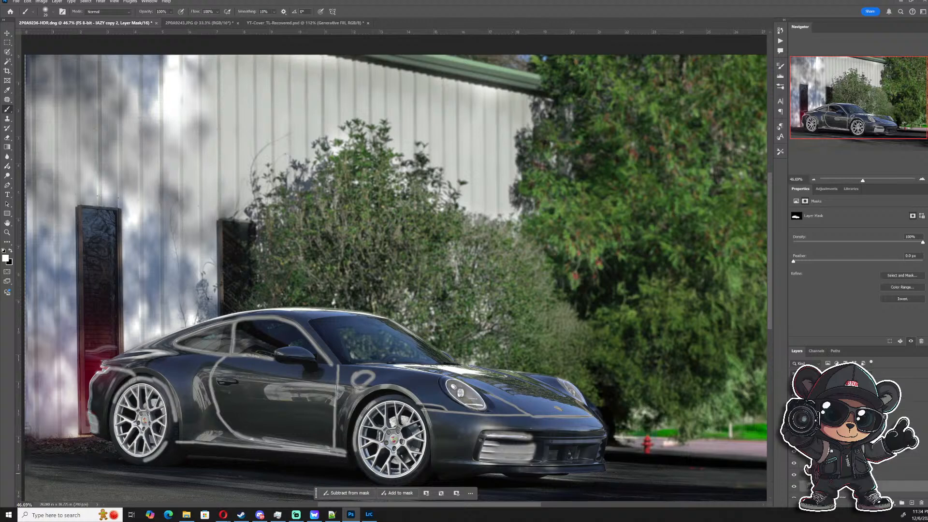
{"action": "left_click", "coordinate": [854, 395]}
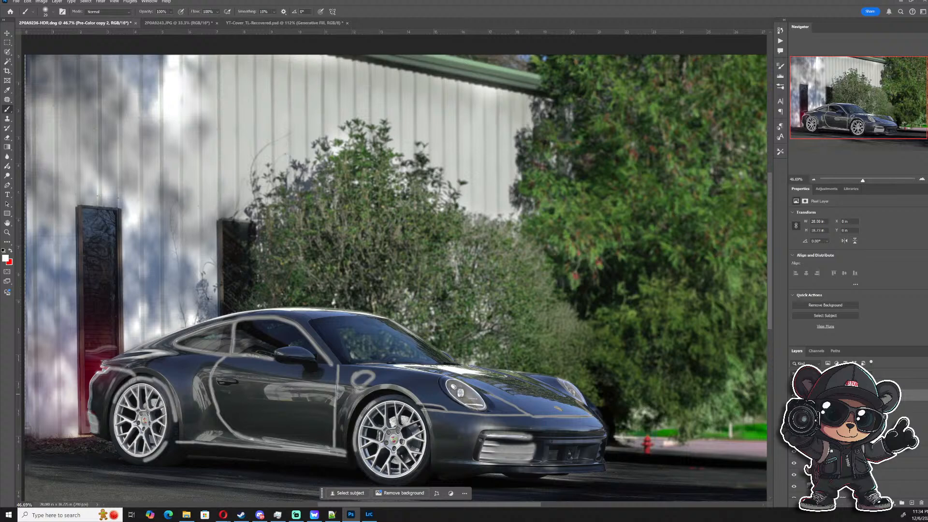
{"action": "left_click", "coordinate": [817, 374]}
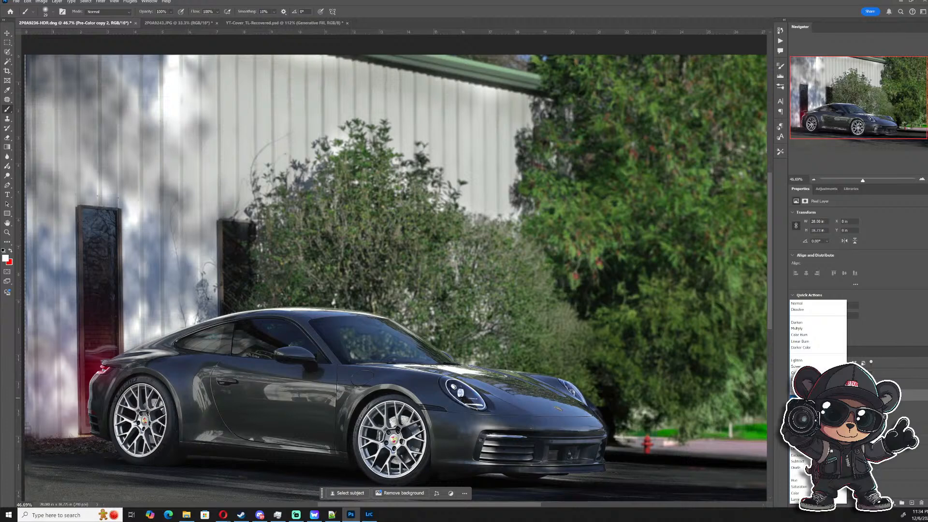
{"action": "left_click", "coordinate": [806, 397]}
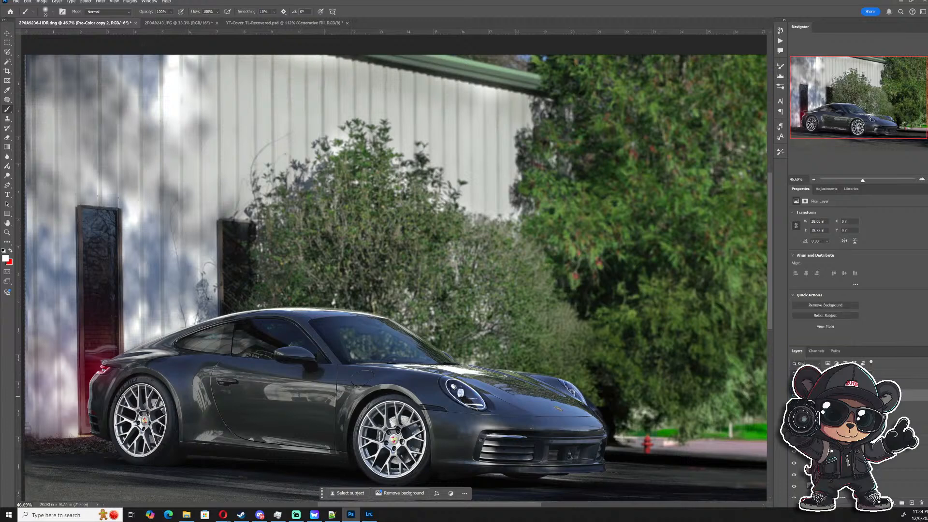
- Toggle layer visibility with the Move tool active to compare the car before and after the masked enhancement
{"action": "left_click", "coordinate": [7, 32]}
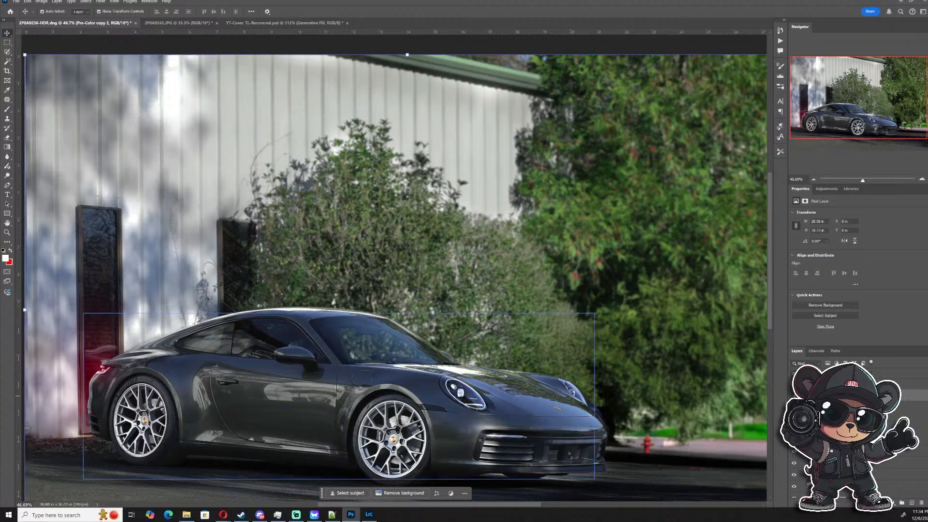
{"action": "left_click", "coordinate": [793, 395]}
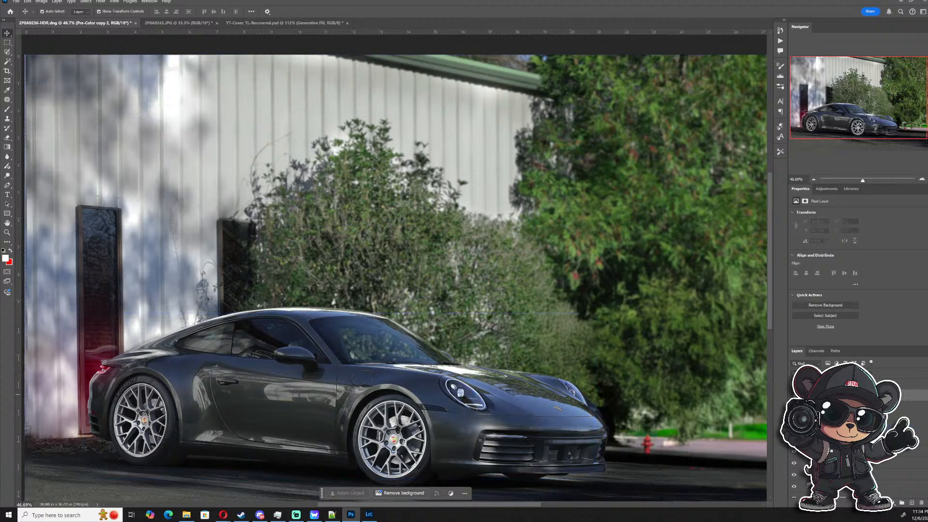
{"action": "left_click", "coordinate": [794, 395]}
{"action": "left_click", "coordinate": [794, 395]}
{"action": "left_click", "coordinate": [794, 395]}
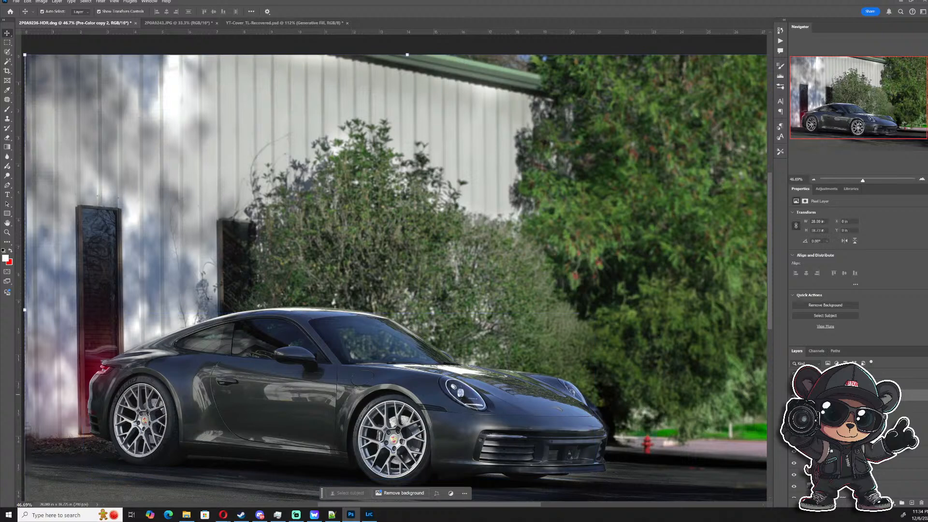
{"action": "left_click", "coordinate": [793, 395]}
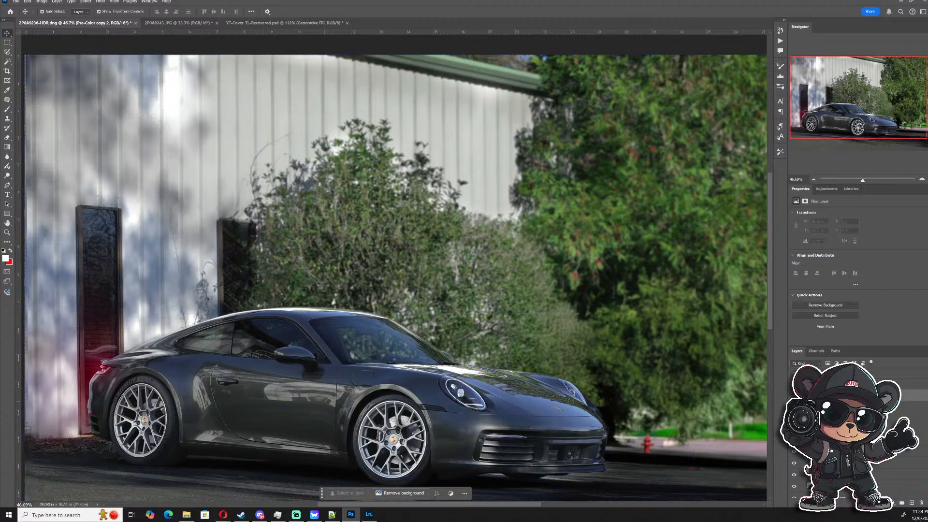
{"action": "left_click", "coordinate": [846, 407]}
{"action": "left_click", "coordinate": [793, 395]}
{"action": "left_click", "coordinate": [794, 395]}
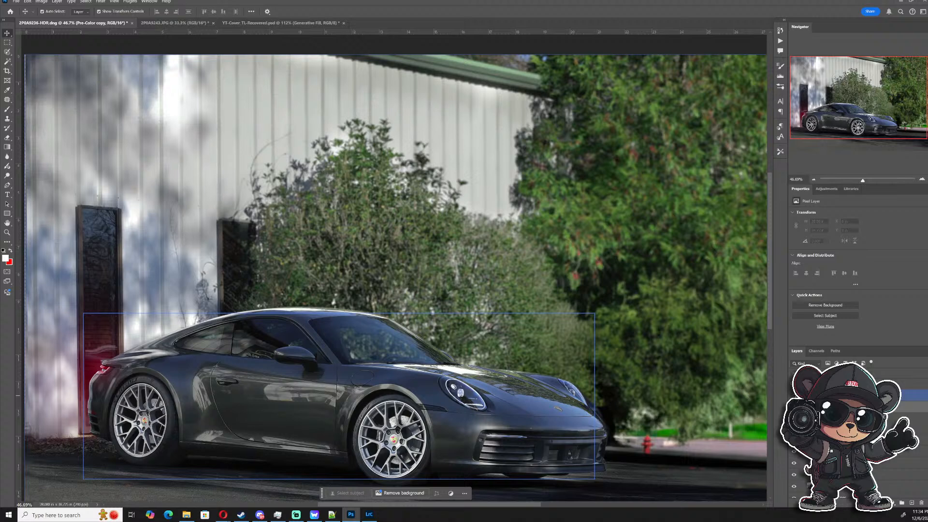
{"action": "left_click", "coordinate": [794, 396]}
{"action": "left_click", "coordinate": [793, 396]}
{"action": "left_click", "coordinate": [794, 395]}
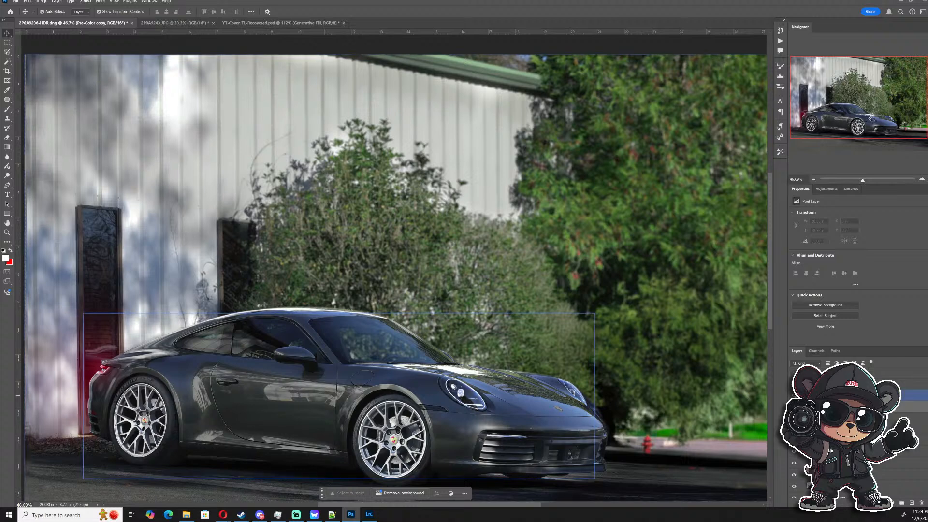
{"action": "left_click", "coordinate": [794, 395]}
{"action": "left_click", "coordinate": [794, 395]}
- Reselect the Pre-Color copy 2 layer, choose its blend mode again, and deselect the layer
{"action": "left_click", "coordinate": [843, 395]}
{"action": "left_click", "coordinate": [808, 372]}
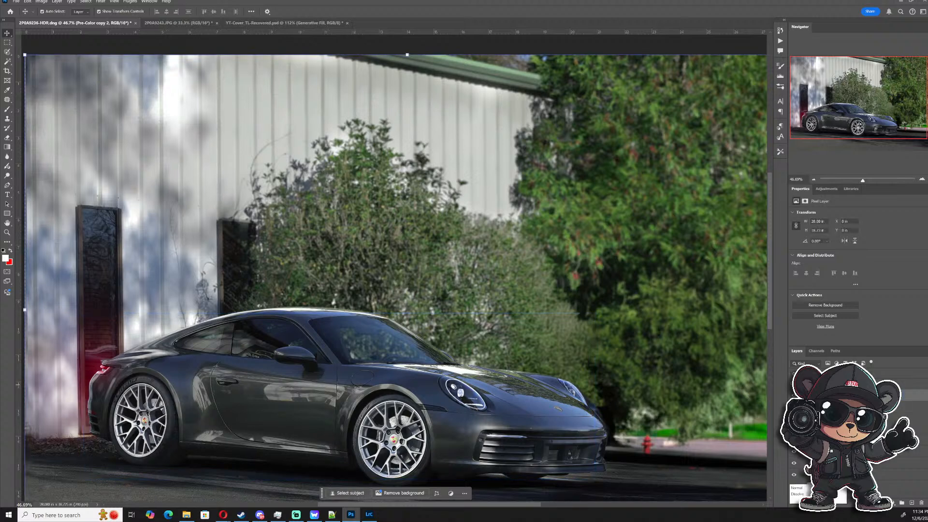
{"action": "left_click", "coordinate": [807, 398]}
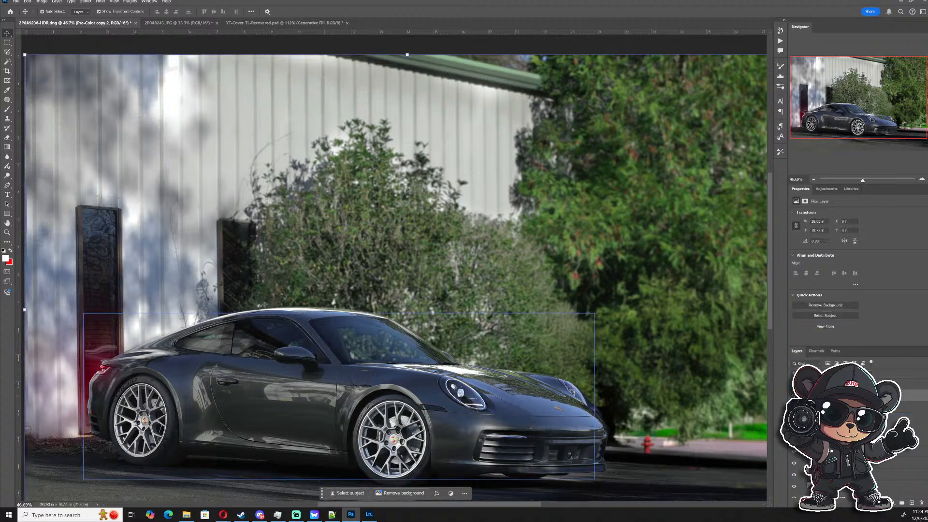
{"action": "left_click", "coordinate": [739, 384]}
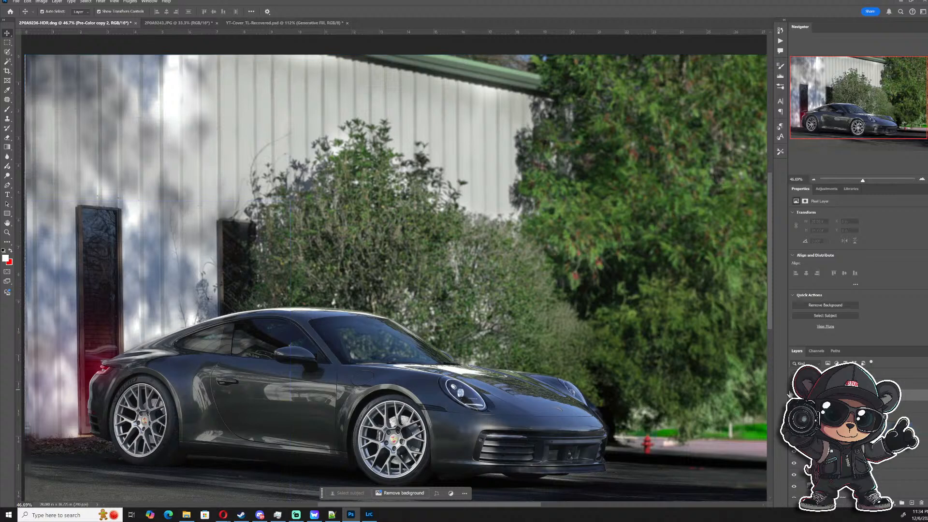
{"action": "scroll", "coordinate": [570, 398], "scroll_direction": "down", "scroll_amount": 3}
{"action": "scroll", "coordinate": [570, 398], "scroll_direction": "down", "scroll_amount": 1}
{"action": "left_click", "coordinate": [743, 425]}
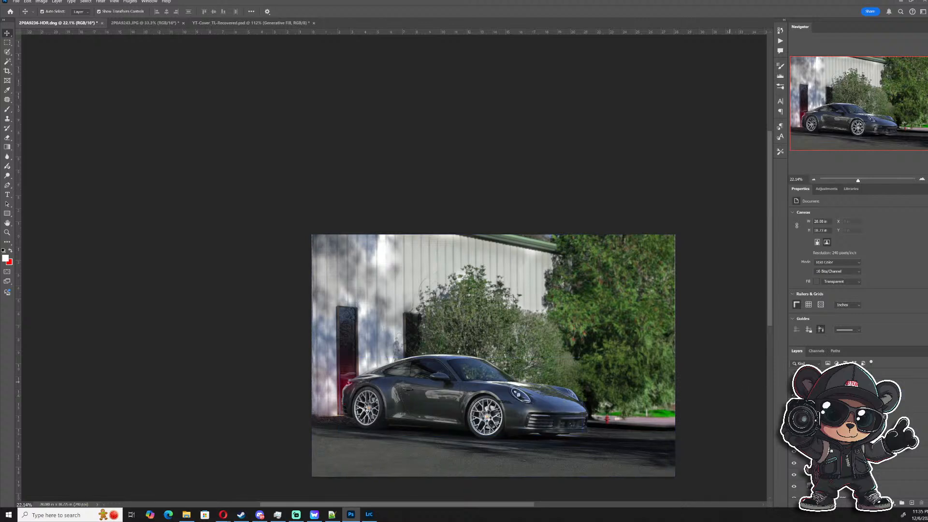
{"action": "left_click", "coordinate": [910, 395]}
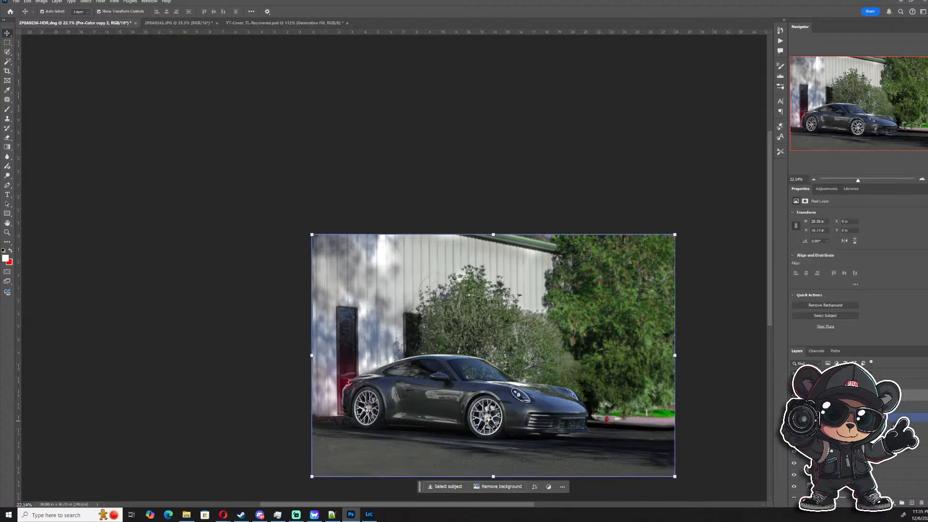
{"action": "left_click", "coordinate": [893, 503]}
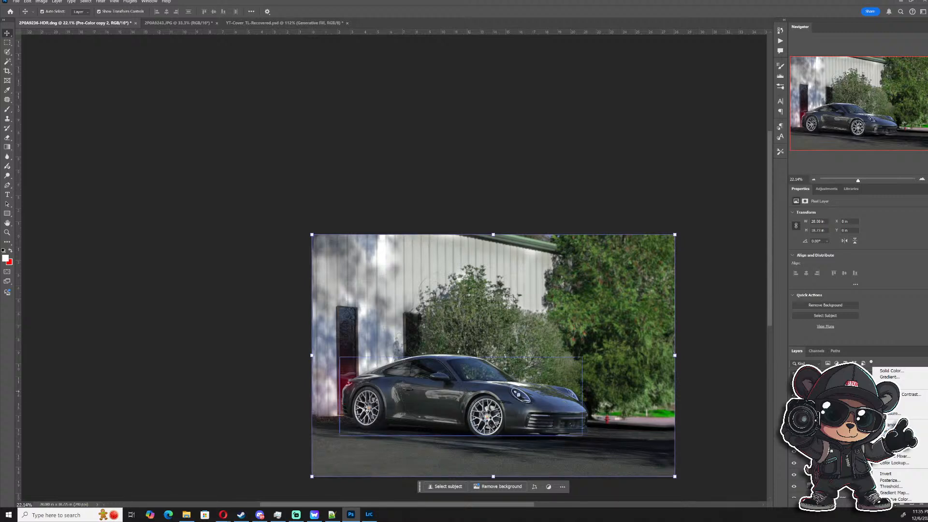
{"action": "left_click", "coordinate": [749, 327]}
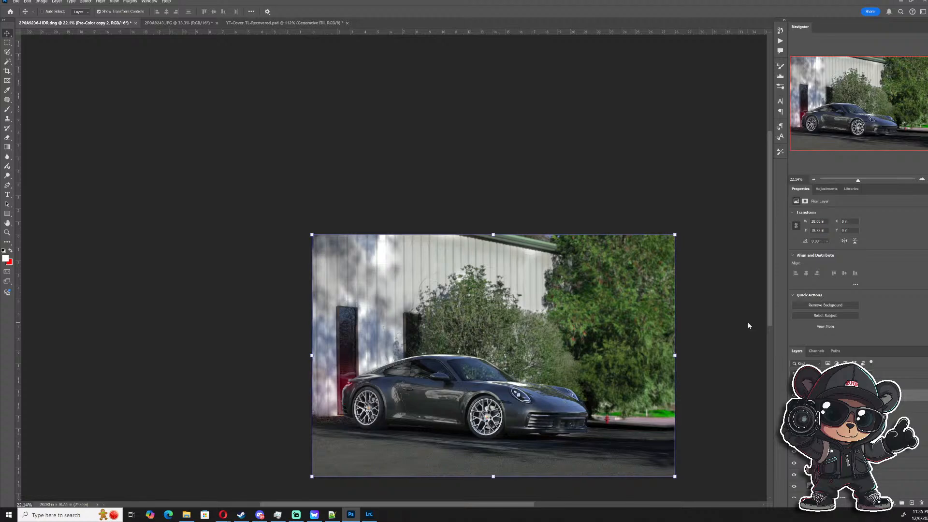
{"action": "key", "text": "ctrl+alt+s"}
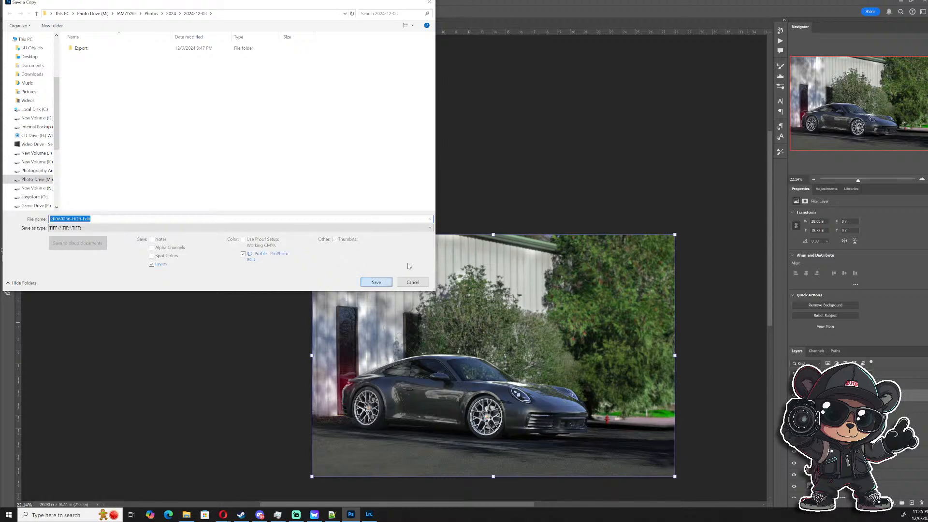
{"action": "key", "text": "Return"}
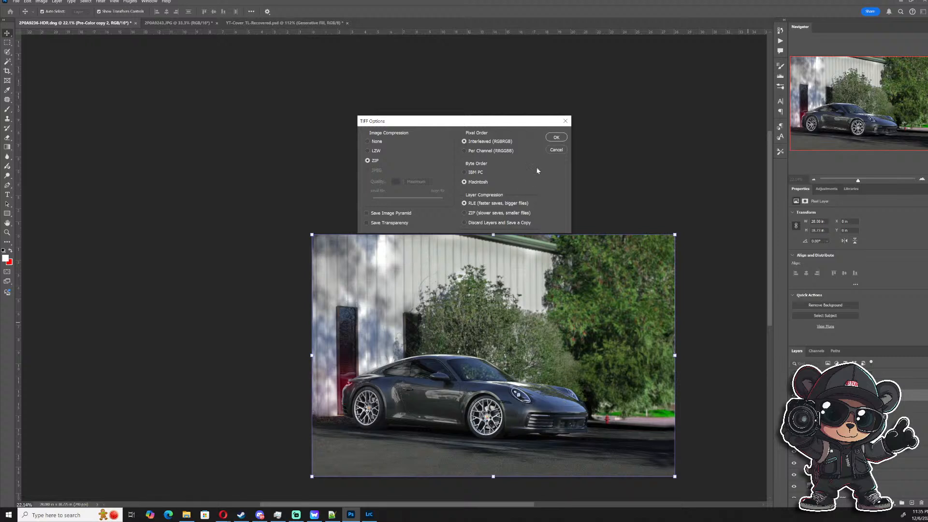
{"action": "left_click", "coordinate": [563, 152]}
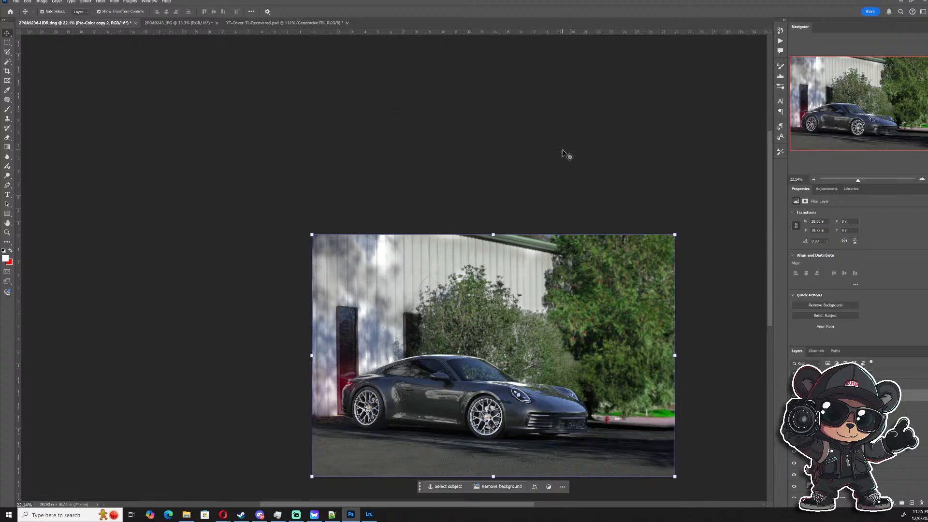
{"action": "key", "text": "ctrl+alt+s"}
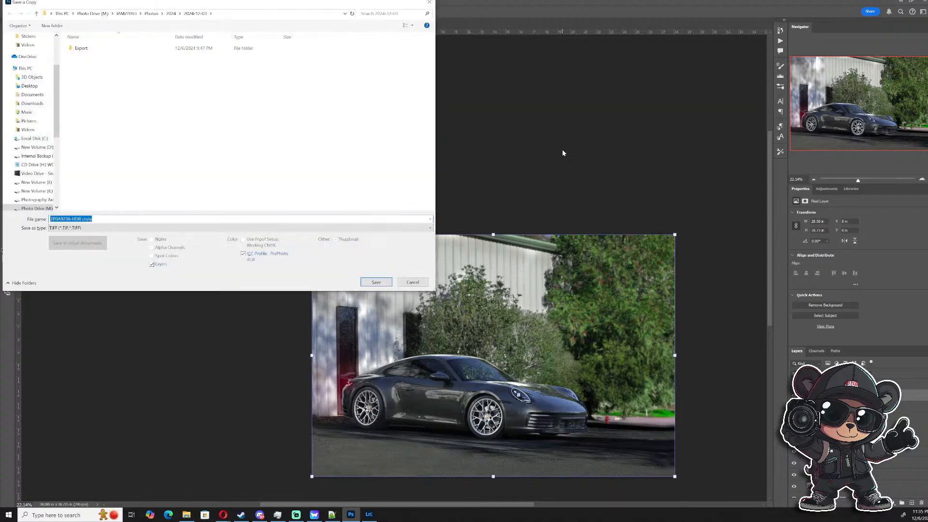
{"action": "left_click", "coordinate": [412, 282]}
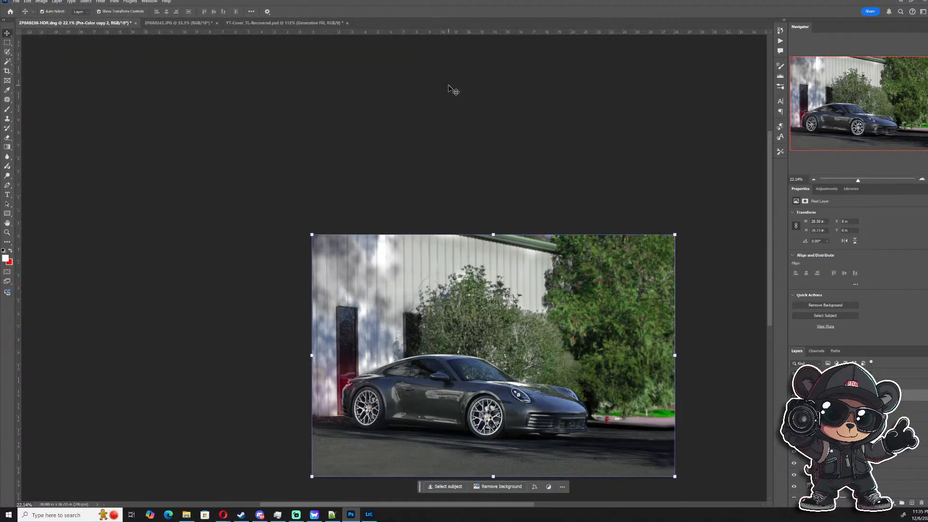
- Save the layered document in the 2024-12-03 folder in Photoshop (PSD) format, keeping its file name
{"action": "key", "text": "ctrl+shift+s"}
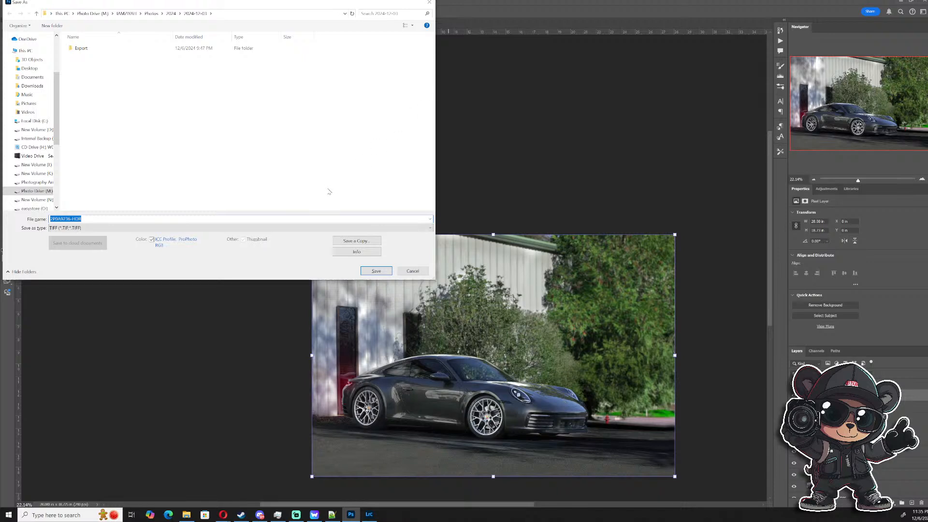
{"action": "left_click", "coordinate": [307, 227]}
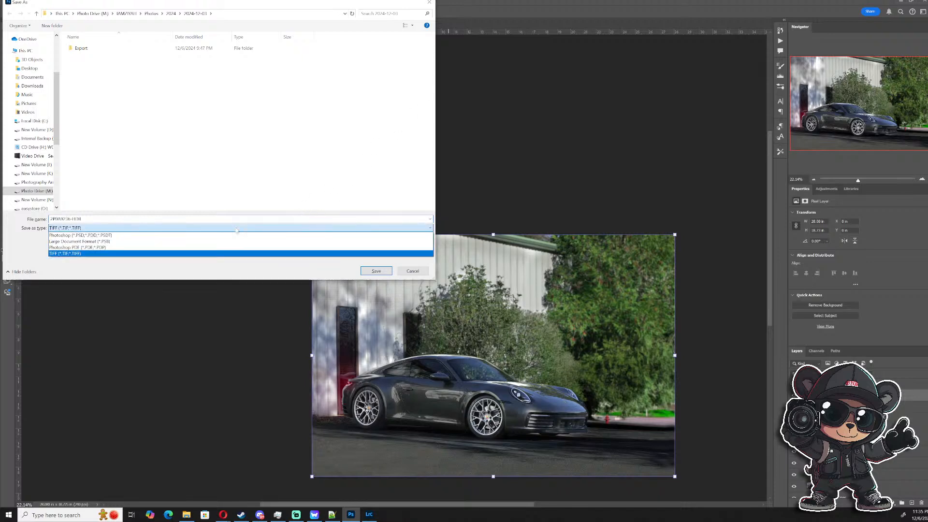
{"action": "left_click", "coordinate": [170, 237]}
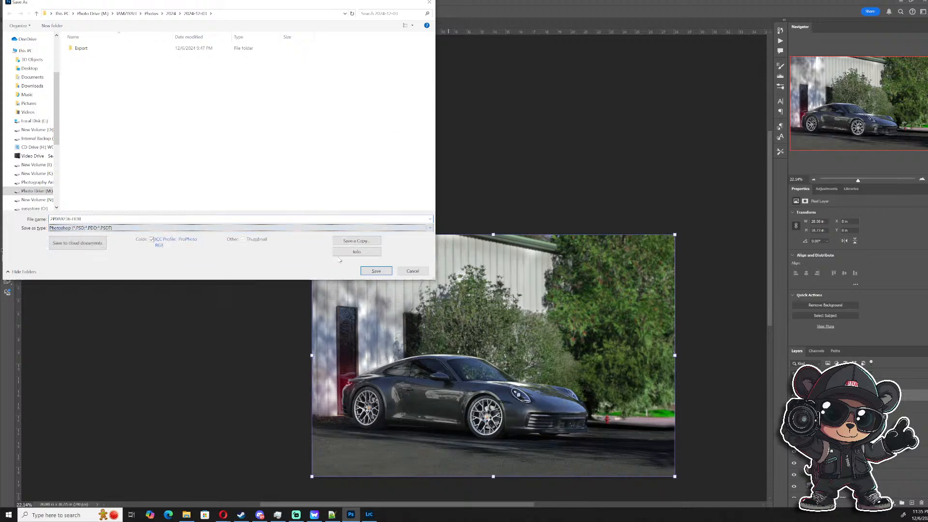
{"action": "left_click", "coordinate": [374, 271]}
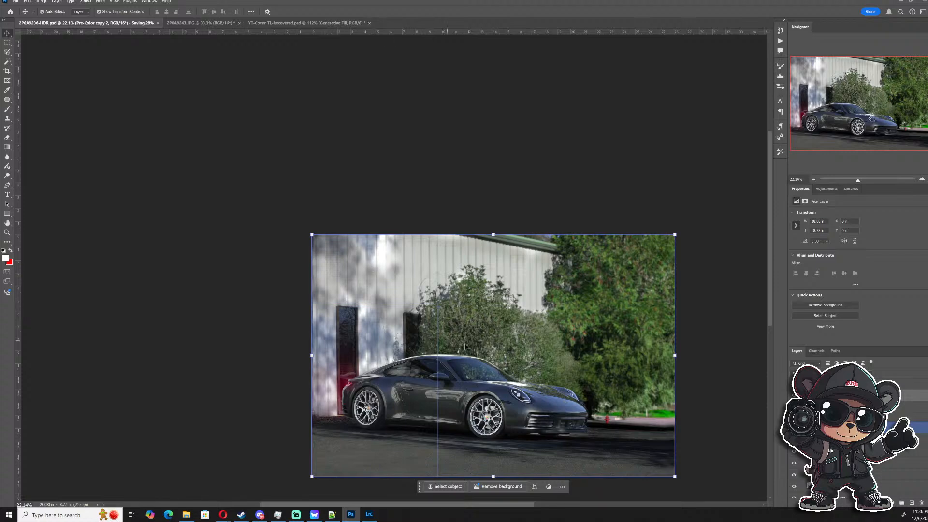
{"action": "scroll", "coordinate": [656, 414], "scroll_direction": "up", "scroll_amount": 2}
{"action": "scroll", "coordinate": [656, 414], "scroll_direction": "up", "scroll_amount": 3}
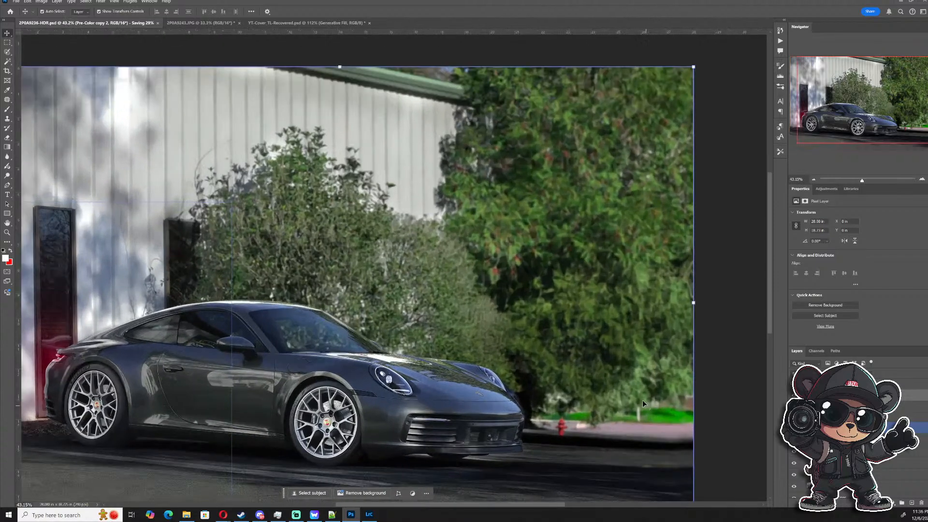
{"action": "scroll", "coordinate": [680, 279], "scroll_direction": "down", "scroll_amount": 1}
{"action": "scroll", "coordinate": [680, 282], "scroll_direction": "down", "scroll_amount": 1}
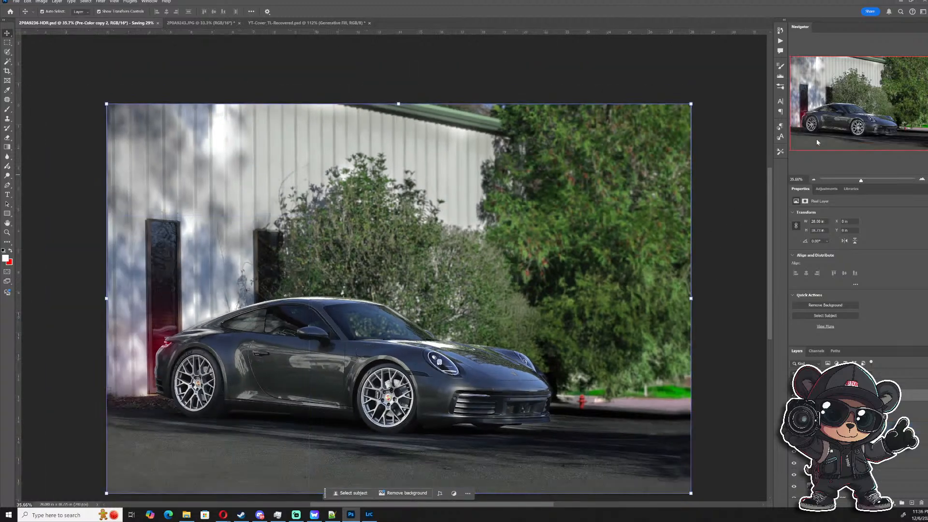
{"action": "scroll", "coordinate": [465, 271], "scroll_direction": "up", "scroll_amount": 1}
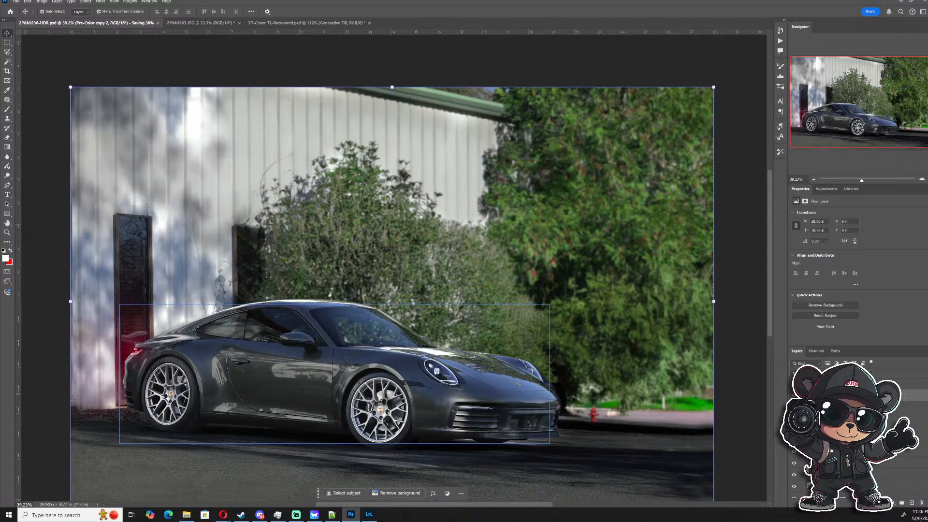
- Add a Gradient Map adjustment layer over the car photo and open its gradient for editing
{"action": "left_click", "coordinate": [896, 503]}
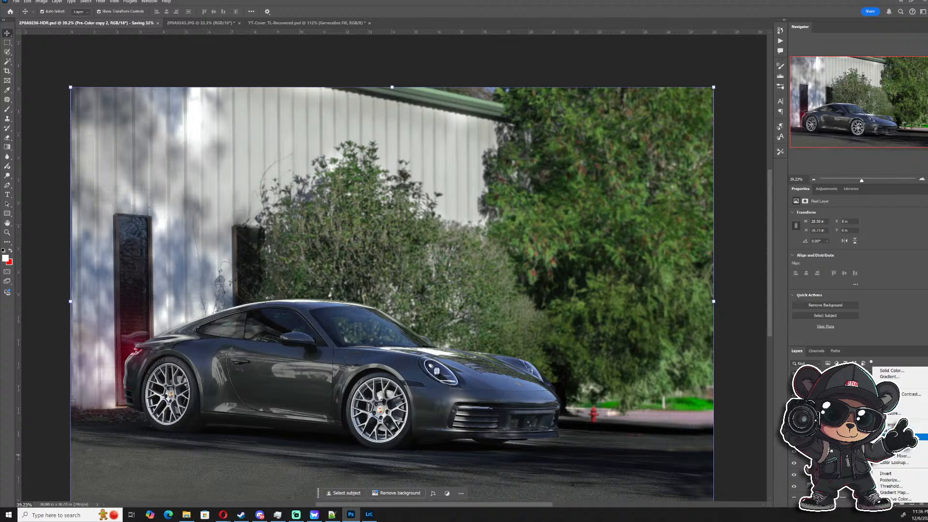
{"action": "left_click", "coordinate": [907, 492]}
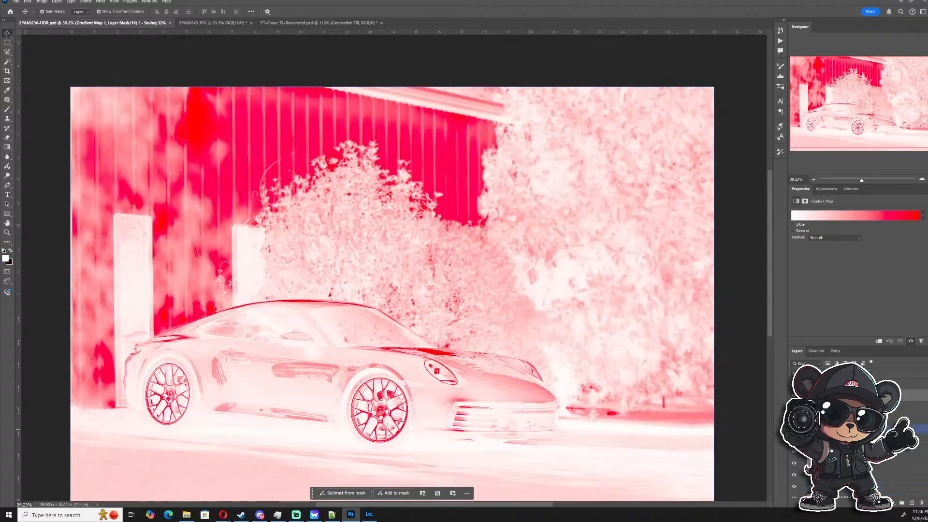
{"action": "left_click", "coordinate": [820, 217]}
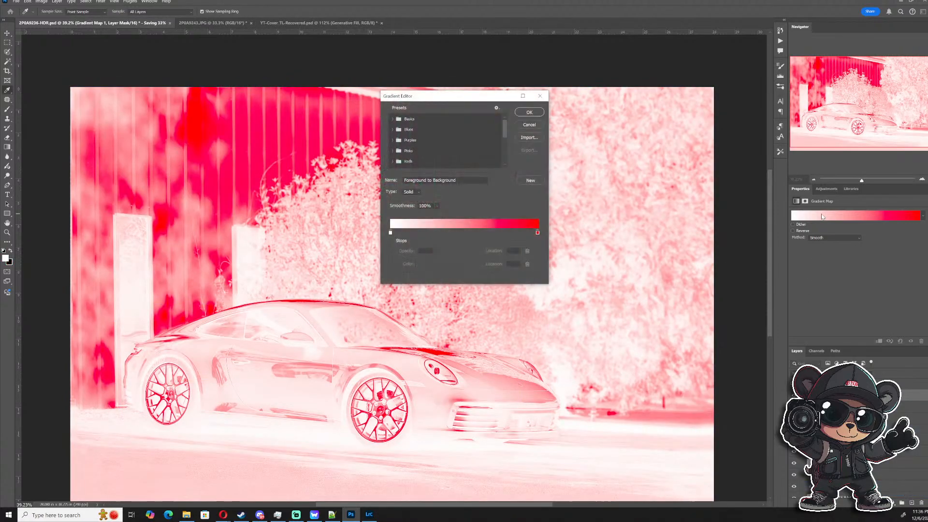
{"action": "left_click_drag", "start_coordinate": [503, 129], "coordinate": [503, 165]}
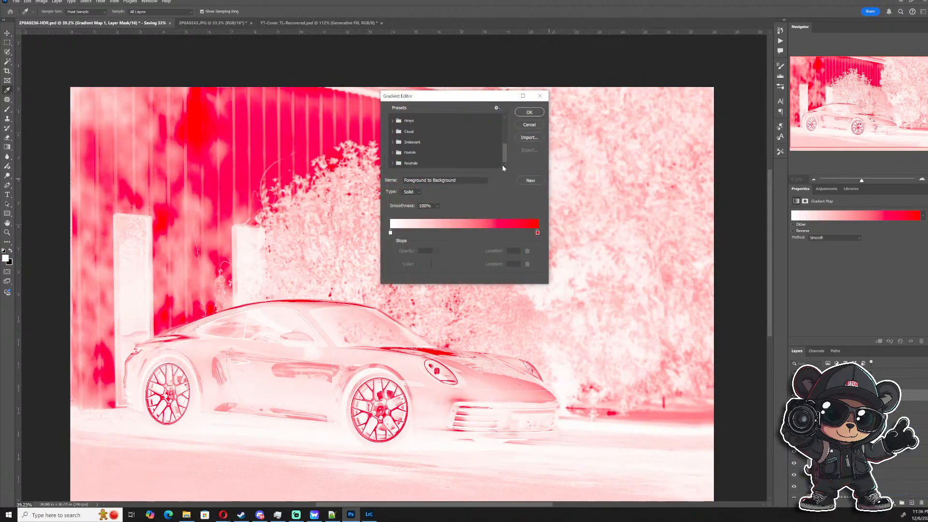
- Import the PEPPER_YANDELL_MAPS gradient file from the Photography Assets folder on the Photo Drive (M:)
{"action": "left_click", "coordinate": [529, 138]}
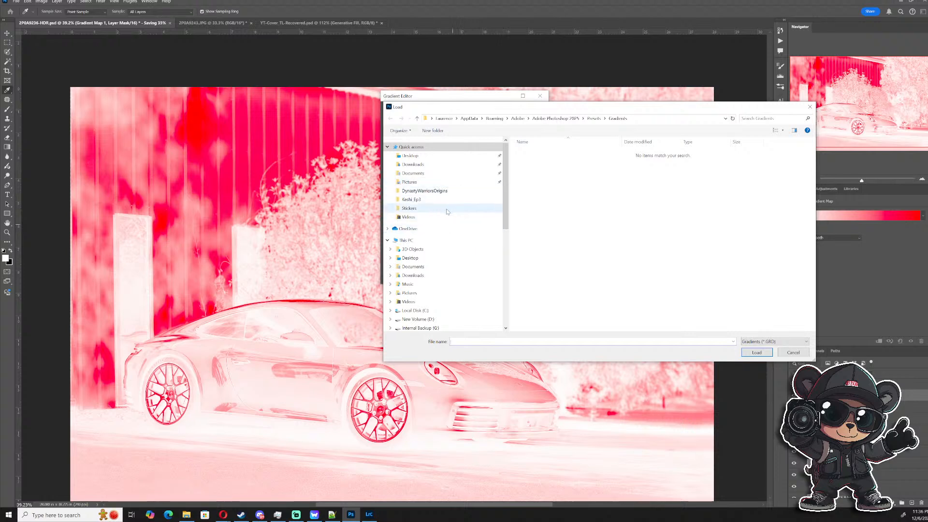
{"action": "scroll", "coordinate": [461, 297], "scroll_direction": "down", "scroll_amount": 8}
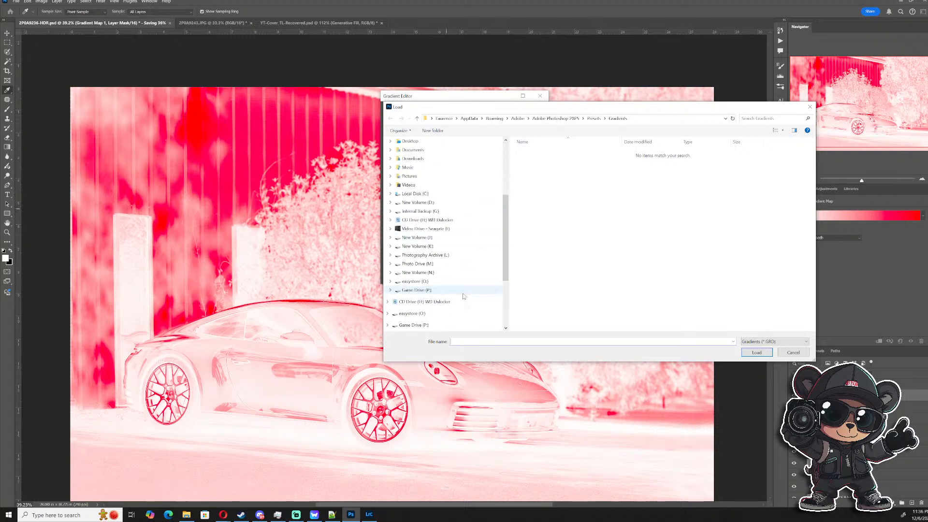
{"action": "scroll", "coordinate": [453, 292], "scroll_direction": "down", "scroll_amount": 2}
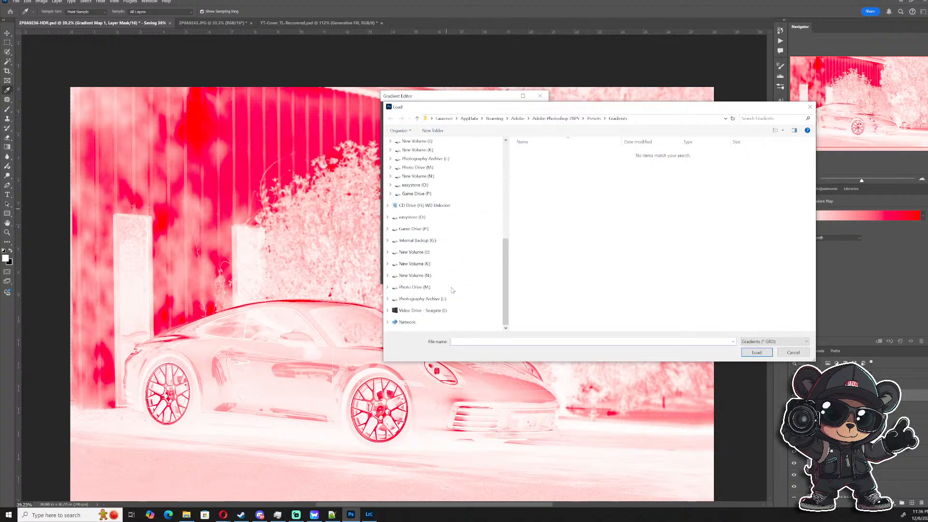
{"action": "scroll", "coordinate": [451, 288], "scroll_direction": "up", "scroll_amount": 3}
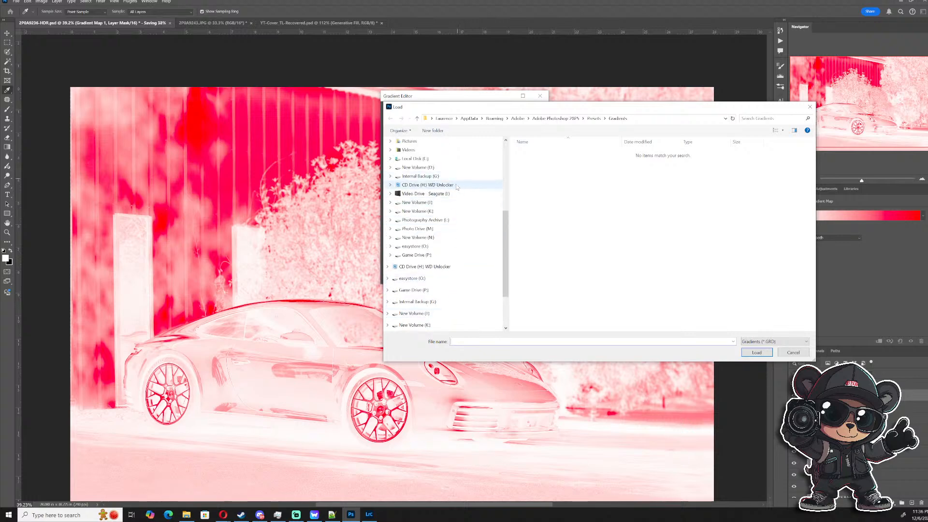
{"action": "left_click", "coordinate": [420, 228]}
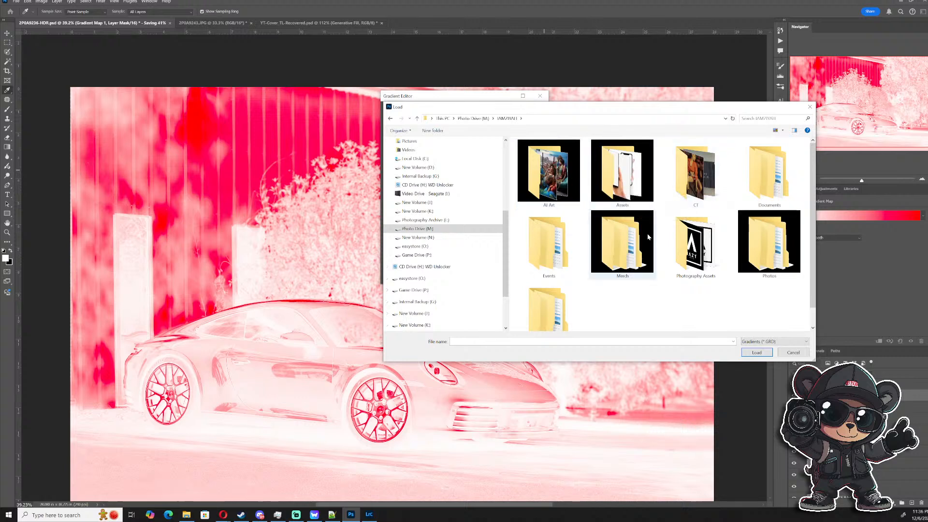
{"action": "scroll", "coordinate": [646, 244], "scroll_direction": "down", "scroll_amount": 1}
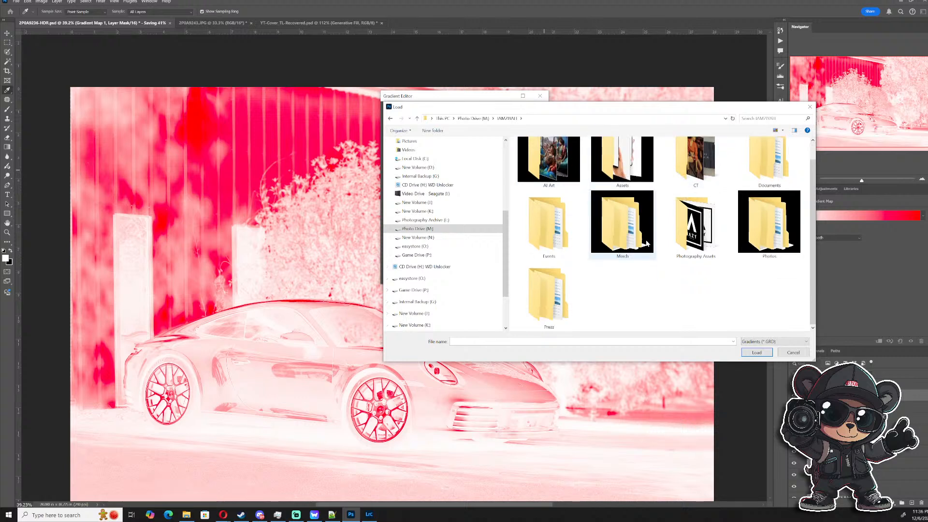
{"action": "double_click", "coordinate": [683, 233]}
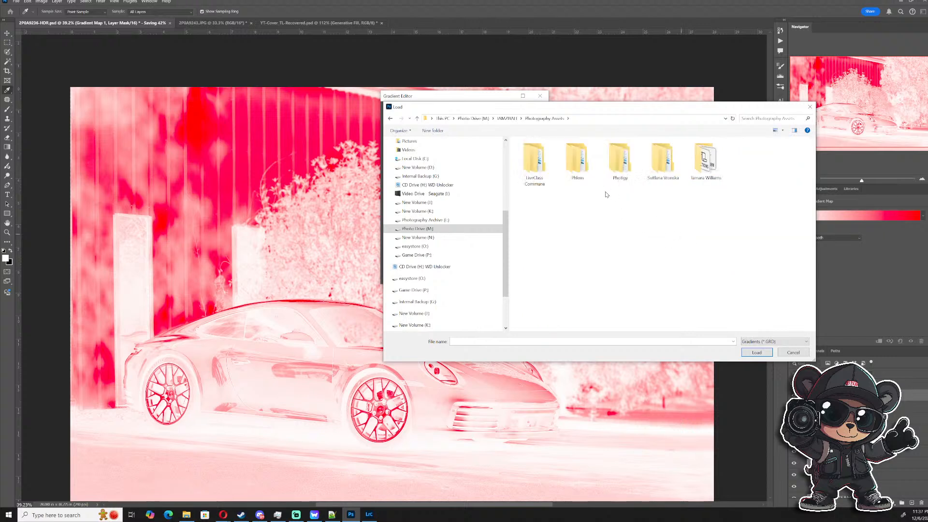
{"action": "double_click", "coordinate": [535, 165]}
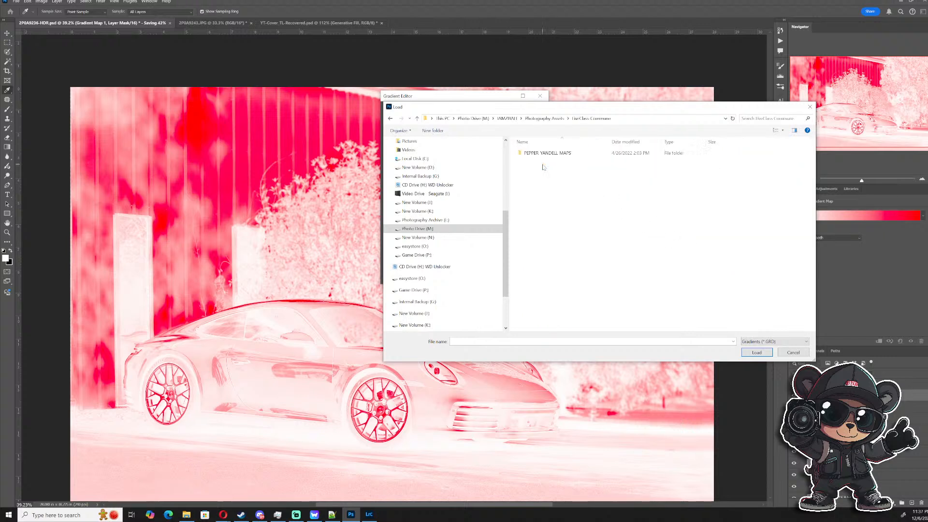
{"action": "left_click", "coordinate": [551, 154]}
{"action": "double_click", "coordinate": [552, 154]}
{"action": "left_click", "coordinate": [554, 154]}
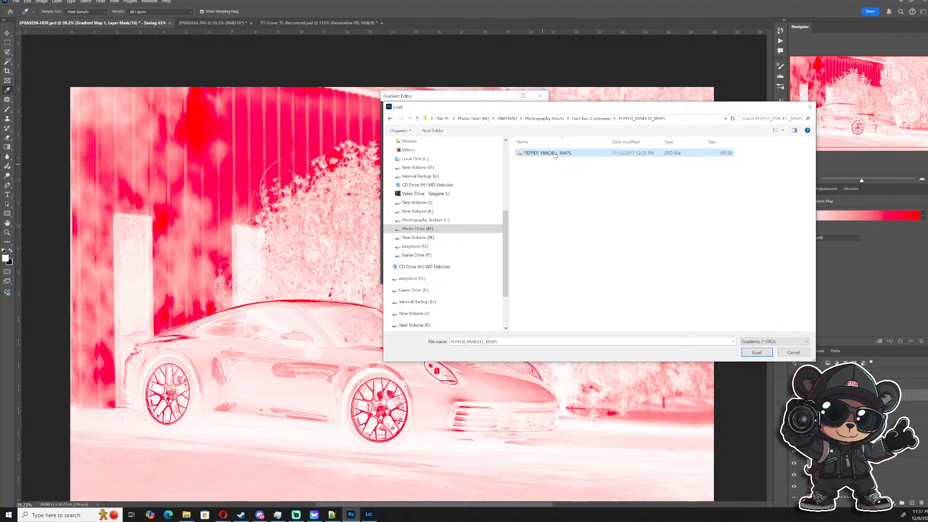
{"action": "left_click", "coordinate": [757, 353]}
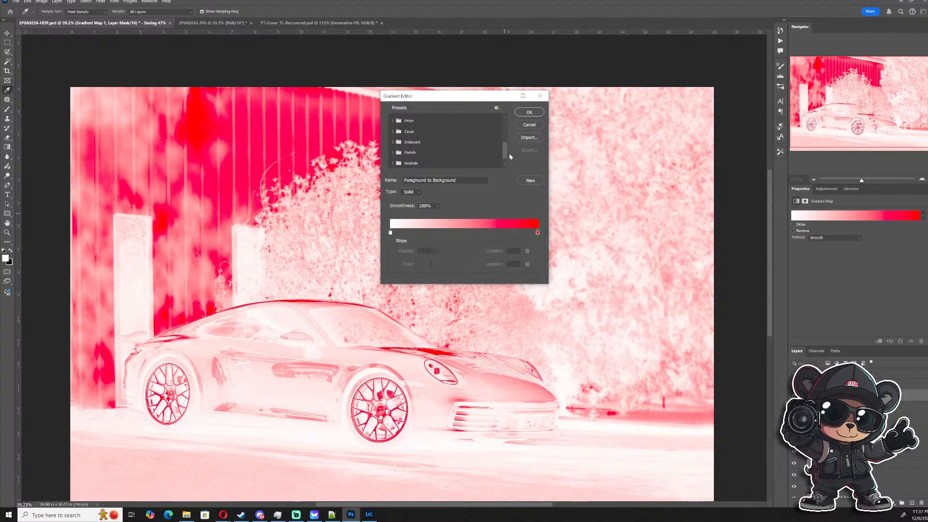
- Try the purple preset from the imported gradients, then apply the blue-grey to orange one to the gradient map
{"action": "scroll", "coordinate": [507, 160], "scroll_direction": "down", "scroll_amount": 1}
{"action": "left_click", "coordinate": [402, 164]}
{"action": "scroll", "coordinate": [503, 139], "scroll_direction": "down", "scroll_amount": 5}
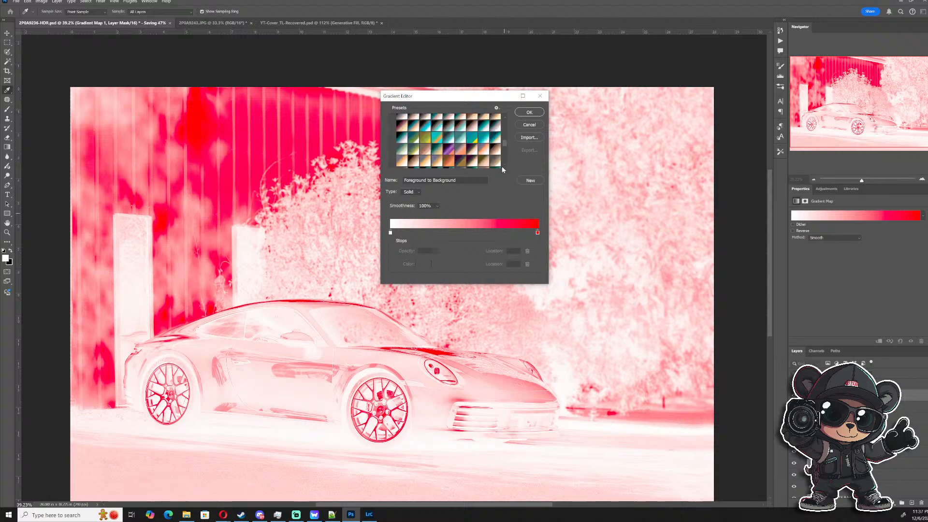
{"action": "left_click", "coordinate": [447, 149]}
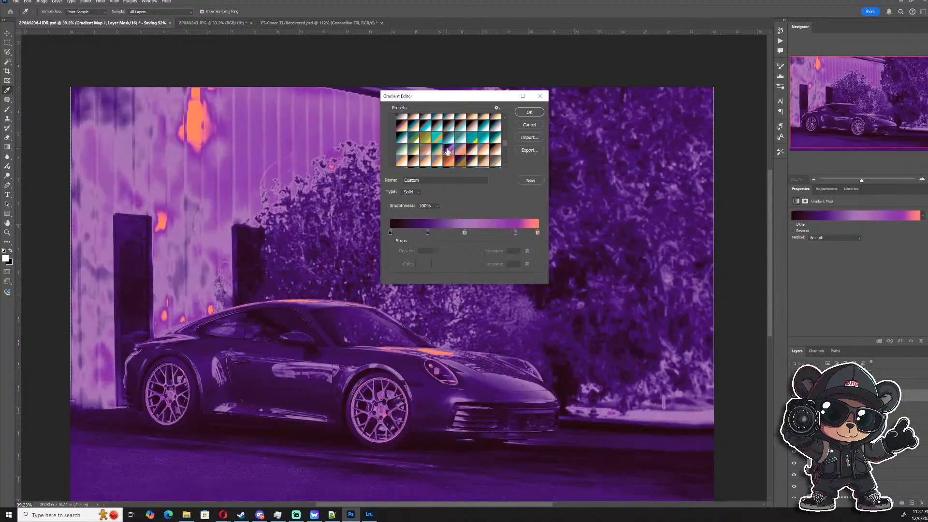
{"action": "left_click", "coordinate": [458, 148]}
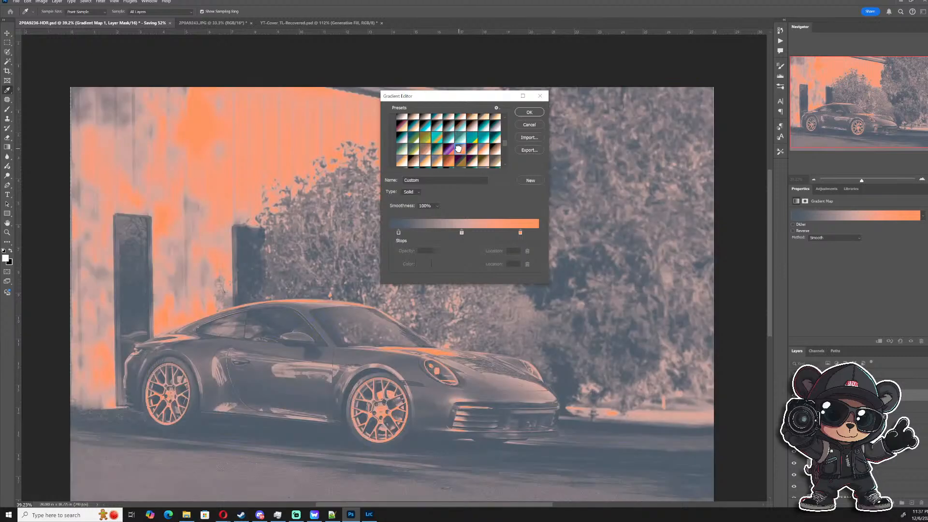
{"action": "left_click", "coordinate": [529, 113]}
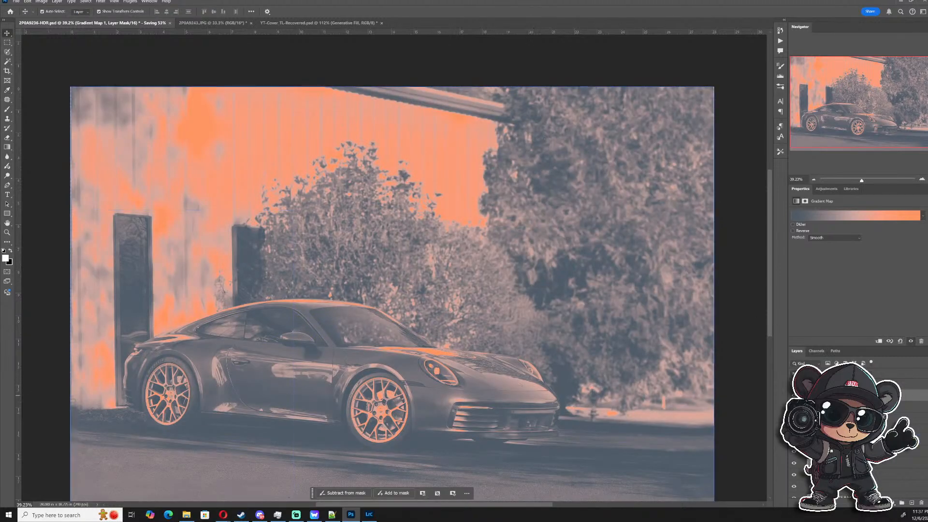
- Change the Gradient Map layer's blend mode so the colours tint the photo subtly instead of covering it
{"action": "left_click", "coordinate": [810, 394]}
{"action": "left_click", "coordinate": [816, 374]}
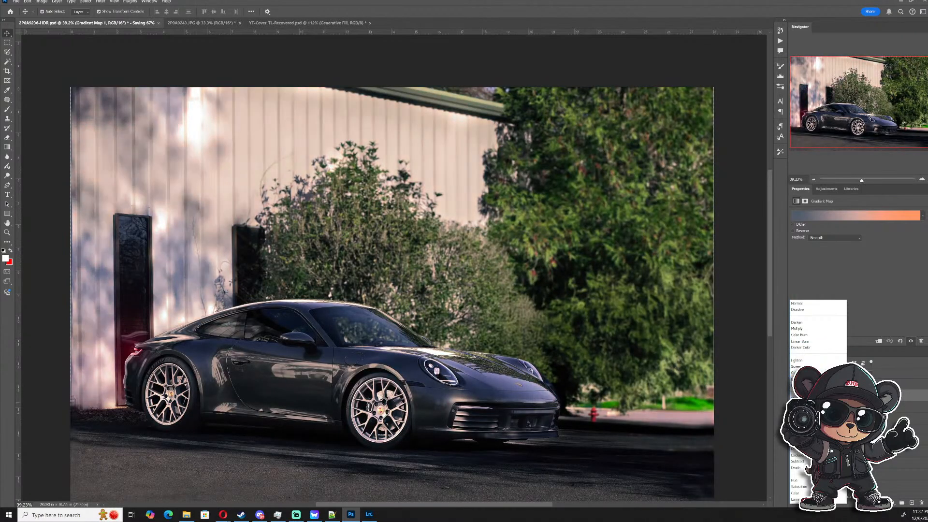
{"action": "left_click", "coordinate": [811, 404]}
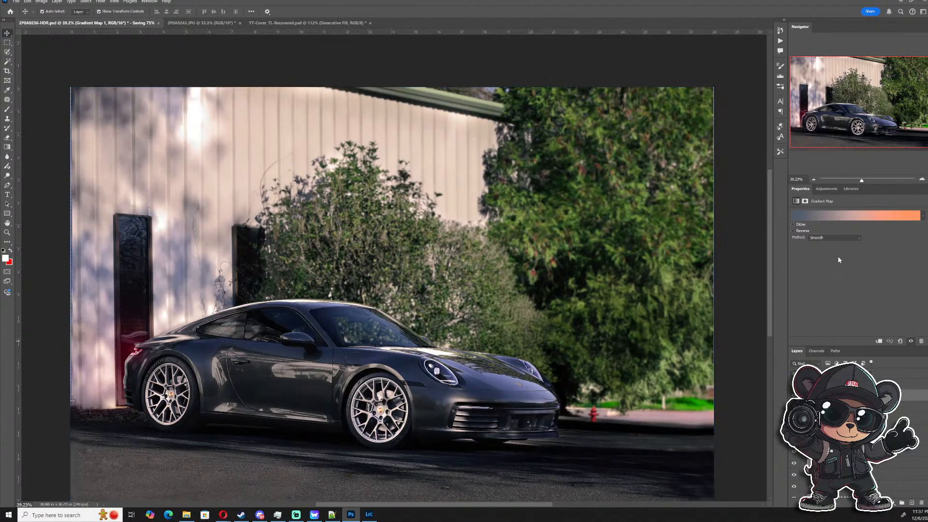
- Reopen the Gradient Map's gradient for editing and expand the imported PEPPER_YANDELL_MAPS preset group
{"action": "left_click", "coordinate": [832, 216]}
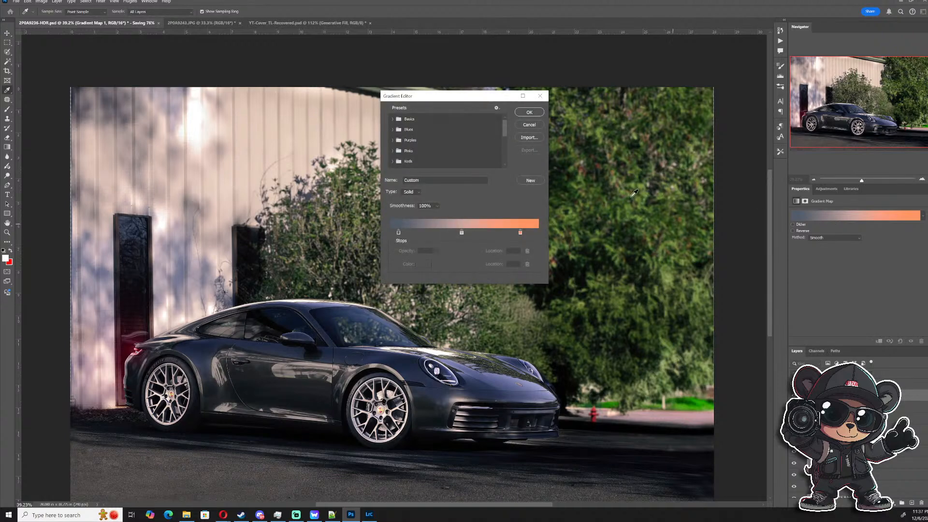
{"action": "left_click_drag", "start_coordinate": [470, 99], "coordinate": [758, 98]}
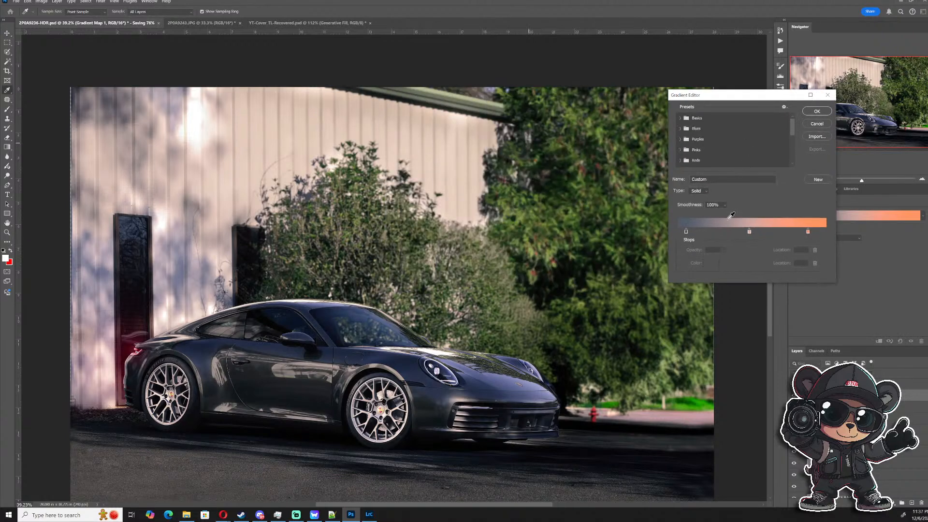
{"action": "left_click_drag", "start_coordinate": [791, 129], "coordinate": [788, 171]}
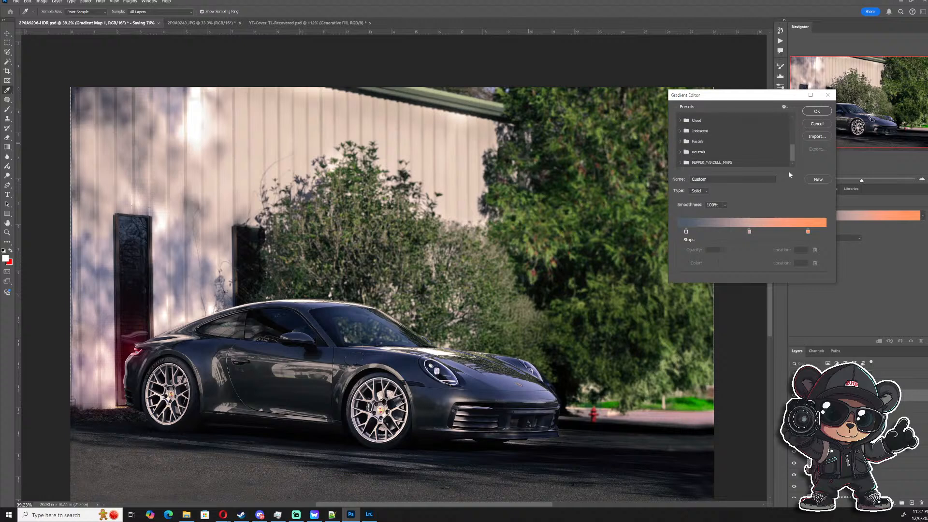
{"action": "left_click", "coordinate": [681, 163]}
{"action": "left_click_drag", "start_coordinate": [790, 131], "coordinate": [796, 169]}
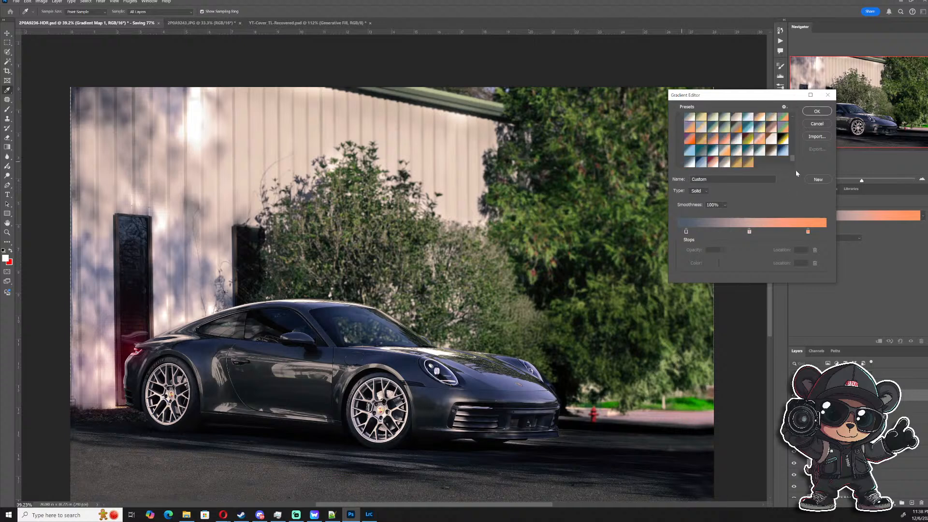
- Try the final row of imported gradient presets on the photo, ending on the blue-grey to white one
{"action": "left_click", "coordinate": [748, 164]}
{"action": "left_click", "coordinate": [729, 163]}
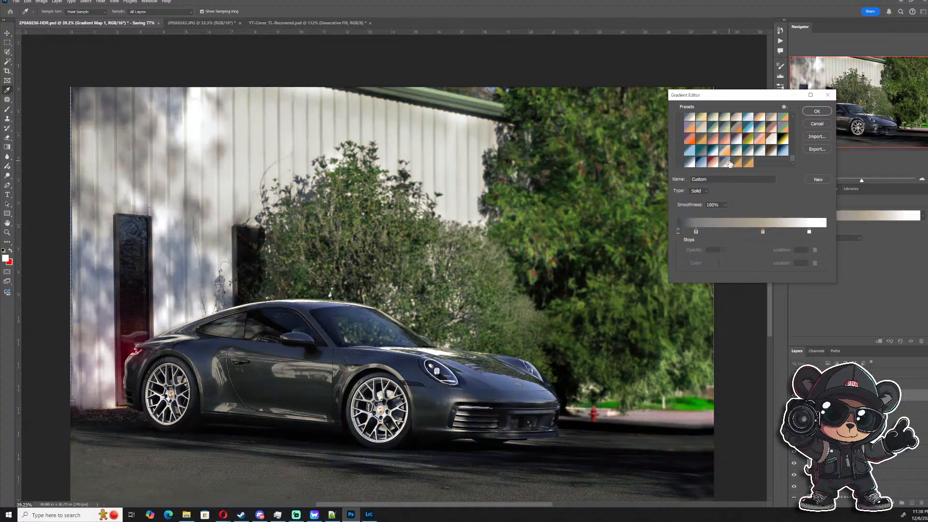
{"action": "left_click", "coordinate": [735, 163]}
{"action": "left_click", "coordinate": [723, 164]}
{"action": "left_click", "coordinate": [712, 163]}
{"action": "left_click", "coordinate": [701, 163]}
{"action": "left_click", "coordinate": [690, 162]}
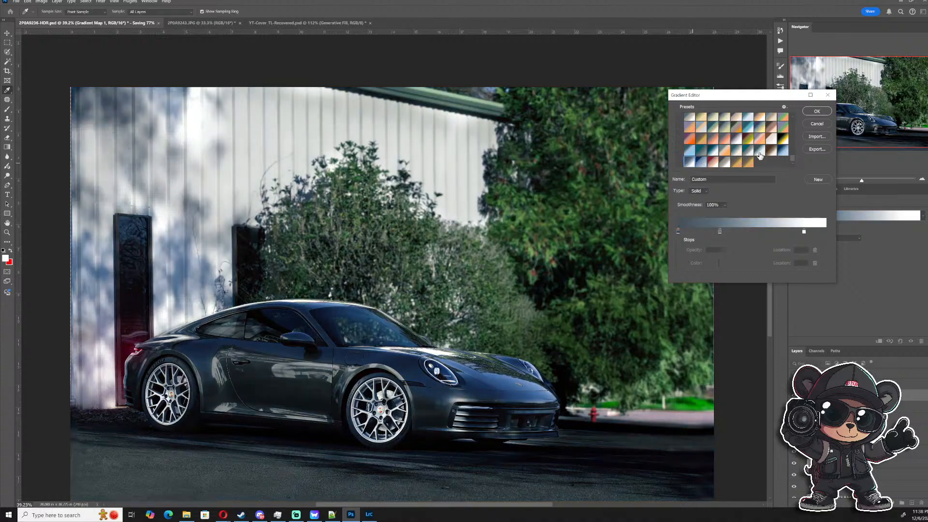
- Try the brown-to-white, teal-to-white, teal-to-orange and light blue imported presets on the gradient map
{"action": "left_click", "coordinate": [783, 151]}
{"action": "left_click", "coordinate": [772, 153]}
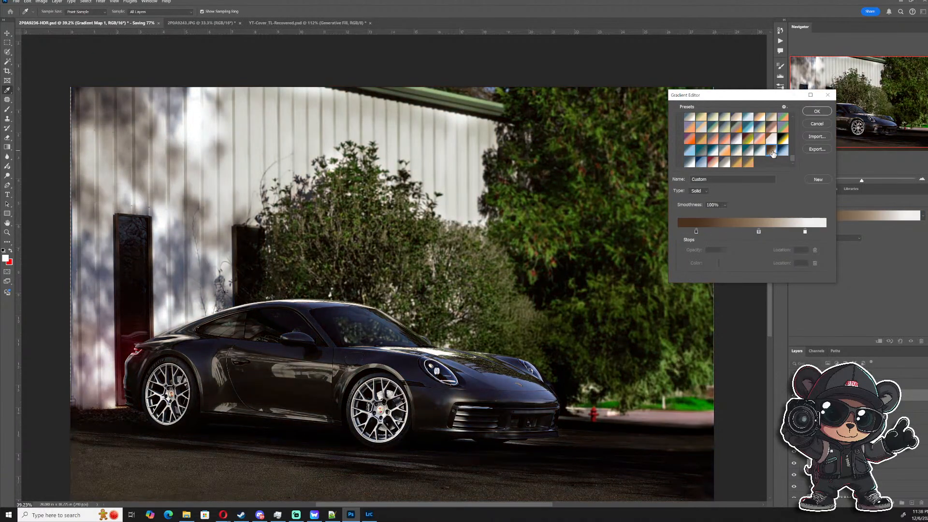
{"action": "left_click", "coordinate": [760, 151]}
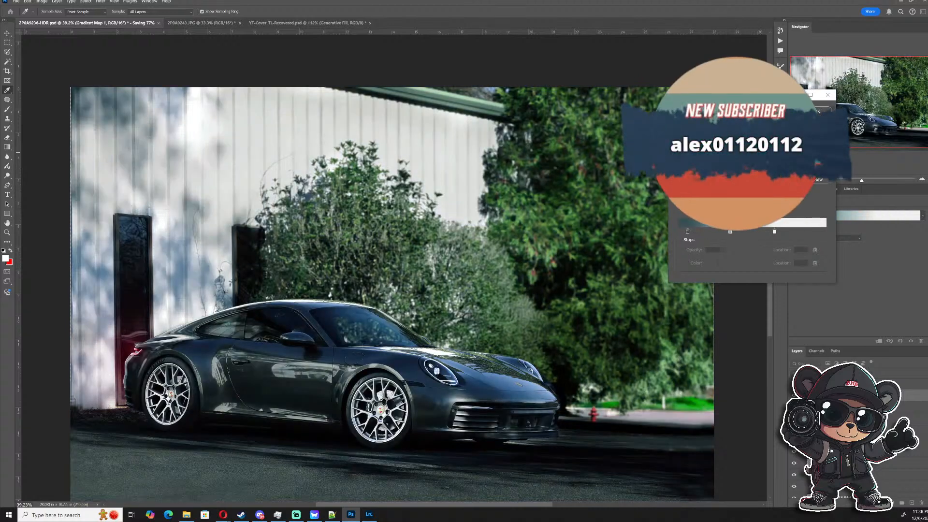
{"action": "left_click", "coordinate": [752, 152]}
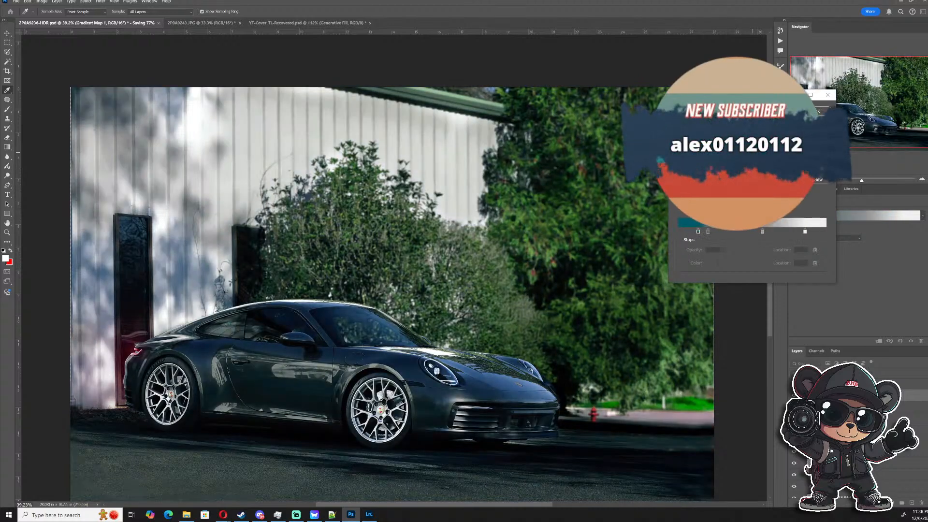
{"action": "left_click", "coordinate": [740, 151]}
{"action": "left_click", "coordinate": [714, 151]}
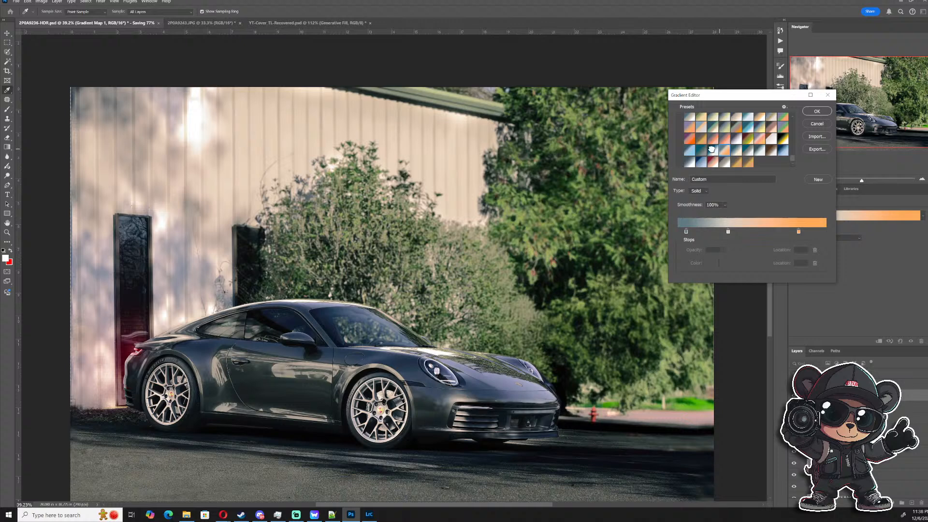
{"action": "left_click", "coordinate": [711, 150]}
{"action": "left_click", "coordinate": [703, 151]}
{"action": "left_click", "coordinate": [691, 151]}
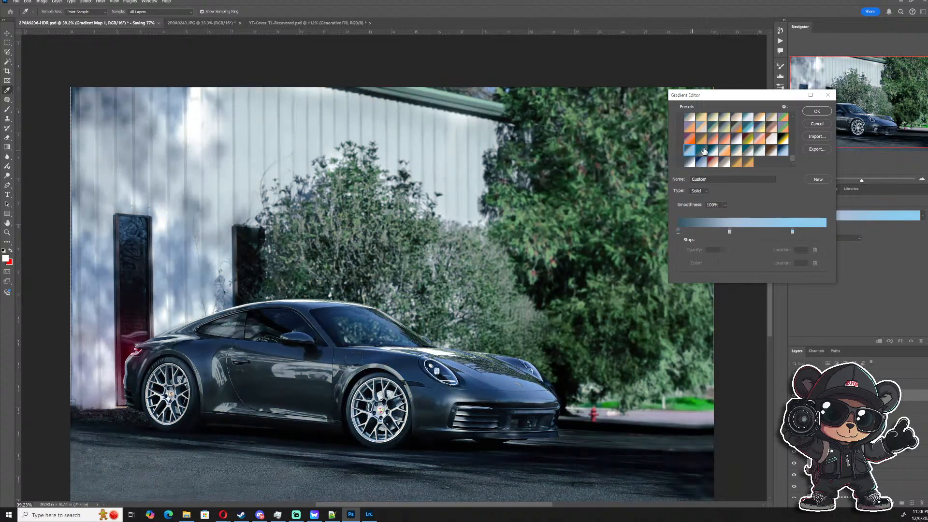
- Try the next row of imported presets, including the maroon-green-yellow, purple-grey and black-to-gold gradients
{"action": "left_click", "coordinate": [782, 140]}
{"action": "left_click", "coordinate": [768, 141]}
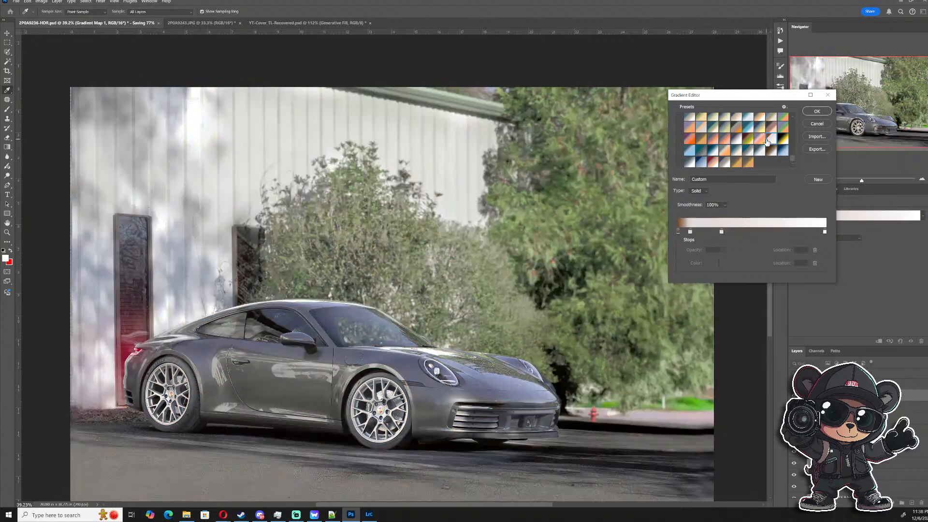
{"action": "left_click", "coordinate": [744, 141]}
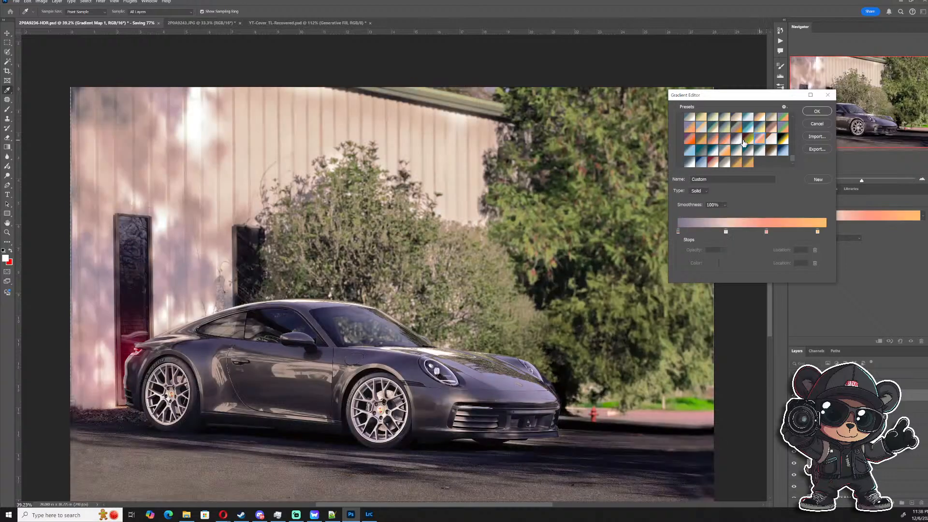
{"action": "left_click", "coordinate": [746, 141]}
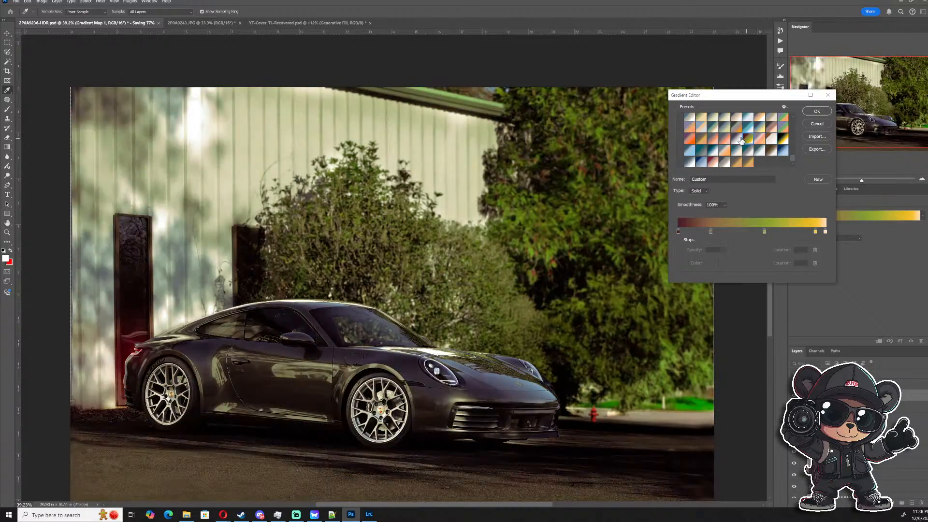
{"action": "left_click", "coordinate": [735, 139]}
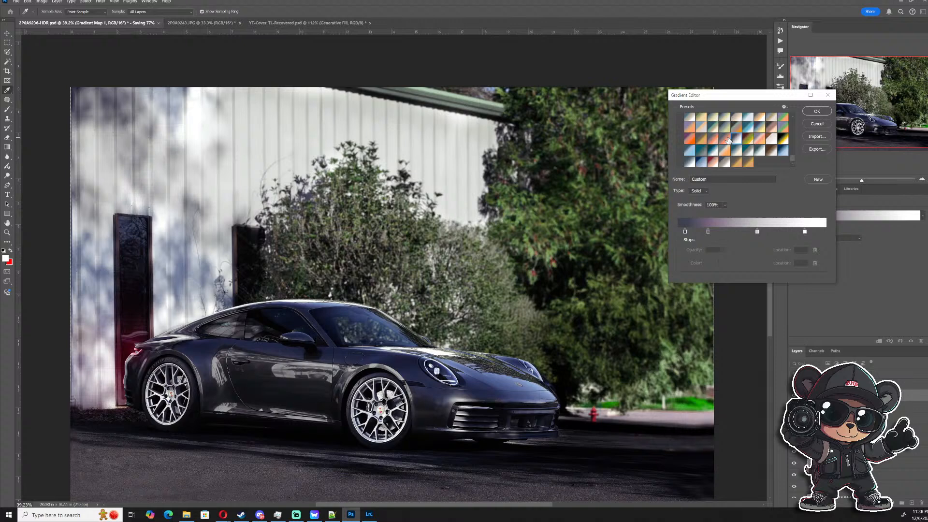
{"action": "left_click", "coordinate": [727, 138]}
{"action": "left_click", "coordinate": [737, 139]}
{"action": "left_click", "coordinate": [714, 140]}
{"action": "left_click", "coordinate": [701, 140]}
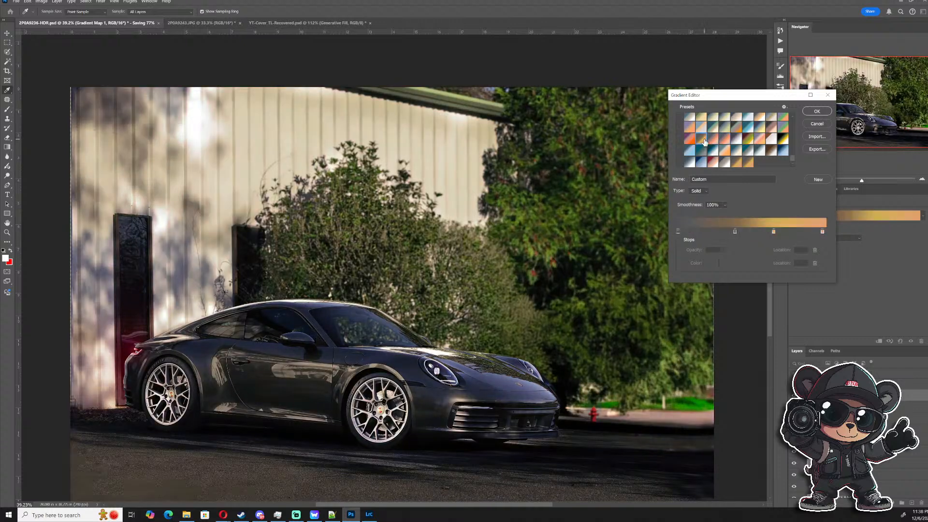
{"action": "left_click", "coordinate": [689, 140]}
- Try the purple-to-orange, blue-teal-cream, grey-green-orange and grey-pink-cream presets on the gradient map
{"action": "left_click", "coordinate": [690, 127]}
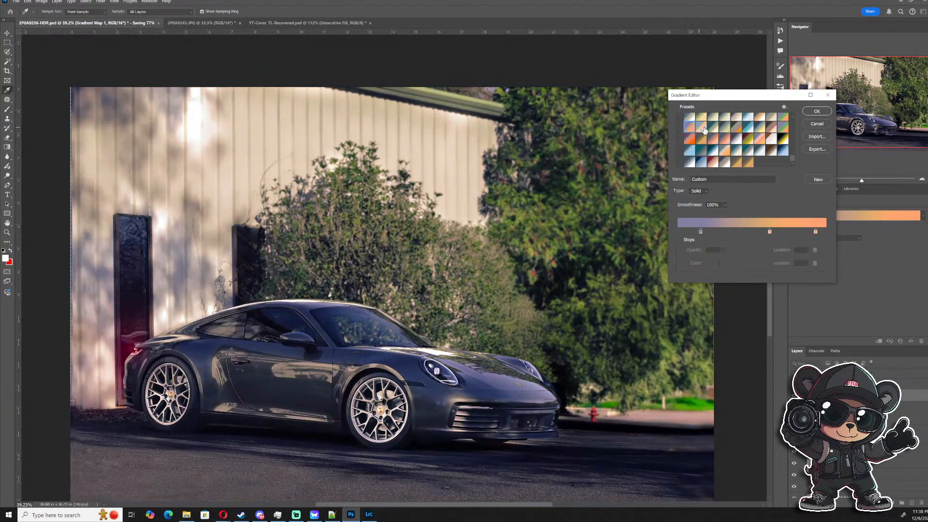
{"action": "left_click", "coordinate": [701, 127]}
{"action": "left_click", "coordinate": [691, 127]}
{"action": "left_click", "coordinate": [714, 127]}
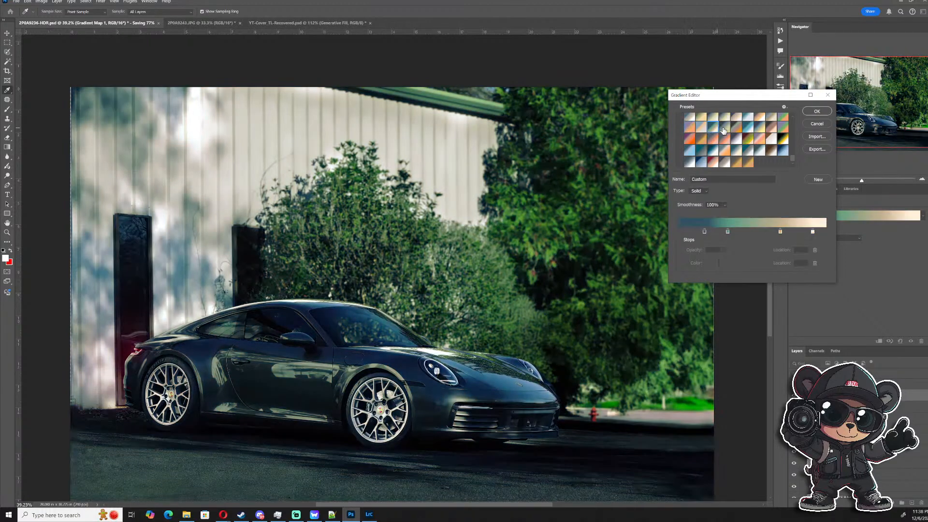
{"action": "left_click", "coordinate": [724, 127]}
{"action": "left_click", "coordinate": [736, 127]}
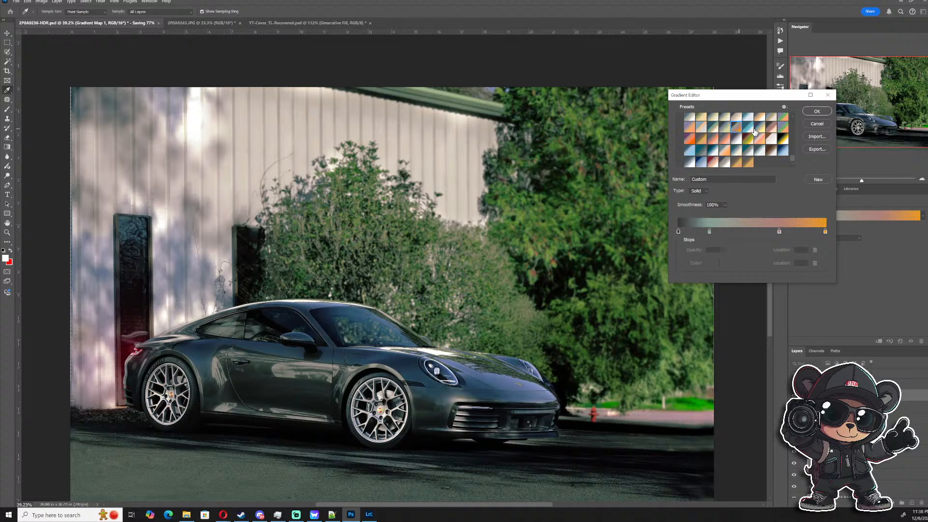
{"action": "left_click", "coordinate": [749, 128]}
{"action": "left_click", "coordinate": [759, 128]}
{"action": "left_click", "coordinate": [772, 128]}
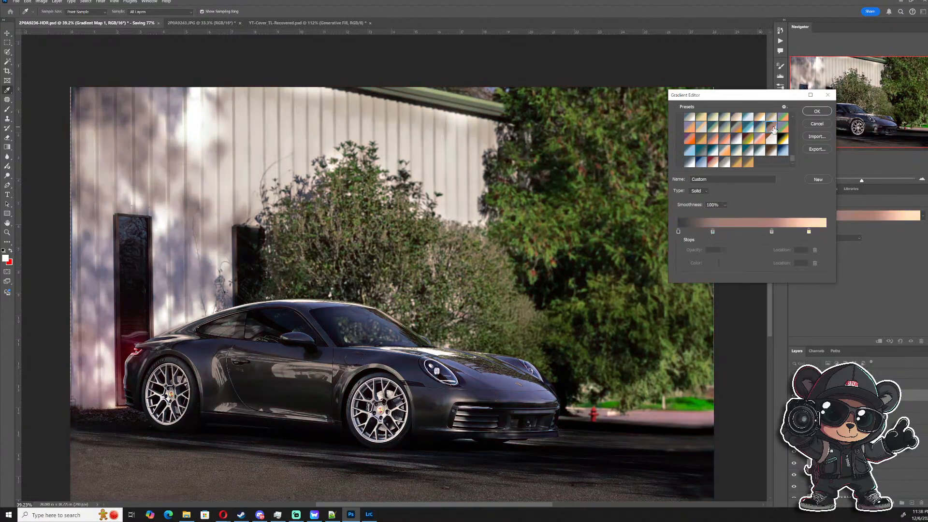
{"action": "left_click", "coordinate": [784, 128]}
{"action": "left_click", "coordinate": [772, 128]}
- Try the more saturated presets from earlier in the gradient list, including Blue-Selenium 1 and Gold-Blue
{"action": "left_click_drag", "start_coordinate": [793, 160], "coordinate": [795, 144]}
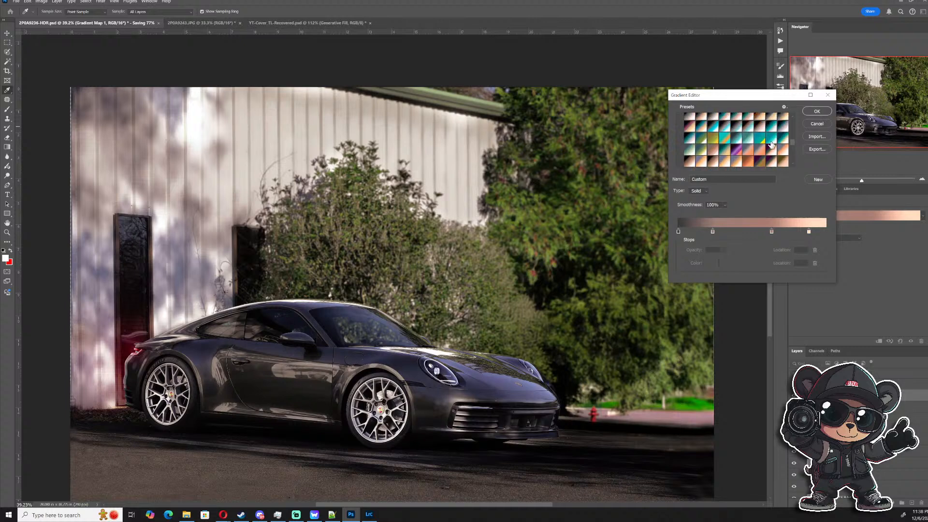
{"action": "left_click", "coordinate": [740, 150]}
{"action": "left_click", "coordinate": [722, 139]}
{"action": "left_click", "coordinate": [713, 127]}
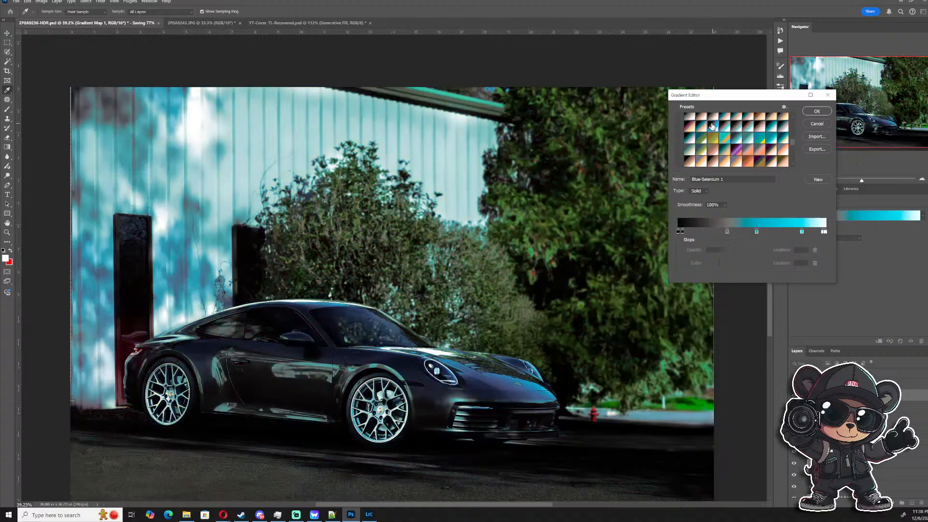
{"action": "left_click", "coordinate": [686, 121]}
- Try the split-tone presets on the gradient map, including Sepia-Blue 1, Gold-Selenium 1 and Gold-Selenium 2
{"action": "scroll", "coordinate": [703, 137], "scroll_direction": "up", "scroll_amount": 1}
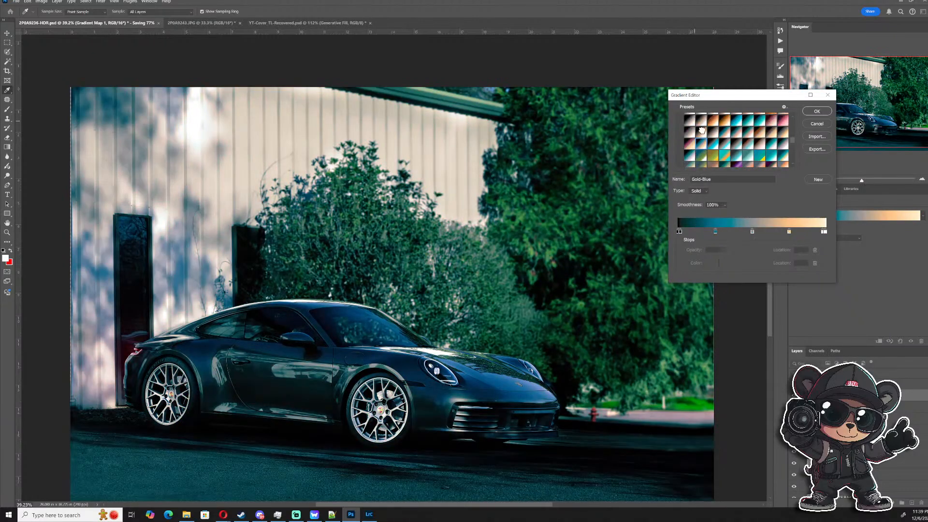
{"action": "left_click", "coordinate": [701, 132]}
{"action": "left_click", "coordinate": [714, 132]}
{"action": "left_click", "coordinate": [736, 132]}
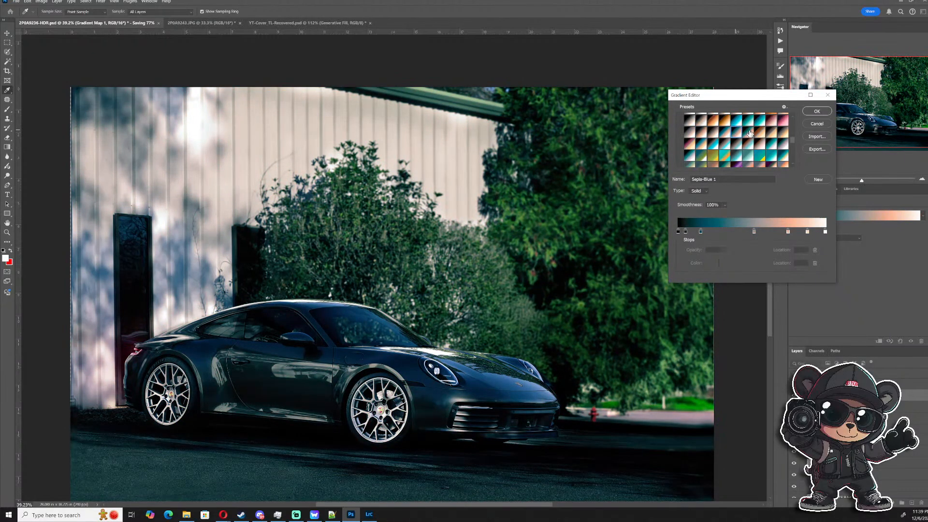
{"action": "left_click", "coordinate": [759, 133]}
{"action": "left_click", "coordinate": [771, 132]}
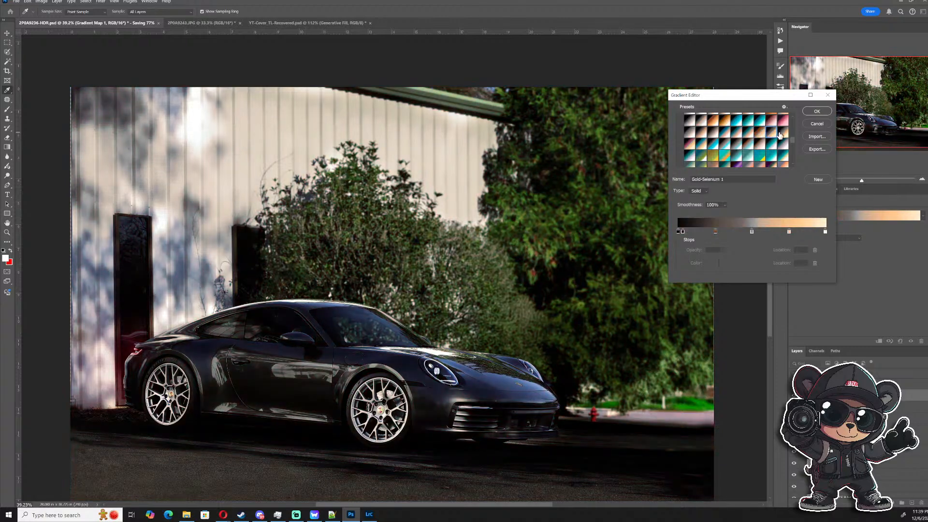
{"action": "left_click", "coordinate": [783, 132]}
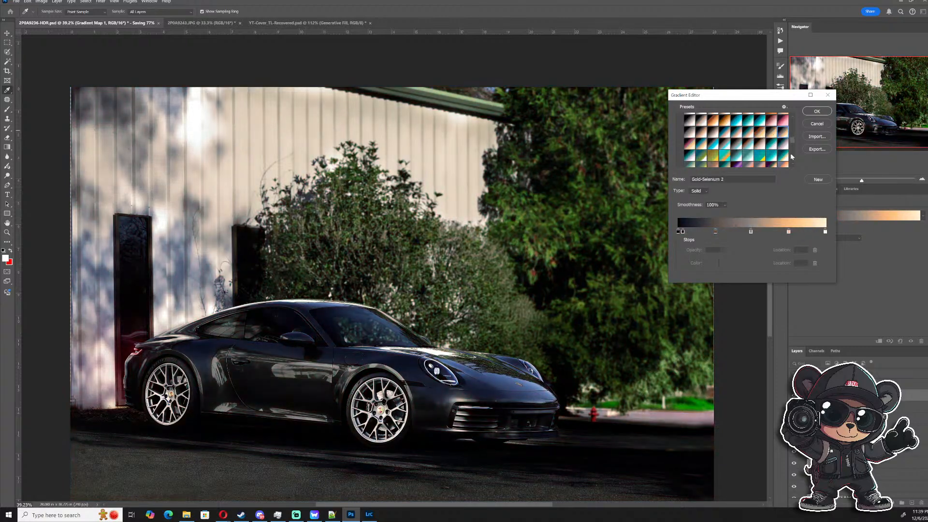
- Compare the Sepia 3, Sepia 5 and Sepia Highlights 2 presets, and apply Sepia Midtones to the gradient map
{"action": "scroll", "coordinate": [793, 144], "scroll_direction": "up", "scroll_amount": 2}
{"action": "left_click", "coordinate": [732, 134]}
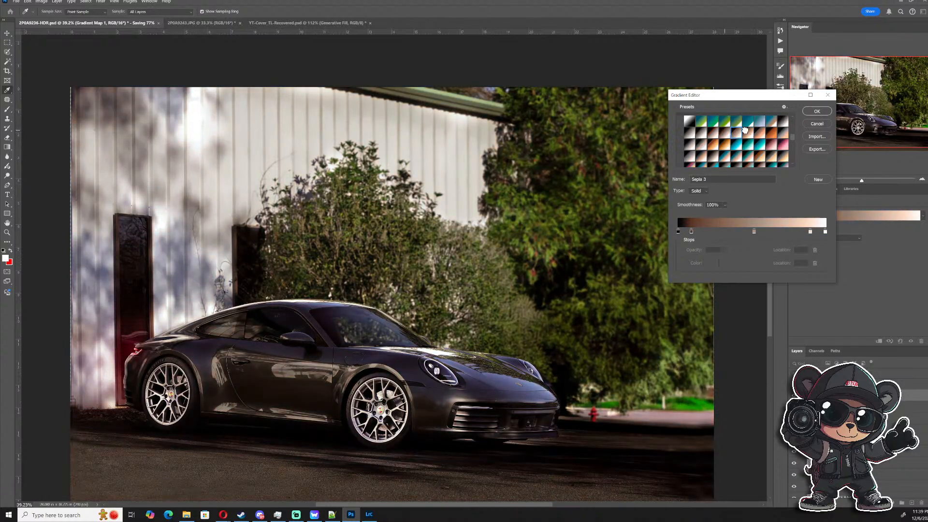
{"action": "left_click", "coordinate": [750, 134]}
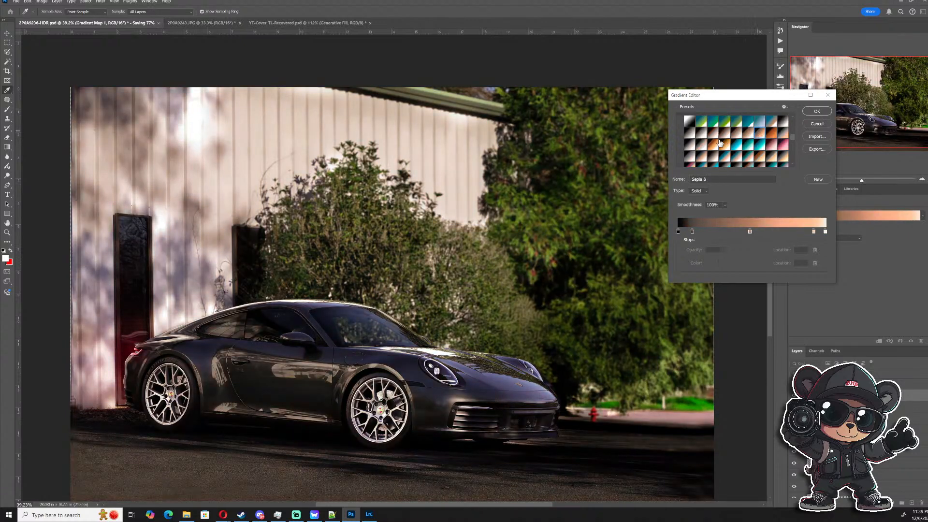
{"action": "left_click", "coordinate": [691, 144]}
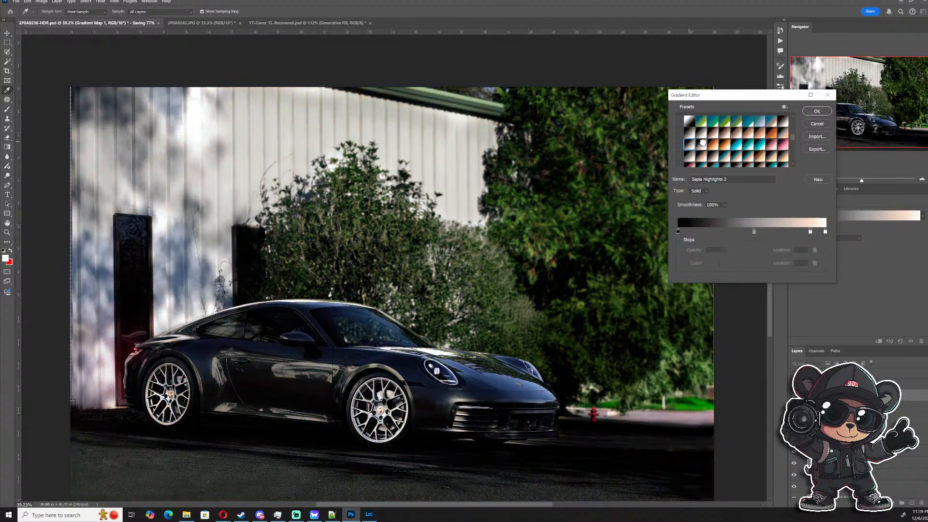
{"action": "left_click", "coordinate": [702, 143]}
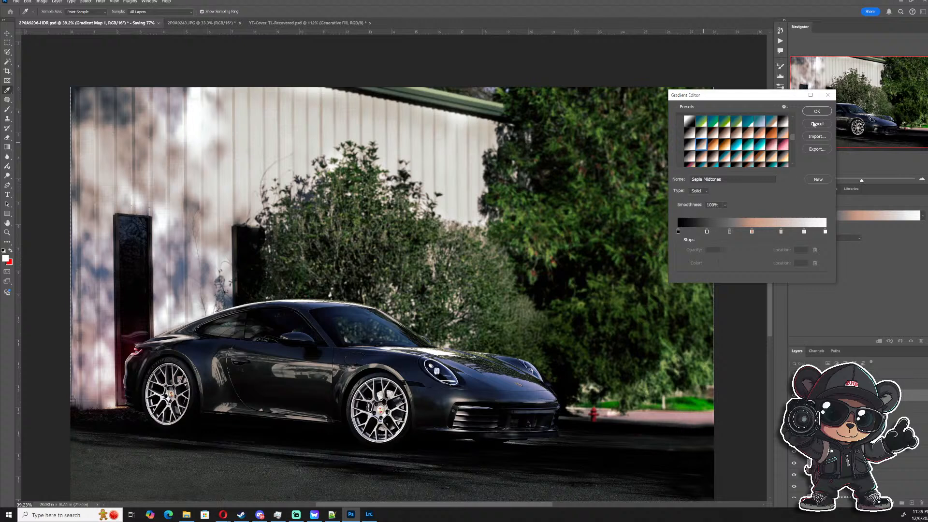
{"action": "left_click", "coordinate": [815, 124]}
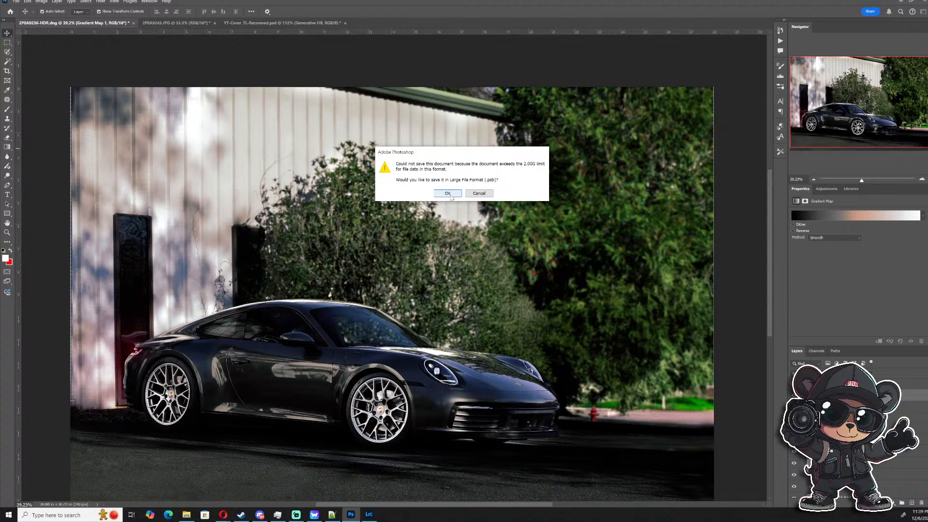
- Save the oversized photo document in Large Document Format (PSB) with the suggested file name and folder
{"action": "left_click", "coordinate": [452, 196]}
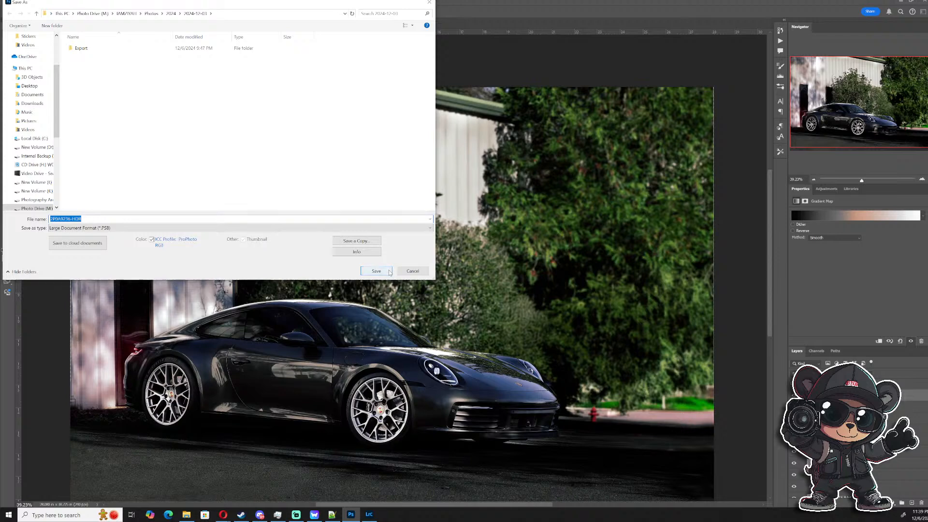
{"action": "left_click", "coordinate": [376, 271]}
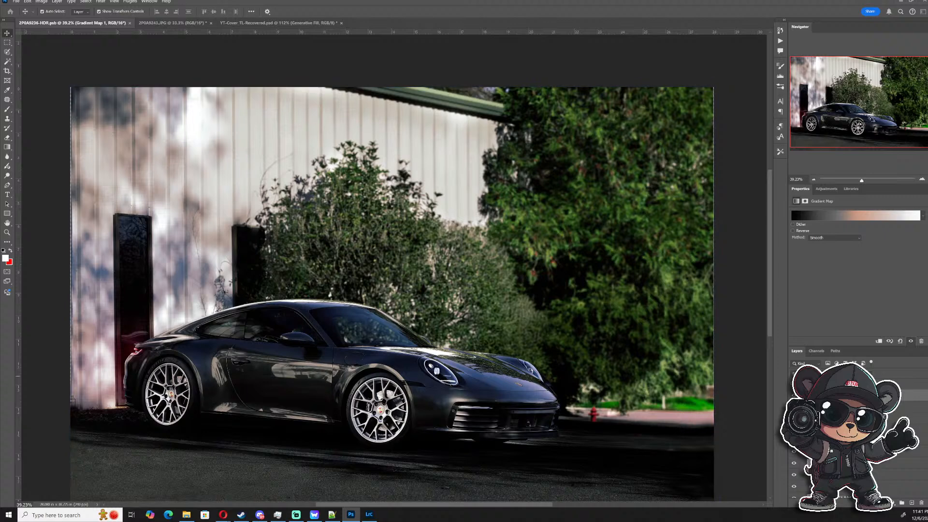
- Hide the Gradient Map layer to compare the whole photo without the color grade
{"action": "scroll", "coordinate": [394, 268], "scroll_direction": "down", "scroll_amount": 2}
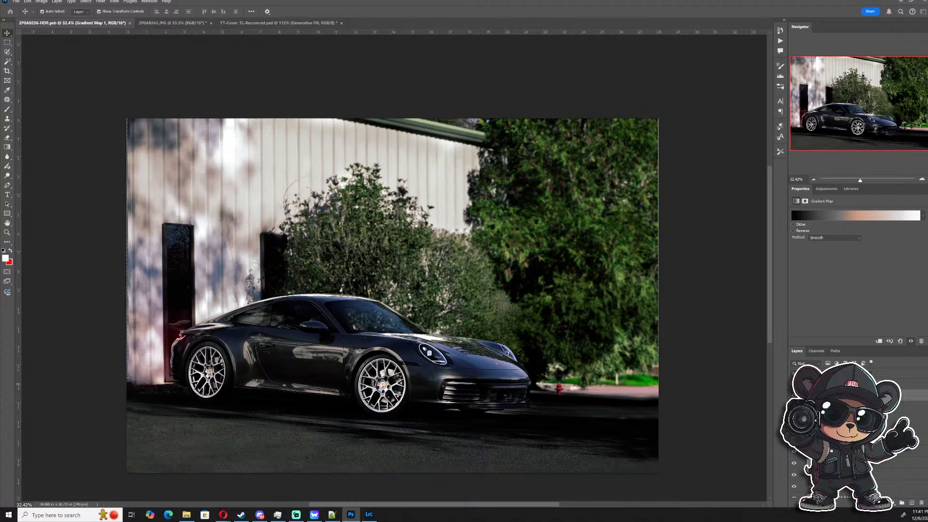
{"action": "left_click", "coordinate": [793, 395]}
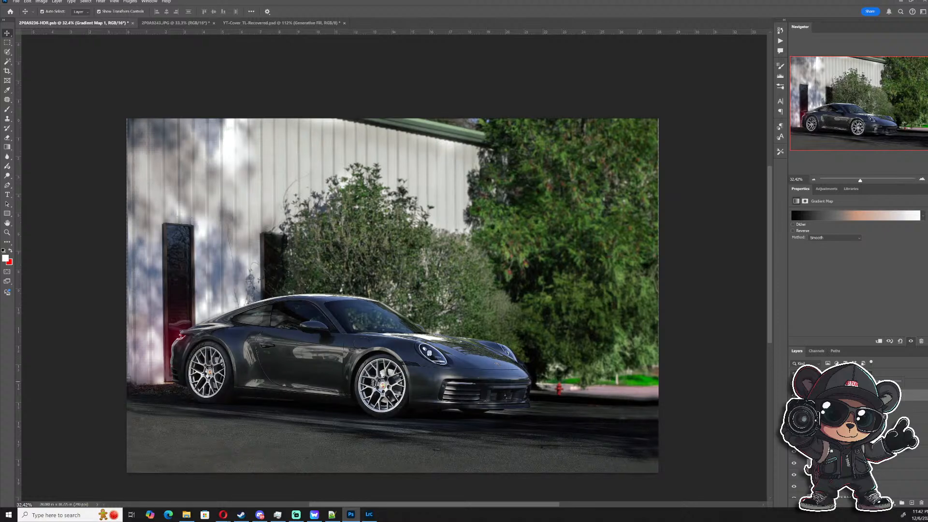
- Open the gradient map's gradient for editing and try the blue-to-orange, teal-to-gray and light blue presets from the custom maps folder
{"action": "left_click", "coordinate": [852, 217]}
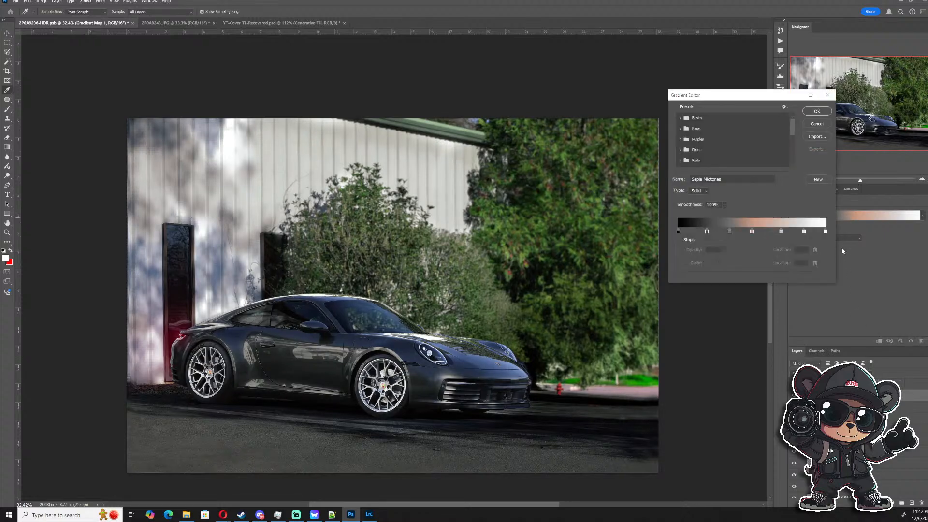
{"action": "scroll", "coordinate": [791, 135], "scroll_direction": "down", "scroll_amount": 5}
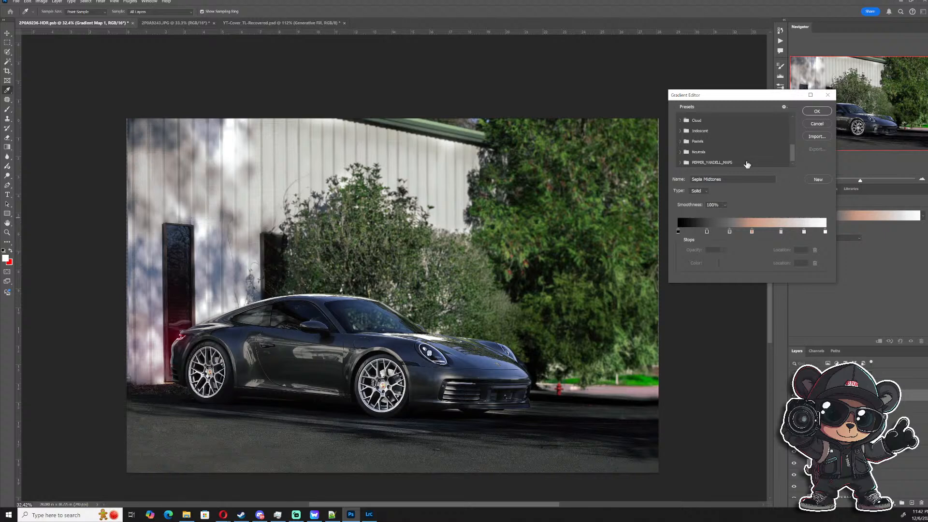
{"action": "left_click", "coordinate": [690, 163]}
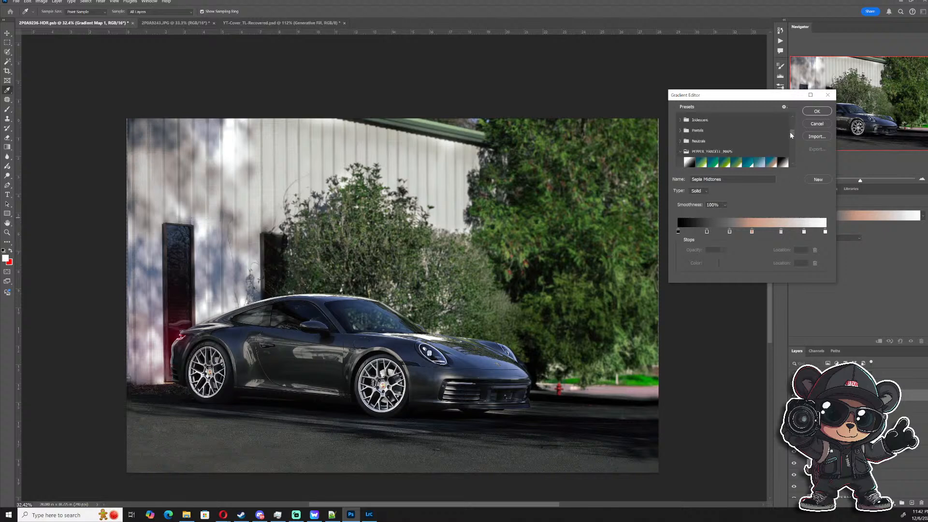
{"action": "scroll", "coordinate": [735, 160], "scroll_direction": "down", "scroll_amount": 3}
{"action": "left_click", "coordinate": [750, 152]}
{"action": "left_click", "coordinate": [735, 151]}
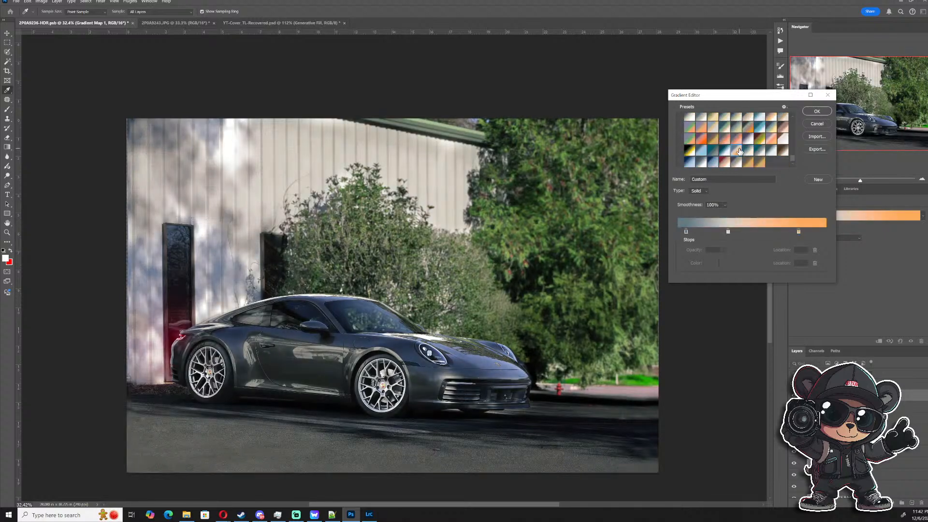
{"action": "left_click", "coordinate": [715, 151]}
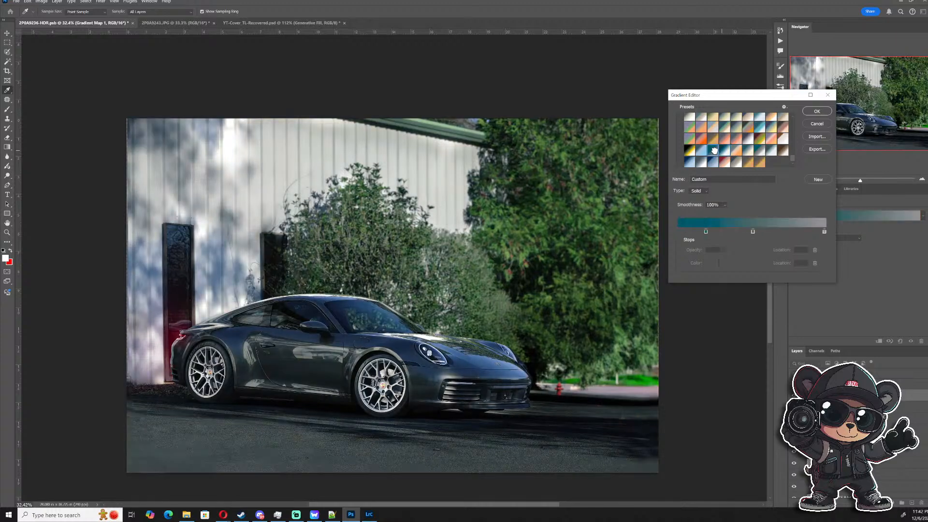
{"action": "left_click", "coordinate": [701, 150]}
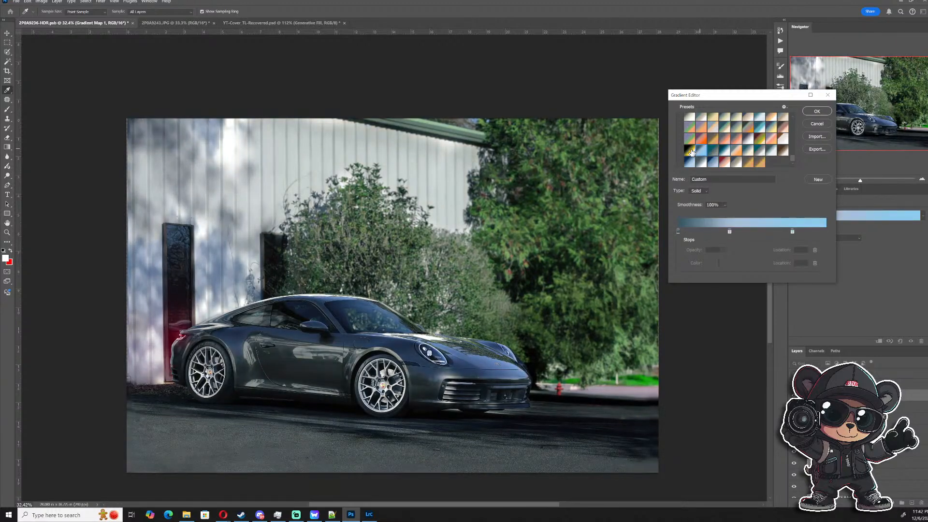
- Compare the black-yellow-white preset with the brown-green-yellow one and apply the black-yellow-white preset to the gradient map
{"action": "left_click", "coordinate": [689, 150]}
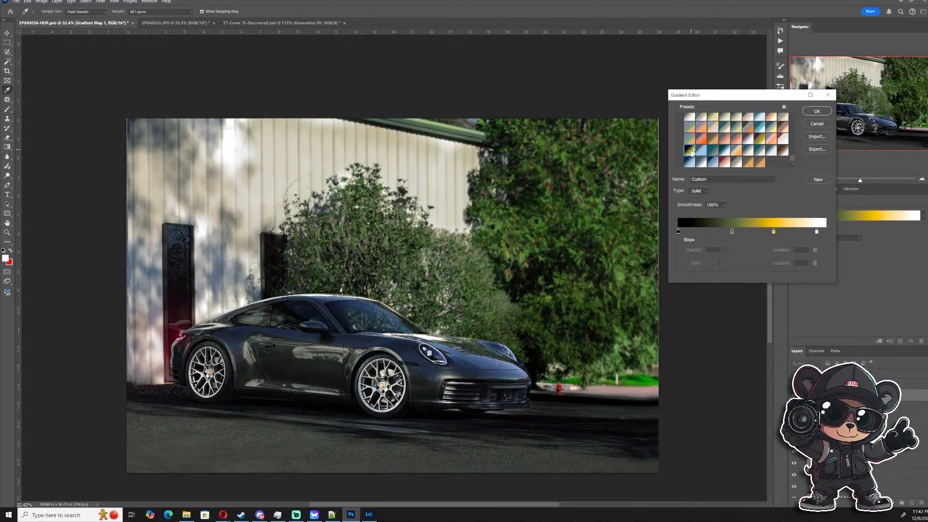
{"action": "left_click", "coordinate": [760, 140]}
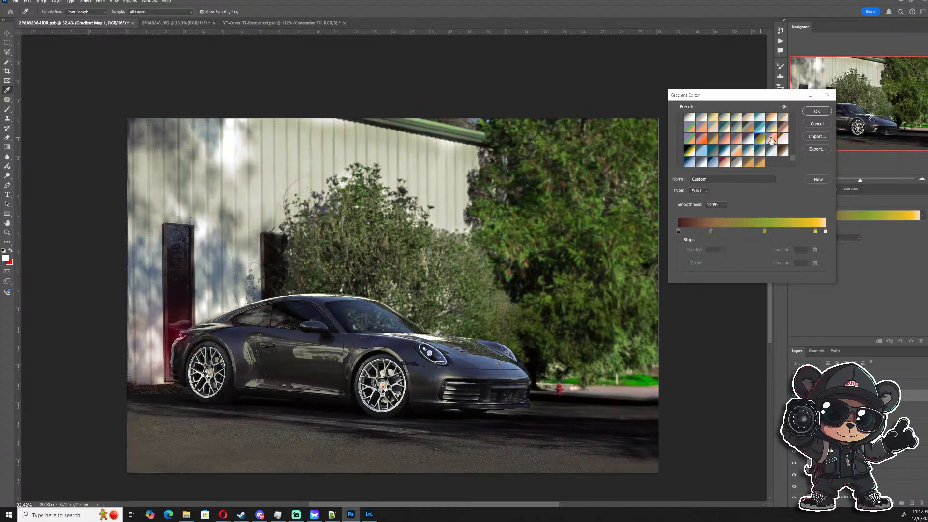
{"action": "left_click", "coordinate": [692, 150]}
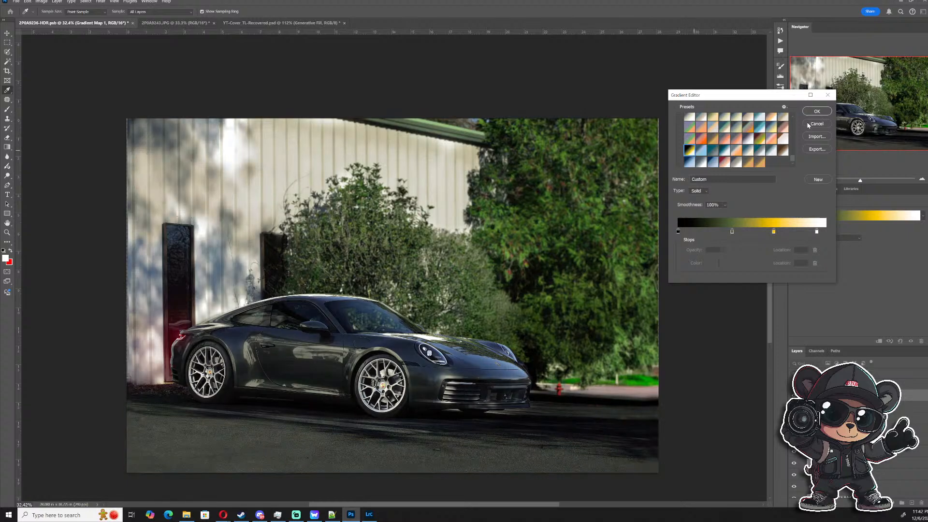
{"action": "left_click", "coordinate": [814, 111]}
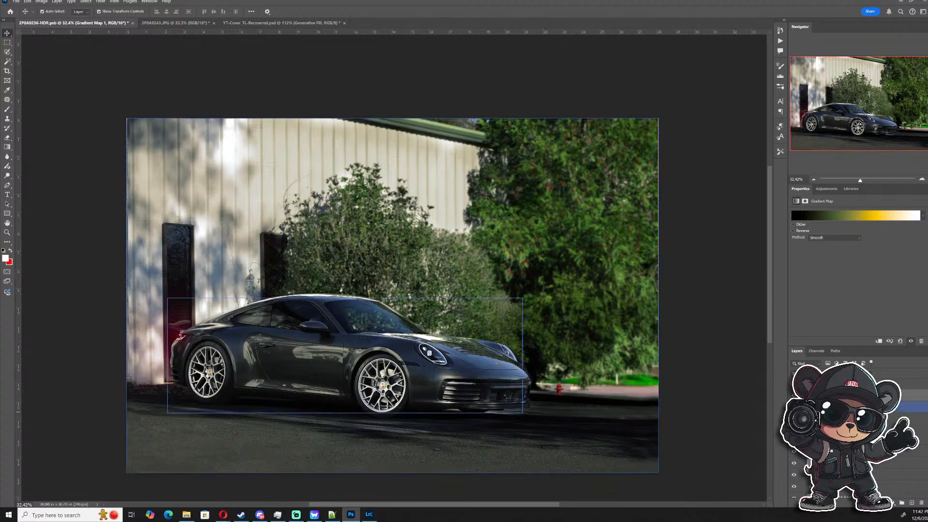
- Add an Exposure adjustment layer and raise its exposure to brighten the whole photo
{"action": "left_click", "coordinate": [893, 505]}
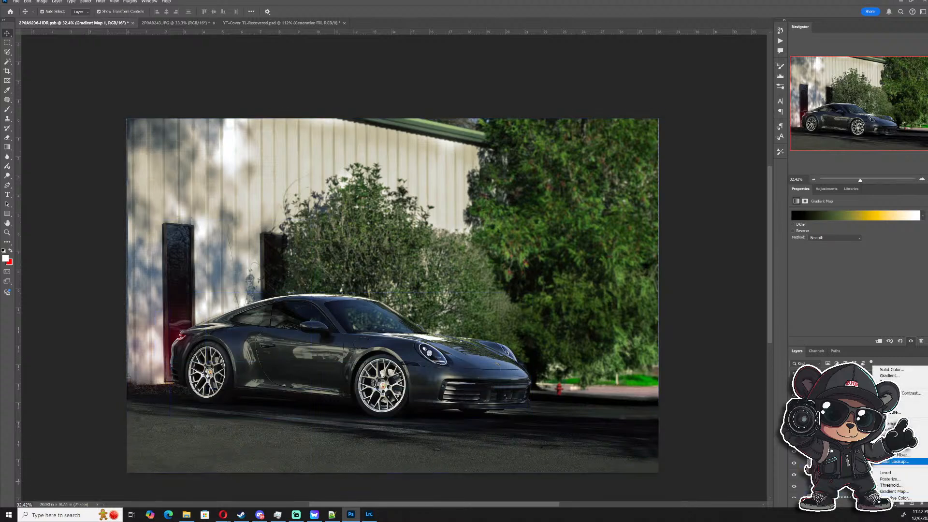
{"action": "left_click", "coordinate": [893, 412]}
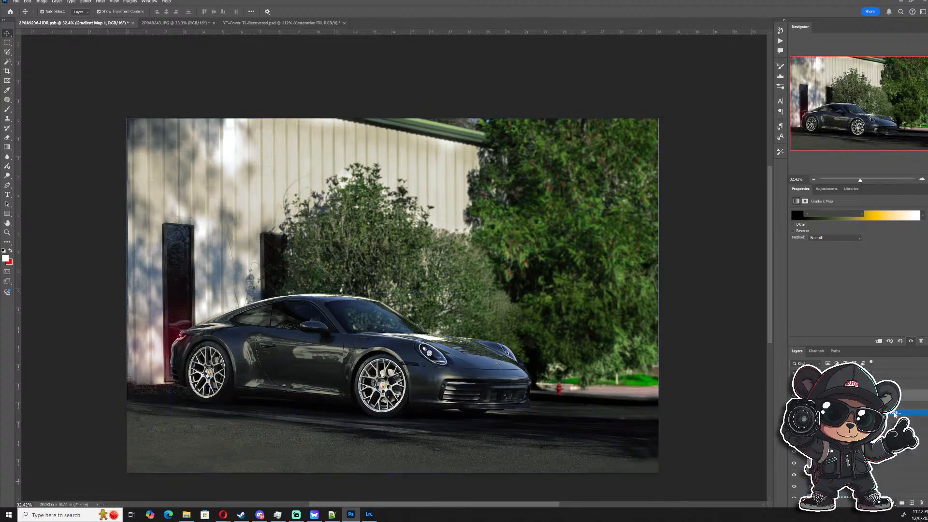
{"action": "left_click_drag", "start_coordinate": [858, 232], "coordinate": [865, 233]}
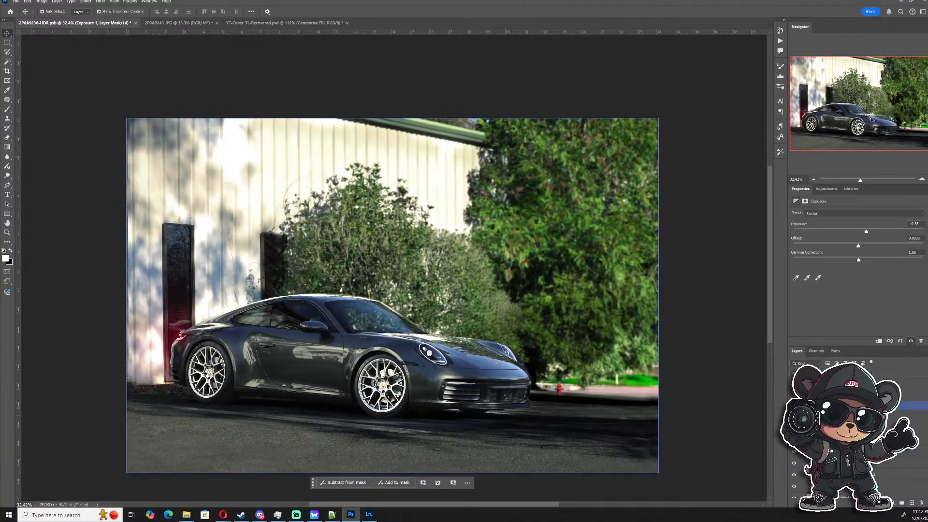
- Copy the car-shaped layer mask onto the Exposure layer, replacing its mask so that only the car is brightened
{"action": "left_click", "coordinate": [827, 427]}
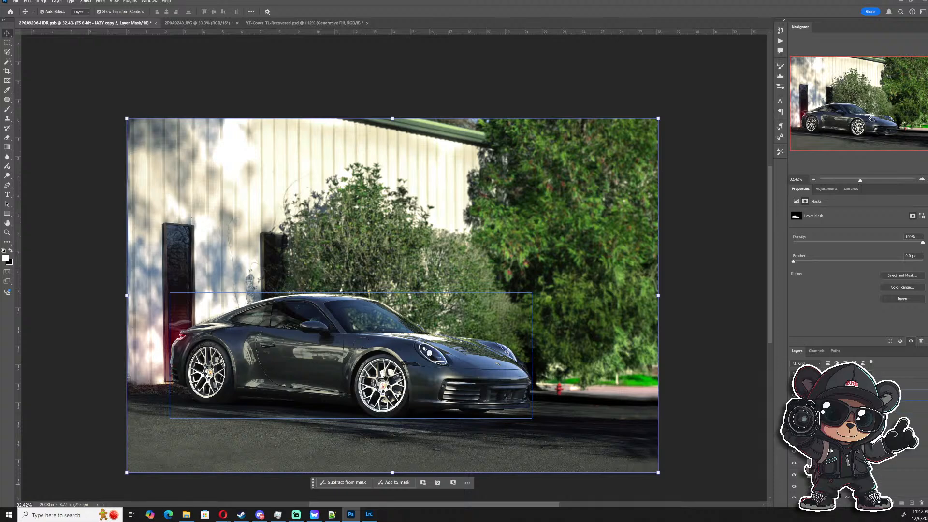
{"action": "left_click_drag", "start_coordinate": [823, 474], "coordinate": [823, 395]}
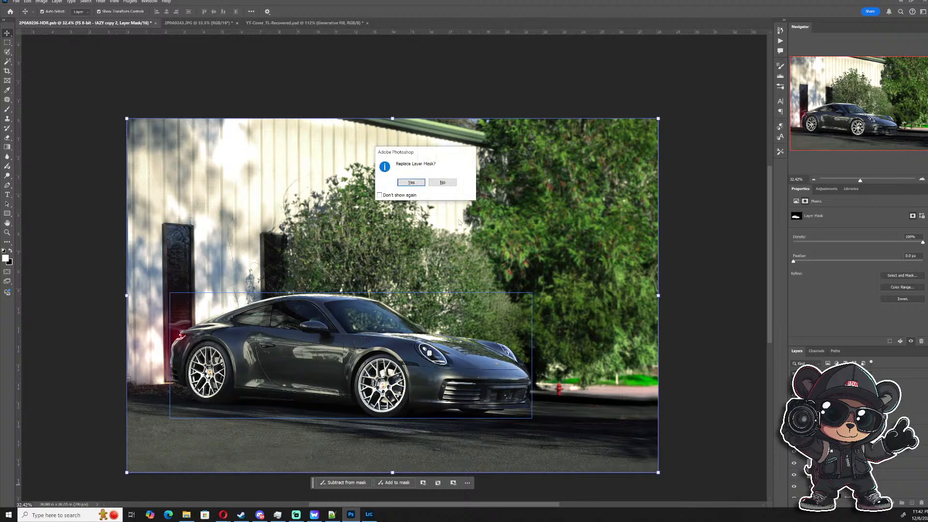
{"action": "left_click", "coordinate": [411, 183]}
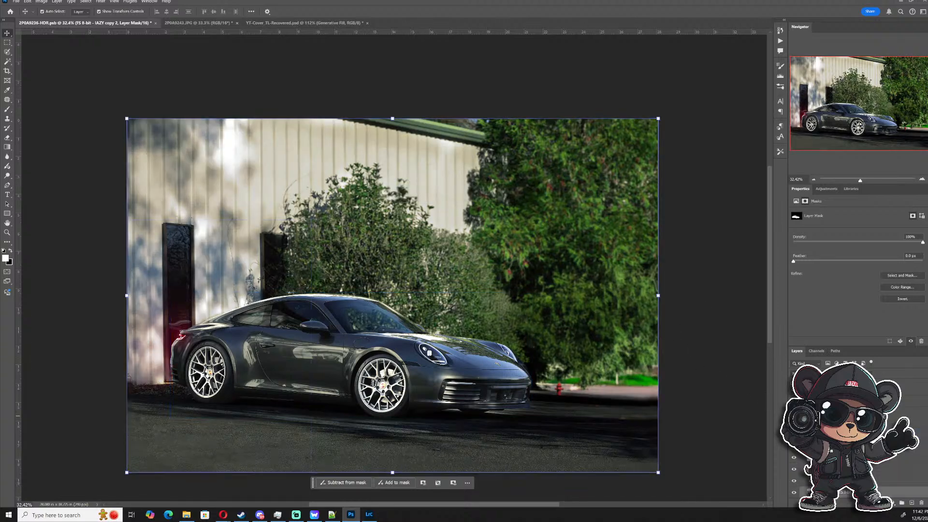
{"action": "scroll", "coordinate": [823, 396], "scroll_direction": "up", "scroll_amount": 3}
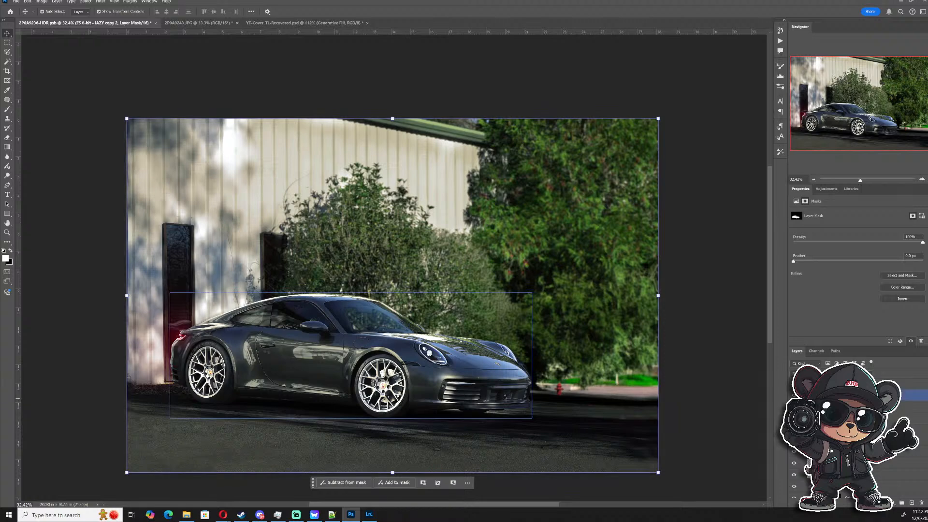
{"action": "left_click", "coordinate": [823, 396]}
- Compare the car's front end with the Exposure layer hidden and shown
{"action": "scroll", "coordinate": [514, 425], "scroll_direction": "up", "scroll_amount": 3}
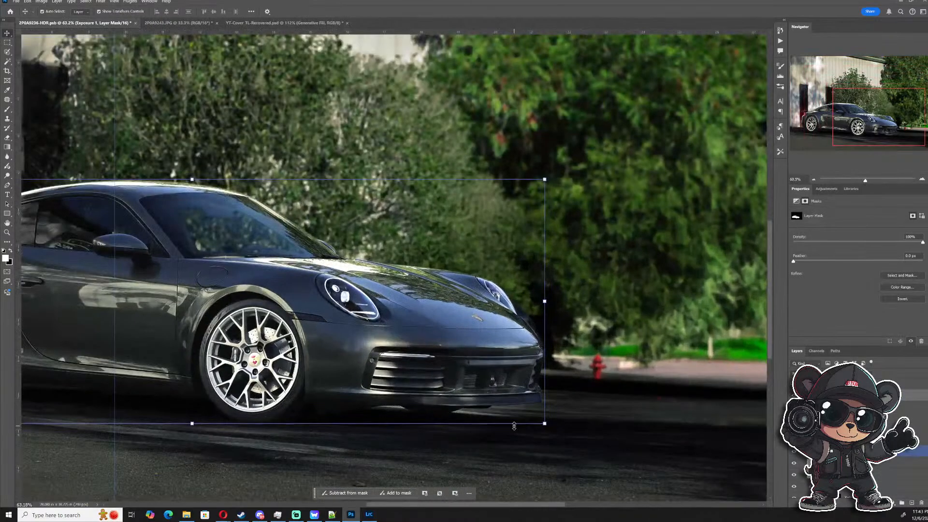
{"action": "scroll", "coordinate": [514, 425], "scroll_direction": "up", "scroll_amount": 2}
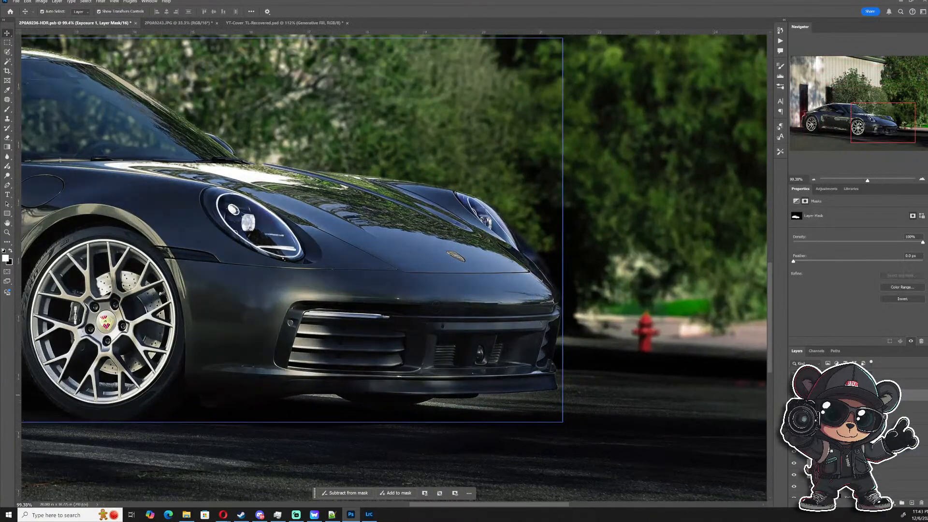
{"action": "left_click", "coordinate": [794, 396]}
{"action": "left_click", "coordinate": [794, 396]}
{"action": "left_click", "coordinate": [794, 396]}
{"action": "scroll", "coordinate": [637, 380], "scroll_direction": "down", "scroll_amount": 4}
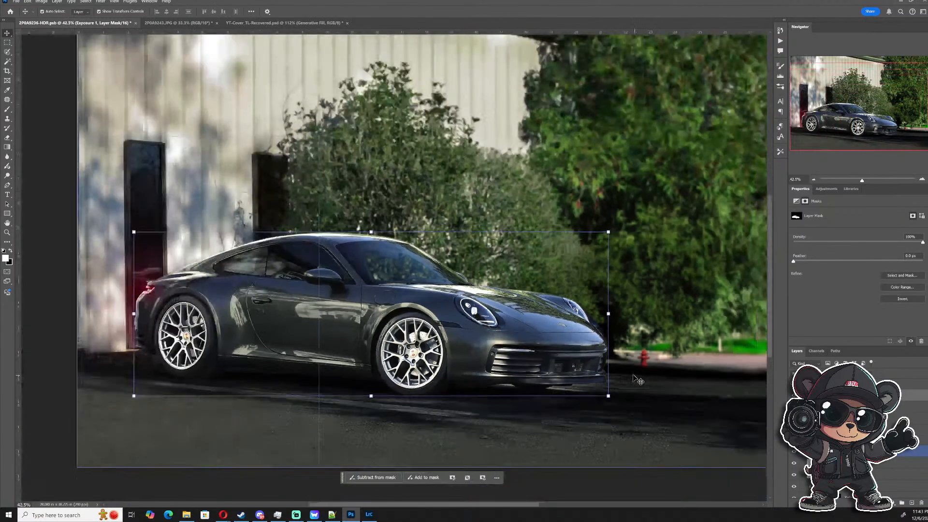
- Lower the car's exposure adjustment to +0.32 and place the Exposure layer beneath the Gradient Map layer
{"action": "scroll", "coordinate": [638, 381], "scroll_direction": "down", "scroll_amount": 1}
{"action": "scroll", "coordinate": [624, 382], "scroll_direction": "up", "scroll_amount": 3}
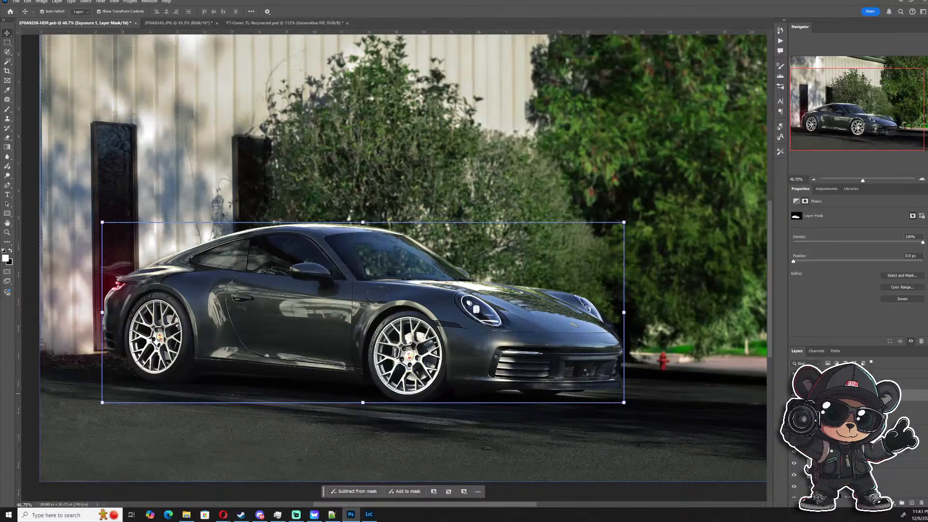
{"action": "left_click", "coordinate": [813, 395]}
{"action": "left_click_drag", "start_coordinate": [866, 234], "coordinate": [863, 233]}
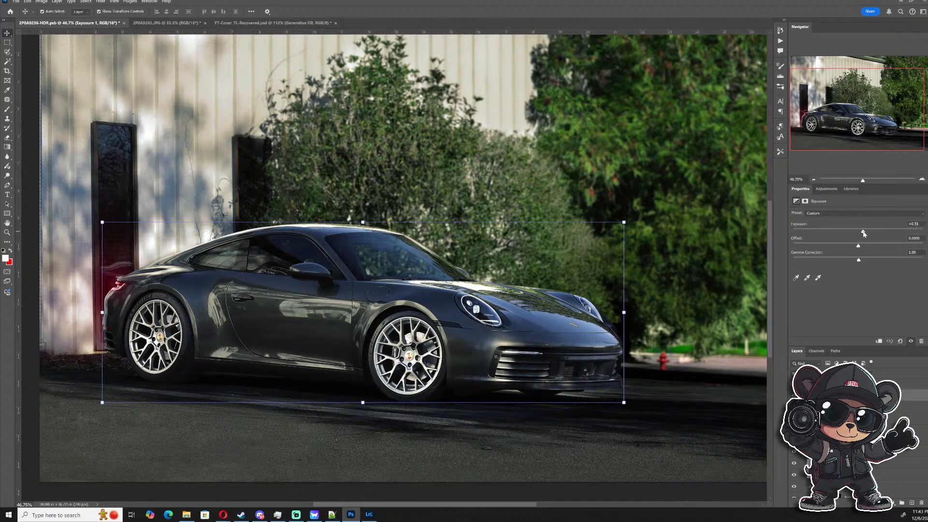
{"action": "left_click_drag", "start_coordinate": [841, 395], "coordinate": [841, 413]}
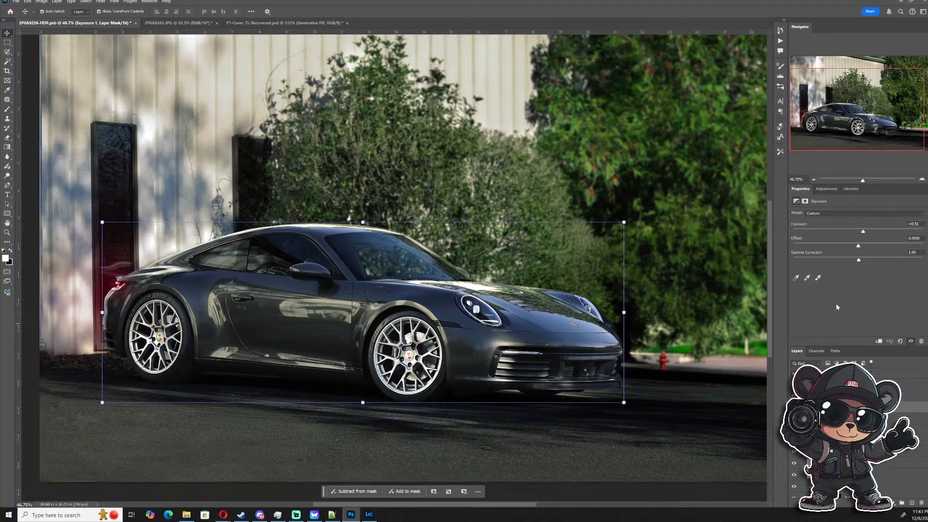
{"action": "left_click_drag", "start_coordinate": [863, 233], "coordinate": [861, 234]}
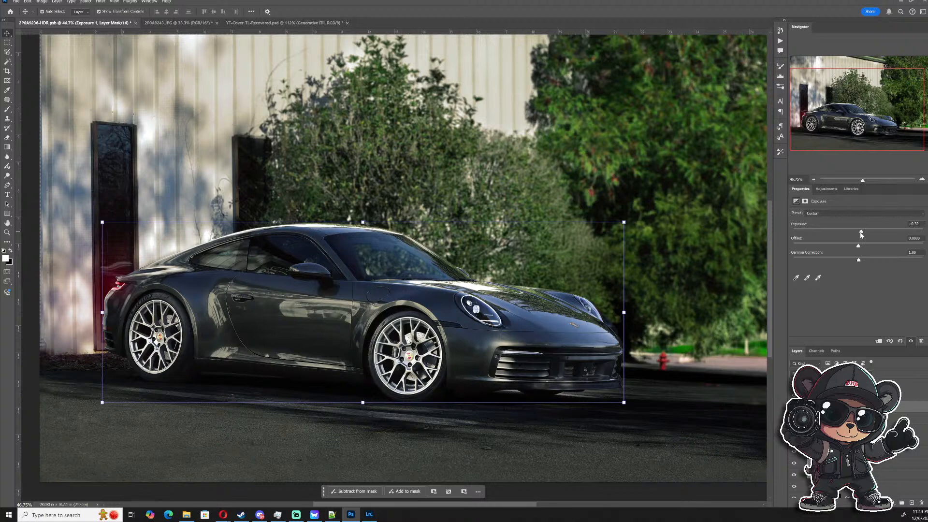
- Deselect the layers and compare the whole photo with the Gradient Map layer hidden and shown
{"action": "scroll", "coordinate": [497, 262], "scroll_direction": "down", "scroll_amount": 3}
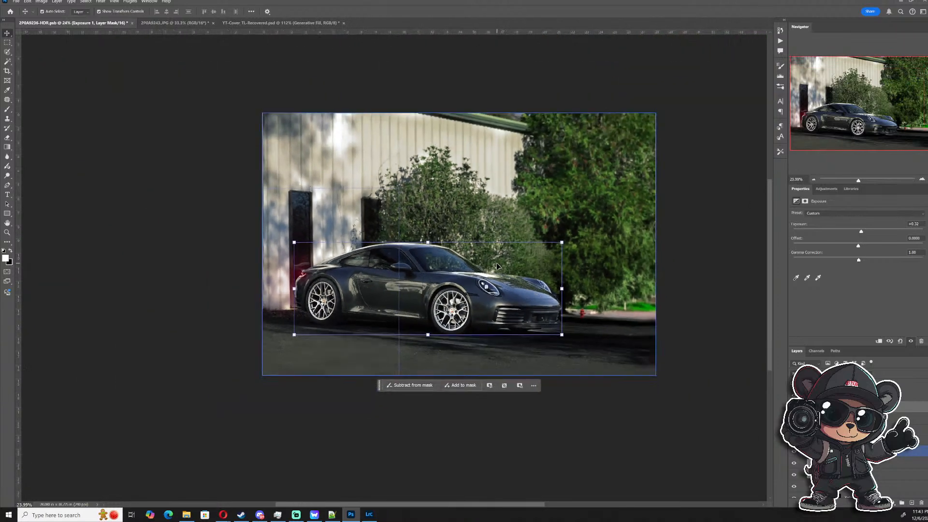
{"action": "left_click", "coordinate": [219, 145]}
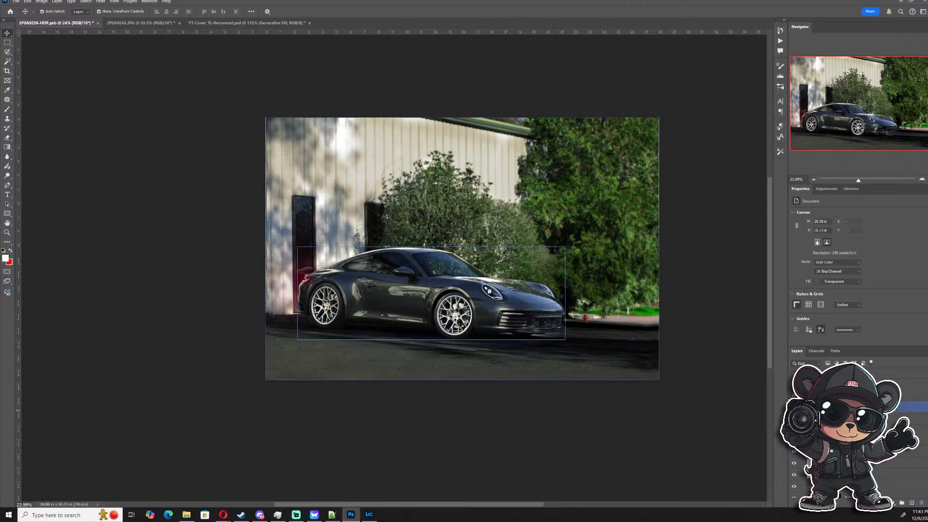
{"action": "left_click", "coordinate": [793, 395]}
{"action": "left_click", "coordinate": [794, 395]}
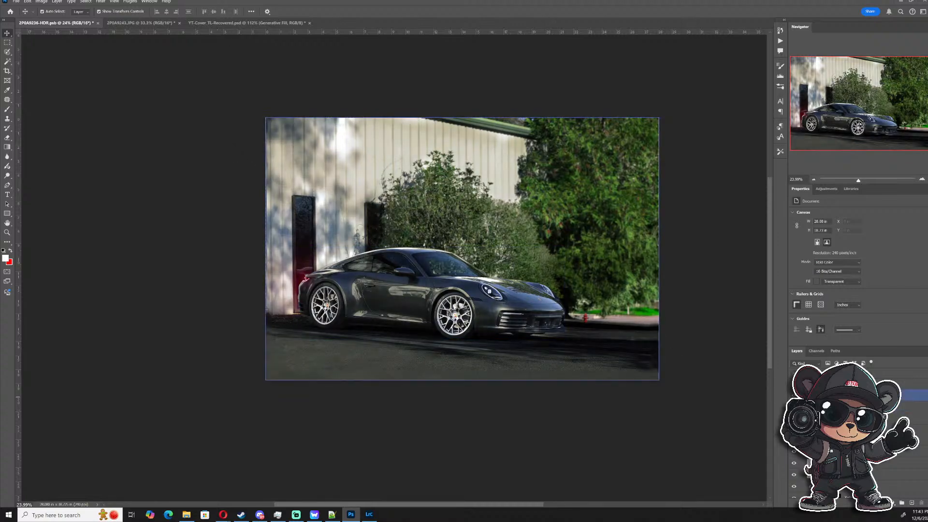
{"action": "left_click", "coordinate": [794, 395]}
{"action": "left_click", "coordinate": [794, 395]}
{"action": "left_click", "coordinate": [793, 395]}
{"action": "left_click", "coordinate": [794, 395]}
{"action": "left_click", "coordinate": [640, 308]}
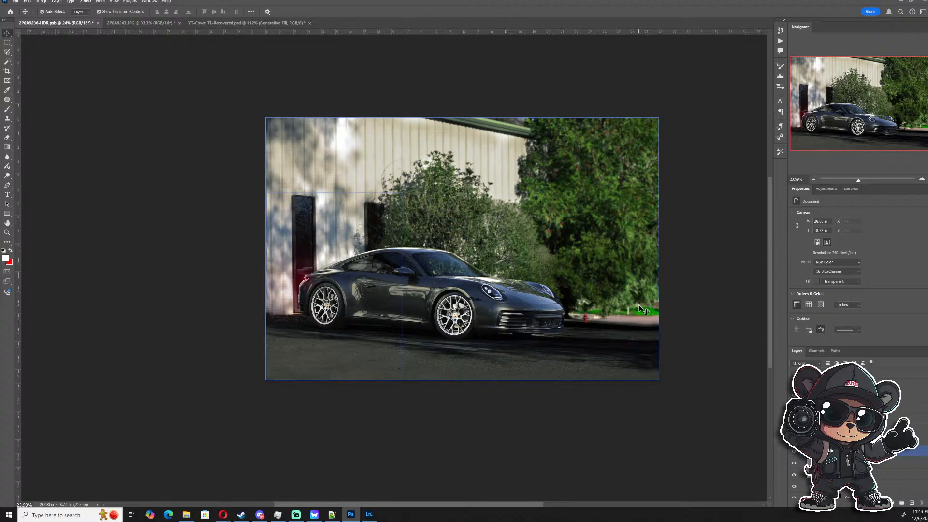
{"action": "left_click", "coordinate": [709, 319]}
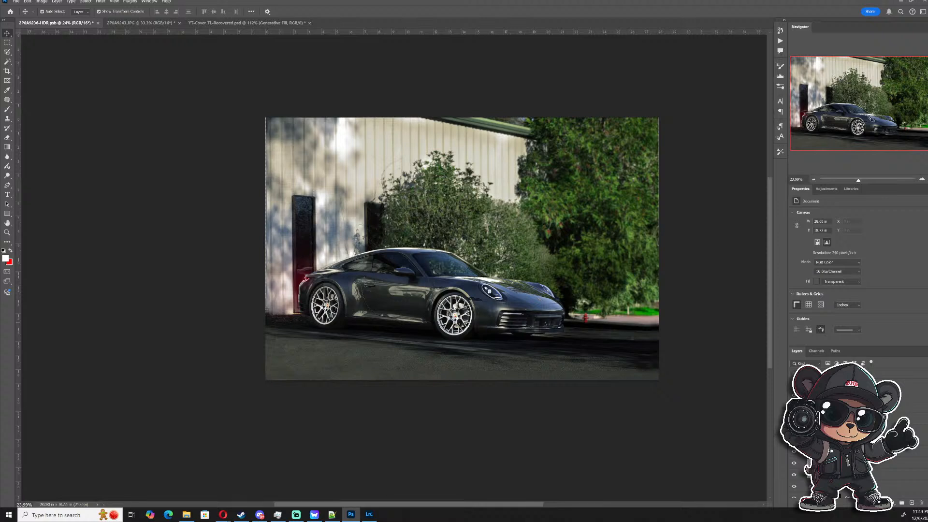
- Group the editing layers from the Gradient Map down to just above the original photo, and compare the image with the group hidden
{"action": "left_click", "coordinate": [860, 395]}
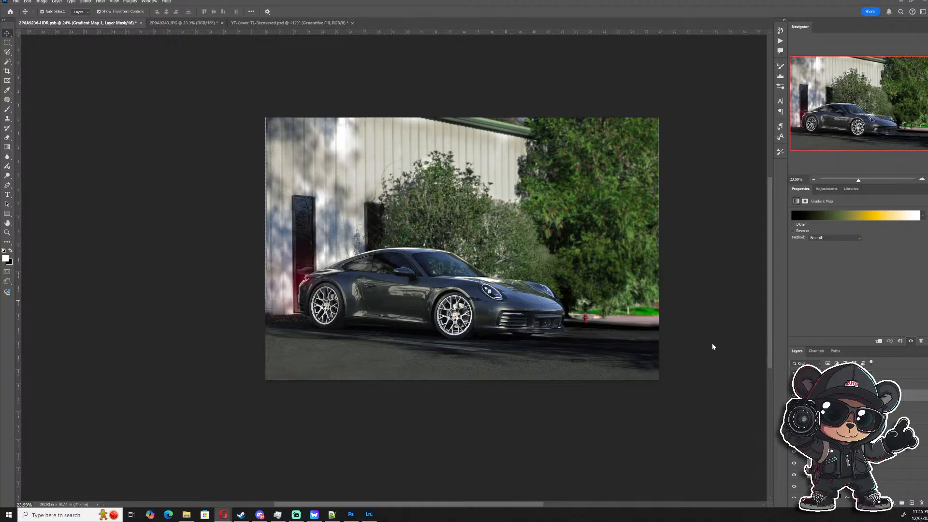
{"action": "left_click", "coordinate": [912, 395]}
{"action": "scroll", "coordinate": [912, 411], "scroll_direction": "up", "scroll_amount": 1}
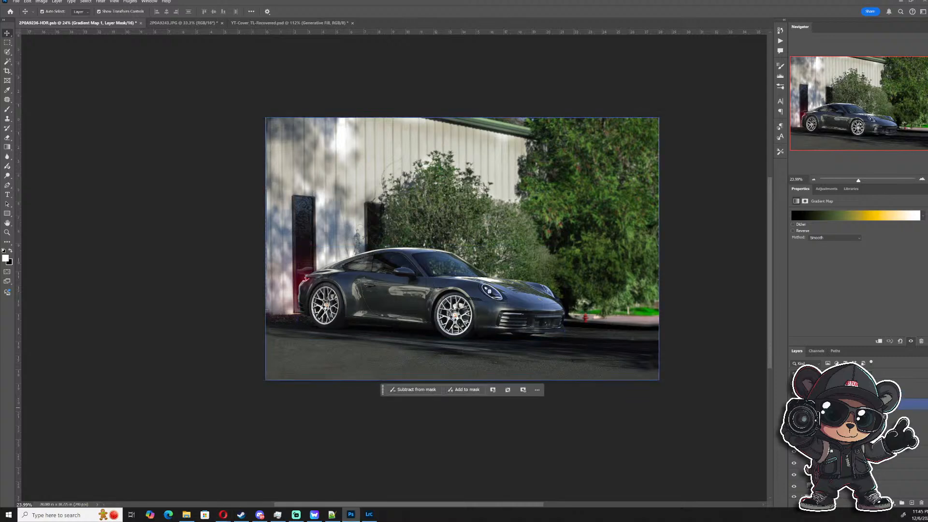
{"action": "left_click", "coordinate": [908, 482], "text": "shift"}
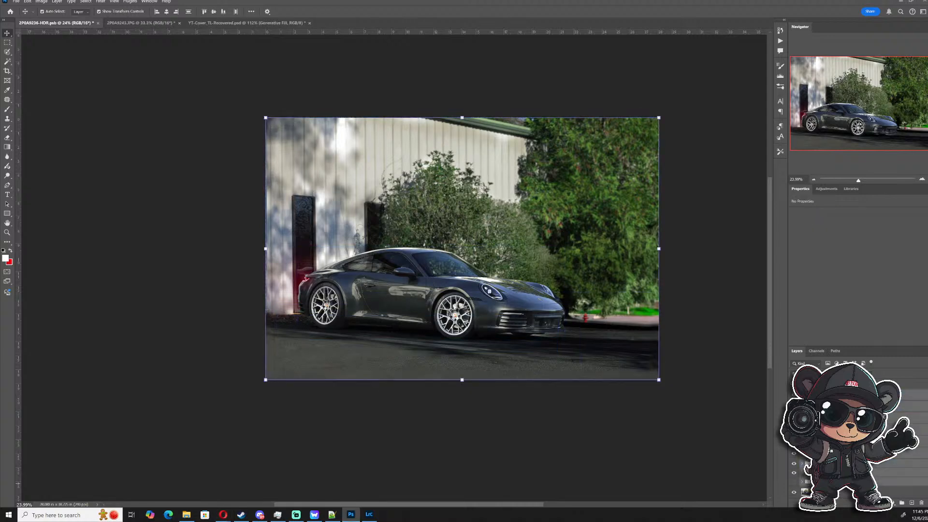
{"action": "key", "text": "ctrl+g"}
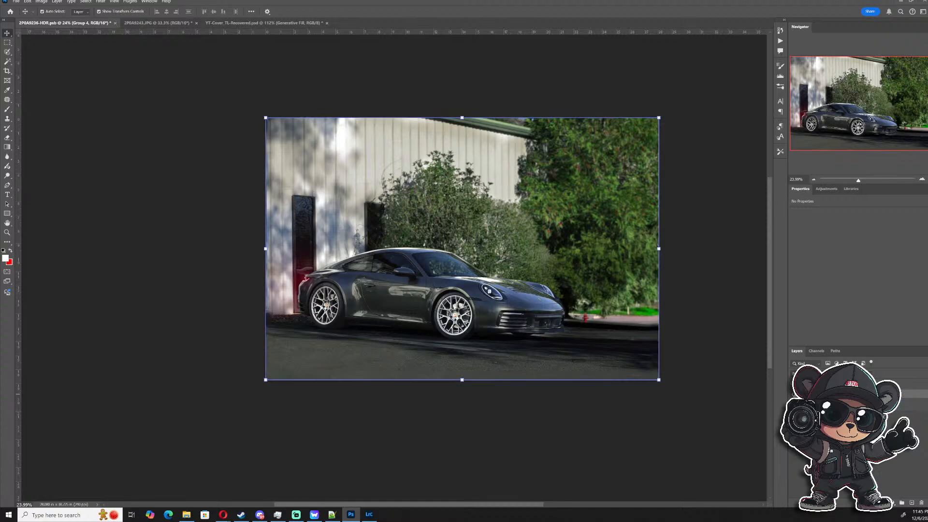
{"action": "left_click", "coordinate": [793, 394]}
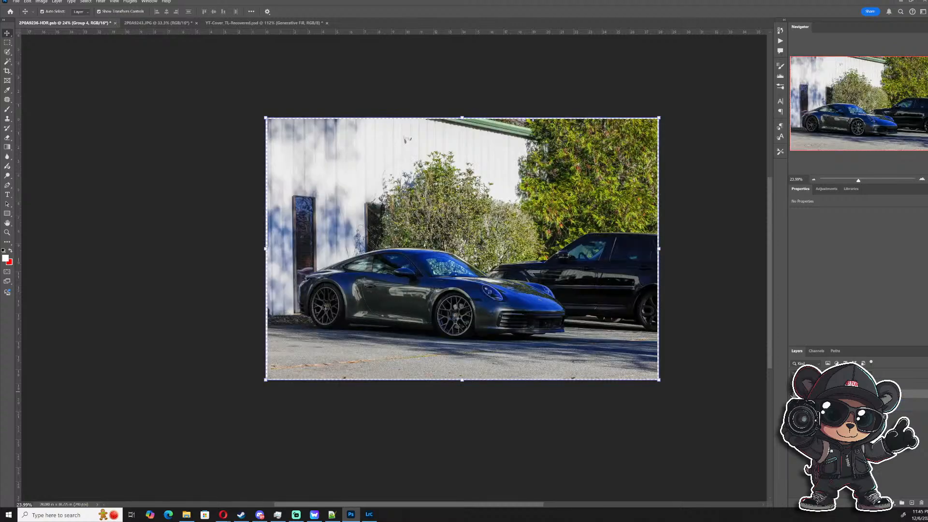
{"action": "left_click", "coordinate": [793, 394]}
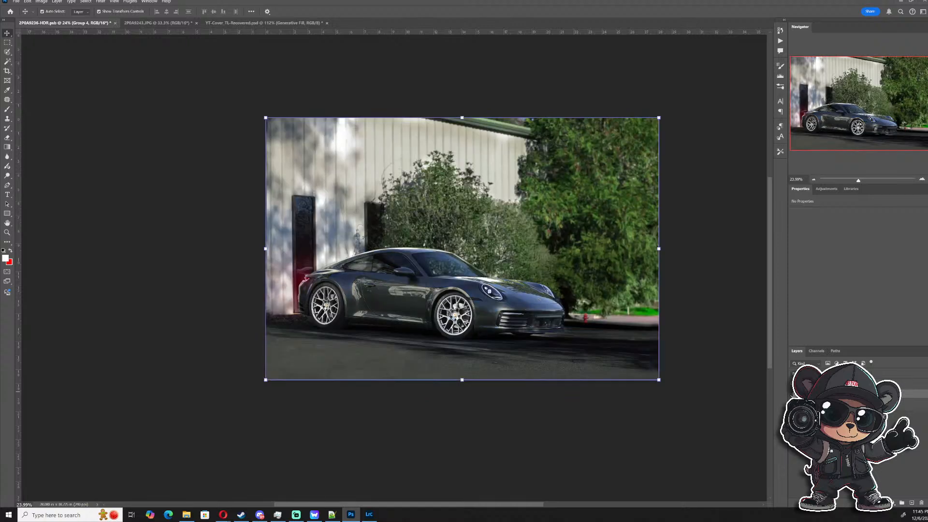
- Compare the whole photo with the complete group of edits hidden and shown
{"action": "left_click", "coordinate": [792, 394]}
{"action": "left_click", "coordinate": [792, 394]}
{"action": "left_click", "coordinate": [793, 395]}
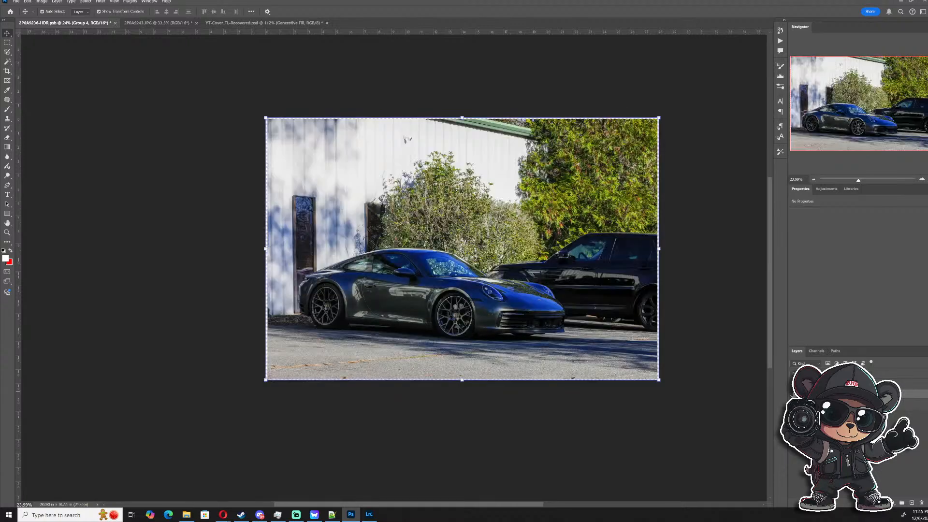
{"action": "left_click", "coordinate": [793, 394]}
{"action": "left_click", "coordinate": [793, 394]}
{"action": "left_click", "coordinate": [793, 394]}
- Expand the group of edits, compare the photo with individual color-grading adjustments hidden and shown, and hide the color grade
{"action": "left_click", "coordinate": [801, 394]}
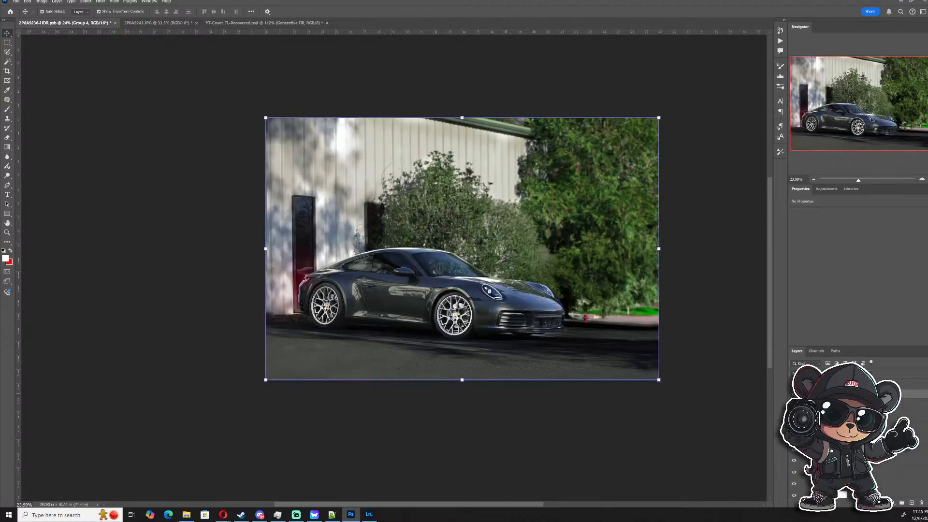
{"action": "left_click_drag", "start_coordinate": [850, 428], "coordinate": [851, 390]}
{"action": "scroll", "coordinate": [851, 427], "scroll_direction": "up", "scroll_amount": 3}
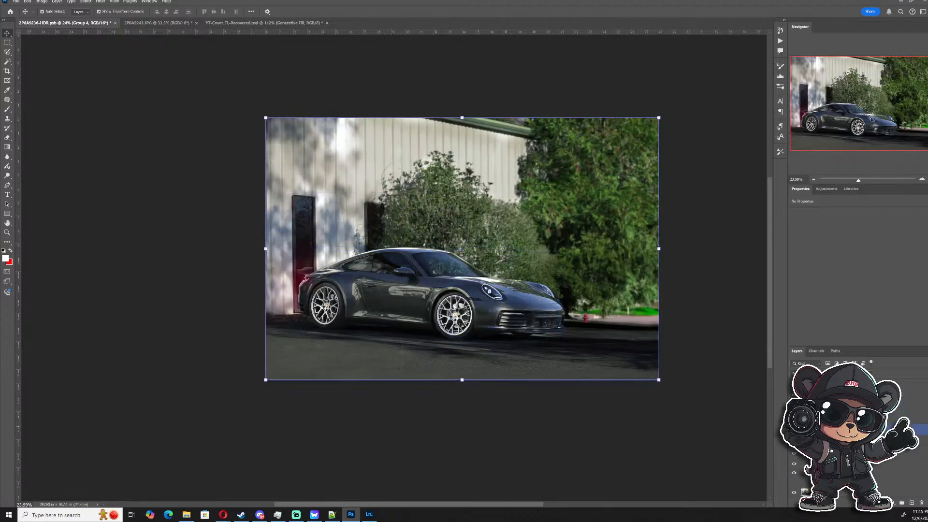
{"action": "left_click", "coordinate": [801, 429]}
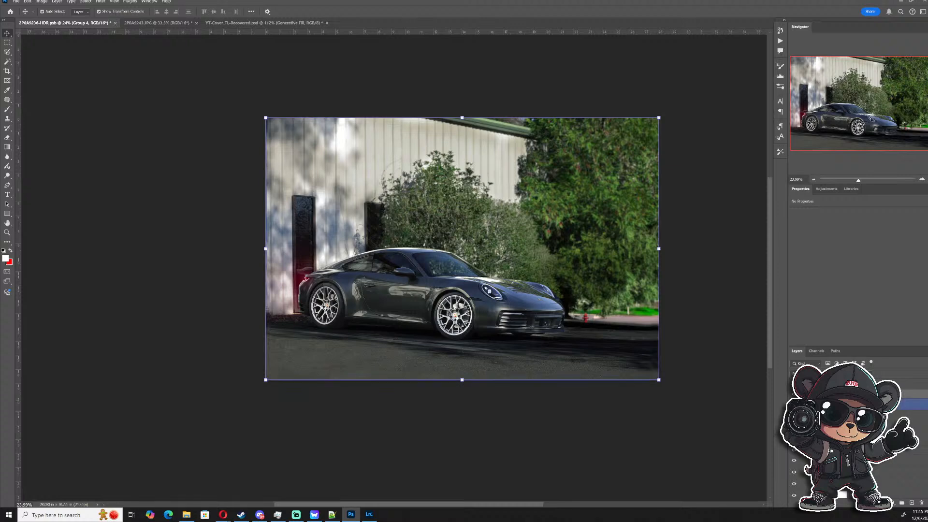
{"action": "left_click", "coordinate": [793, 484]}
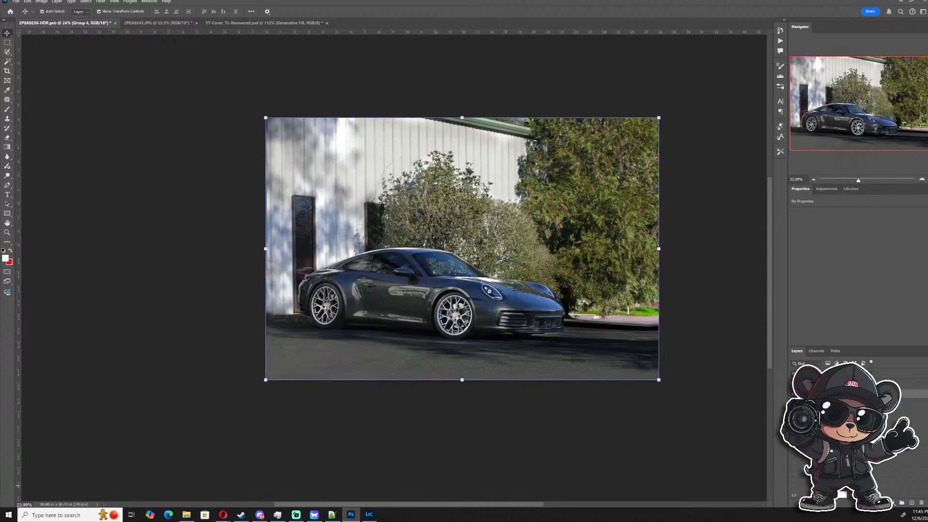
{"action": "left_click", "coordinate": [793, 483]}
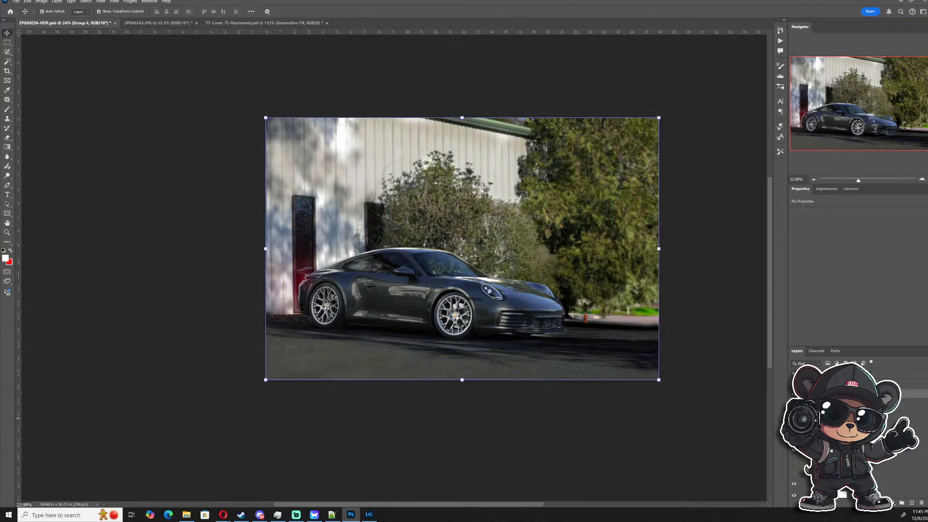
{"action": "left_click", "coordinate": [794, 415]}
{"action": "left_click", "coordinate": [793, 461]}
{"action": "left_click", "coordinate": [793, 472]}
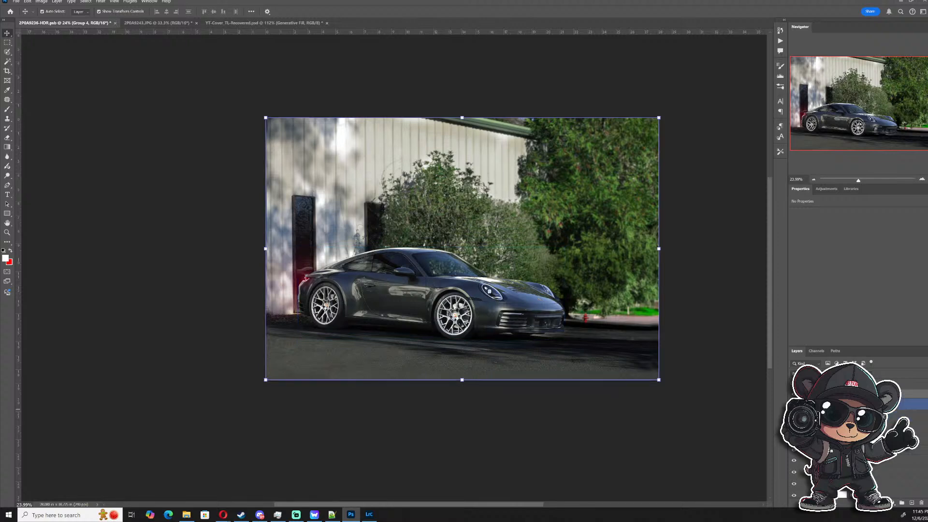
{"action": "left_click", "coordinate": [793, 495]}
- Inspect the nested groups, compare the photo with Group 2 hidden and shown, and hide the pavement cleanup layers
{"action": "scroll", "coordinate": [793, 488], "scroll_direction": "down", "scroll_amount": 3}
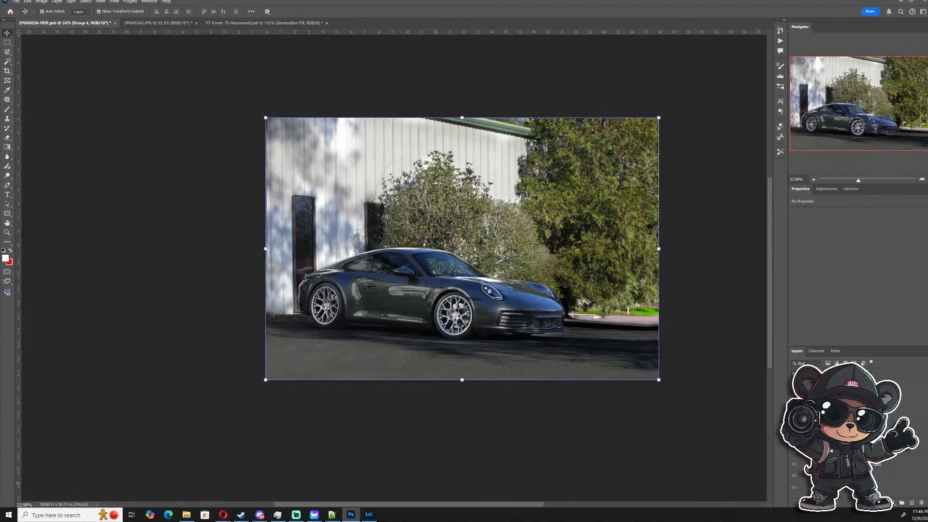
{"action": "scroll", "coordinate": [821, 483], "scroll_direction": "down", "scroll_amount": 3}
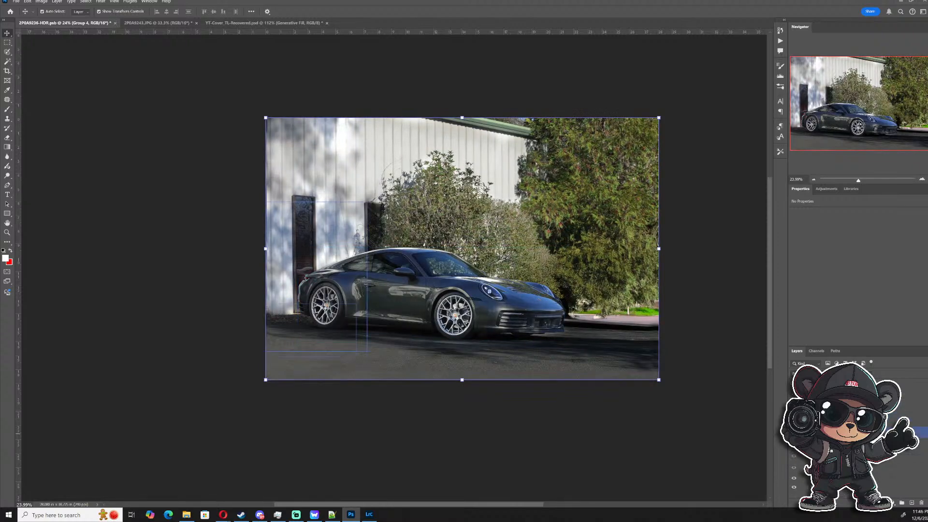
{"action": "left_click", "coordinate": [795, 466]}
{"action": "left_click", "coordinate": [795, 472]}
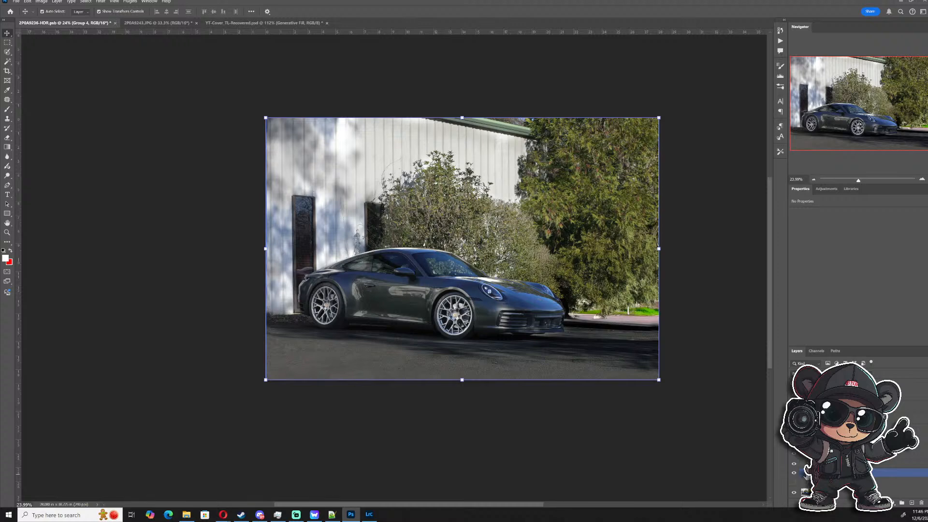
{"action": "left_click", "coordinate": [821, 462]}
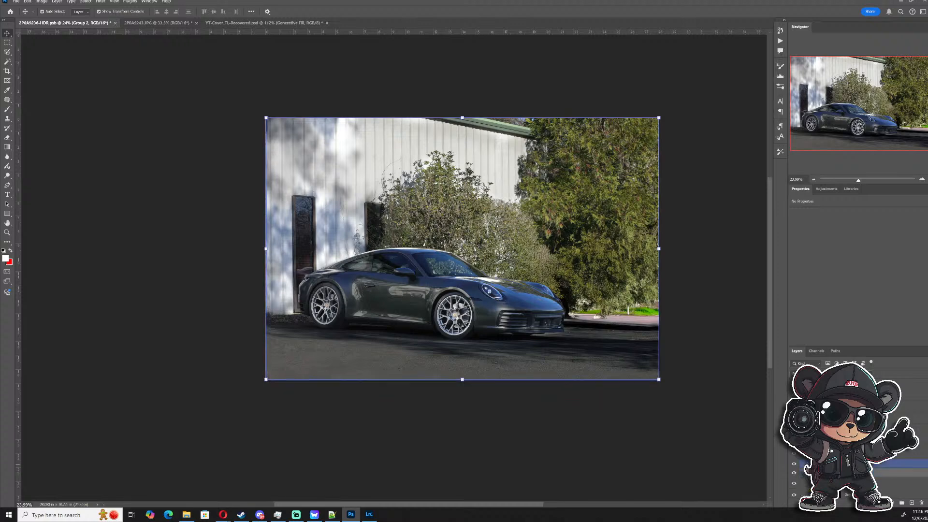
{"action": "left_click", "coordinate": [803, 463]}
{"action": "left_click_drag", "start_coordinate": [840, 464], "coordinate": [841, 464]}
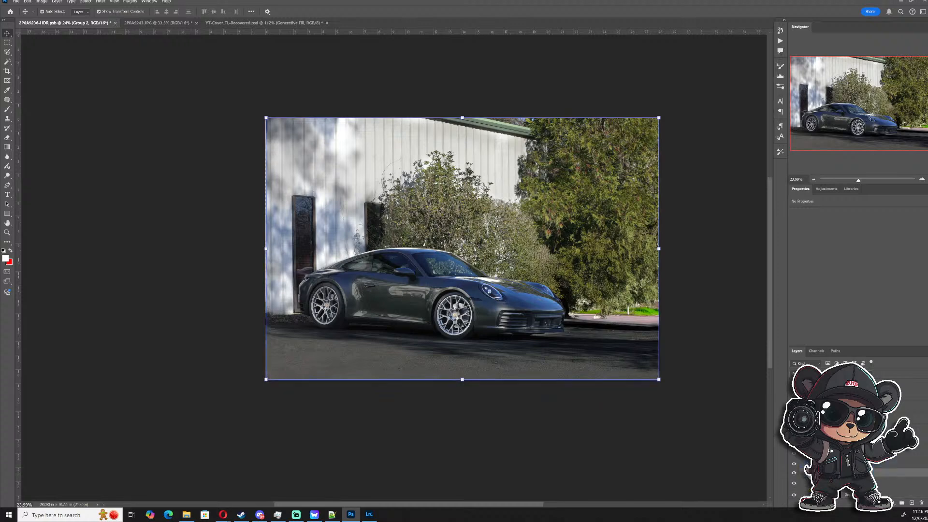
{"action": "left_click", "coordinate": [804, 472]}
{"action": "left_click", "coordinate": [794, 476]}
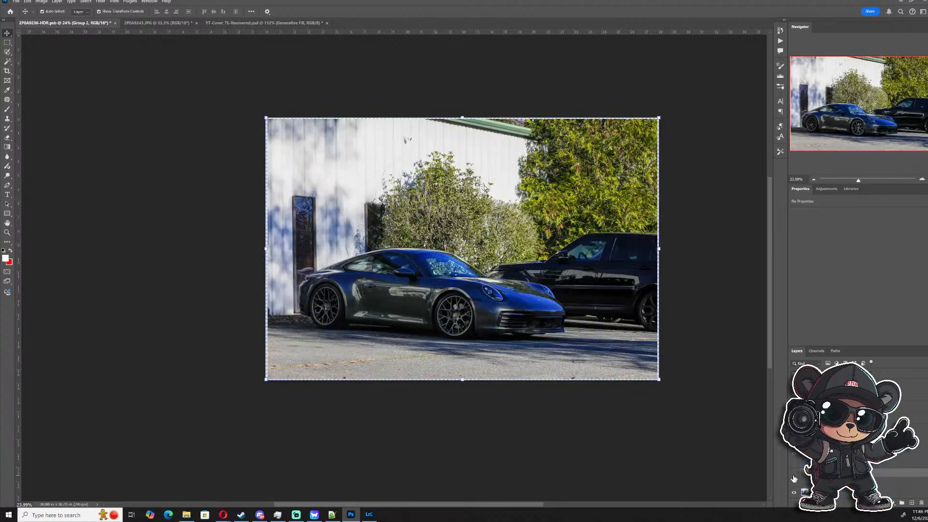
{"action": "left_click", "coordinate": [794, 477]}
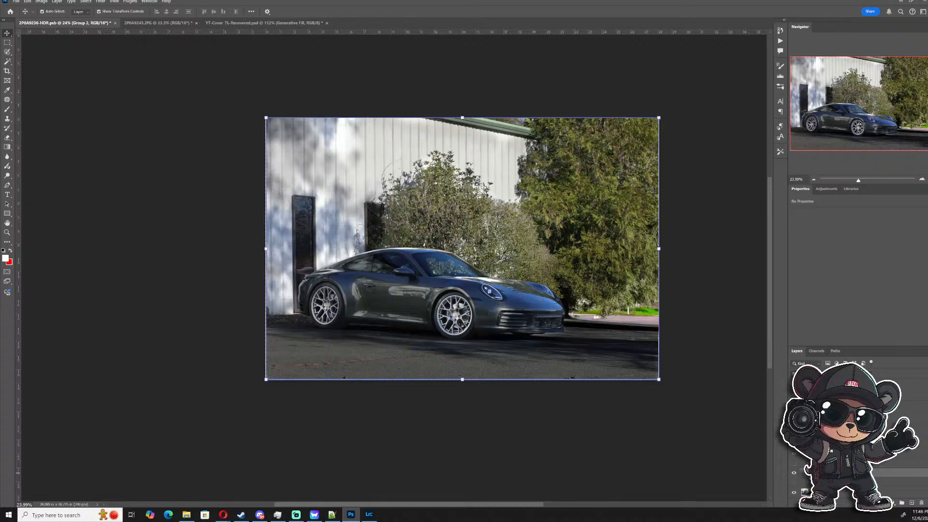
- Expand the nested group of car edits and compare the Porsche with its body-brightening layer hidden and shown
{"action": "left_click", "coordinate": [805, 473]}
{"action": "scroll", "coordinate": [805, 473], "scroll_direction": "down", "scroll_amount": 3}
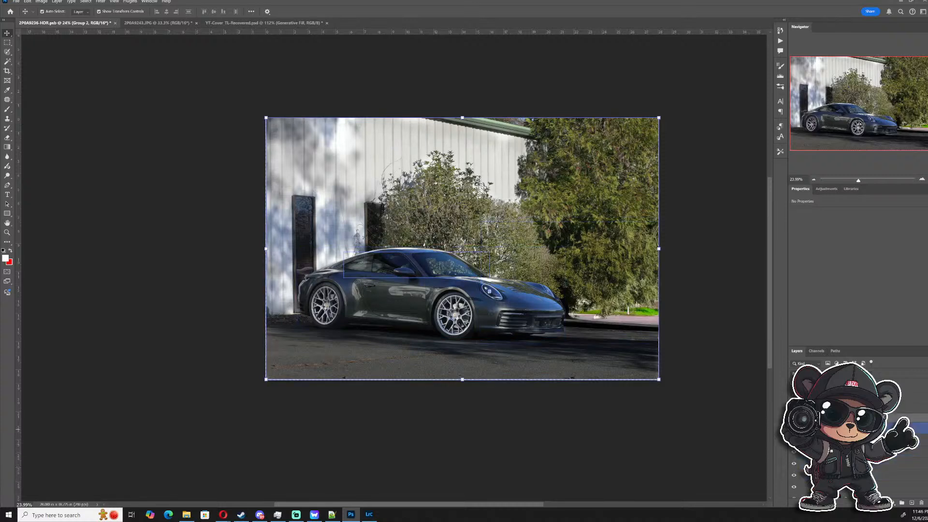
{"action": "left_click", "coordinate": [793, 429]}
{"action": "left_click", "coordinate": [794, 428]}
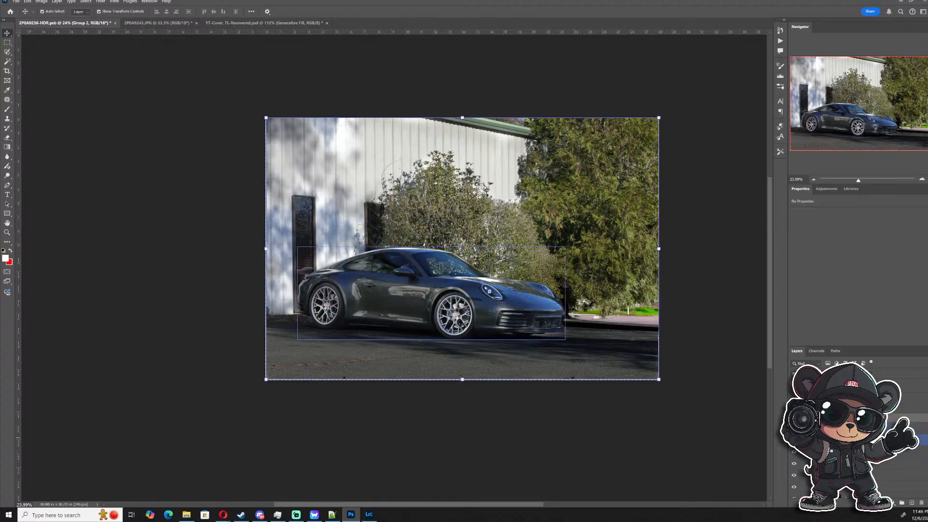
{"action": "left_click", "coordinate": [793, 440]}
{"action": "left_click", "coordinate": [793, 441]}
{"action": "left_click", "coordinate": [793, 440]}
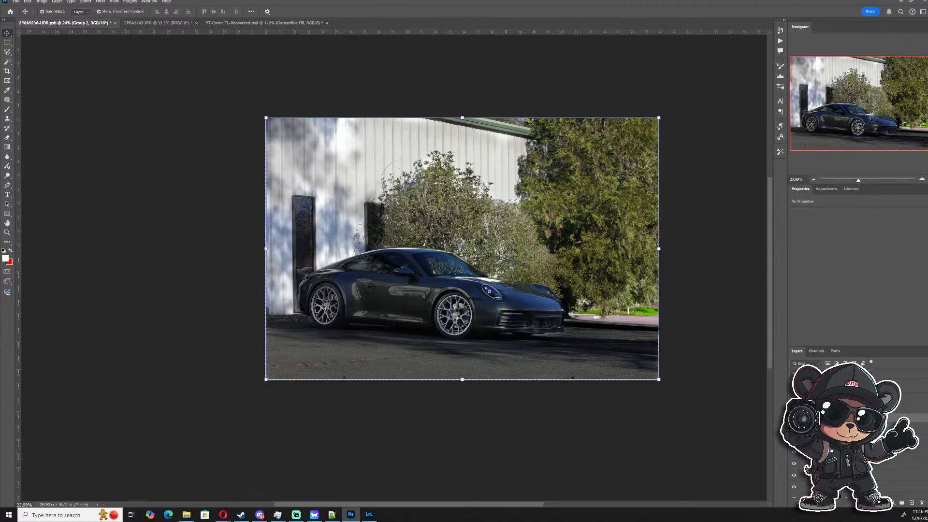
{"action": "left_click", "coordinate": [794, 440]}
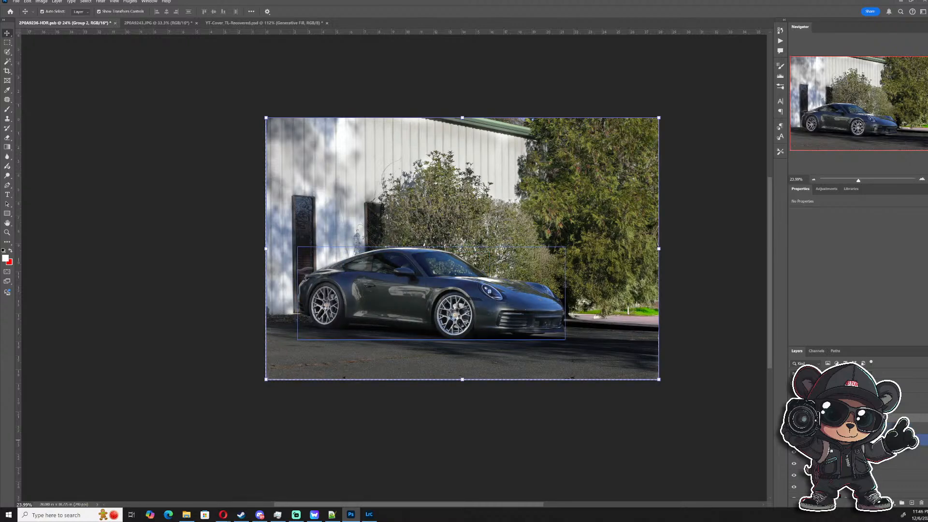
- Hide the fill layers that remove the wall fixture and the black SUV, plus the scene-darkening adjustment
{"action": "left_click", "coordinate": [793, 465]}
{"action": "left_click", "coordinate": [794, 465]}
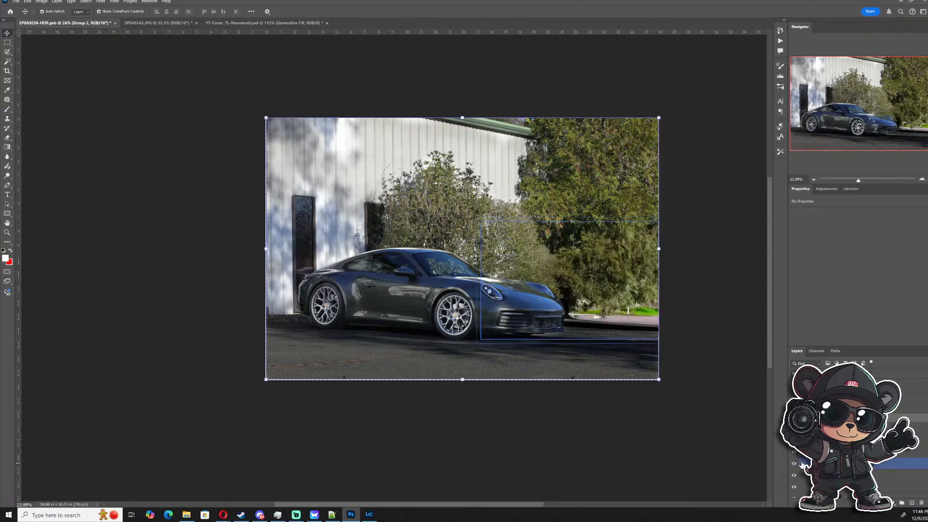
{"action": "scroll", "coordinate": [799, 463], "scroll_direction": "down", "scroll_amount": 1}
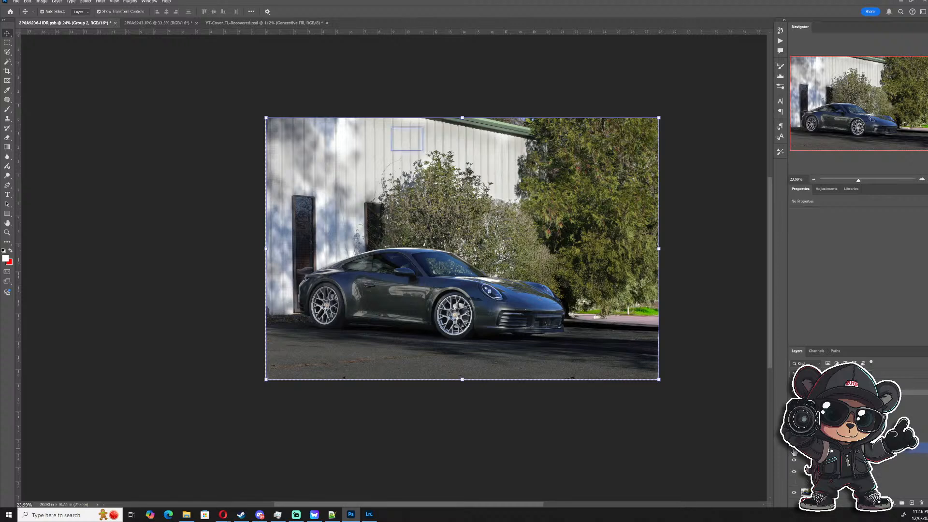
{"action": "left_click", "coordinate": [794, 458]}
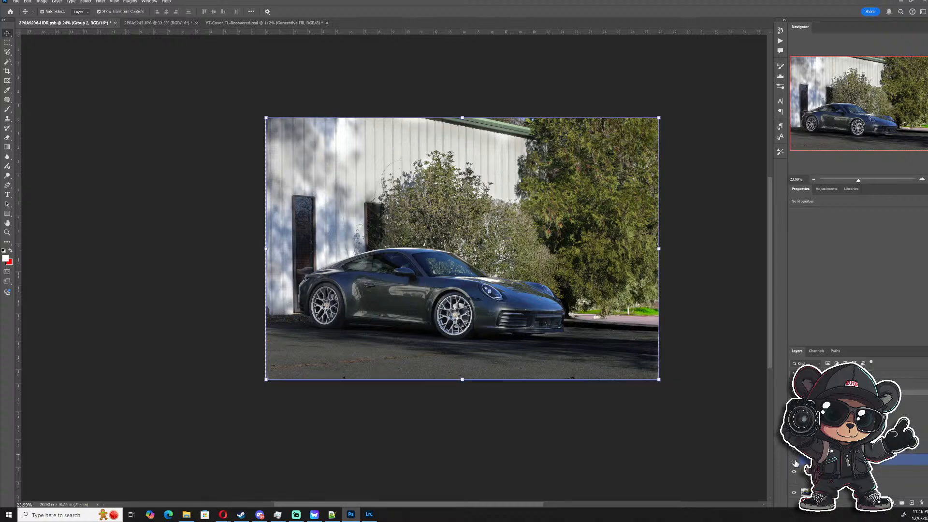
{"action": "left_click", "coordinate": [794, 471]}
{"action": "left_click_drag", "start_coordinate": [795, 471], "coordinate": [794, 450]}
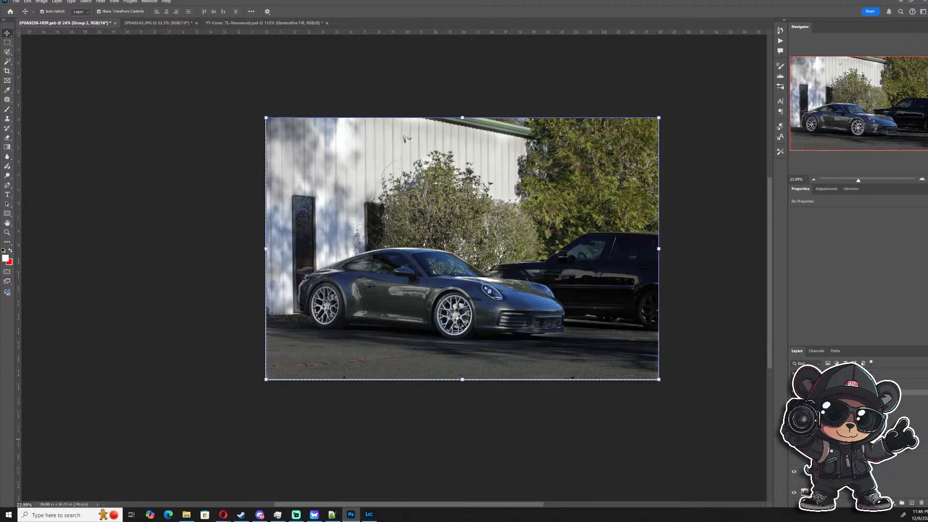
{"action": "left_click", "coordinate": [794, 469]}
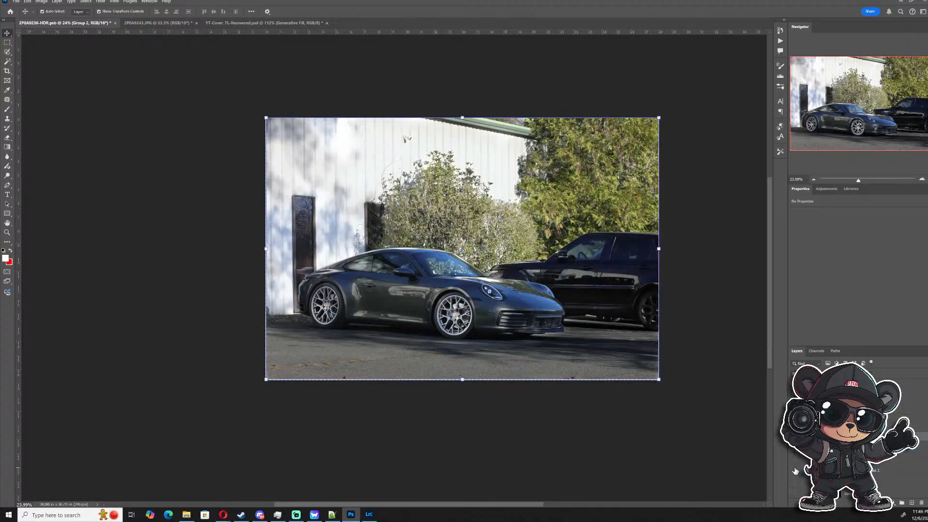
- Compare the photo with the remaining car edits hidden and shown, and hide the wheel and headlight enhancements
{"action": "scroll", "coordinate": [794, 470], "scroll_direction": "down", "scroll_amount": 3}
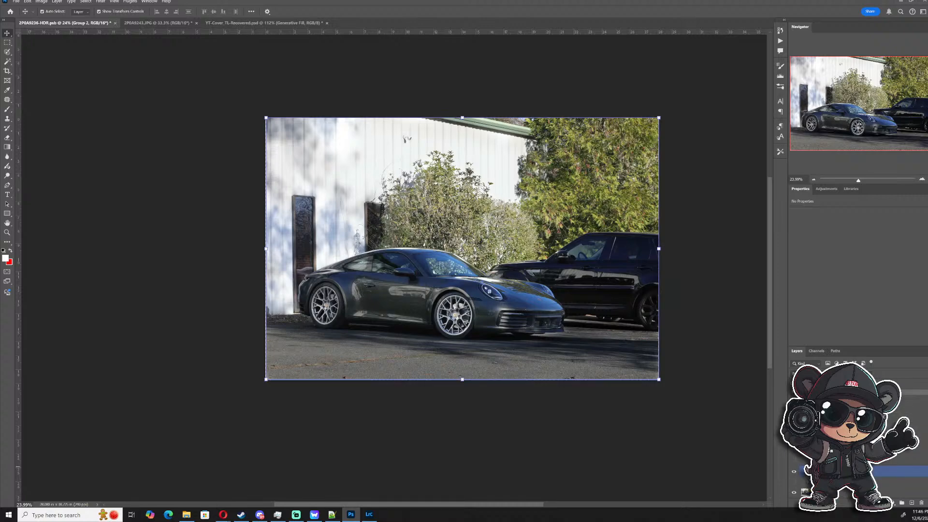
{"action": "left_click", "coordinate": [795, 472]}
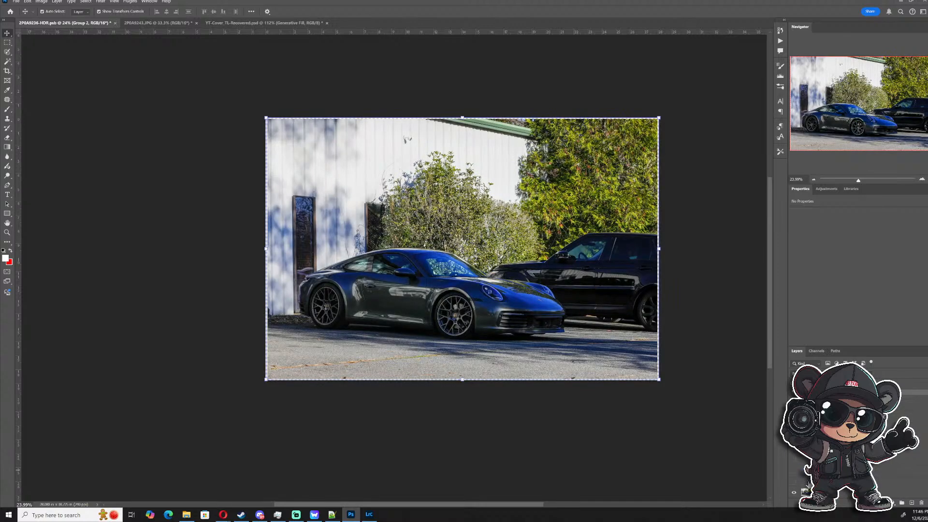
{"action": "left_click", "coordinate": [795, 485]}
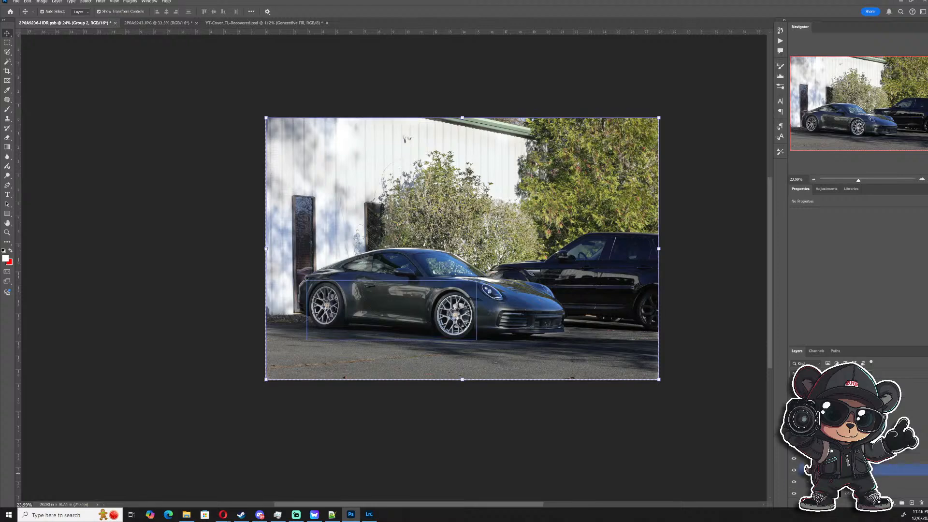
{"action": "left_click", "coordinate": [797, 478]}
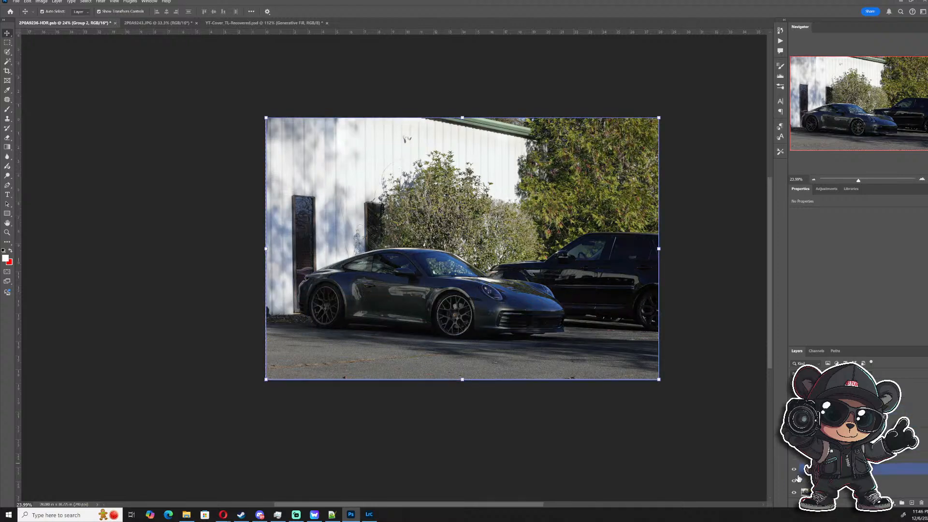
- Compare the car's base brightening layer hidden and shown, and hide the remaining adjustments down to the original photo
{"action": "left_click", "coordinate": [795, 474]}
{"action": "left_click", "coordinate": [795, 473]}
{"action": "left_click", "coordinate": [795, 463]}
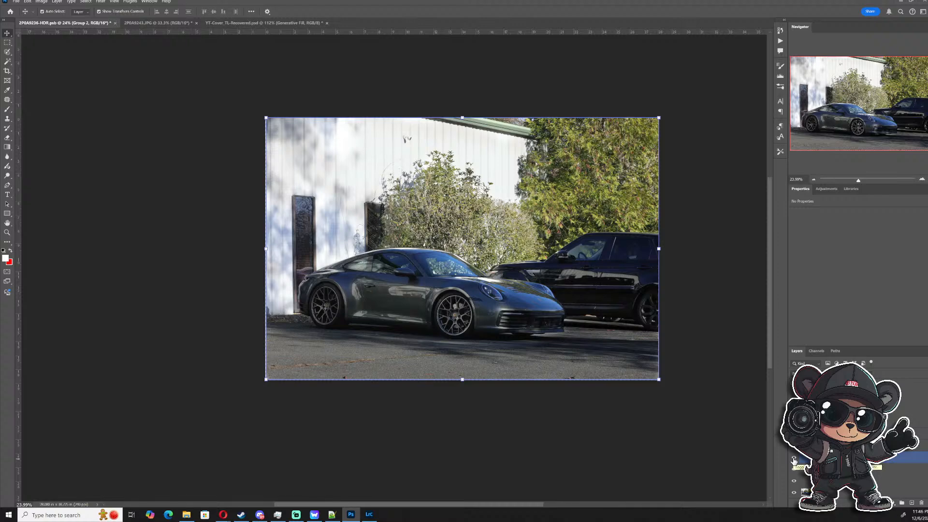
{"action": "left_click", "coordinate": [793, 458]}
{"action": "left_click", "coordinate": [793, 469]}
{"action": "left_click", "coordinate": [794, 481]}
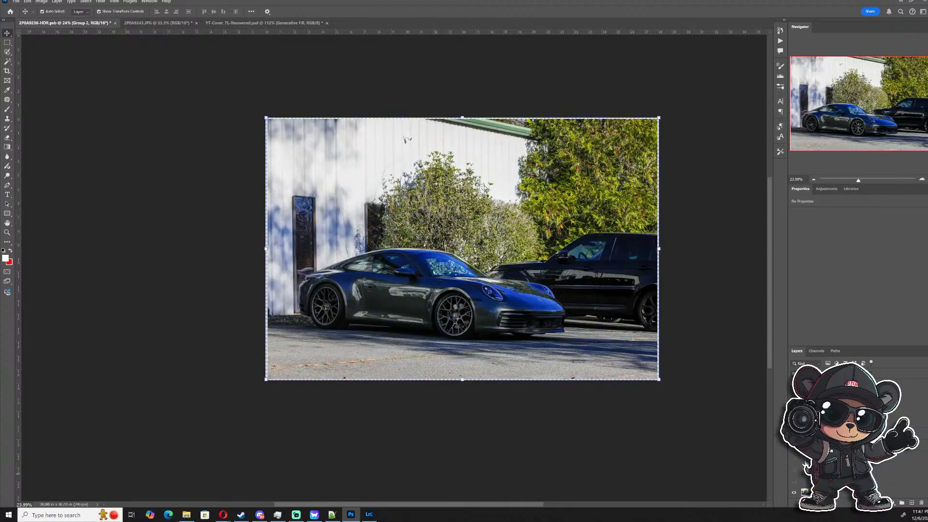
- Select Group 1 and turn the hidden car, pavement, object-removal and color-grading layers back on
{"action": "left_click", "coordinate": [804, 468]}
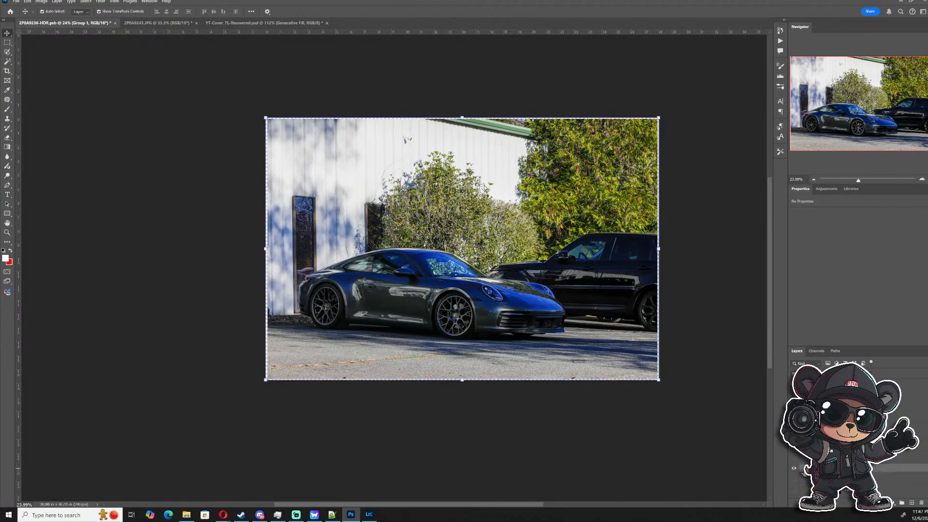
{"action": "left_click", "coordinate": [803, 467]}
{"action": "key", "text": "Delete"}
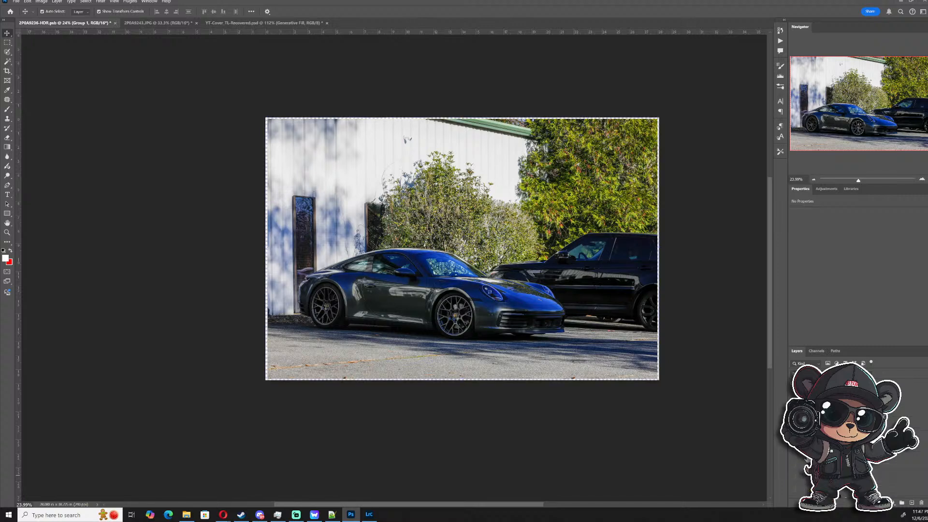
{"action": "left_click", "coordinate": [805, 473]}
{"action": "left_click", "coordinate": [806, 473]}
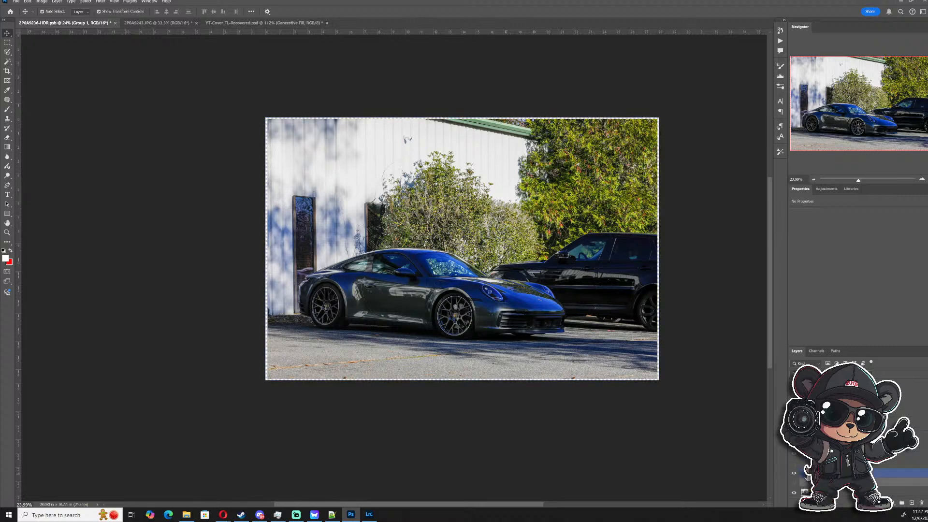
{"action": "left_click", "coordinate": [794, 471]}
{"action": "left_click", "coordinate": [803, 473]}
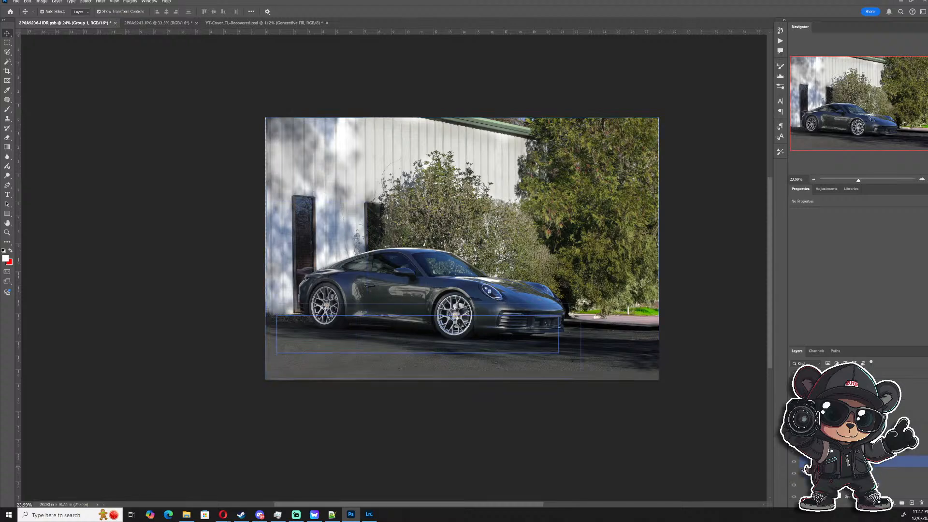
{"action": "scroll", "coordinate": [803, 471], "scroll_direction": "down", "scroll_amount": 3}
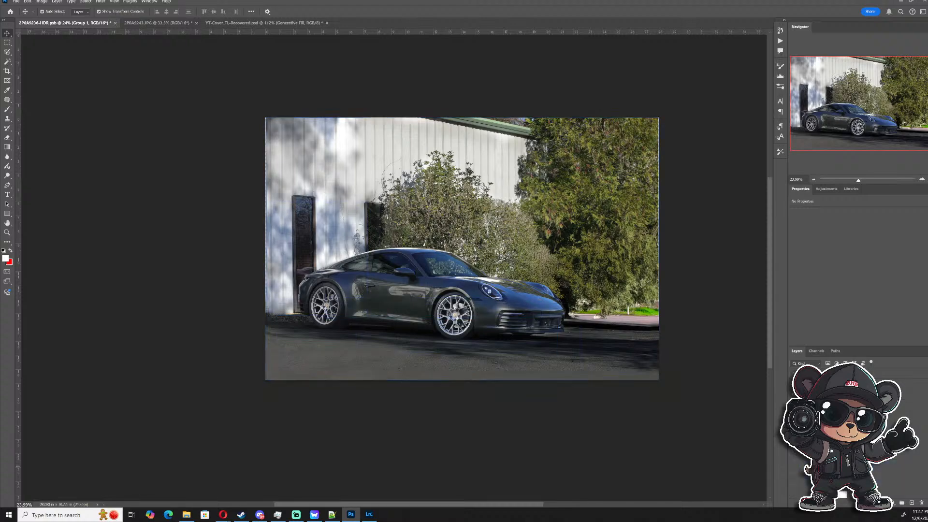
{"action": "left_click", "coordinate": [795, 489]}
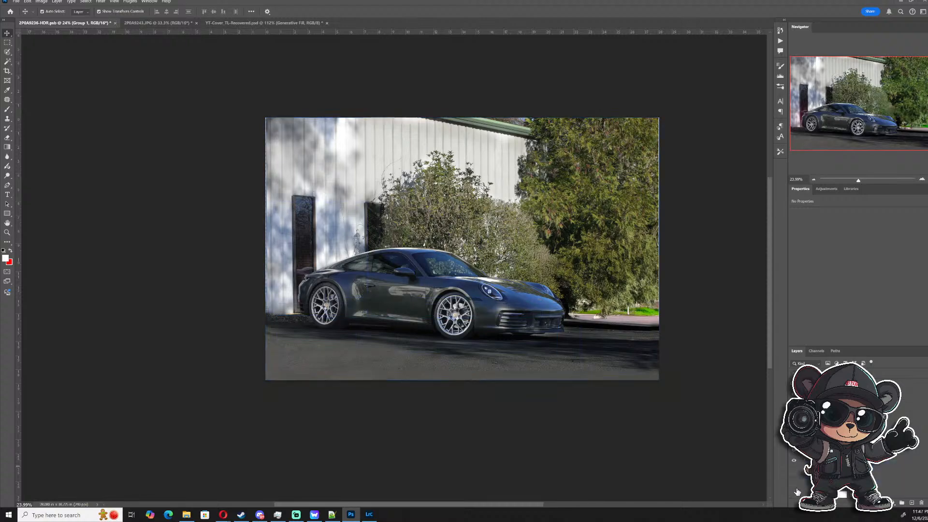
- Turn the remaining color-grading groups back on, compare the car enhancement group hidden and shown, and select Group 4
{"action": "scroll", "coordinate": [804, 473], "scroll_direction": "down", "scroll_amount": 3}
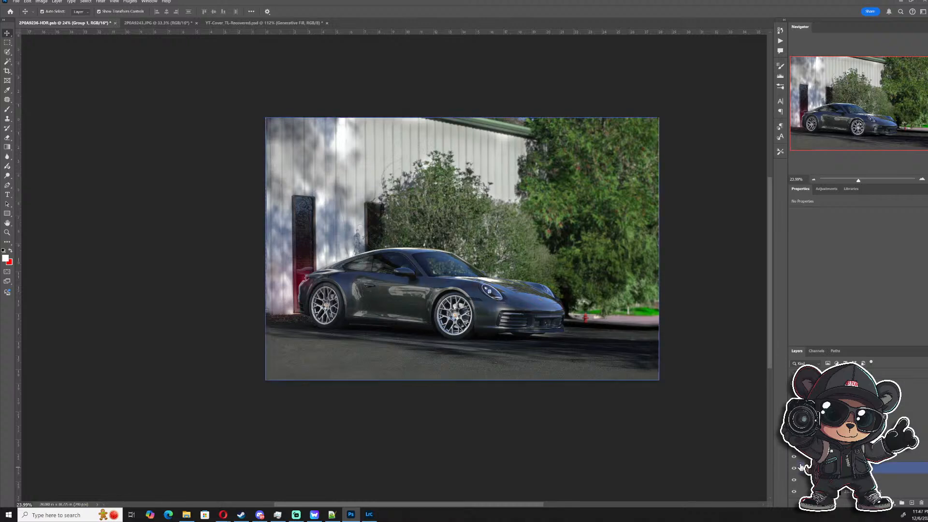
{"action": "scroll", "coordinate": [803, 467], "scroll_direction": "up", "scroll_amount": 5}
{"action": "scroll", "coordinate": [803, 462], "scroll_direction": "up", "scroll_amount": 2}
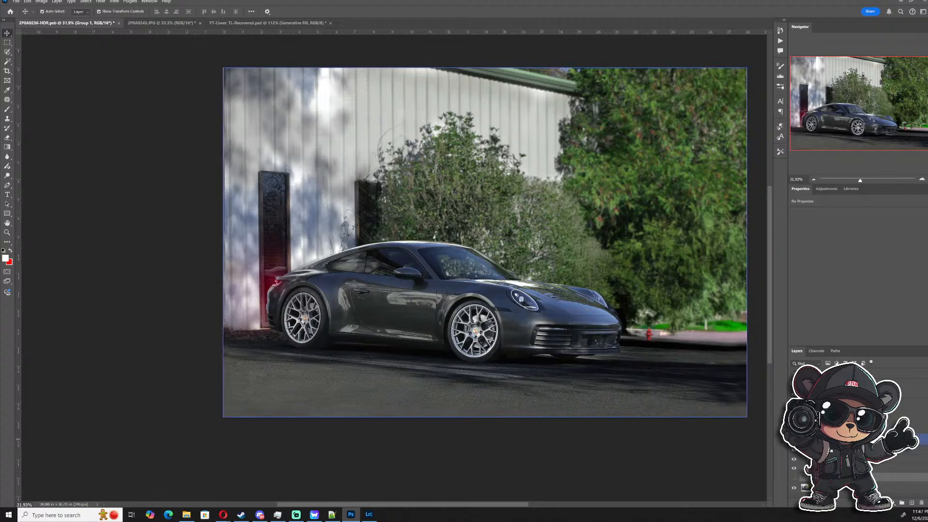
{"action": "left_click", "coordinate": [794, 417]}
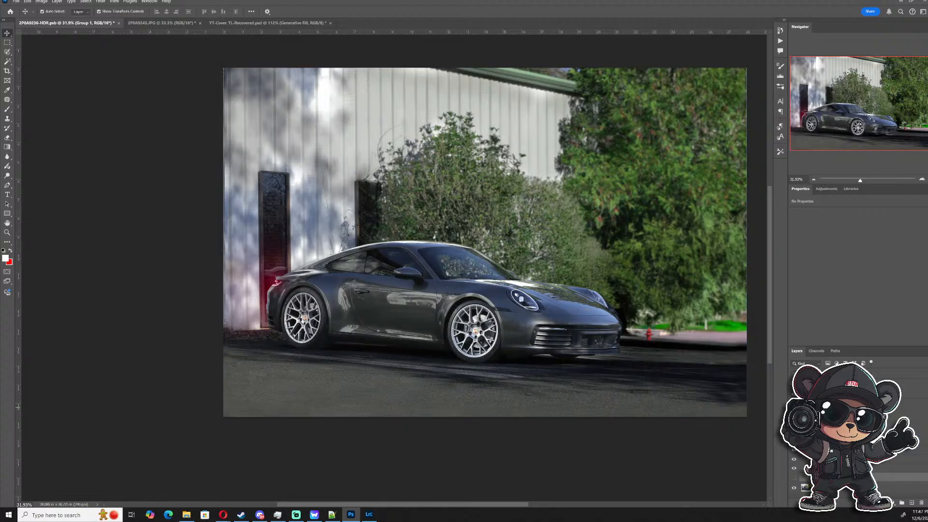
{"action": "left_click", "coordinate": [793, 405]}
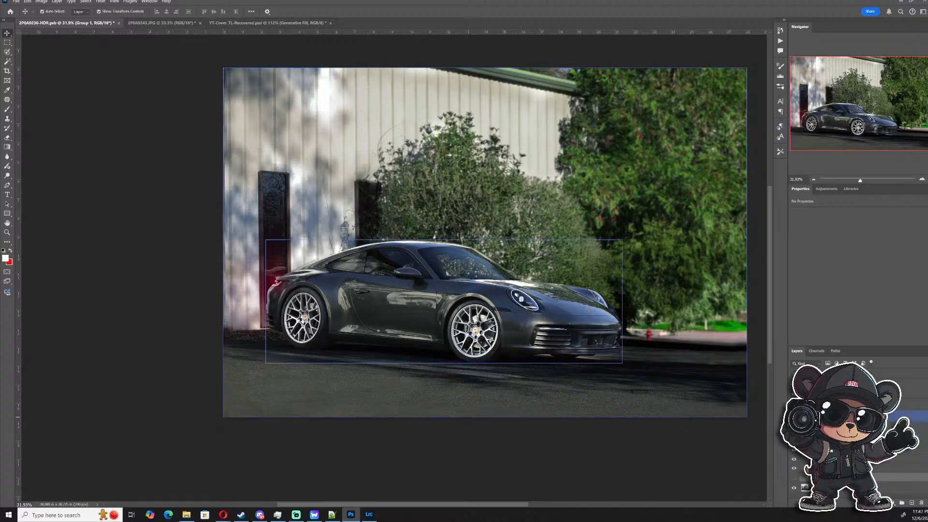
{"action": "left_click", "coordinate": [794, 416]}
{"action": "left_click", "coordinate": [793, 416]}
{"action": "left_click", "coordinate": [909, 394]}
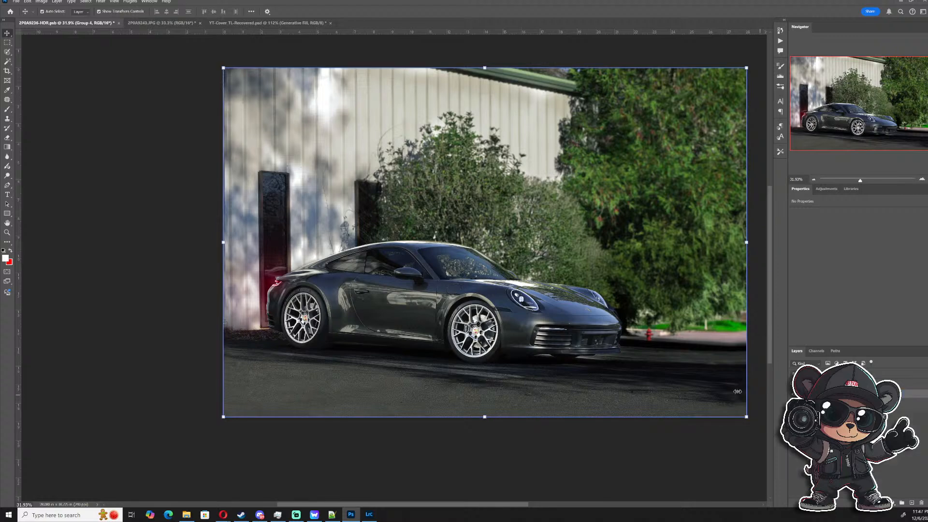
- Inspect the car and the shadowed pavement around its front end up close, checking the effect of a car adjustment layer
{"action": "scroll", "coordinate": [708, 393], "scroll_direction": "up", "scroll_amount": 5}
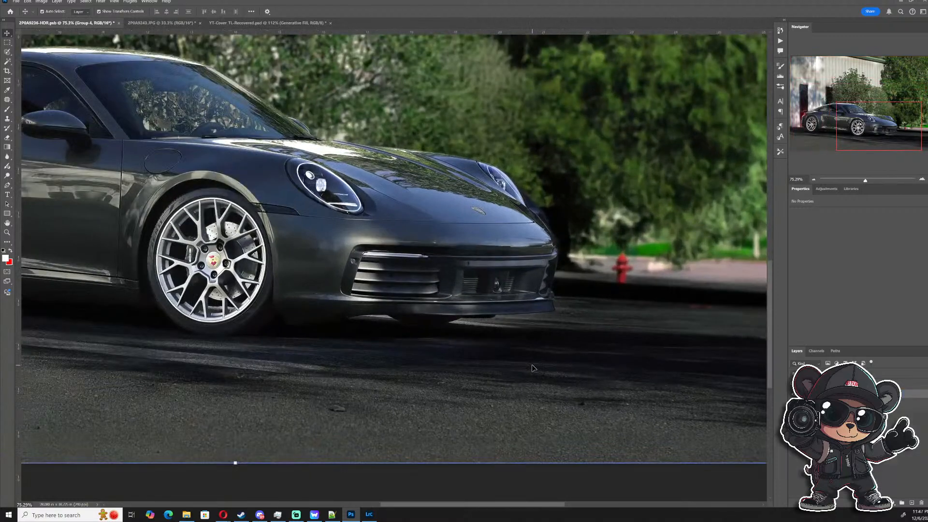
{"action": "scroll", "coordinate": [532, 366], "scroll_direction": "down", "scroll_amount": 2}
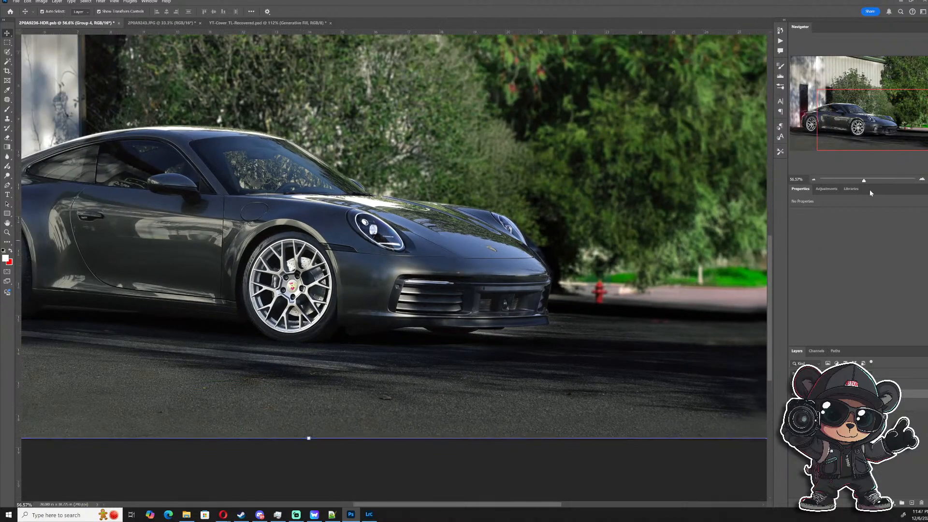
{"action": "left_click_drag", "start_coordinate": [895, 130], "coordinate": [873, 132]}
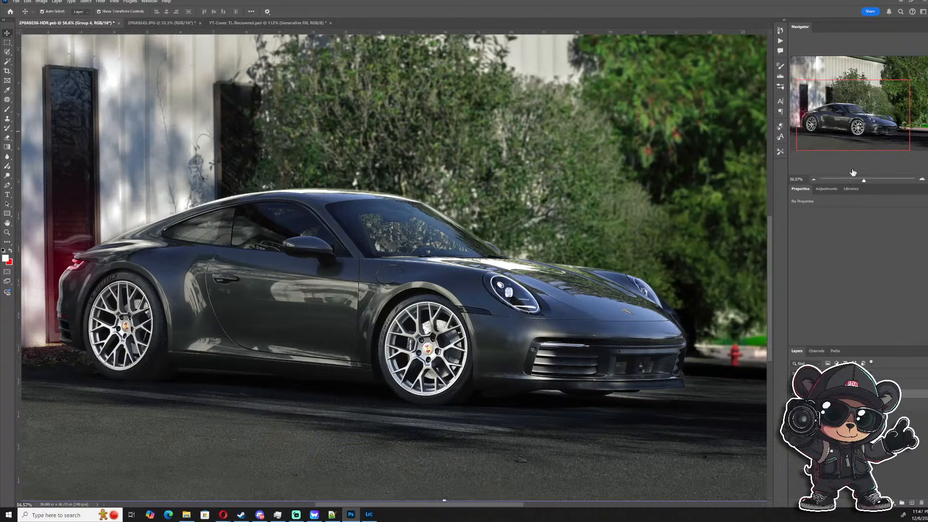
{"action": "scroll", "coordinate": [696, 319], "scroll_direction": "up", "scroll_amount": 1}
{"action": "scroll", "coordinate": [696, 319], "scroll_direction": "up", "scroll_amount": 1}
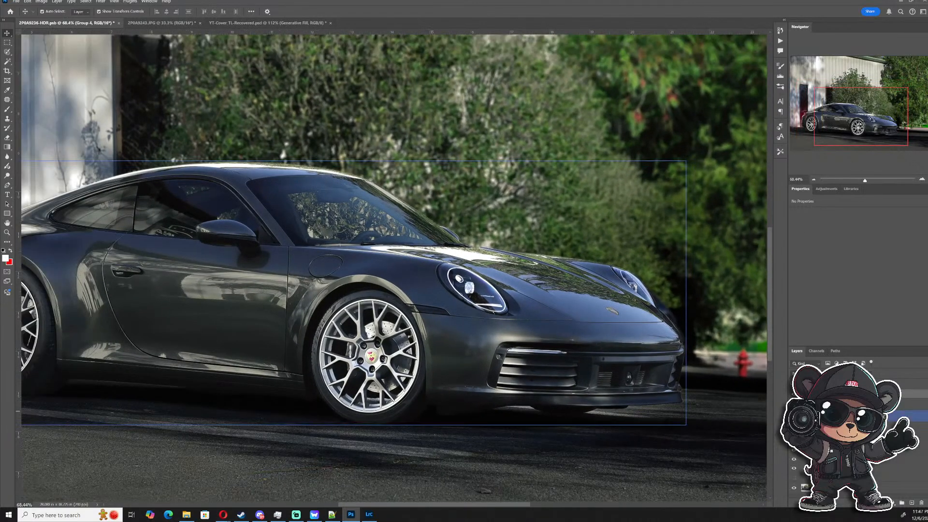
{"action": "left_click", "coordinate": [794, 414]}
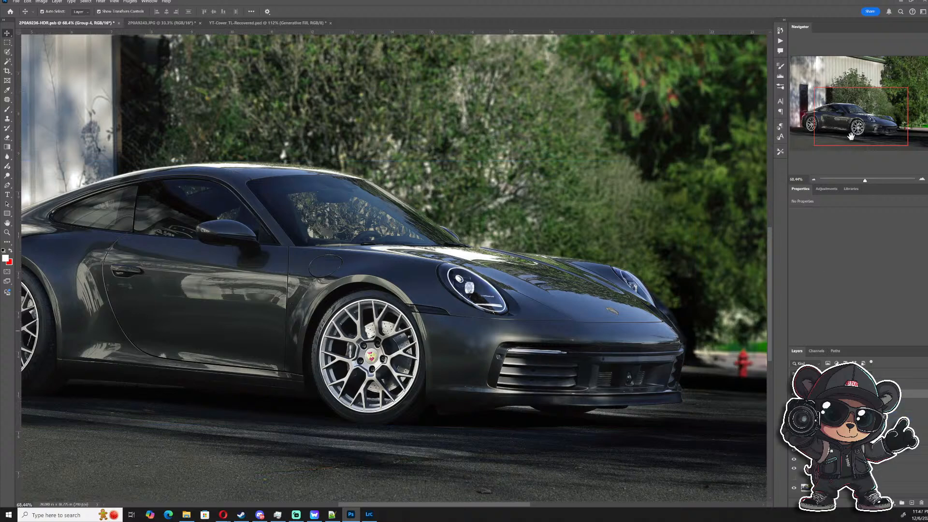
{"action": "left_click_drag", "start_coordinate": [850, 136], "coordinate": [849, 140]}
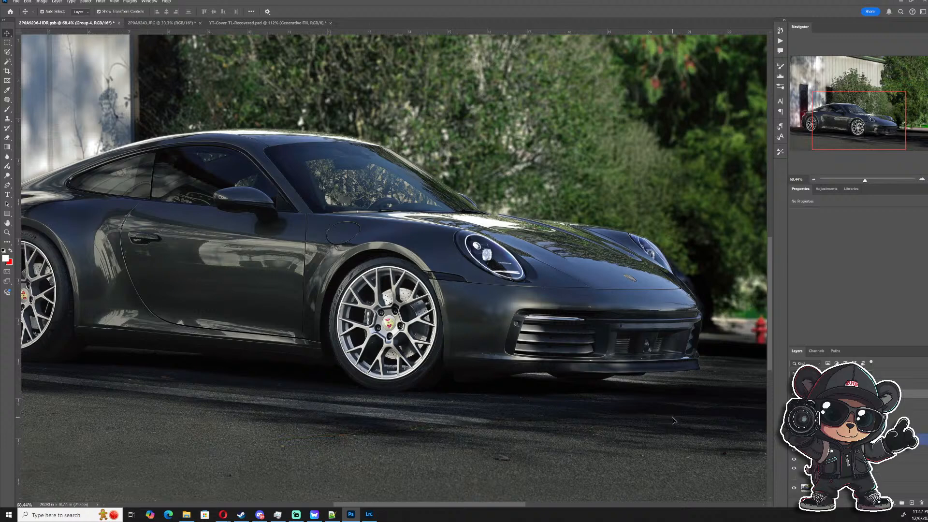
- Add an Exposure adjustment above the car's exposure layer, set it to about -0.73, and invert its mask to black
{"action": "left_click", "coordinate": [831, 418]}
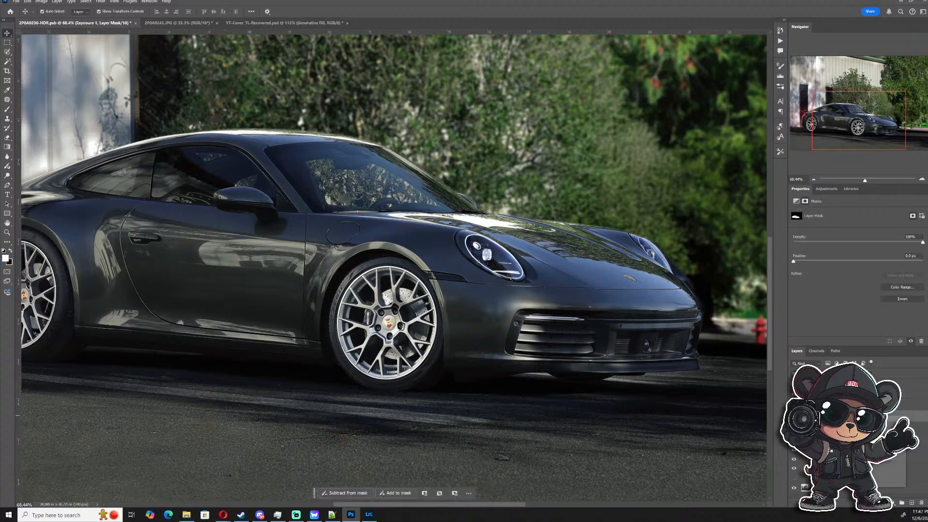
{"action": "left_click", "coordinate": [811, 415]}
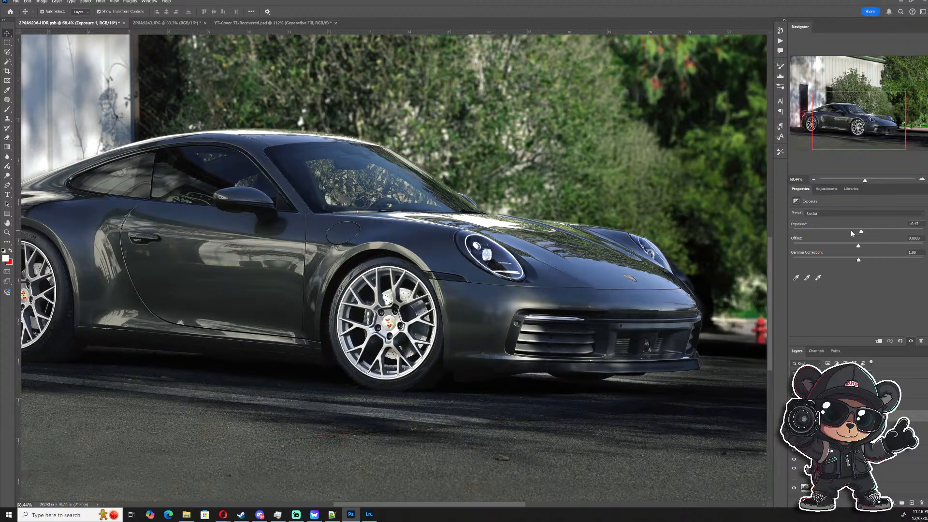
{"action": "left_click", "coordinate": [851, 232]}
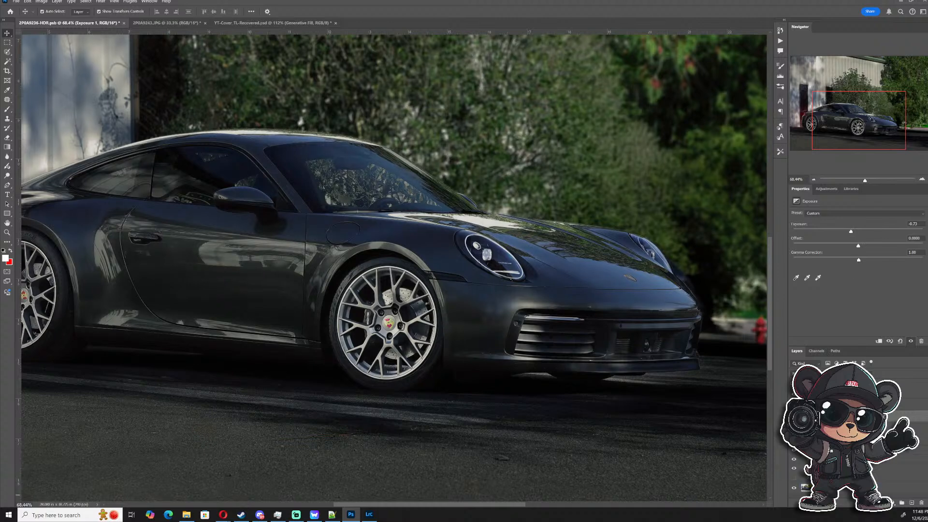
{"action": "left_click", "coordinate": [882, 503]}
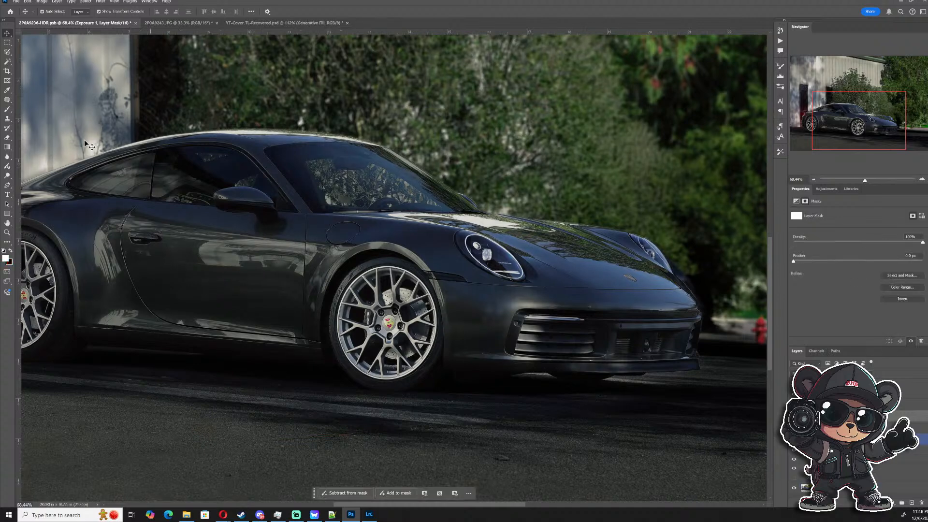
{"action": "key", "text": "b"}
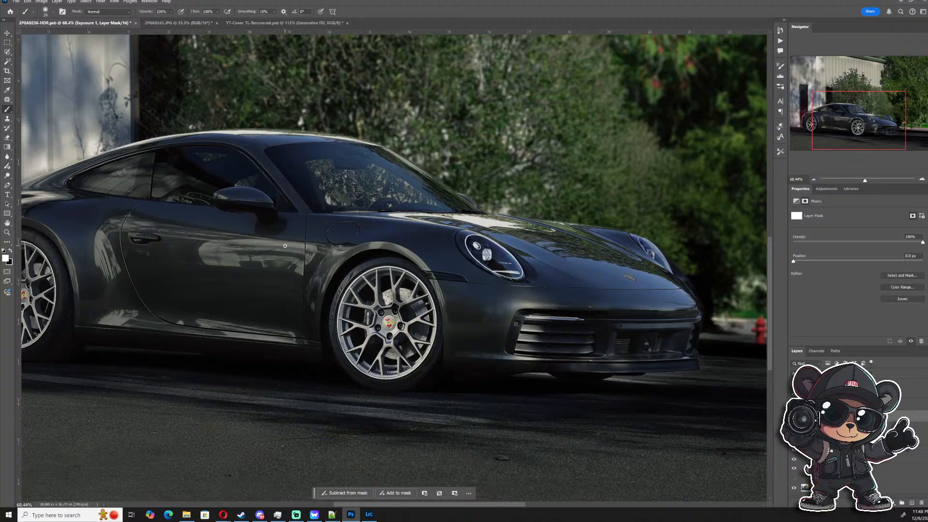
{"action": "key", "text": "ctrl+i"}
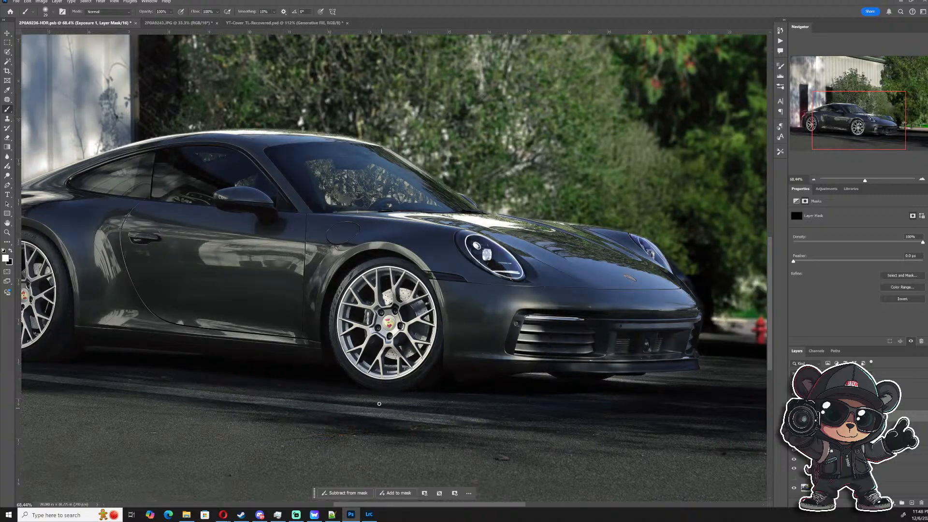
- Paint the Exposure mask at 13% brush opacity to darken the pavement in front of the front wheel and bumper
{"action": "left_click_drag", "start_coordinate": [354, 419], "coordinate": [396, 427]}
{"action": "key", "text": "1"}
{"action": "scroll", "coordinate": [551, 424], "scroll_direction": "up", "scroll_amount": 2}
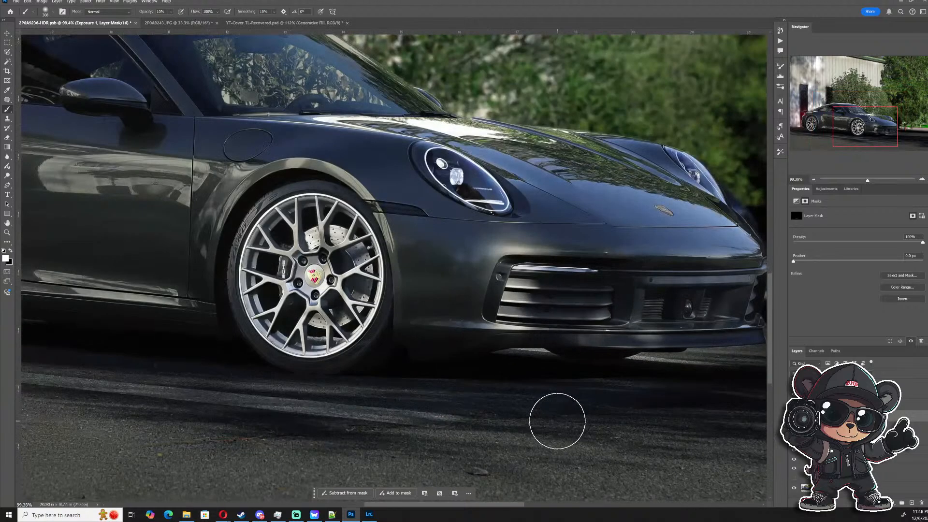
{"action": "left_click_drag", "start_coordinate": [561, 396], "coordinate": [524, 397]}
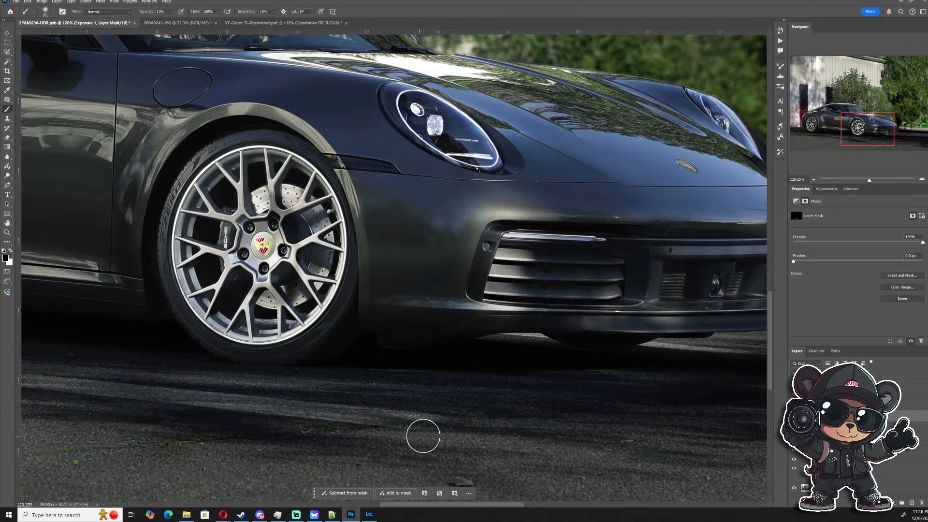
{"action": "key", "text": "x"}
- Add a Hue/Saturation adjustment layer and set its hue to +180
{"action": "left_click", "coordinate": [895, 503]}
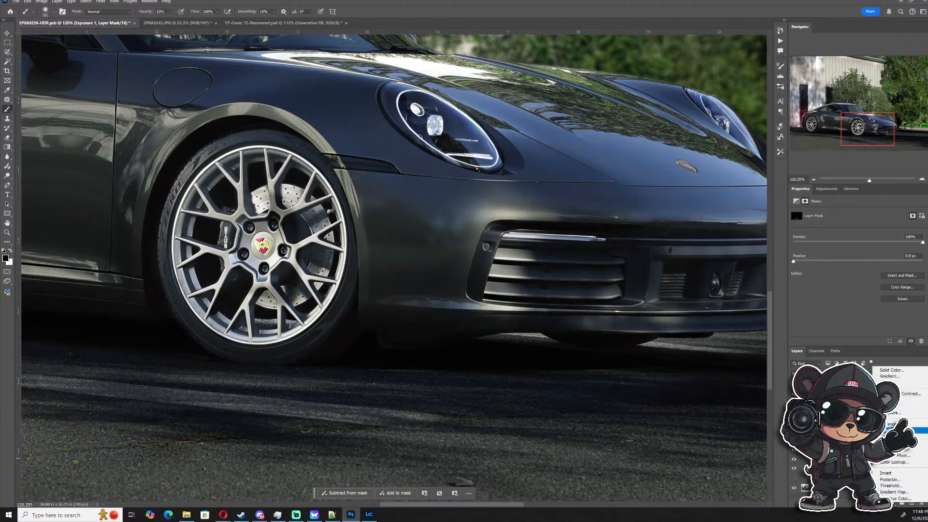
{"action": "left_click", "coordinate": [908, 430]}
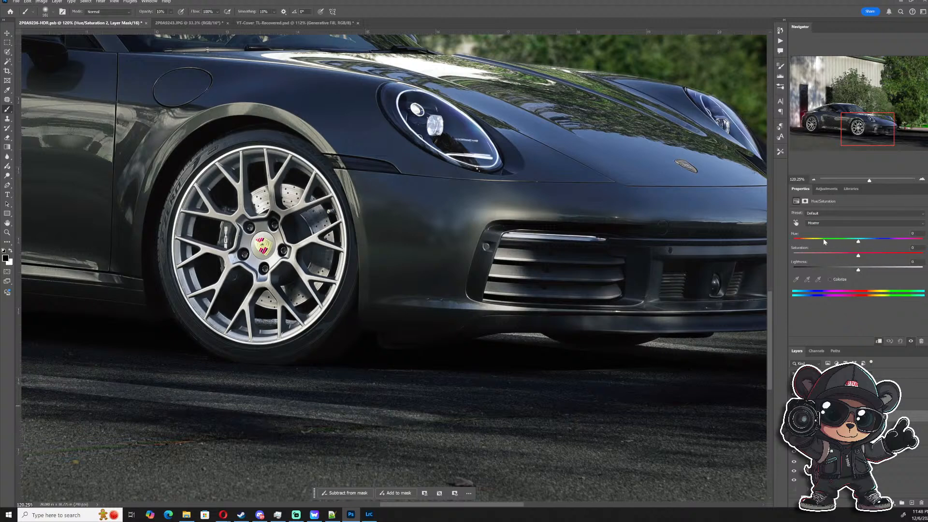
{"action": "left_click_drag", "start_coordinate": [859, 240], "coordinate": [922, 244]}
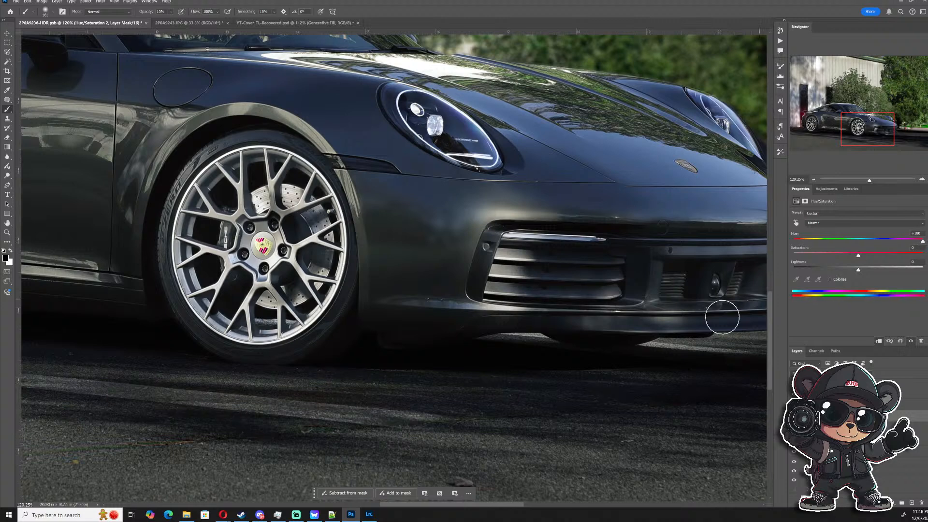
- Return to the Exposure mask, brush more shadow onto the pavement along the car, and soften the outer edge with black
{"action": "left_click", "coordinate": [821, 426]}
{"action": "scroll", "coordinate": [660, 390], "scroll_direction": "down", "scroll_amount": 4}
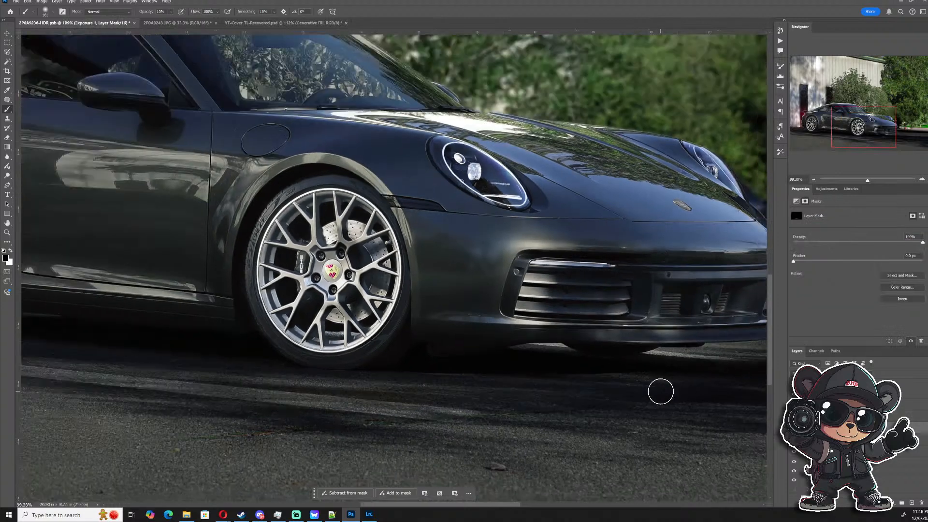
{"action": "scroll", "coordinate": [662, 388], "scroll_direction": "up", "scroll_amount": 2}
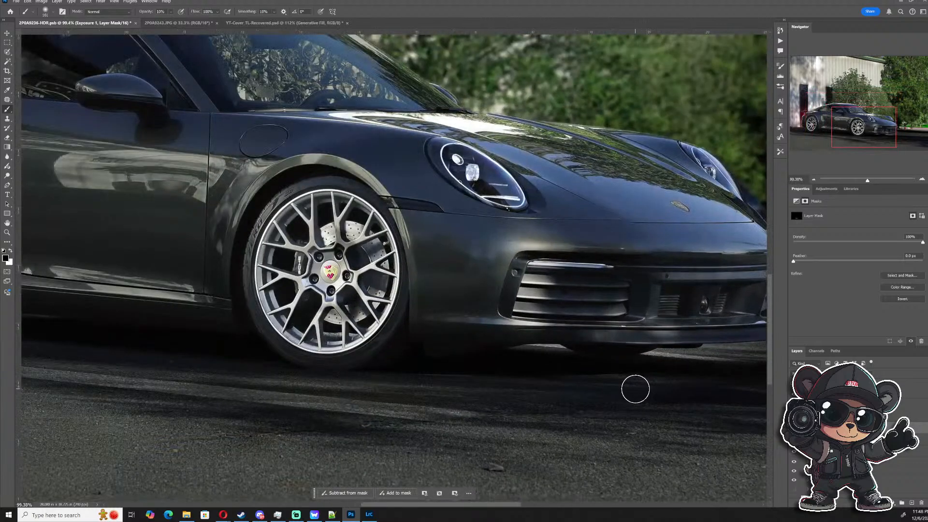
{"action": "key", "text": "x"}
{"action": "mouse_move", "coordinate": [607, 382]}
{"action": "left_mouse_down"}
{"action": "mouse_move", "coordinate": [571, 392]}
{"action": "mouse_move", "coordinate": [651, 399]}
{"action": "mouse_move", "coordinate": [535, 408]}
{"action": "mouse_move", "coordinate": [721, 385]}
{"action": "mouse_move", "coordinate": [603, 398]}
{"action": "mouse_move", "coordinate": [632, 390]}
{"action": "mouse_move", "coordinate": [560, 389]}
{"action": "mouse_move", "coordinate": [728, 392]}
{"action": "mouse_move", "coordinate": [460, 402]}
{"action": "mouse_move", "coordinate": [733, 384]}
{"action": "mouse_move", "coordinate": [502, 389]}
{"action": "mouse_move", "coordinate": [739, 384]}
{"action": "mouse_move", "coordinate": [462, 404]}
{"action": "mouse_move", "coordinate": [689, 407]}
{"action": "mouse_move", "coordinate": [475, 417]}
{"action": "mouse_move", "coordinate": [611, 418]}
{"action": "mouse_move", "coordinate": [238, 415]}
{"action": "mouse_move", "coordinate": [487, 418]}
{"action": "mouse_move", "coordinate": [244, 410]}
{"action": "mouse_move", "coordinate": [412, 411]}
{"action": "mouse_move", "coordinate": [165, 439]}
{"action": "left_mouse_up"}
{"action": "key", "text": "x"}
{"action": "mouse_move", "coordinate": [373, 454]}
{"action": "left_mouse_down"}
{"action": "mouse_move", "coordinate": [477, 455]}
{"action": "mouse_move", "coordinate": [153, 437]}
{"action": "mouse_move", "coordinate": [360, 448]}
{"action": "mouse_move", "coordinate": [281, 447]}
{"action": "mouse_move", "coordinate": [202, 430]}
{"action": "mouse_move", "coordinate": [561, 428]}
{"action": "left_mouse_up"}
{"action": "scroll", "coordinate": [561, 428], "scroll_direction": "down", "scroll_amount": 5}
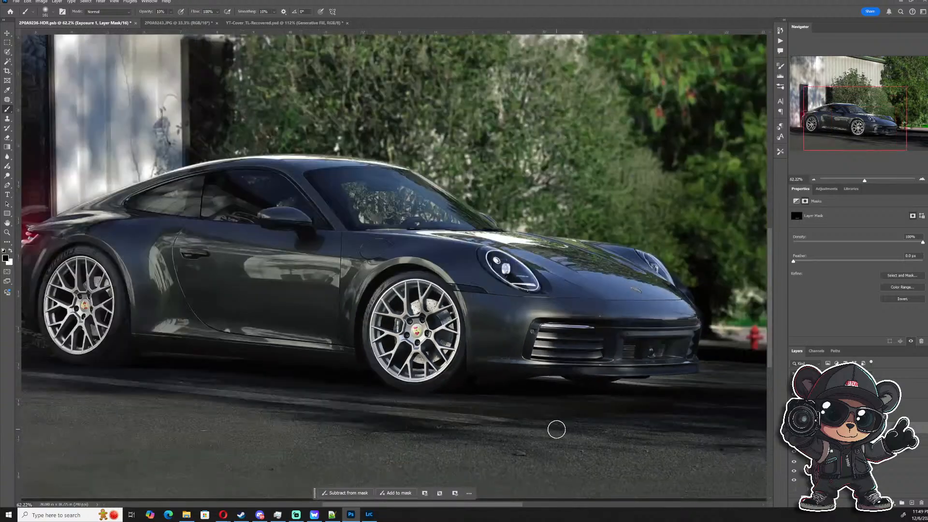
- Darken the bright pavement strip directly beneath the front bumper by painting white on the Exposure mask with a smaller brush
{"action": "scroll", "coordinate": [592, 423], "scroll_direction": "up", "scroll_amount": 7}
{"action": "scroll", "coordinate": [646, 396], "scroll_direction": "up", "scroll_amount": 3}
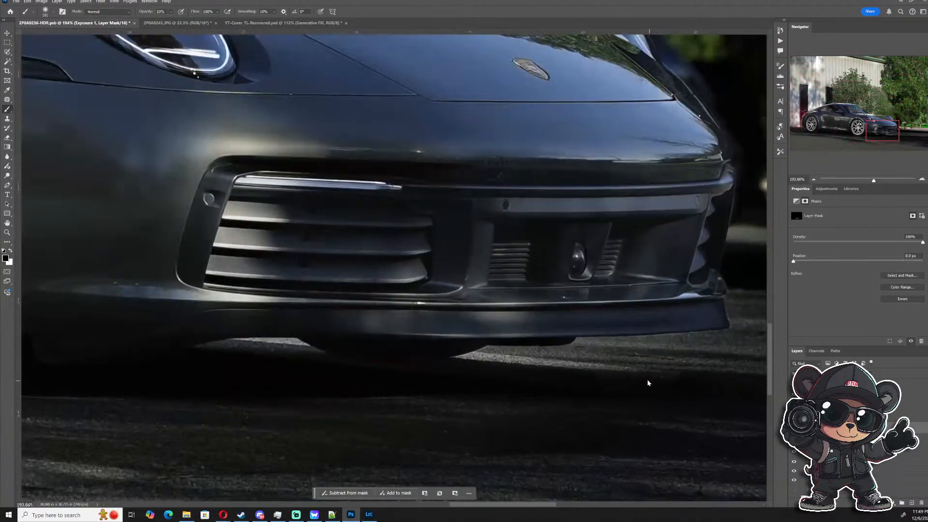
{"action": "key", "text": "bracketleft"}
{"action": "key", "text": "bracketleft"}
{"action": "key", "text": "bracketleft"}
{"action": "key", "text": "bracketleft"}
{"action": "key", "text": "bracketleft"}
{"action": "key", "text": "bracketleft"}
{"action": "key", "text": "bracketleft"}
{"action": "key", "text": "x"}
{"action": "mouse_move", "coordinate": [614, 370]}
{"action": "left_mouse_down"}
{"action": "mouse_move", "coordinate": [482, 381]}
{"action": "mouse_move", "coordinate": [748, 345]}
{"action": "mouse_move", "coordinate": [450, 372]}
{"action": "mouse_move", "coordinate": [656, 344]}
{"action": "mouse_move", "coordinate": [433, 368]}
{"action": "mouse_move", "coordinate": [702, 344]}
{"action": "mouse_move", "coordinate": [488, 369]}
{"action": "mouse_move", "coordinate": [502, 372]}
{"action": "mouse_move", "coordinate": [648, 357]}
{"action": "mouse_move", "coordinate": [434, 369]}
{"action": "mouse_move", "coordinate": [571, 351]}
{"action": "mouse_move", "coordinate": [549, 350]}
{"action": "mouse_move", "coordinate": [421, 365]}
{"action": "mouse_move", "coordinate": [716, 341]}
{"action": "mouse_move", "coordinate": [478, 362]}
{"action": "mouse_move", "coordinate": [676, 357]}
{"action": "mouse_move", "coordinate": [694, 351]}
{"action": "mouse_move", "coordinate": [633, 351]}
{"action": "mouse_move", "coordinate": [739, 345]}
{"action": "mouse_move", "coordinate": [436, 358]}
{"action": "mouse_move", "coordinate": [655, 356]}
{"action": "mouse_move", "coordinate": [460, 376]}
{"action": "mouse_move", "coordinate": [692, 354]}
{"action": "mouse_move", "coordinate": [693, 342]}
{"action": "mouse_move", "coordinate": [456, 352]}
{"action": "mouse_move", "coordinate": [704, 345]}
{"action": "mouse_move", "coordinate": [470, 367]}
{"action": "left_mouse_up"}
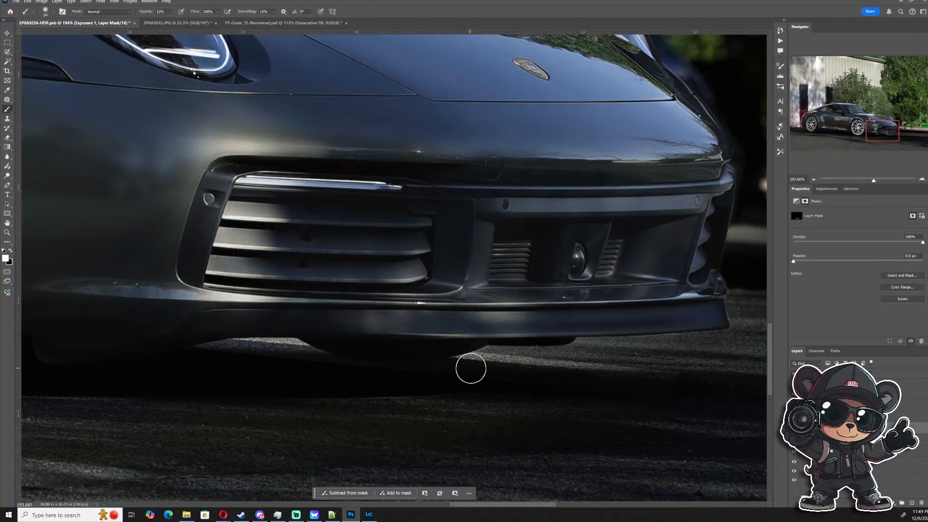
- Extend the painted shadow beneath the car's nose from the bumper's outer corner toward the front wheel
{"action": "scroll", "coordinate": [470, 372], "scroll_direction": "down", "scroll_amount": 3}
{"action": "mouse_move", "coordinate": [396, 362]}
{"action": "left_mouse_down"}
{"action": "mouse_move", "coordinate": [307, 360]}
{"action": "mouse_move", "coordinate": [400, 354]}
{"action": "mouse_move", "coordinate": [291, 358]}
{"action": "mouse_move", "coordinate": [411, 351]}
{"action": "mouse_move", "coordinate": [319, 355]}
{"action": "mouse_move", "coordinate": [516, 362]}
{"action": "mouse_move", "coordinate": [289, 361]}
{"action": "left_mouse_up"}
{"action": "scroll", "coordinate": [317, 364], "scroll_direction": "down", "scroll_amount": 4}
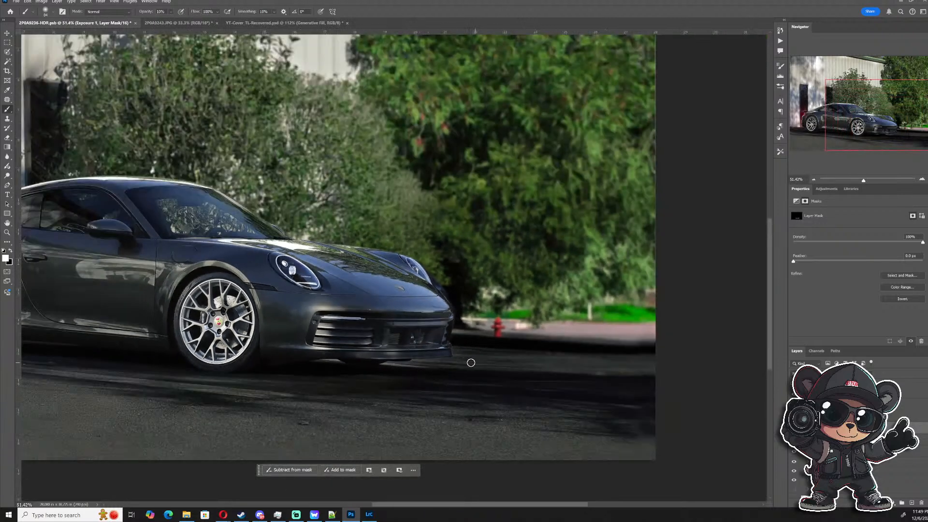
{"action": "right_click", "coordinate": [417, 372], "text": "alt"}
{"action": "mouse_move", "coordinate": [448, 365]}
{"action": "left_mouse_down"}
{"action": "mouse_move", "coordinate": [320, 372]}
{"action": "mouse_move", "coordinate": [285, 359]}
{"action": "left_mouse_up"}
{"action": "key", "text": "x"}
{"action": "scroll", "coordinate": [415, 382], "scroll_direction": "down", "scroll_amount": 4}
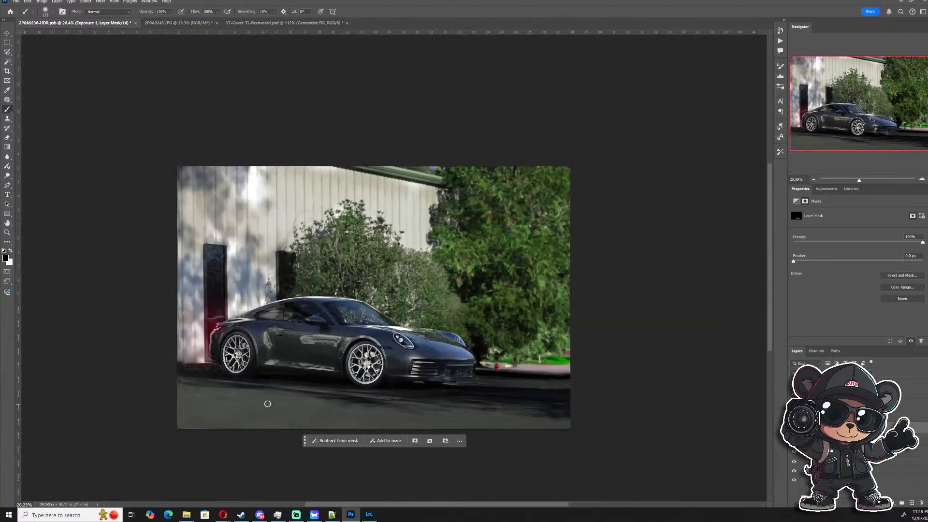
- Compare the full photo with individual adjustment layers hidden and shown
{"action": "scroll", "coordinate": [241, 389], "scroll_direction": "up", "scroll_amount": 1}
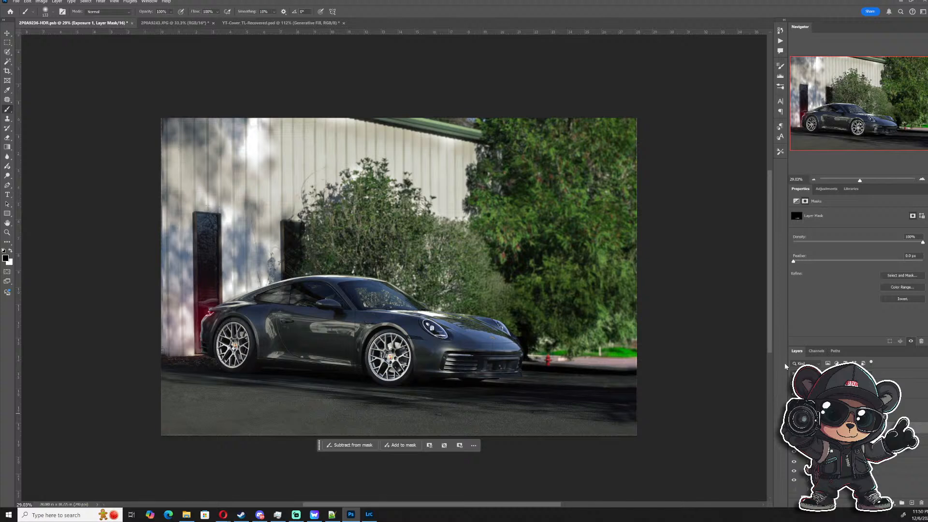
{"action": "scroll", "coordinate": [841, 445], "scroll_direction": "down", "scroll_amount": 1}
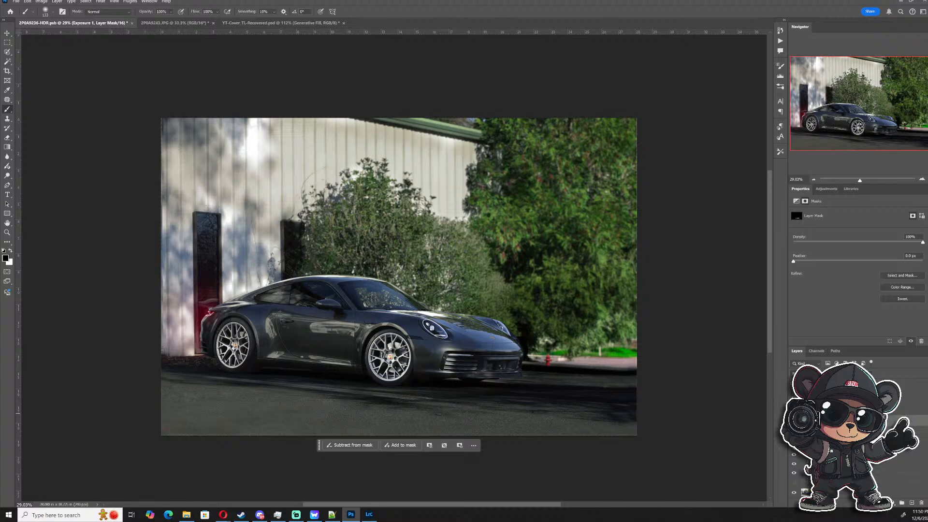
{"action": "left_click", "coordinate": [793, 454]}
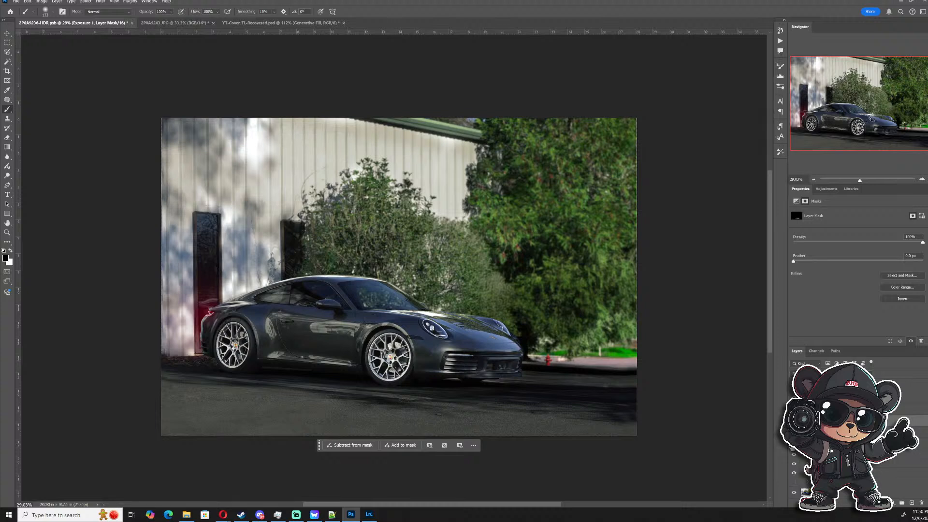
{"action": "left_click", "coordinate": [794, 445]}
{"action": "left_click", "coordinate": [793, 445]}
- Add a Brightness/Contrast adjustment above the Hue/Saturation layer and lower its brightness to about -22
{"action": "left_click", "coordinate": [895, 411]}
{"action": "left_click", "coordinate": [900, 502]}
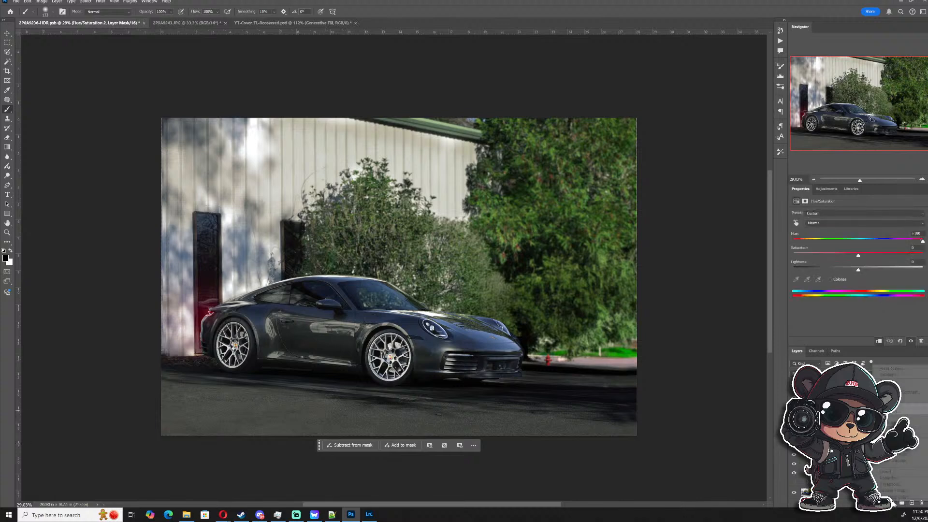
{"action": "left_click", "coordinate": [910, 394]}
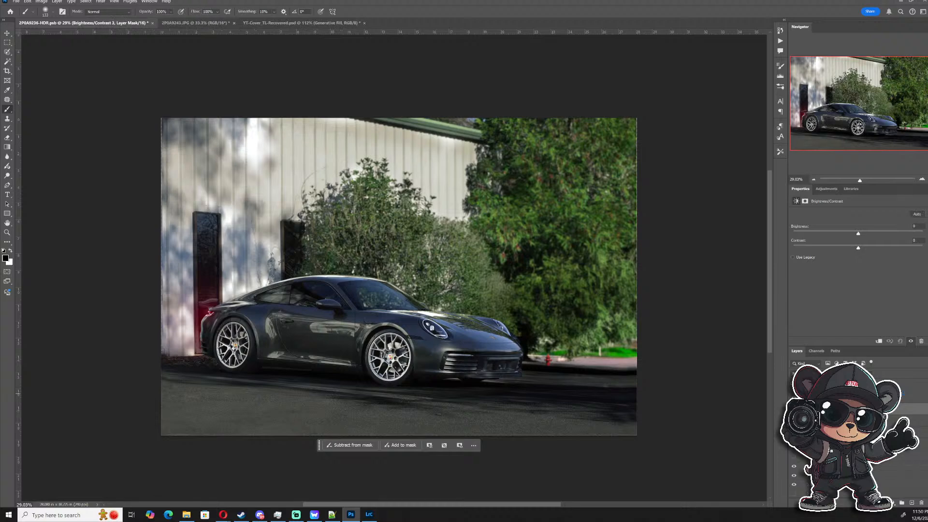
{"action": "left_click_drag", "start_coordinate": [858, 235], "coordinate": [849, 234]}
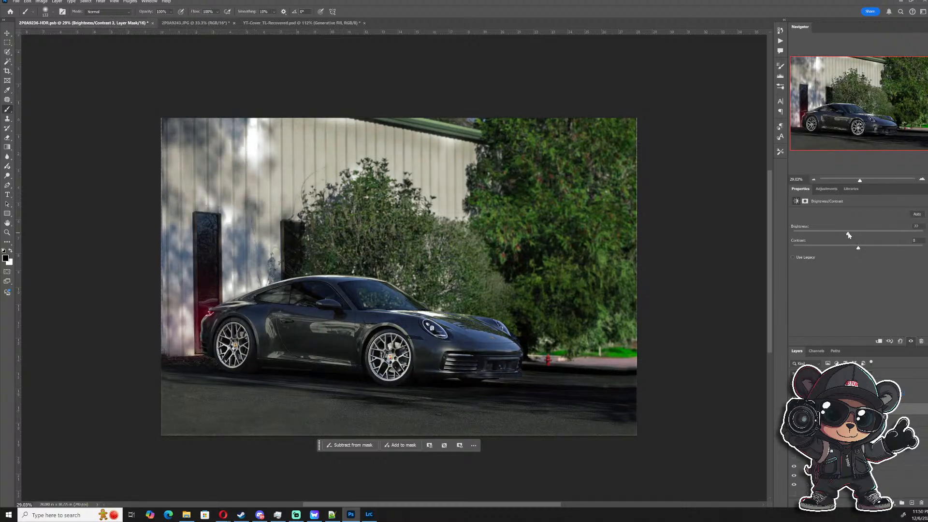
- Copy the car mask from the FS 8-bit - IAZY copy 2 layer onto Gradient Map 1, replacing its existing mask
{"action": "scroll", "coordinate": [879, 472], "scroll_direction": "down", "scroll_amount": 1}
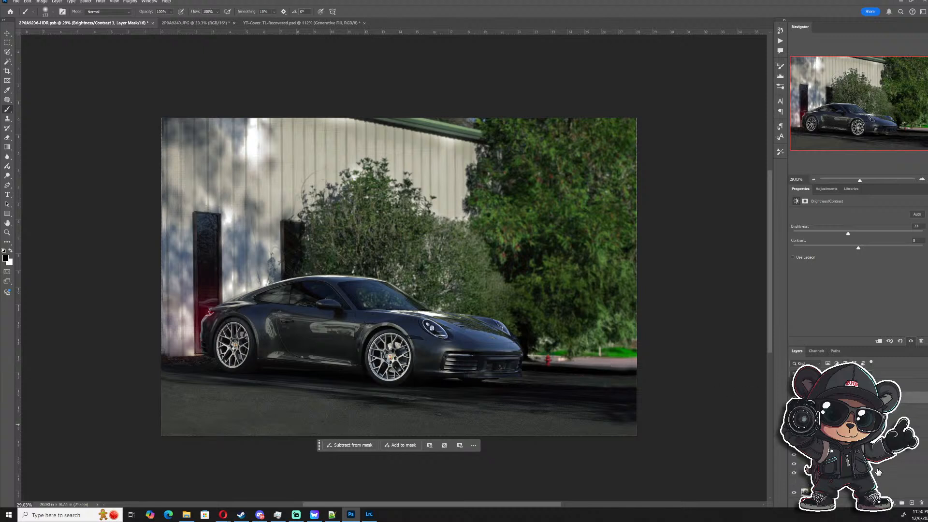
{"action": "scroll", "coordinate": [865, 454], "scroll_direction": "down", "scroll_amount": 4}
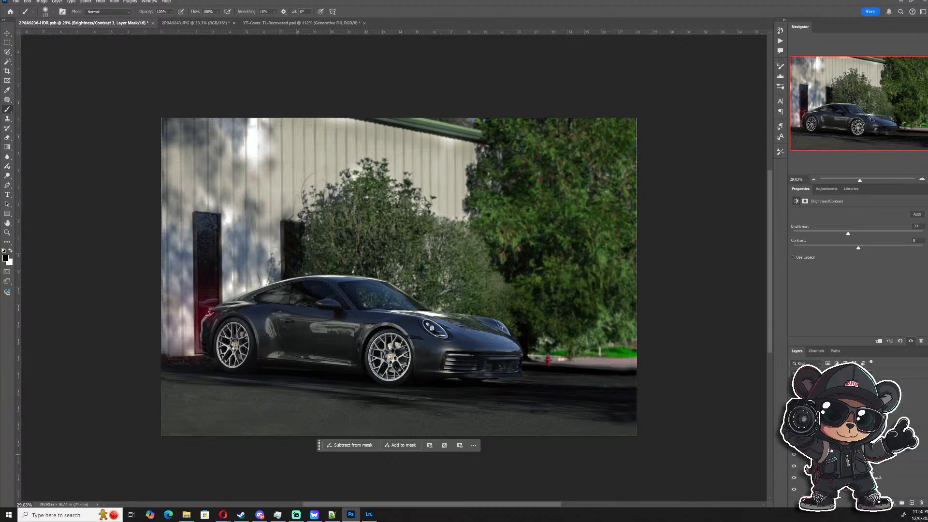
{"action": "left_click", "coordinate": [860, 441]}
{"action": "scroll", "coordinate": [860, 441], "scroll_direction": "up", "scroll_amount": 3}
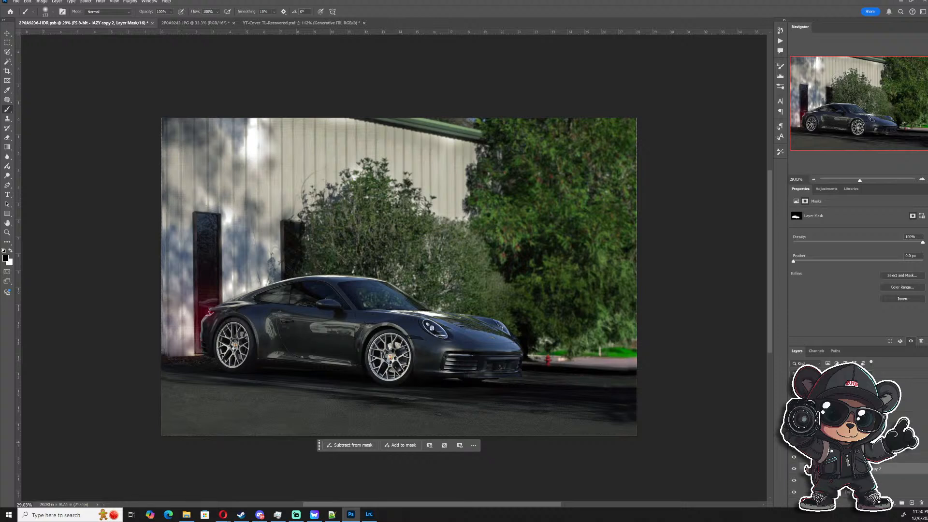
{"action": "scroll", "coordinate": [860, 442], "scroll_direction": "down", "scroll_amount": 1}
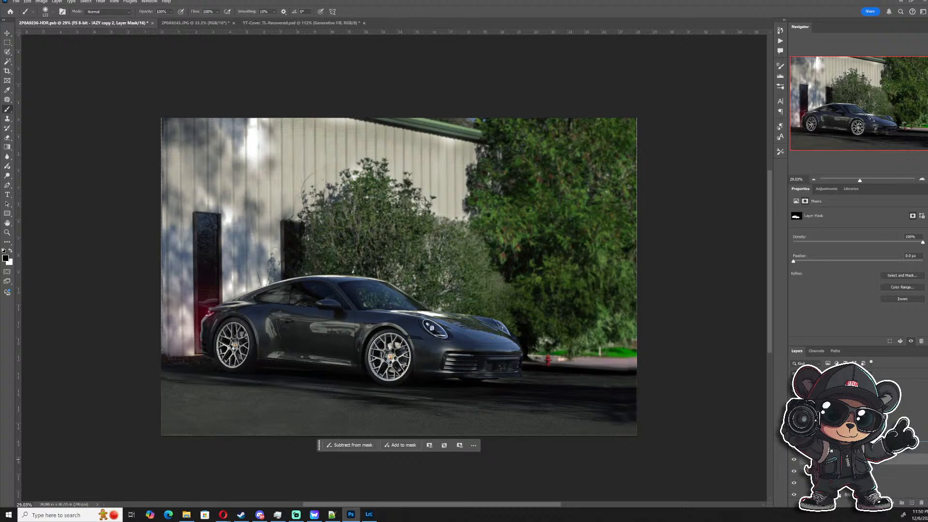
{"action": "left_click_drag", "start_coordinate": [860, 442], "coordinate": [859, 403]}
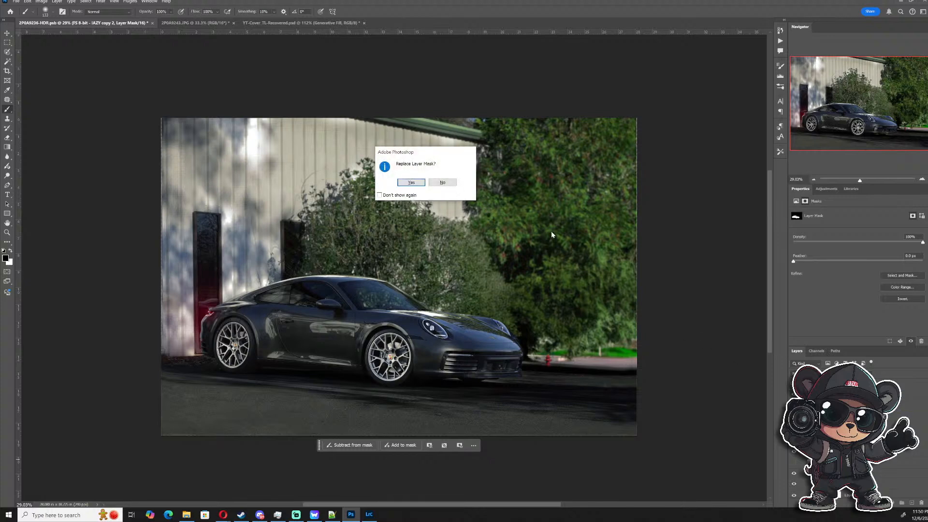
{"action": "left_click", "coordinate": [417, 181]}
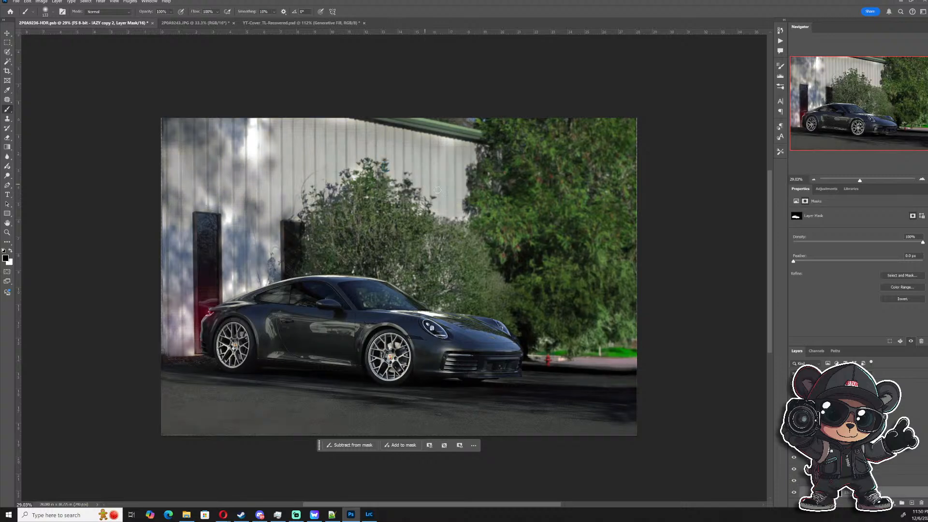
- Copy the car mask from Gradient Map 1 onto the Brightness/Contrast 3 layer, replacing its mask, and delete the gradient map's own mask
{"action": "left_click", "coordinate": [802, 423]}
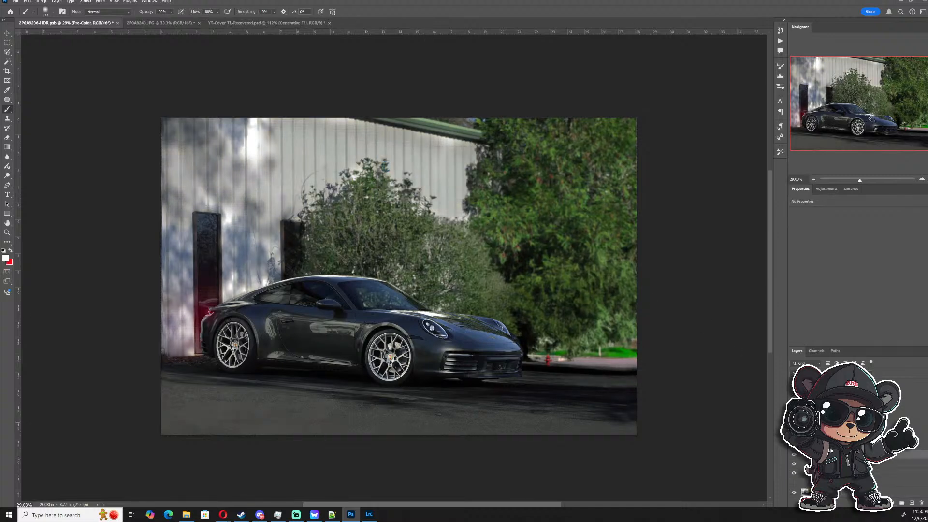
{"action": "left_click_drag", "start_coordinate": [823, 405], "coordinate": [823, 416]}
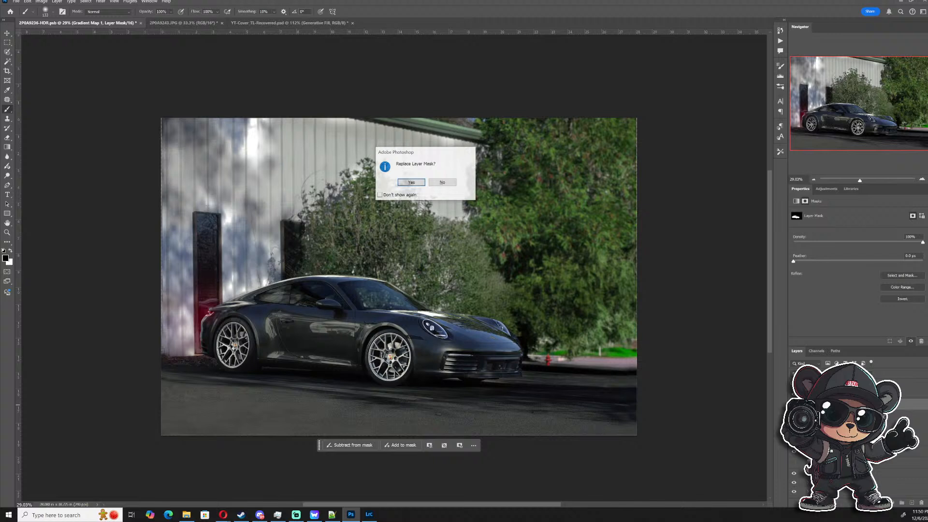
{"action": "left_click", "coordinate": [411, 182]}
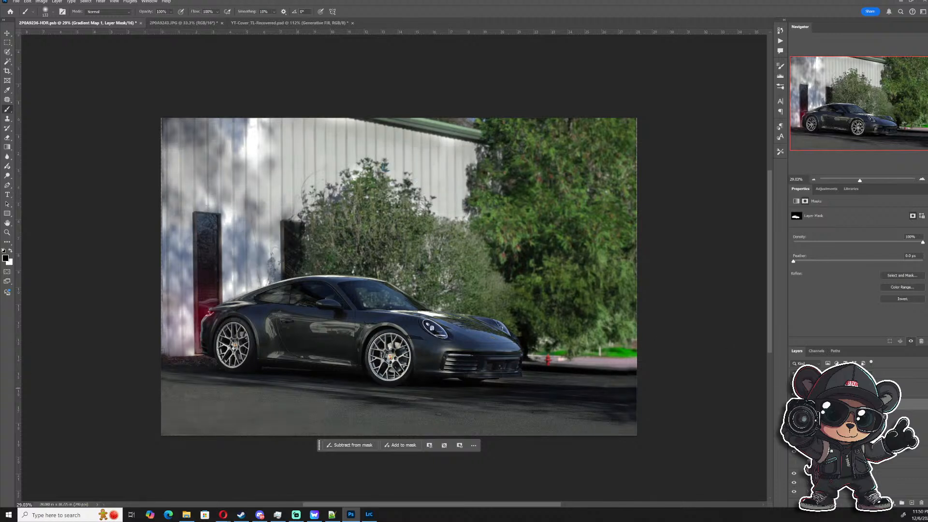
{"action": "right_click", "coordinate": [823, 404]}
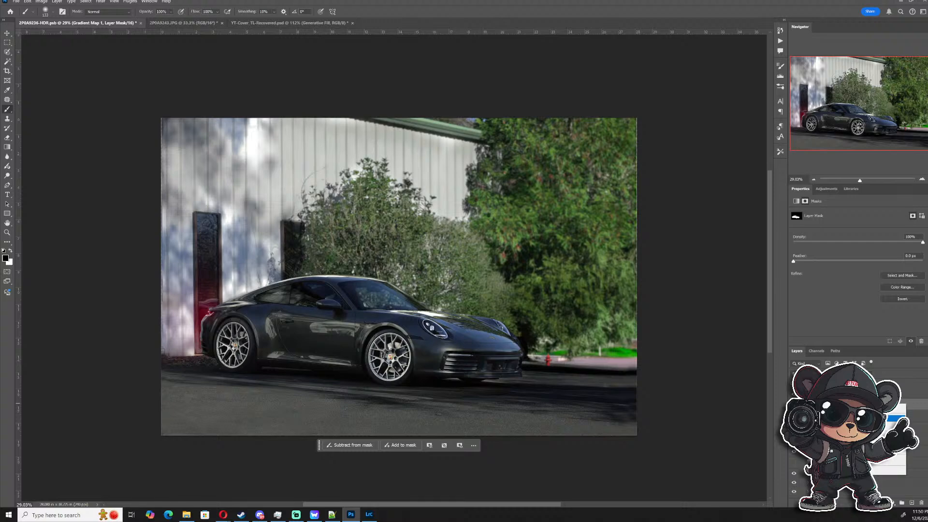
{"action": "left_click", "coordinate": [841, 417]}
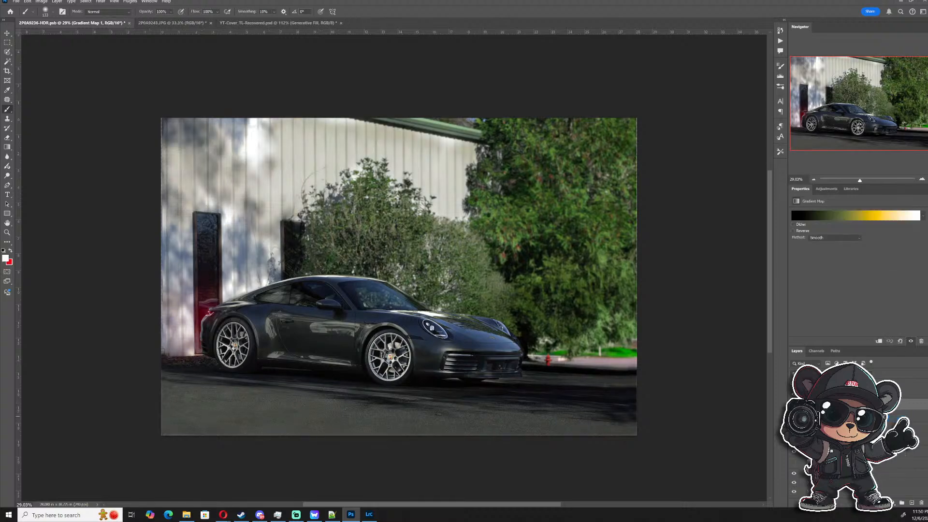
- Check the masked Brightness/Contrast 3 adjustment hidden and shown, and raise its brightness to a milder negative value
{"action": "left_click", "coordinate": [841, 416]}
{"action": "left_click", "coordinate": [793, 415]}
{"action": "left_click", "coordinate": [793, 415]}
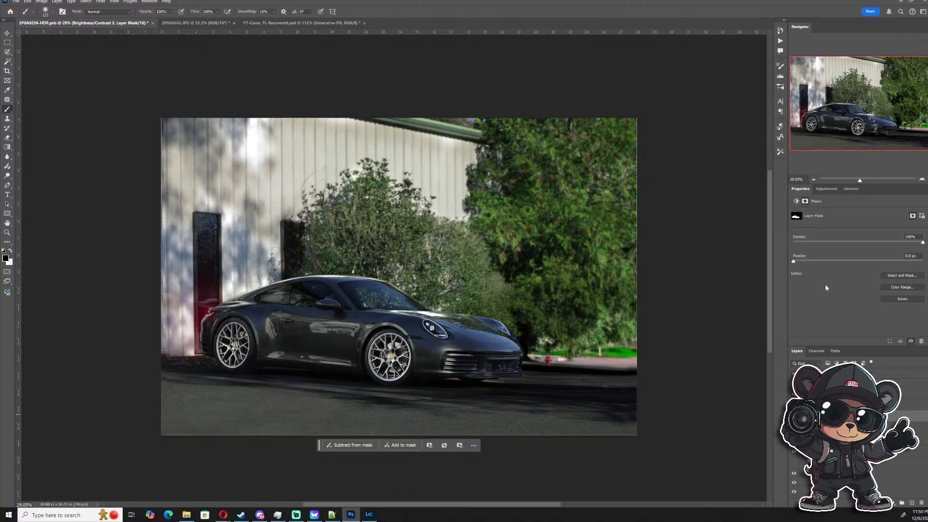
{"action": "left_click", "coordinate": [810, 415]}
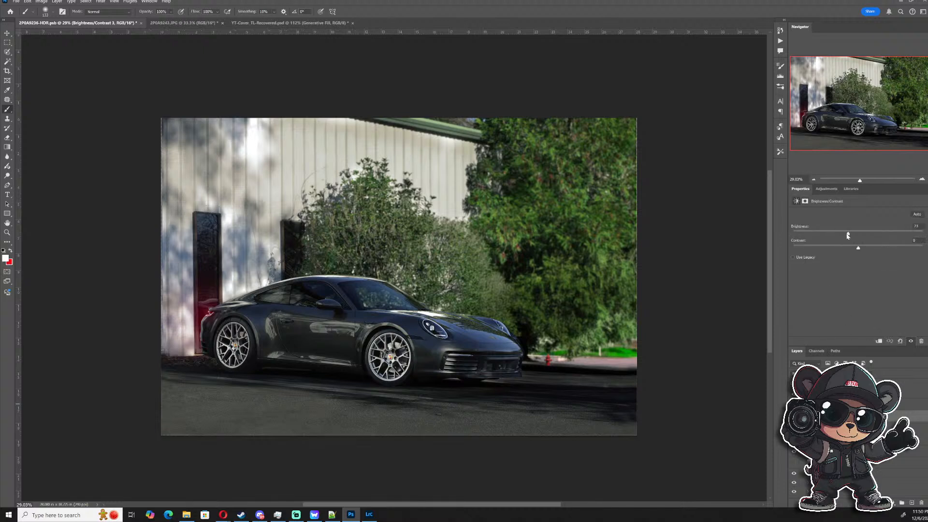
{"action": "left_click_drag", "start_coordinate": [850, 237], "coordinate": [854, 237]}
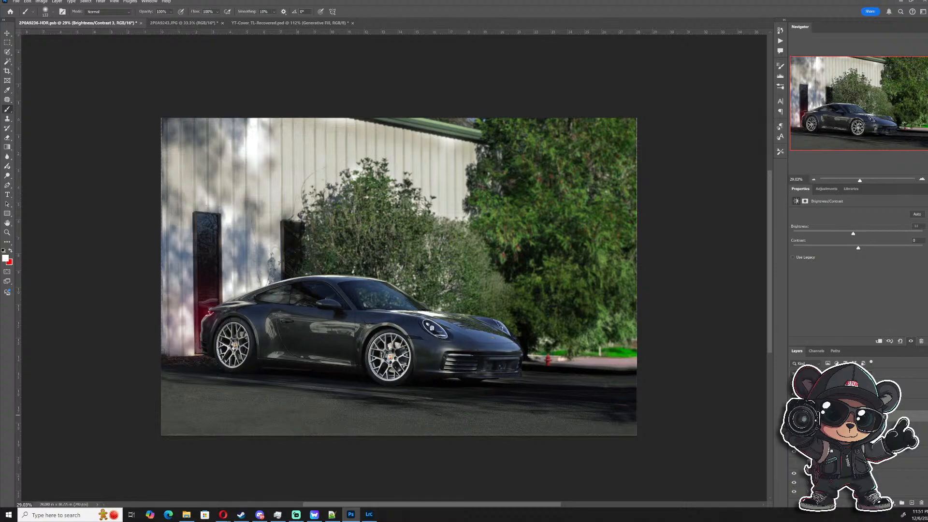
{"action": "scroll", "coordinate": [716, 386], "scroll_direction": "down", "scroll_amount": 3}
{"action": "scroll", "coordinate": [621, 317], "scroll_direction": "up", "scroll_amount": 2}
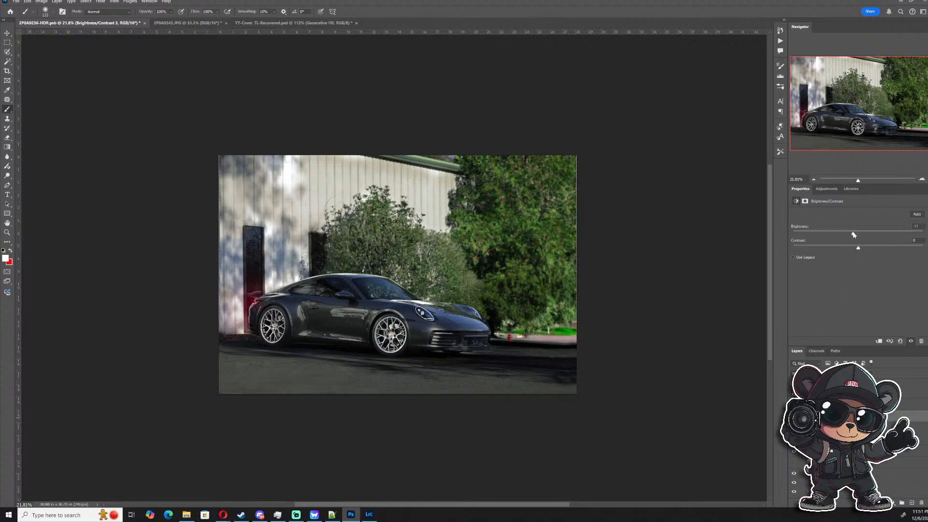
{"action": "left_click_drag", "start_coordinate": [853, 232], "coordinate": [855, 233]}
- Compare the original photo with the finished edit by repeatedly hiding and showing Group 4
{"action": "left_click", "coordinate": [801, 394]}
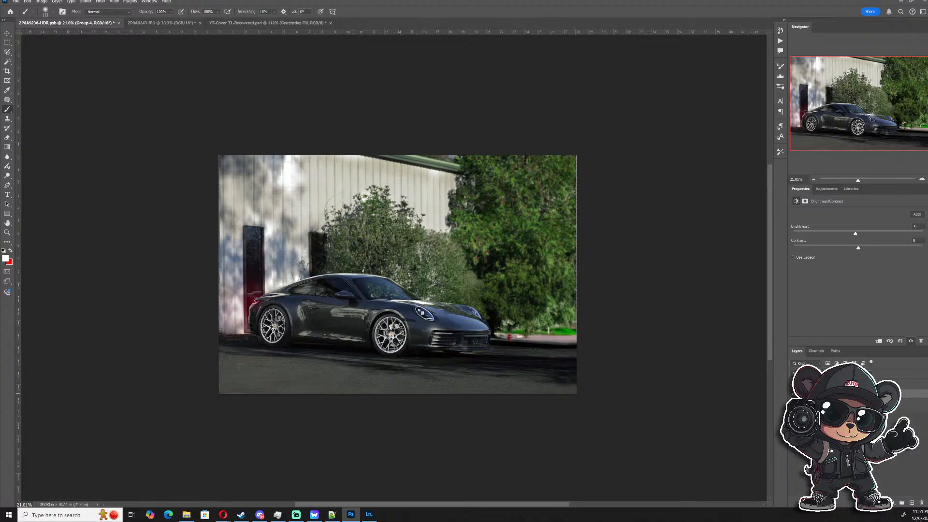
{"action": "left_click", "coordinate": [793, 394]}
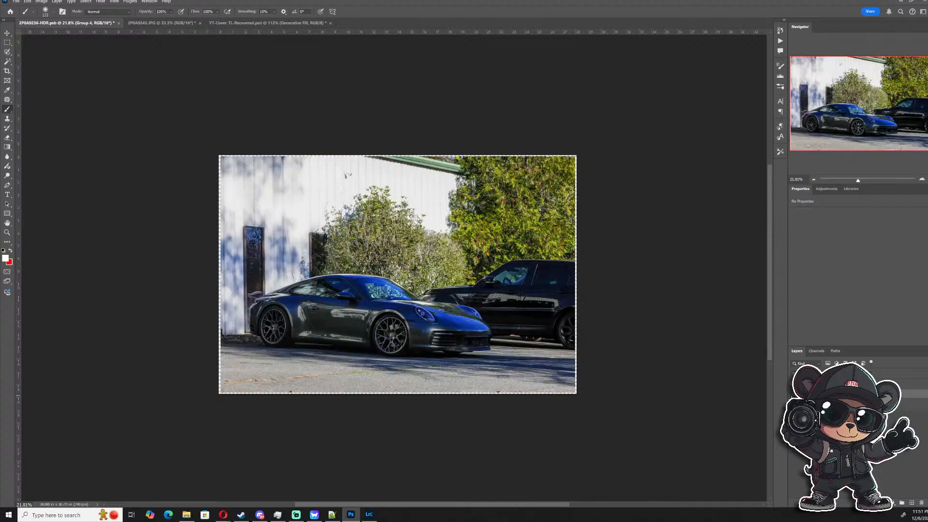
{"action": "left_click", "coordinate": [794, 394]}
{"action": "left_click", "coordinate": [793, 394]}
{"action": "left_click", "coordinate": [793, 394]}
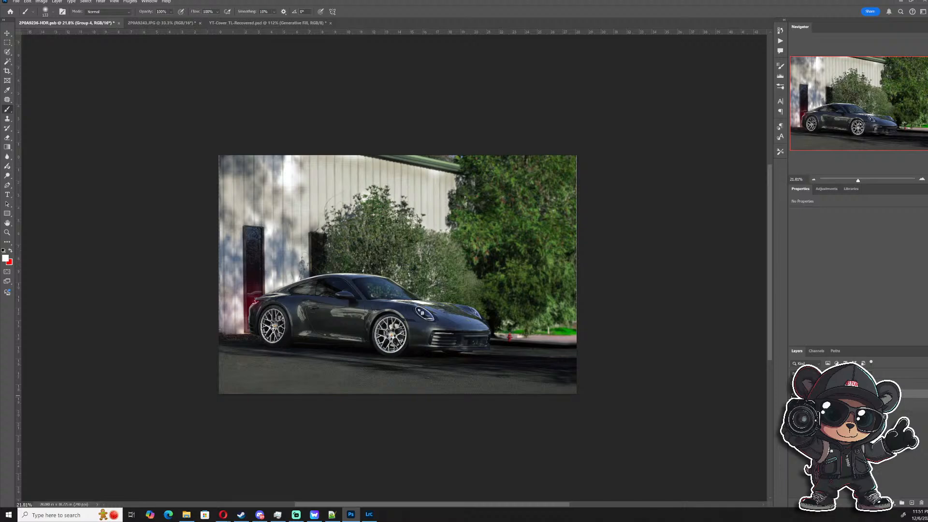
{"action": "left_click", "coordinate": [793, 394]}
{"action": "left_click", "coordinate": [794, 395]}
{"action": "left_click", "coordinate": [793, 395]}
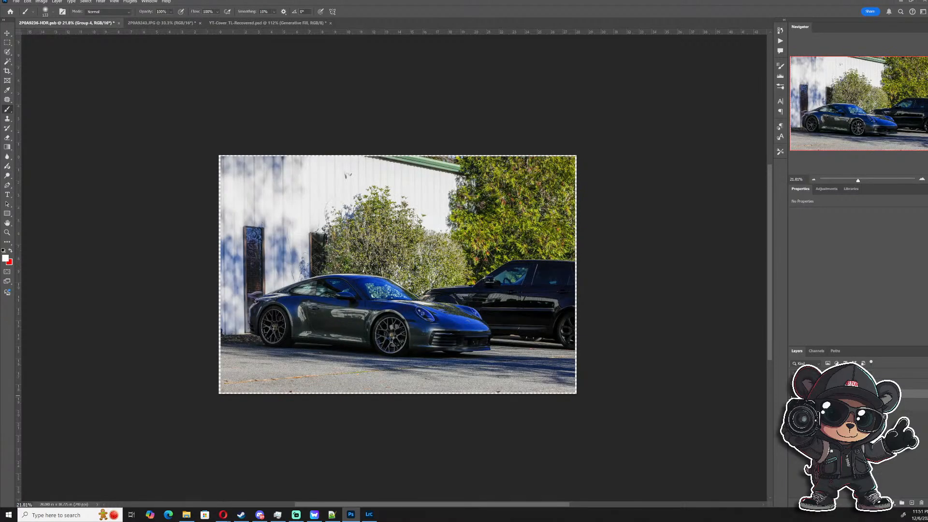
{"action": "left_click", "coordinate": [794, 394]}
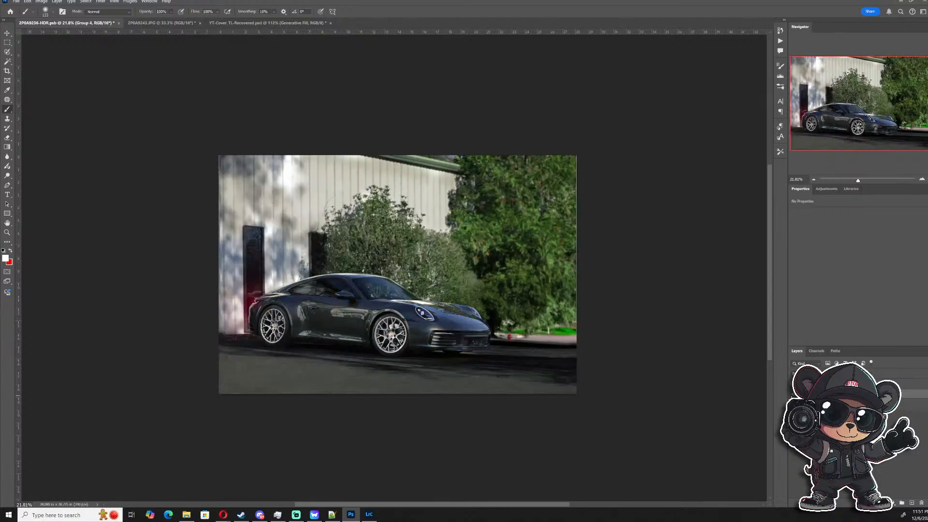
{"action": "left_click", "coordinate": [793, 394]}
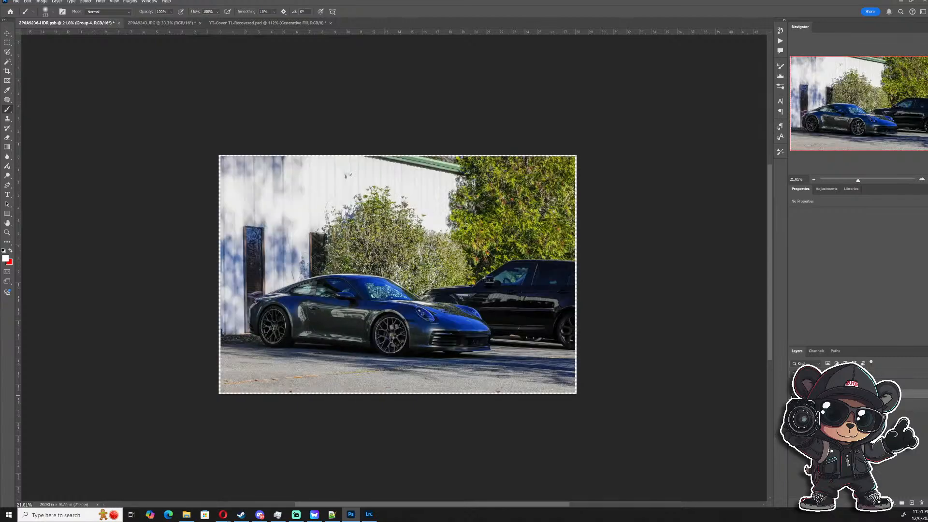
{"action": "left_click", "coordinate": [793, 395]}
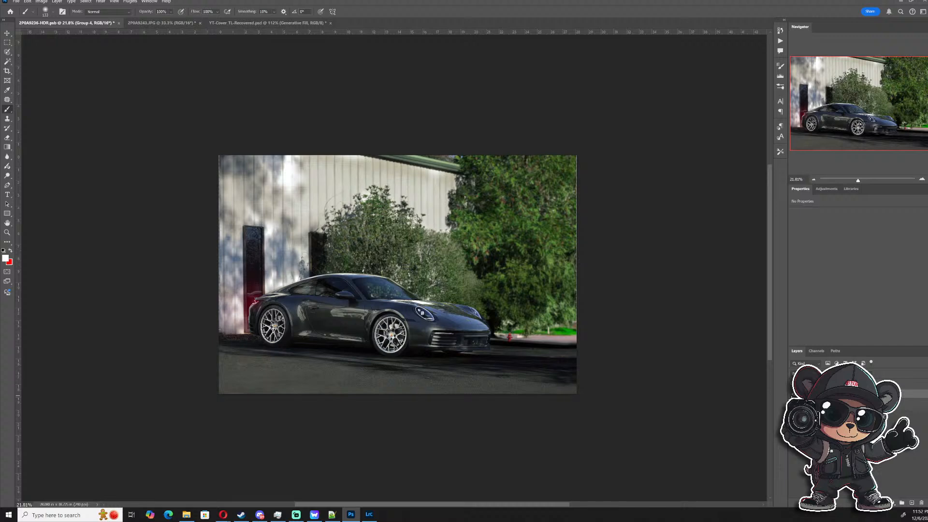
- Select a narrow full-height vertical strip across the car's front end and fill it with a white Solid Color layer
{"action": "left_click", "coordinate": [801, 394]}
{"action": "scroll", "coordinate": [841, 421], "scroll_direction": "down", "scroll_amount": 5}
{"action": "scroll", "coordinate": [841, 421], "scroll_direction": "down", "scroll_amount": 10}
{"action": "scroll", "coordinate": [55, 90], "scroll_direction": "up", "scroll_amount": 1}
{"action": "left_click", "coordinate": [7, 42]}
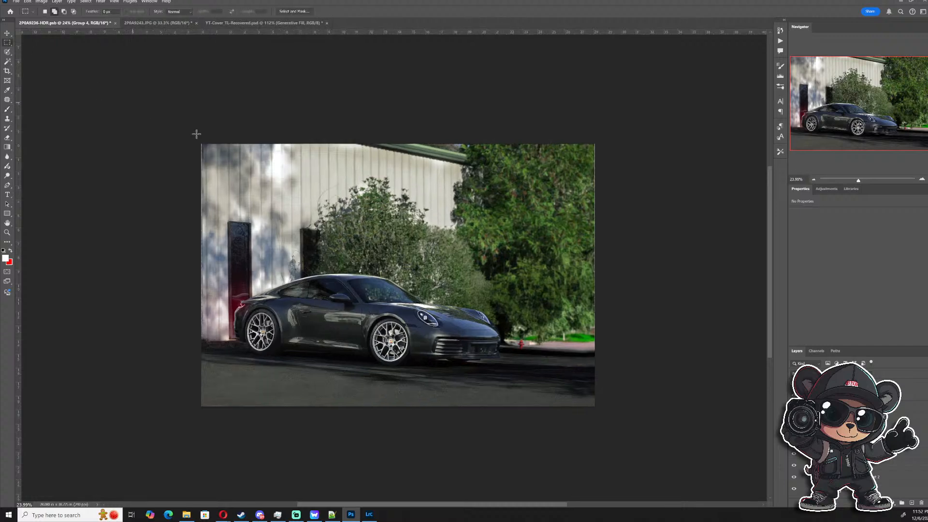
{"action": "scroll", "coordinate": [382, 200], "scroll_direction": "down", "scroll_amount": 1}
{"action": "left_click_drag", "start_coordinate": [466, 132], "coordinate": [483, 396]}
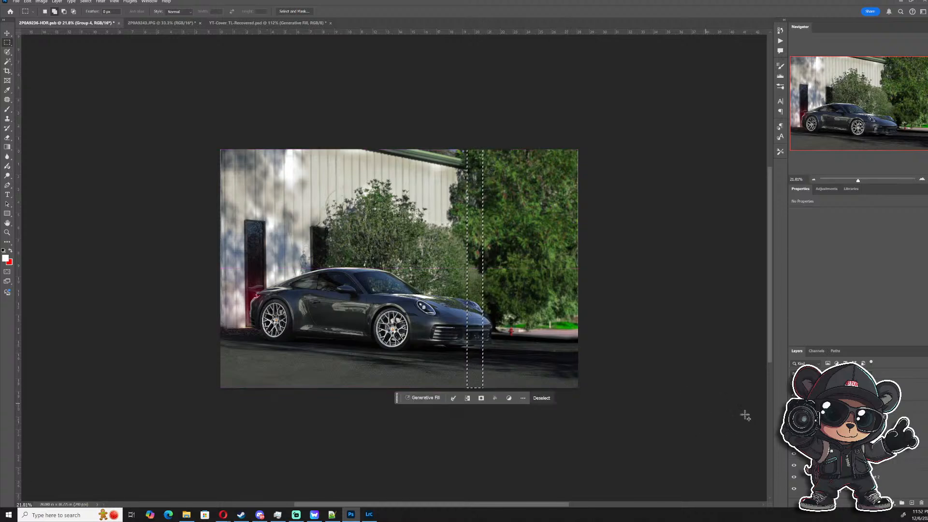
{"action": "left_click", "coordinate": [892, 503]}
{"action": "left_click", "coordinate": [899, 370]}
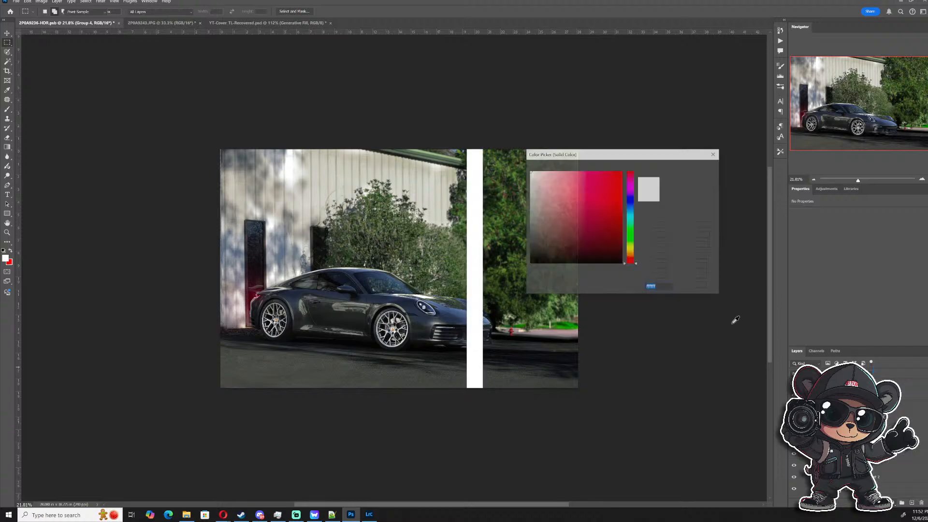
{"action": "left_click", "coordinate": [694, 168]}
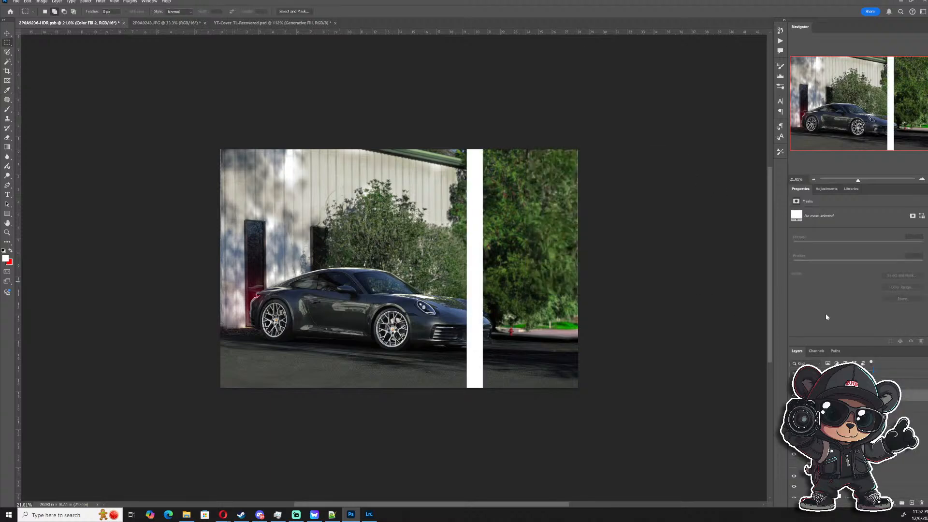
- Move the white fill layer down the layer stack so the vertical bar sits behind the car but over the background
{"action": "left_click_drag", "start_coordinate": [887, 395], "coordinate": [887, 438]}
{"action": "mouse_move", "coordinate": [887, 438]}
{"action": "left_mouse_down"}
{"action": "mouse_move", "coordinate": [887, 495]}
{"action": "mouse_move", "coordinate": [888, 425]}
{"action": "left_mouse_up"}
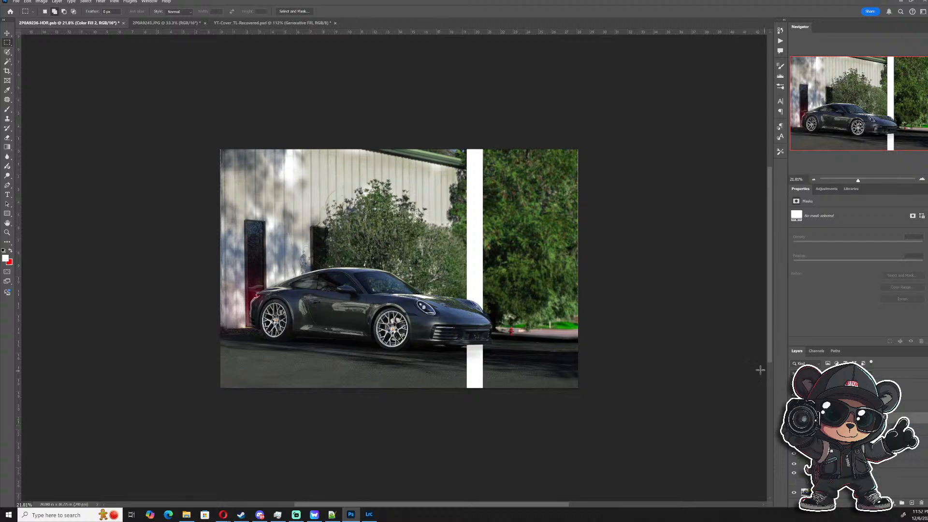
{"action": "scroll", "coordinate": [858, 435], "scroll_direction": "up", "scroll_amount": 3}
{"action": "scroll", "coordinate": [882, 449], "scroll_direction": "up", "scroll_amount": 1}
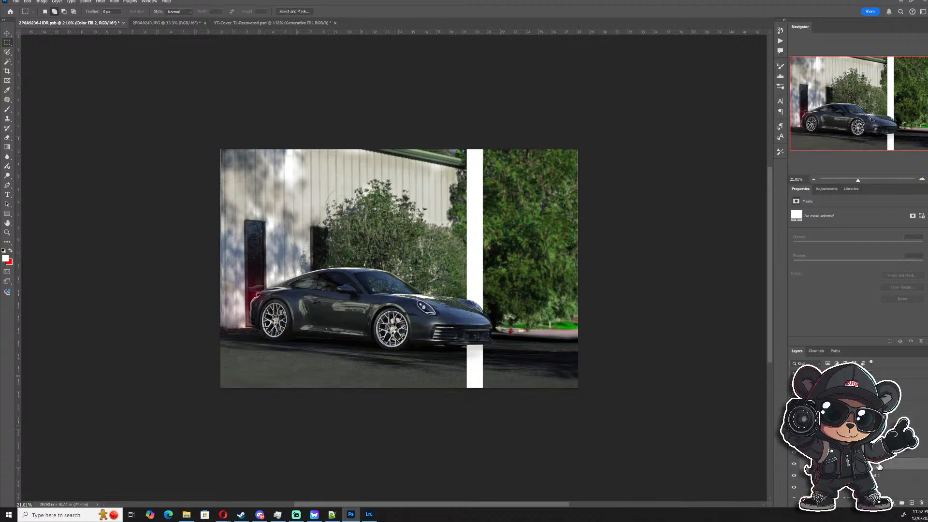
{"action": "scroll", "coordinate": [881, 449], "scroll_direction": "up", "scroll_amount": 1}
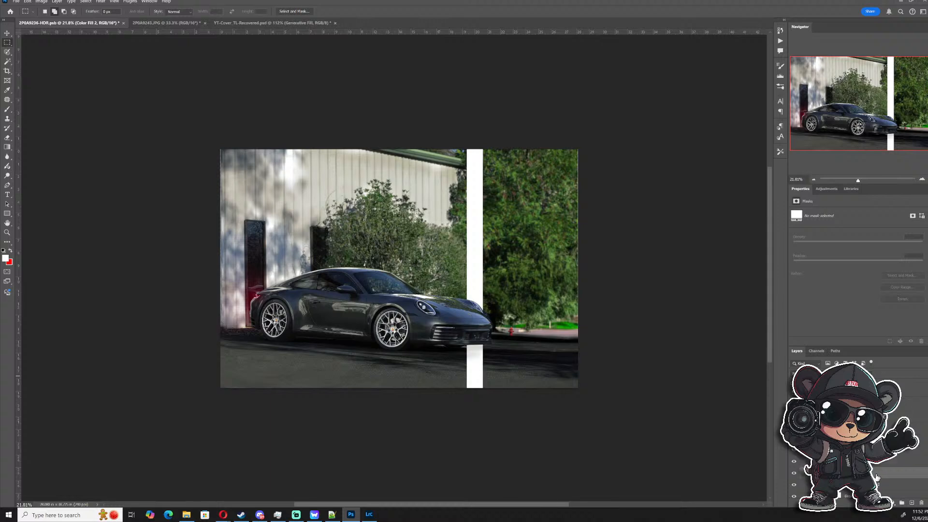
{"action": "mouse_move", "coordinate": [876, 475]}
{"action": "left_mouse_down"}
{"action": "mouse_move", "coordinate": [883, 415]}
{"action": "mouse_move", "coordinate": [879, 475]}
{"action": "mouse_move", "coordinate": [880, 459]}
{"action": "left_mouse_up"}
{"action": "scroll", "coordinate": [519, 255], "scroll_direction": "up", "scroll_amount": 1}
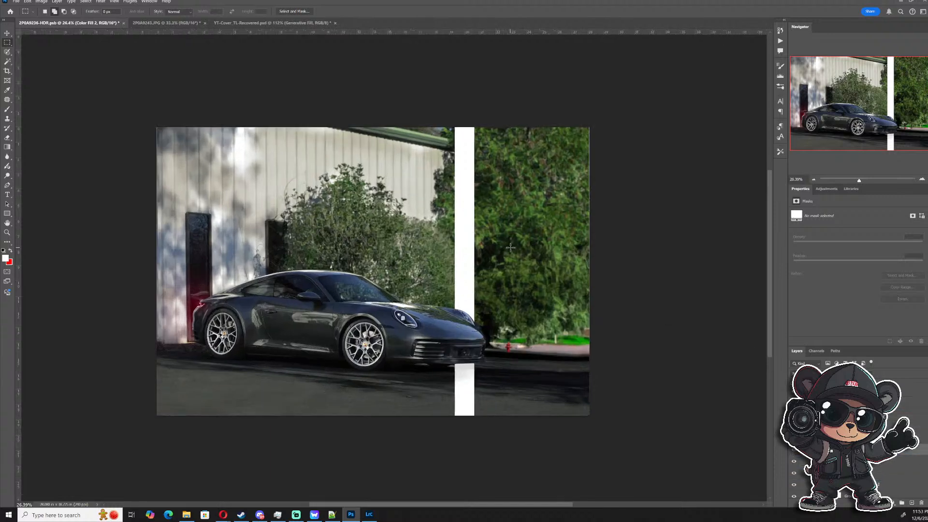
- Transform the white vertical bar to roughly half its width by moving its left edge inward, and deselect the layer
{"action": "left_click", "coordinate": [7, 33]}
{"action": "scroll", "coordinate": [504, 334], "scroll_direction": "up", "scroll_amount": 2}
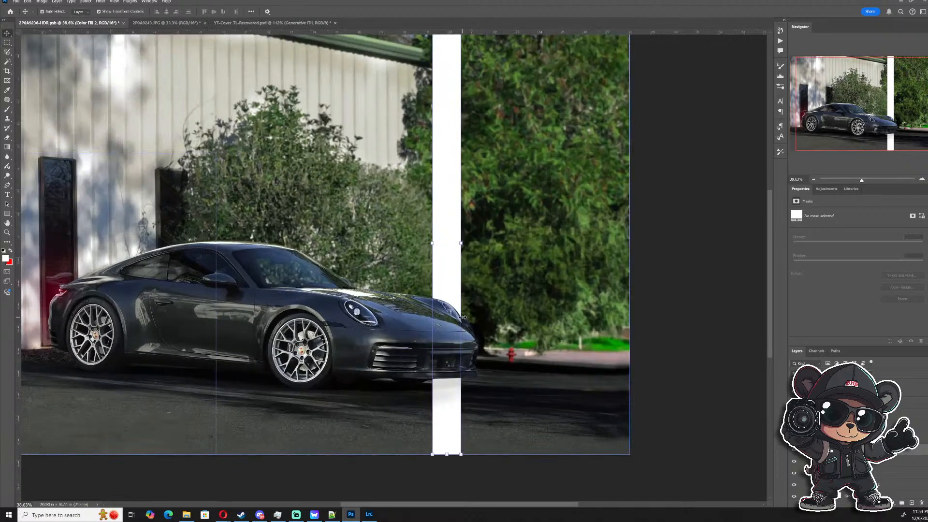
{"action": "scroll", "coordinate": [461, 313], "scroll_direction": "down", "scroll_amount": 3}
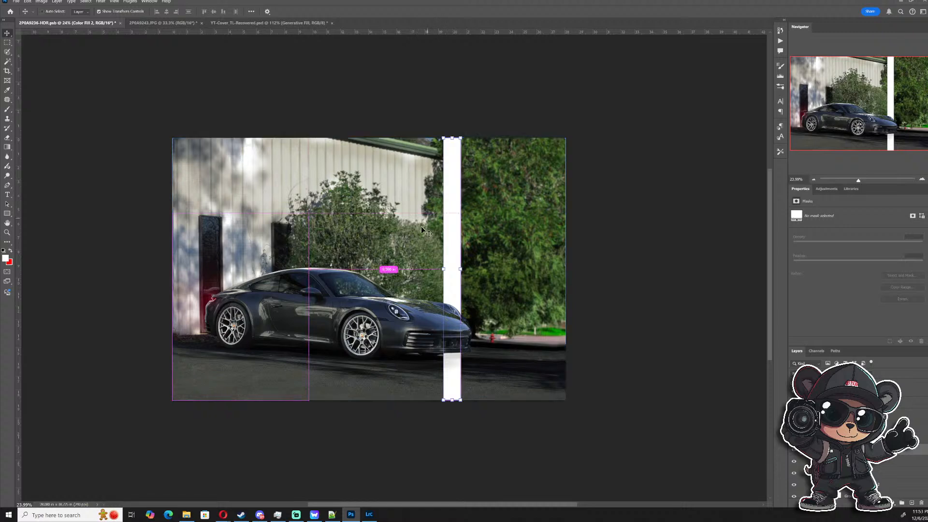
{"action": "key", "text": "ctrl+t"}
{"action": "left_click_drag", "start_coordinate": [440, 269], "coordinate": [454, 269]}
{"action": "key", "text": "ctrl+z"}
{"action": "key", "text": "Return"}
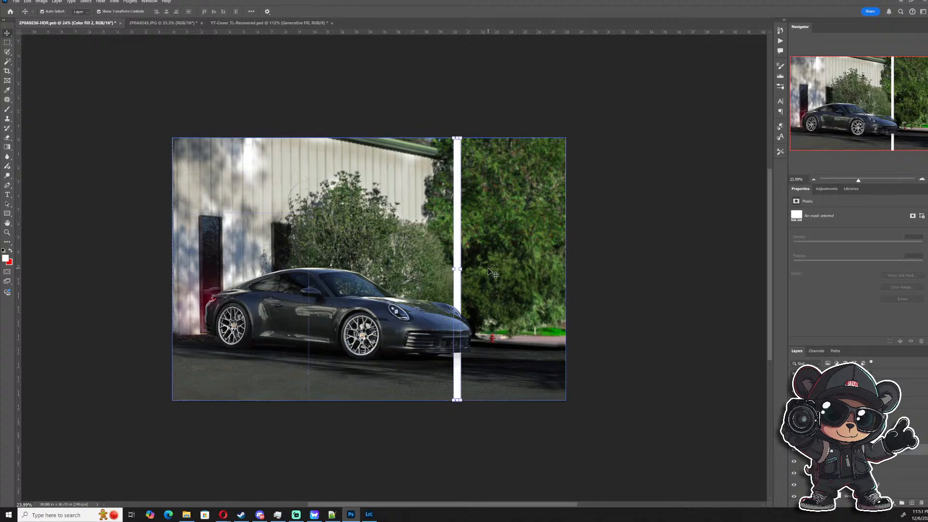
{"action": "left_click", "coordinate": [216, 102]}
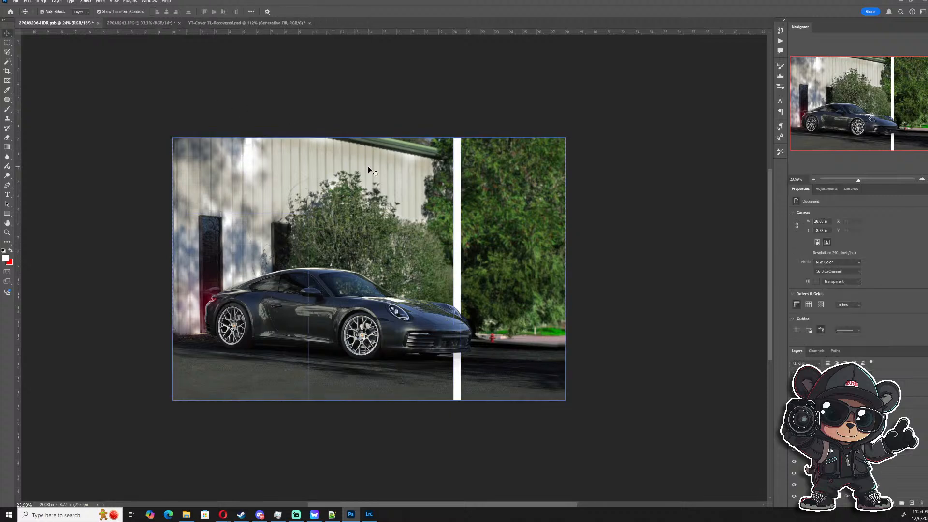
{"action": "scroll", "coordinate": [511, 224], "scroll_direction": "up", "scroll_amount": 3}
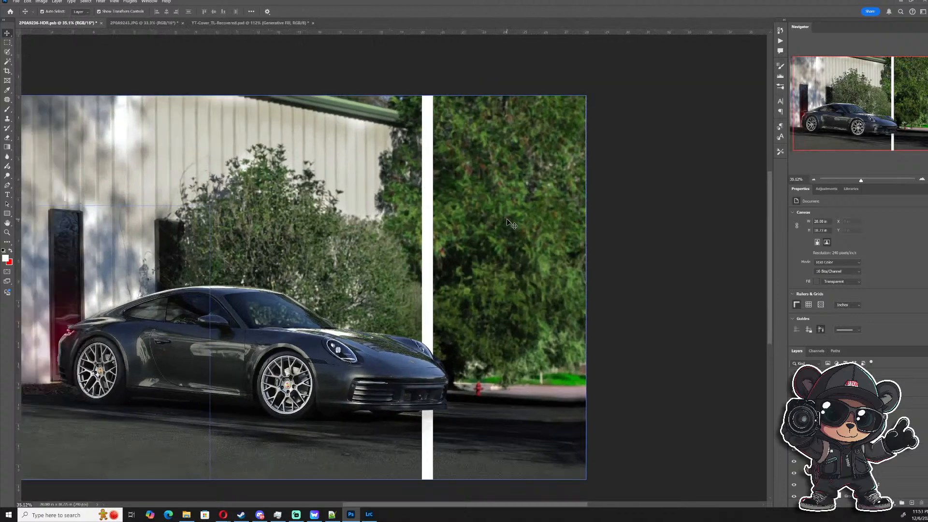
- Look through the layer stack for the fill layer of the white vertical bar
{"action": "scroll", "coordinate": [511, 224], "scroll_direction": "down", "scroll_amount": 1}
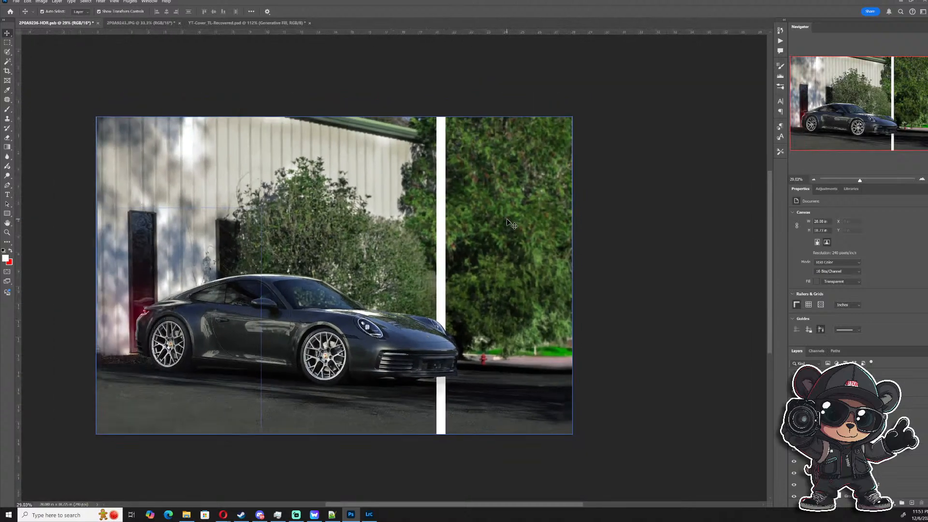
{"action": "scroll", "coordinate": [511, 225], "scroll_direction": "up", "scroll_amount": 1}
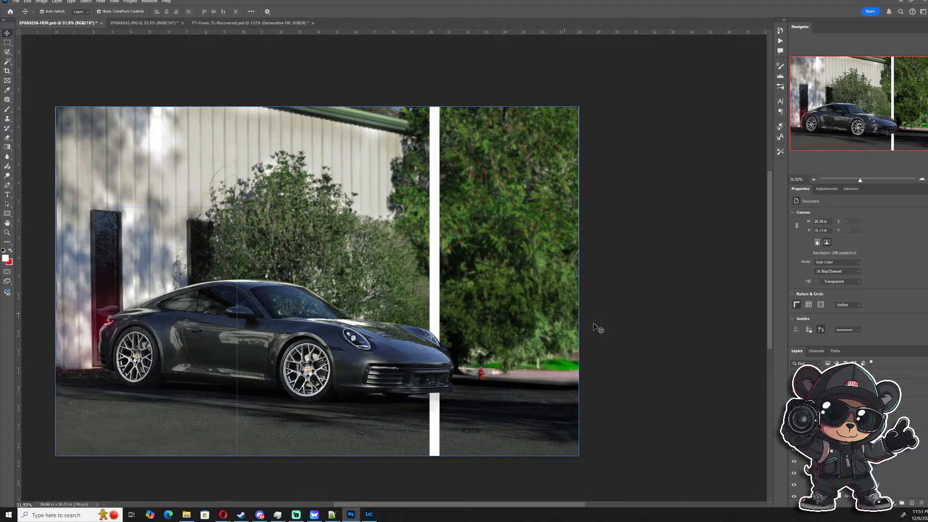
{"action": "left_click", "coordinate": [847, 461]}
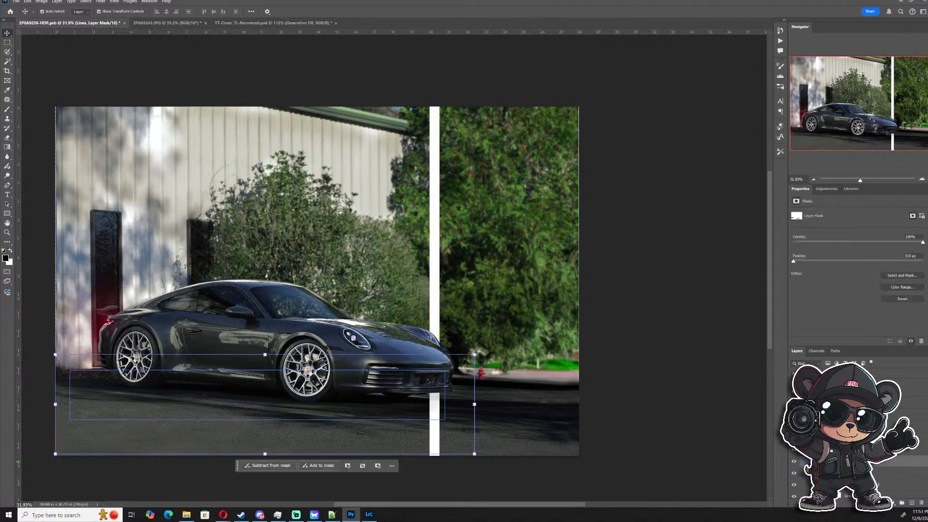
{"action": "left_click", "coordinate": [848, 472]}
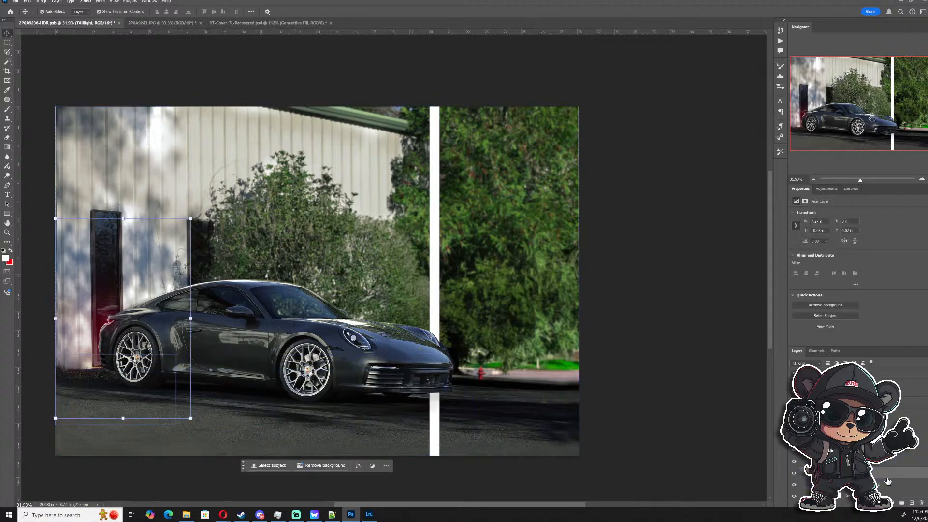
{"action": "scroll", "coordinate": [885, 472], "scroll_direction": "down", "scroll_amount": 5}
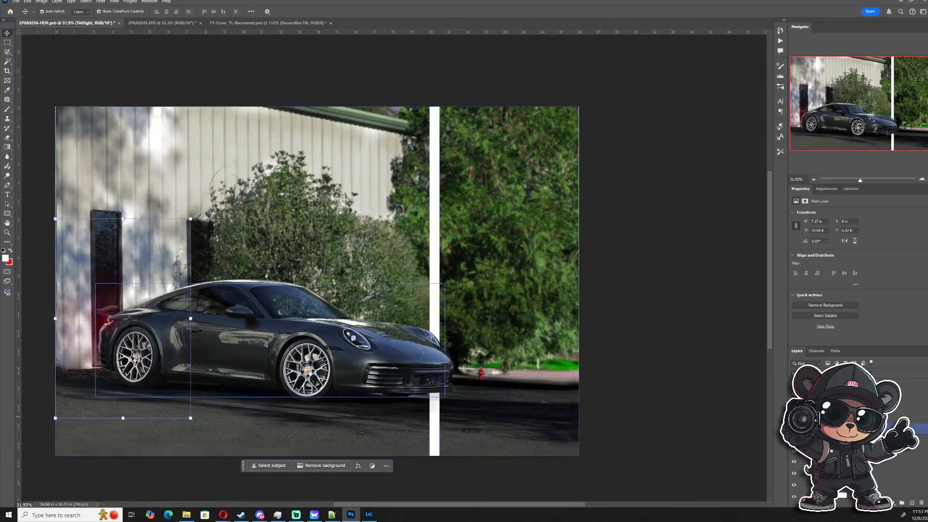
{"action": "scroll", "coordinate": [885, 441], "scroll_direction": "down", "scroll_amount": 4}
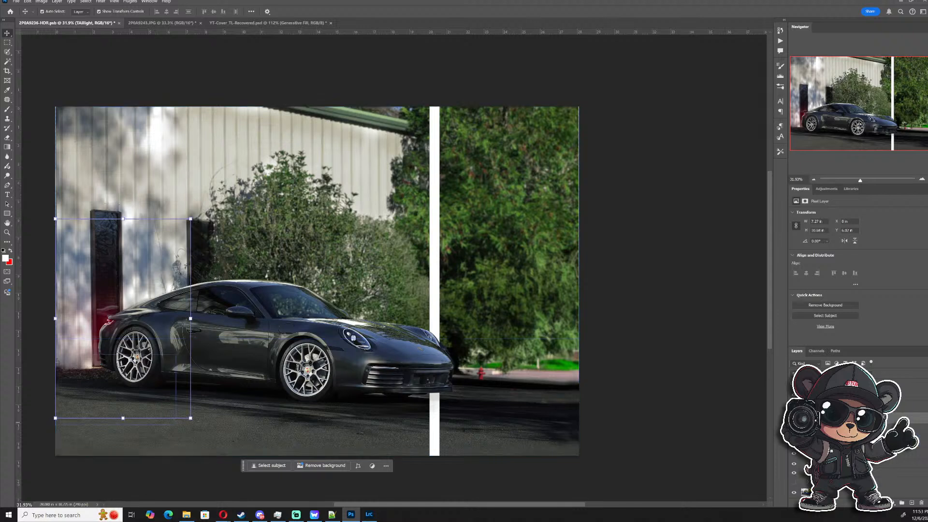
{"action": "scroll", "coordinate": [885, 435], "scroll_direction": "down", "scroll_amount": 3}
{"action": "scroll", "coordinate": [885, 434], "scroll_direction": "up", "scroll_amount": 4}
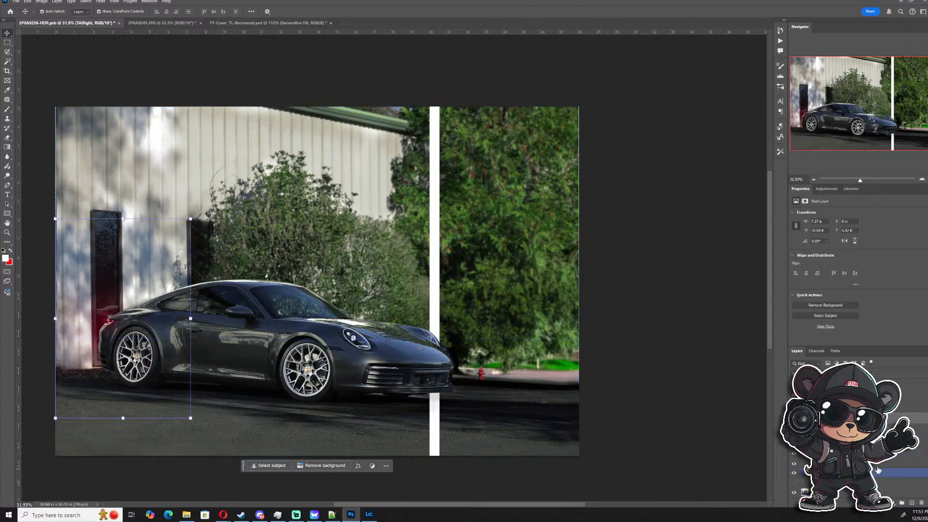
{"action": "left_click", "coordinate": [885, 442]}
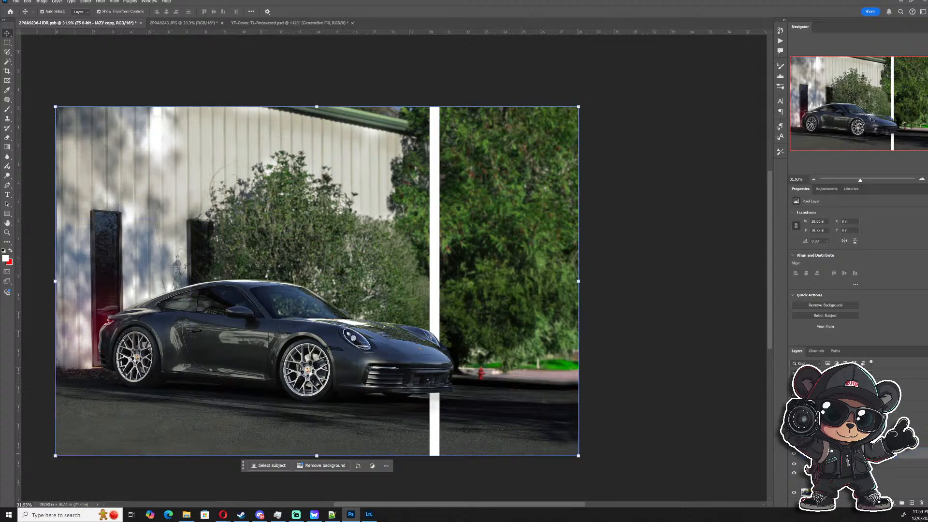
{"action": "left_click", "coordinate": [885, 441]}
{"action": "left_click", "coordinate": [885, 439]}
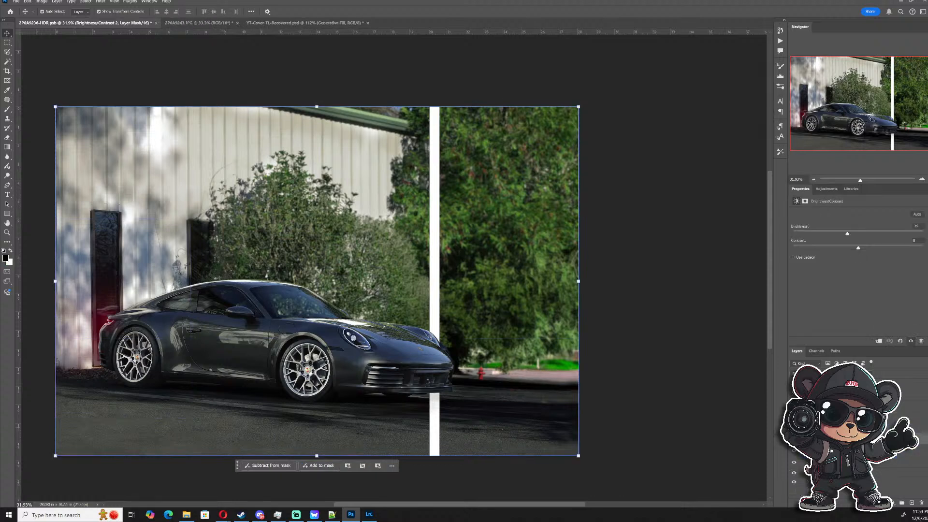
{"action": "scroll", "coordinate": [885, 434], "scroll_direction": "up", "scroll_amount": 3}
- Widen the white vertical bar to about 155% by extending its right edge toward the trees
{"action": "left_click", "coordinate": [885, 438]}
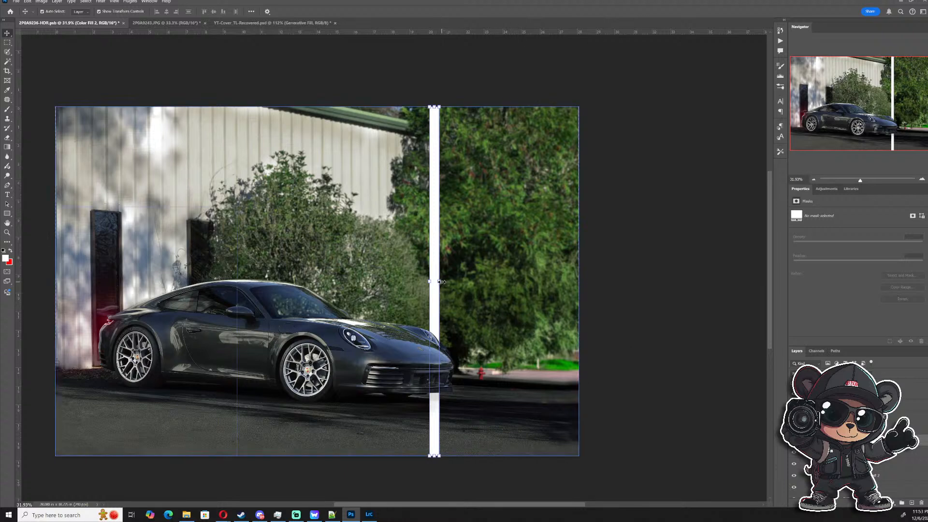
{"action": "left_click_drag", "start_coordinate": [439, 282], "coordinate": [445, 282]}
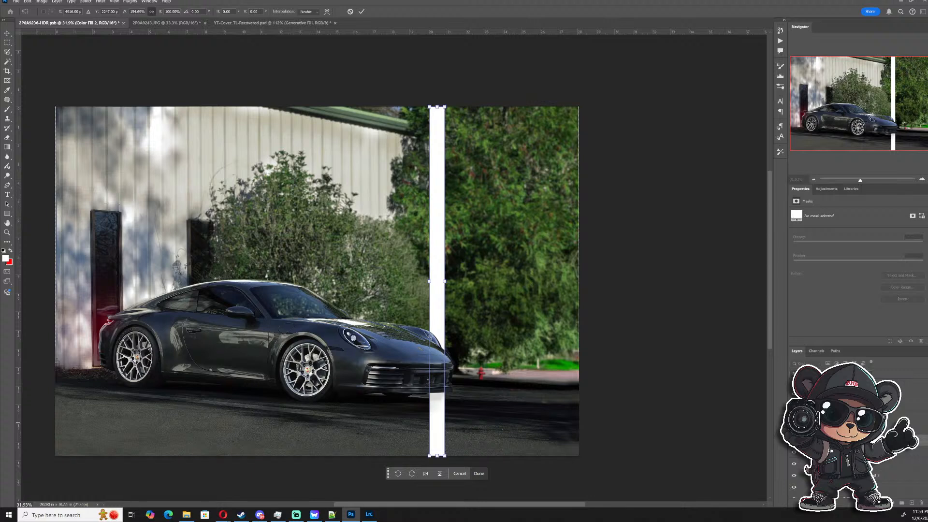
{"action": "key", "text": "Return"}
- Duplicate the white bar layer and shift the copy right until it stands directly beside the original bar
{"action": "key", "text": "ctrl+j"}
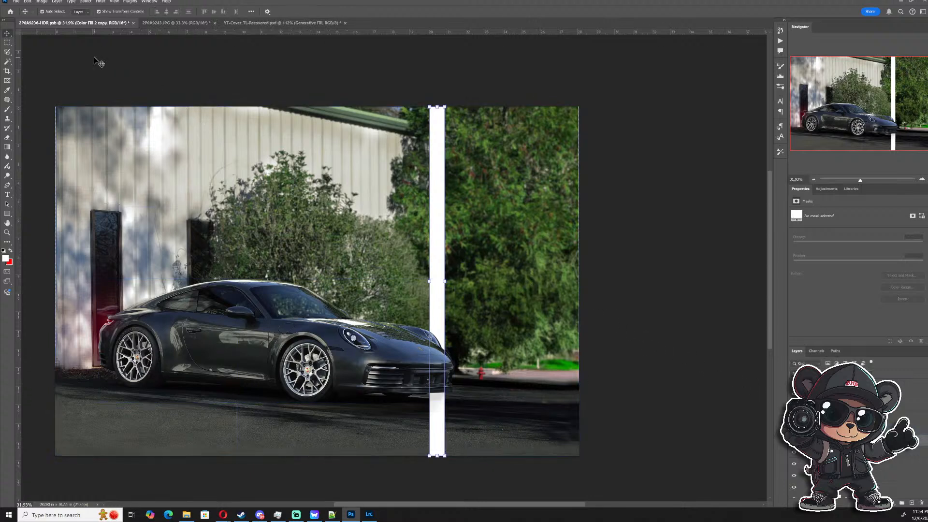
{"action": "key", "text": "shift+Right"}
{"action": "key", "text": "shift+Right"}
{"action": "key", "text": "shift+Right"}
{"action": "key", "text": "shift+Right"}
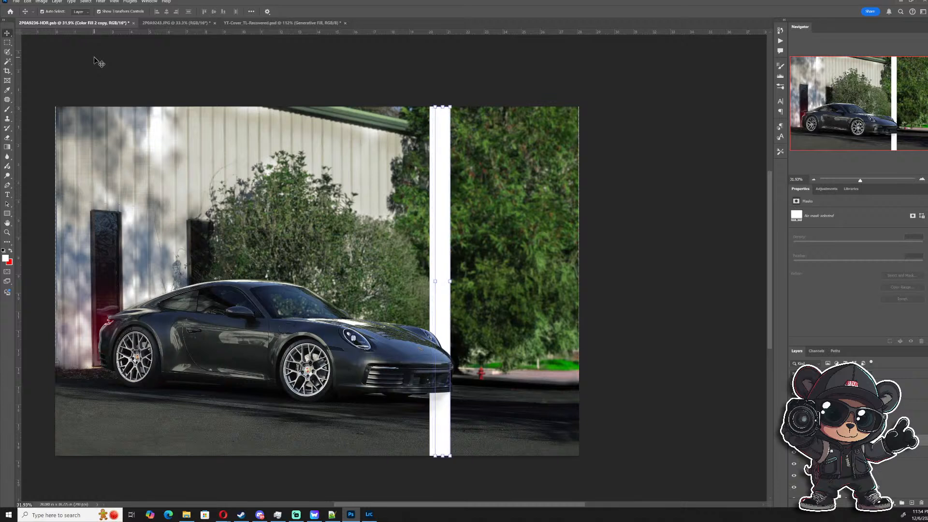
{"action": "key", "text": "shift+Right"}
{"action": "key", "text": "shift+Right"}
{"action": "key", "text": "shift+Right"}
{"action": "key", "text": "shift+Right"}
{"action": "key", "text": "shift+Right"}
{"action": "key", "text": "shift+Right"}
{"action": "key", "text": "shift+Right"}
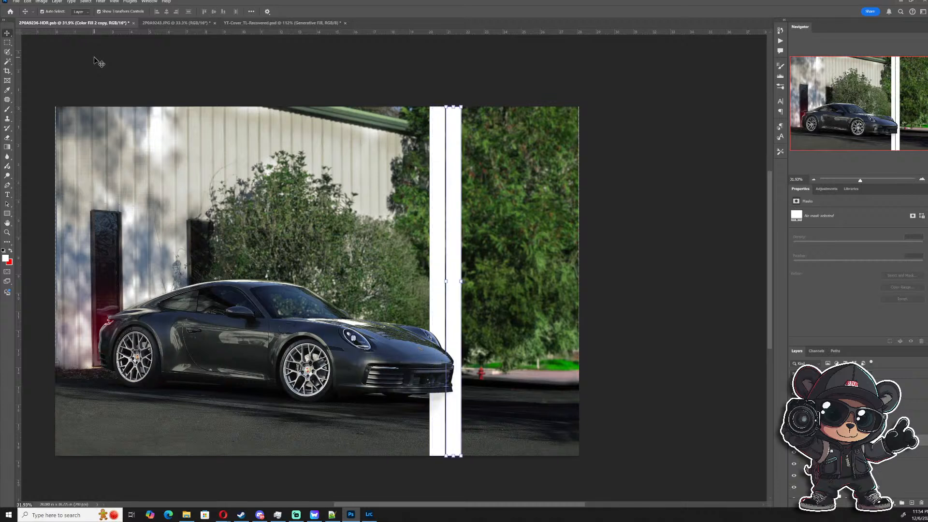
- Shift the copied bar slightly back left and narrow it into a thin stripe just right of the wide bar
{"action": "key", "text": "shift+Left"}
{"action": "key", "text": "shift+Left"}
{"action": "key", "text": "shift+Left"}
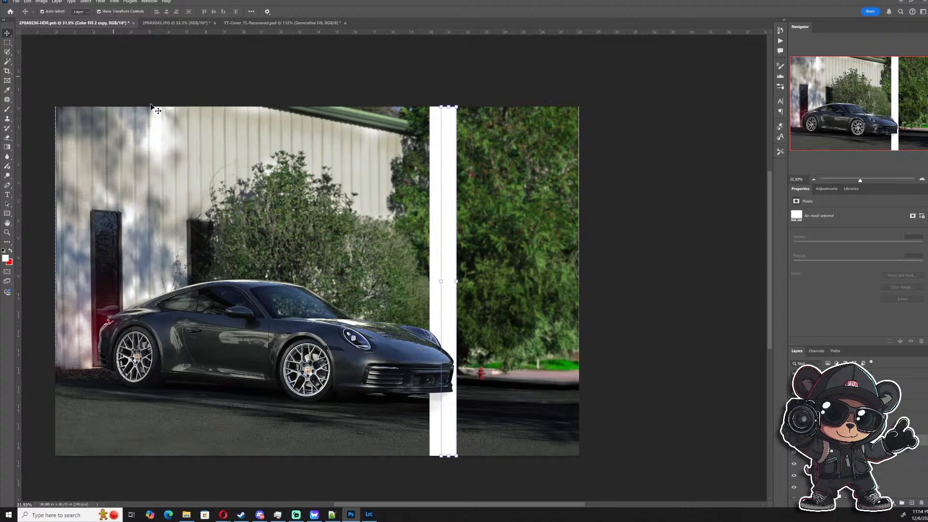
{"action": "left_click_drag", "start_coordinate": [440, 281], "coordinate": [460, 281]}
{"action": "key", "text": "Return"}
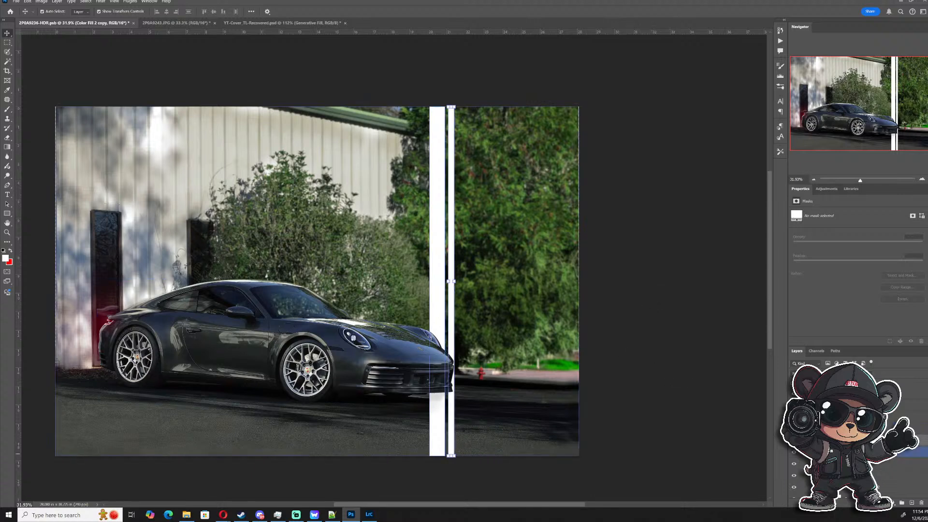
- Select the layers of both white vertical bars and delete them from the image
{"action": "left_click", "coordinate": [860, 440], "text": "shift"}
{"action": "key", "text": "Delete"}
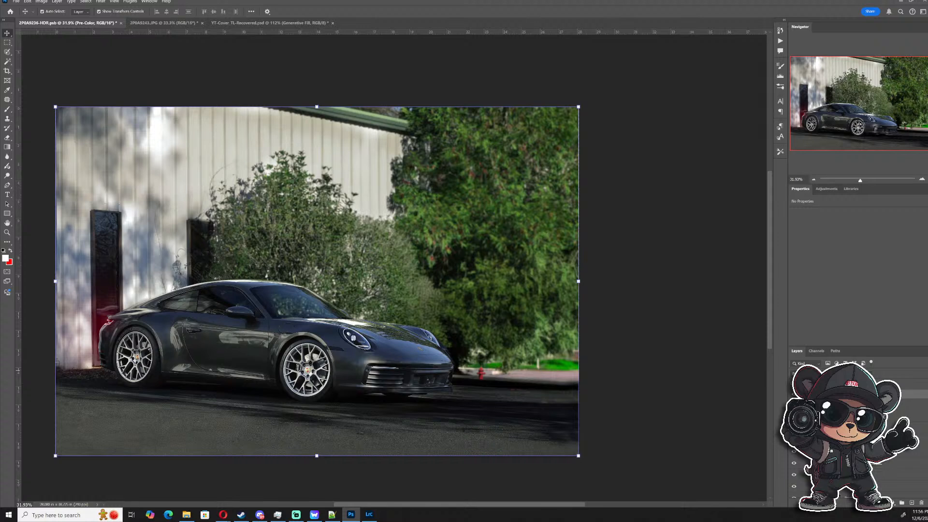
{"action": "key", "text": "alt+Tab"}
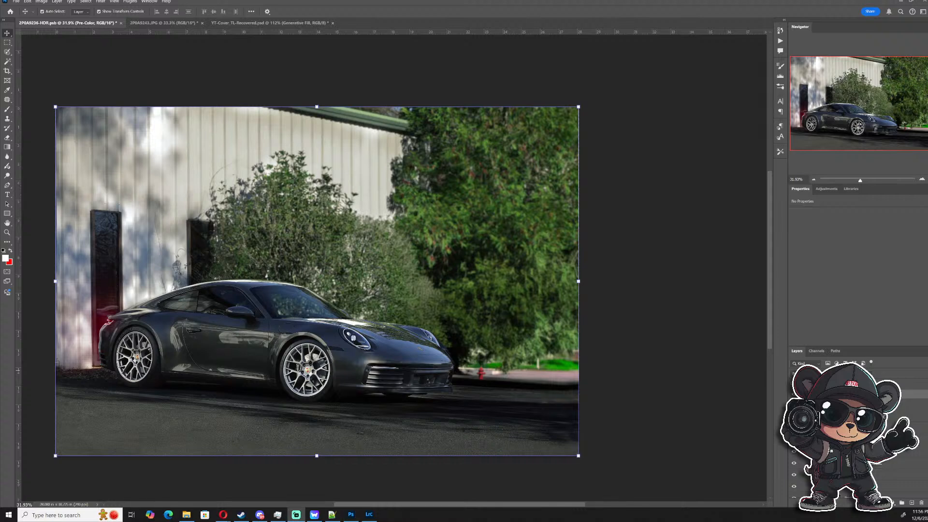